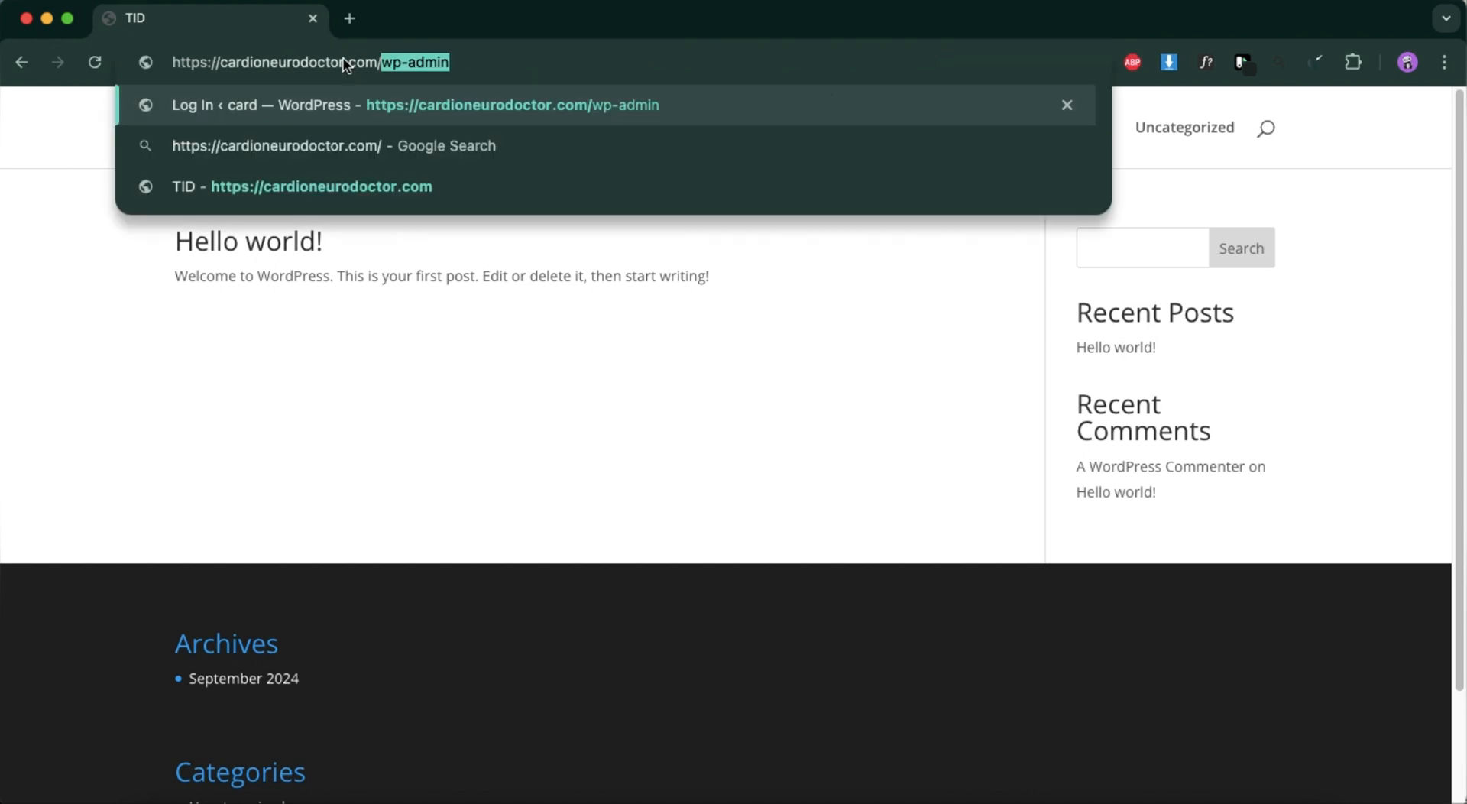
# Open the wp-admin login page of cardioneurodoctor.com and log in to the WordPress dashboard.
pyautogui.press('Return')
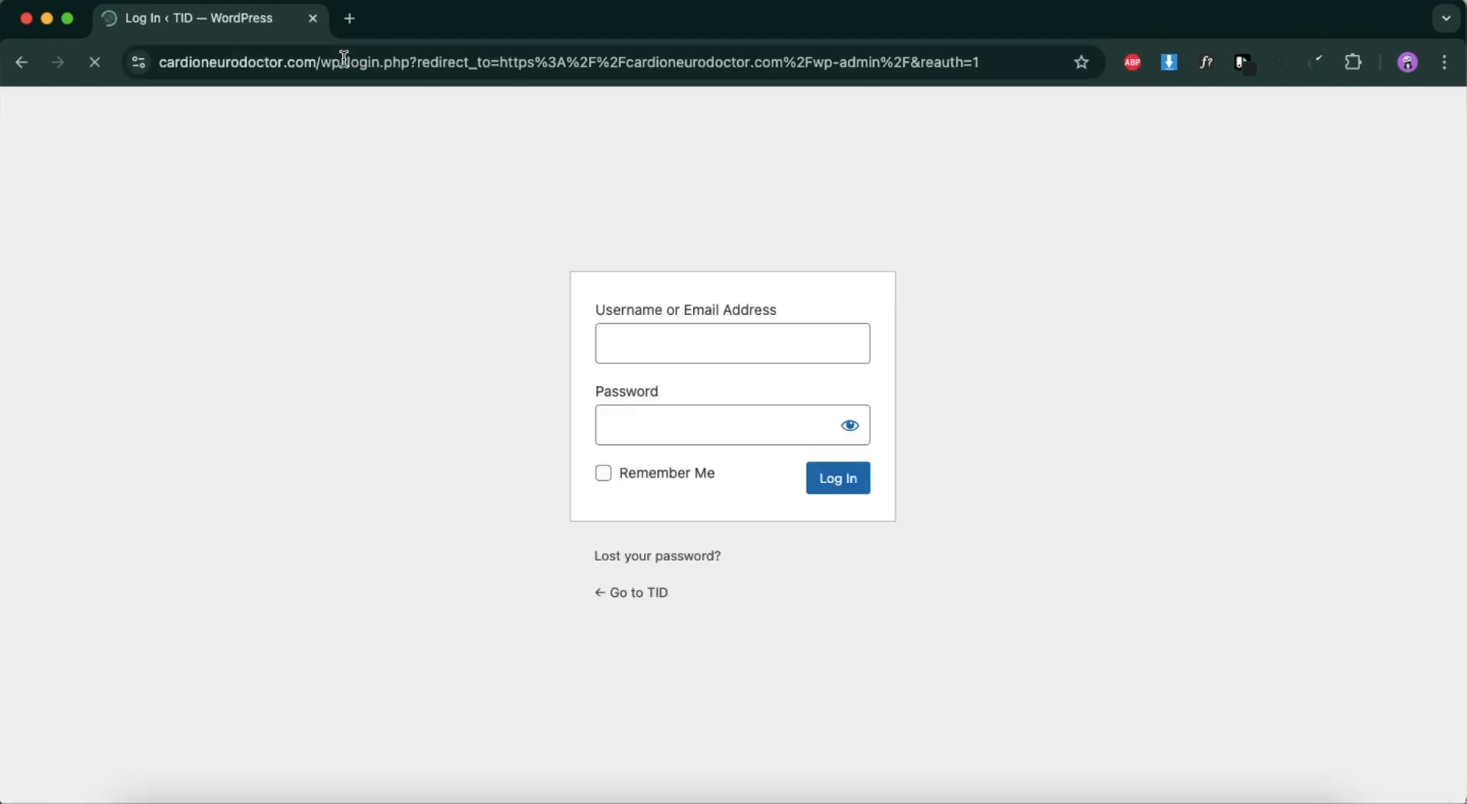
pyautogui.click(850, 482)
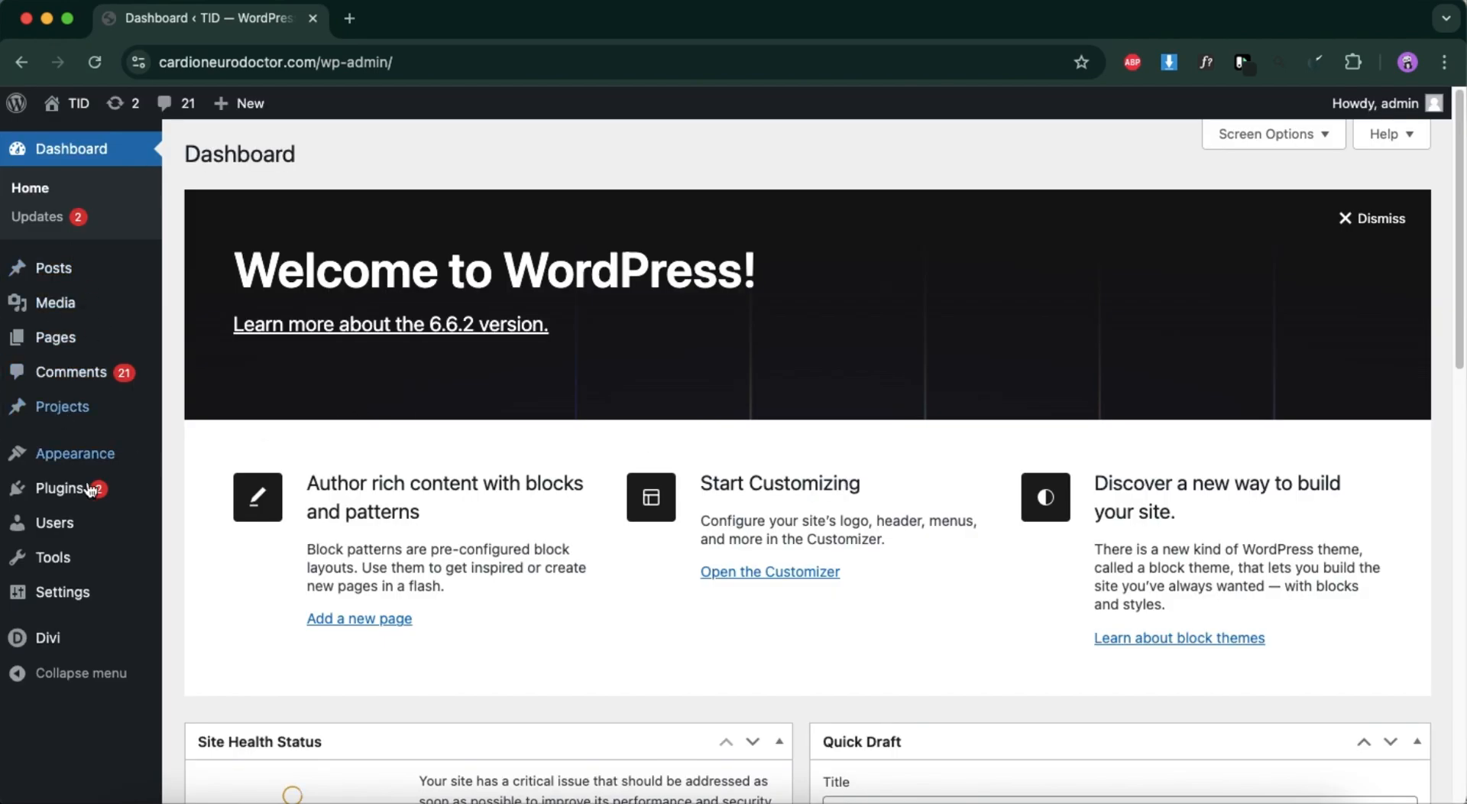
# Update both outdated plugins, Float Menu Lite and MetaSlider, from the WordPress updates page.
pyautogui.click(61, 218)
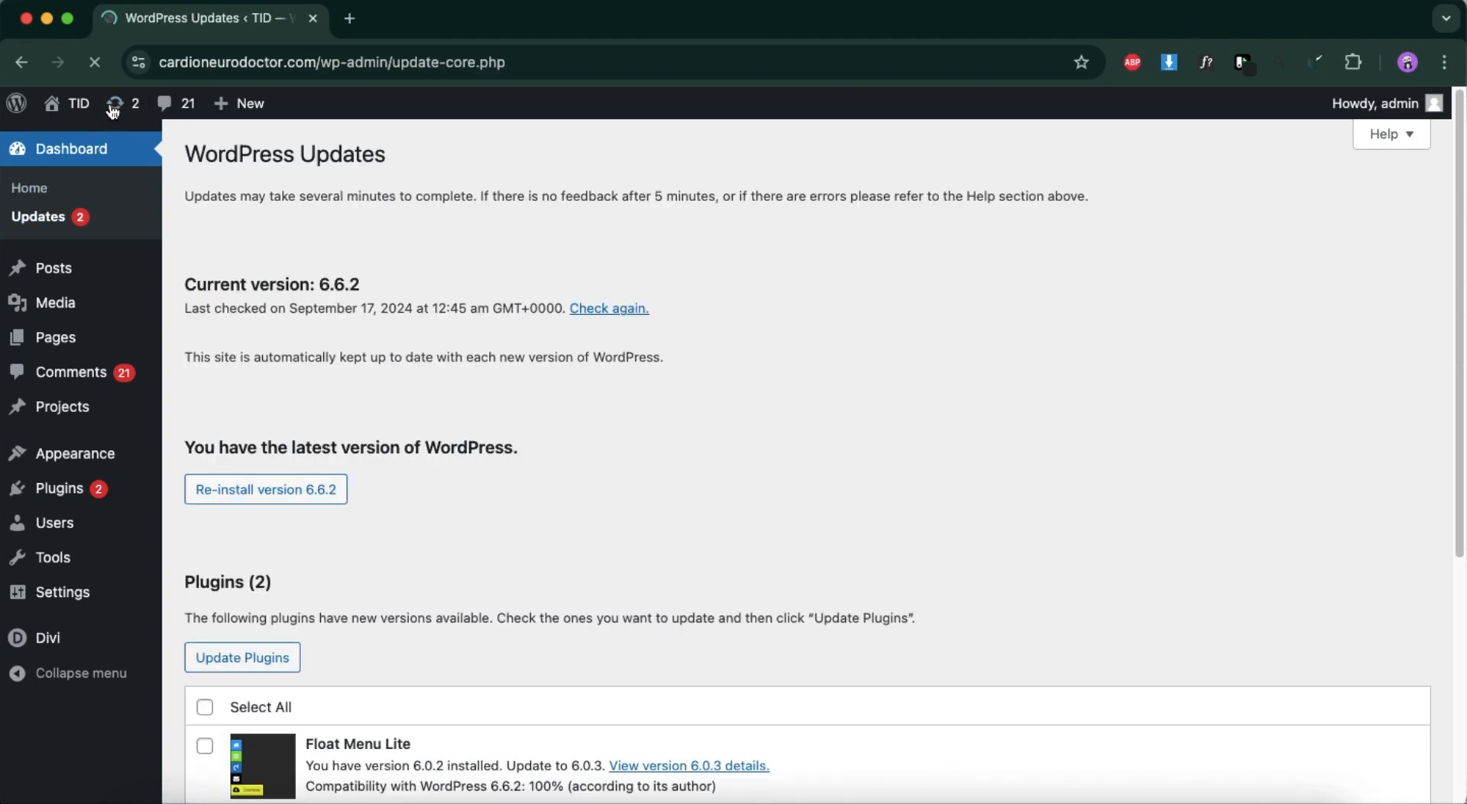
pyautogui.click(92, 222)
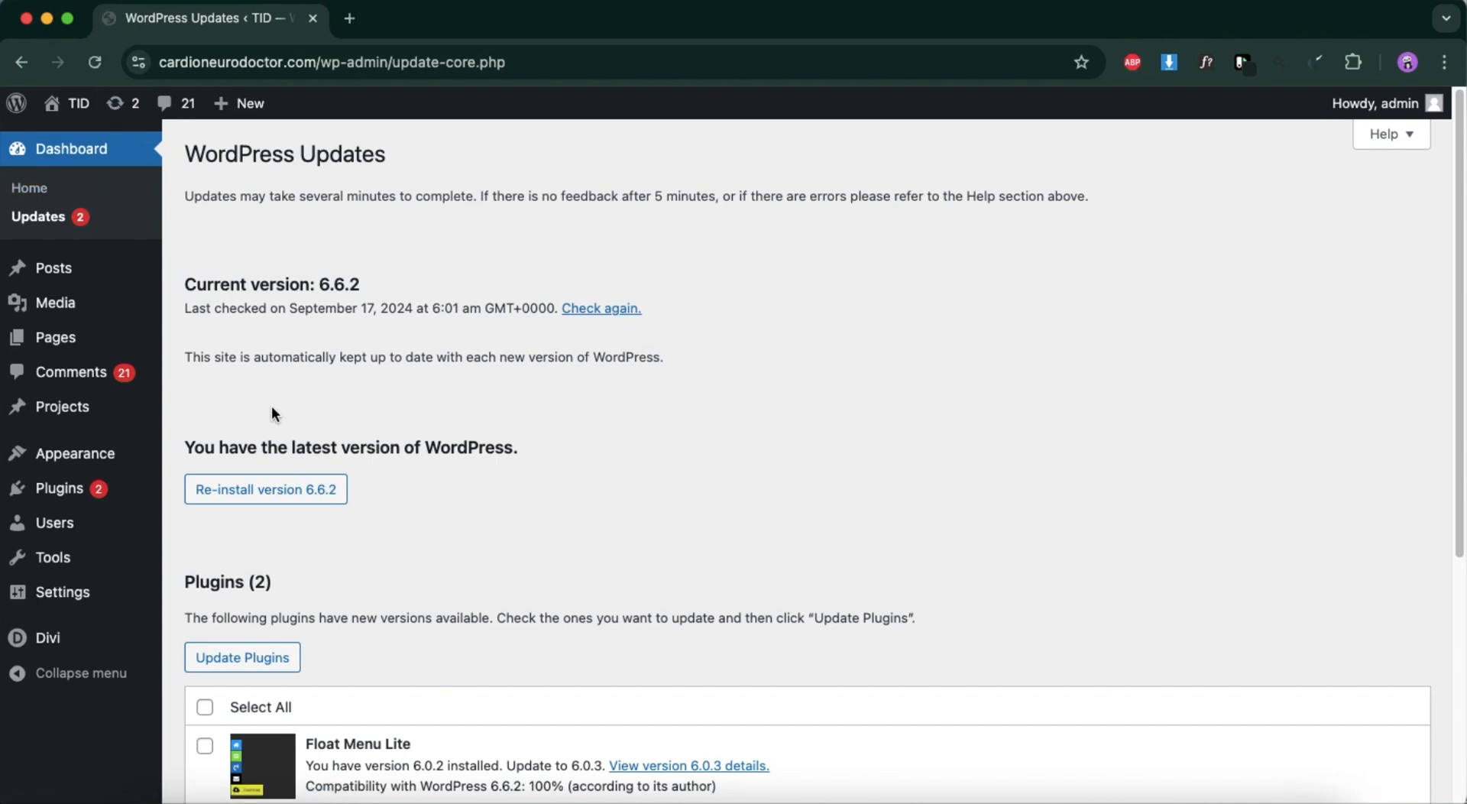
pyautogui.click(272, 659)
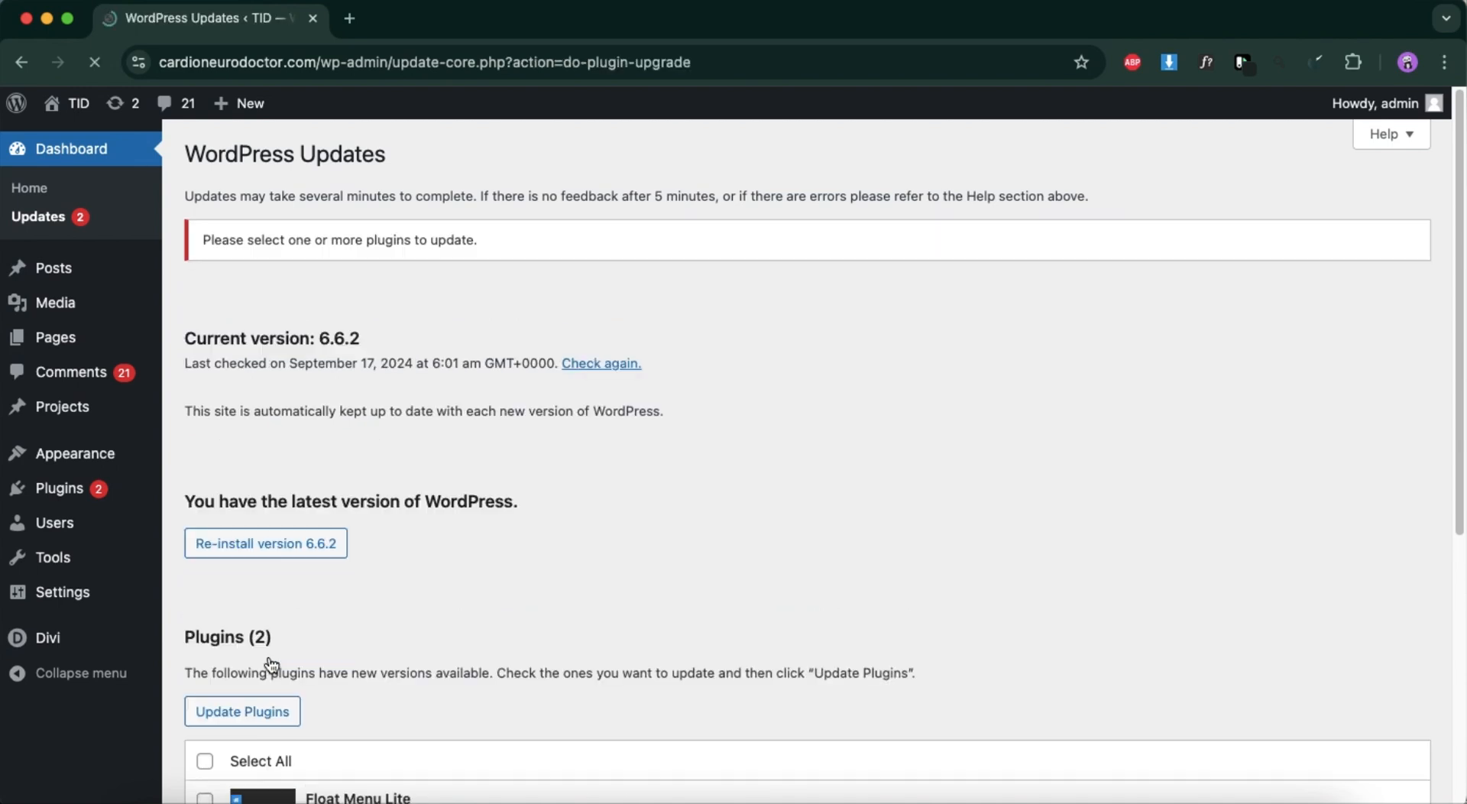
pyautogui.scroll(-3, 314, 567)
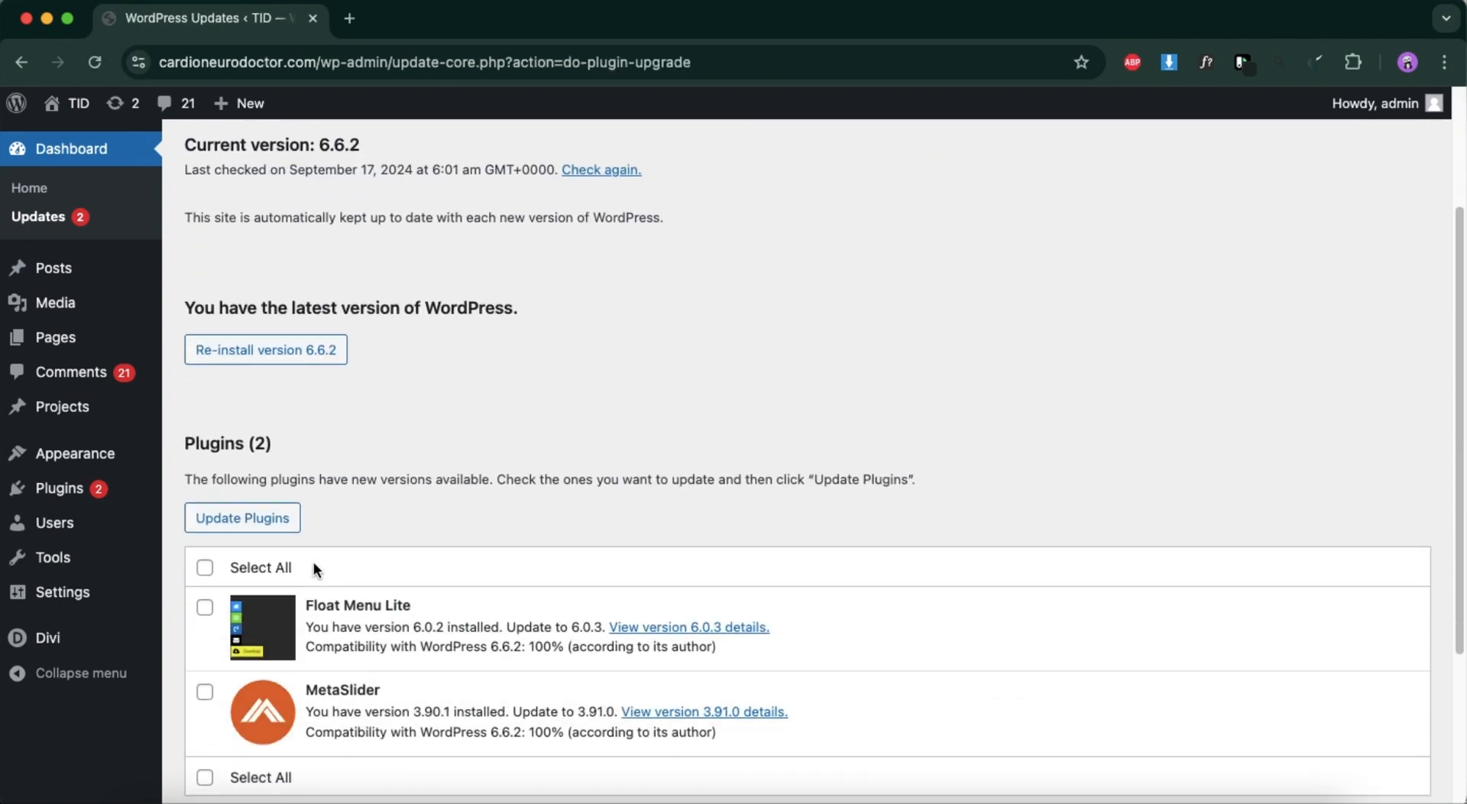
pyautogui.click(201, 572)
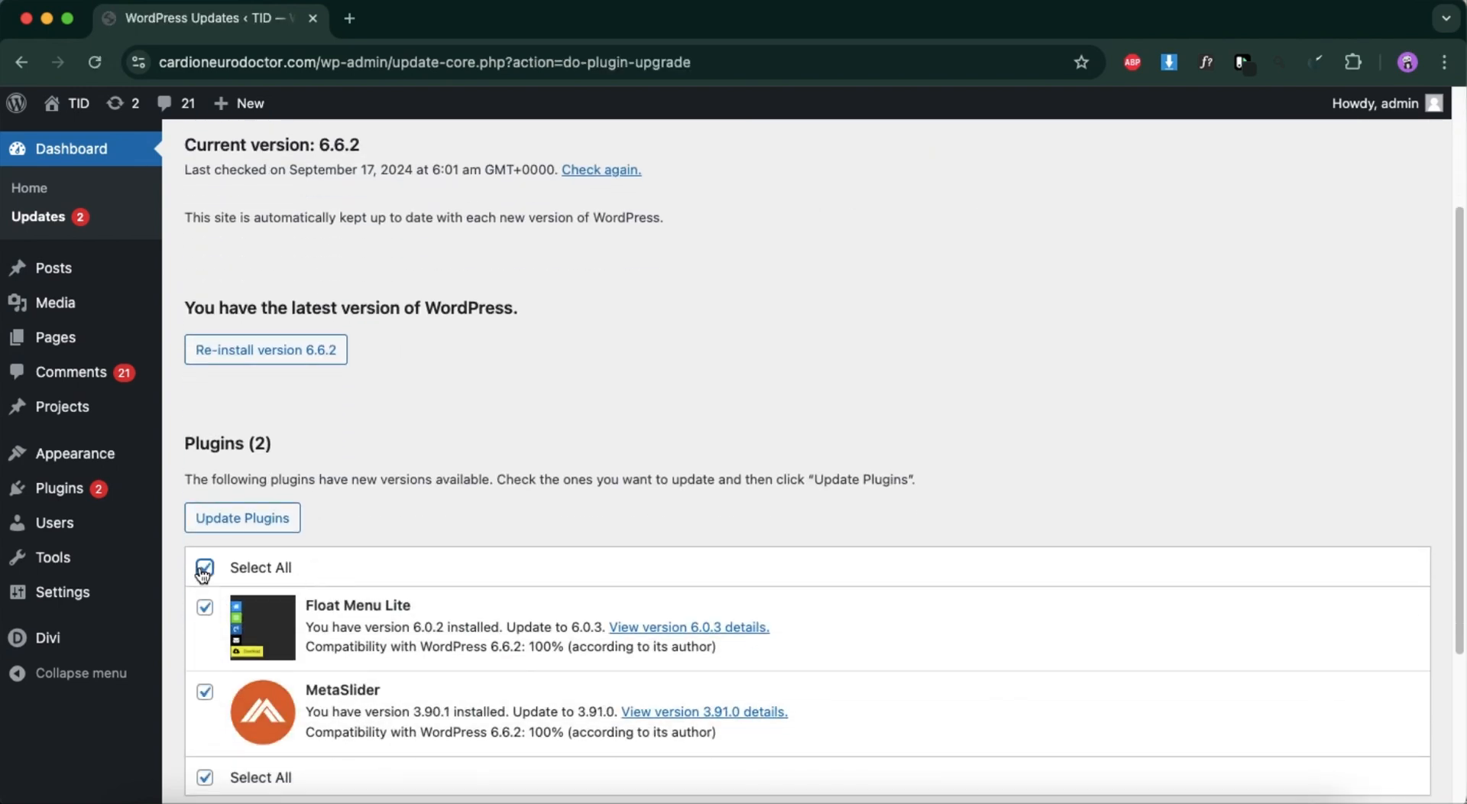
pyautogui.click(253, 522)
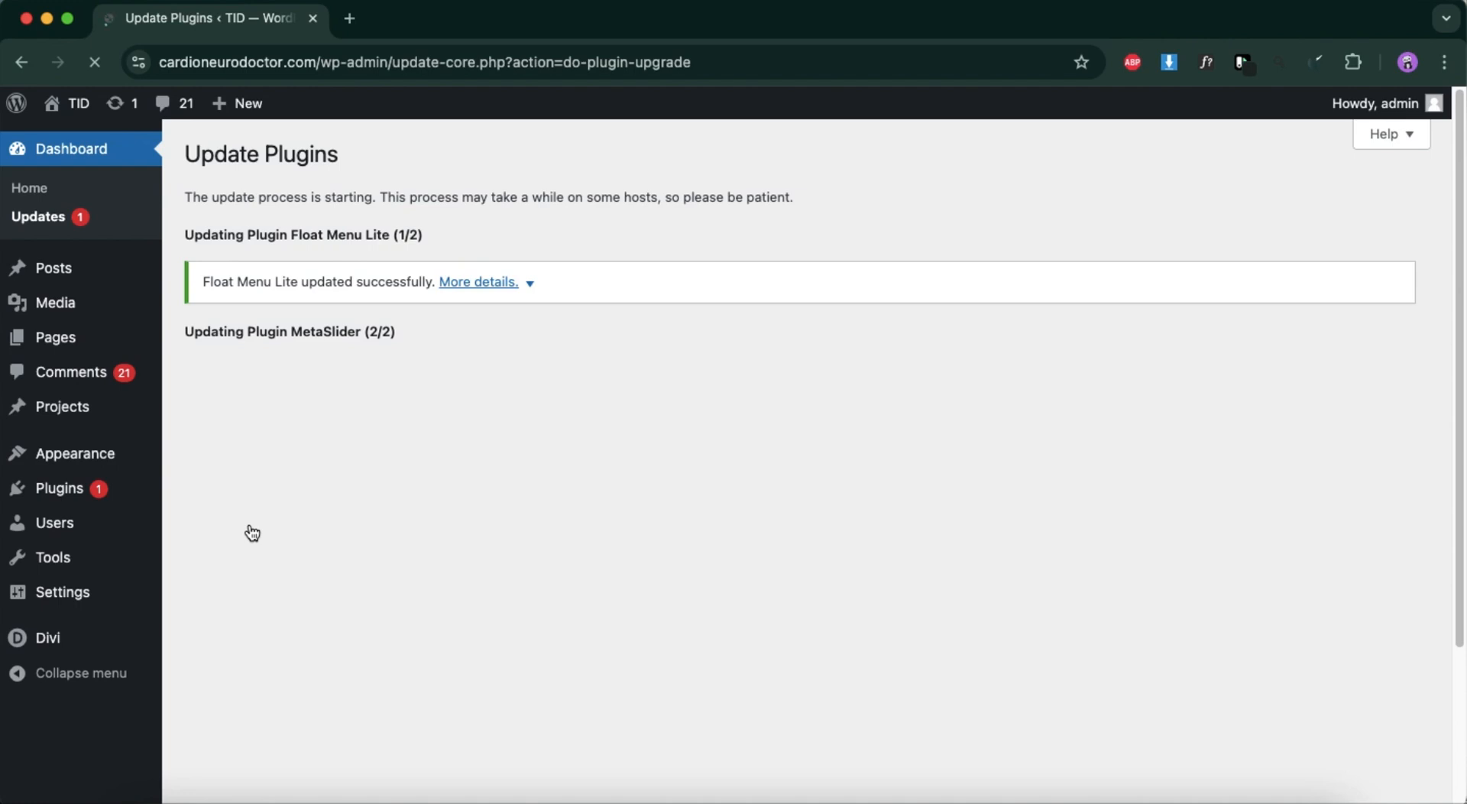
# Review the site's comments, its page list and the public front page, ending on the page list.
pyautogui.click(83, 373)
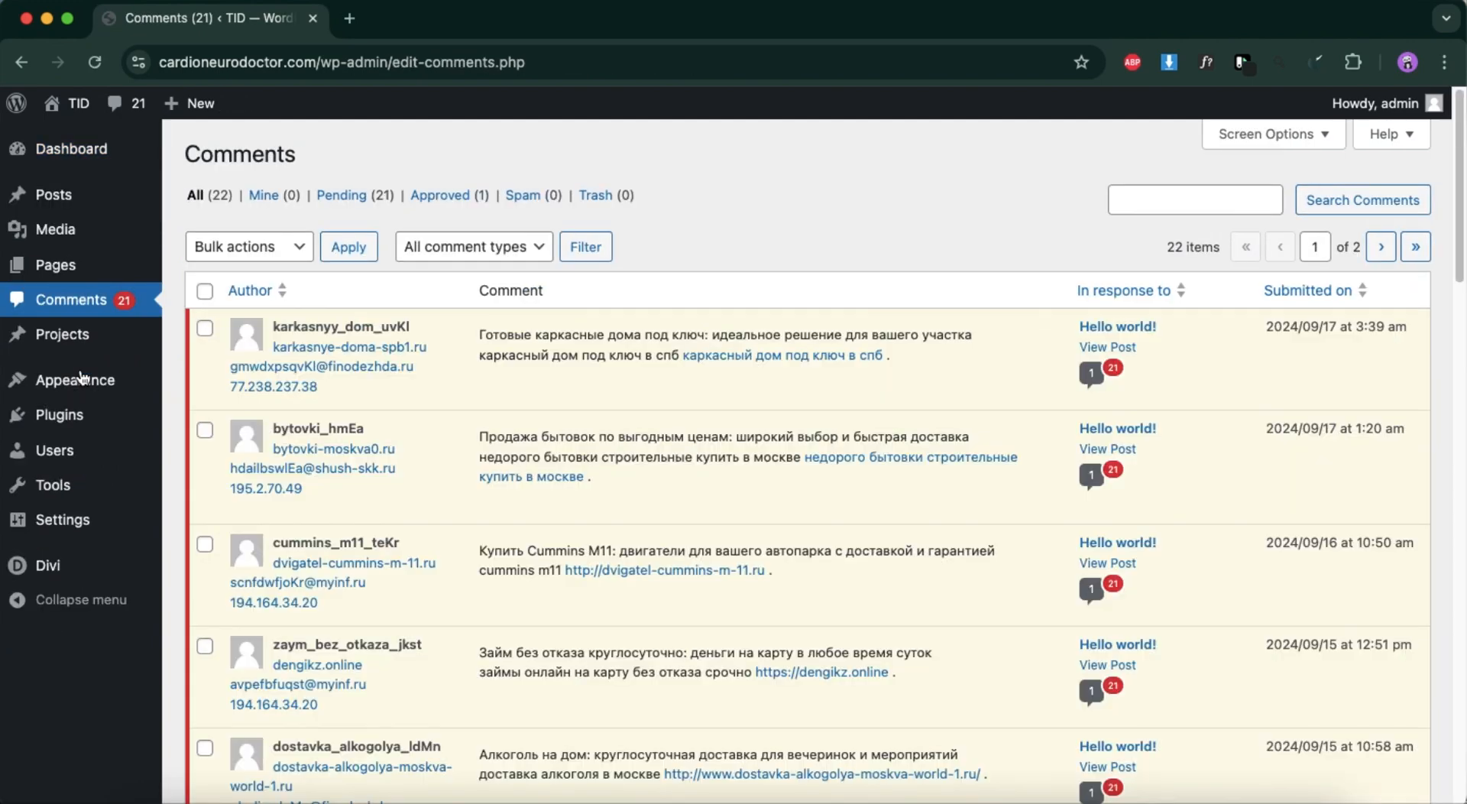
pyautogui.click(61, 269)
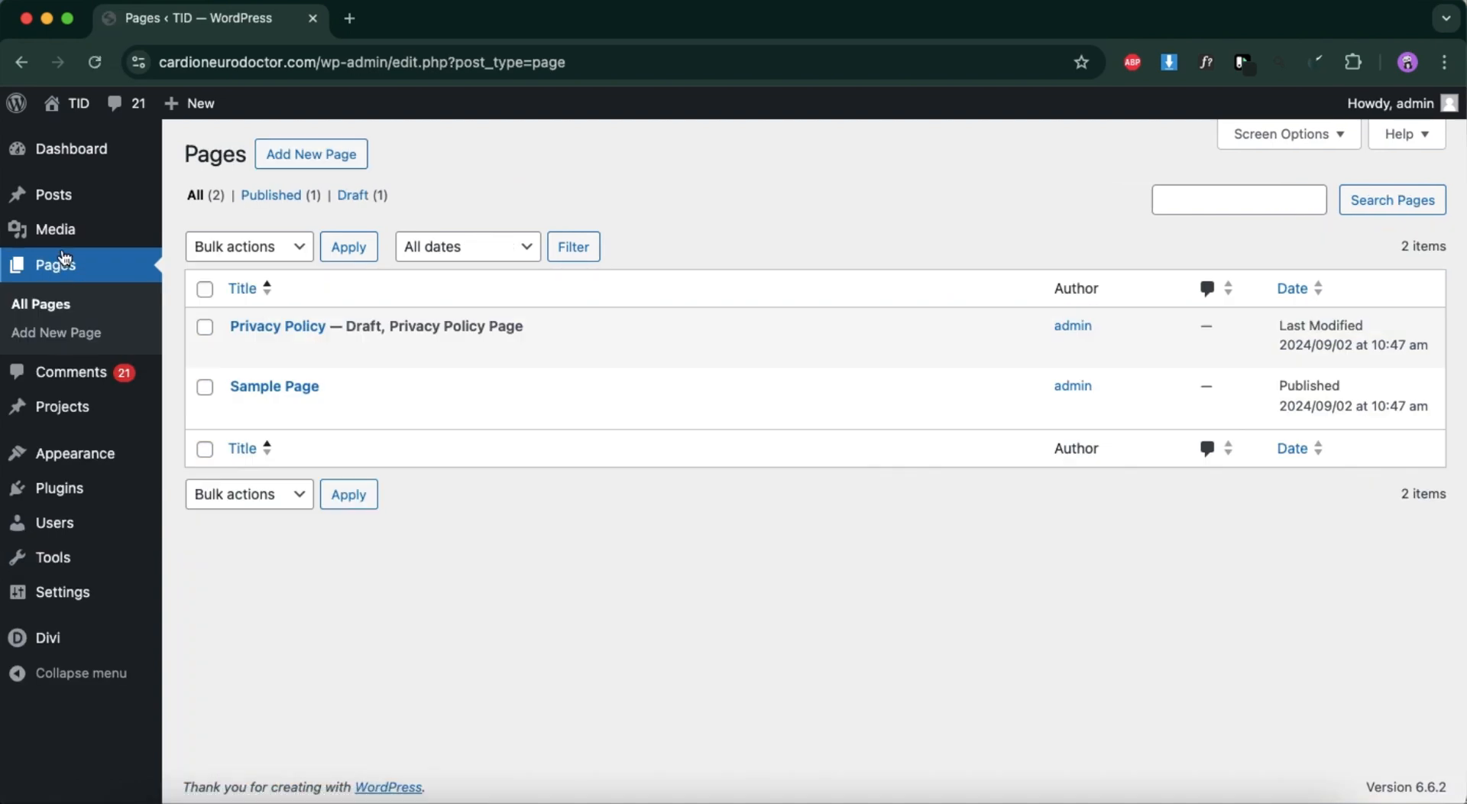
pyautogui.click(54, 107)
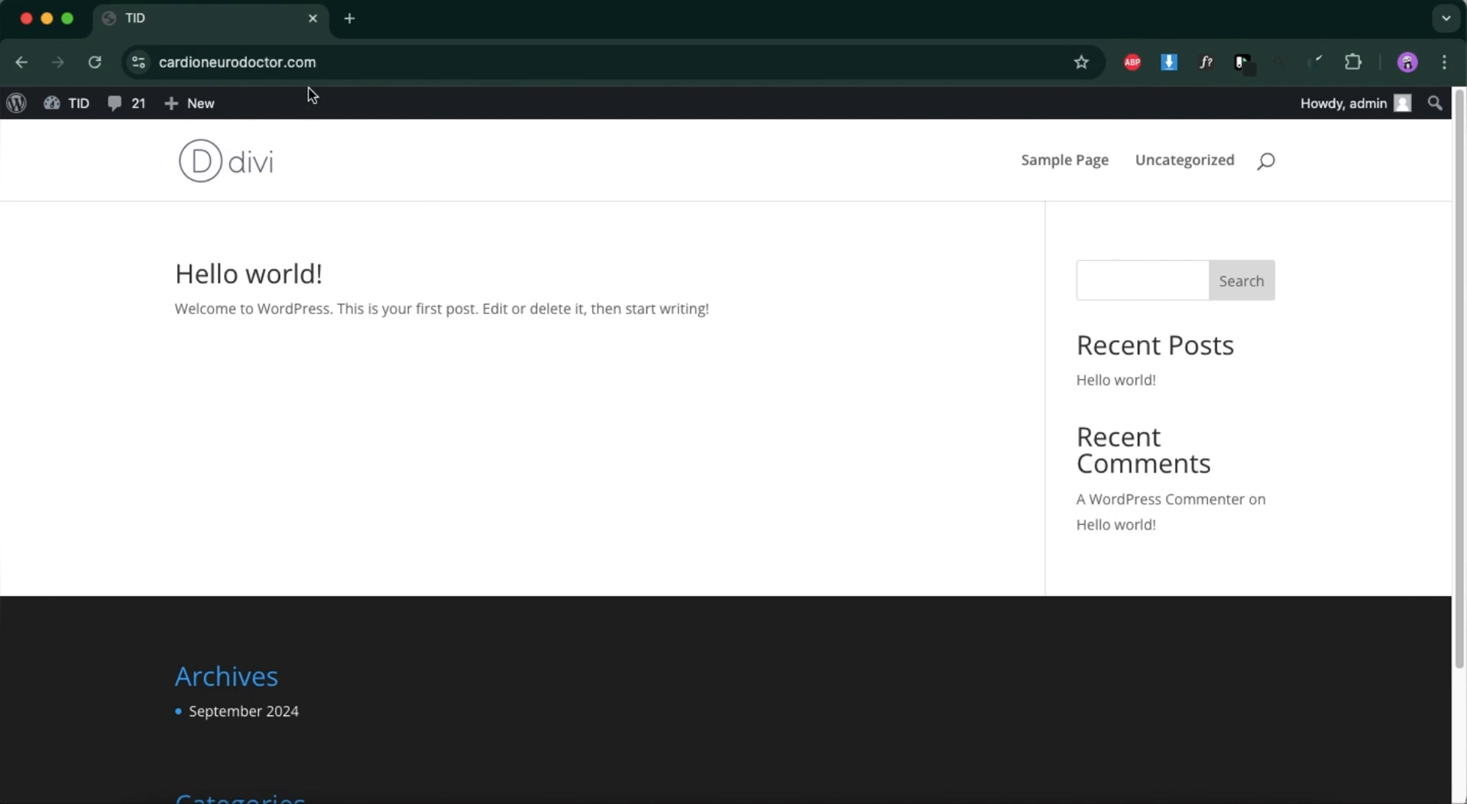
pyautogui.click(357, 62)
pyautogui.click(359, 65)
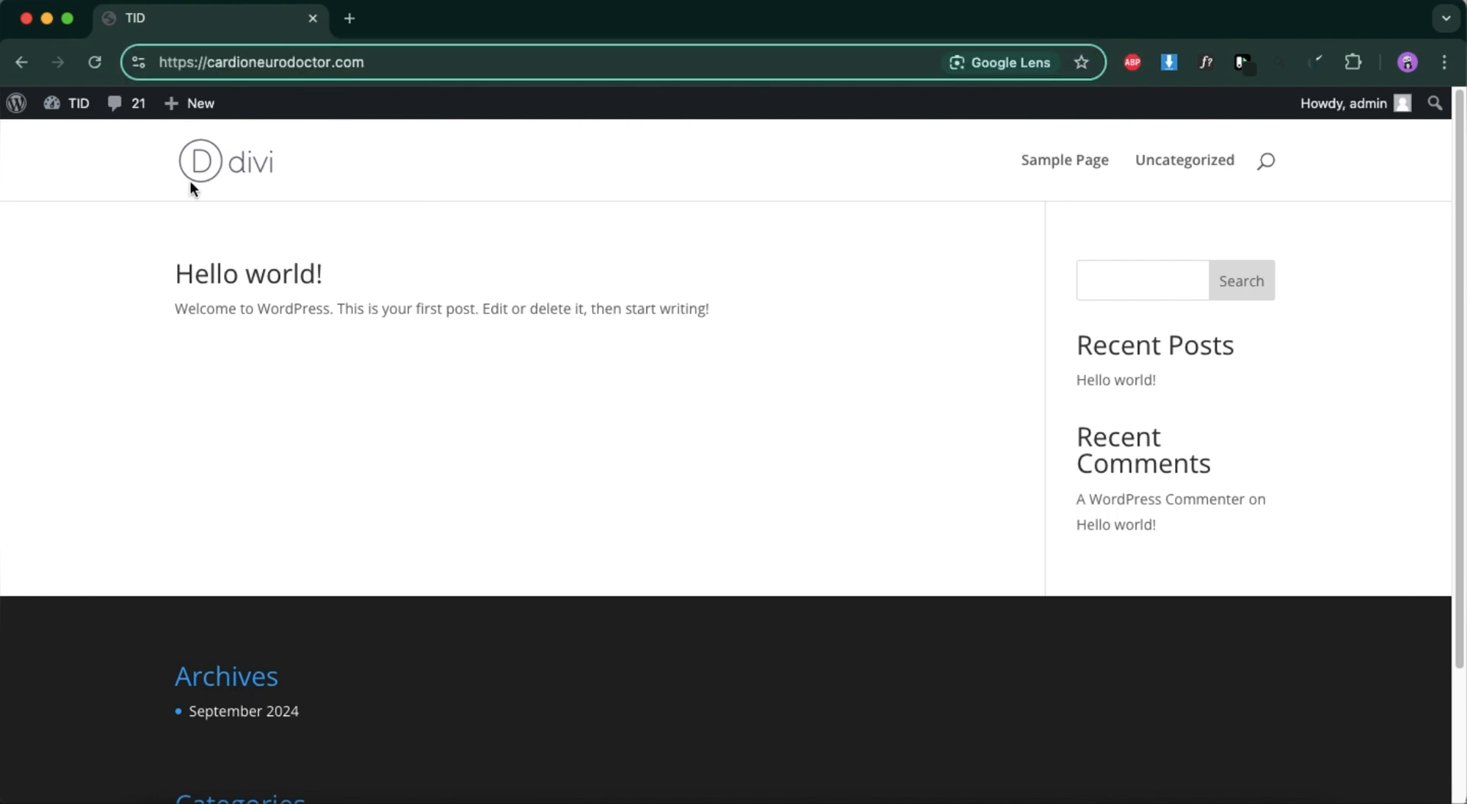
pyautogui.click(16, 103)
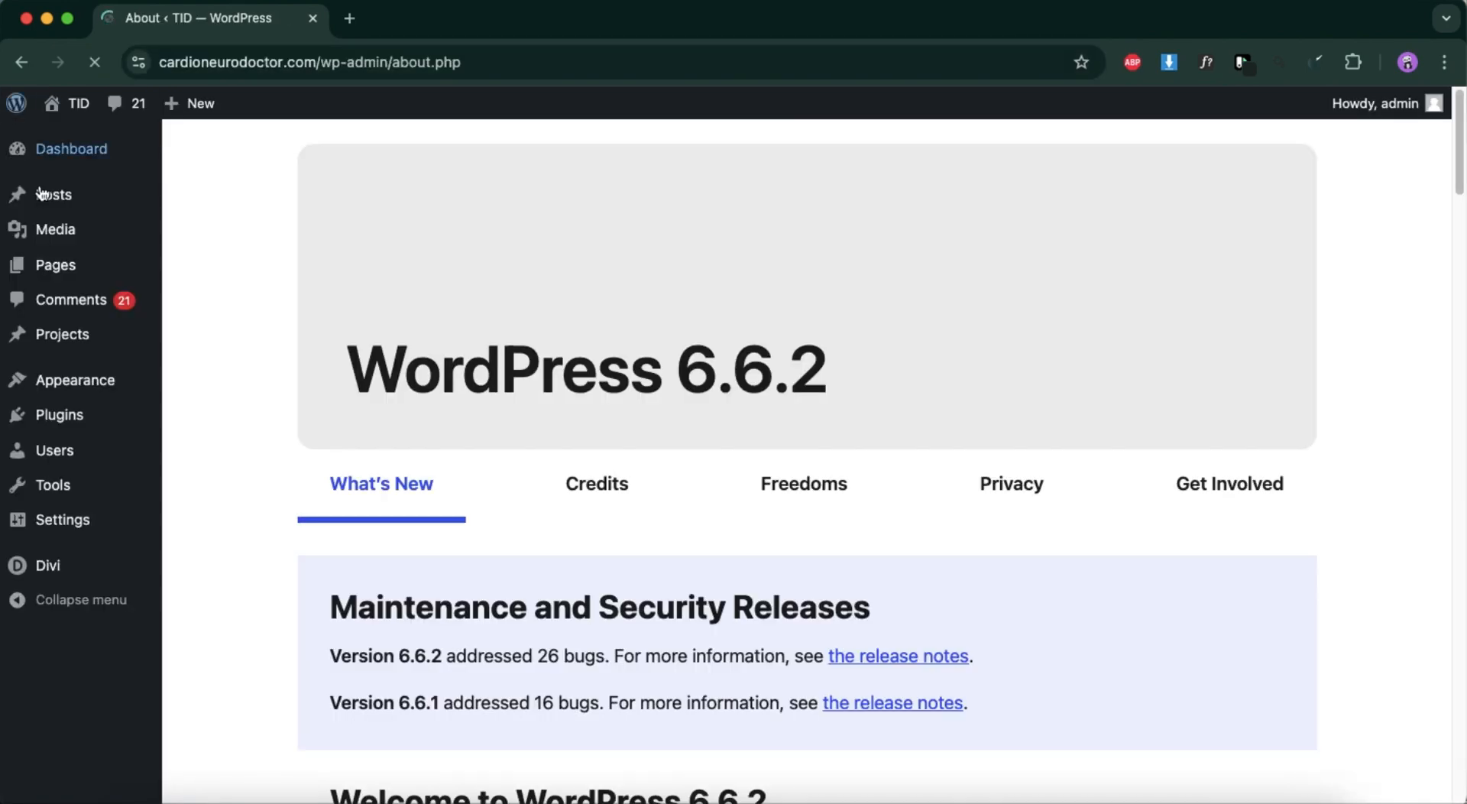
pyautogui.click(115, 268)
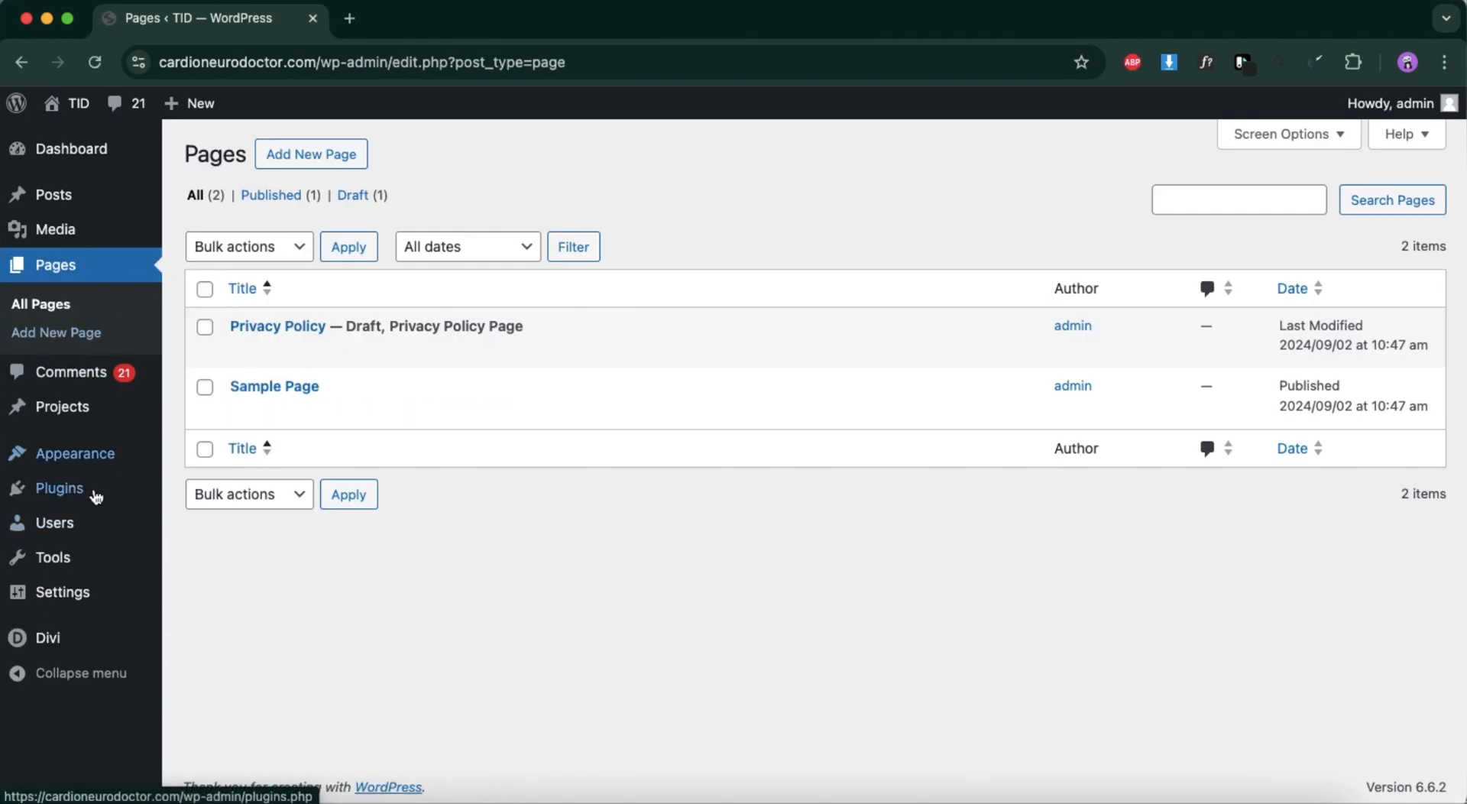
# Open the site's menu management and launch the theme customizer with live preview.
pyautogui.moveTo(100, 474)
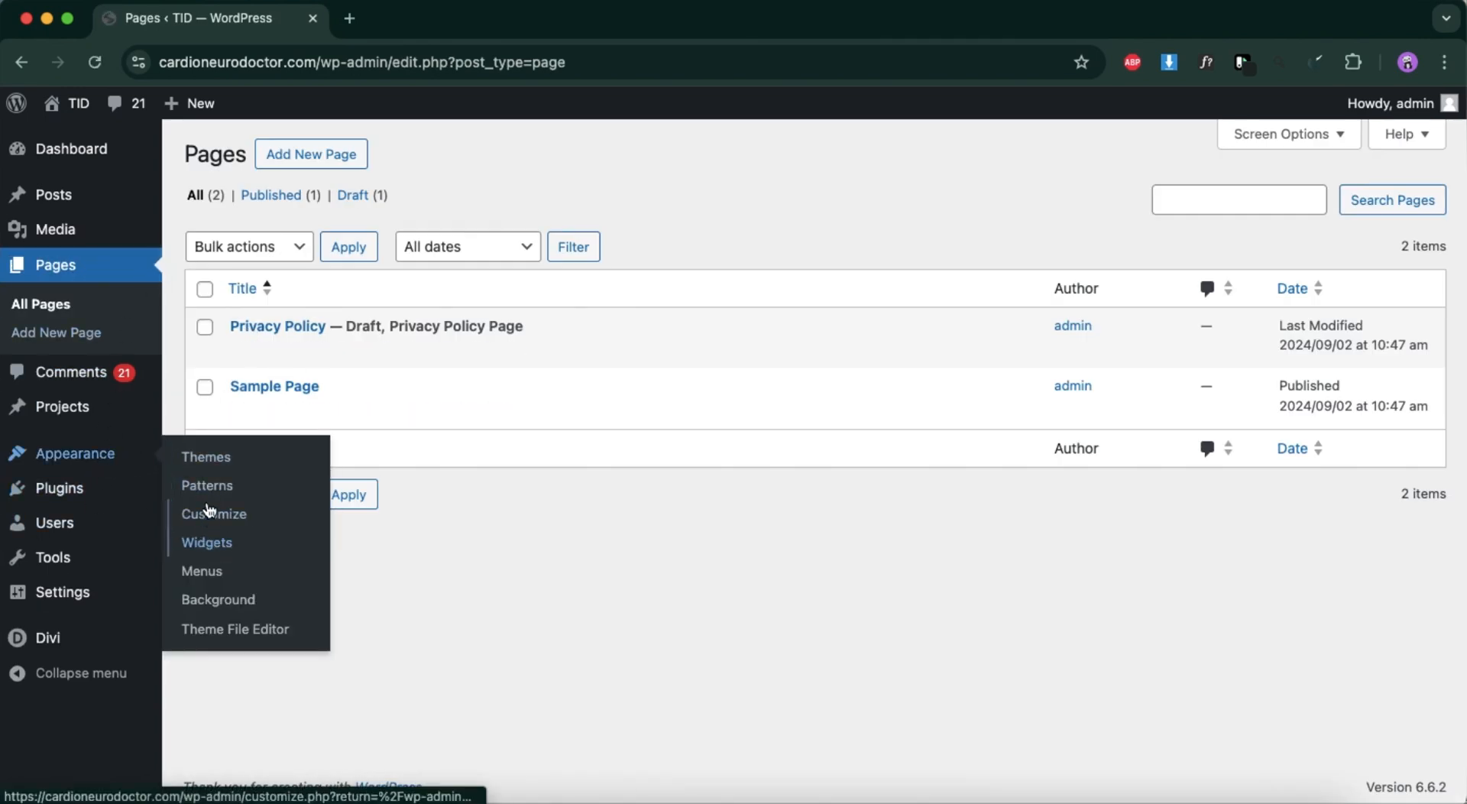
pyautogui.click(218, 583)
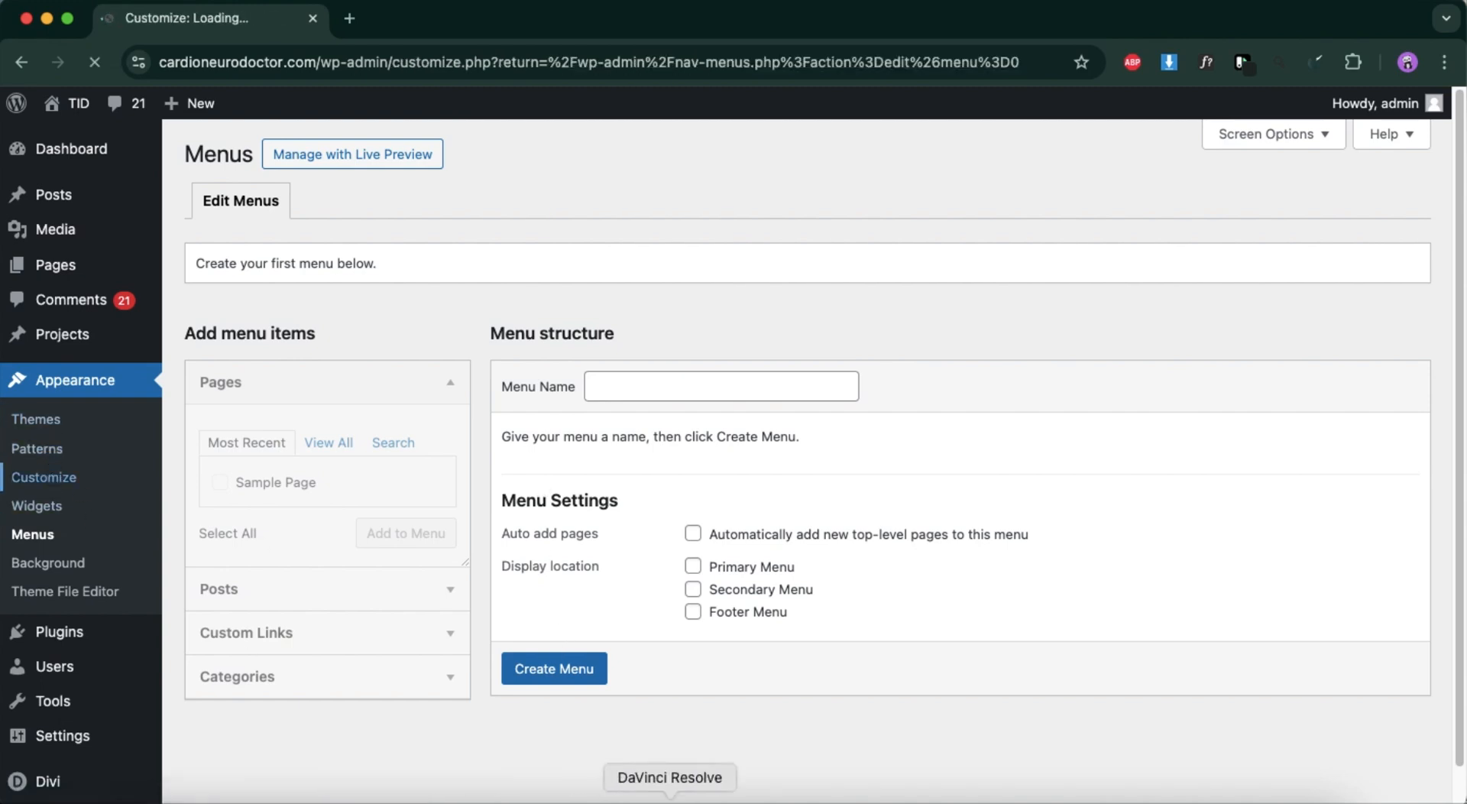
pyautogui.click(606, 799)
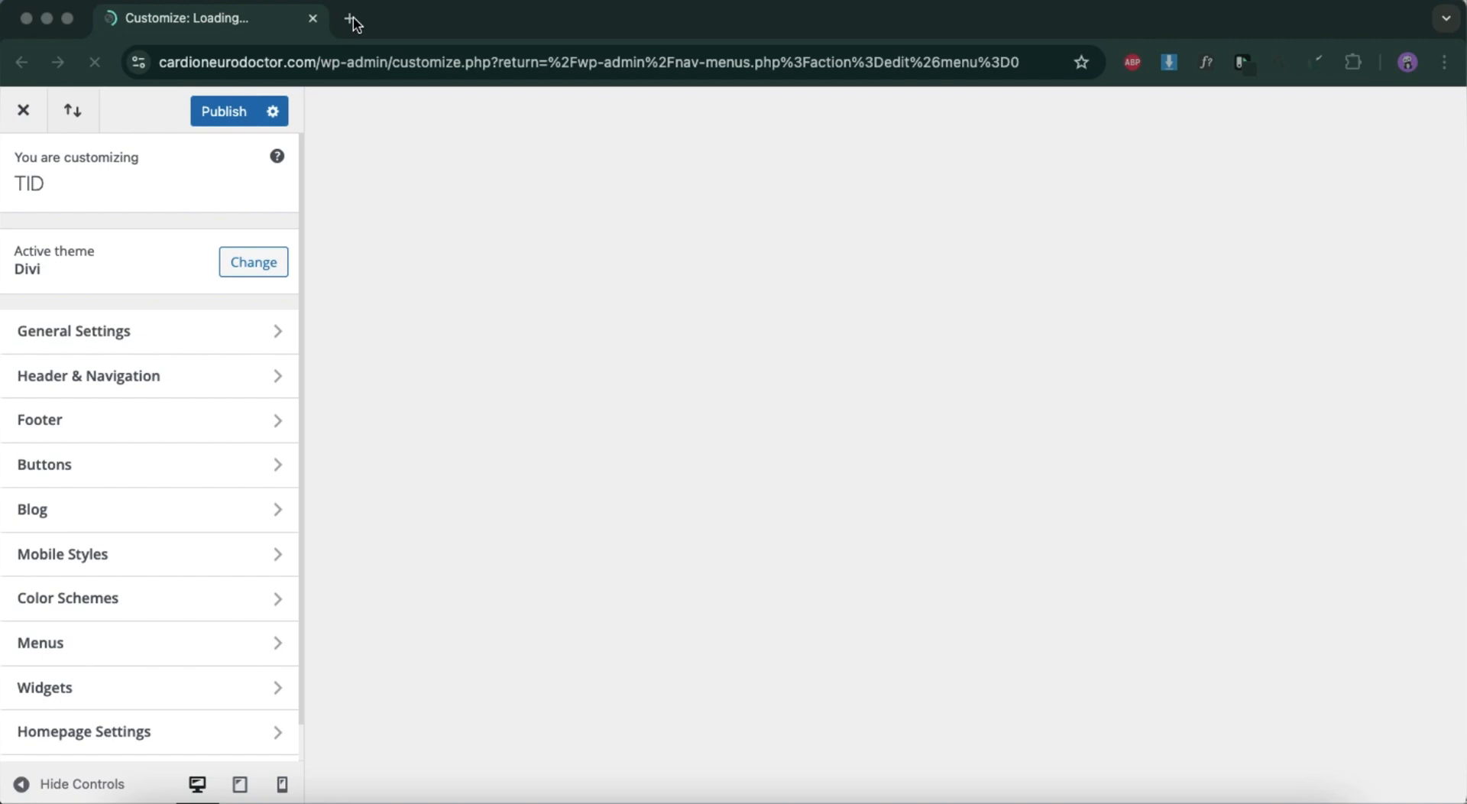
# Open a new browser tab and switch to the browser profile that holds the Figma account.
pyautogui.click(352, 20)
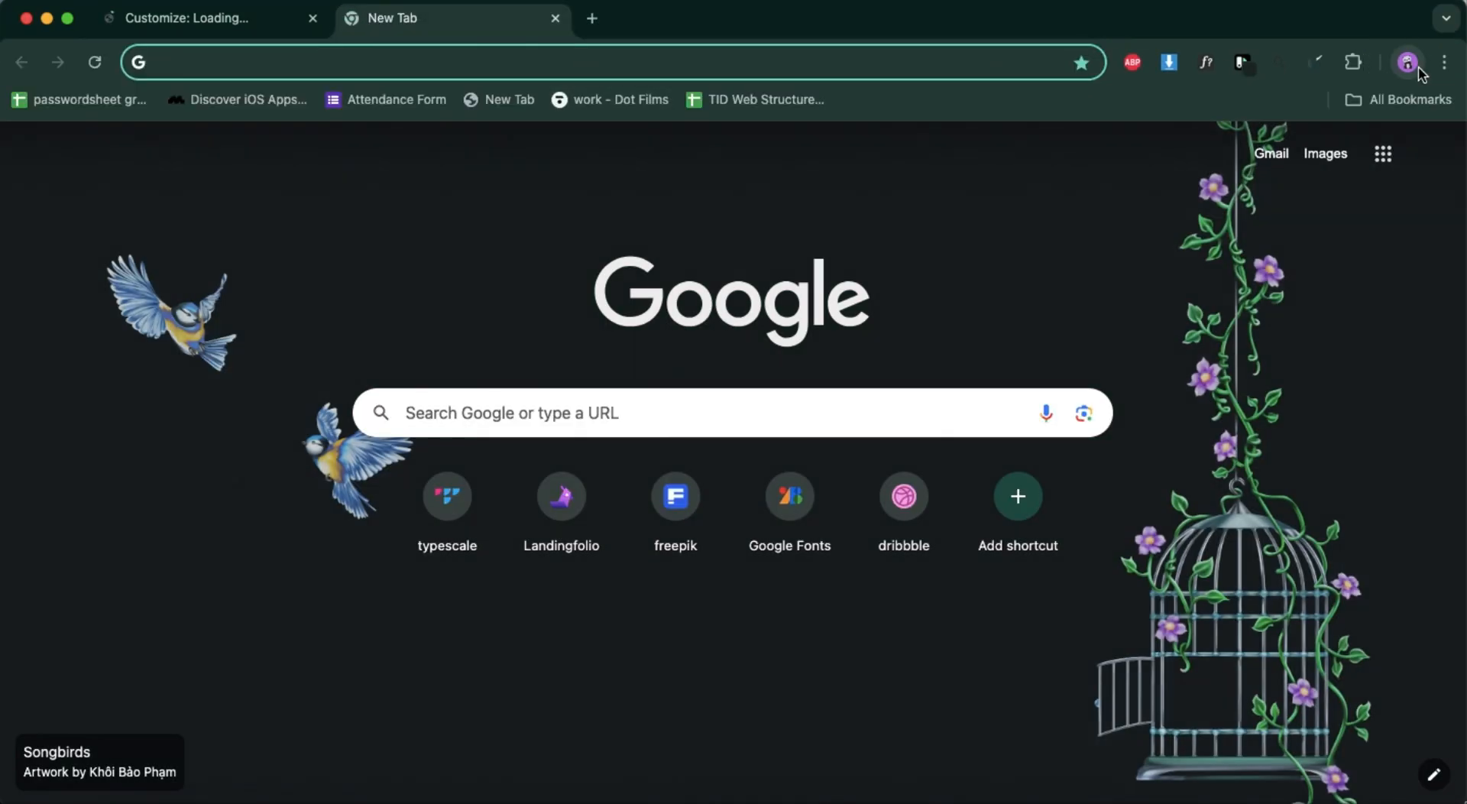
pyautogui.click(1414, 64)
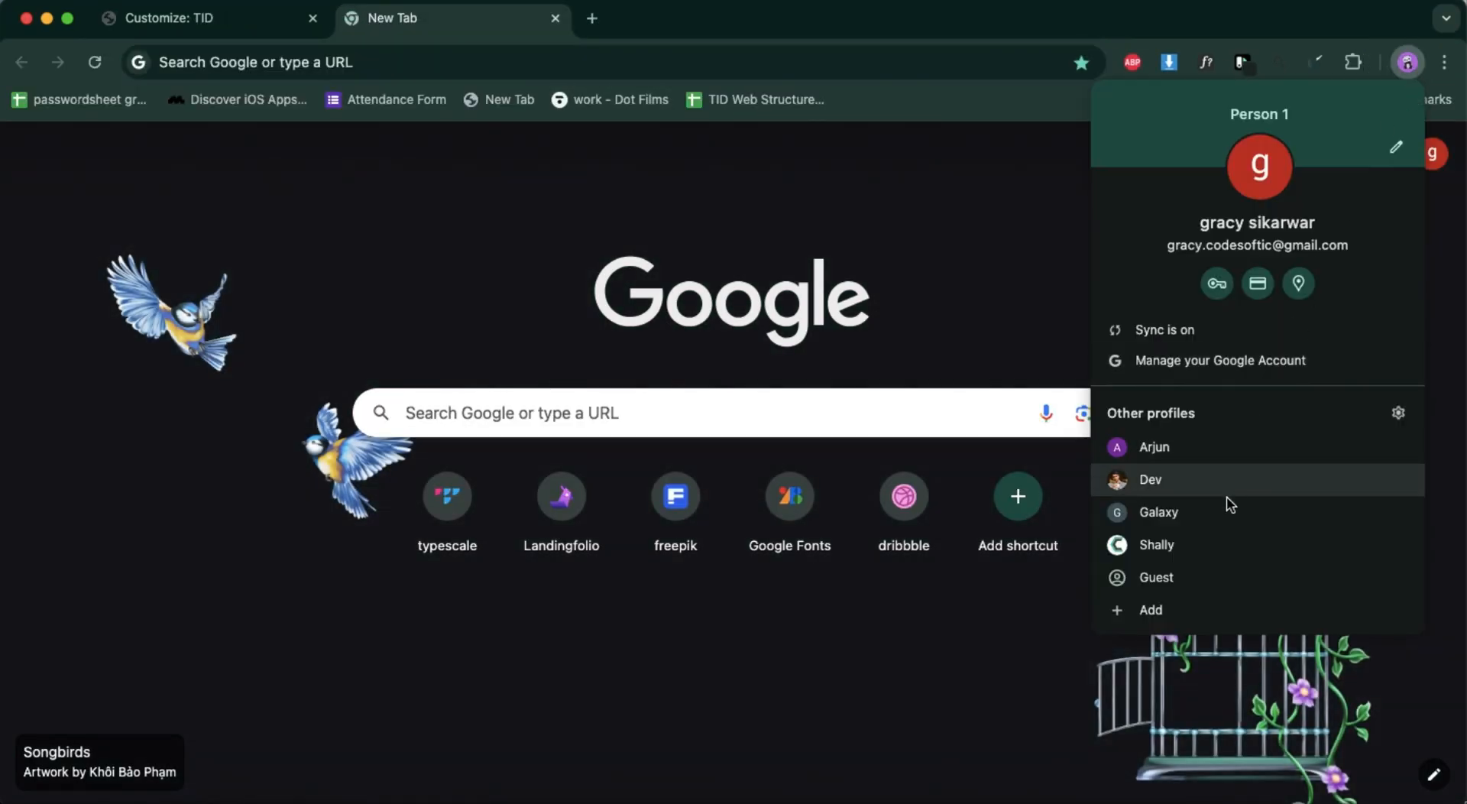
pyautogui.click(1204, 510)
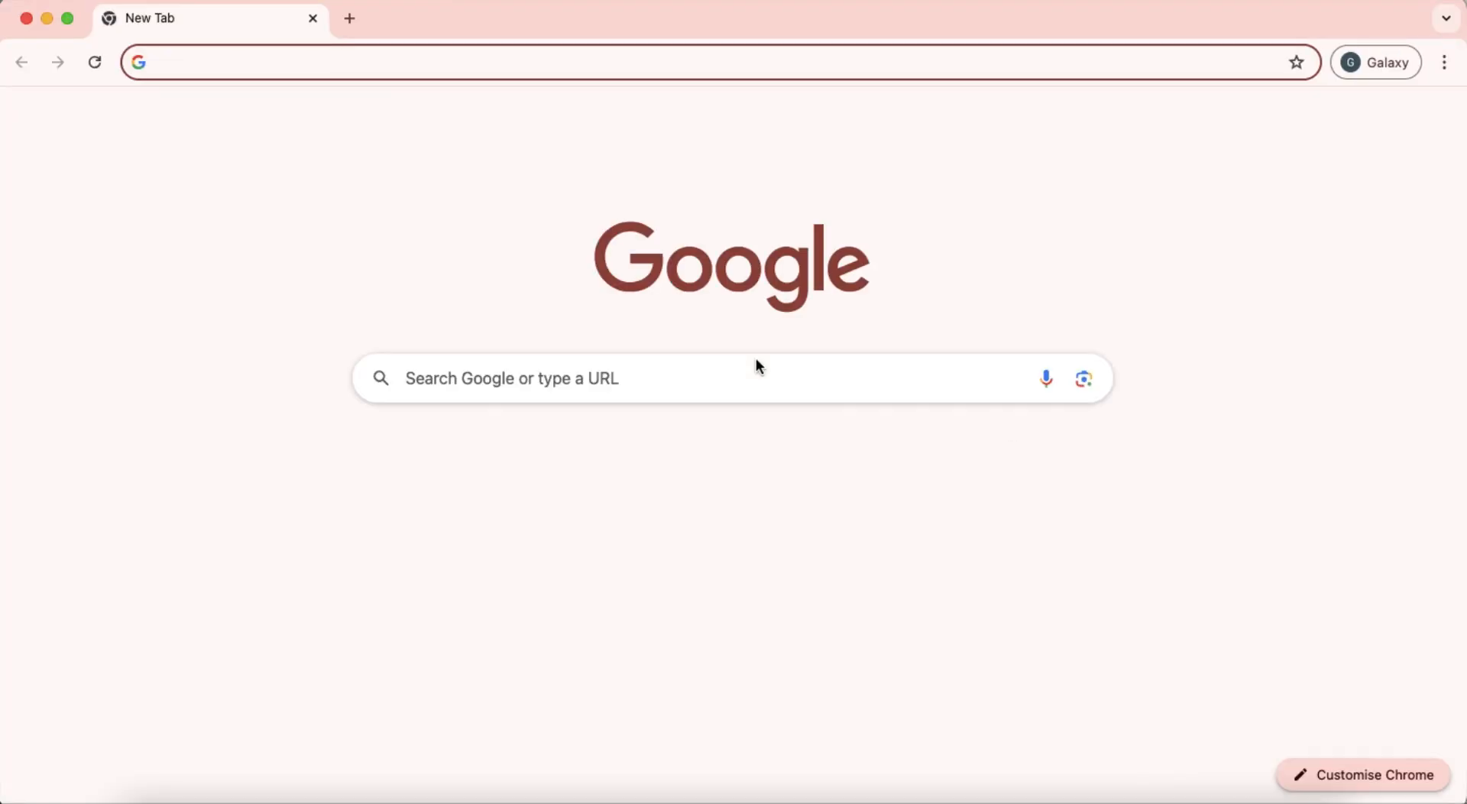
# Search Google for figma, go to the Figma site and open the recent Untitled file containing the website mockup.
pyautogui.click(647, 377)
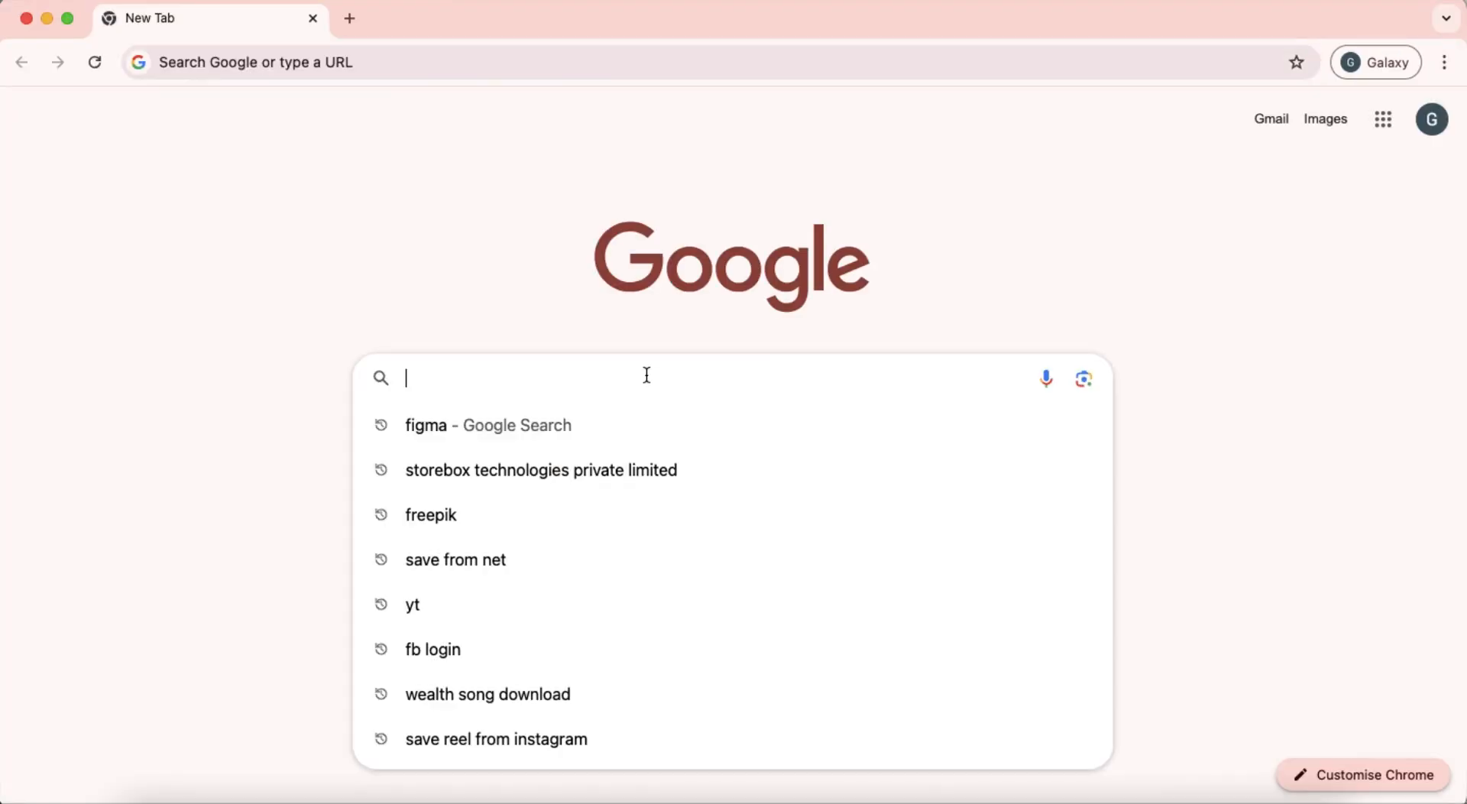
pyautogui.click(584, 437)
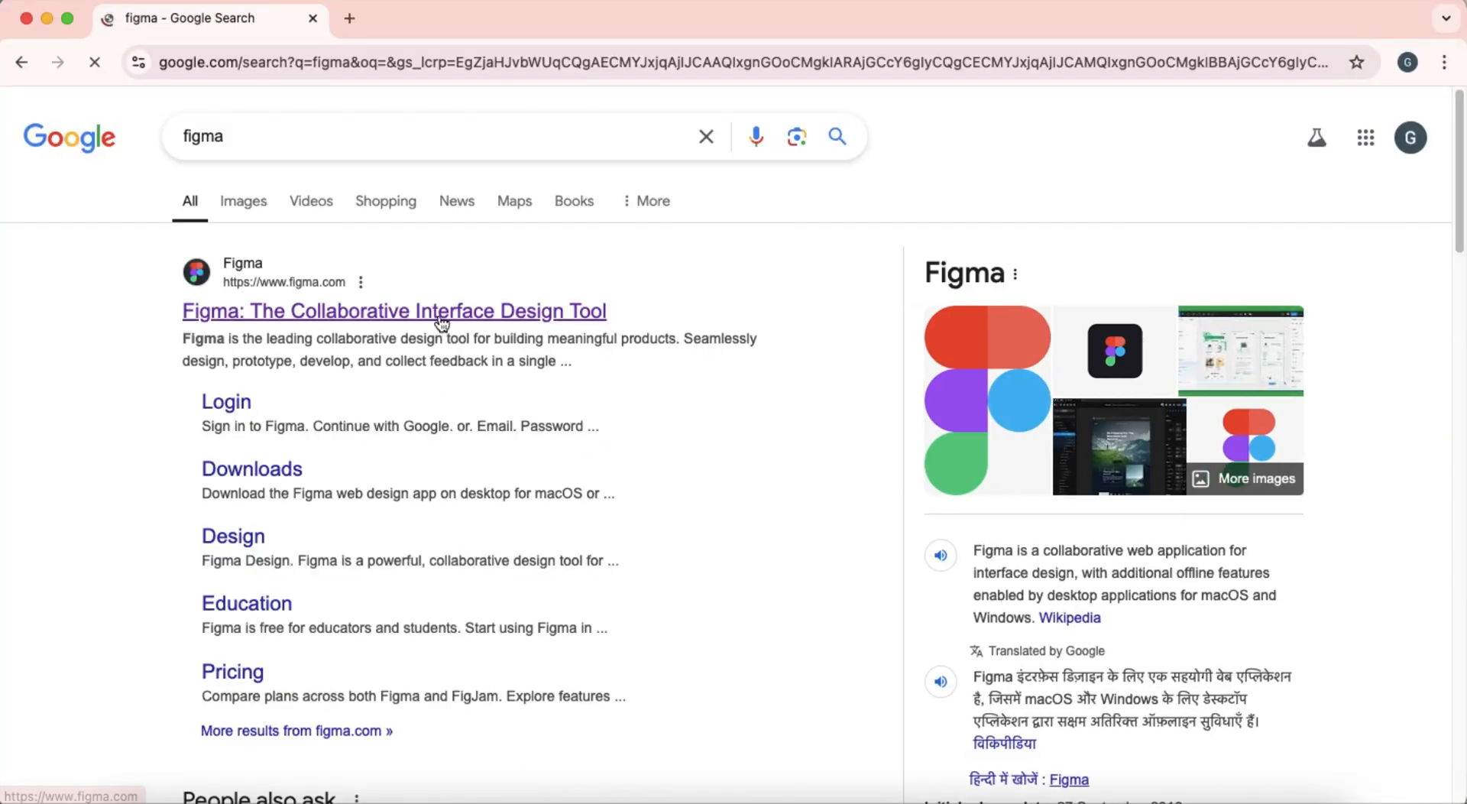
pyautogui.click(441, 323)
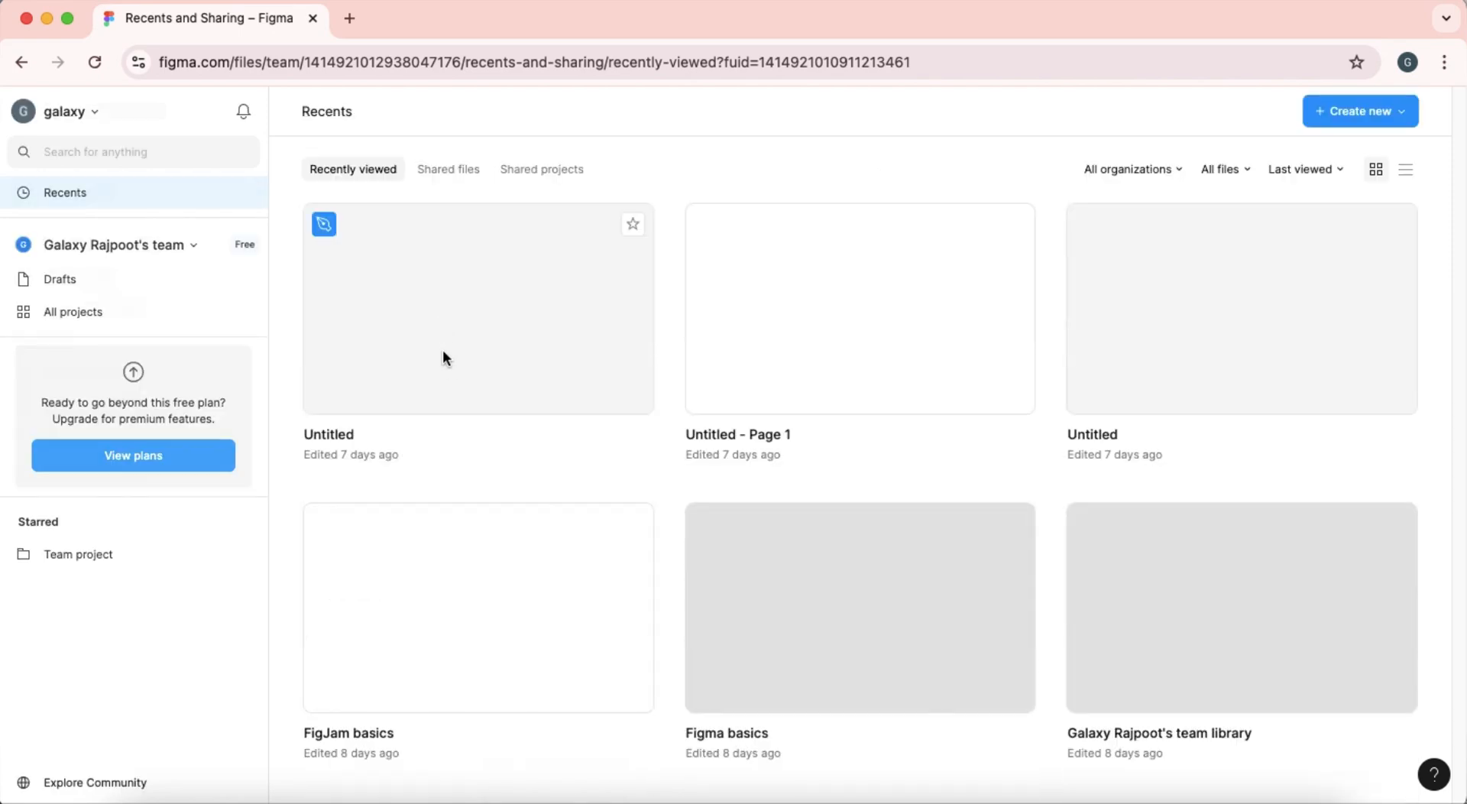
pyautogui.scroll(-2, 469, 566)
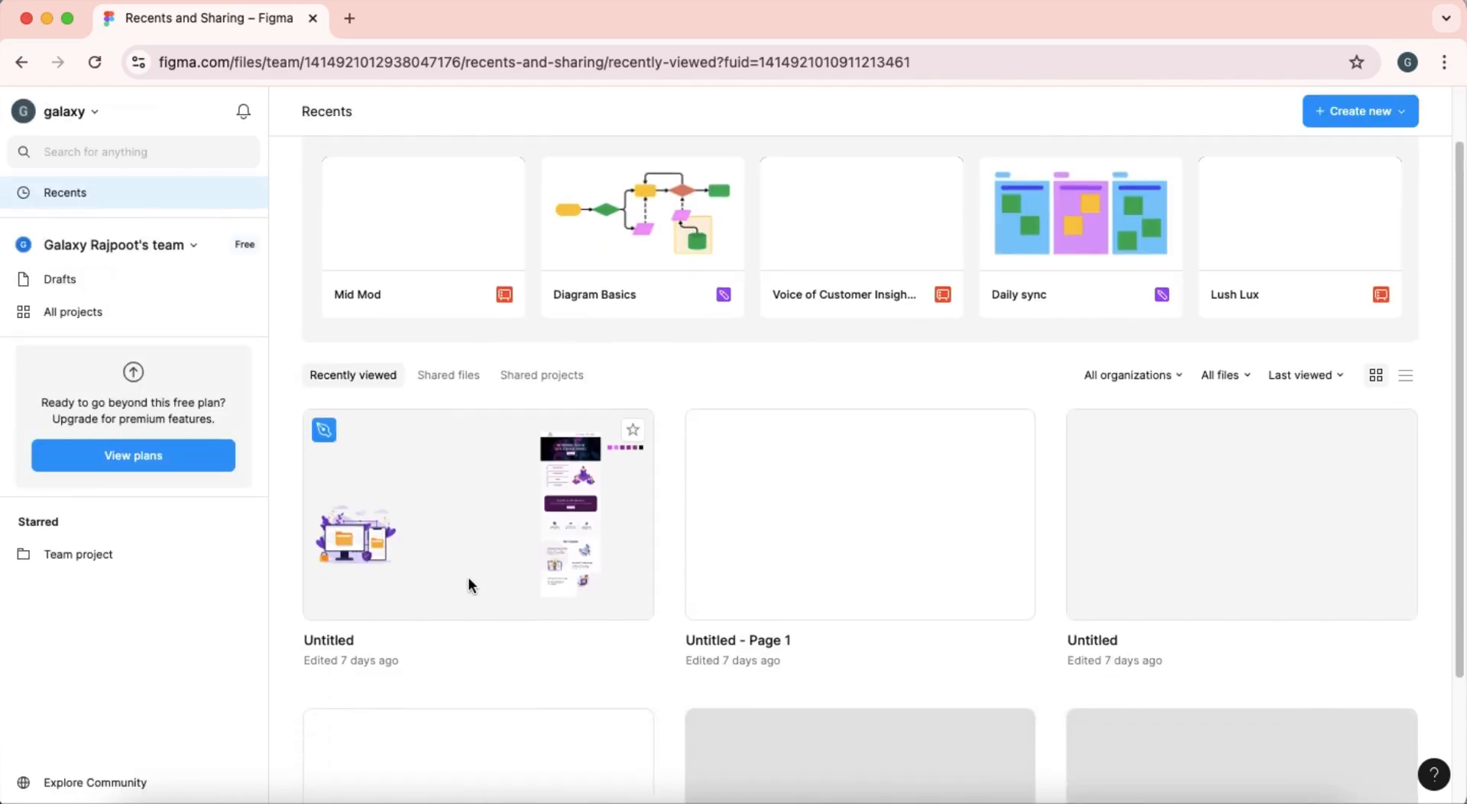
pyautogui.click(471, 527)
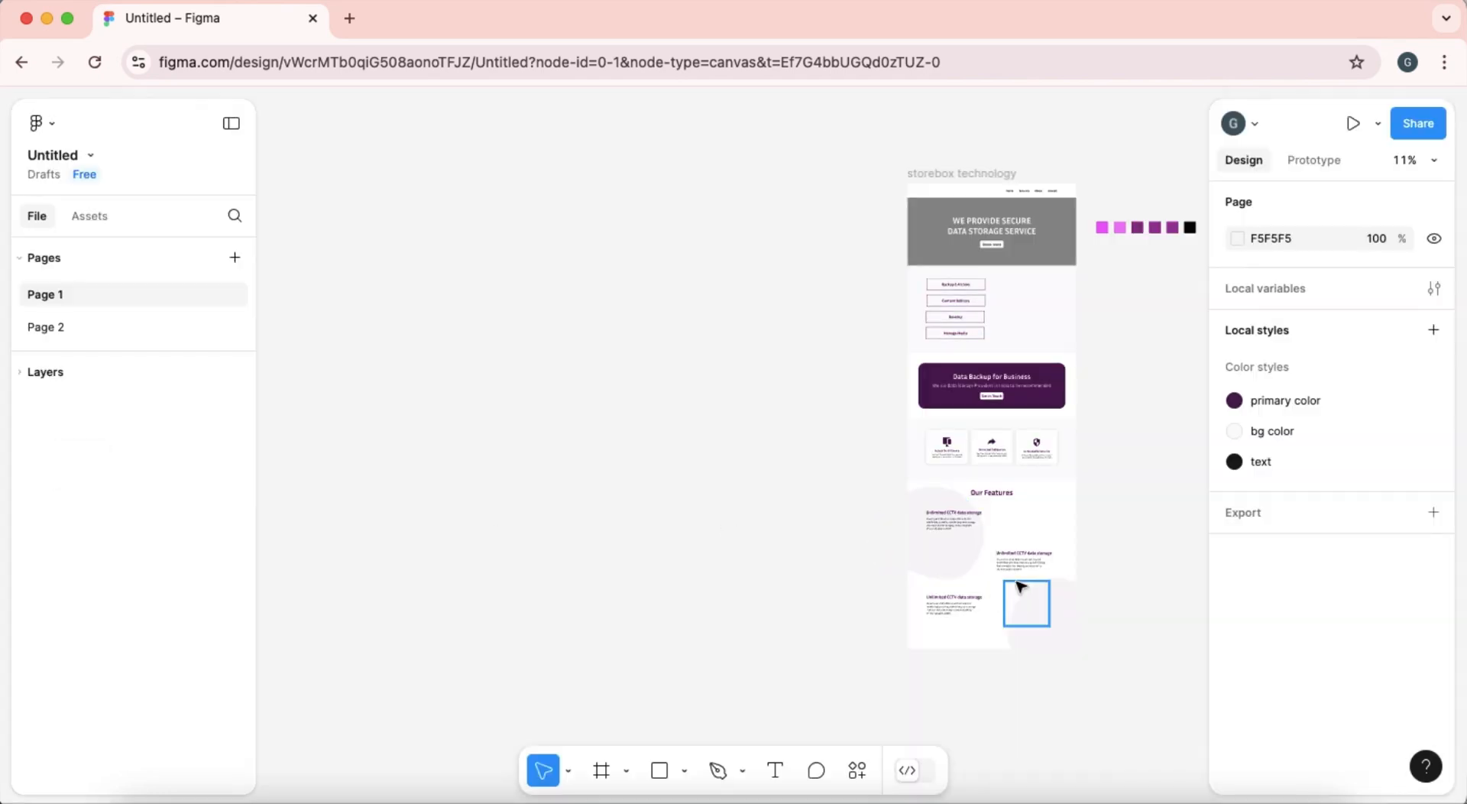
# Examine the storebox technology homepage mockup, especially its header navigation and hero section.
pyautogui.hscroll(2, 1024, 419)
pyautogui.scroll(1, 1024, 419)
pyautogui.scroll(5, 797, 317)
pyautogui.scroll(5, 800, 317)
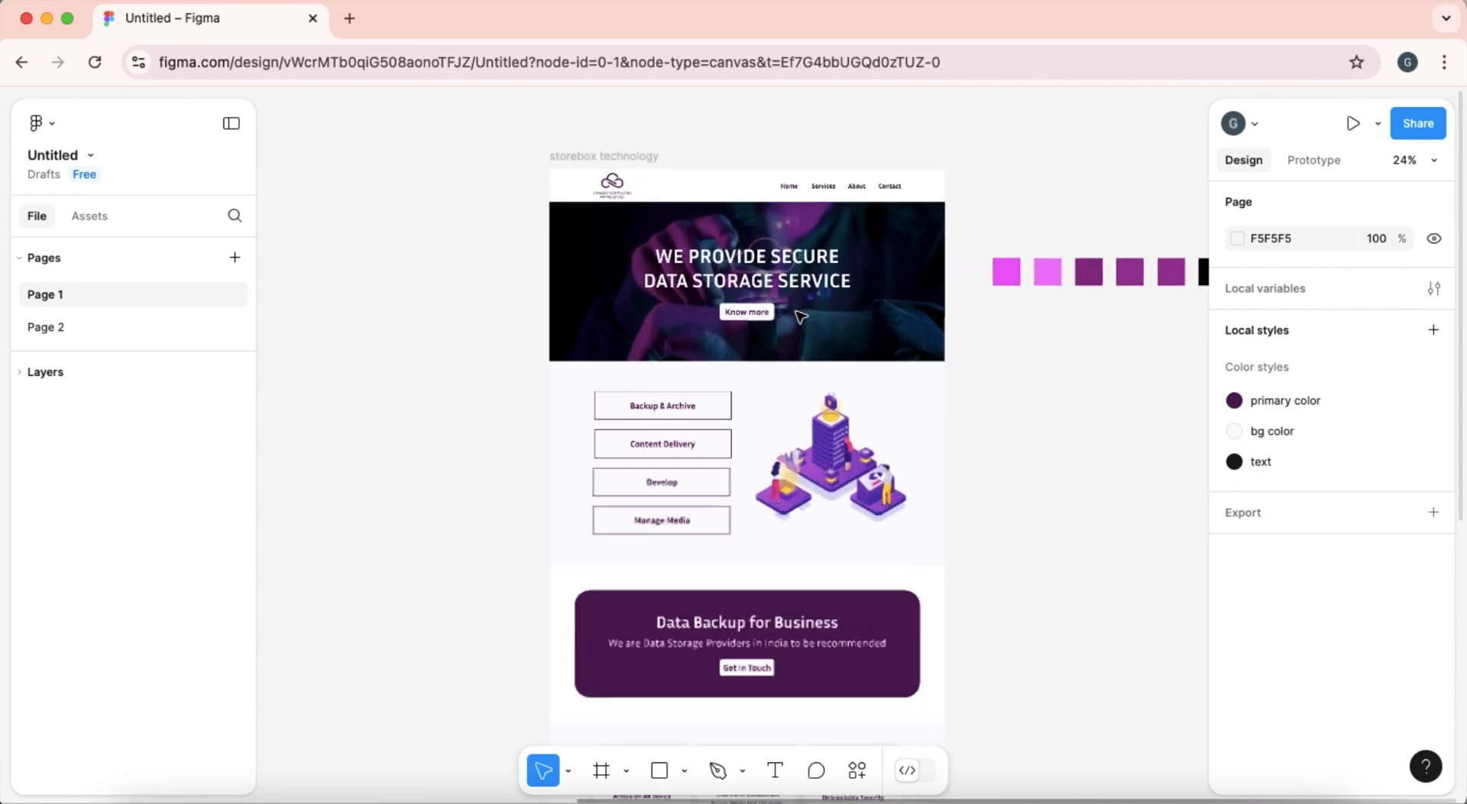
pyautogui.scroll(-2, 800, 316)
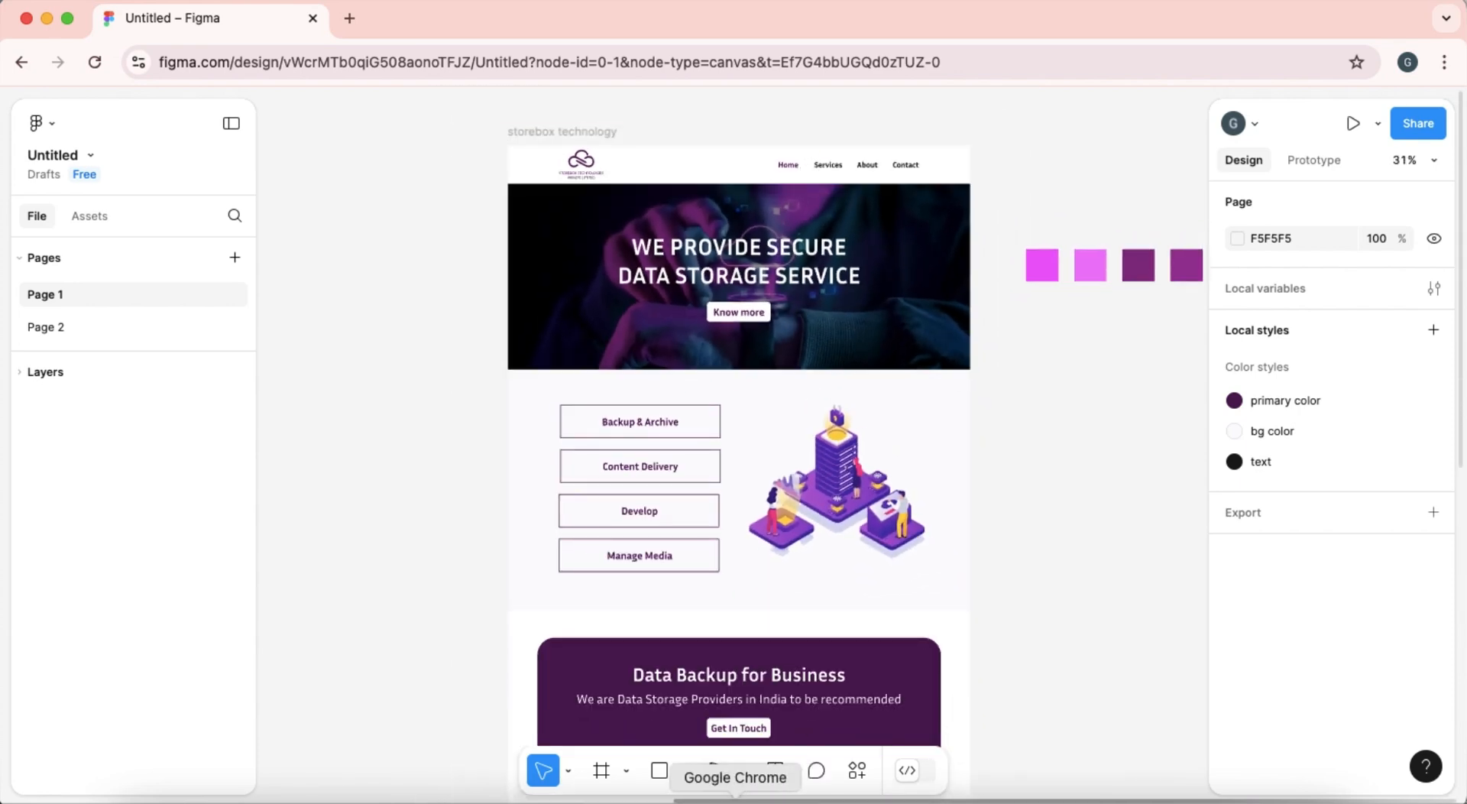
# Return to the WordPress customizer and create a new menu named Header assigned to the Primary Menu location.
pyautogui.click(47, 19)
pyautogui.click(177, 23)
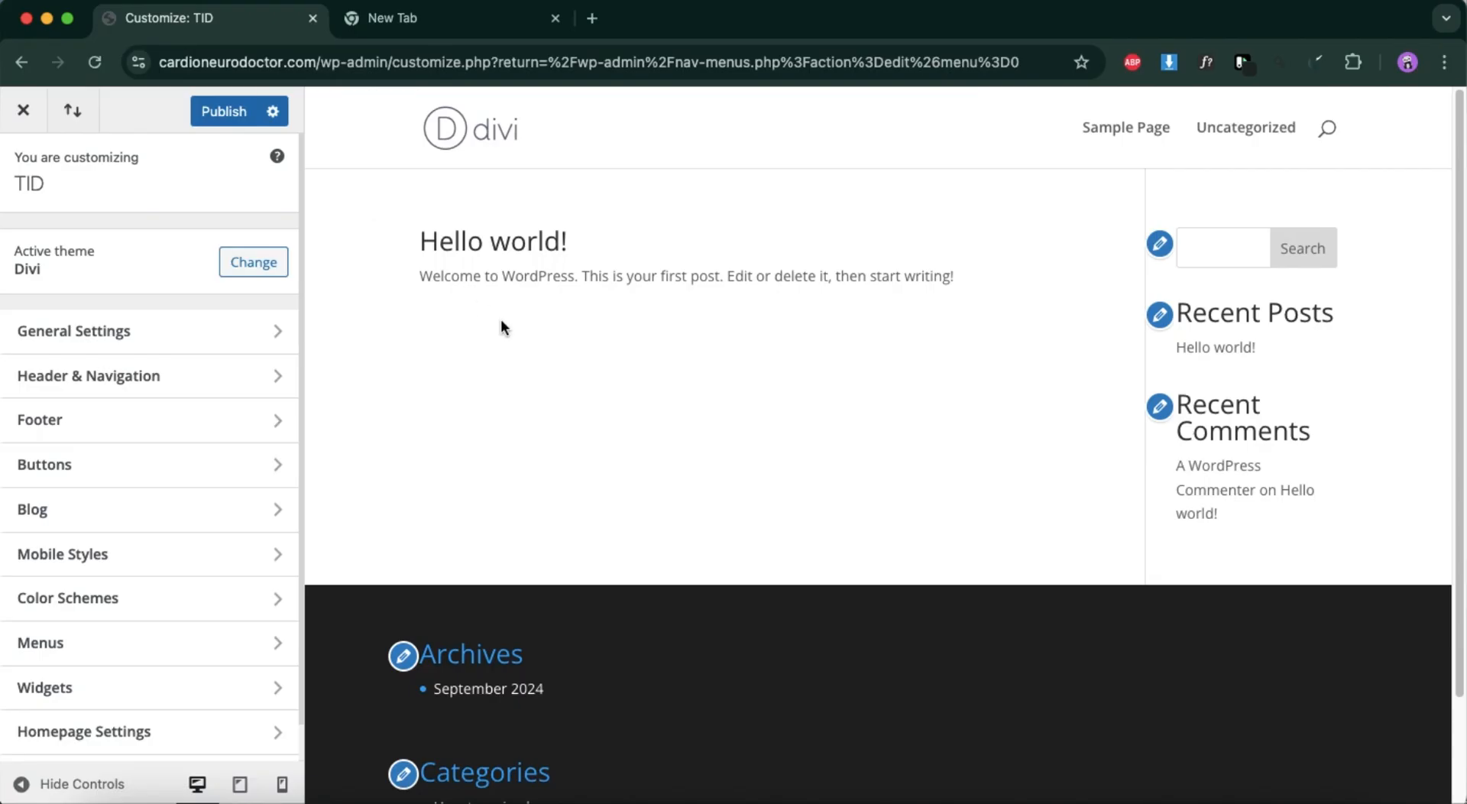
pyautogui.click(124, 644)
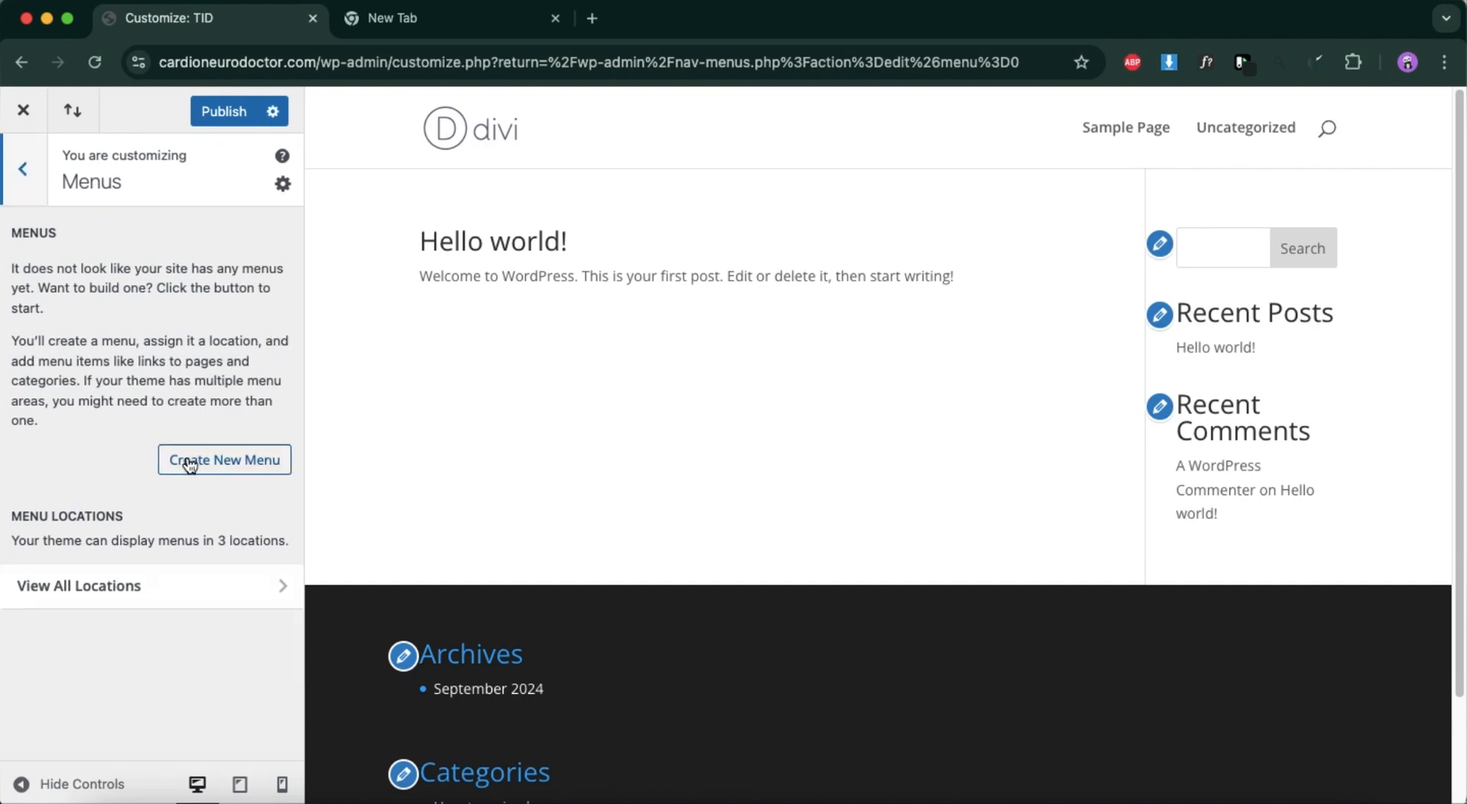
pyautogui.click(188, 460)
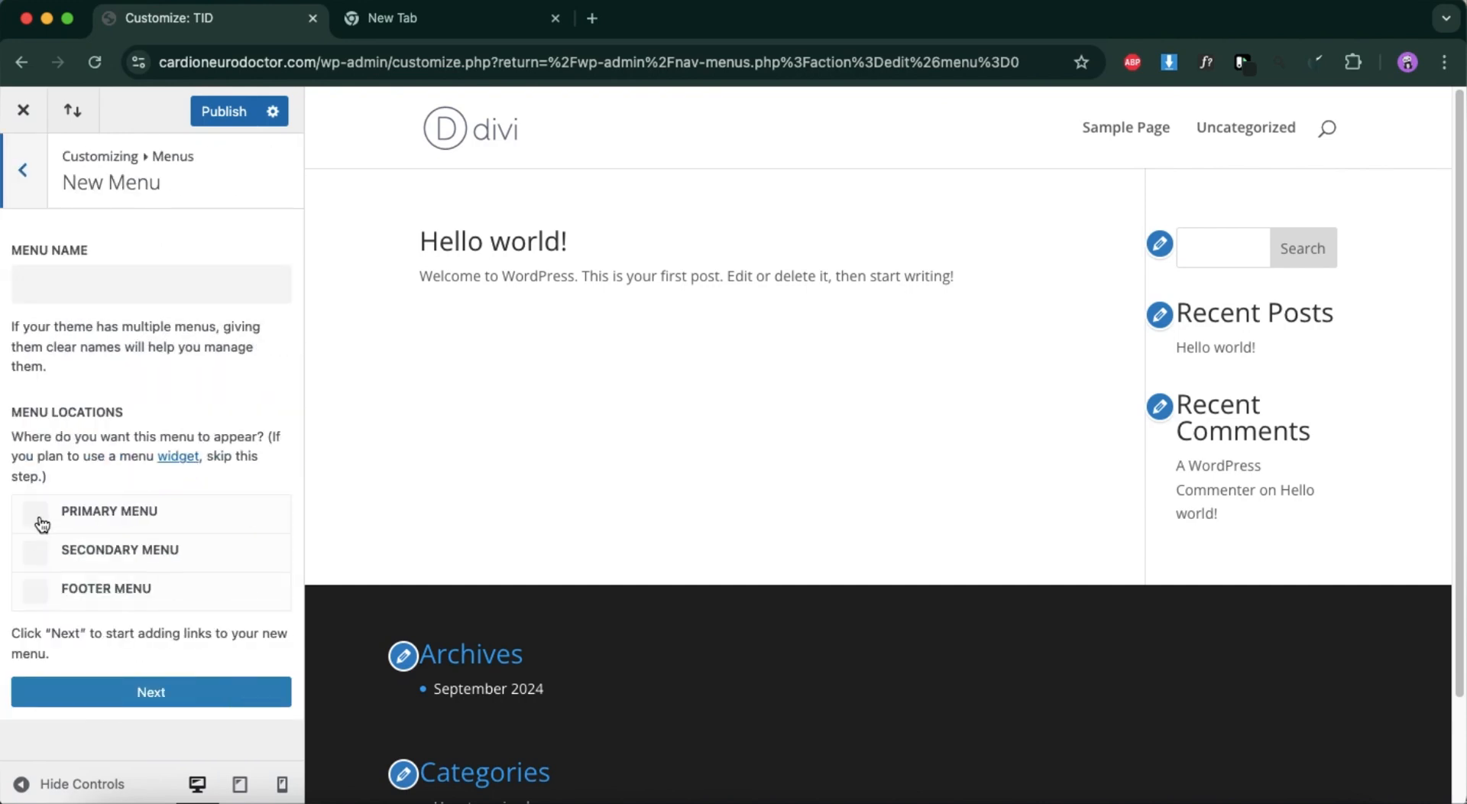
pyautogui.click(35, 512)
pyautogui.click(105, 291)
pyautogui.write('Header')
pyautogui.click(121, 692)
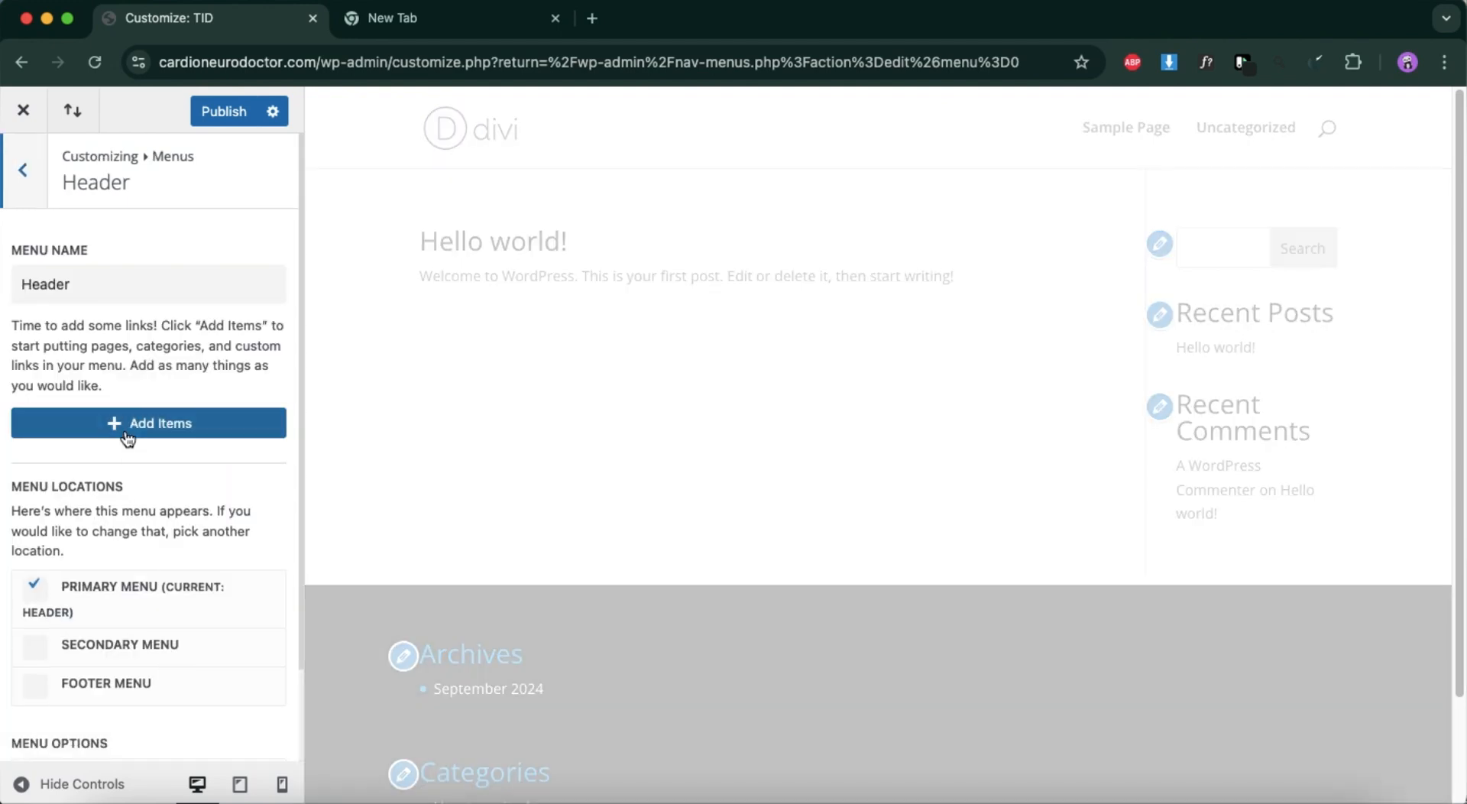
# Add the Home link and a newly created Services page to the Header menu.
pyautogui.click(130, 434)
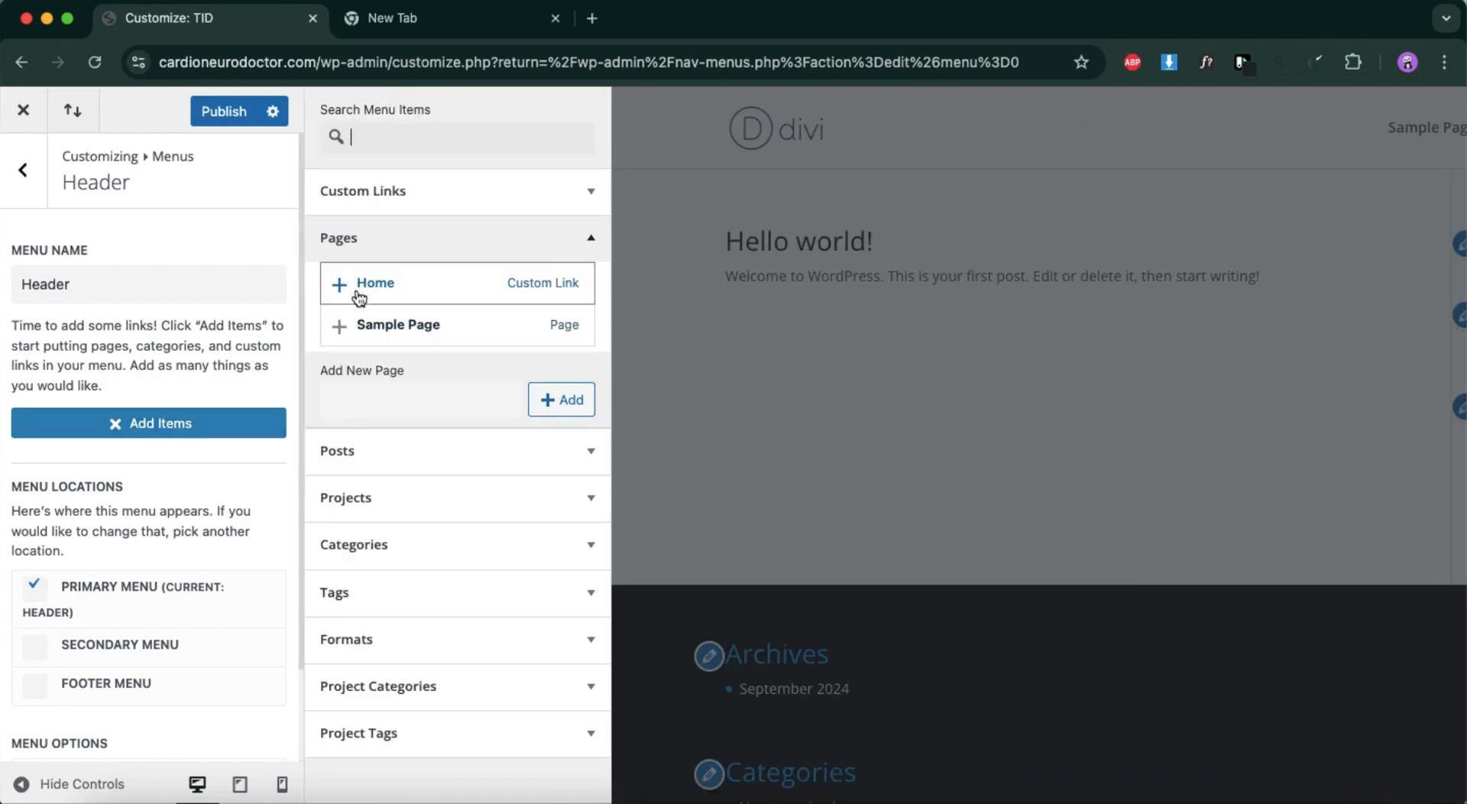
pyautogui.click(360, 294)
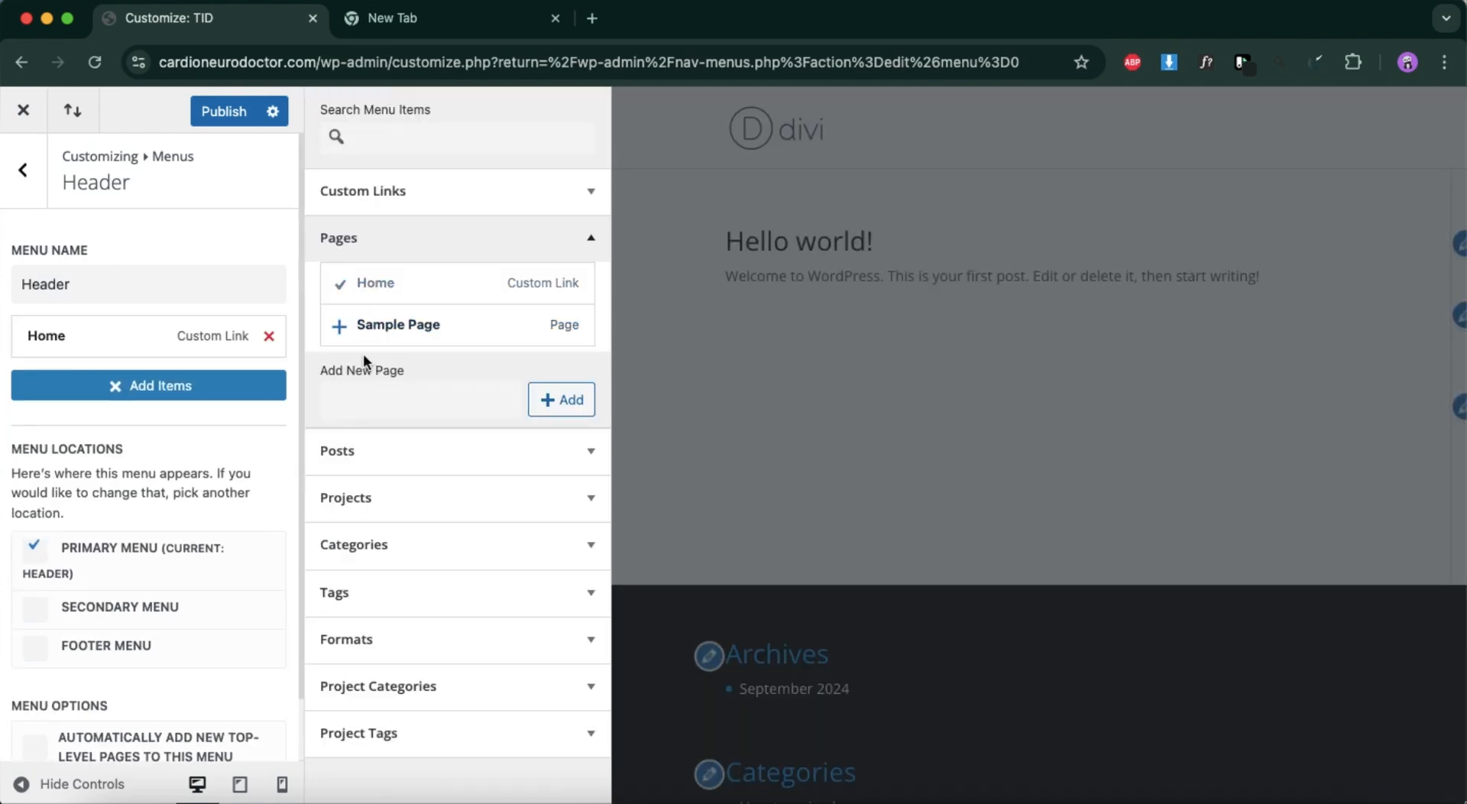
pyautogui.click(561, 398)
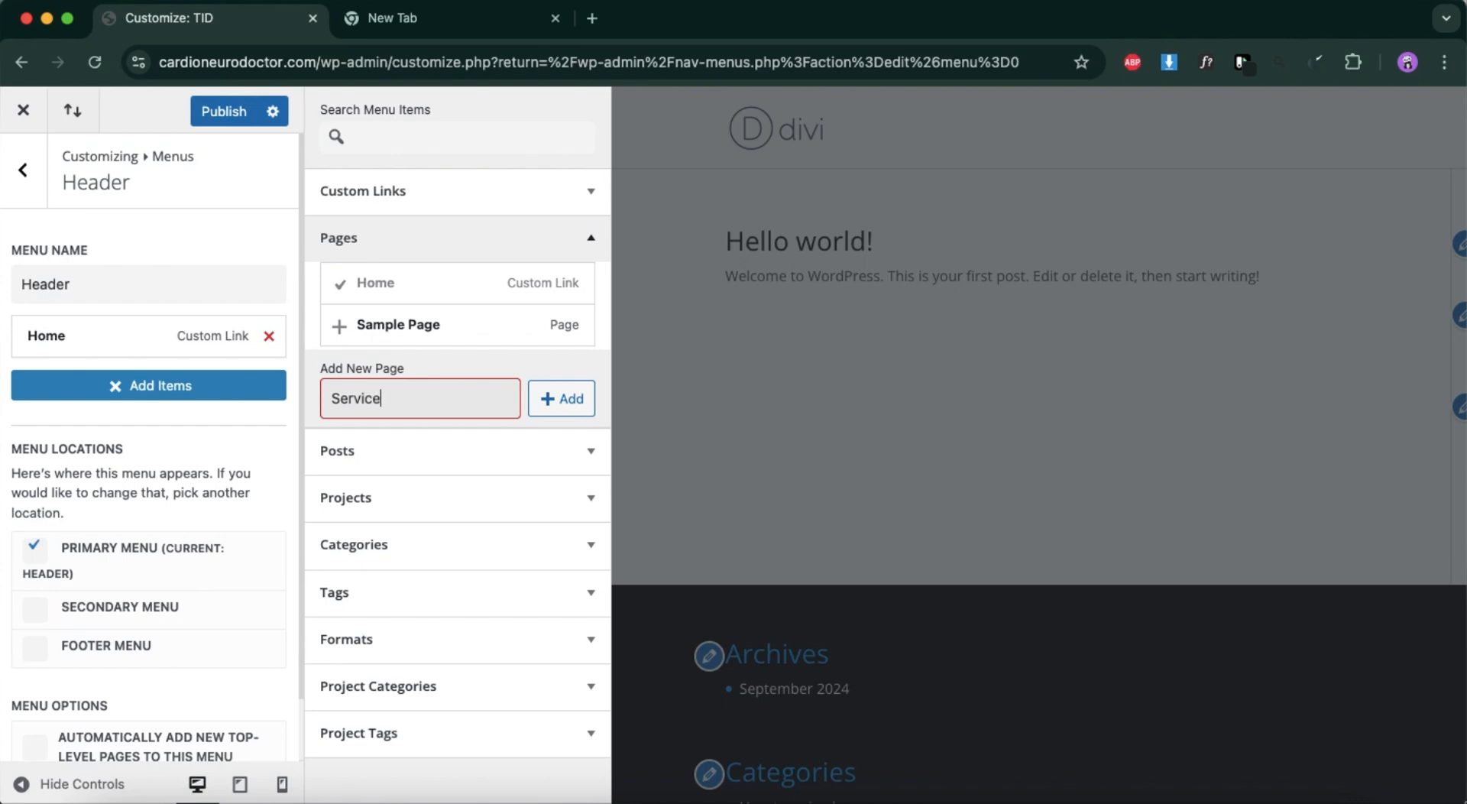
pyautogui.click(565, 410)
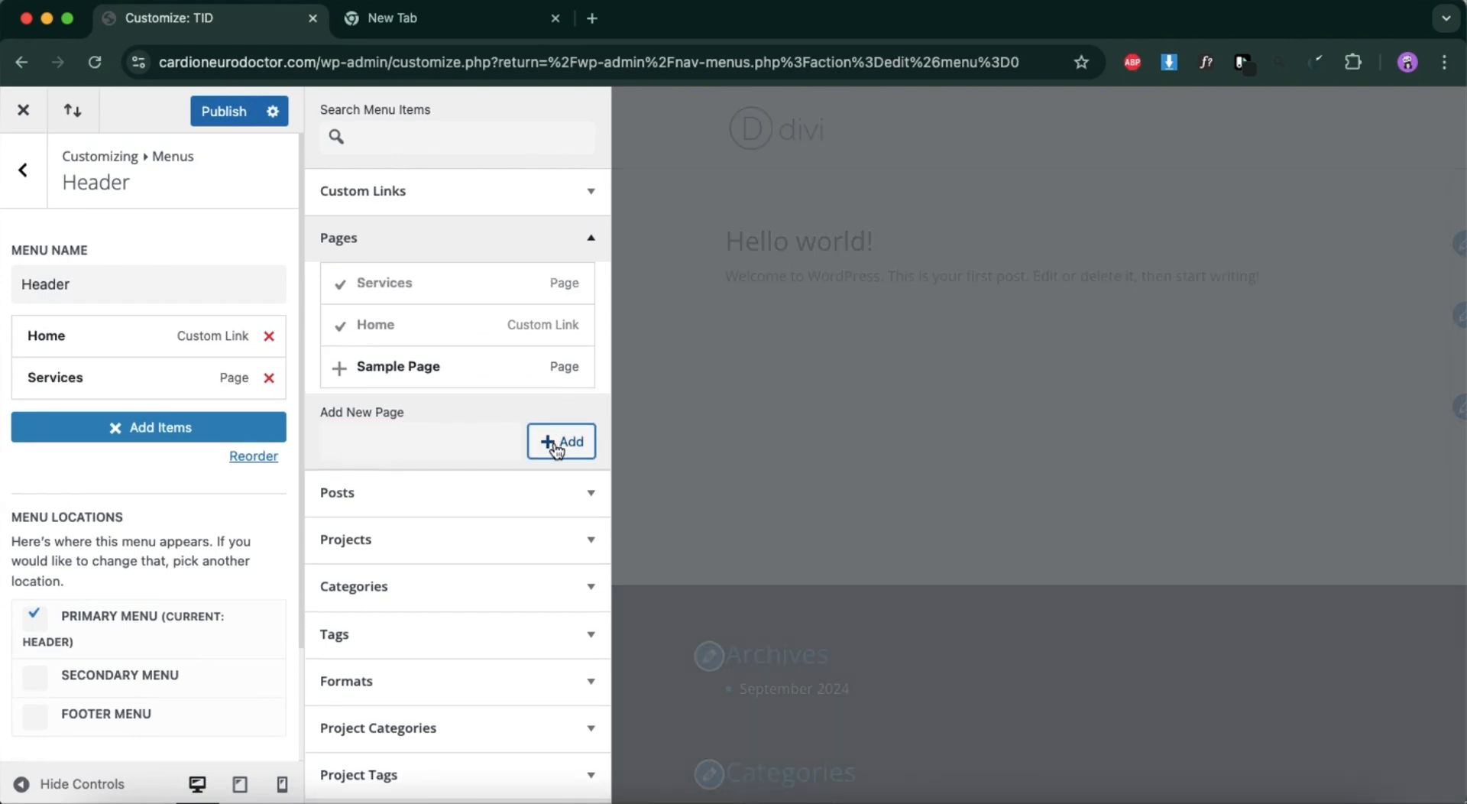
# Create new About and Contact pages in the Header menu and publish the menu changes.
pyautogui.click(557, 450)
pyautogui.write('About')
pyautogui.click(564, 442)
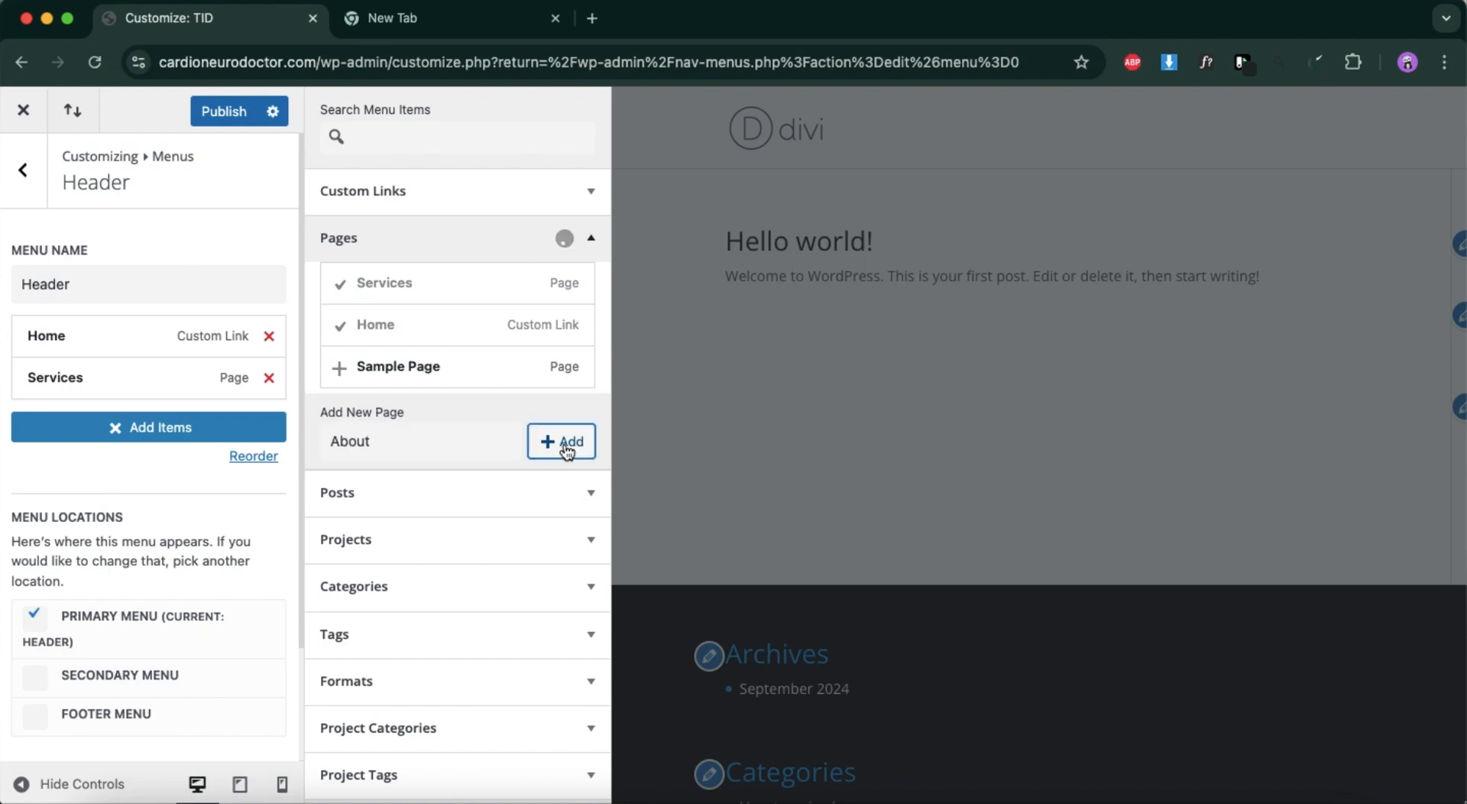
pyautogui.click(556, 475)
pyautogui.write('Co')
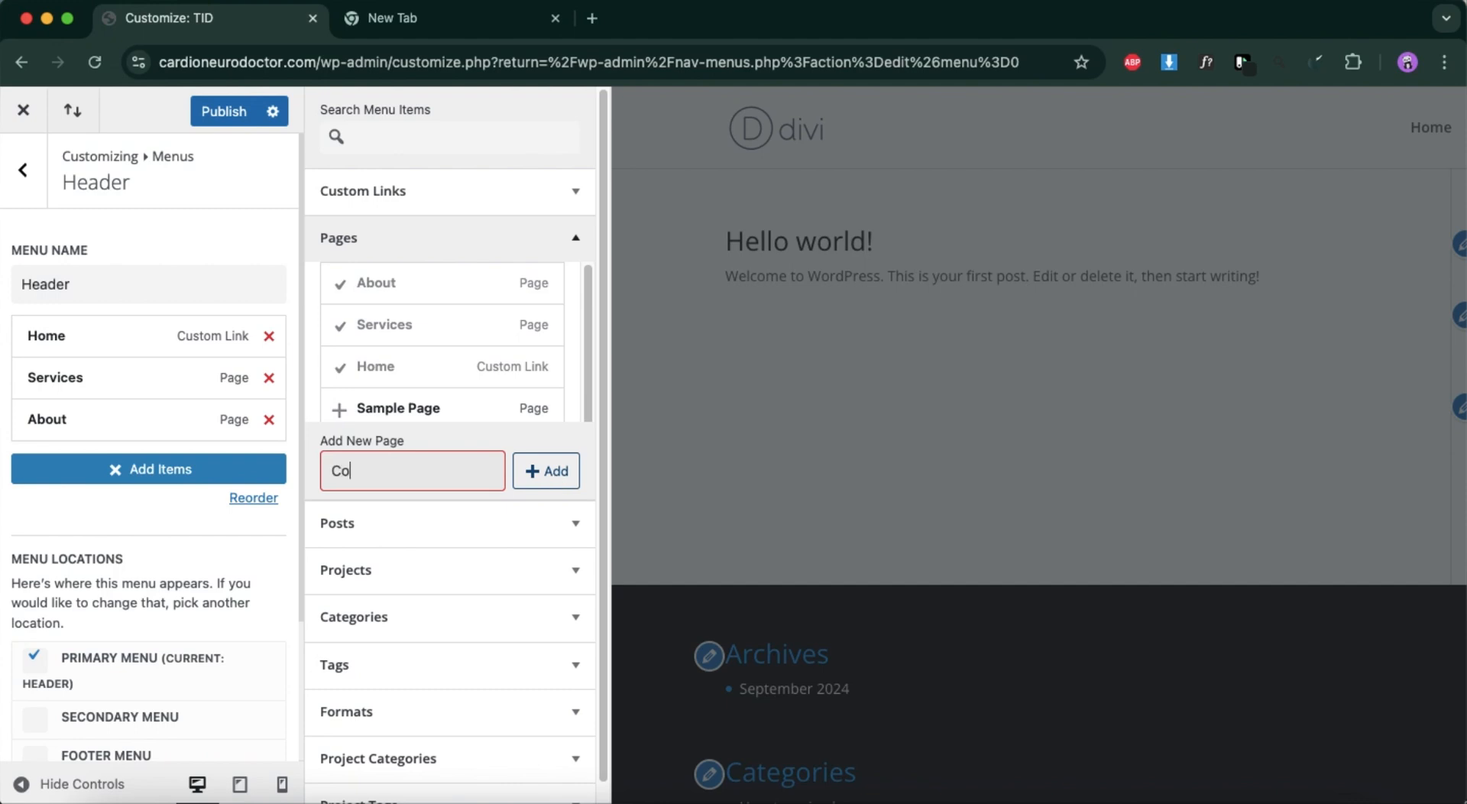
pyautogui.write('ntact')
pyautogui.click(545, 472)
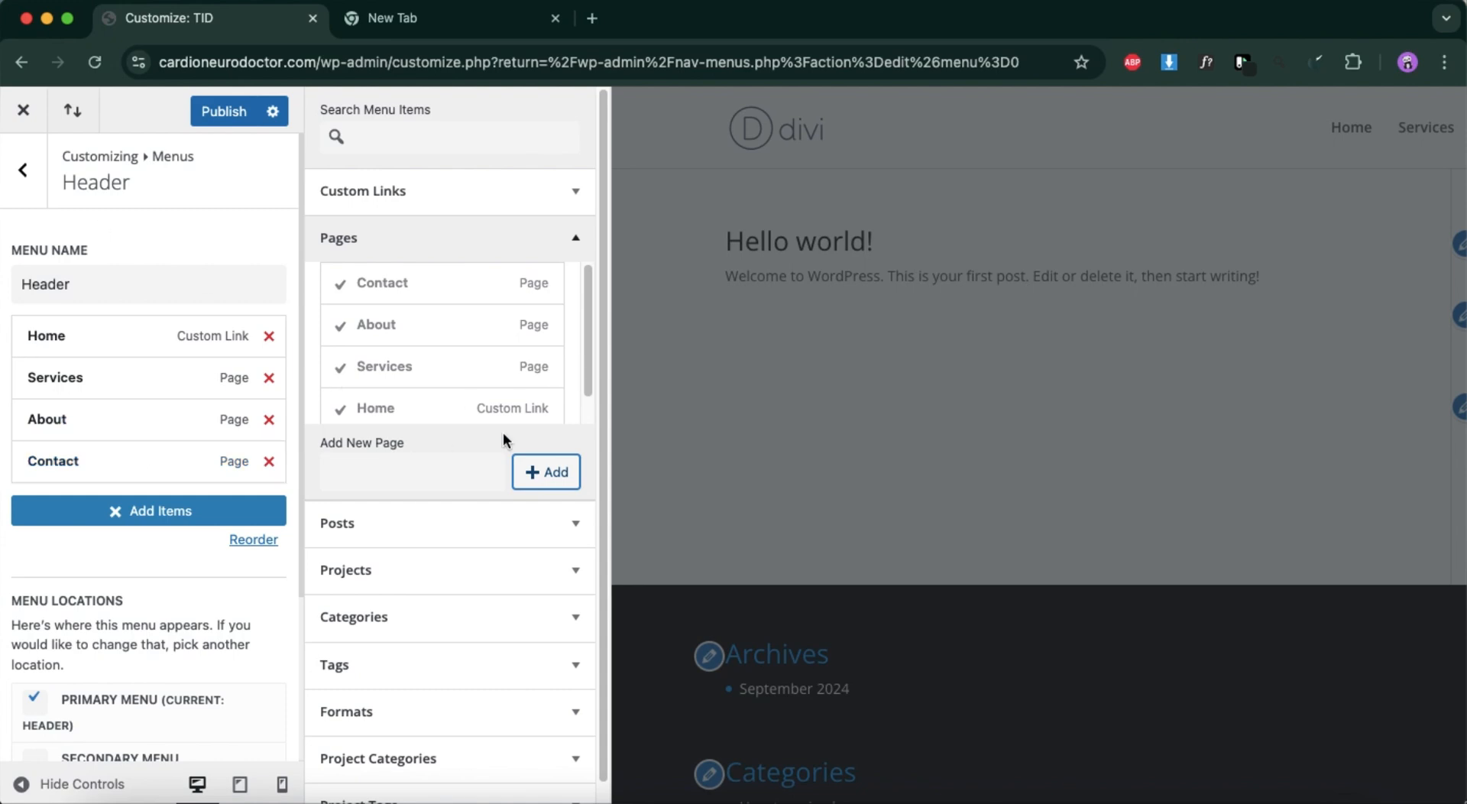
pyautogui.click(244, 111)
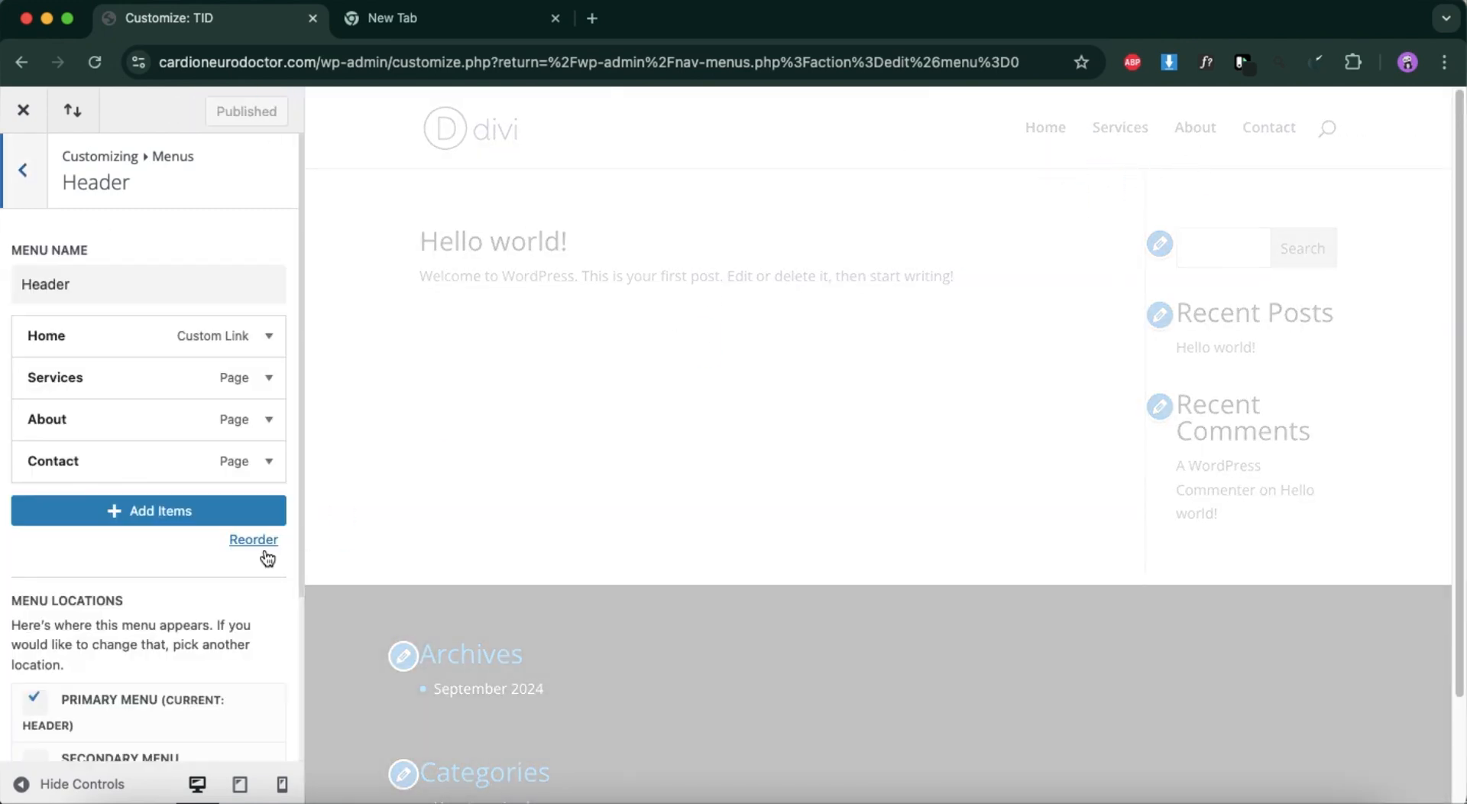
# Turn off Show Search Icon in the Header Elements settings of Header & Navigation and publish the change.
pyautogui.scroll(-3, 159, 596)
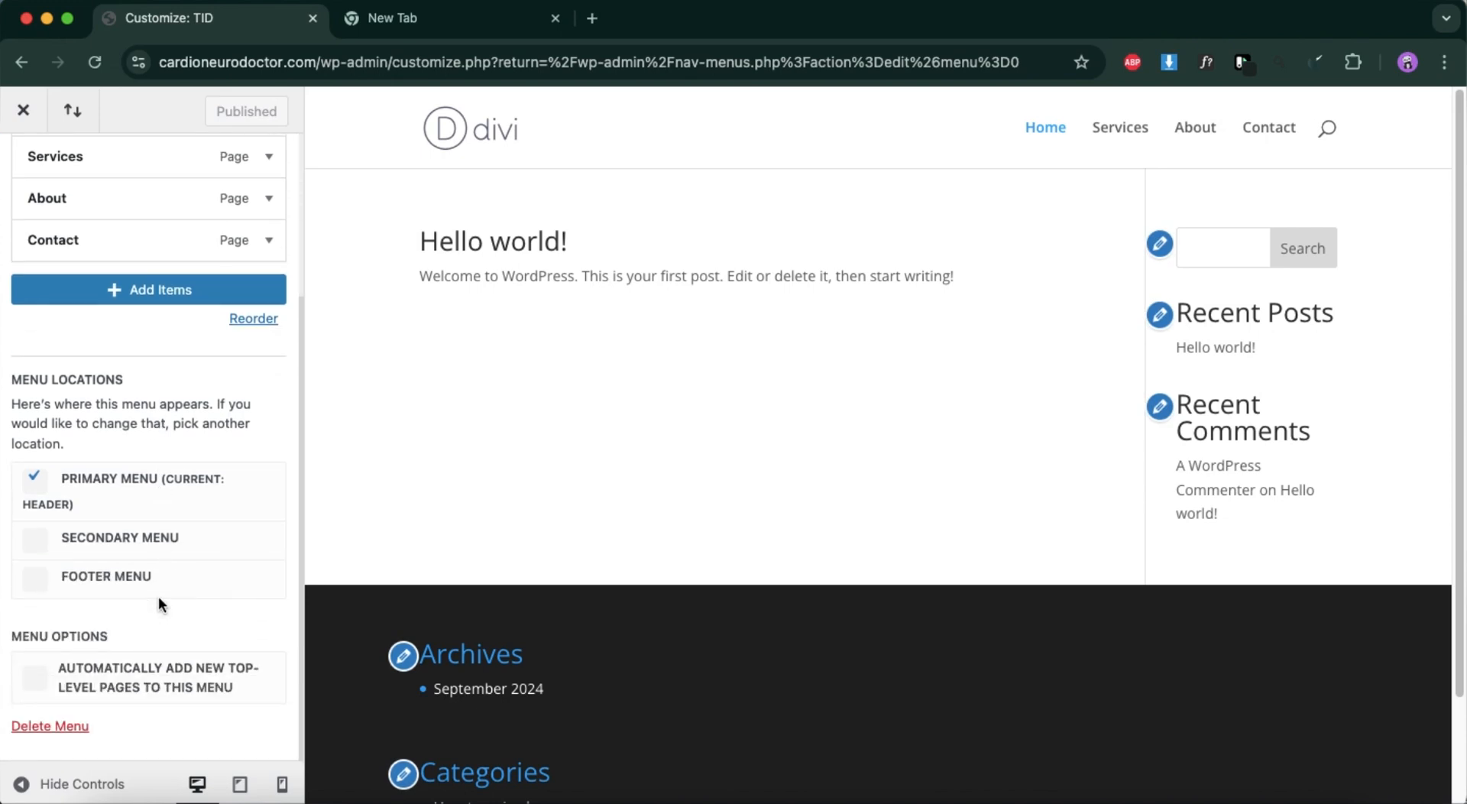
pyautogui.scroll(3, 158, 596)
pyautogui.click(23, 174)
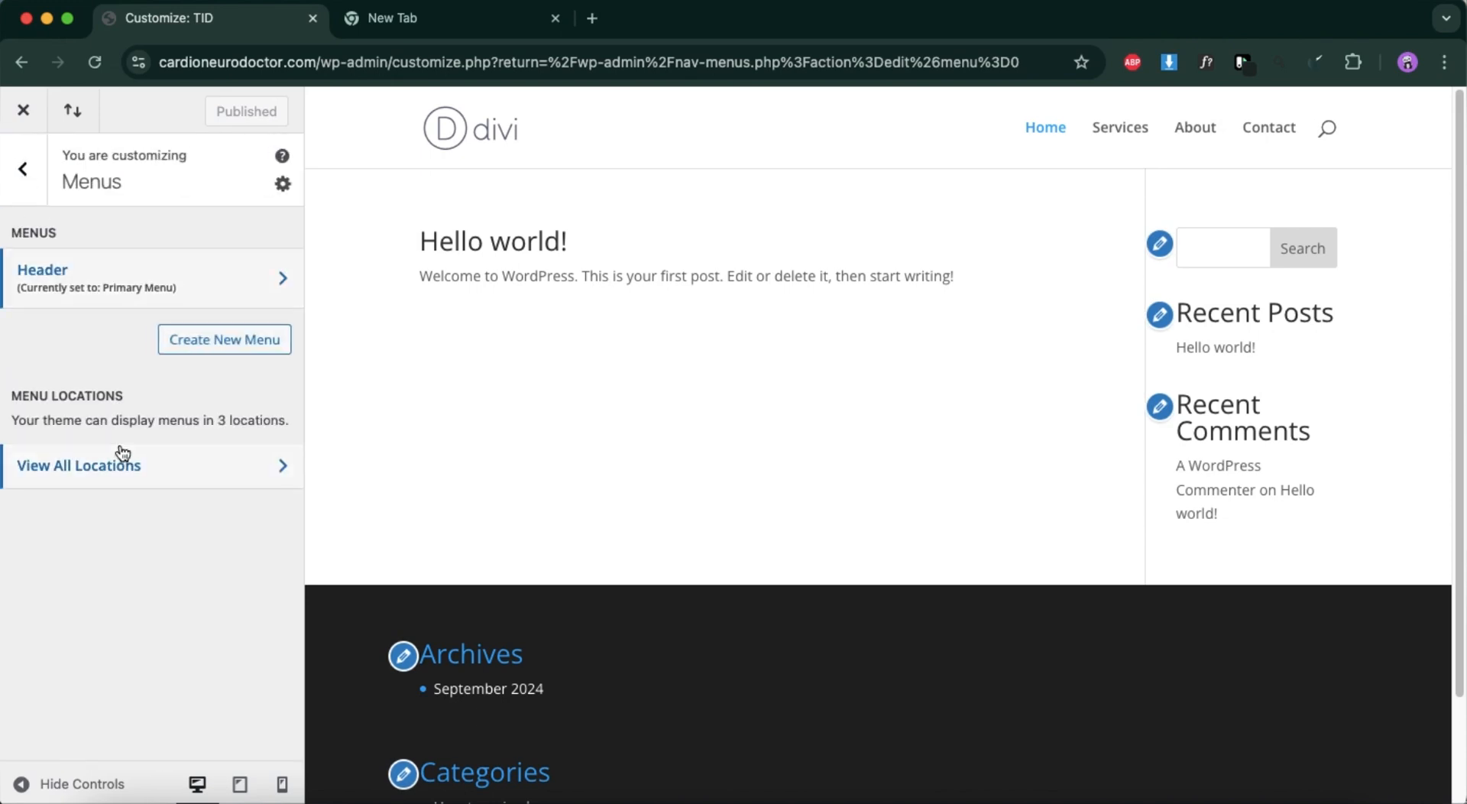
pyautogui.click(23, 168)
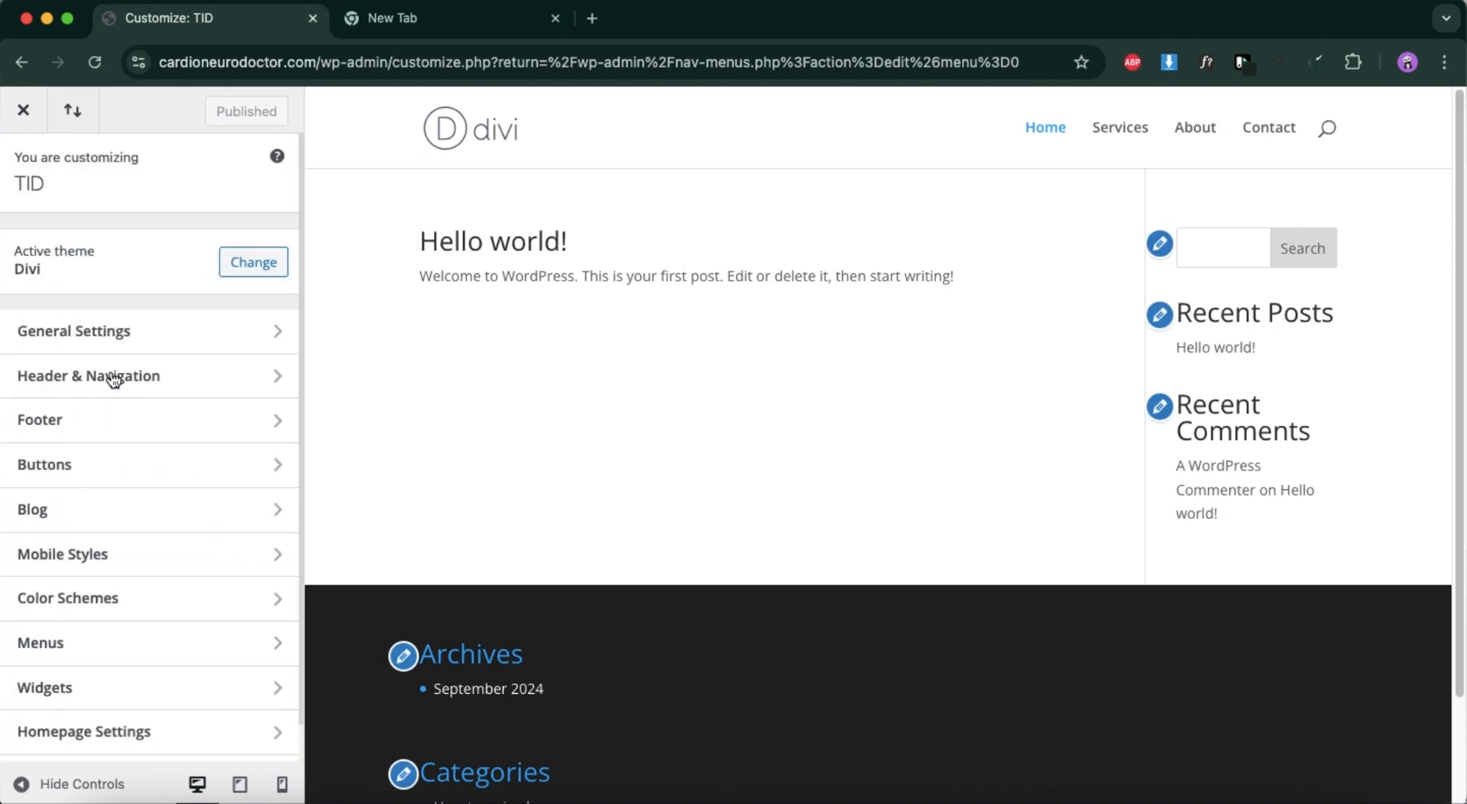
pyautogui.click(164, 375)
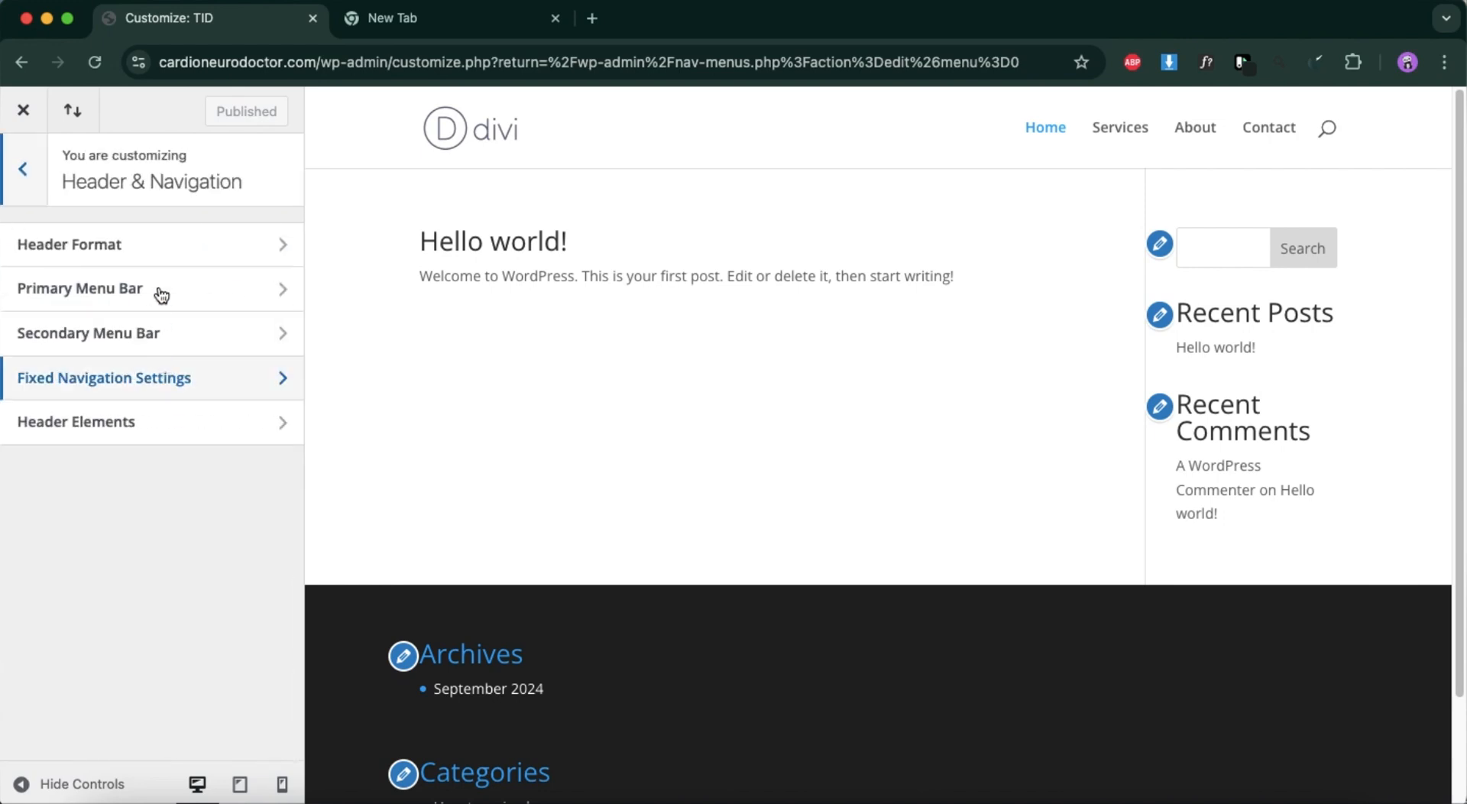
pyautogui.click(162, 419)
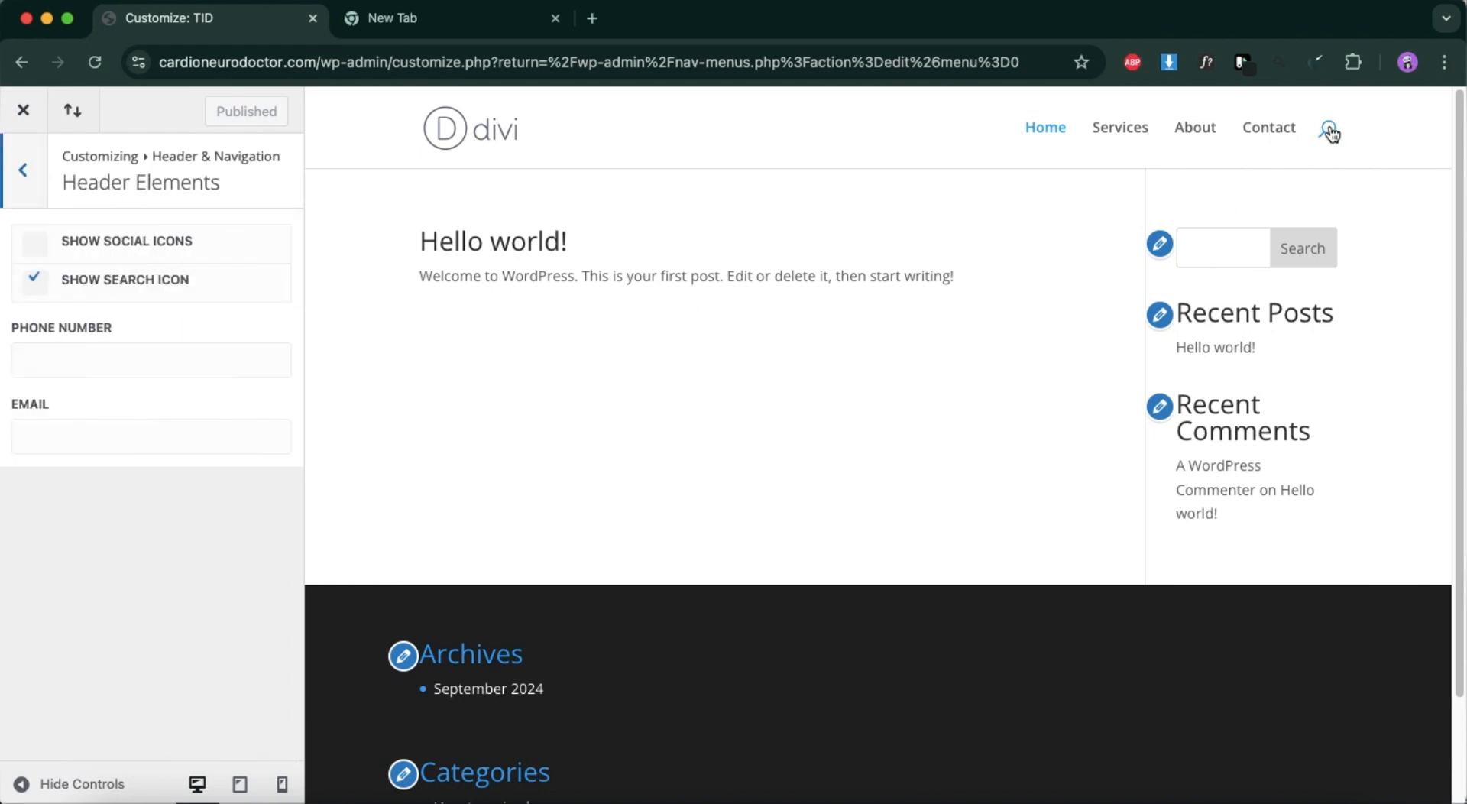
pyautogui.click(29, 283)
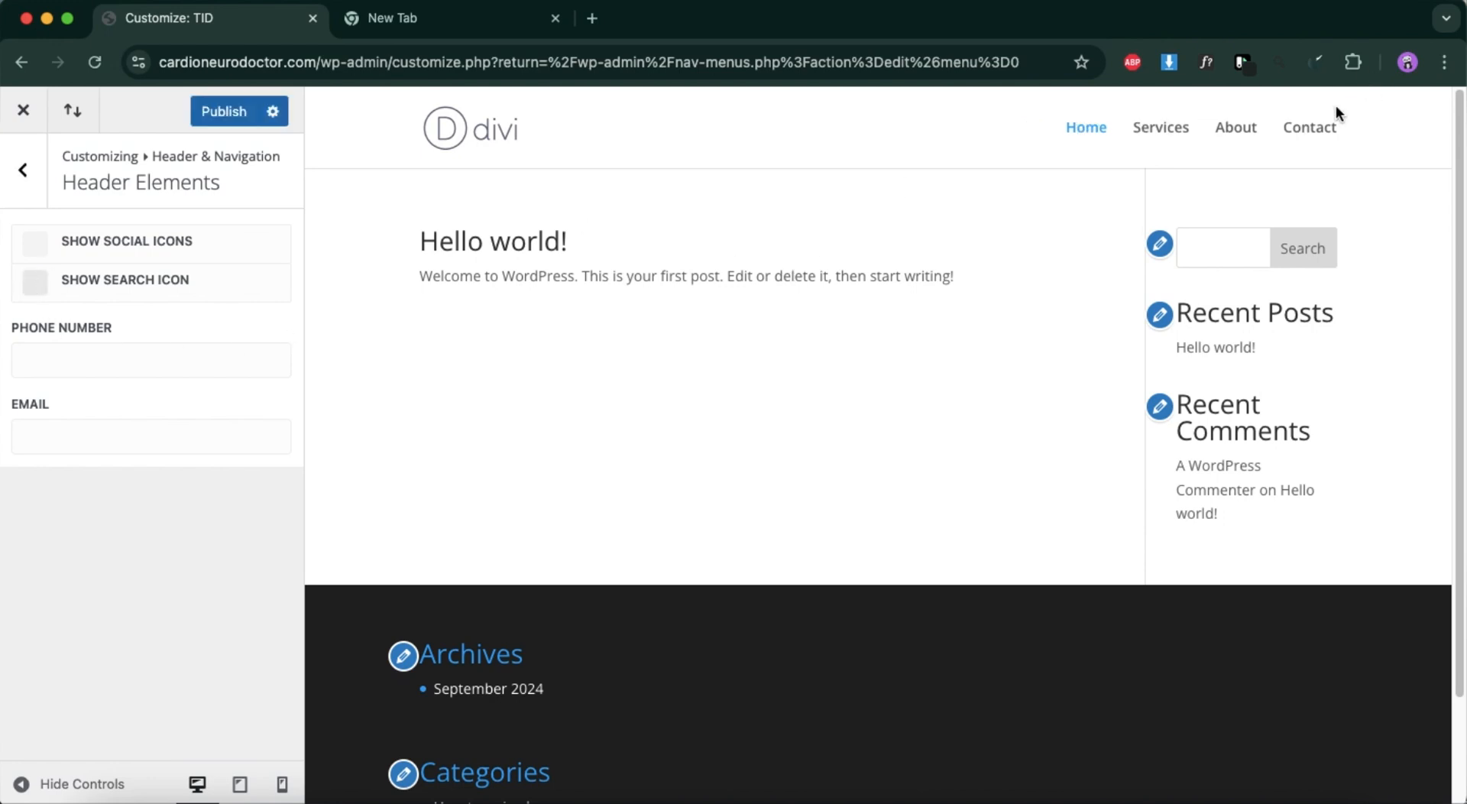
pyautogui.click(232, 124)
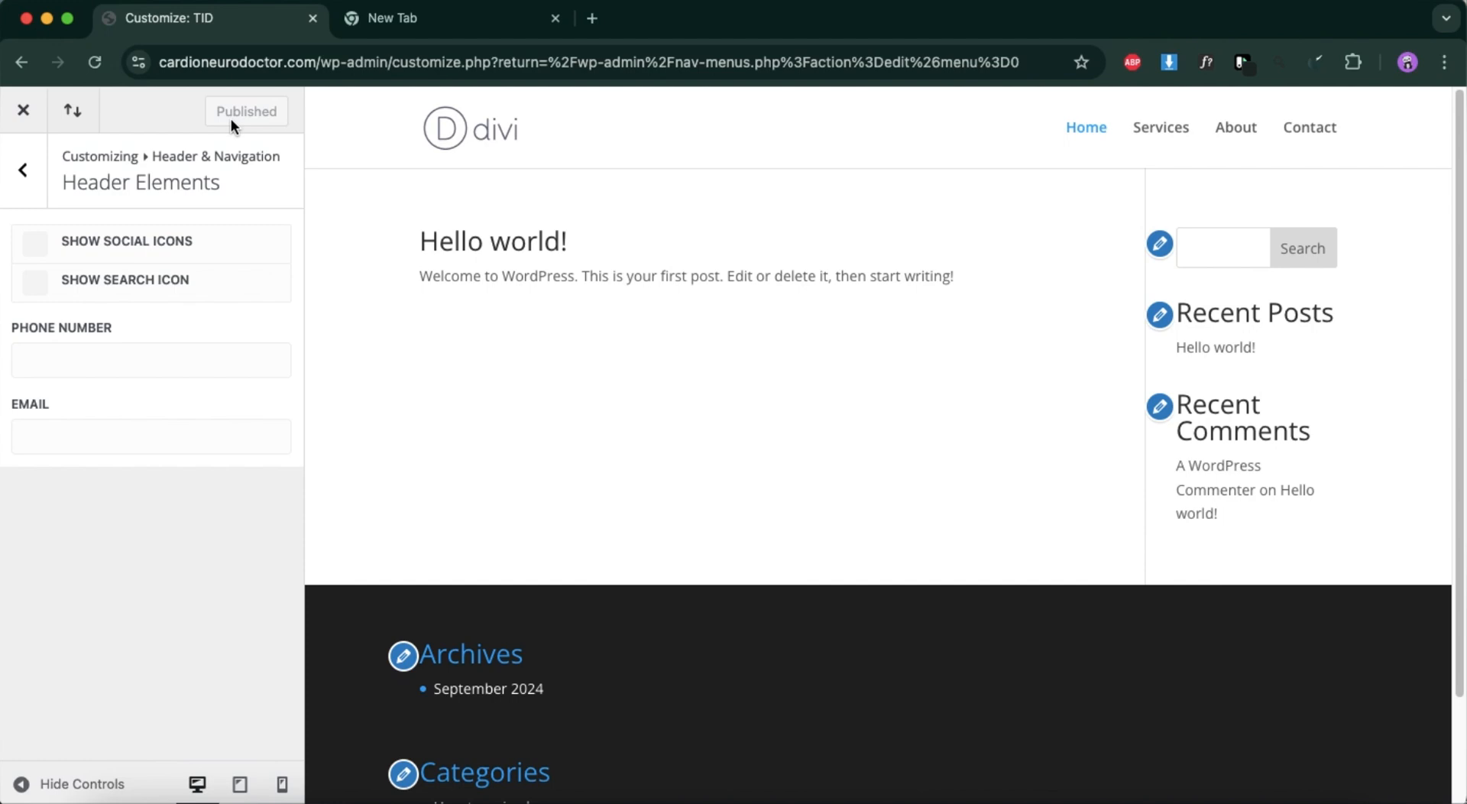
# Set the homepage to display a static page in Homepage Settings and check which pages are available.
pyautogui.click(42, 169)
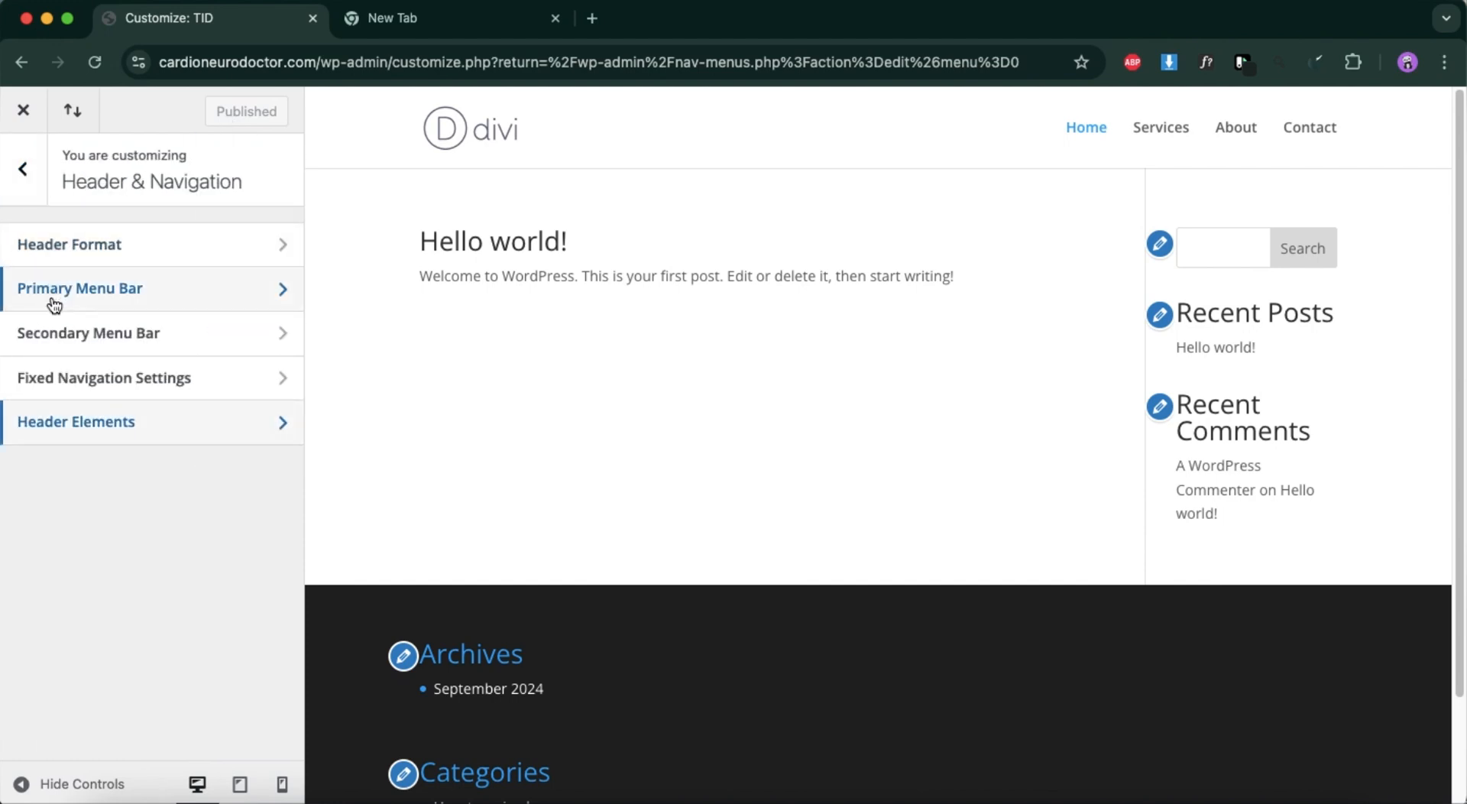
pyautogui.click(26, 169)
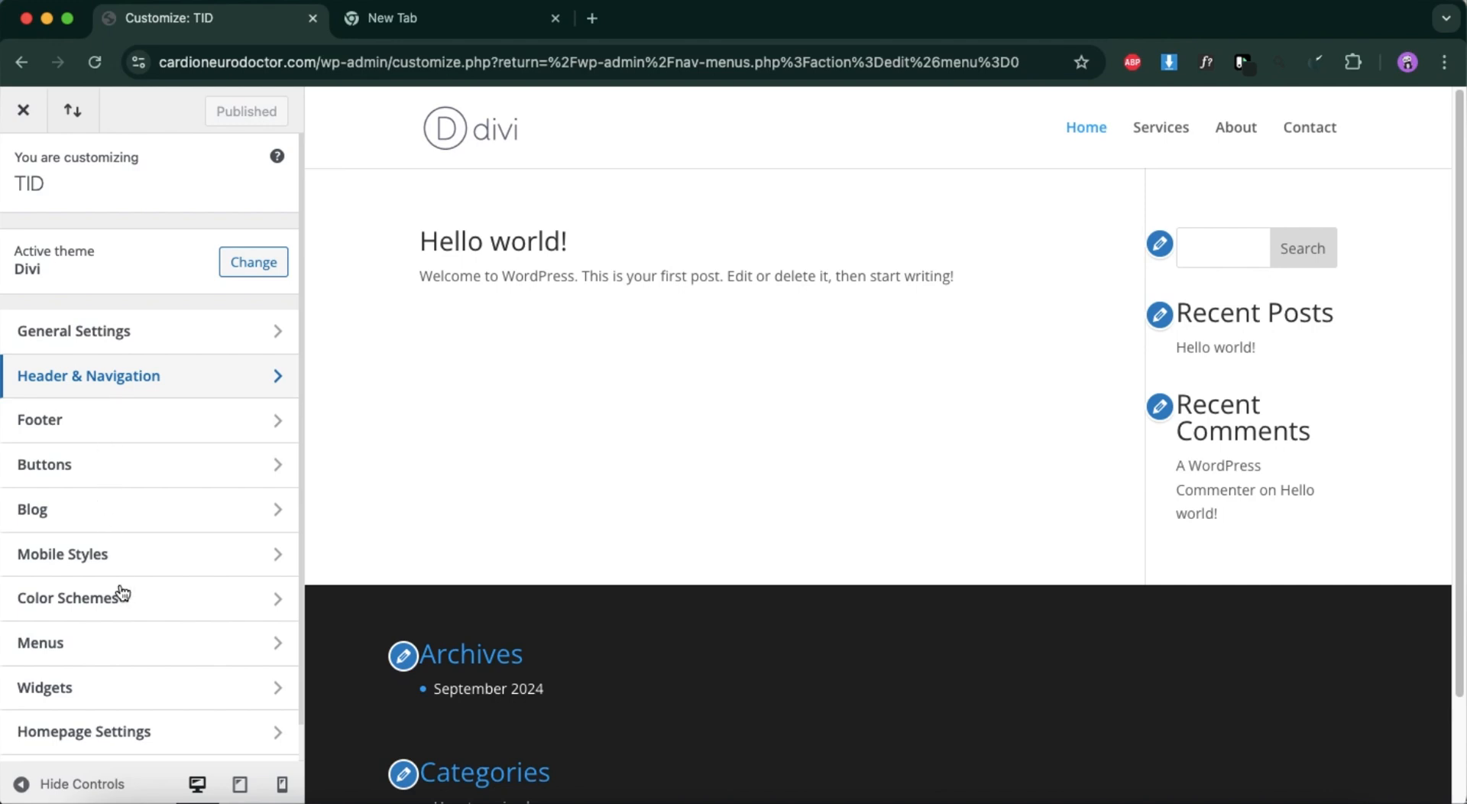
pyautogui.scroll(-1, 119, 593)
pyautogui.click(121, 702)
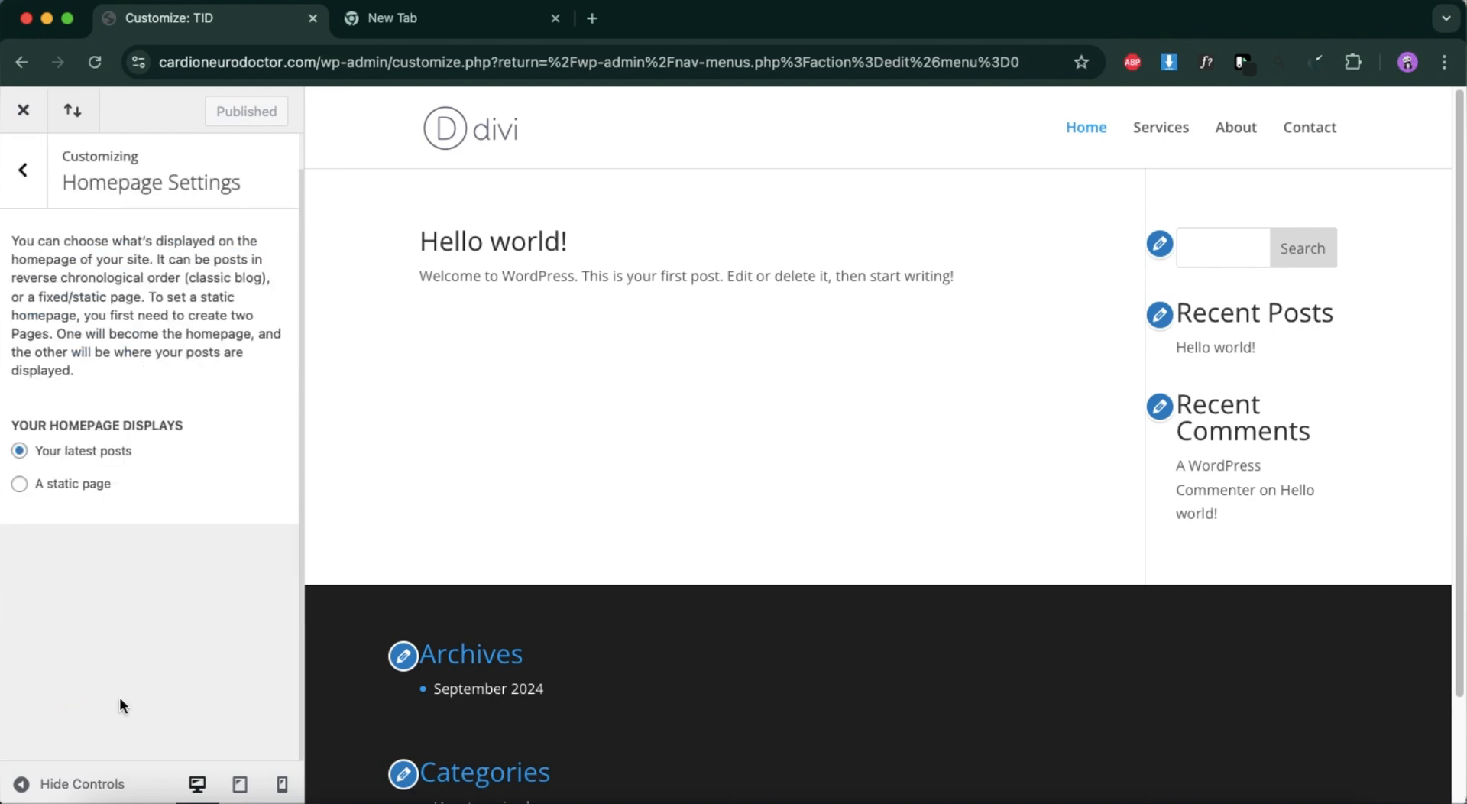
pyautogui.click(20, 469)
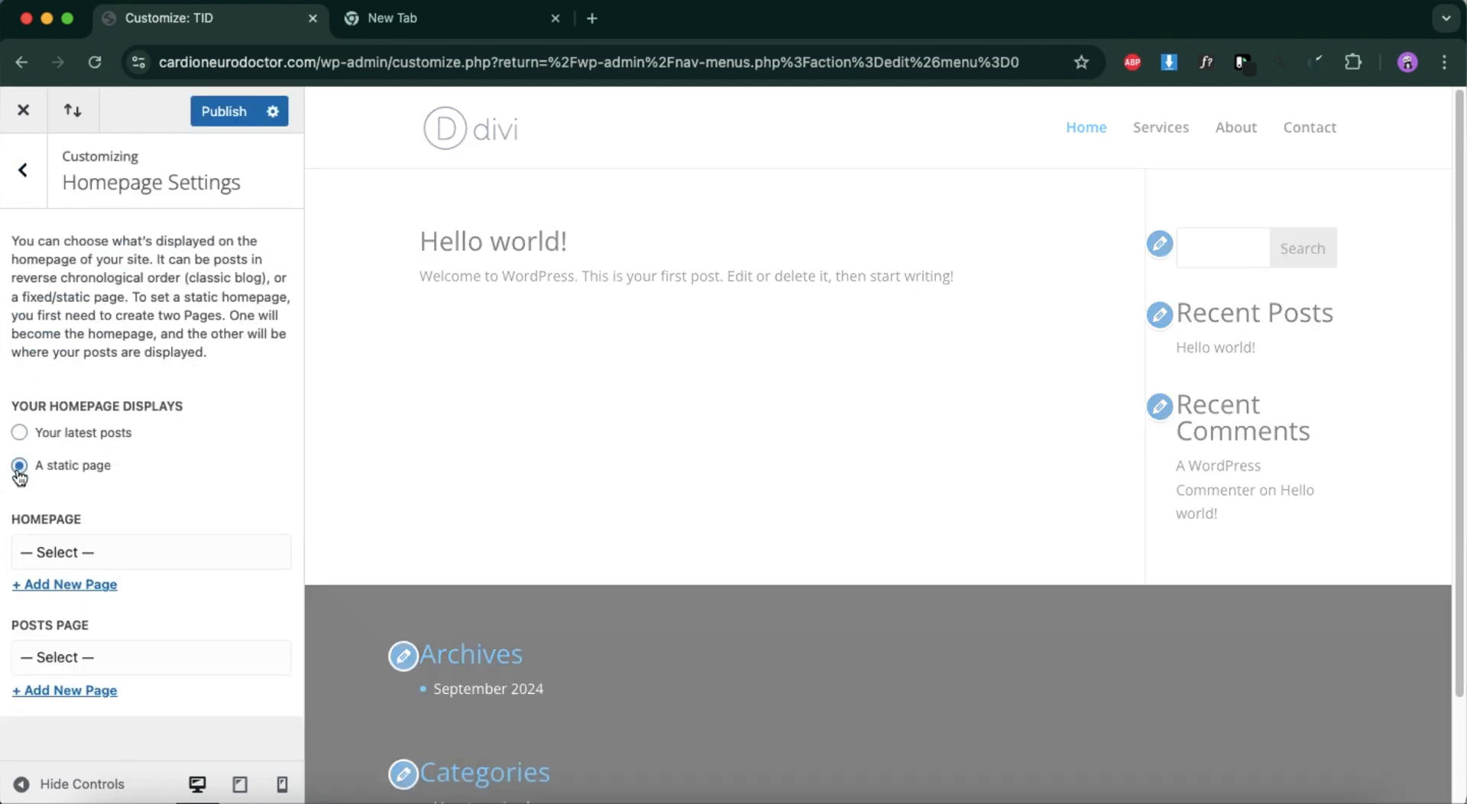
pyautogui.click(85, 551)
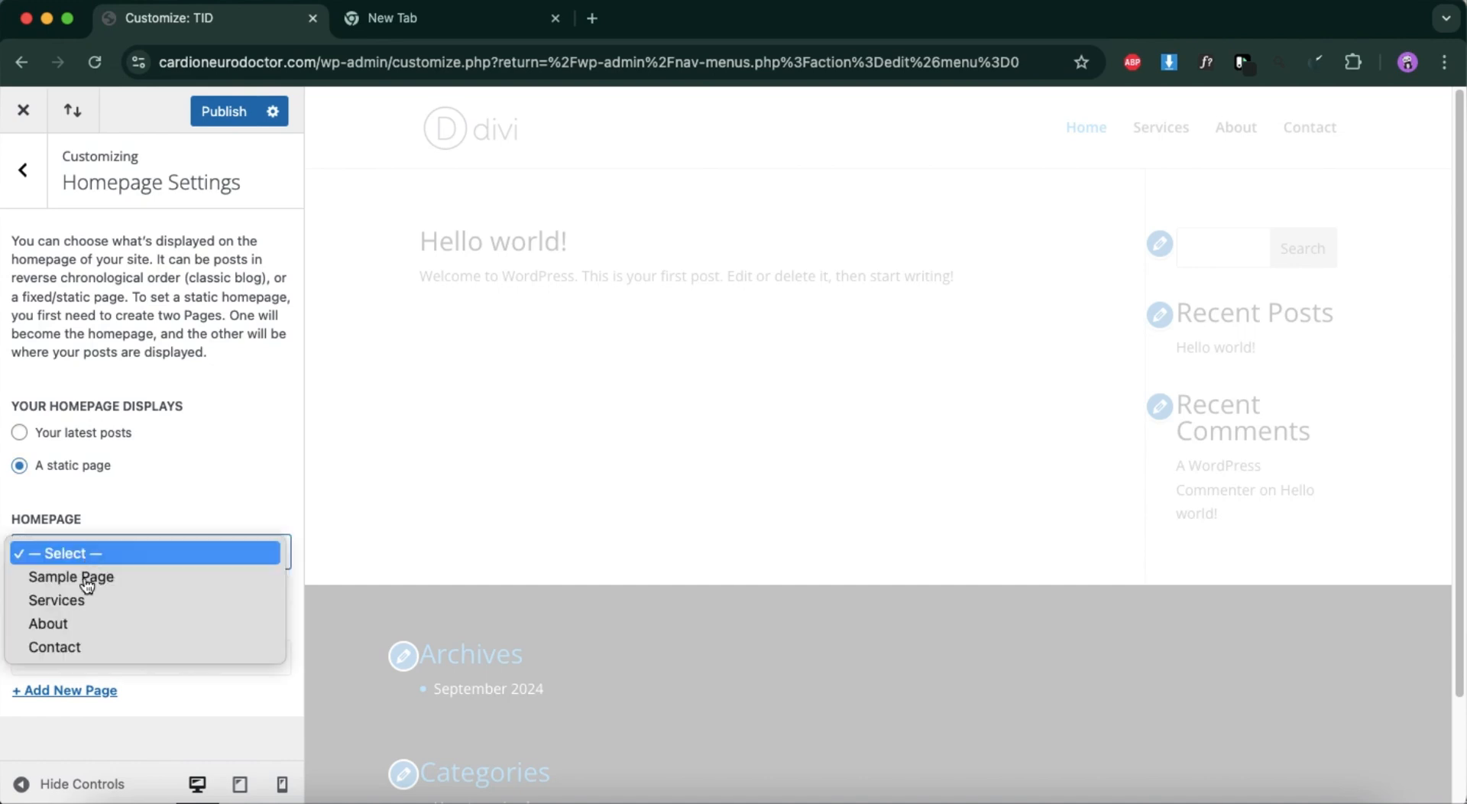
pyautogui.click(115, 554)
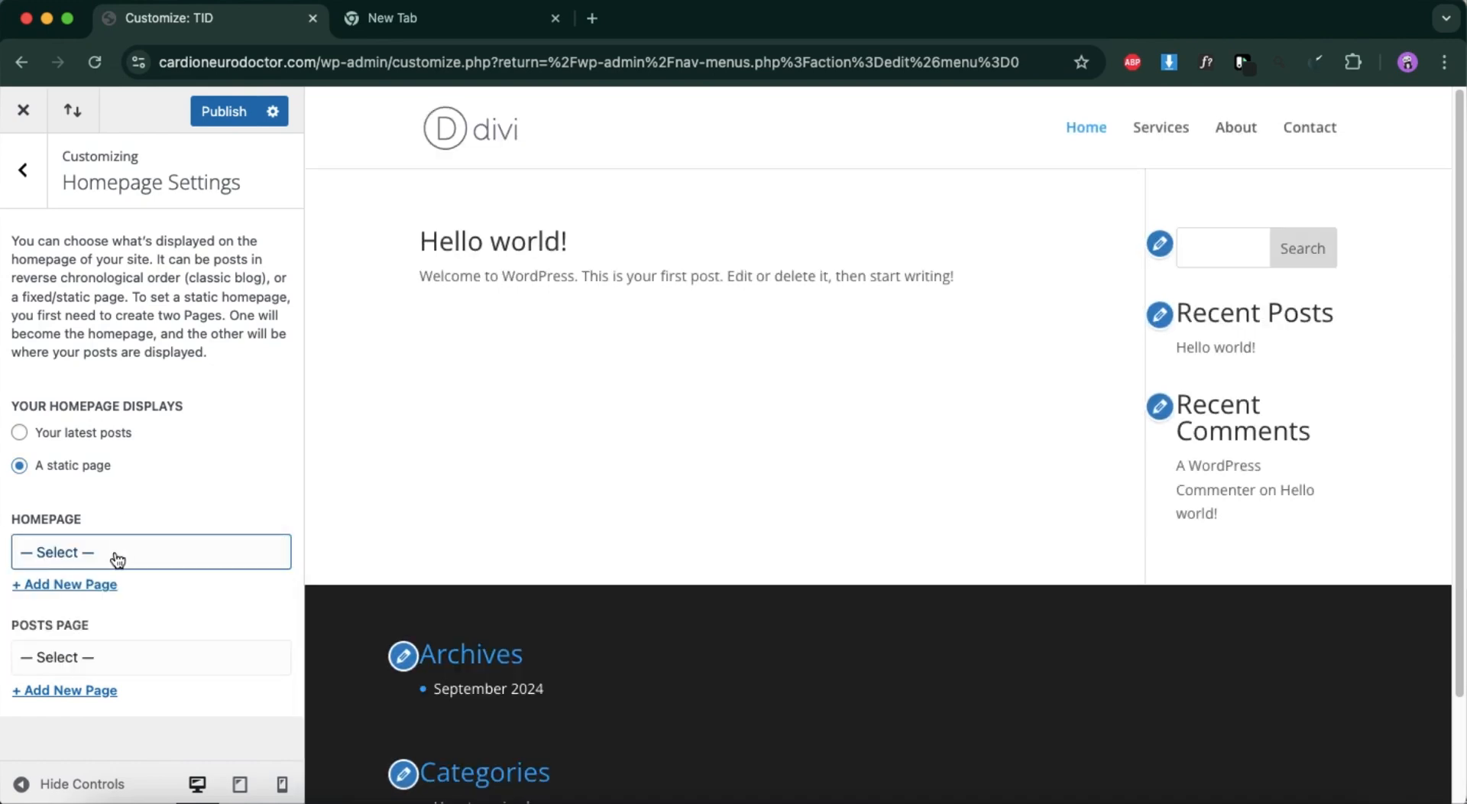
# Add a new page titled Home as the static homepage and publish the change.
pyautogui.click(83, 586)
pyautogui.write('Hoe')
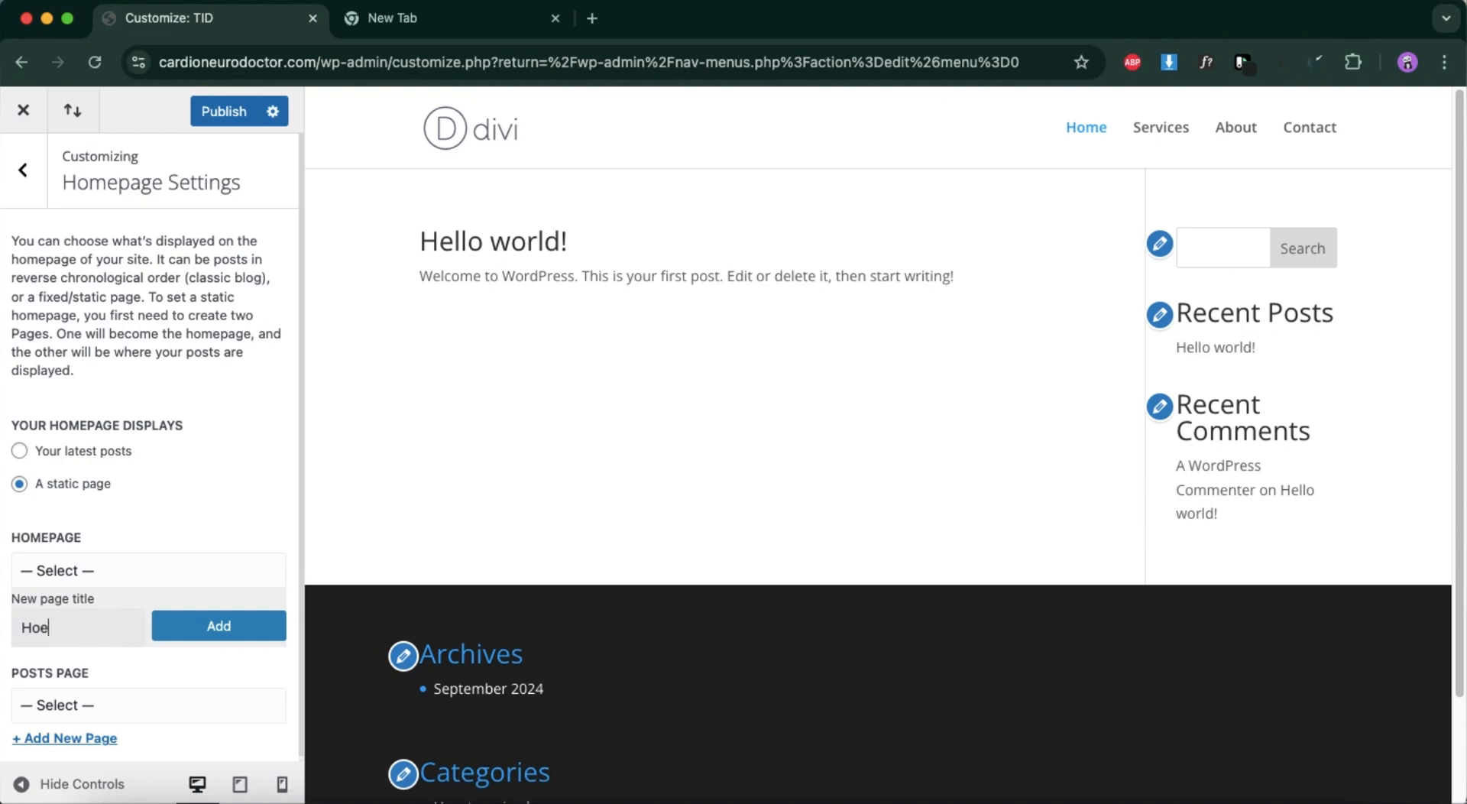
pyautogui.write('=me')
pyautogui.press('BackSpace')
pyautogui.press('BackSpace')
pyautogui.press('BackSpace')
pyautogui.write('me')
pyautogui.click(216, 631)
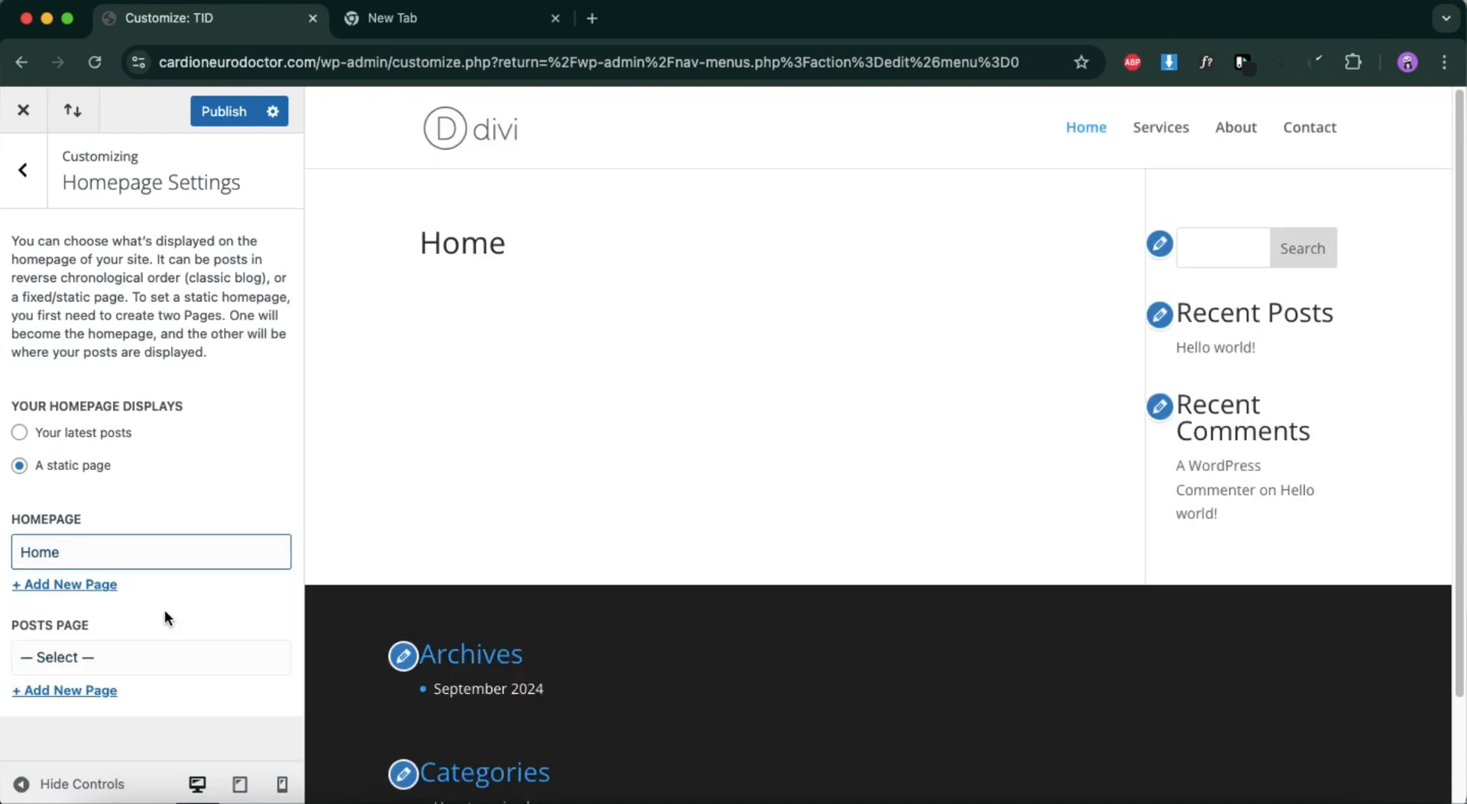
pyautogui.click(232, 115)
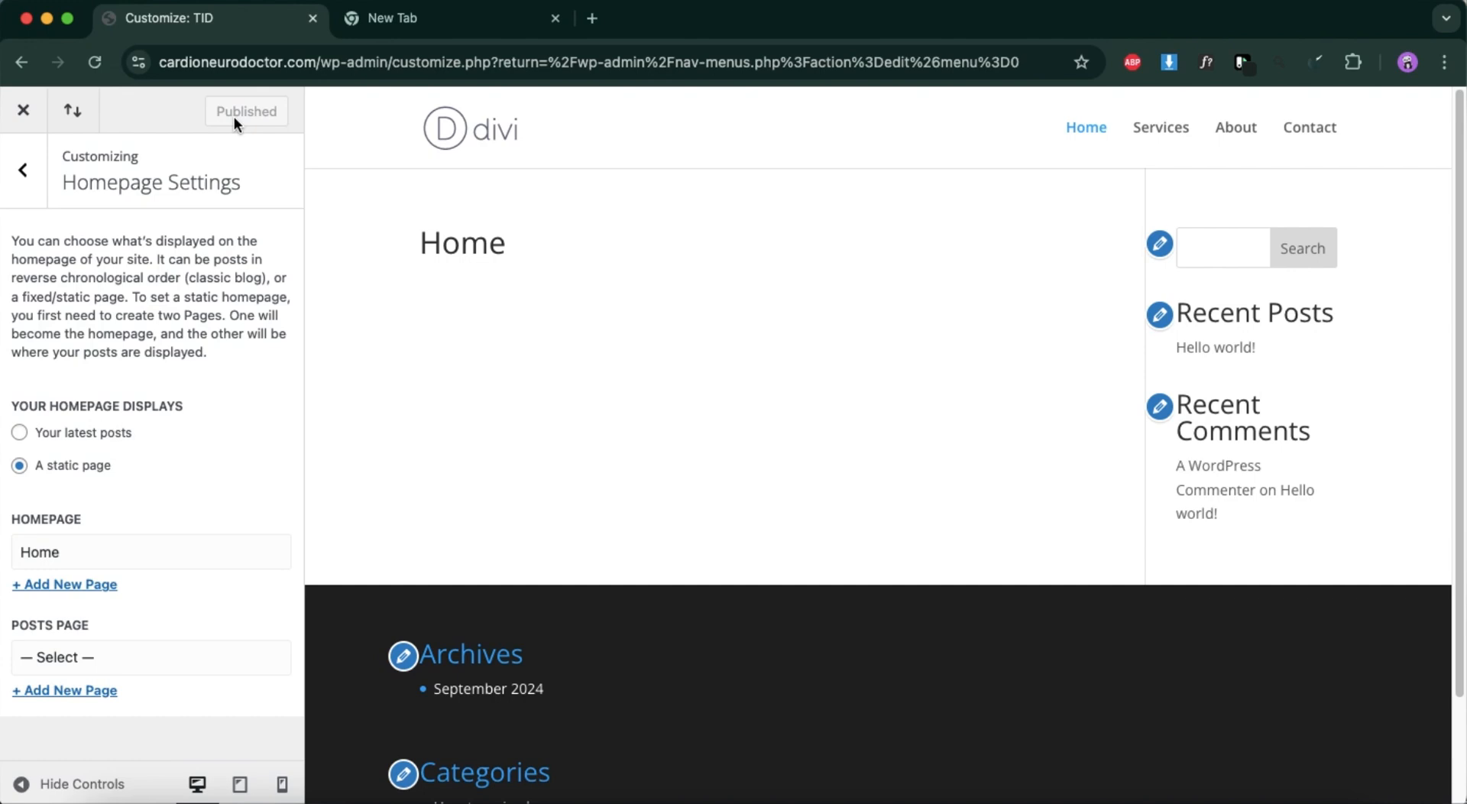
# Open the Typography options in General Settings and bring the link color setting into view.
pyautogui.click(30, 182)
pyautogui.scroll(-1, 153, 614)
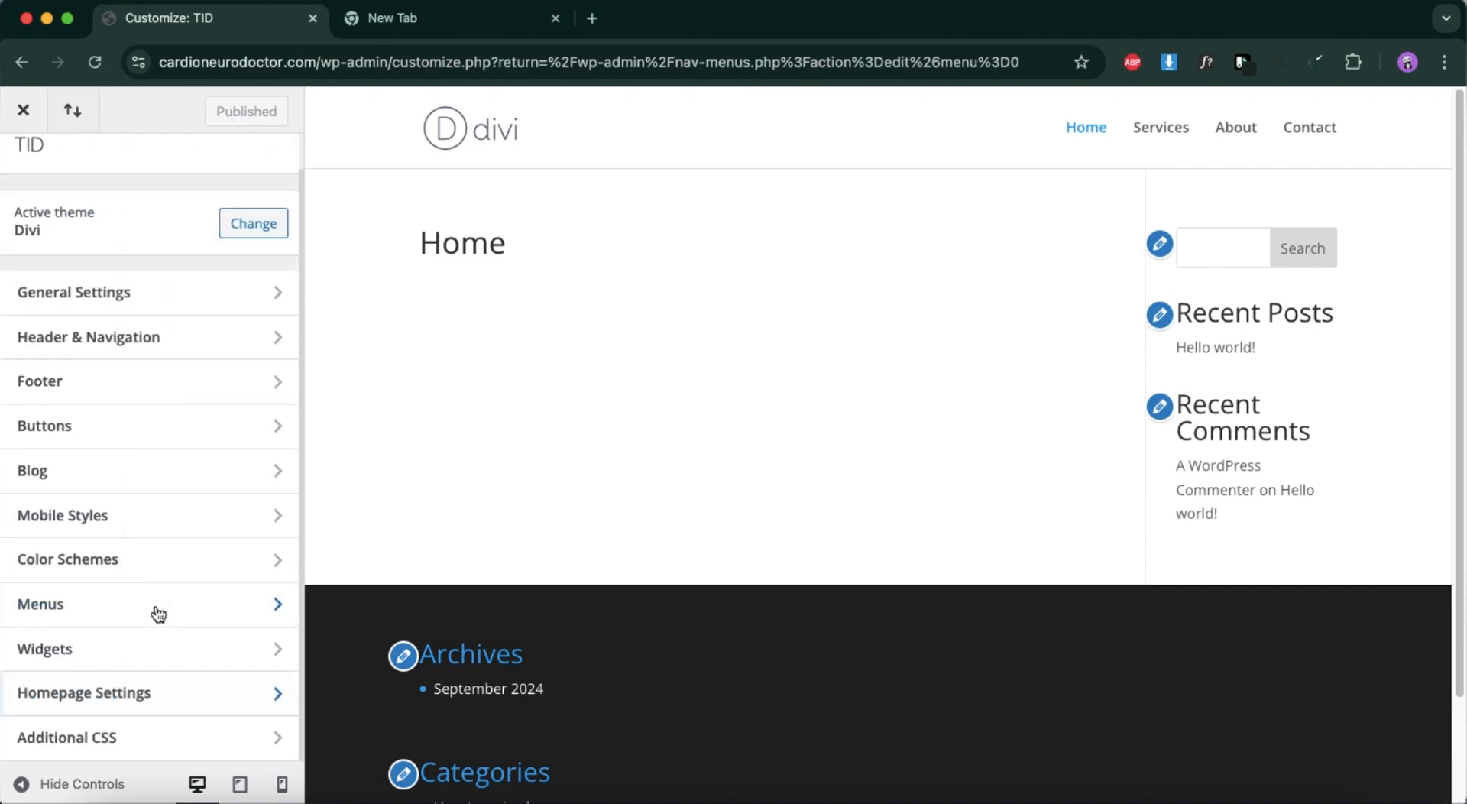
pyautogui.click(109, 303)
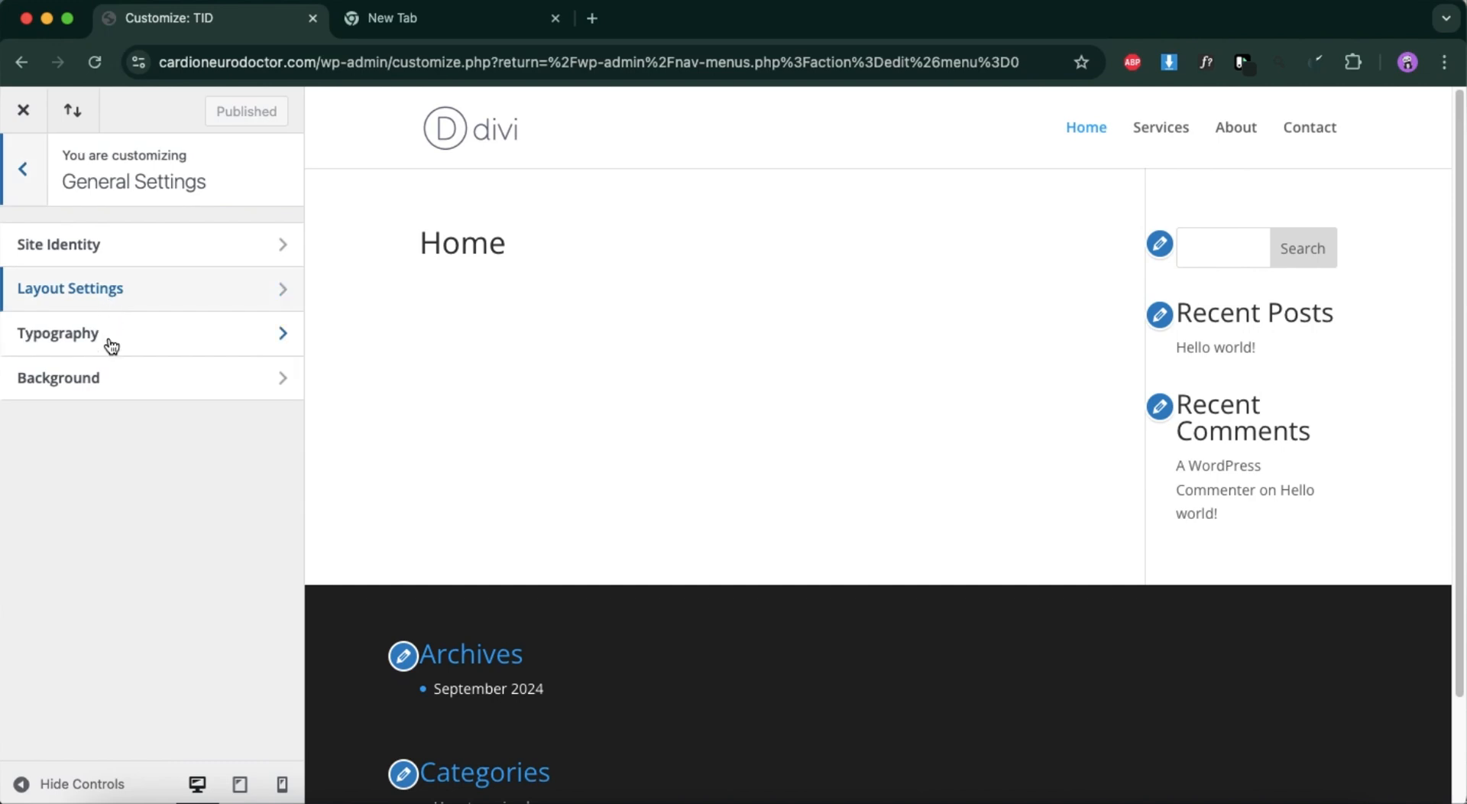
pyautogui.click(111, 344)
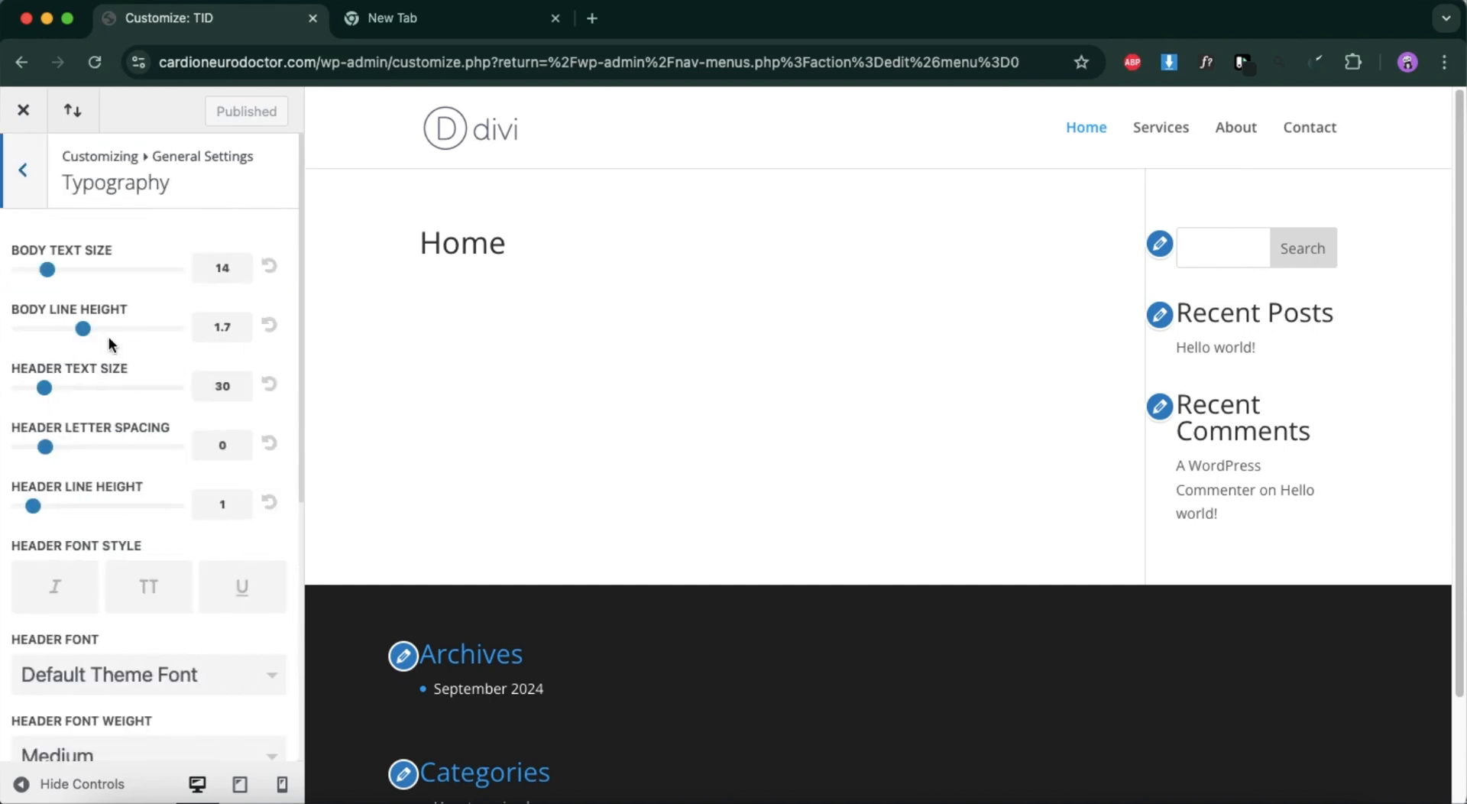
pyautogui.scroll(-6, 111, 722)
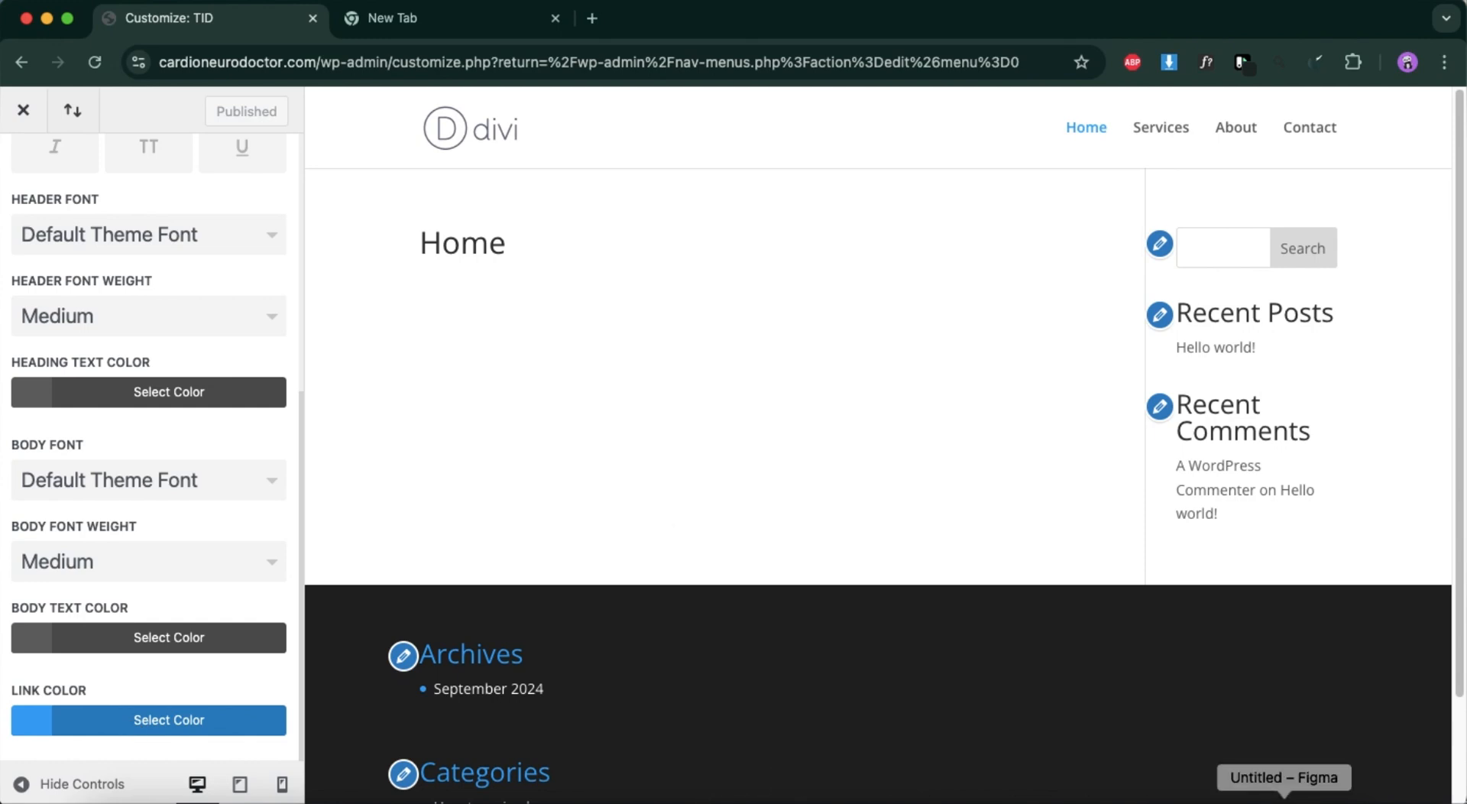
# Switch to the Figma mockup and copy the hex fill color of the Data Backup for Business frame.
pyautogui.click(1284, 798)
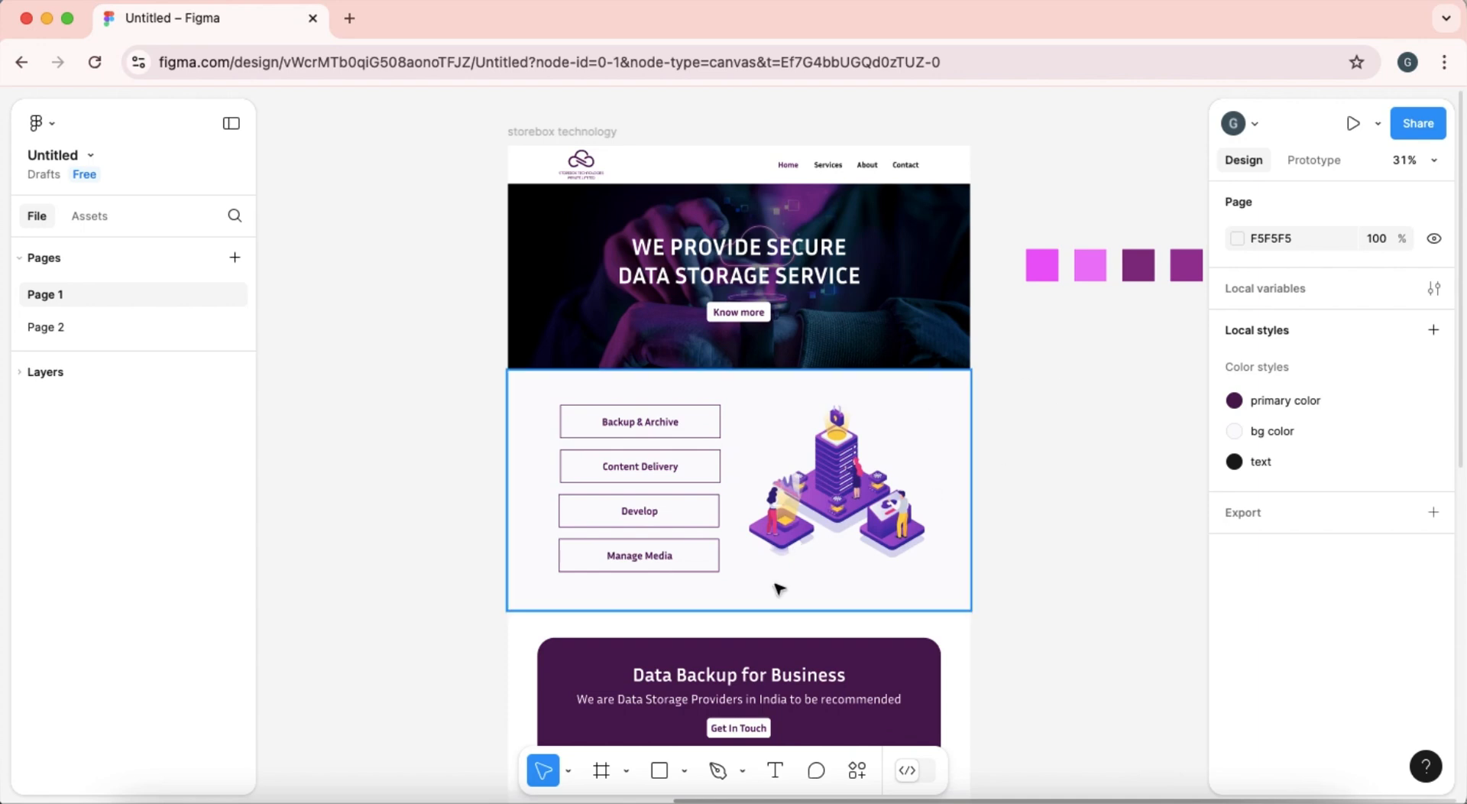
pyautogui.click(906, 694)
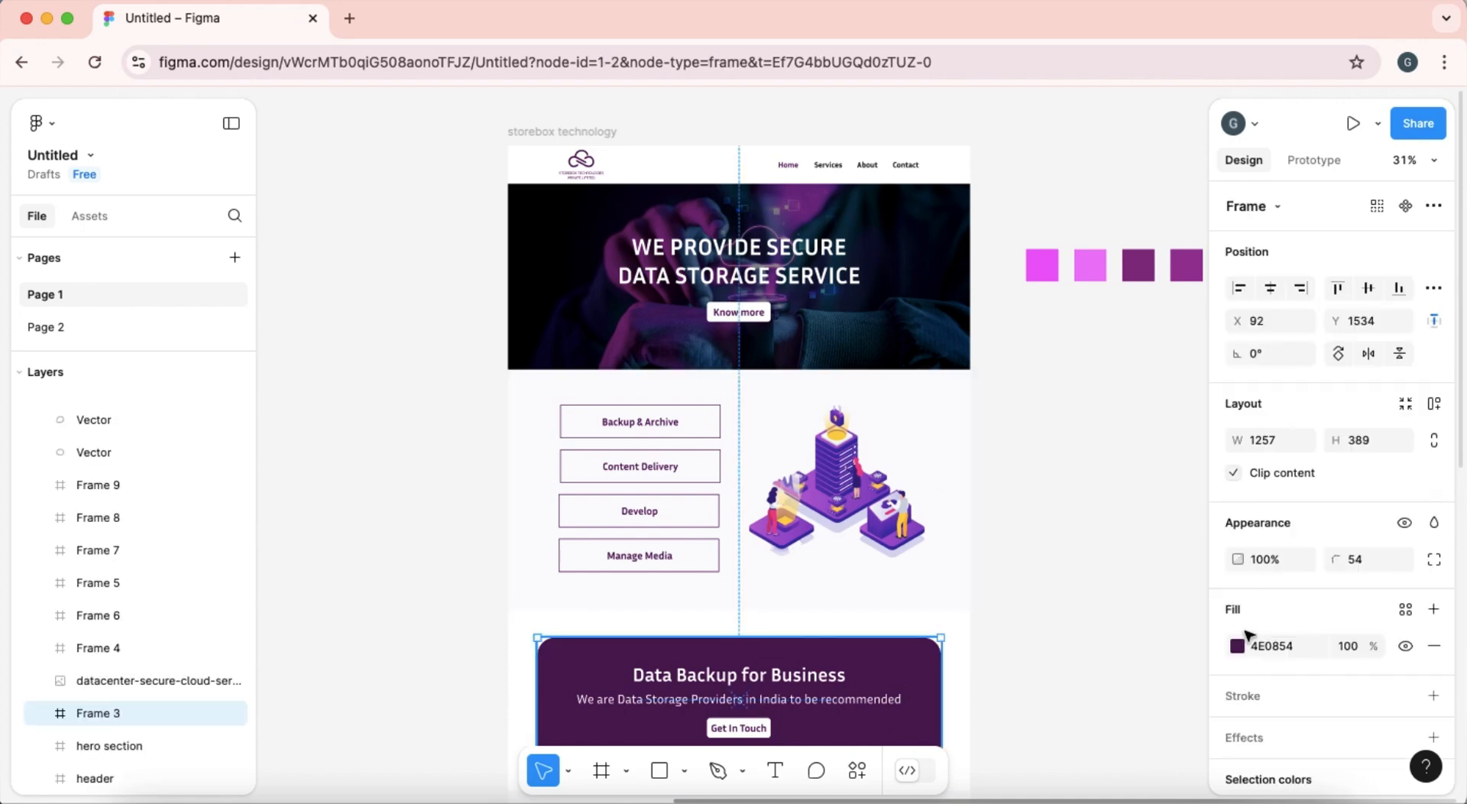
pyautogui.click(1272, 648)
pyautogui.press('super+c')
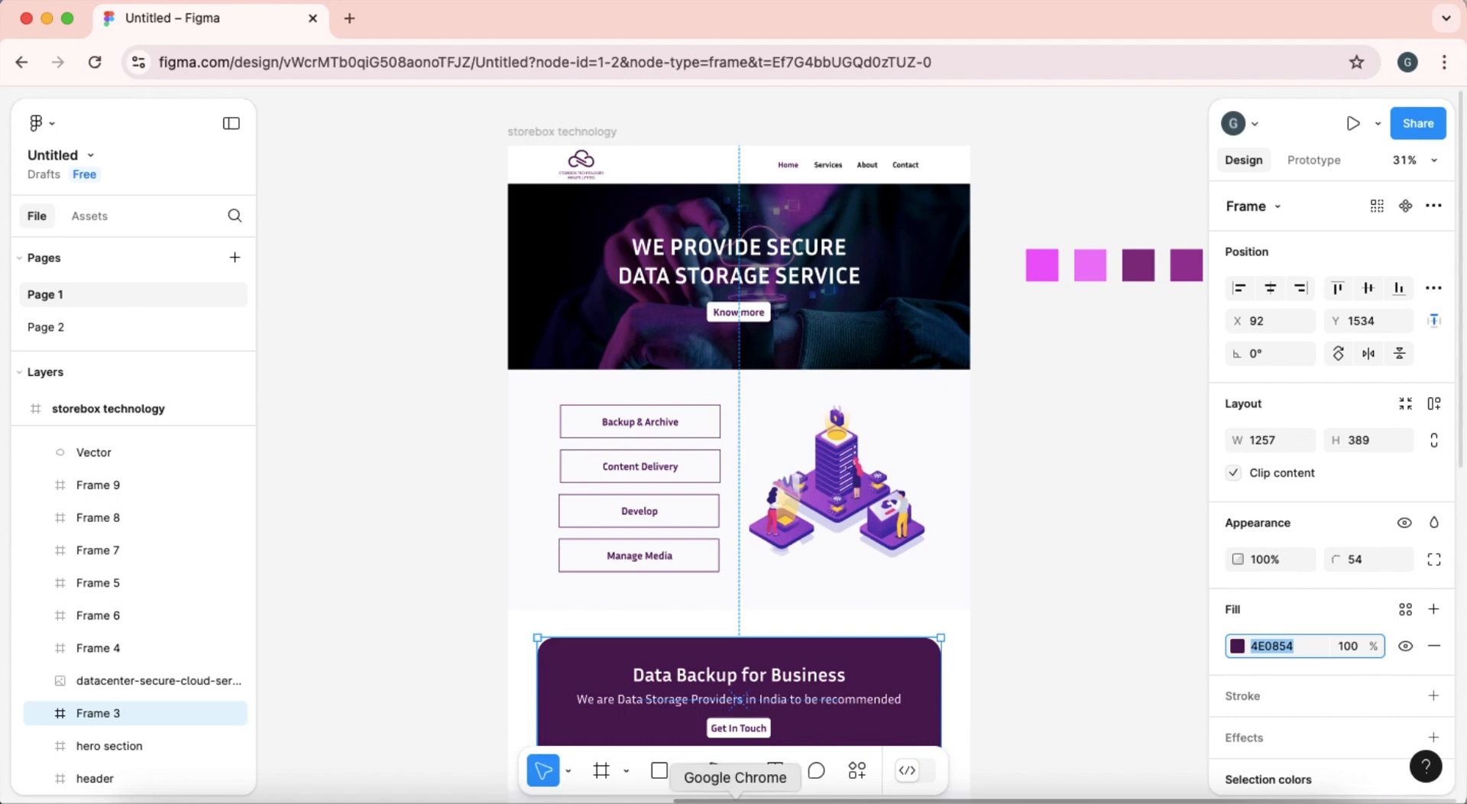
# Return to the WordPress customizer and replace the link color with the copied #4e0854.
pyautogui.click(47, 17)
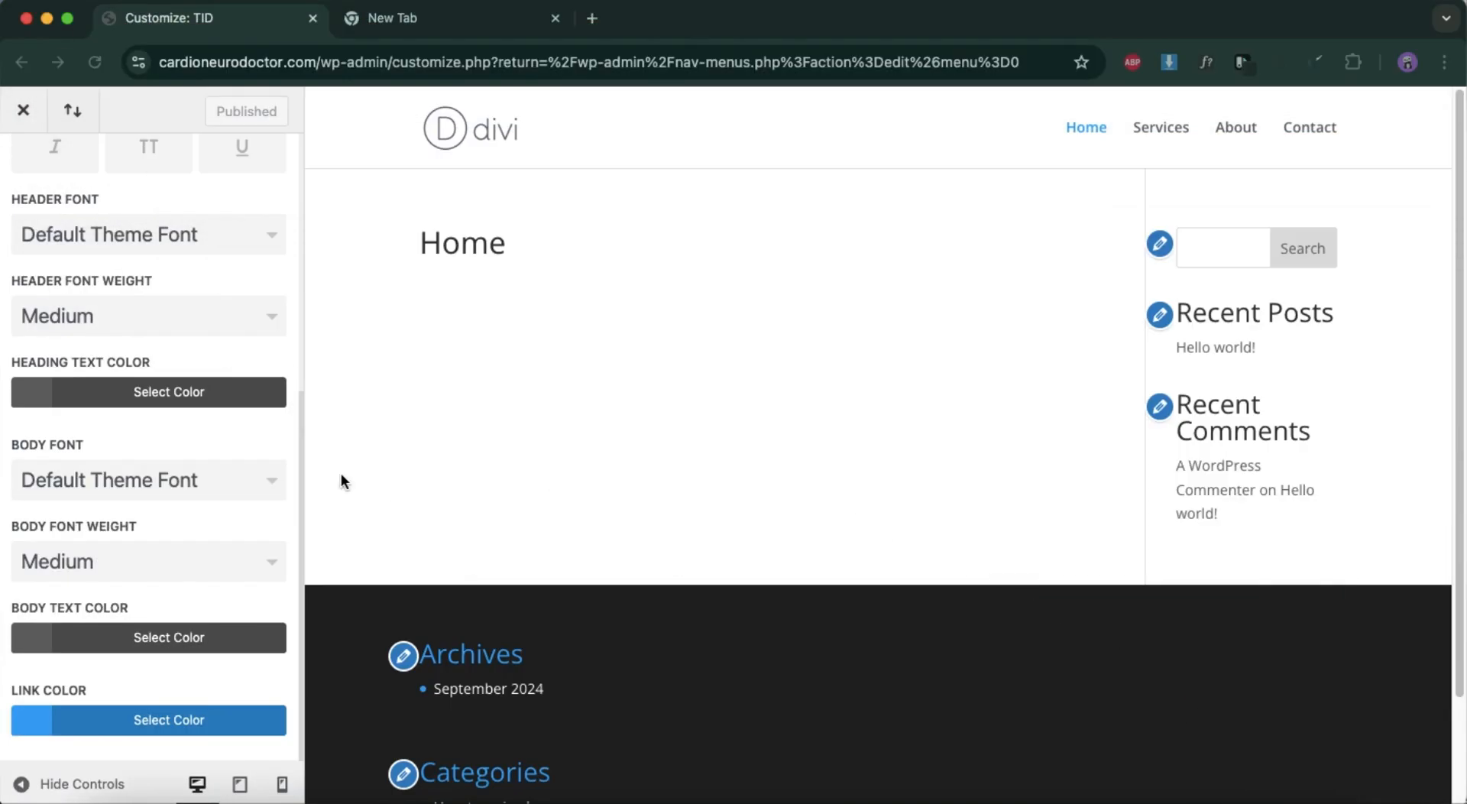
pyautogui.click(199, 720)
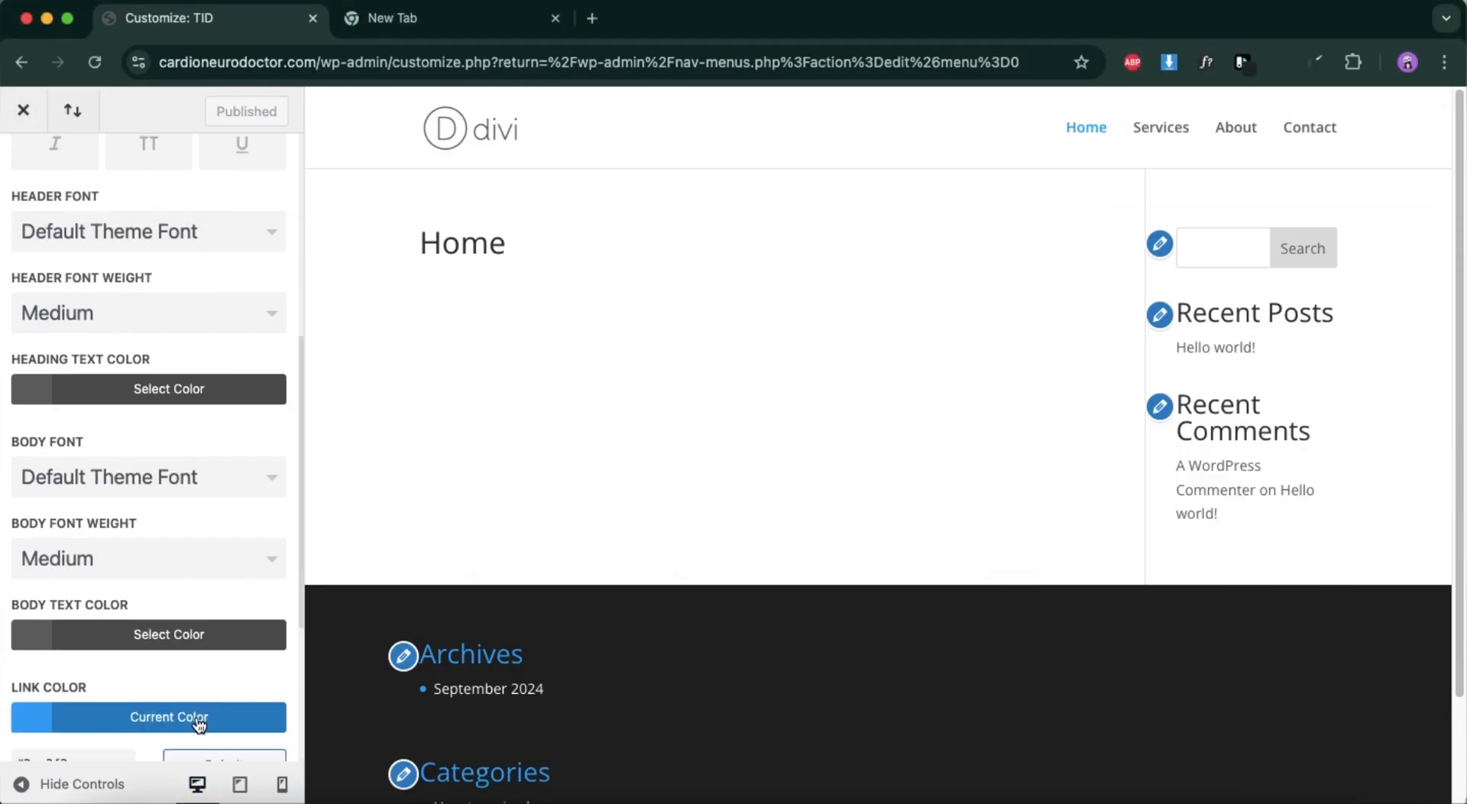
pyautogui.tripleClick(108, 635)
pyautogui.press('BackSpace')
pyautogui.press('super+v')
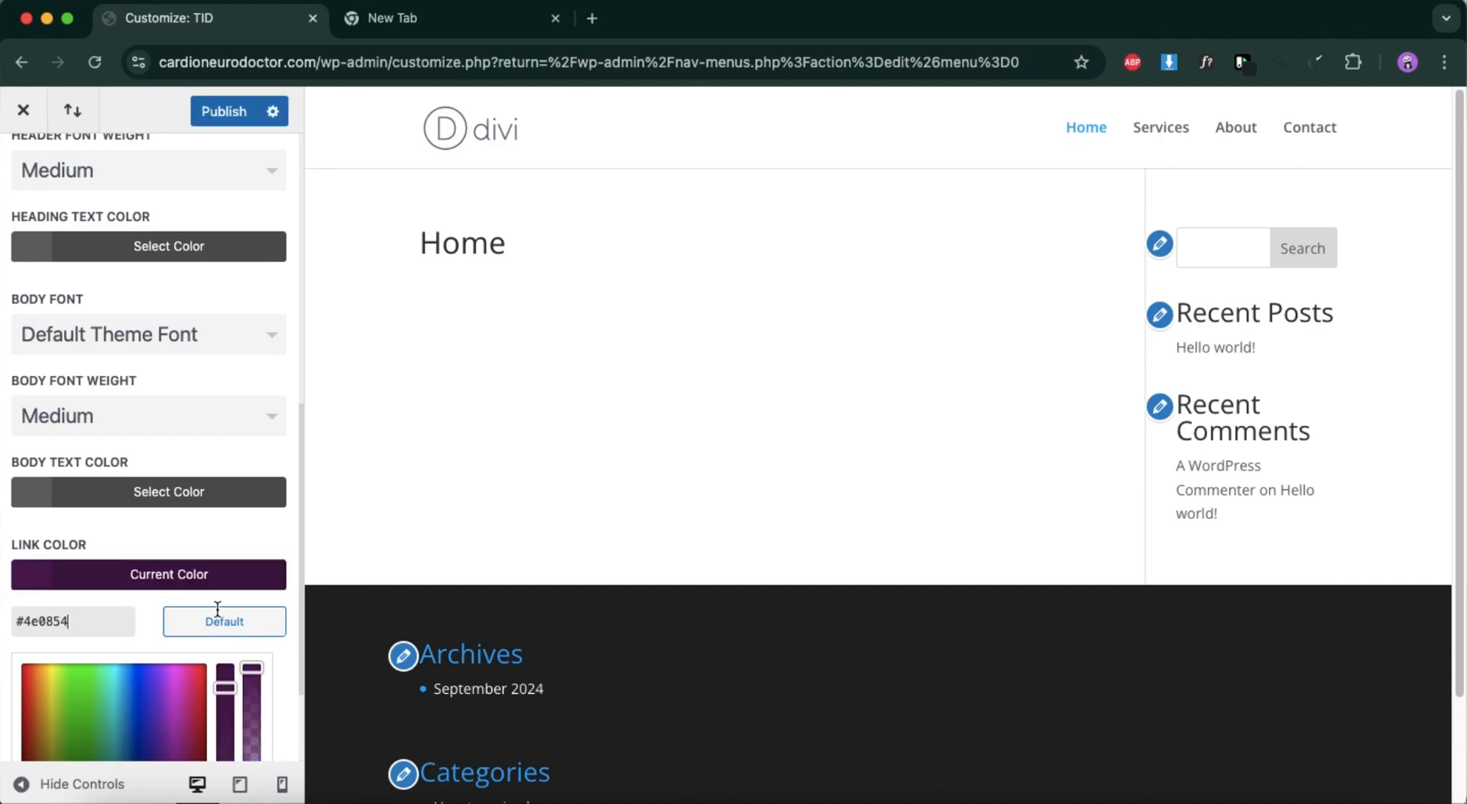
# Set the heading text color to black (#000000) and publish the typography changes.
pyautogui.scroll(2, 182, 449)
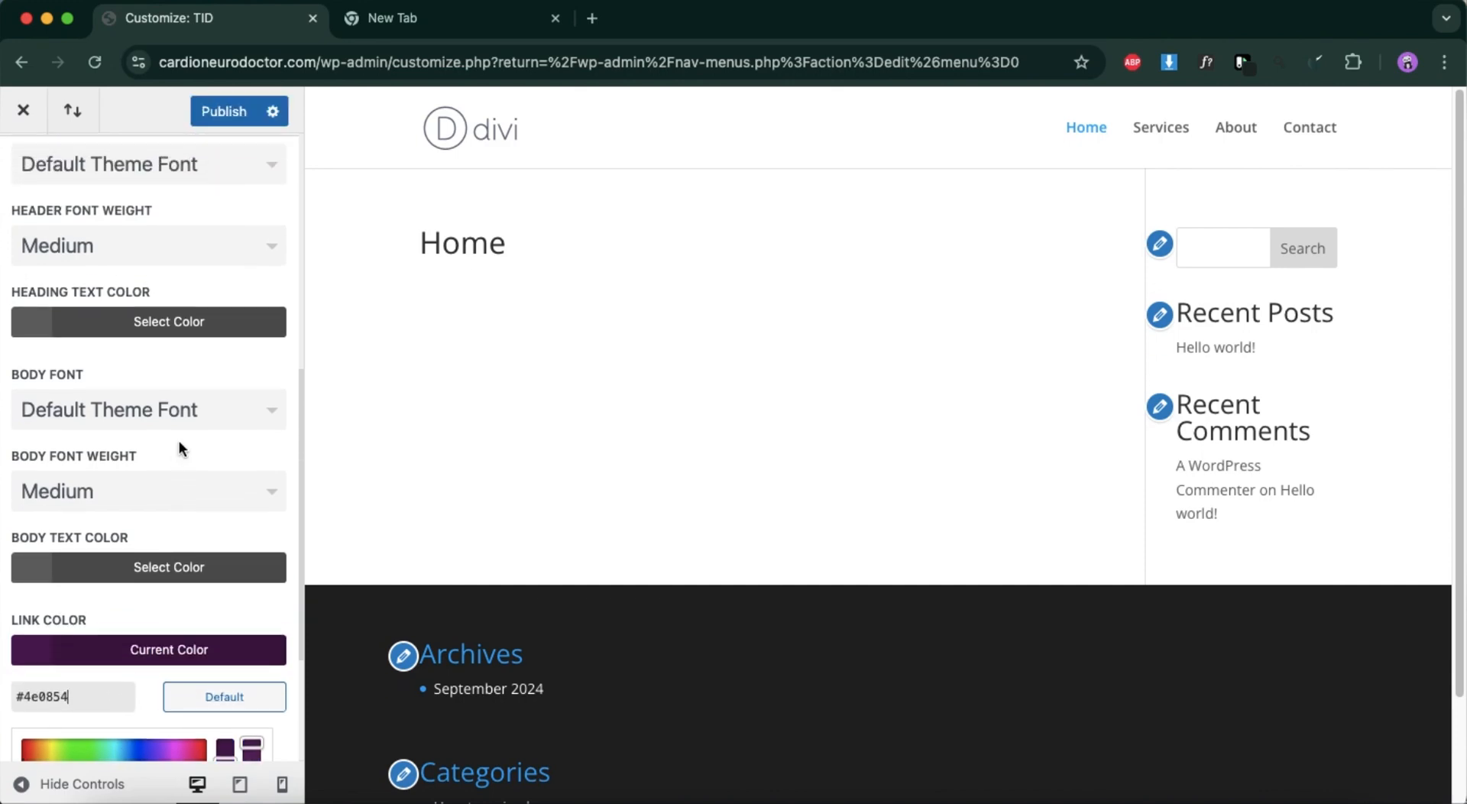
pyautogui.click(191, 373)
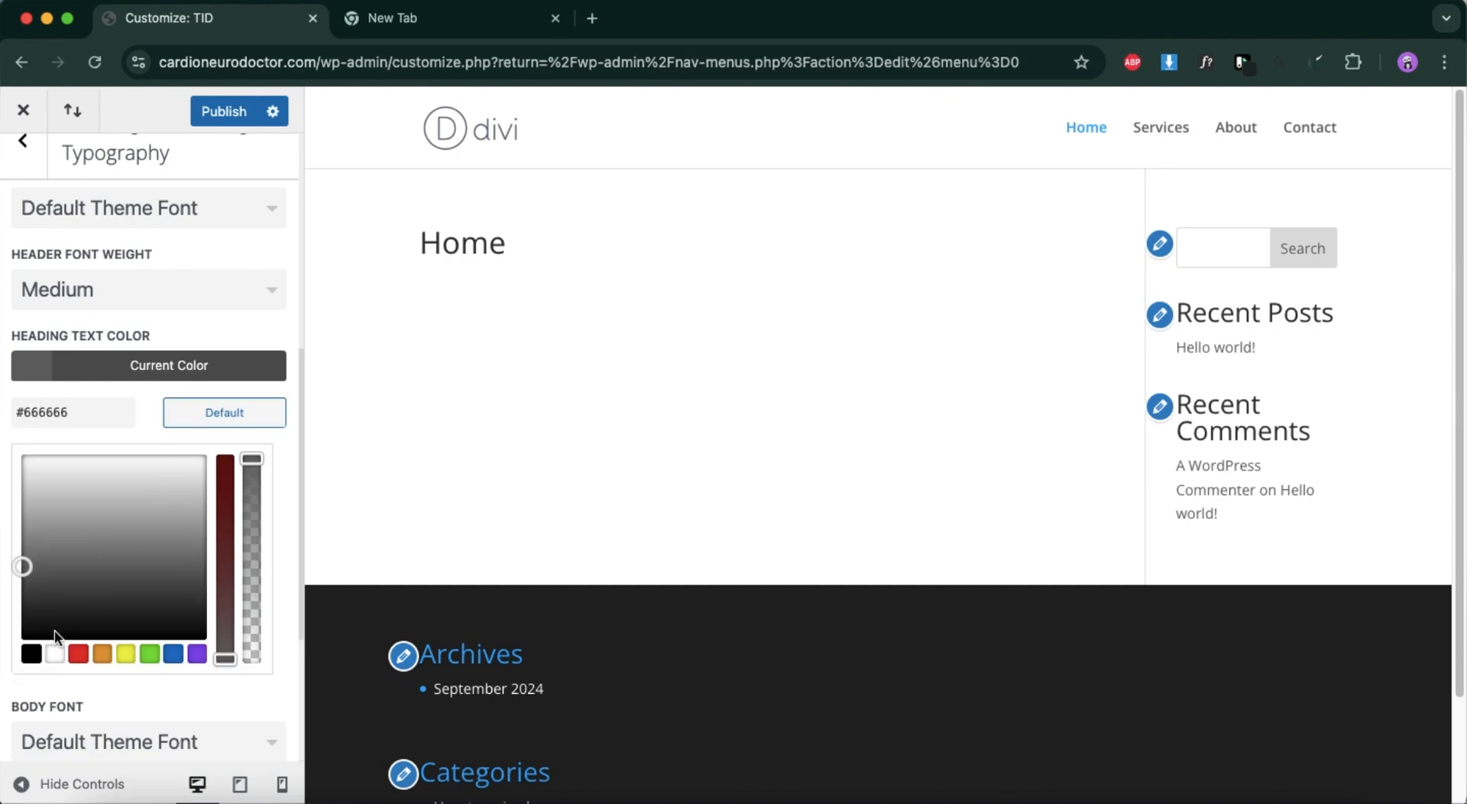
pyautogui.click(35, 654)
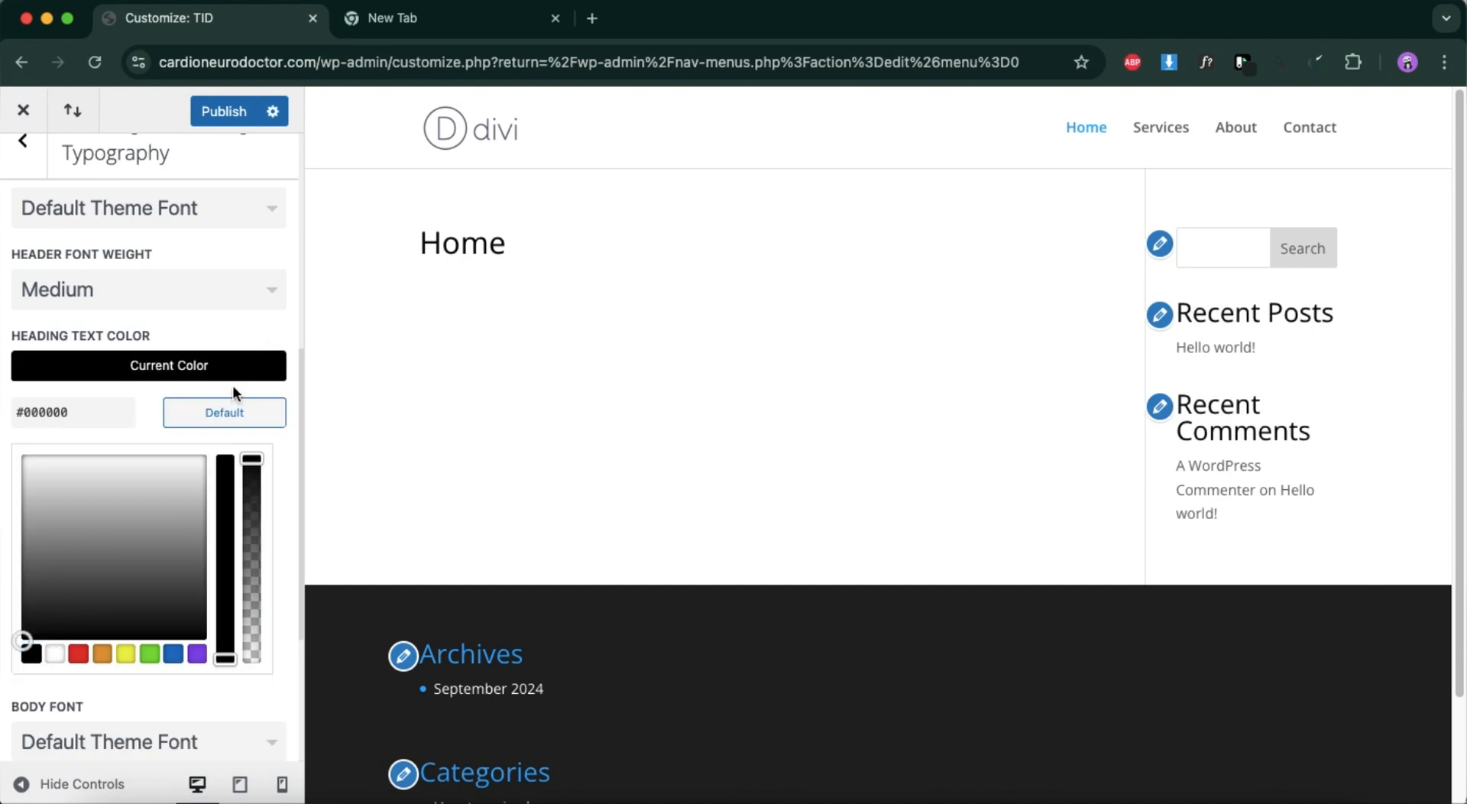
pyautogui.scroll(6, 171, 333)
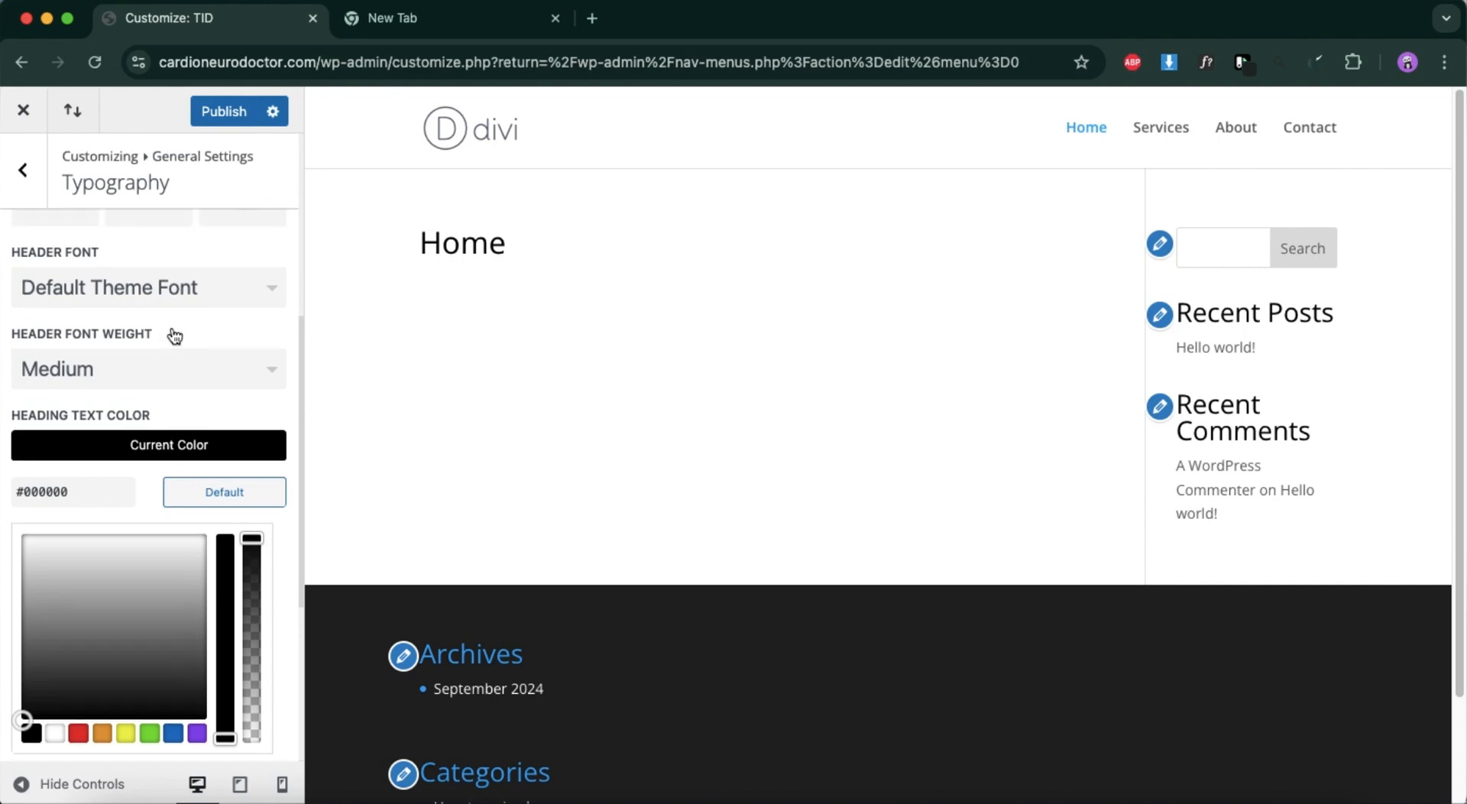
pyautogui.click(228, 100)
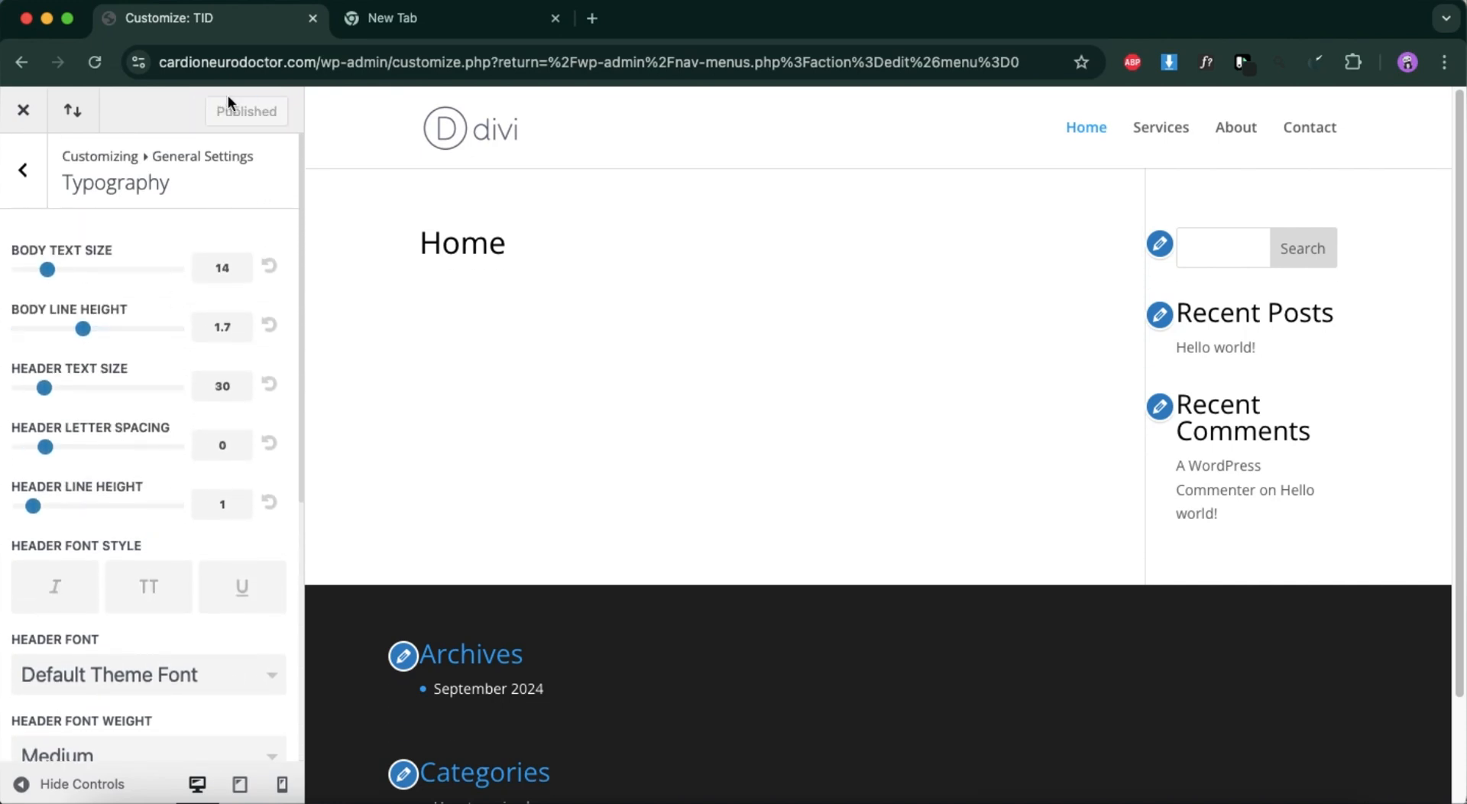
# Review the Typography color settings under General Settings and return to the customizer's main section list.
pyautogui.click(27, 177)
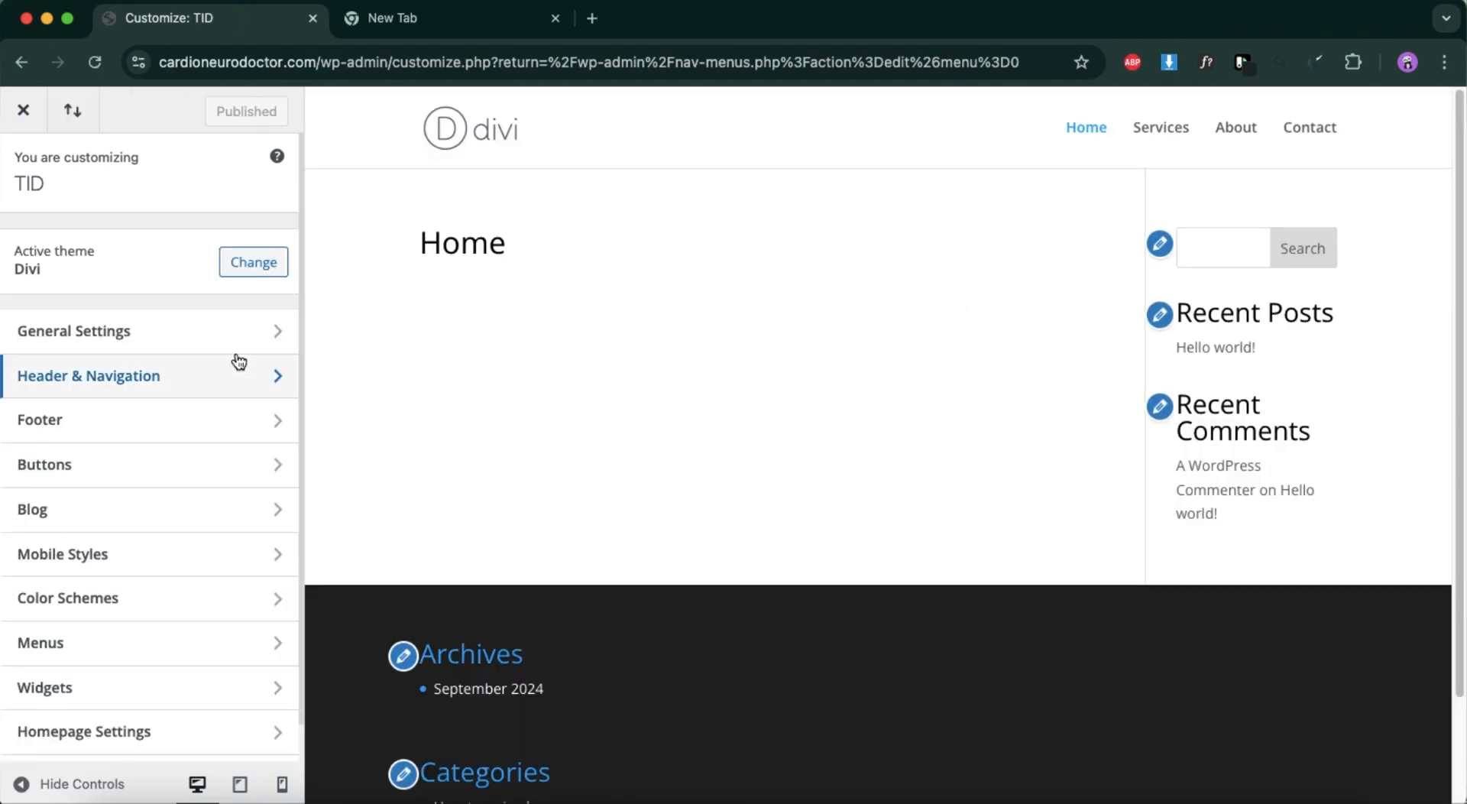
pyautogui.click(232, 331)
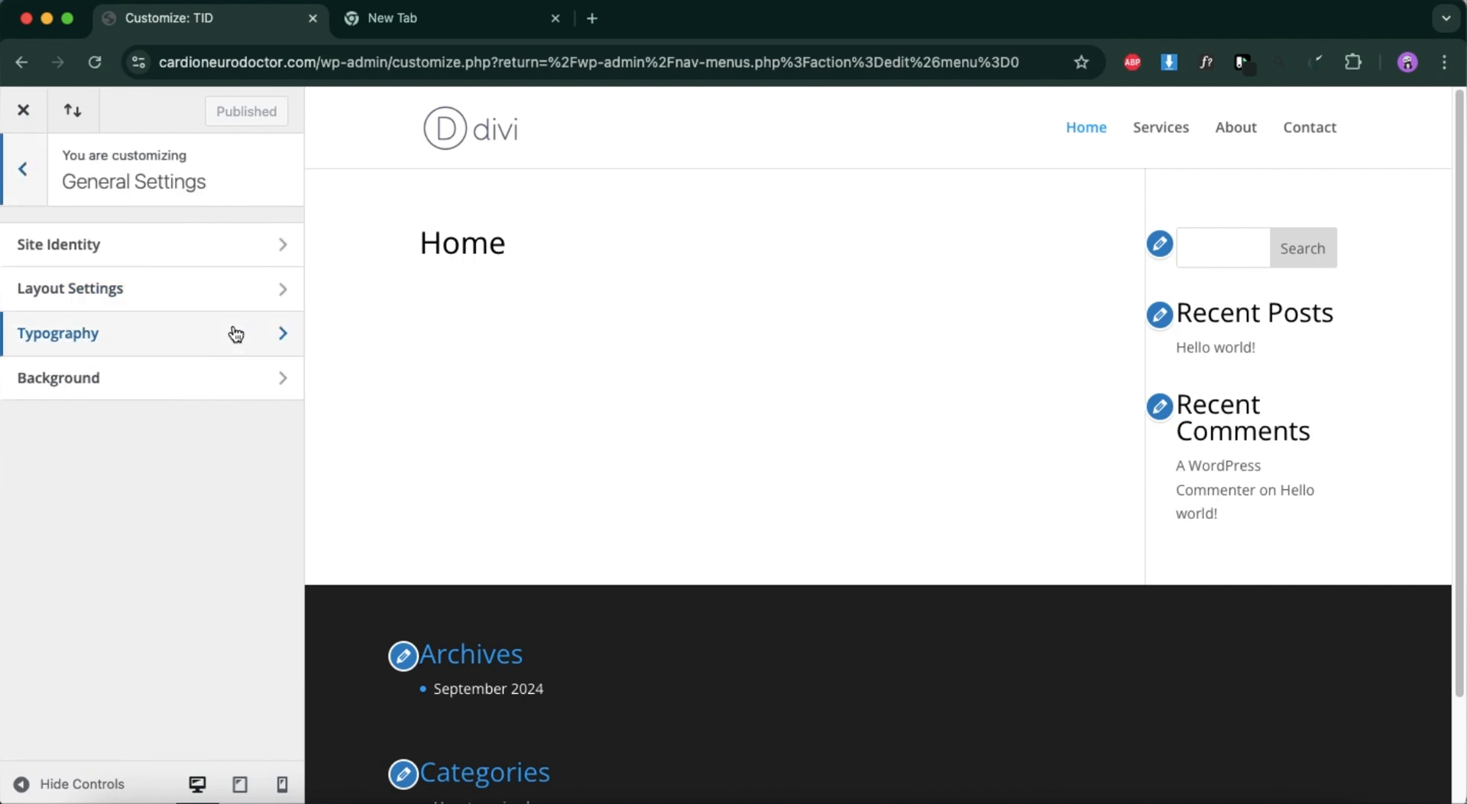
pyautogui.click(174, 341)
pyautogui.scroll(-6, 113, 611)
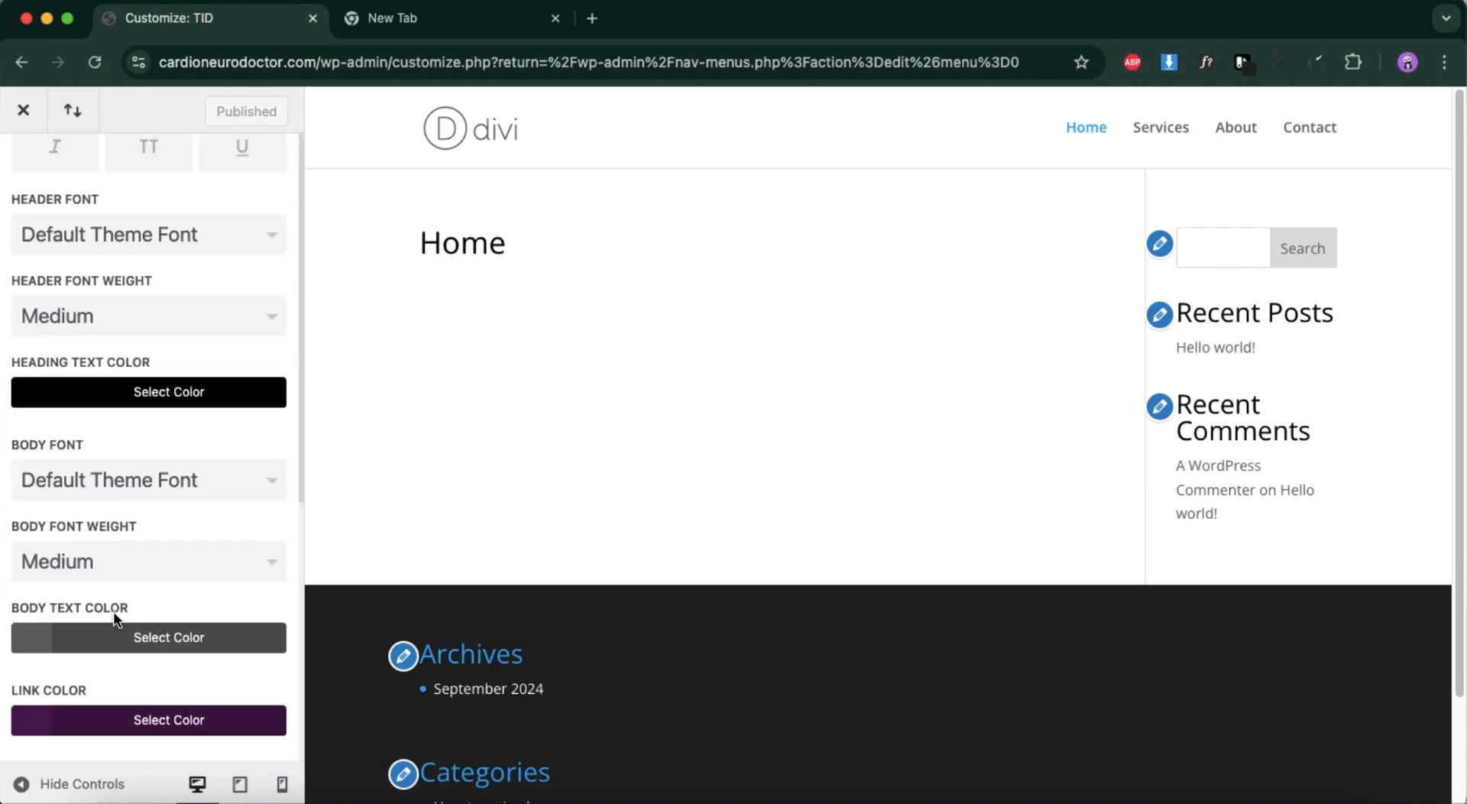
pyautogui.scroll(4, 115, 612)
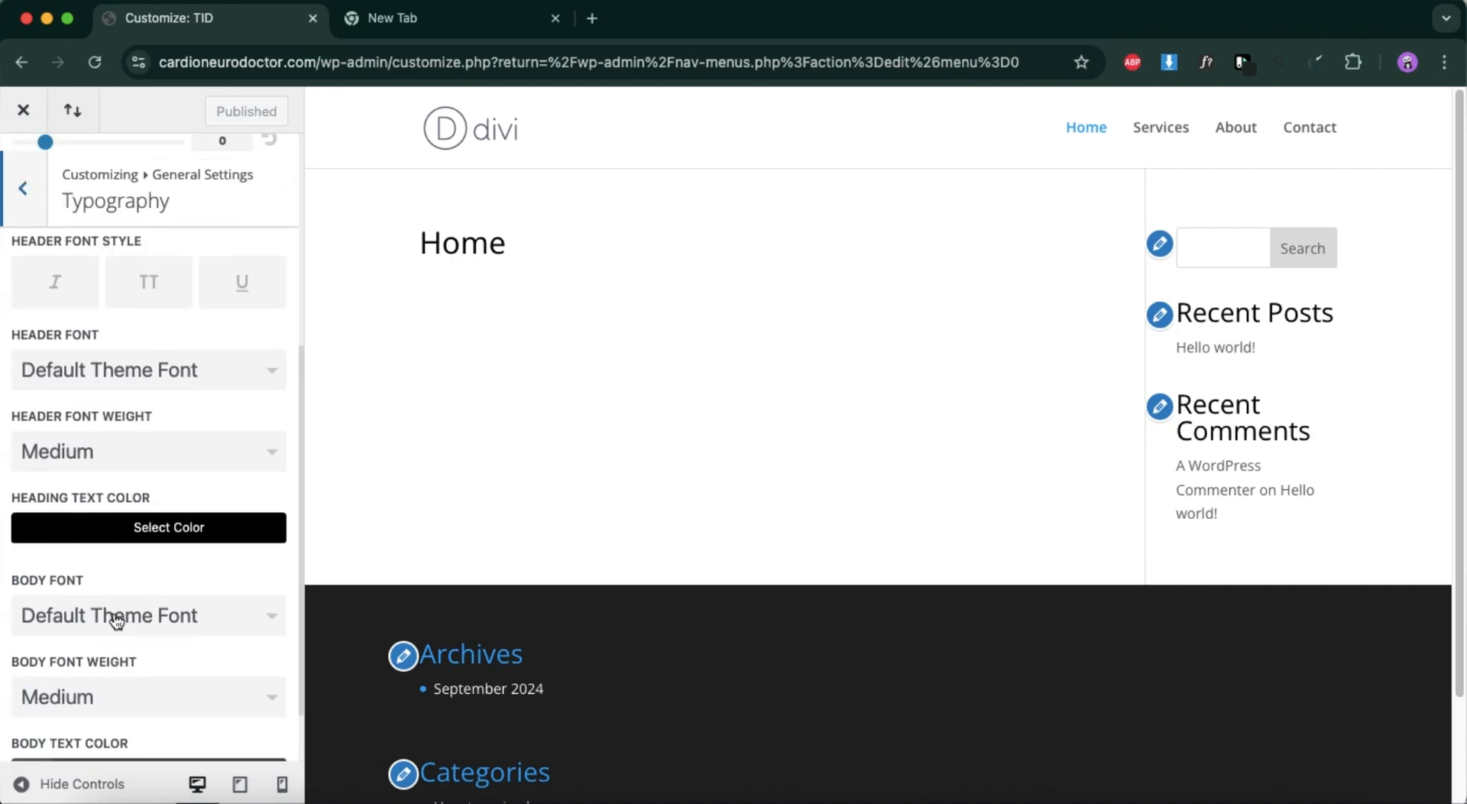
pyautogui.click(24, 169)
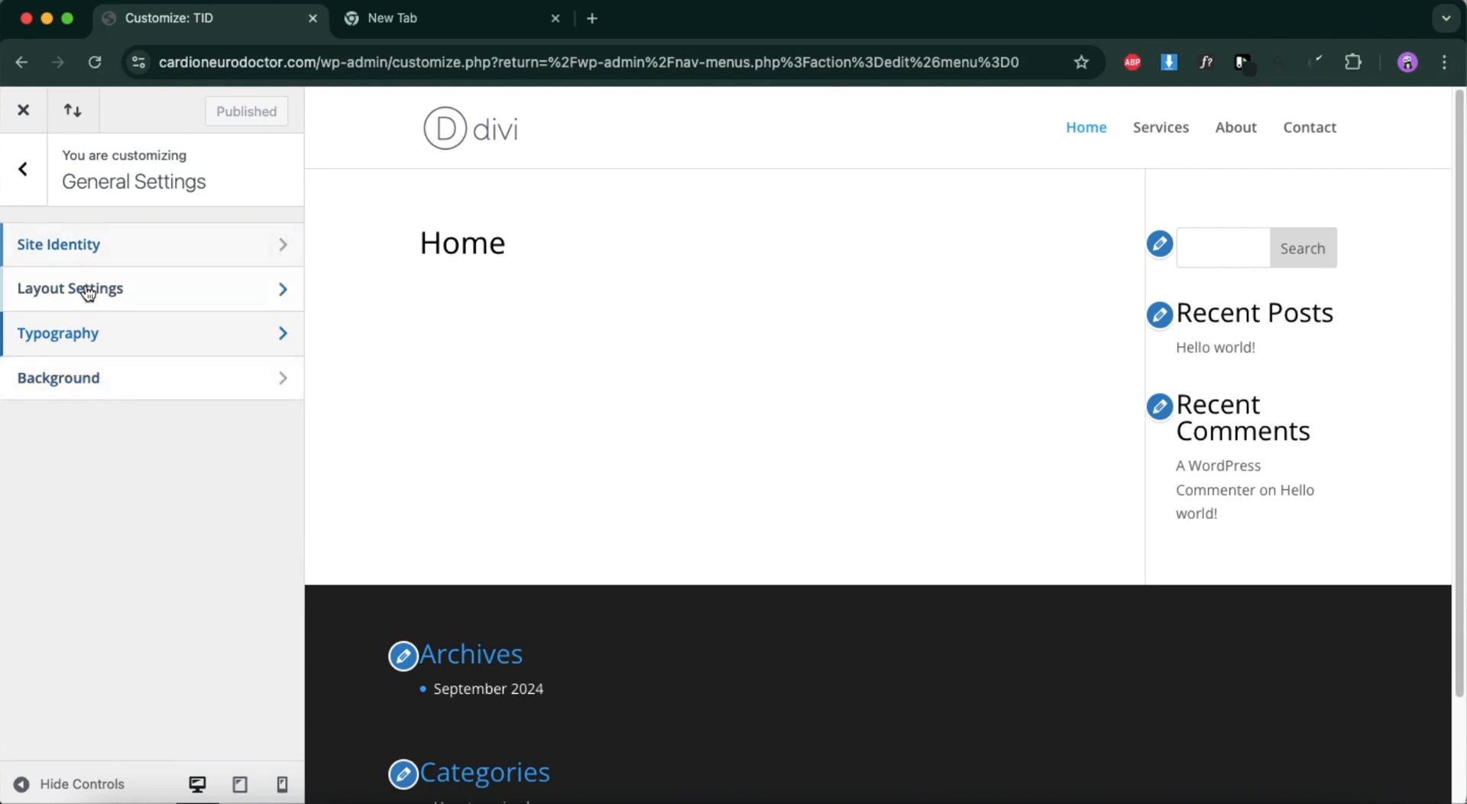
pyautogui.click(27, 184)
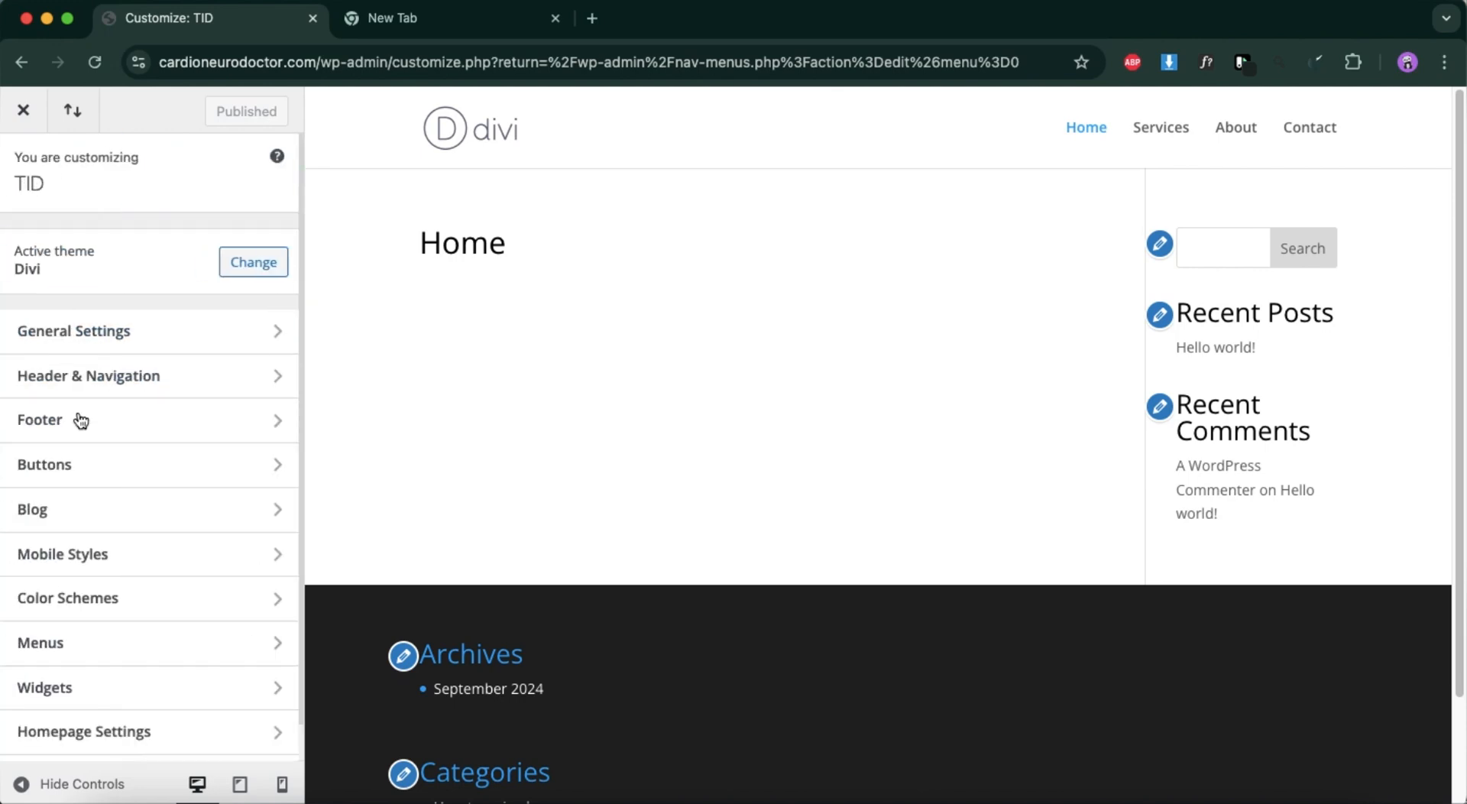
# Examine the Header Elements and Header Format options under Header & Navigation.
pyautogui.click(94, 389)
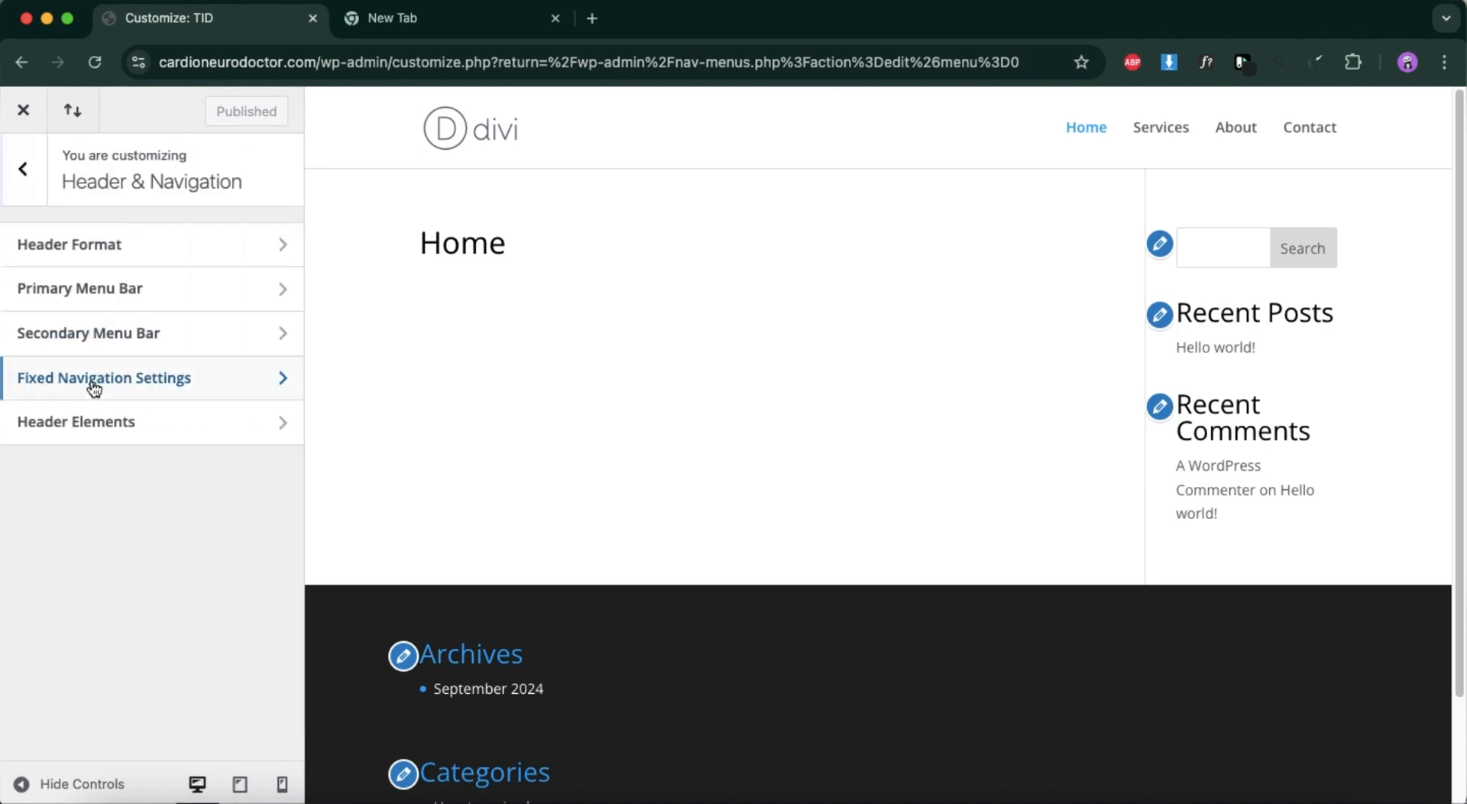
pyautogui.click(101, 433)
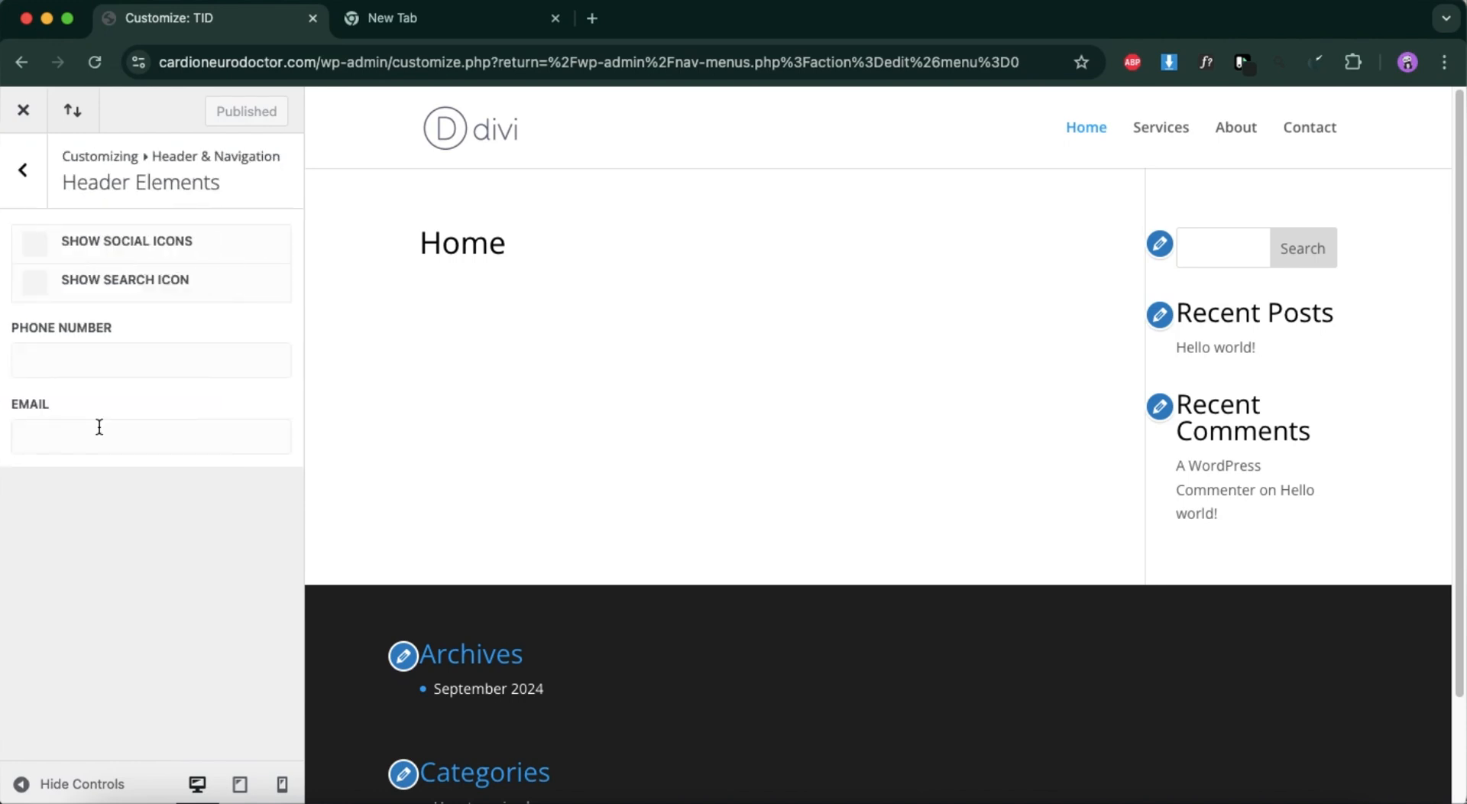
pyautogui.click(31, 181)
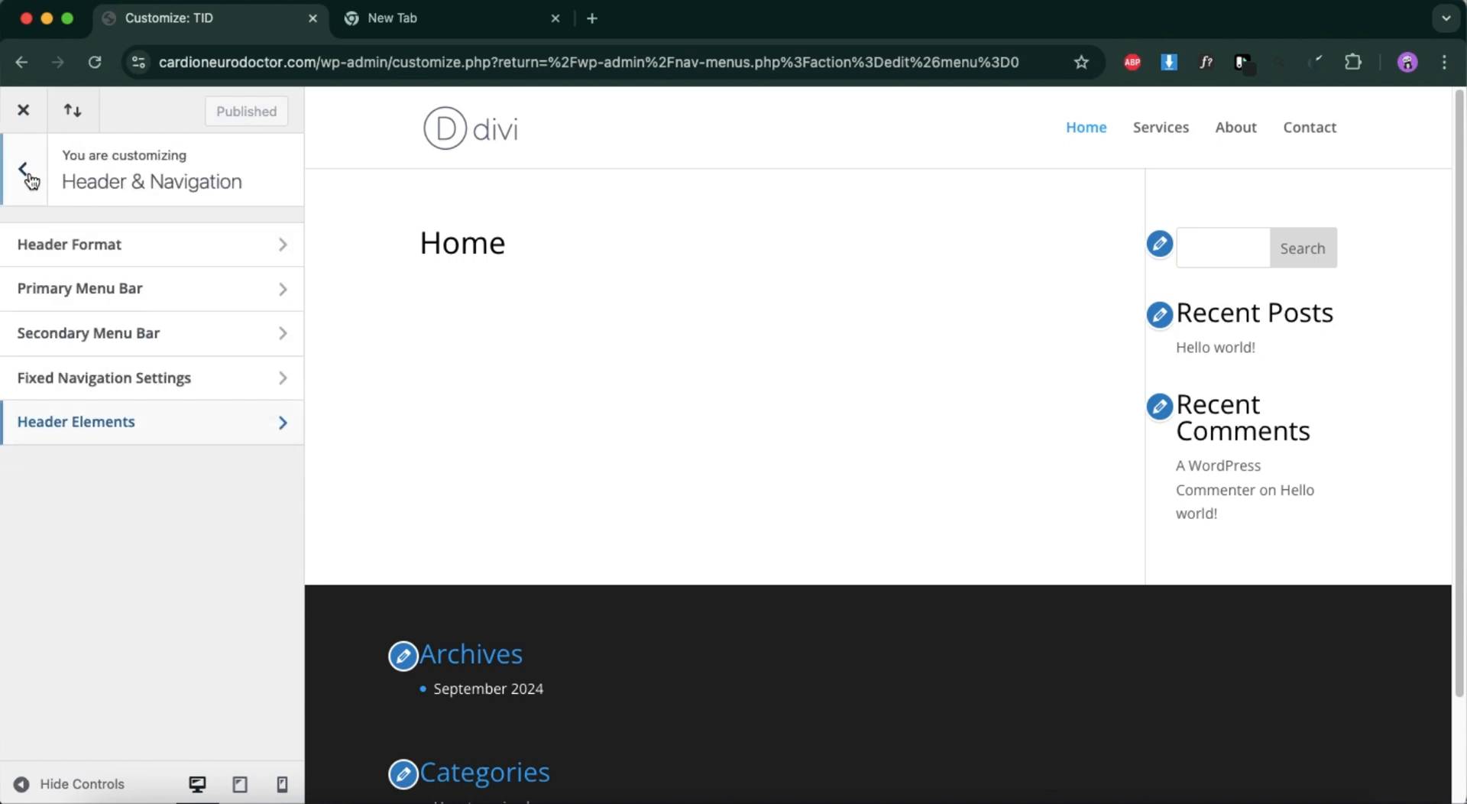
pyautogui.click(70, 239)
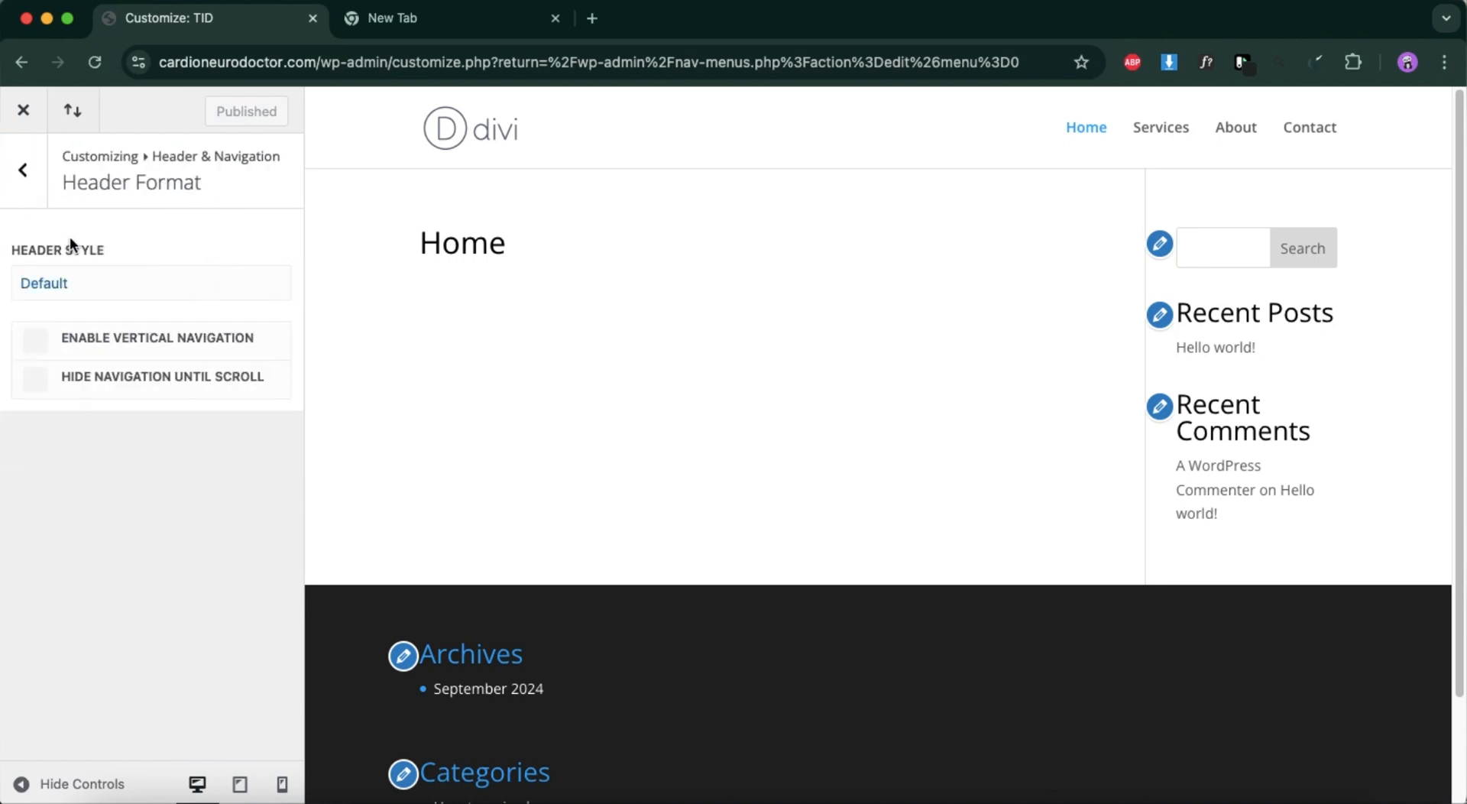
pyautogui.click(21, 177)
# Set the Primary Menu Bar's active link color to #4e0854 in the Header & Navigation settings.
pyautogui.click(100, 297)
pyautogui.scroll(-5, 131, 596)
pyautogui.scroll(-4, 132, 602)
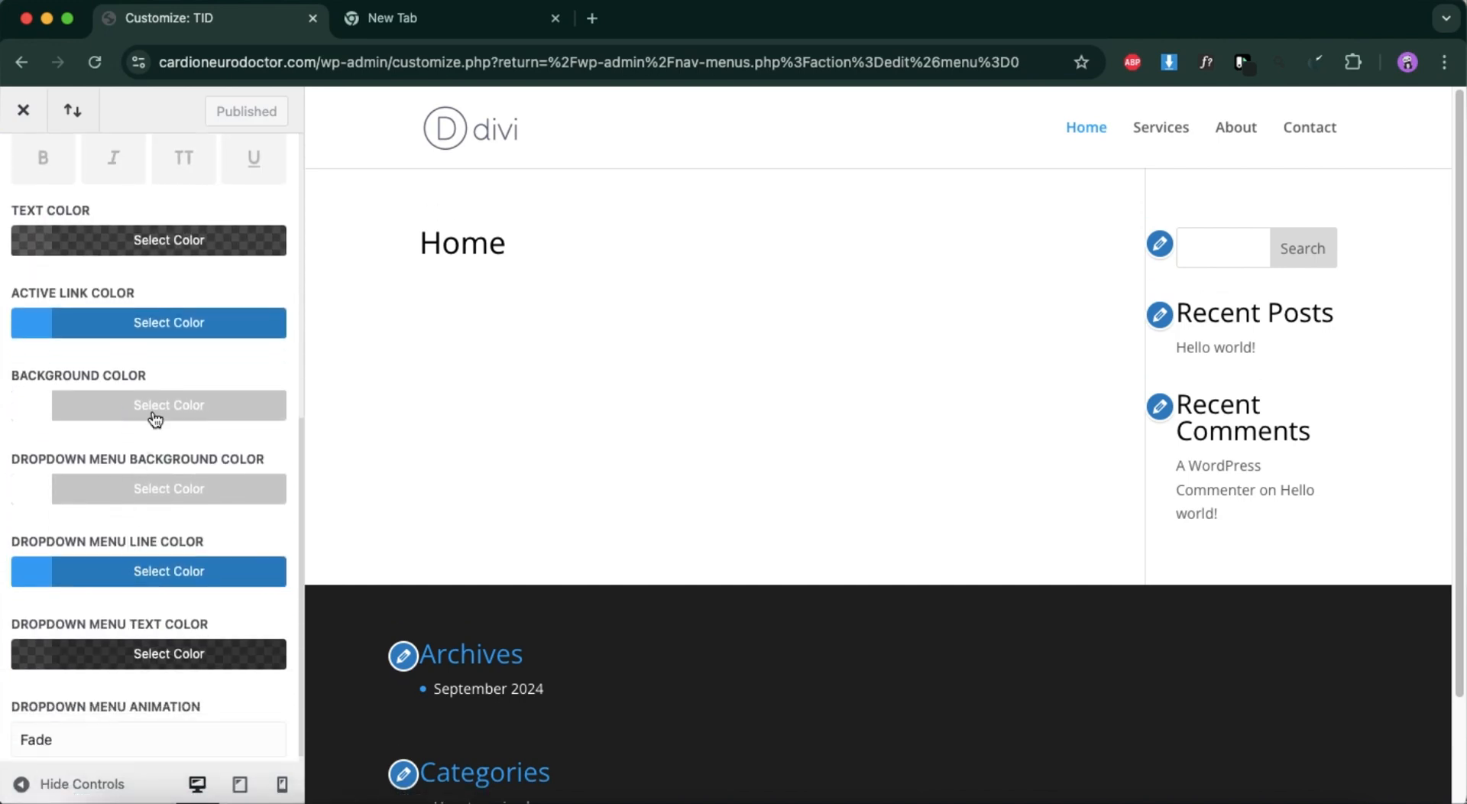
pyautogui.click(175, 325)
pyautogui.click(76, 360)
pyautogui.press('super+a')
pyautogui.press('BackSpace')
pyautogui.write('4E0854')
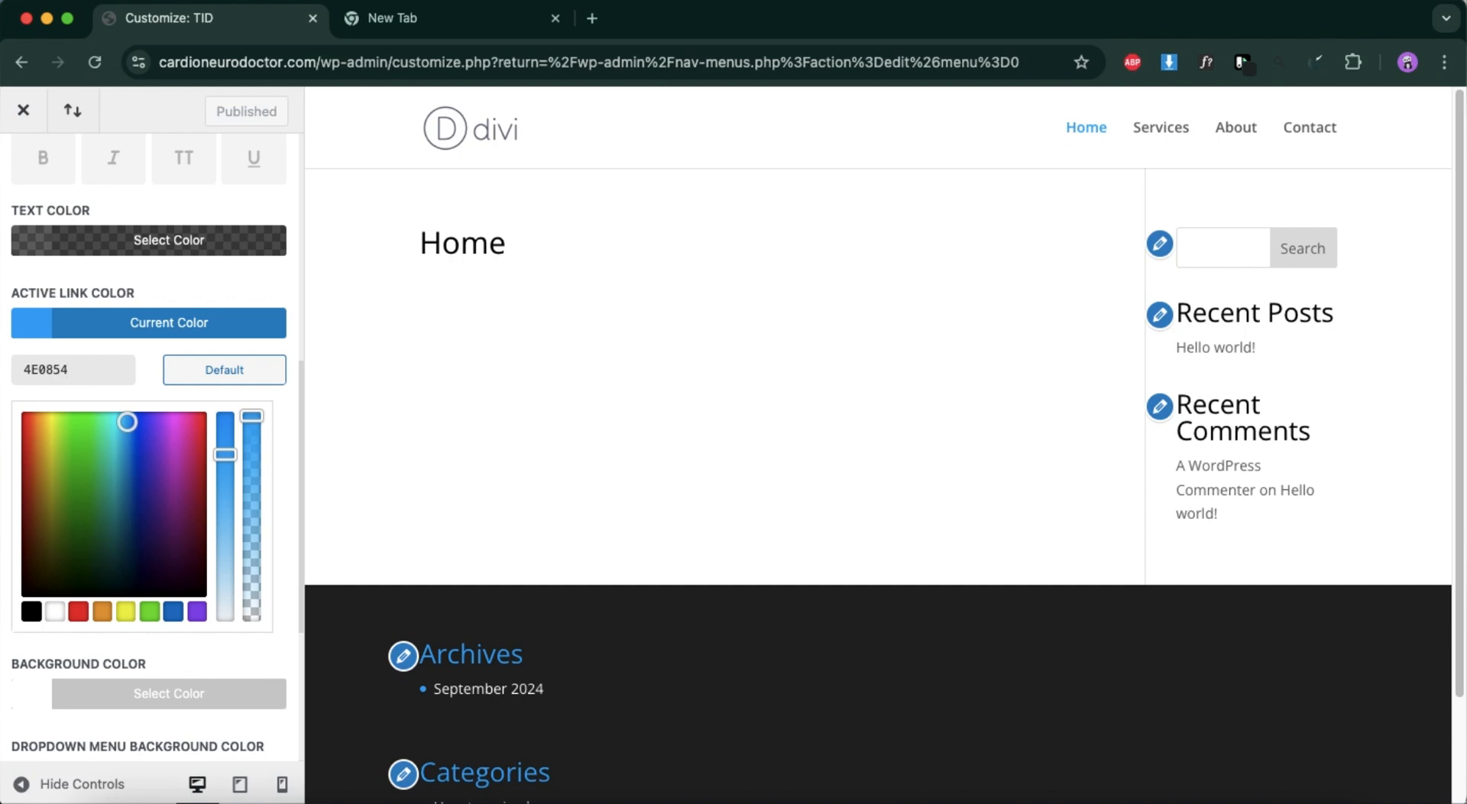
# Replace the primary menu's dropdown menu line color with the copied #4e0854.
pyautogui.scroll(-5, 127, 433)
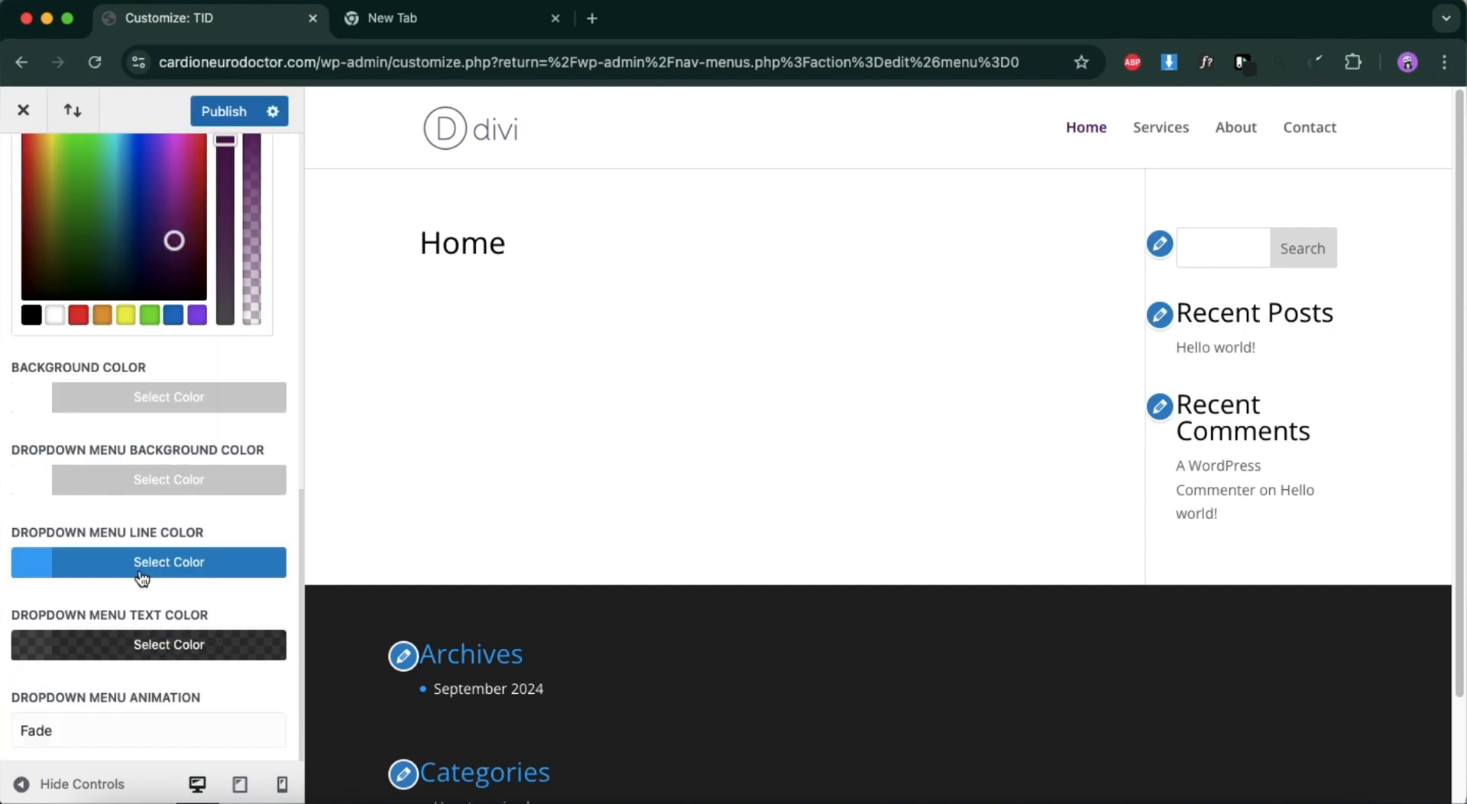
pyautogui.click(142, 573)
pyautogui.click(89, 376)
pyautogui.press('super+a')
pyautogui.press('BackSpace')
pyautogui.press('super+v')
pyautogui.press('Return')
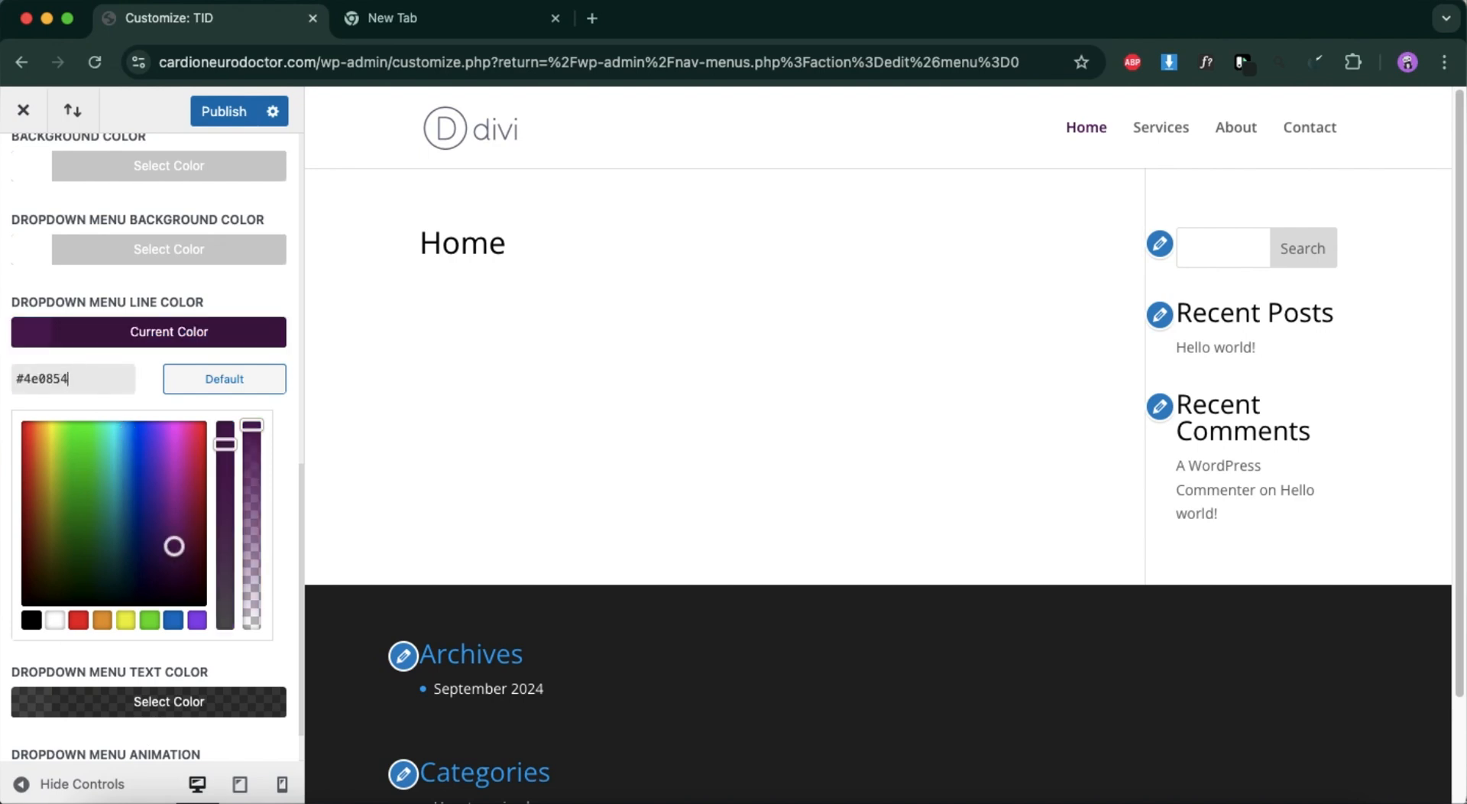
# Set the primary menu text color to fully opaque black (#000000) and publish the menu bar changes.
pyautogui.scroll(-2, 266, 534)
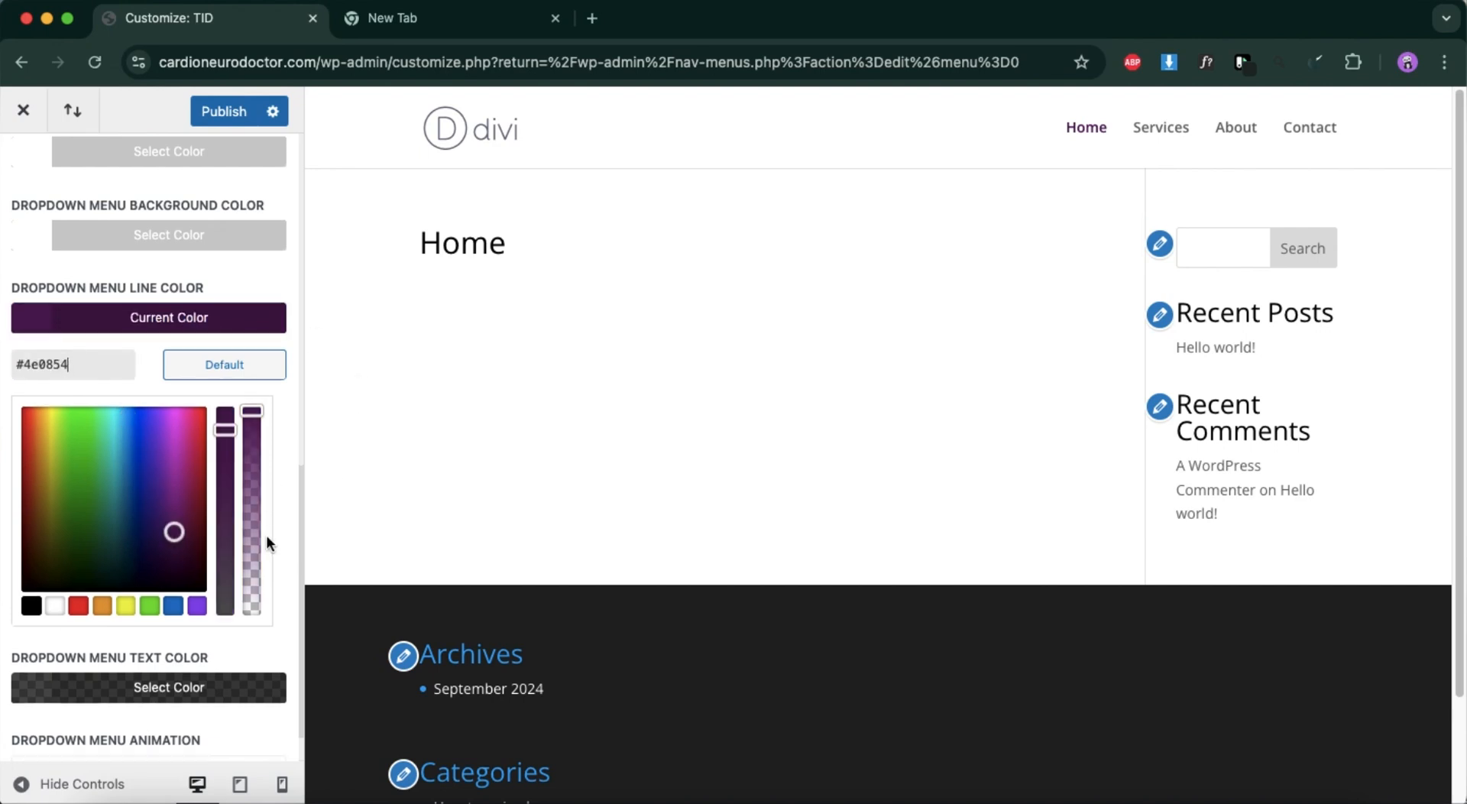
pyautogui.scroll(4, 266, 535)
pyautogui.scroll(7, 266, 543)
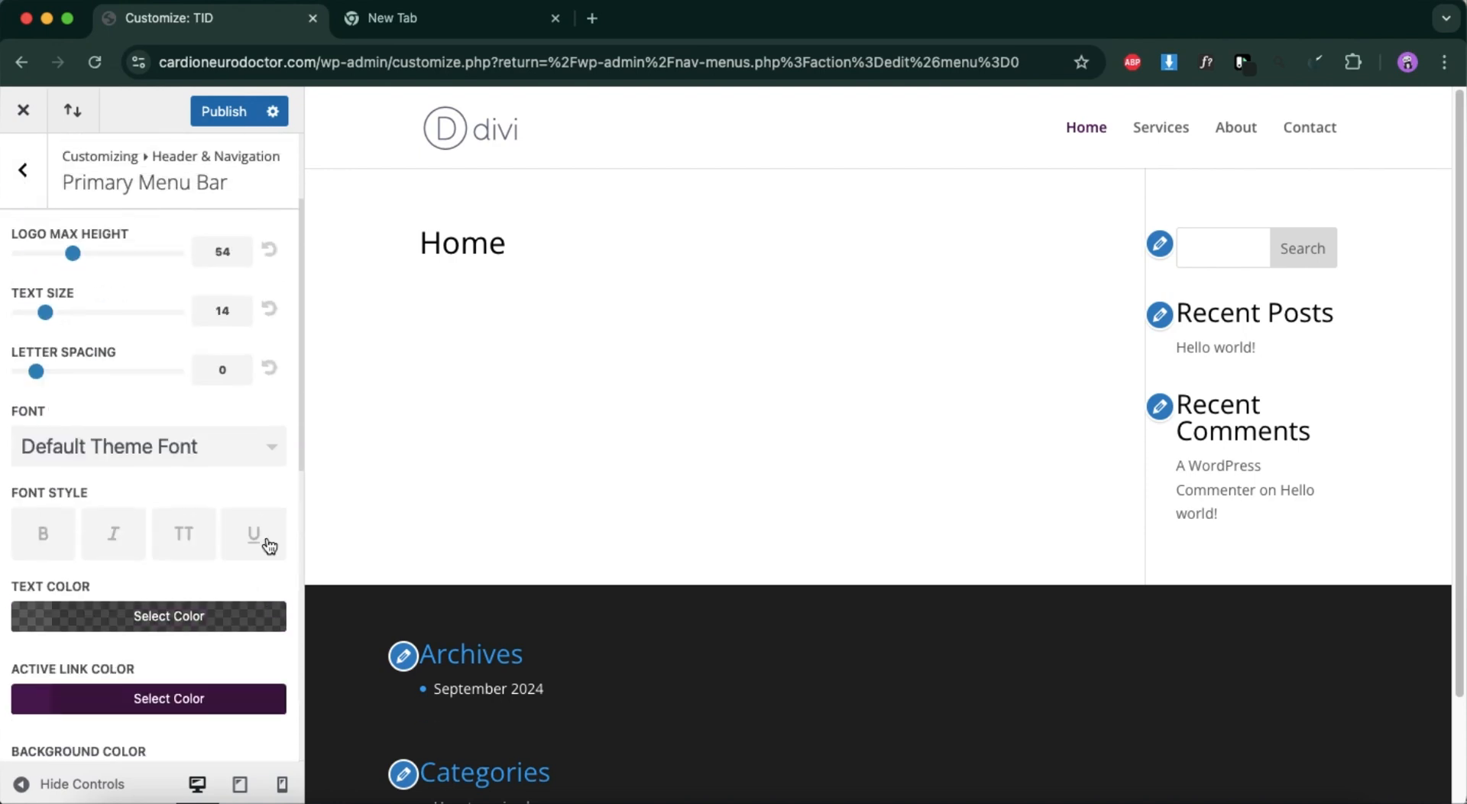
pyautogui.click(229, 595)
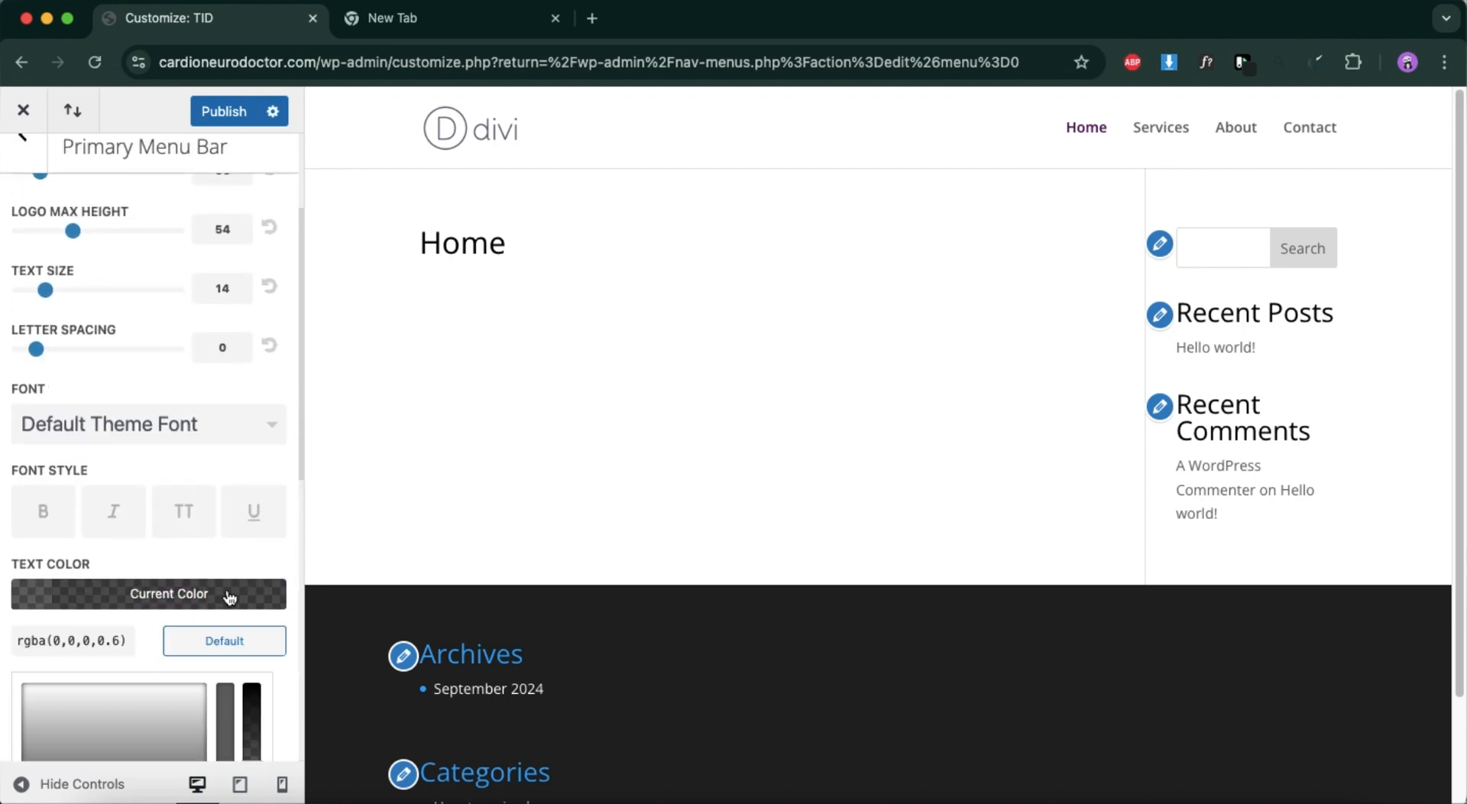
pyautogui.scroll(-3, 164, 676)
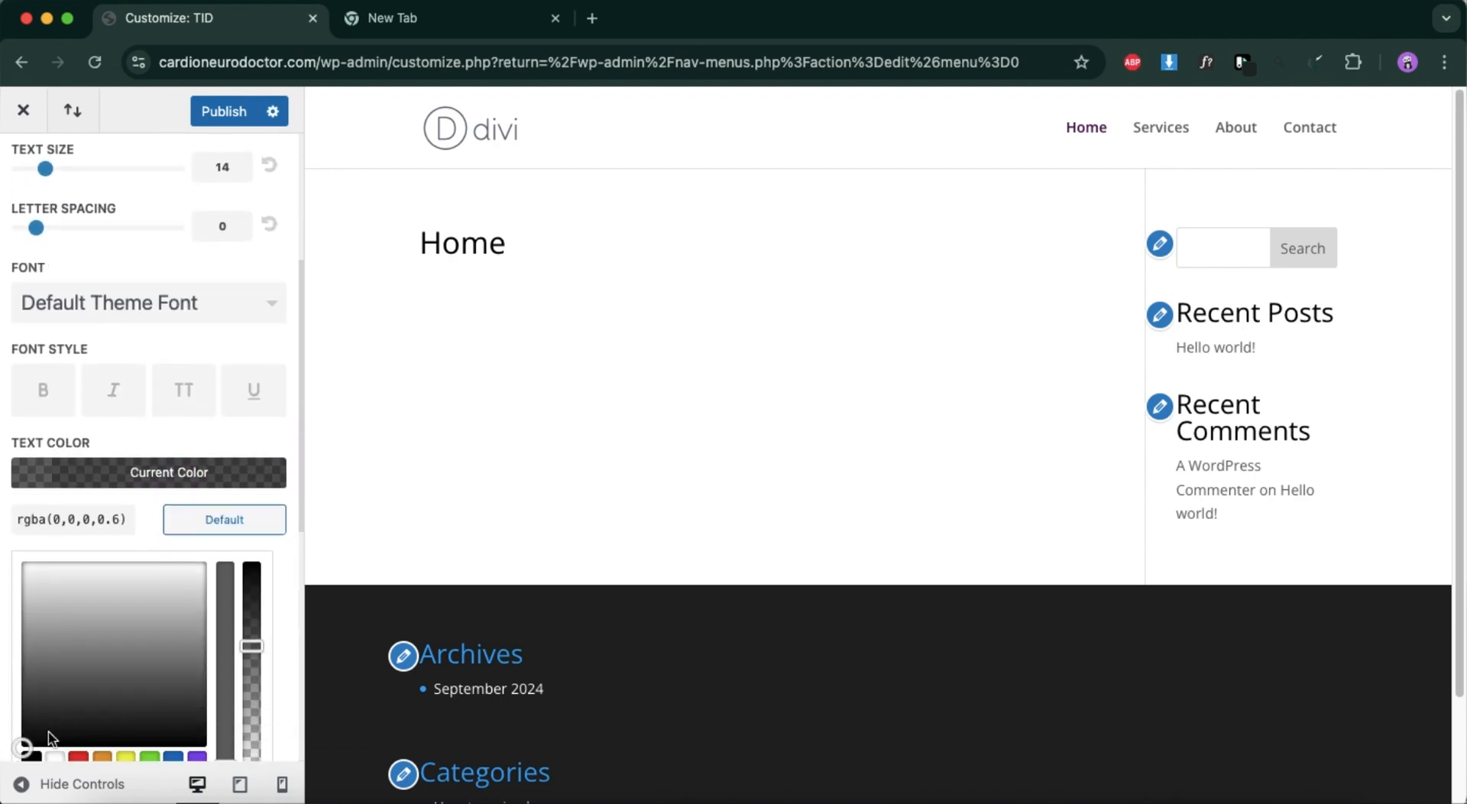
pyautogui.scroll(-2, 49, 719)
pyautogui.click(32, 687)
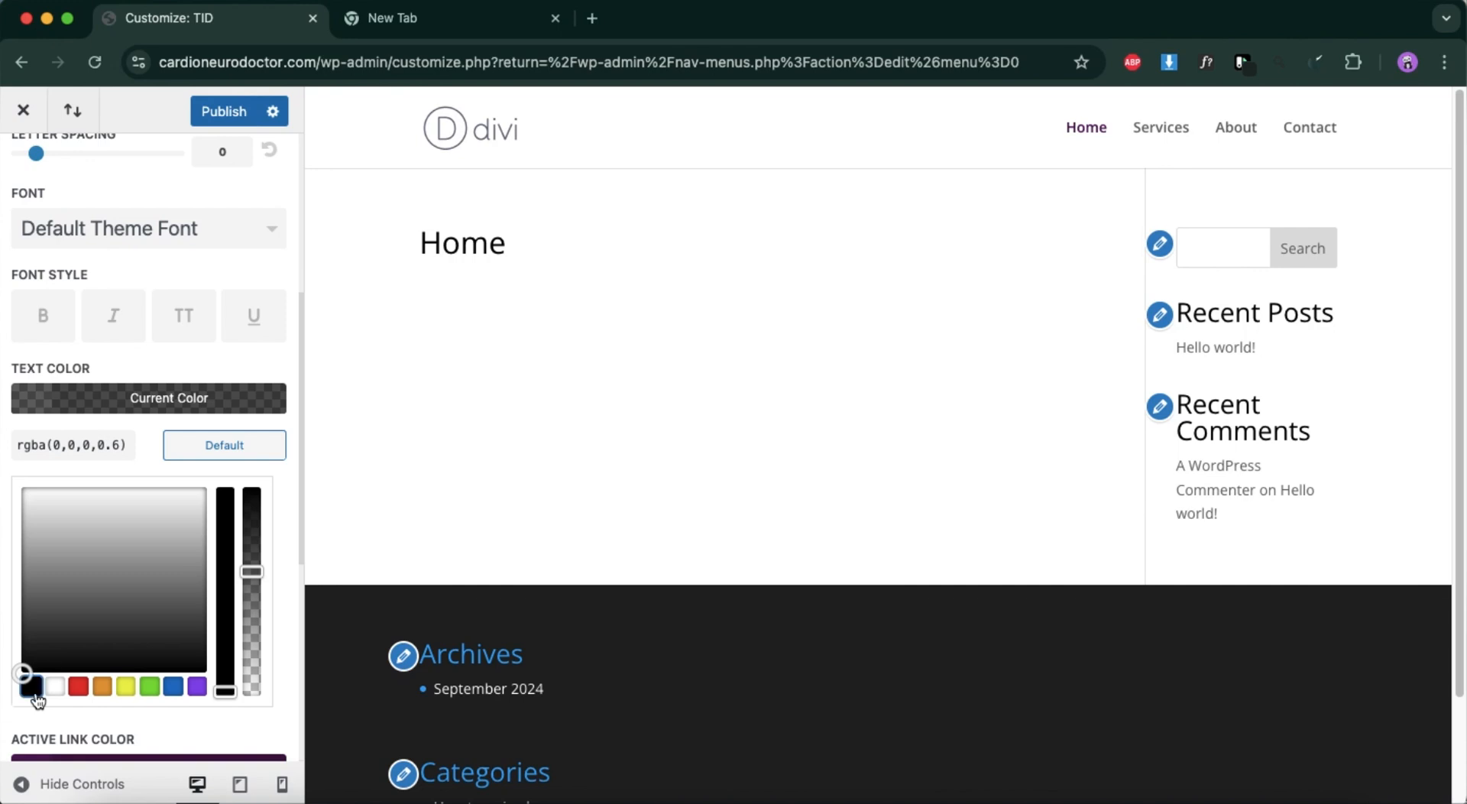
pyautogui.moveTo(250, 574); pyautogui.dragTo(244, 474)
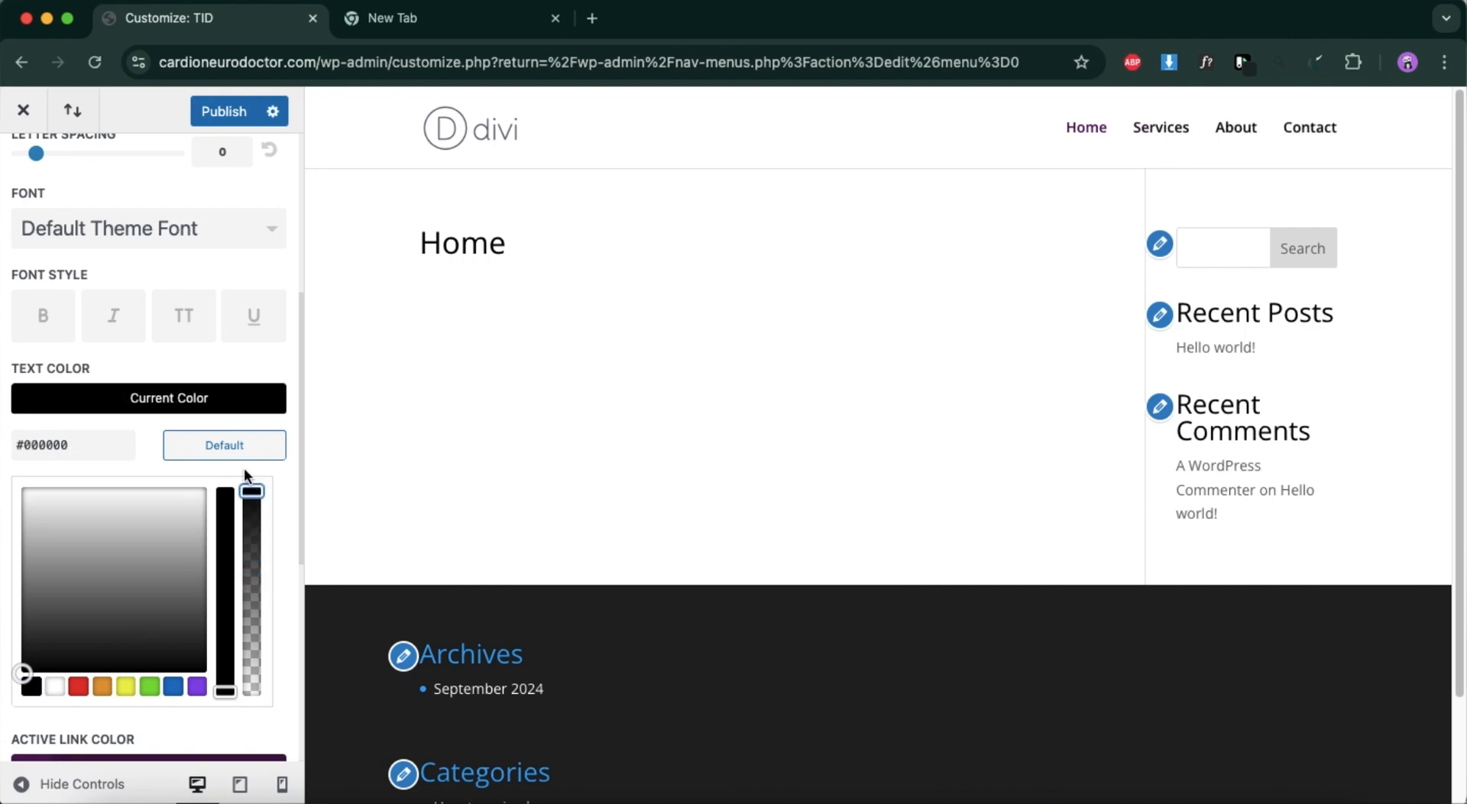
pyautogui.scroll(8, 234, 566)
pyautogui.scroll(2, 233, 569)
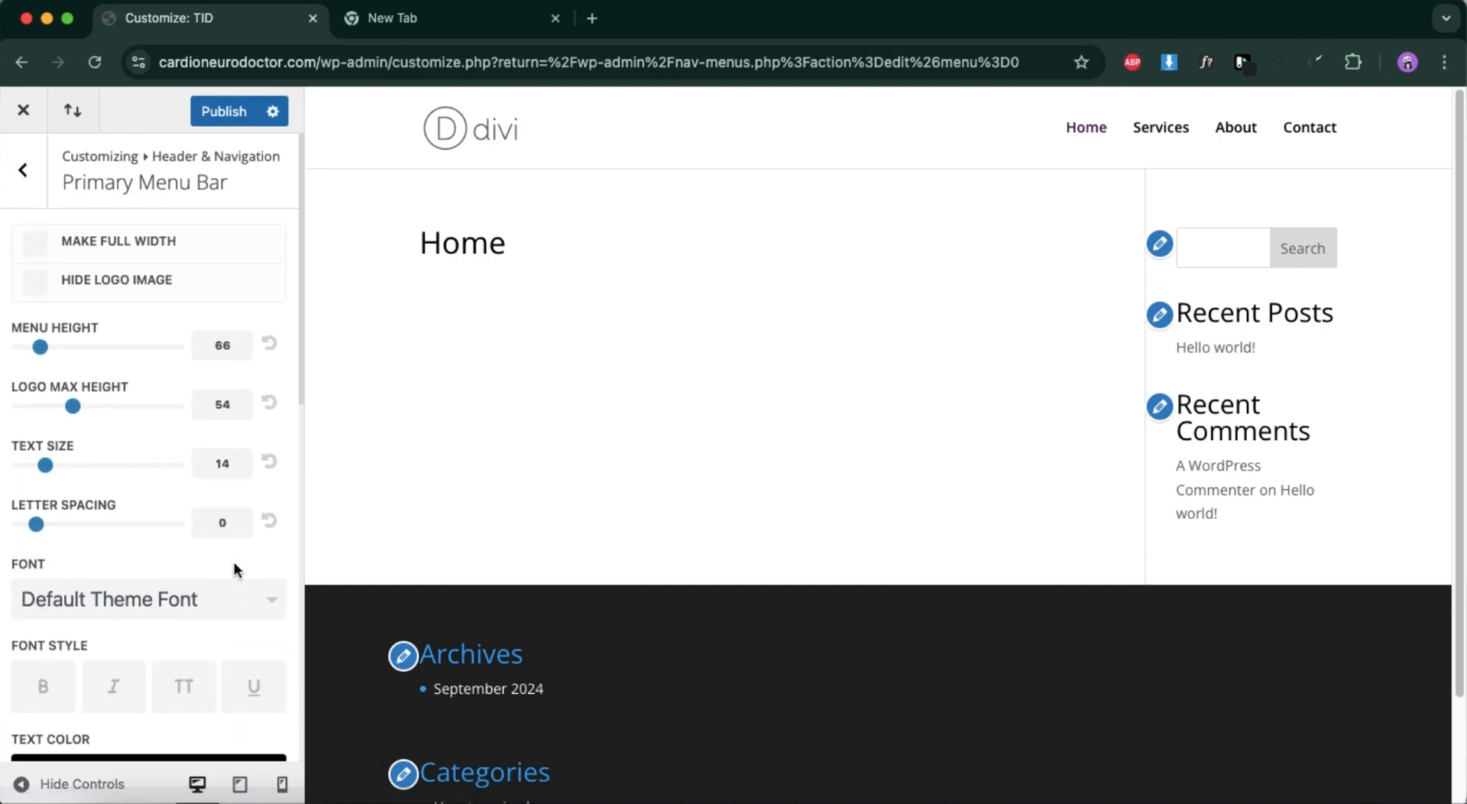
pyautogui.click(227, 114)
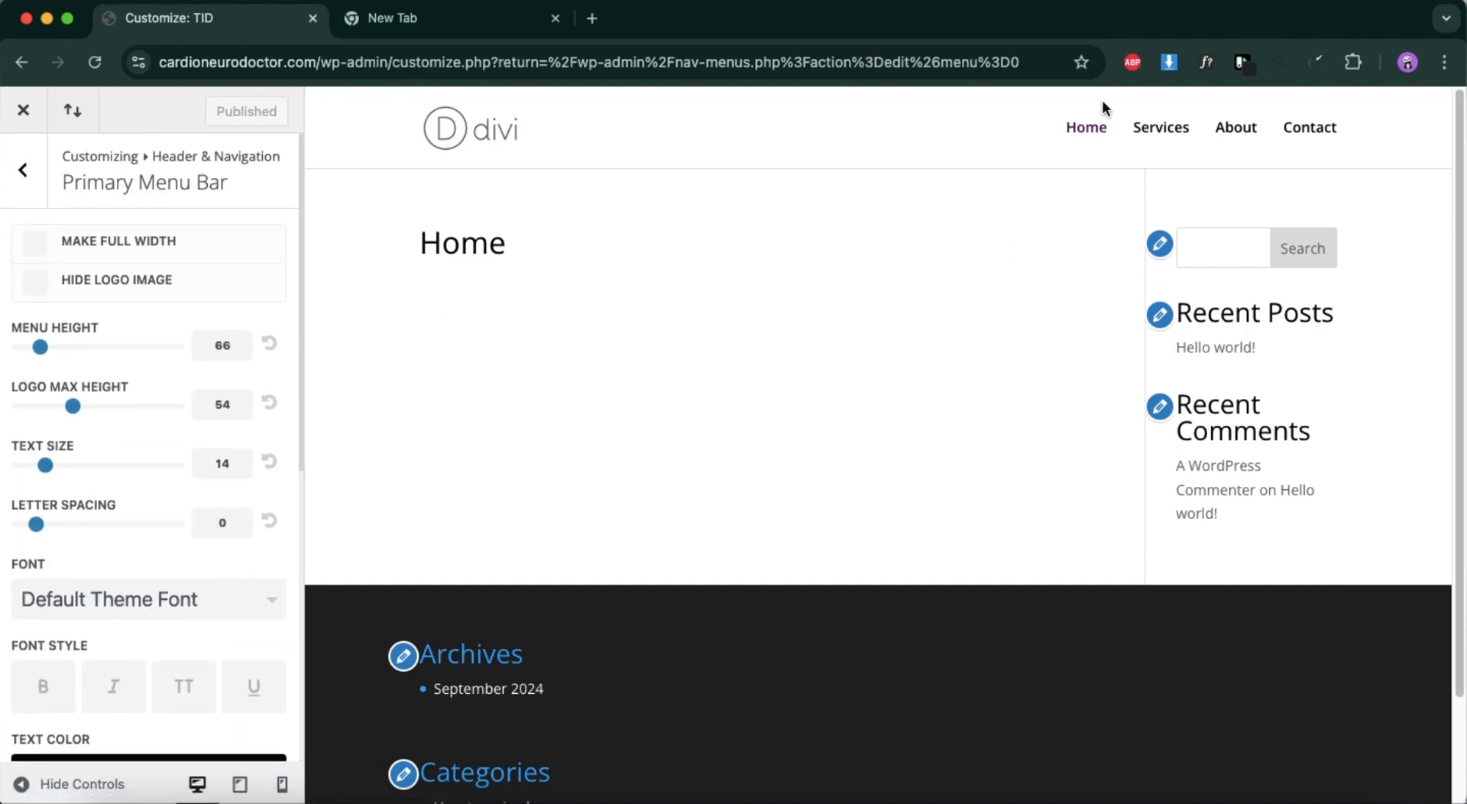
# Close the customizer and open the Divi Theme Options page in the WordPress admin.
pyautogui.click(25, 169)
pyautogui.click(28, 167)
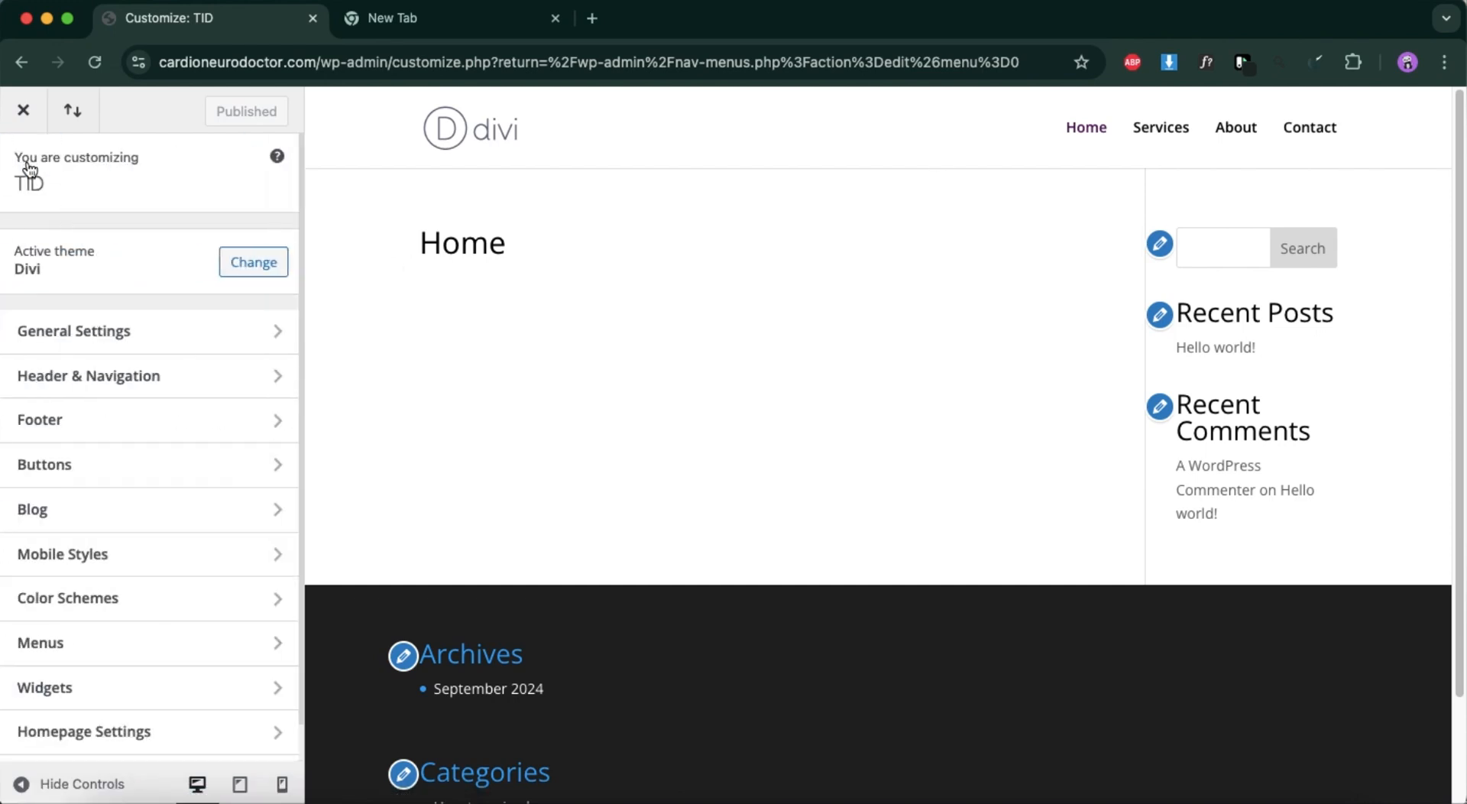
pyautogui.scroll(-1, 161, 699)
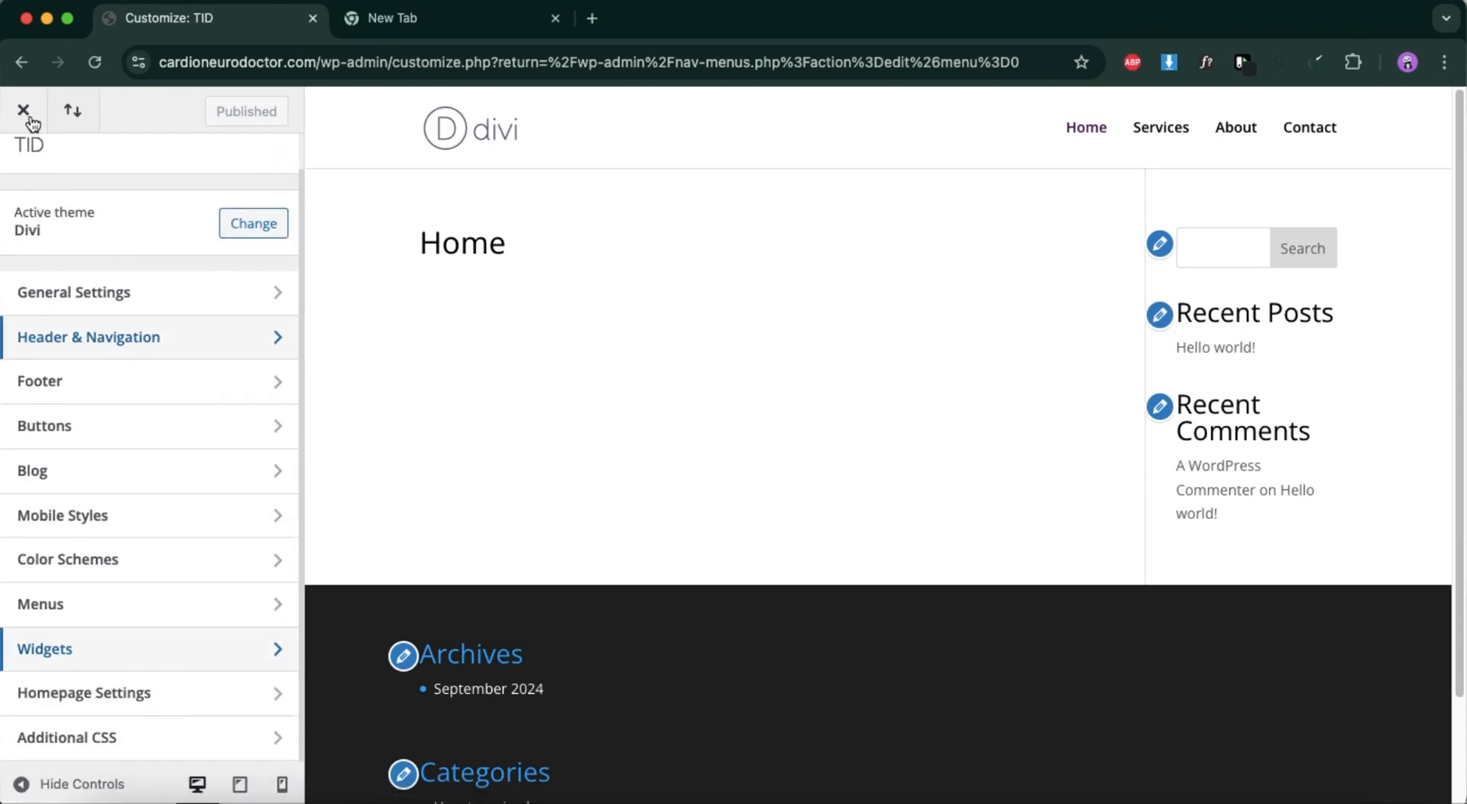
pyautogui.scroll(1, 43, 236)
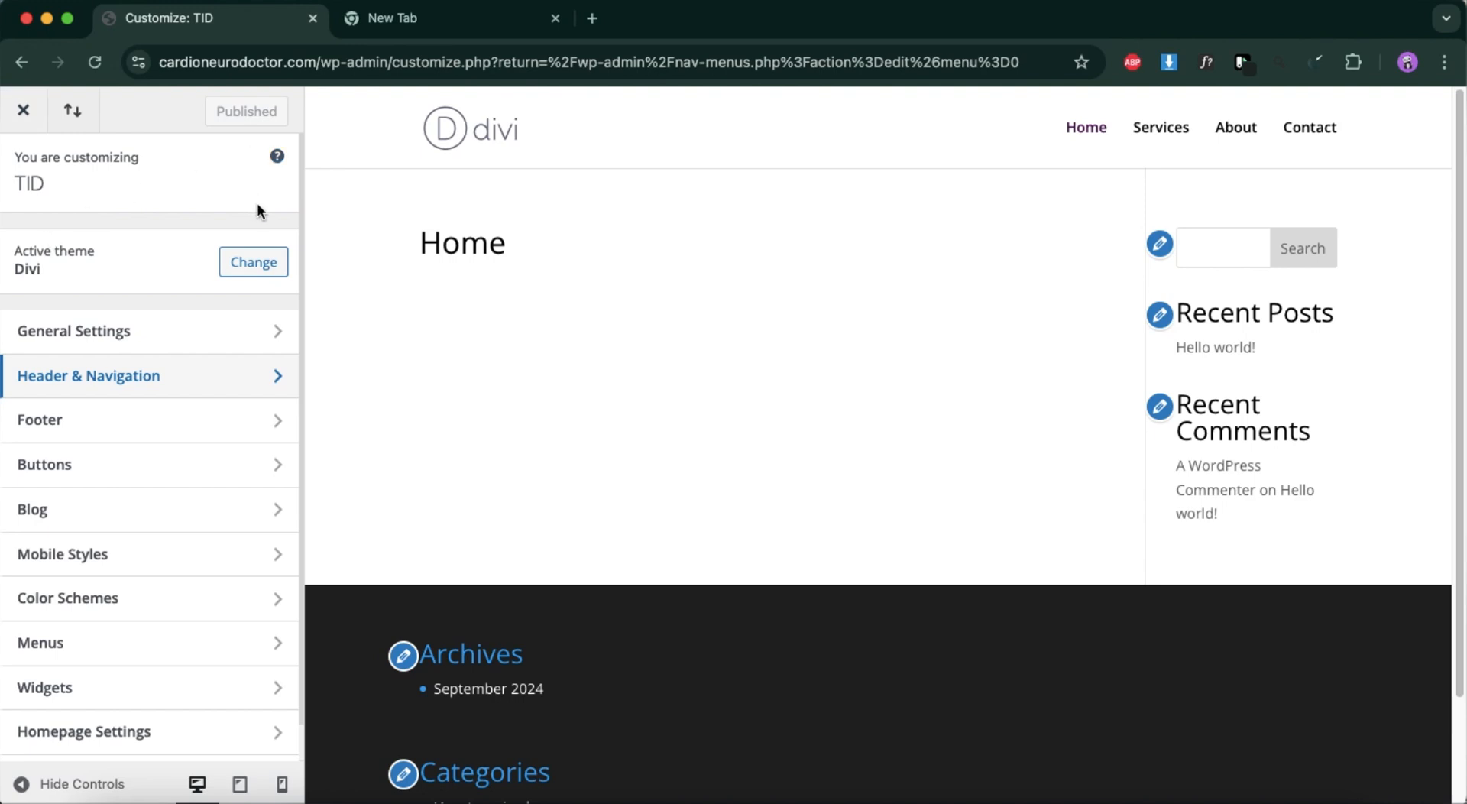
pyautogui.click(278, 157)
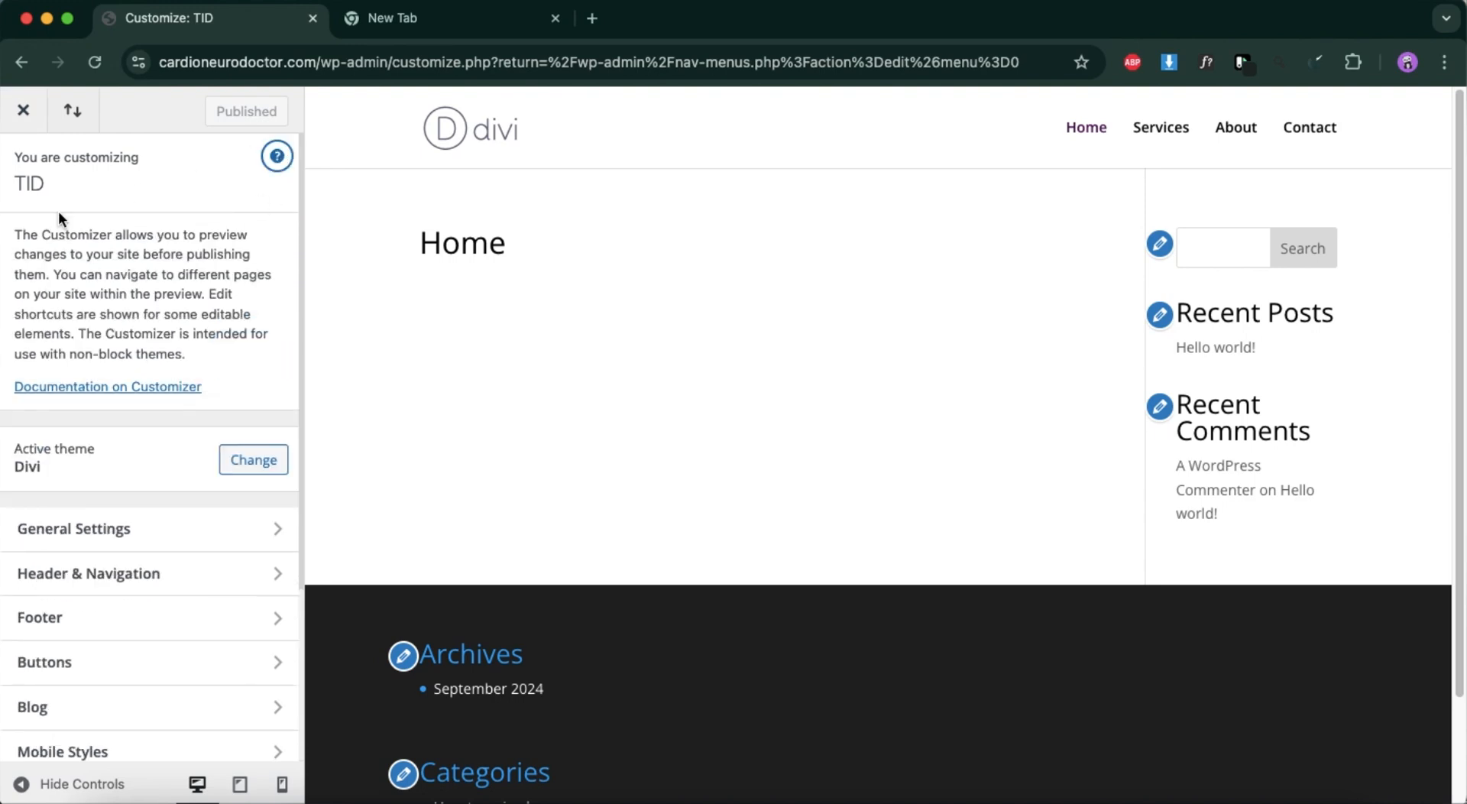
pyautogui.click(22, 111)
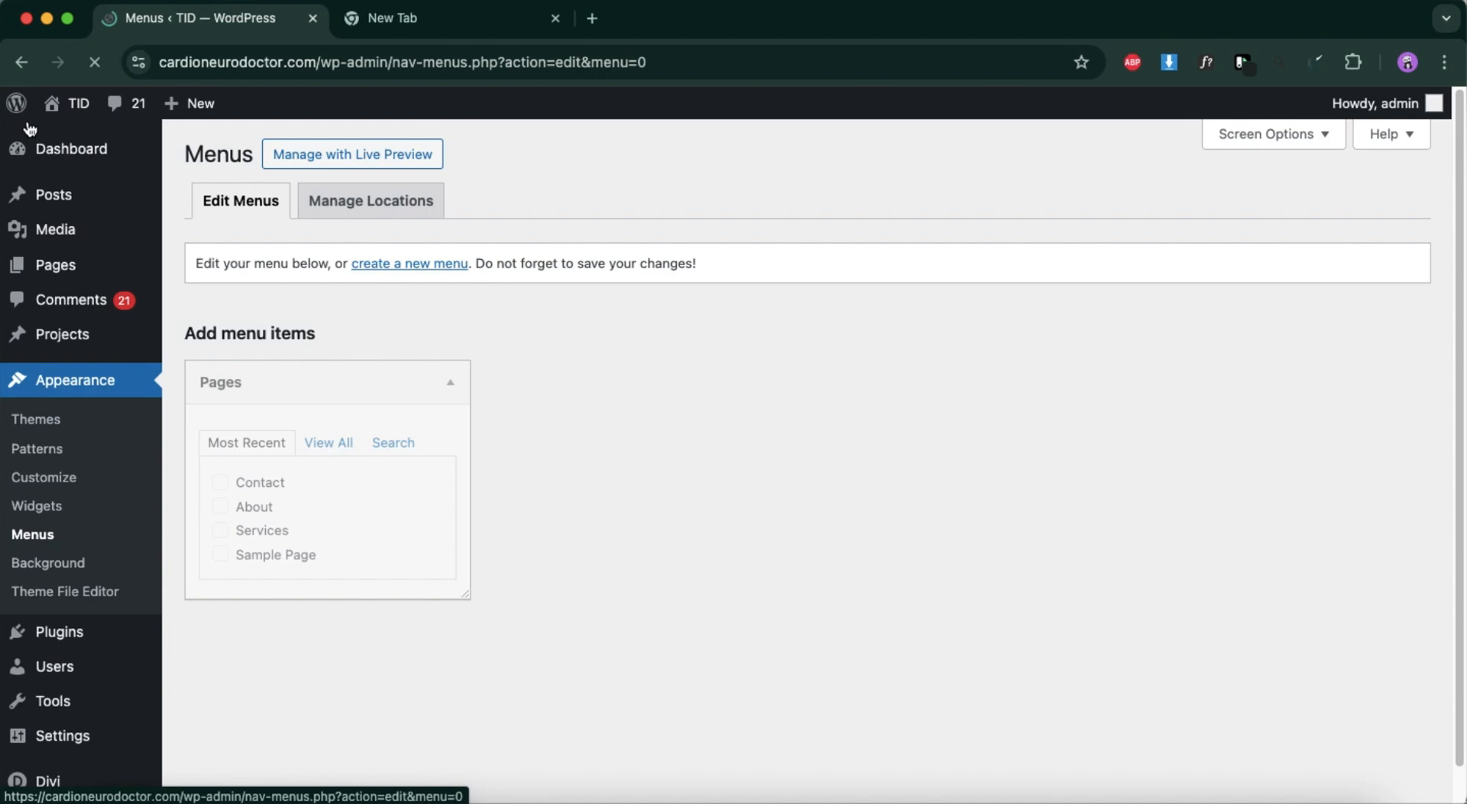
pyautogui.scroll(-1, 46, 726)
pyautogui.moveTo(53, 739)
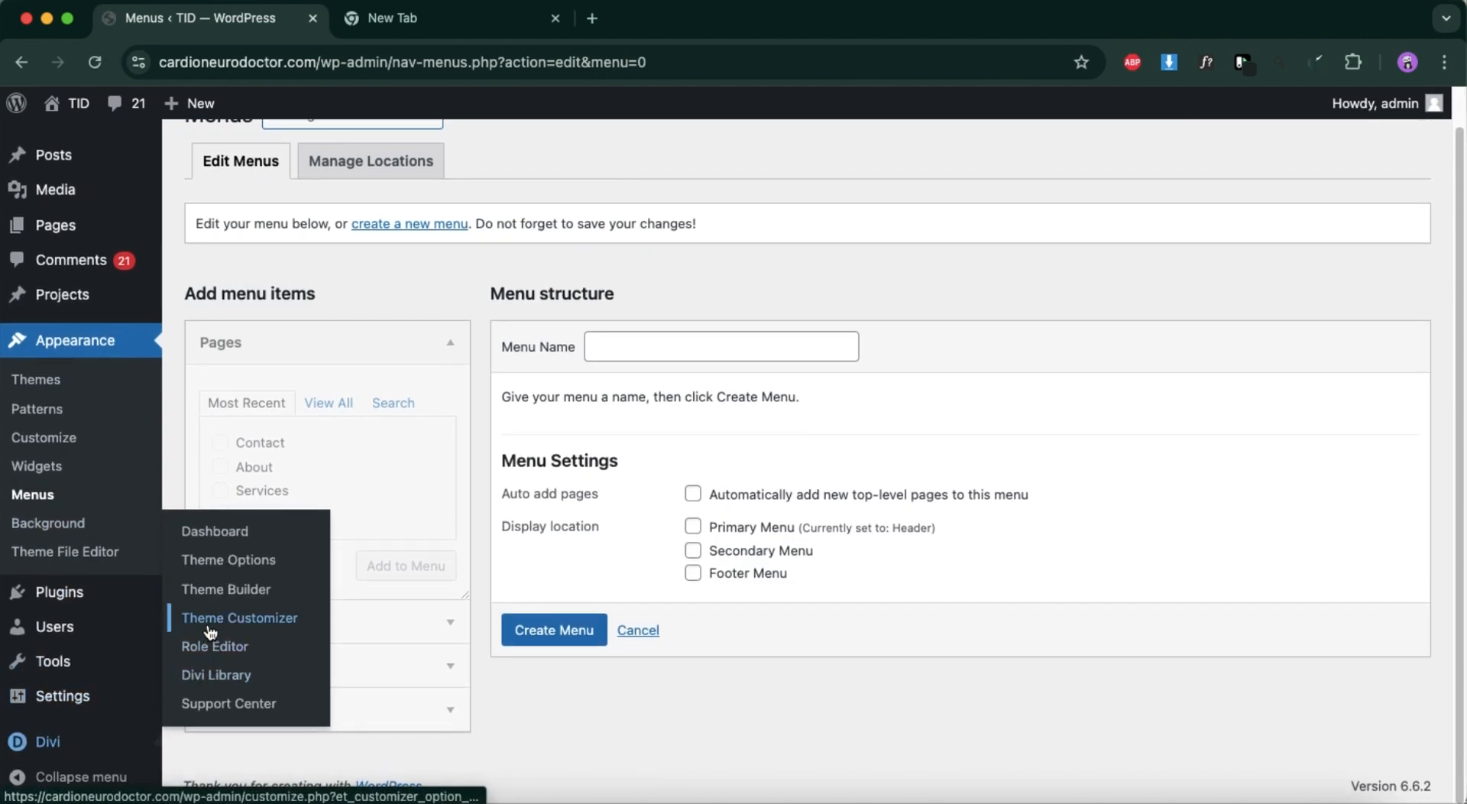
pyautogui.click(215, 562)
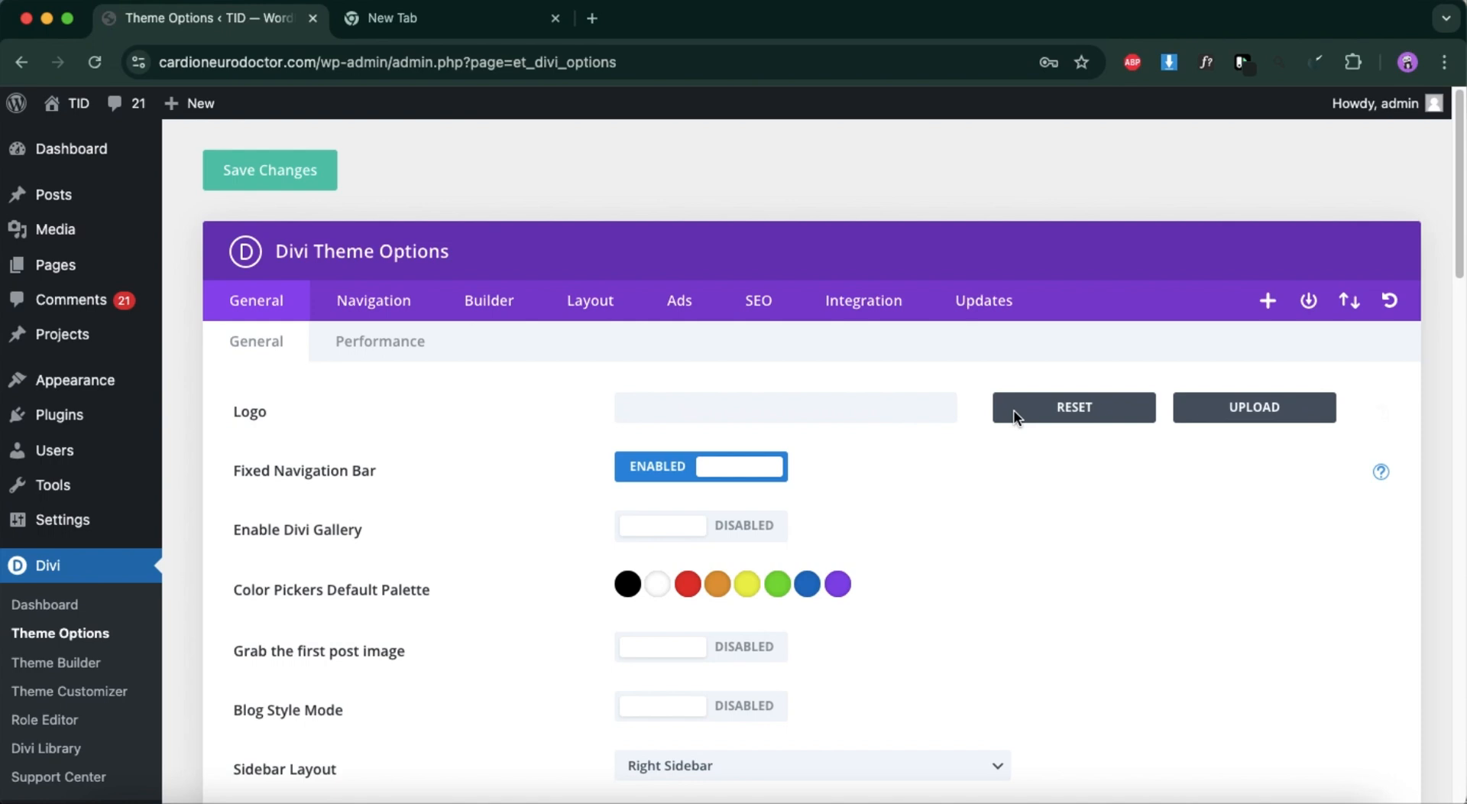
# Upload the Storebox technologies logo PNG marked (1) from the Downloads folder as the image for the theme's Logo setting.
pyautogui.click(1237, 411)
pyautogui.click(577, 519)
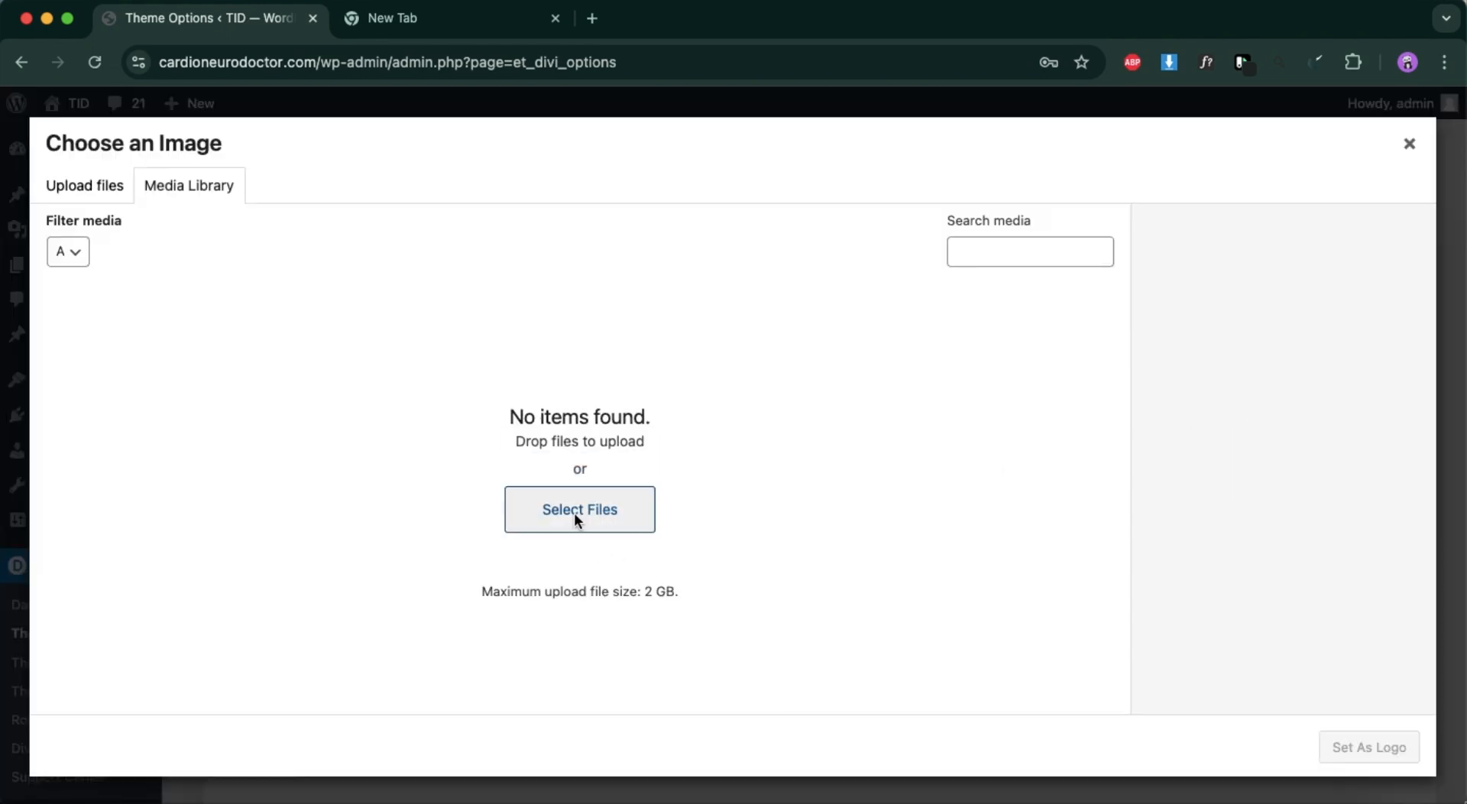
pyautogui.scroll(-10, 696, 535)
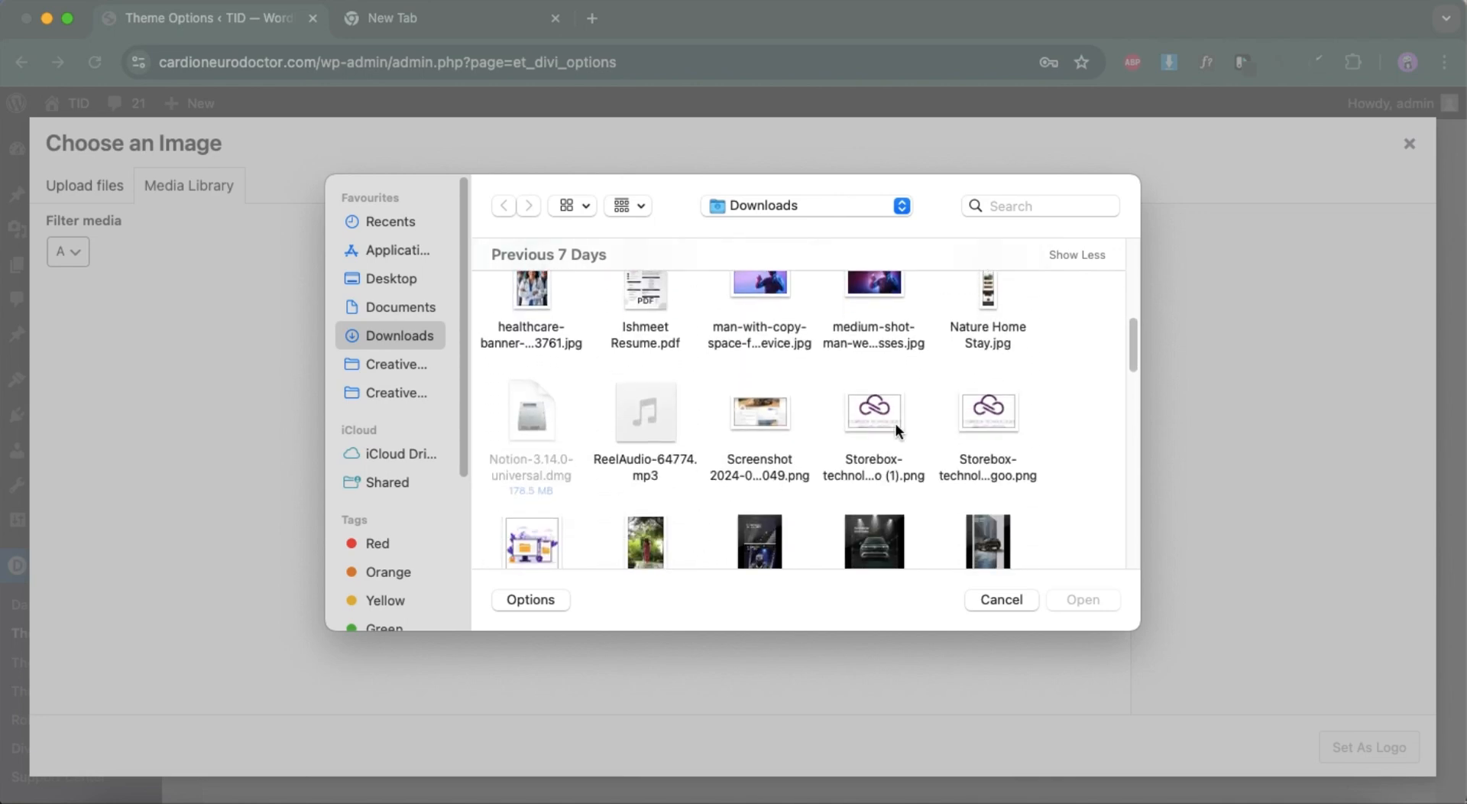
pyautogui.click(896, 425)
pyautogui.click(1093, 598)
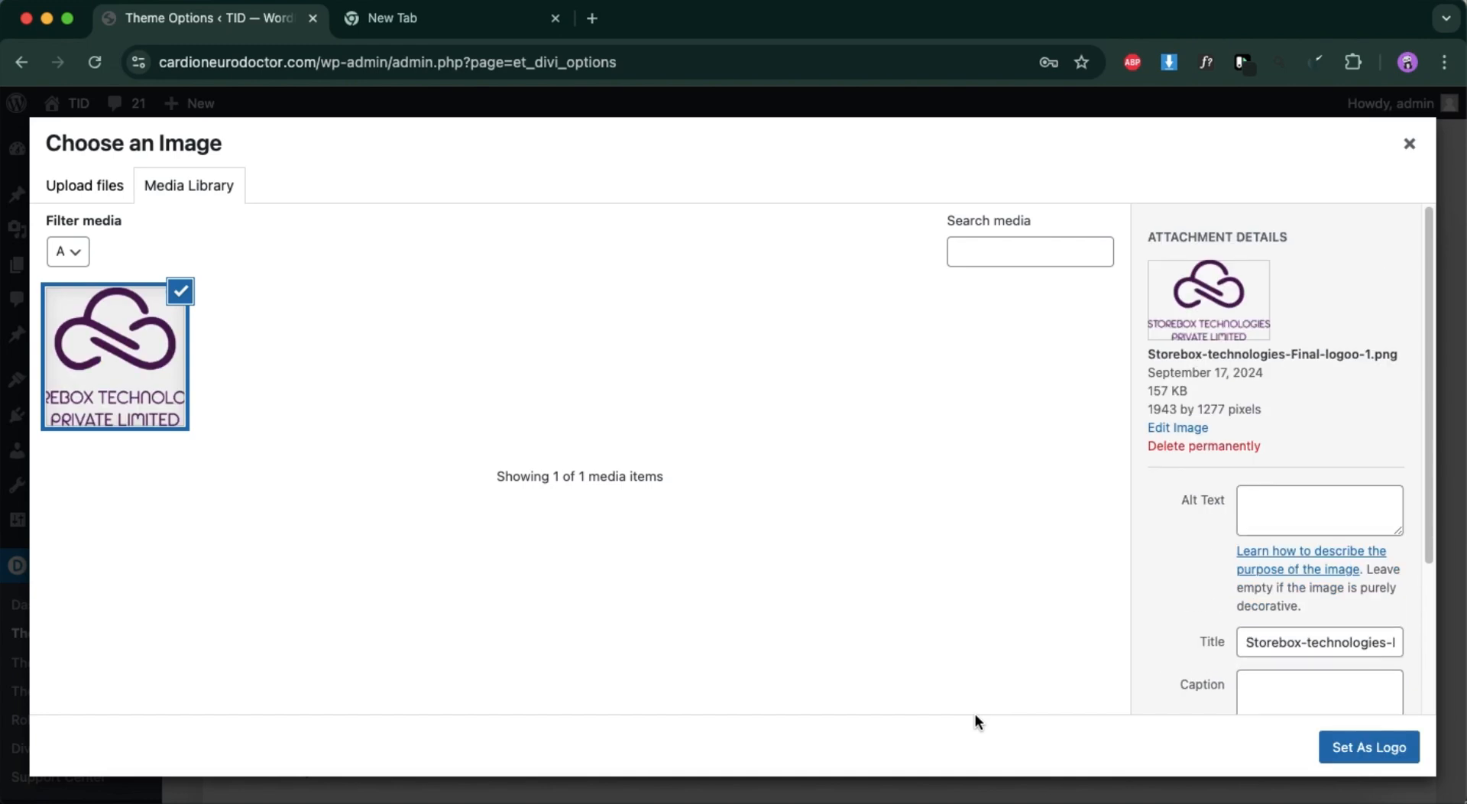
# Set the uploaded Storebox image as the site logo, close the media library and save the theme options.
pyautogui.click(1359, 757)
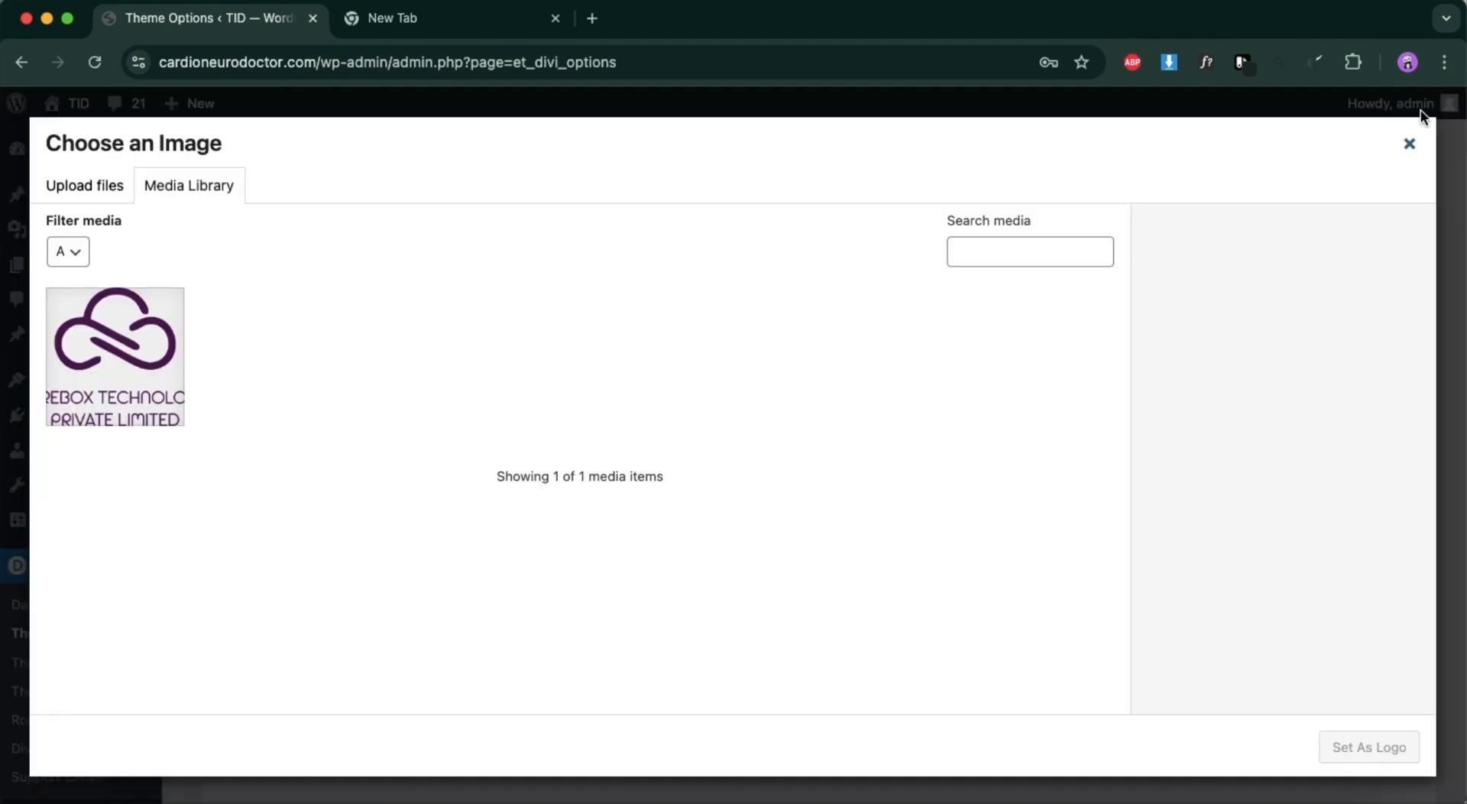
pyautogui.click(1410, 145)
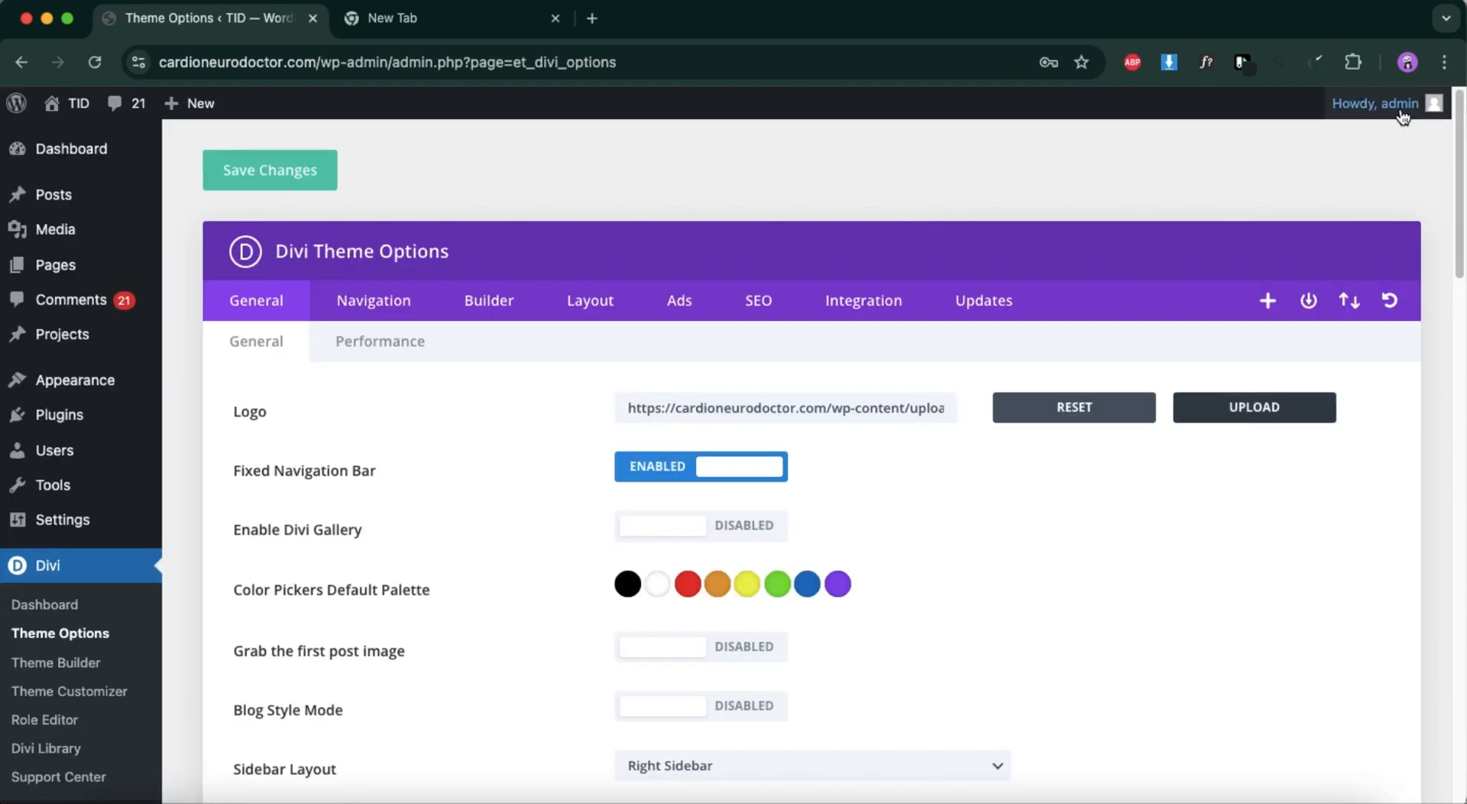
pyautogui.click(286, 179)
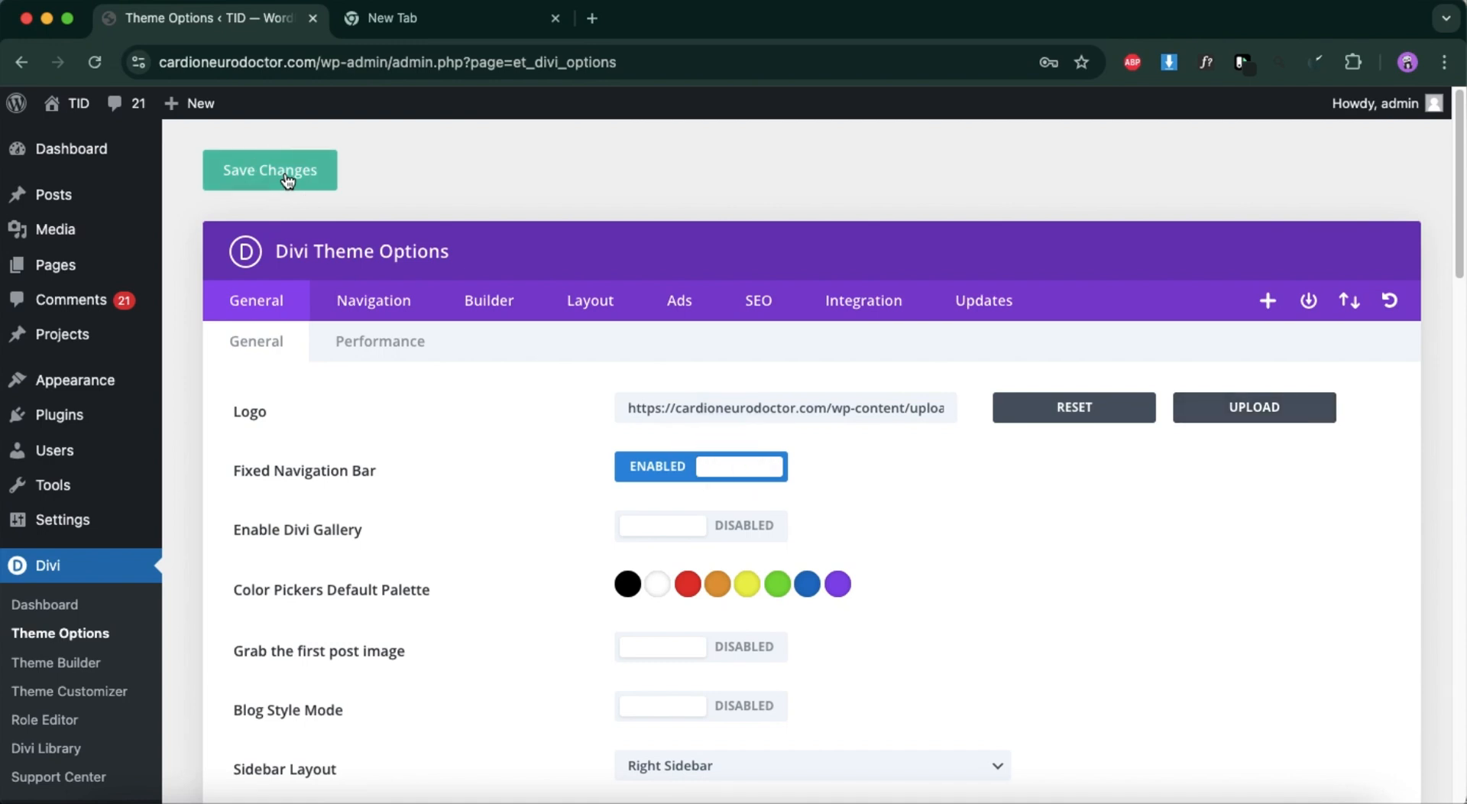
# Visit the site's front end to check the new logo, and open the Divi Theme Customizer from the WordPress admin.
pyautogui.moveTo(84, 115)
pyautogui.click(74, 140)
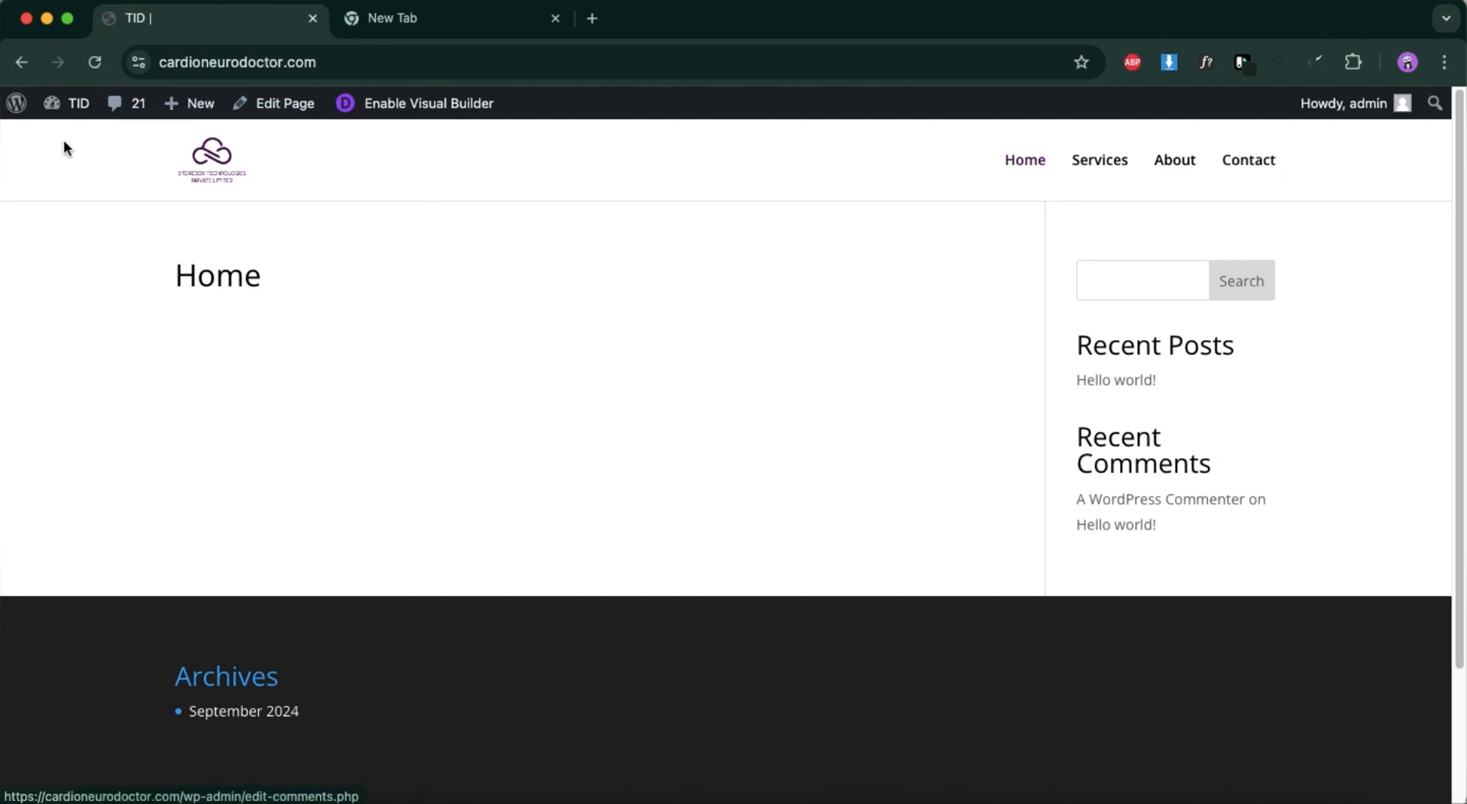
pyautogui.click(23, 113)
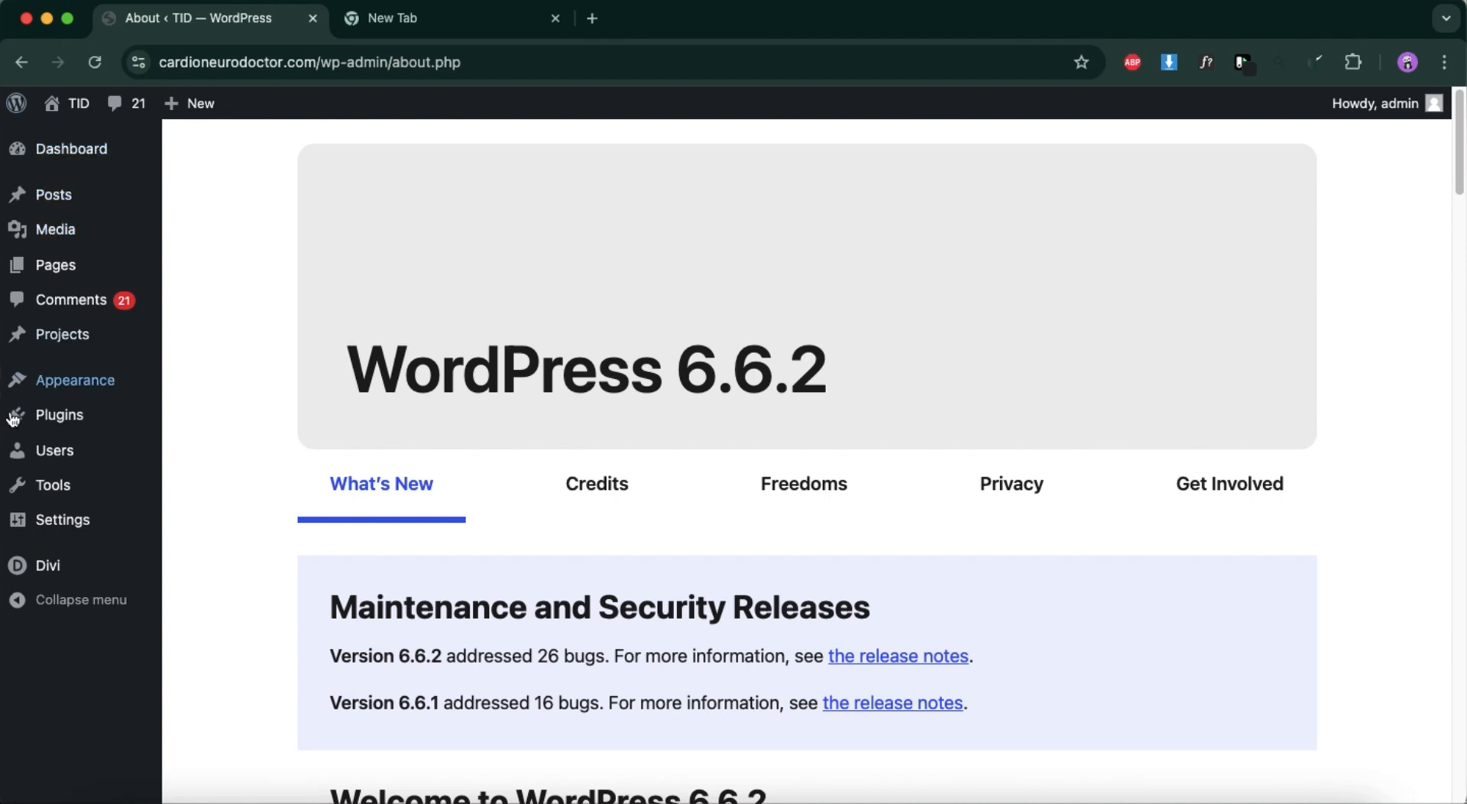
pyautogui.moveTo(66, 562)
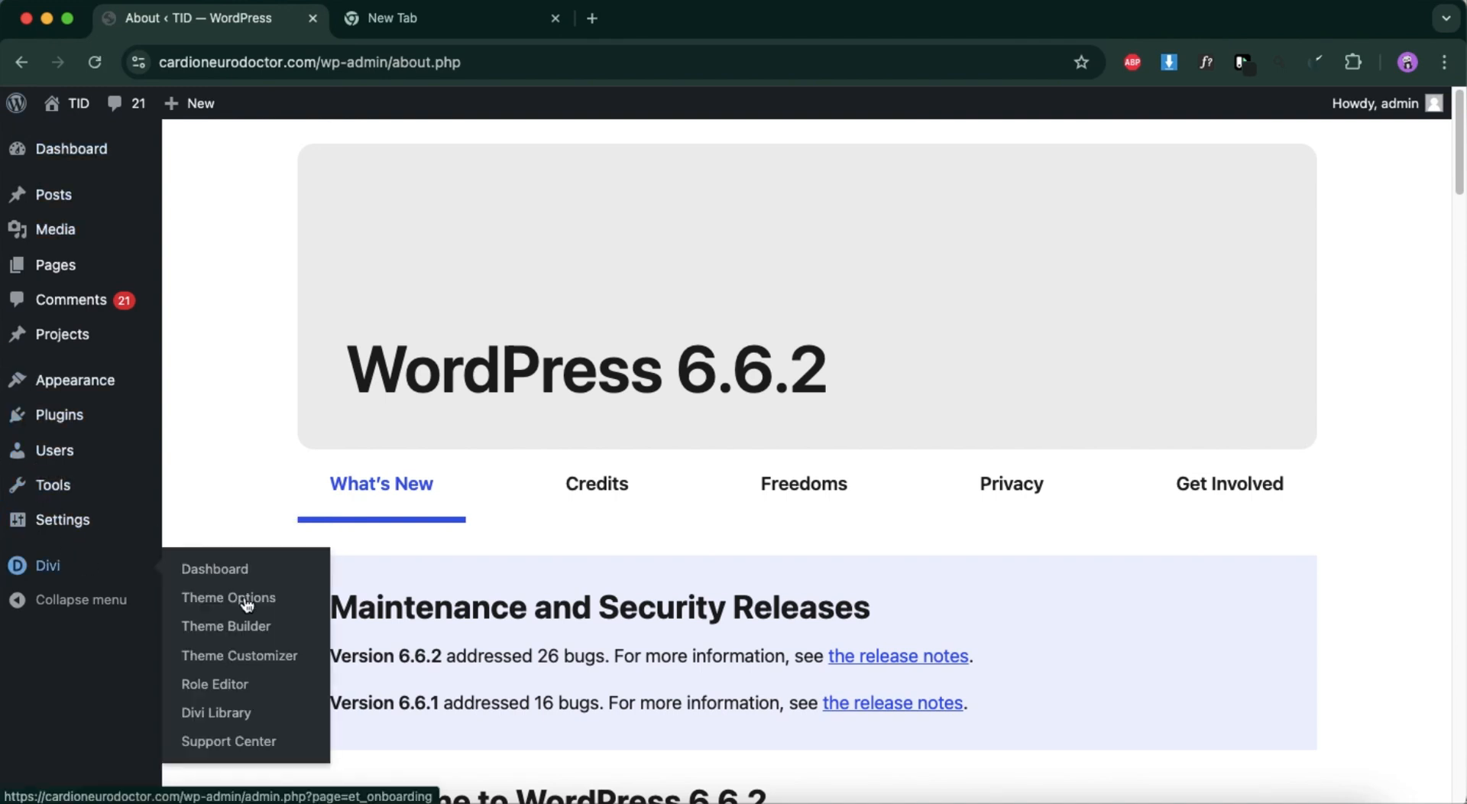
pyautogui.click(238, 656)
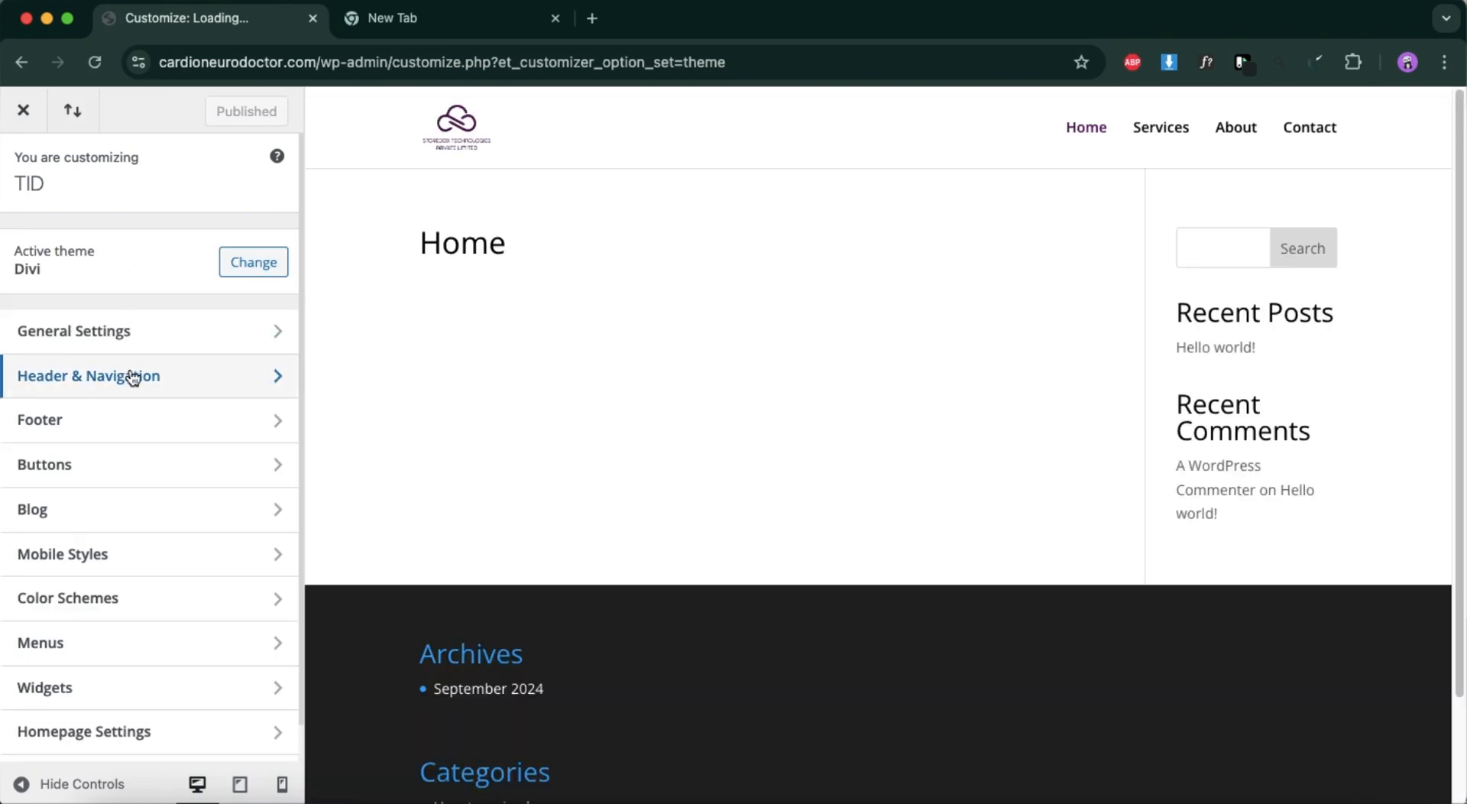
# Set the secondary menu background color in Fixed Navigation Settings to the copied dark purple and publish the change.
pyautogui.click(134, 377)
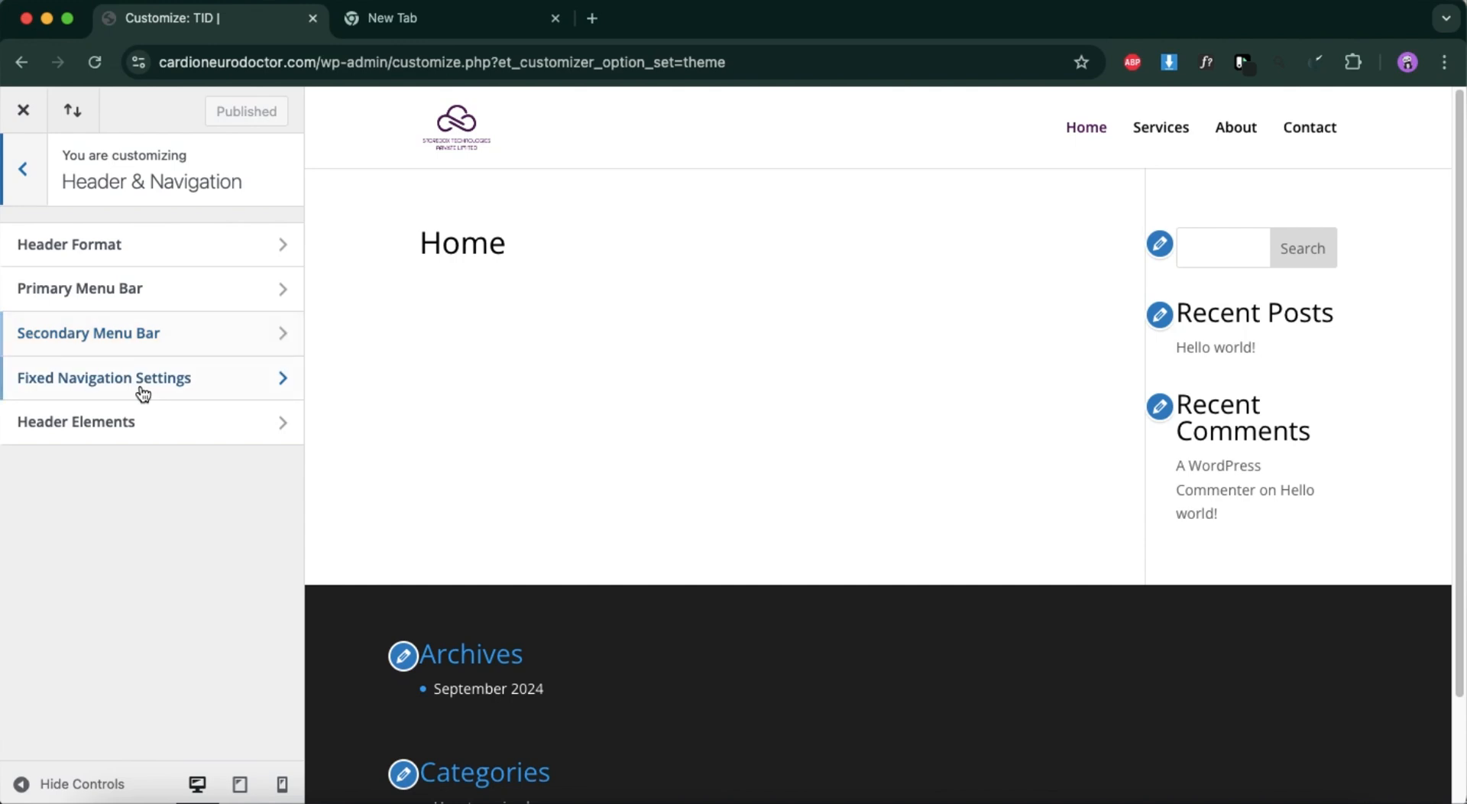
pyautogui.click(141, 421)
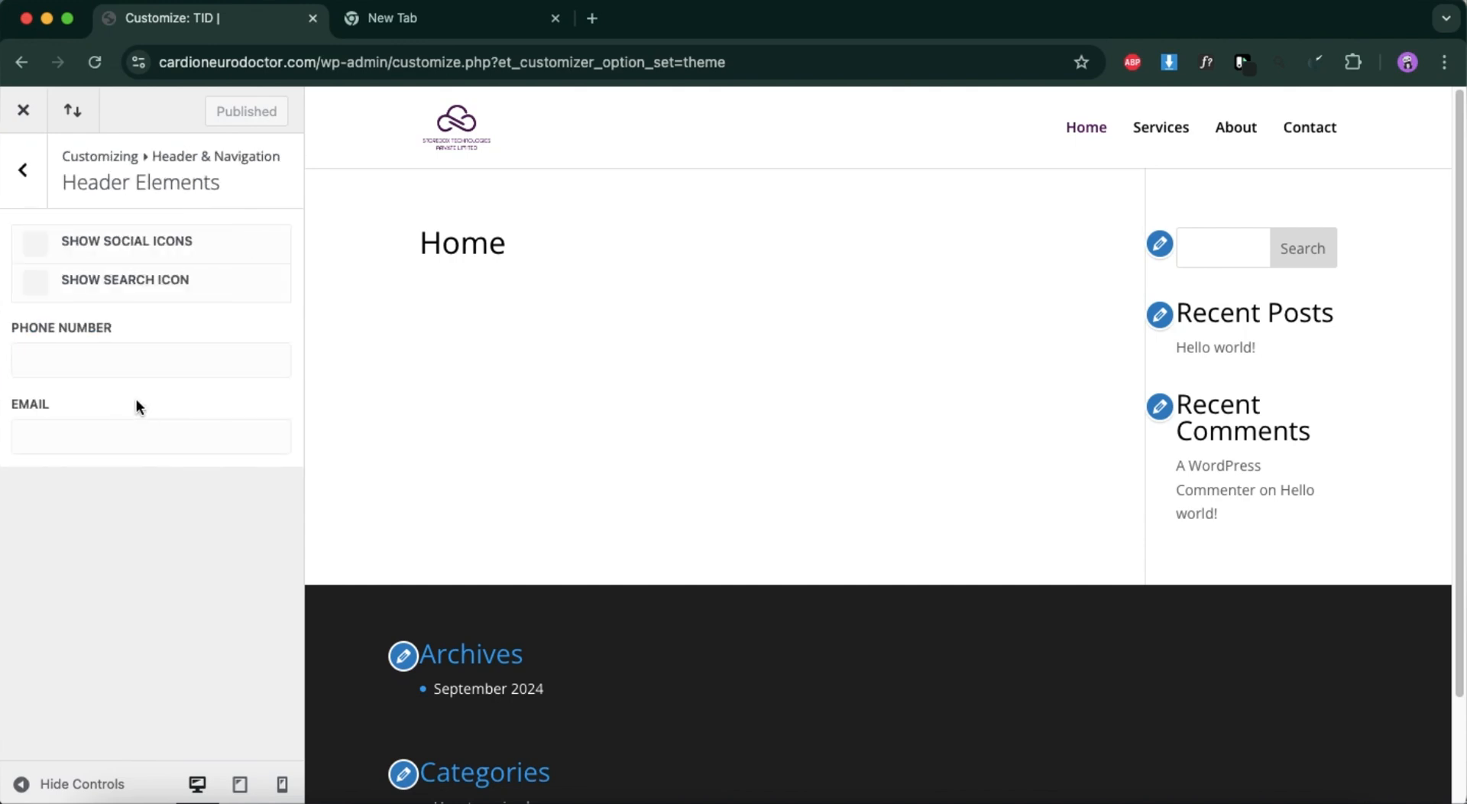
pyautogui.click(23, 171)
pyautogui.click(79, 380)
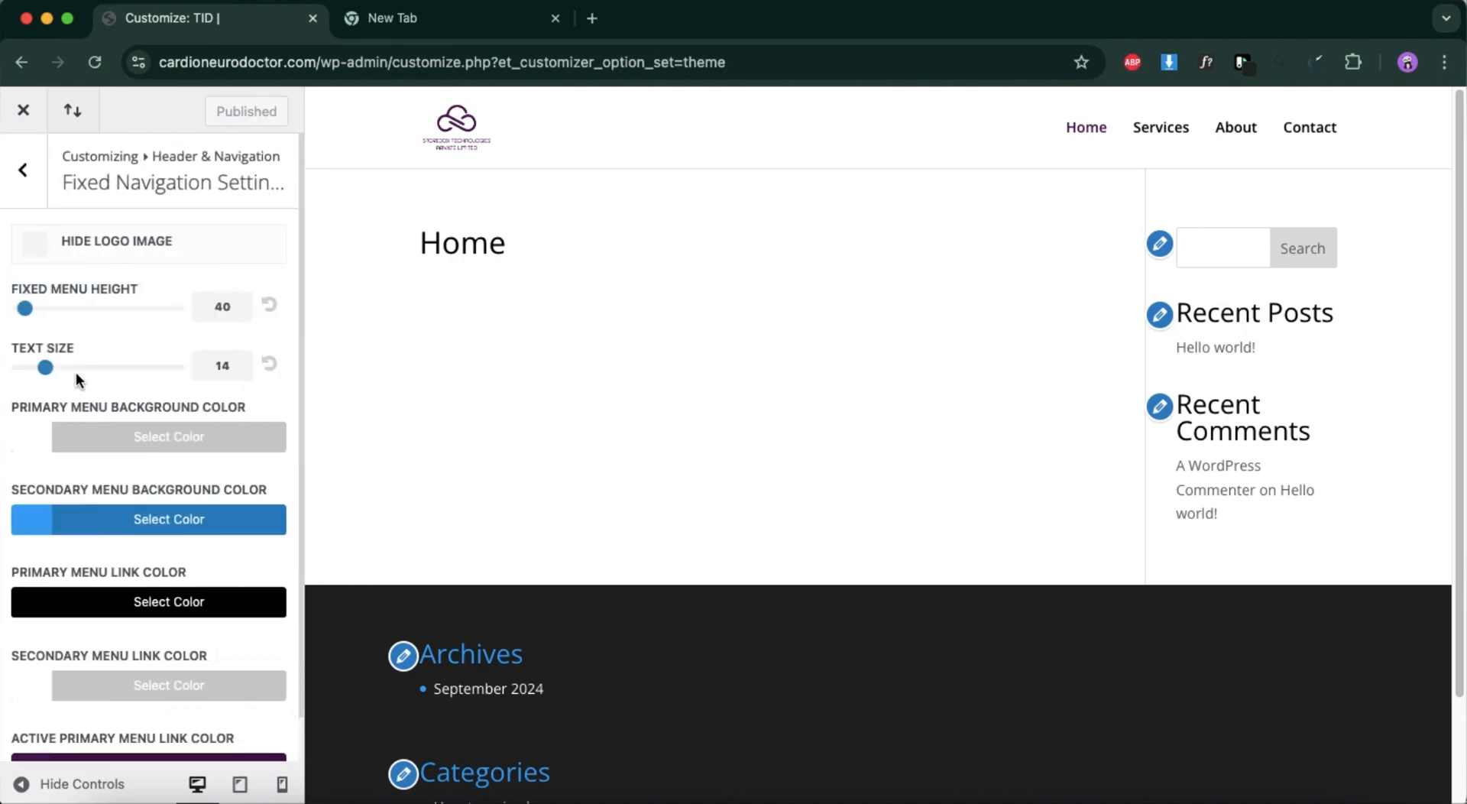
pyautogui.scroll(-1, 90, 466)
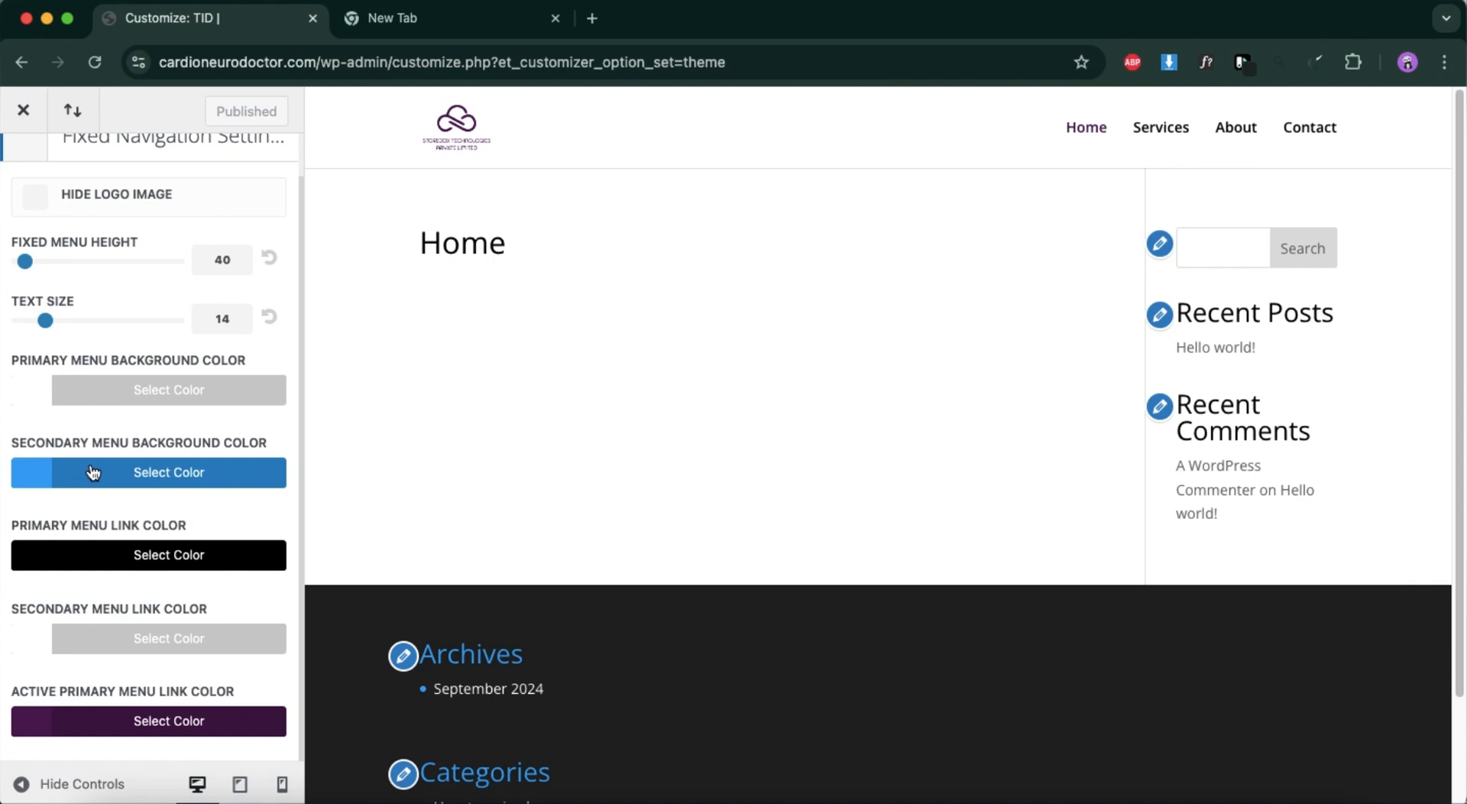
pyautogui.click(91, 472)
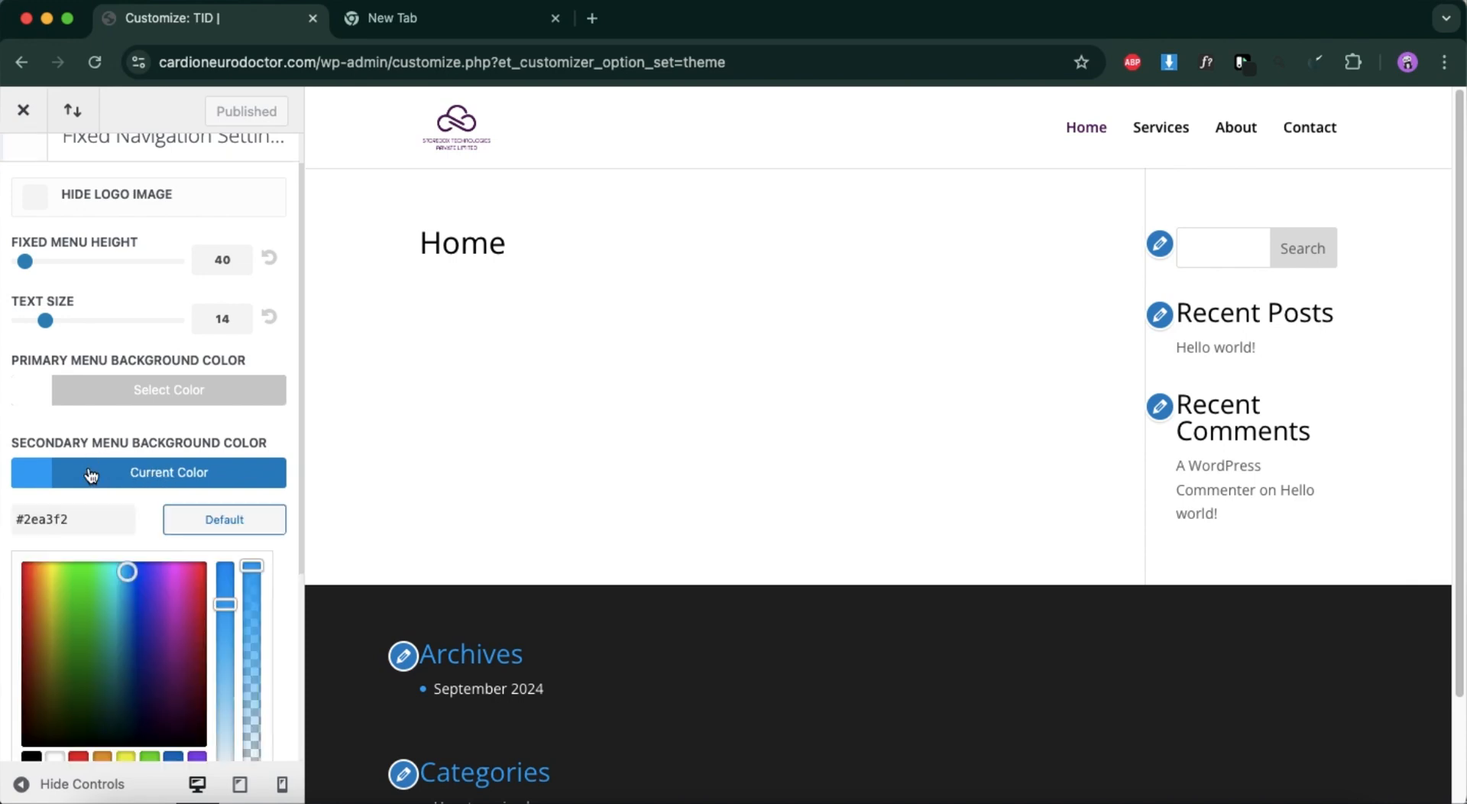
pyautogui.tripleClick(66, 518)
pyautogui.press('BackSpace')
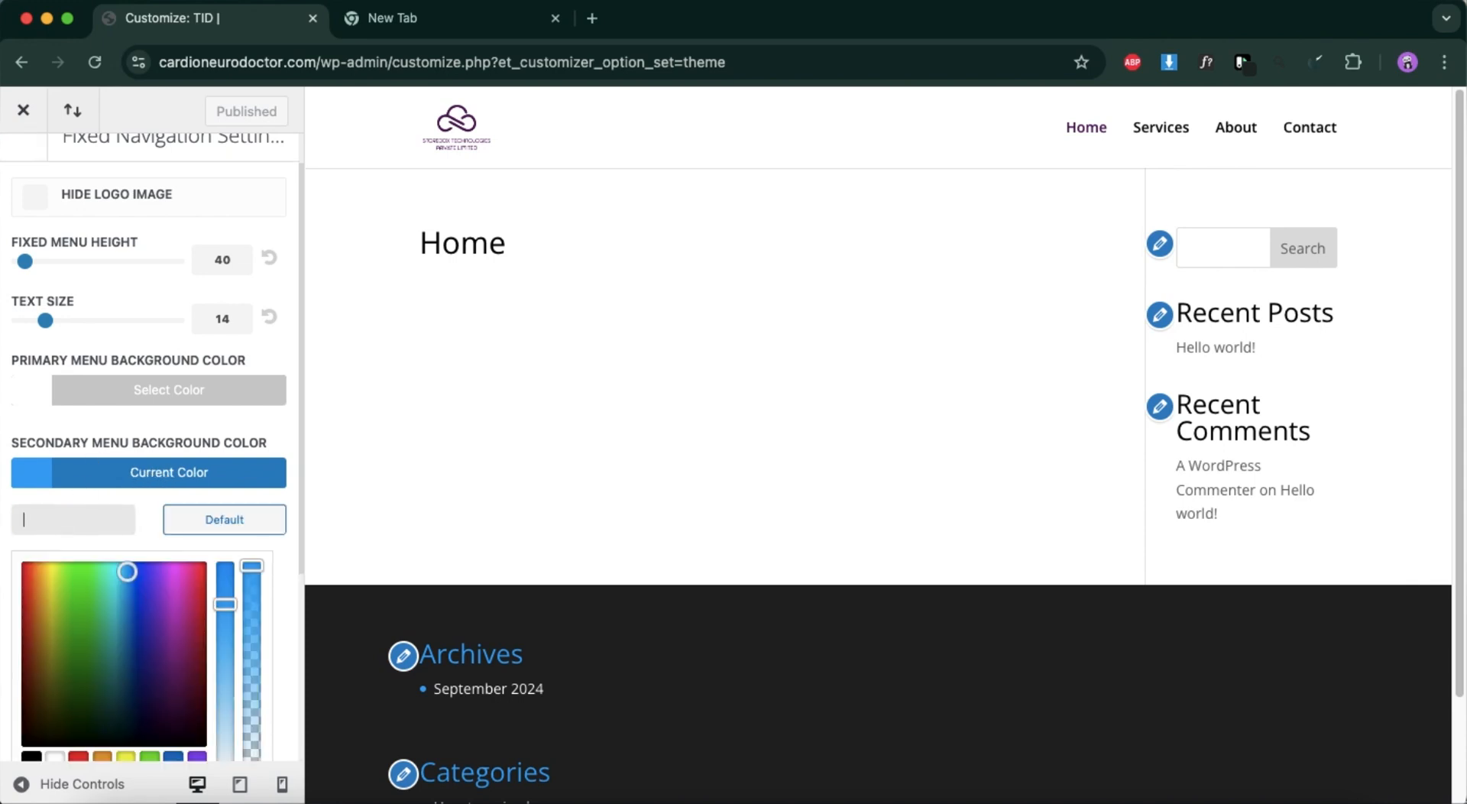
pyautogui.write('#4e0854')
pyautogui.click(227, 112)
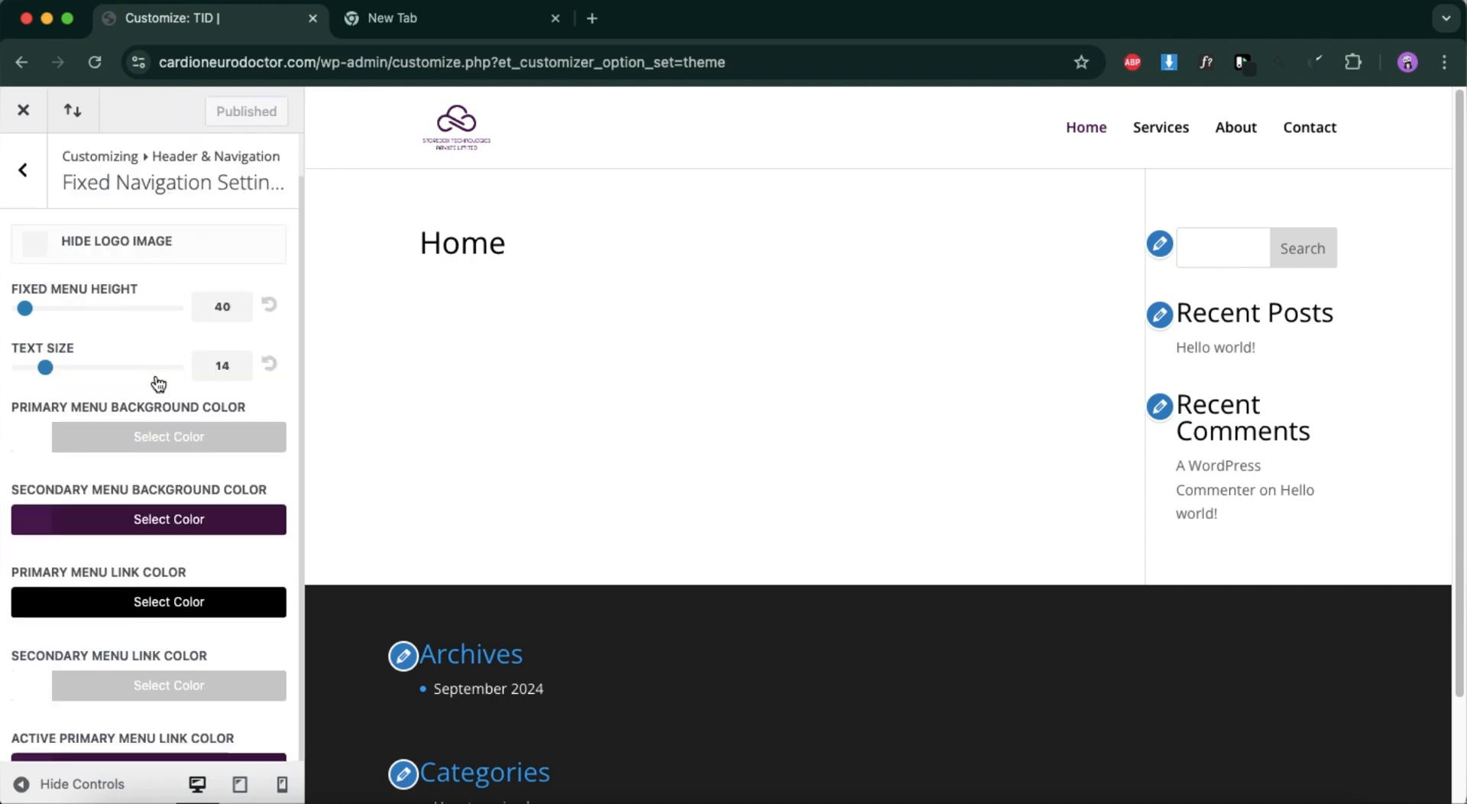
# Set the primary menu bar's logo max height to 74 and publish the change.
pyautogui.click(31, 184)
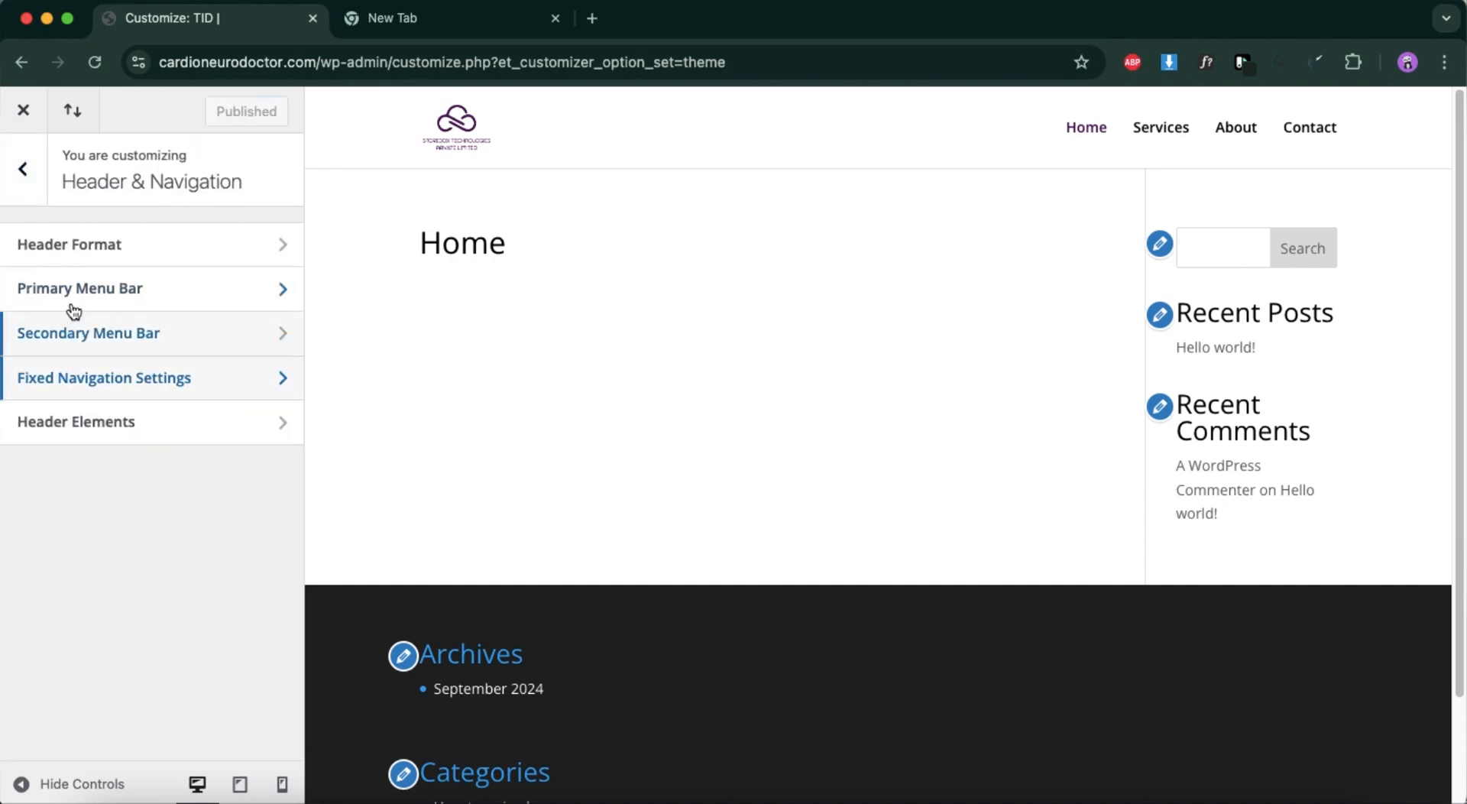
pyautogui.click(81, 243)
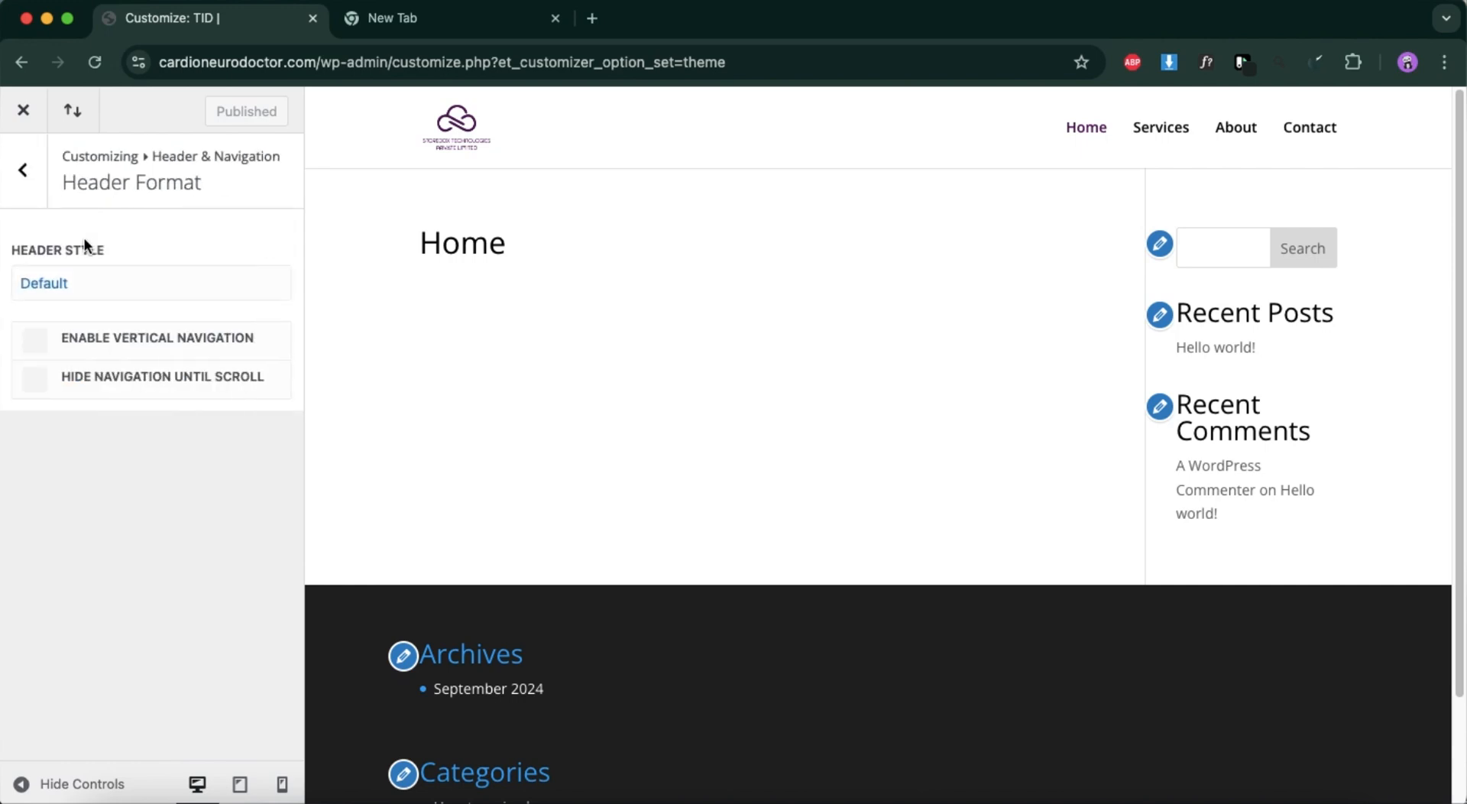
pyautogui.click(29, 201)
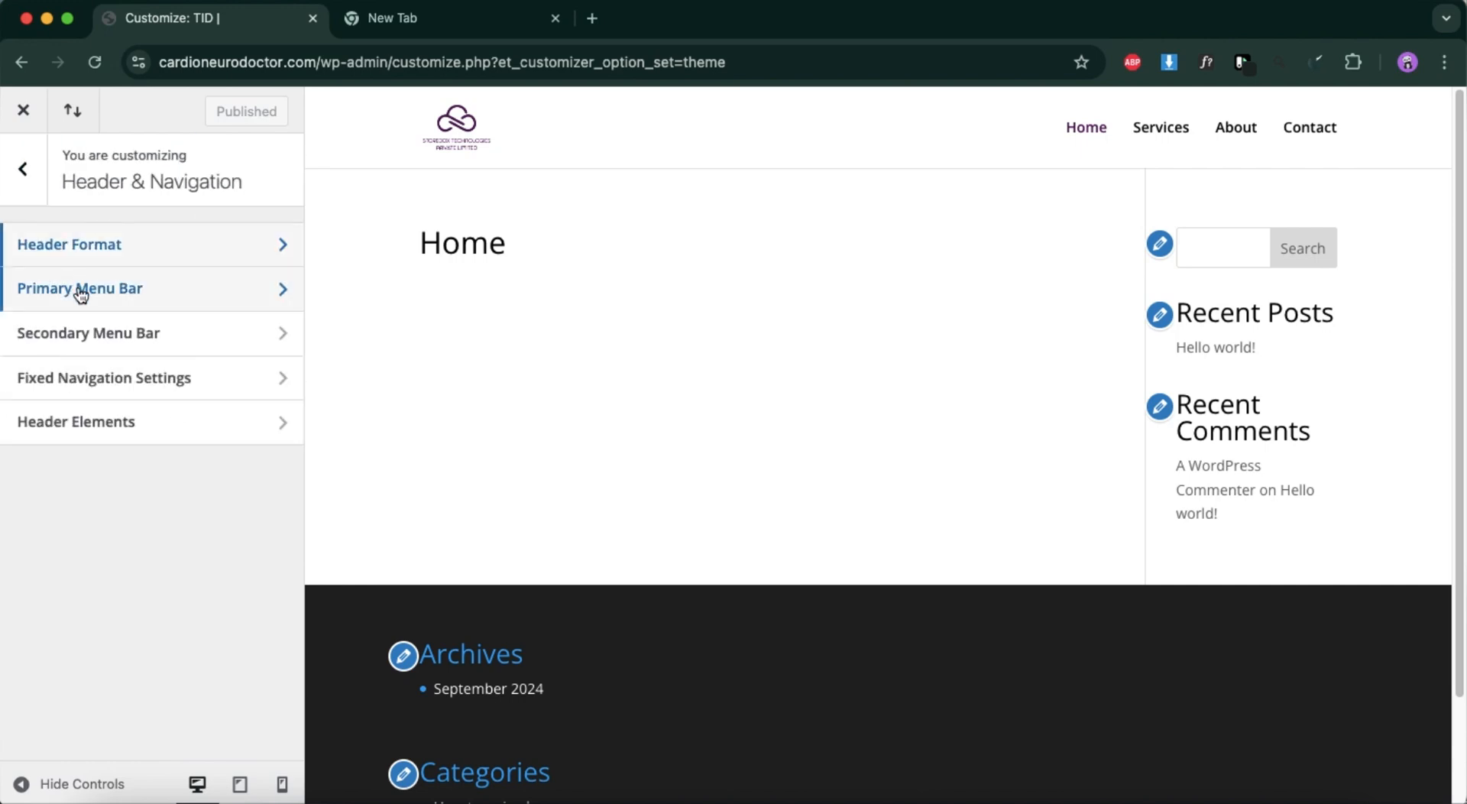
pyautogui.click(78, 287)
pyautogui.moveTo(74, 408); pyautogui.dragTo(115, 413)
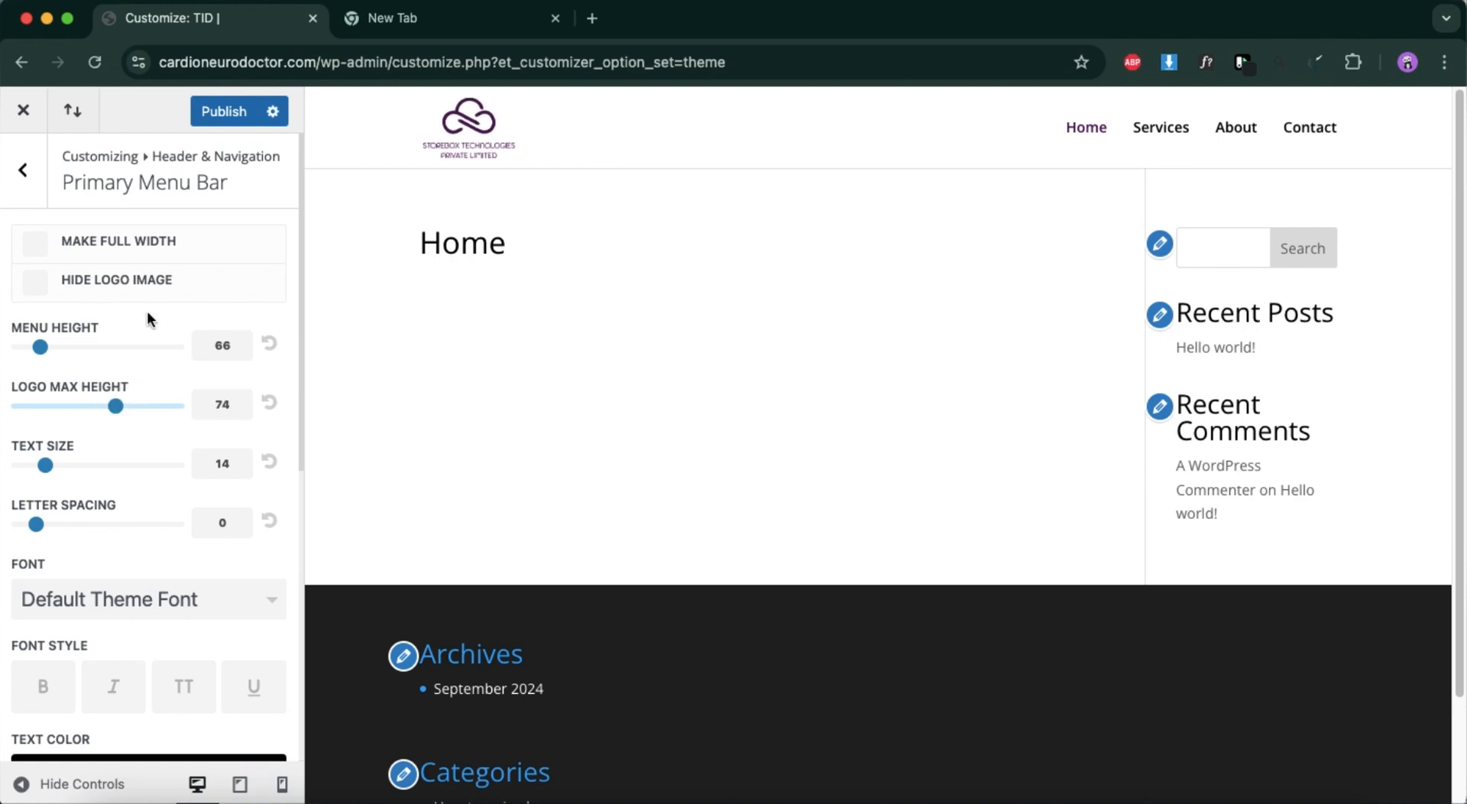
pyautogui.click(233, 115)
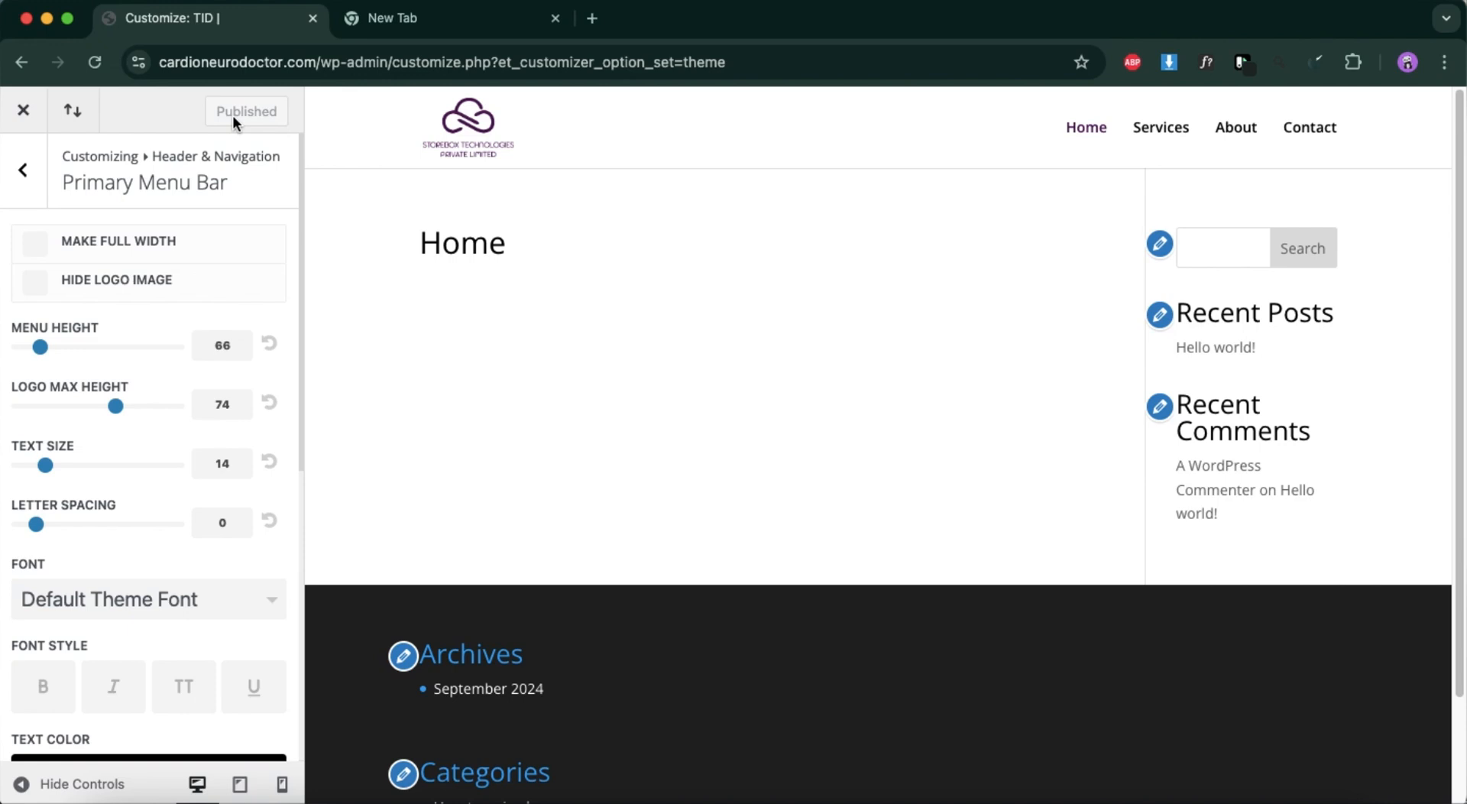
# Close the customizer and move the Sample Page to the trash from the list of all pages.
pyautogui.click(24, 112)
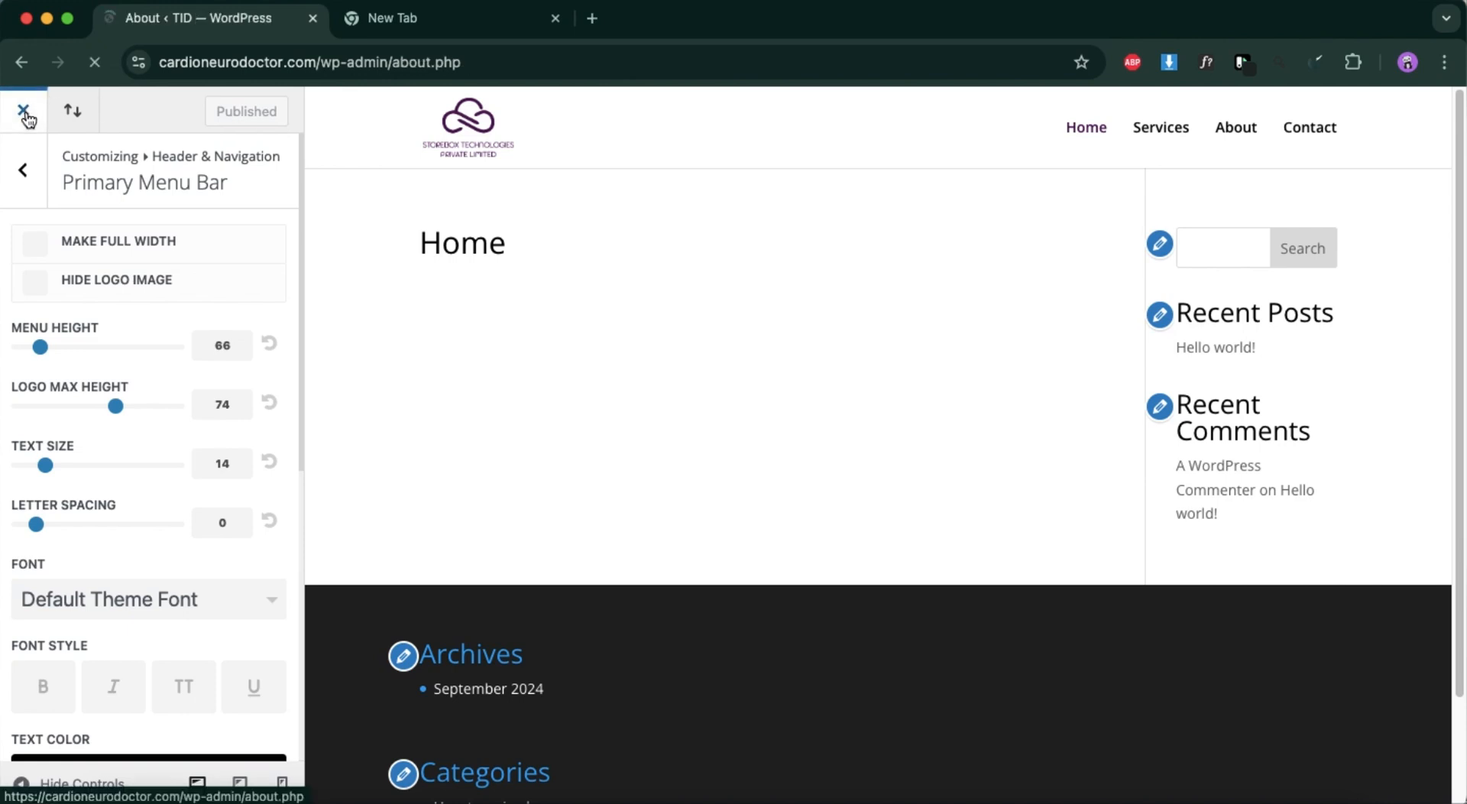
pyautogui.moveTo(59, 265)
pyautogui.click(193, 269)
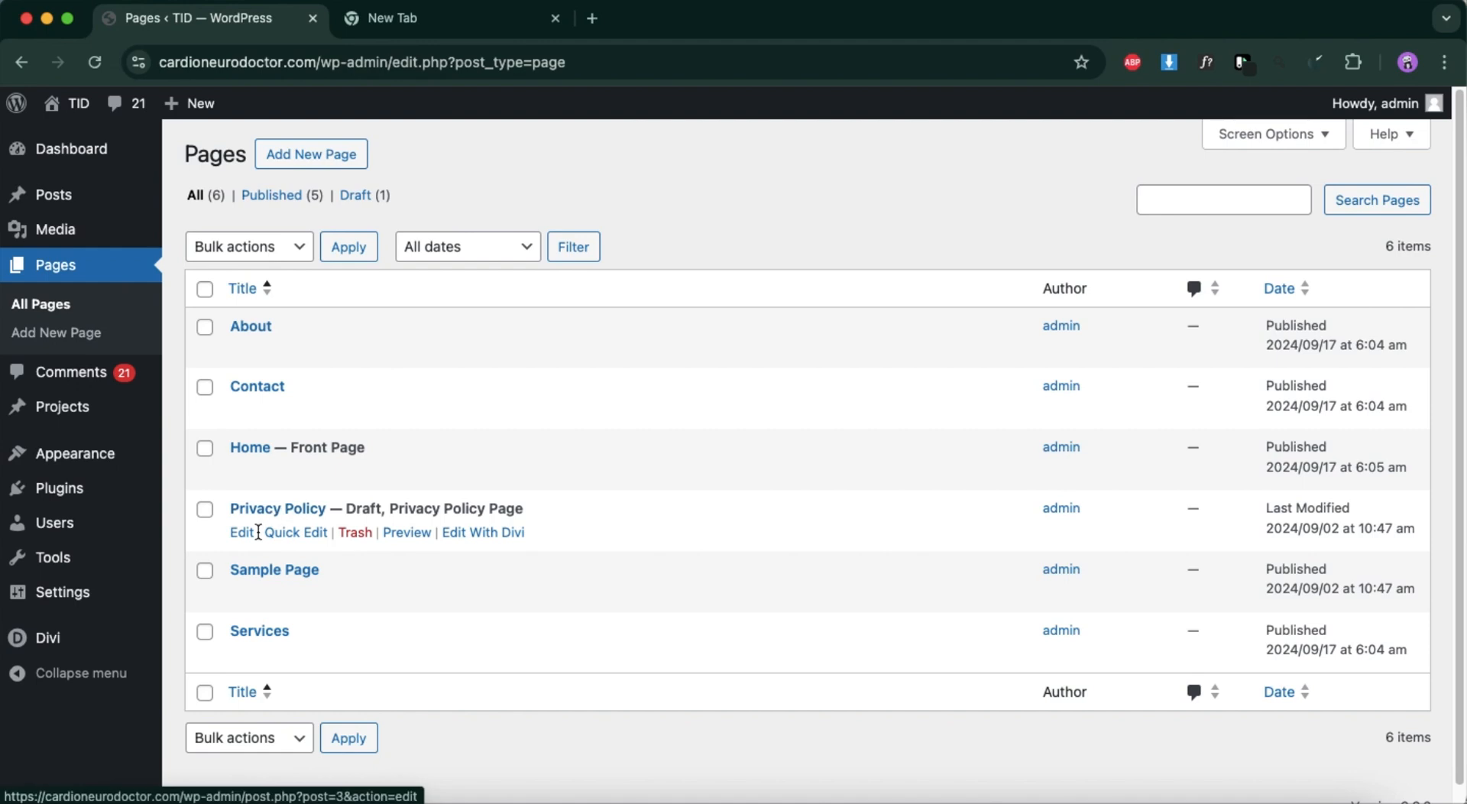
pyautogui.click(356, 594)
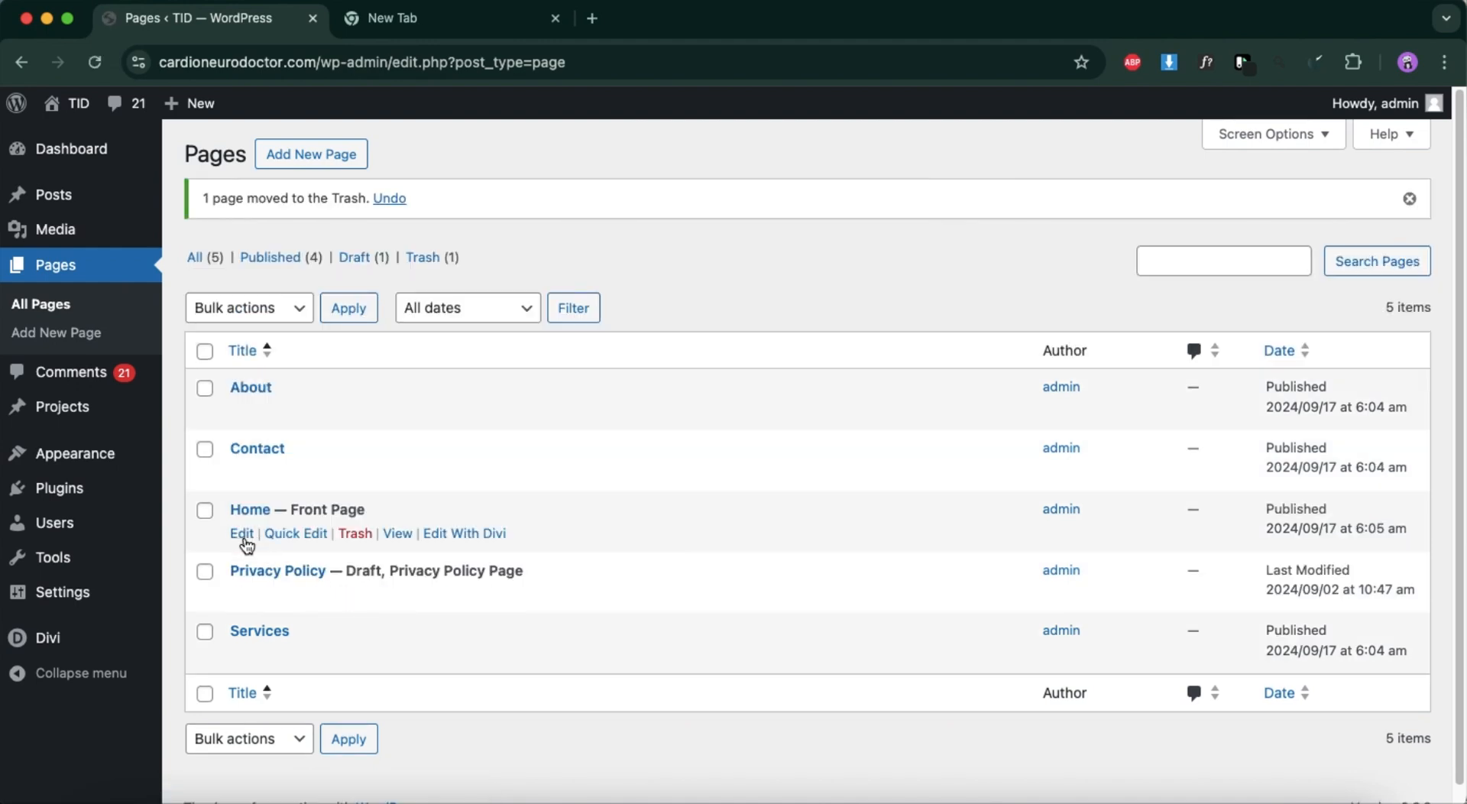
# Edit the Home page with the Divi Builder, choosing to build from scratch, and dismiss the row insertion prompt.
pyautogui.click(243, 534)
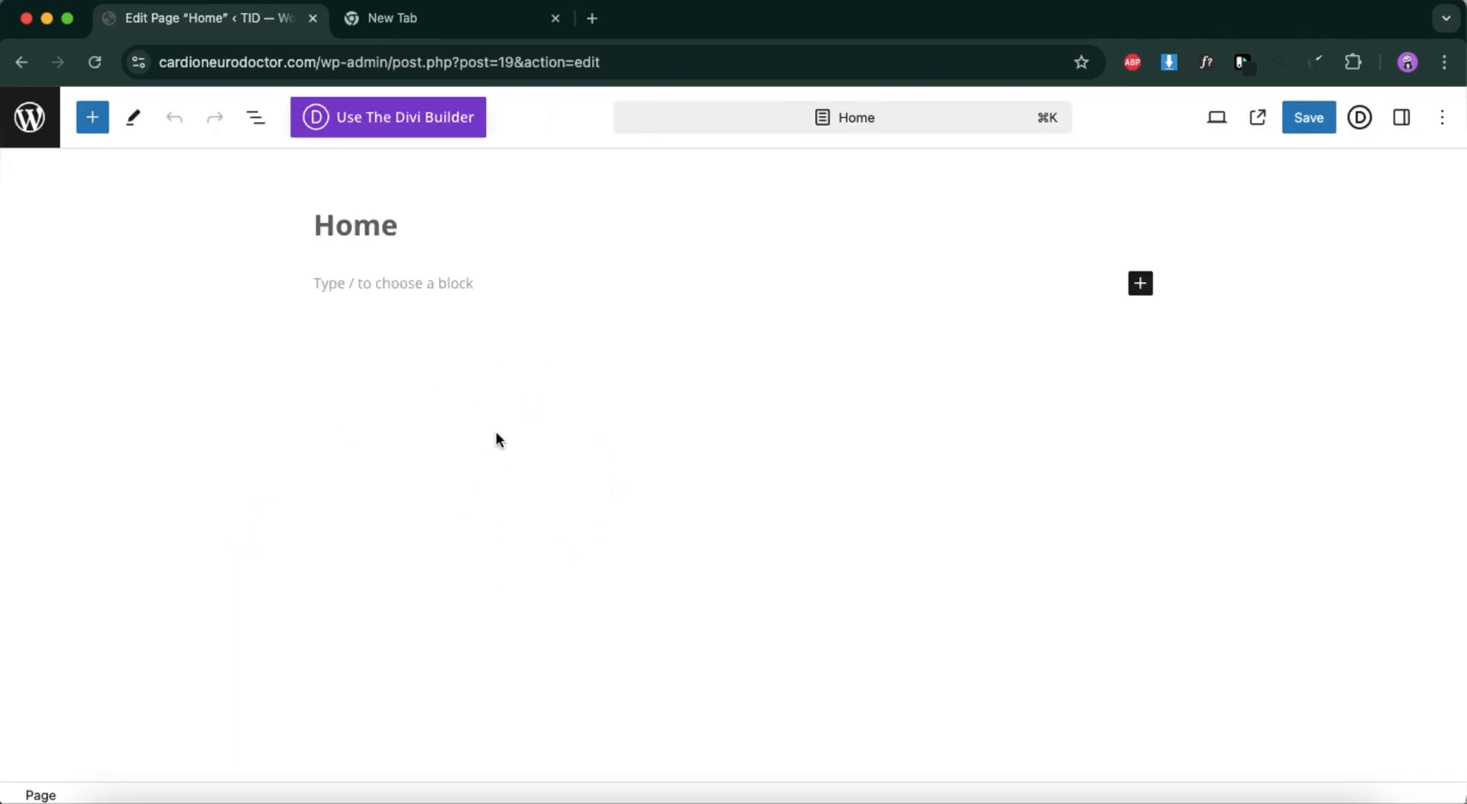
pyautogui.click(391, 128)
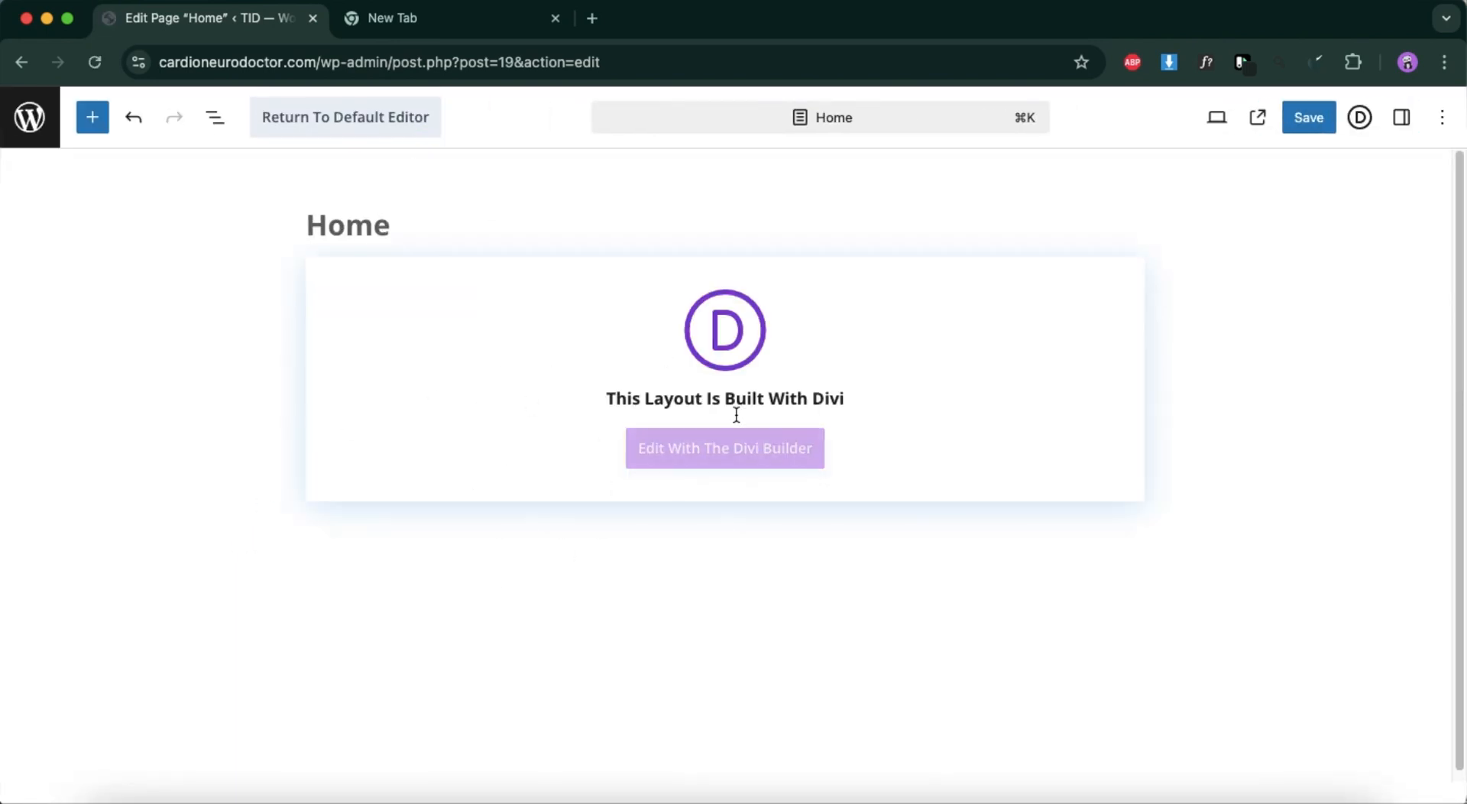
pyautogui.click(767, 453)
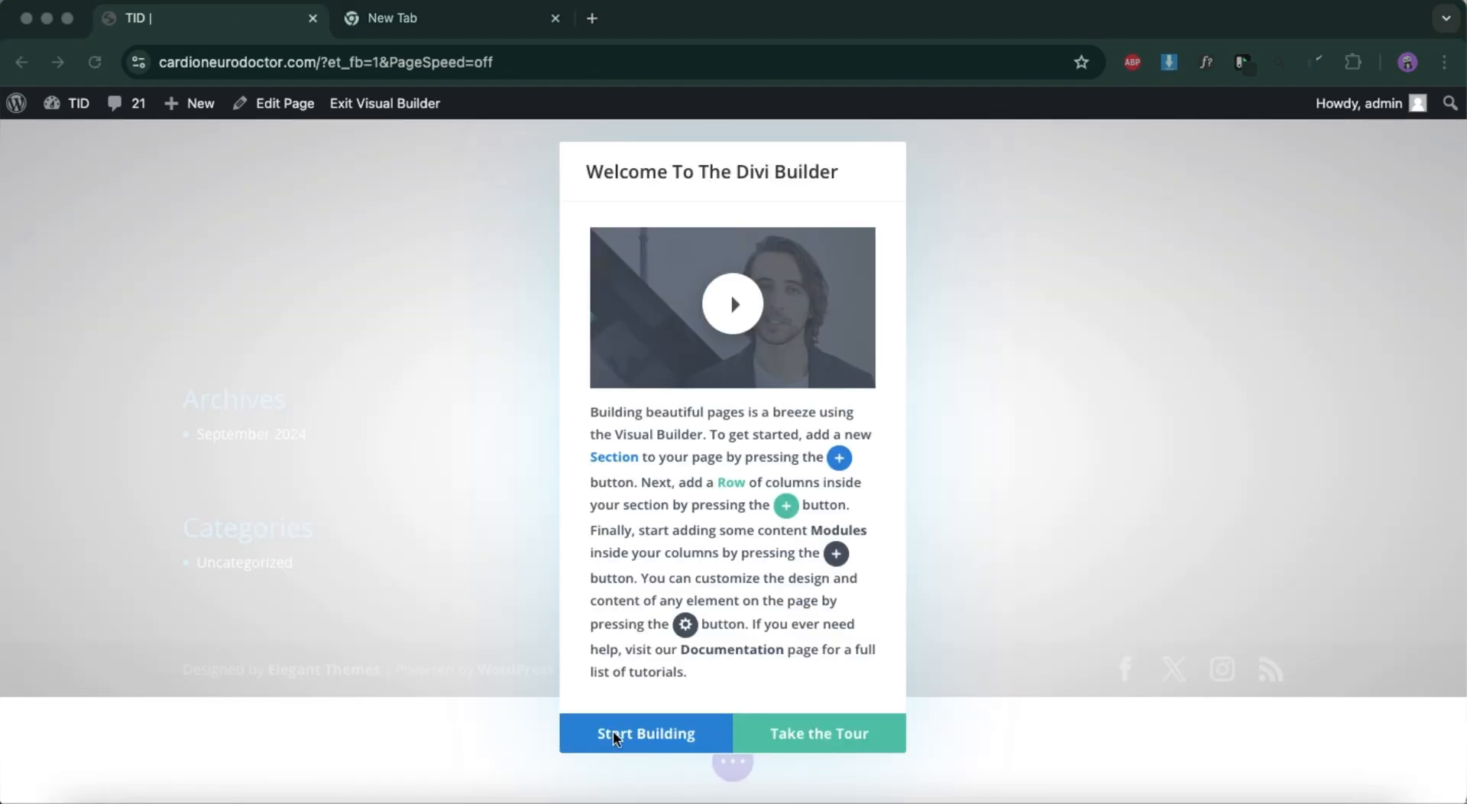
pyautogui.click(655, 732)
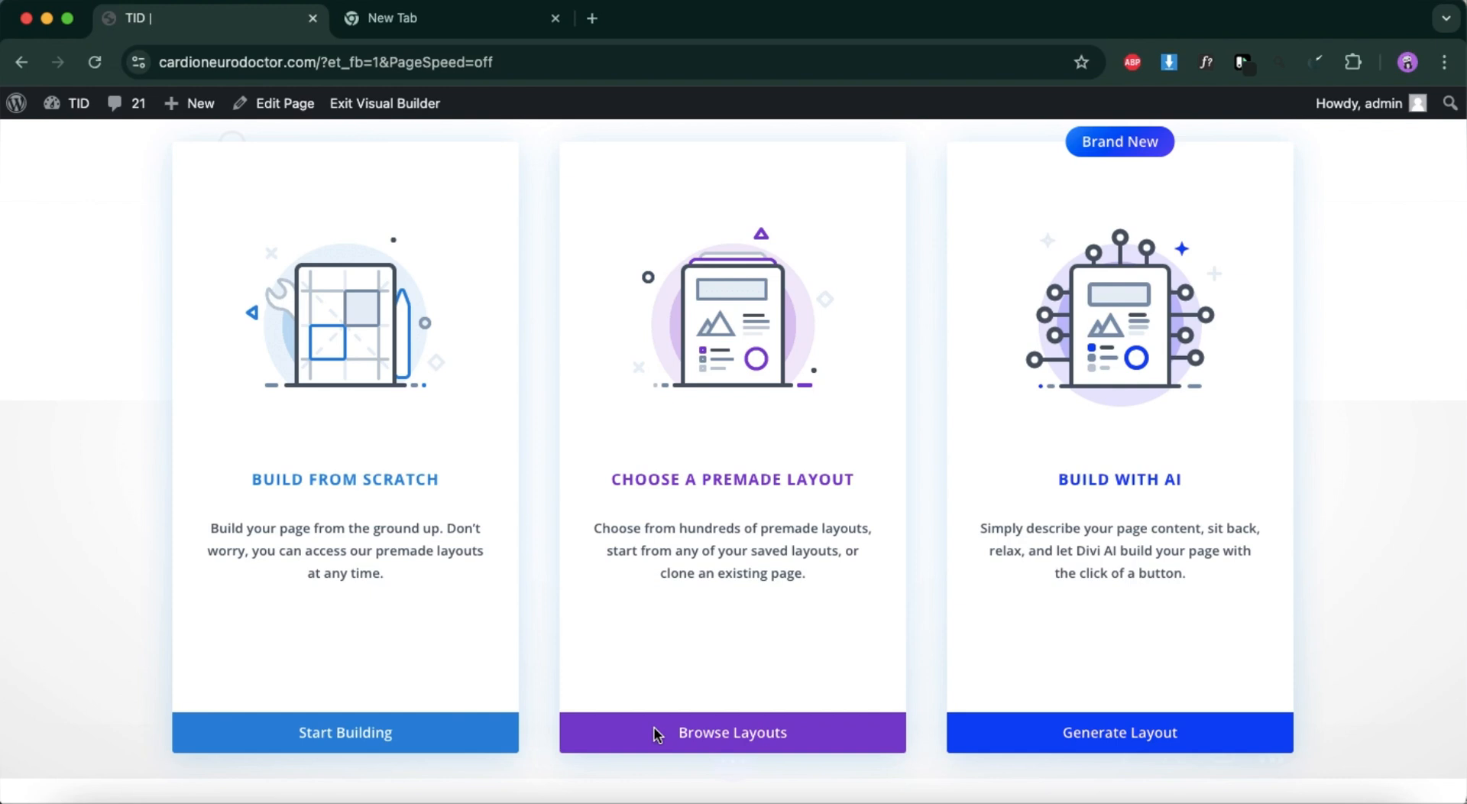
pyautogui.click(302, 733)
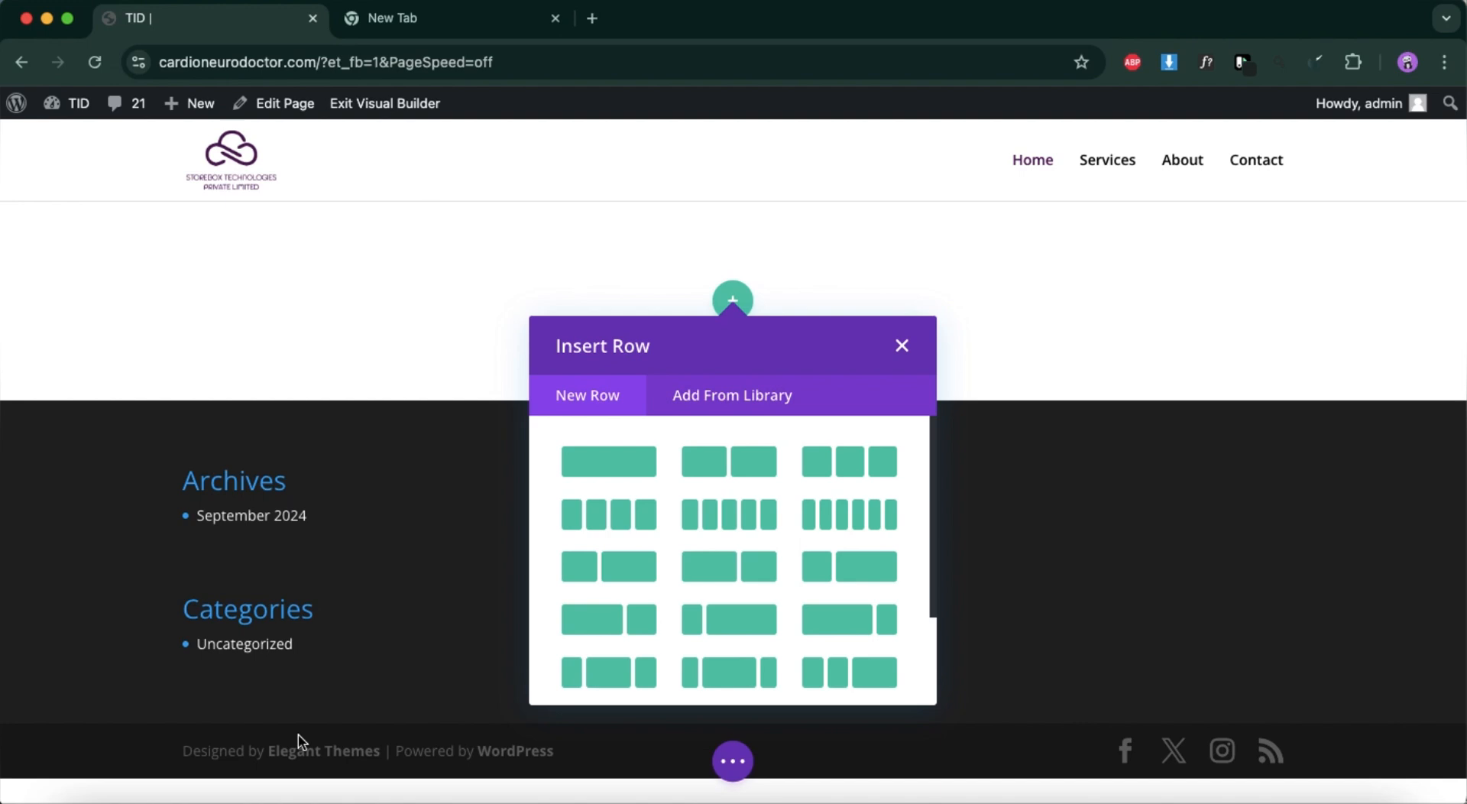
pyautogui.click(904, 348)
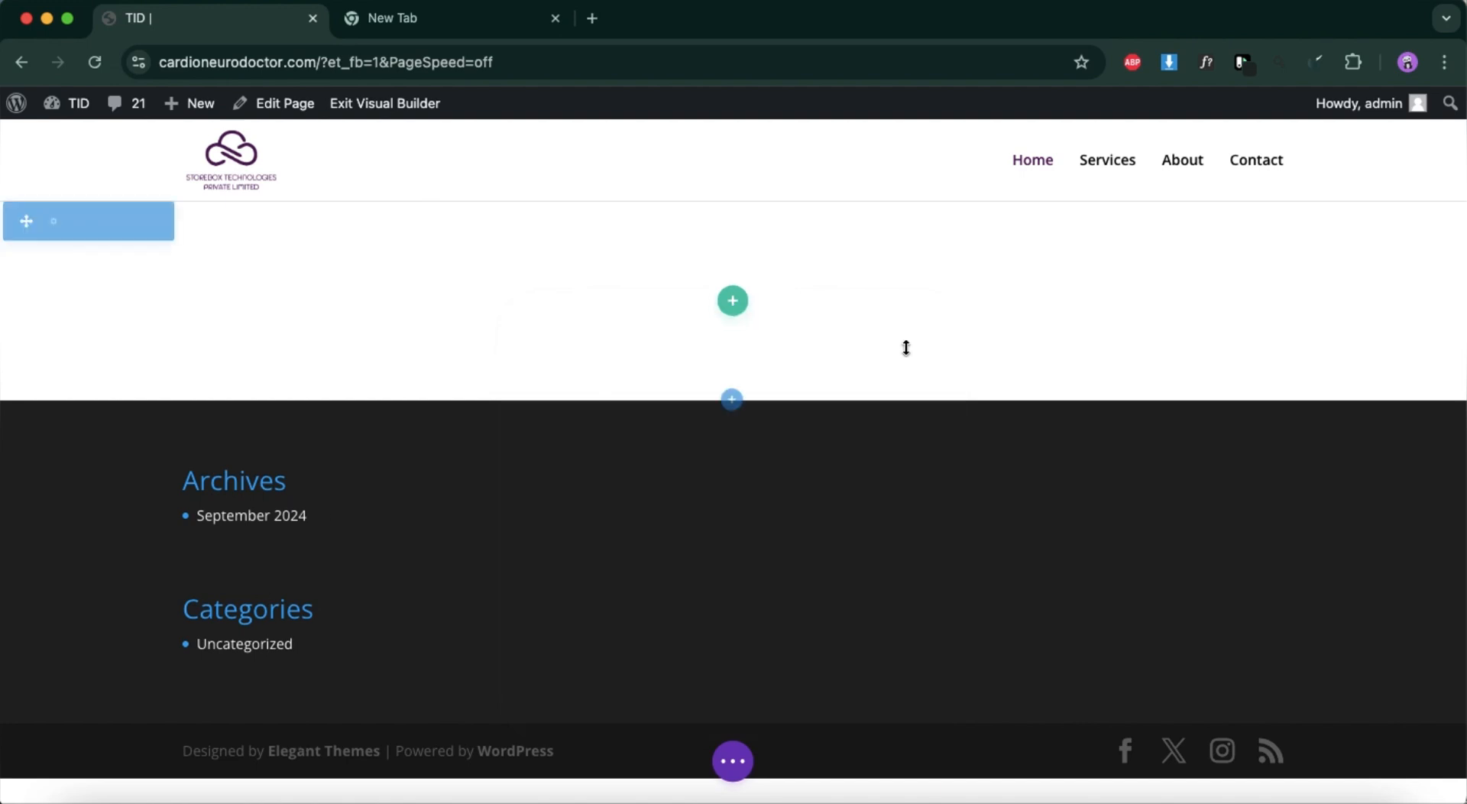
# Upload cloud-technology-with-futuristic-hologram-smartwatch.jpg from the Downloads folder through the first section's background image setting.
pyautogui.click(51, 221)
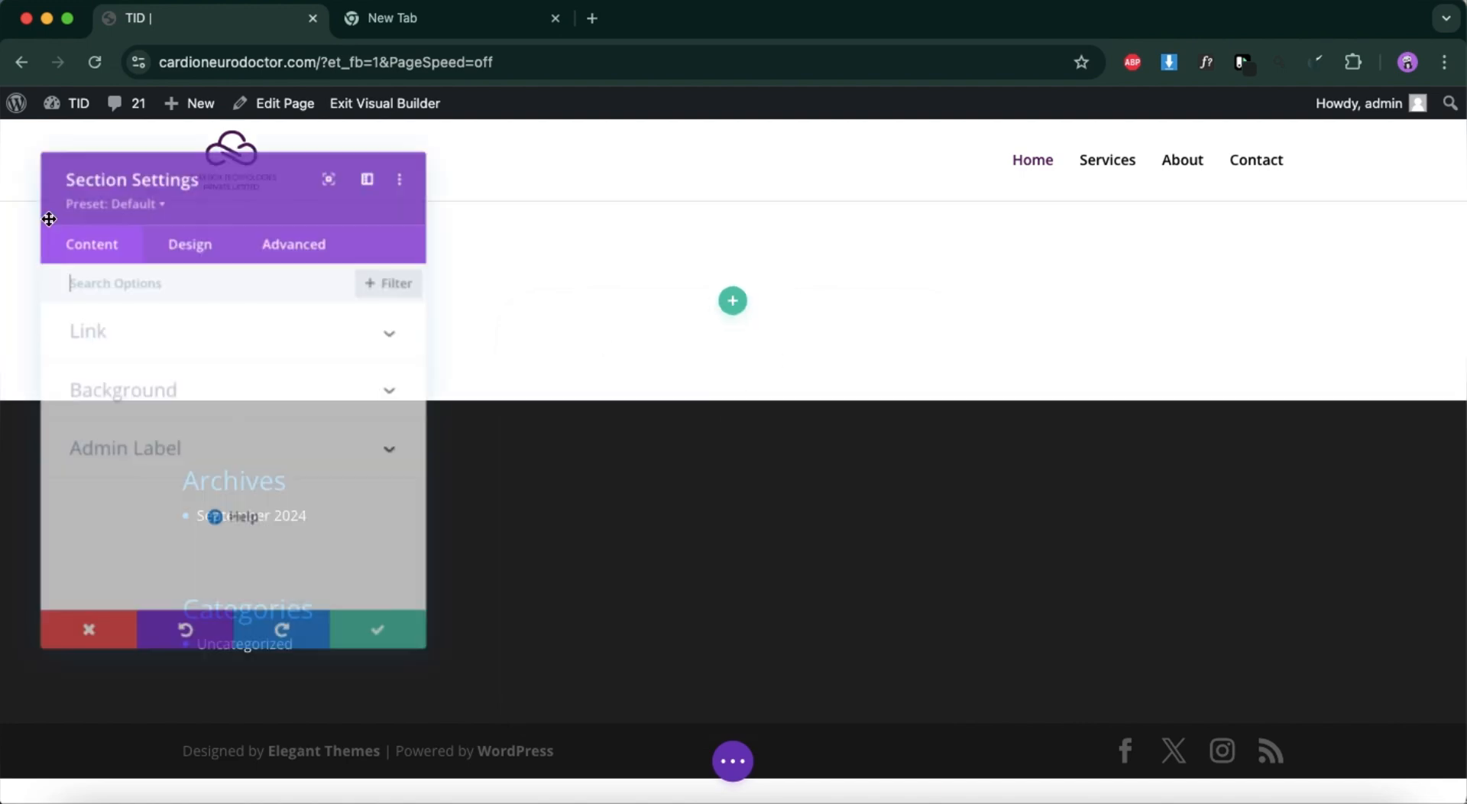
pyautogui.click(384, 388)
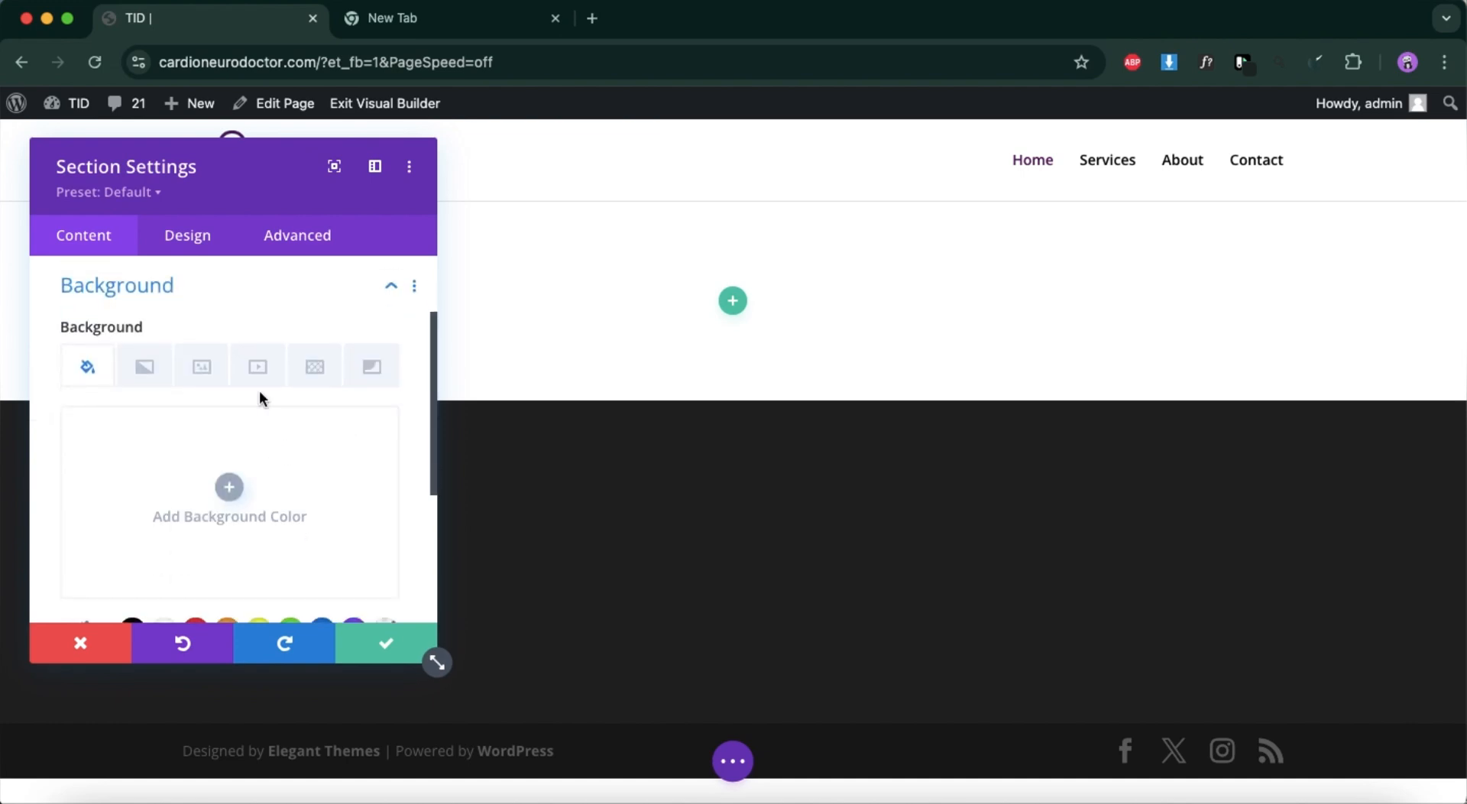
pyautogui.click(205, 363)
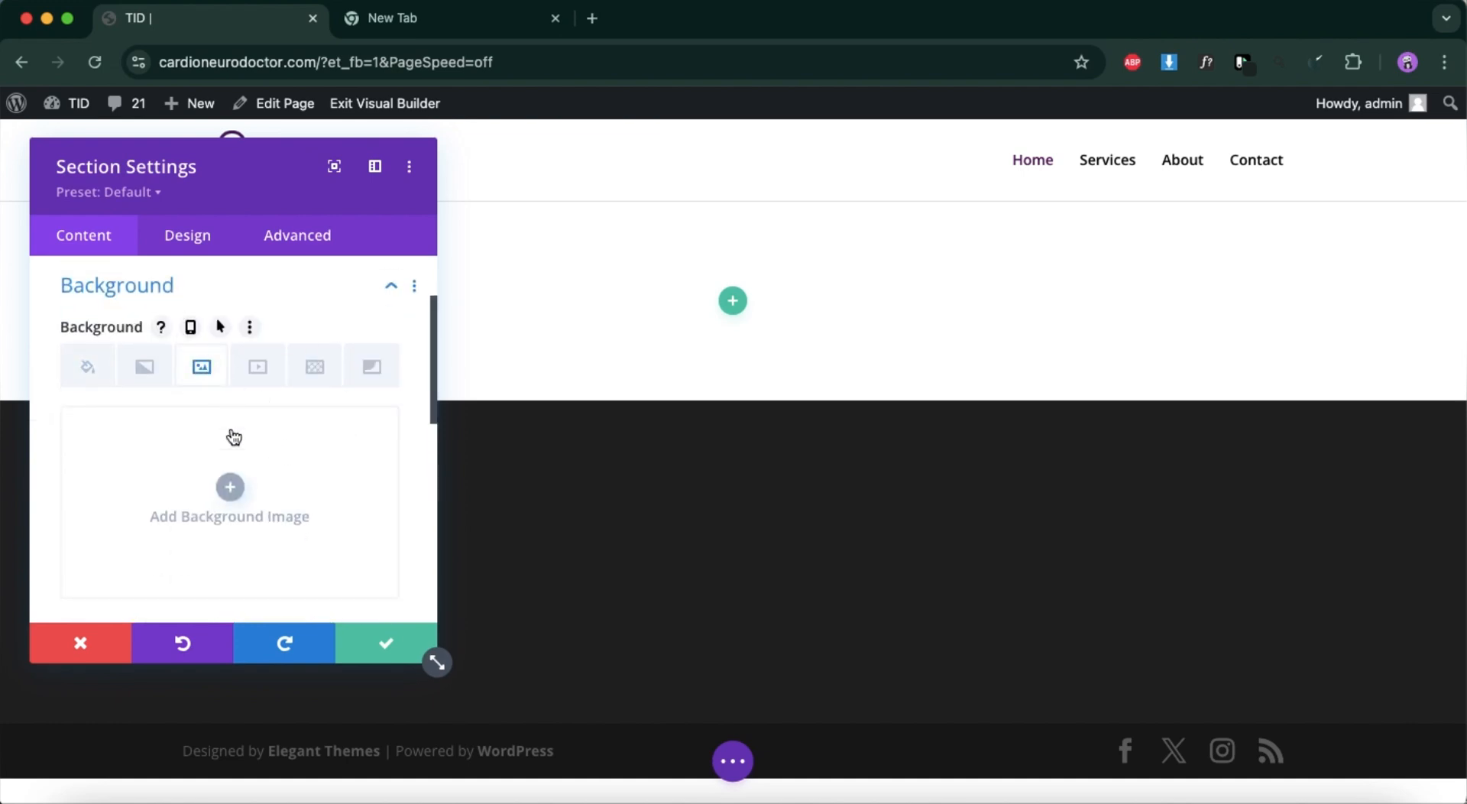
pyautogui.click(229, 491)
pyautogui.click(297, 193)
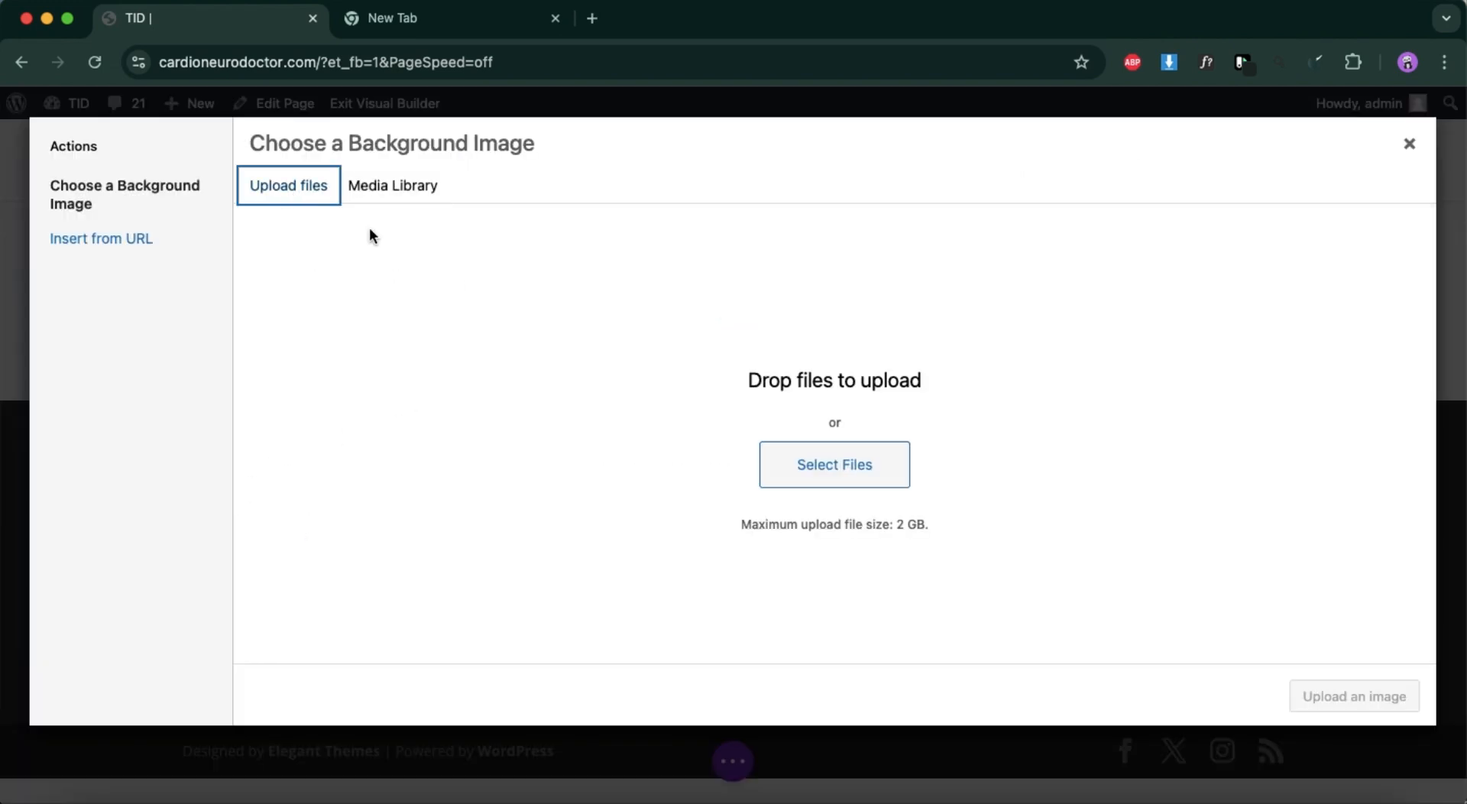
pyautogui.click(853, 465)
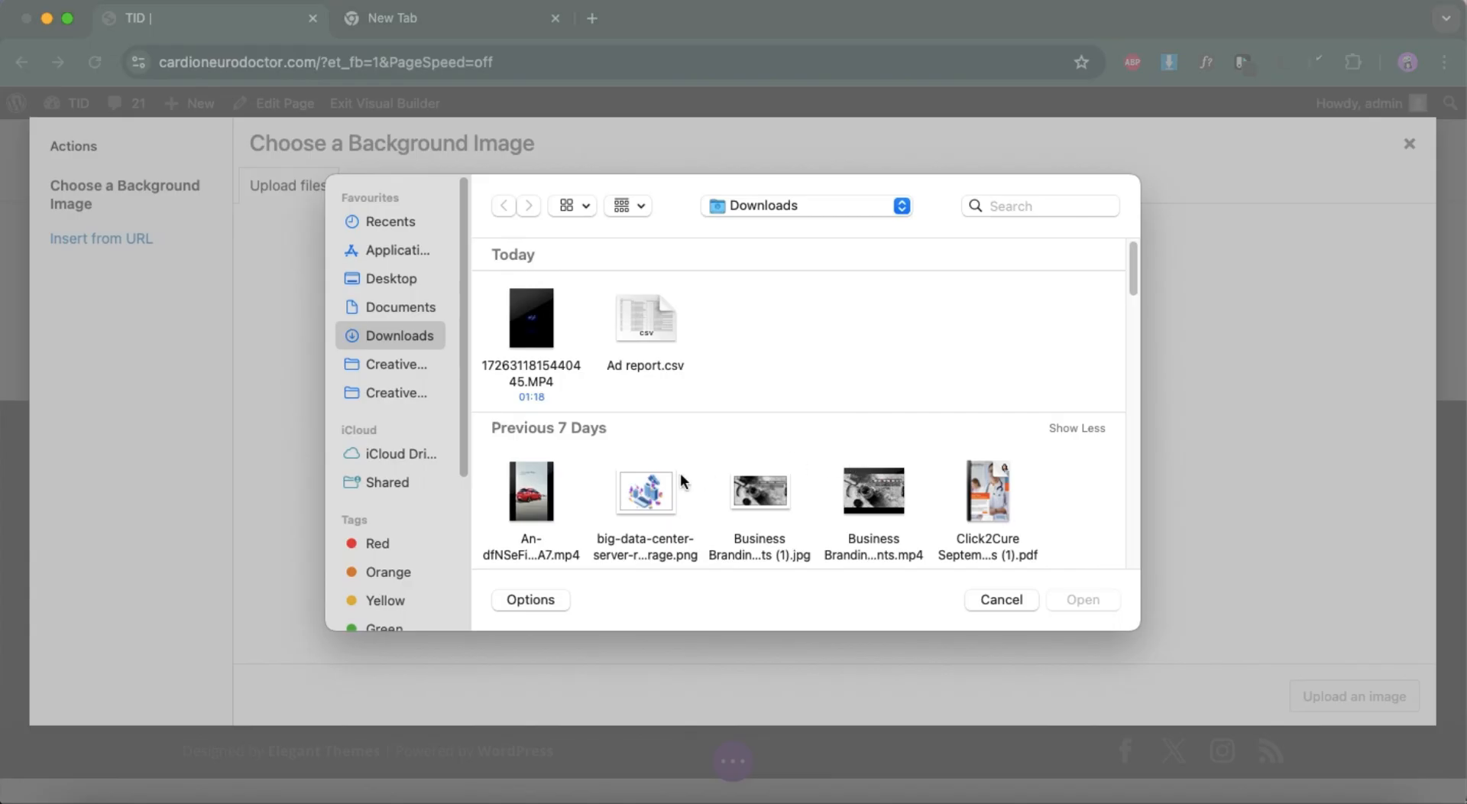
pyautogui.scroll(-5, 680, 472)
pyautogui.click(535, 367)
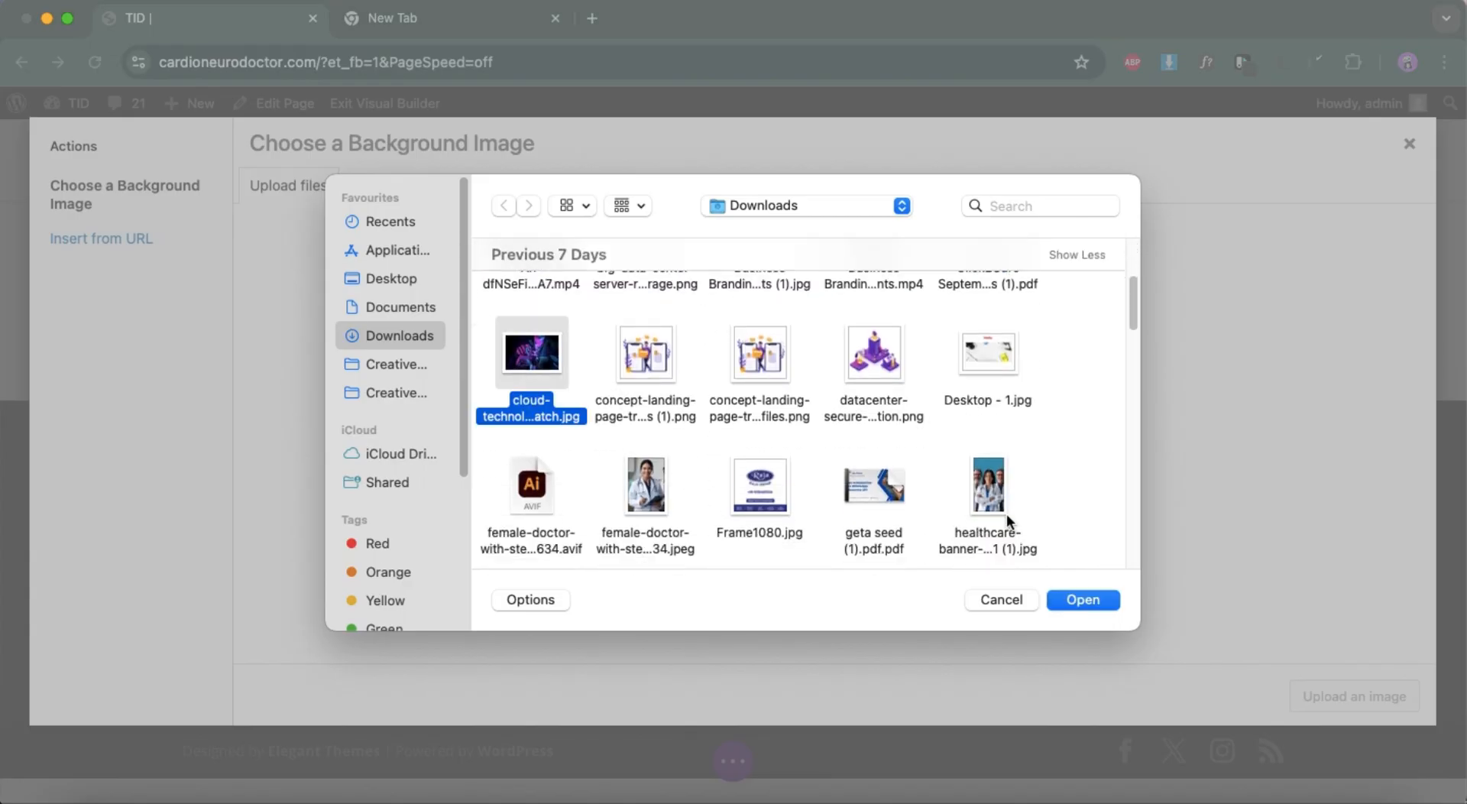
pyautogui.click(1088, 601)
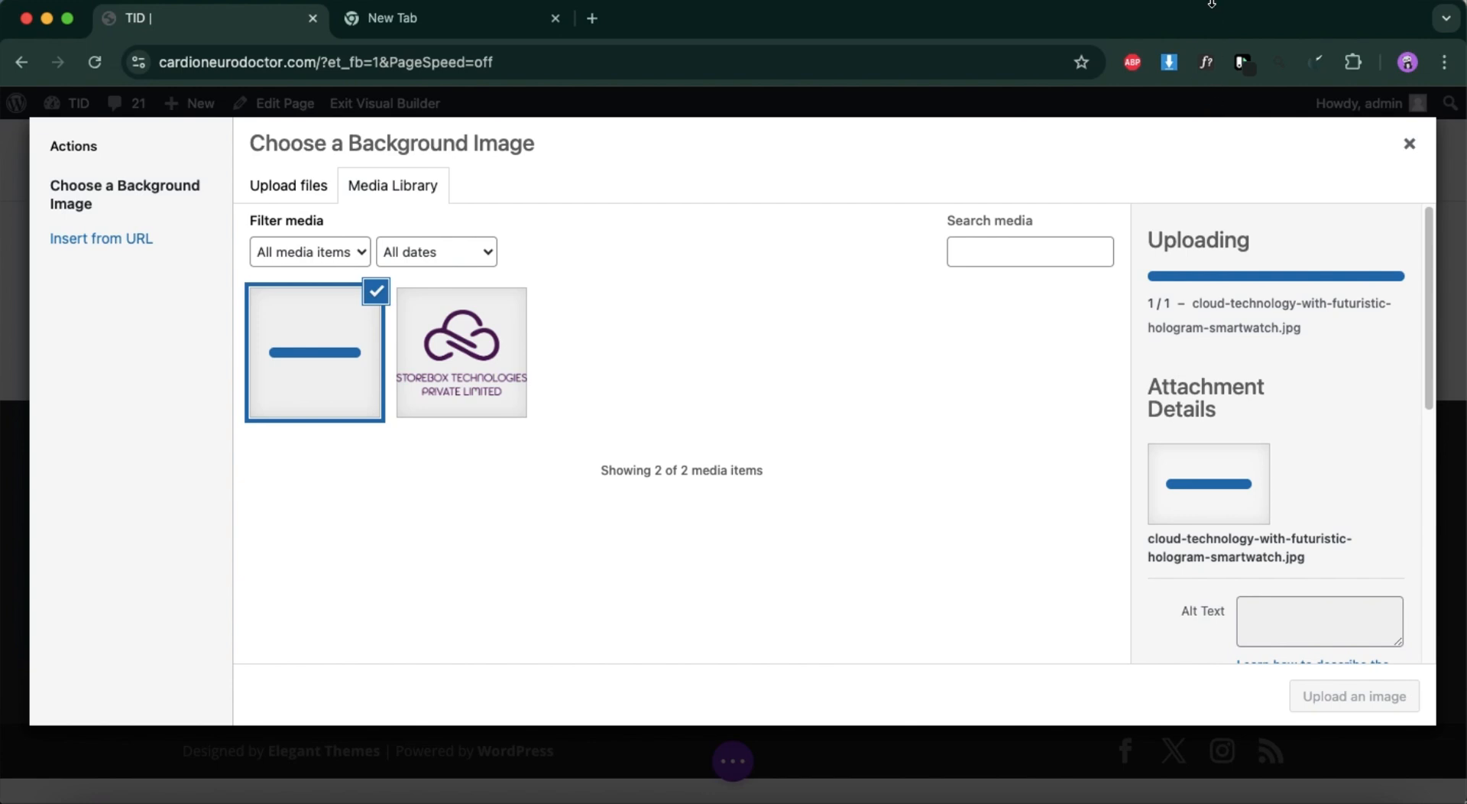
# Reopen the background image chooser and apply the uploaded cloud technology smartwatch picture as the section's background image.
pyautogui.click(1406, 147)
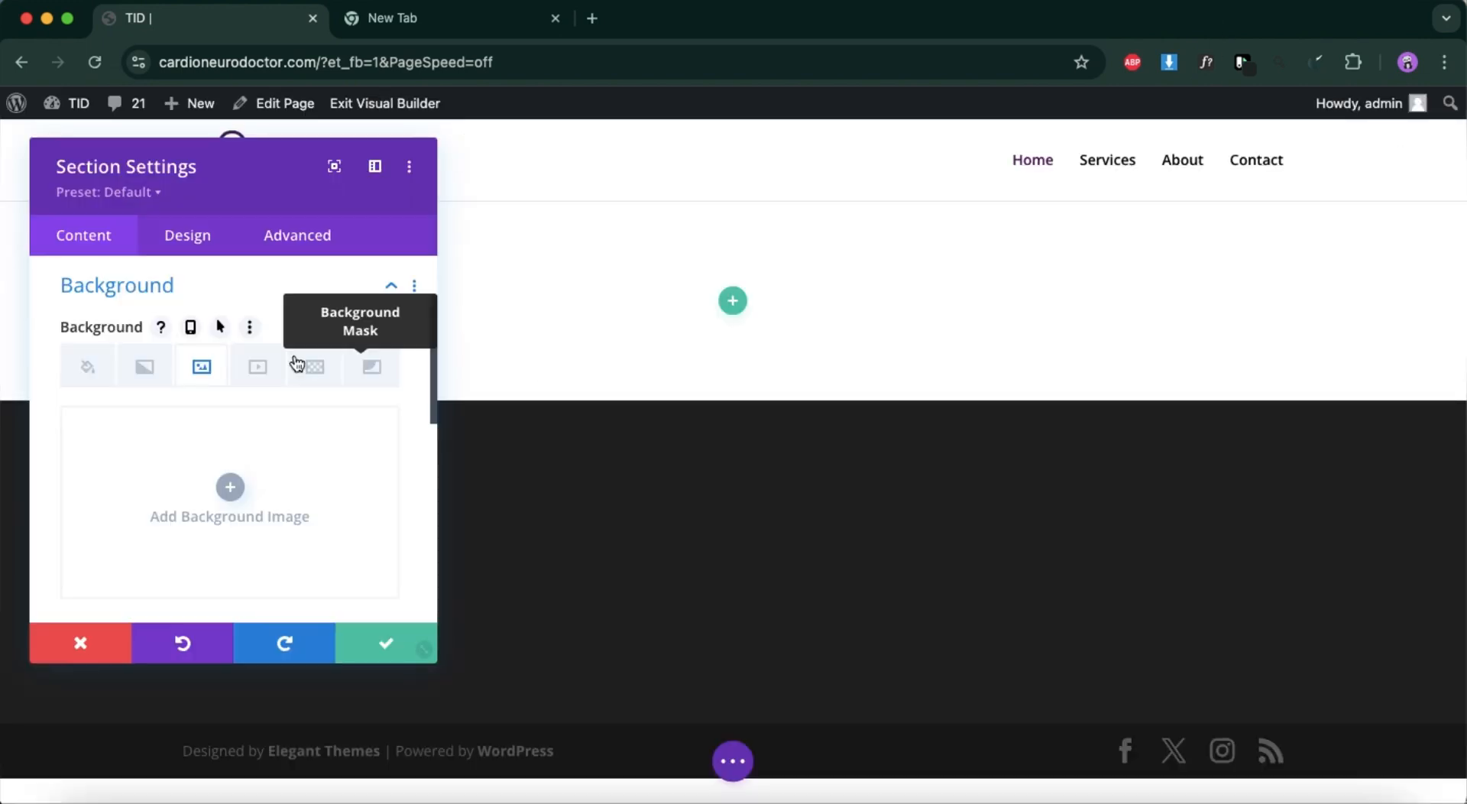
pyautogui.click(230, 487)
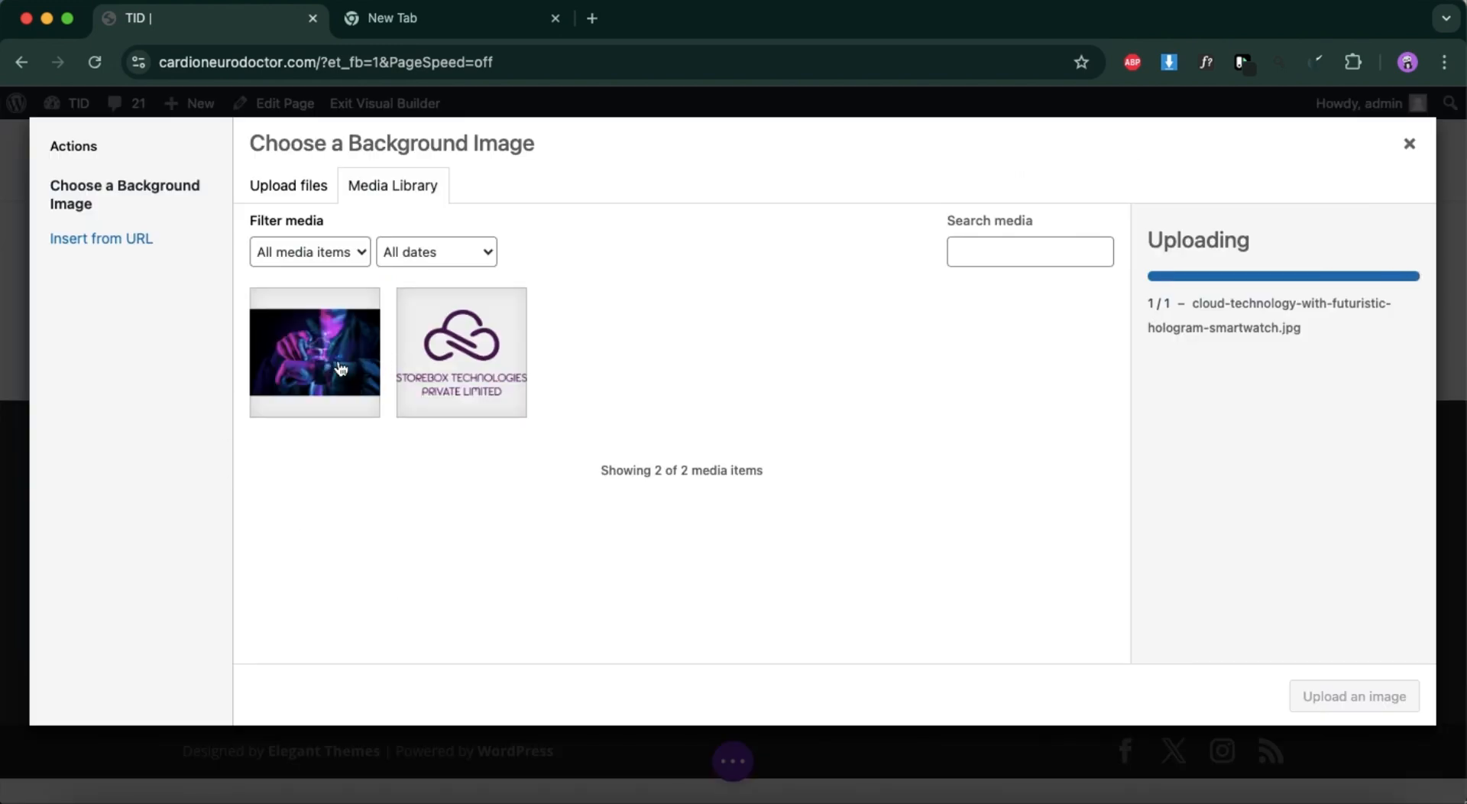
pyautogui.click(340, 365)
pyautogui.click(1386, 693)
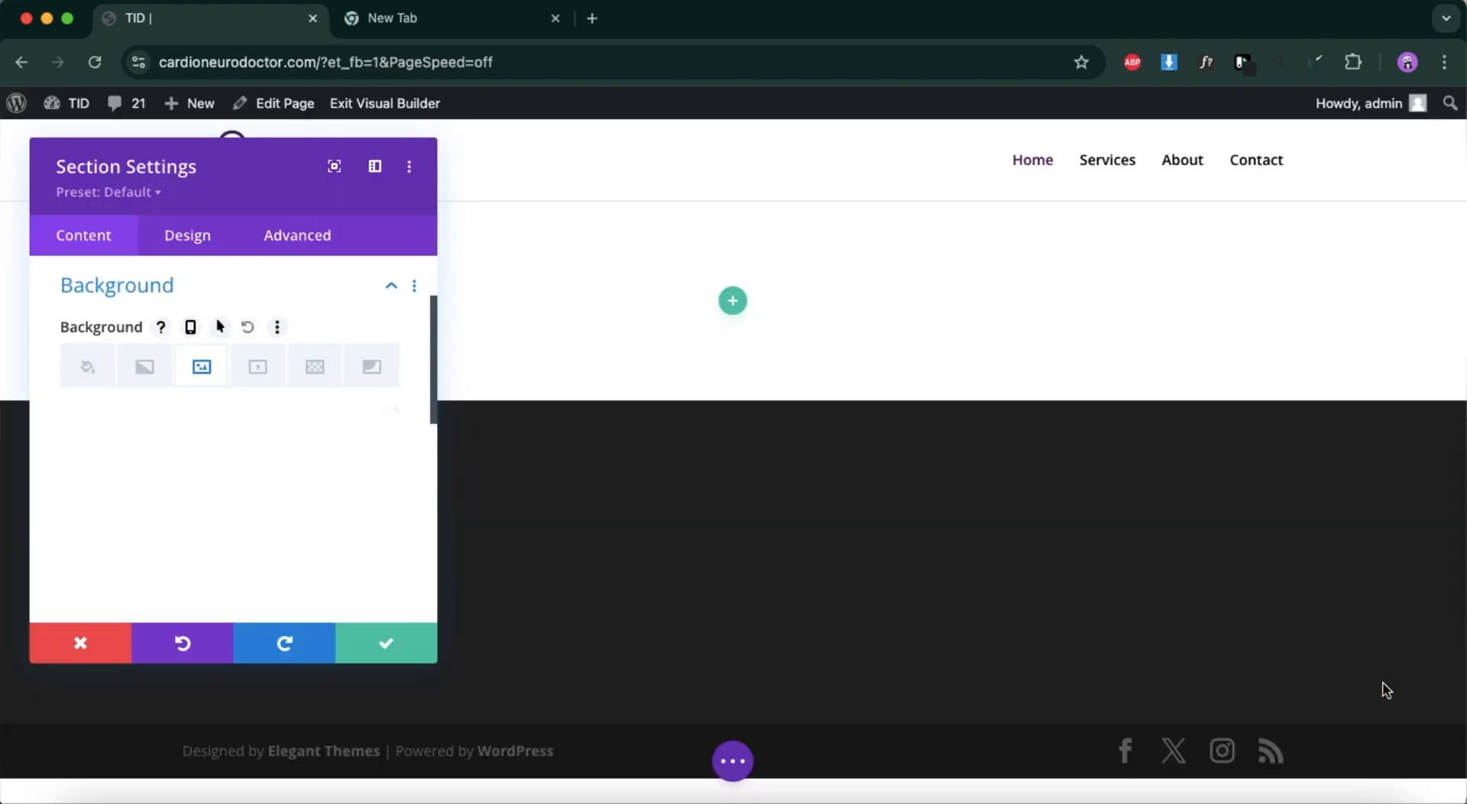
# Save the section settings and copy the hero headline text "WE PROVIDE SECURE DATA STORAGE SERVICE" from the Figma design.
pyautogui.click(386, 642)
pyautogui.click(1220, 796)
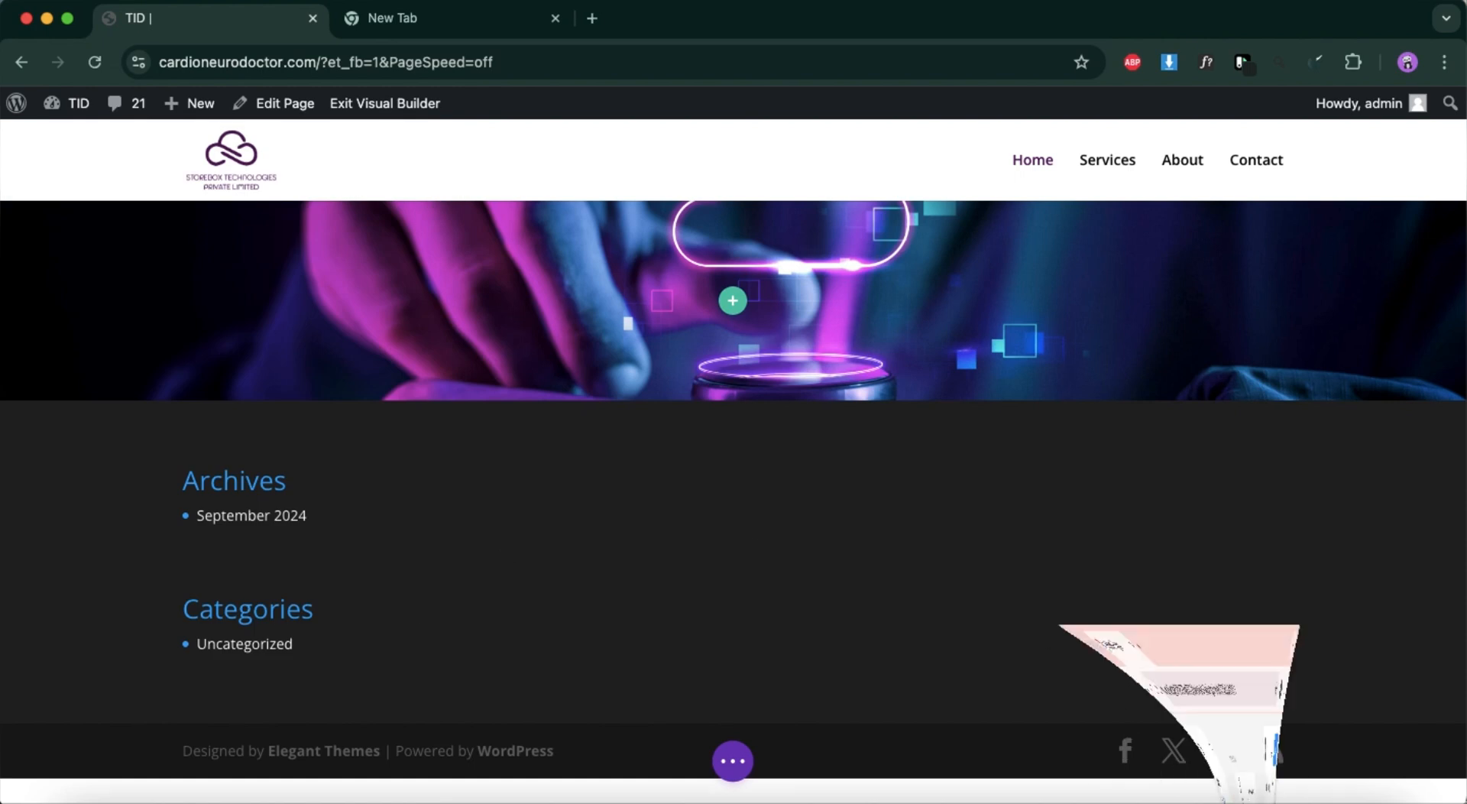
pyautogui.click(795, 283)
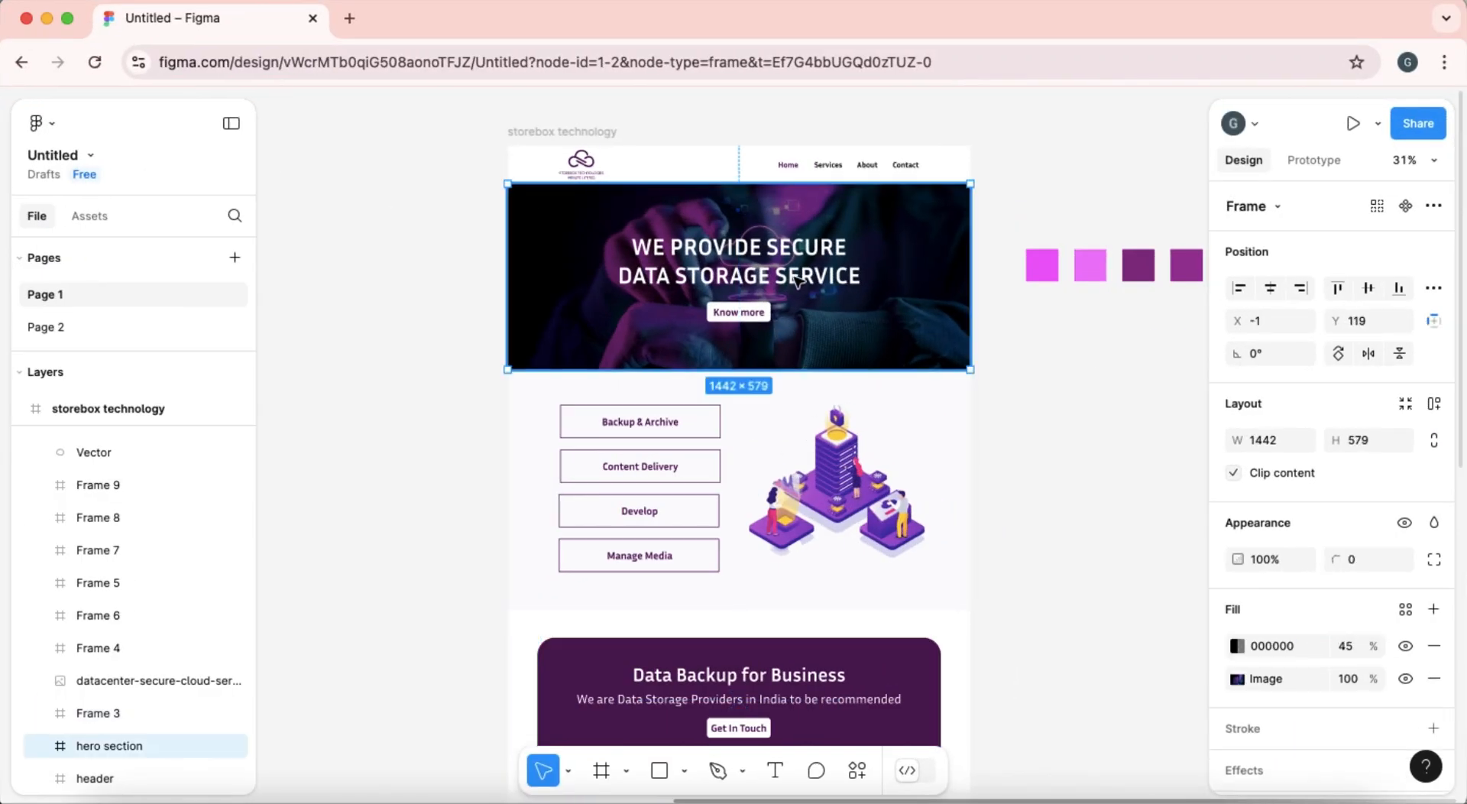
pyautogui.click(797, 281)
pyautogui.doubleClick(795, 277)
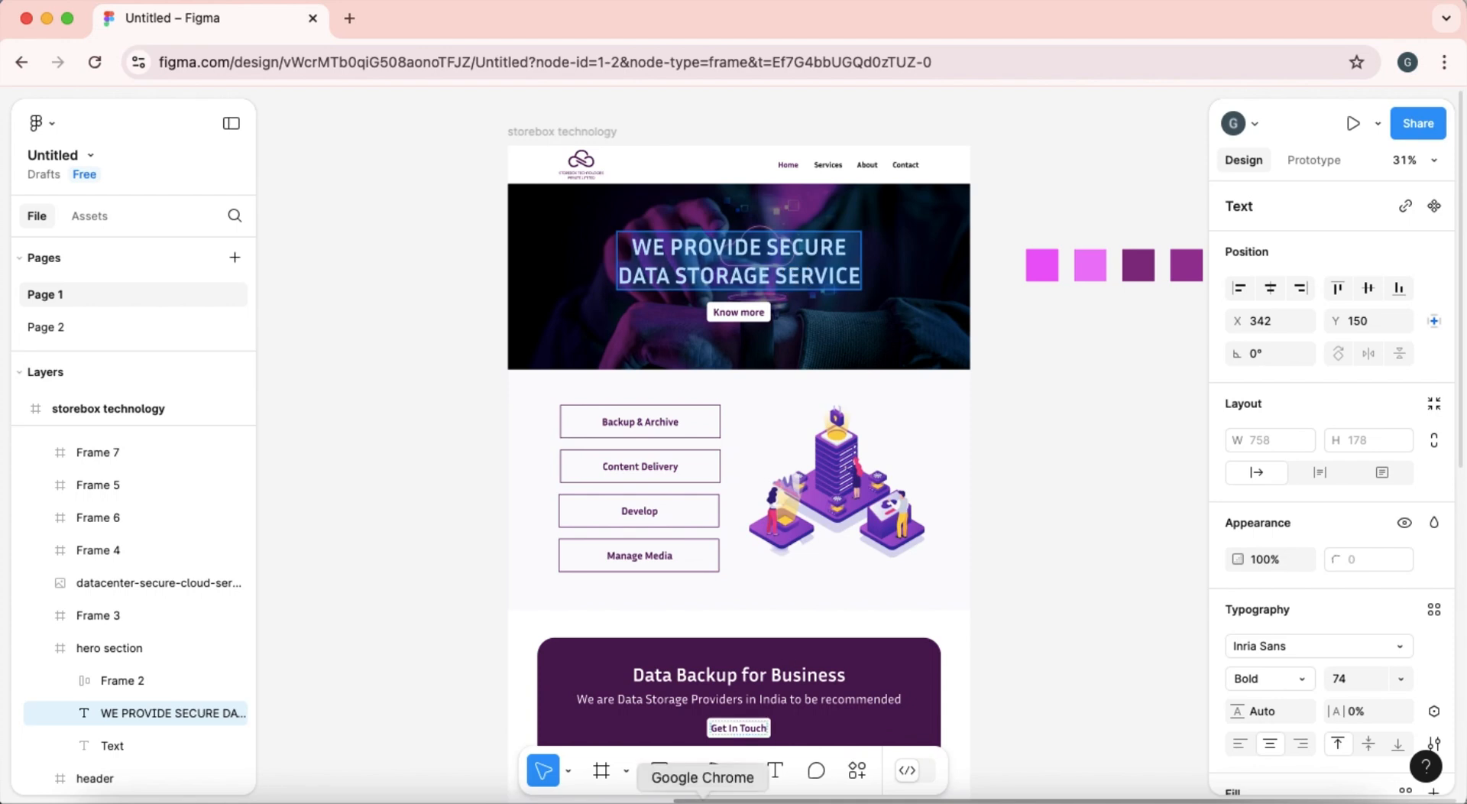
pyautogui.click(45, 18)
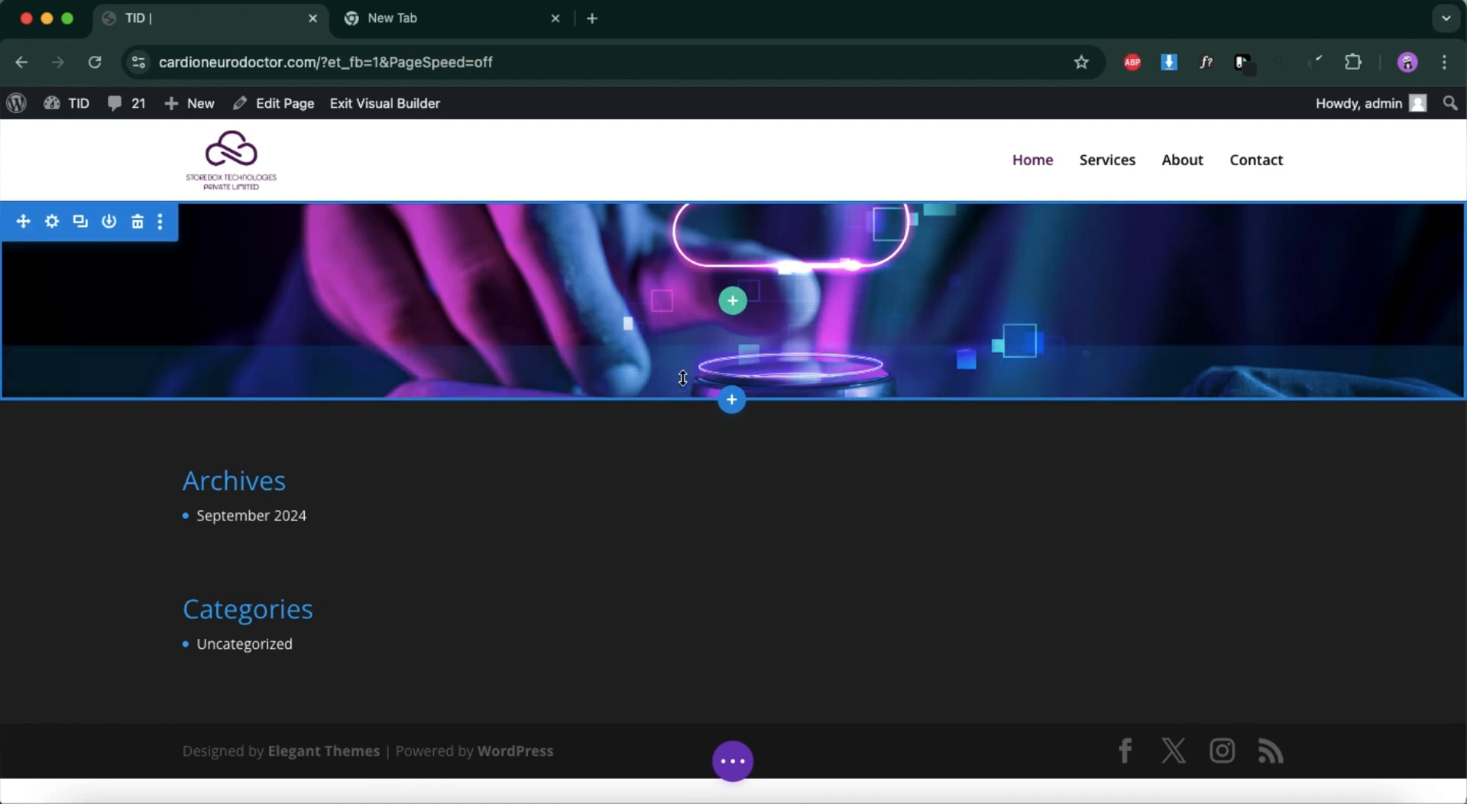
# Insert a single-column row with a Text module into the hero section of the Divi page.
pyautogui.click(731, 312)
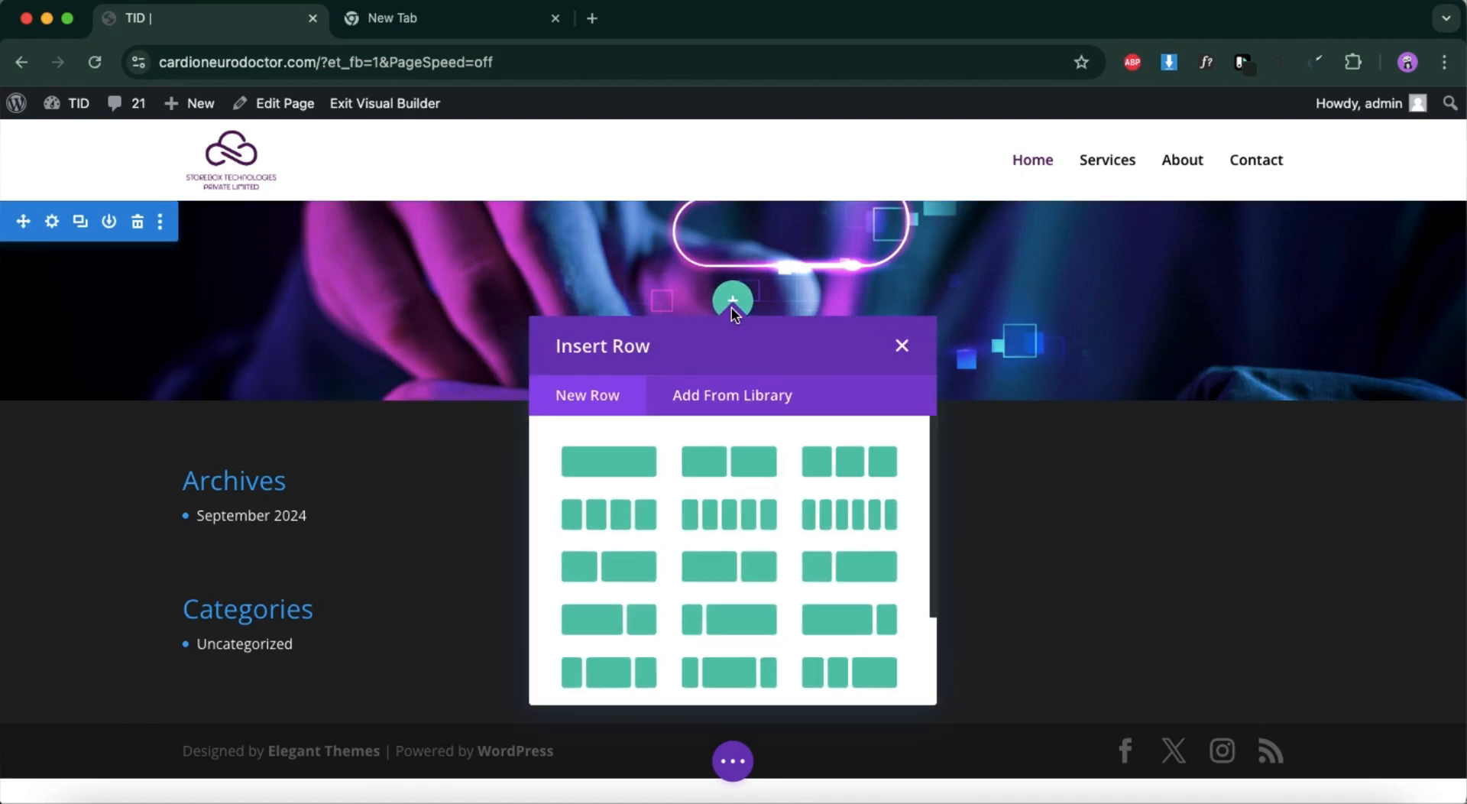
pyautogui.click(624, 468)
pyautogui.write('tex')
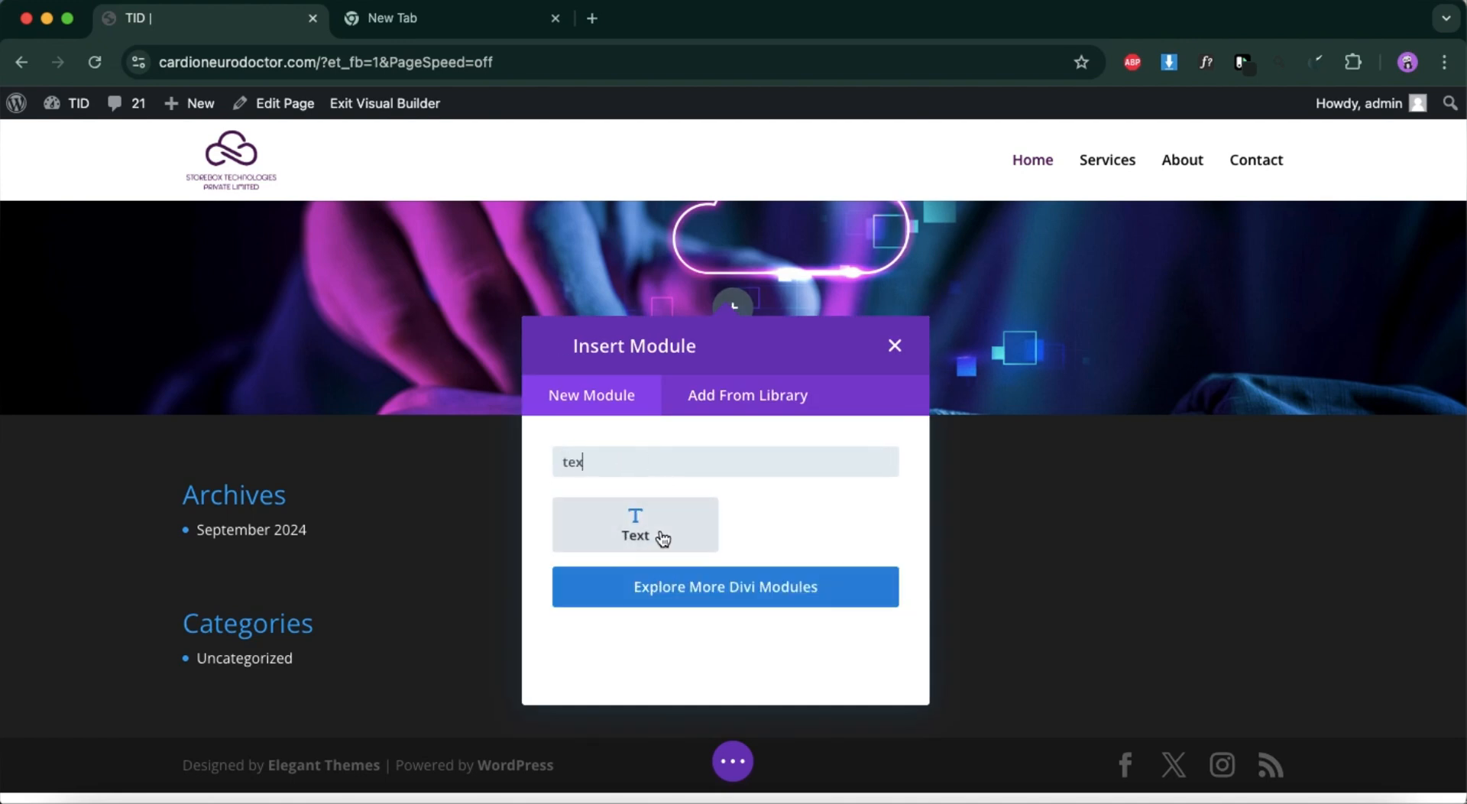
pyautogui.click(662, 539)
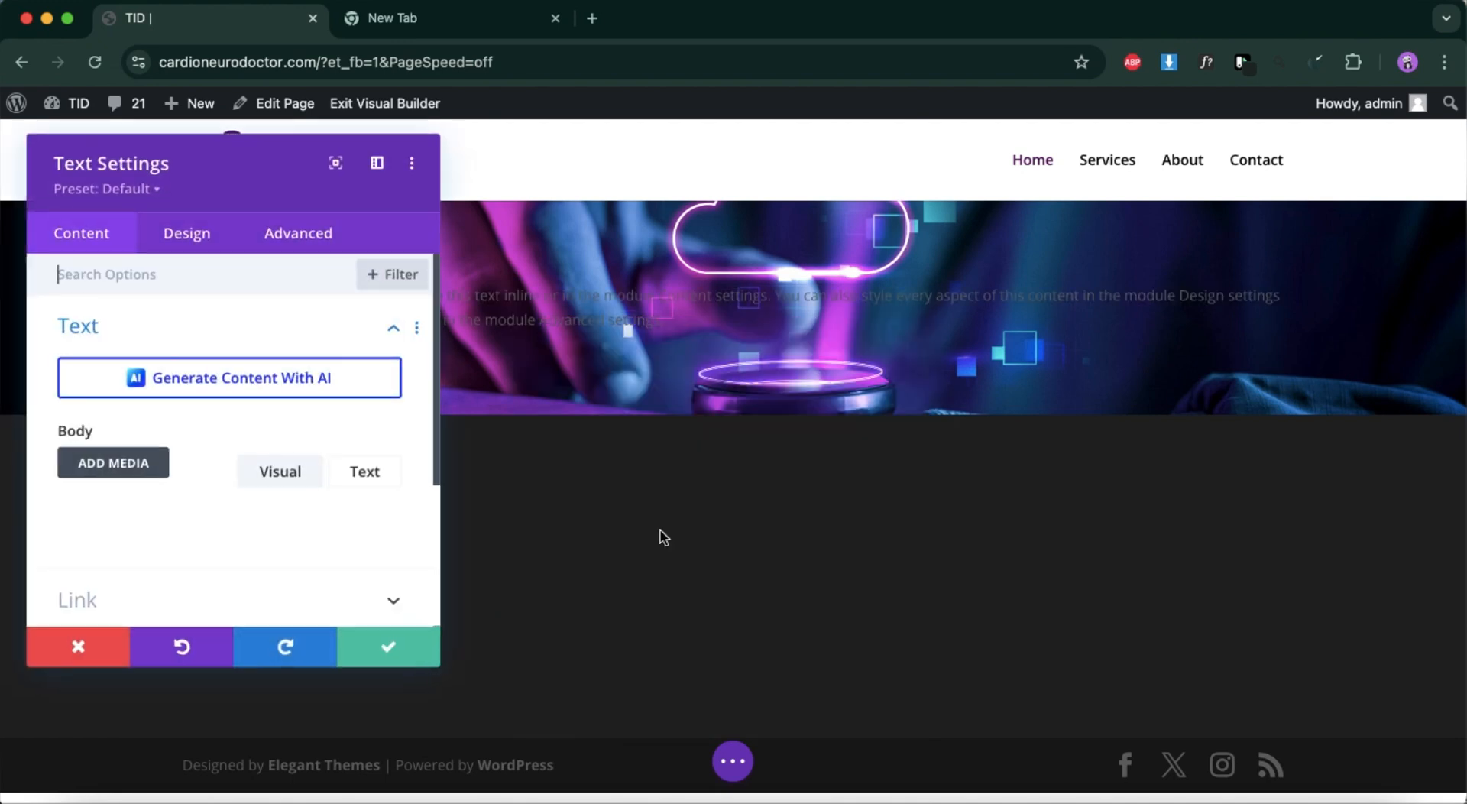
# Replace the Text module's placeholder body with "WE PROVIDE SECURE DATA STORAGE SERVICE".
pyautogui.scroll(-3, 184, 508)
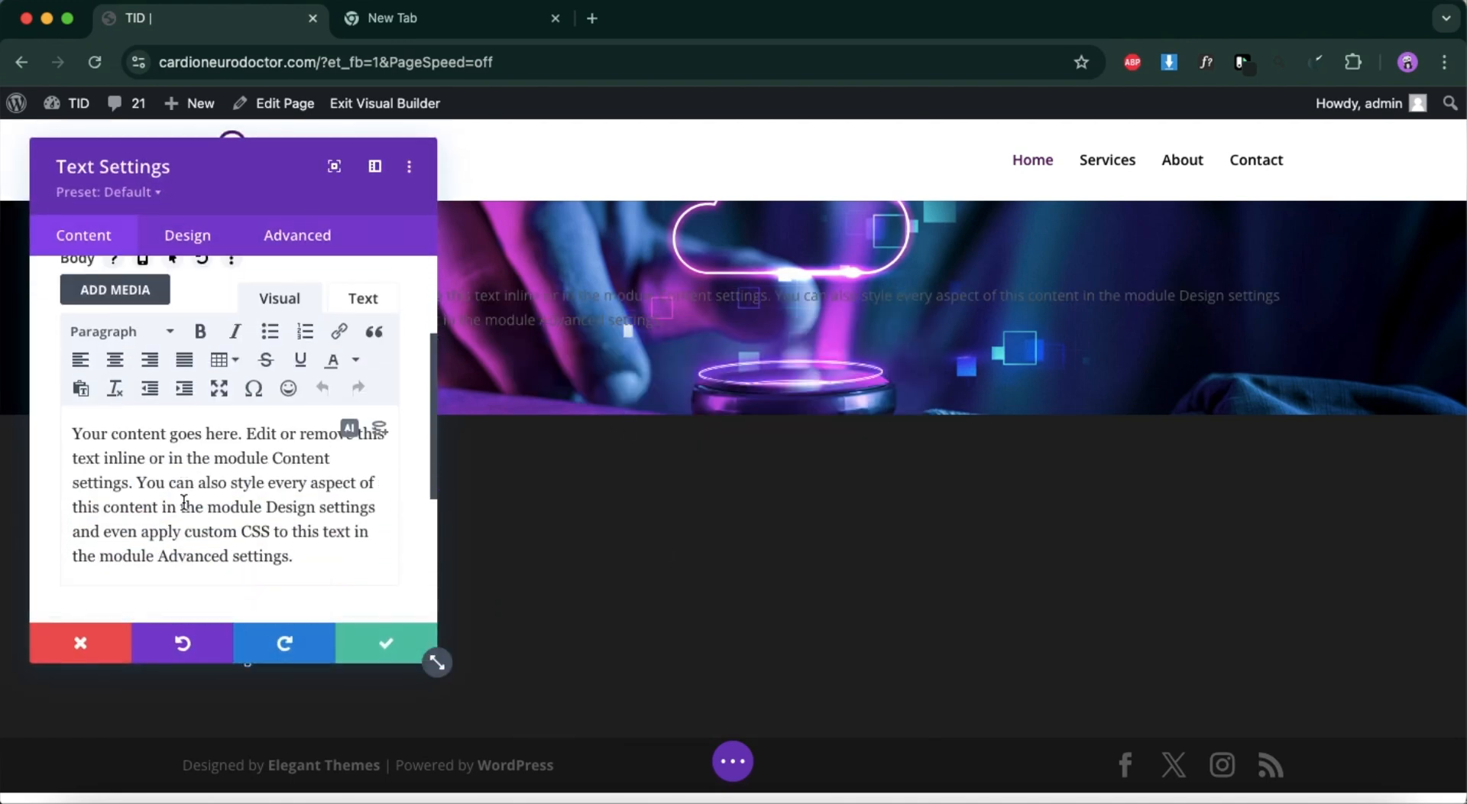
pyautogui.tripleClick(184, 503)
pyautogui.press('BackSpace')
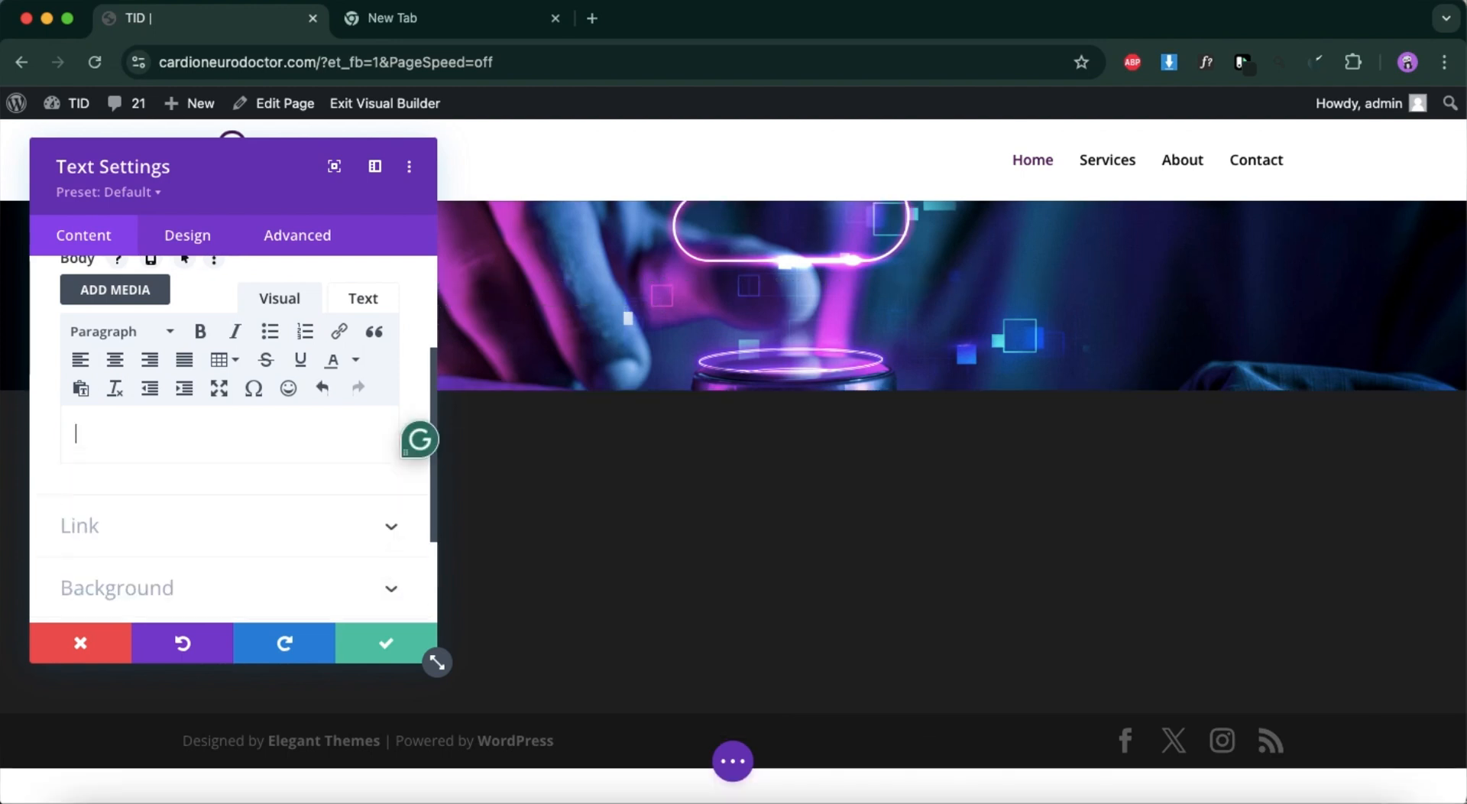
pyautogui.write('WE PROVIDE SECURE DATA STORAGE SERVICE')
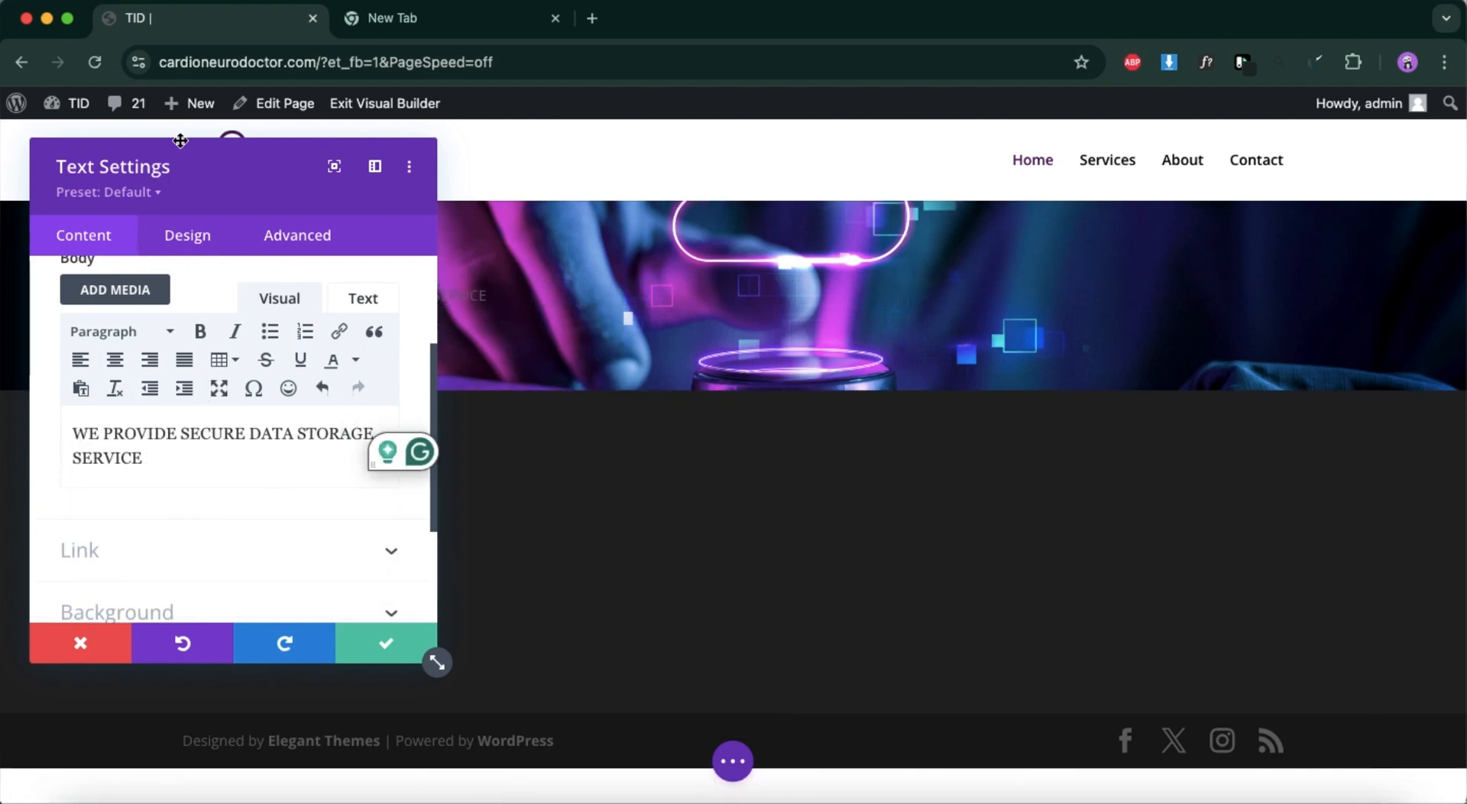
# Move the Text Settings window off the headline, break the line before "DATA" and center both lines.
pyautogui.moveTo(200, 163); pyautogui.dragTo(1066, 246)
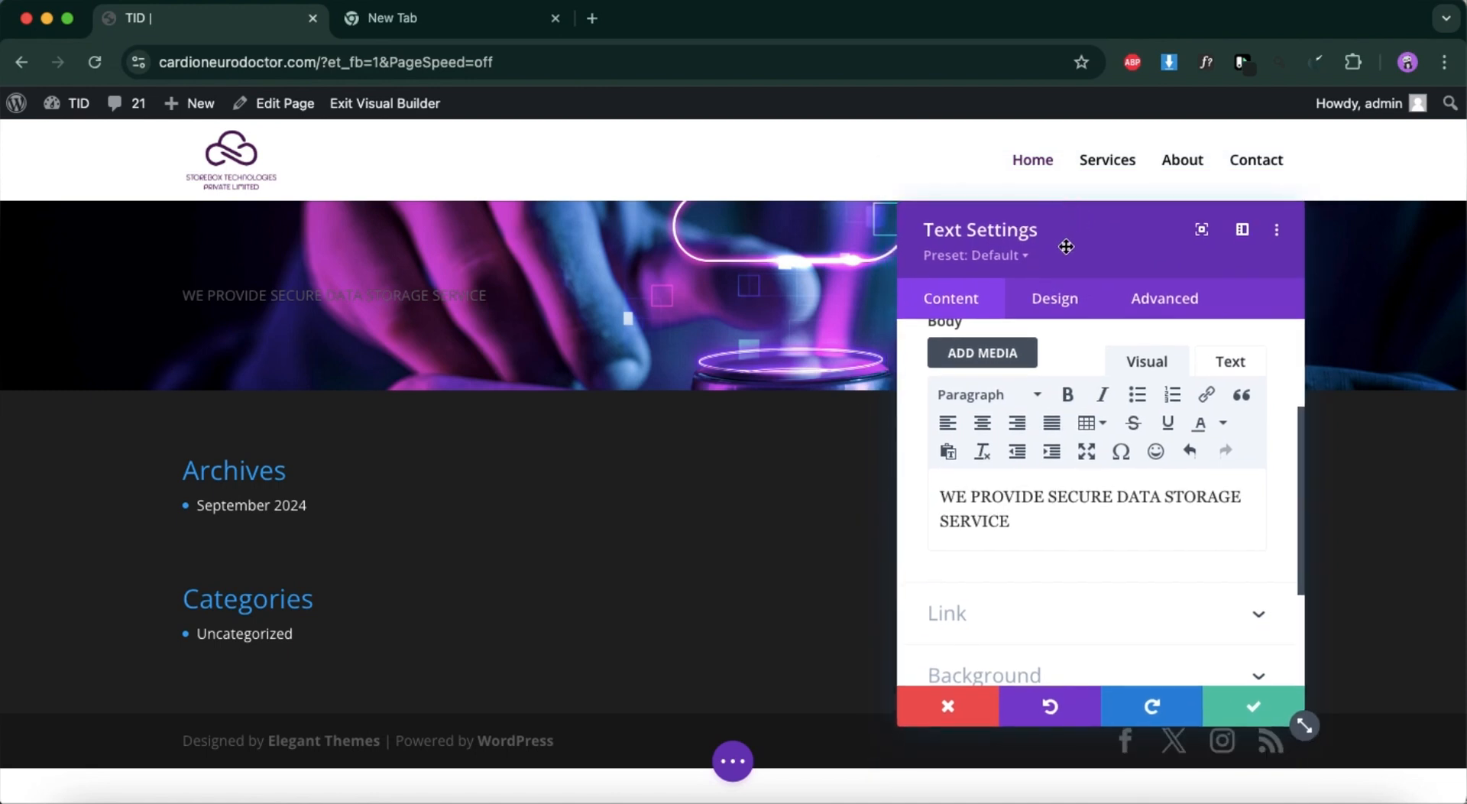
pyautogui.click(1116, 497)
pyautogui.hotkey('shift', 'Return')
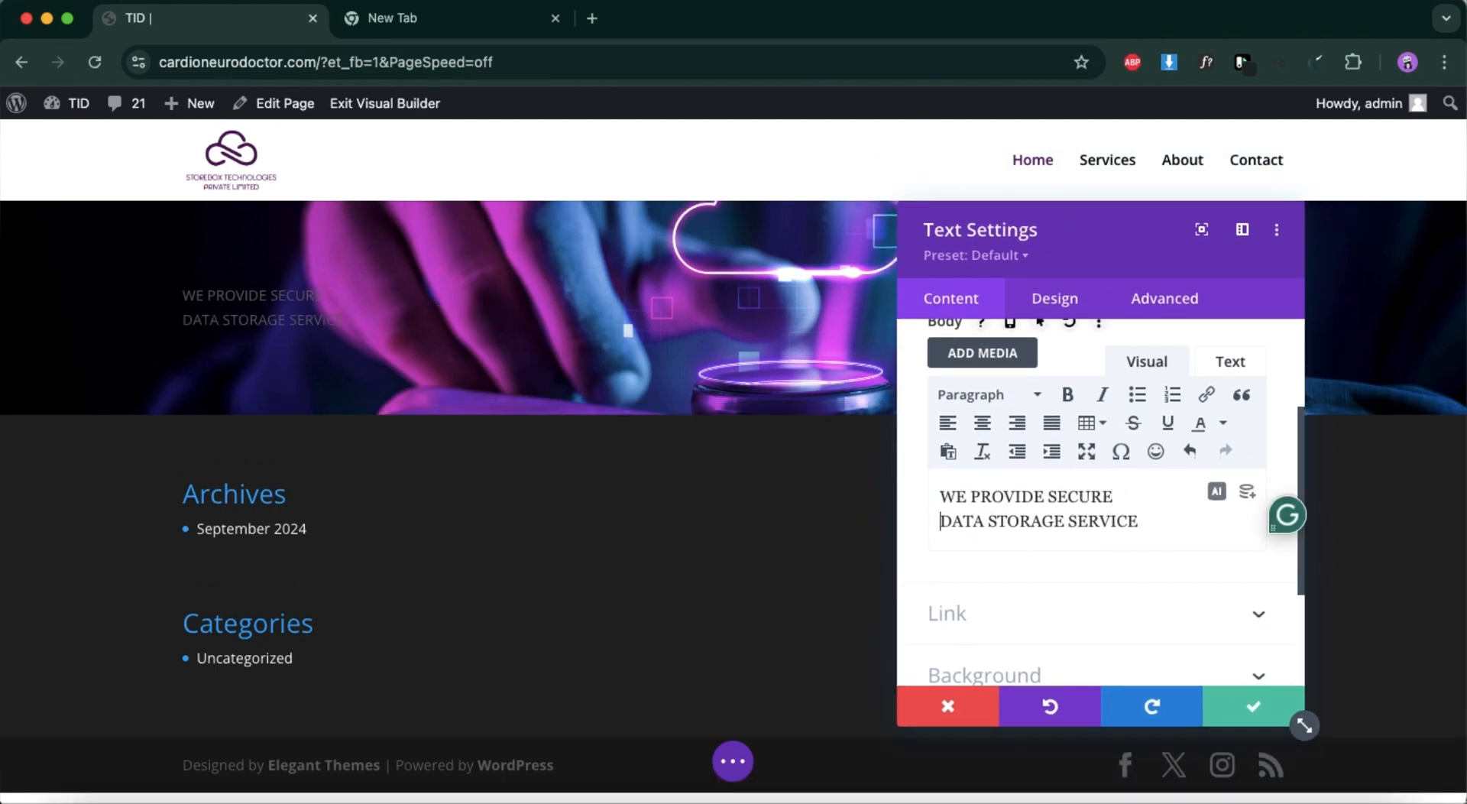
pyautogui.moveTo(1143, 521); pyautogui.dragTo(812, 505)
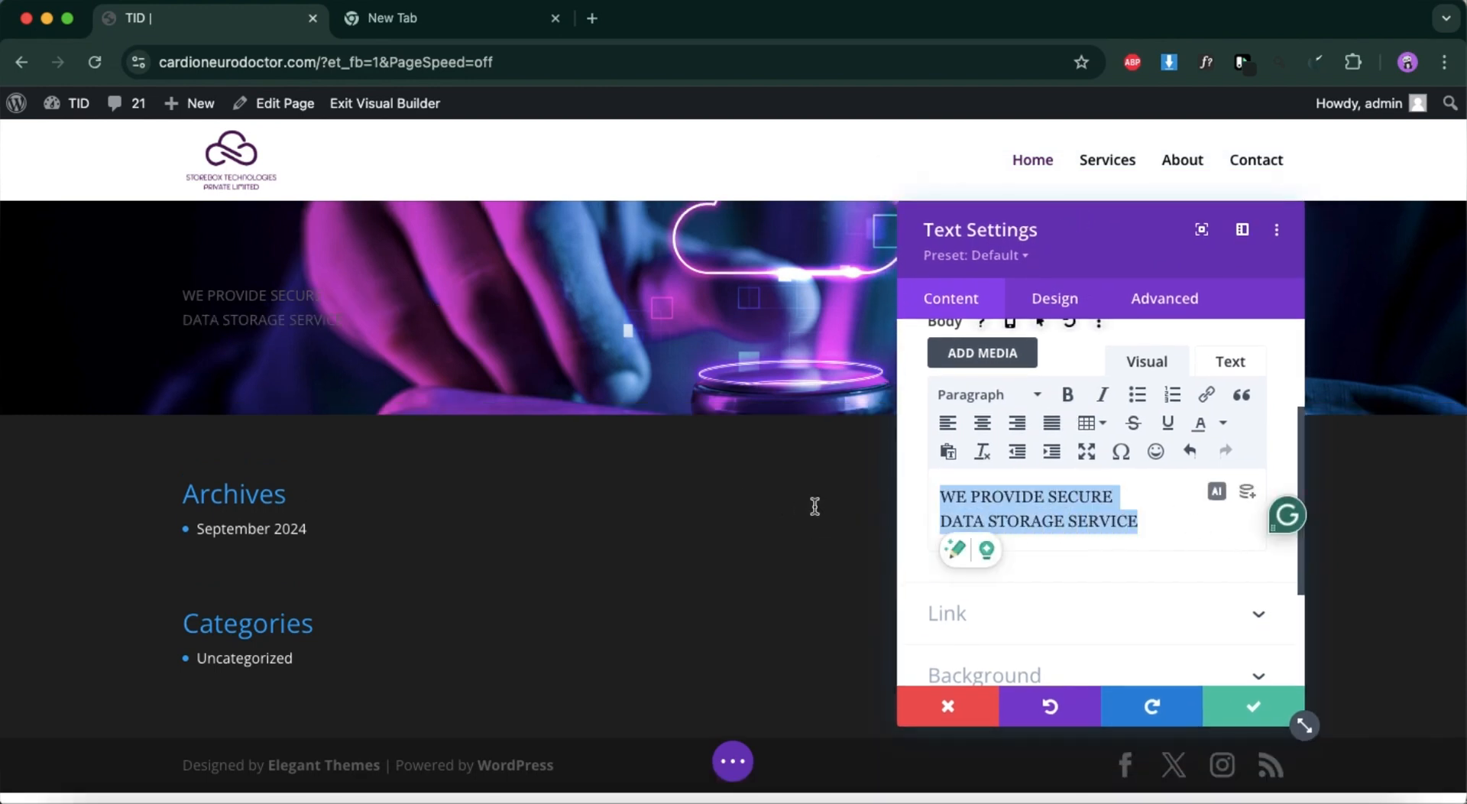
pyautogui.click(982, 423)
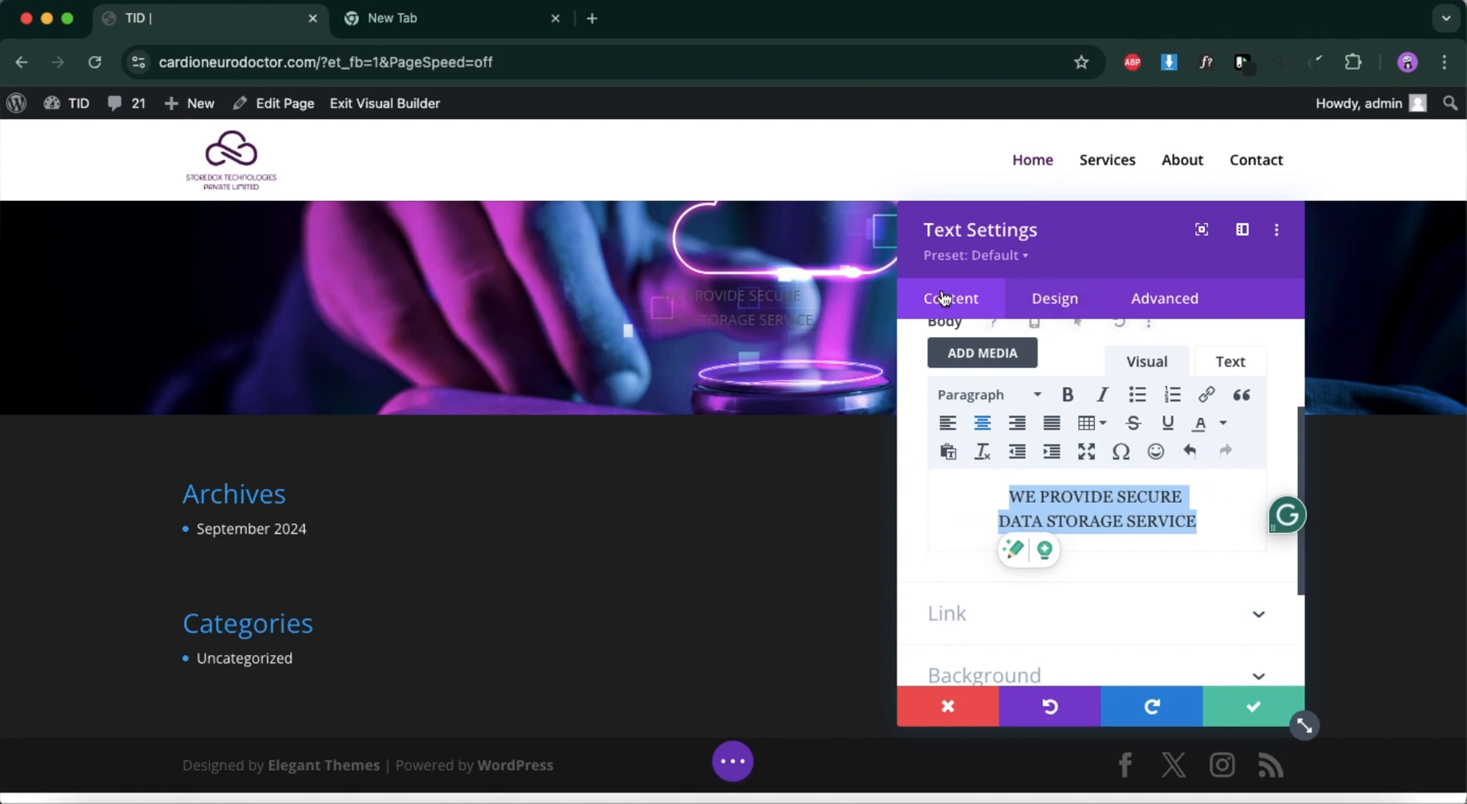
# Look through the heading fonts in the Text module's design options and set the heading font weight to Bold.
pyautogui.scroll(2, 1004, 422)
pyautogui.scroll(1, 1004, 422)
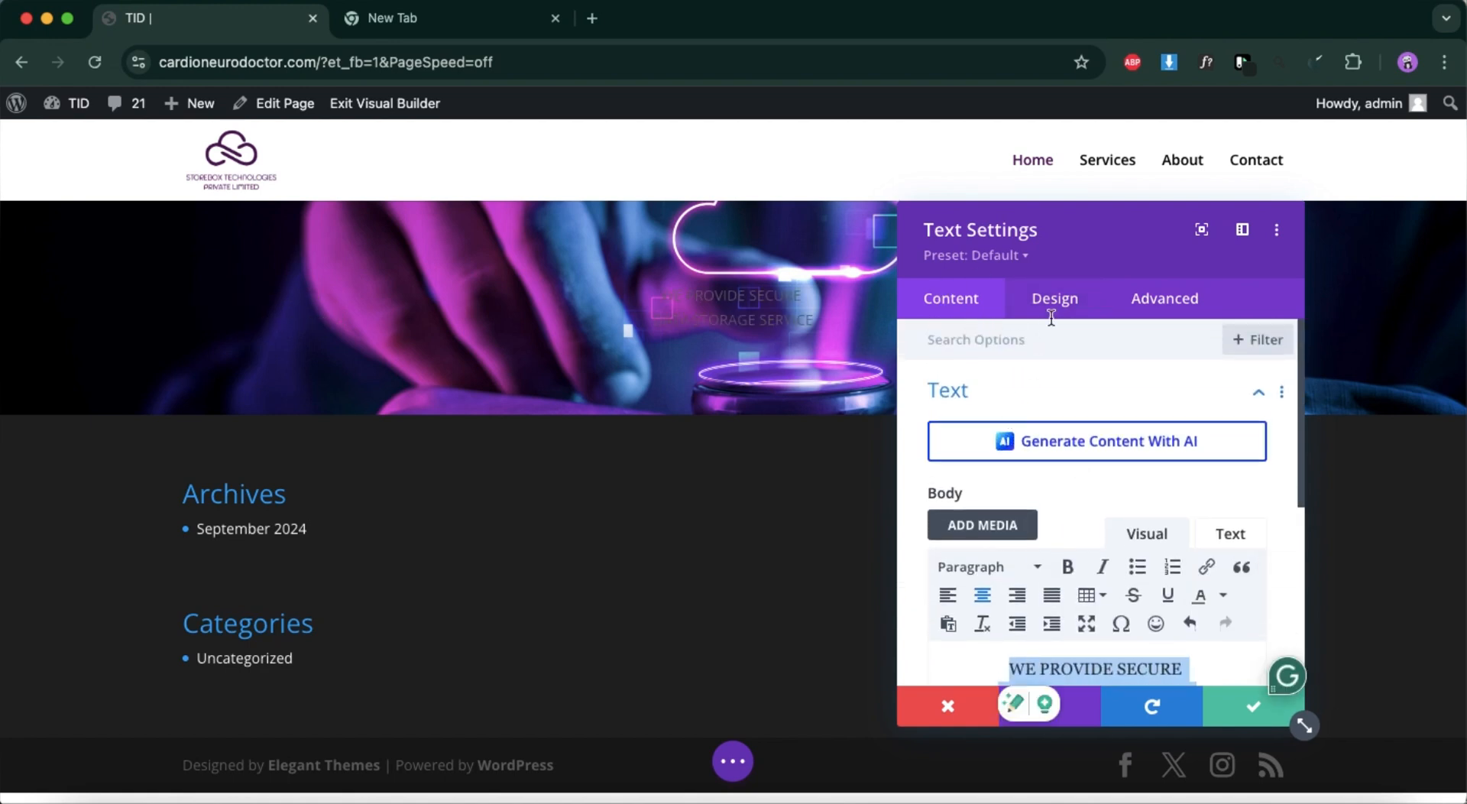
pyautogui.click(1054, 300)
pyautogui.click(1023, 413)
pyautogui.click(1020, 401)
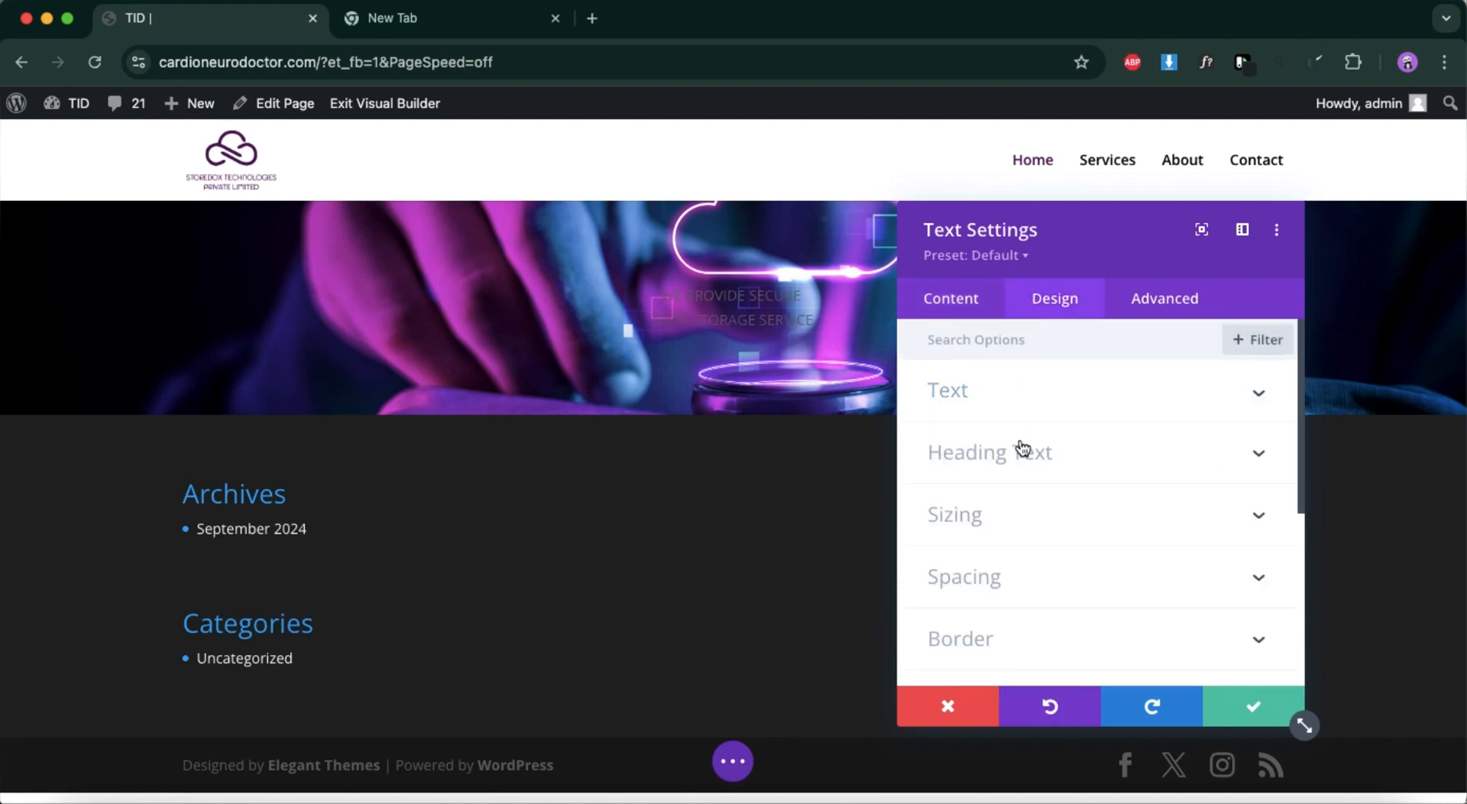
pyautogui.click(1016, 459)
pyautogui.scroll(-2, 1016, 456)
pyautogui.click(1020, 376)
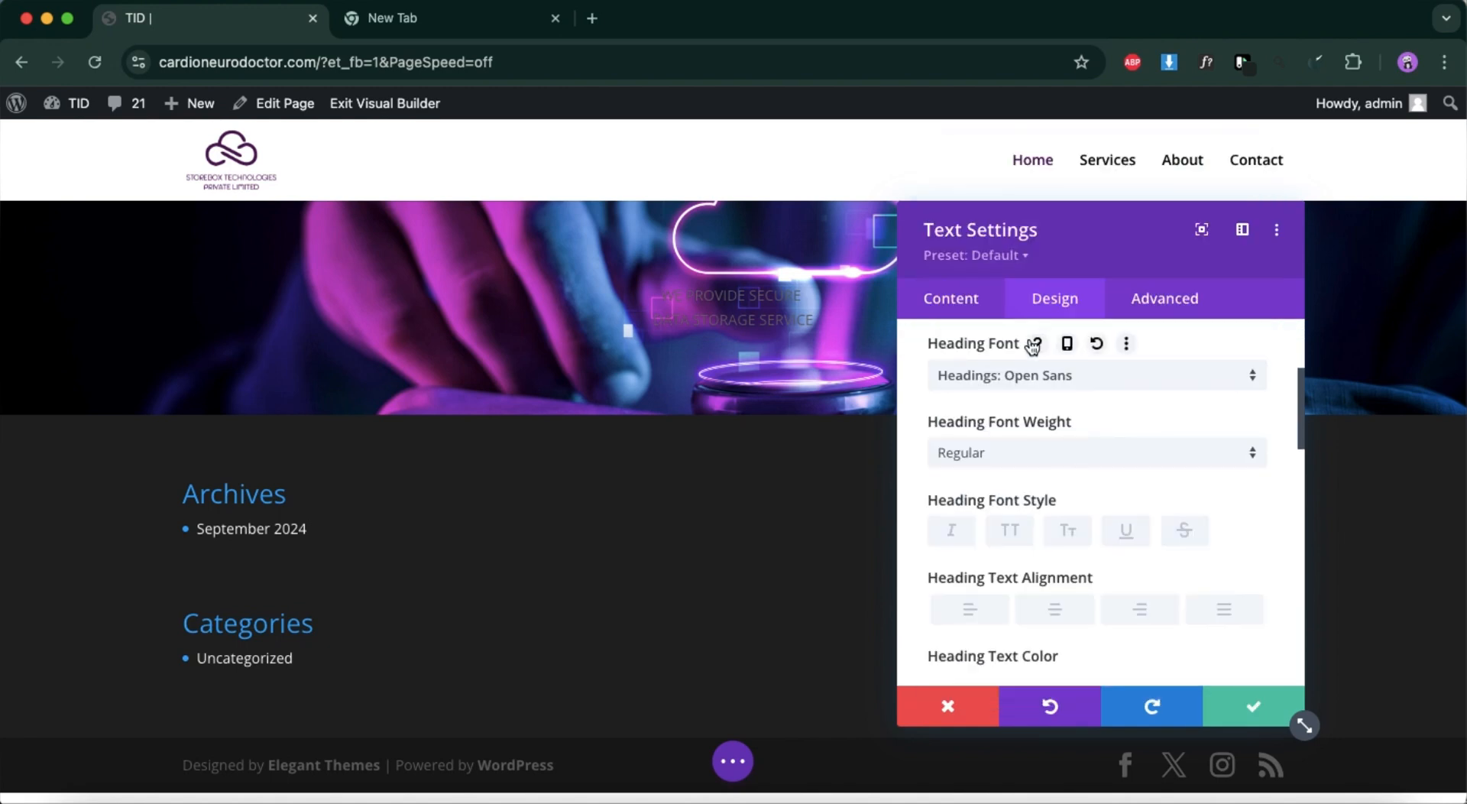
pyautogui.click(1013, 378)
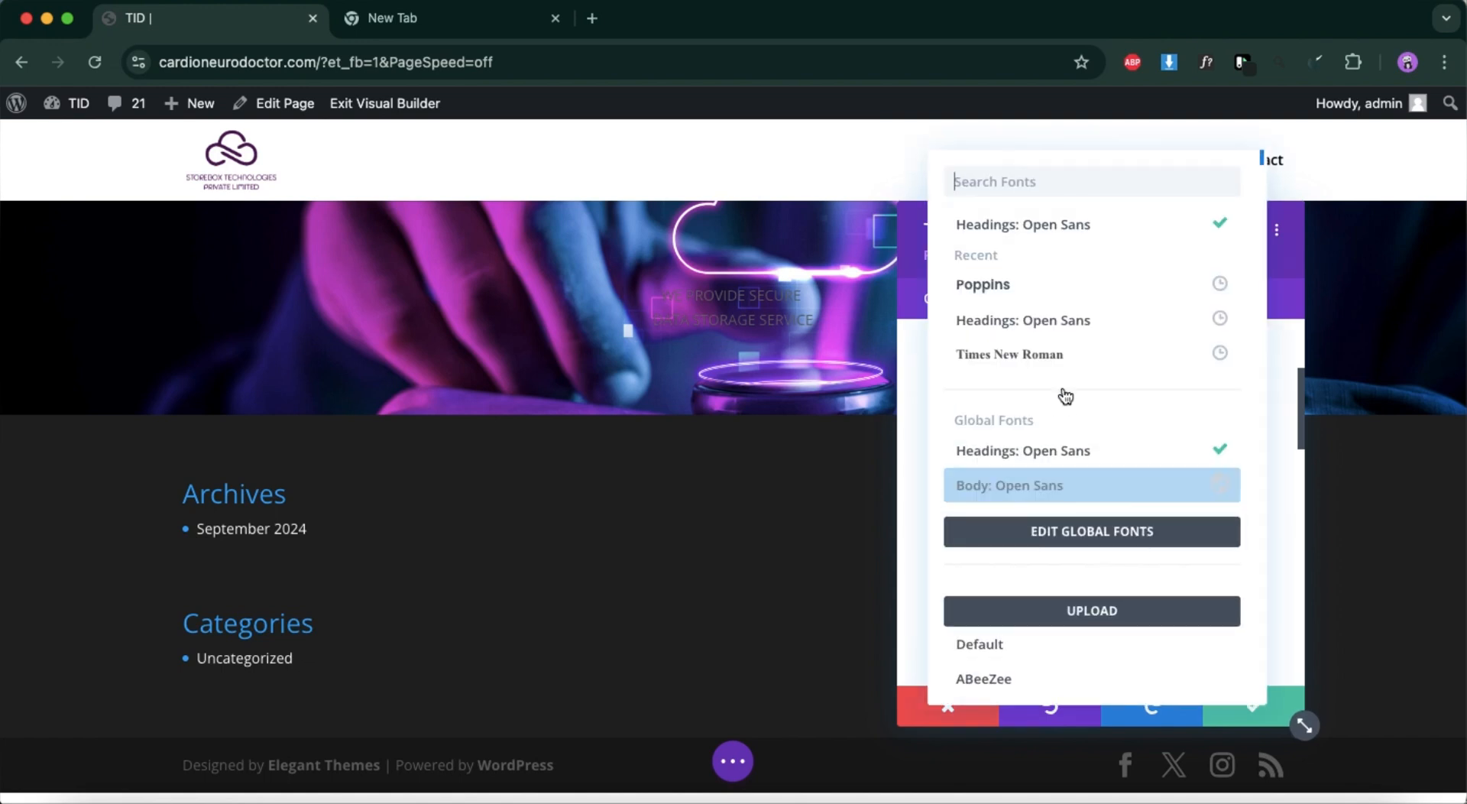
pyautogui.click(1276, 520)
pyautogui.scroll(-3, 986, 451)
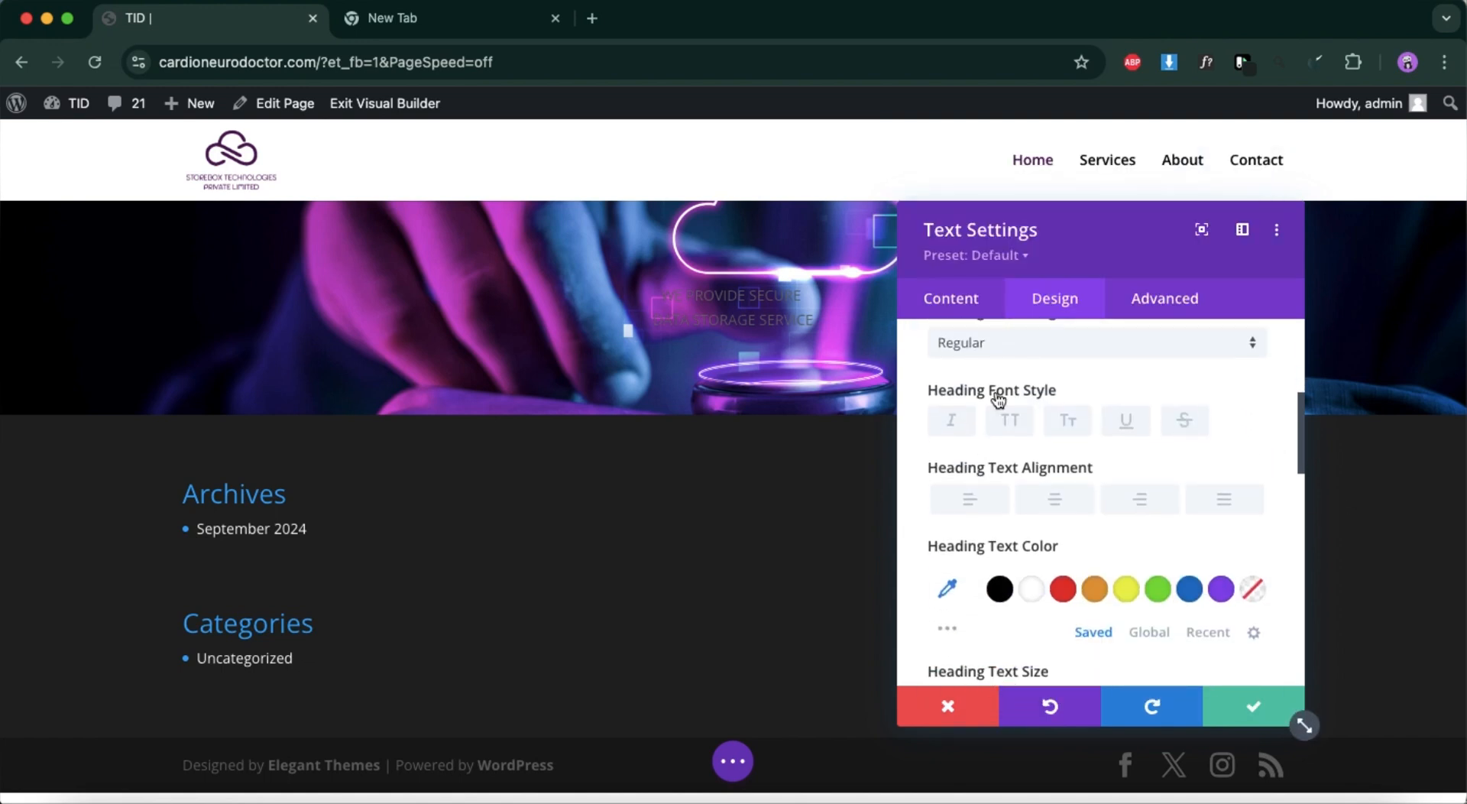
pyautogui.click(989, 341)
pyautogui.click(1008, 607)
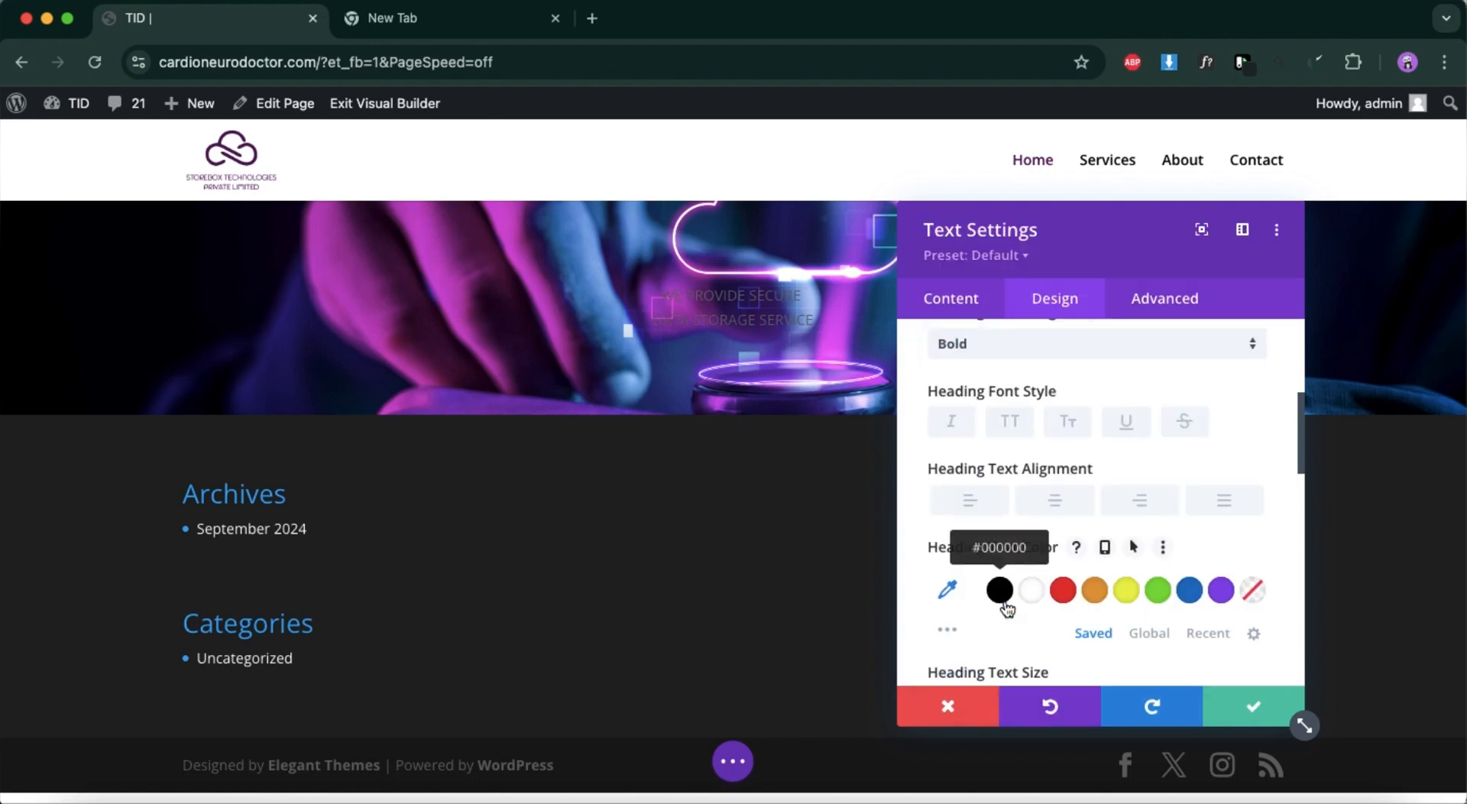
# Delete the headline from the Text module, save its settings and remove the row from the hero section.
pyautogui.scroll(5, 986, 382)
pyautogui.click(953, 300)
pyautogui.click(1003, 393)
pyautogui.scroll(-4, 1036, 534)
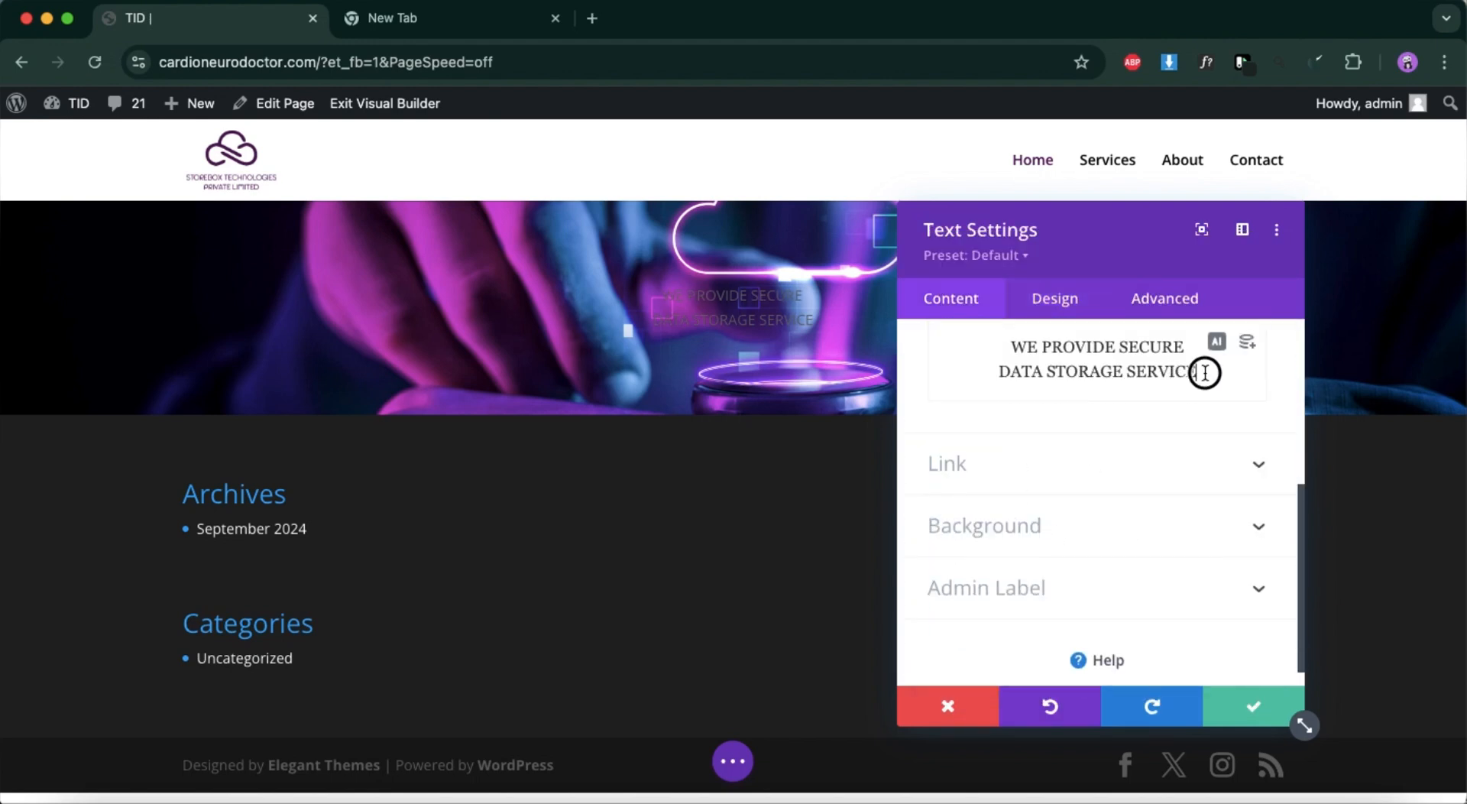
pyautogui.moveTo(1204, 373); pyautogui.dragTo(1011, 352)
pyautogui.press('BackSpace')
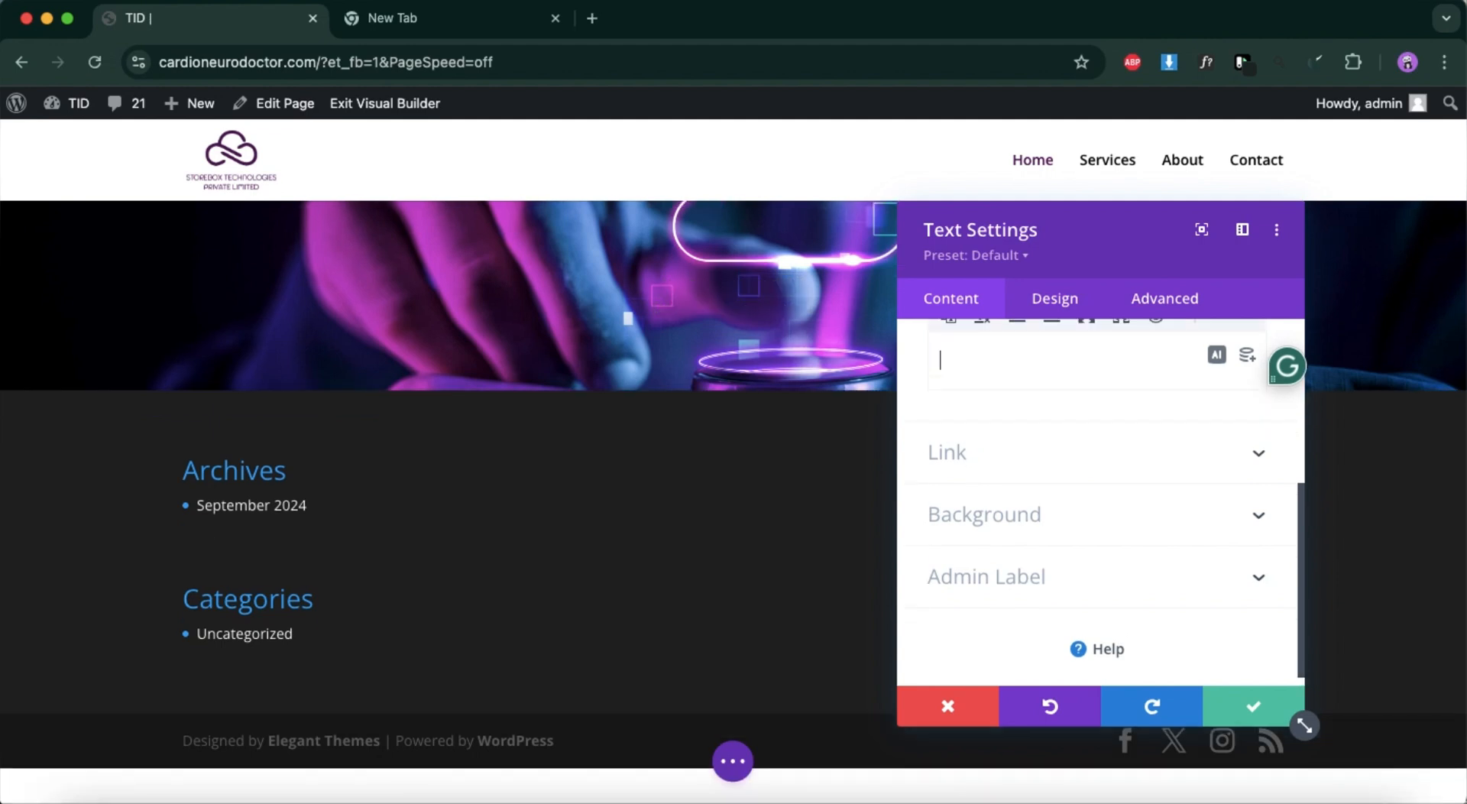
pyautogui.click(1218, 714)
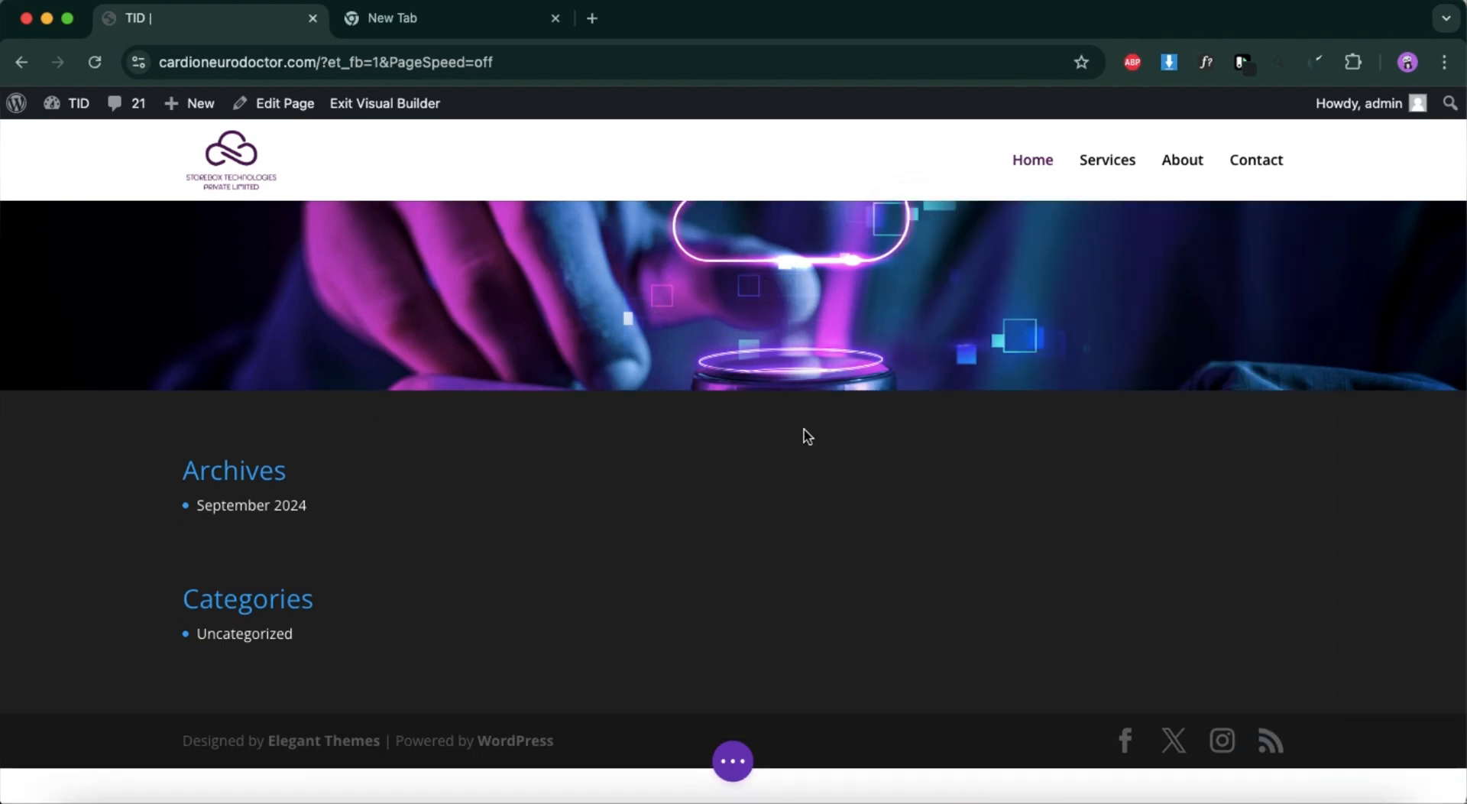
pyautogui.moveTo(370, 289)
pyautogui.click(352, 279)
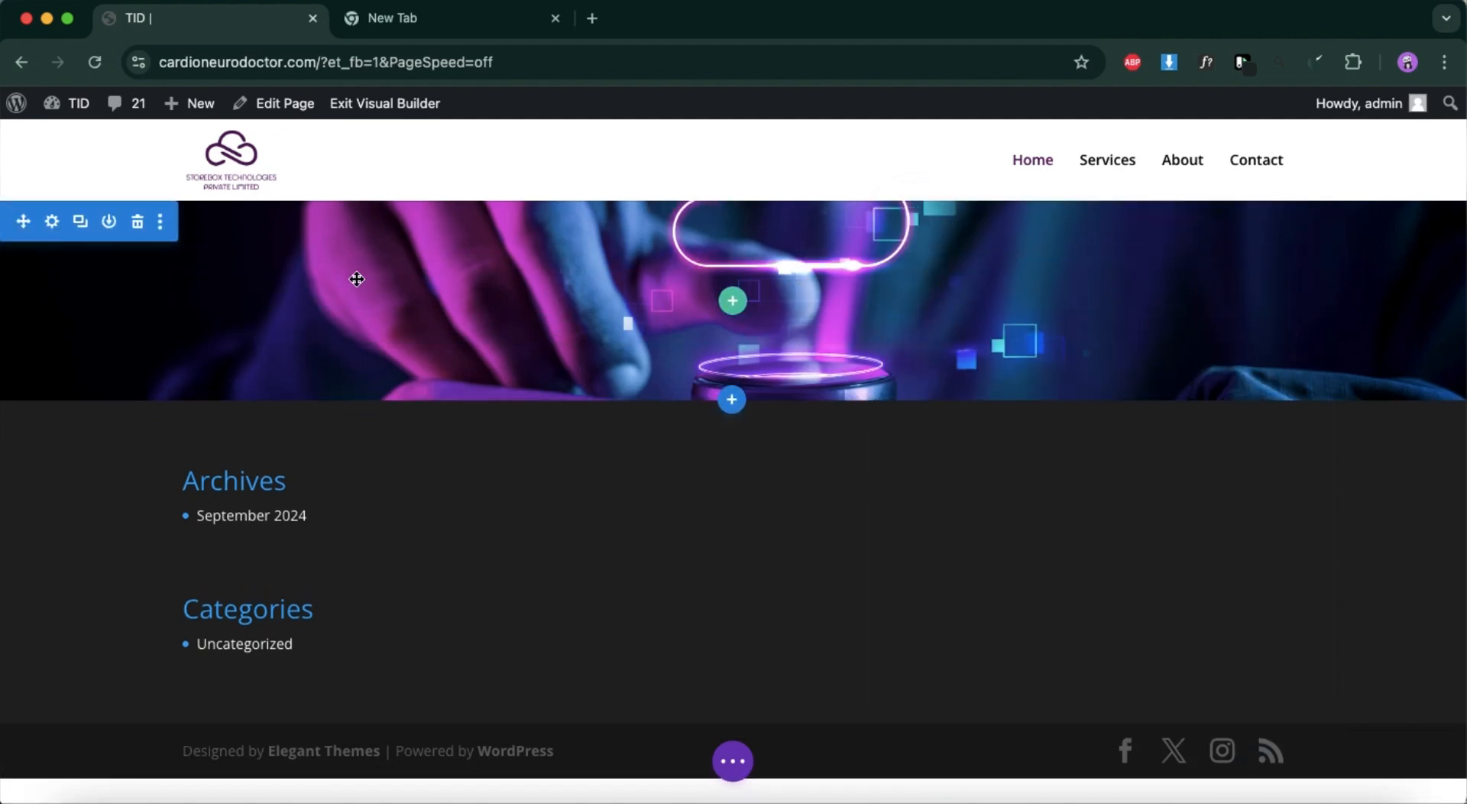
# Save the Home page and open the general Typography settings in Divi's Theme Customizer from the WordPress dashboard.
pyautogui.click(733, 761)
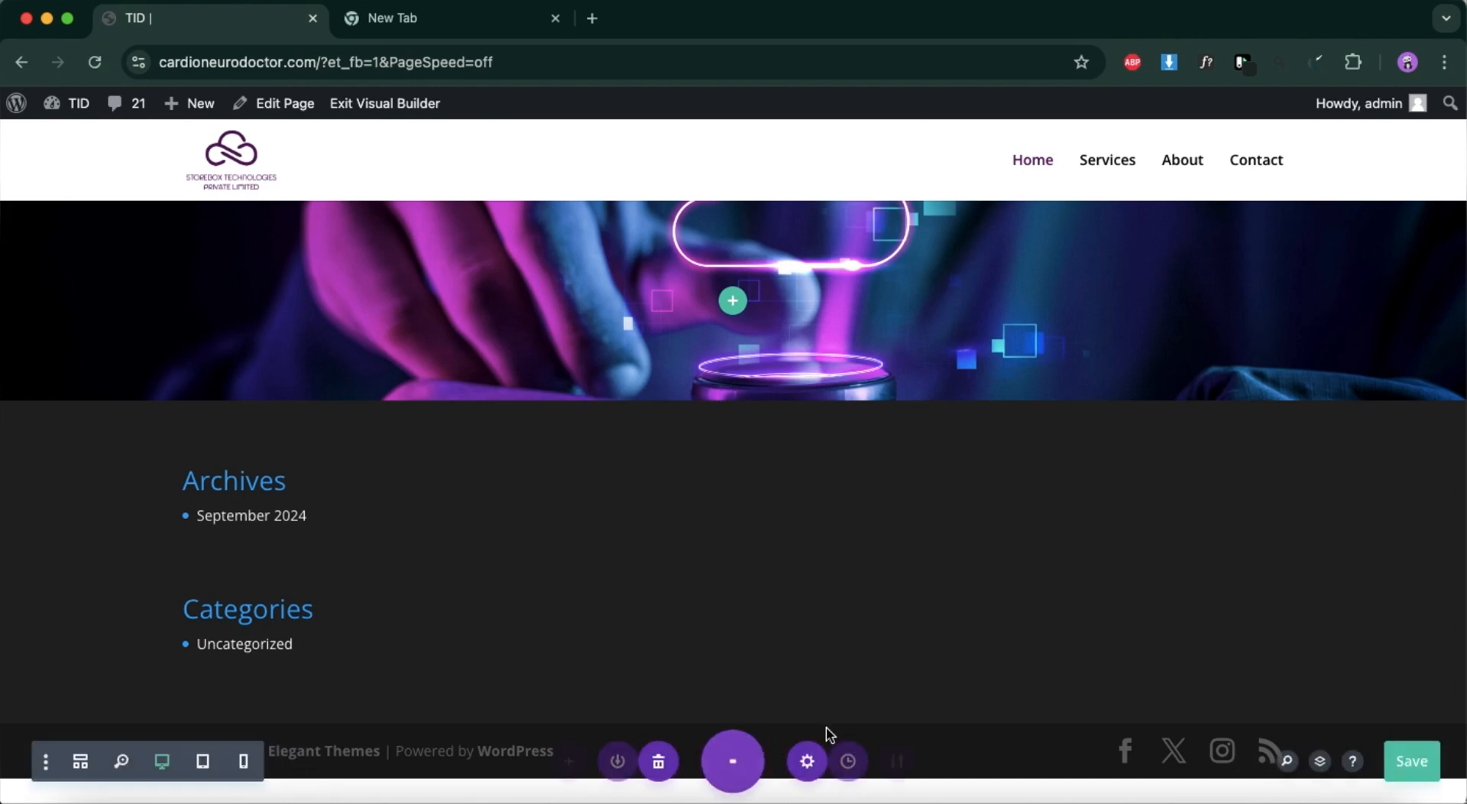
pyautogui.click(1407, 761)
pyautogui.click(18, 104)
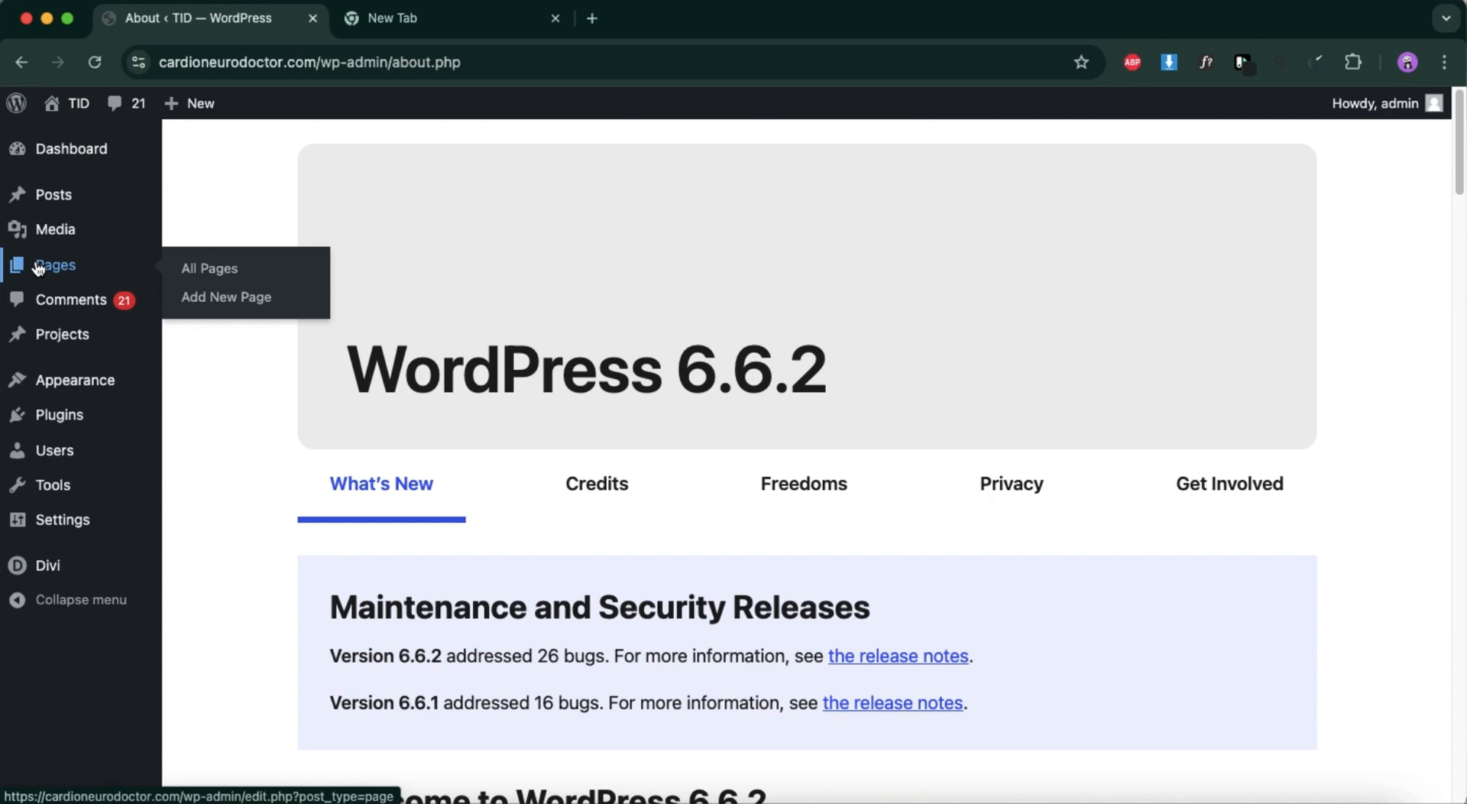
pyautogui.moveTo(54, 544)
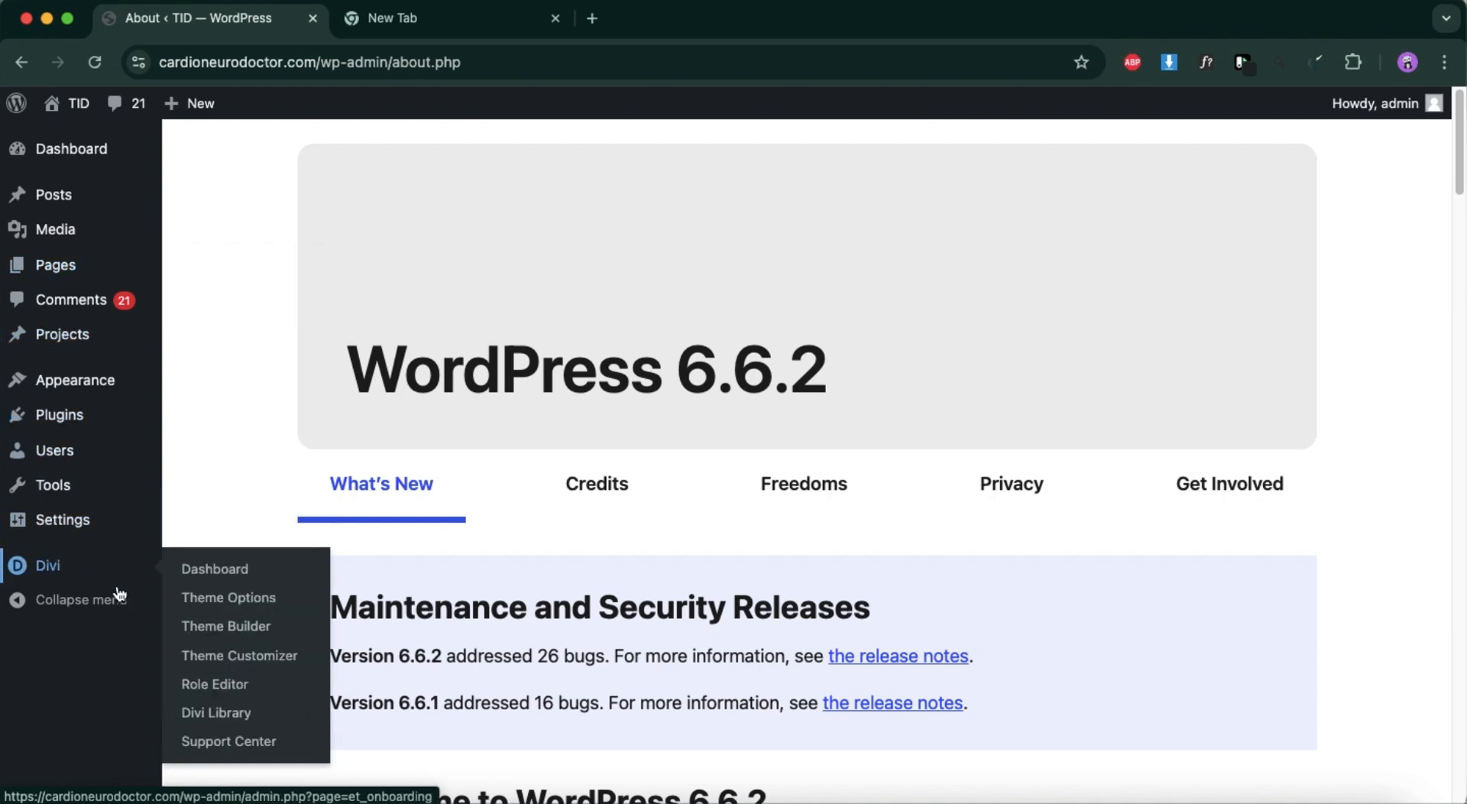
pyautogui.click(235, 658)
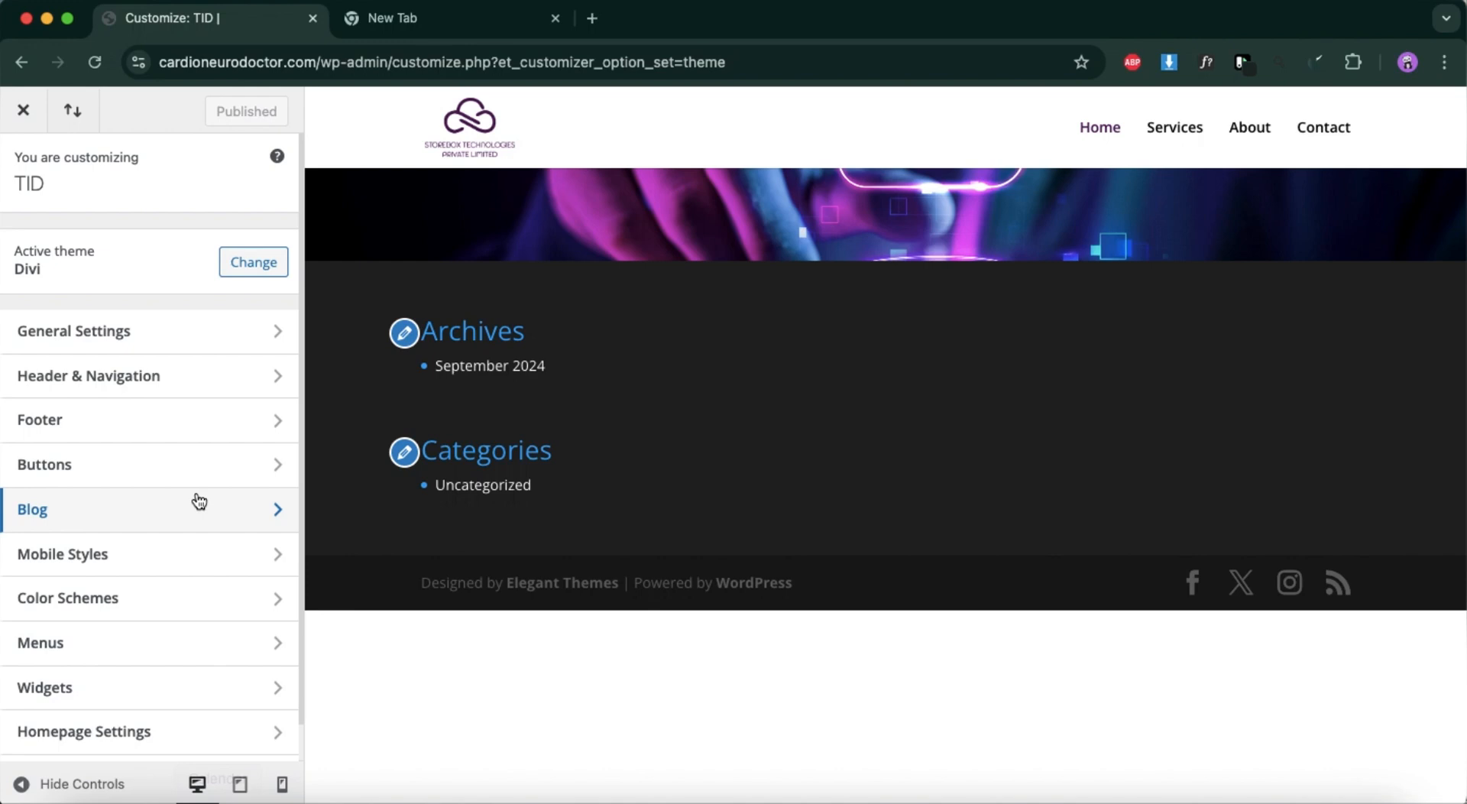
pyautogui.click(206, 341)
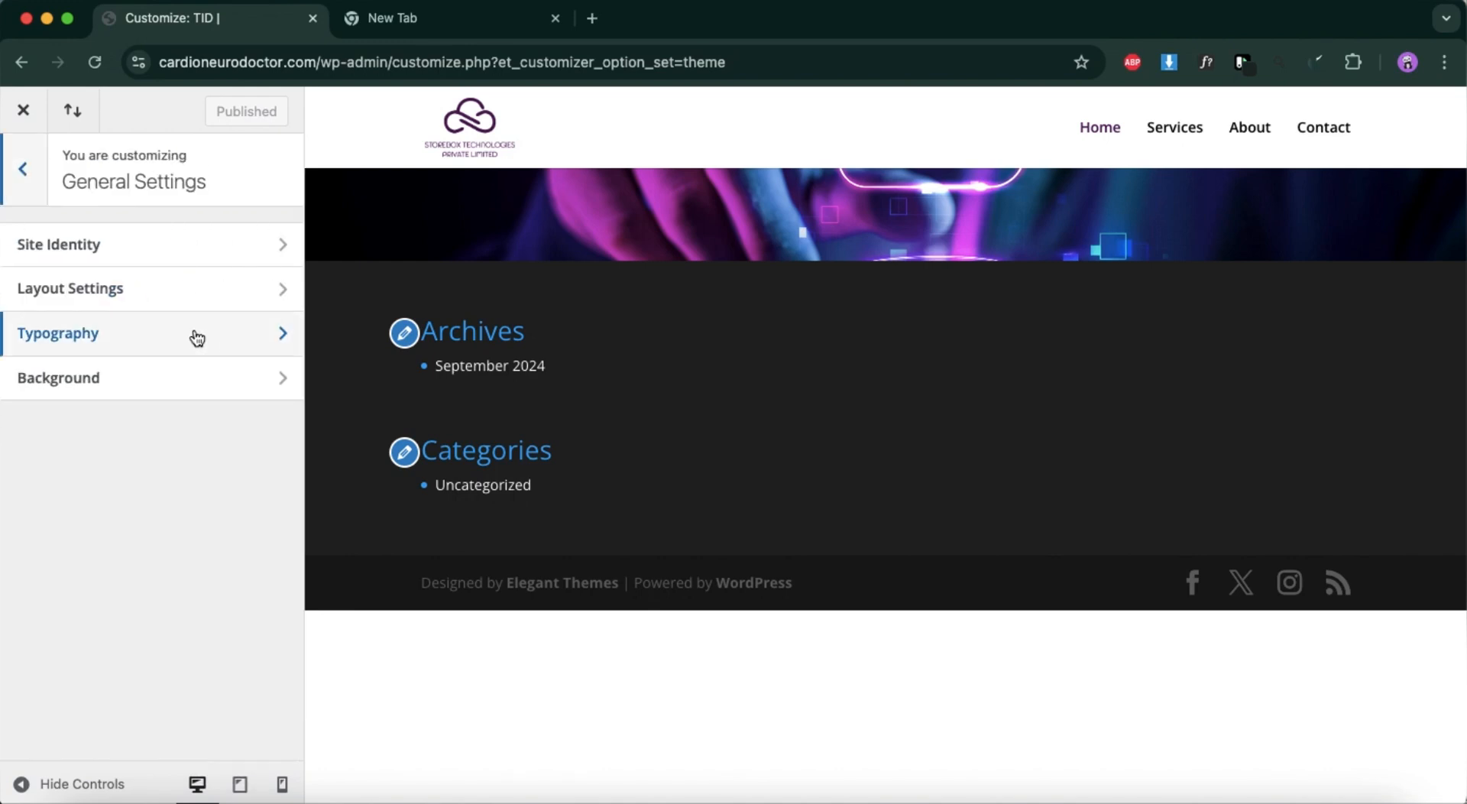
pyautogui.click(196, 337)
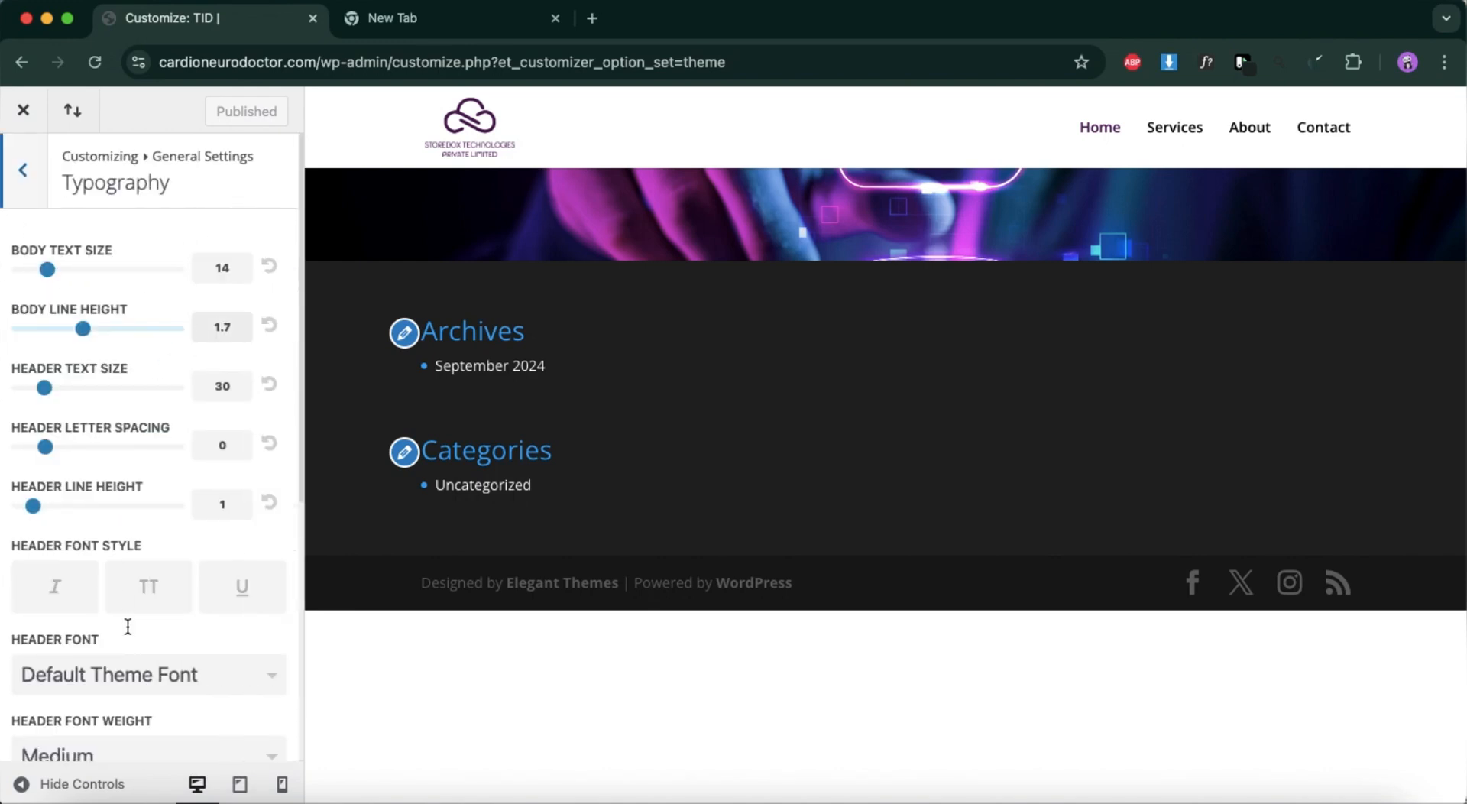
# Set the theme's header font to Abril Fatface.
pyautogui.scroll(-3, 127, 626)
pyautogui.click(175, 600)
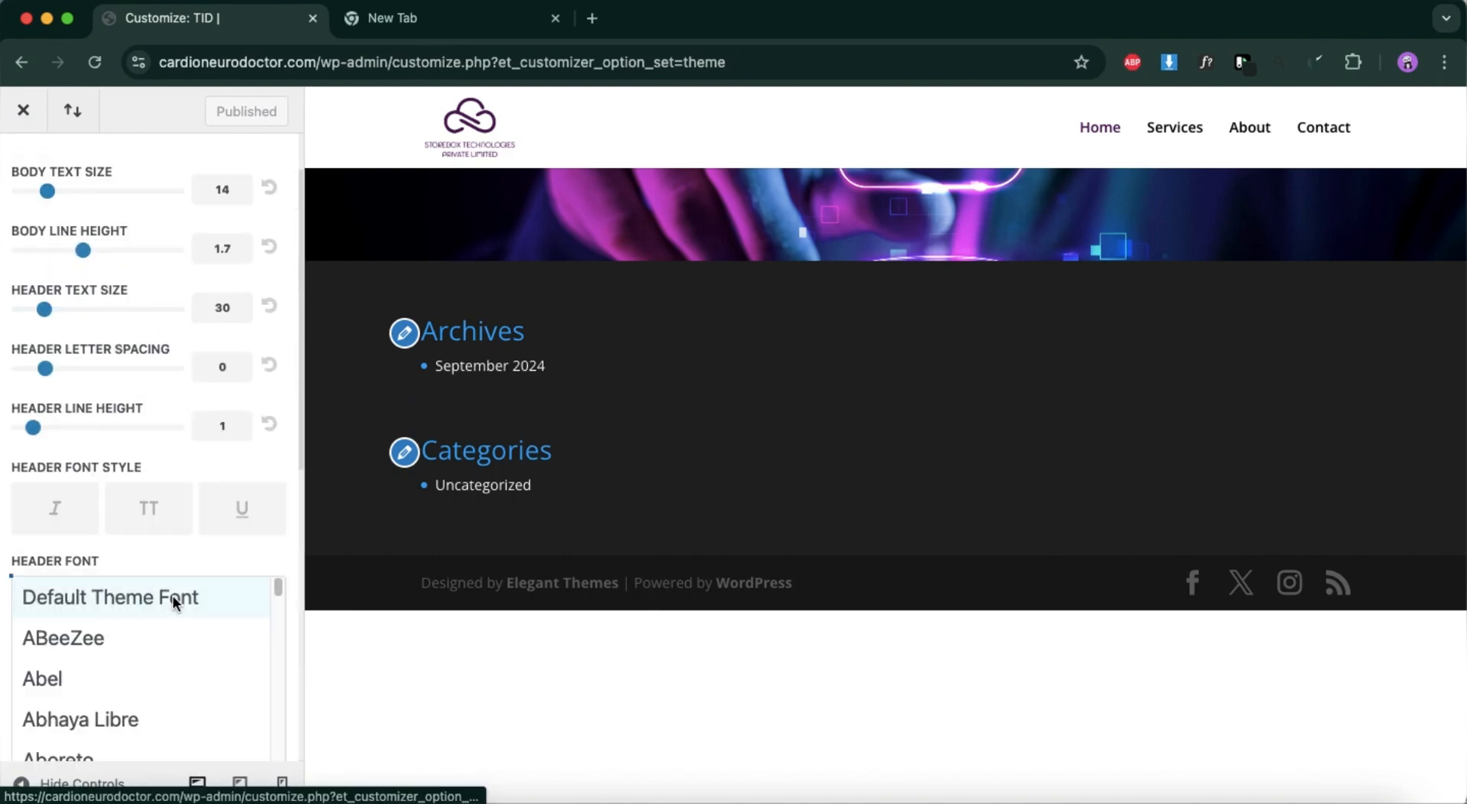
pyautogui.scroll(-3, 108, 694)
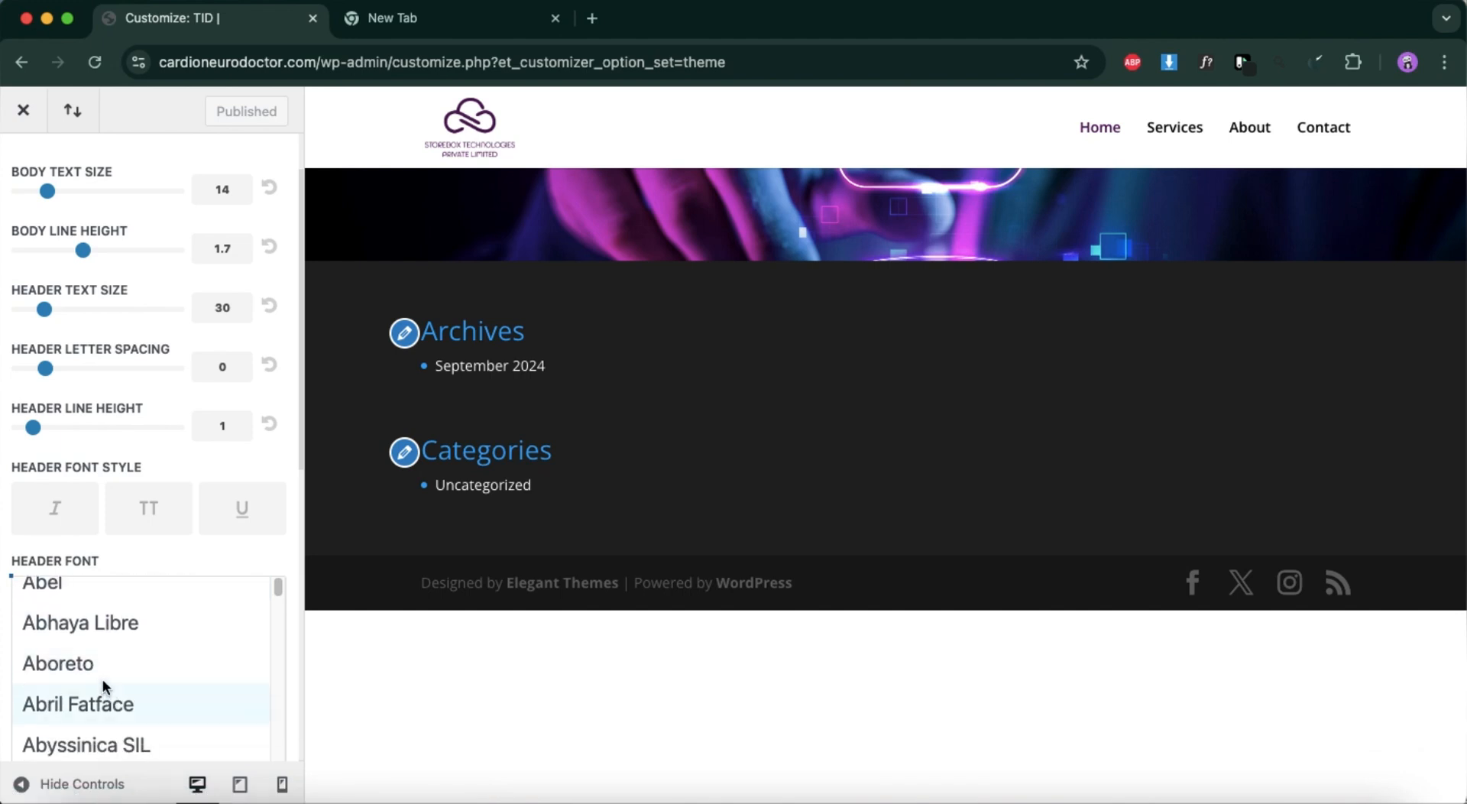
pyautogui.click(103, 703)
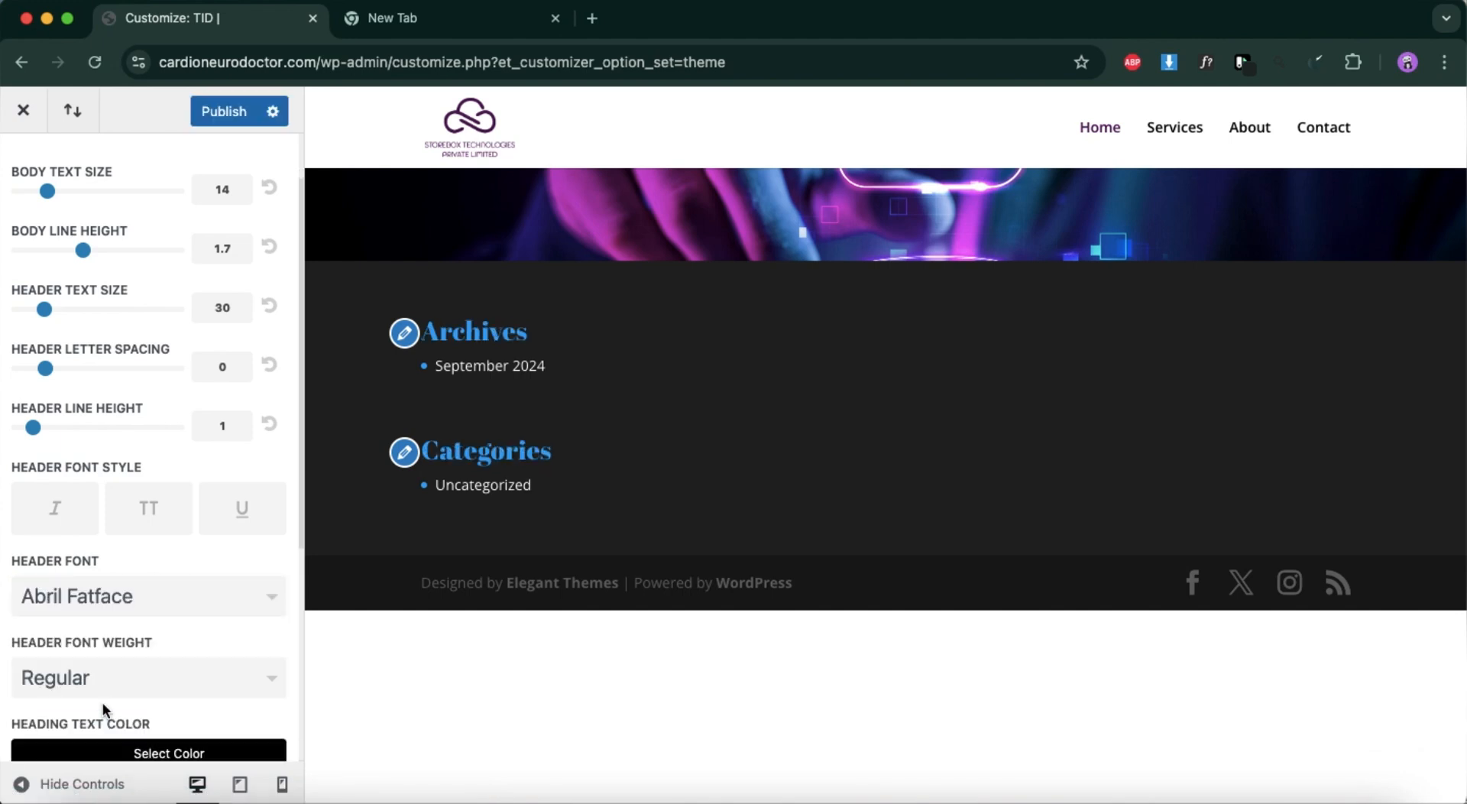
pyautogui.scroll(-2, 90, 677)
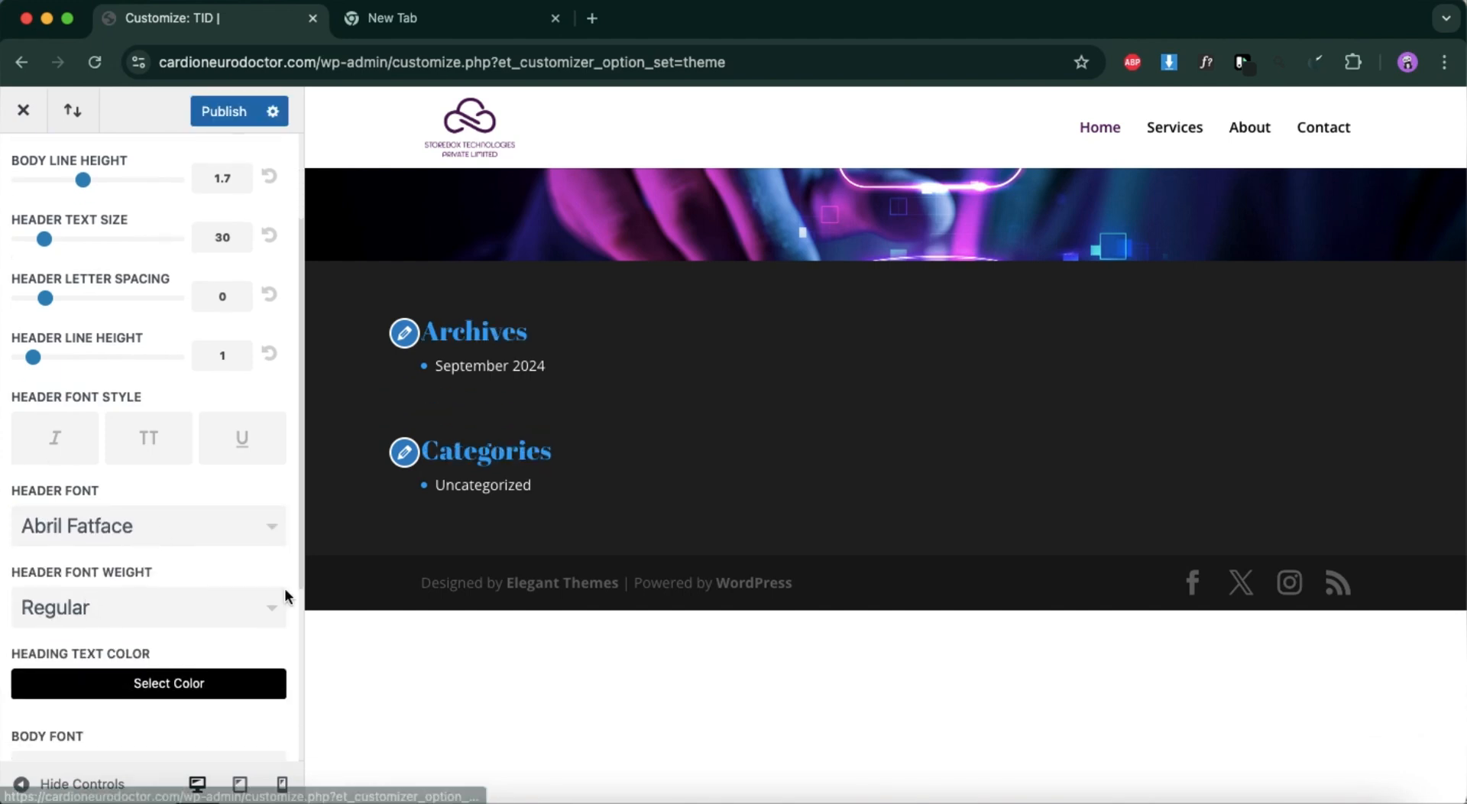
# Switch to the Figma design, try Dev Mode, and examine the layout and fill properties of the section frame below the hero.
pyautogui.click(1312, 799)
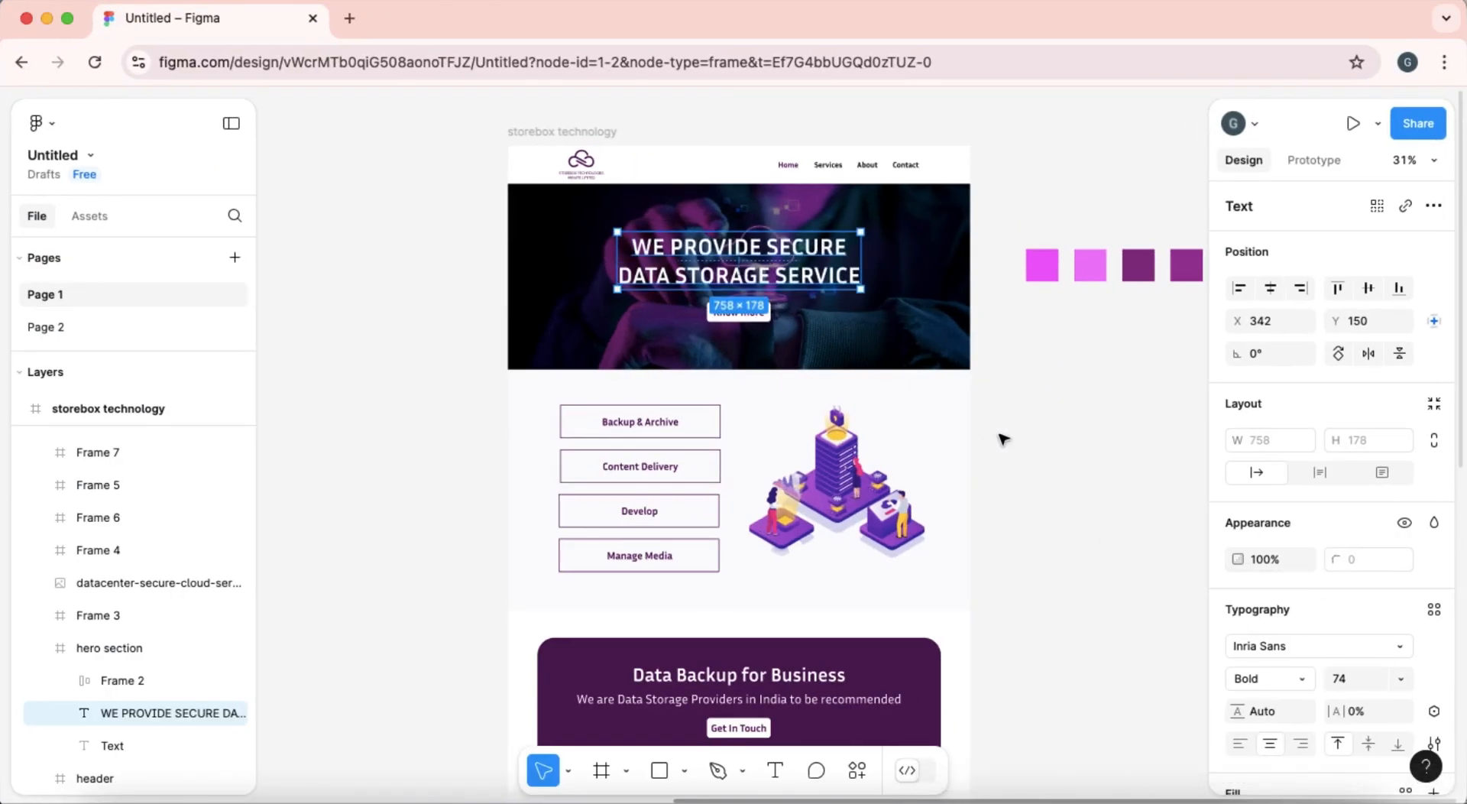
pyautogui.click(633, 428)
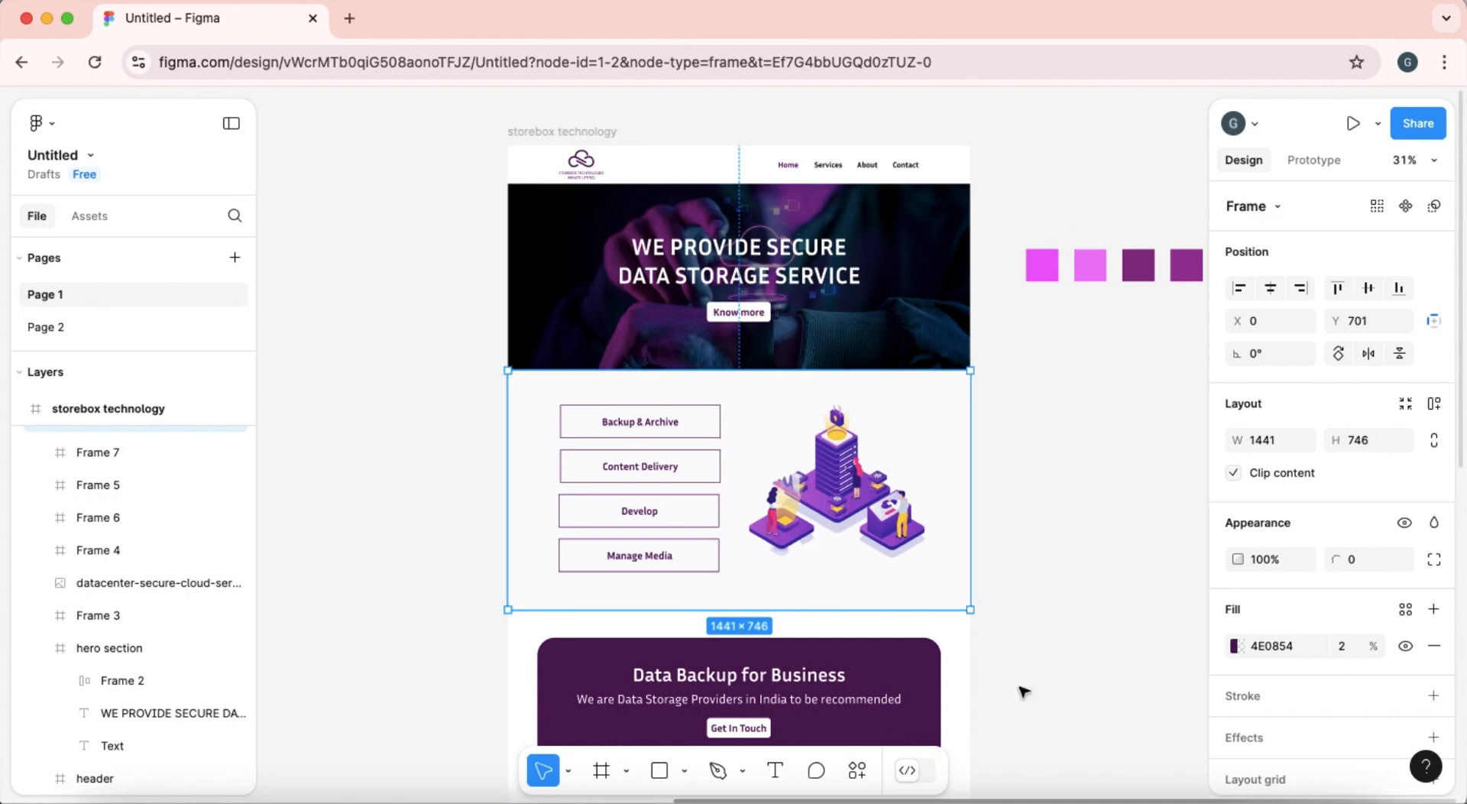
pyautogui.click(916, 778)
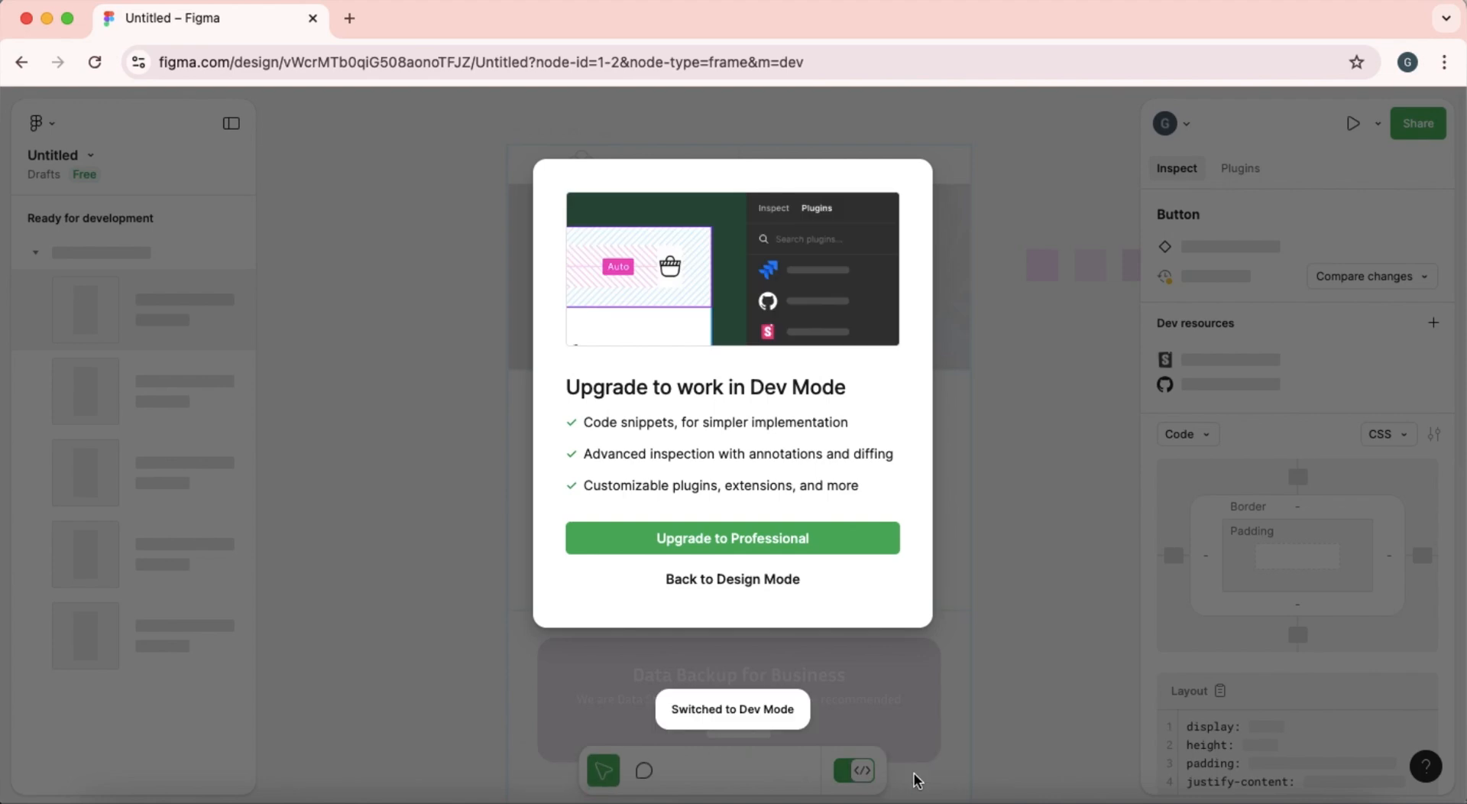
pyautogui.click(765, 577)
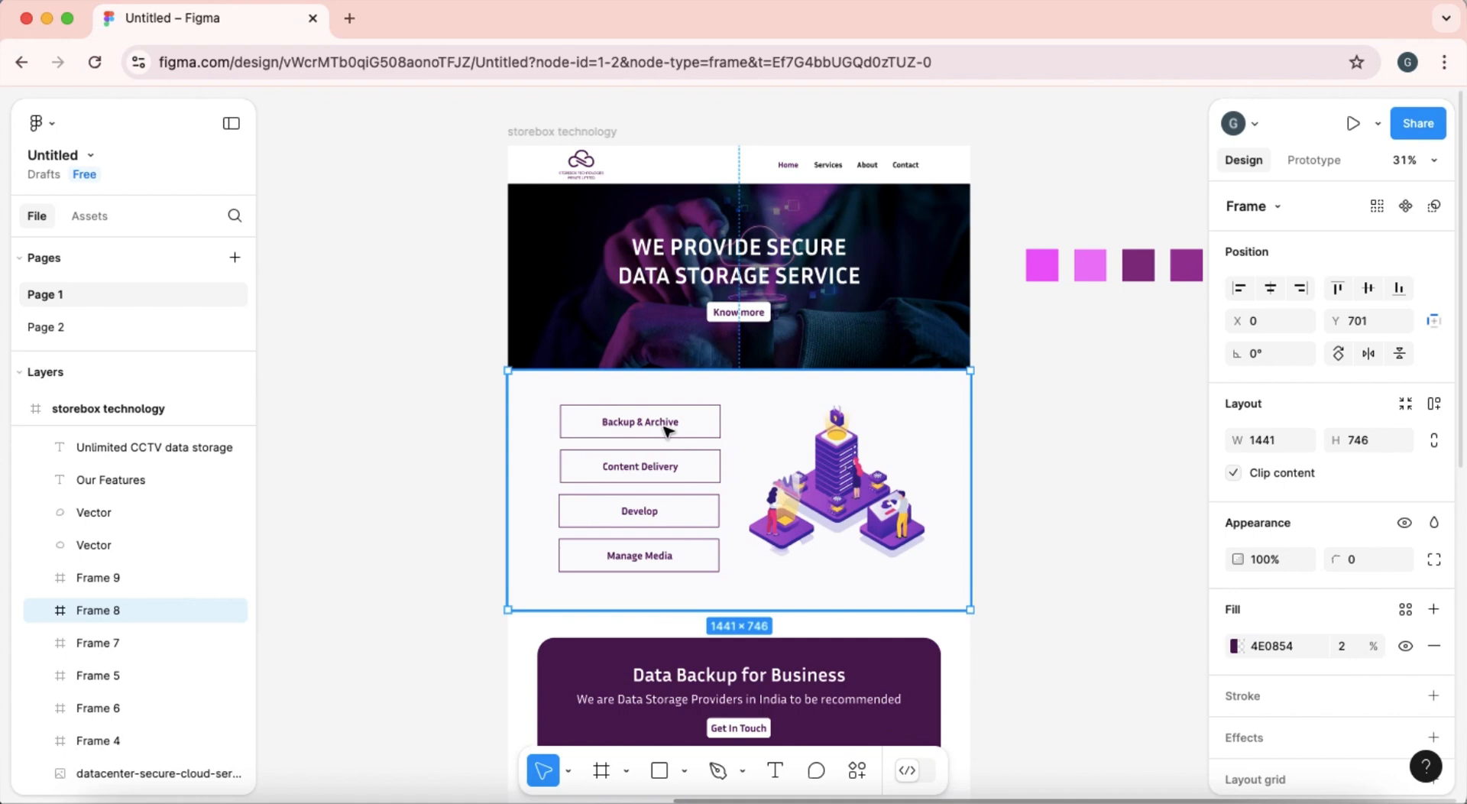
pyautogui.scroll(-2, 1368, 524)
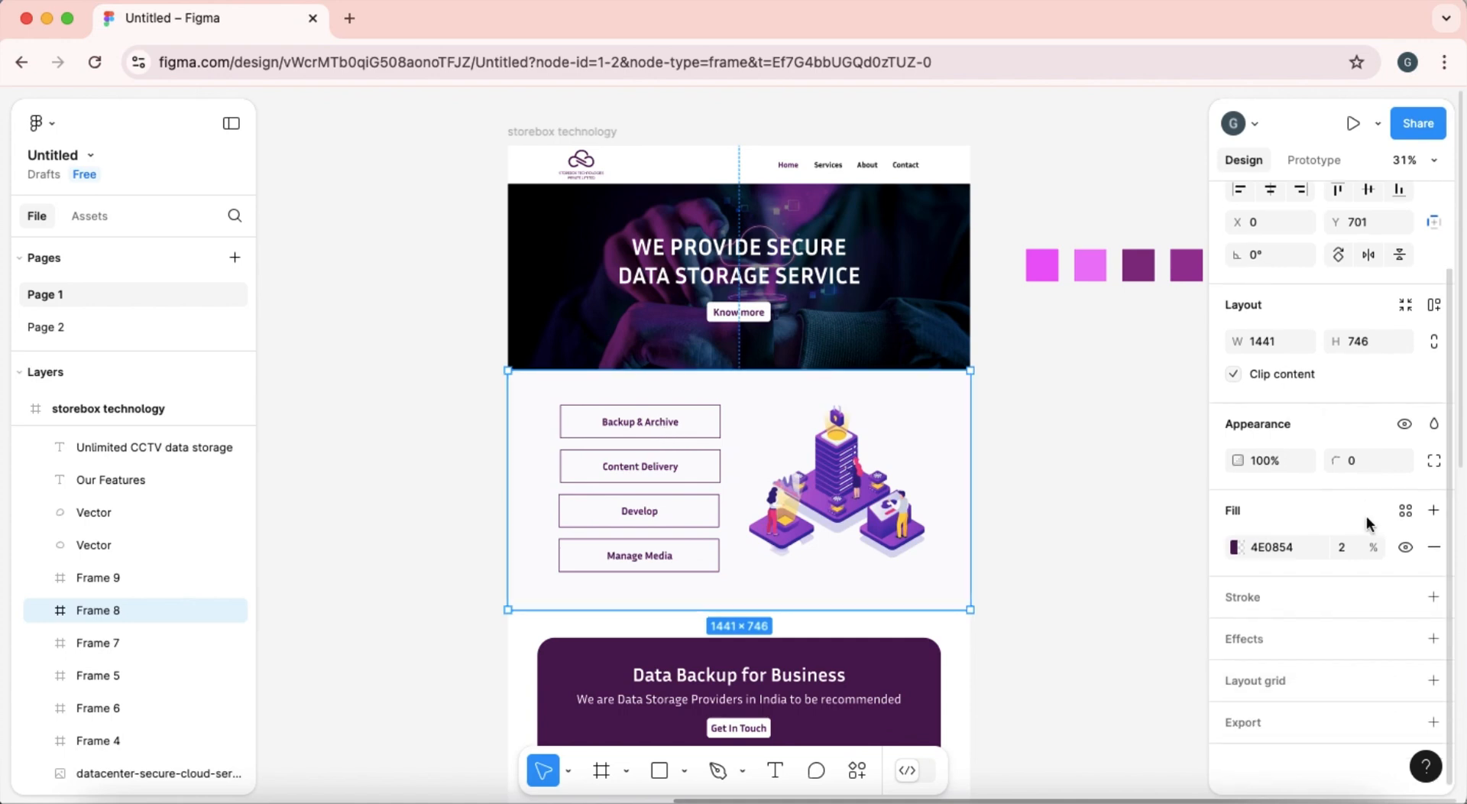
pyautogui.scroll(2, 1368, 524)
pyautogui.scroll(-2, 1358, 533)
# Inspect the typography properties of the hero headline "WE PROVIDE SECURE DATA STORAGE SERVICE" and put the Figma window away.
pyautogui.click(1085, 566)
pyautogui.doubleClick(795, 271)
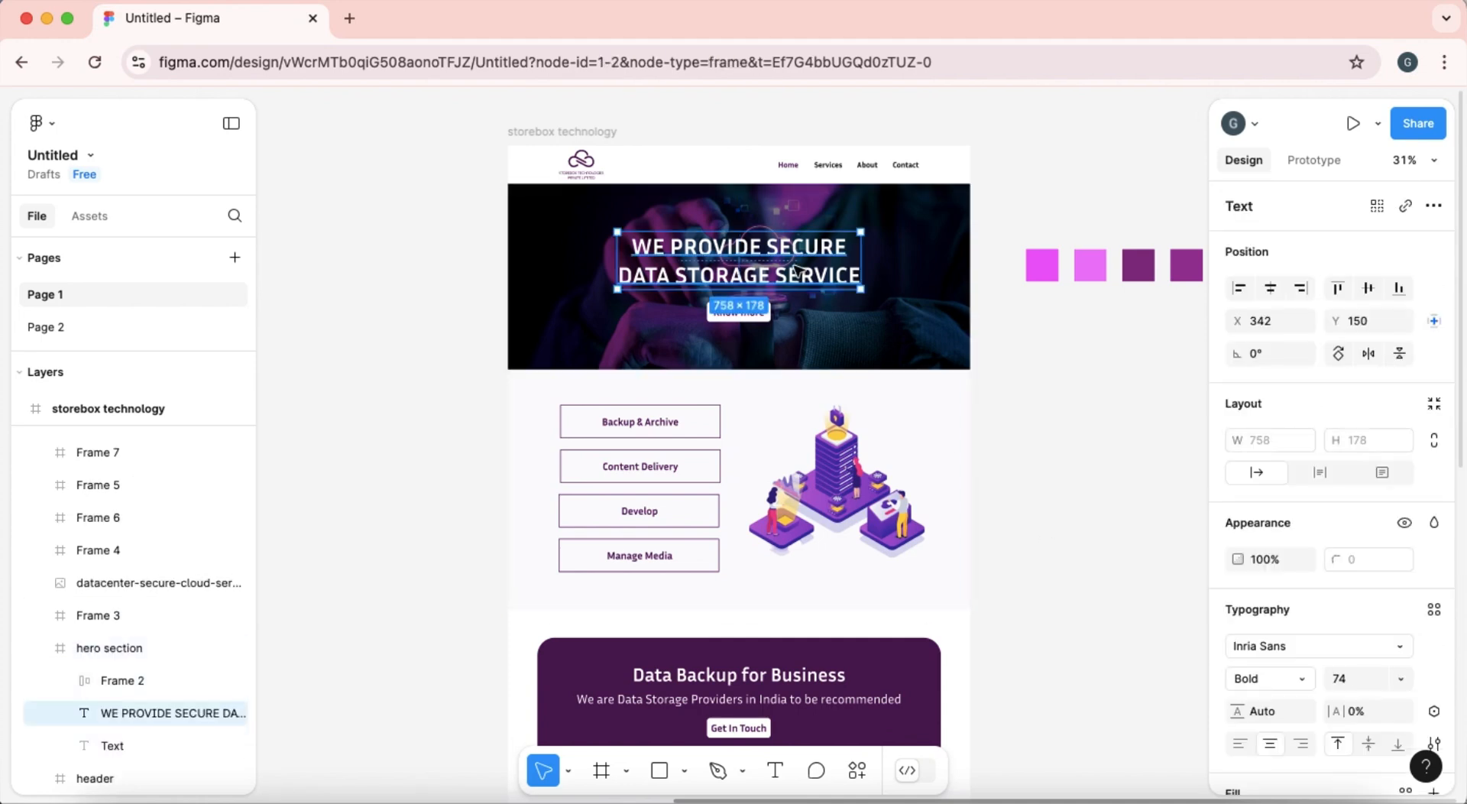
pyautogui.scroll(-2, 1277, 693)
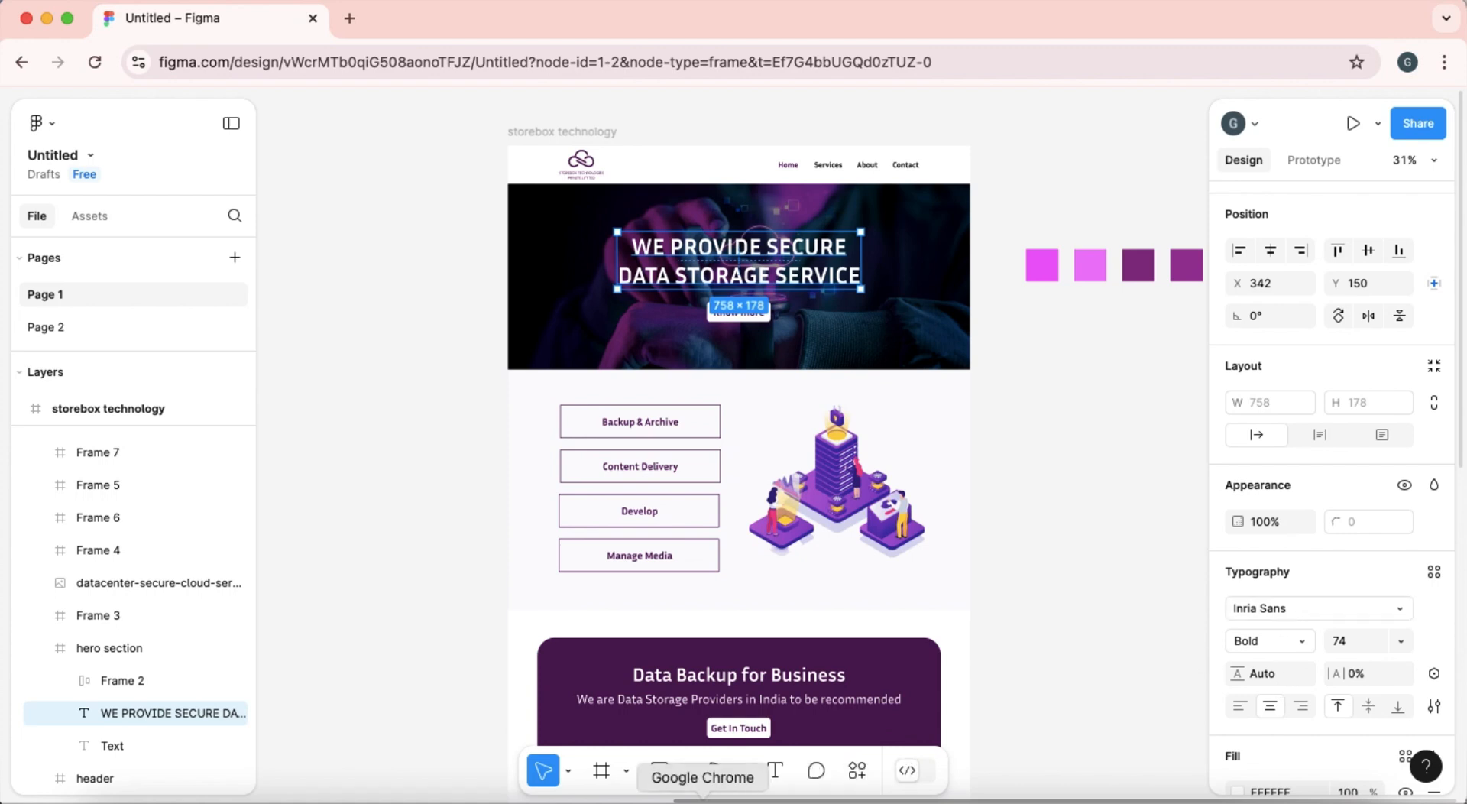
pyautogui.click(47, 18)
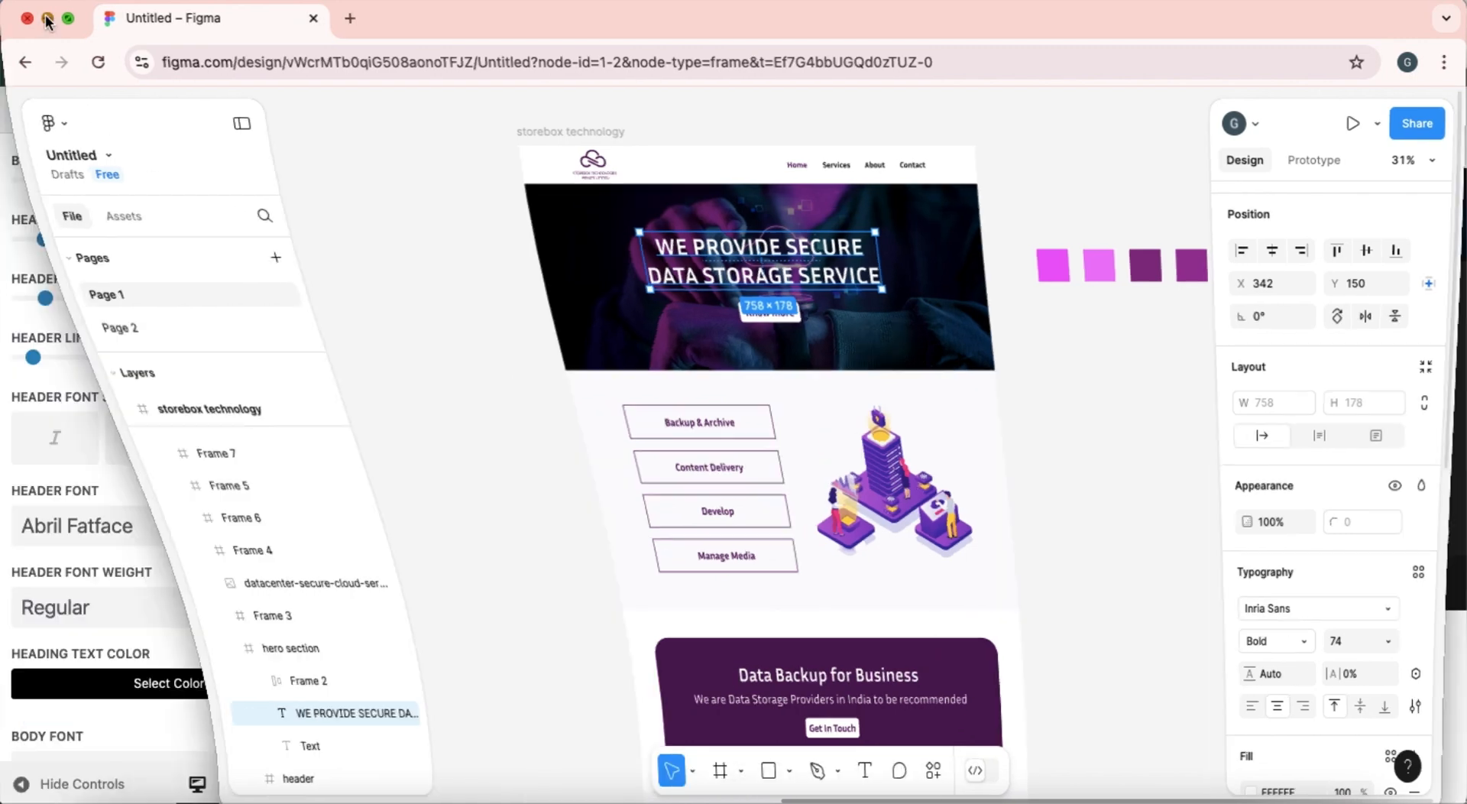
# Set the theme's header font to Inria Sans in the Theme Customizer's typography settings.
pyautogui.click(123, 530)
pyautogui.scroll(-10, 92, 678)
pyautogui.scroll(-10, 92, 682)
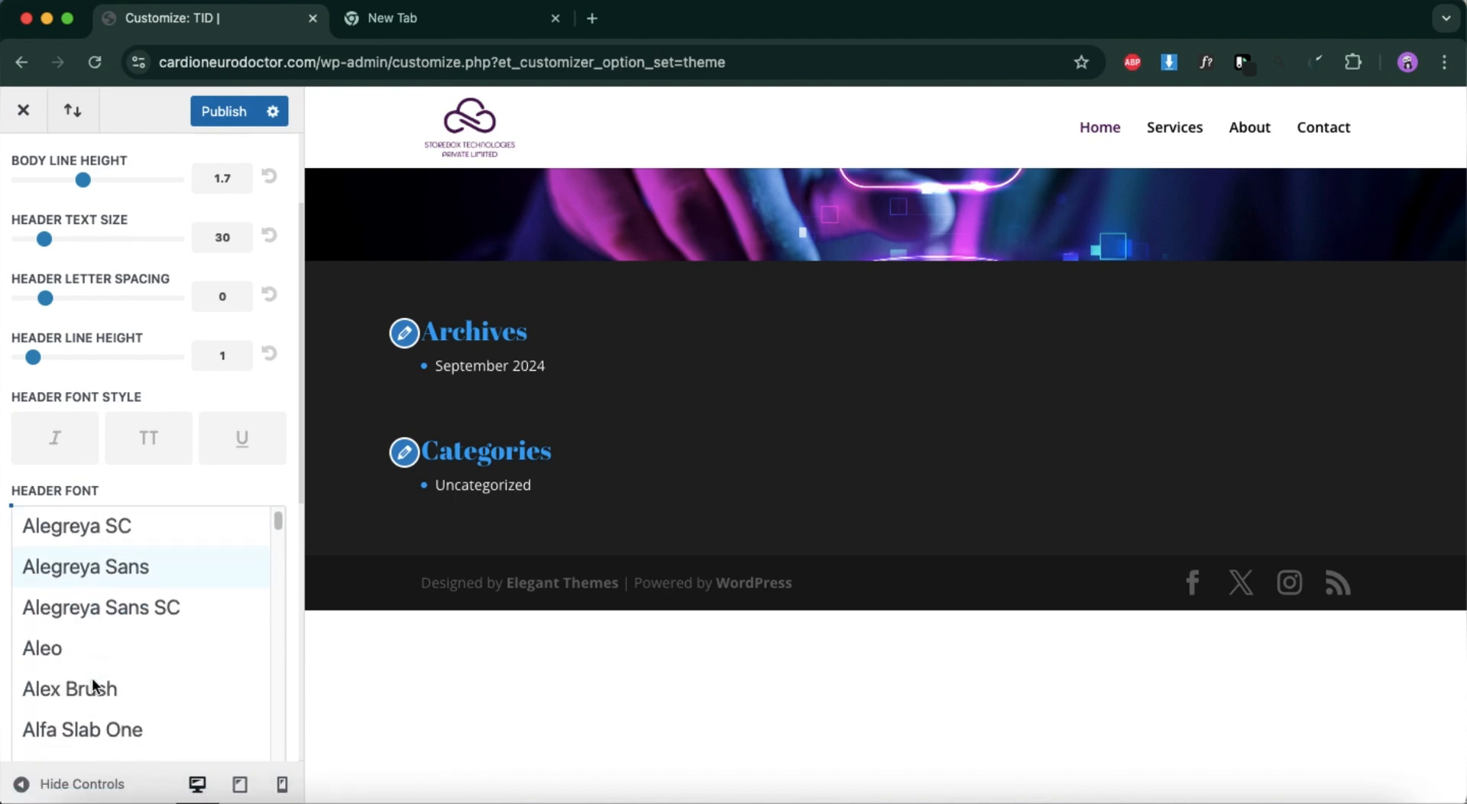
pyautogui.scroll(-15, 92, 683)
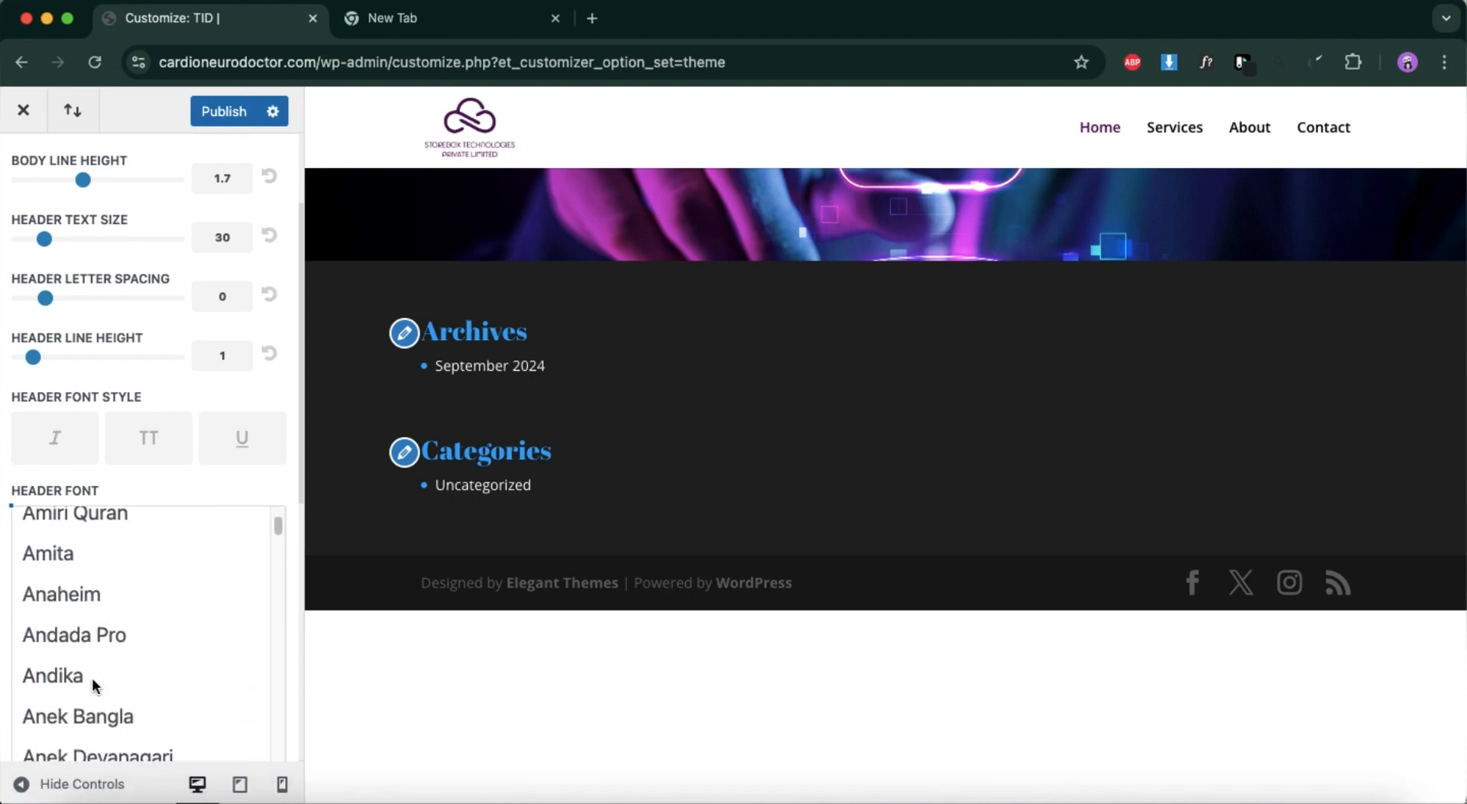
pyautogui.scroll(-15, 92, 685)
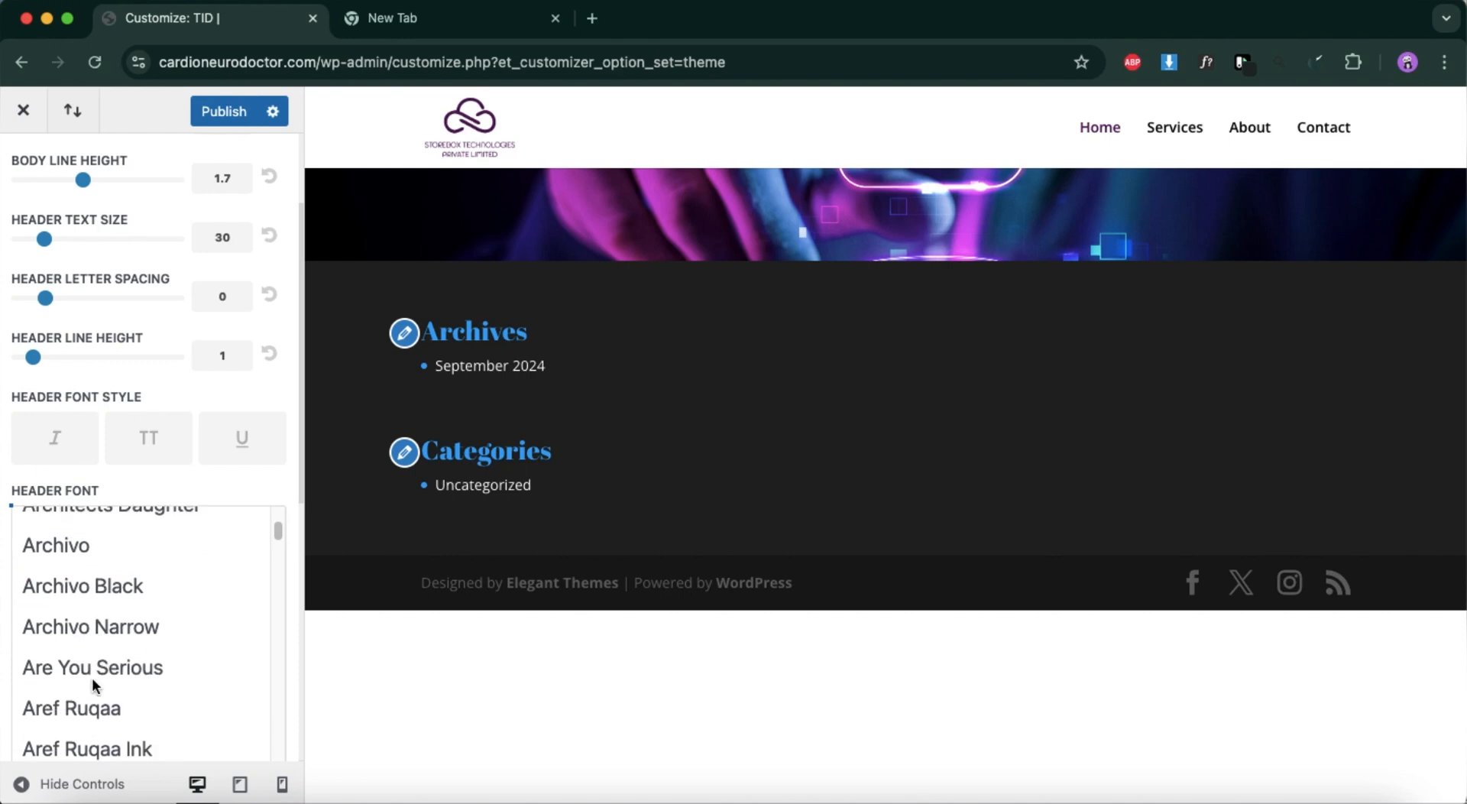
pyautogui.scroll(-15, 94, 685)
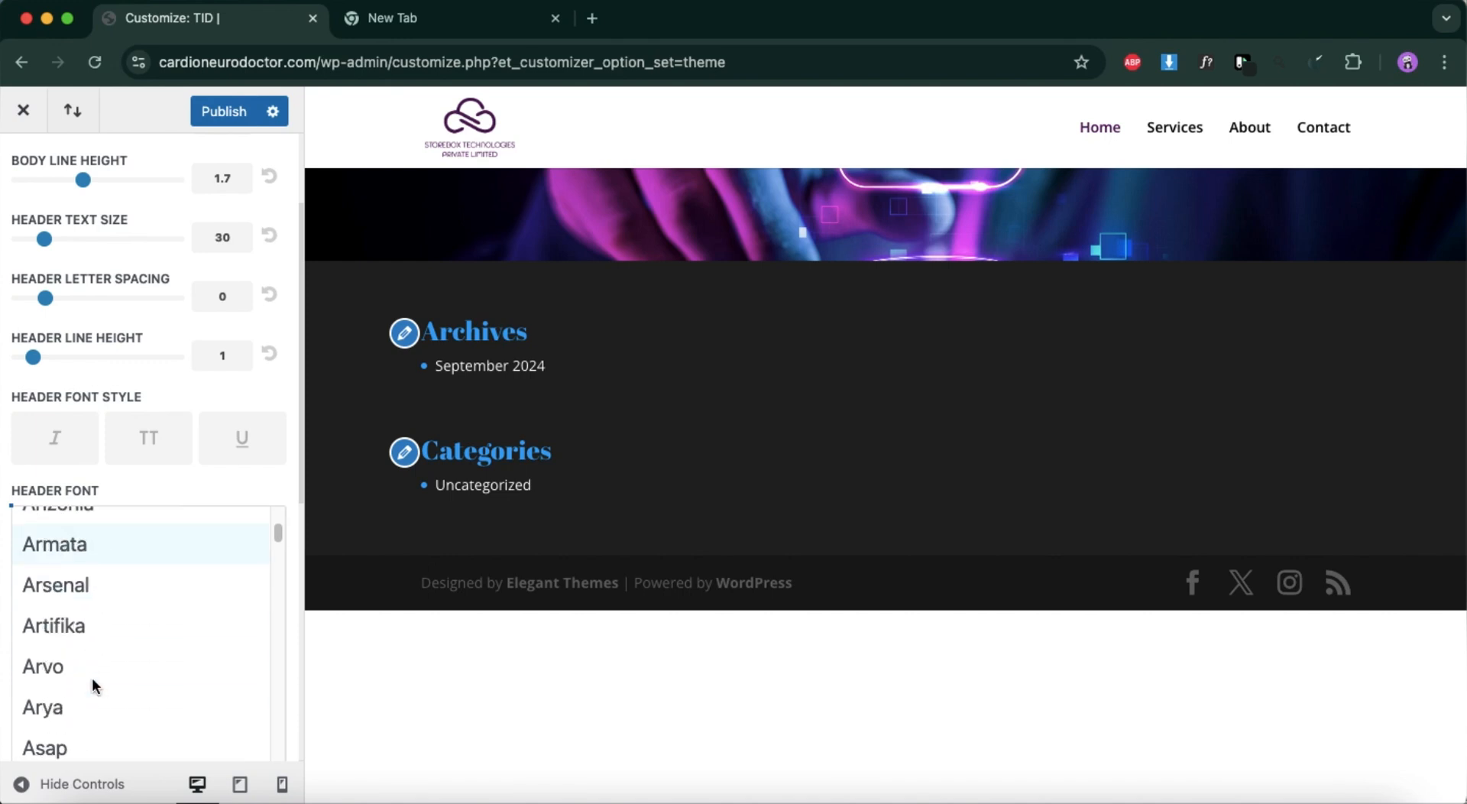
pyautogui.scroll(-15, 94, 686)
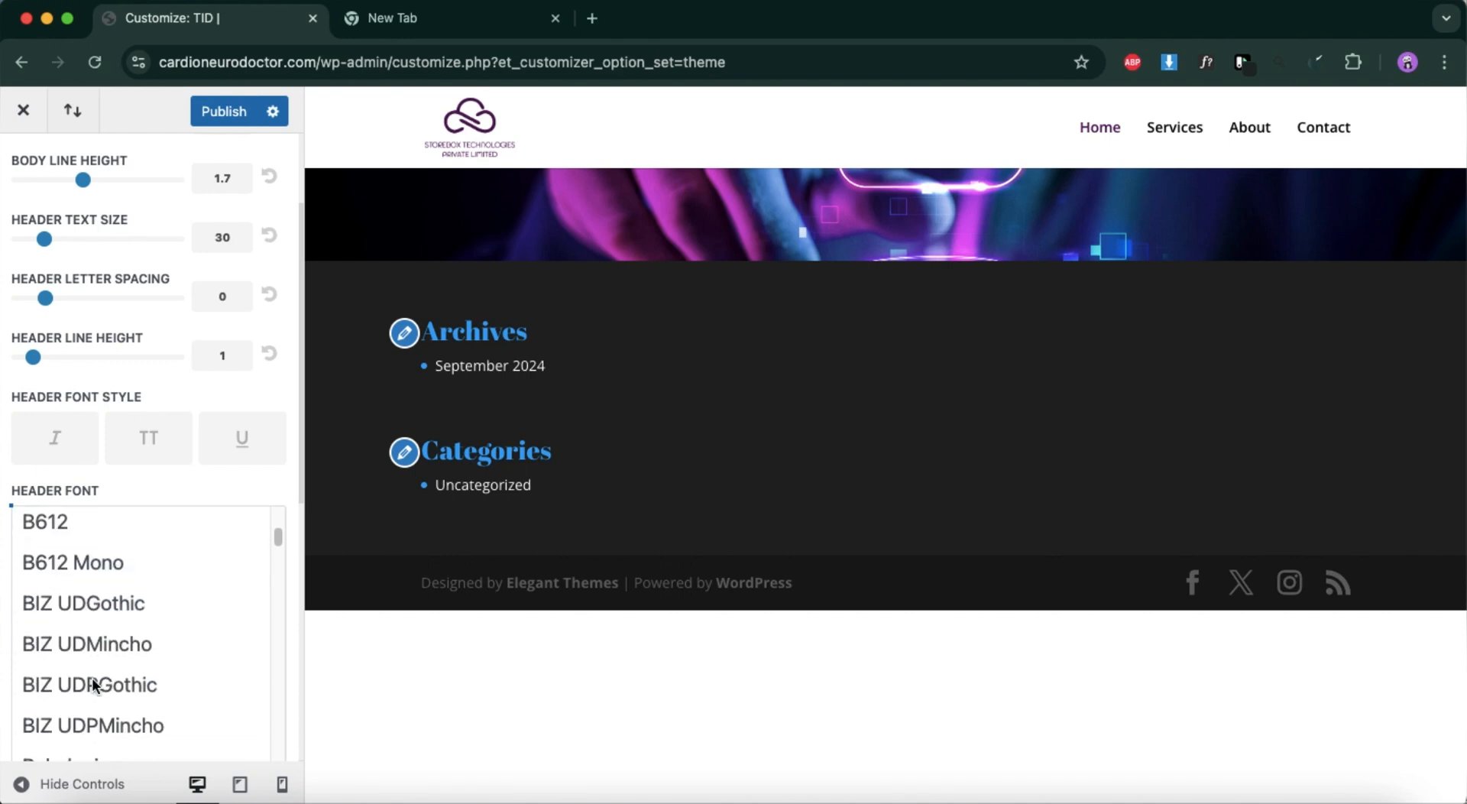
pyautogui.scroll(-15, 94, 685)
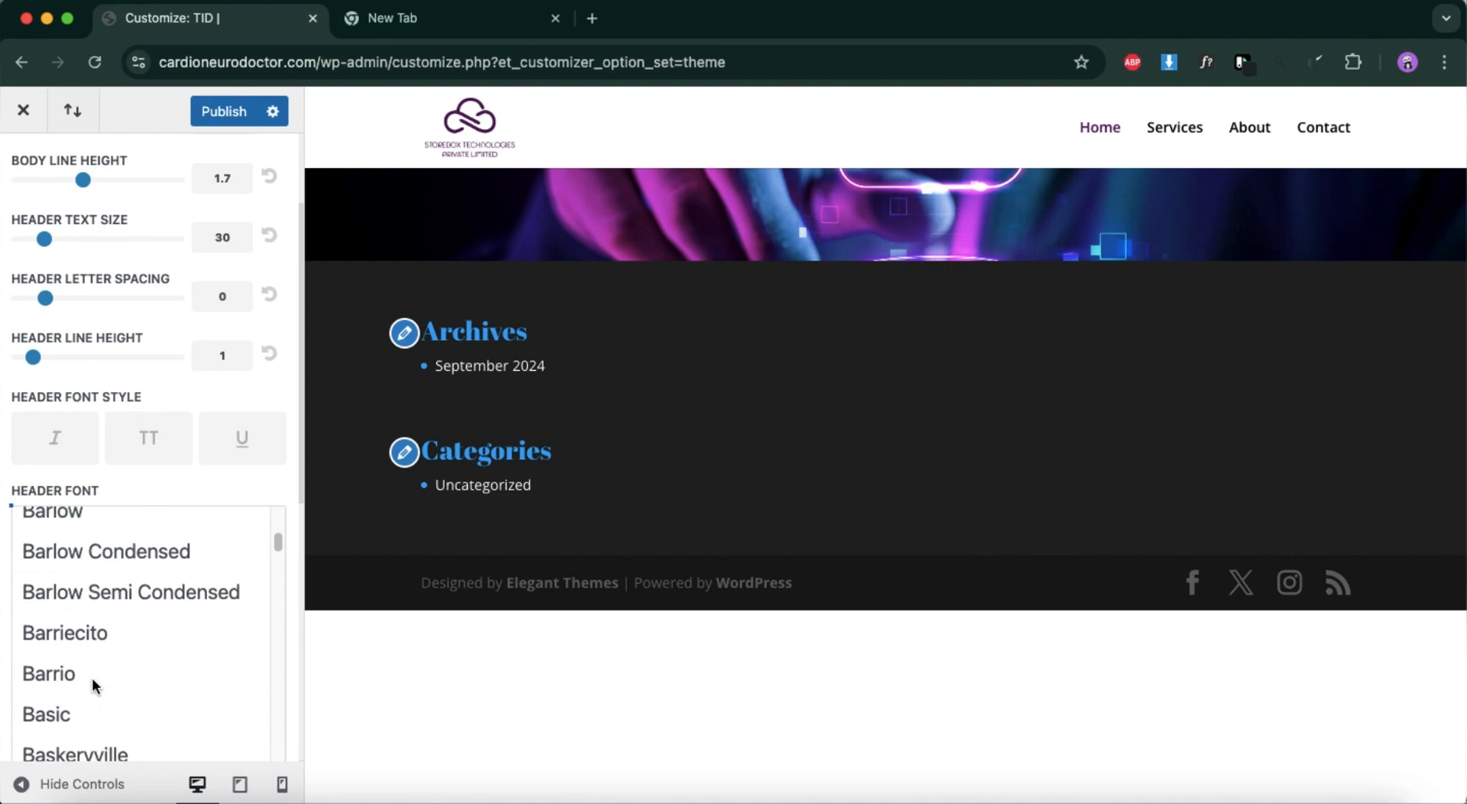
pyautogui.scroll(-15, 94, 685)
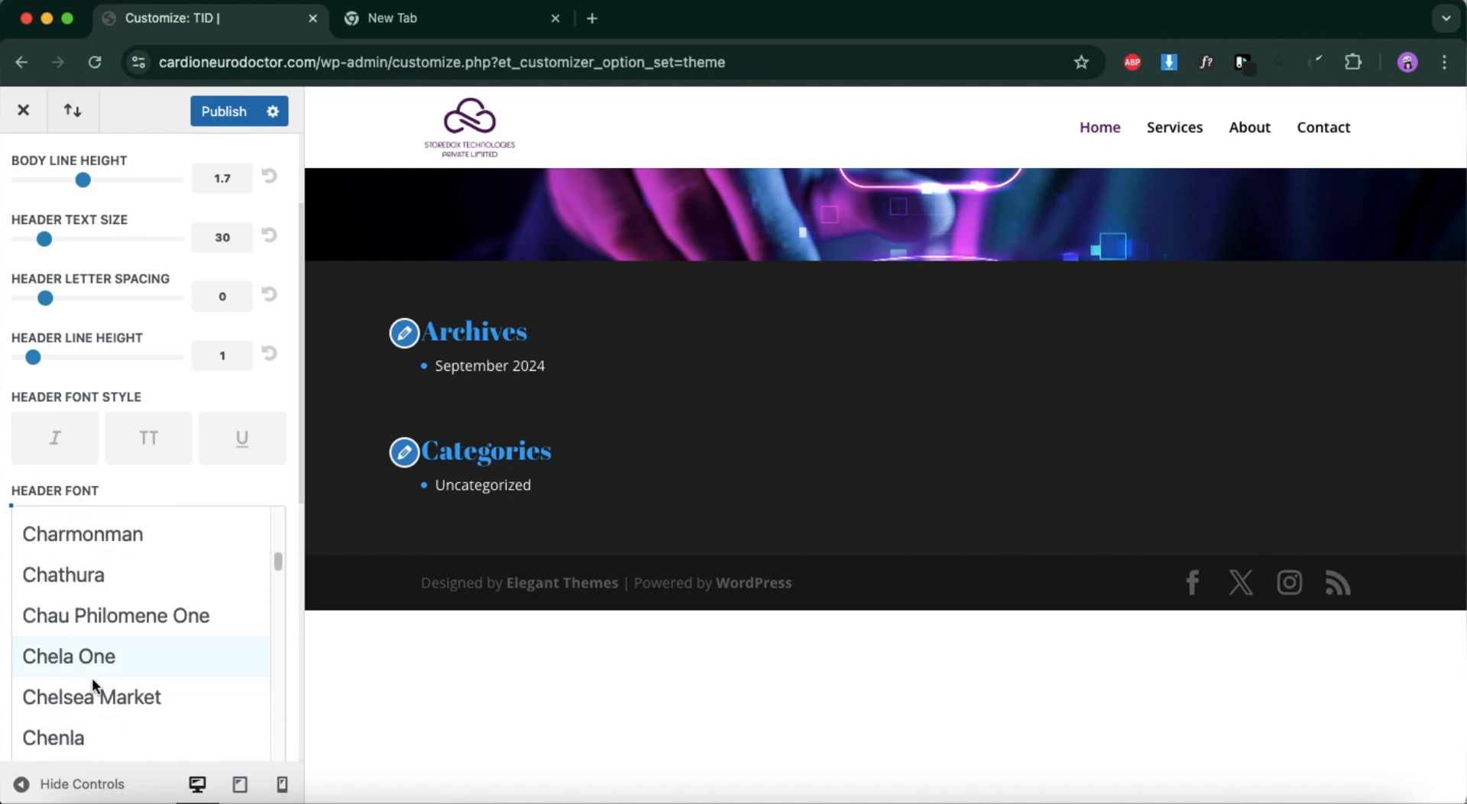
pyautogui.scroll(-15, 92, 684)
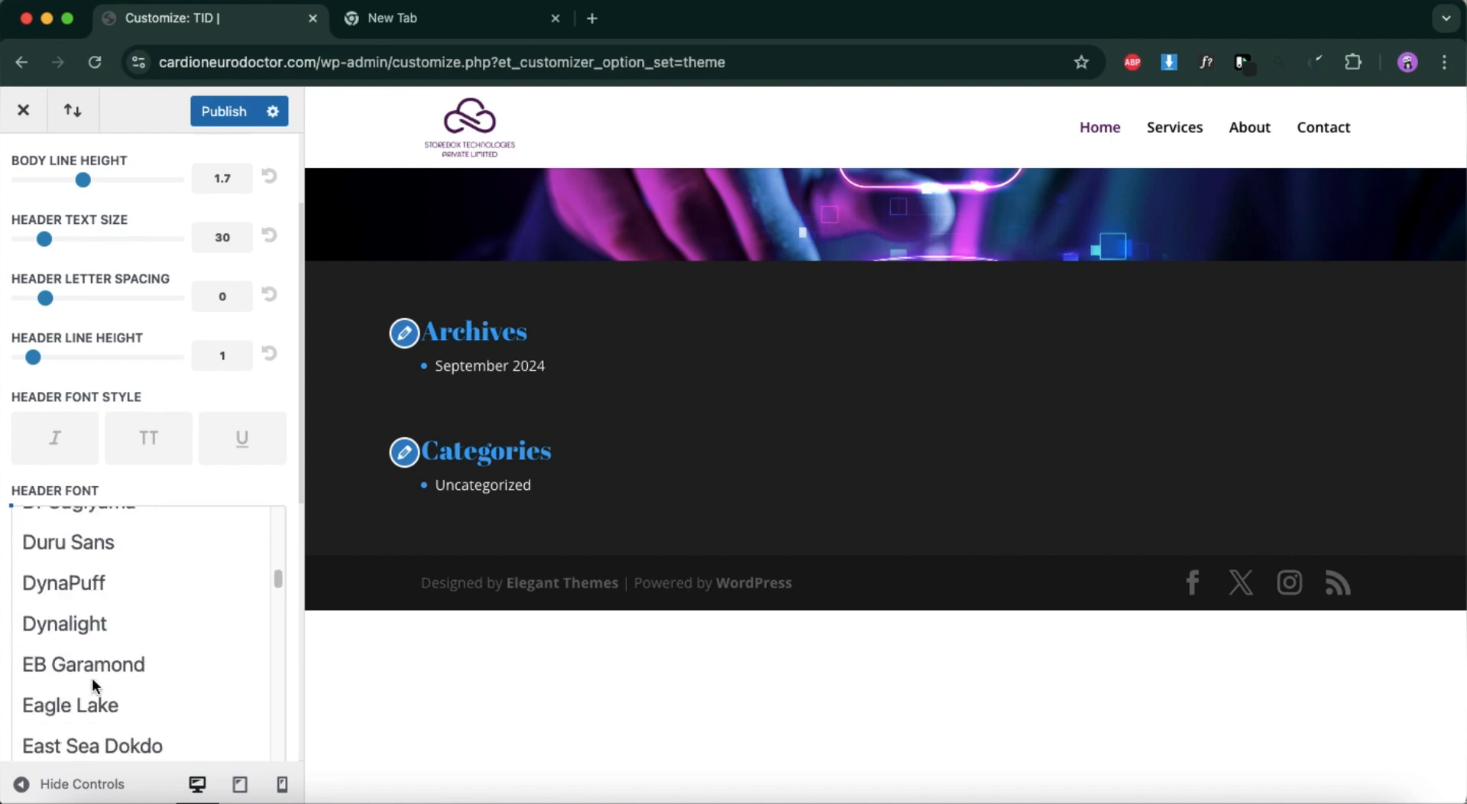
pyautogui.scroll(-15, 92, 684)
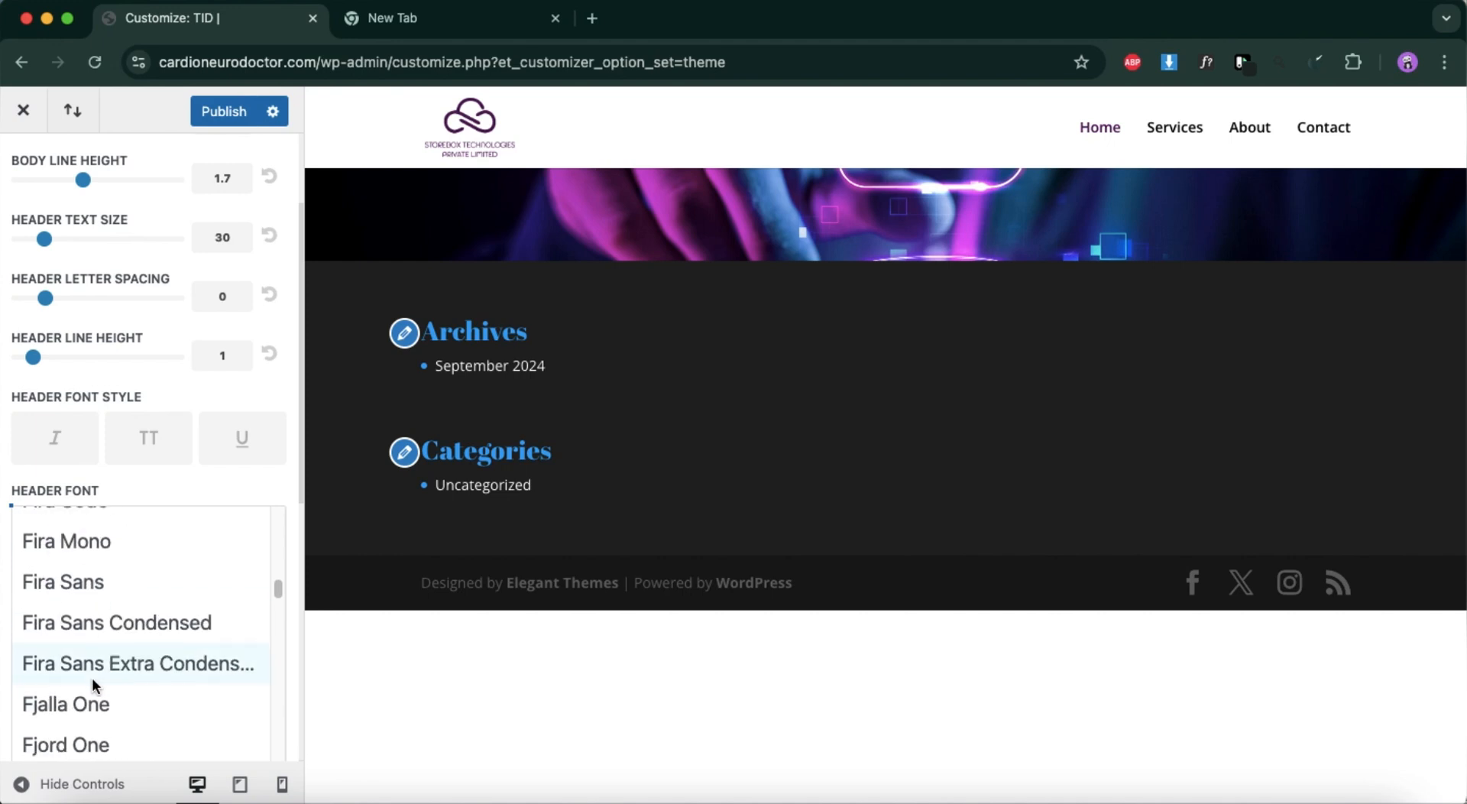
pyautogui.scroll(-15, 92, 684)
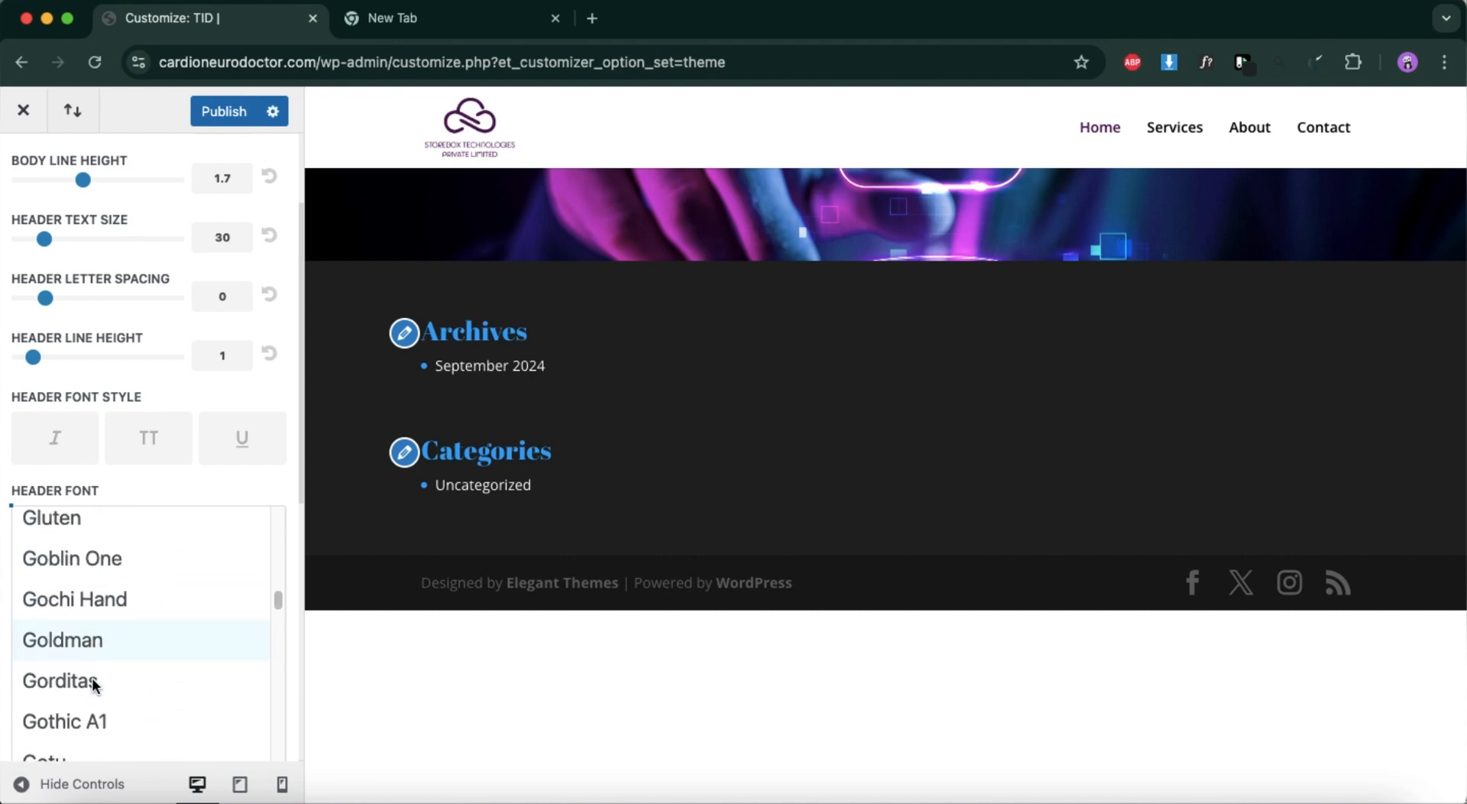
pyautogui.scroll(-15, 94, 683)
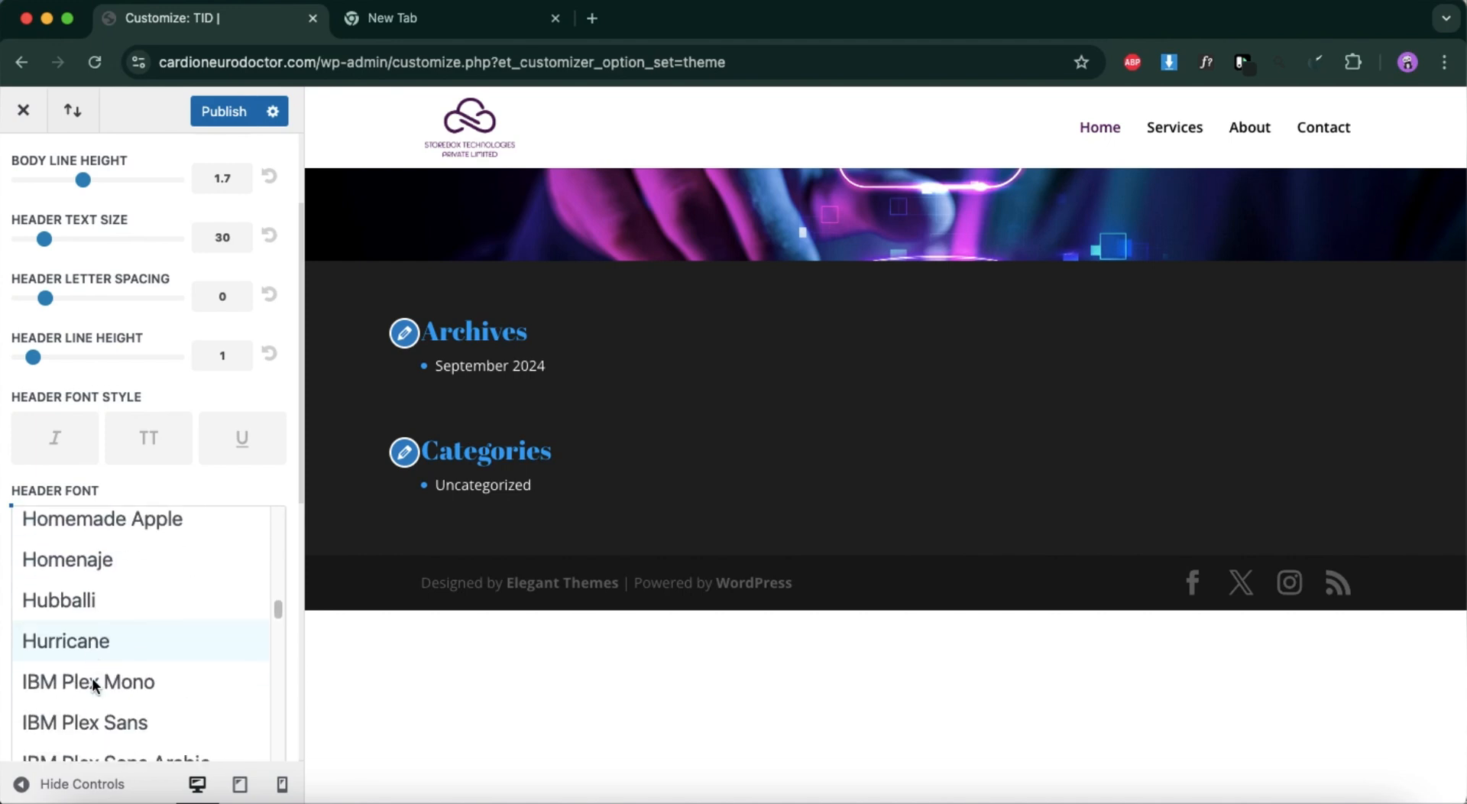
pyautogui.scroll(-10, 93, 682)
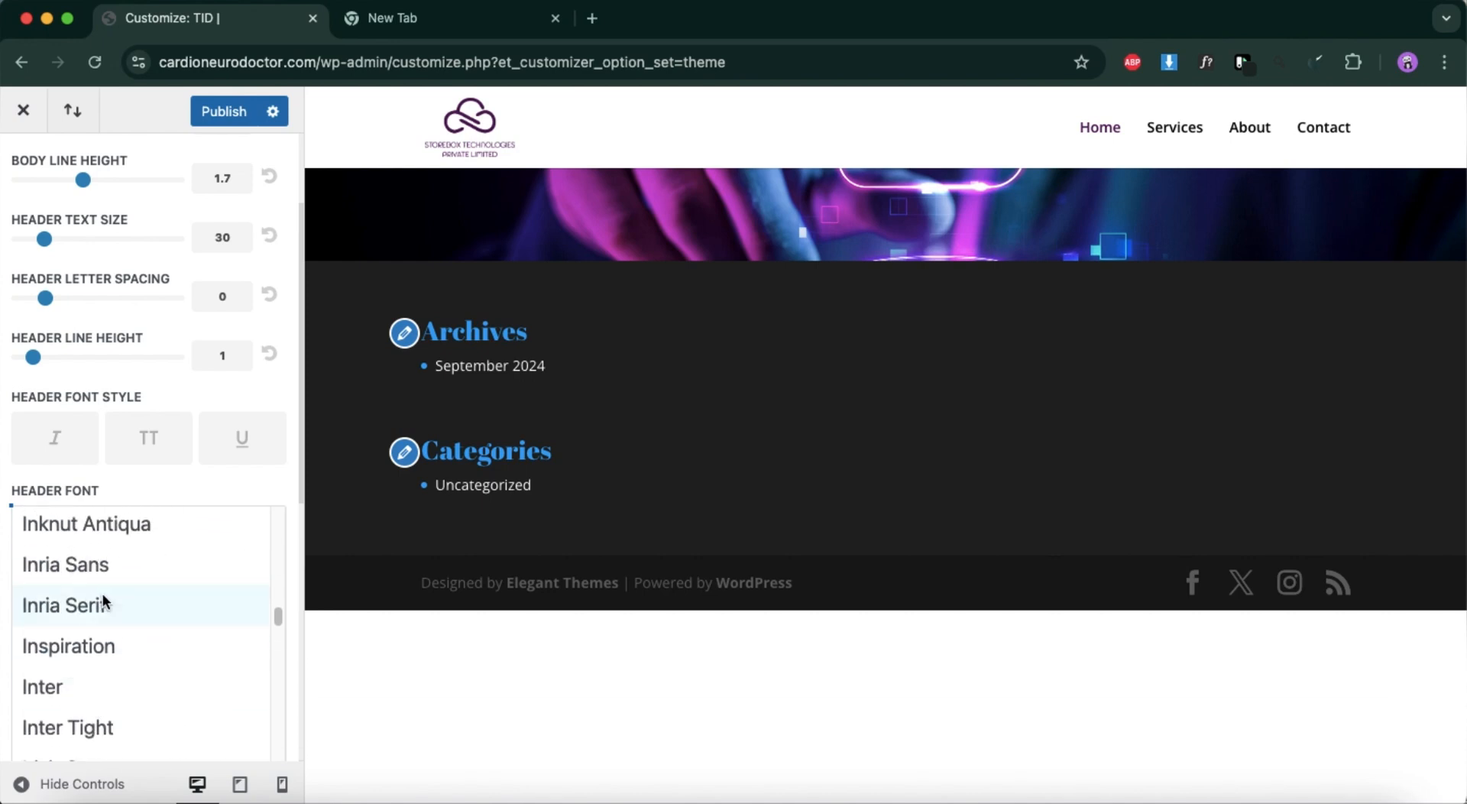
pyautogui.click(112, 563)
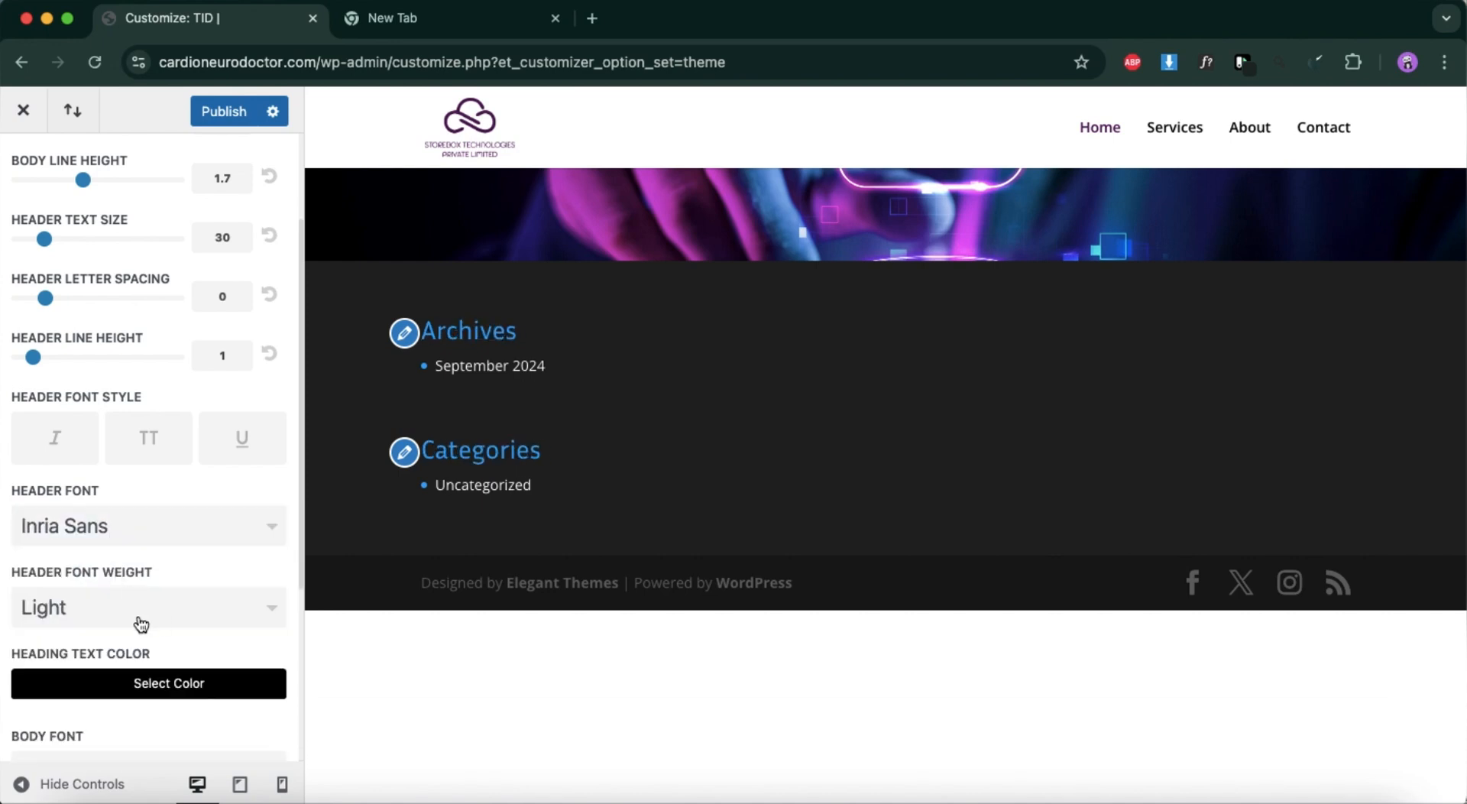
# Set the theme's header font weight to Bold.
pyautogui.scroll(-3, 141, 625)
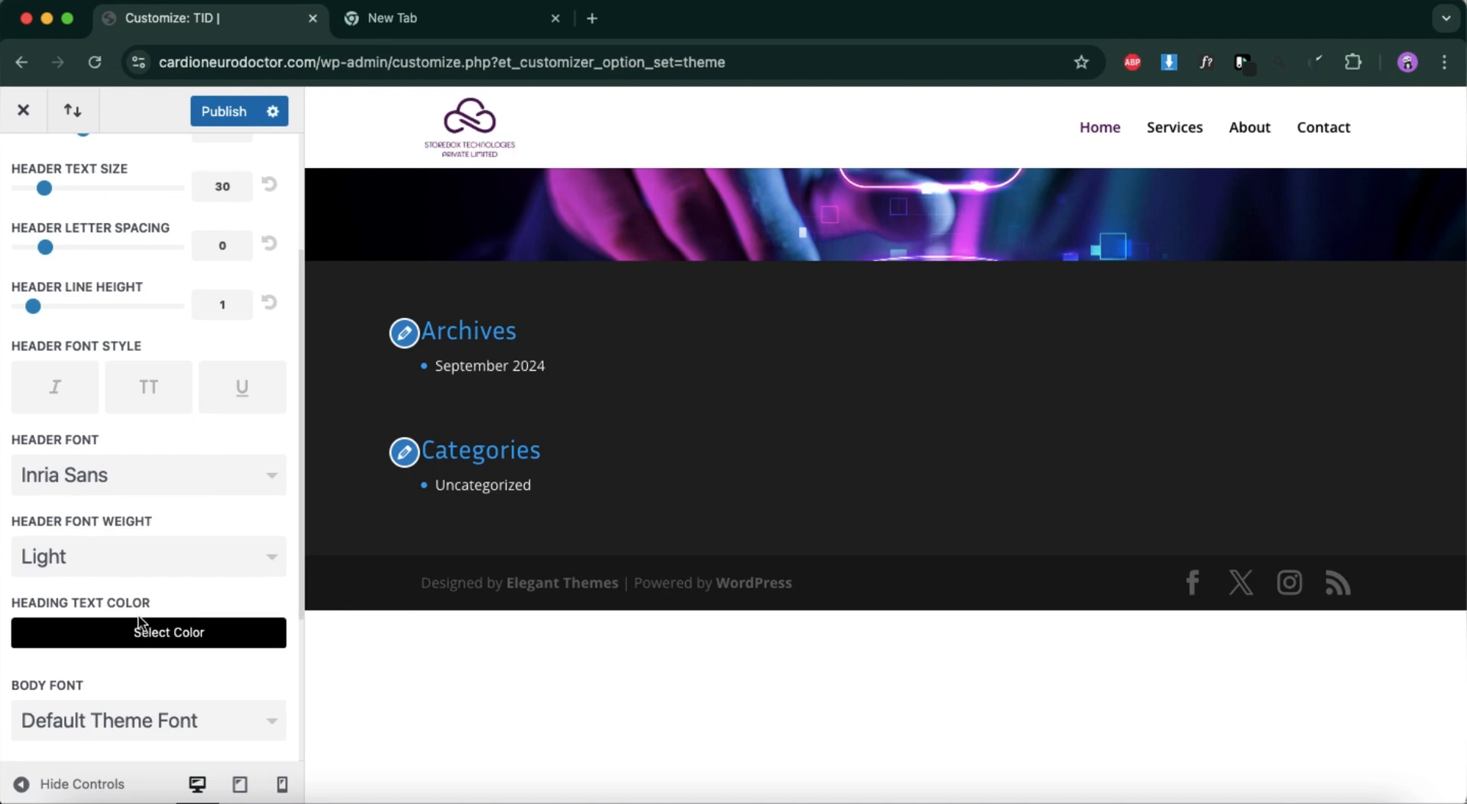
pyautogui.click(157, 501)
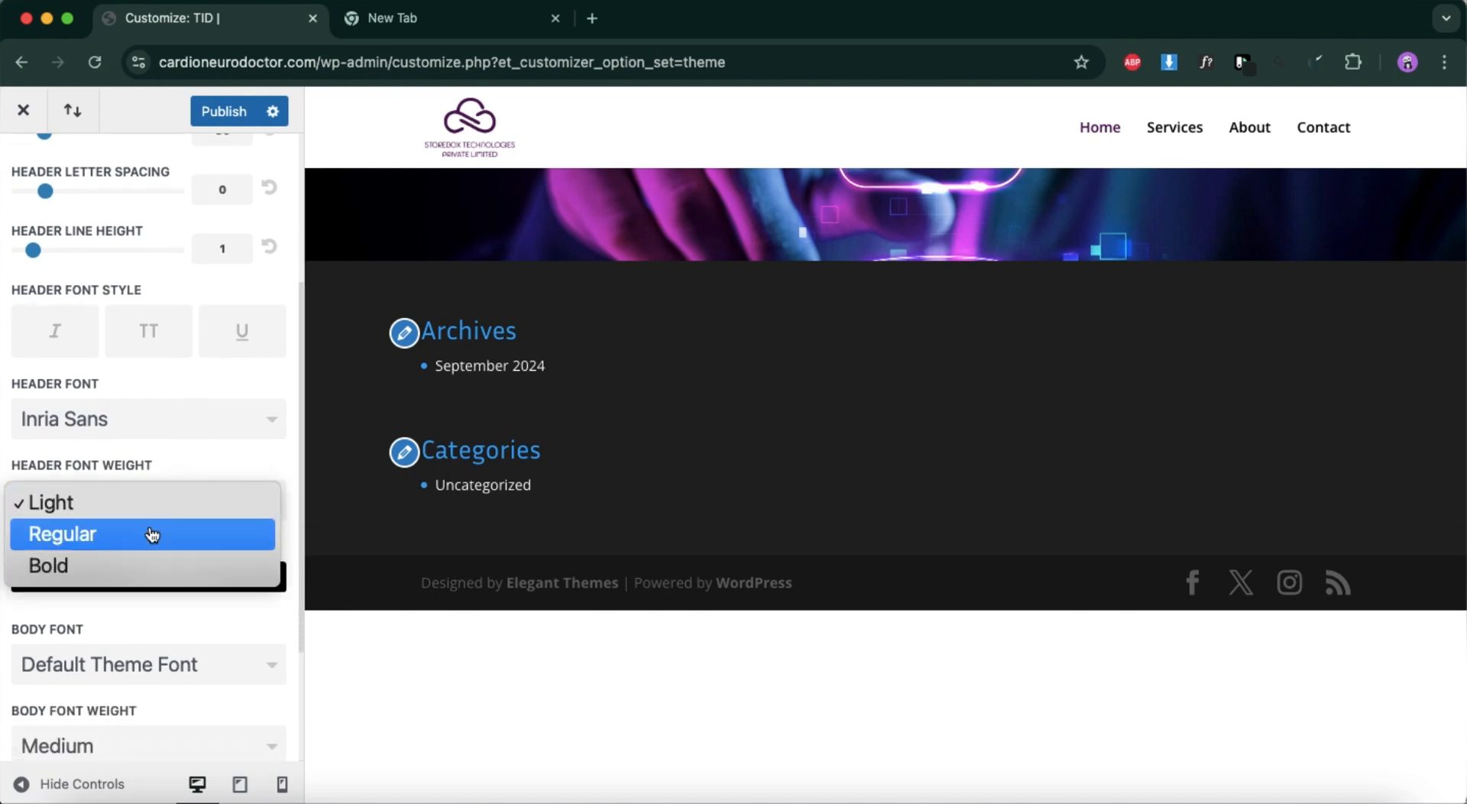
pyautogui.click(143, 564)
# Set the theme's body font to Inria Sans.
pyautogui.scroll(-5, 166, 562)
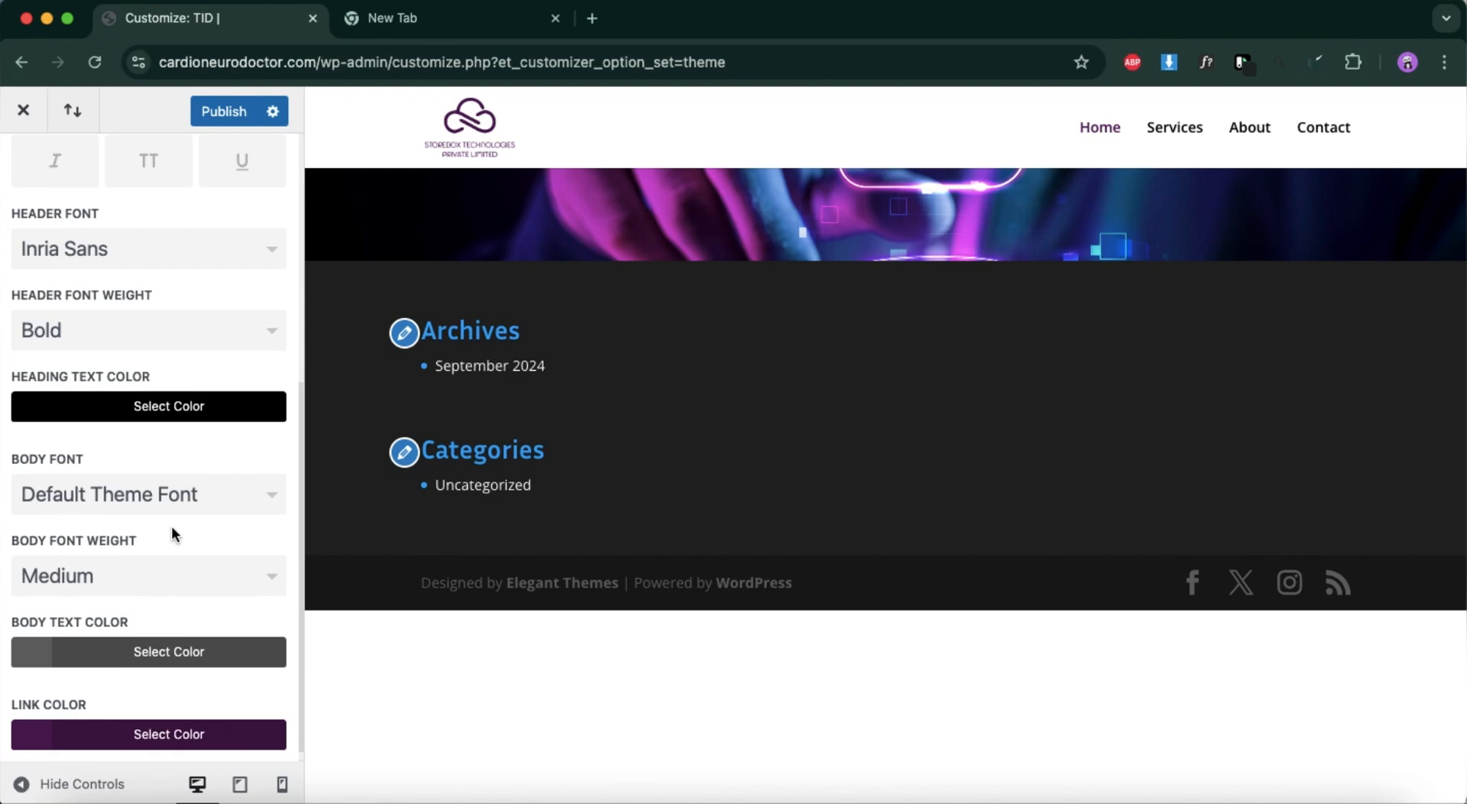
pyautogui.click(187, 493)
pyautogui.scroll(-10, 128, 662)
pyautogui.scroll(-20, 128, 662)
pyautogui.scroll(-20, 129, 670)
pyautogui.scroll(-20, 128, 662)
pyautogui.scroll(8, 129, 662)
pyautogui.scroll(-5, 128, 662)
pyautogui.scroll(-3, 128, 662)
pyautogui.click(131, 596)
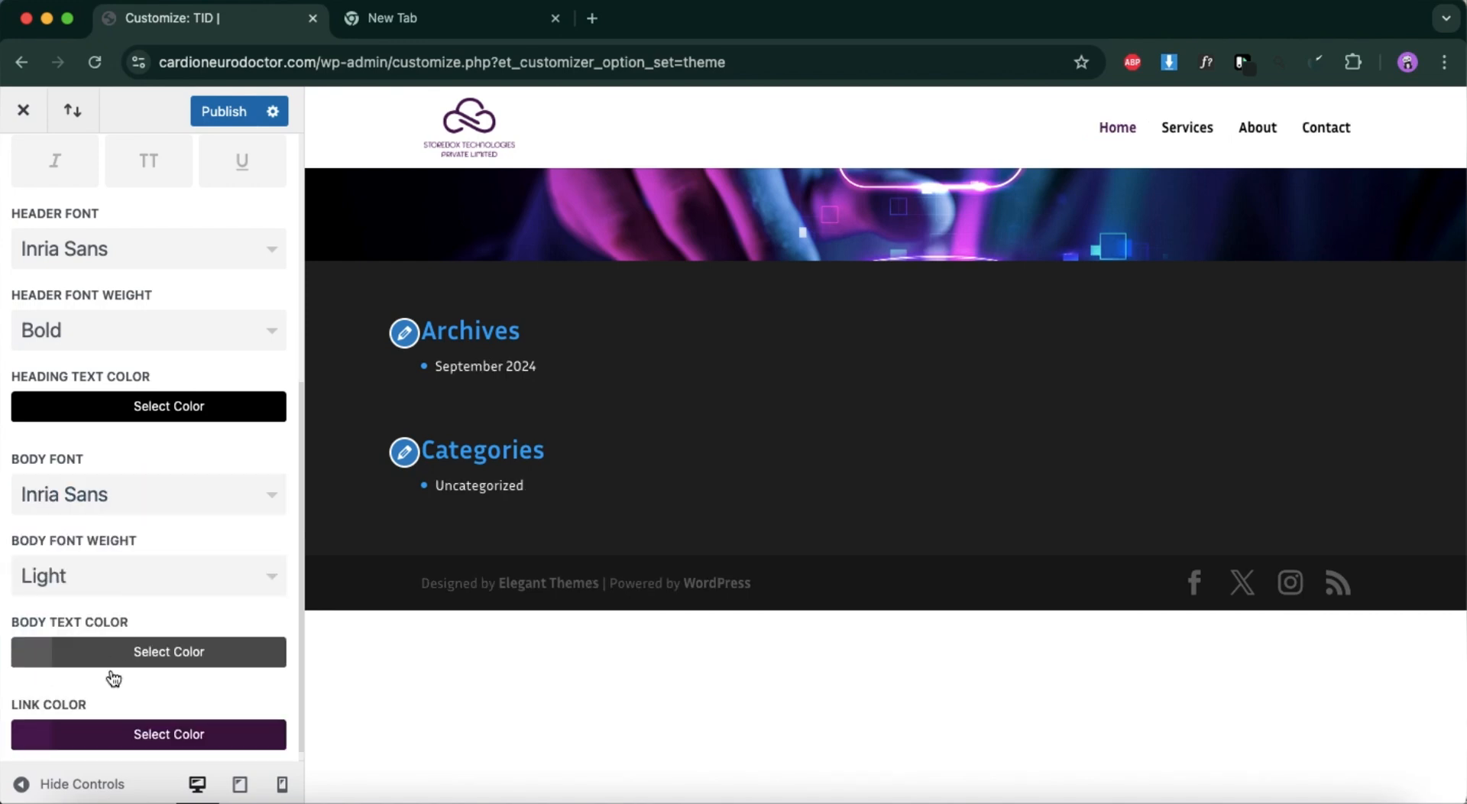
# Set the body font weight to Regular and publish the typography changes.
pyautogui.click(133, 572)
pyautogui.click(120, 616)
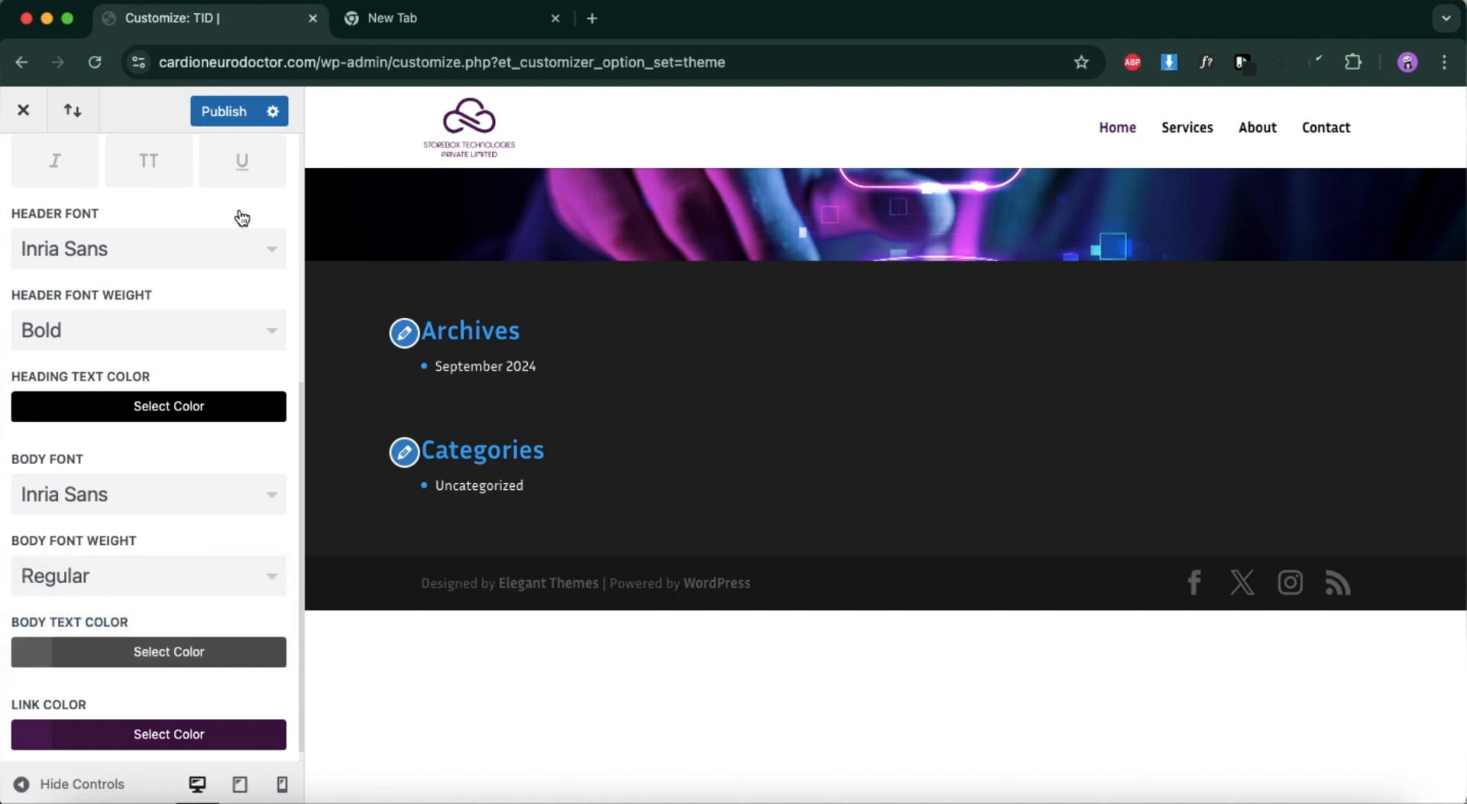
pyautogui.click(236, 111)
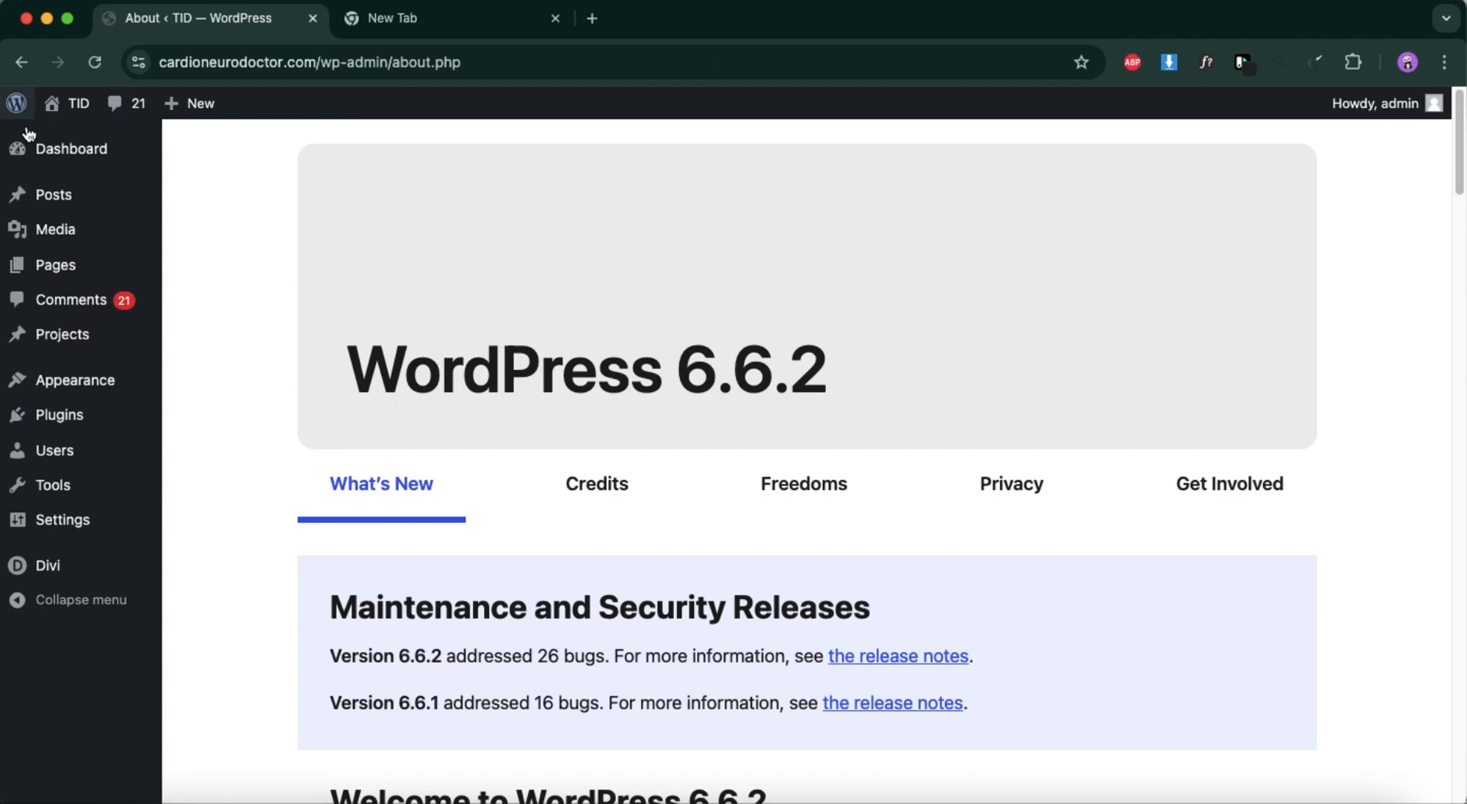
# Open the Home page from the WordPress page list in the Divi Builder and start building from scratch.
pyautogui.moveTo(55, 264)
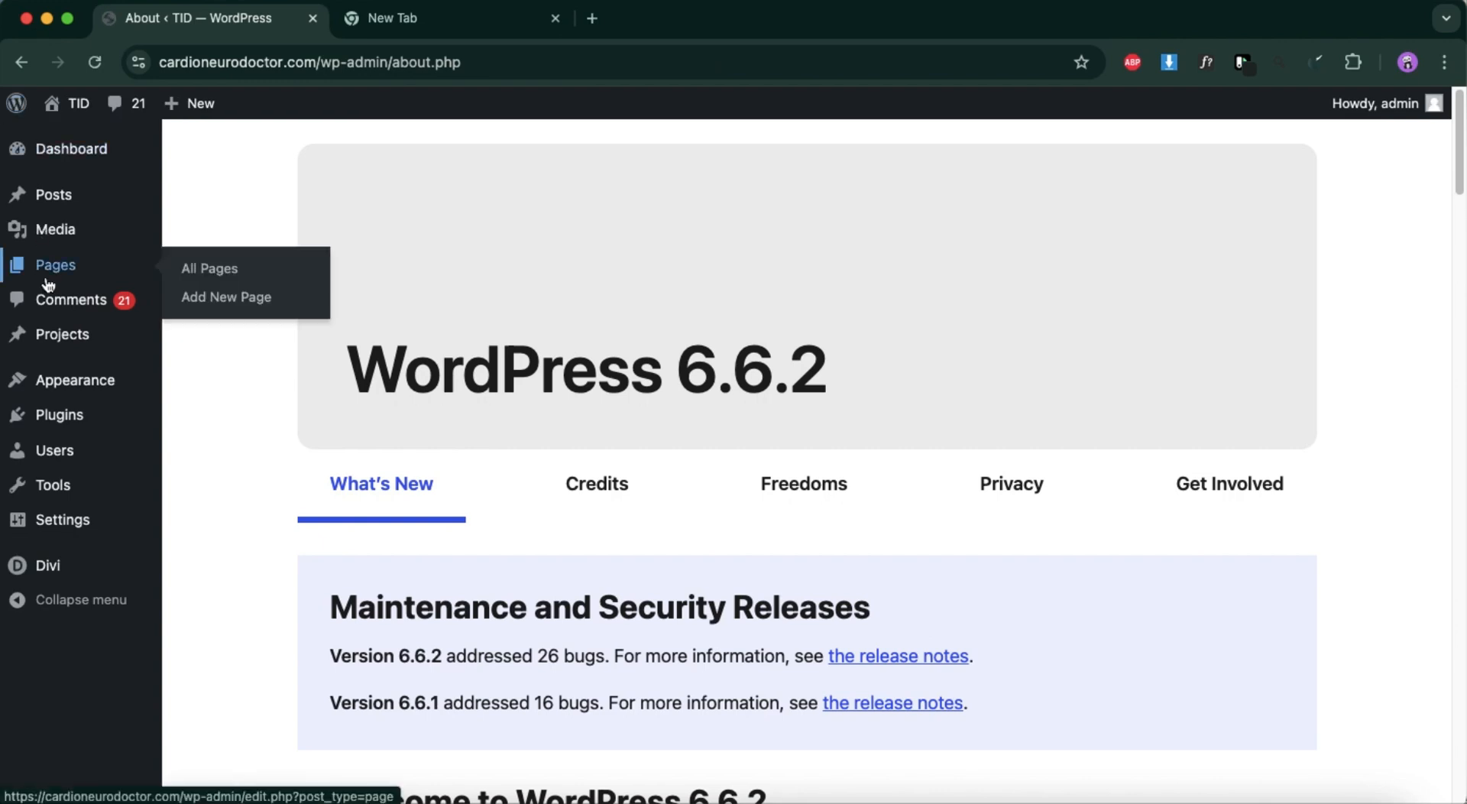
pyautogui.click(236, 269)
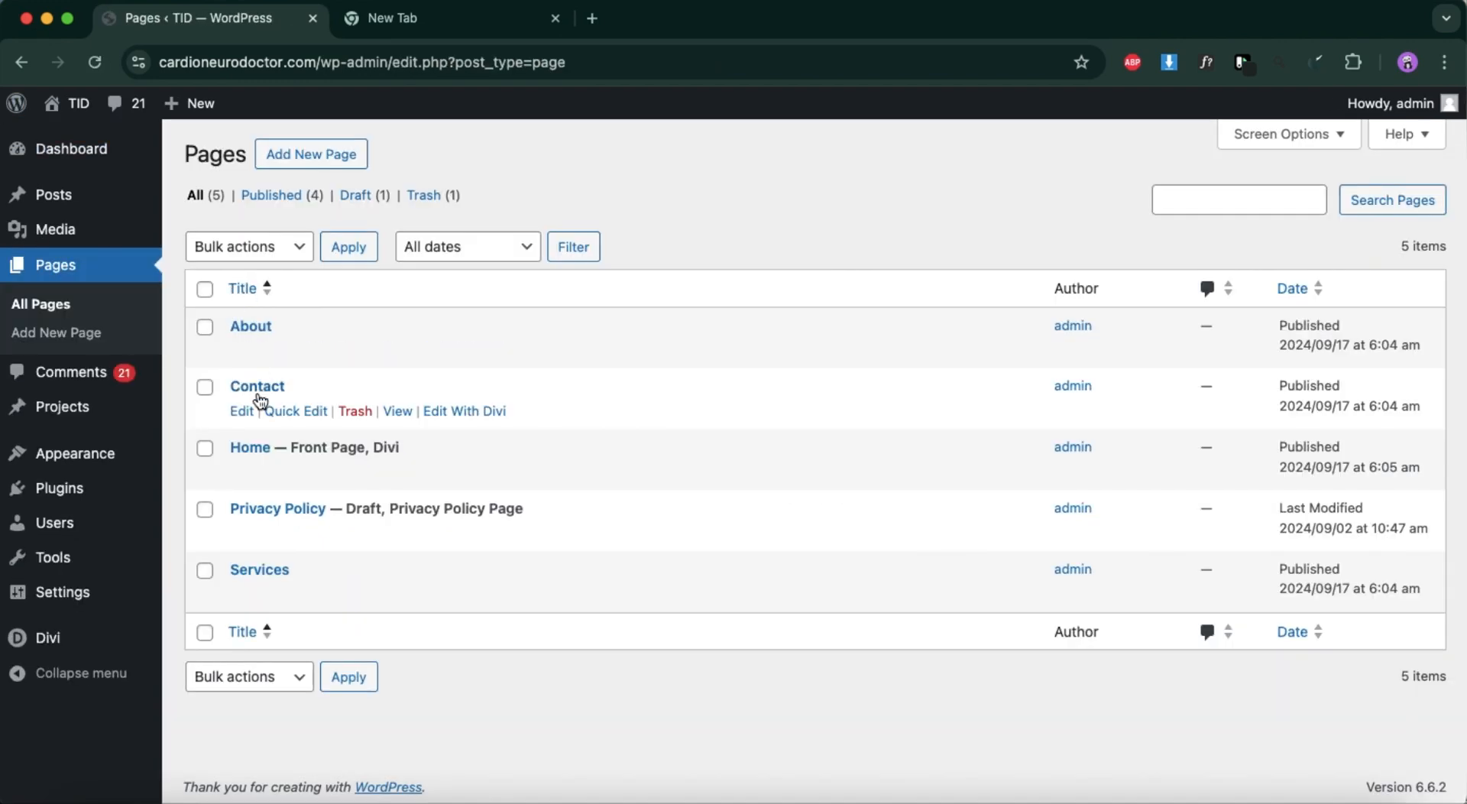
pyautogui.click(244, 472)
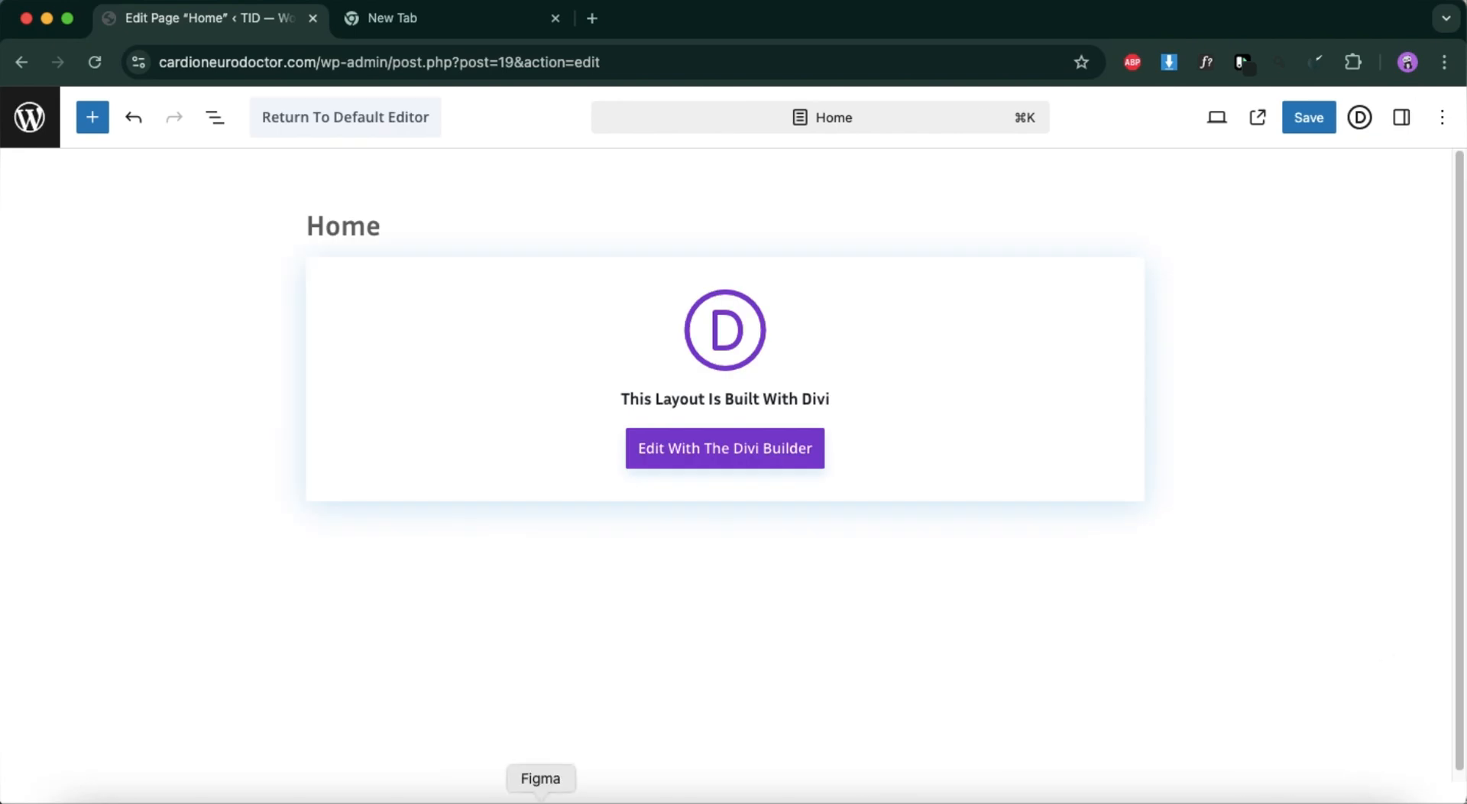
pyautogui.click(684, 463)
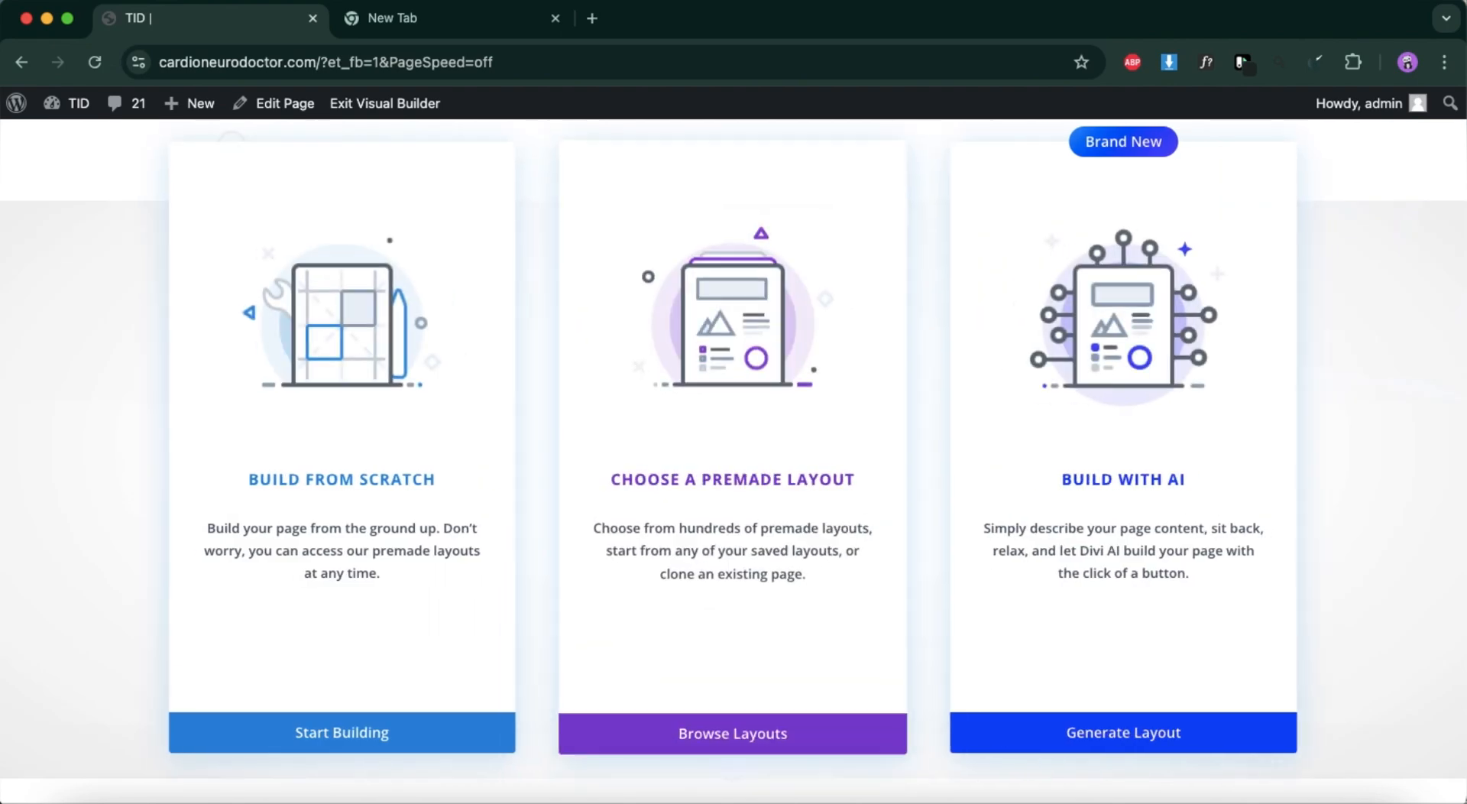
pyautogui.click(346, 735)
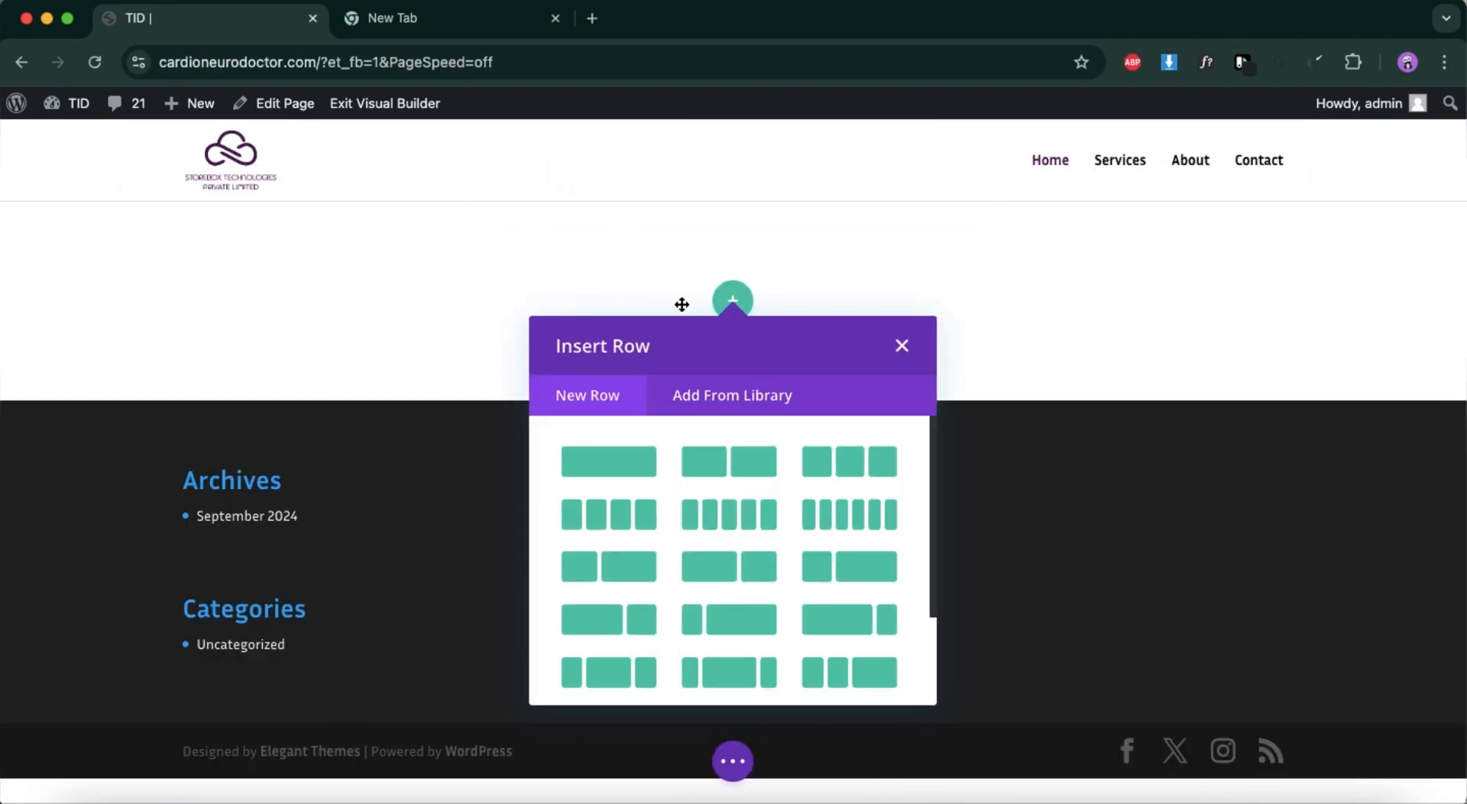
# Dismiss the row insertion and give the empty section the smartwatch photo with the glowing cloud as its background image, then save.
pyautogui.click(901, 348)
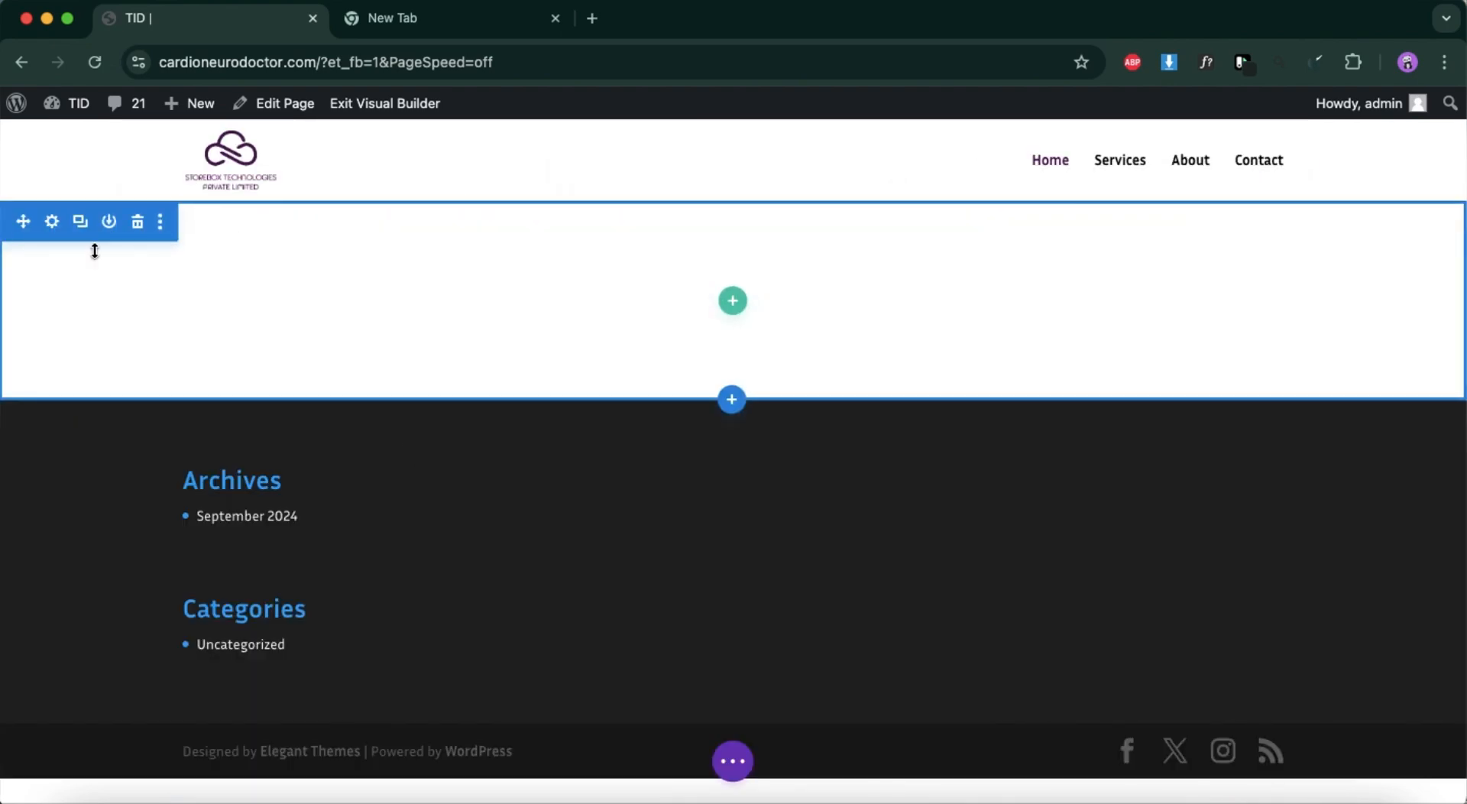
pyautogui.click(52, 223)
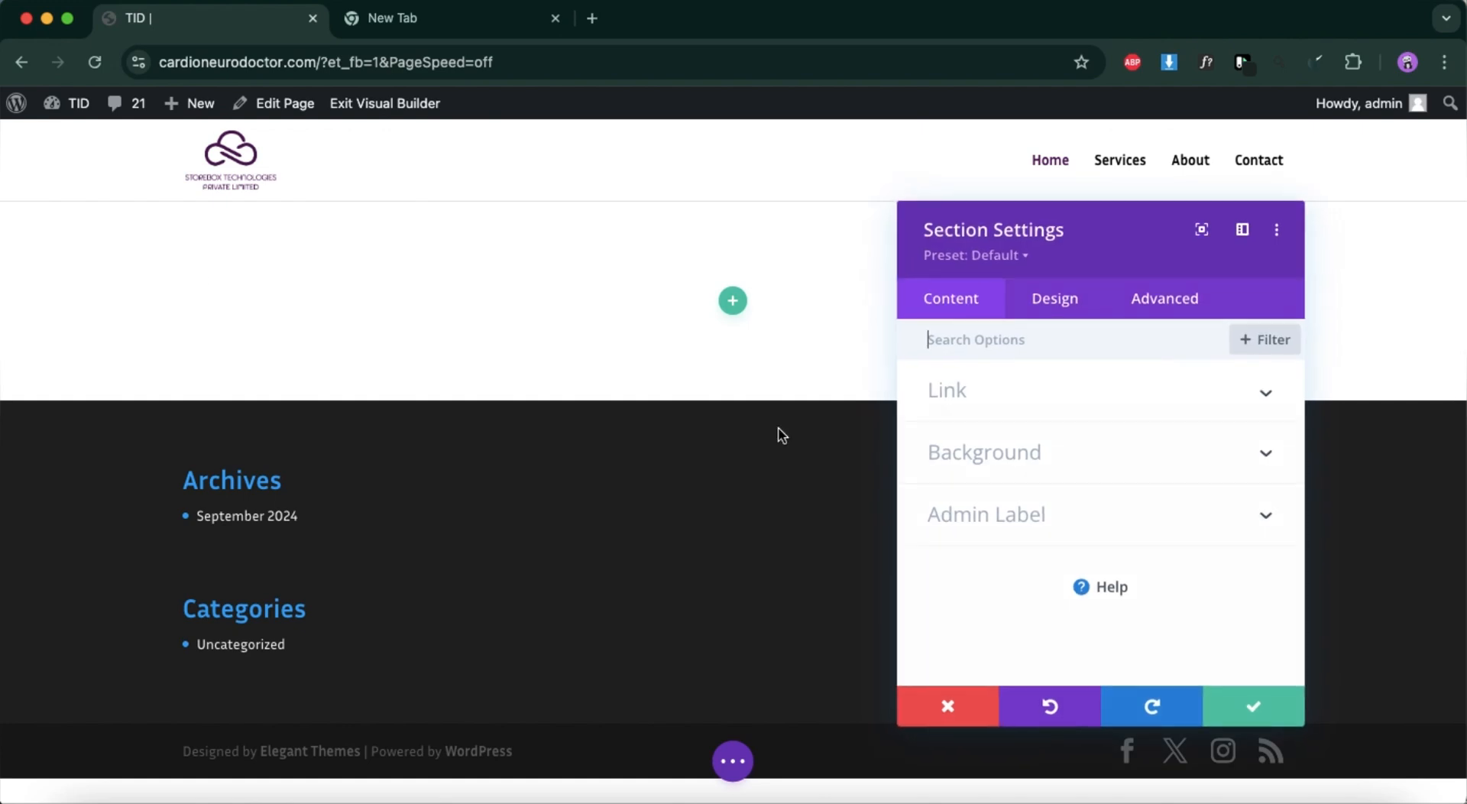
pyautogui.click(1021, 459)
pyautogui.click(1088, 435)
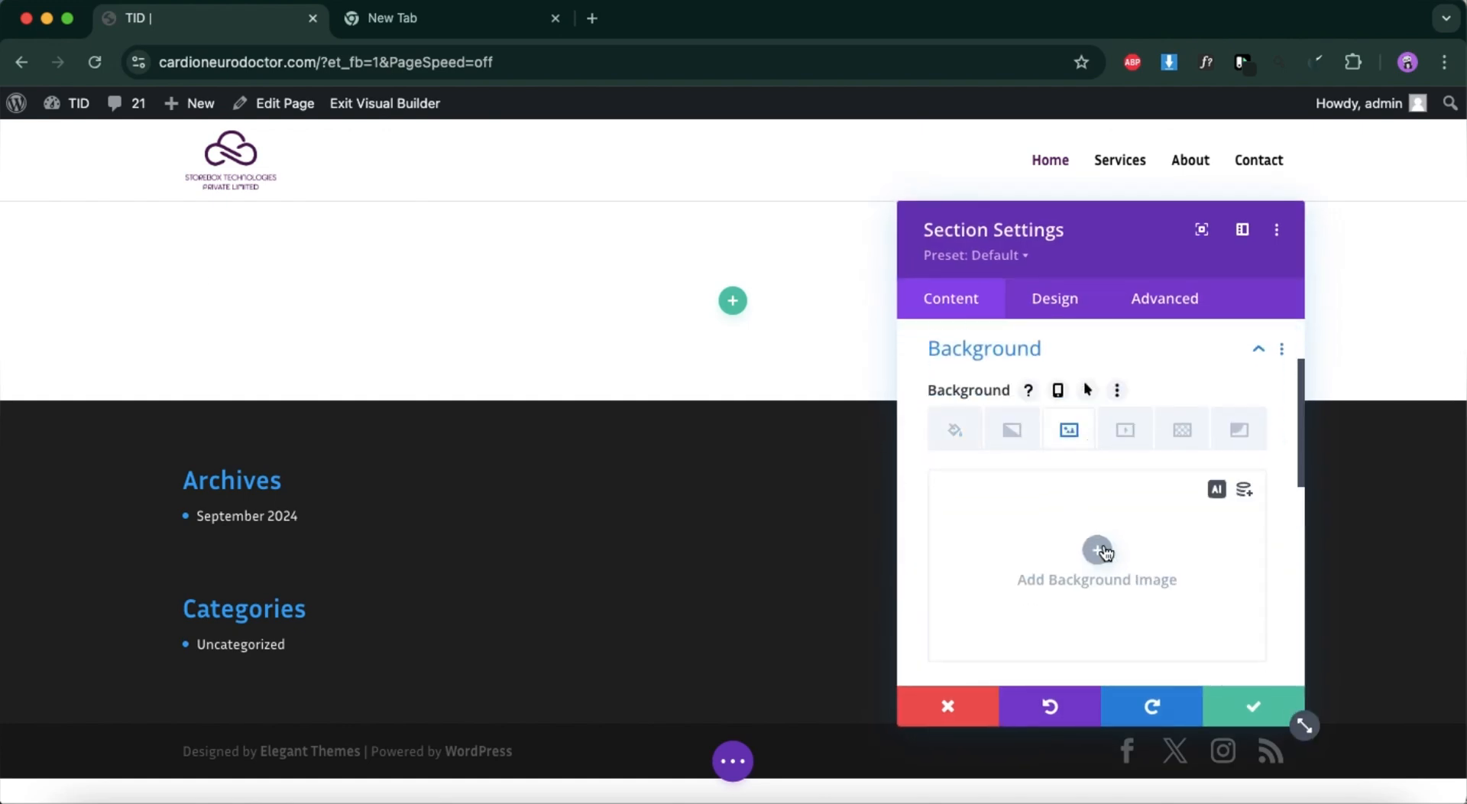
pyautogui.click(1100, 550)
pyautogui.click(342, 365)
pyautogui.click(1387, 711)
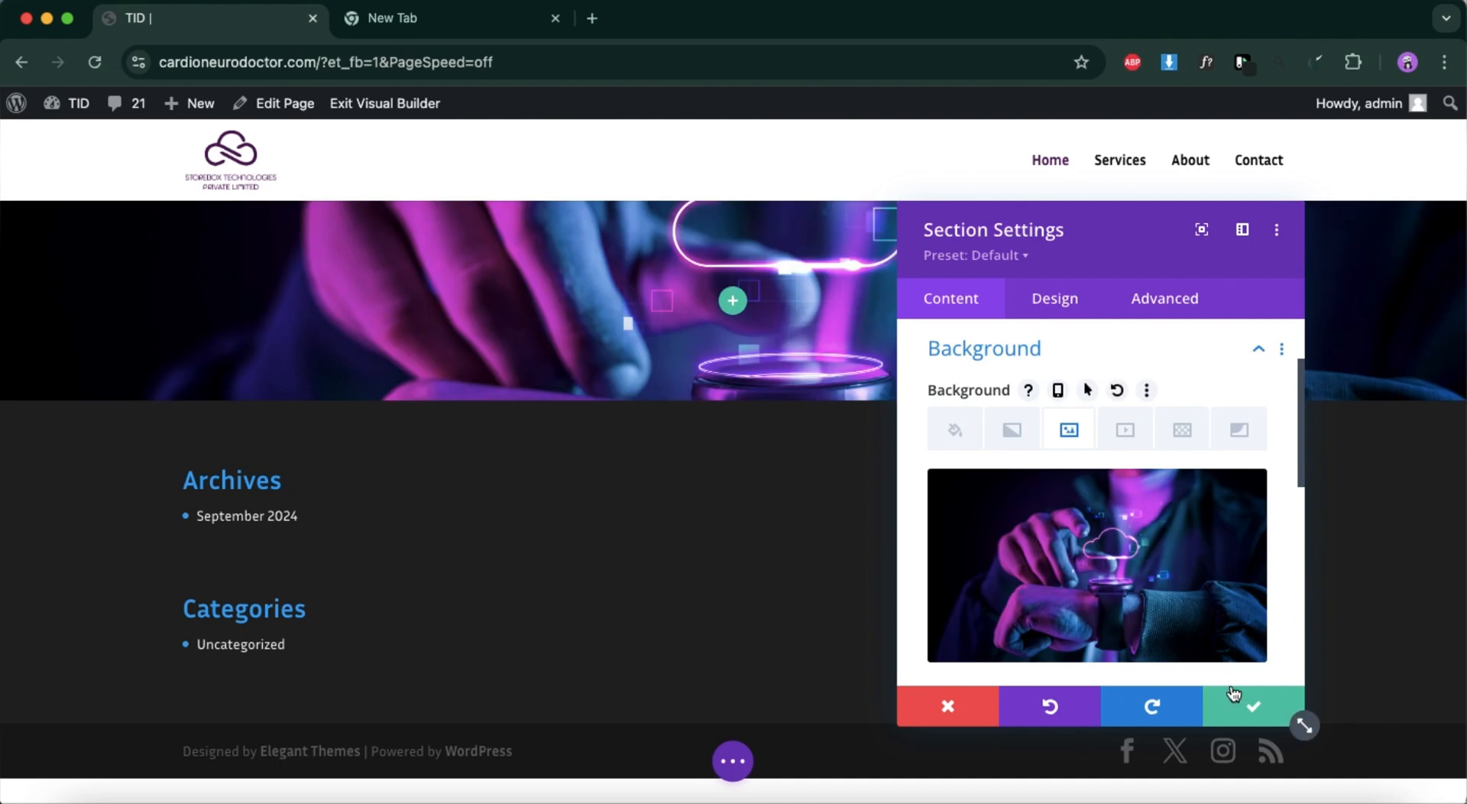
pyautogui.click(1235, 696)
# Insert a single-column row in the section and add a Text module to it.
pyautogui.click(735, 305)
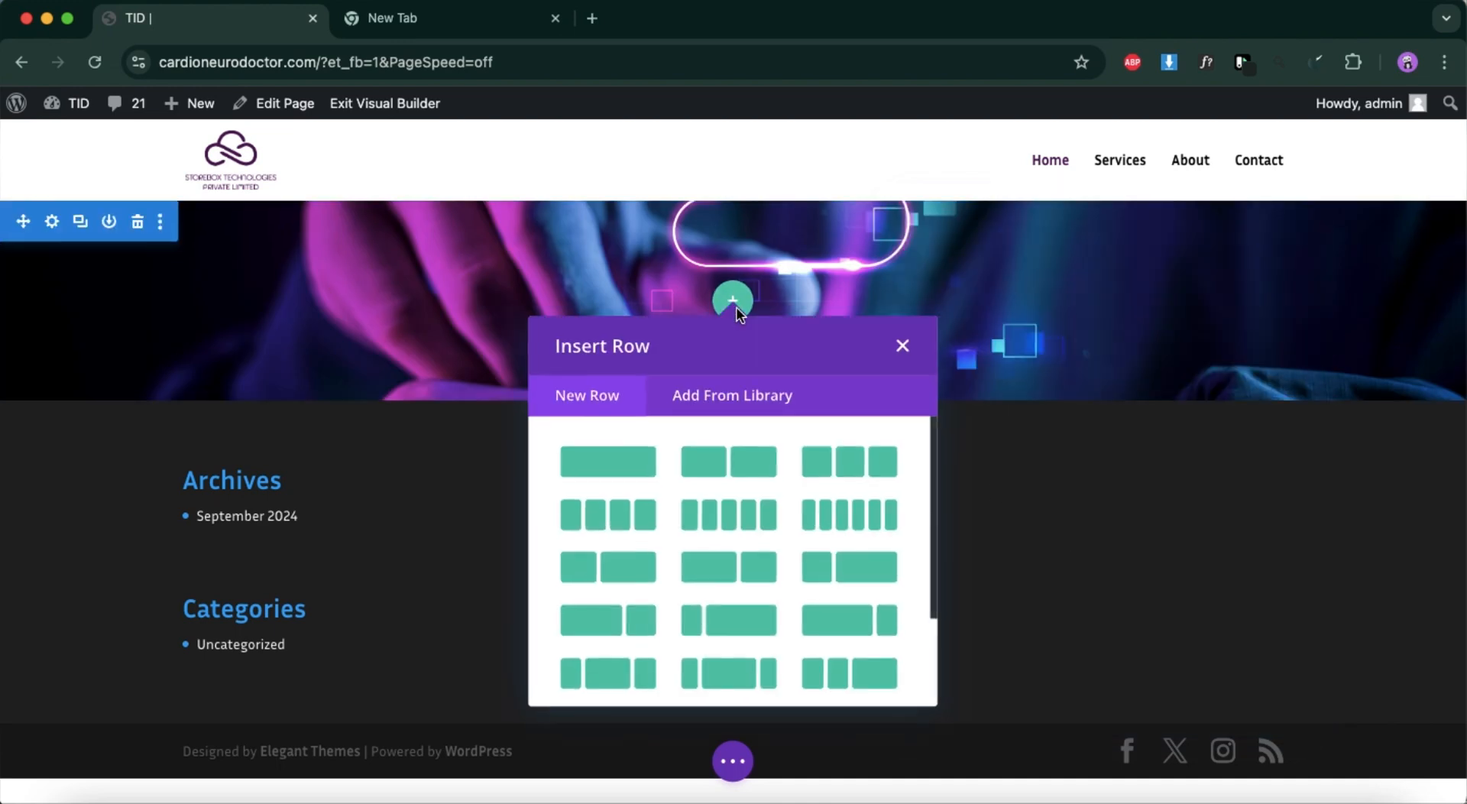
pyautogui.click(610, 463)
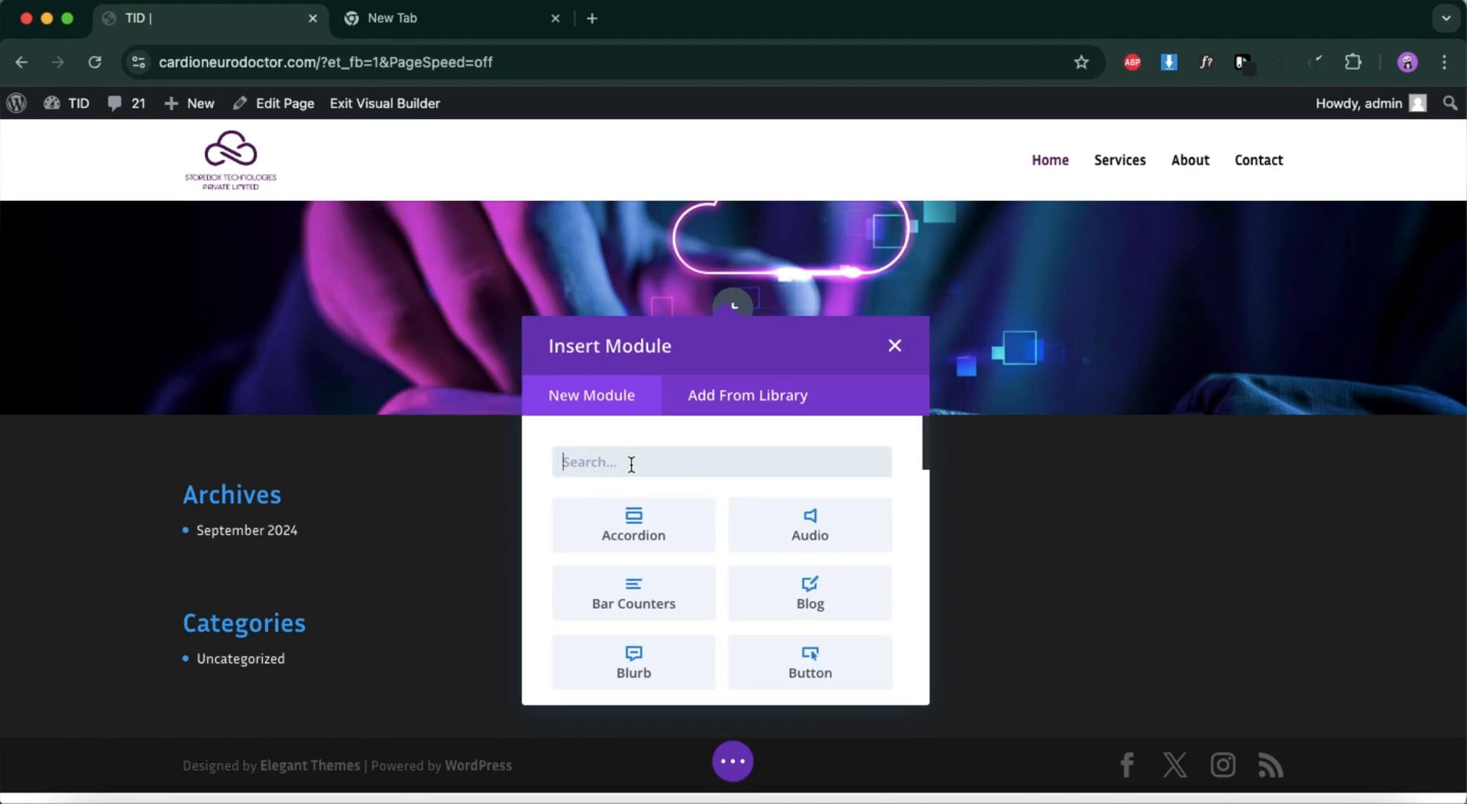
pyautogui.write('tex')
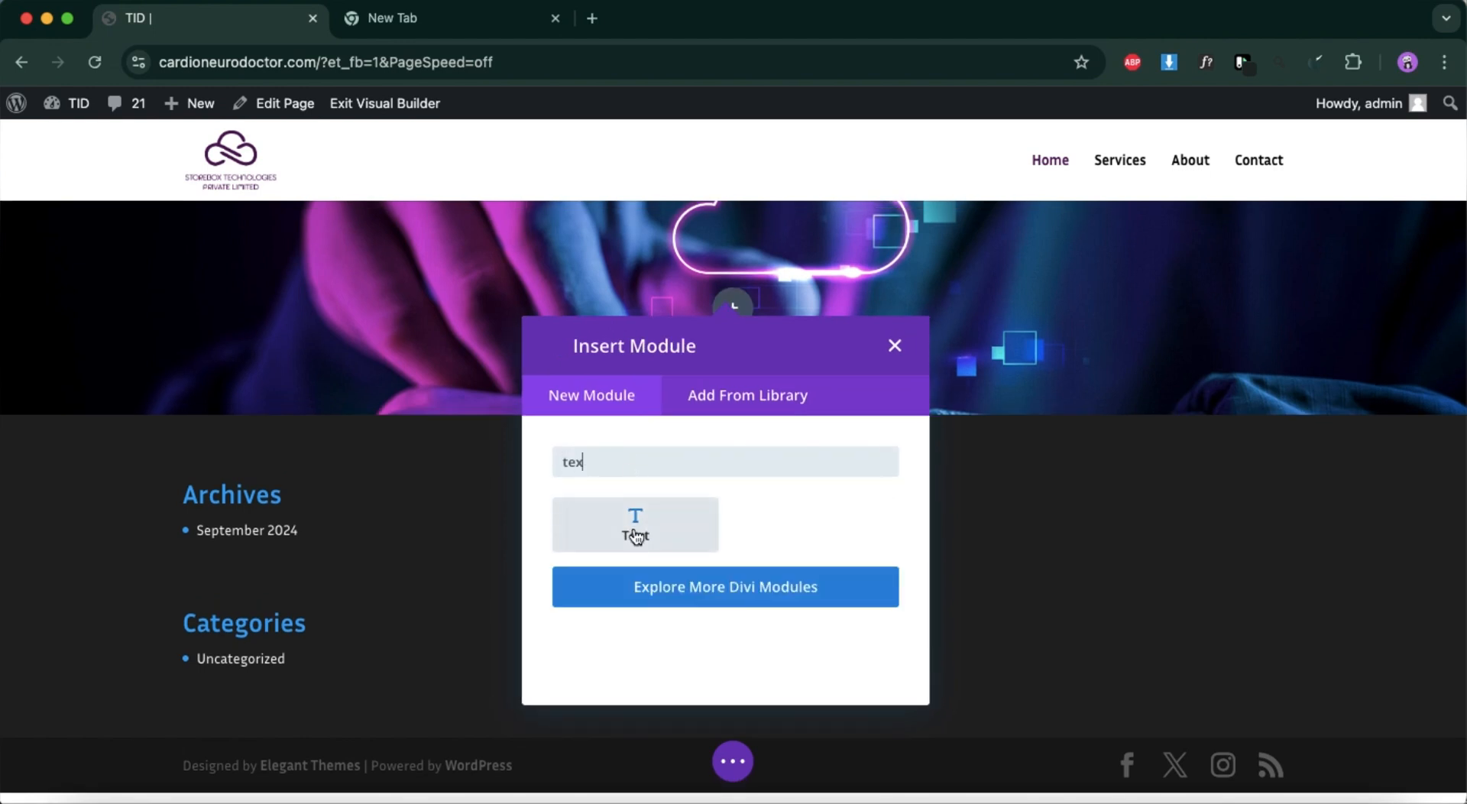
pyautogui.click(635, 536)
# Replace the Text module's placeholder content with the copied line "WE PROVIDE SECURE DATA STORAGE SERVICE".
pyautogui.scroll(-3, 1120, 596)
pyautogui.scroll(-3, 1121, 596)
pyautogui.hotkey('ctrl', 'a')
pyautogui.press('BackSpace')
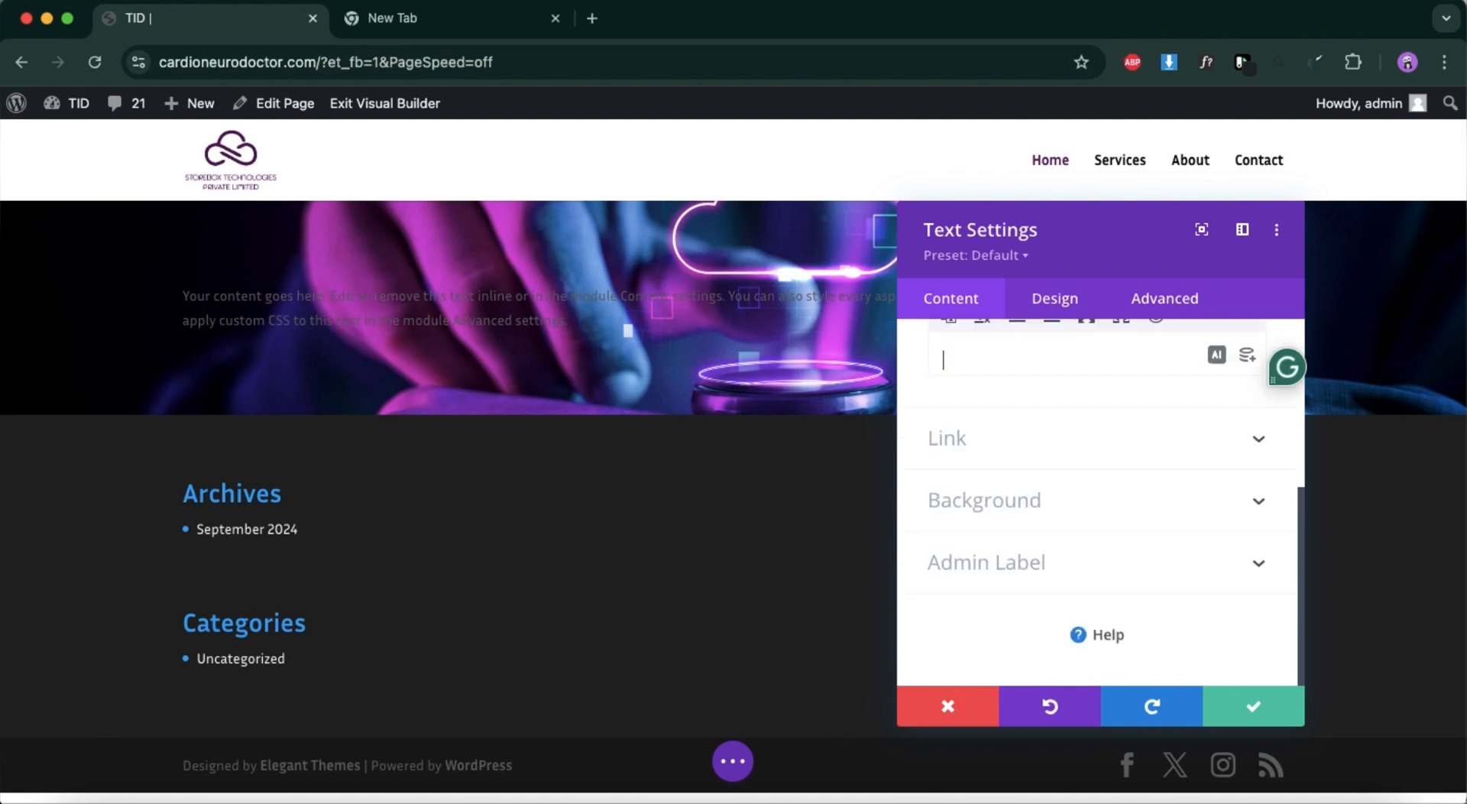
pyautogui.write('WE PROVIDE SECURE DATA STORAGE SERVICE')
pyautogui.scroll(4, 1153, 361)
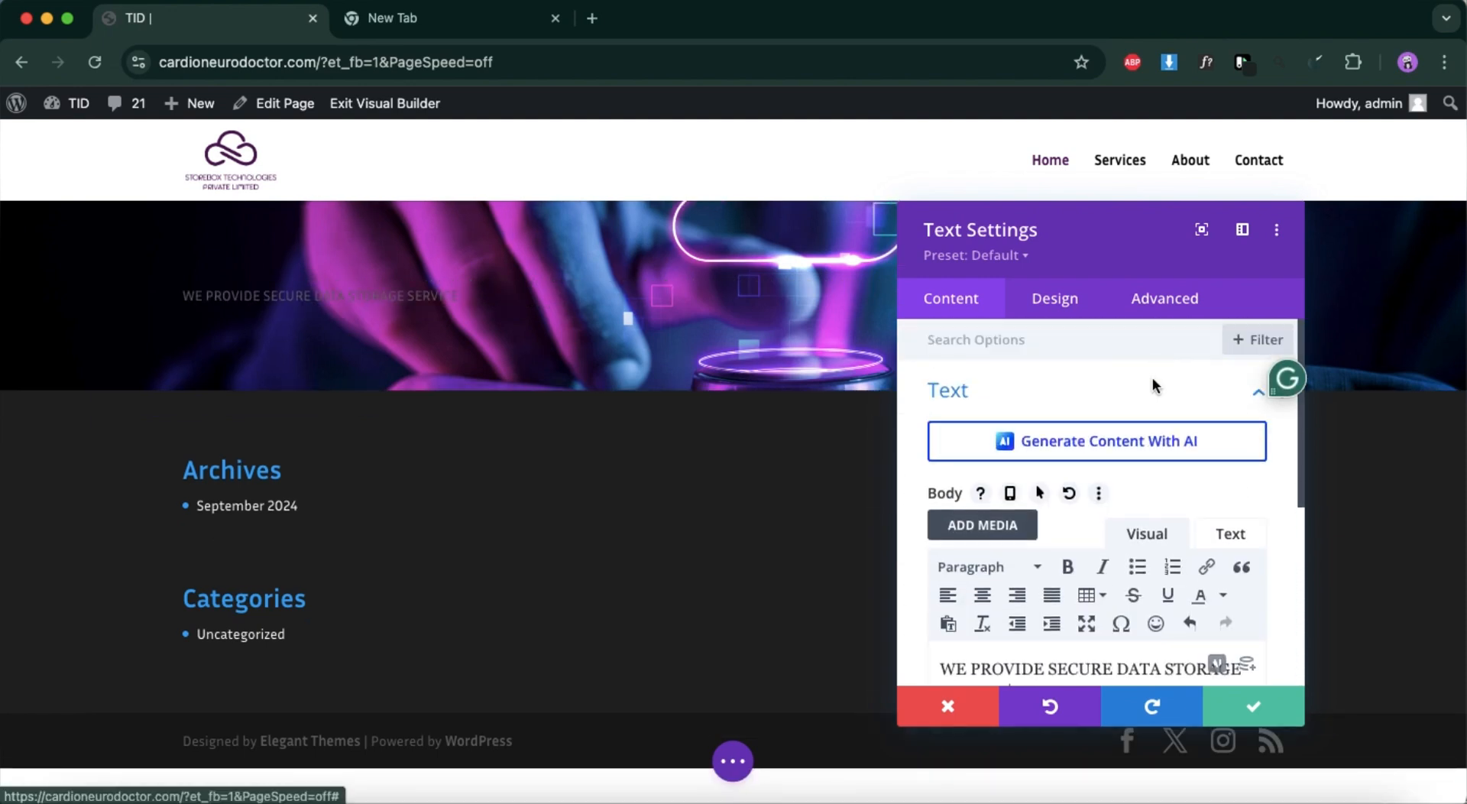
# Break the hero text into two lines after "SECURE" and center it.
pyautogui.scroll(-2, 1004, 600)
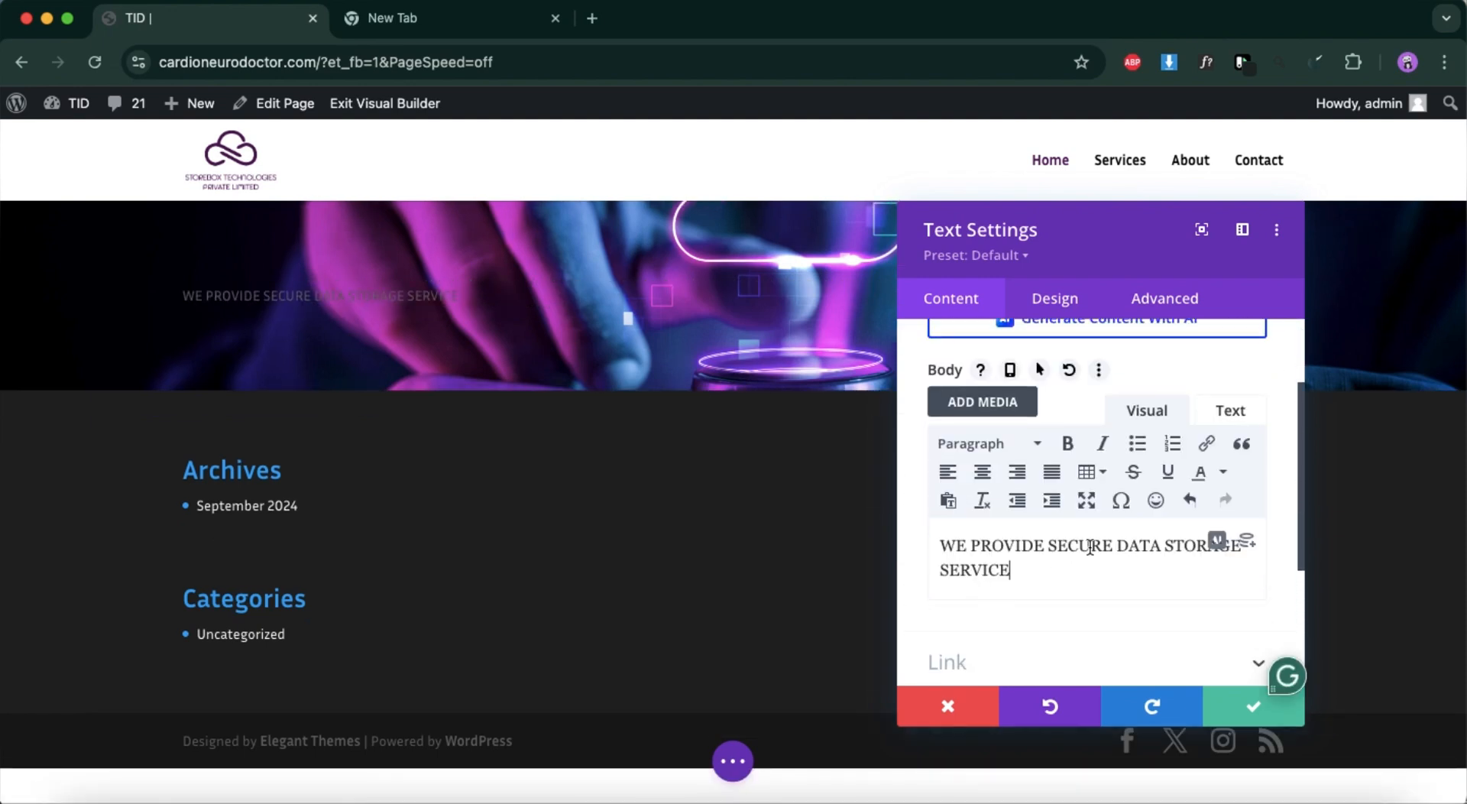
pyautogui.click(1120, 544)
pyautogui.hotkey('shift', 'Return')
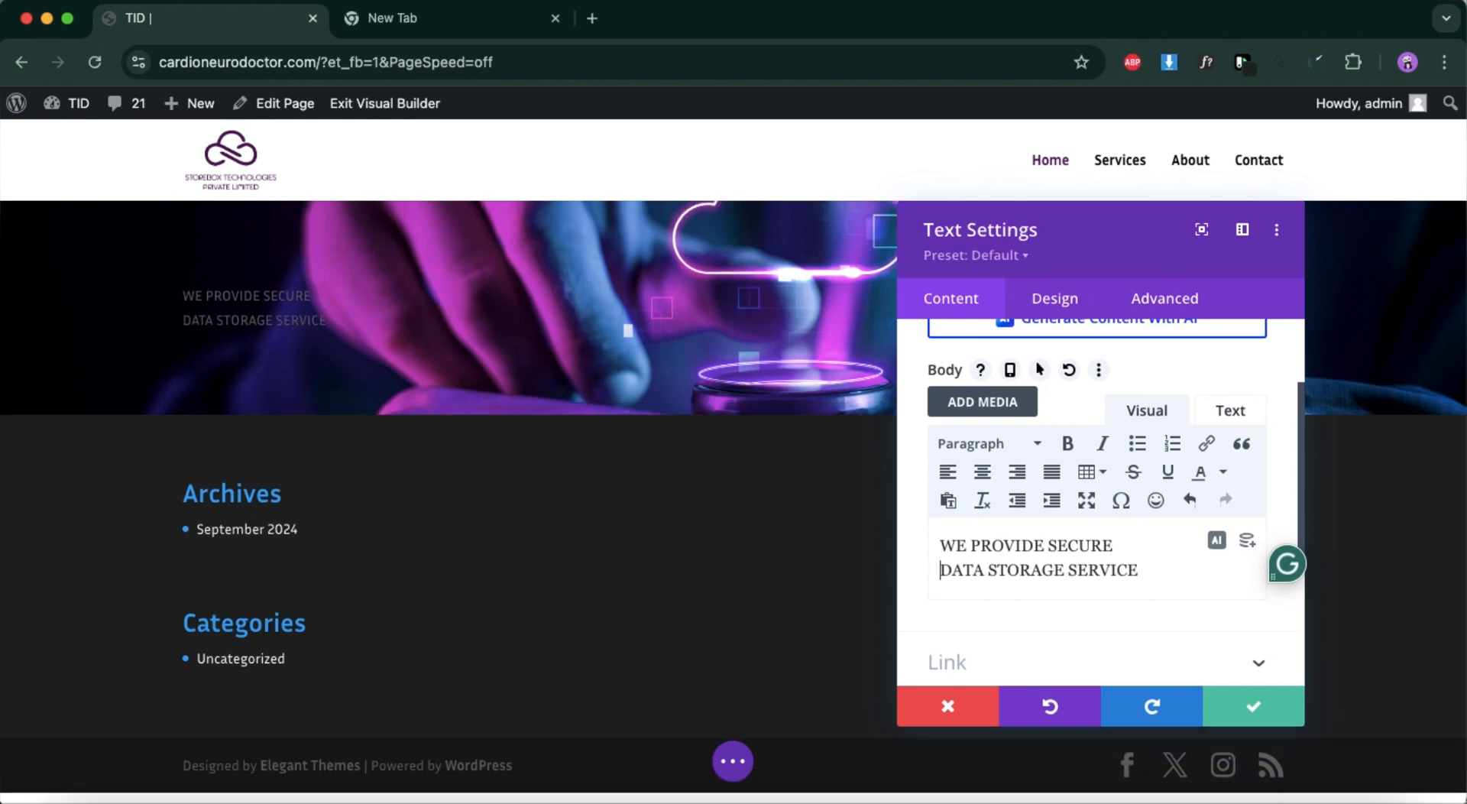
pyautogui.click(983, 472)
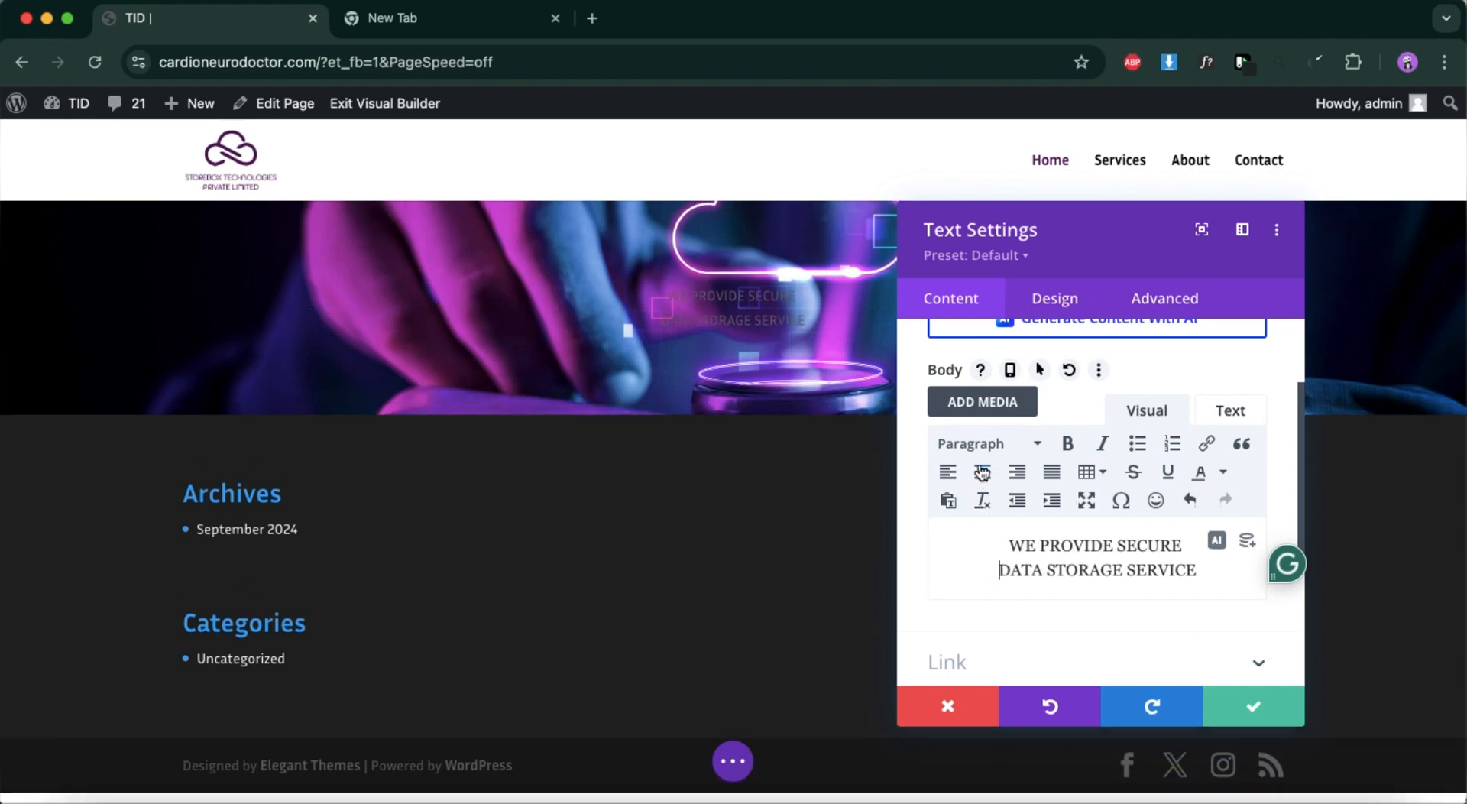
# Set the Text module's H1 heading text color to white (#ffffff).
pyautogui.click(1055, 299)
pyautogui.click(1031, 456)
pyautogui.scroll(-2, 1029, 459)
pyautogui.scroll(1, 1025, 493)
pyautogui.scroll(1, 1025, 493)
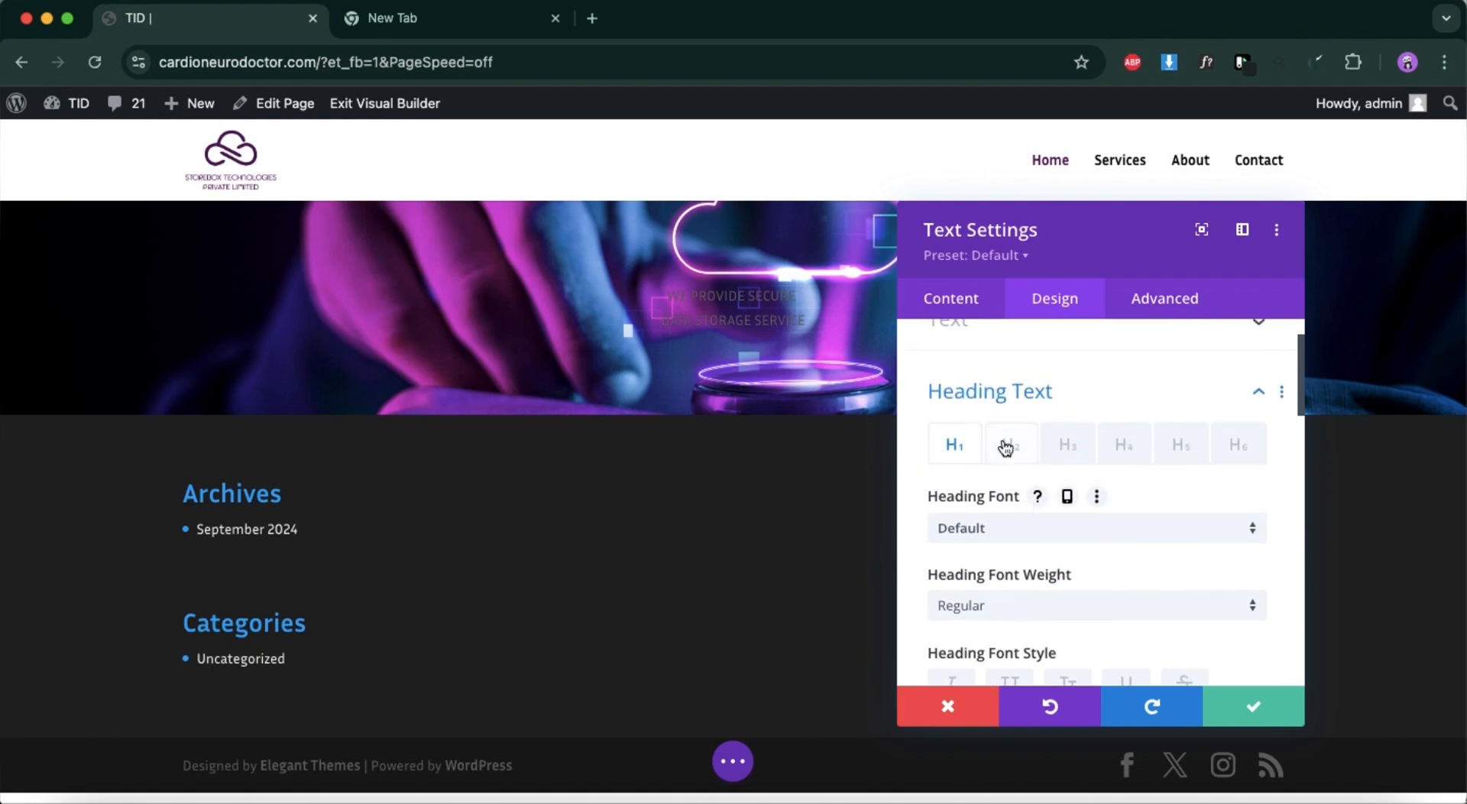
pyautogui.scroll(-4, 988, 468)
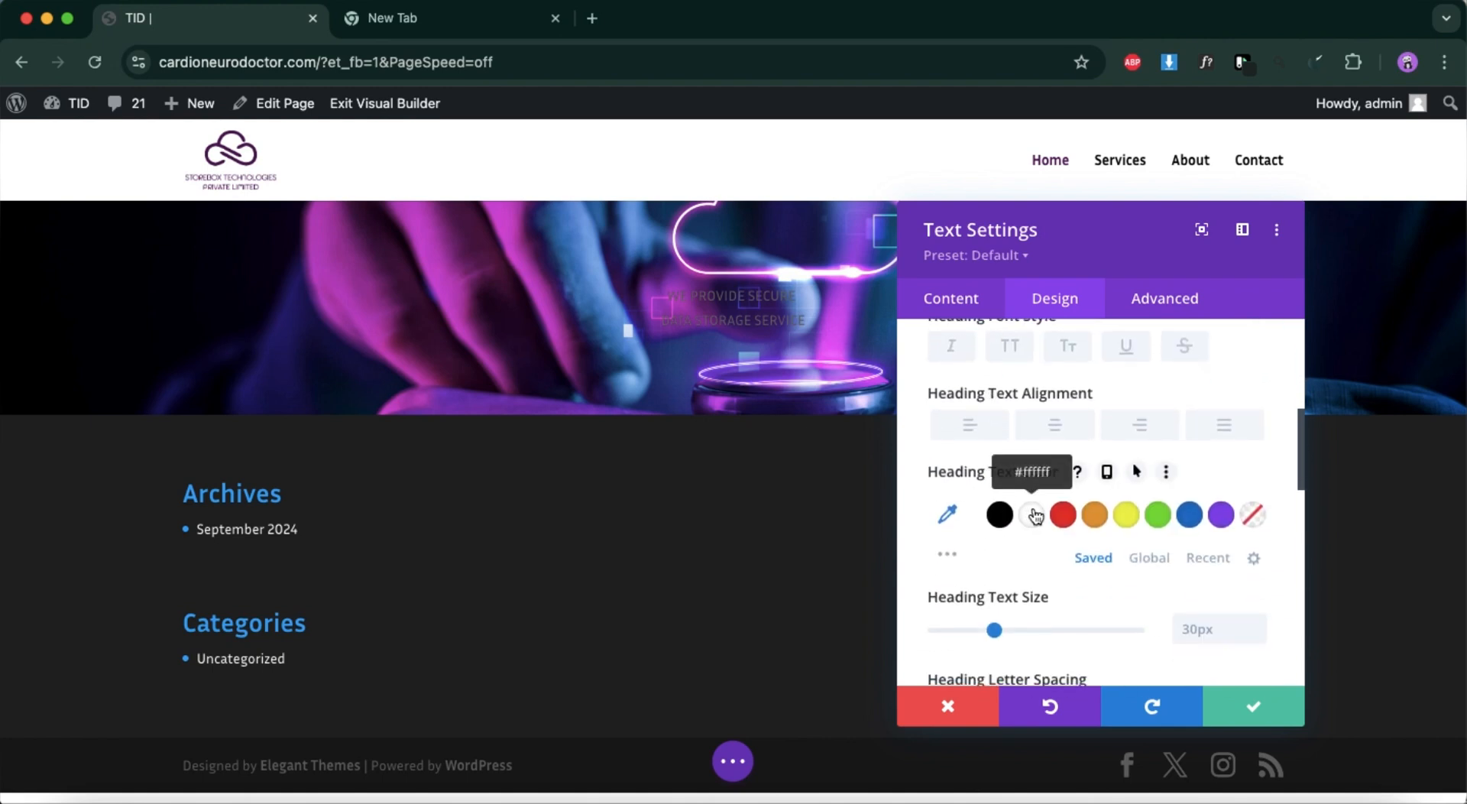
pyautogui.click(1035, 517)
pyautogui.scroll(5, 1002, 465)
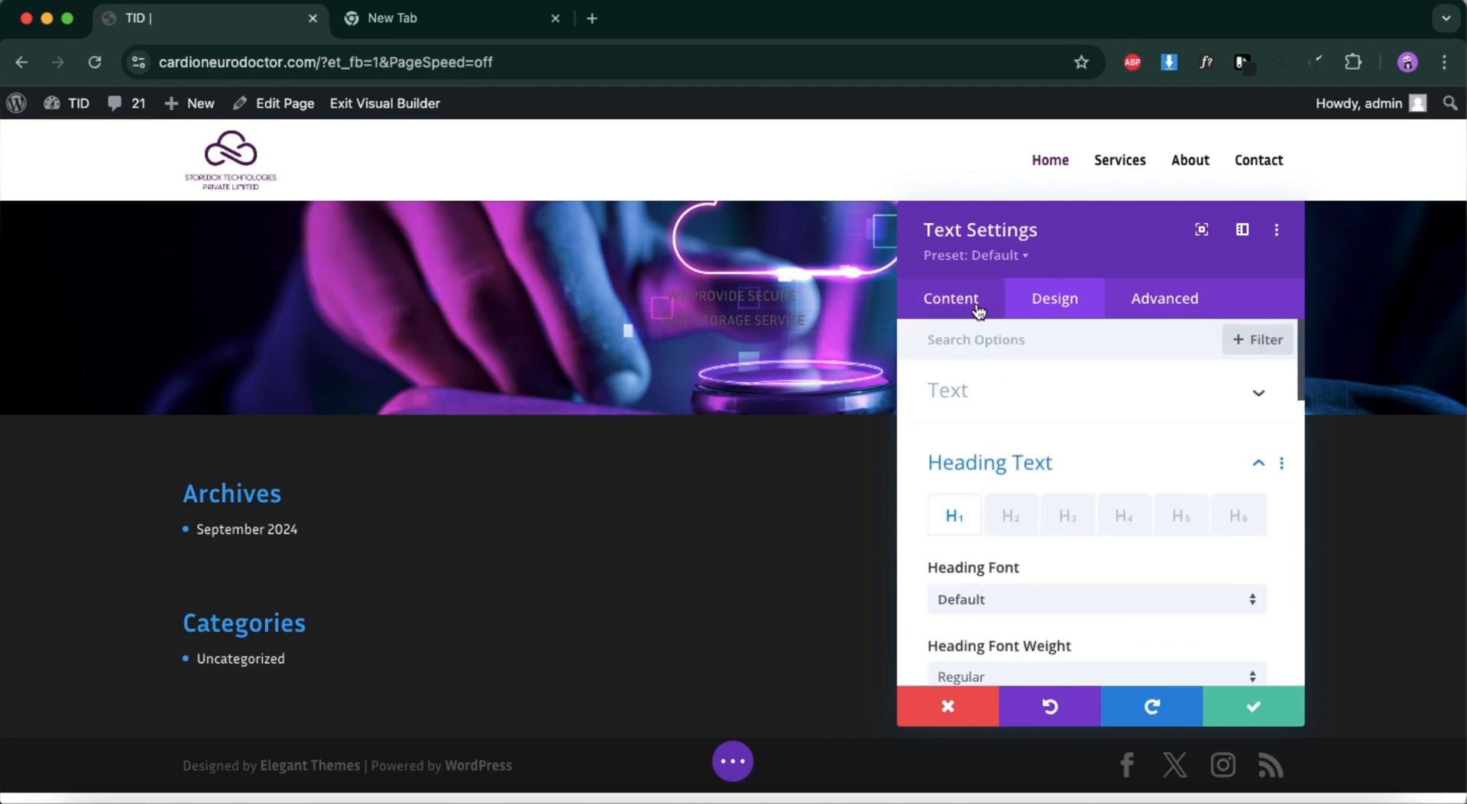
# Set the hero text's font to Headings: Inria Sans and its weight to Bold.
pyautogui.click(979, 392)
pyautogui.scroll(-3, 996, 547)
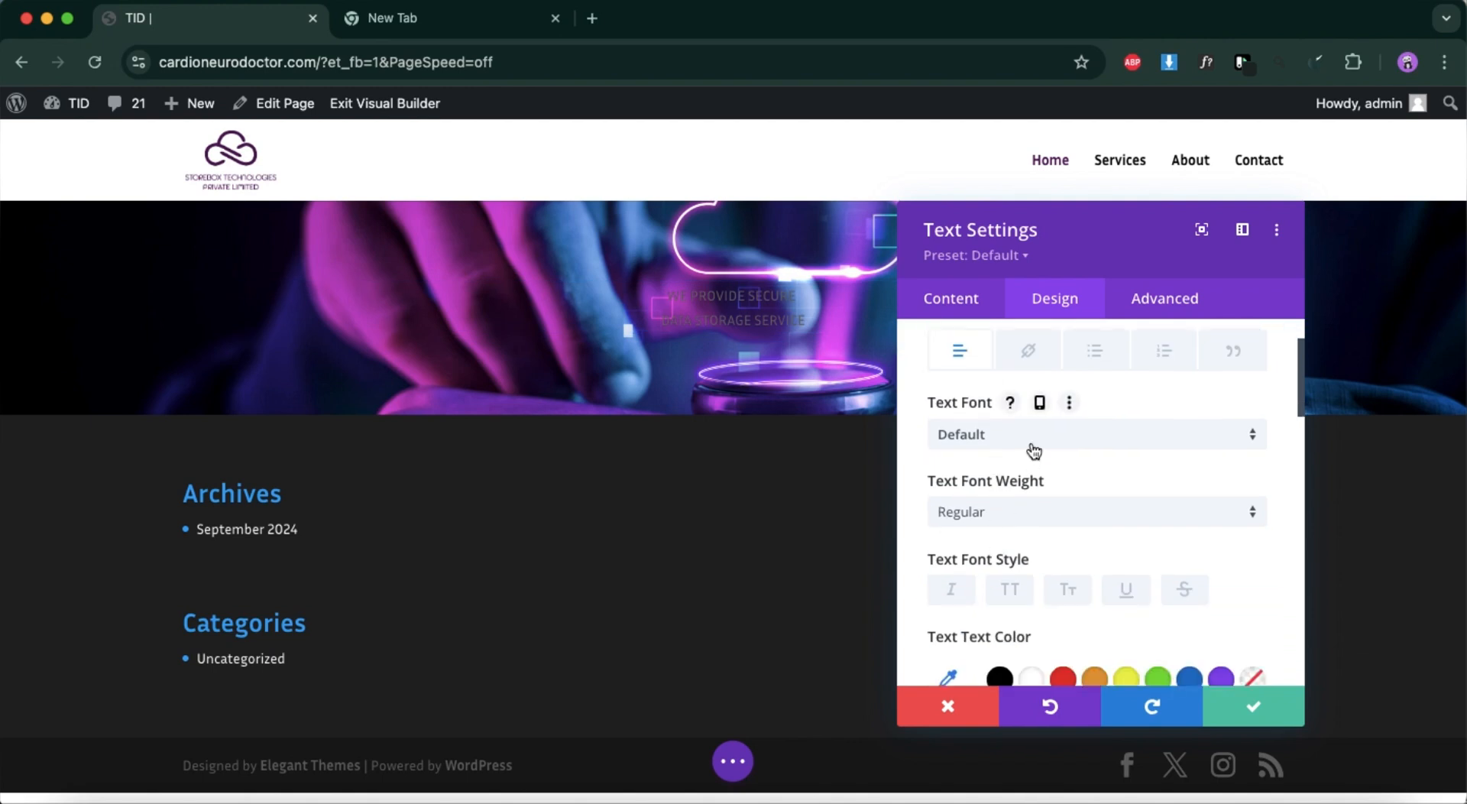
pyautogui.click(1041, 434)
pyautogui.click(1025, 321)
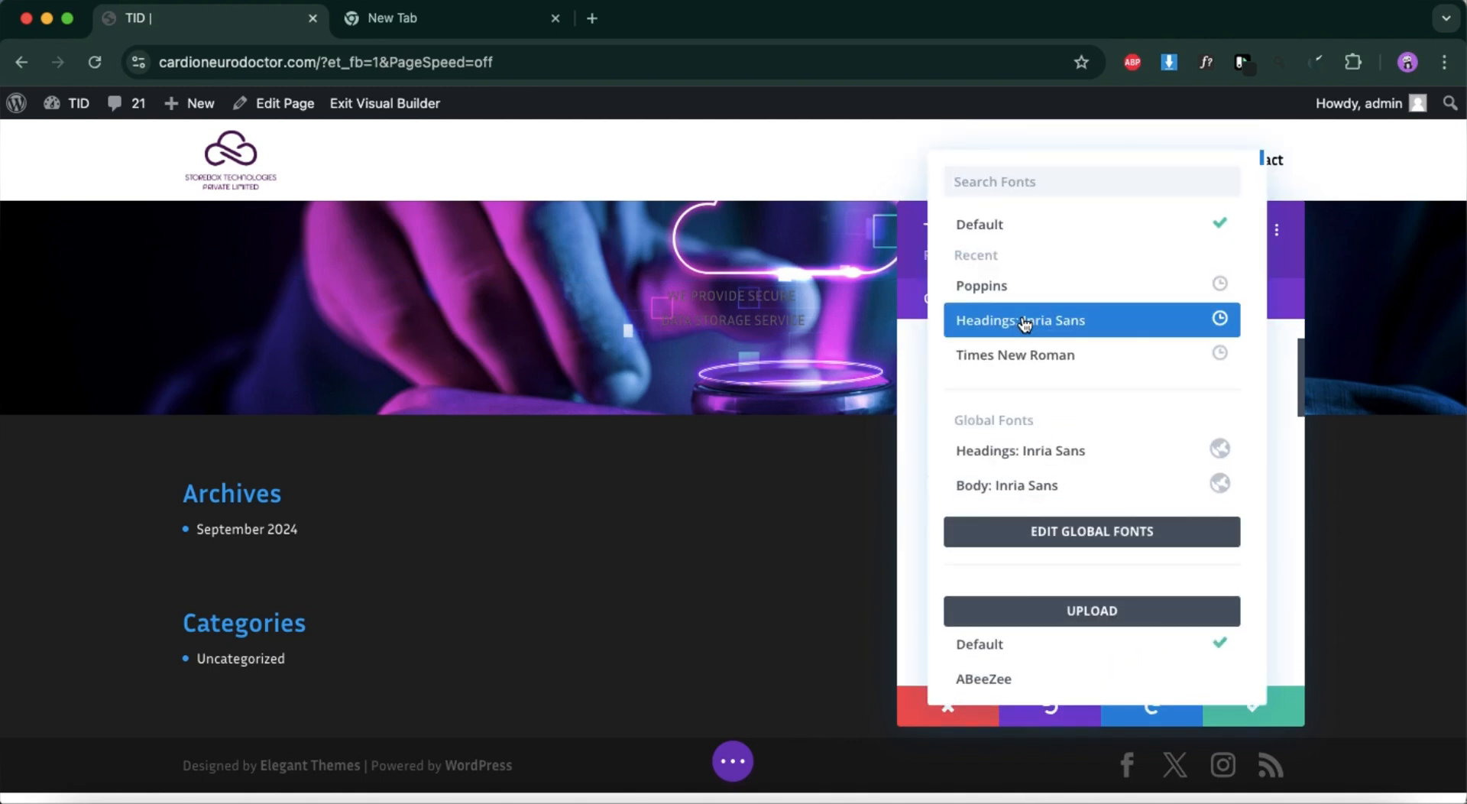
pyautogui.scroll(-2, 971, 552)
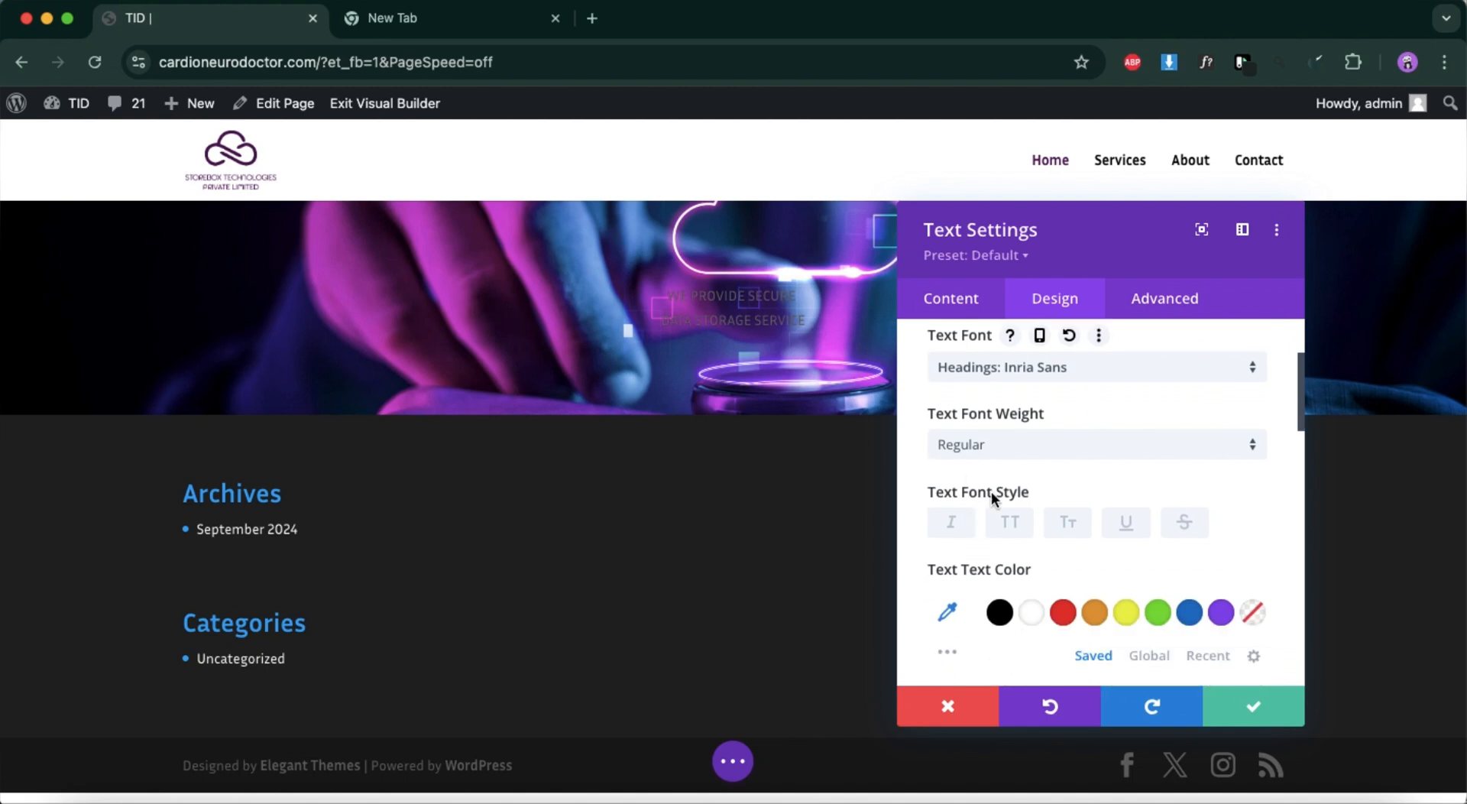
pyautogui.click(1009, 459)
pyautogui.click(1002, 604)
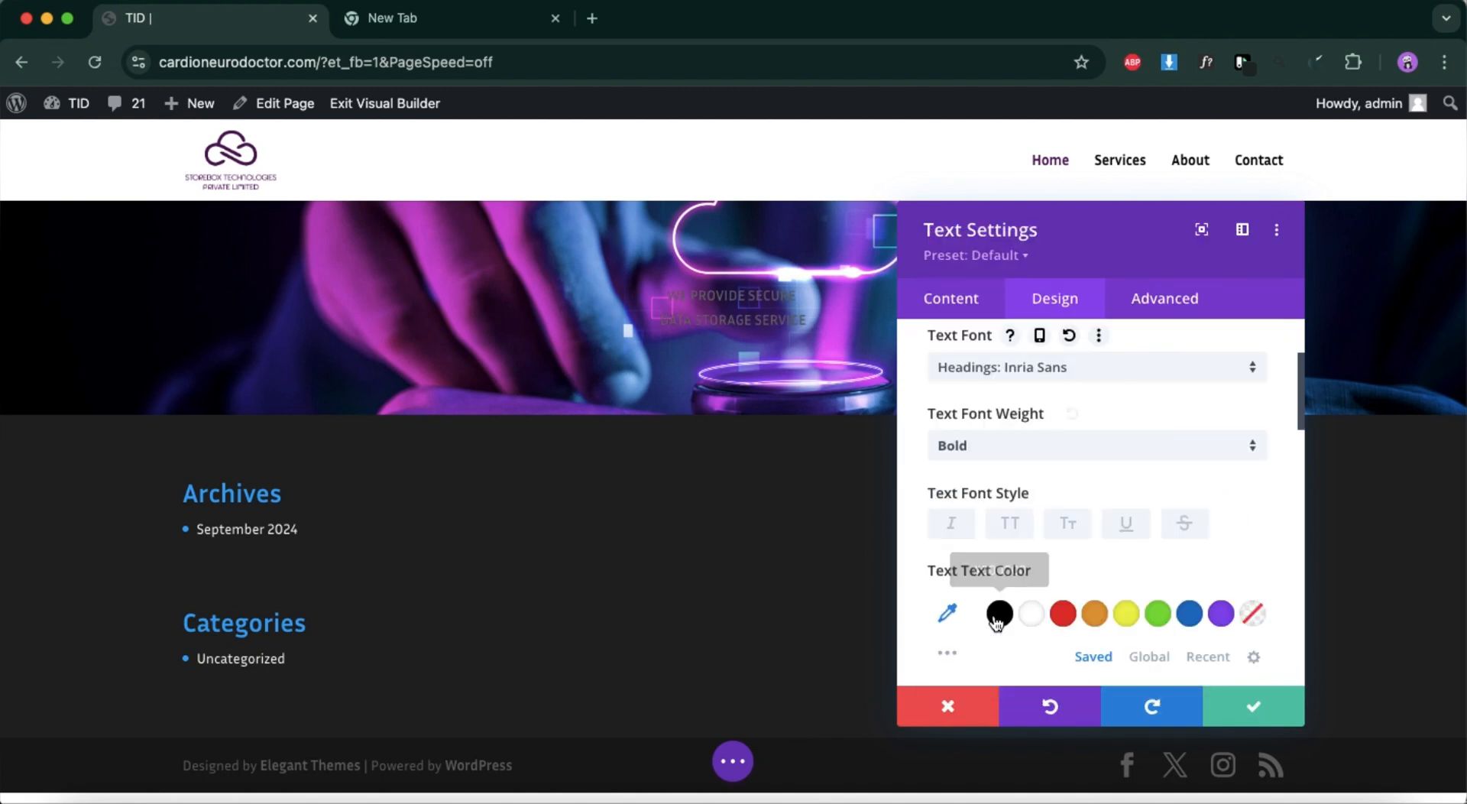
# Set the hero text's color to white (#ffffff) and its size to 62px.
pyautogui.scroll(-3, 1047, 496)
pyautogui.click(1032, 508)
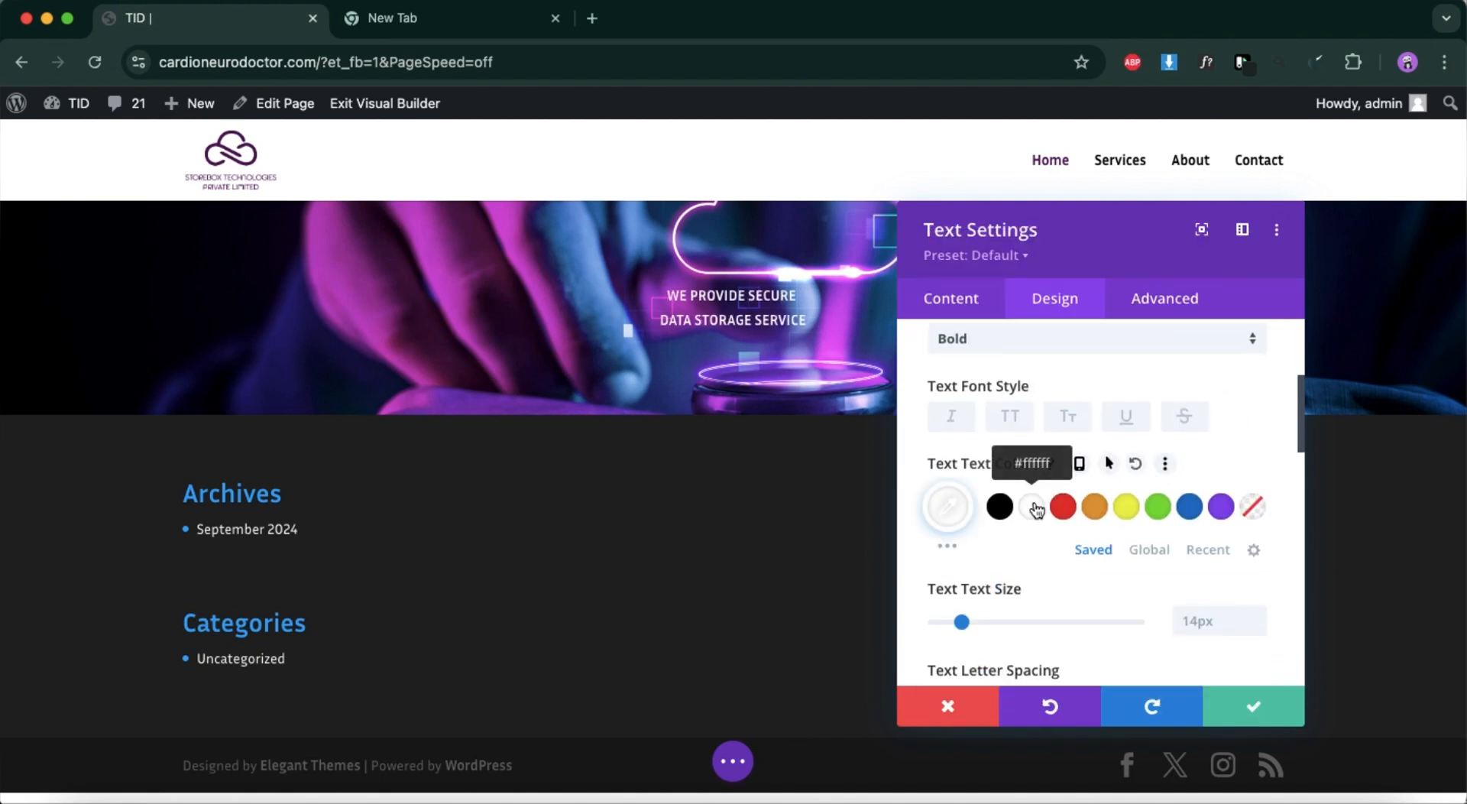
pyautogui.scroll(-3, 1034, 503)
pyautogui.moveTo(965, 508); pyautogui.dragTo(1062, 514)
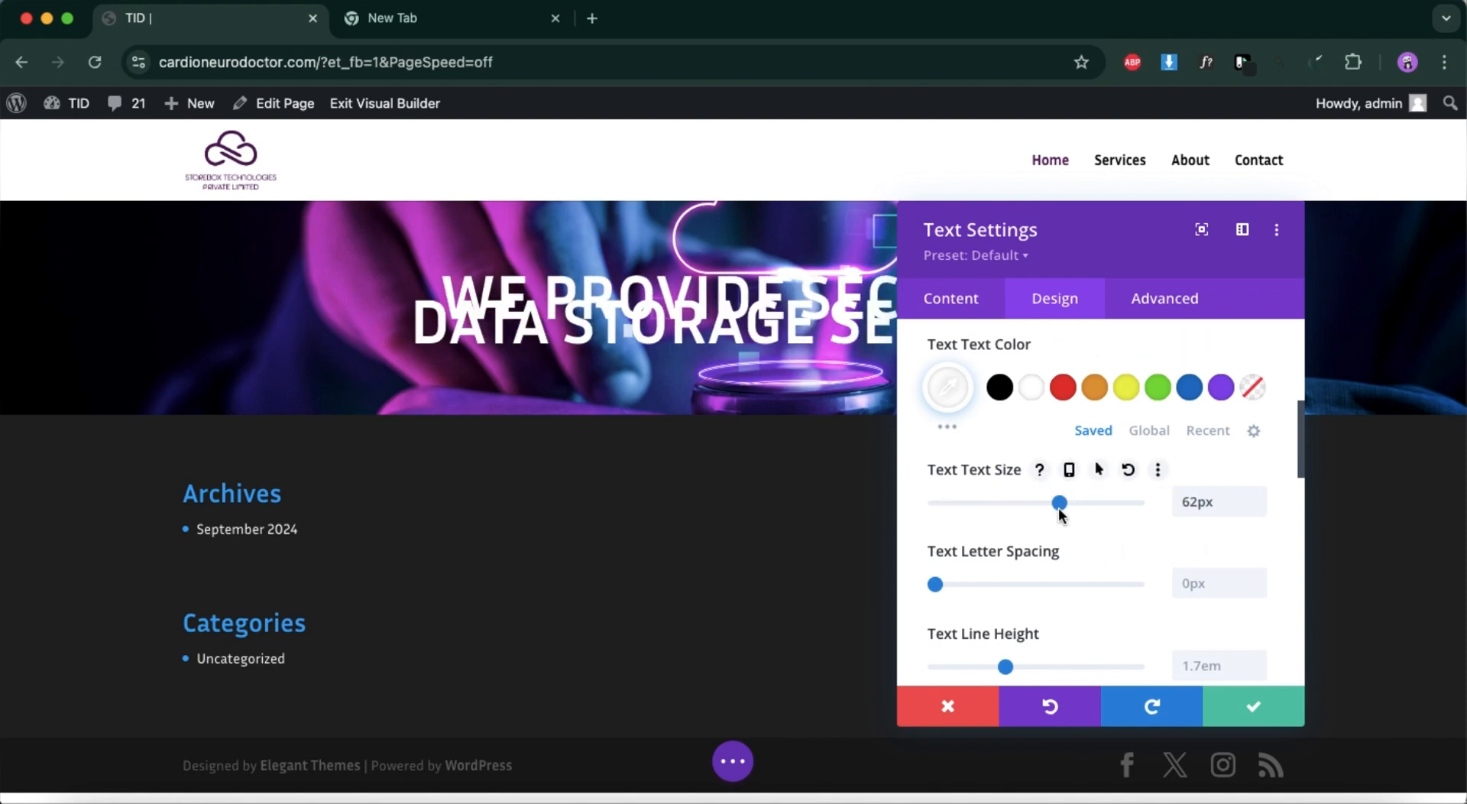
# Set the hero text's line height to 1em.
pyautogui.scroll(-3, 1058, 508)
pyautogui.click(1206, 520)
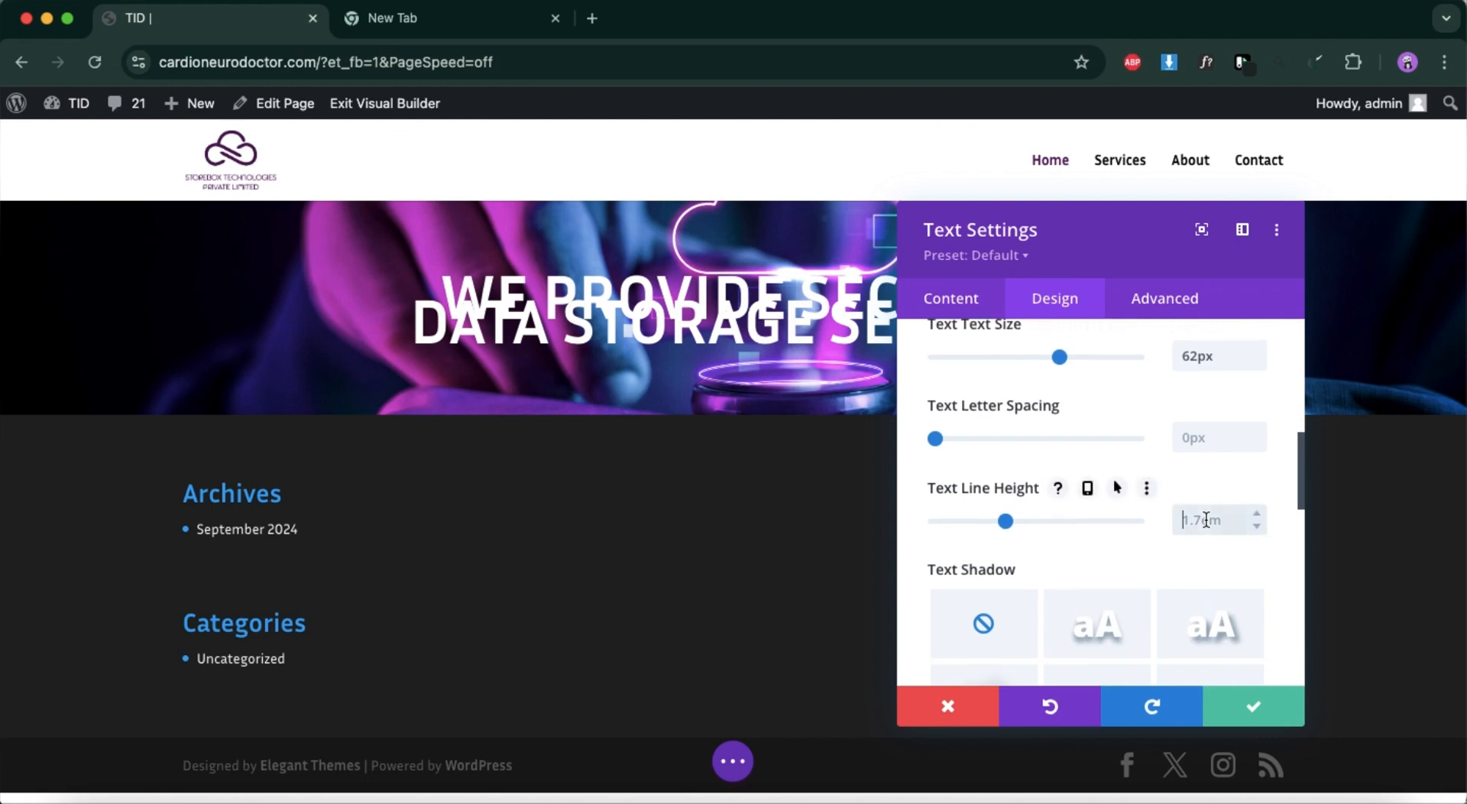
pyautogui.write('1em')
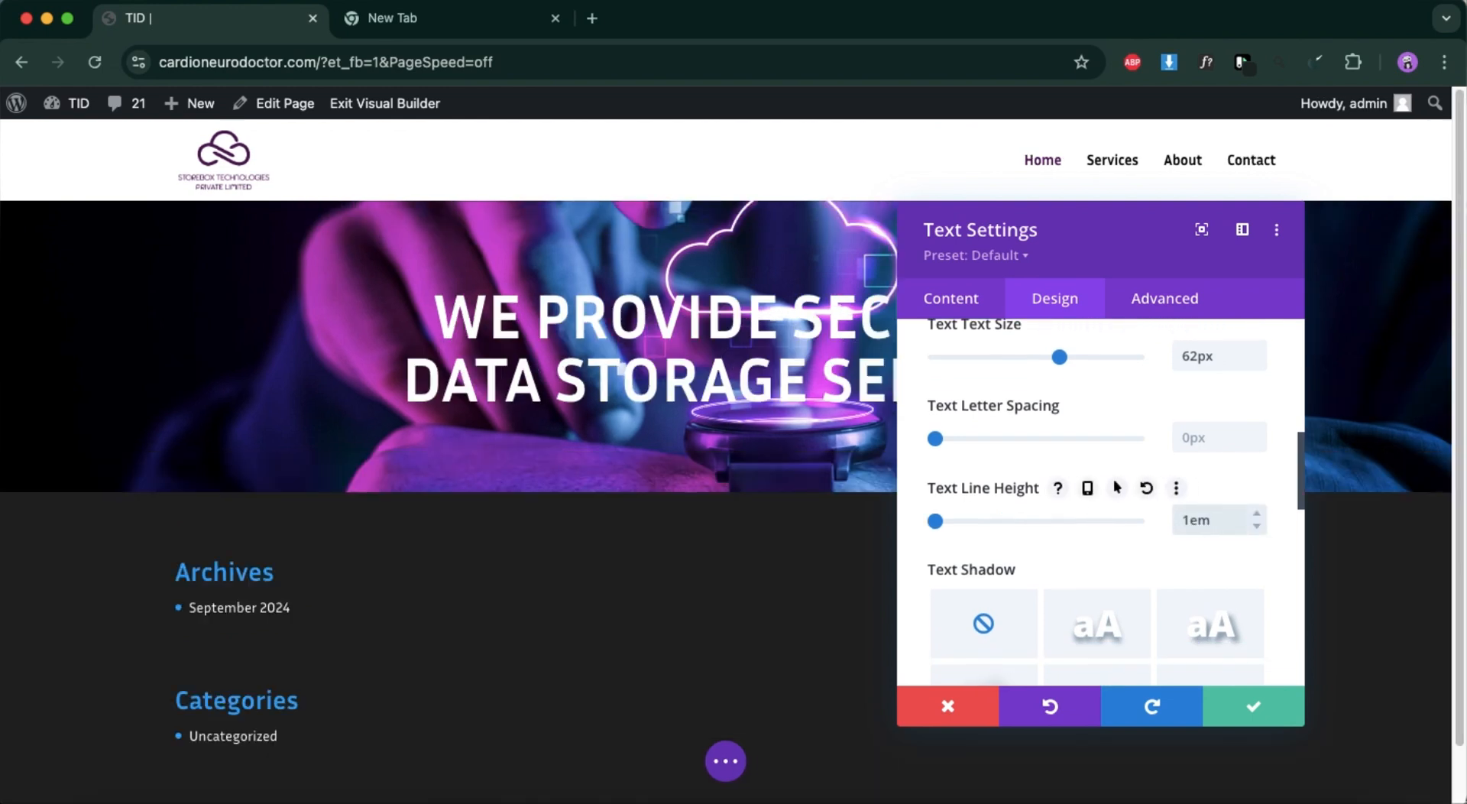
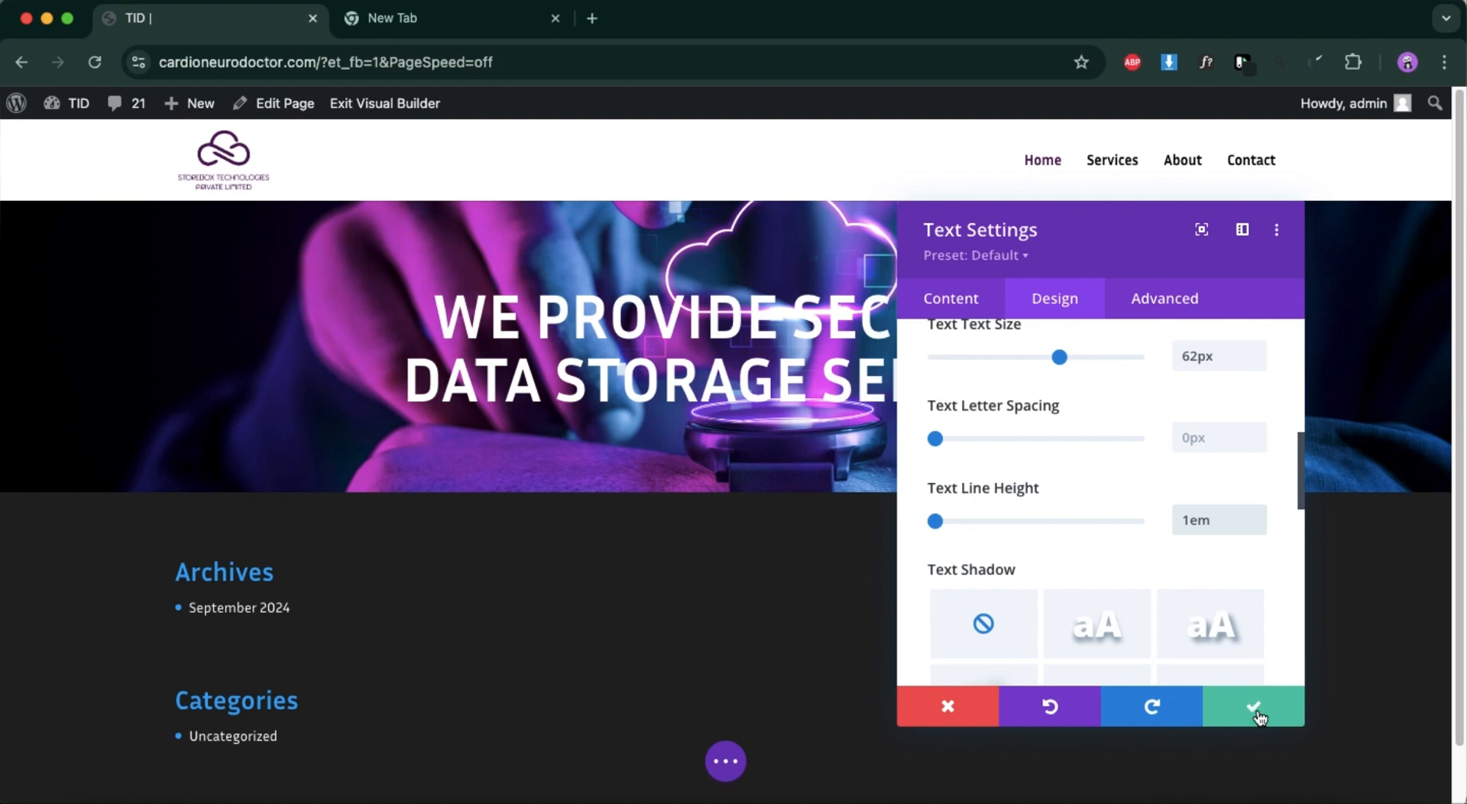
# Save the Text module's settings and increase the hero section's bottom padding to about 255px.
pyautogui.click(1257, 712)
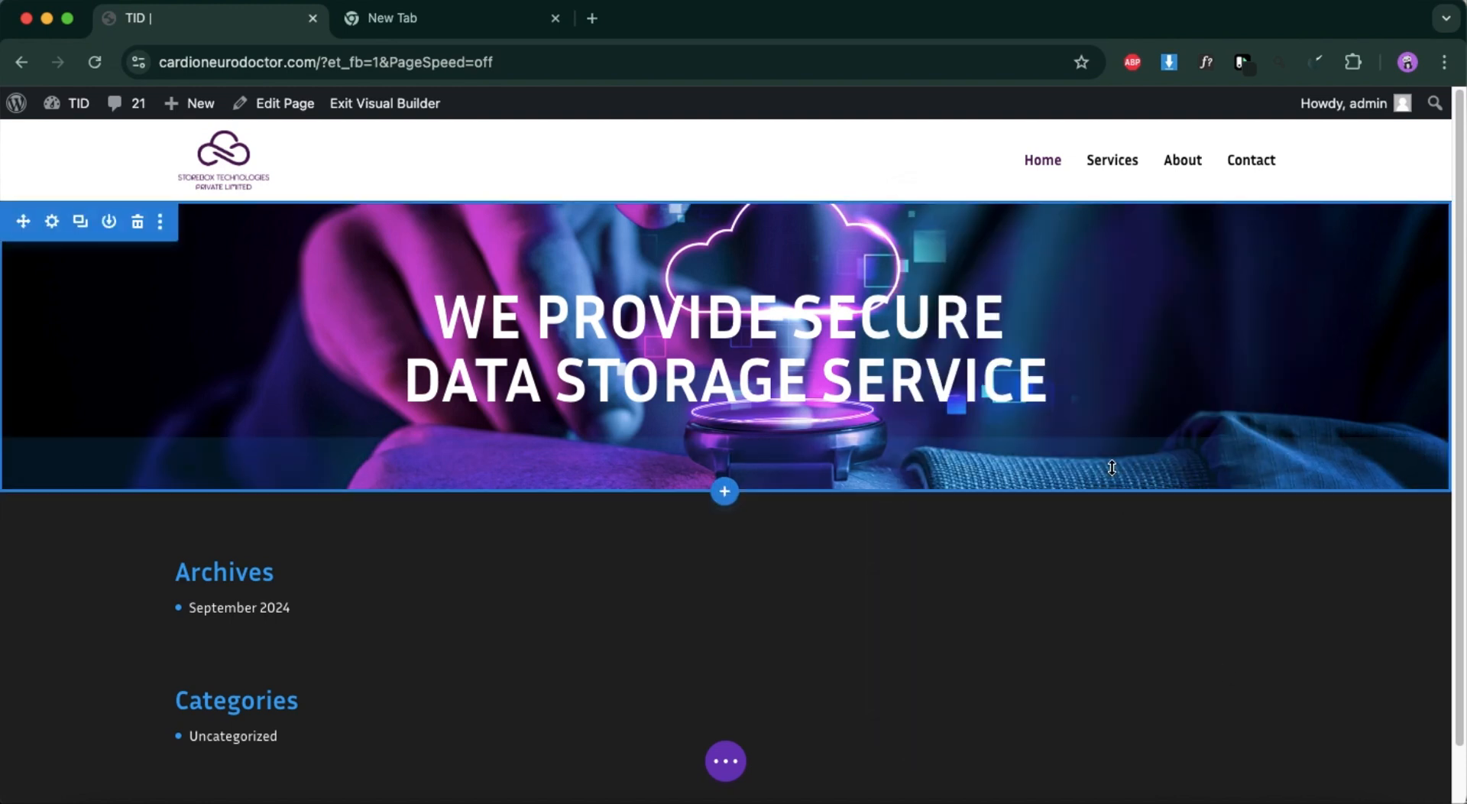
pyautogui.moveTo(1112, 467); pyautogui.dragTo(1089, 673)
pyautogui.scroll(4, 1052, 533)
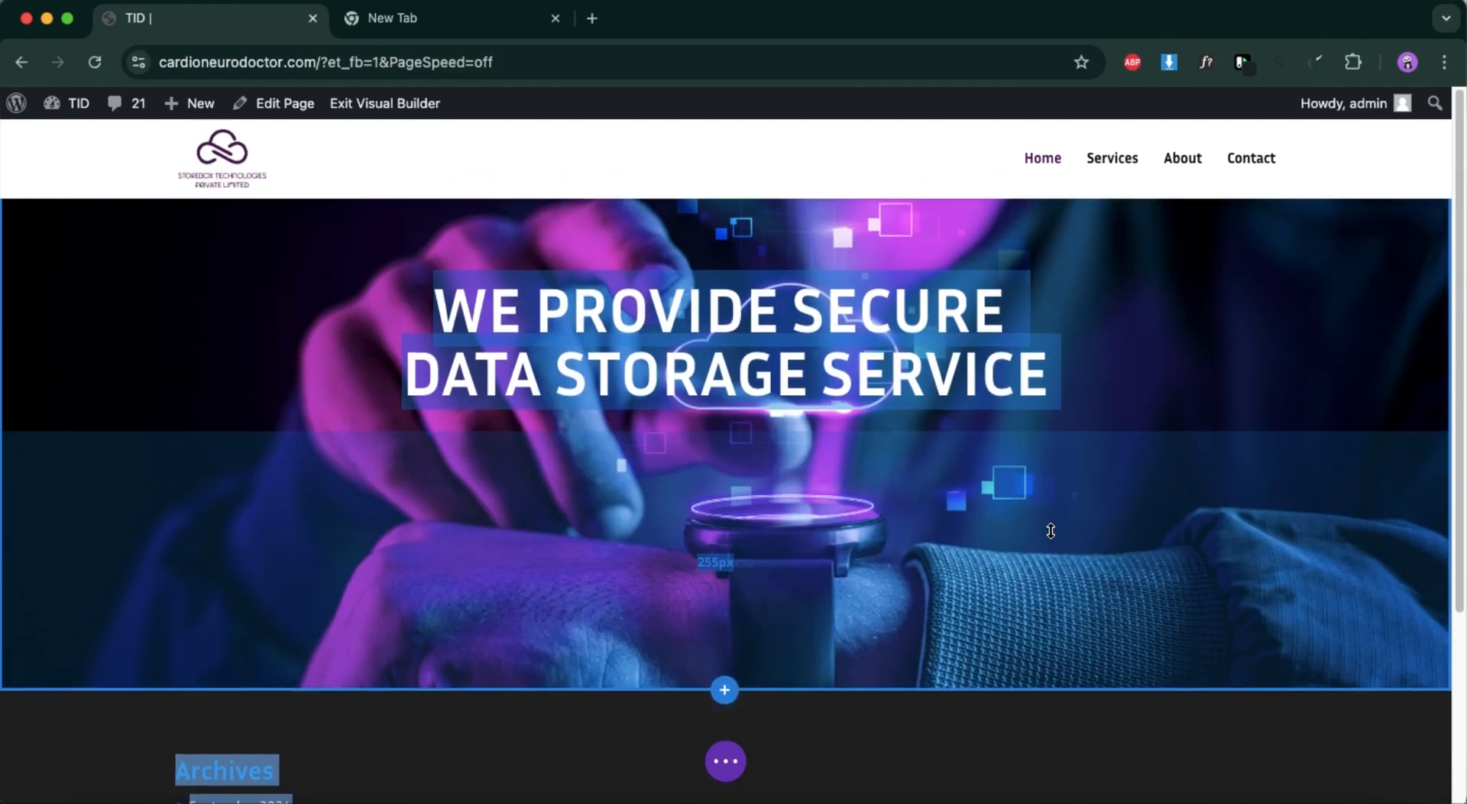
pyautogui.click(1129, 405)
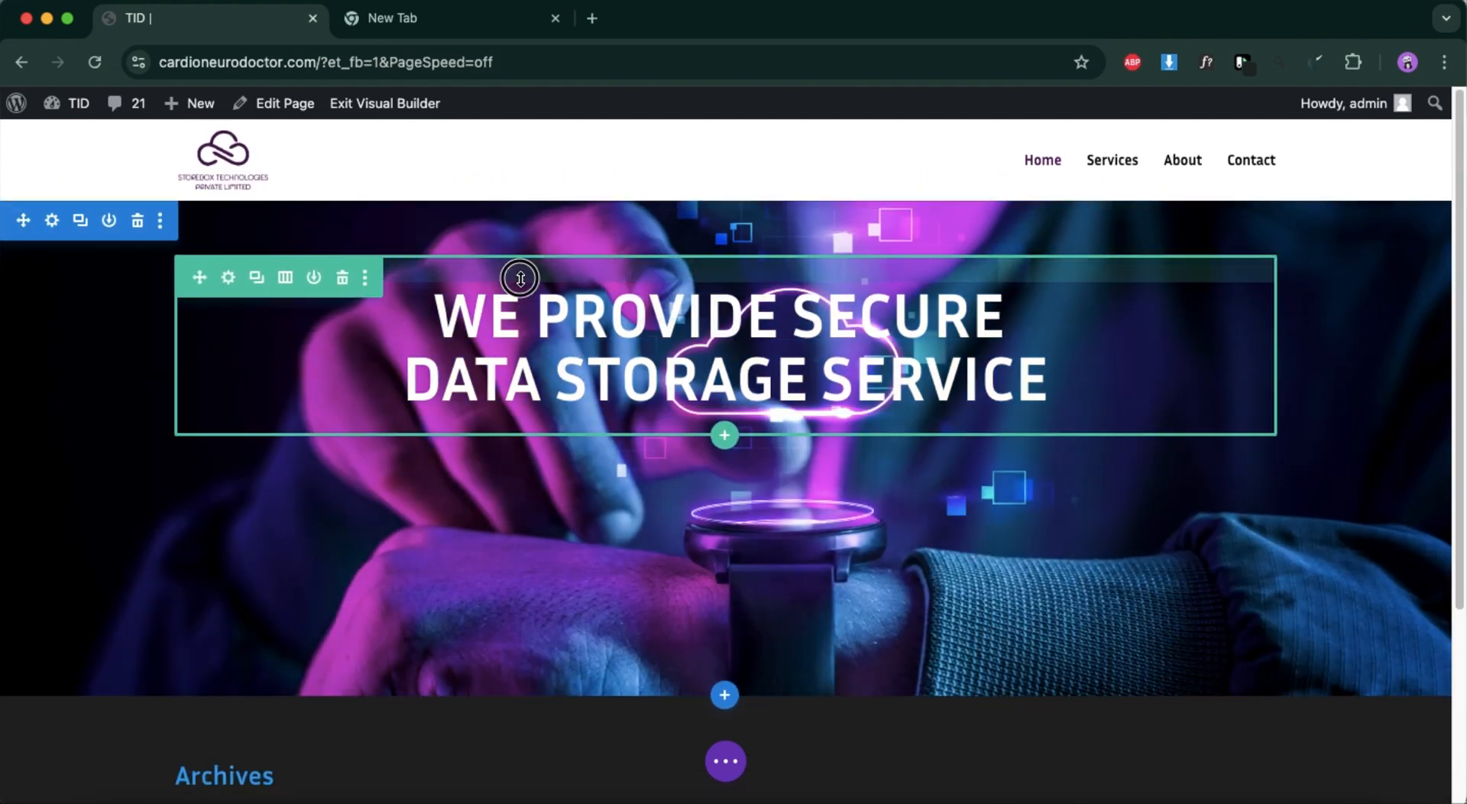
# Add a top margin of about 82px to the hero heading's row and adjust the hero section's bottom padding to suit.
pyautogui.moveTo(540, 249); pyautogui.dragTo(541, 387)
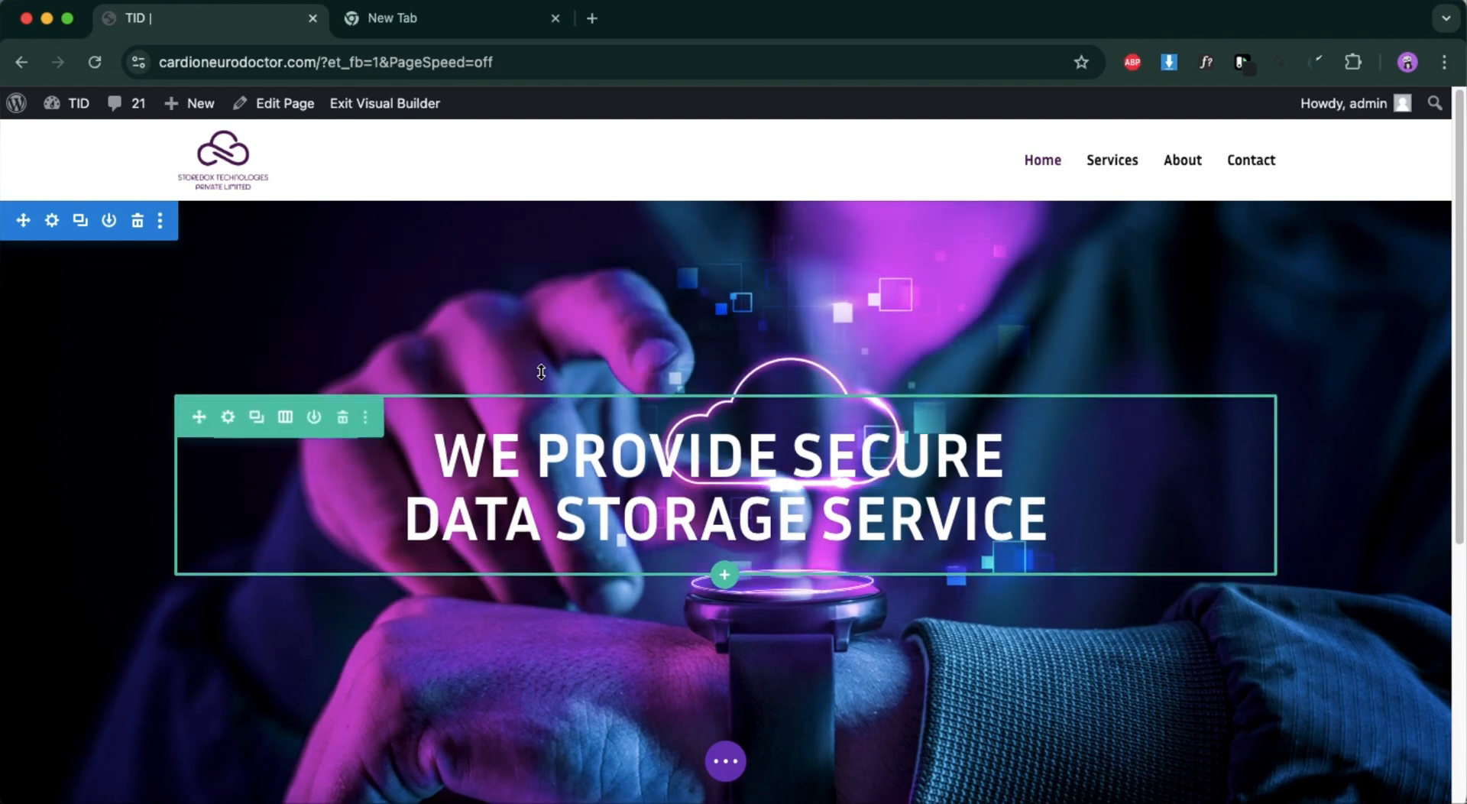
pyautogui.scroll(-2, 474, 550)
pyautogui.moveTo(435, 653); pyautogui.dragTo(459, 548)
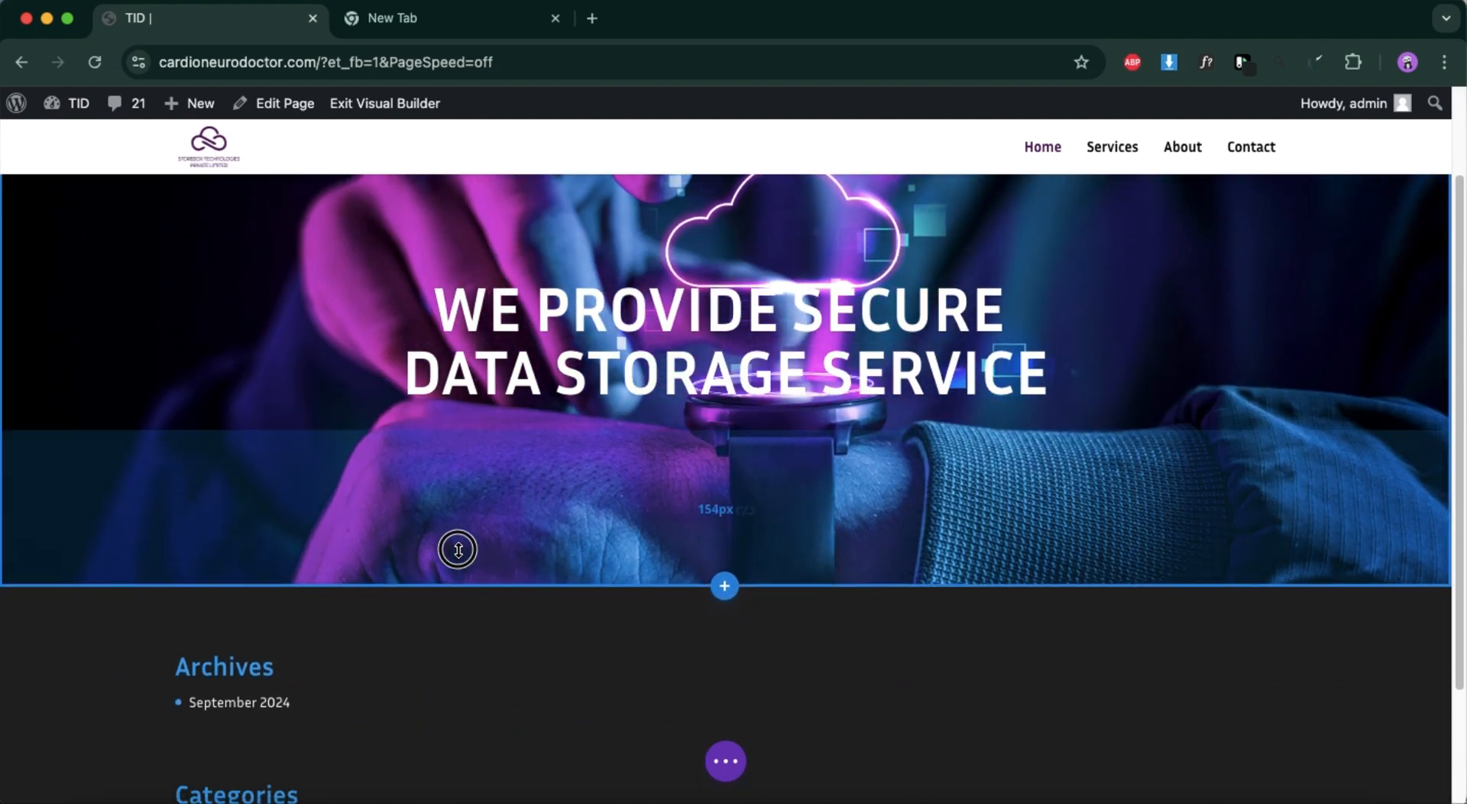
pyautogui.scroll(3, 459, 548)
pyautogui.moveTo(525, 377); pyautogui.dragTo(549, 332)
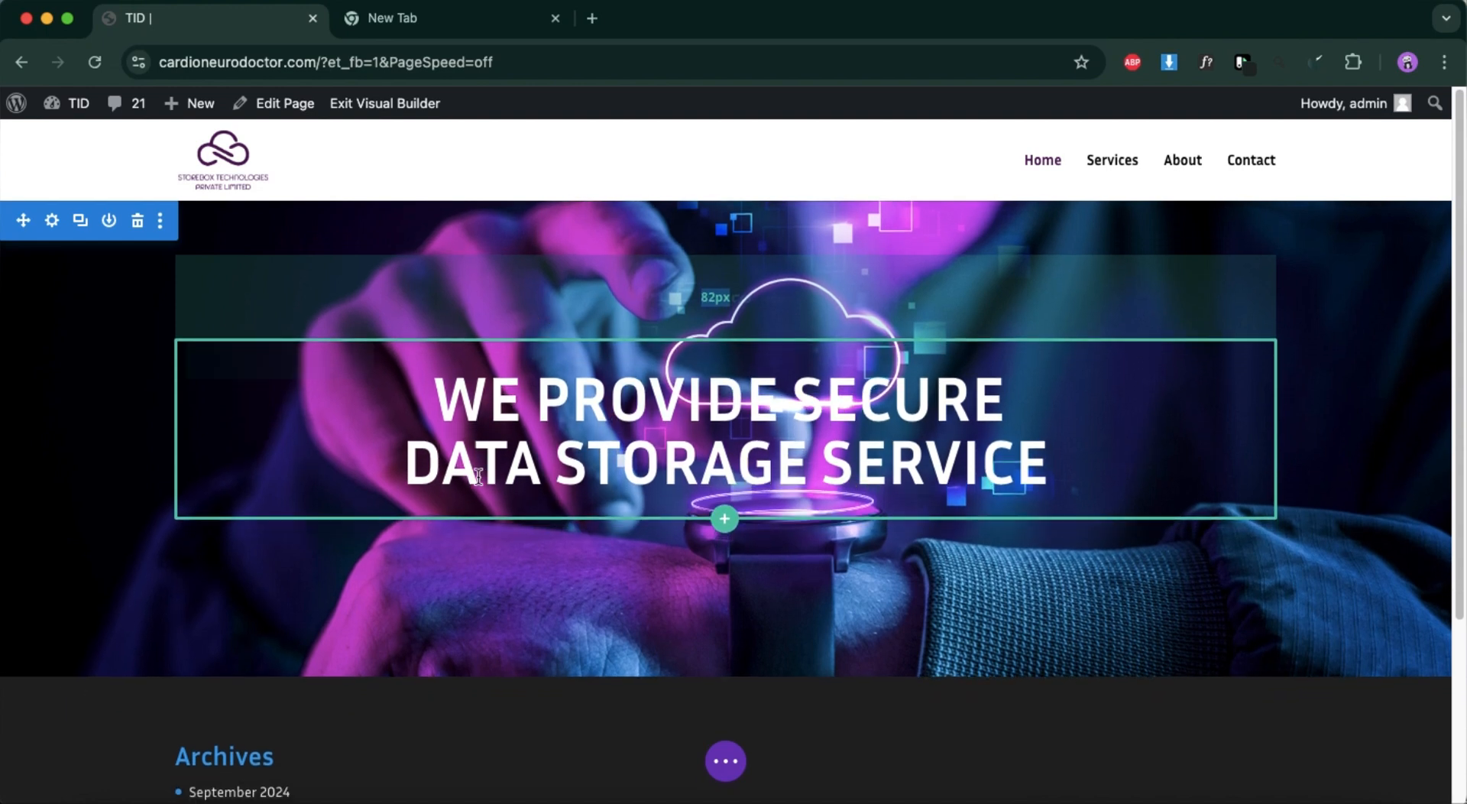
pyautogui.moveTo(452, 607); pyautogui.dragTo(452, 632)
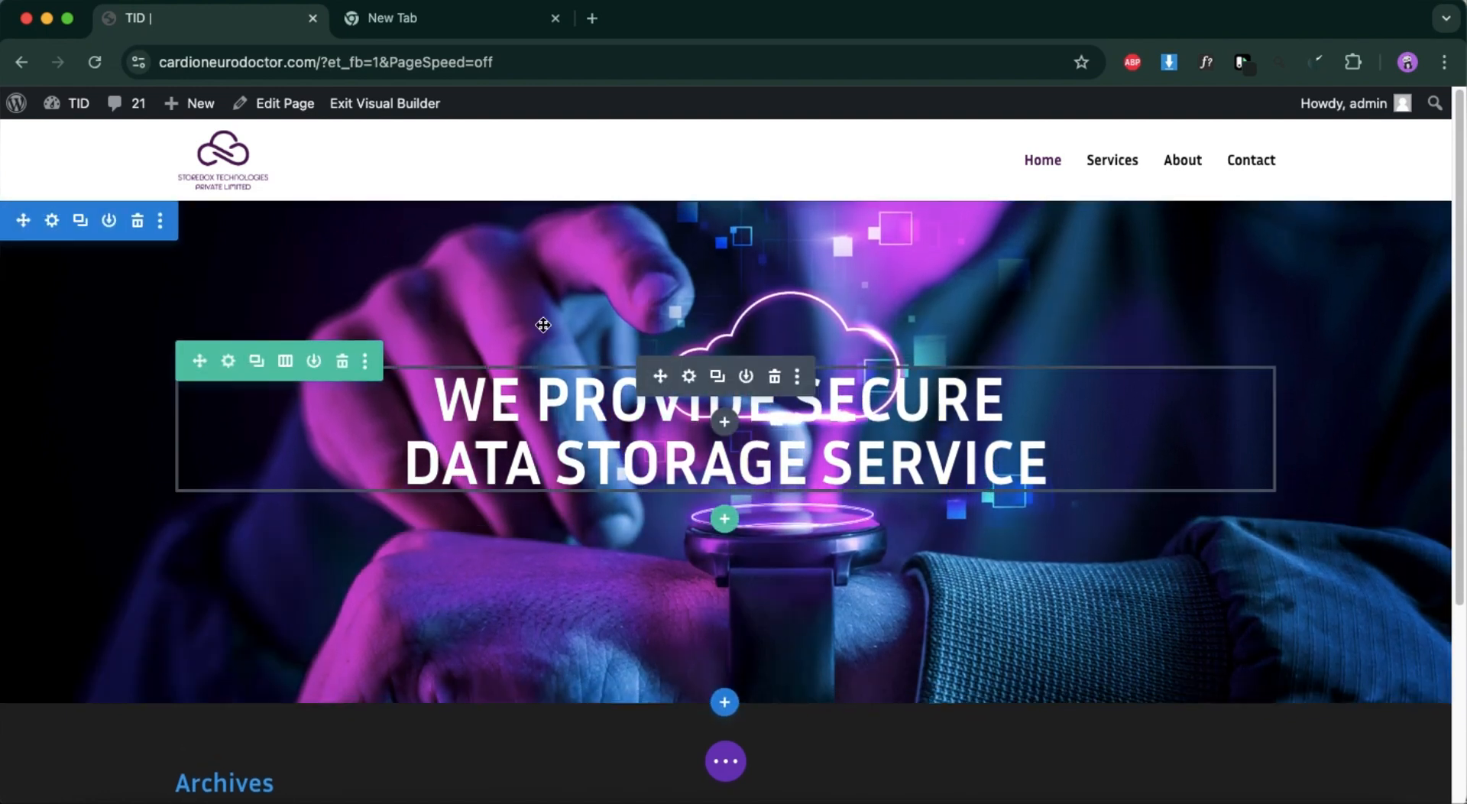
# Add a background gradient to the hero section and set its 0% stop to rgba(0,0,0,0.43).
pyautogui.click(51, 220)
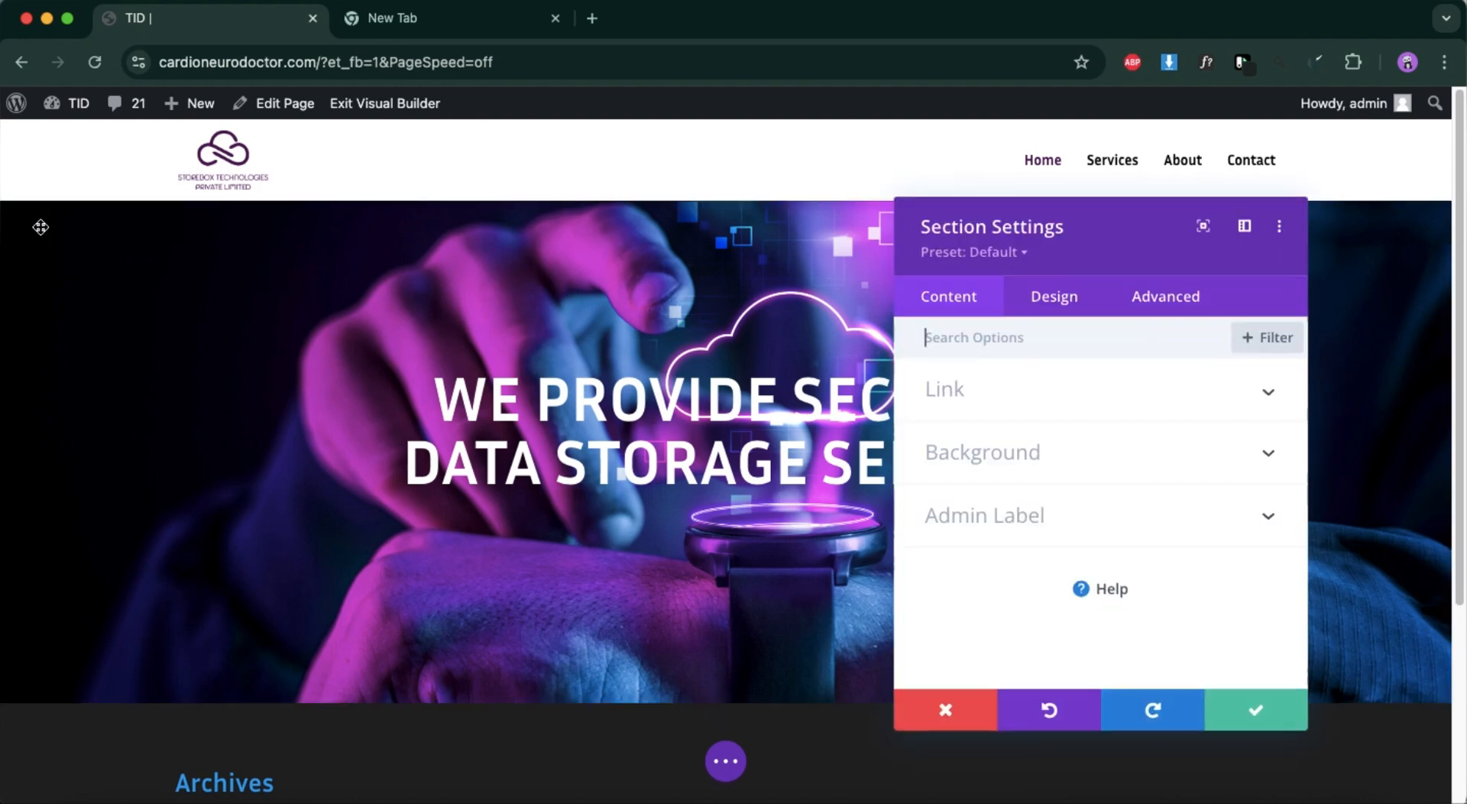
pyautogui.click(1059, 453)
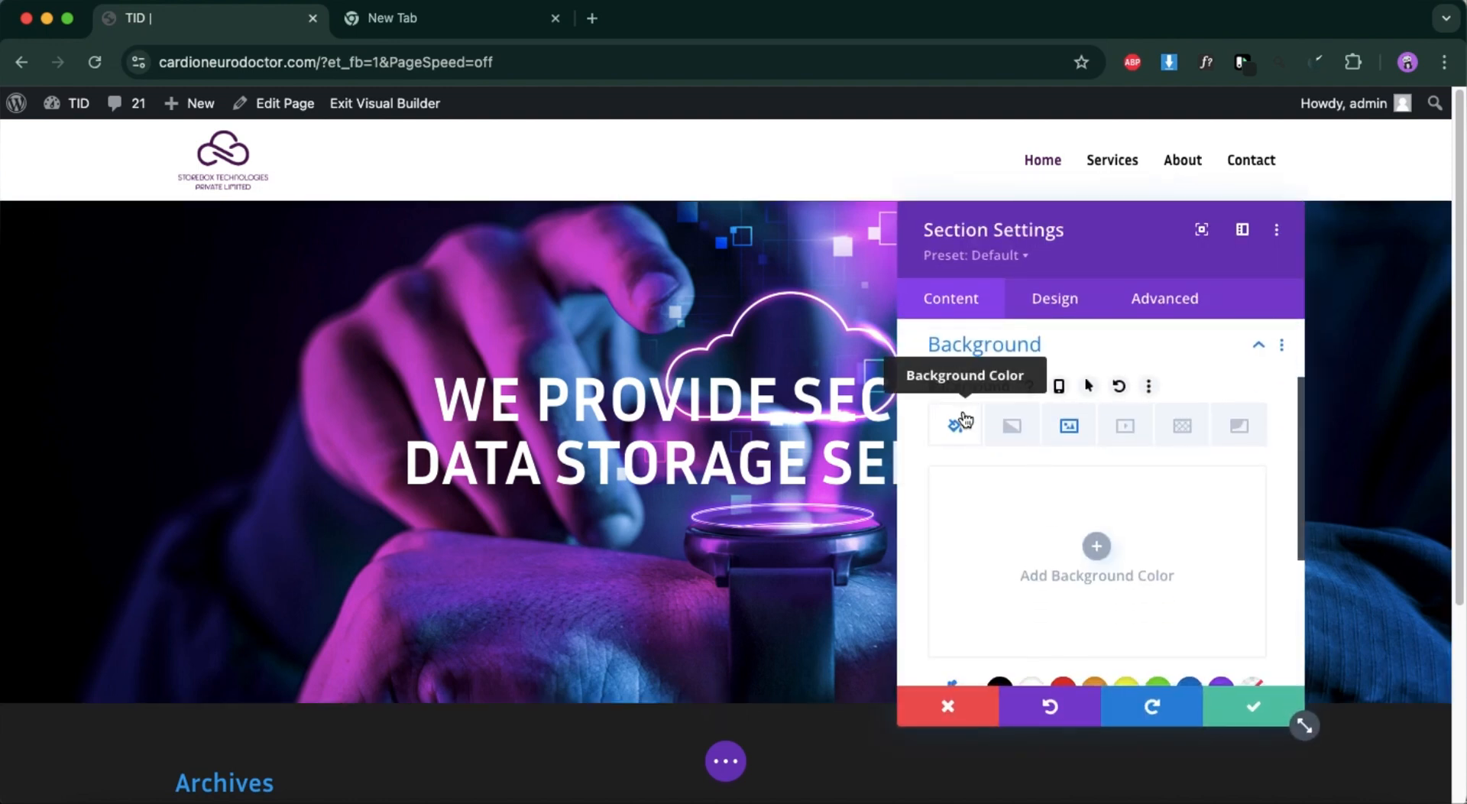
pyautogui.click(1024, 429)
pyautogui.scroll(-3, 1104, 583)
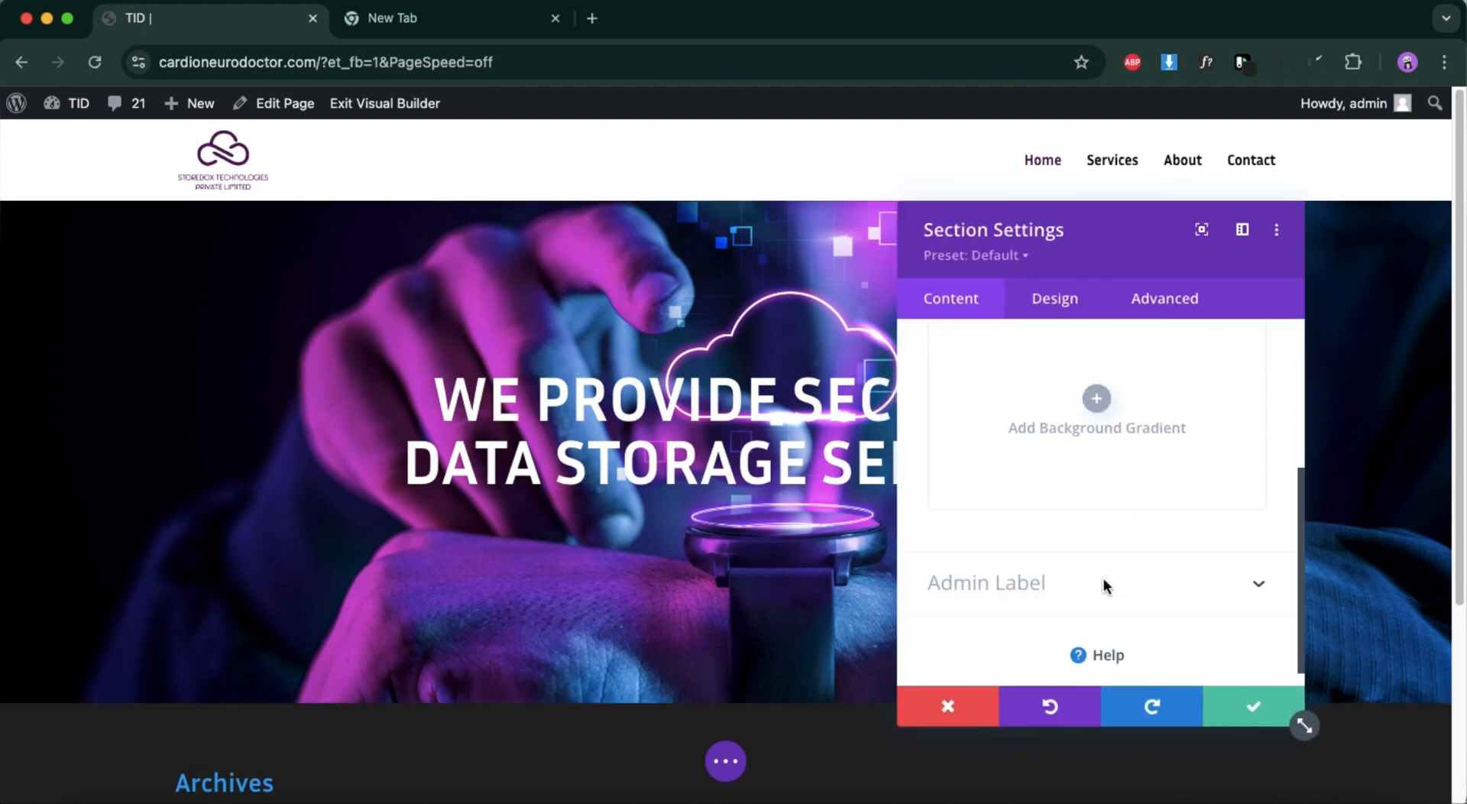
pyautogui.click(1098, 384)
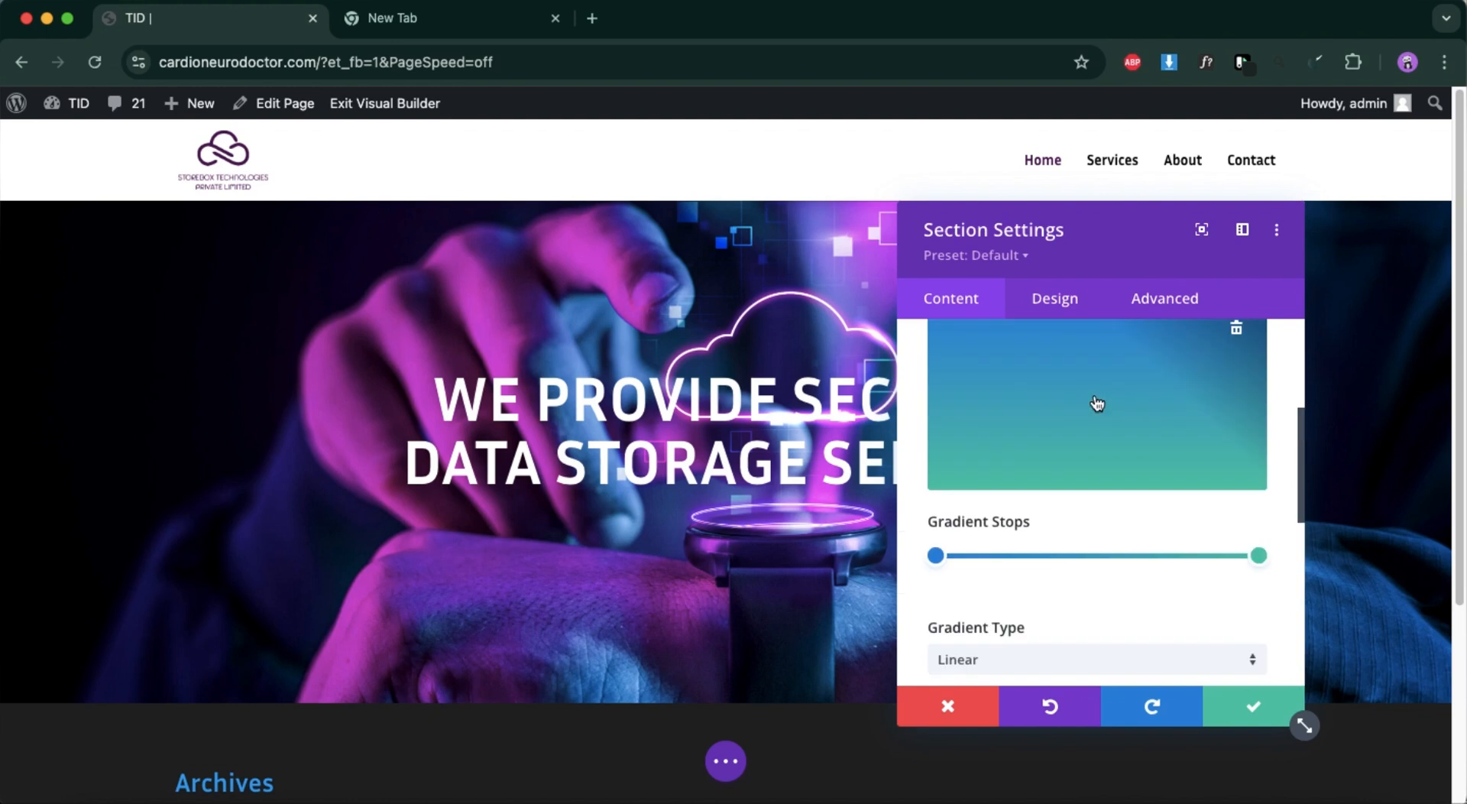
pyautogui.click(935, 556)
pyautogui.click(1000, 511)
pyautogui.scroll(1, 1090, 500)
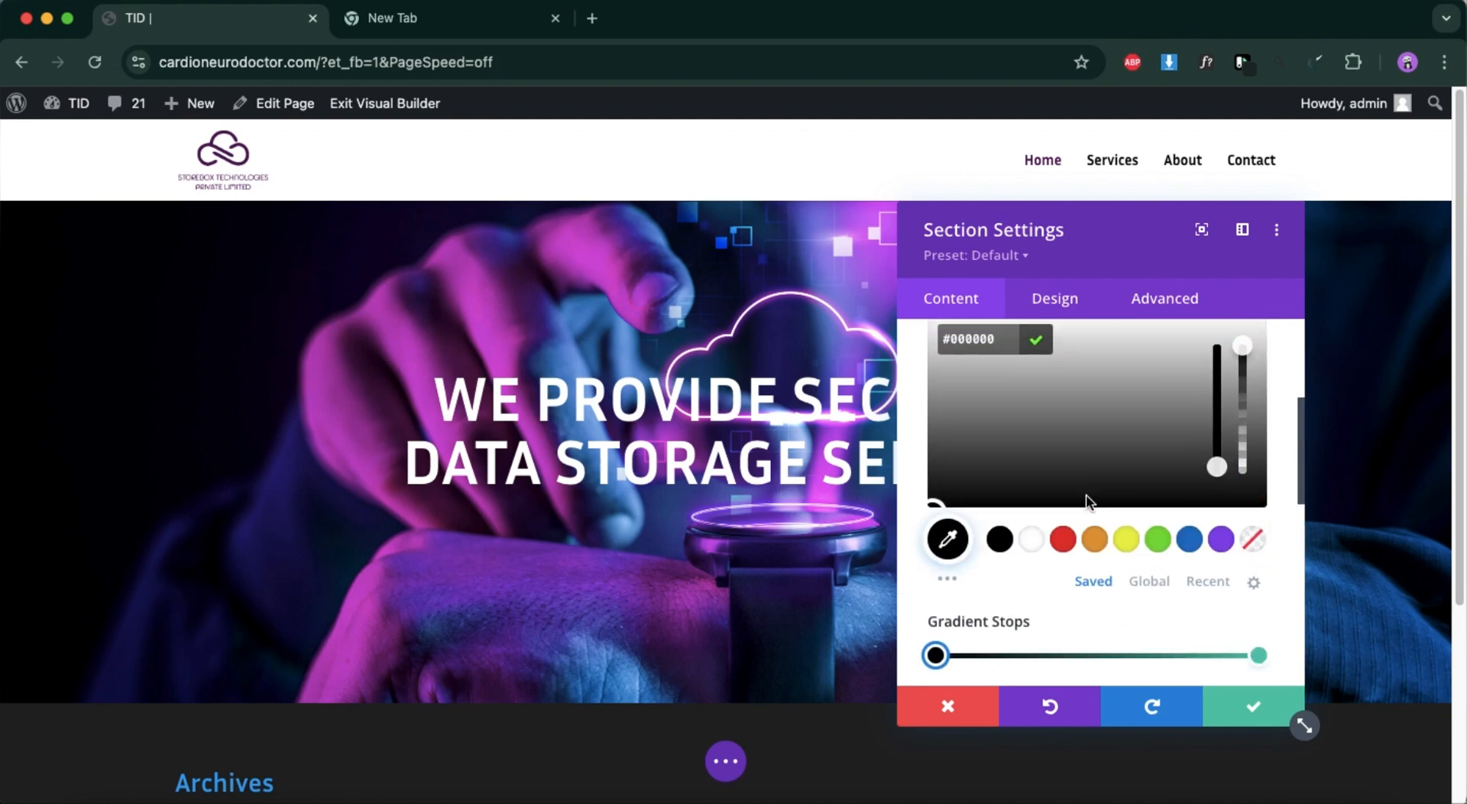
pyautogui.moveTo(1246, 388); pyautogui.dragTo(1246, 440)
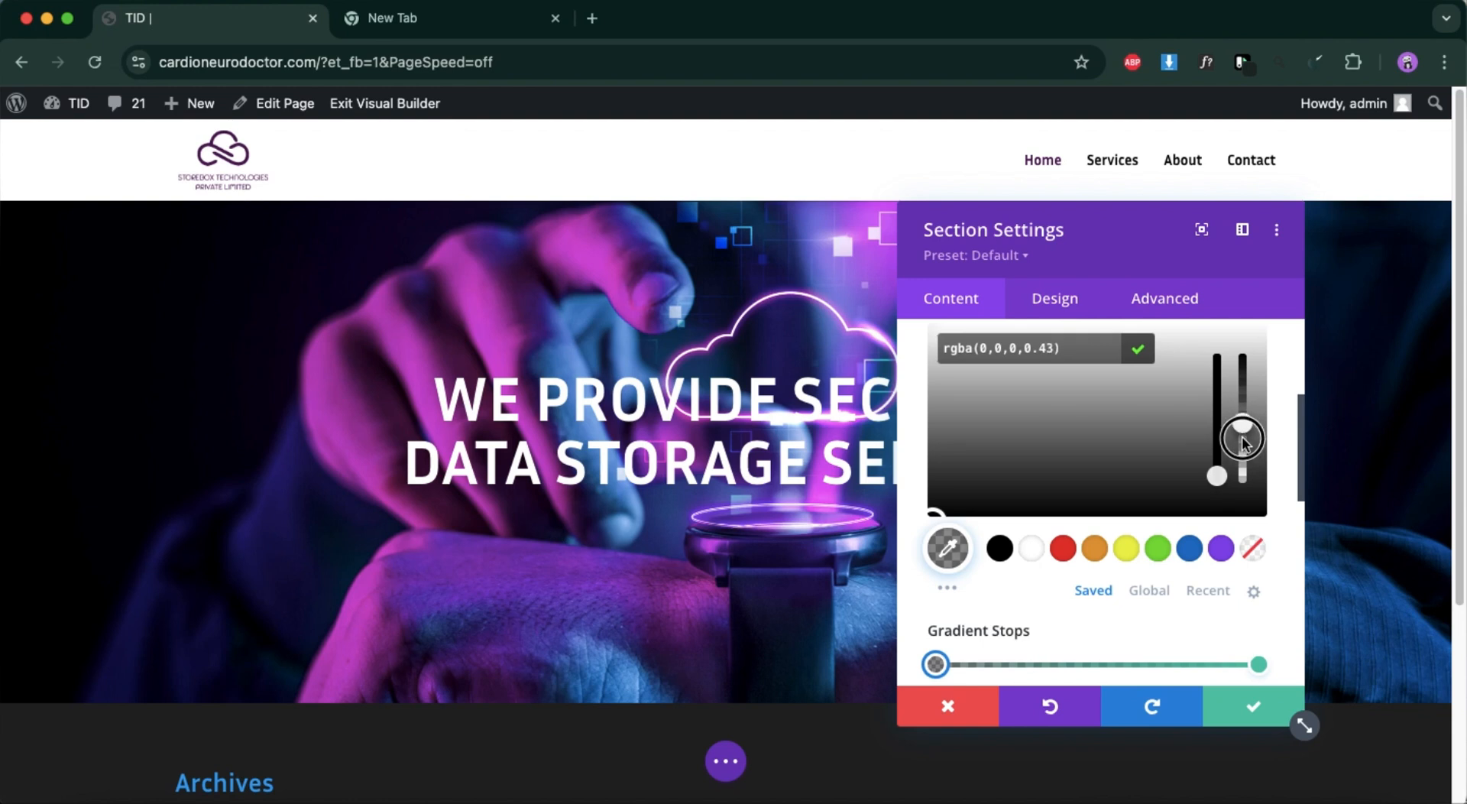
# Place the hero section's gradient above its background image.
pyautogui.scroll(-6, 1002, 593)
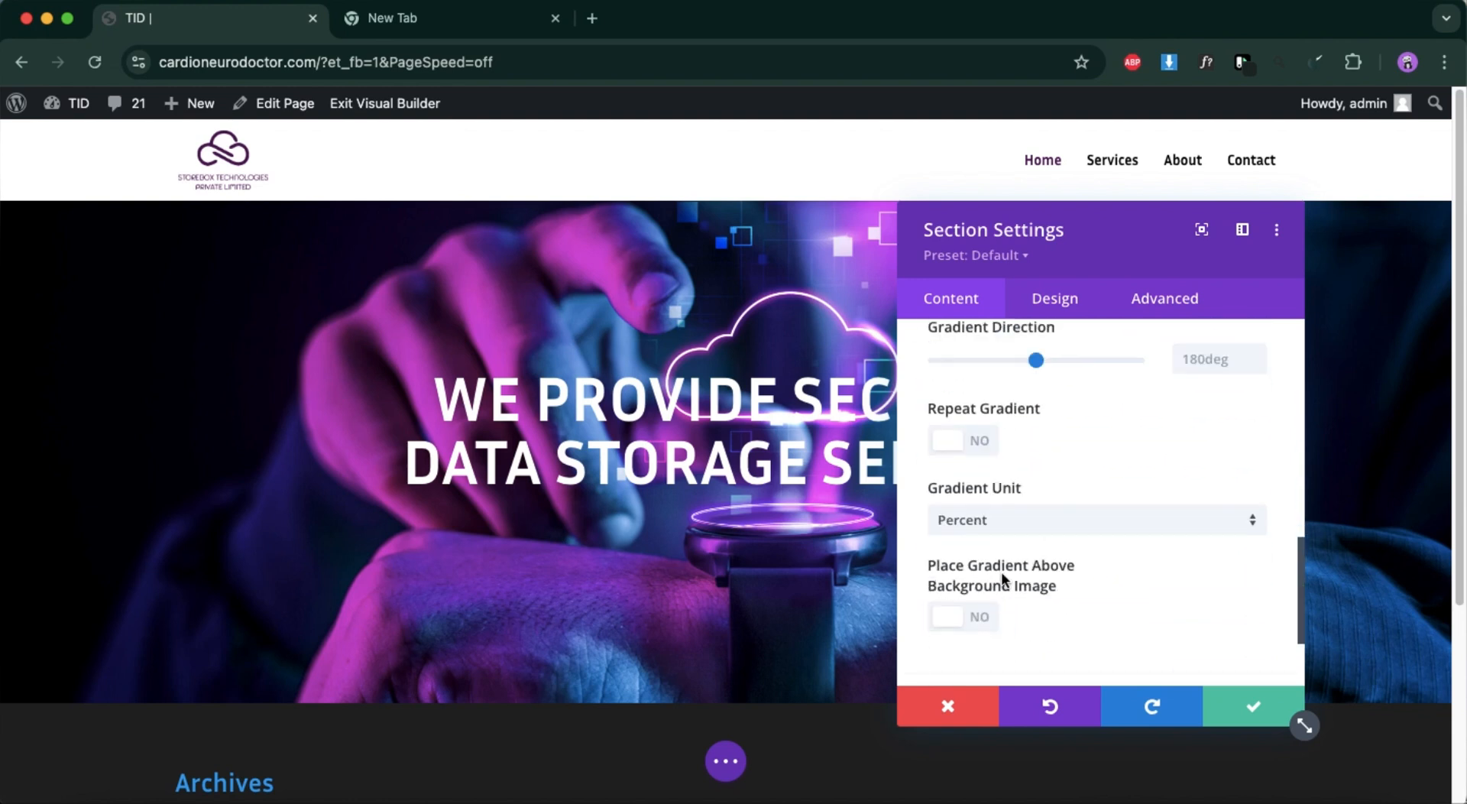
pyautogui.click(967, 618)
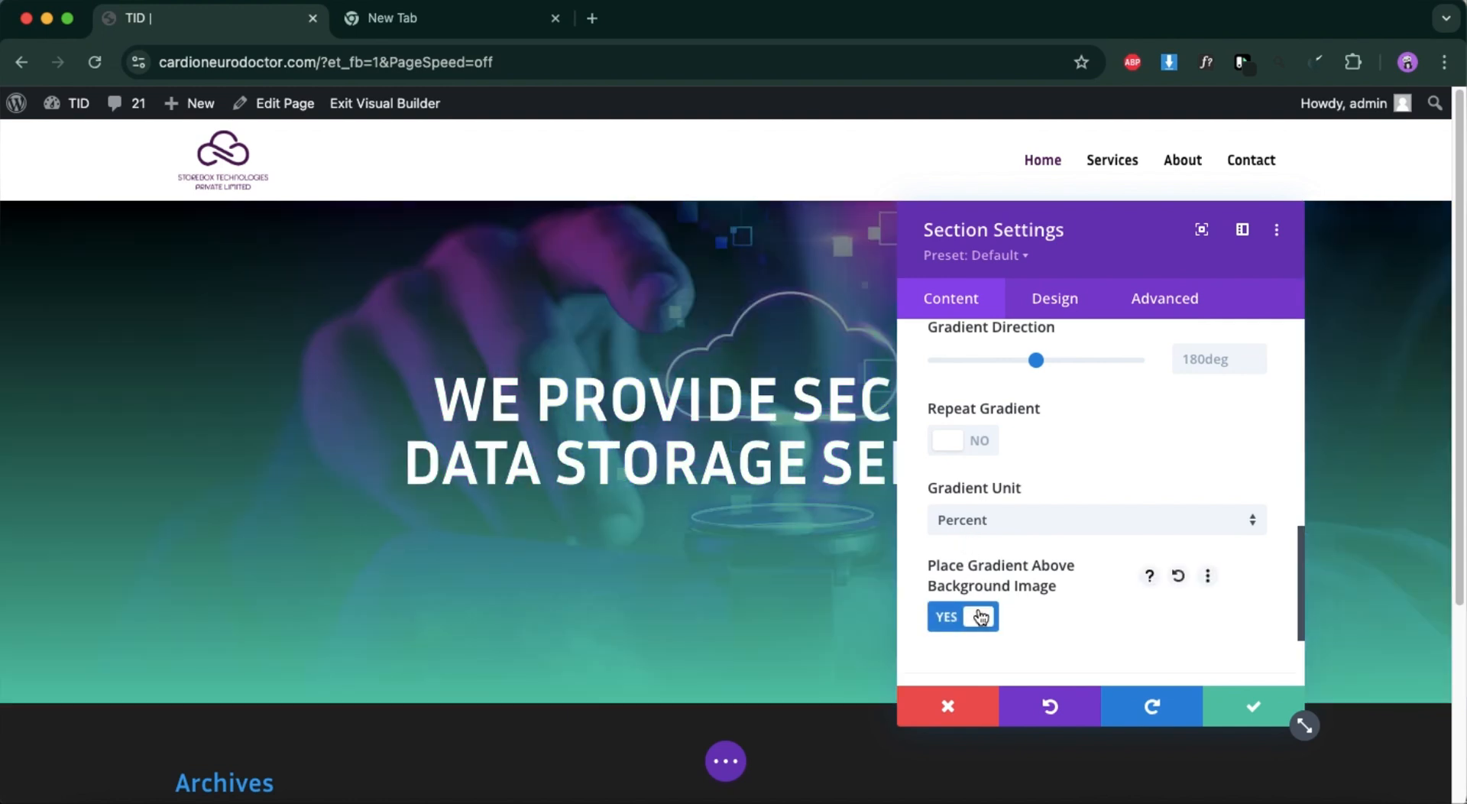
pyautogui.scroll(10, 1017, 577)
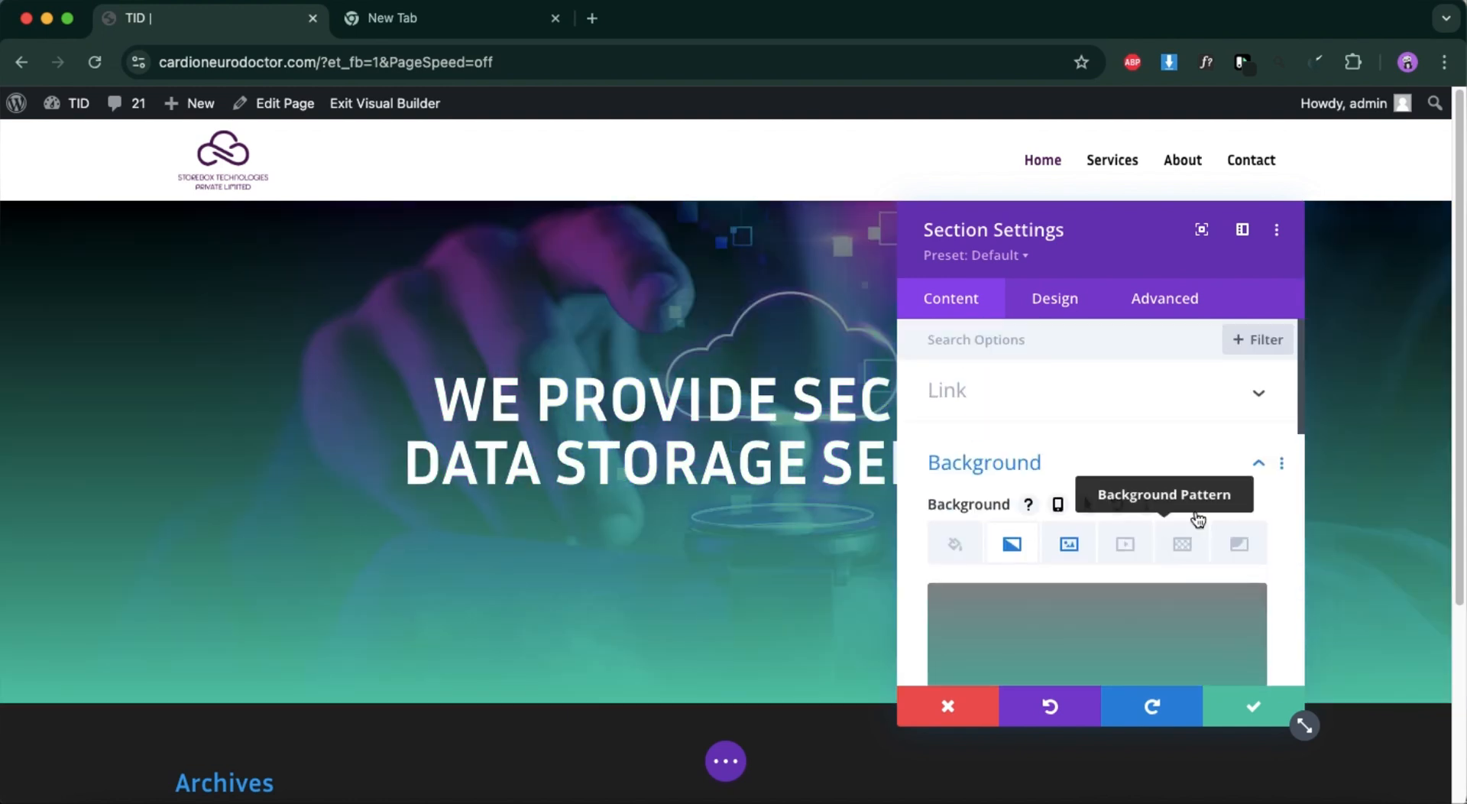
# Set the gradient's 100% stop to rgba(0,0,0,0.56) and save the section settings.
pyautogui.scroll(-3, 1212, 505)
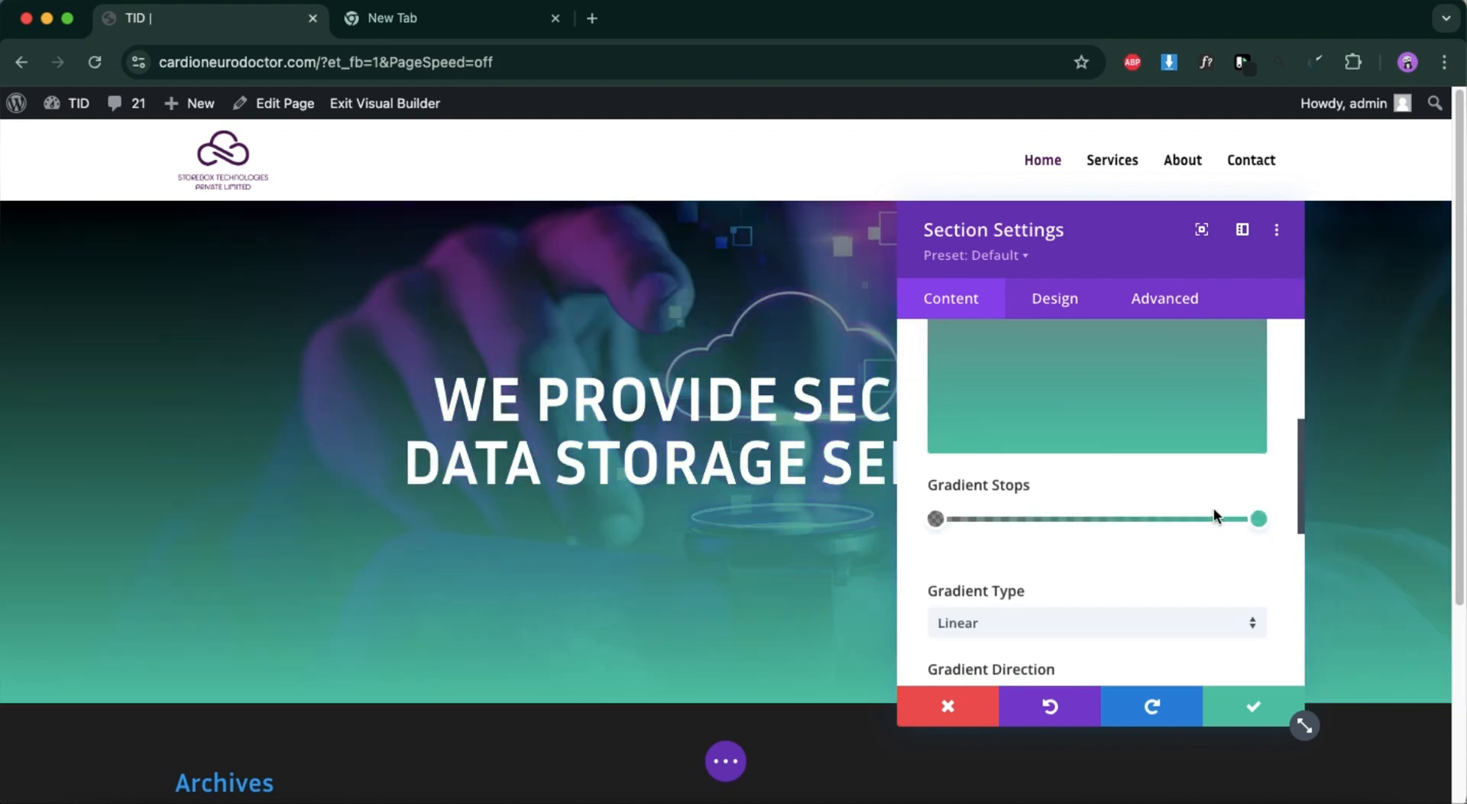
pyautogui.click(1258, 519)
pyautogui.click(1001, 485)
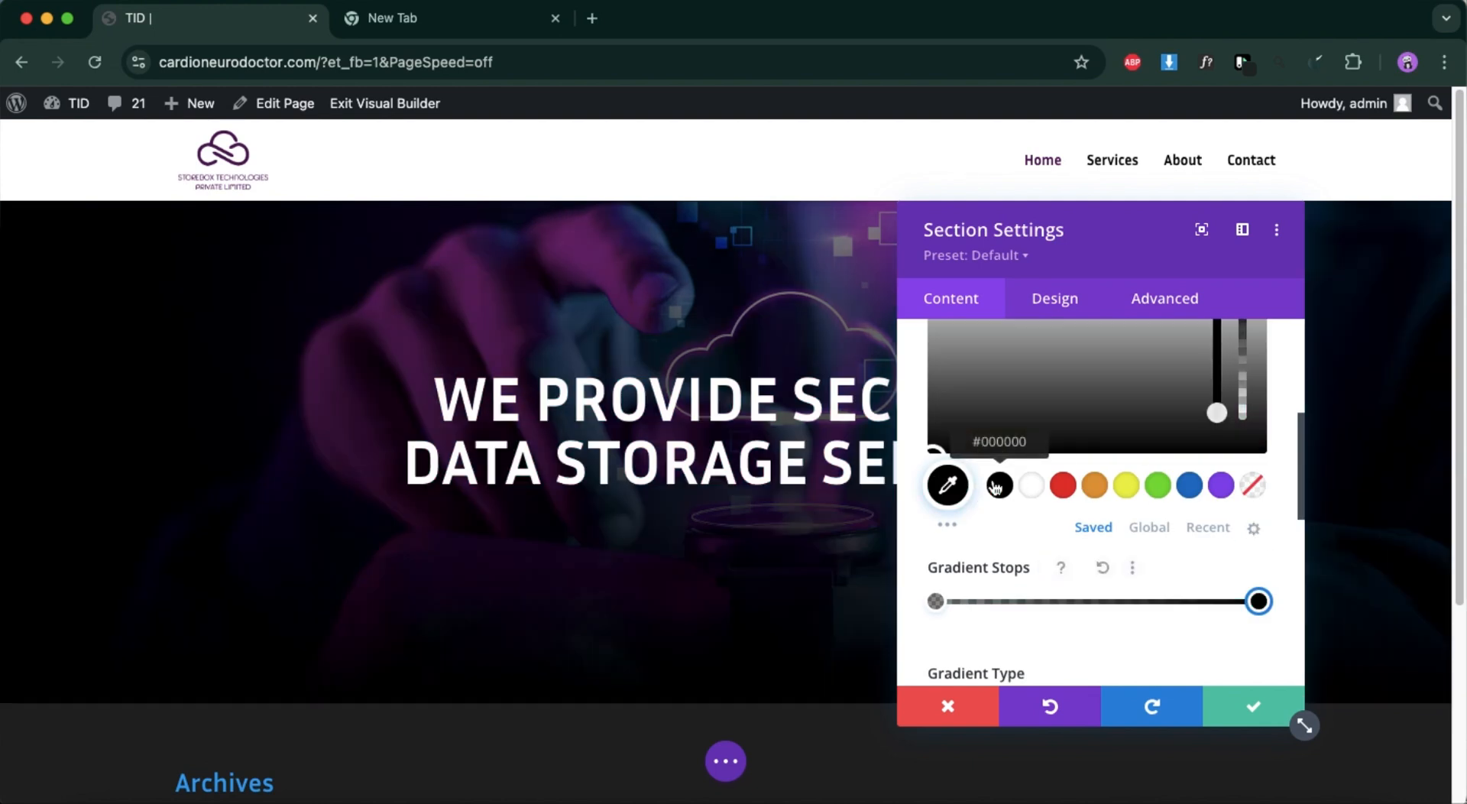
pyautogui.scroll(2, 1234, 427)
pyautogui.moveTo(1237, 380); pyautogui.dragTo(1243, 441)
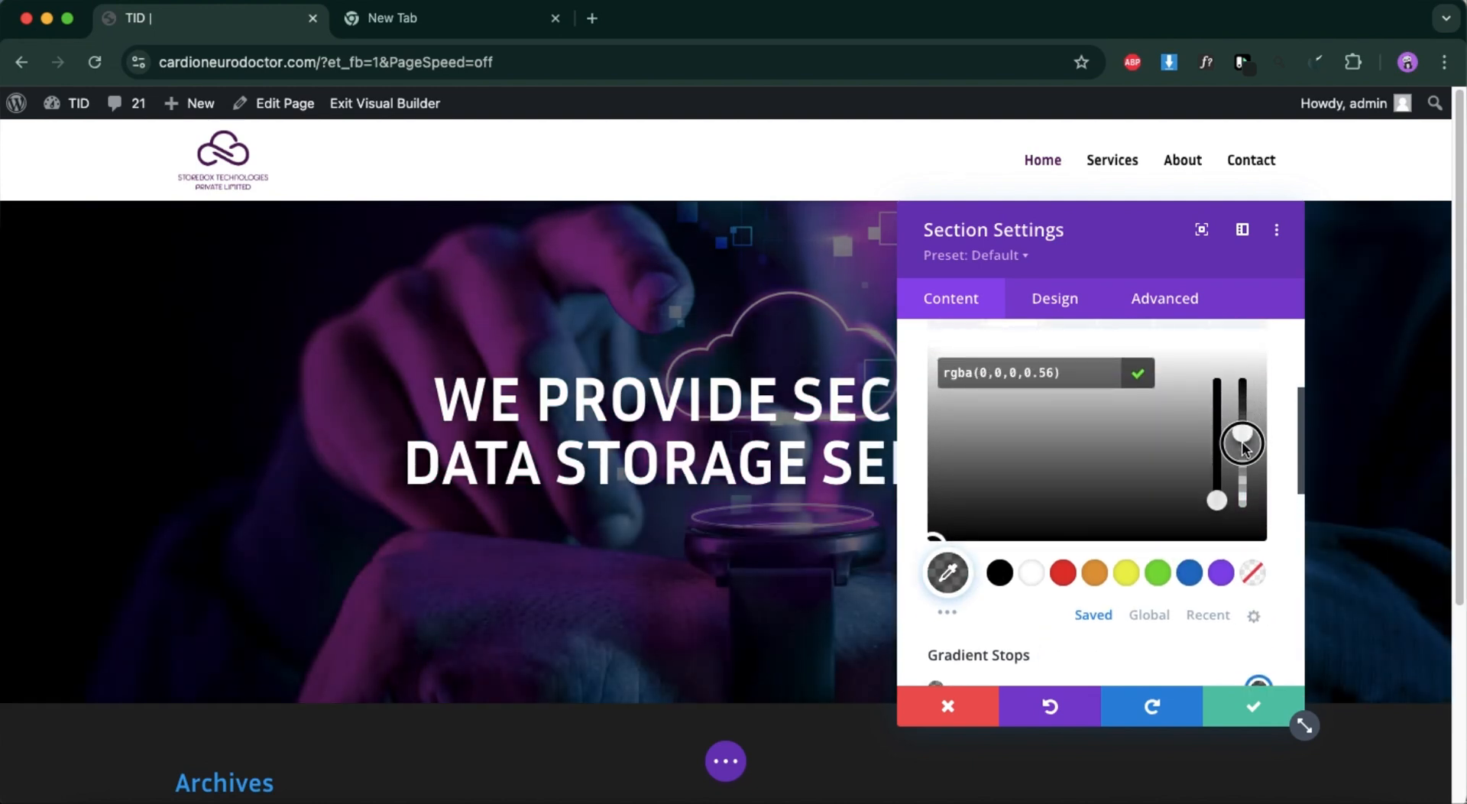
pyautogui.scroll(-3, 1147, 512)
pyautogui.click(1253, 705)
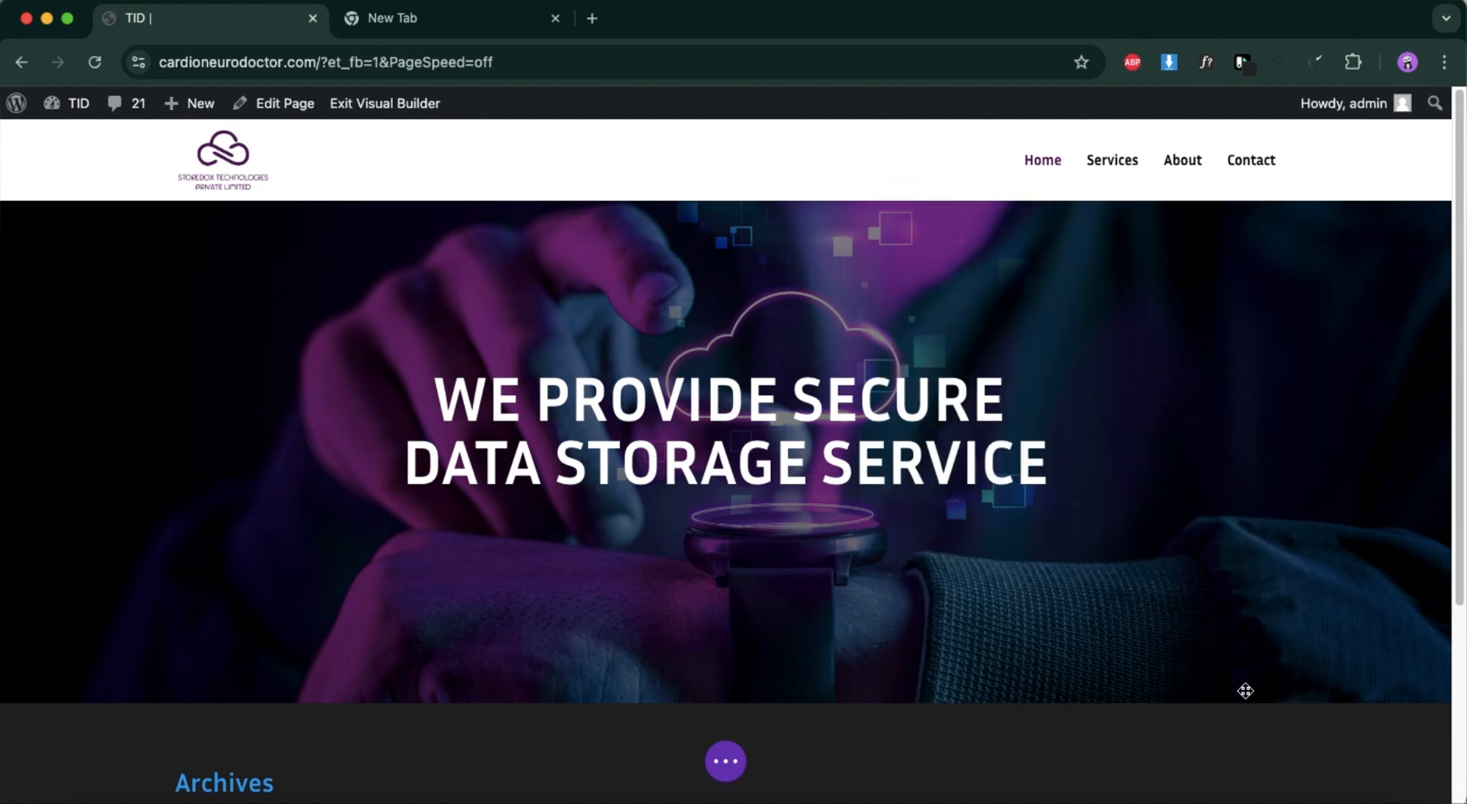
# Apply the first text shadow preset to the hero heading and save the Text module's settings.
pyautogui.moveTo(659, 377)
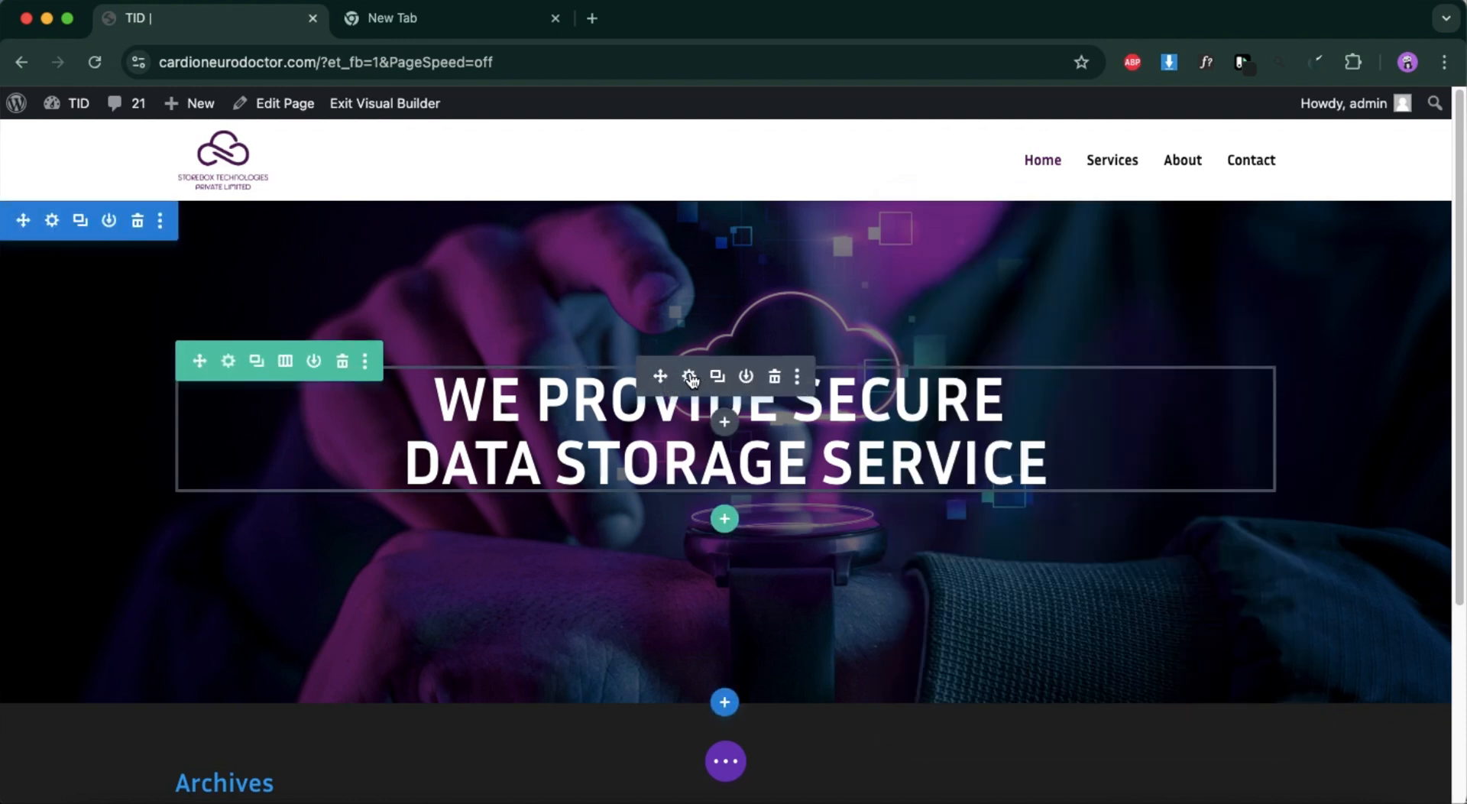
pyautogui.click(690, 377)
pyautogui.scroll(-5, 1015, 493)
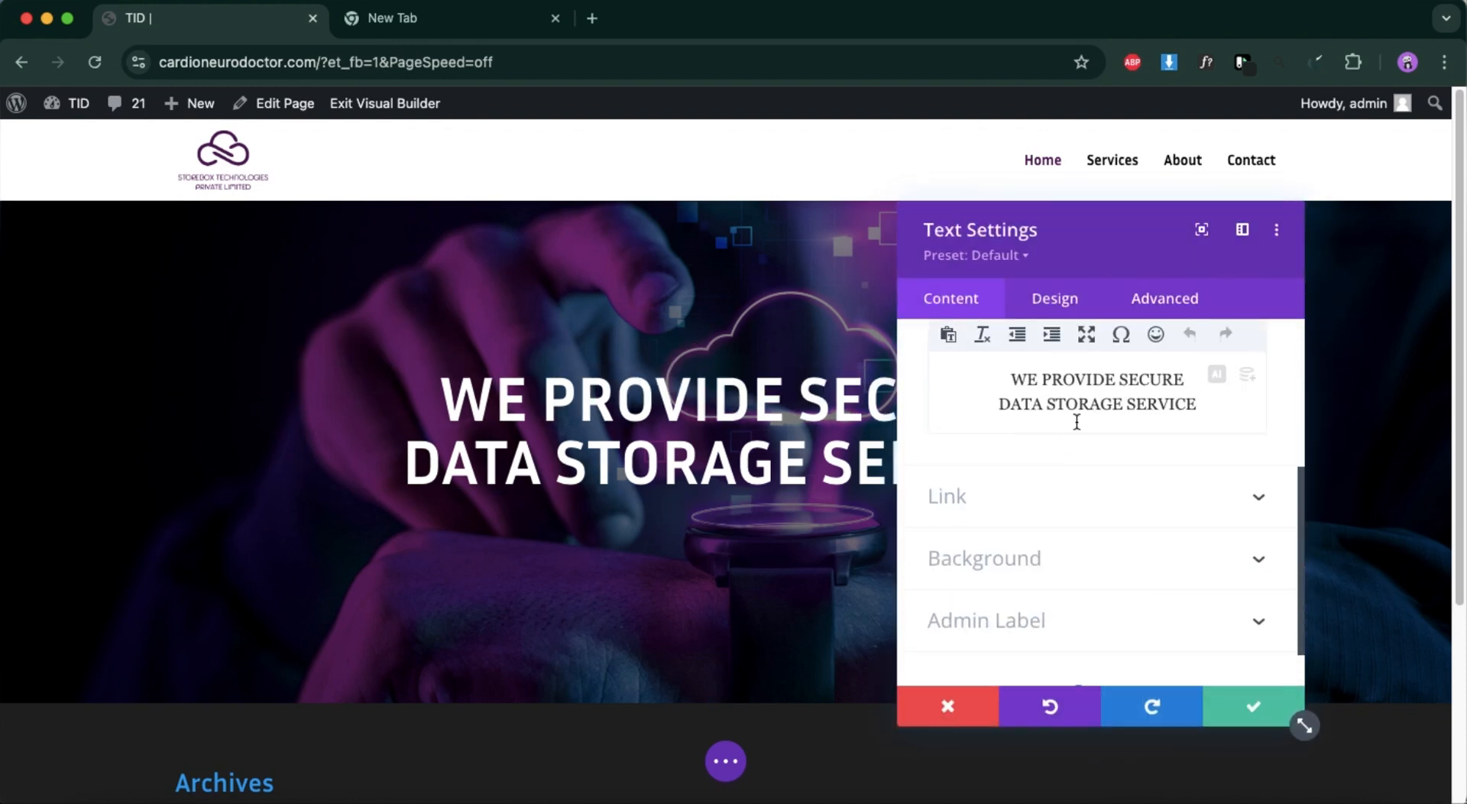
pyautogui.click(1056, 300)
pyautogui.scroll(-4, 1047, 505)
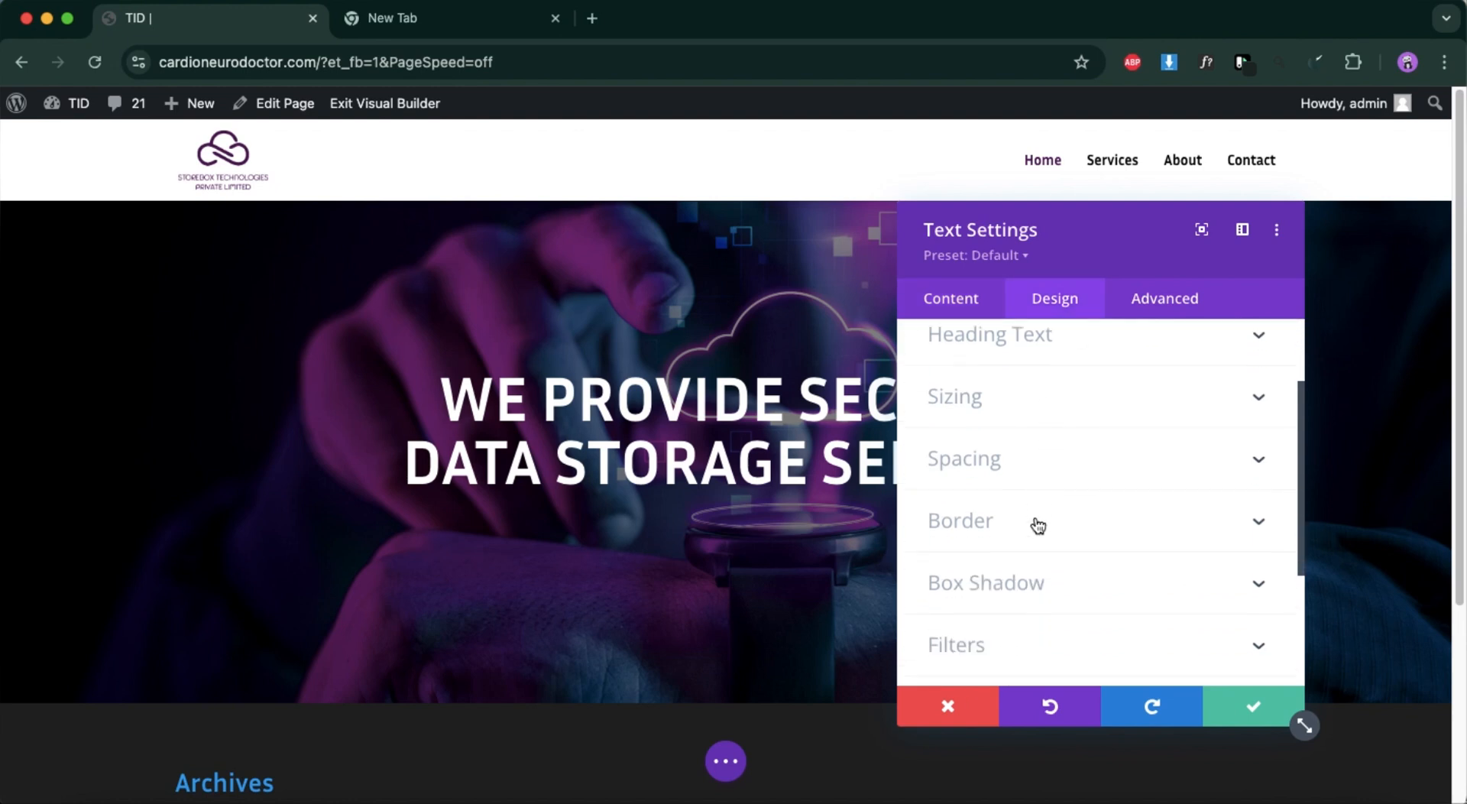
pyautogui.scroll(5, 1025, 512)
pyautogui.click(1016, 397)
pyautogui.scroll(-5, 1082, 566)
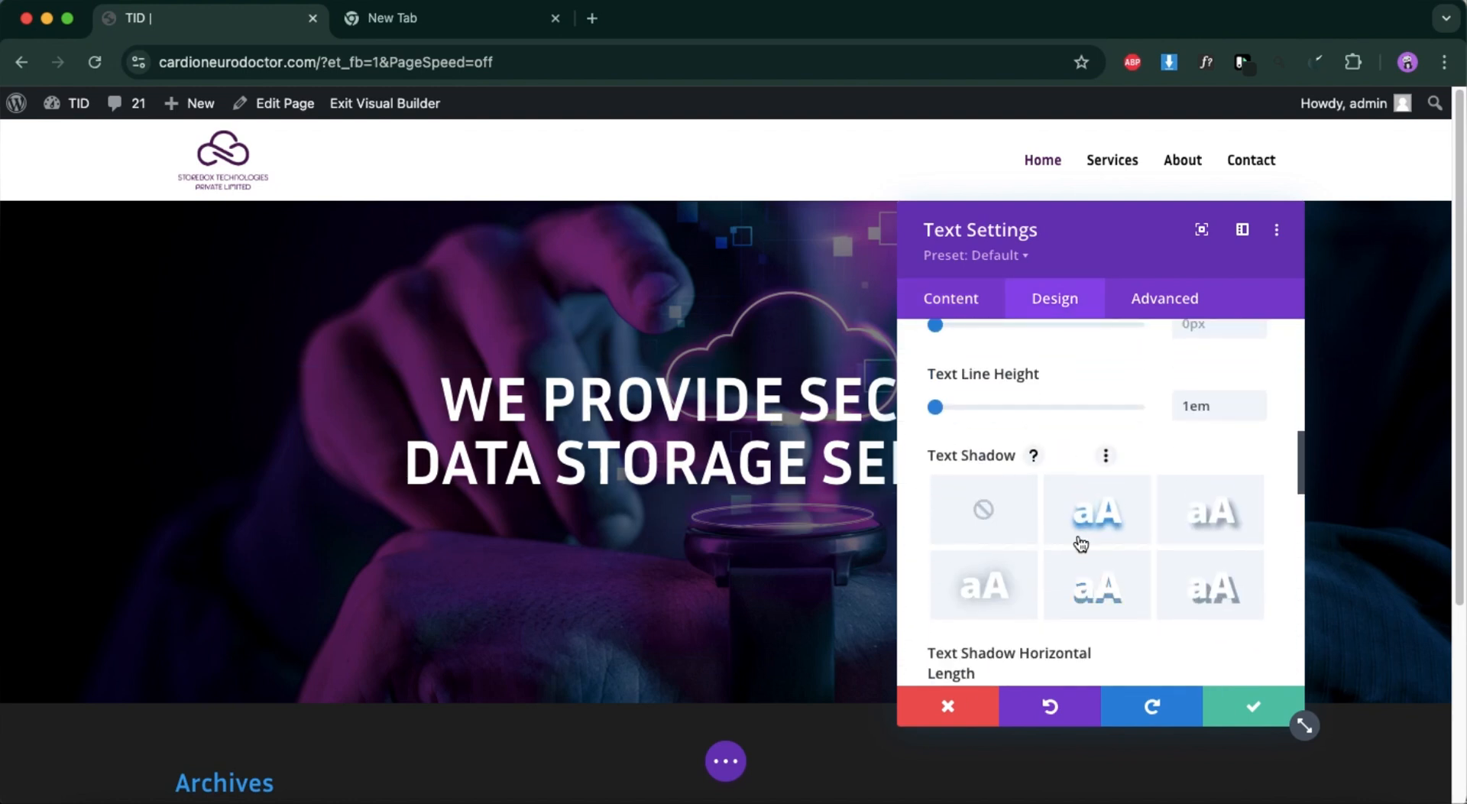
pyautogui.click(1248, 705)
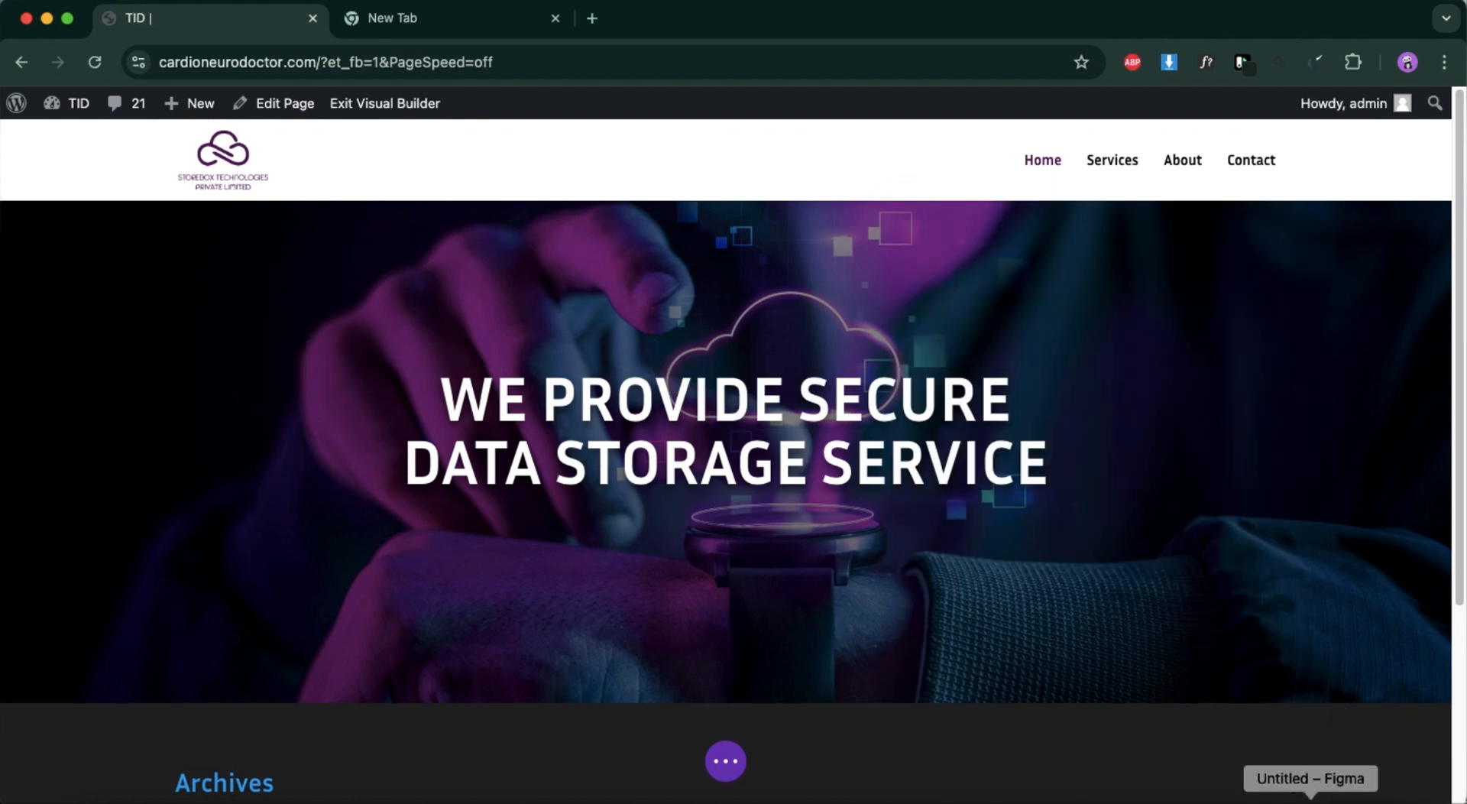
# Check the hero section in the Figma design and insert a Button module below the hero heading.
pyautogui.click(1311, 799)
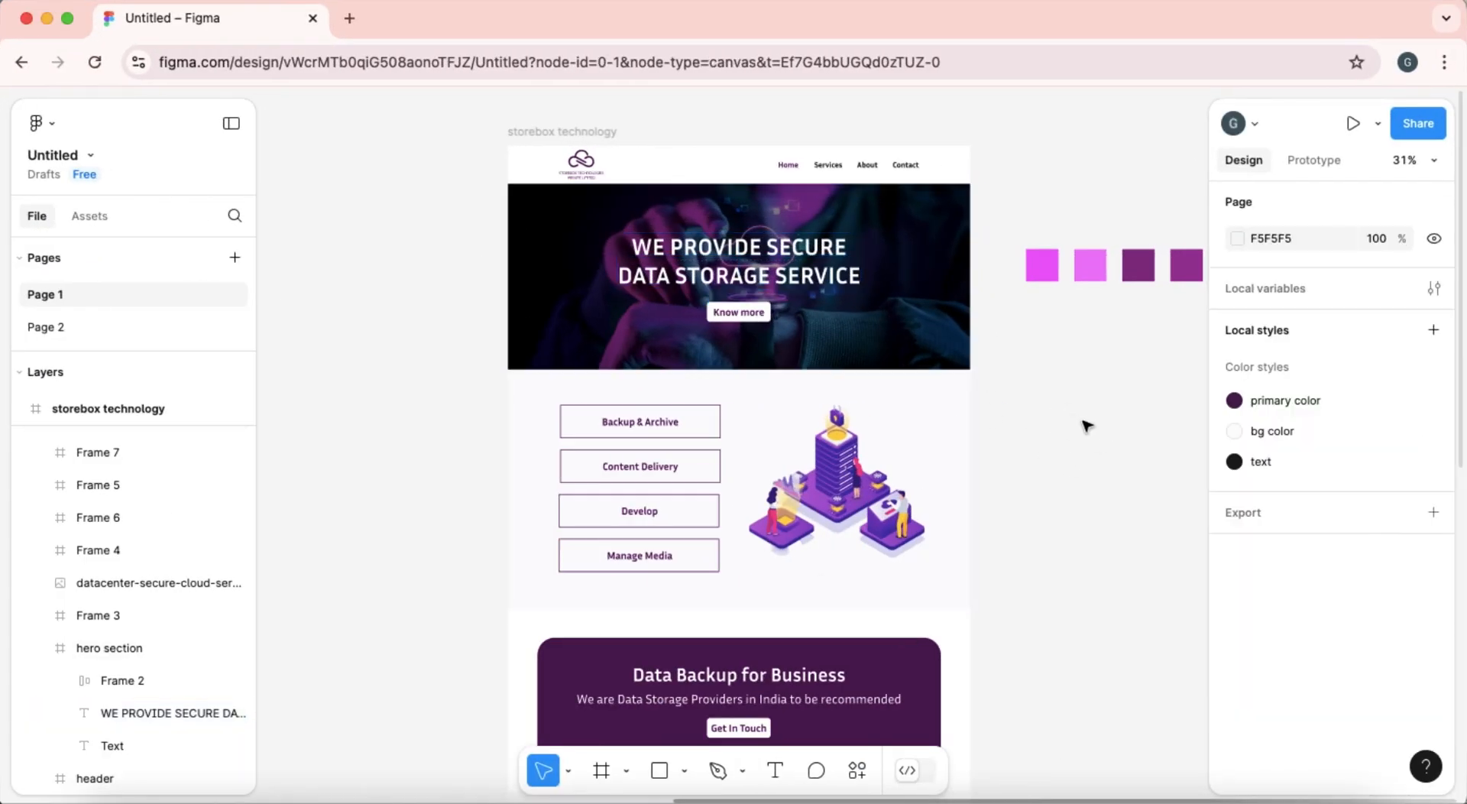
pyautogui.click(67, 23)
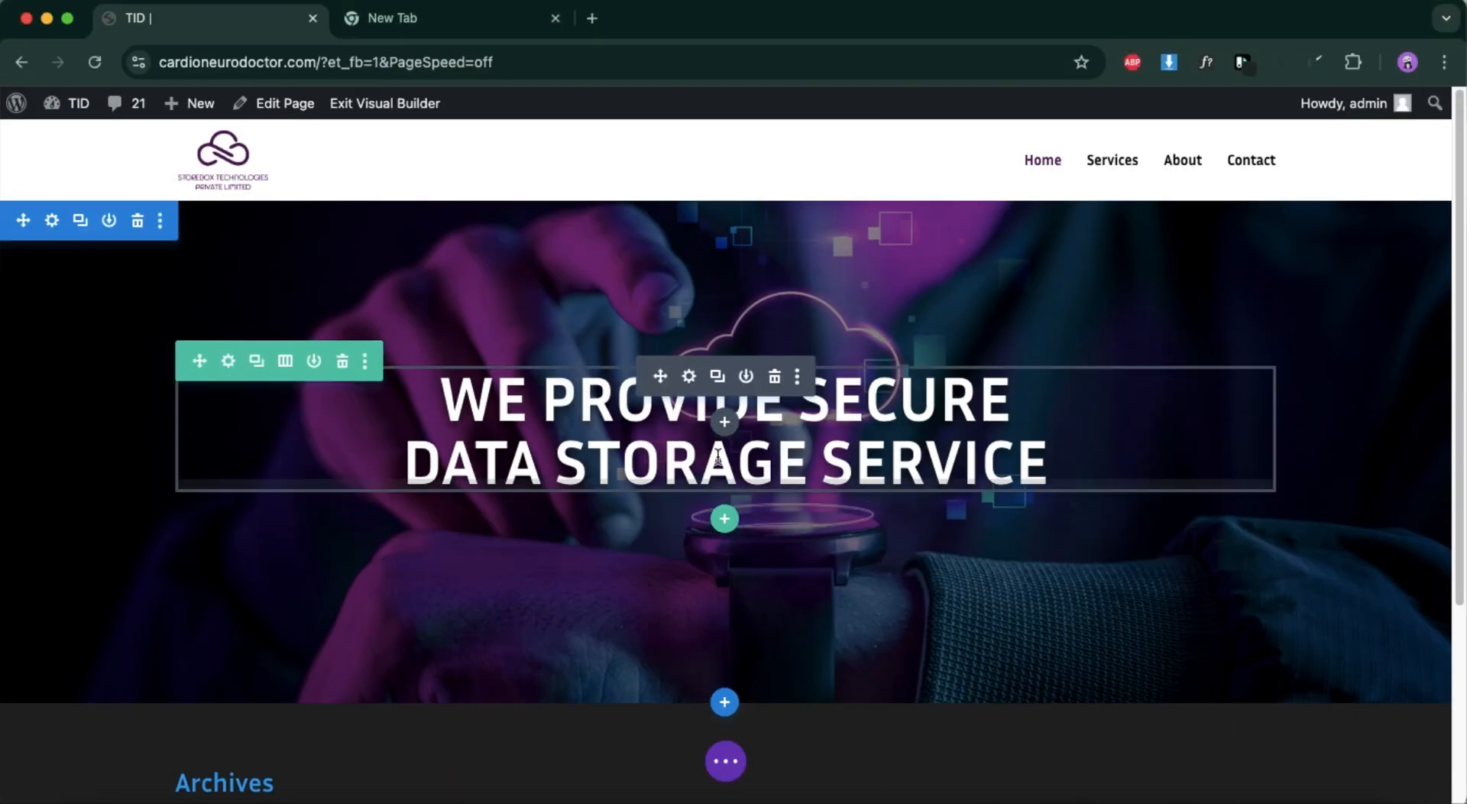
pyautogui.click(725, 424)
pyautogui.click(687, 482)
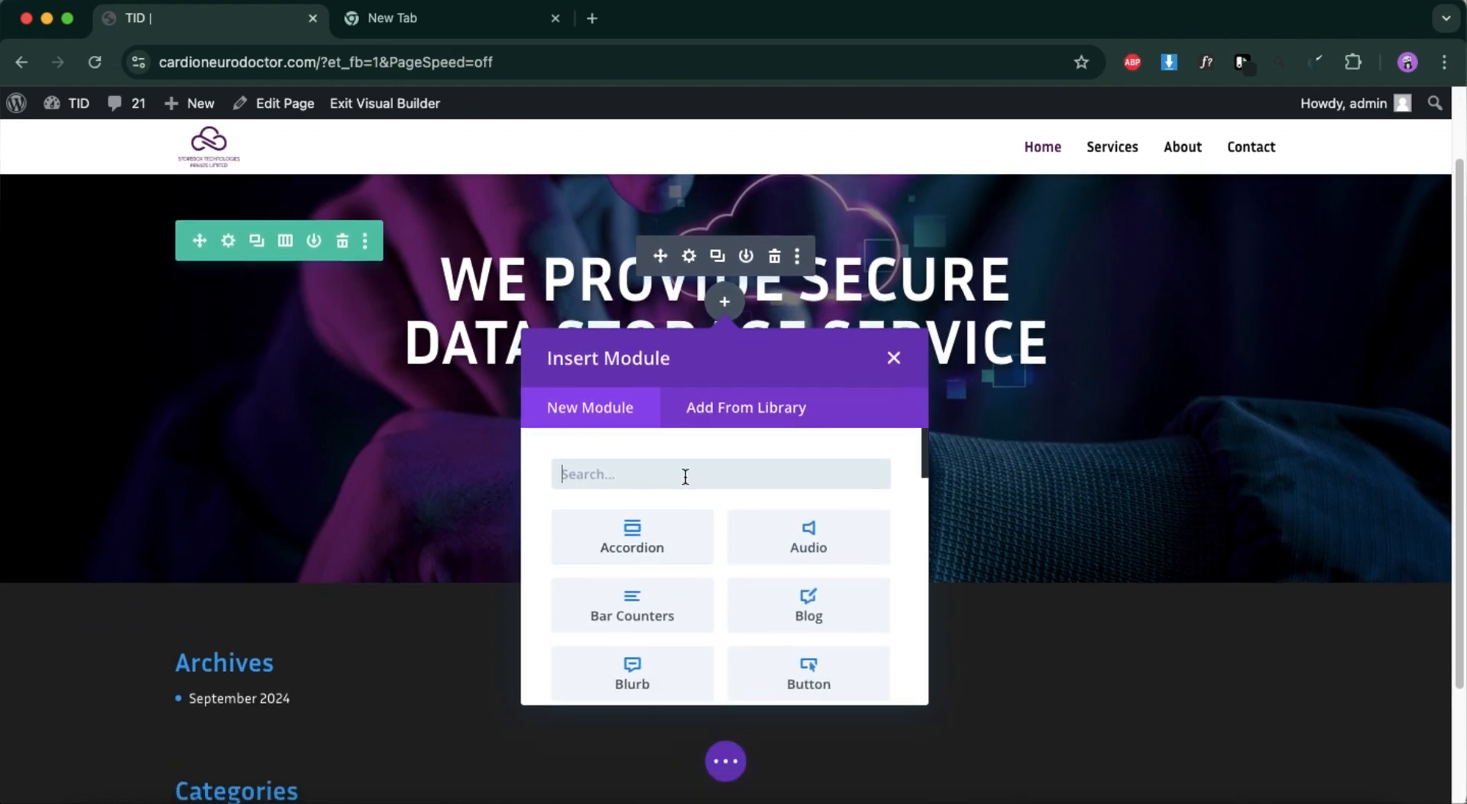
pyautogui.write('bu')
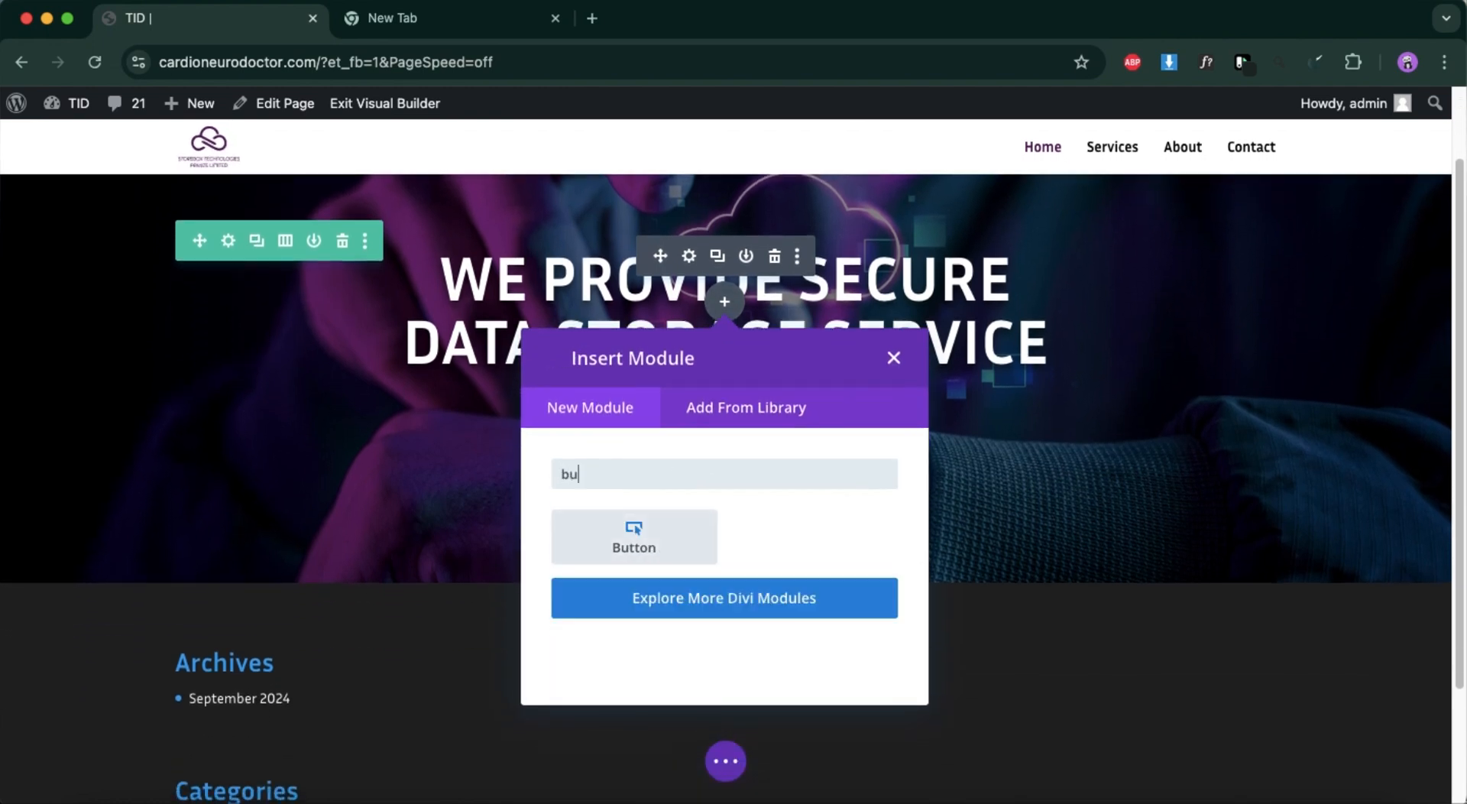
pyautogui.click(634, 538)
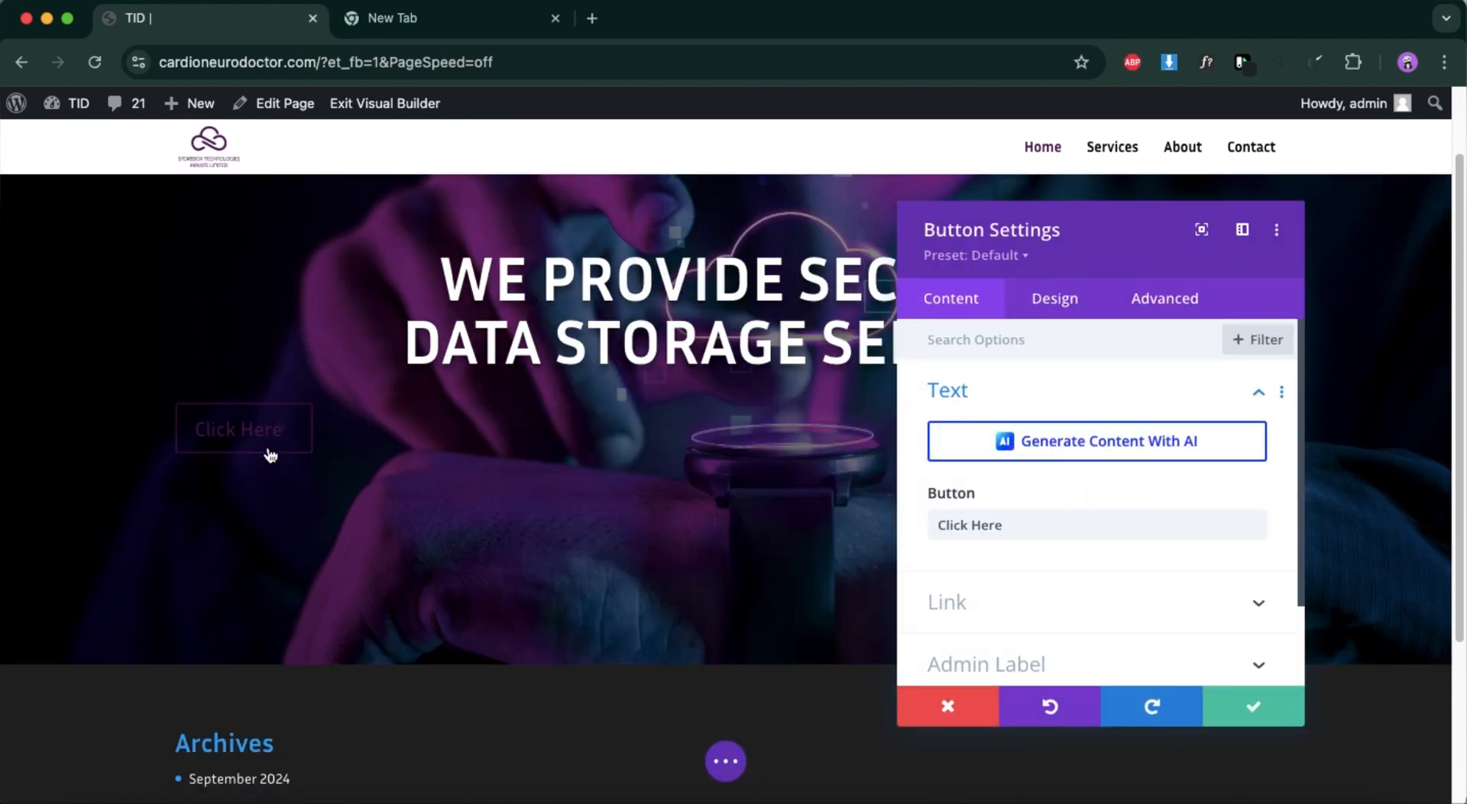
pyautogui.scroll(-2, 1008, 520)
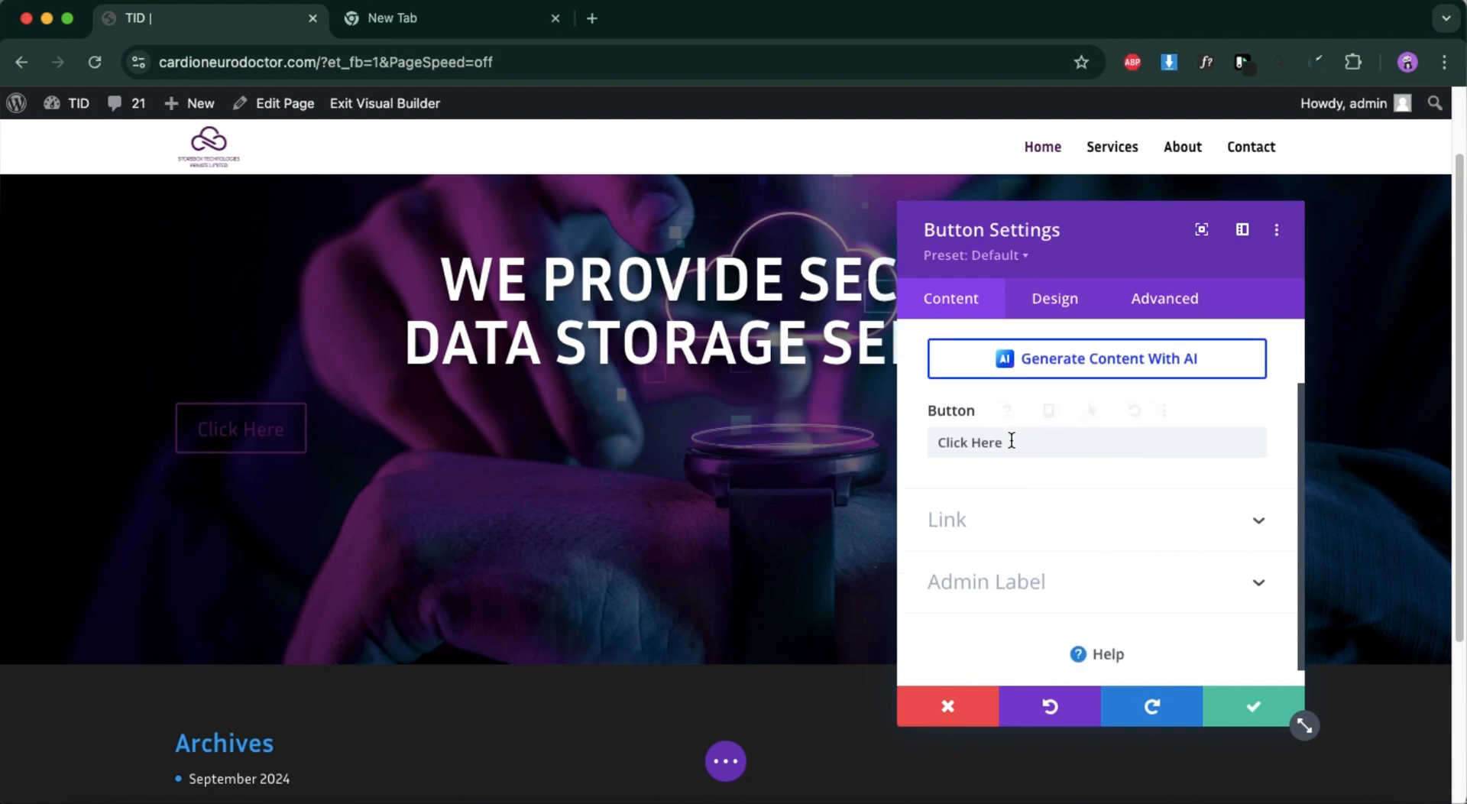
pyautogui.click(1049, 306)
pyautogui.click(1011, 517)
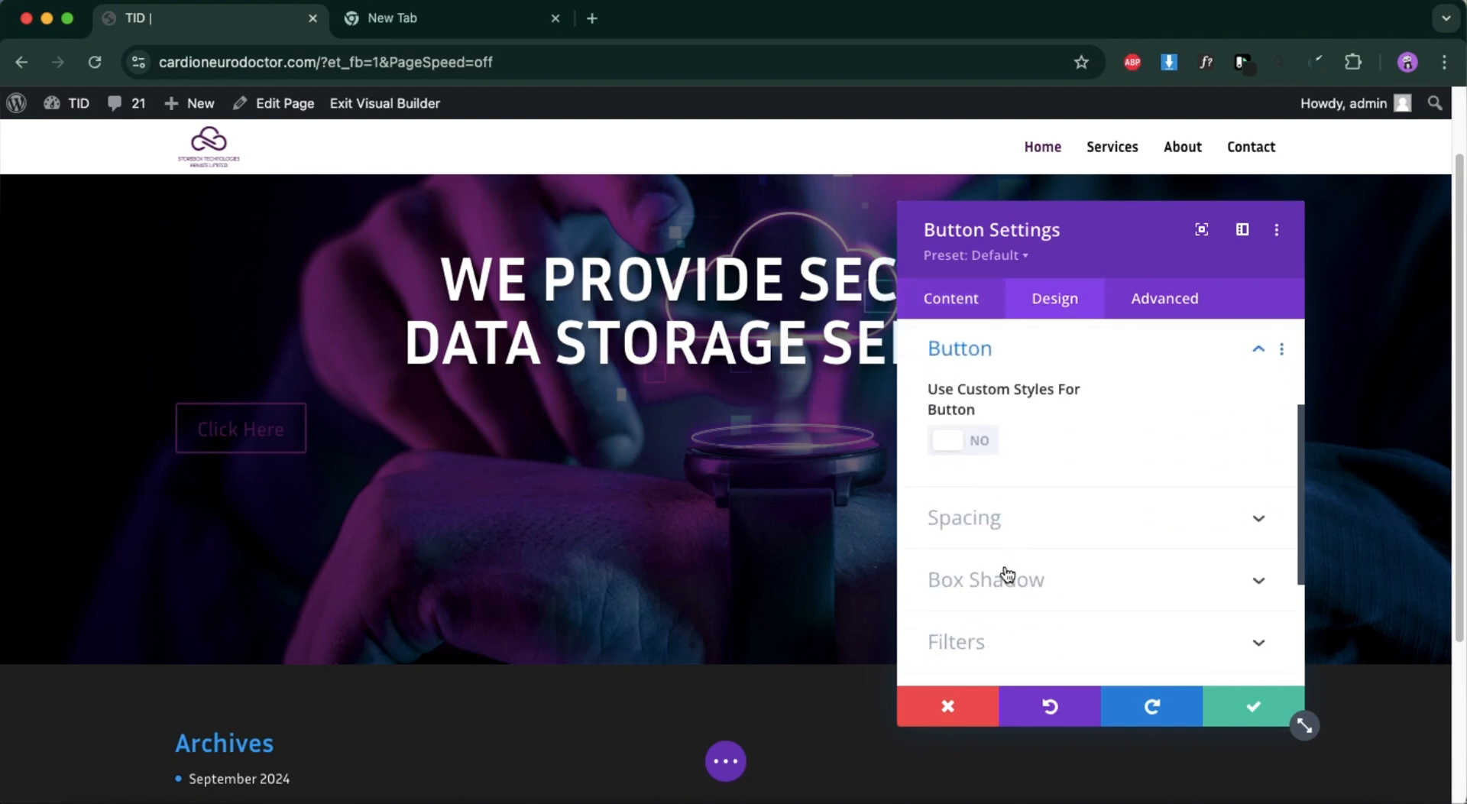
pyautogui.click(981, 438)
pyautogui.scroll(-2, 1012, 581)
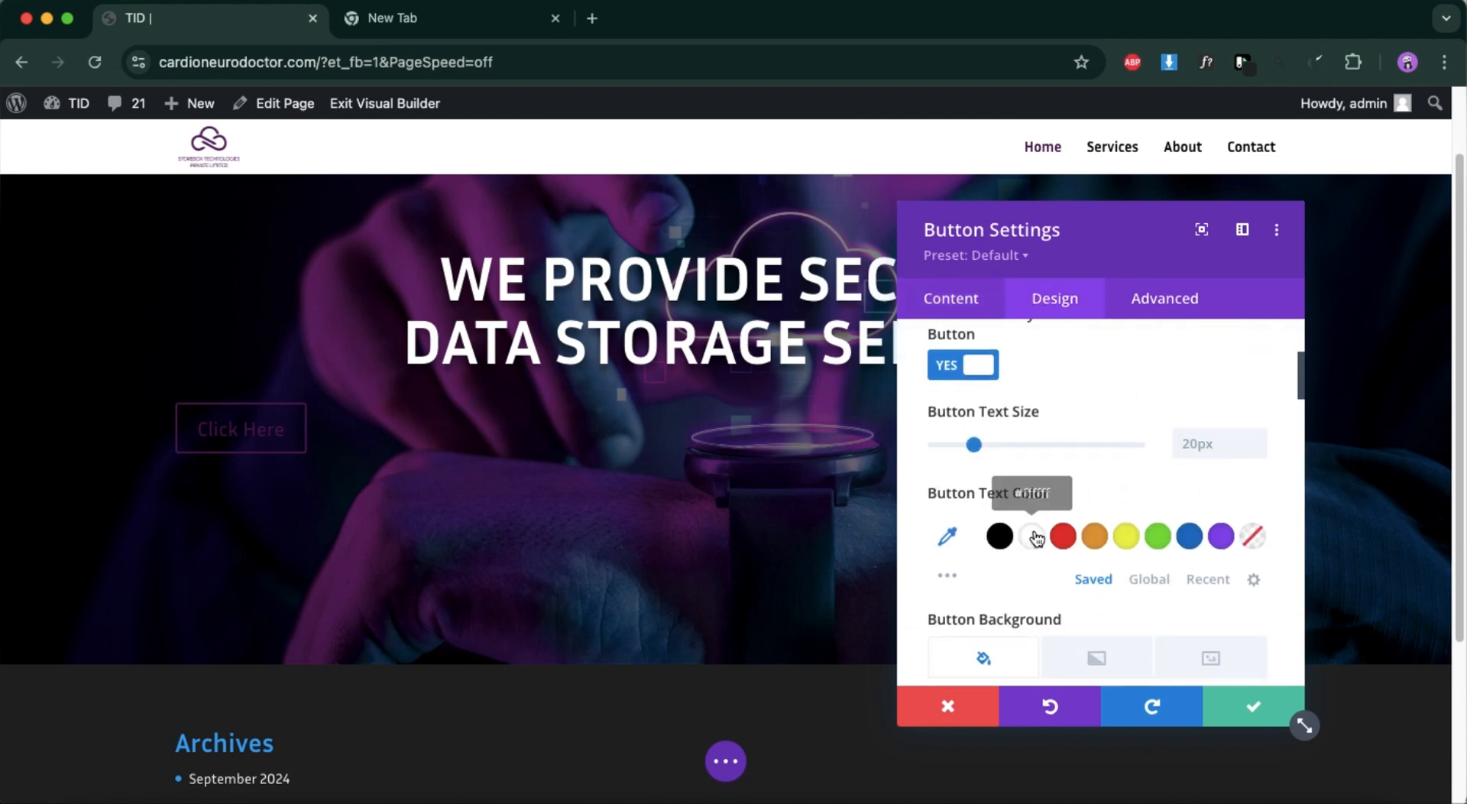
pyautogui.scroll(-2, 1038, 538)
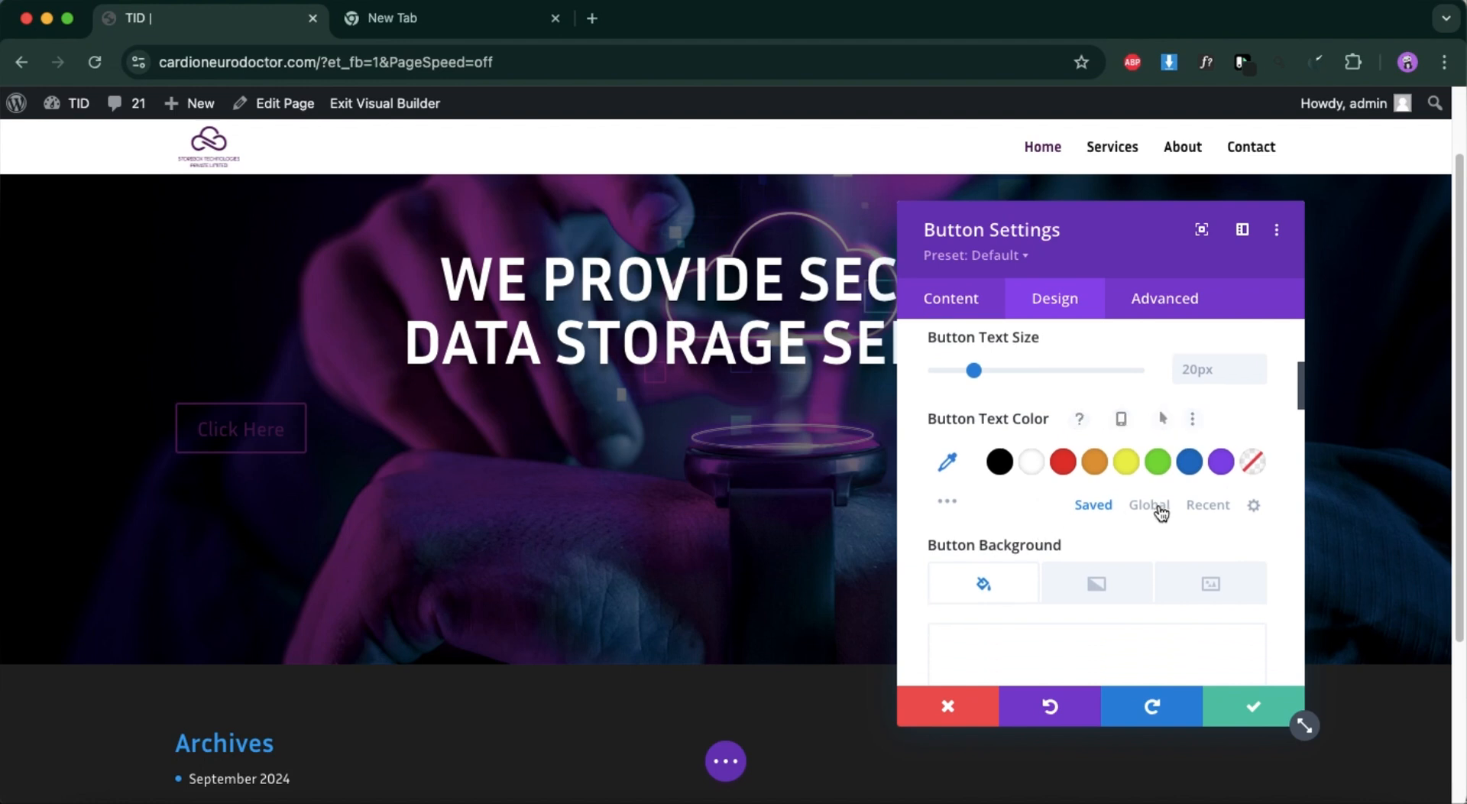
pyautogui.click(1158, 509)
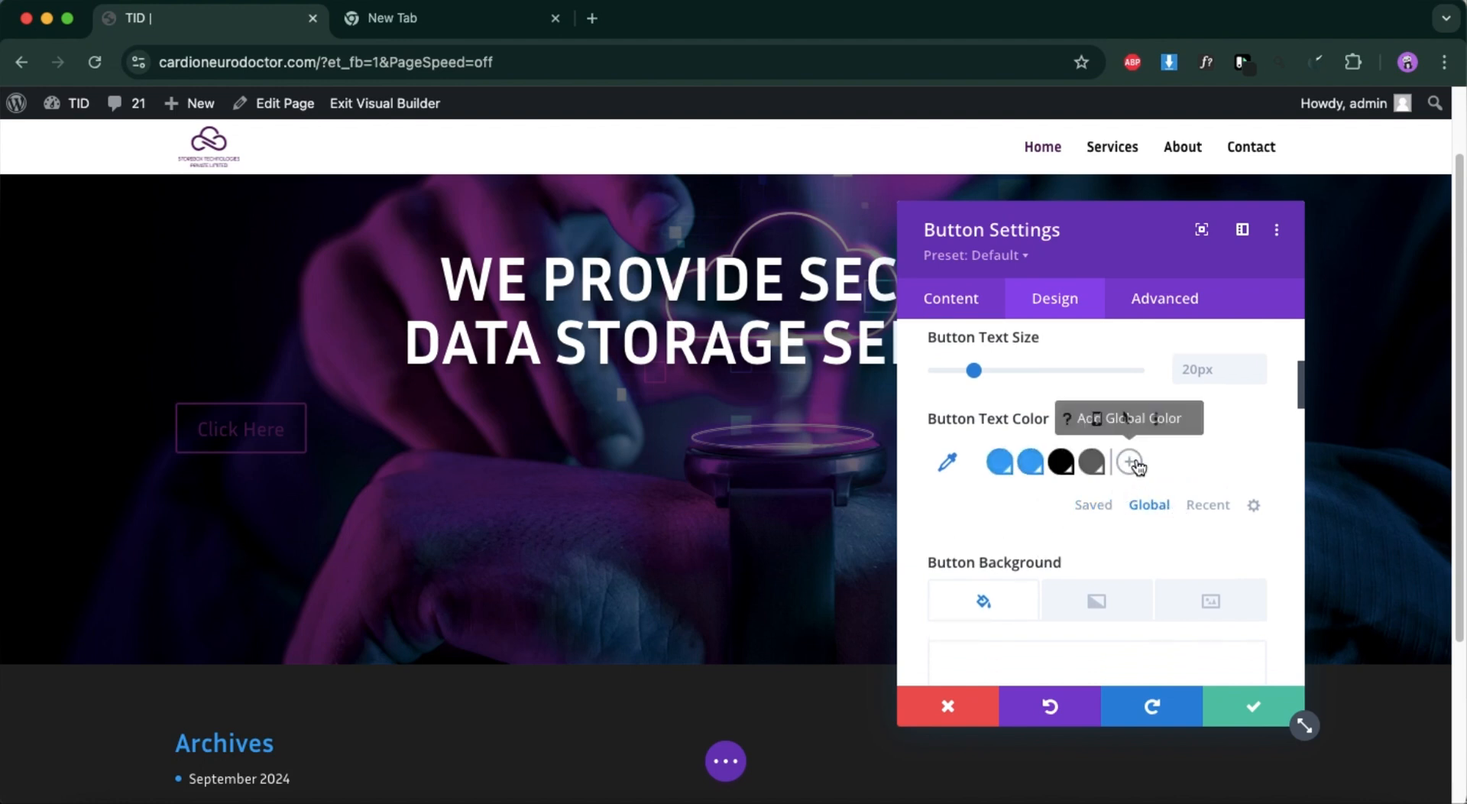
pyautogui.click(1131, 463)
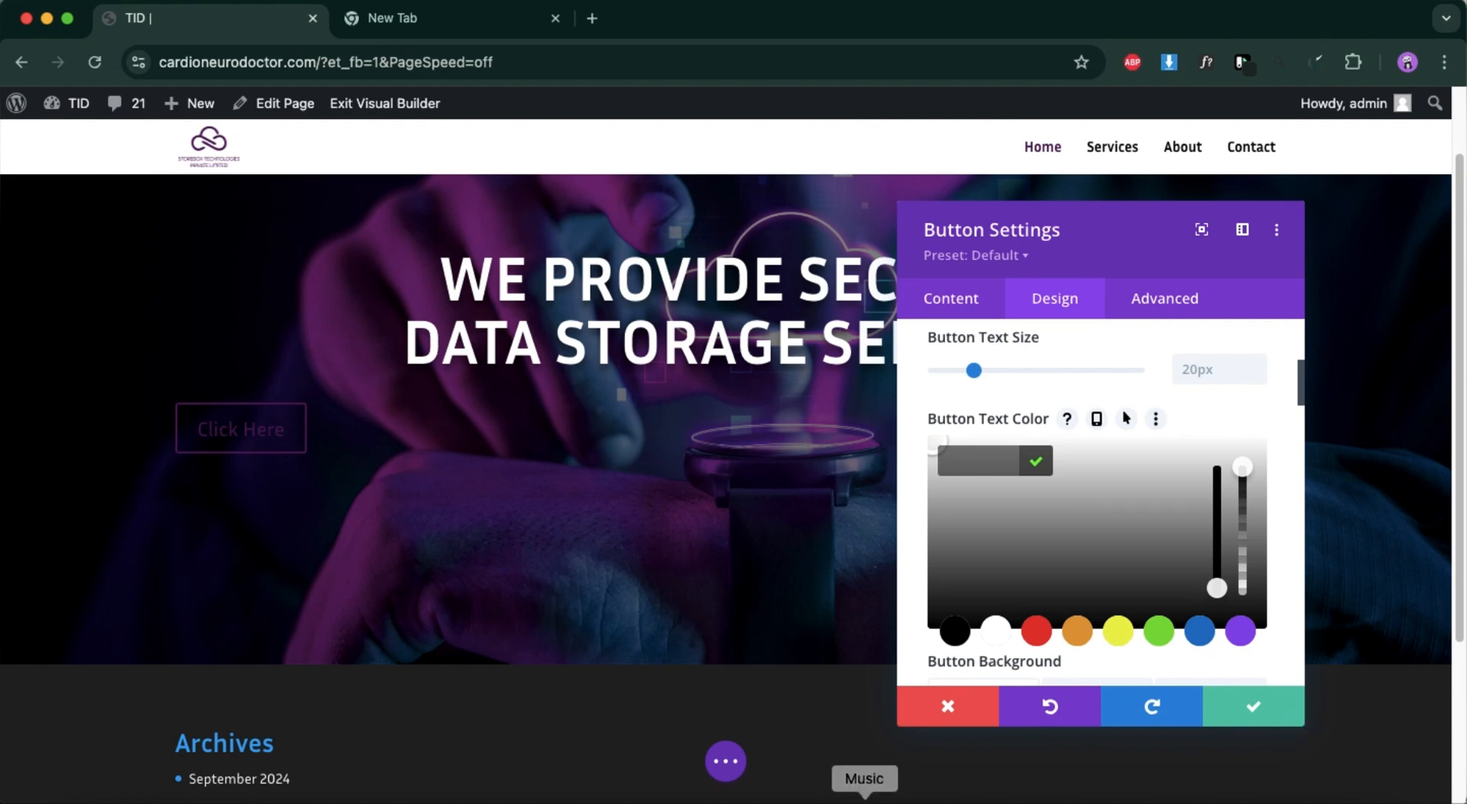
pyautogui.scroll(-2, 1070, 653)
pyautogui.scroll(-3, 1067, 647)
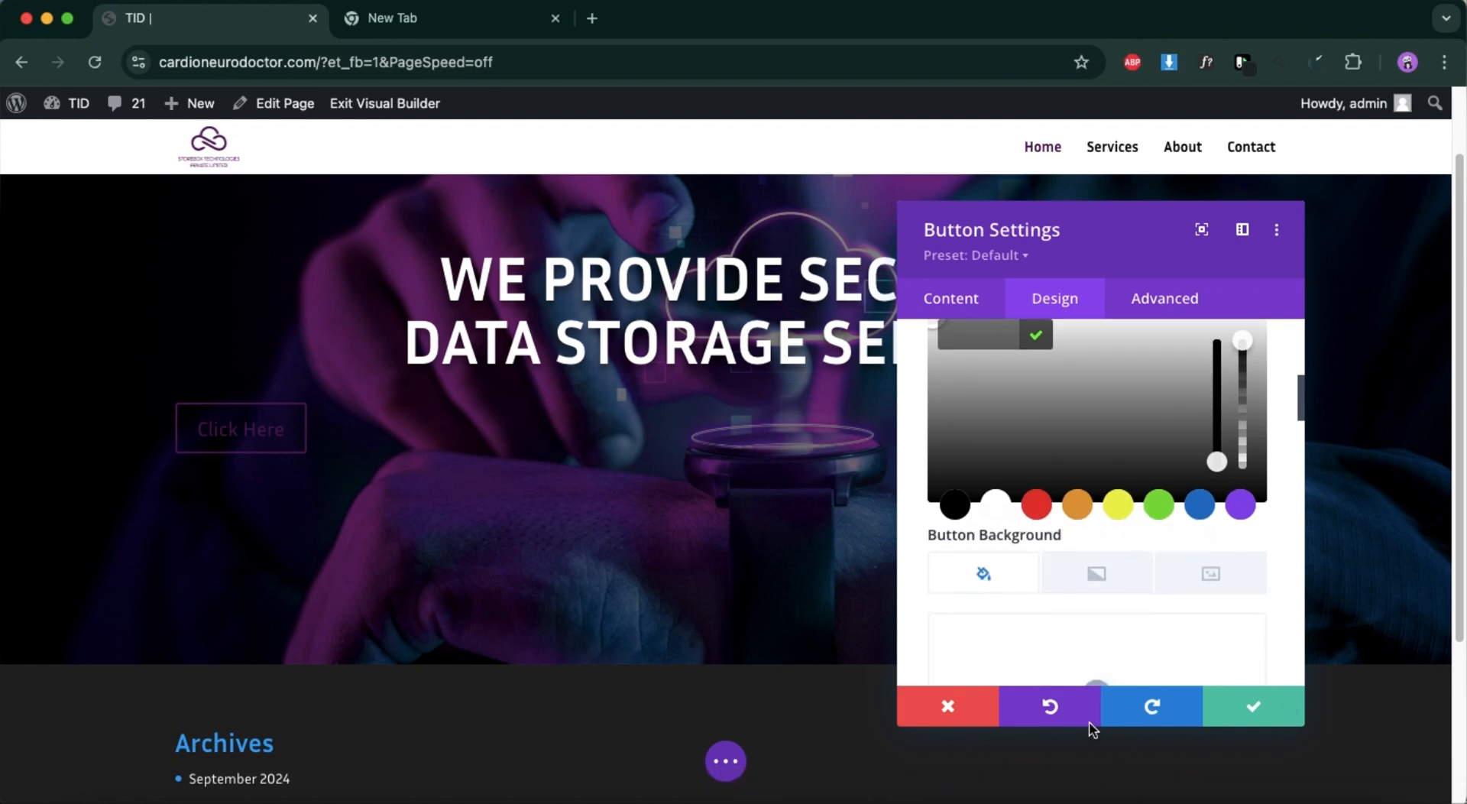
pyautogui.click(963, 723)
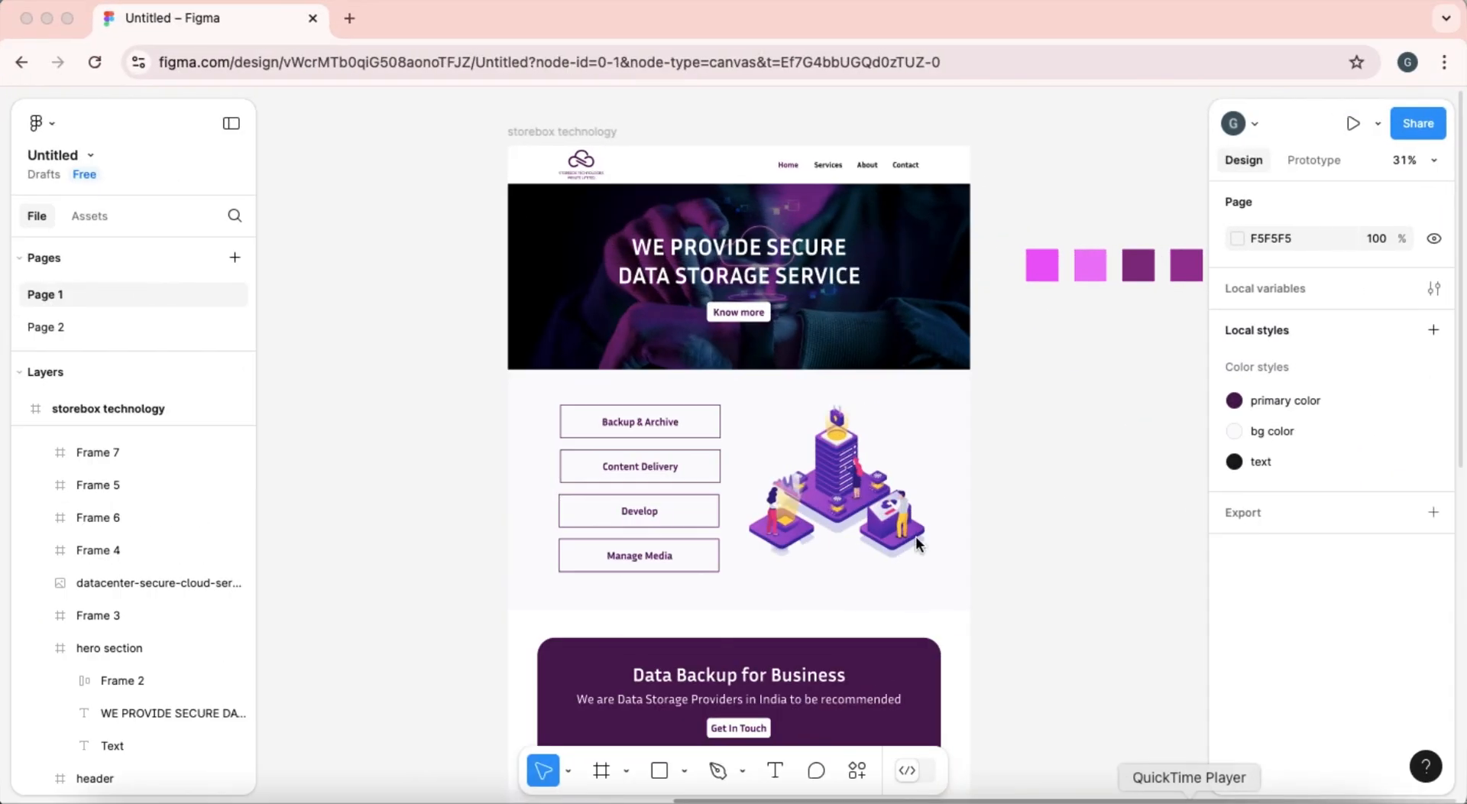
# Switch to the Figma design, look up the fill color of the Data Backup for Business frame, and return to the page builder.
pyautogui.click(709, 697)
pyautogui.click(709, 697)
pyautogui.click(1281, 653)
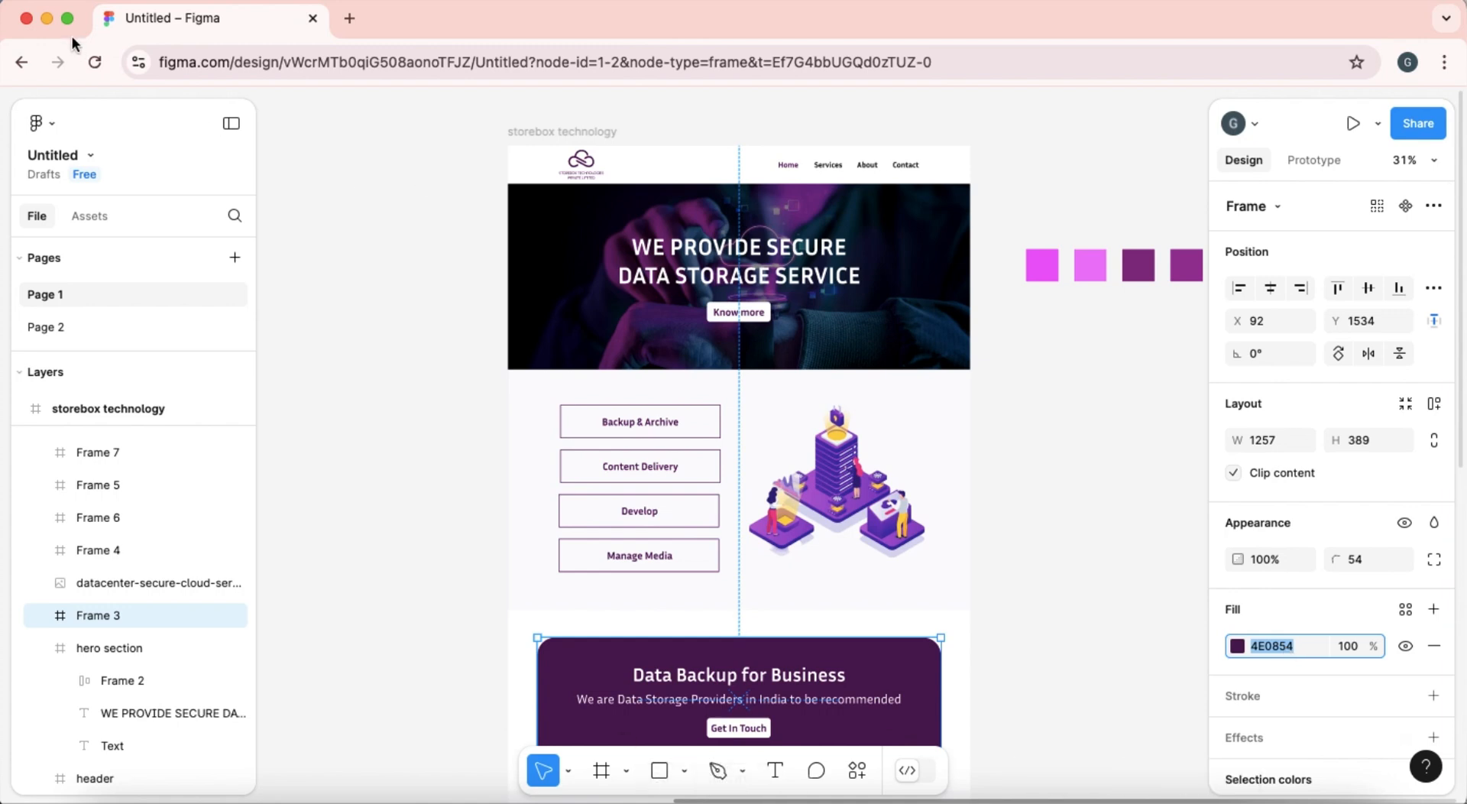
pyautogui.click(46, 21)
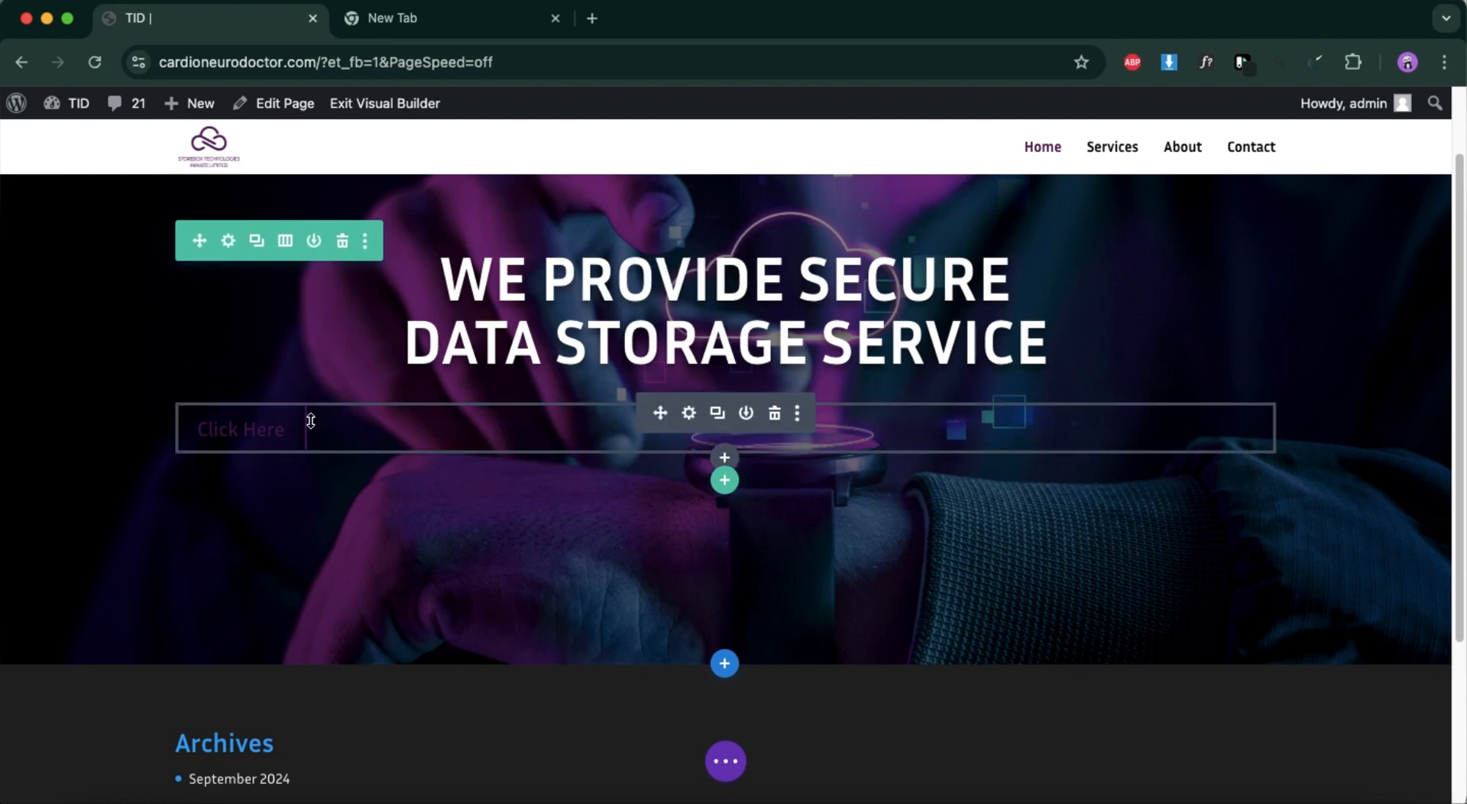
# Enable custom styles for the hero button and set its background color to white (#ffffff).
pyautogui.click(692, 413)
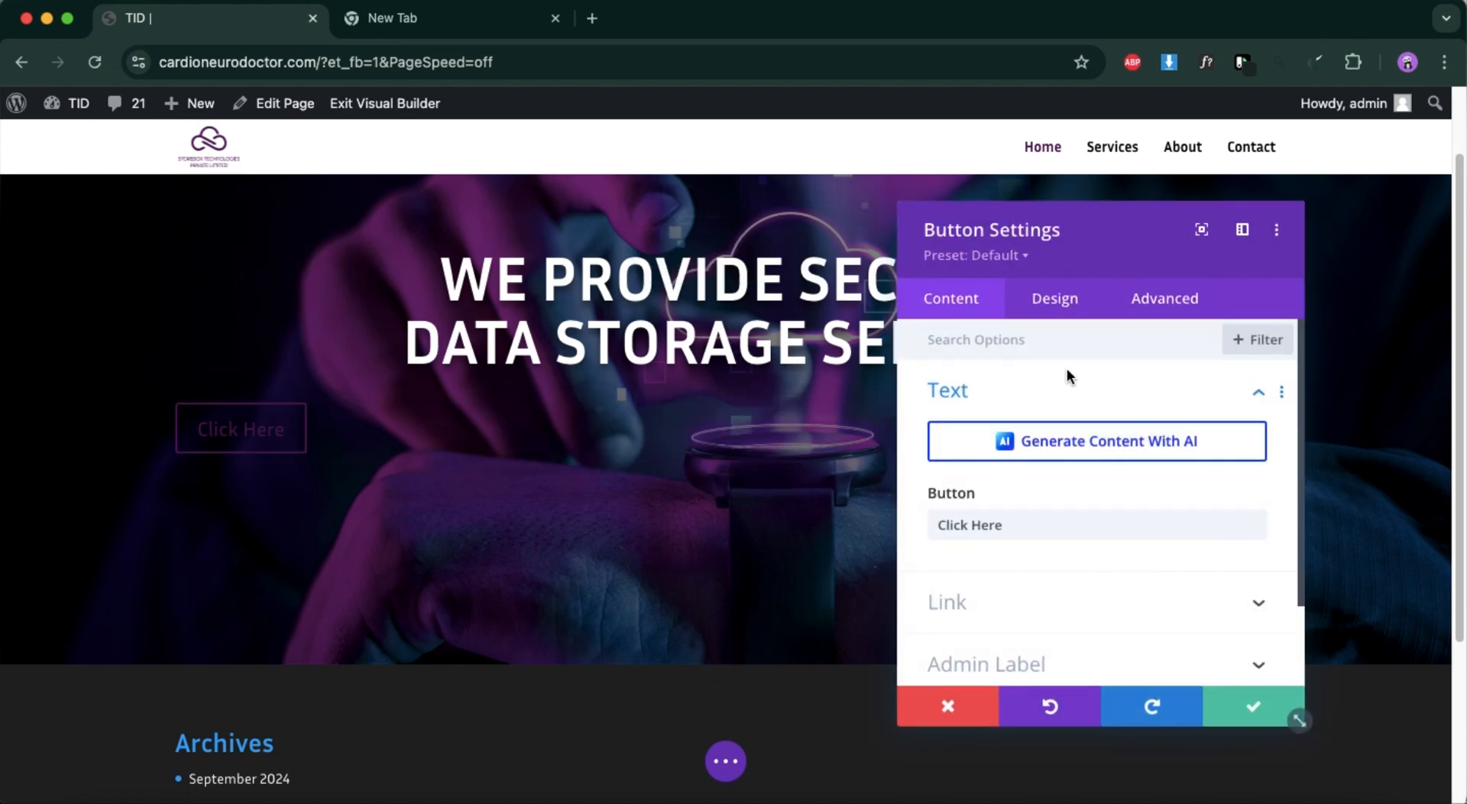
pyautogui.click(1045, 306)
pyautogui.click(1007, 519)
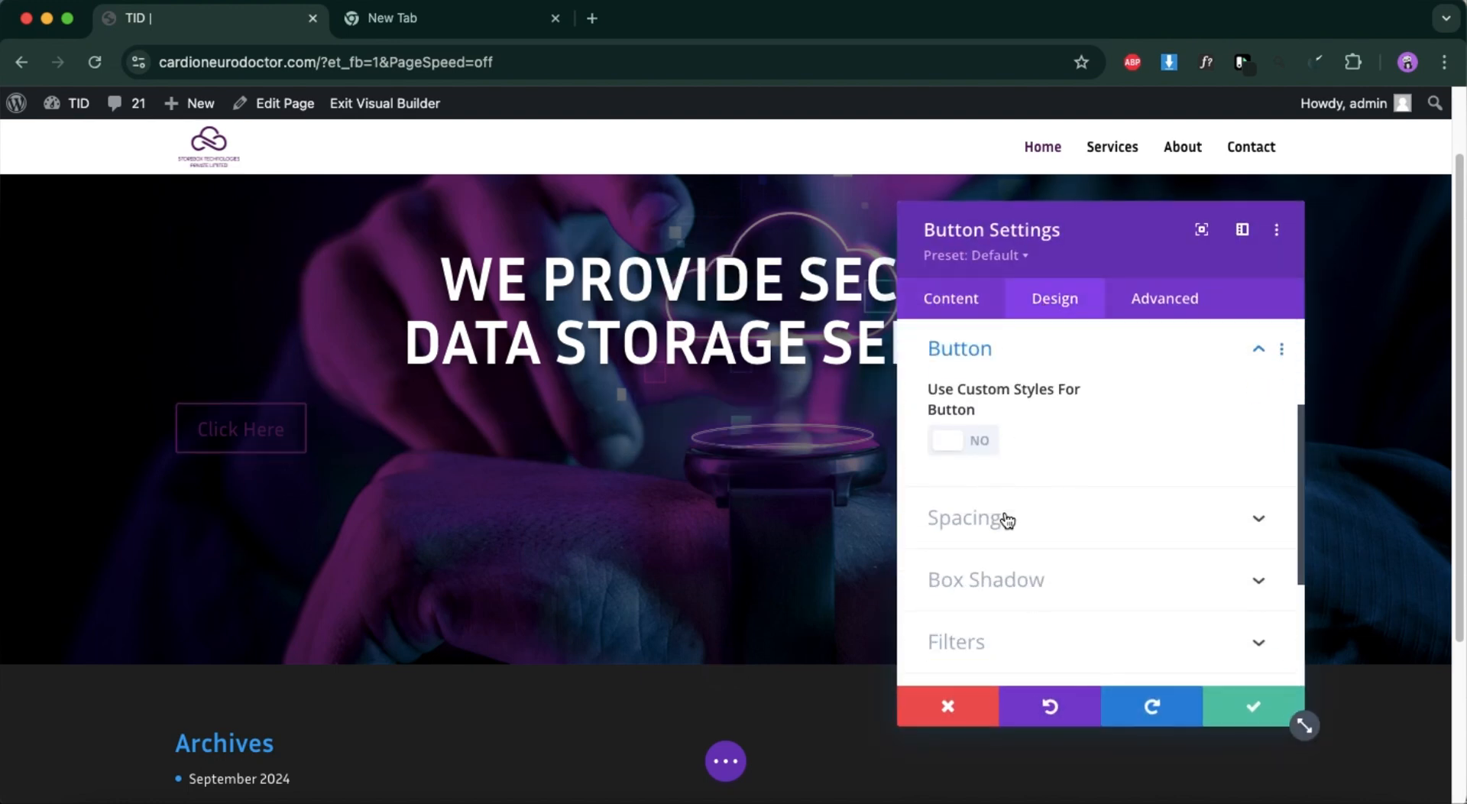
pyautogui.click(977, 426)
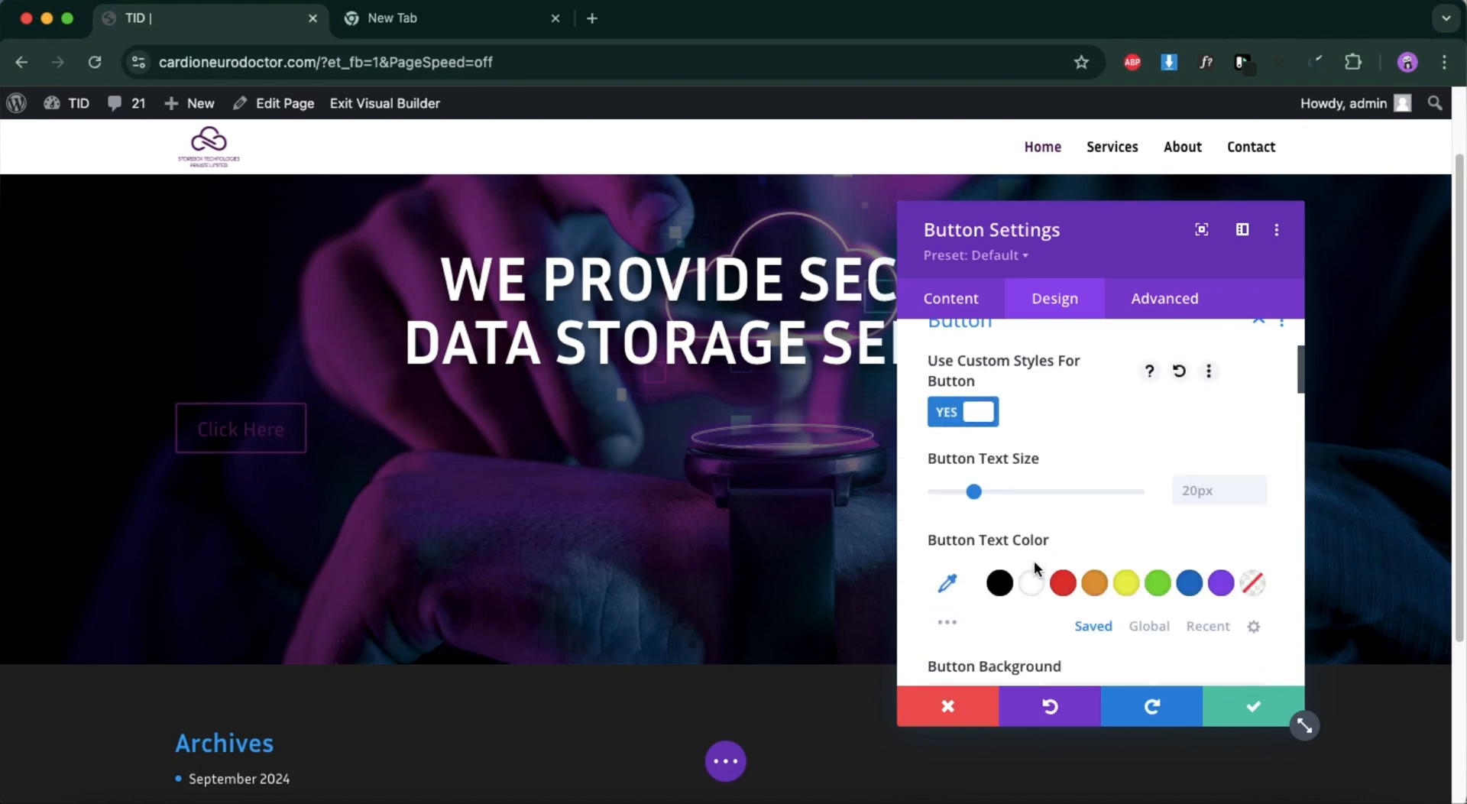
pyautogui.scroll(-2, 1034, 561)
pyautogui.scroll(-6, 1029, 543)
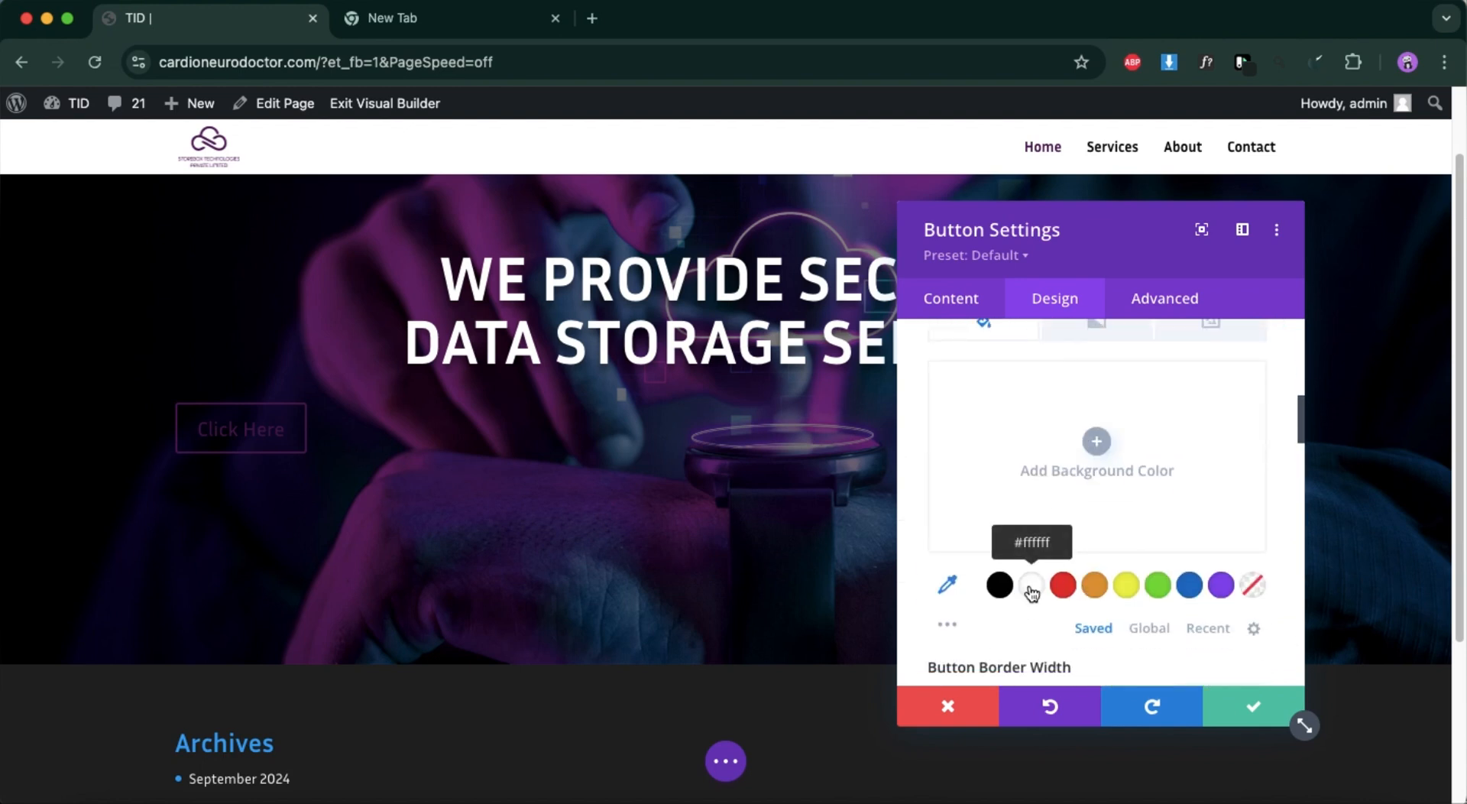
pyautogui.click(1032, 588)
# Set the hero button's border width to 0px and its border color to transparent.
pyautogui.scroll(-3, 1127, 486)
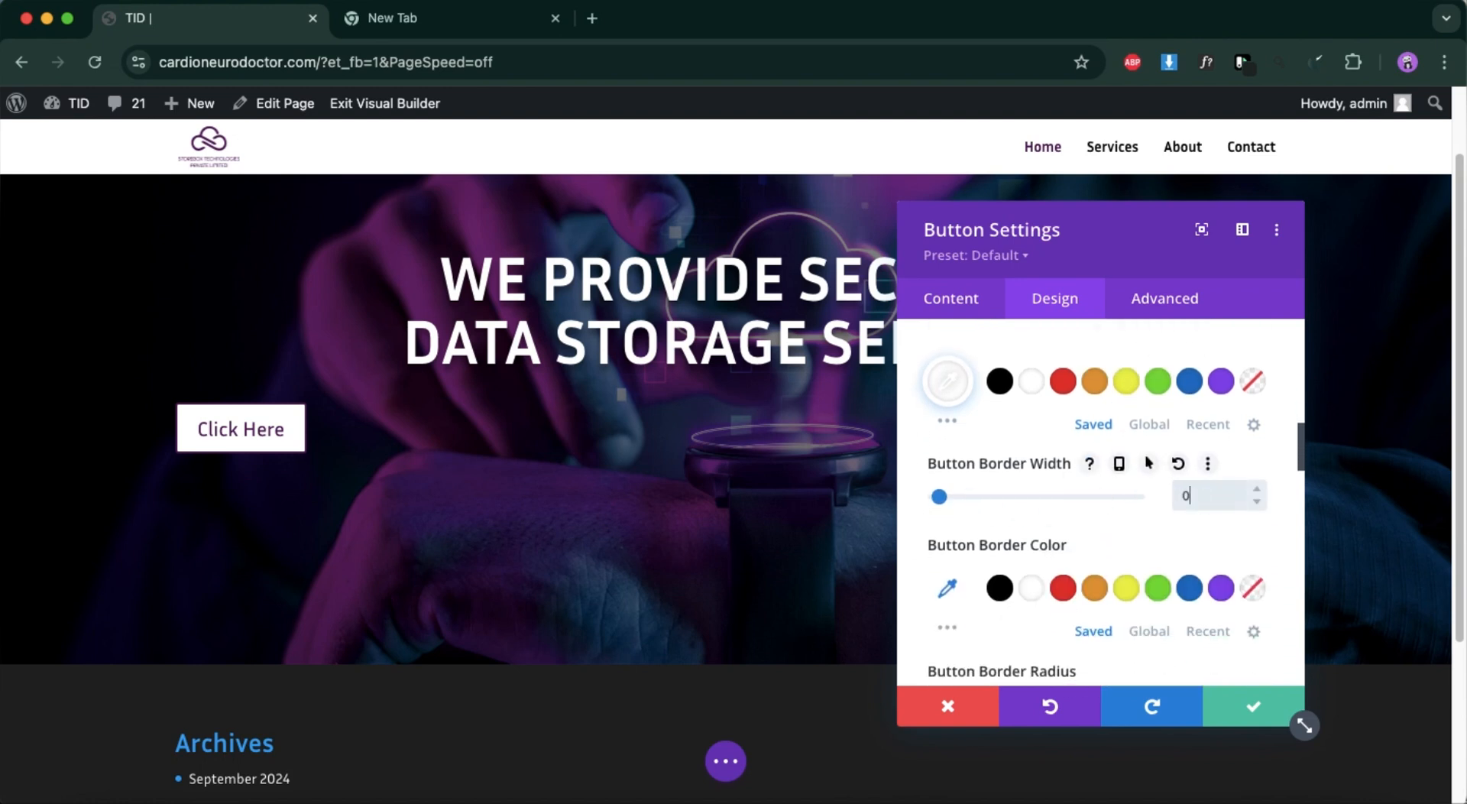
pyautogui.scroll(-2, 1140, 585)
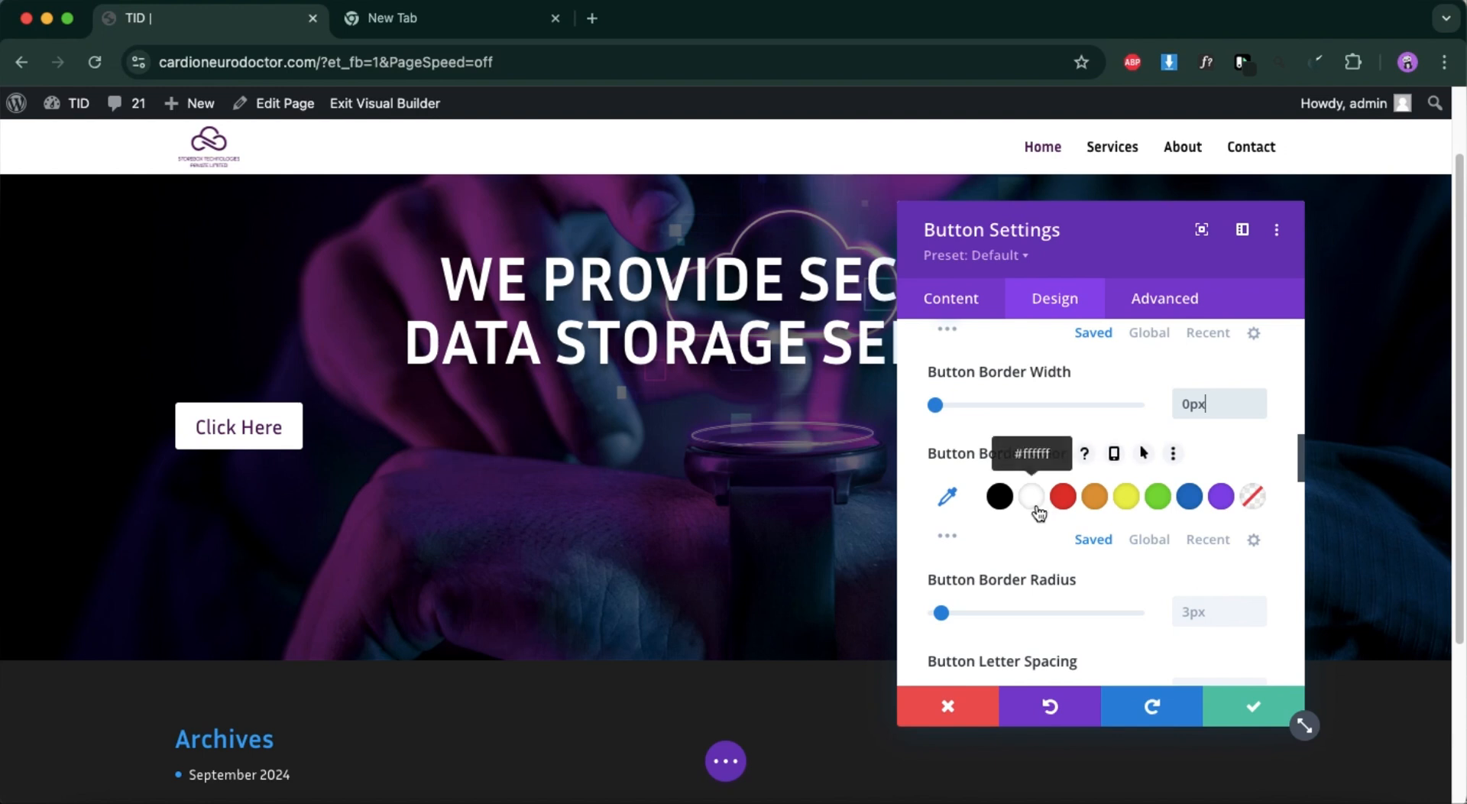
pyautogui.click(1254, 506)
pyautogui.scroll(-2, 1113, 575)
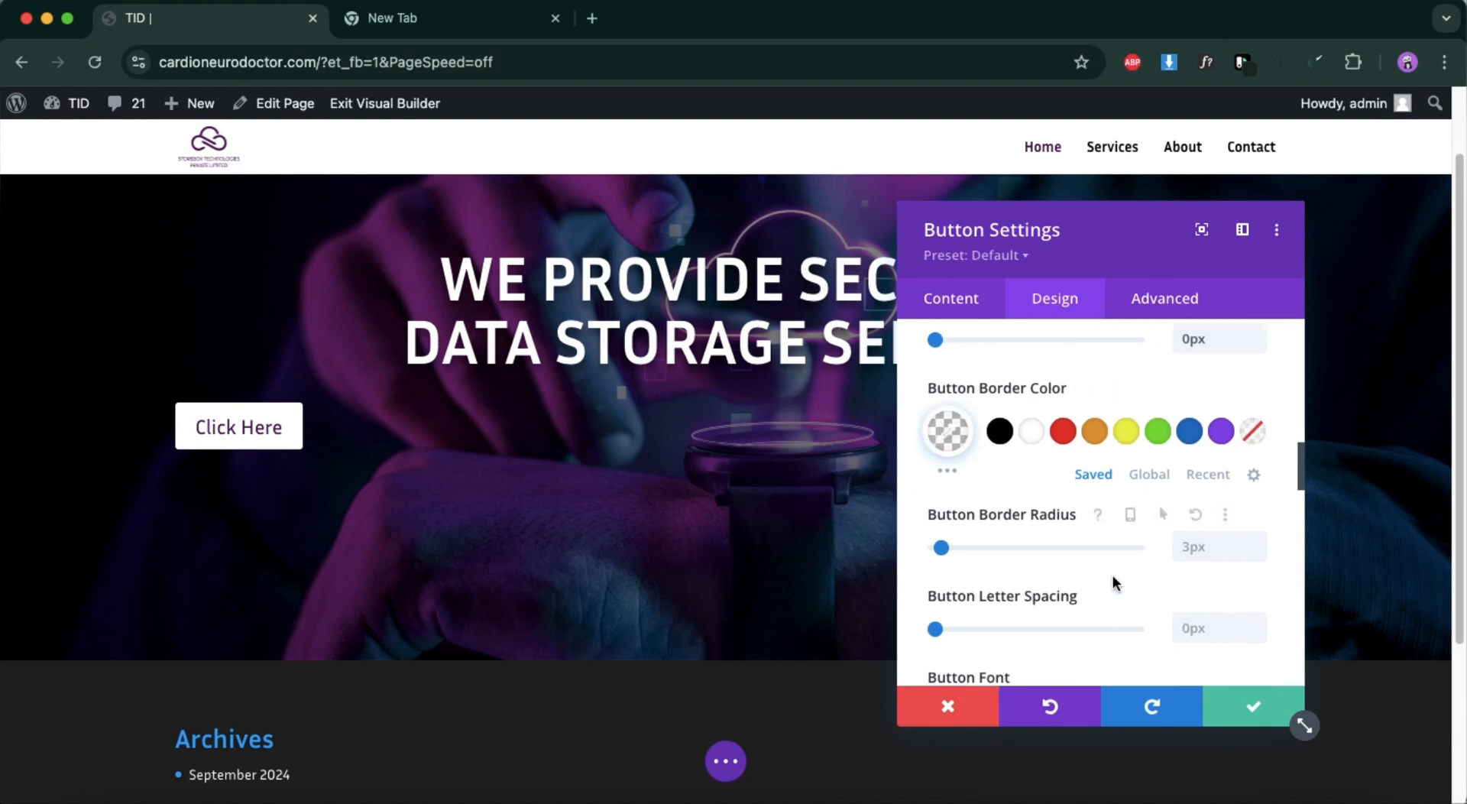
# Center the hero button horizontally below the heading.
pyautogui.scroll(-3, 1058, 544)
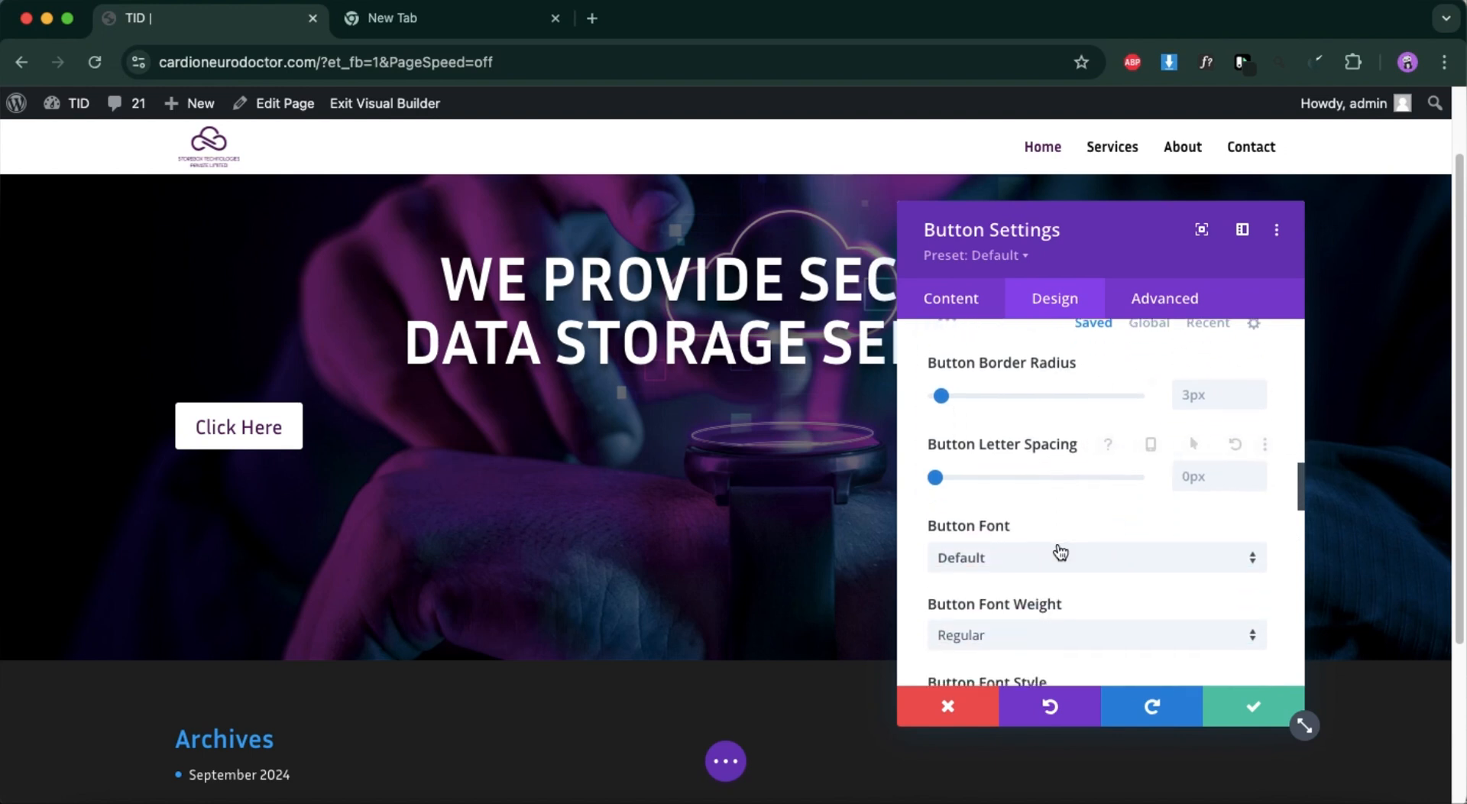
pyautogui.scroll(-6, 1058, 543)
pyautogui.scroll(4, 1058, 547)
pyautogui.scroll(10, 1058, 550)
pyautogui.scroll(-4, 1058, 549)
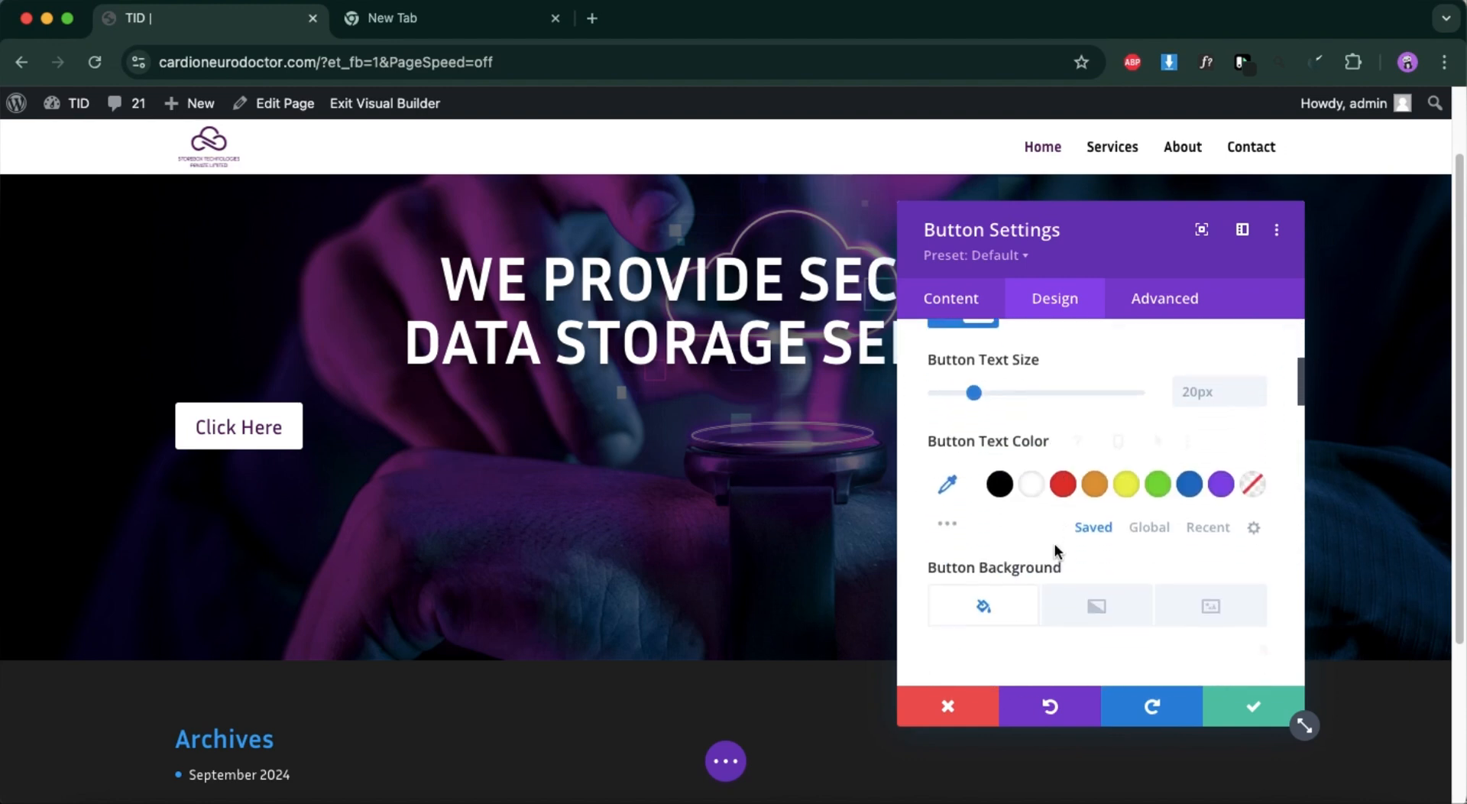
pyautogui.scroll(4, 1057, 547)
pyautogui.click(1023, 405)
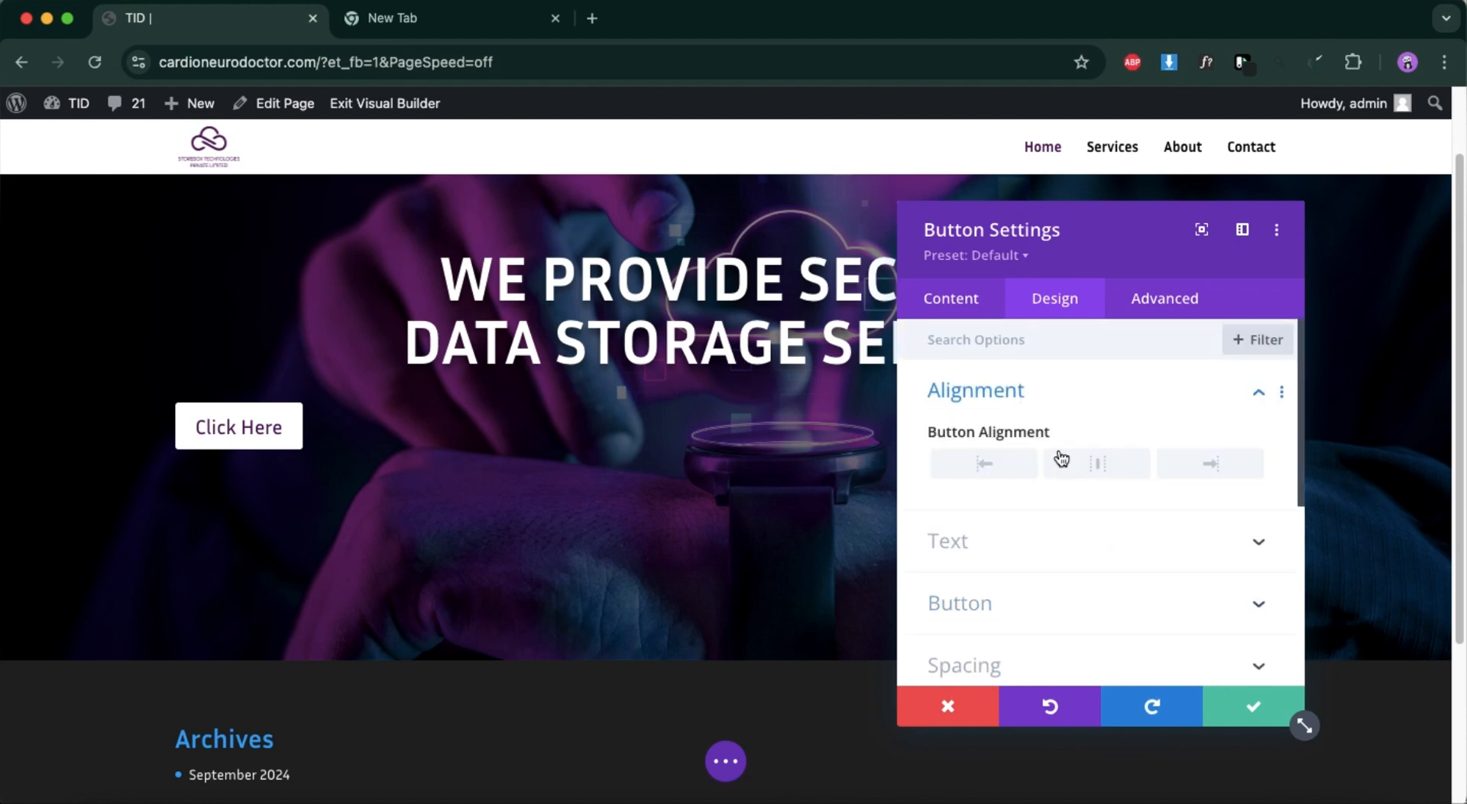
pyautogui.click(1083, 467)
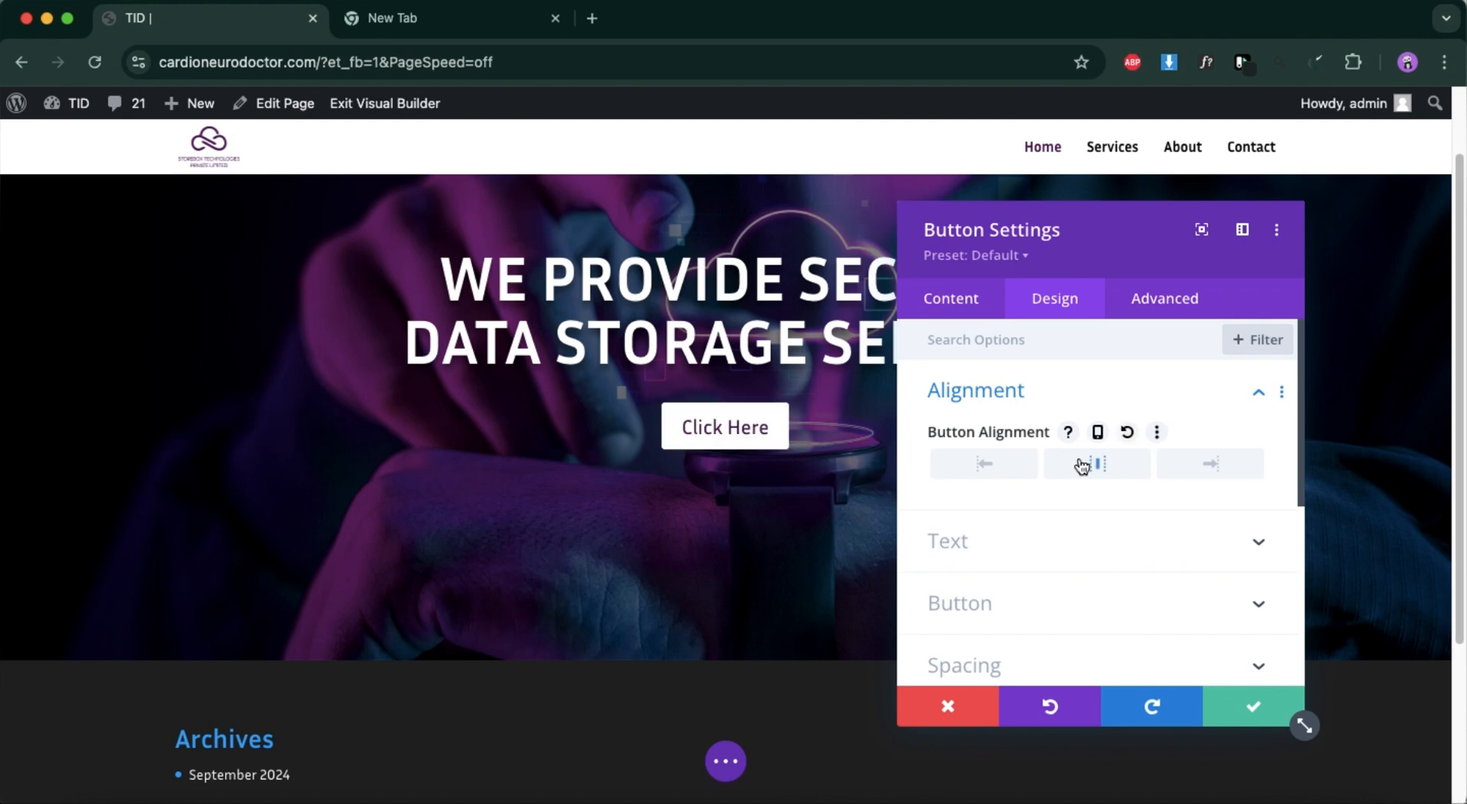
# Select the hero button's label text for editing and save the Button module's settings.
pyautogui.scroll(-5, 1010, 530)
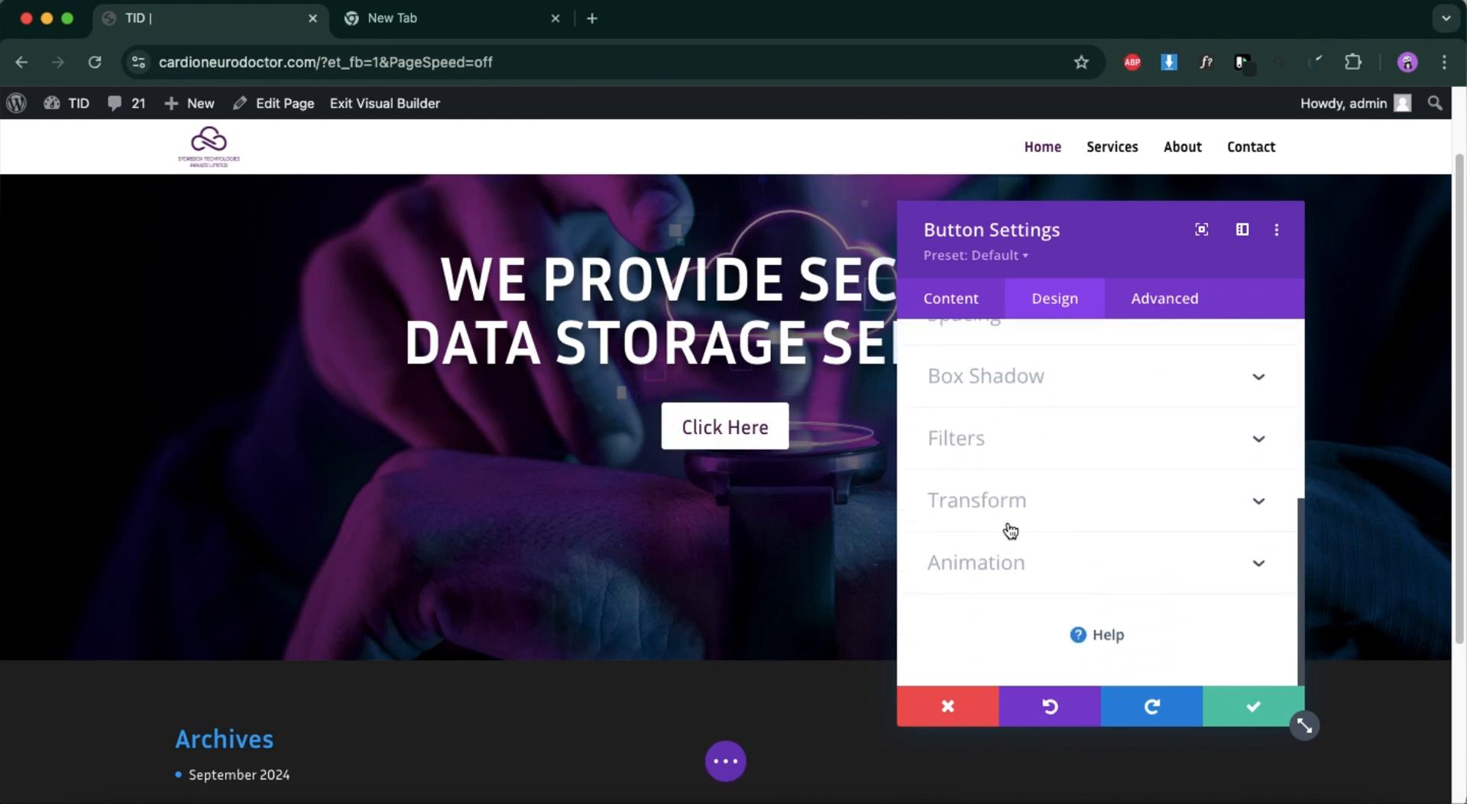
pyautogui.scroll(5, 1011, 530)
pyautogui.click(966, 309)
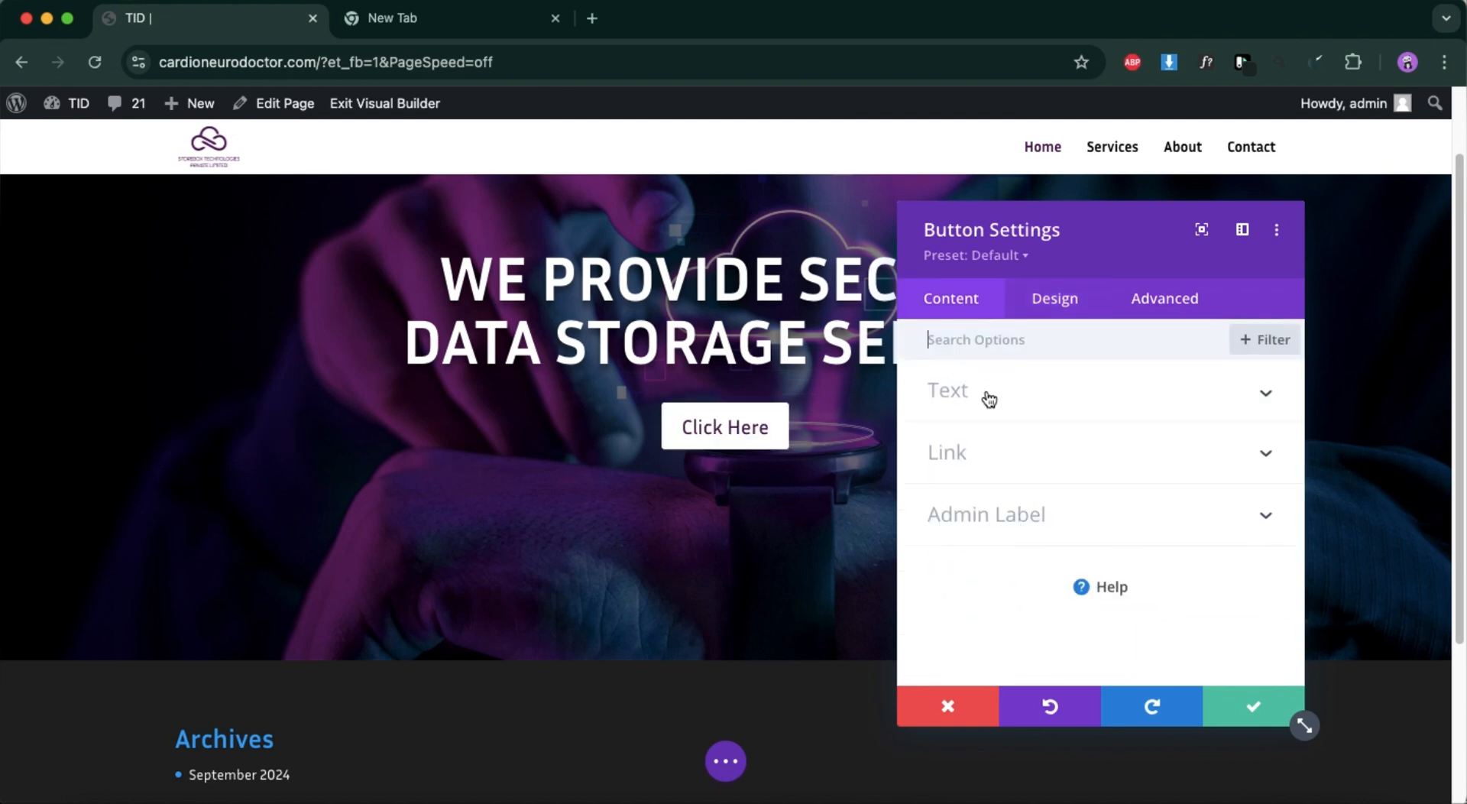
pyautogui.click(987, 396)
pyautogui.tripleClick(1000, 525)
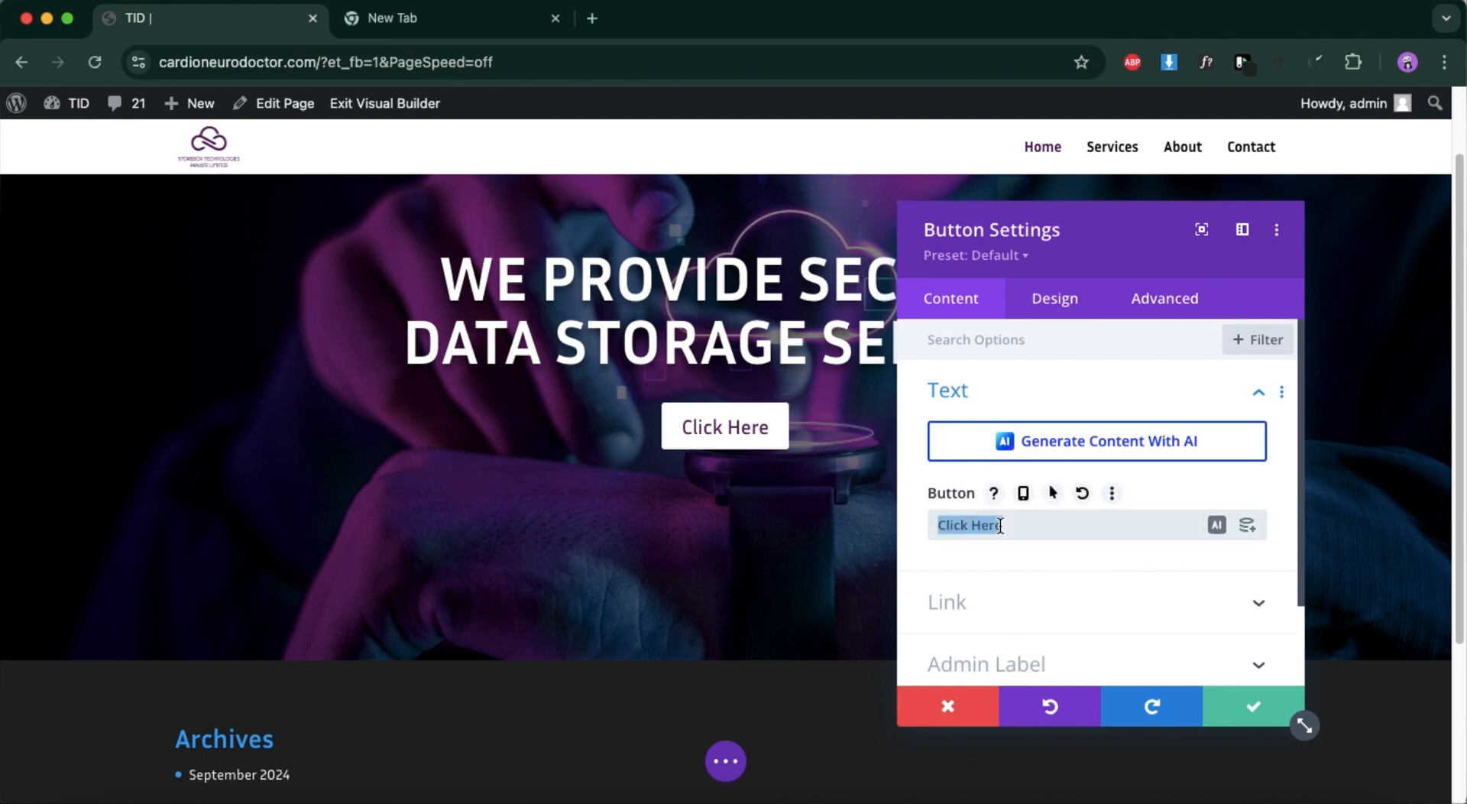
pyautogui.press('Return')
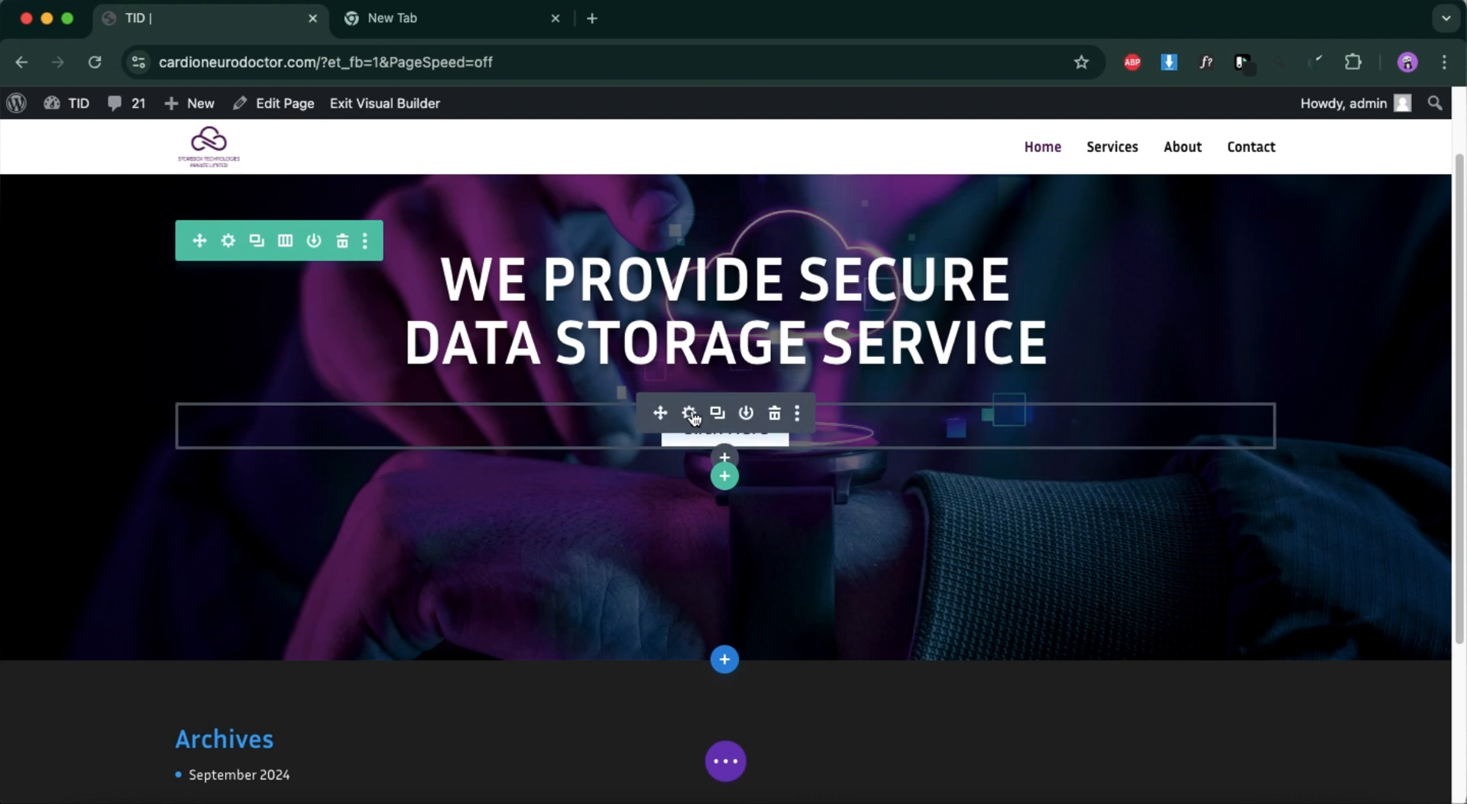
# Reopen the hero button's settings and review its text color and custom style options.
pyautogui.click(690, 414)
pyautogui.scroll(-2, 1148, 482)
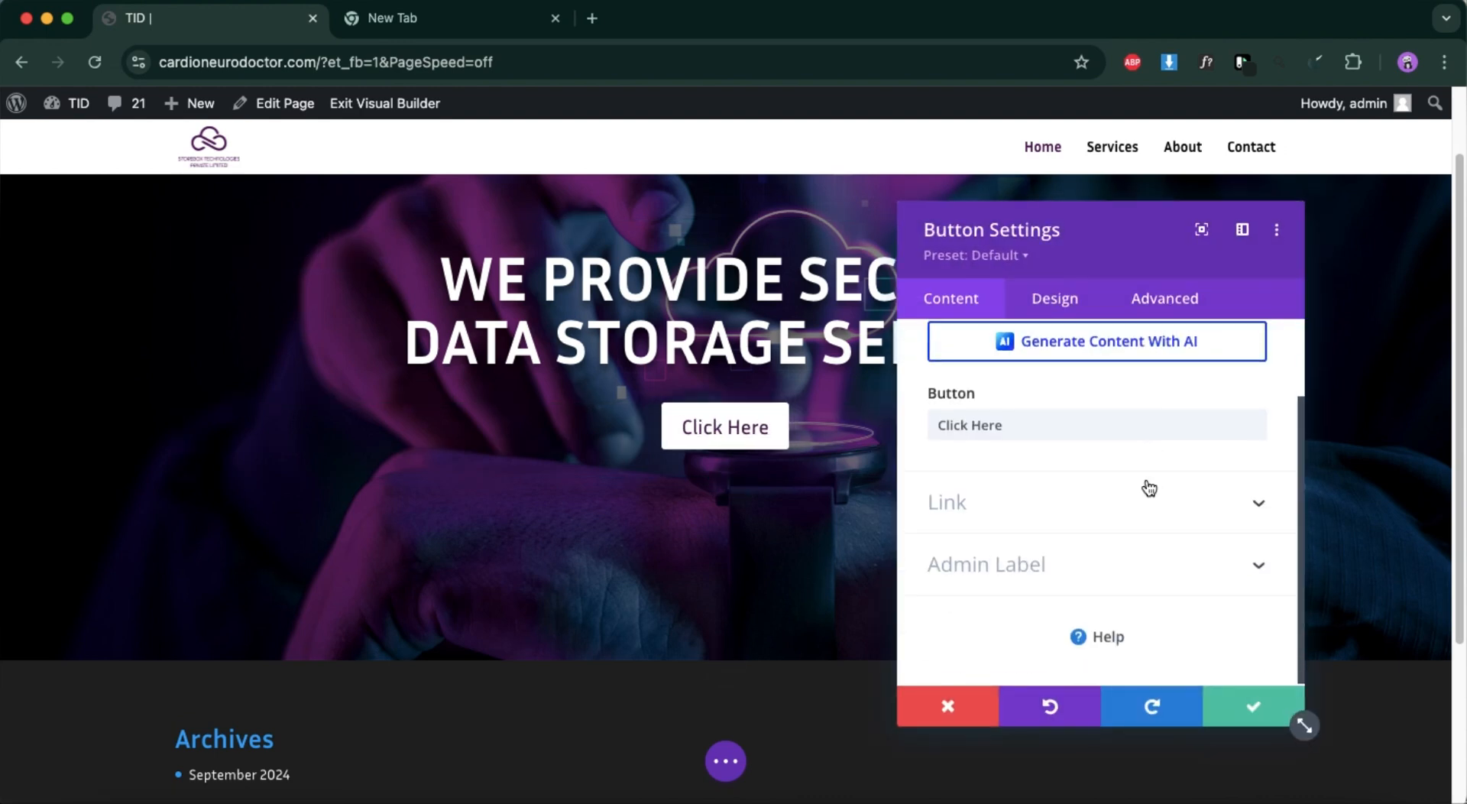
pyautogui.click(1048, 299)
pyautogui.click(998, 456)
pyautogui.scroll(-1, 993, 451)
pyautogui.scroll(2, 992, 377)
pyautogui.scroll(-3, 993, 545)
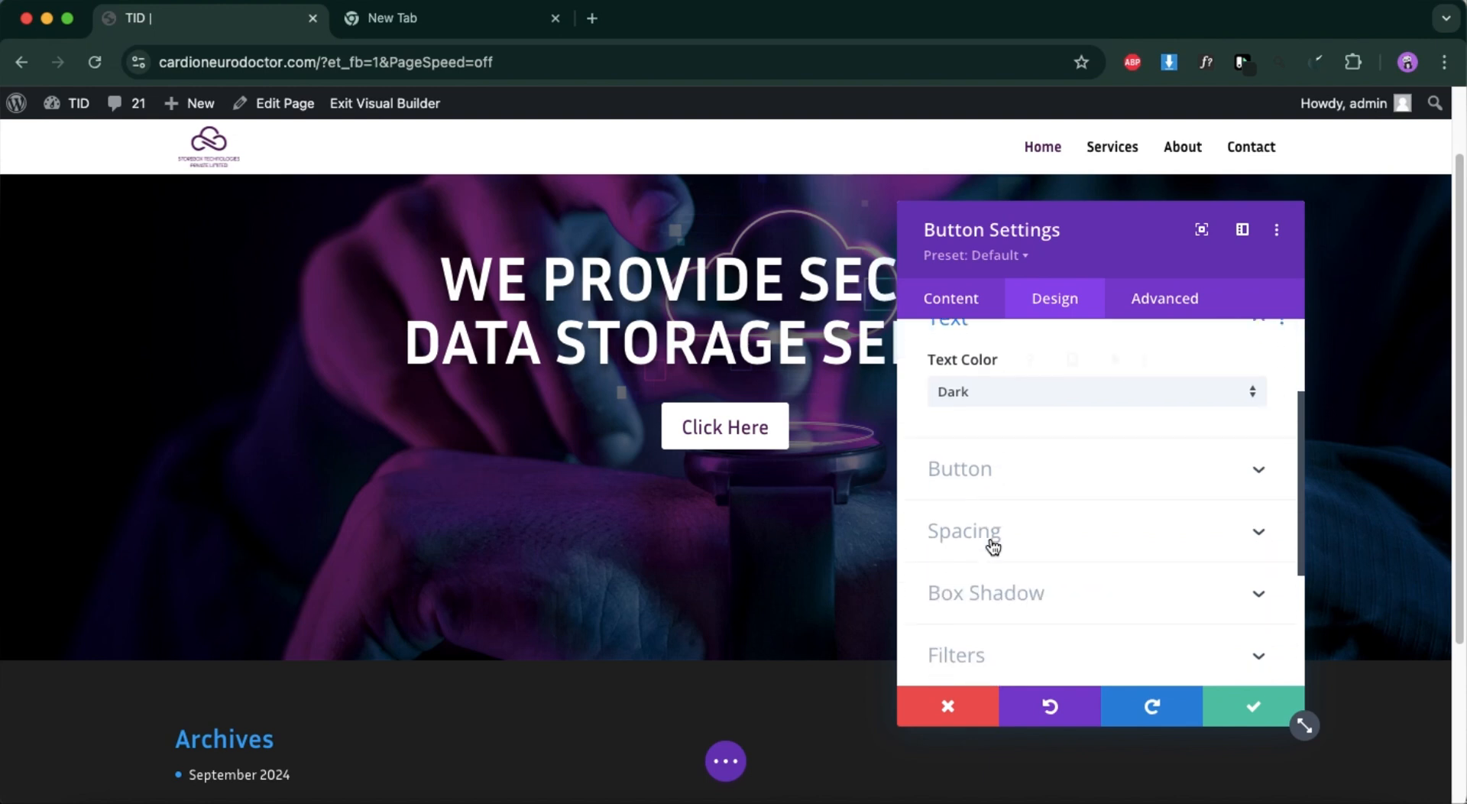
pyautogui.click(986, 473)
pyautogui.scroll(3, 1038, 581)
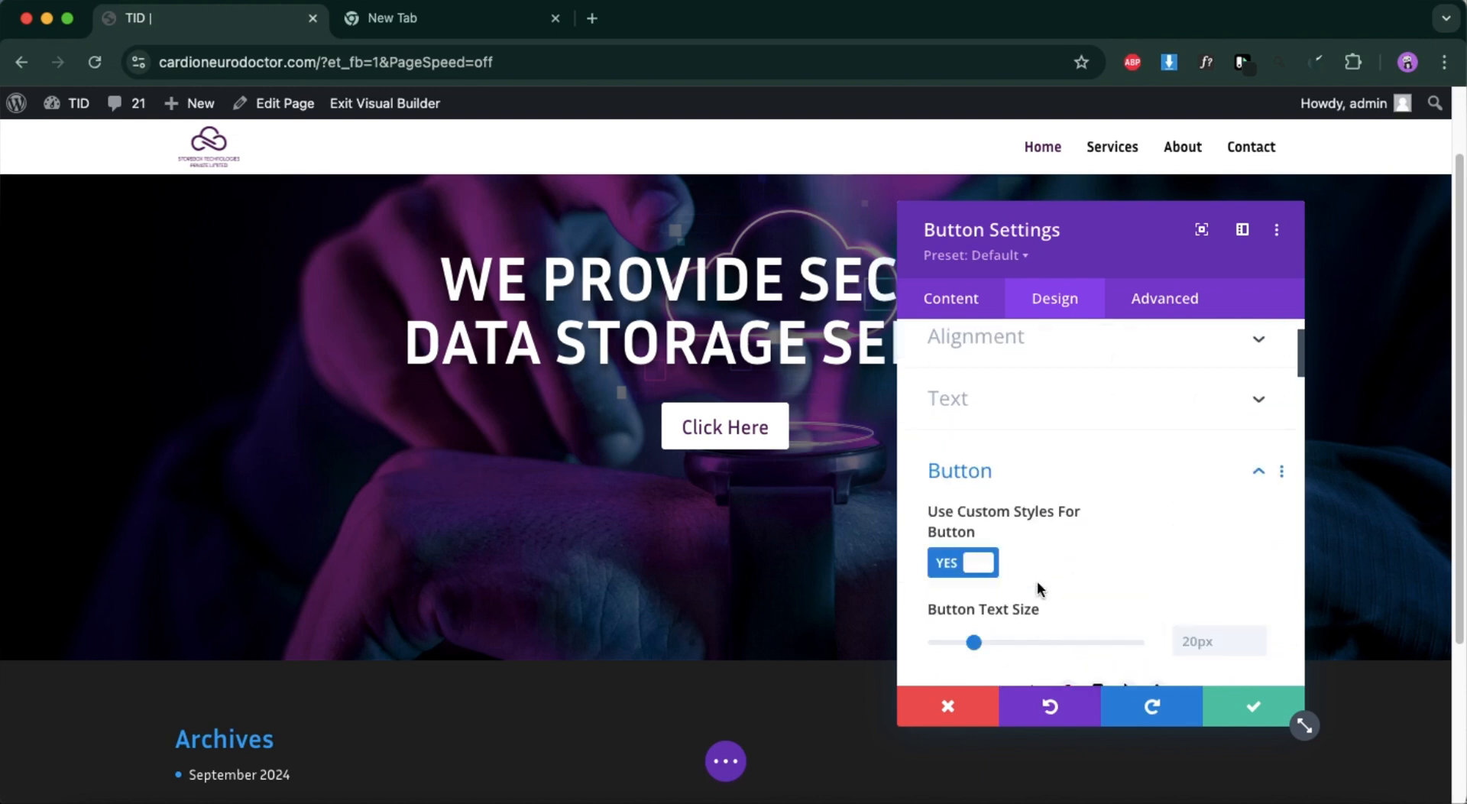
# Change the hero button's label to "Know more".
pyautogui.click(955, 308)
pyautogui.click(979, 393)
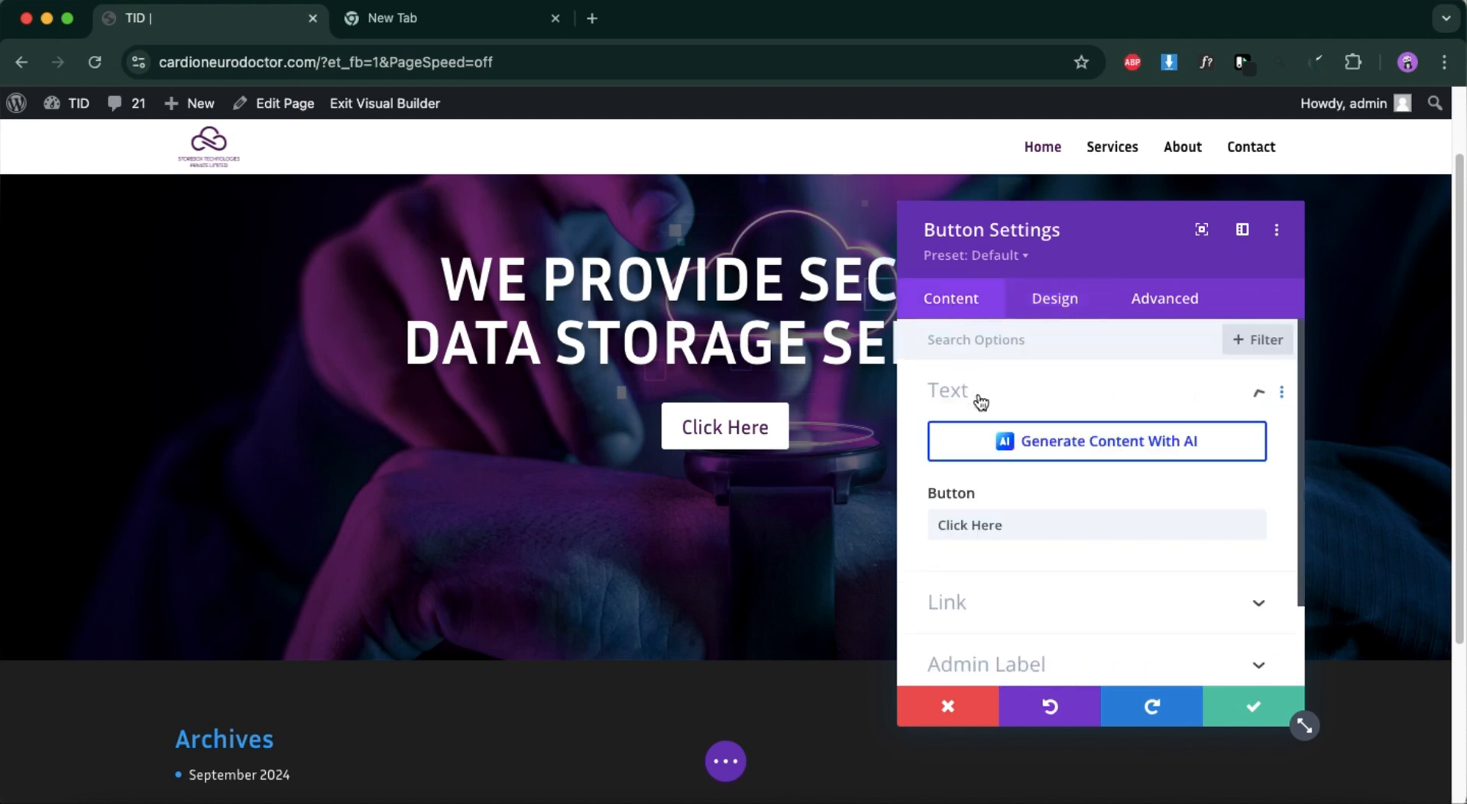
pyautogui.tripleClick(1003, 522)
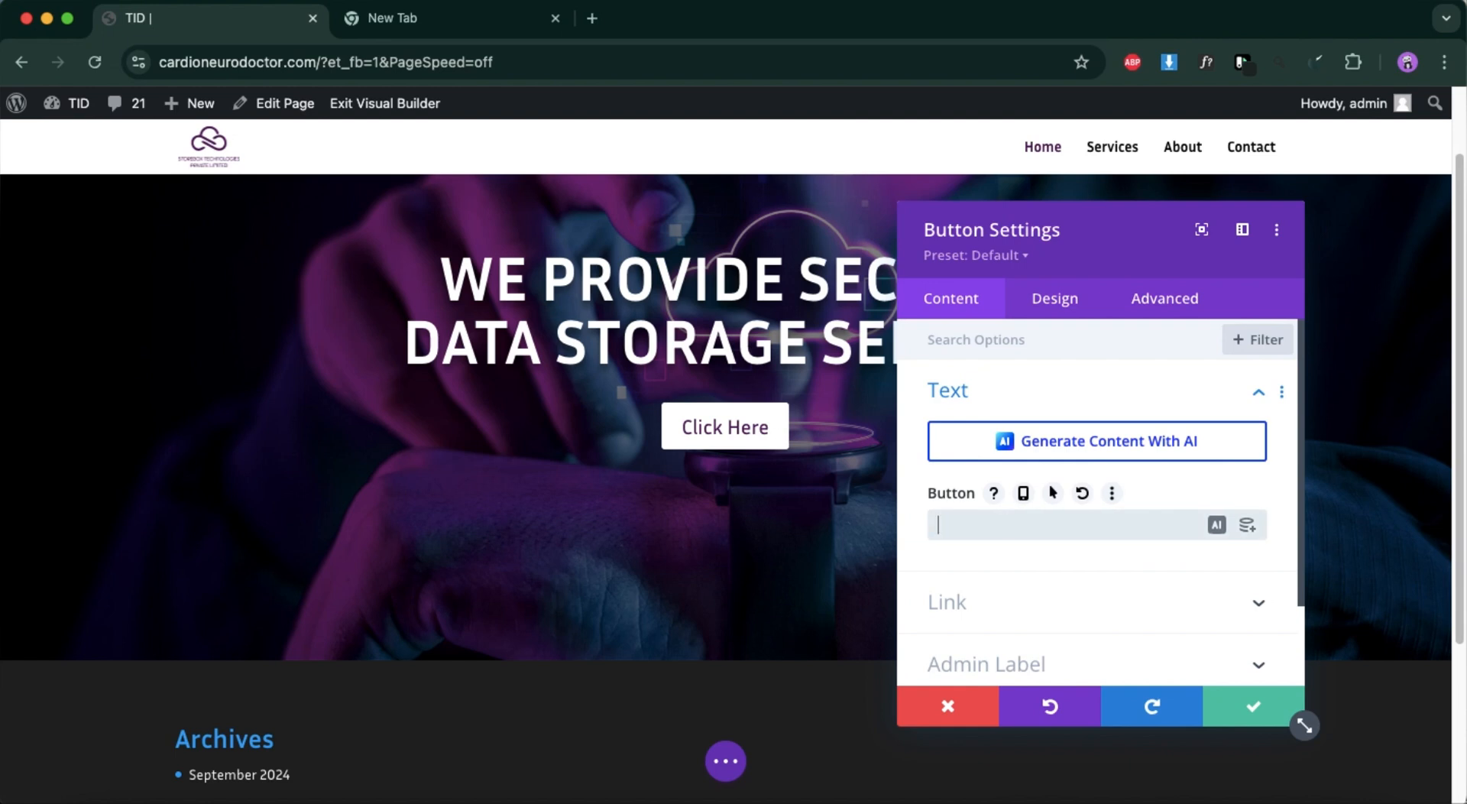
pyautogui.write('know')
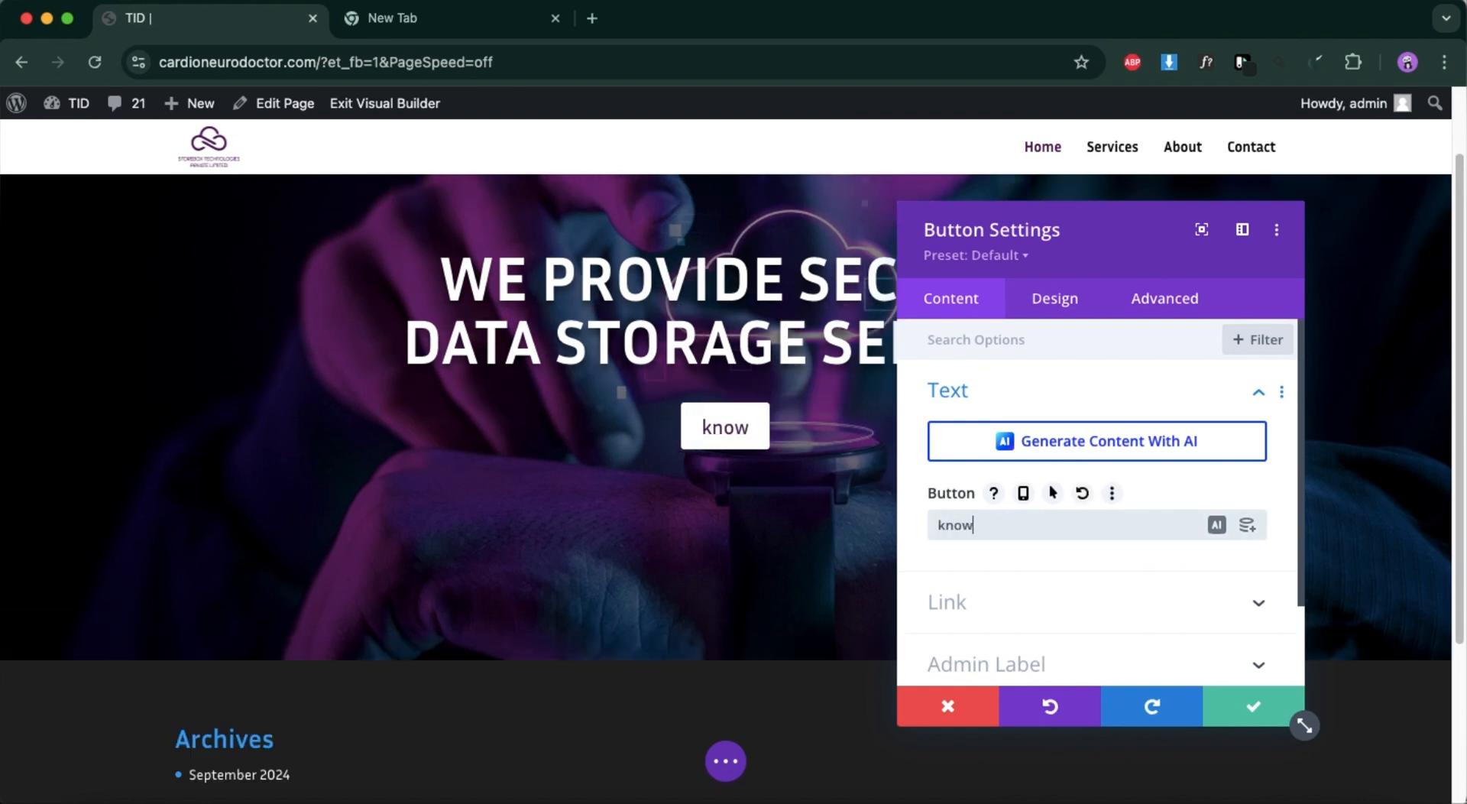
pyautogui.write('more')
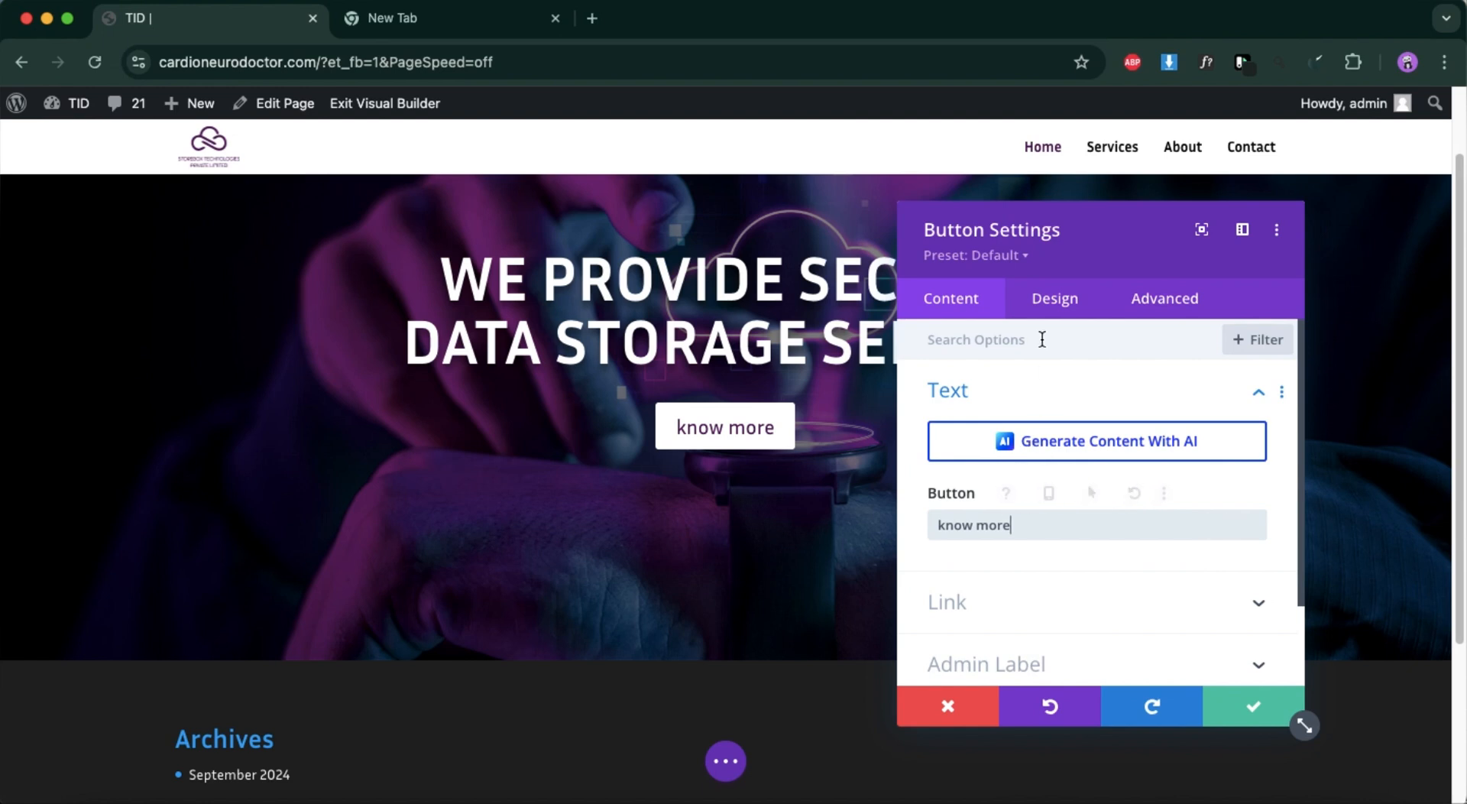
pyautogui.click(945, 526)
pyautogui.press('BackSpace')
pyautogui.write('K')
# Set the hero button's border radius to 6px.
pyautogui.click(1050, 311)
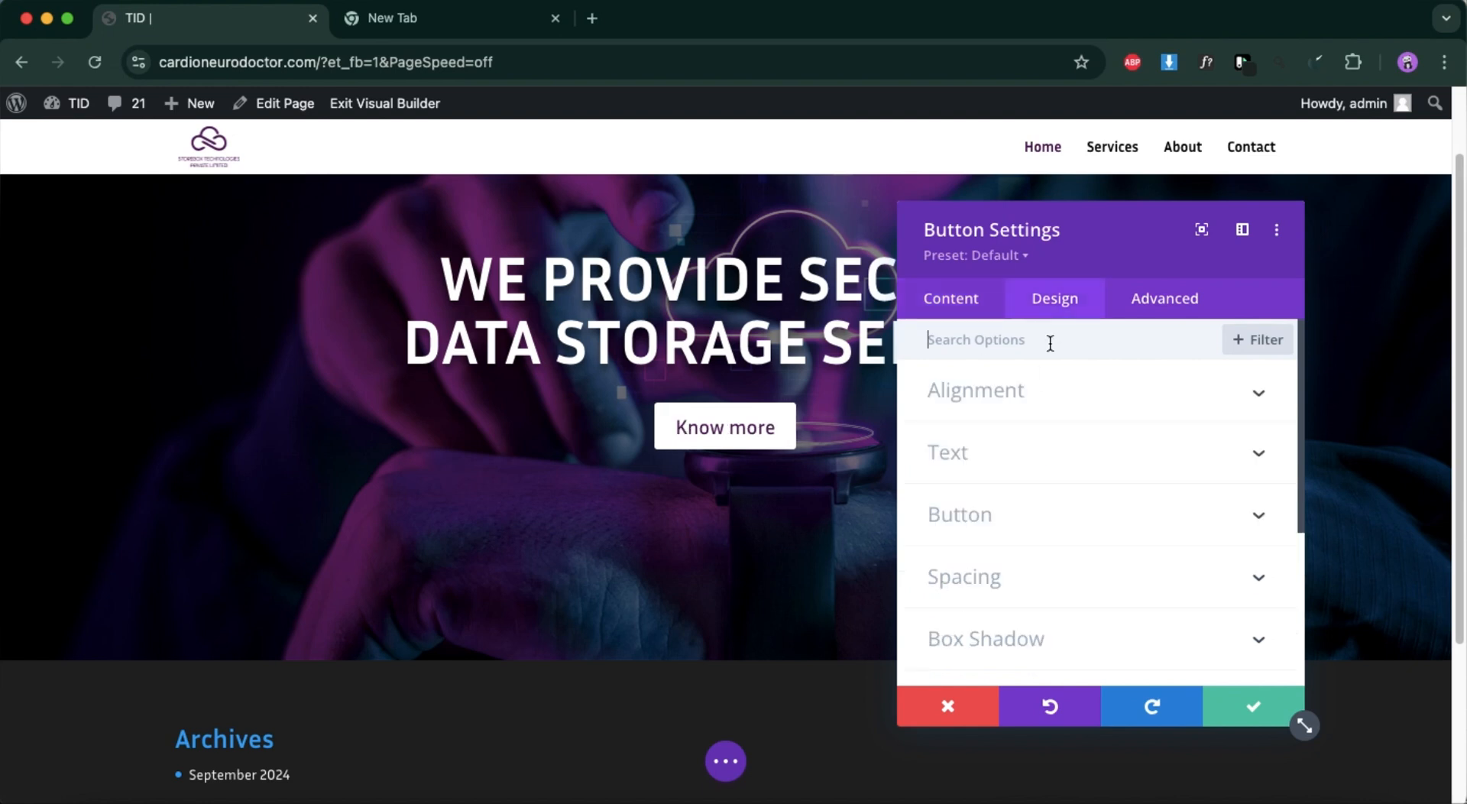
pyautogui.scroll(-2, 1034, 557)
pyautogui.click(1038, 449)
pyautogui.scroll(-8, 1022, 529)
pyautogui.scroll(-5, 1023, 529)
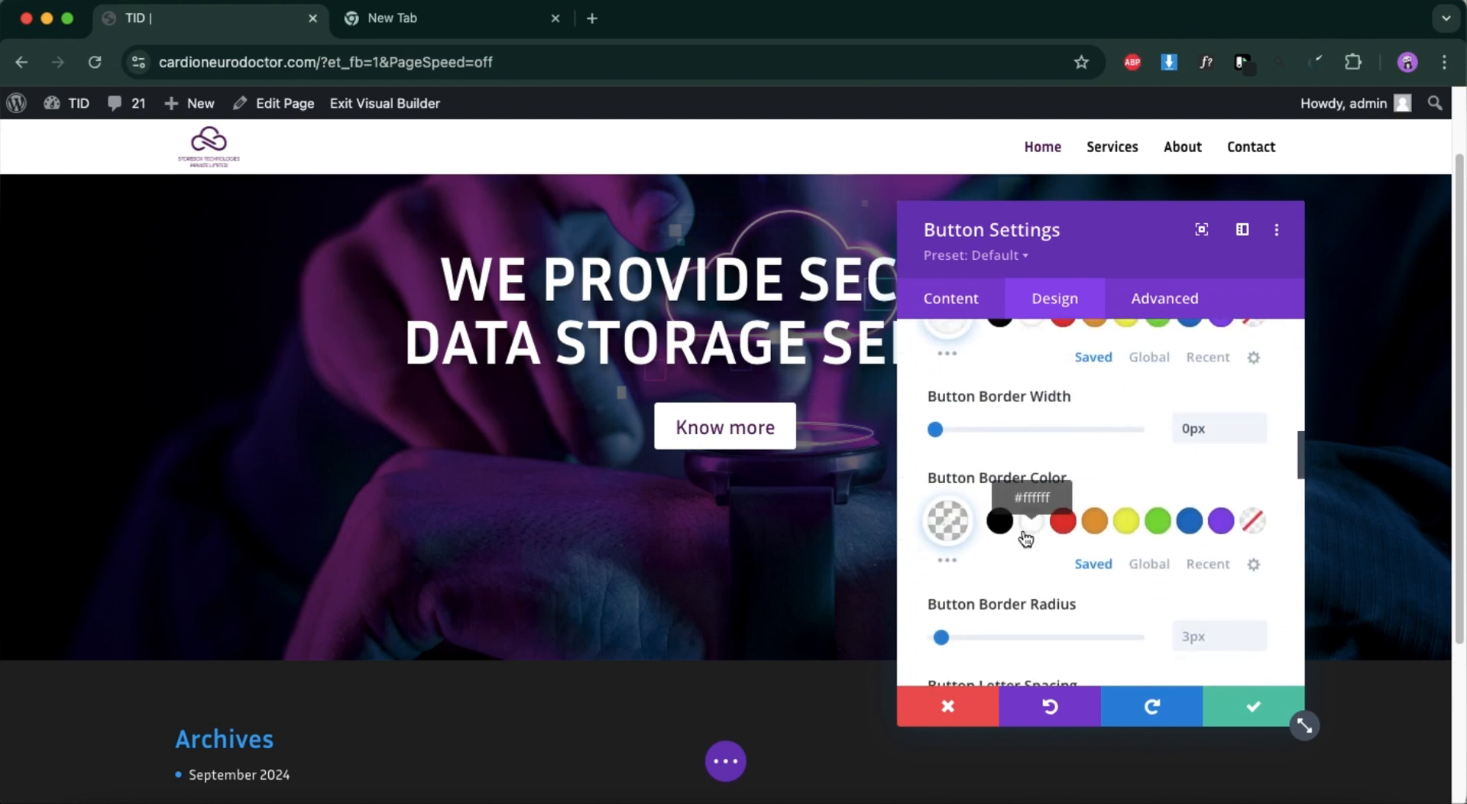
pyautogui.moveTo(941, 390); pyautogui.dragTo(948, 392)
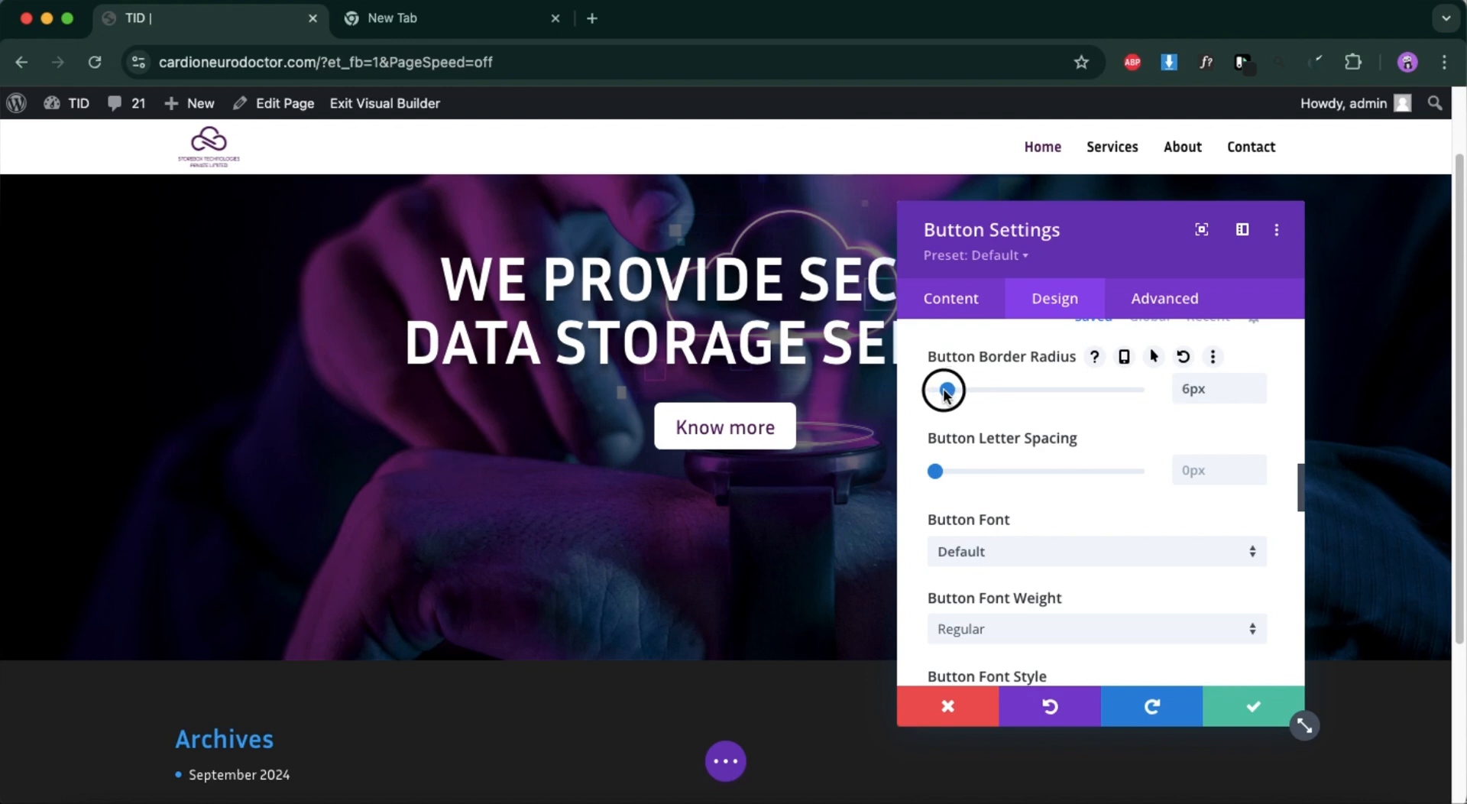
# Set the hero button's font weight to Semi Bold.
pyautogui.scroll(-3, 1019, 561)
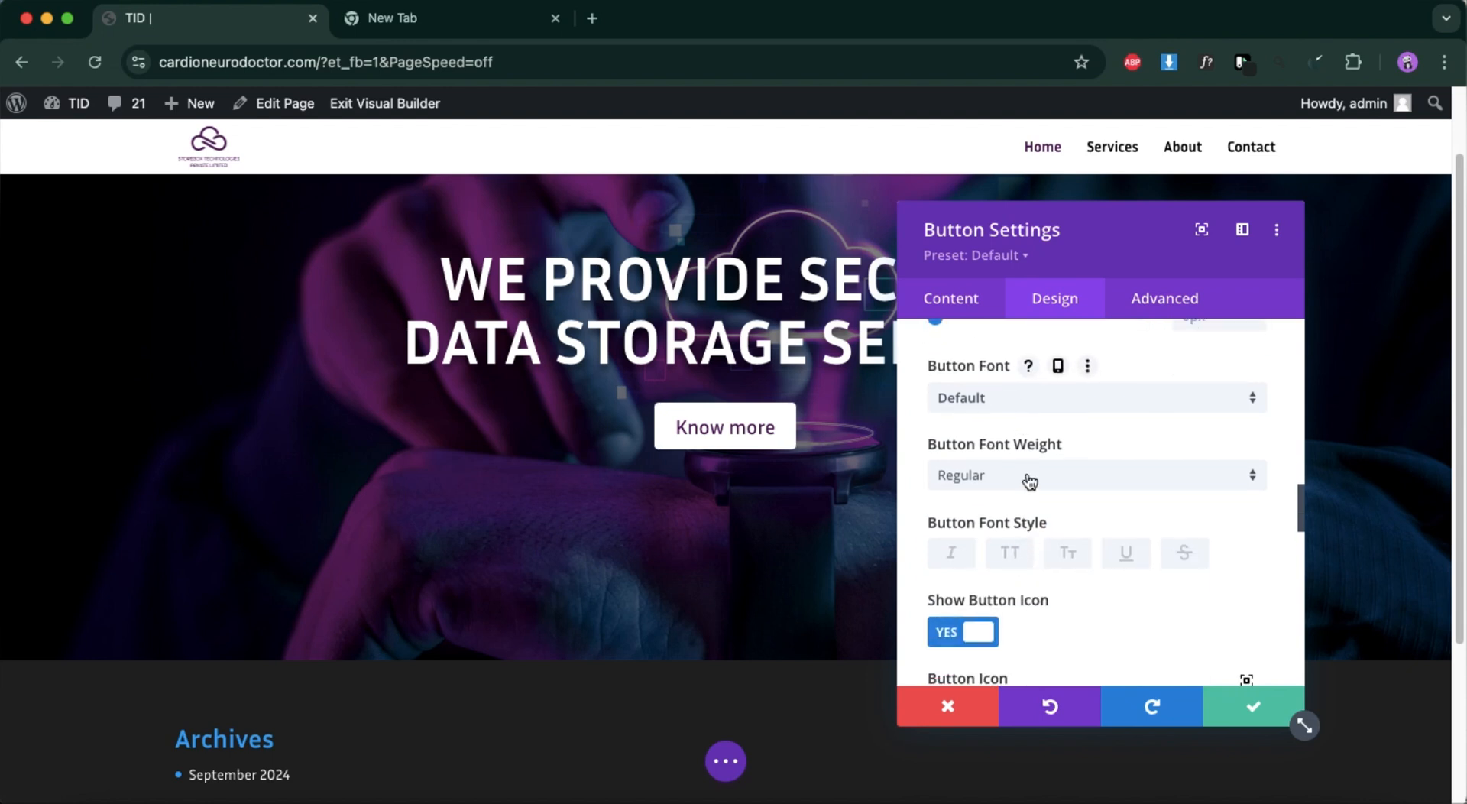
pyautogui.click(1028, 477)
pyautogui.click(1011, 603)
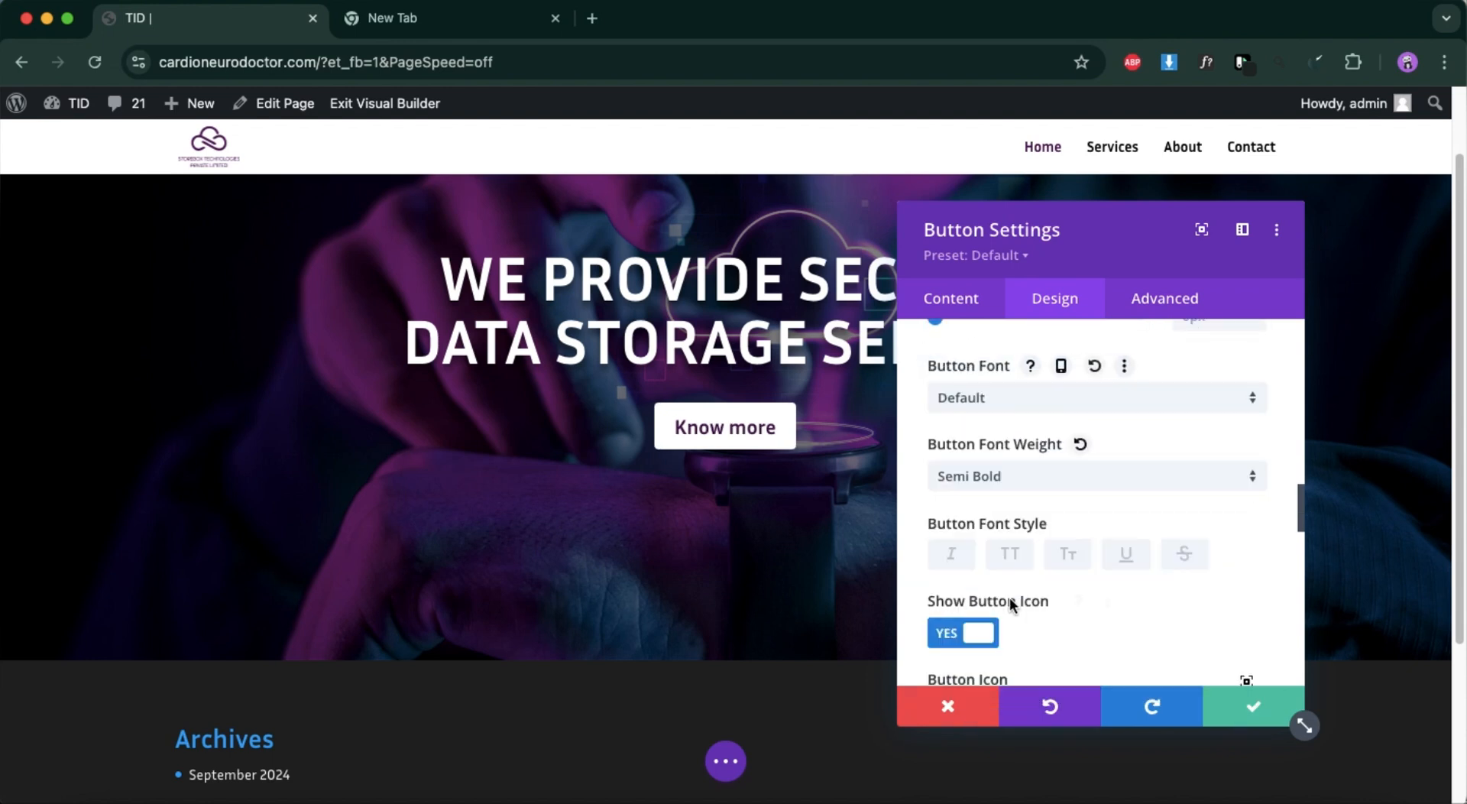
# Choose the solid right-pointing triangle as the hero button's icon.
pyautogui.scroll(-10, 1083, 564)
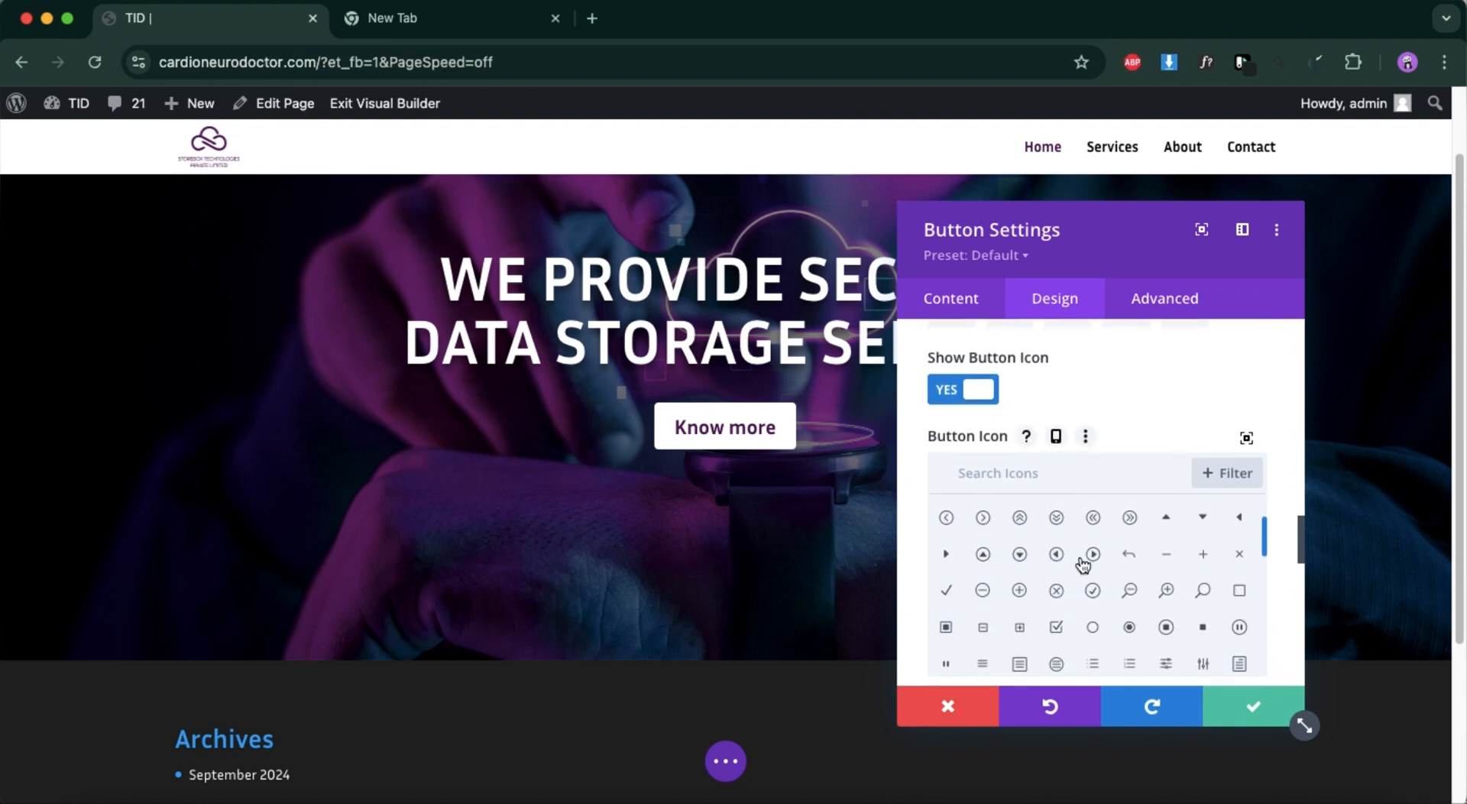
pyautogui.scroll(-5, 1083, 564)
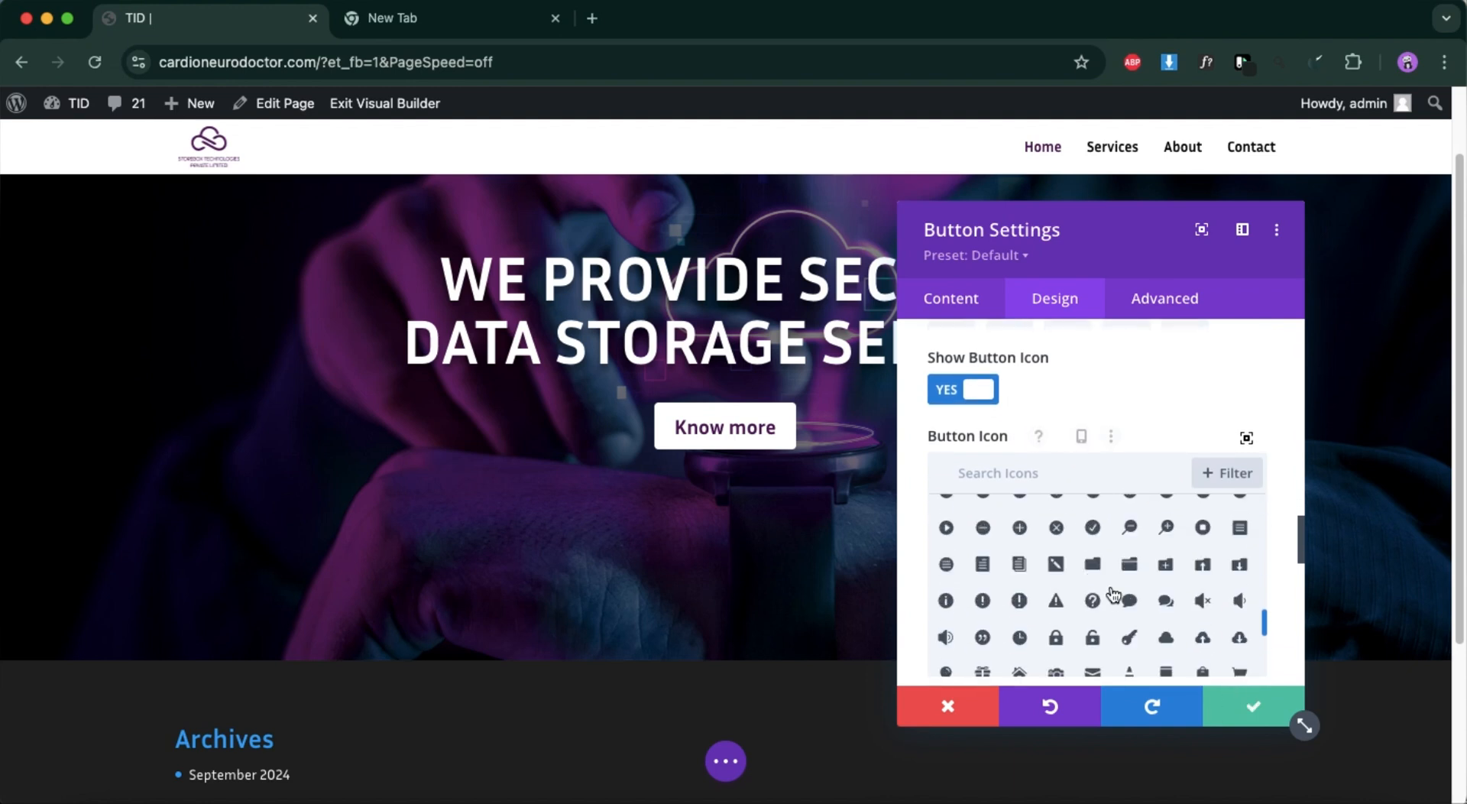
pyautogui.scroll(5, 1114, 597)
pyautogui.scroll(8, 1114, 596)
pyautogui.scroll(-1, 1113, 594)
pyautogui.click(949, 652)
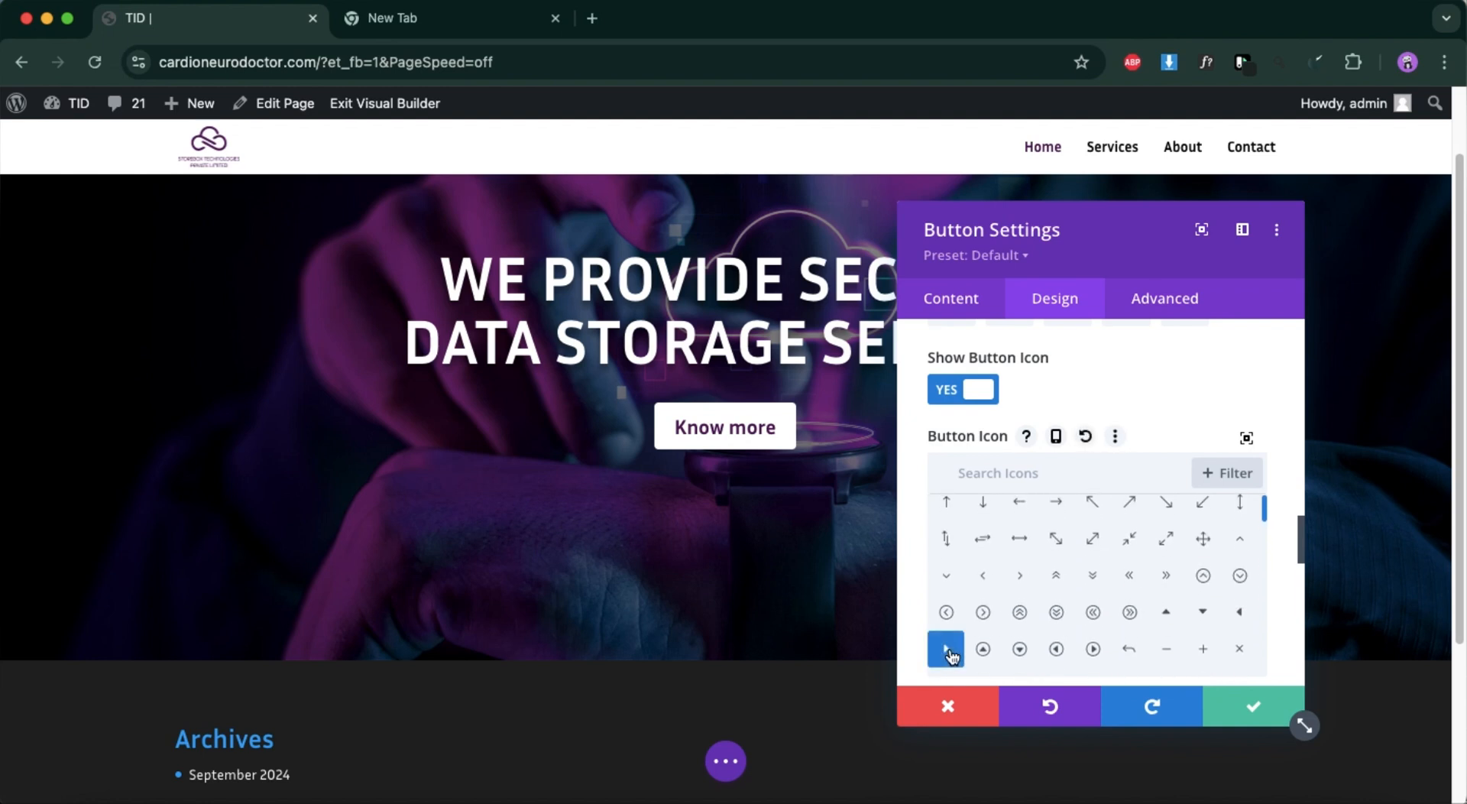
# Set the button icon color to the global purple #4e0854 and save the Button module's settings.
pyautogui.scroll(-15, 1063, 616)
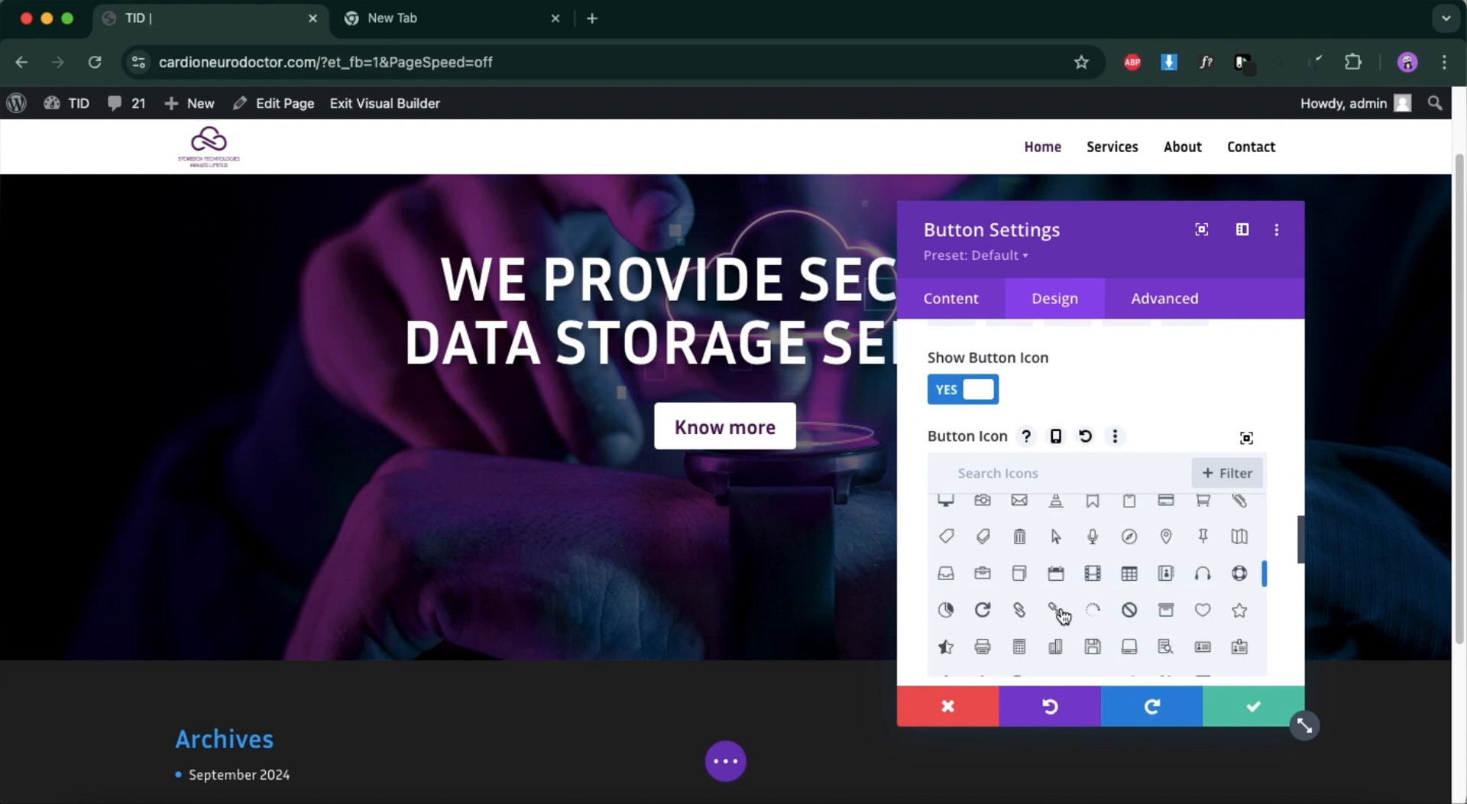
pyautogui.scroll(-10, 1119, 405)
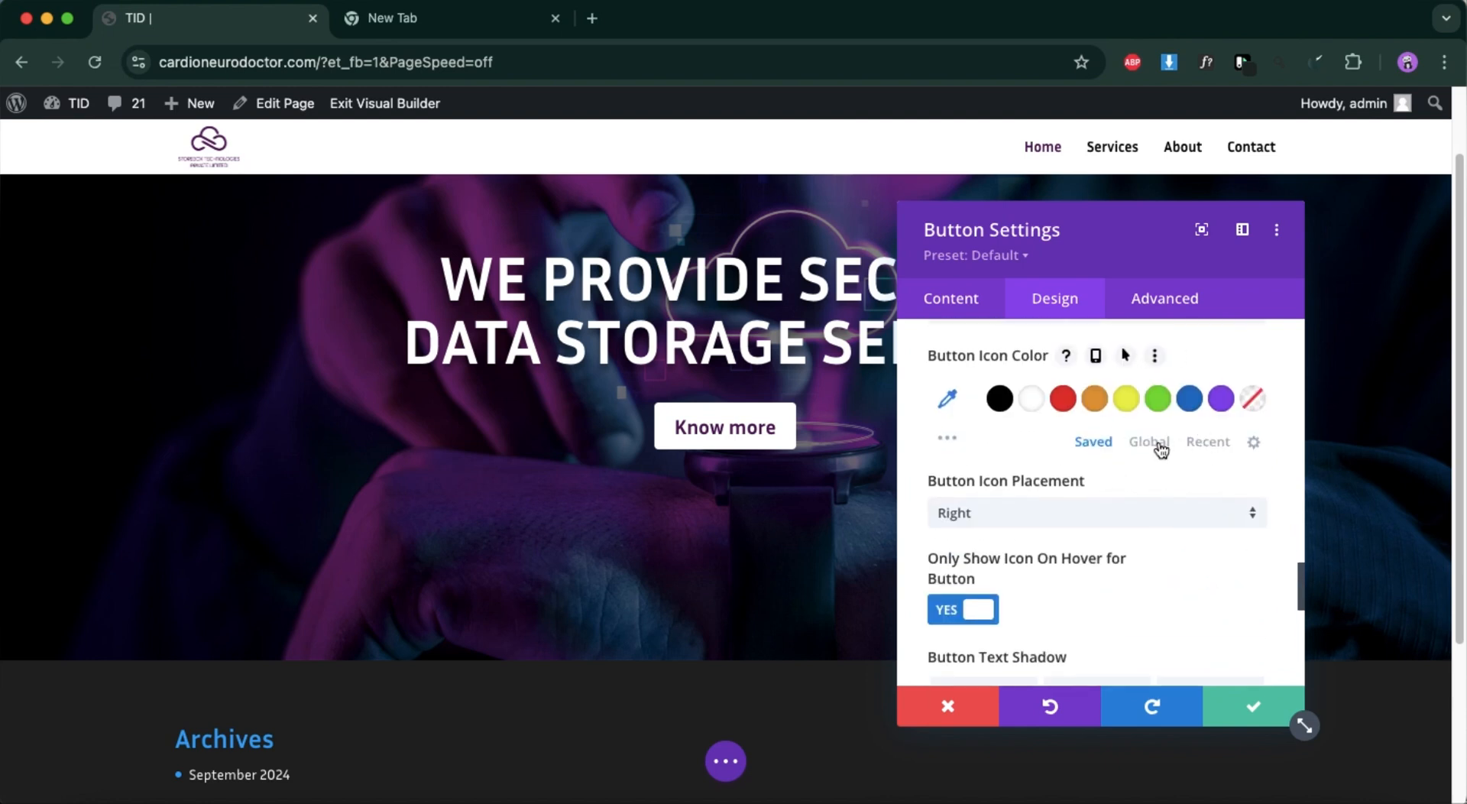
pyautogui.click(1160, 449)
pyautogui.click(1131, 398)
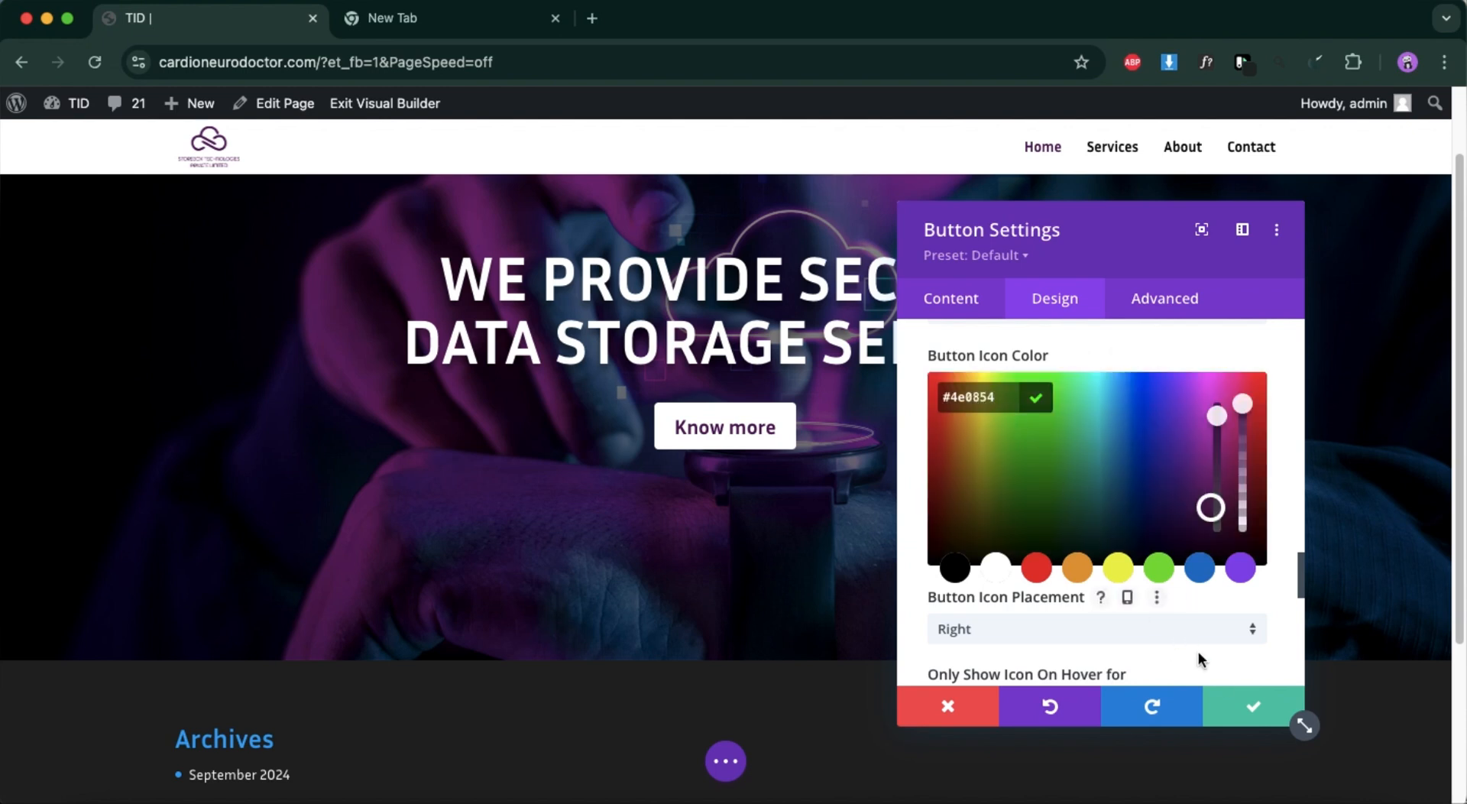
pyautogui.click(1248, 709)
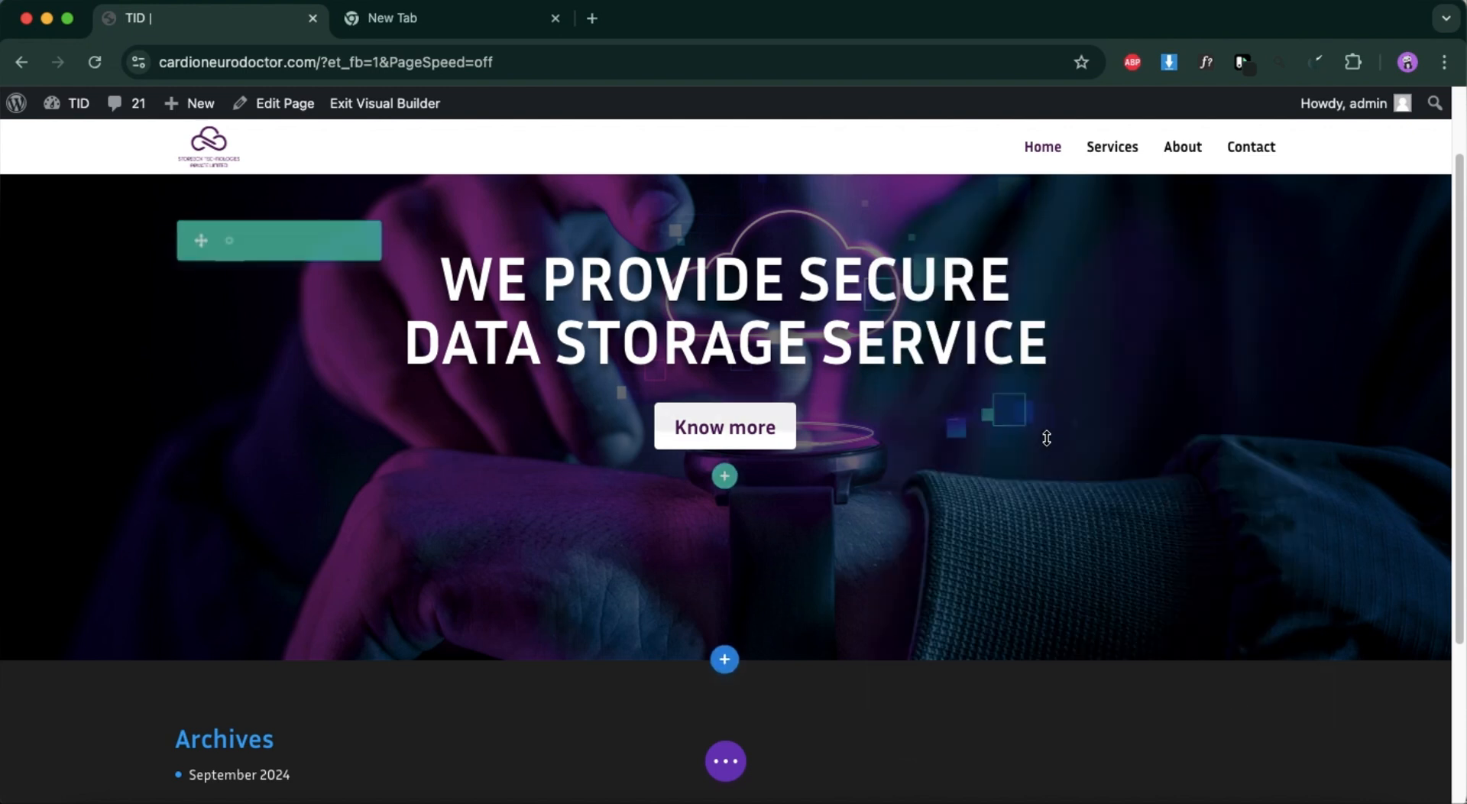
# Save the Home page and open its live version outside the Visual Builder.
pyautogui.click(725, 761)
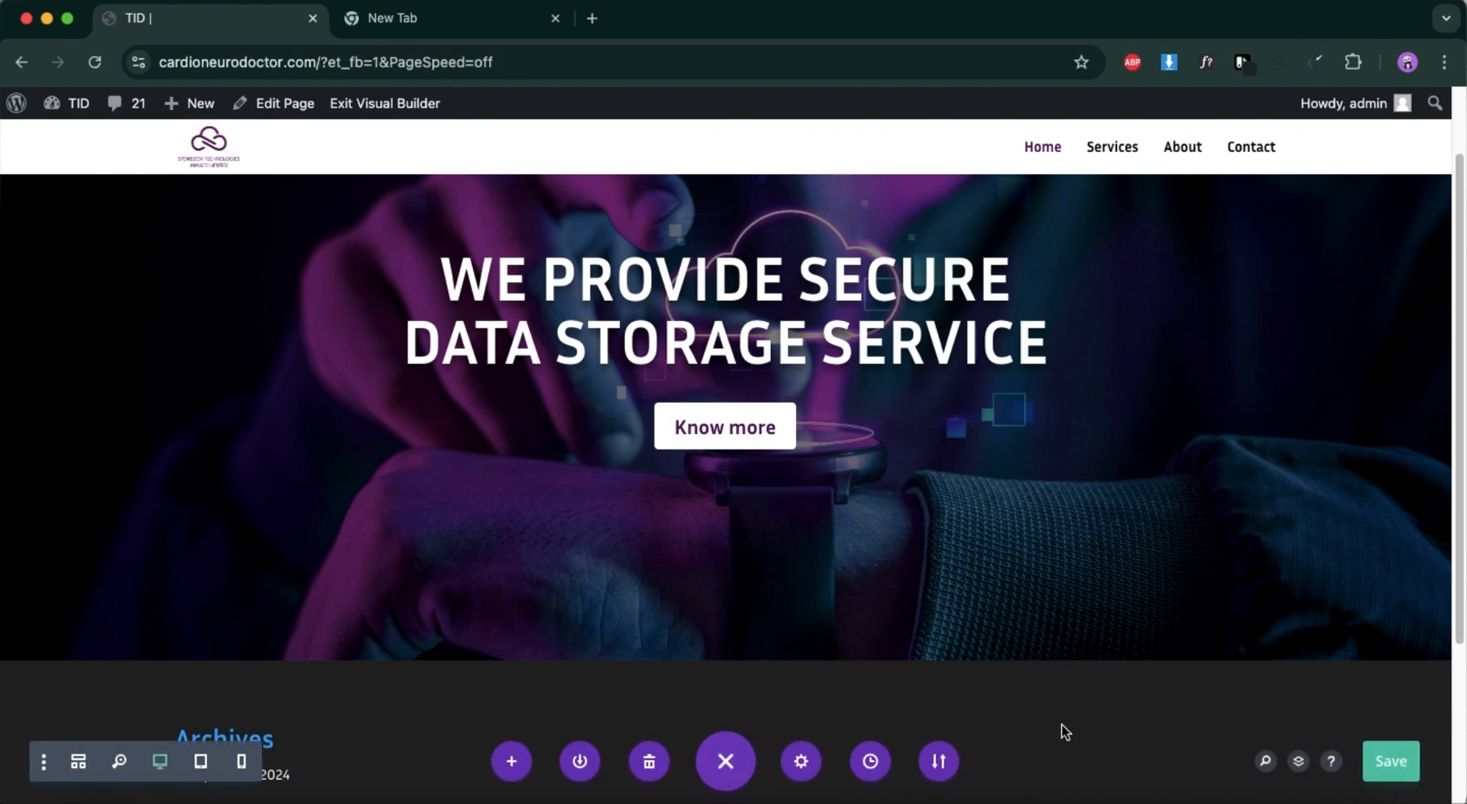
pyautogui.click(1385, 760)
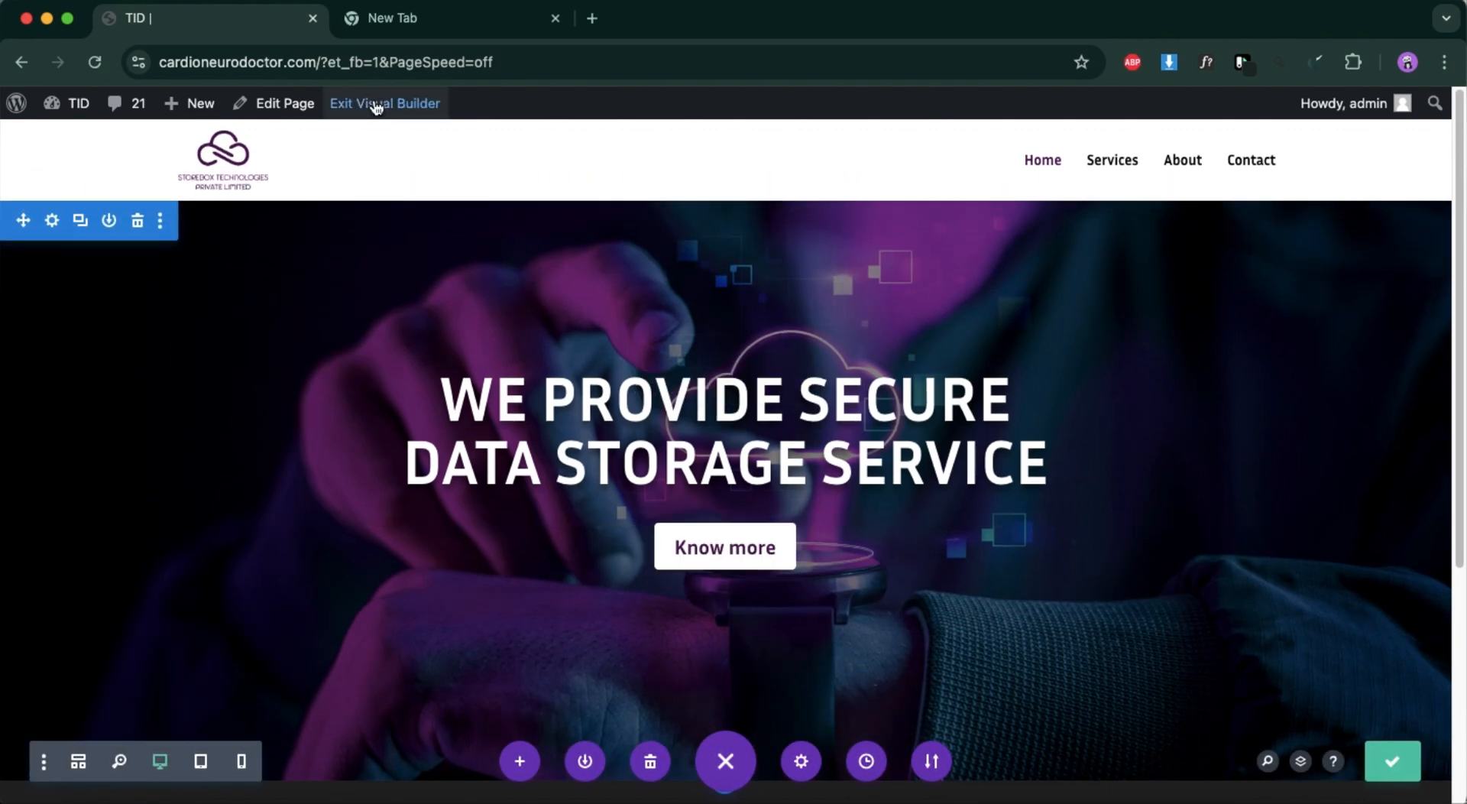
pyautogui.moveTo(65, 108)
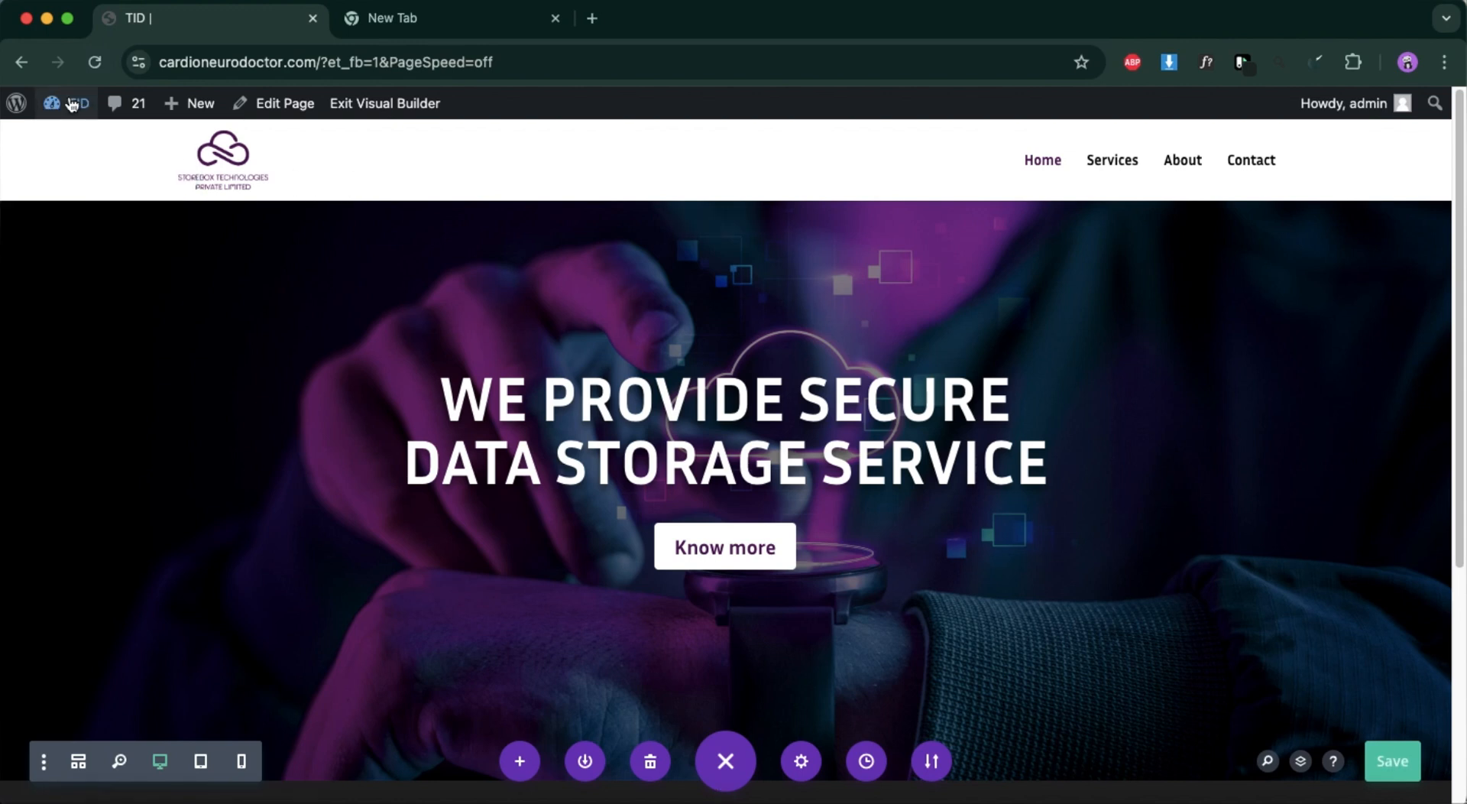
pyautogui.click(19, 109)
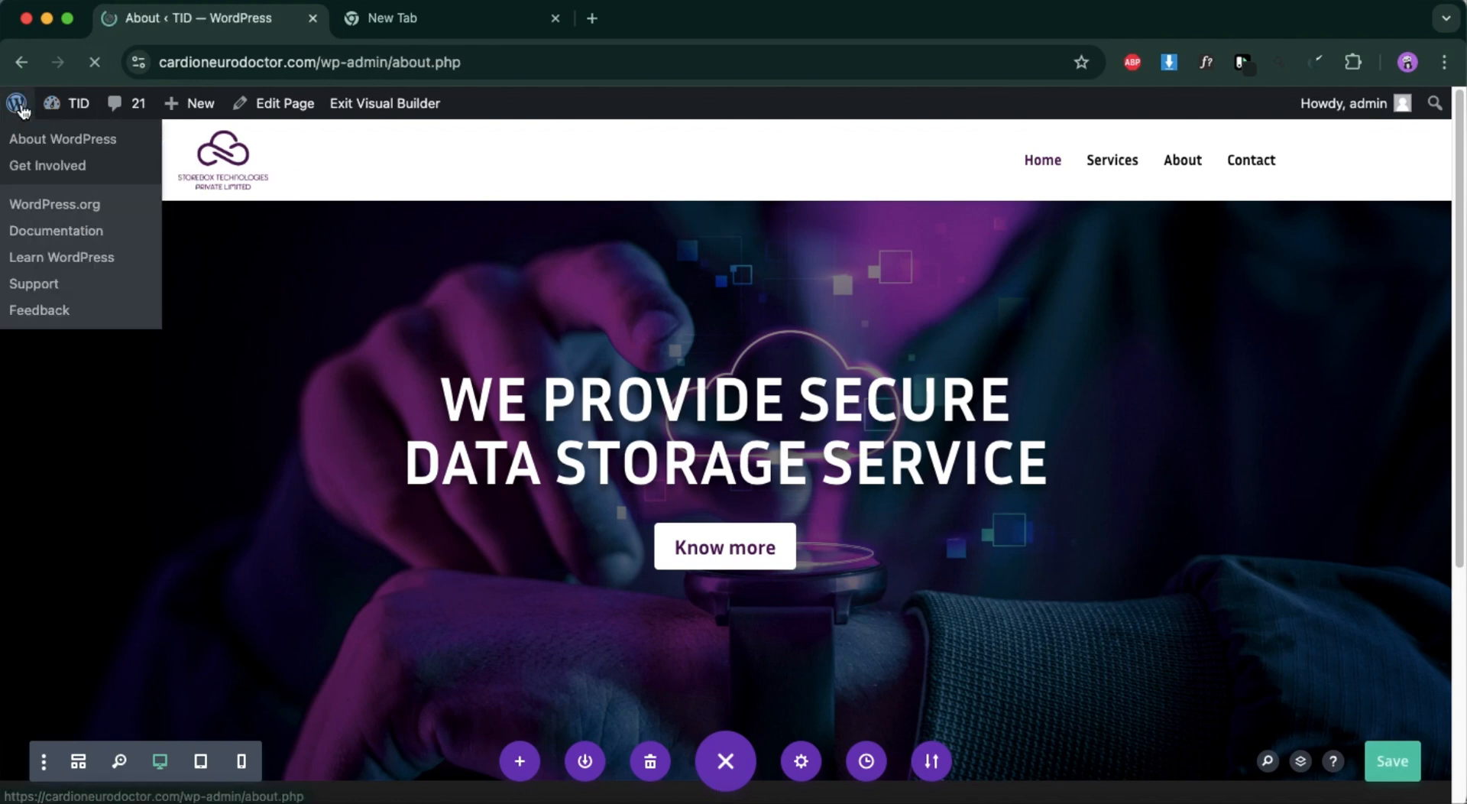
pyautogui.click(80, 142)
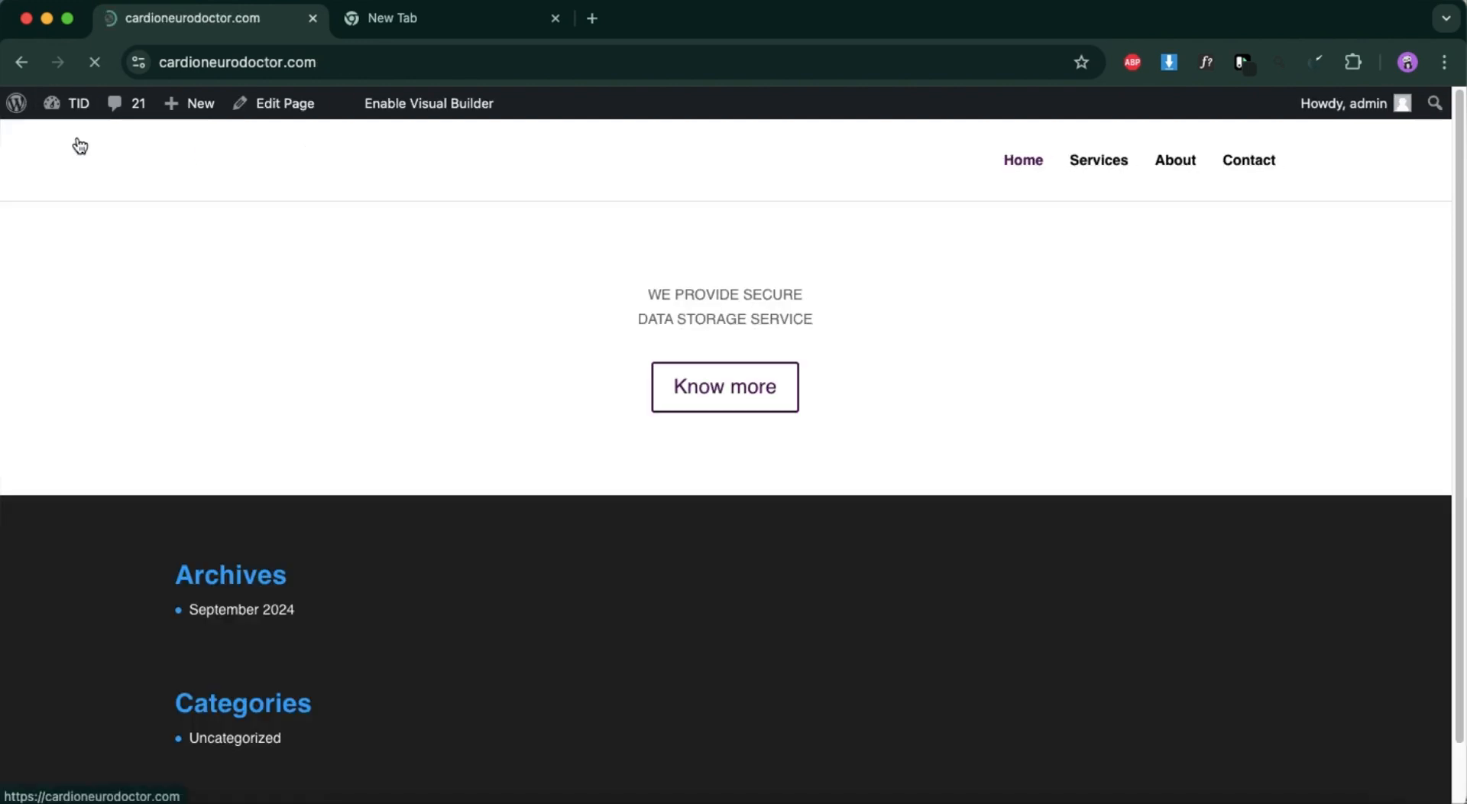
# Check the hero section and the "Know more" button's hover icon on the live page.
pyautogui.scroll(-1, 747, 469)
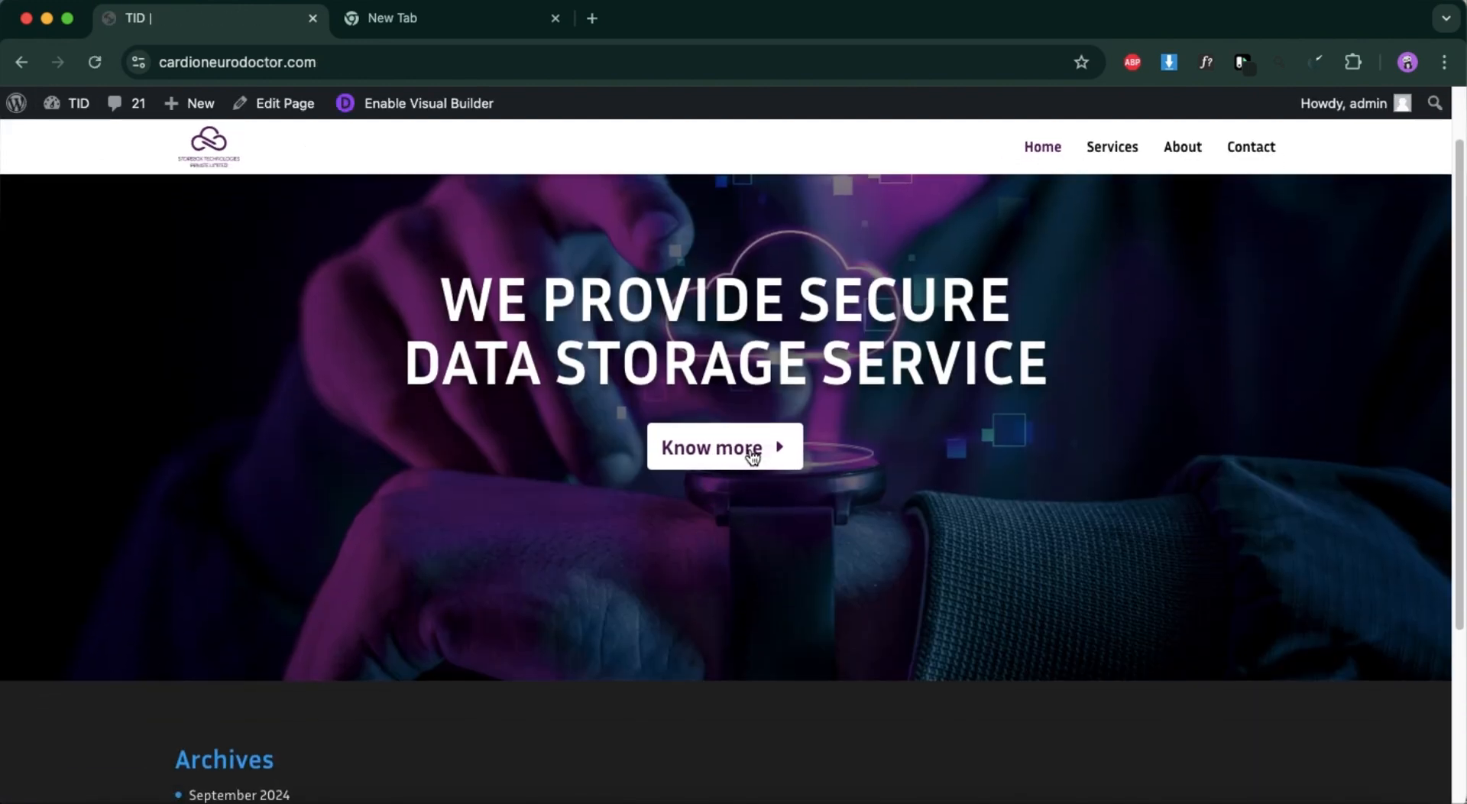
pyautogui.scroll(1, 738, 651)
pyautogui.scroll(-3, 738, 648)
pyautogui.scroll(3, 738, 648)
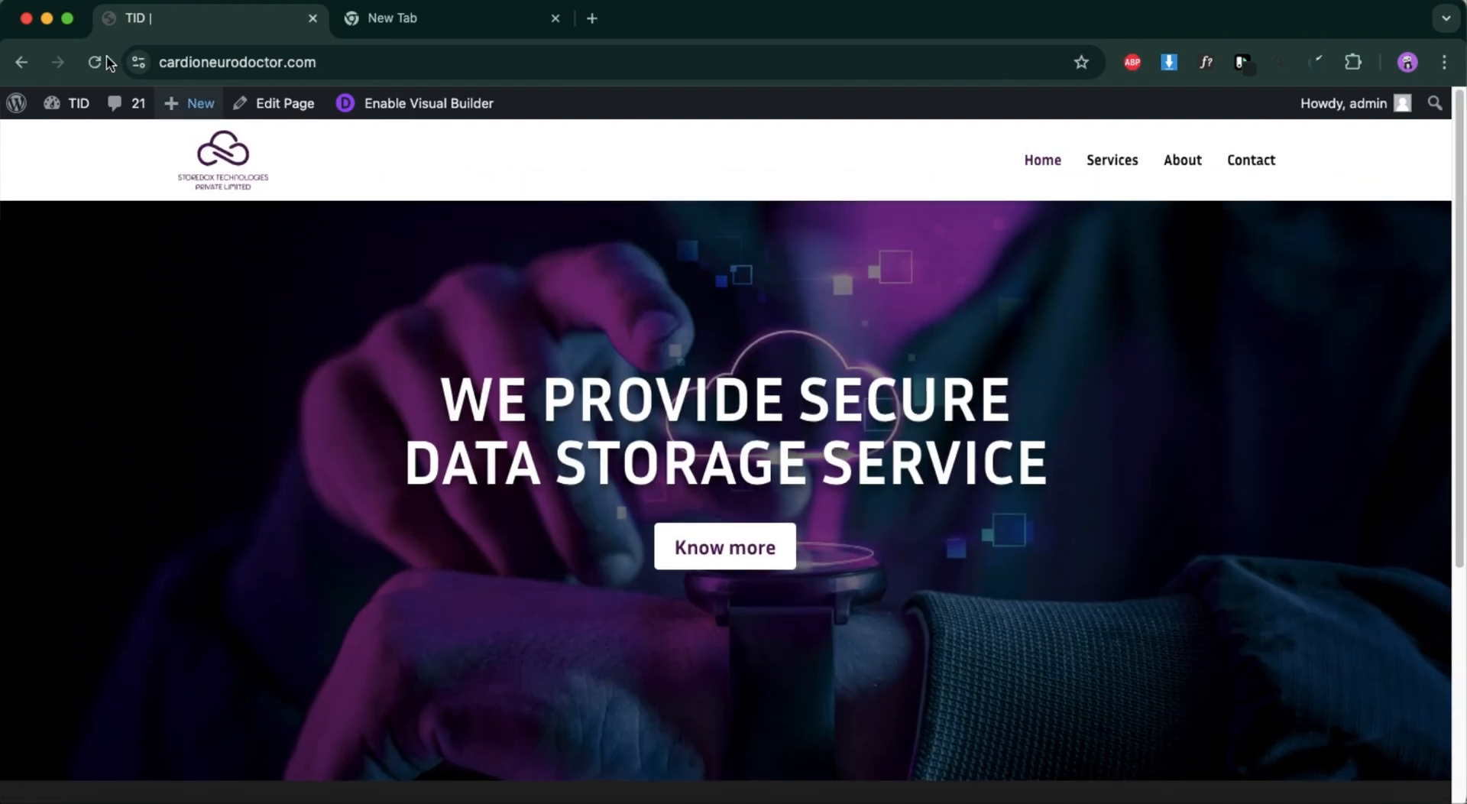
# Go to the WordPress admin and open Divi's Theme Customizer.
pyautogui.moveTo(17, 104)
pyautogui.click(46, 138)
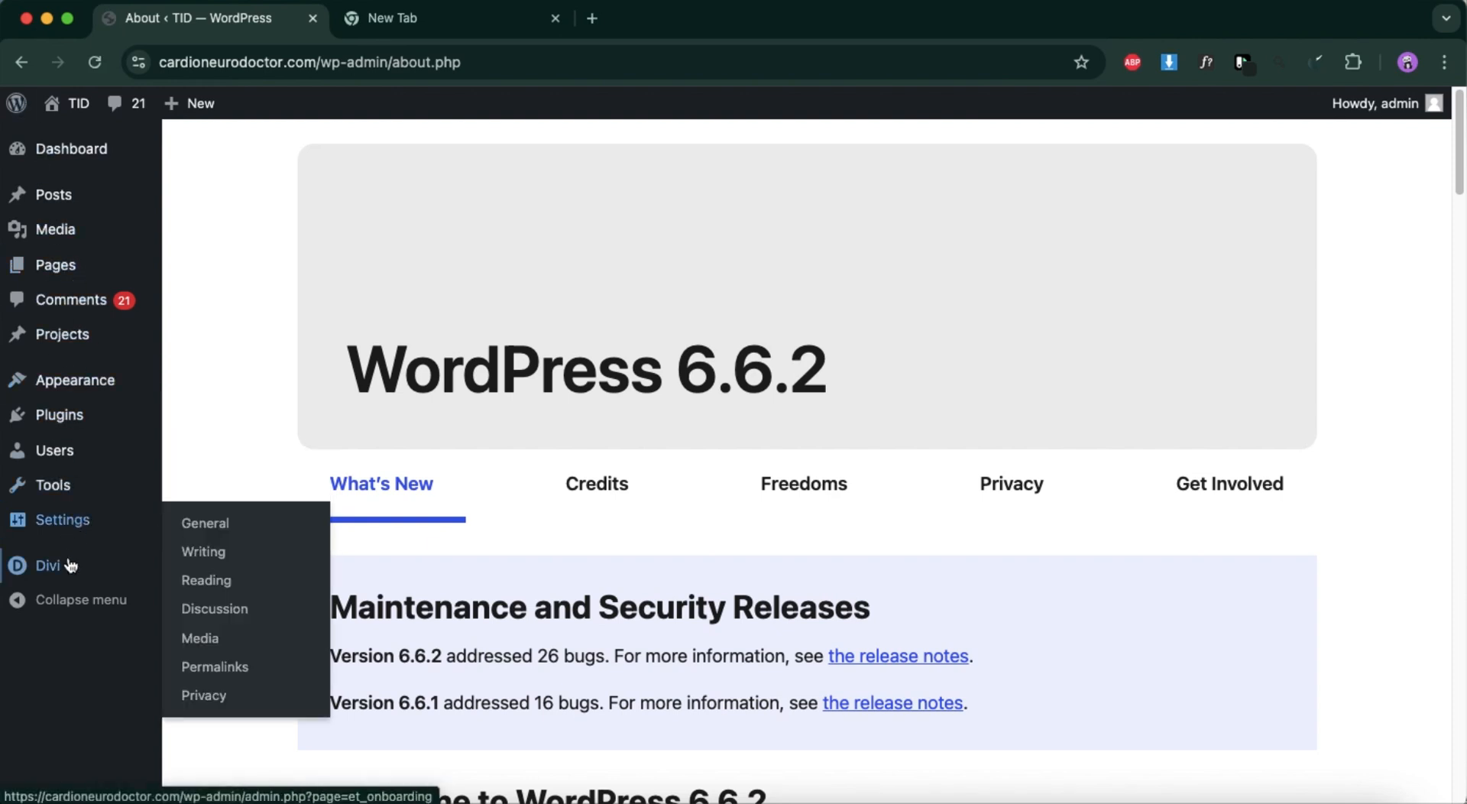
pyautogui.moveTo(71, 566)
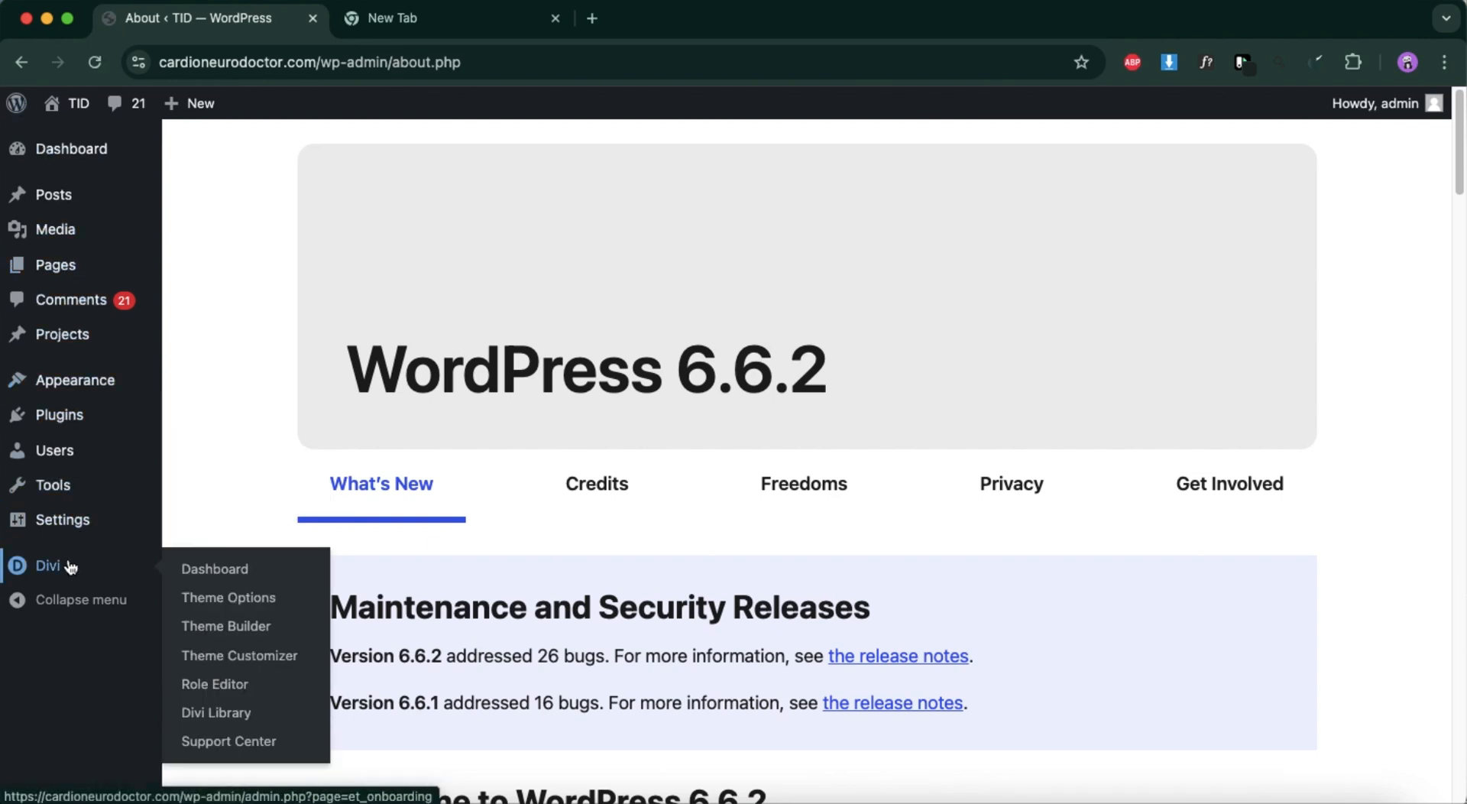
pyautogui.click(229, 655)
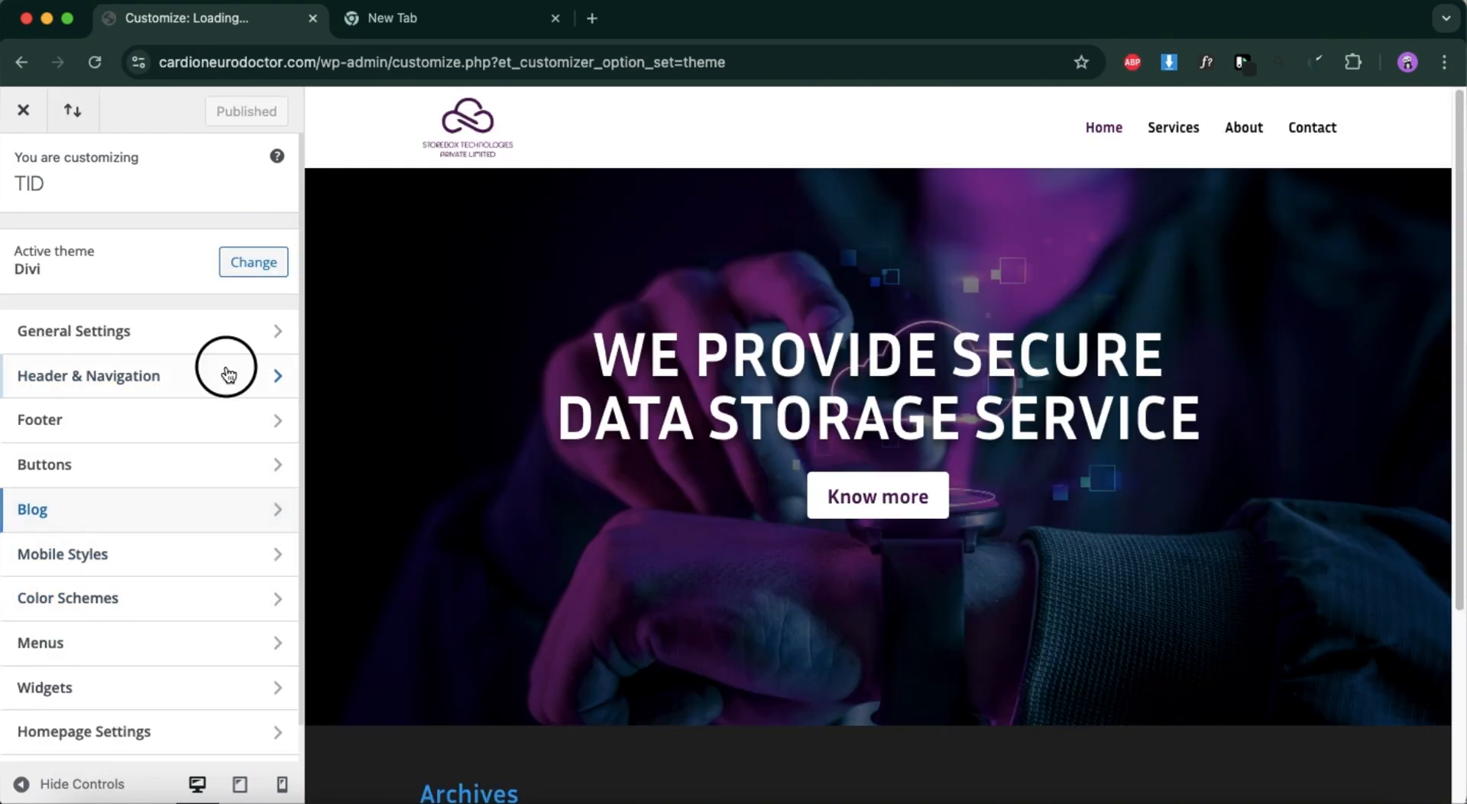
# Review the Header Elements and Header Format options under Header & Navigation.
pyautogui.click(229, 375)
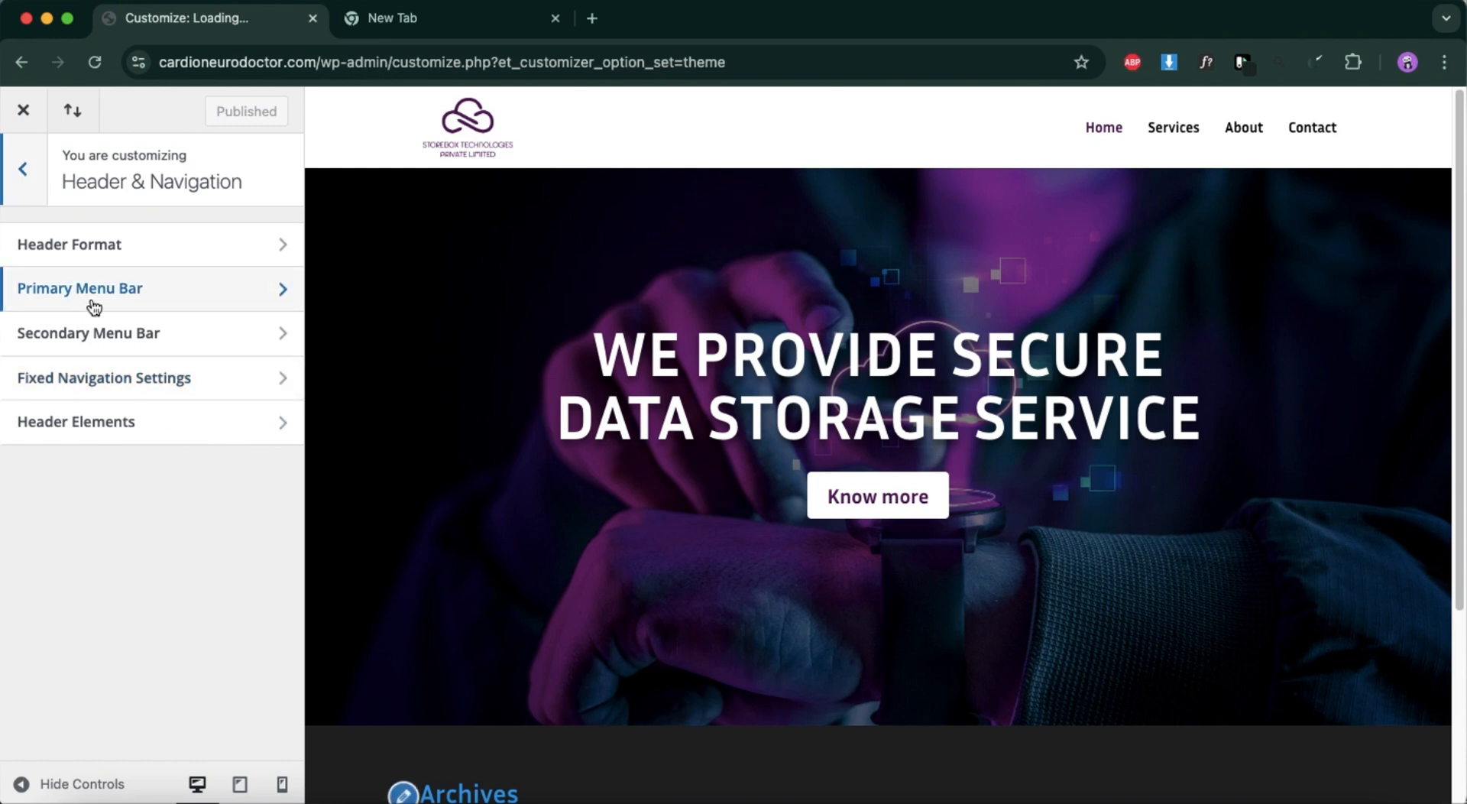
pyautogui.click(108, 420)
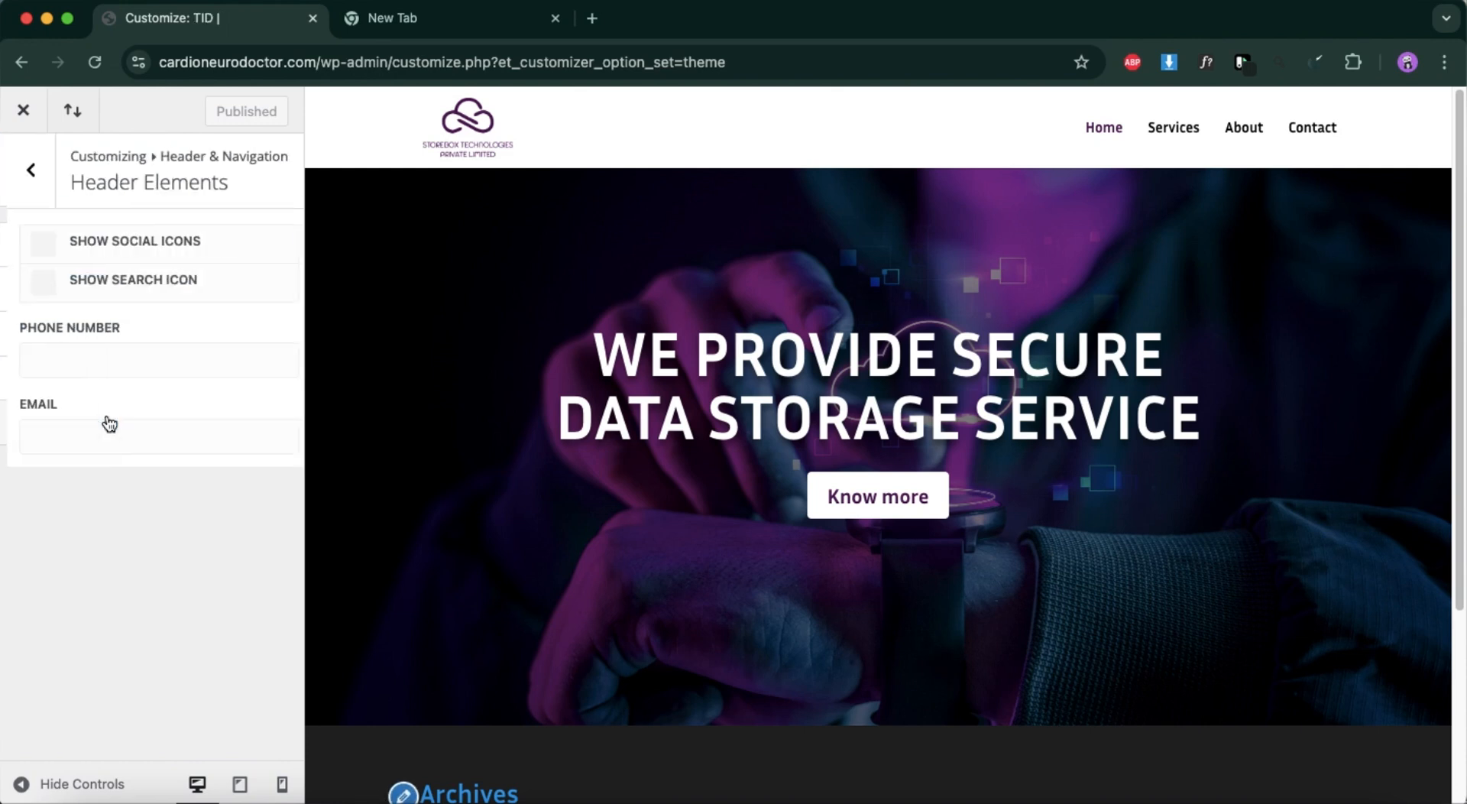
pyautogui.click(30, 195)
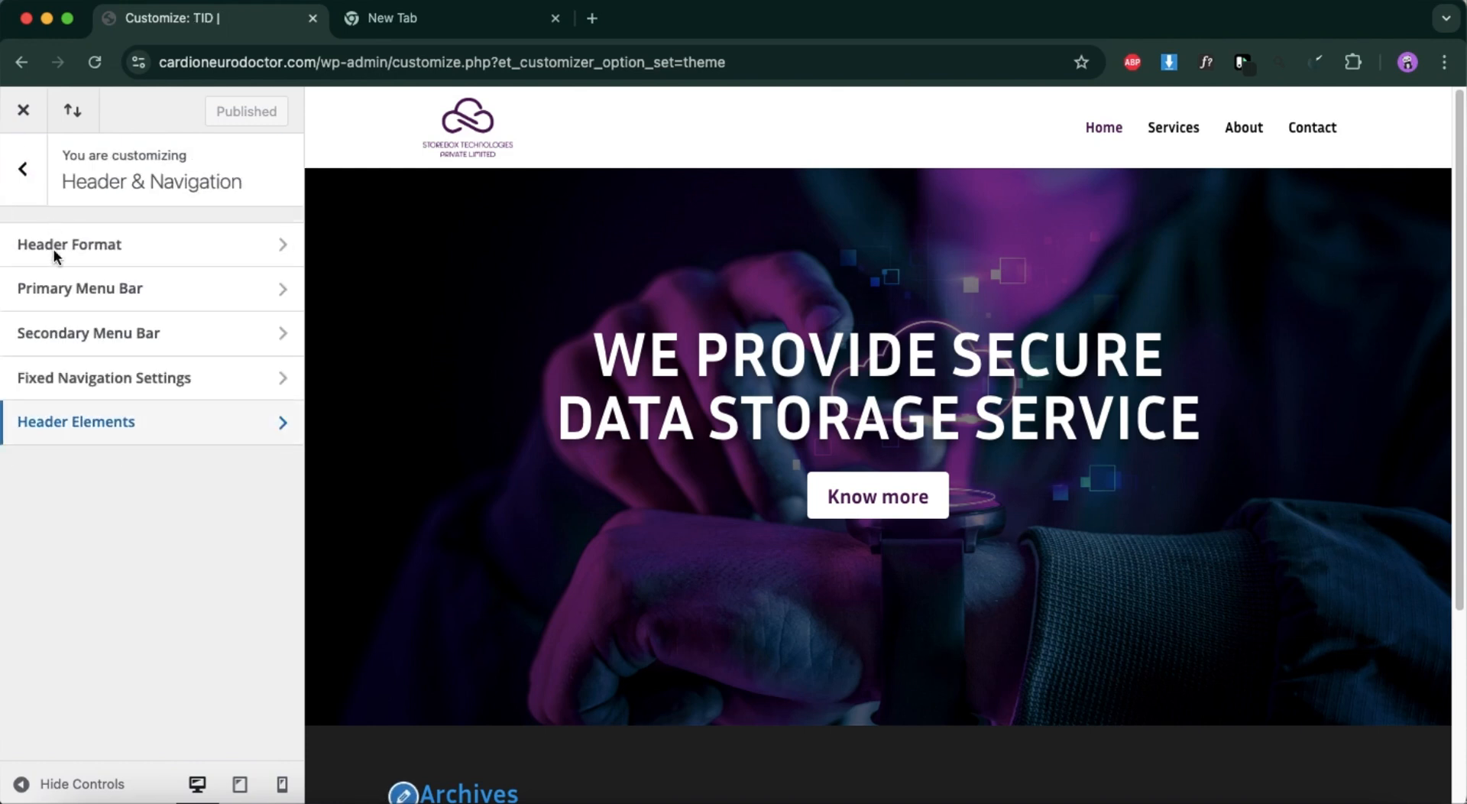
pyautogui.click(53, 246)
pyautogui.click(24, 169)
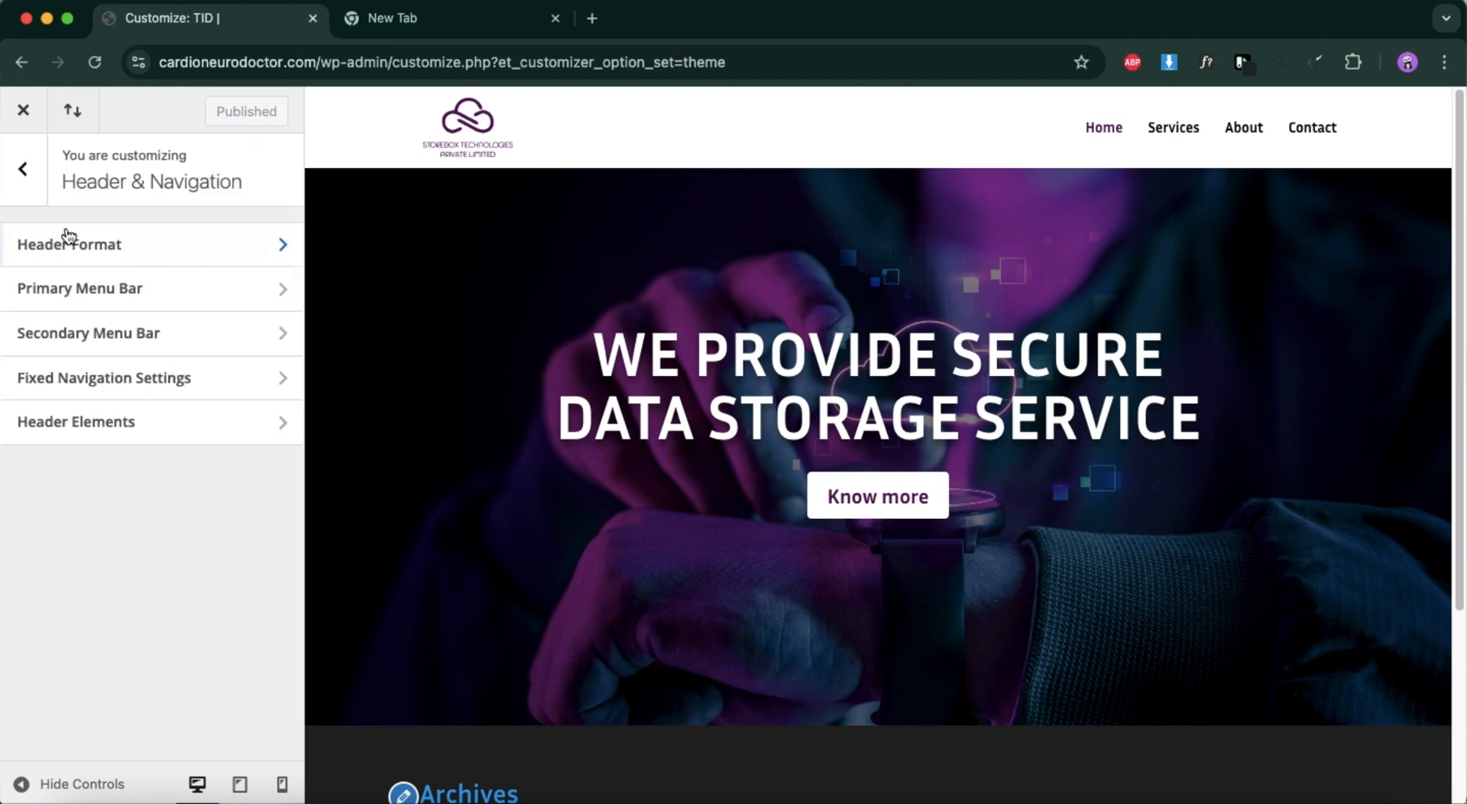
# Set the Primary Menu Bar's text size to 15.
pyautogui.click(87, 295)
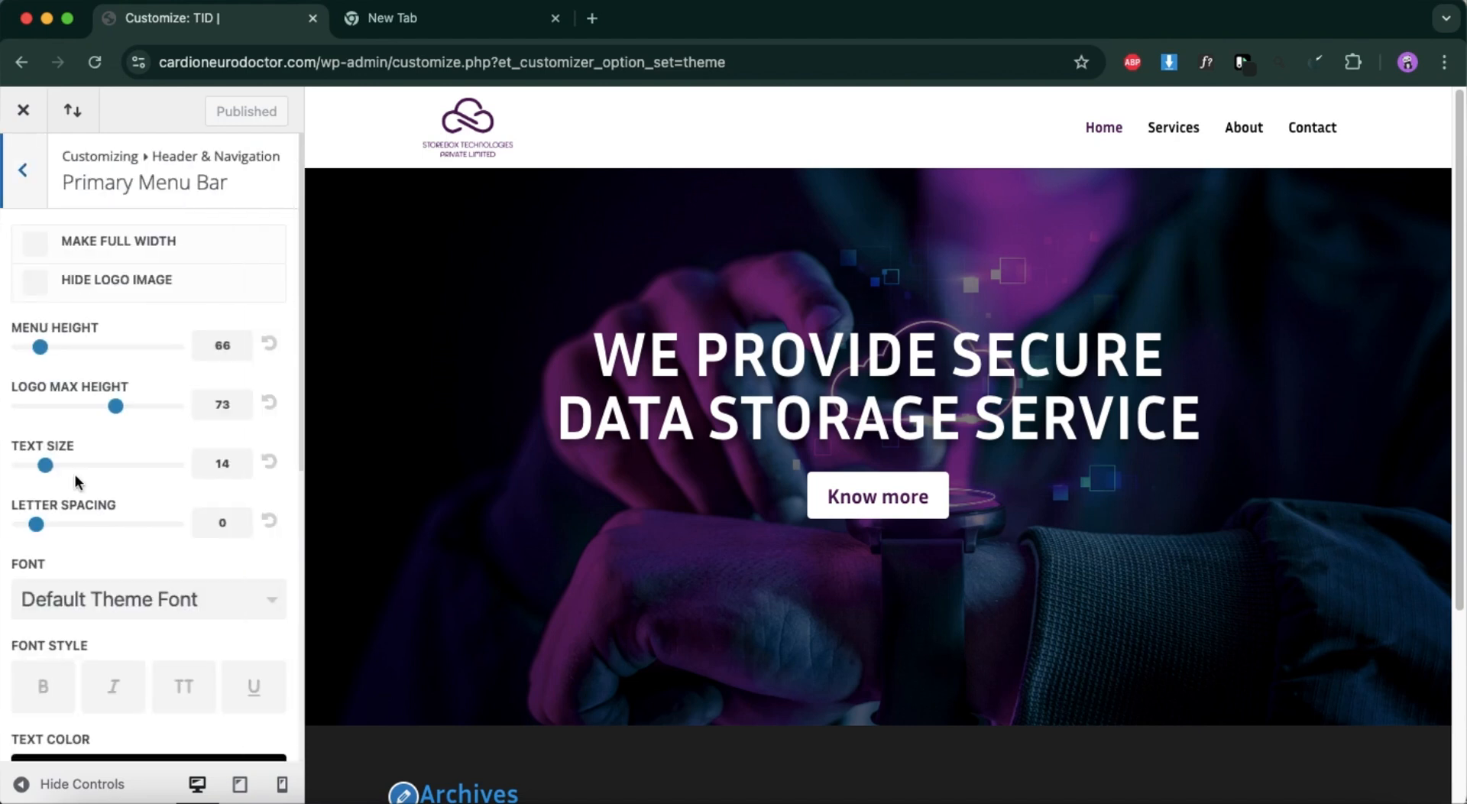
pyautogui.scroll(-1, 80, 546)
pyautogui.click(46, 454)
pyautogui.moveTo(50, 457); pyautogui.dragTo(59, 459)
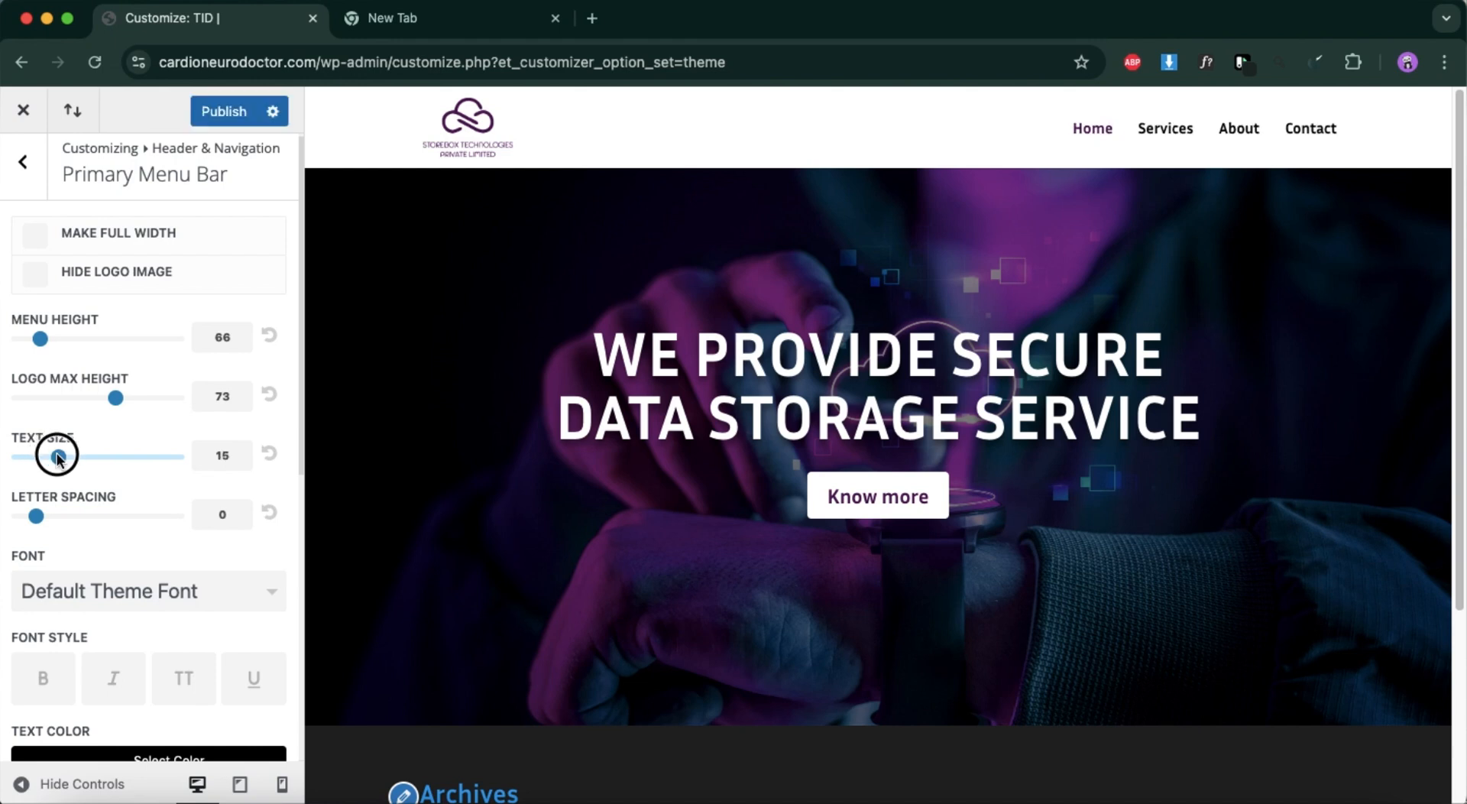
# Set the Primary Menu Bar's font to Inria Sans.
pyautogui.click(91, 593)
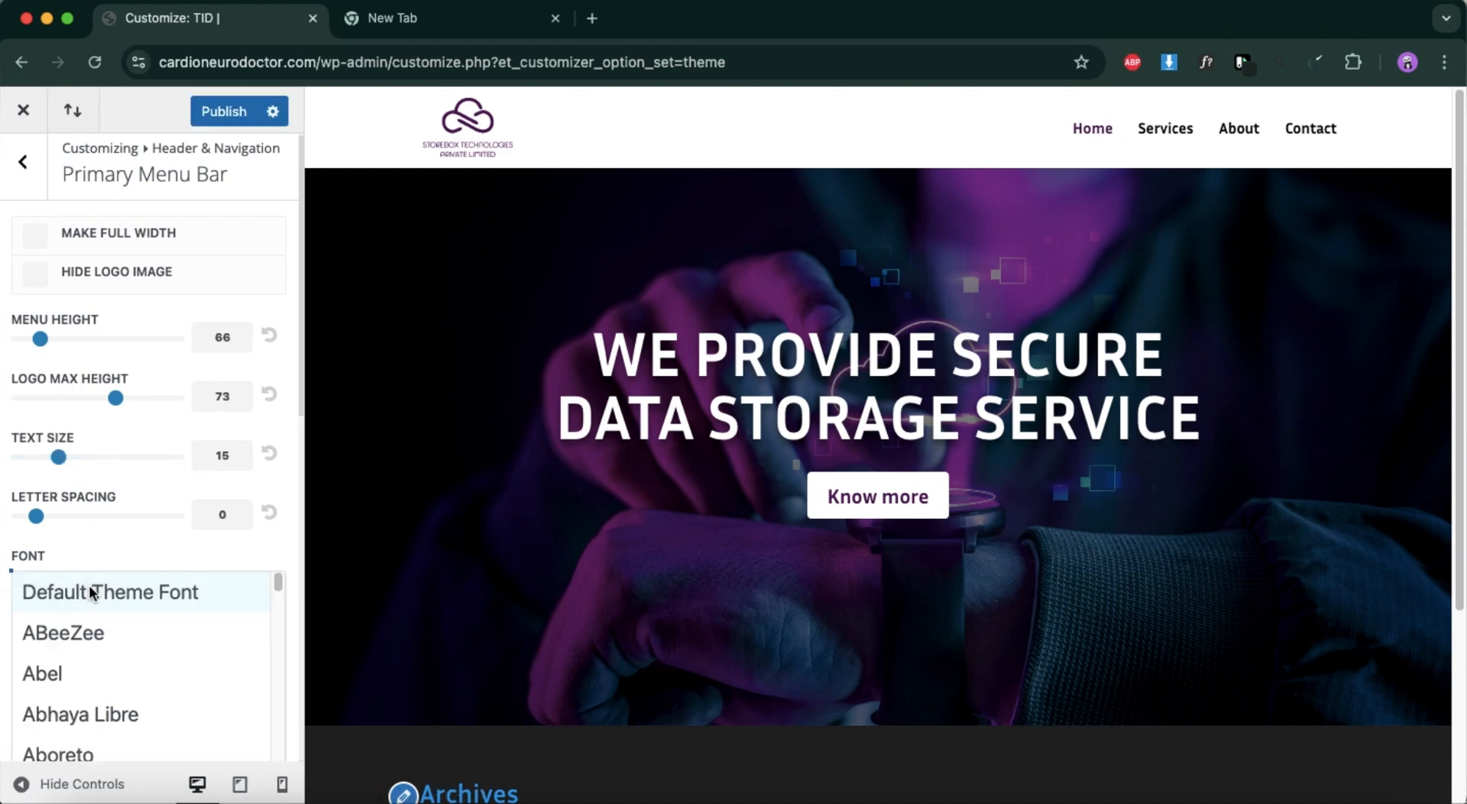
pyautogui.scroll(-10, 70, 690)
pyautogui.scroll(-20, 71, 692)
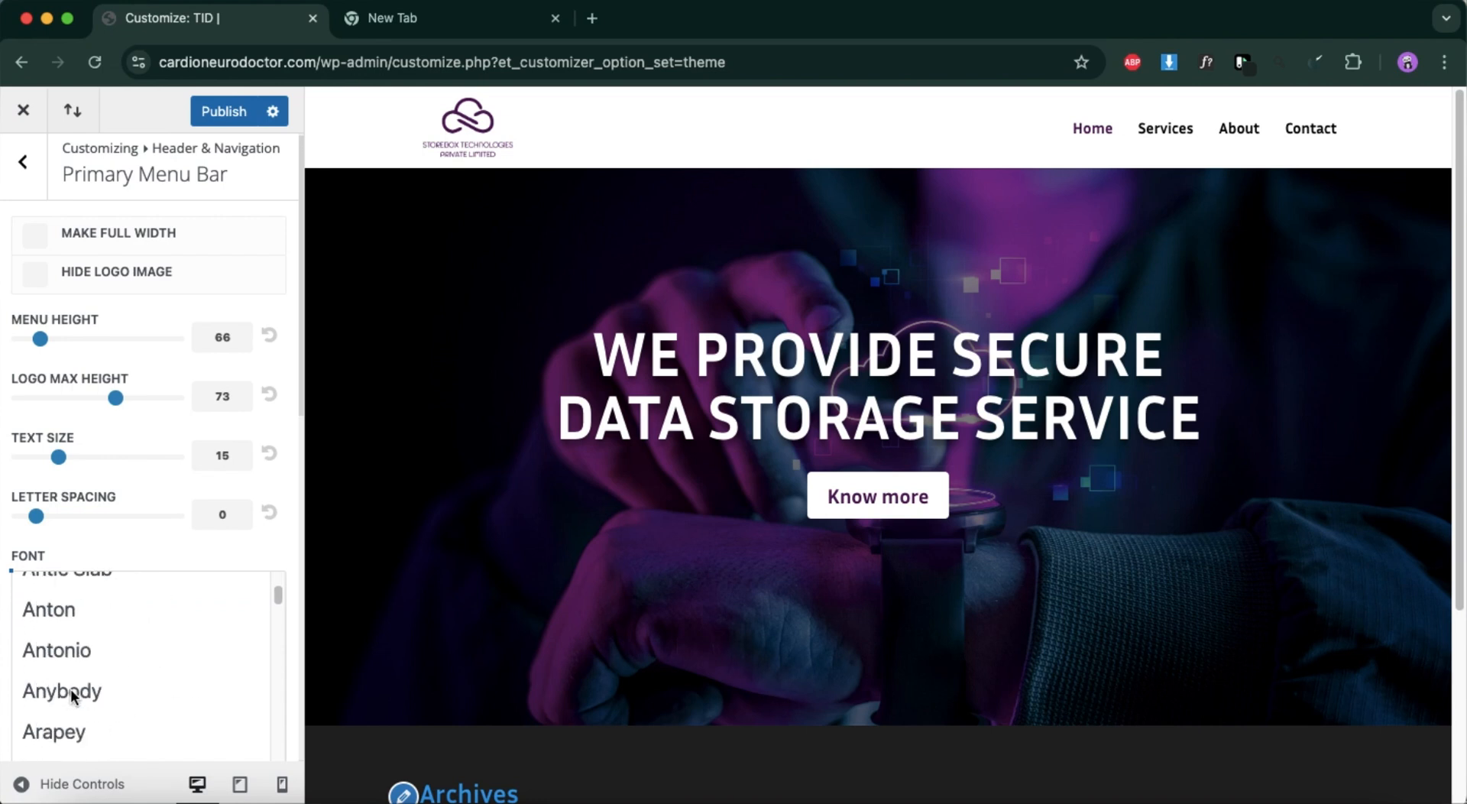
pyautogui.scroll(-20, 70, 689)
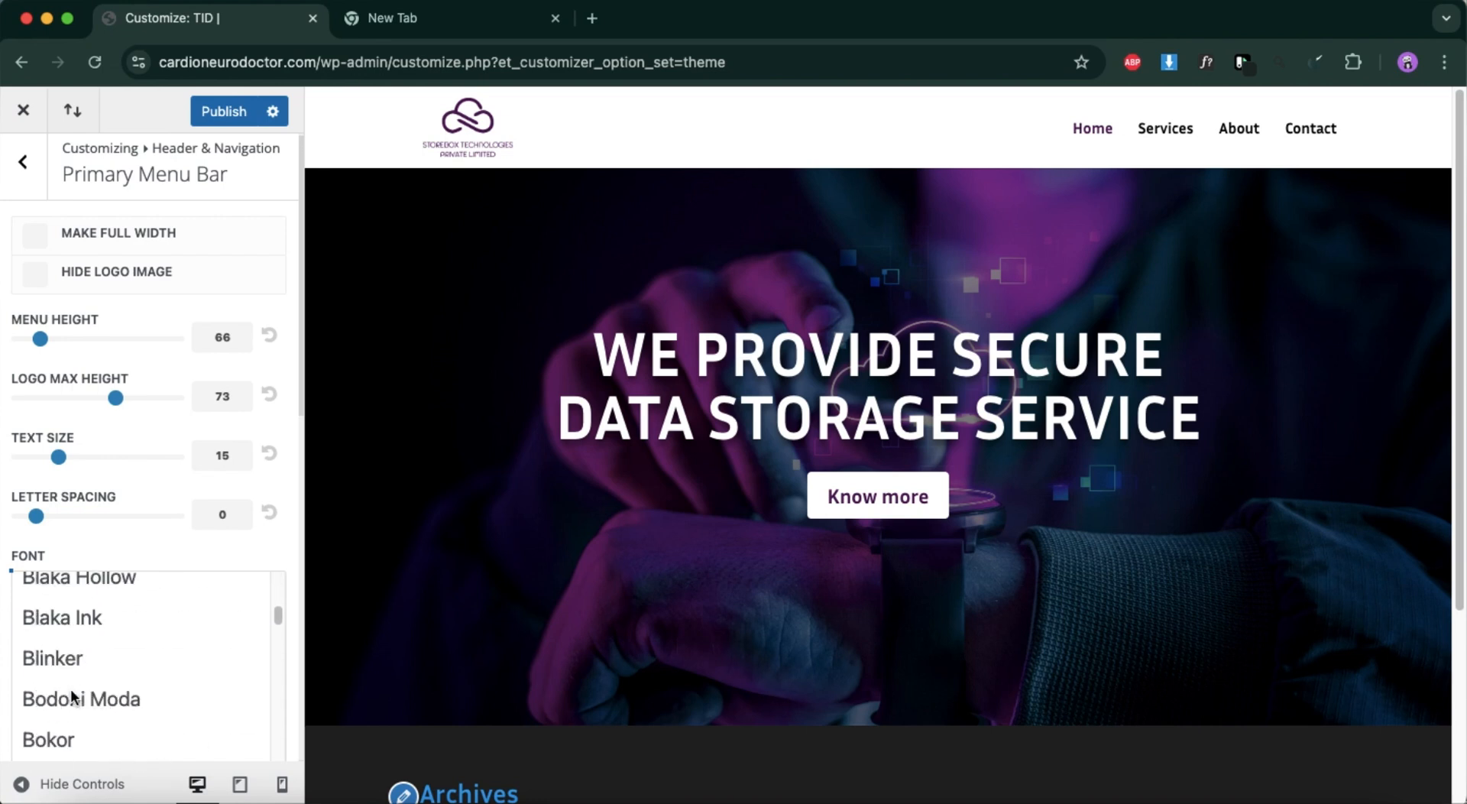
pyautogui.scroll(-20, 70, 690)
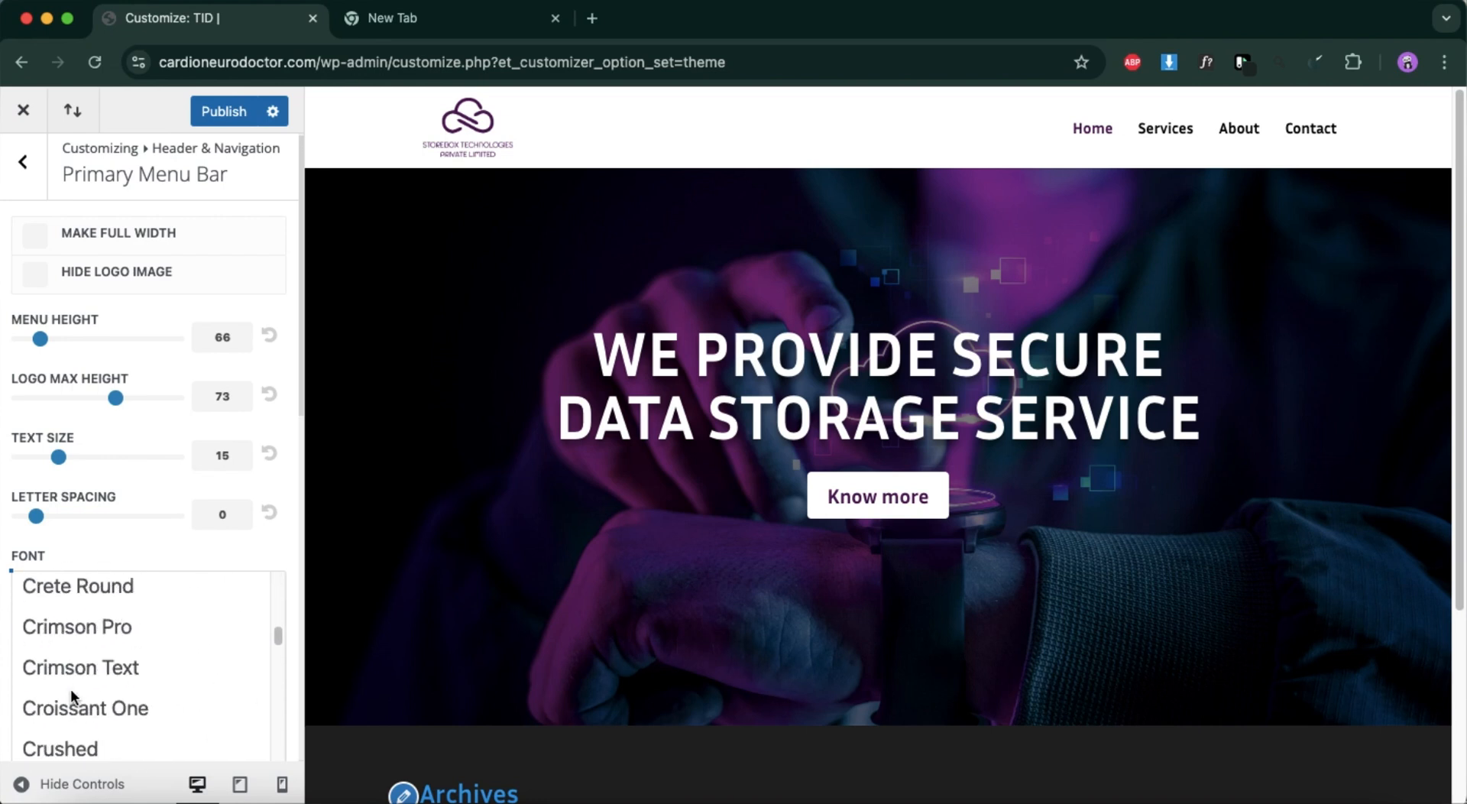
pyautogui.scroll(-20, 67, 694)
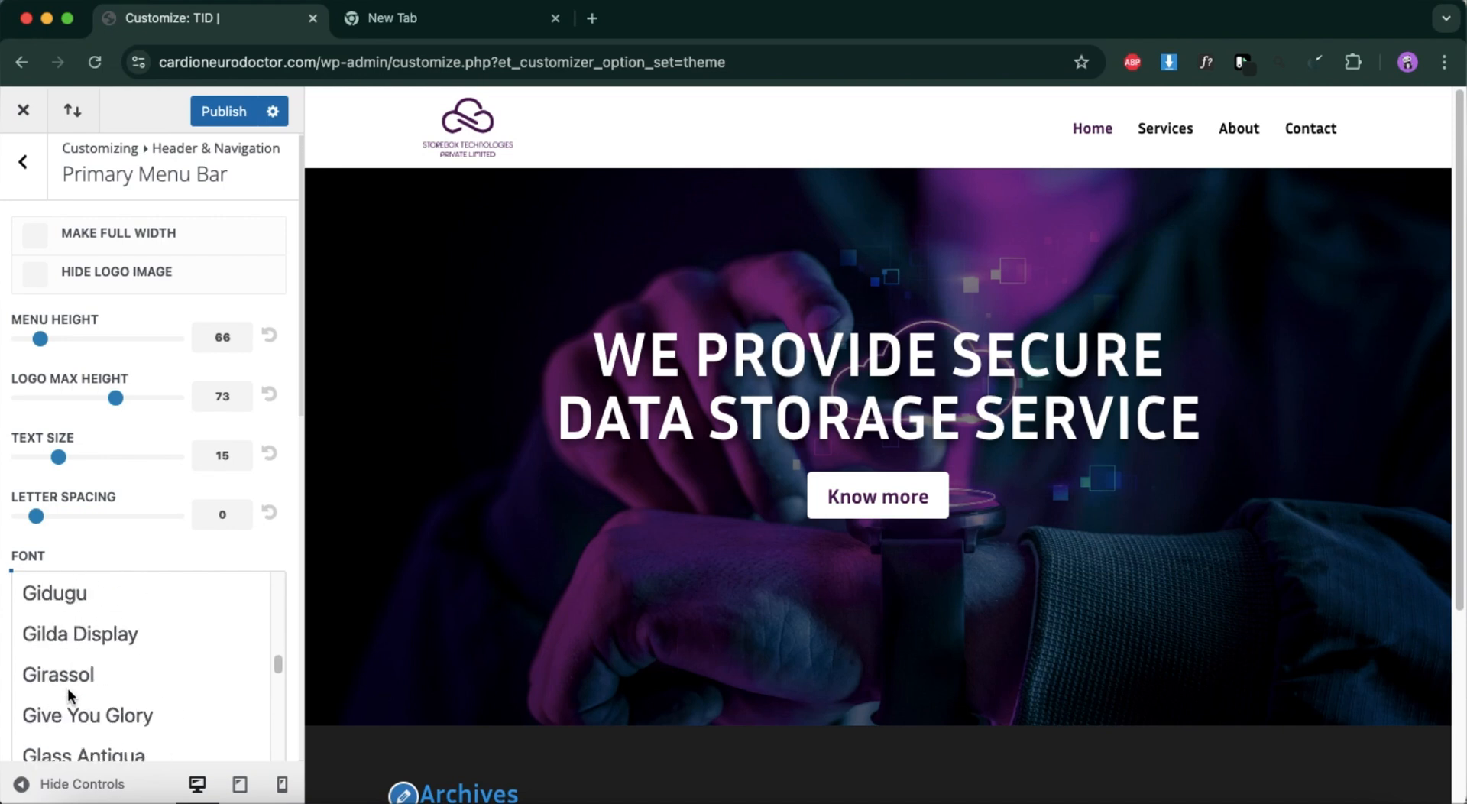
pyautogui.scroll(8, 68, 694)
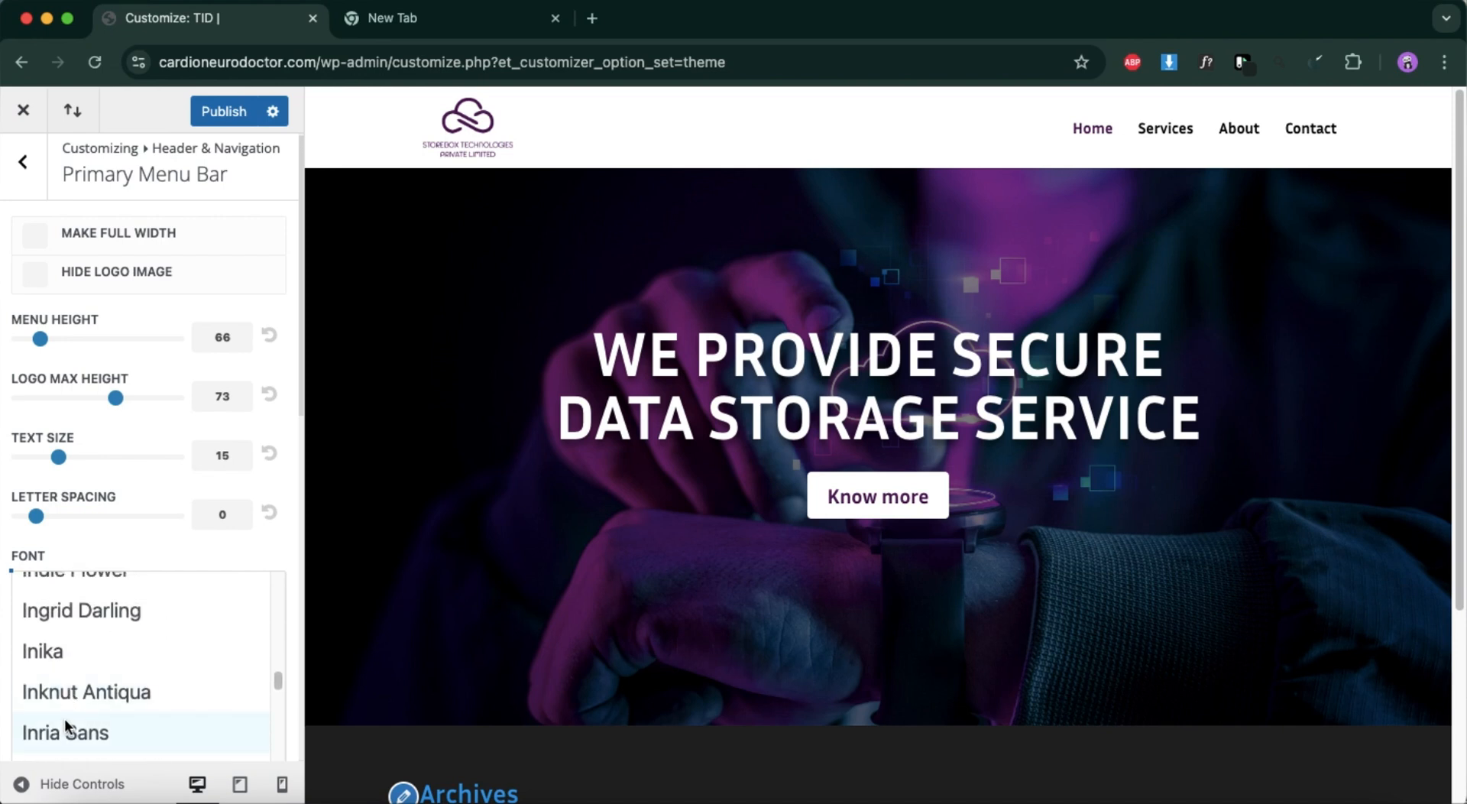
pyautogui.scroll(-1, 64, 719)
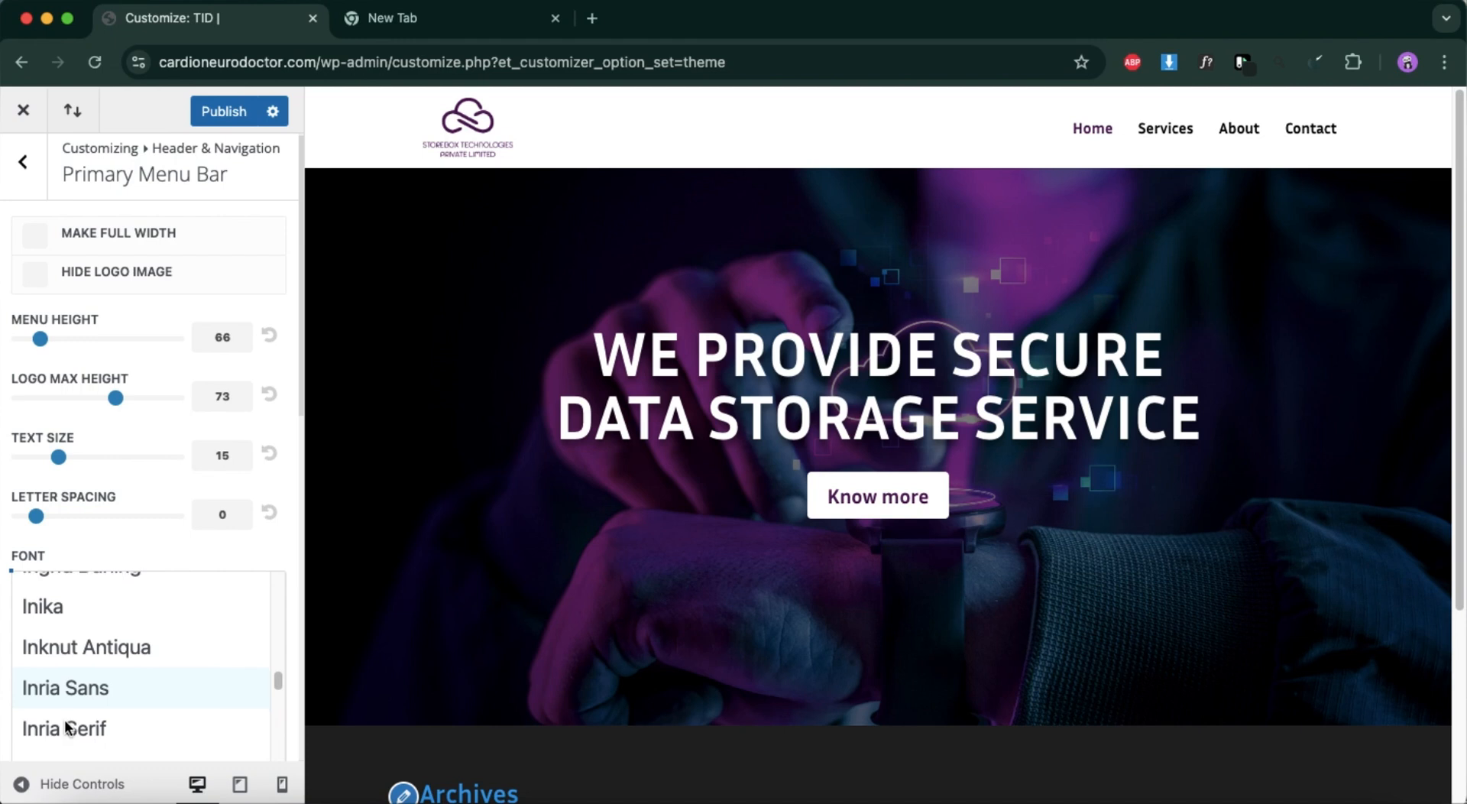
pyautogui.click(97, 684)
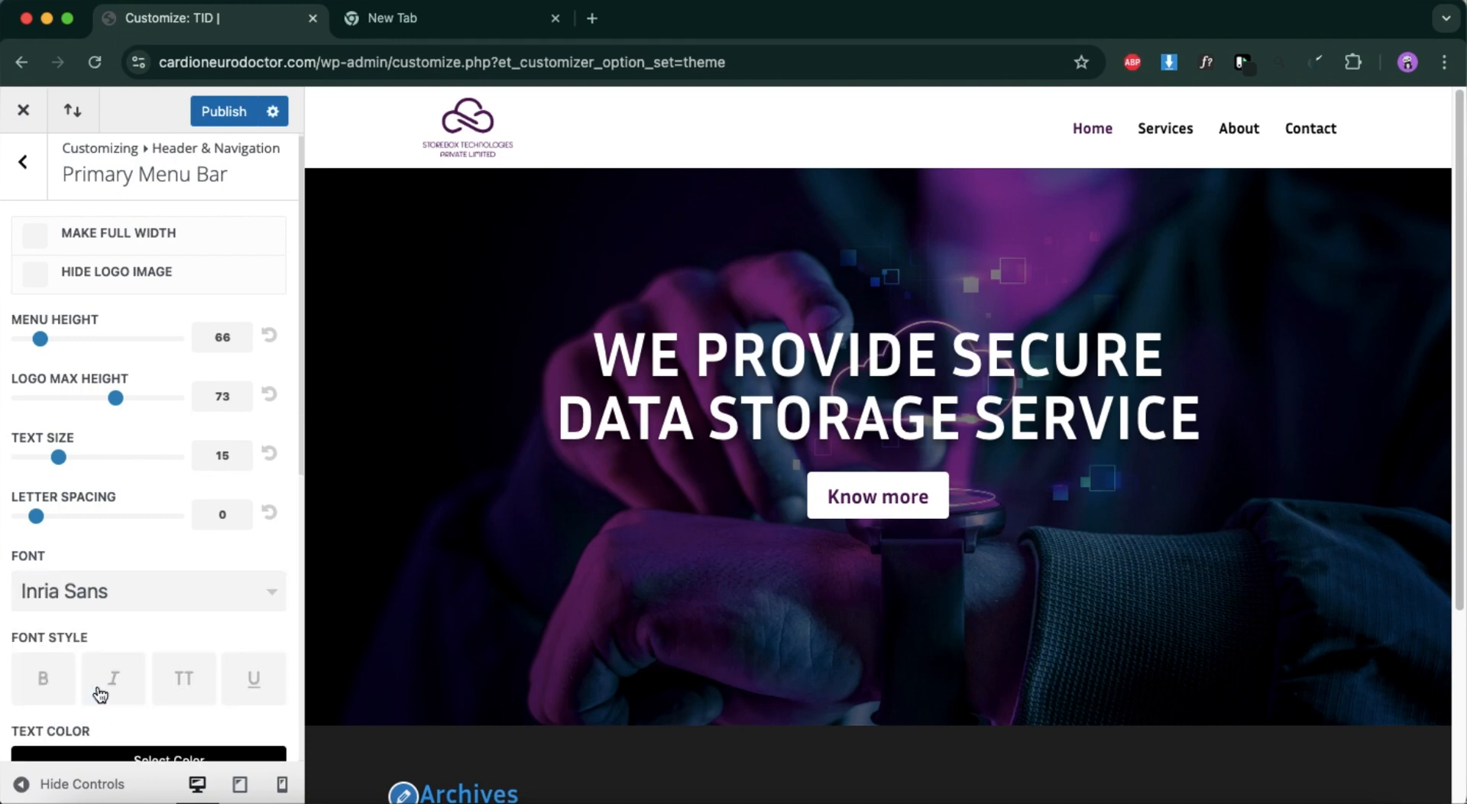
# Apply the bold font style to the Primary Menu Bar text.
pyautogui.scroll(-5, 148, 611)
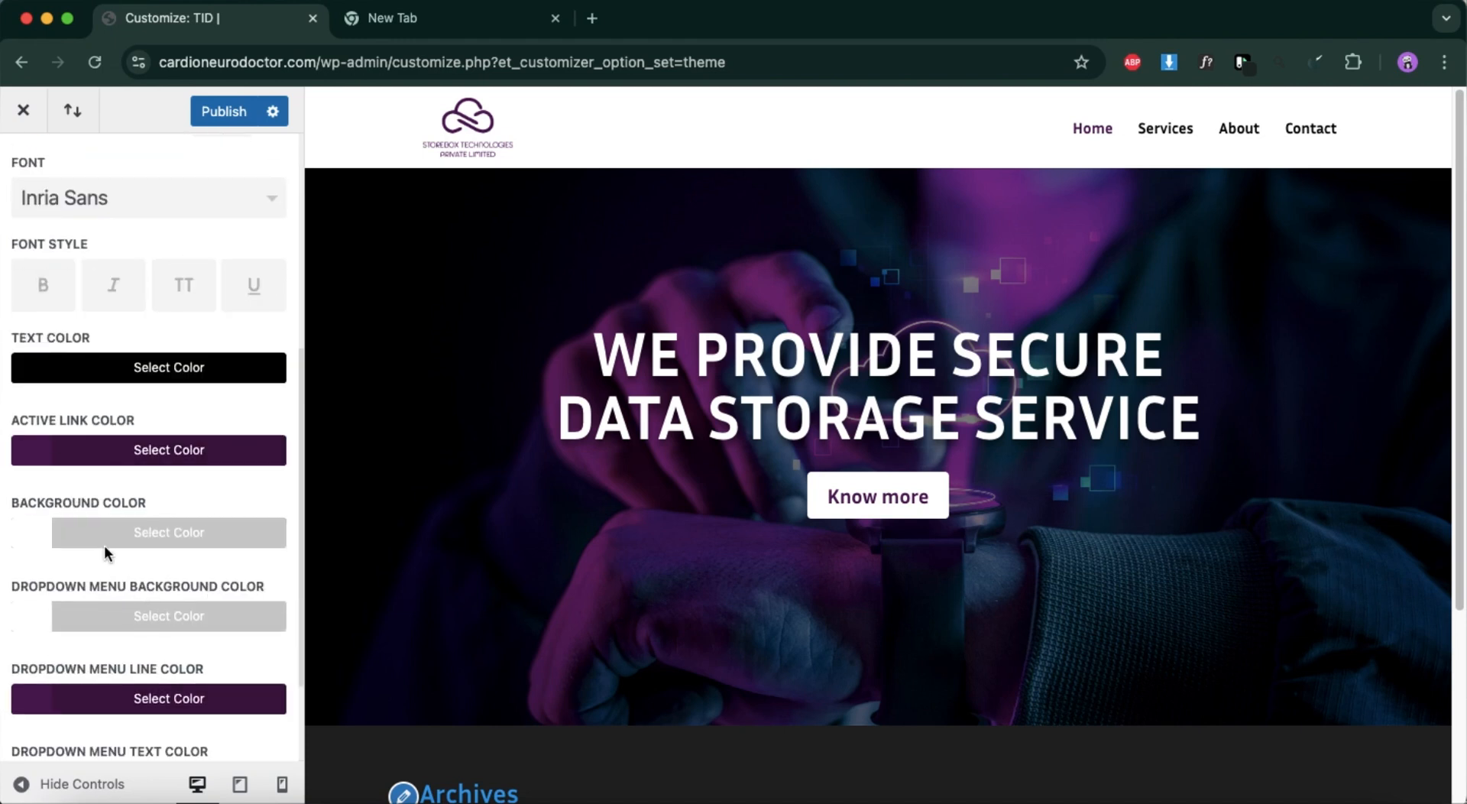
pyautogui.scroll(3, 97, 535)
pyautogui.click(56, 560)
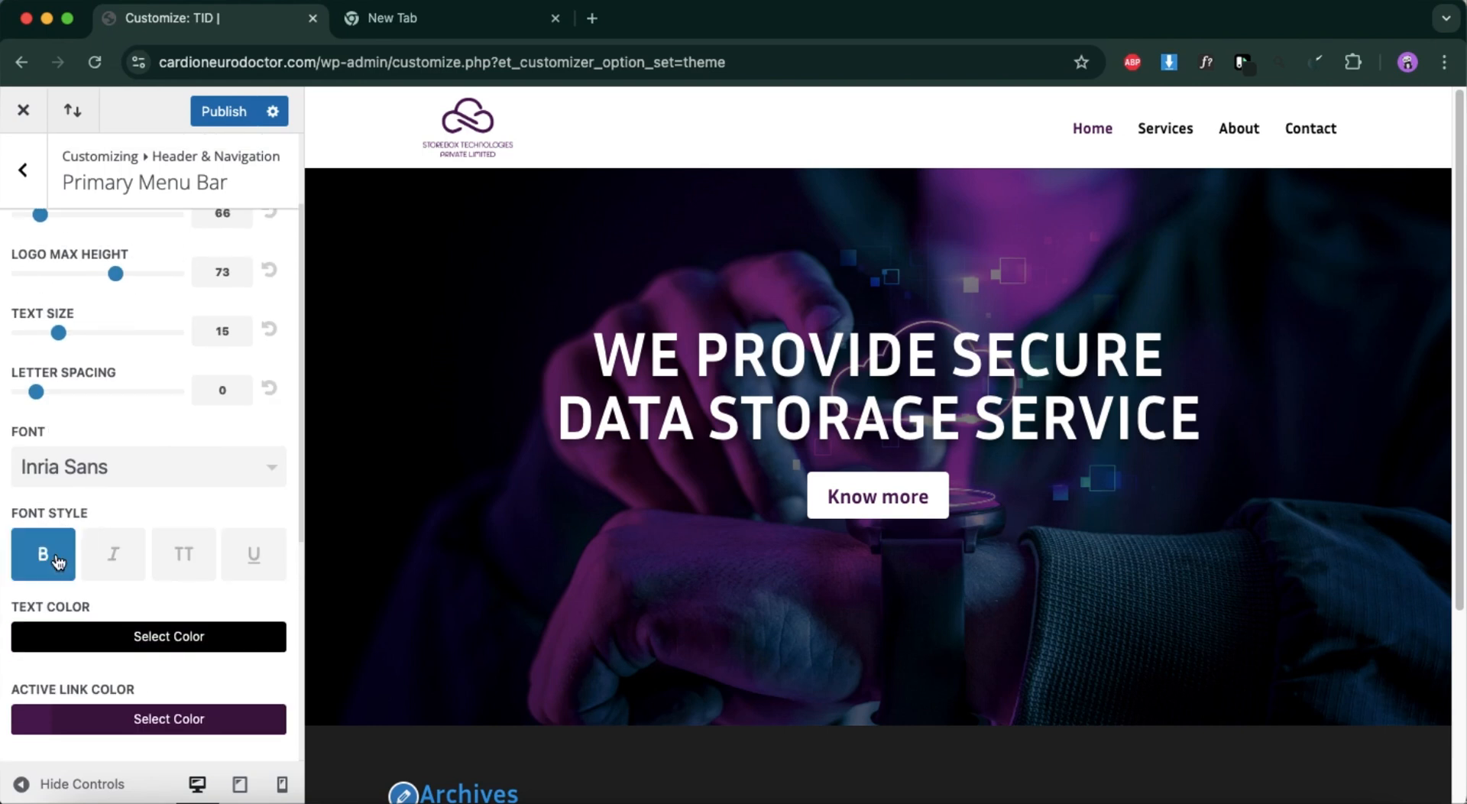
# Remove the bold style from the Primary Menu Bar text and set its text size to 16.
pyautogui.click(56, 560)
pyautogui.scroll(2, 80, 543)
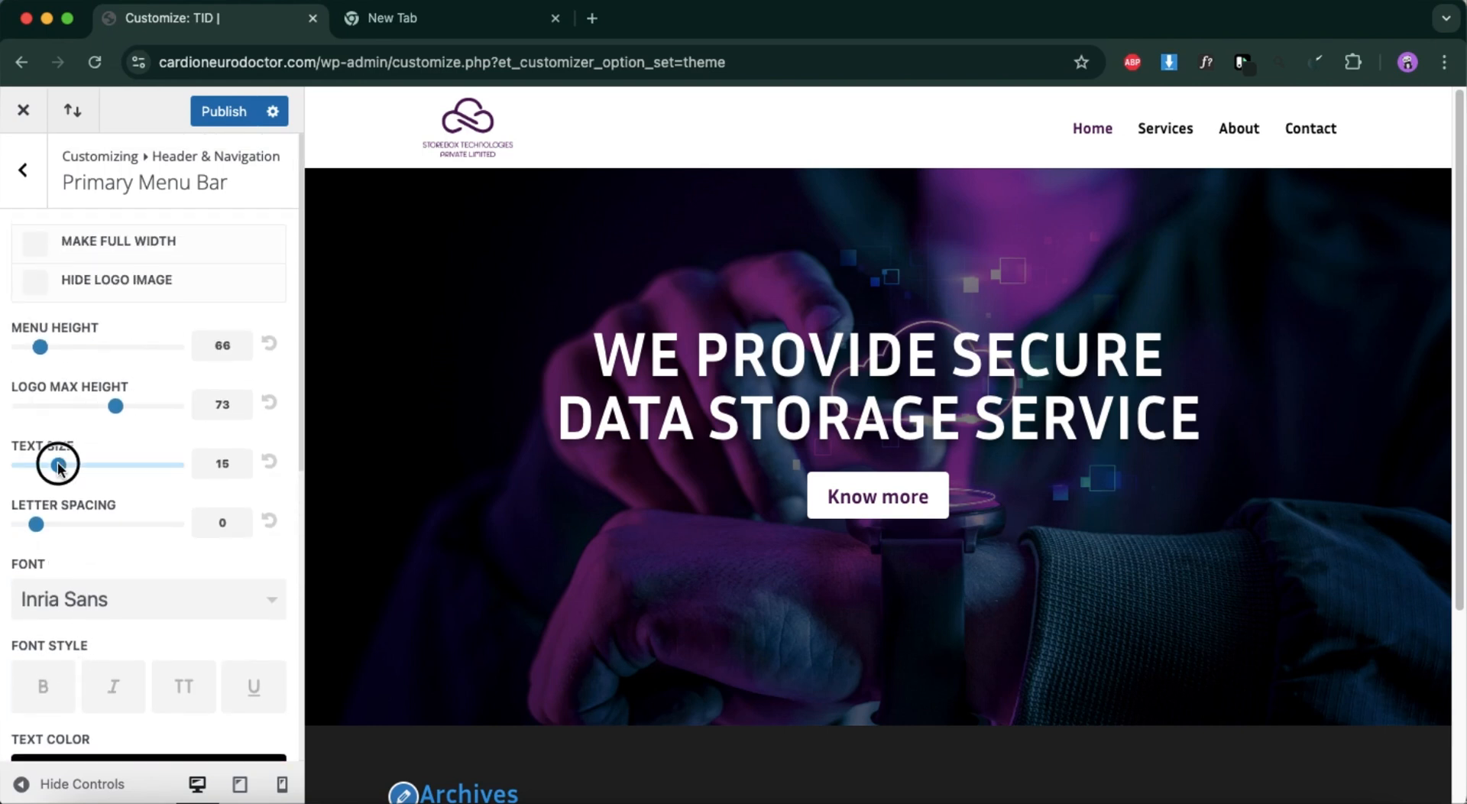
pyautogui.moveTo(63, 466); pyautogui.dragTo(73, 468)
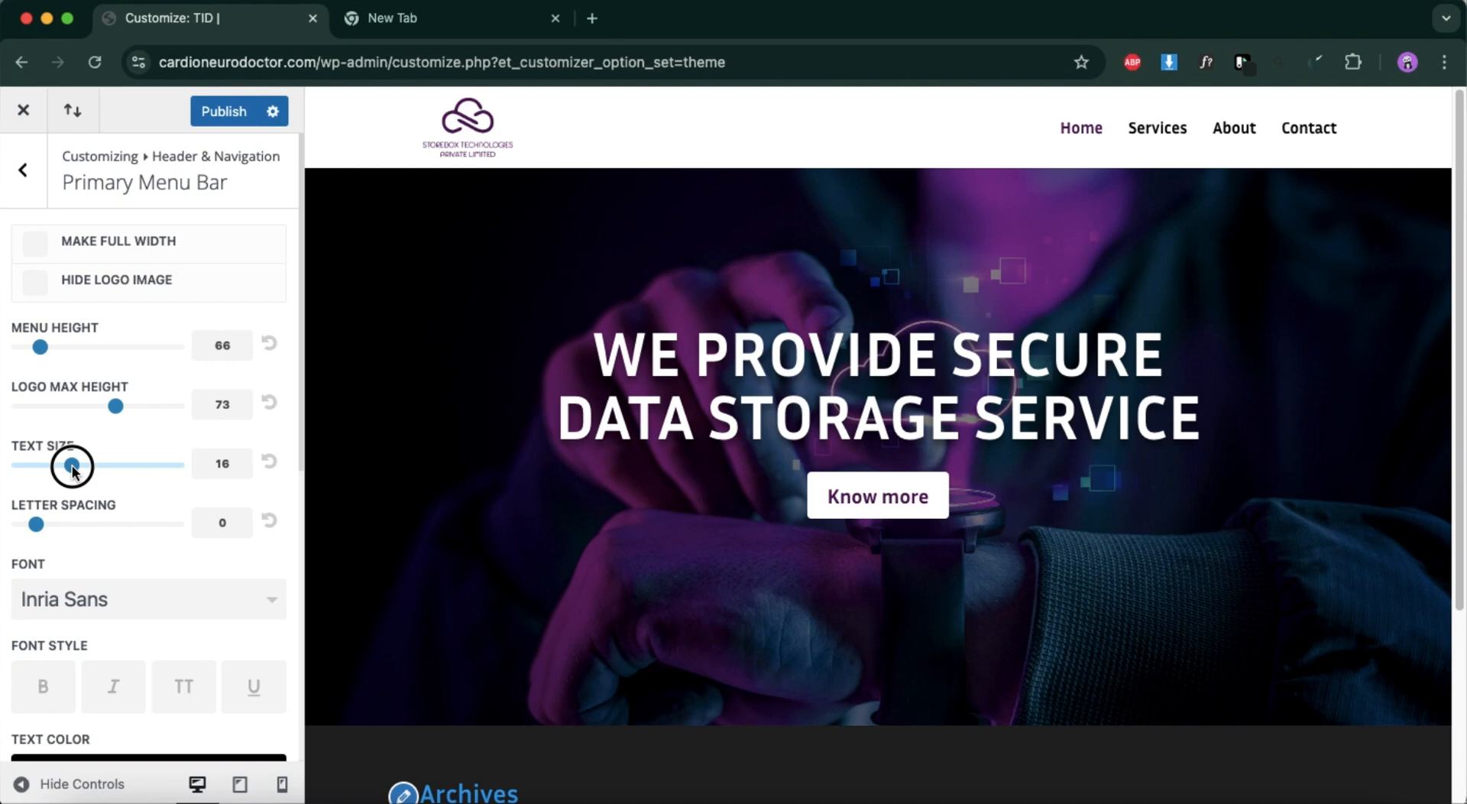
# Publish the theme customizer changes and open the live site from the WordPress dashboard.
pyautogui.click(221, 113)
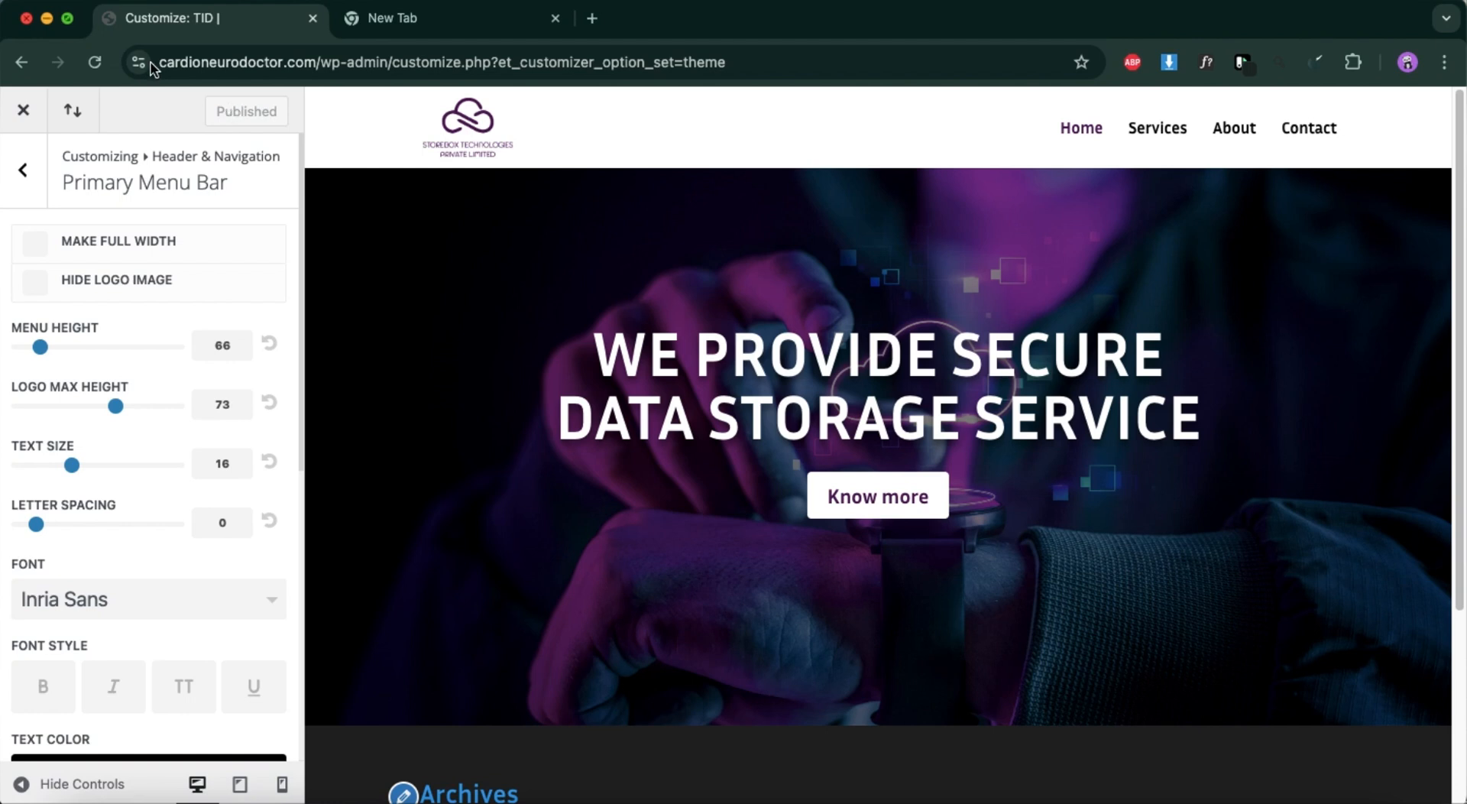
pyautogui.click(17, 107)
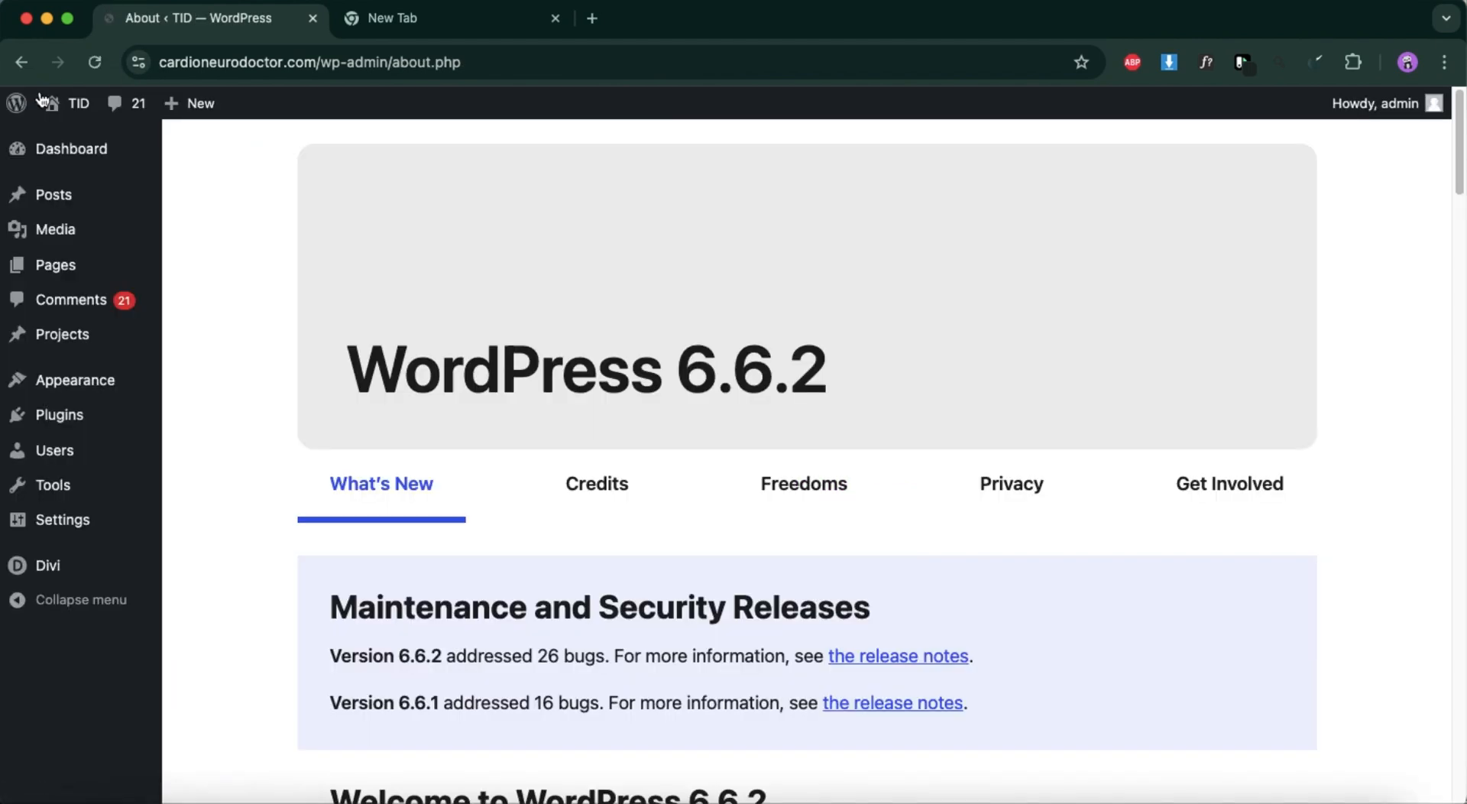
pyautogui.click(120, 150)
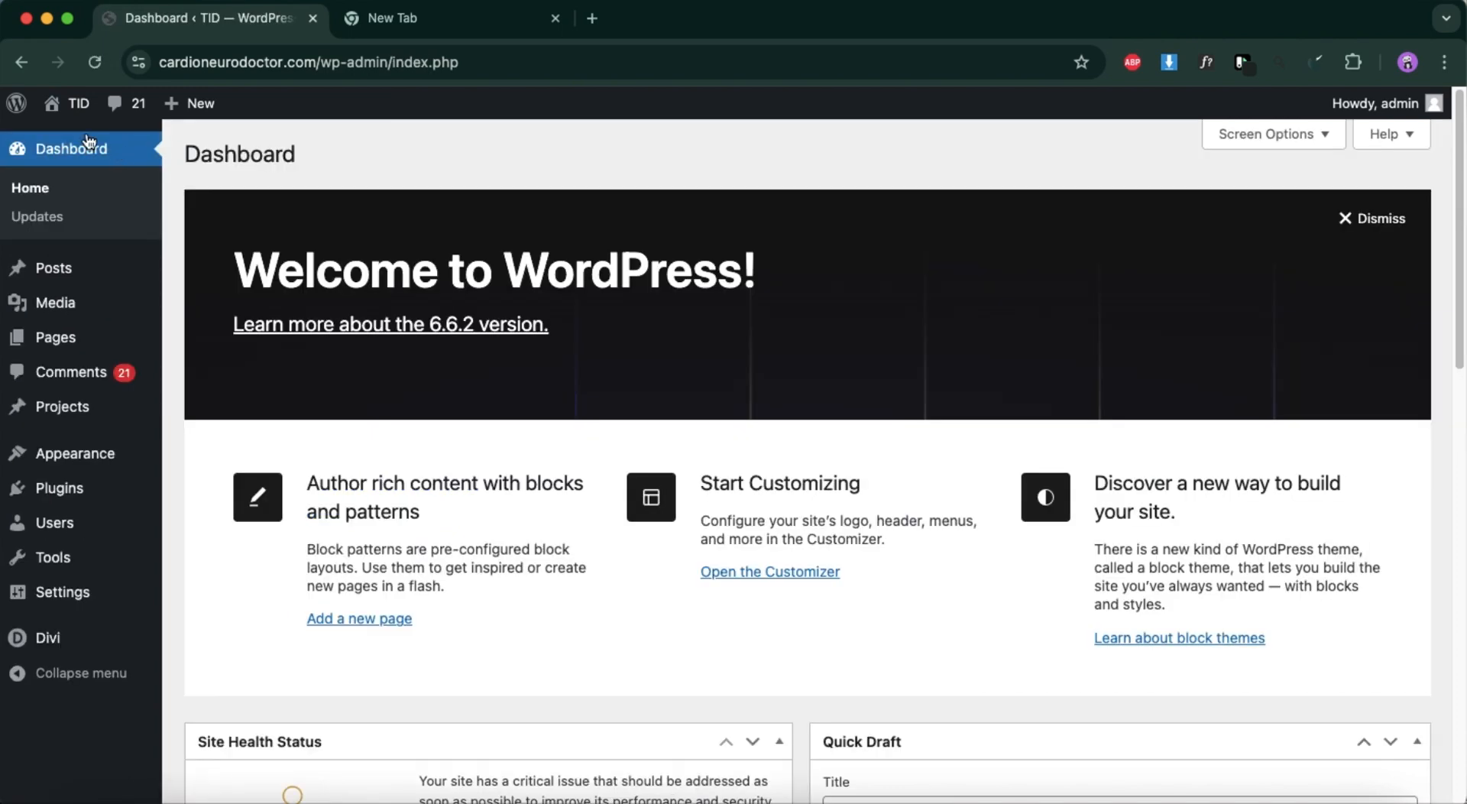
pyautogui.moveTo(79, 116)
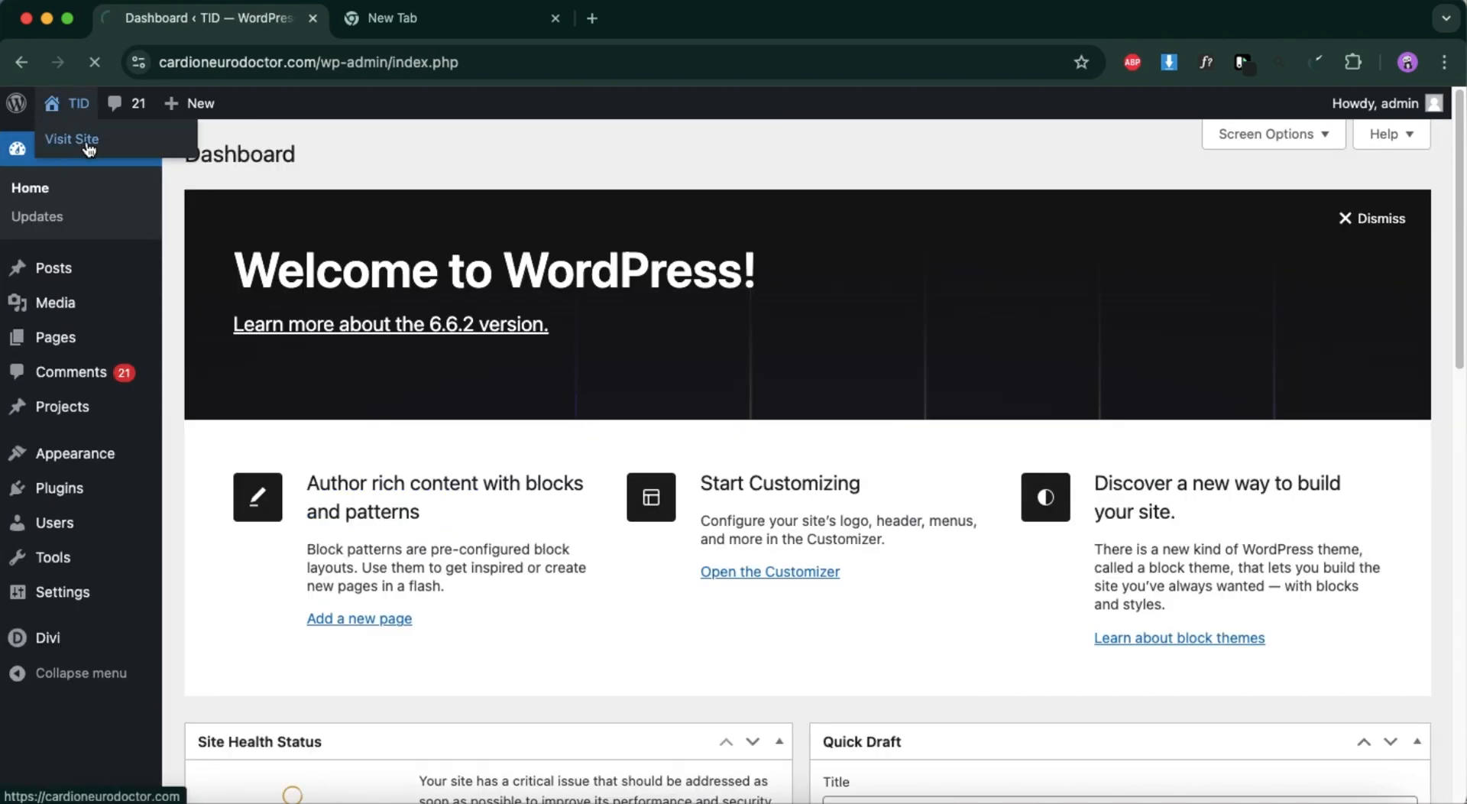
pyautogui.click(89, 145)
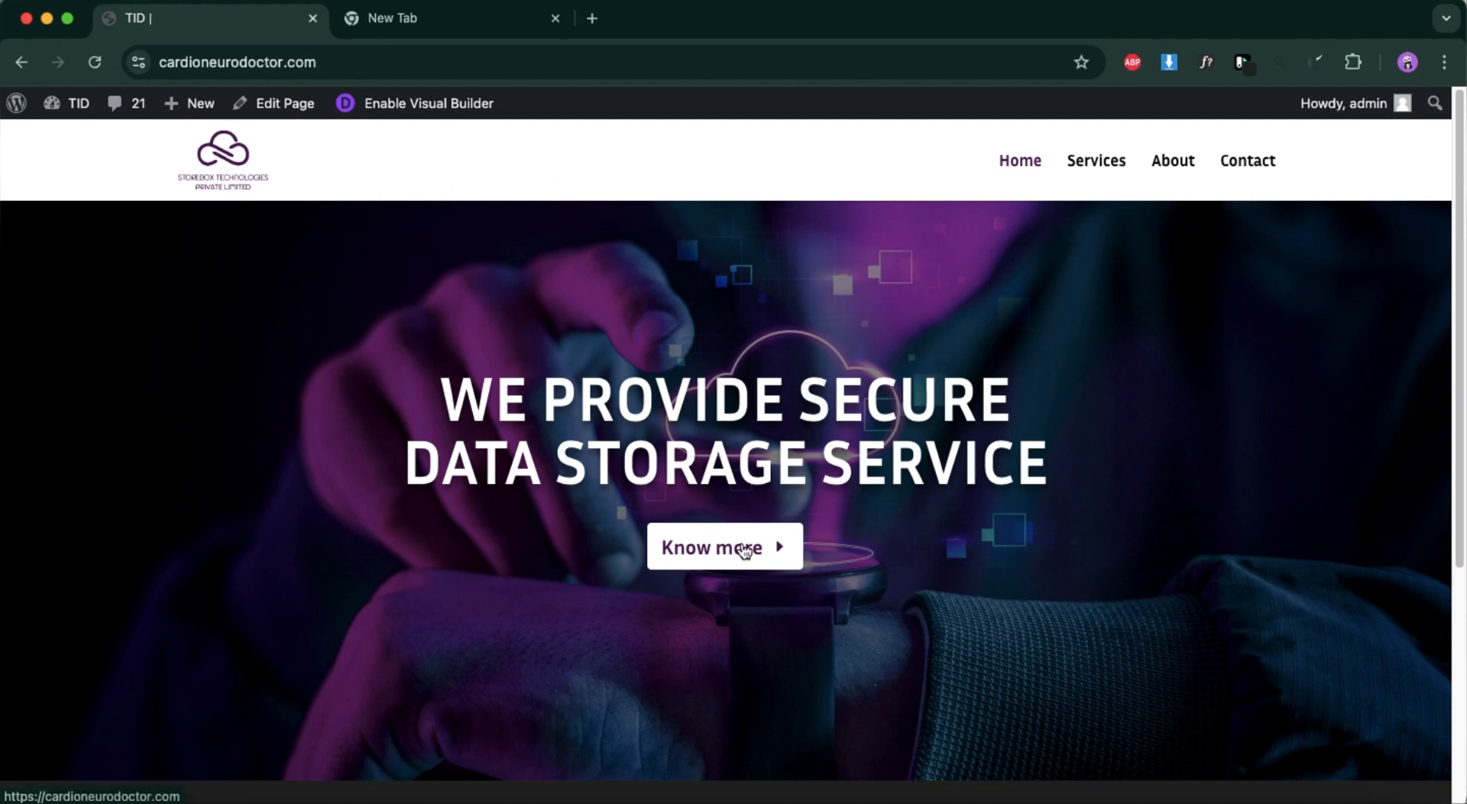
# Compare the live Home page with the section below the hero in the Figma design.
pyautogui.scroll(-3, 722, 549)
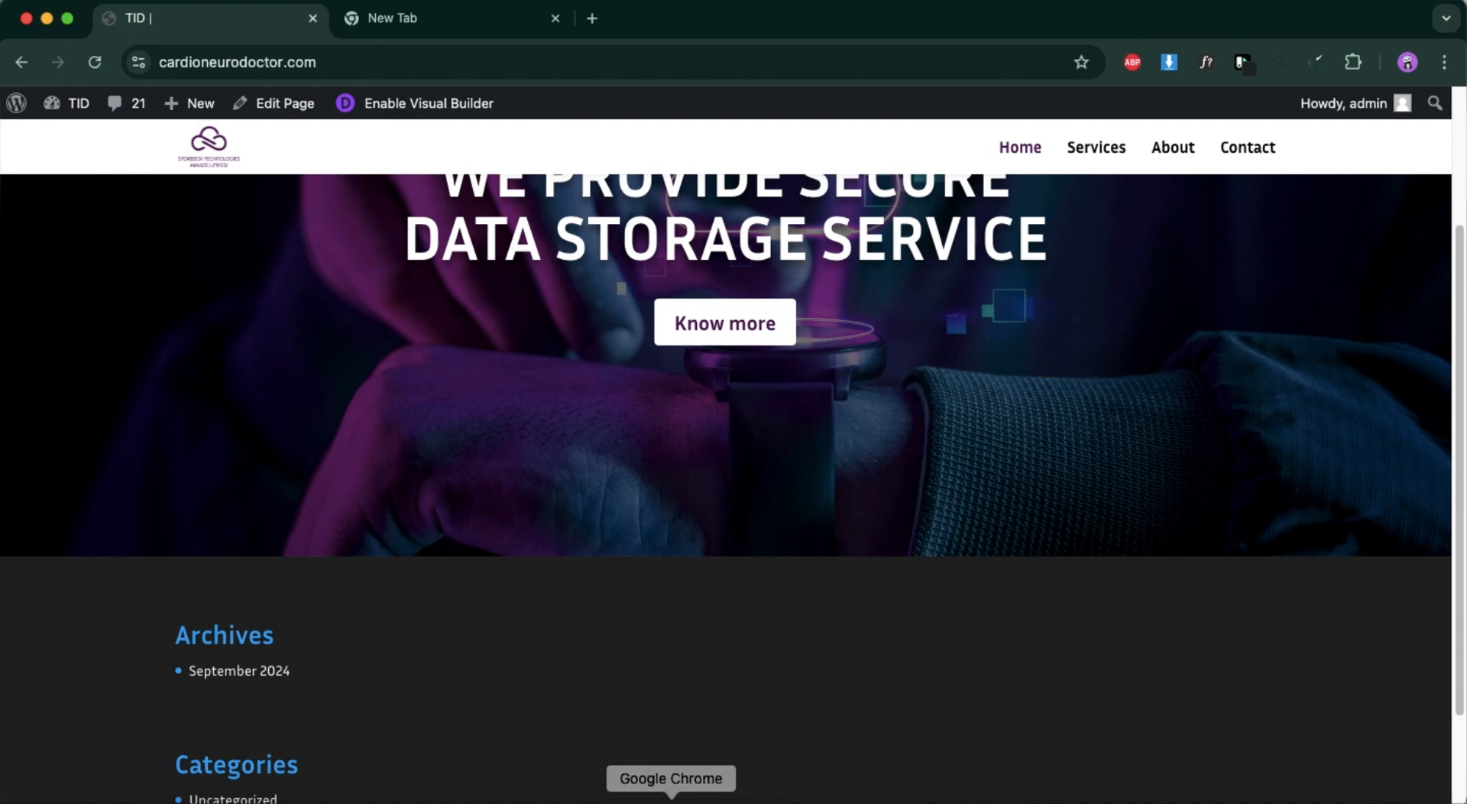
pyautogui.click(1299, 795)
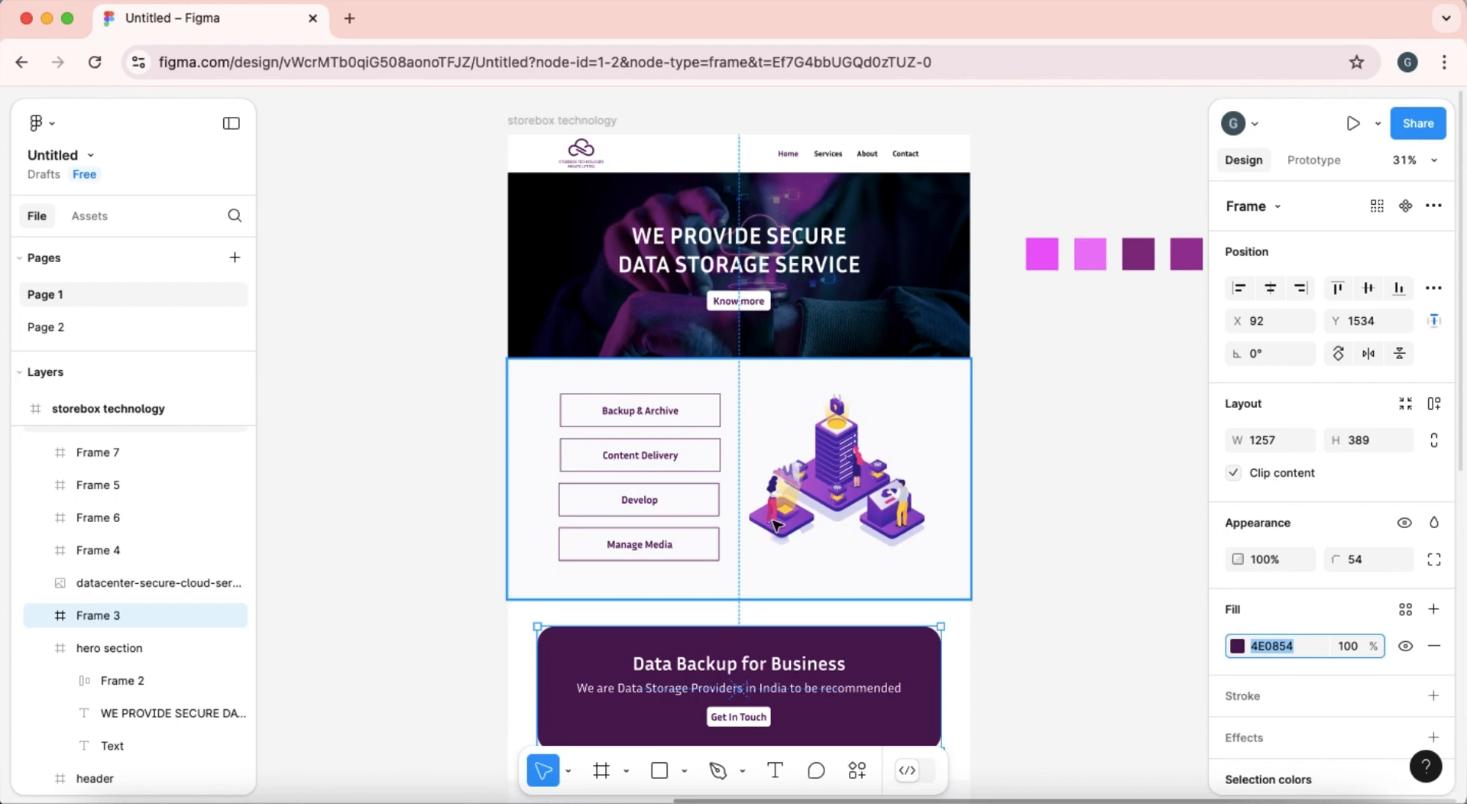
pyautogui.click(47, 18)
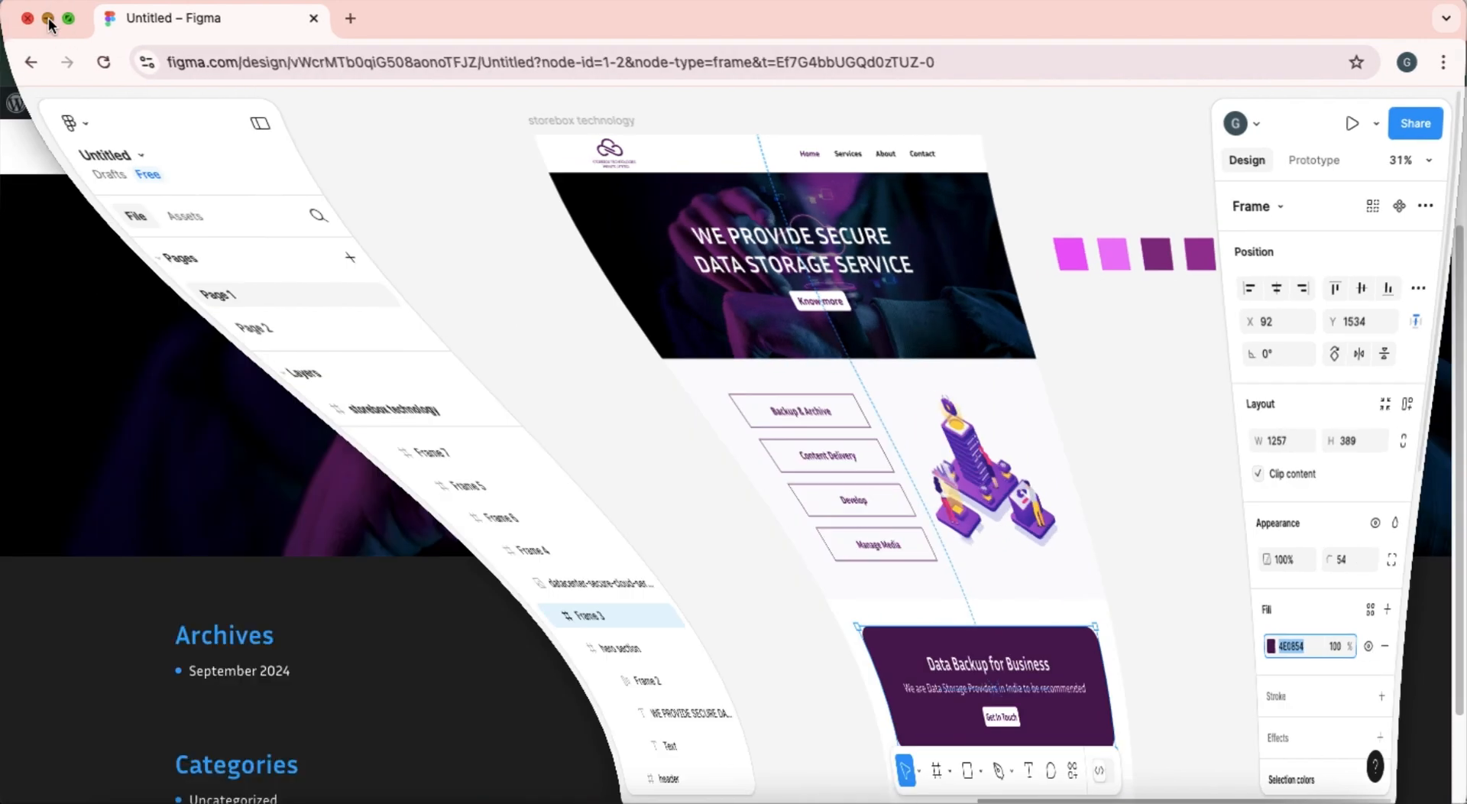
pyautogui.scroll(3, 703, 394)
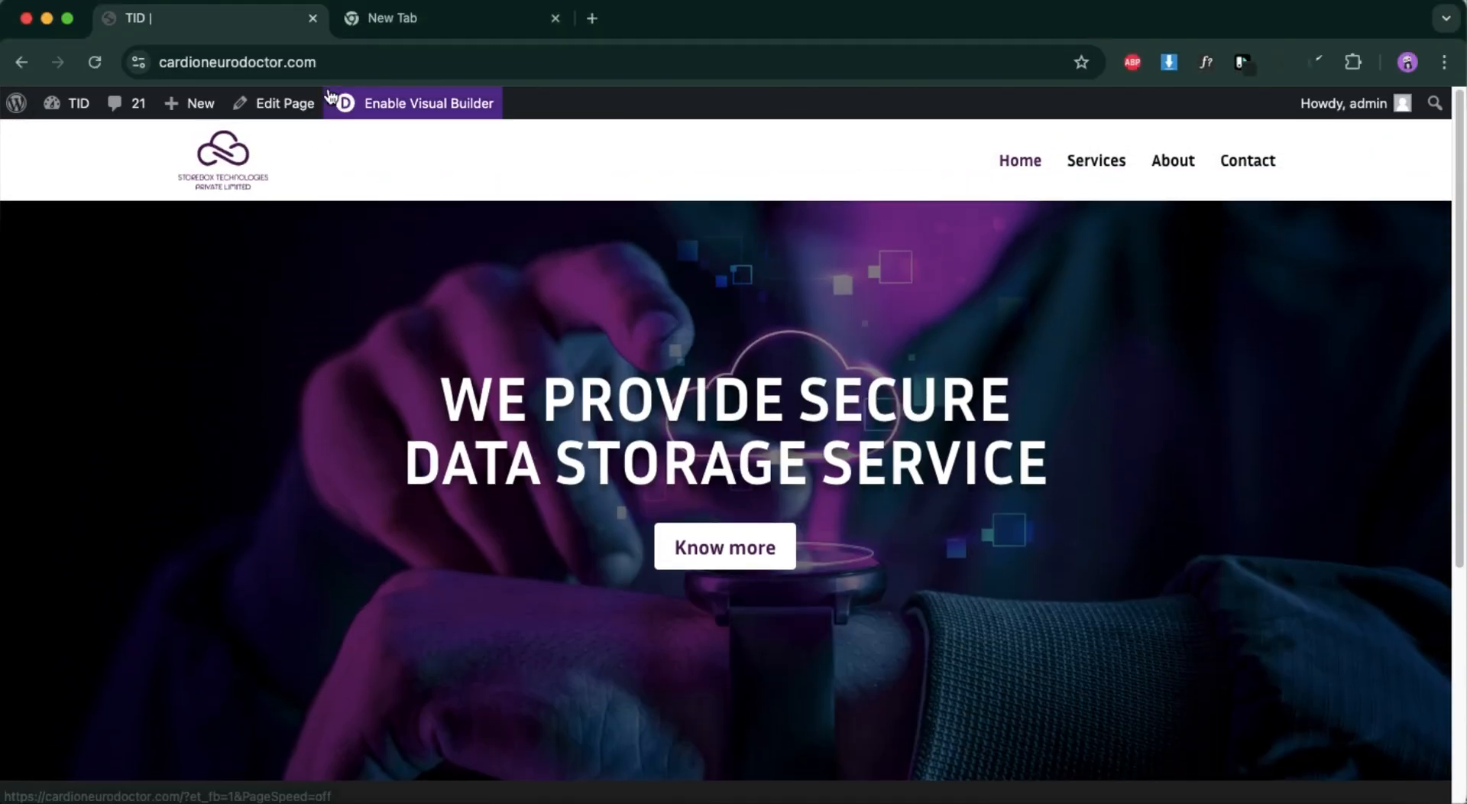
# Enable the Visual Builder for the Home page and reduce the hero section's bottom spacing.
pyautogui.click(413, 106)
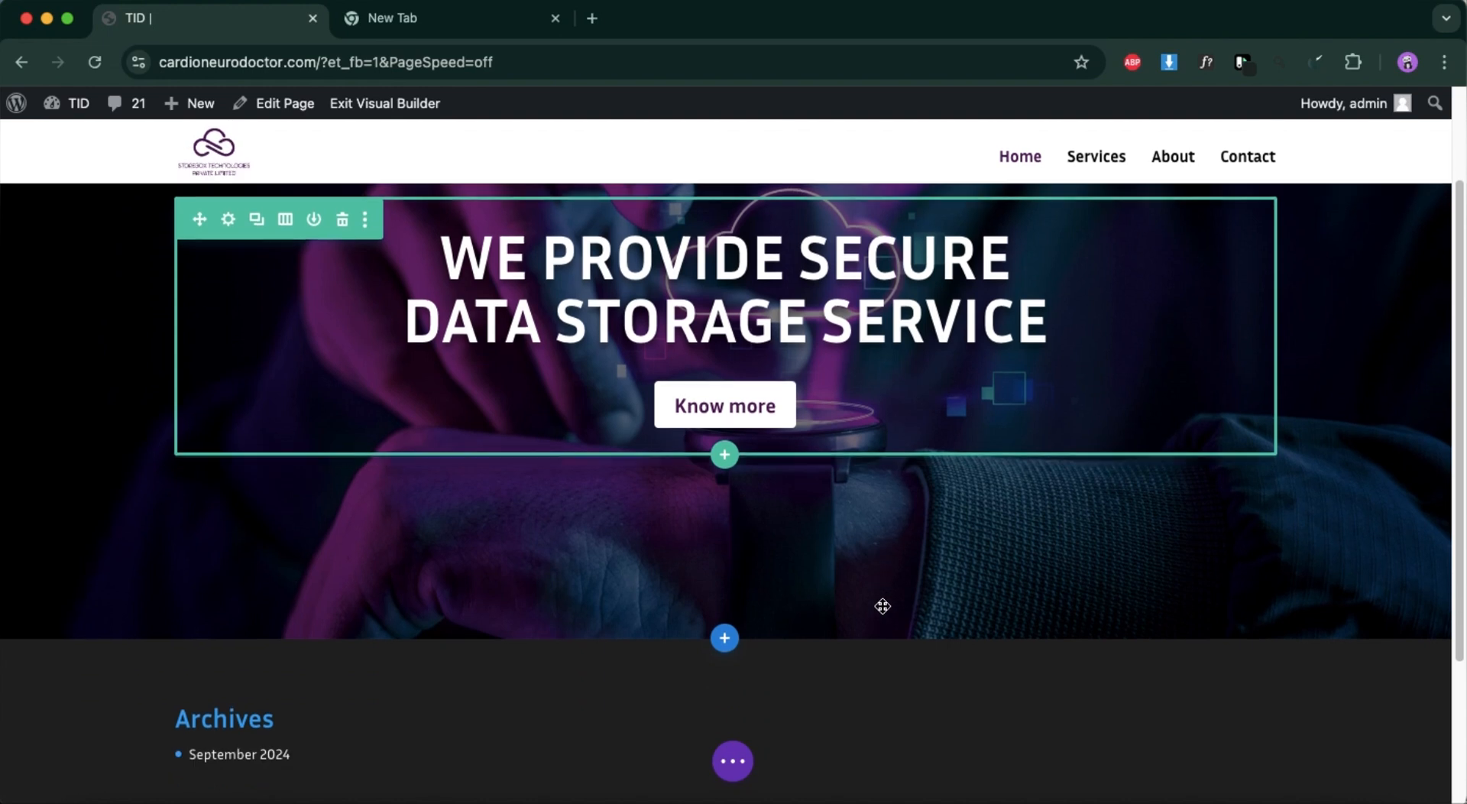
pyautogui.scroll(-1, 882, 606)
pyautogui.moveTo(815, 581); pyautogui.dragTo(816, 528)
pyautogui.scroll(3, 816, 532)
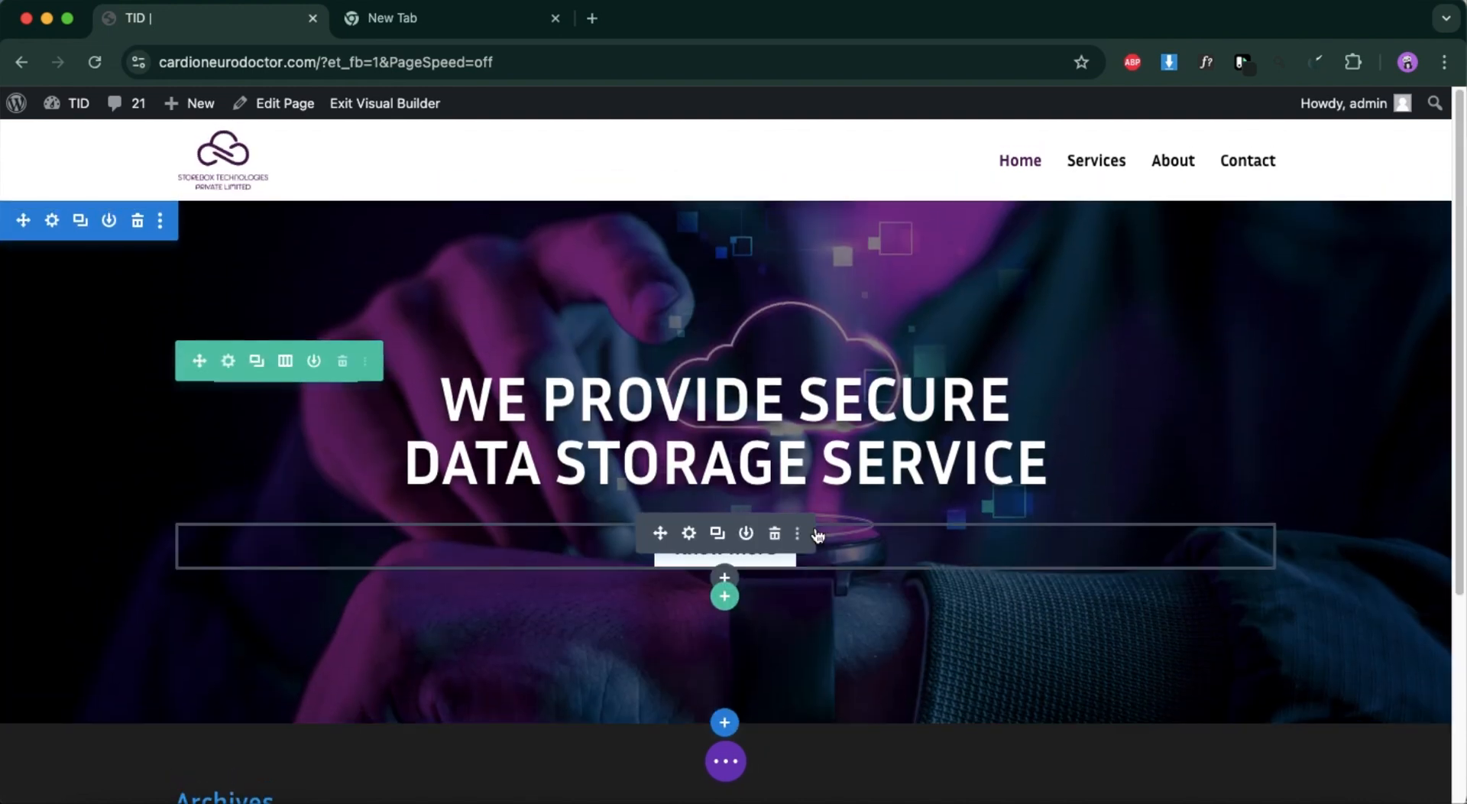
# Insert a regular section below the hero with a two-column row split three-fifths and two-fifths.
pyautogui.click(725, 722)
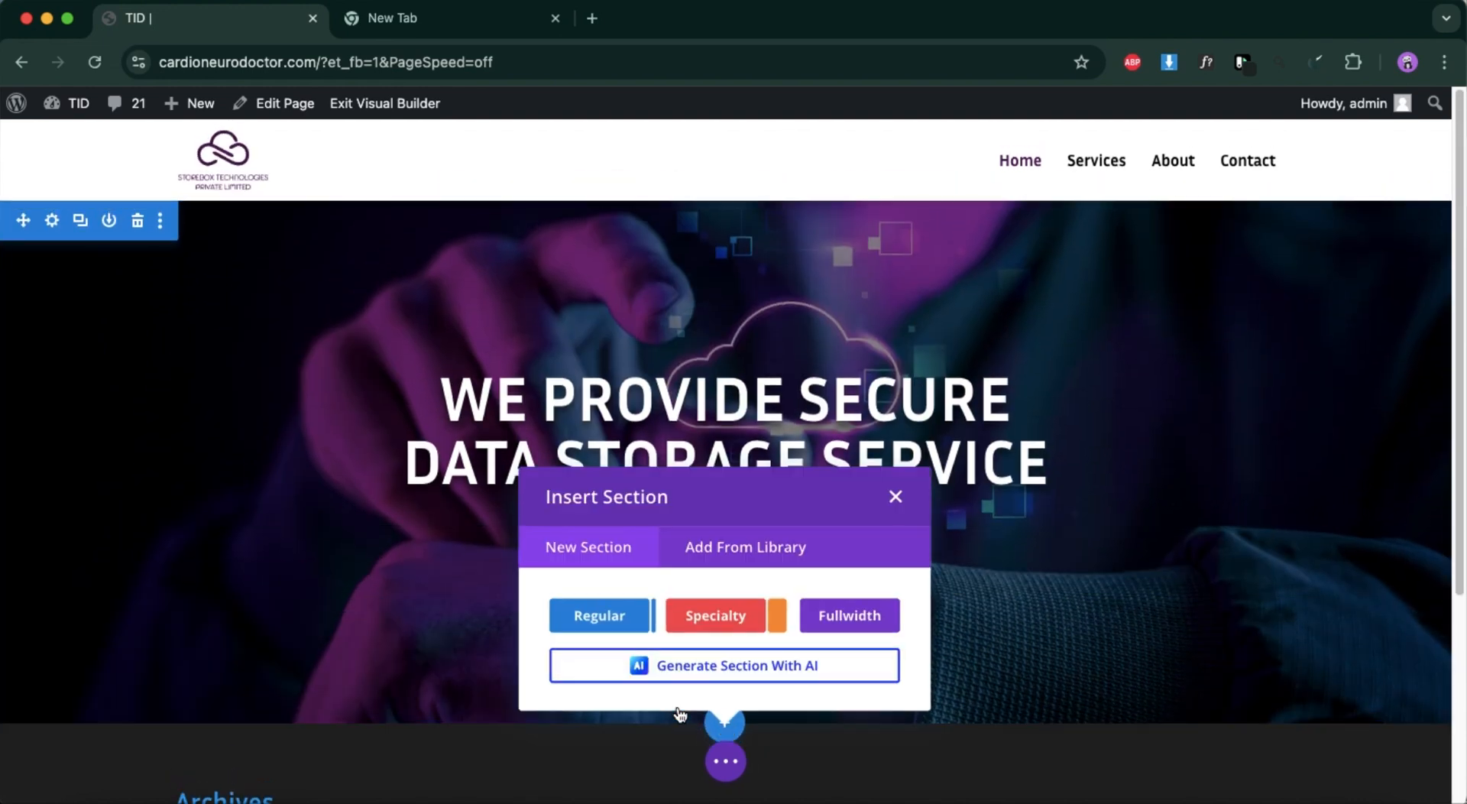
pyautogui.click(598, 615)
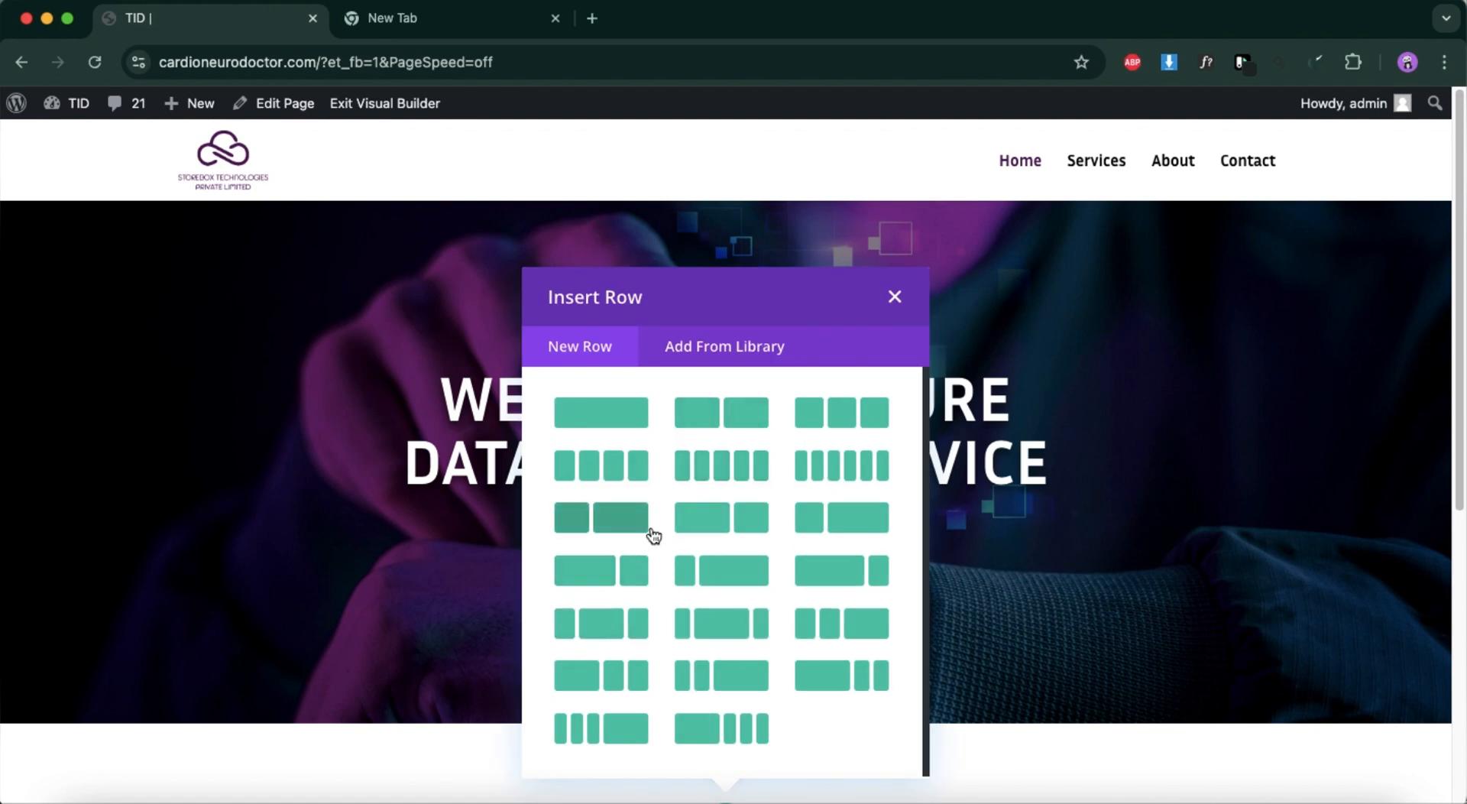
pyautogui.click(745, 519)
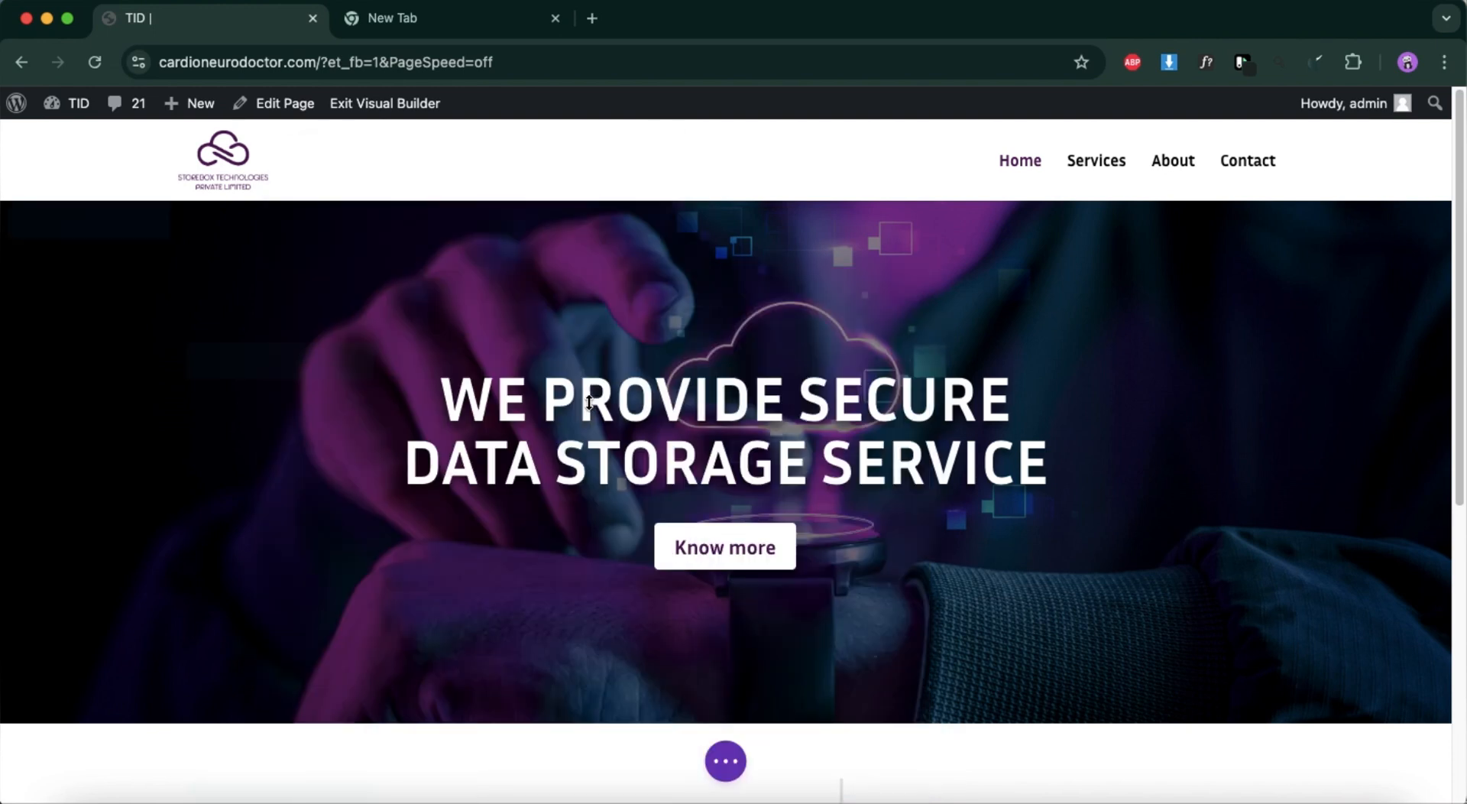
pyautogui.scroll(-5, 656, 501)
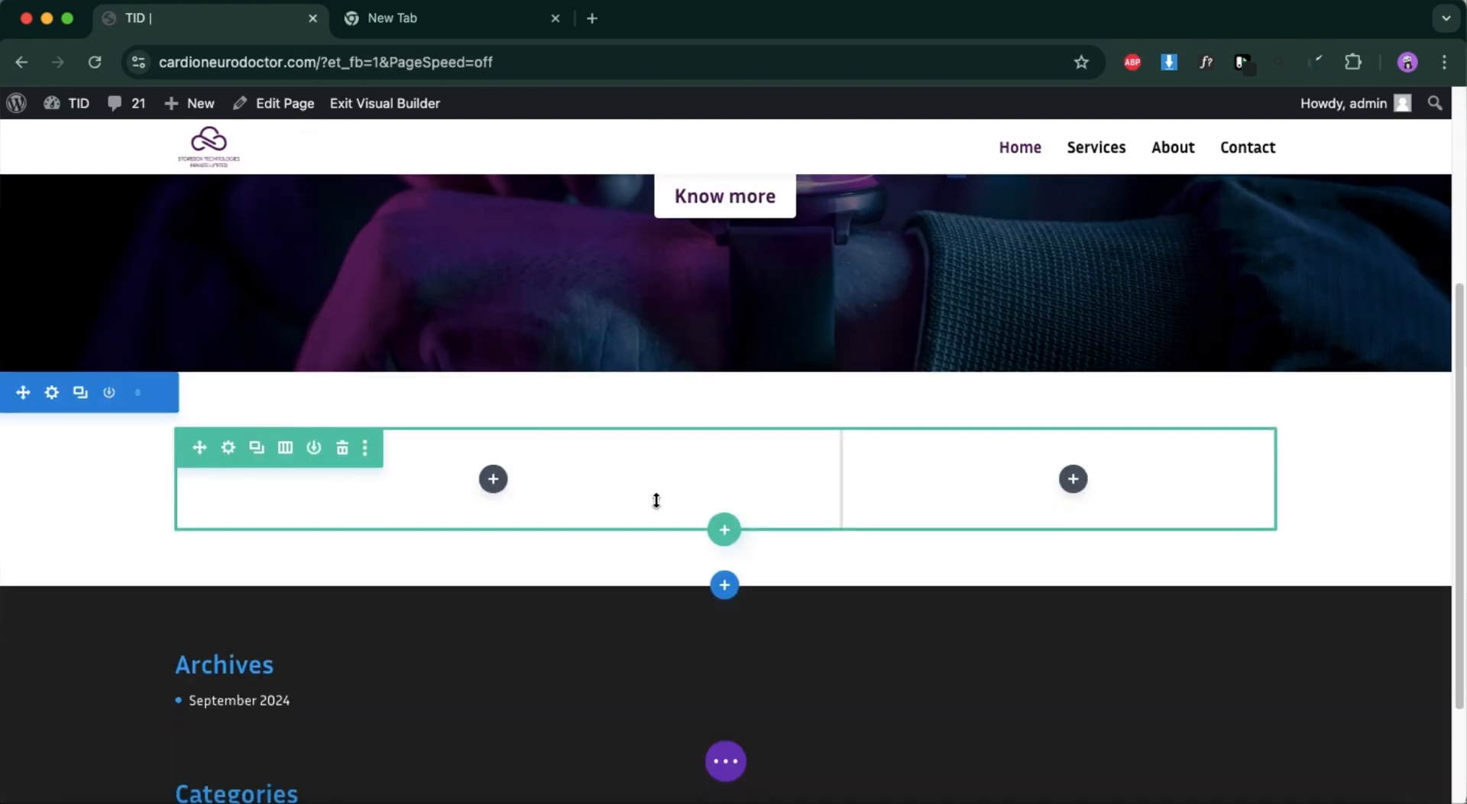
pyautogui.click(494, 479)
pyautogui.scroll(-2, 466, 458)
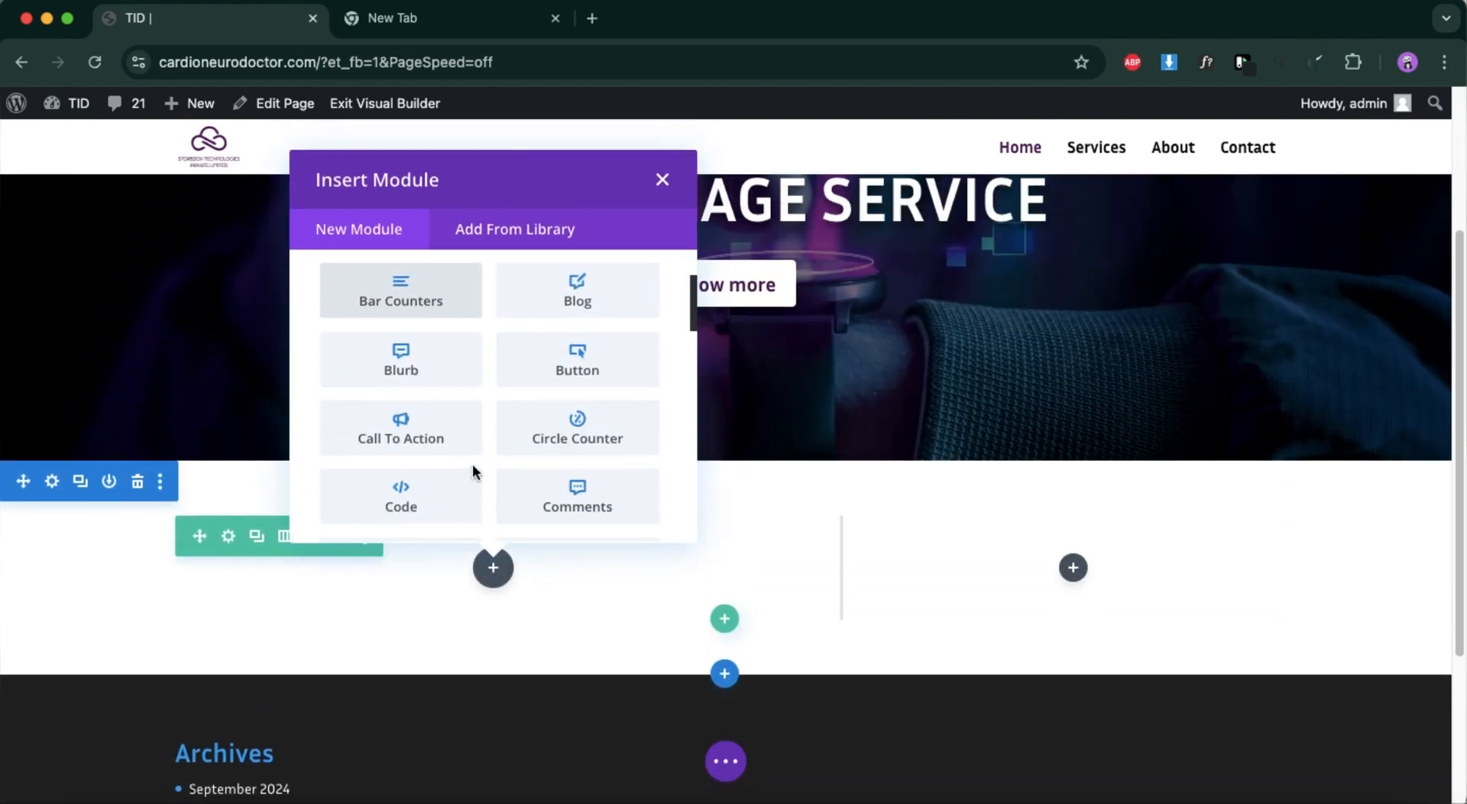
pyautogui.scroll(-6, 472, 464)
pyautogui.scroll(-4, 472, 464)
pyautogui.scroll(-2, 475, 474)
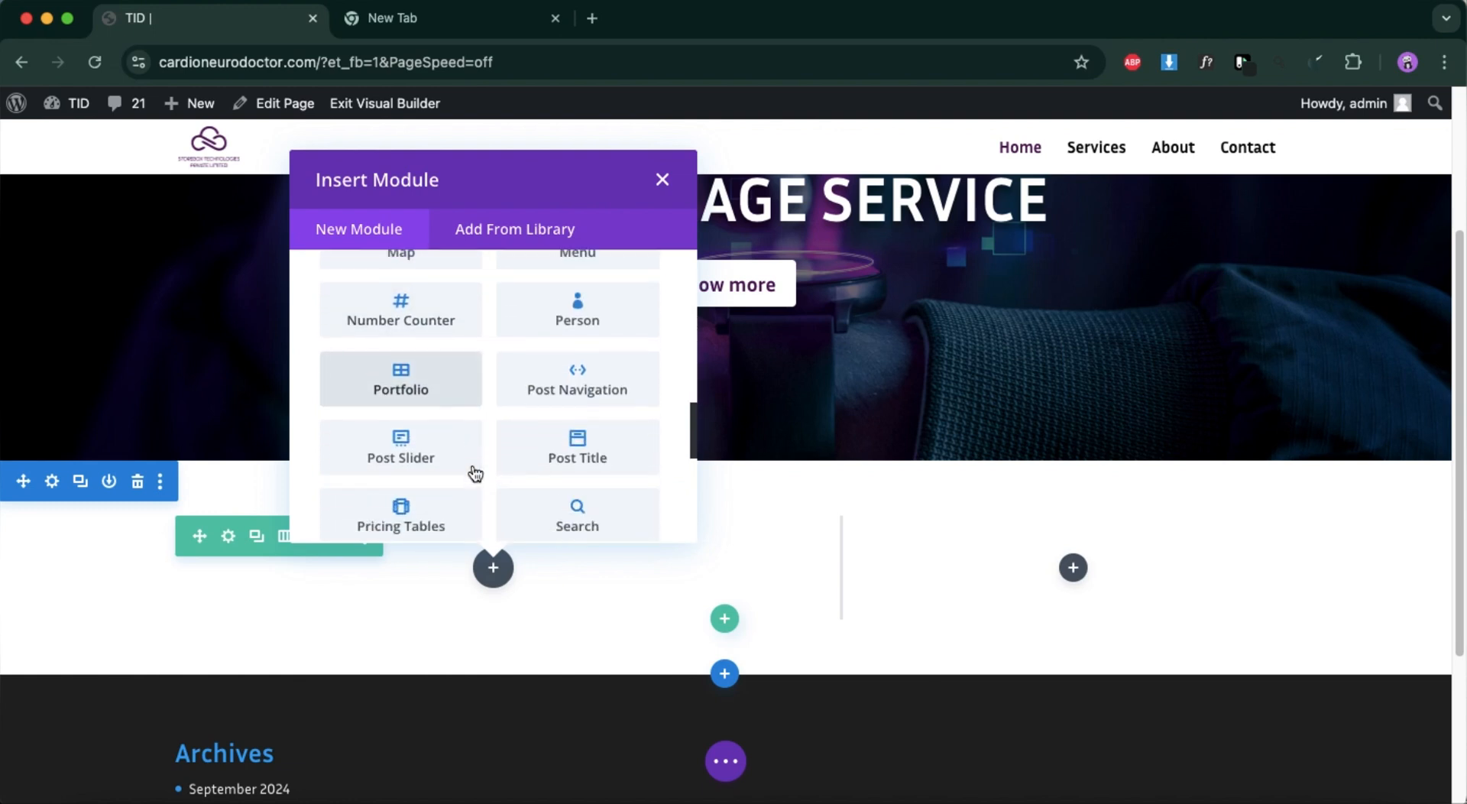
pyautogui.click(556, 441)
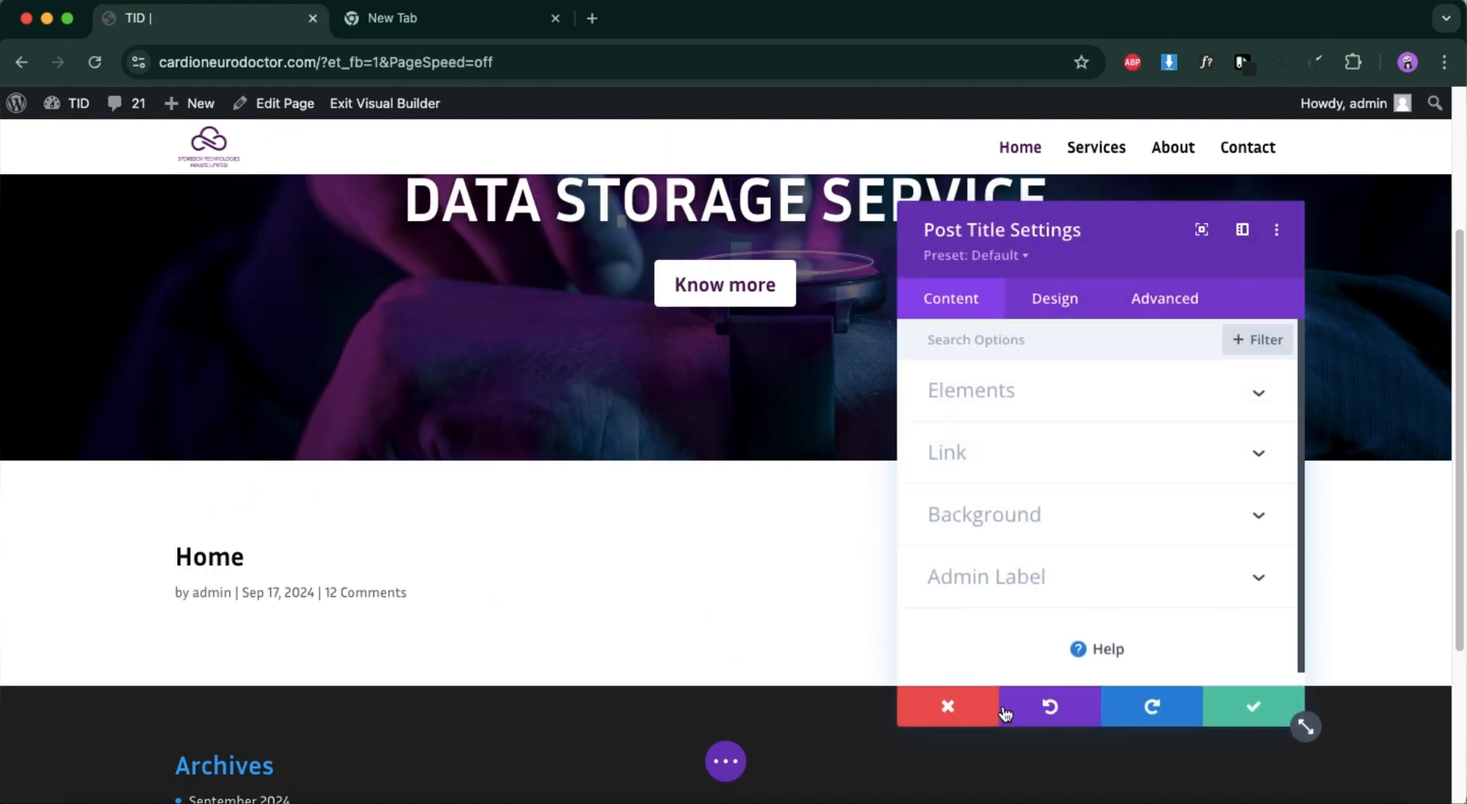
pyautogui.click(950, 704)
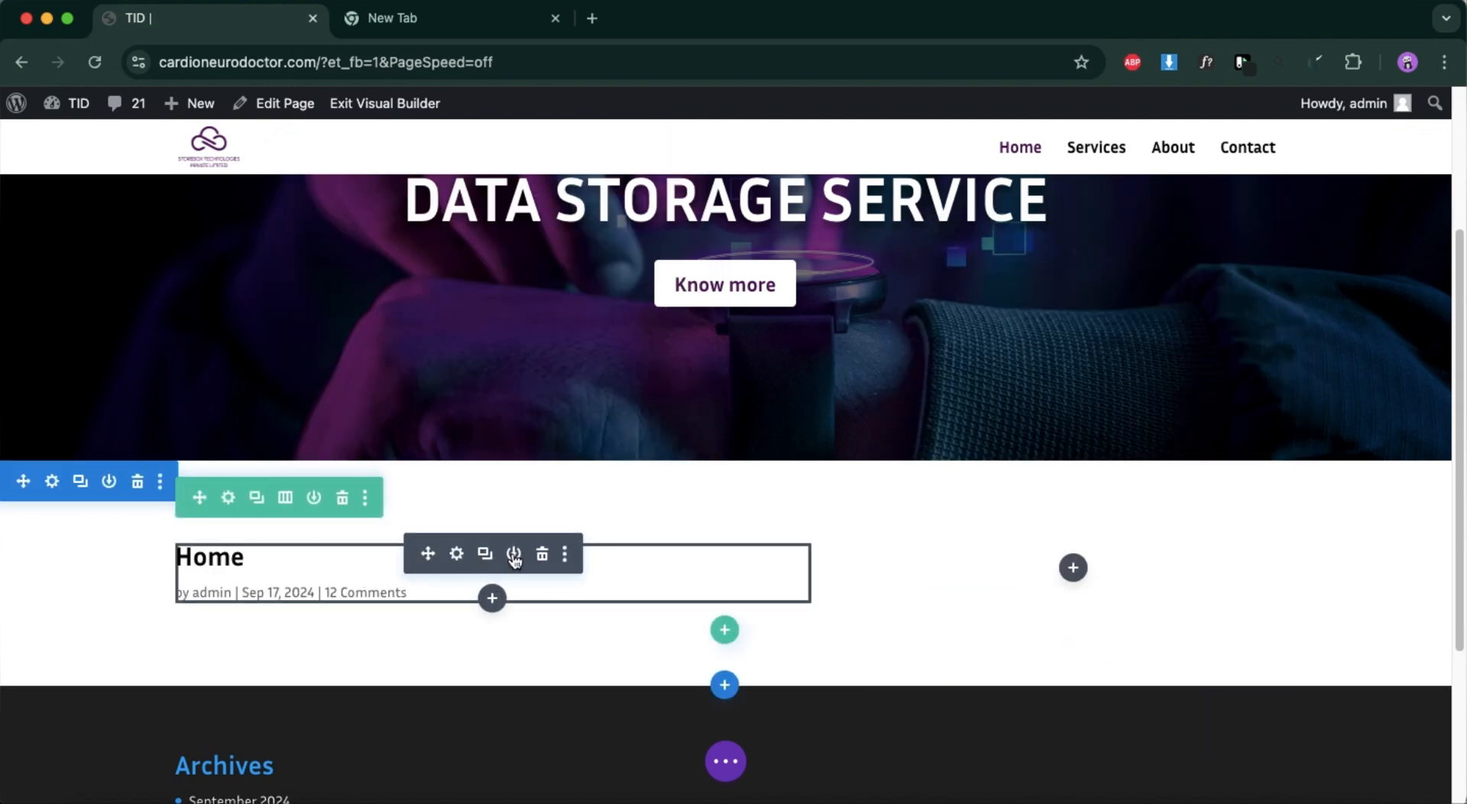
pyautogui.click(539, 556)
# Insert an Accordion module in the wide left column of the new row and save it.
pyautogui.click(492, 569)
pyautogui.scroll(-2, 493, 451)
pyautogui.scroll(3, 493, 450)
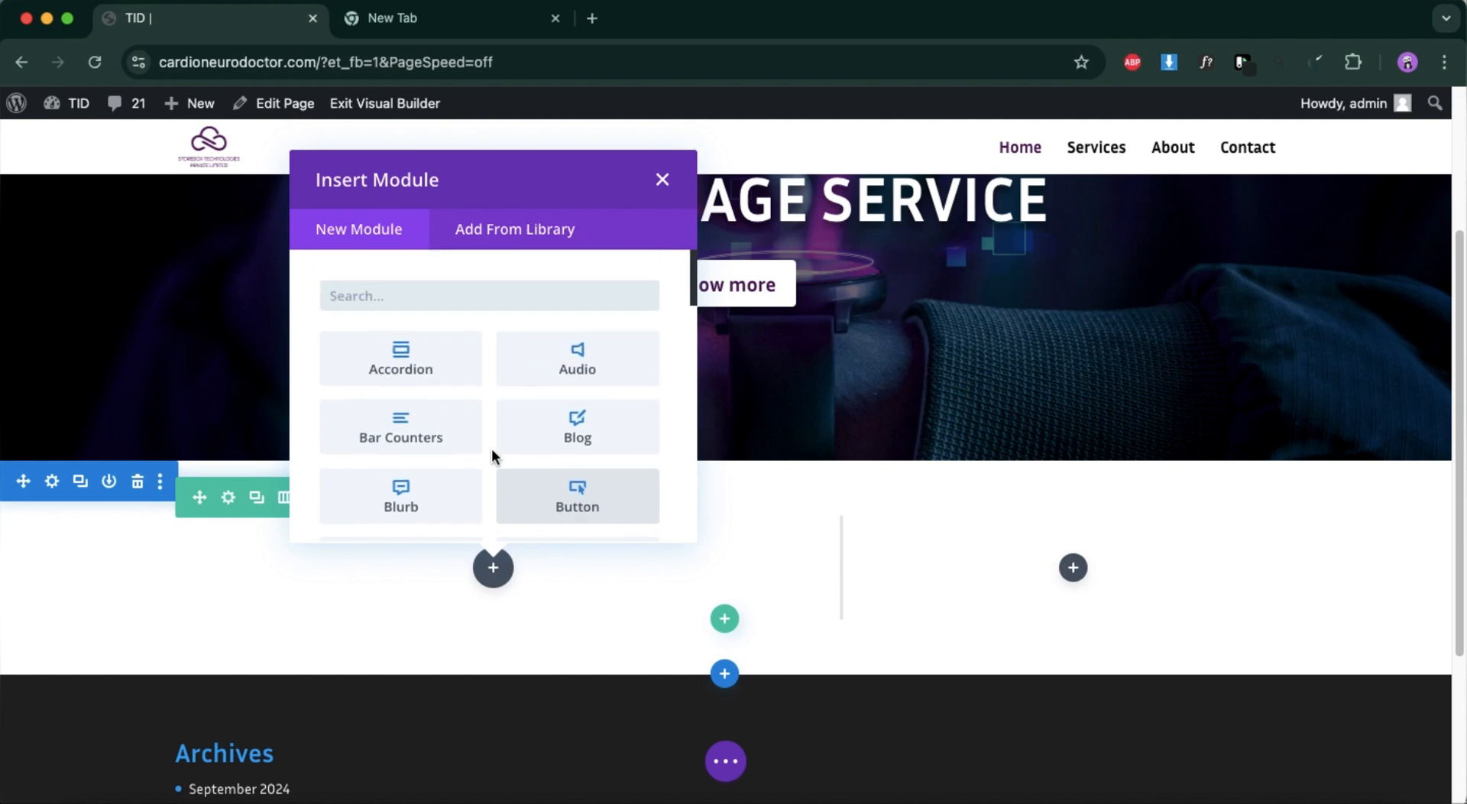
pyautogui.click(388, 367)
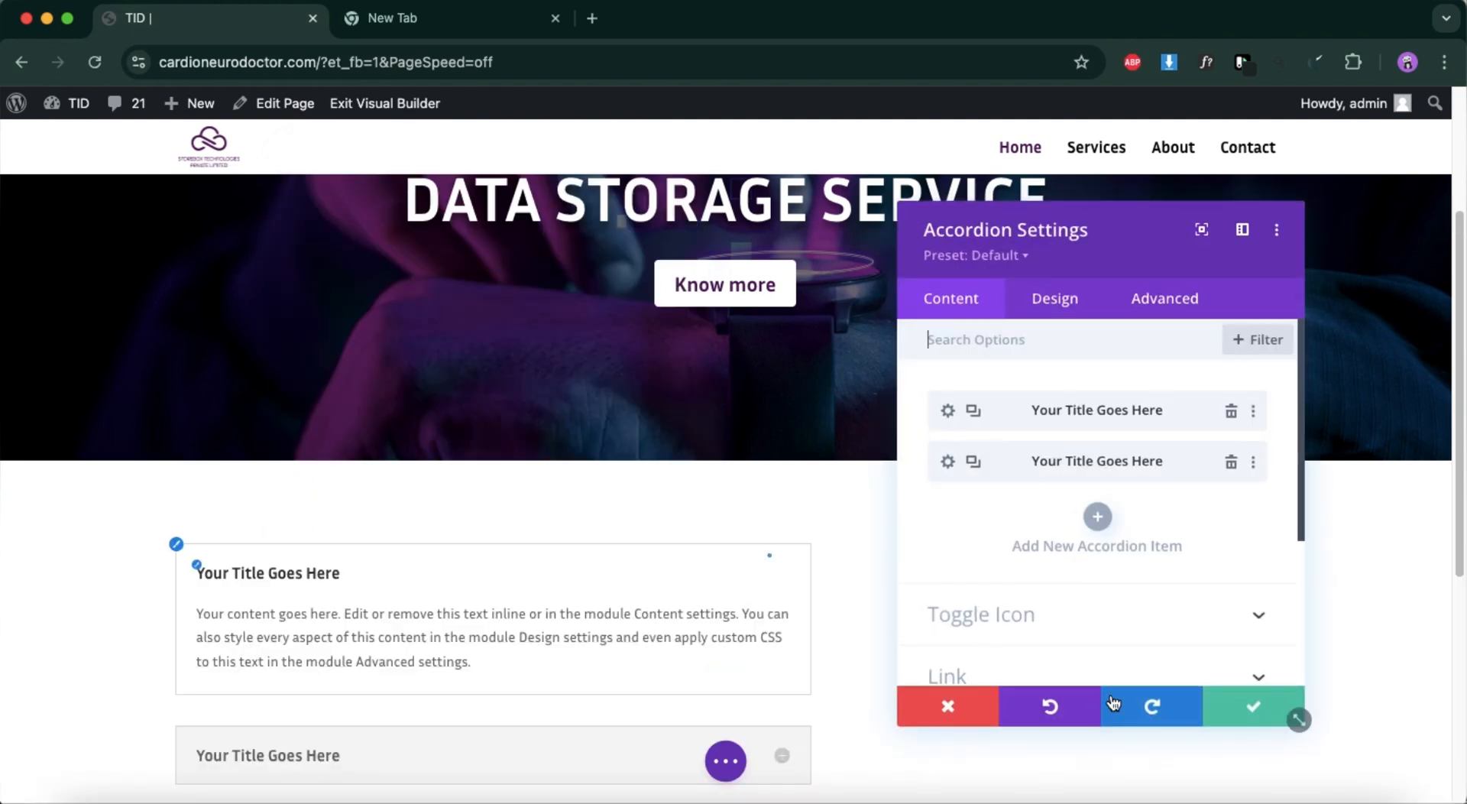
pyautogui.click(1298, 714)
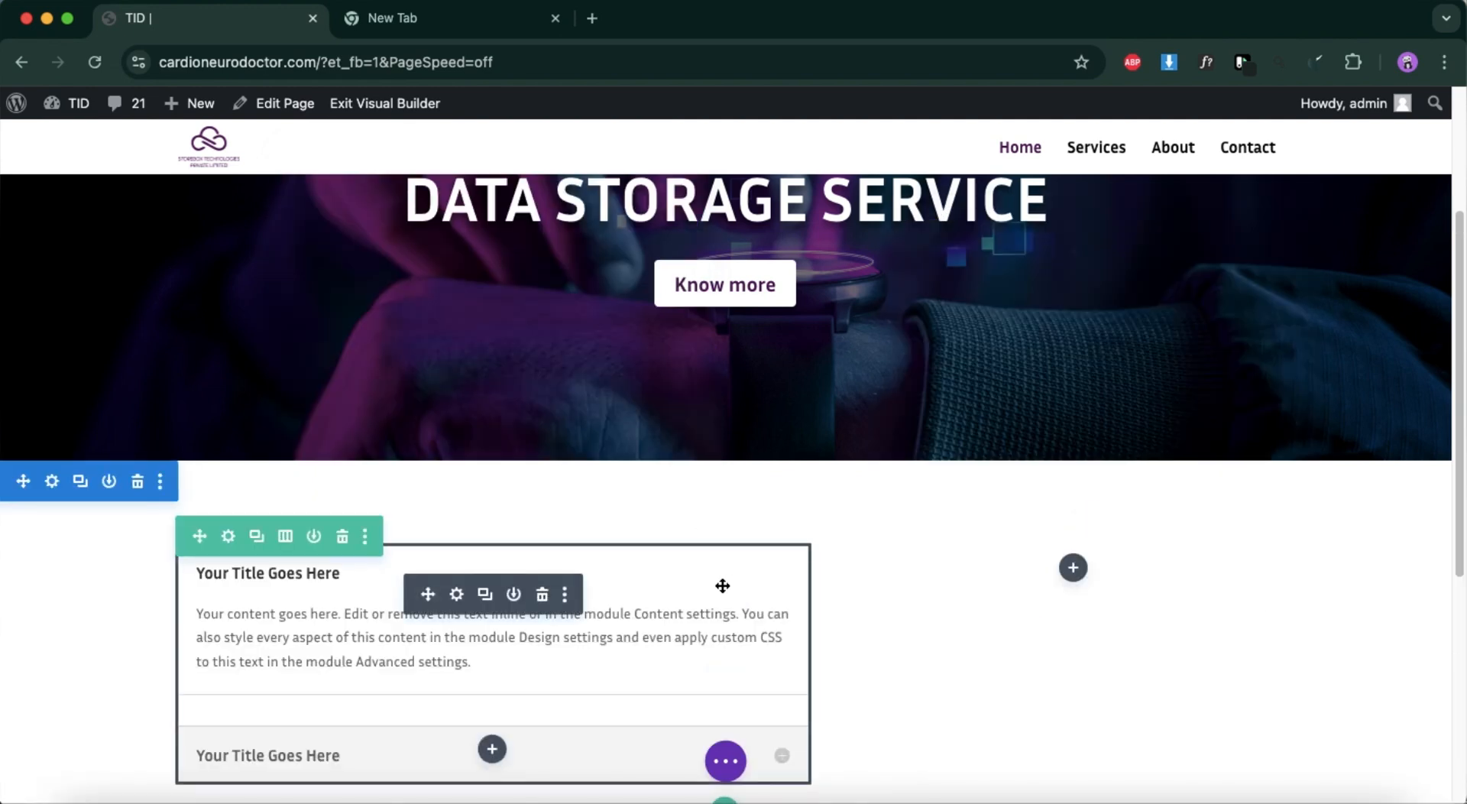
pyautogui.scroll(-2, 719, 584)
pyautogui.click(457, 443)
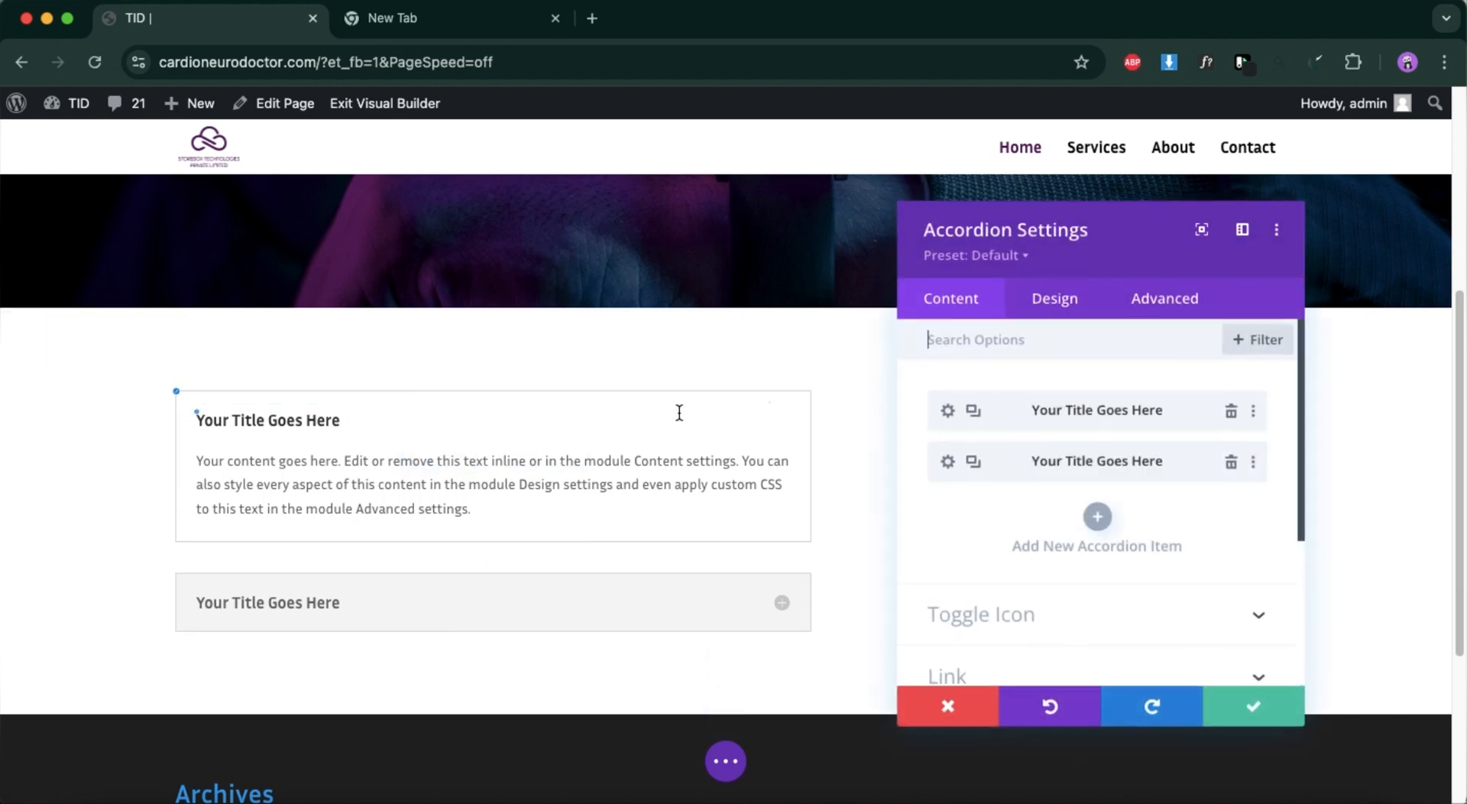
pyautogui.click(1098, 516)
pyautogui.click(950, 710)
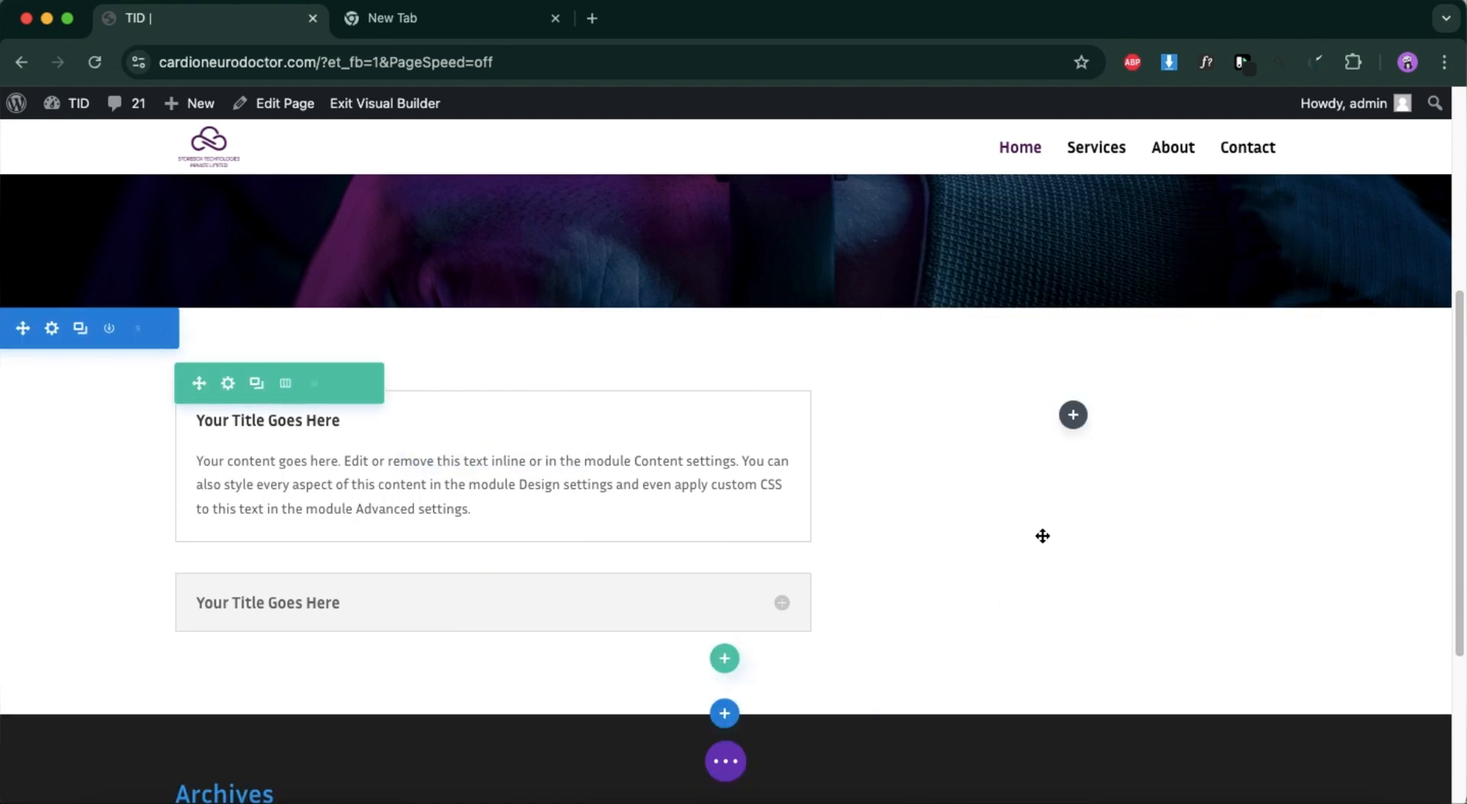
# Add two more items with default content to the accordion and save the module.
pyautogui.click(456, 442)
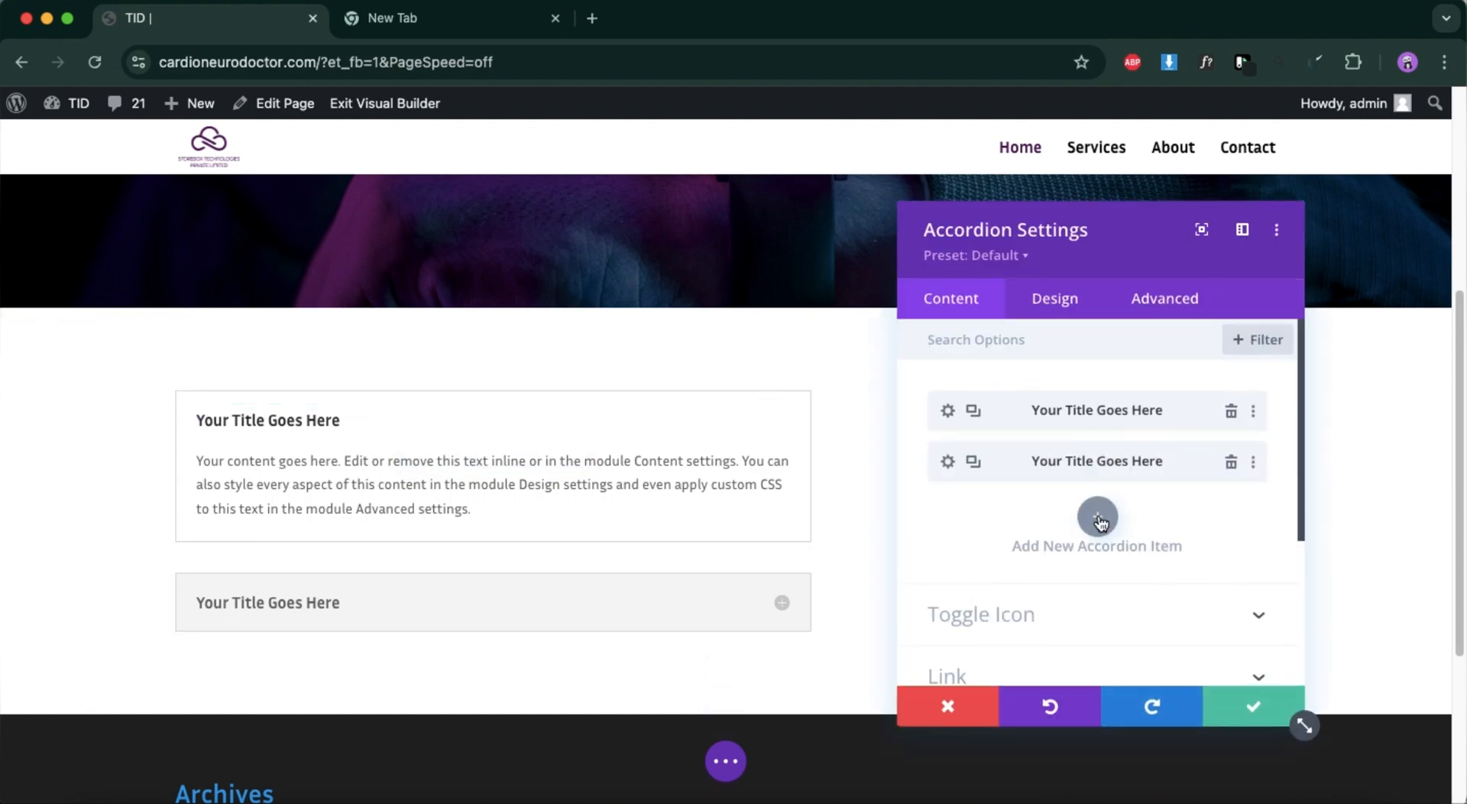
pyautogui.click(1099, 517)
pyautogui.scroll(-3, 1102, 551)
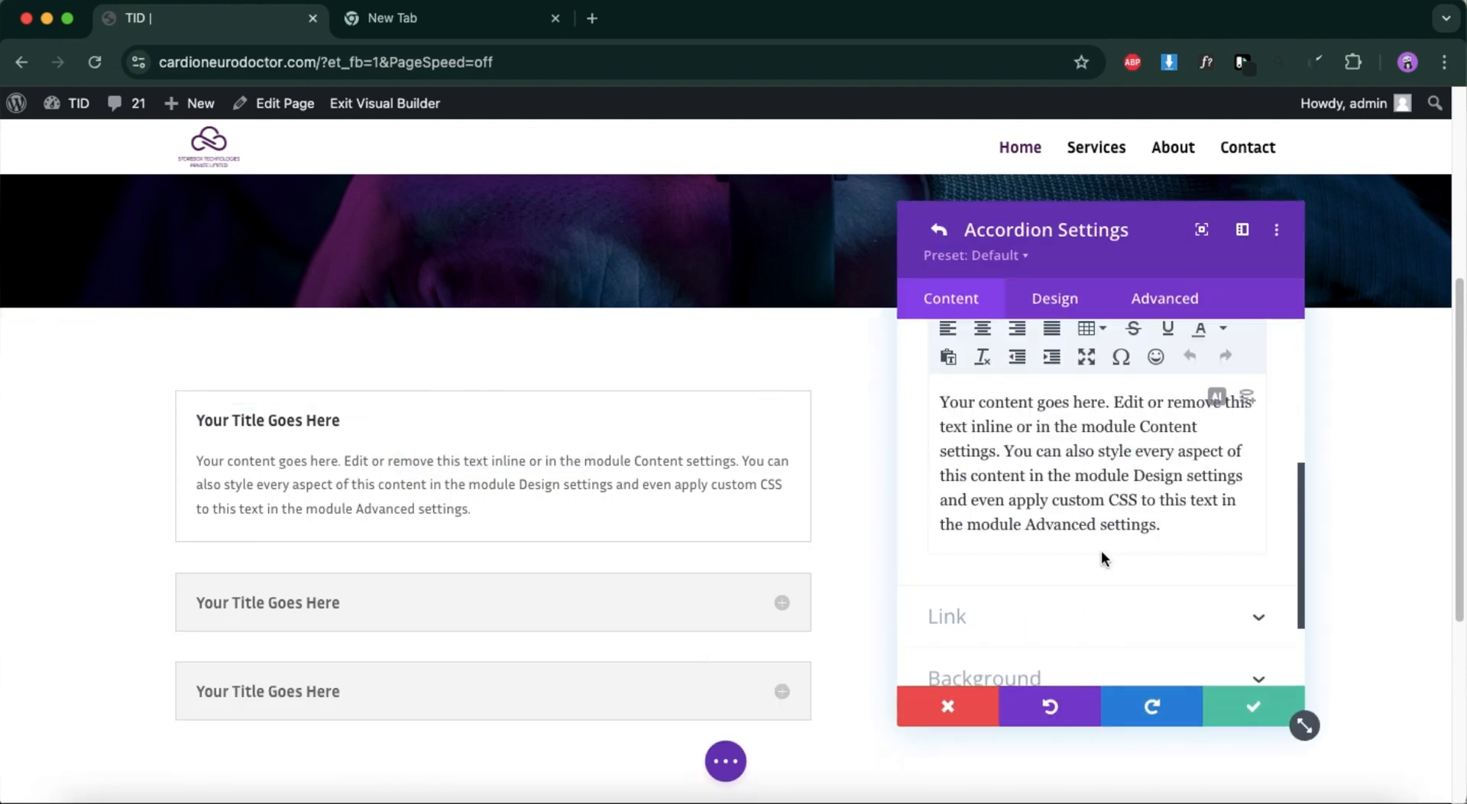
pyautogui.click(1238, 699)
pyautogui.click(1096, 451)
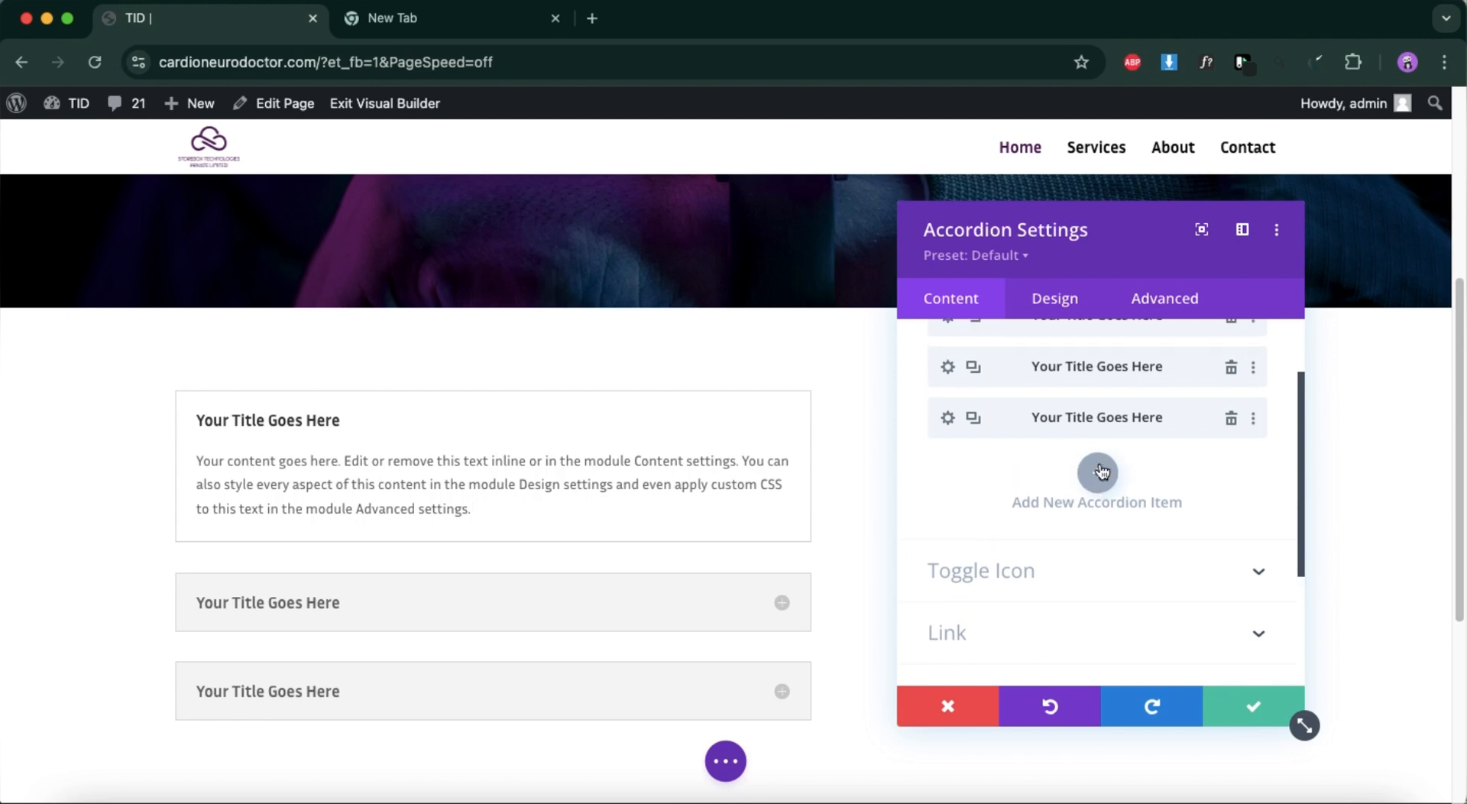
pyautogui.scroll(-3, 1074, 571)
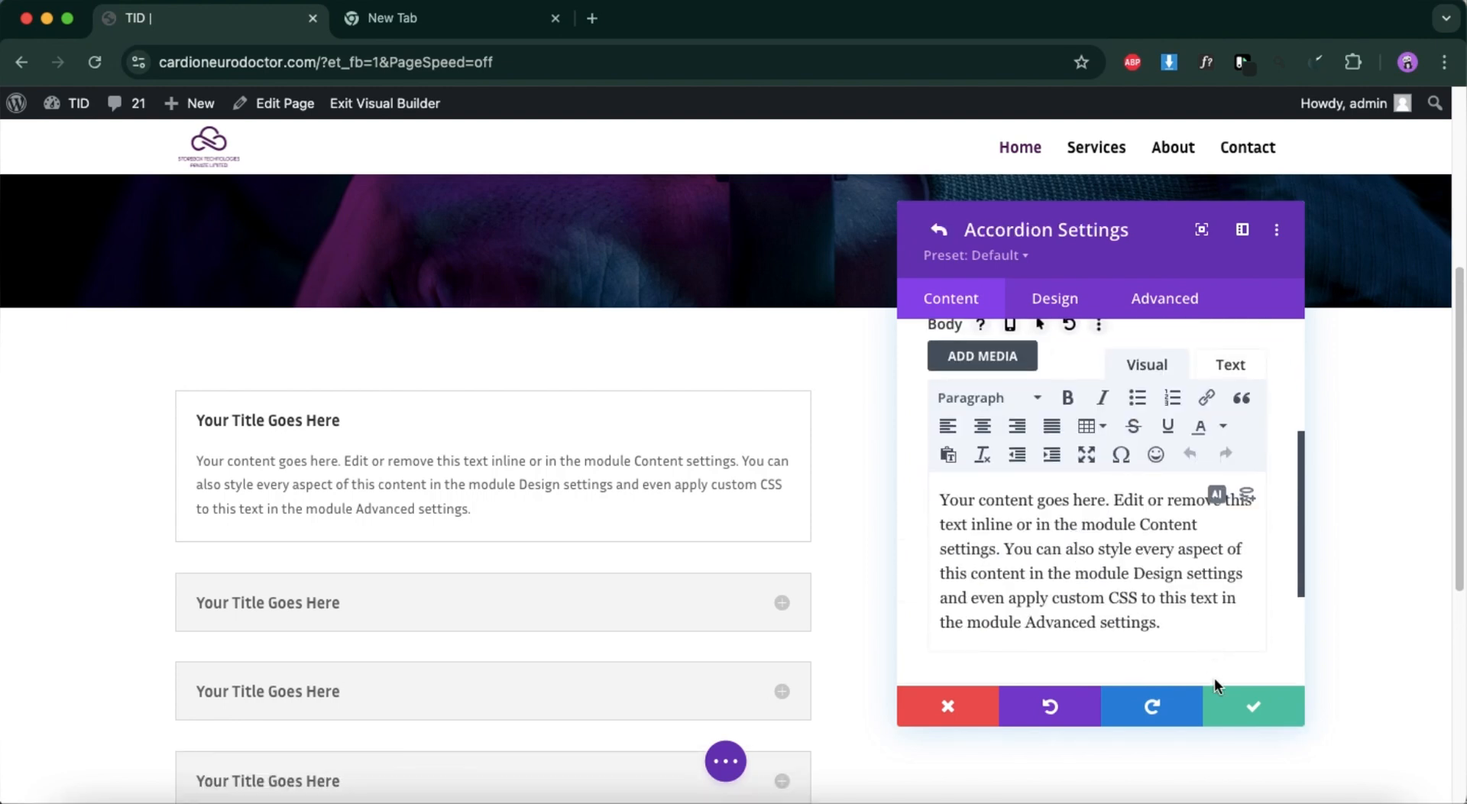
pyautogui.click(1233, 702)
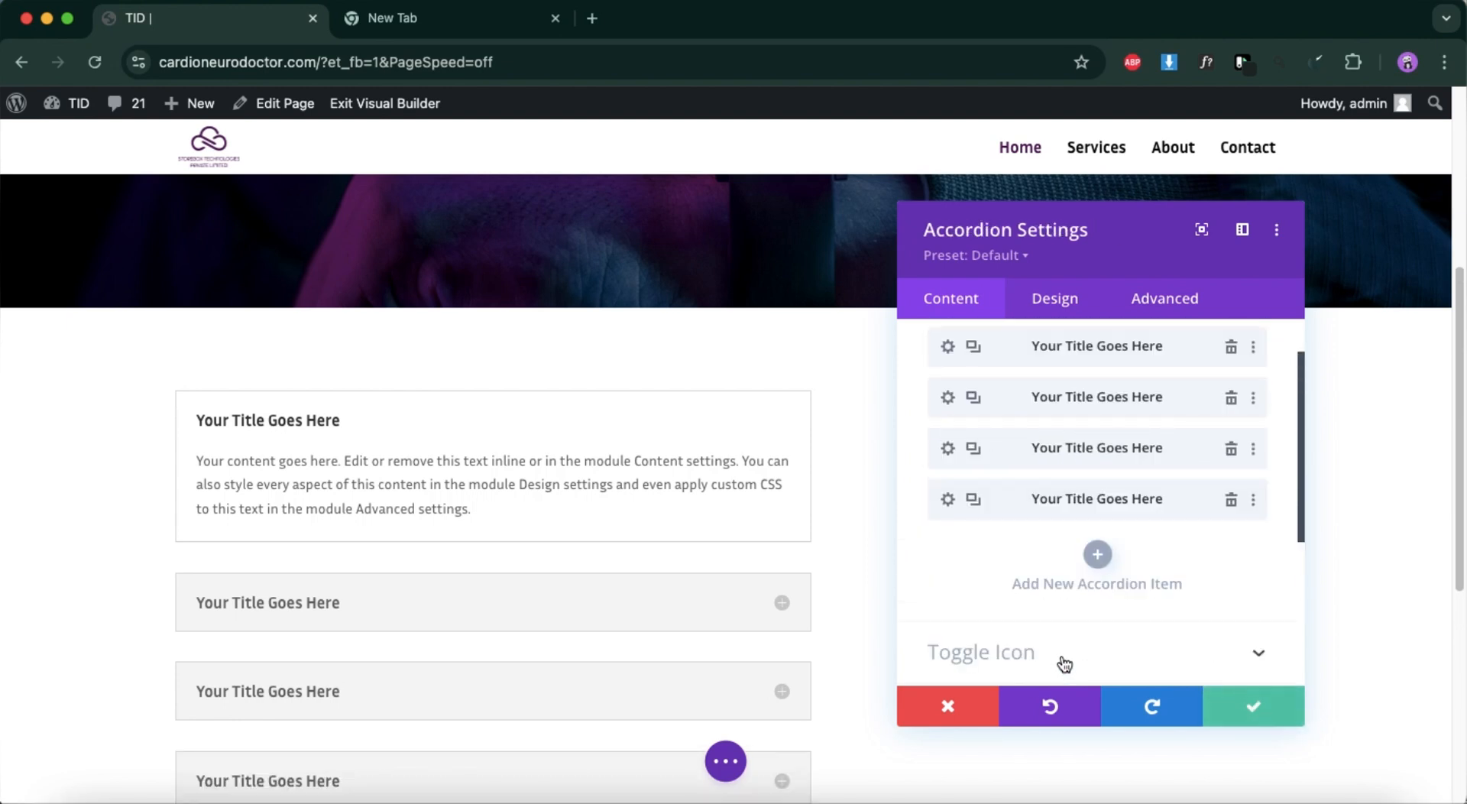
pyautogui.click(1255, 703)
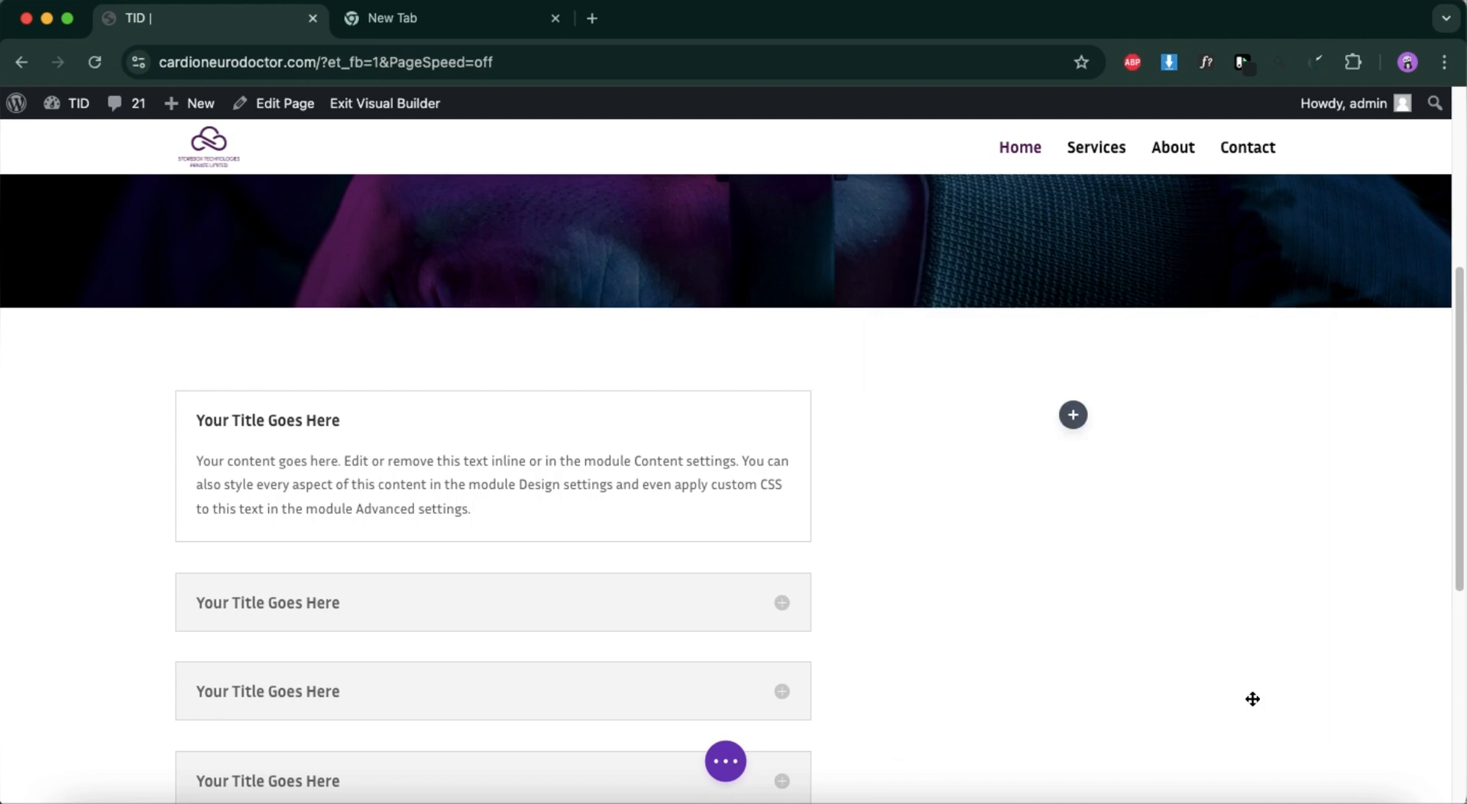
# Insert an Image module in the narrow column beside the accordion.
pyautogui.click(1074, 417)
pyautogui.write('im')
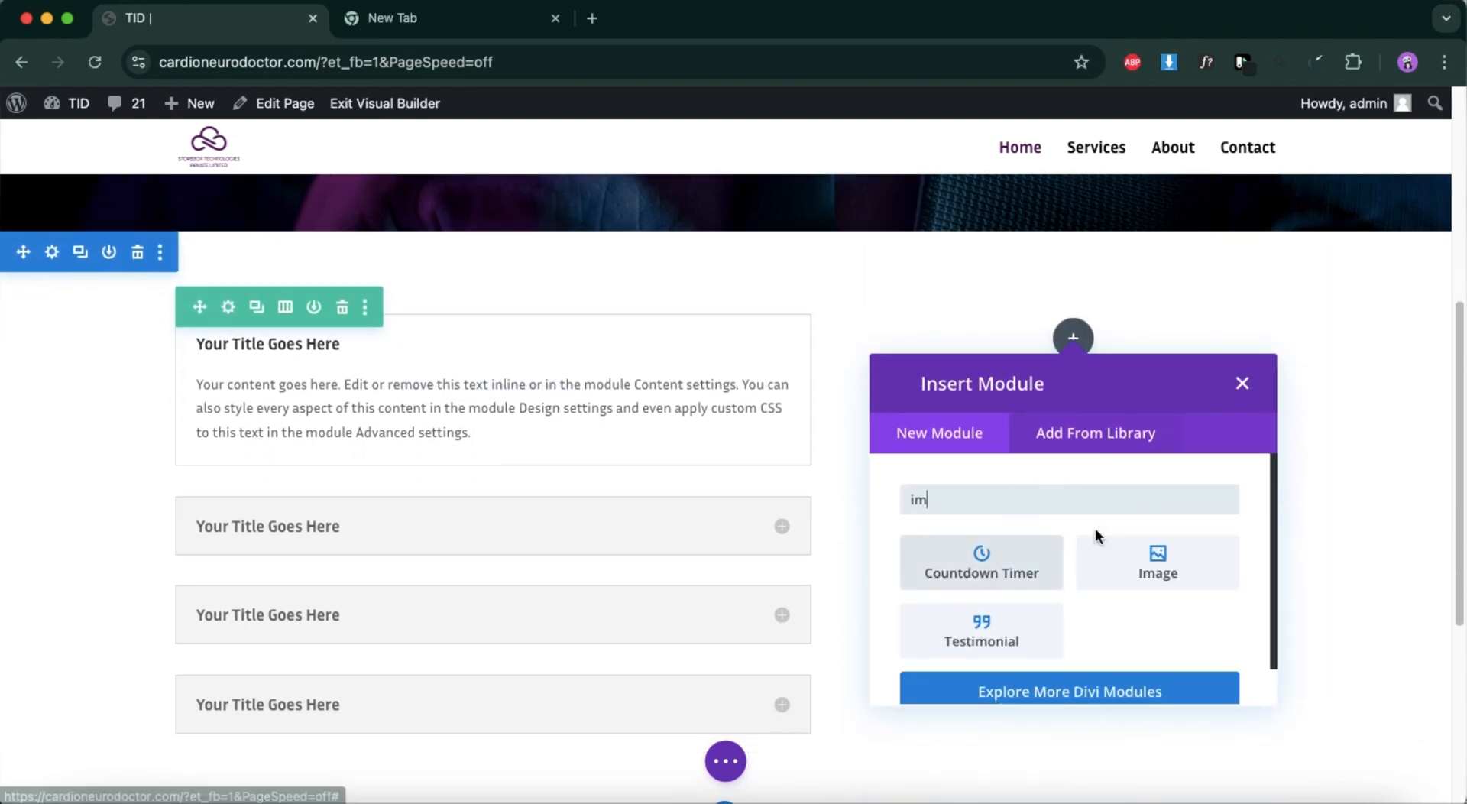
pyautogui.click(1157, 562)
# Upload datacenter-secure-cloud-server-service-isometric-composition-illustration.png from the Downloads folder to the media library for the Image module.
pyautogui.scroll(-2, 1204, 581)
pyautogui.scroll(1, 1186, 393)
pyautogui.click(1181, 387)
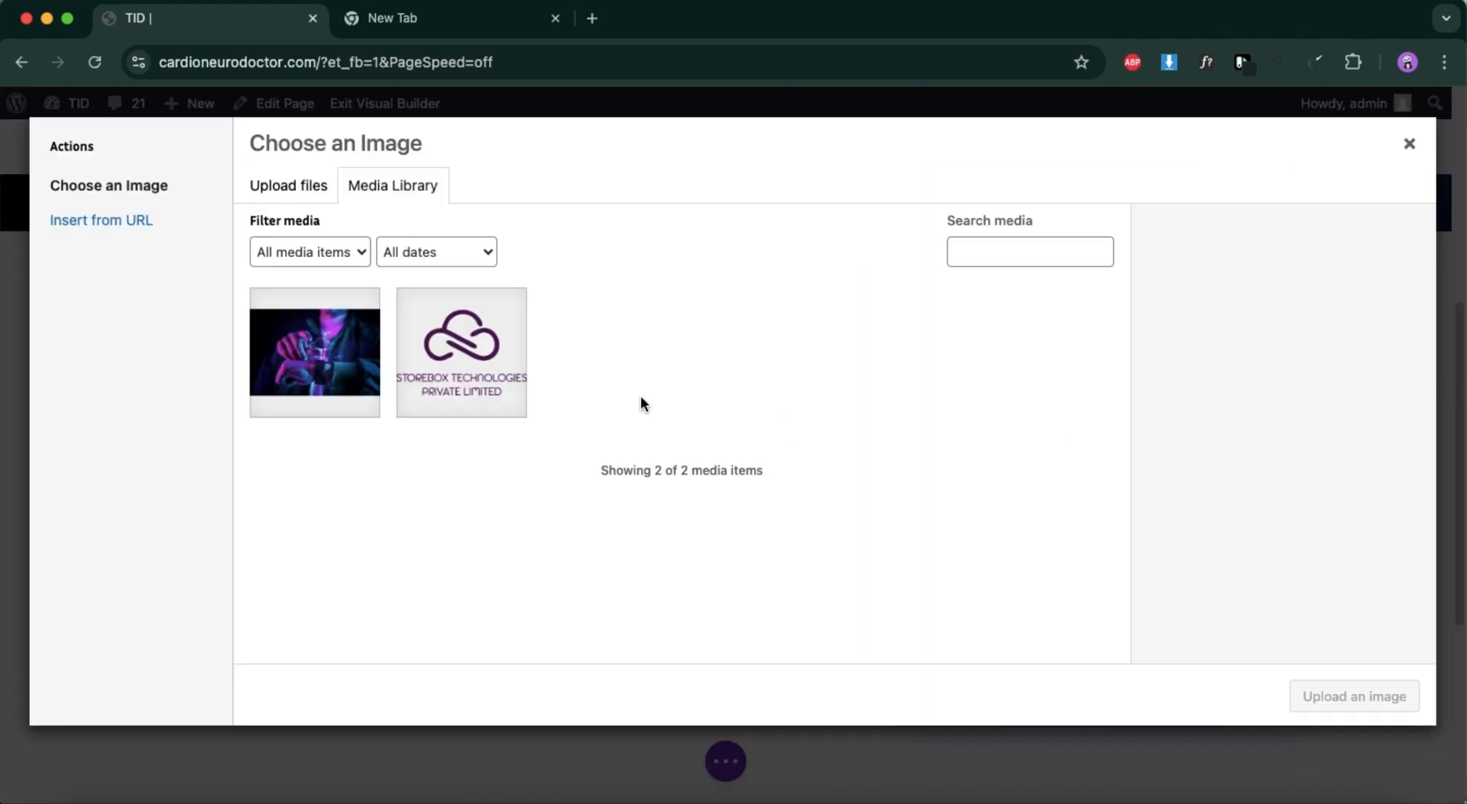
pyautogui.click(66, 793)
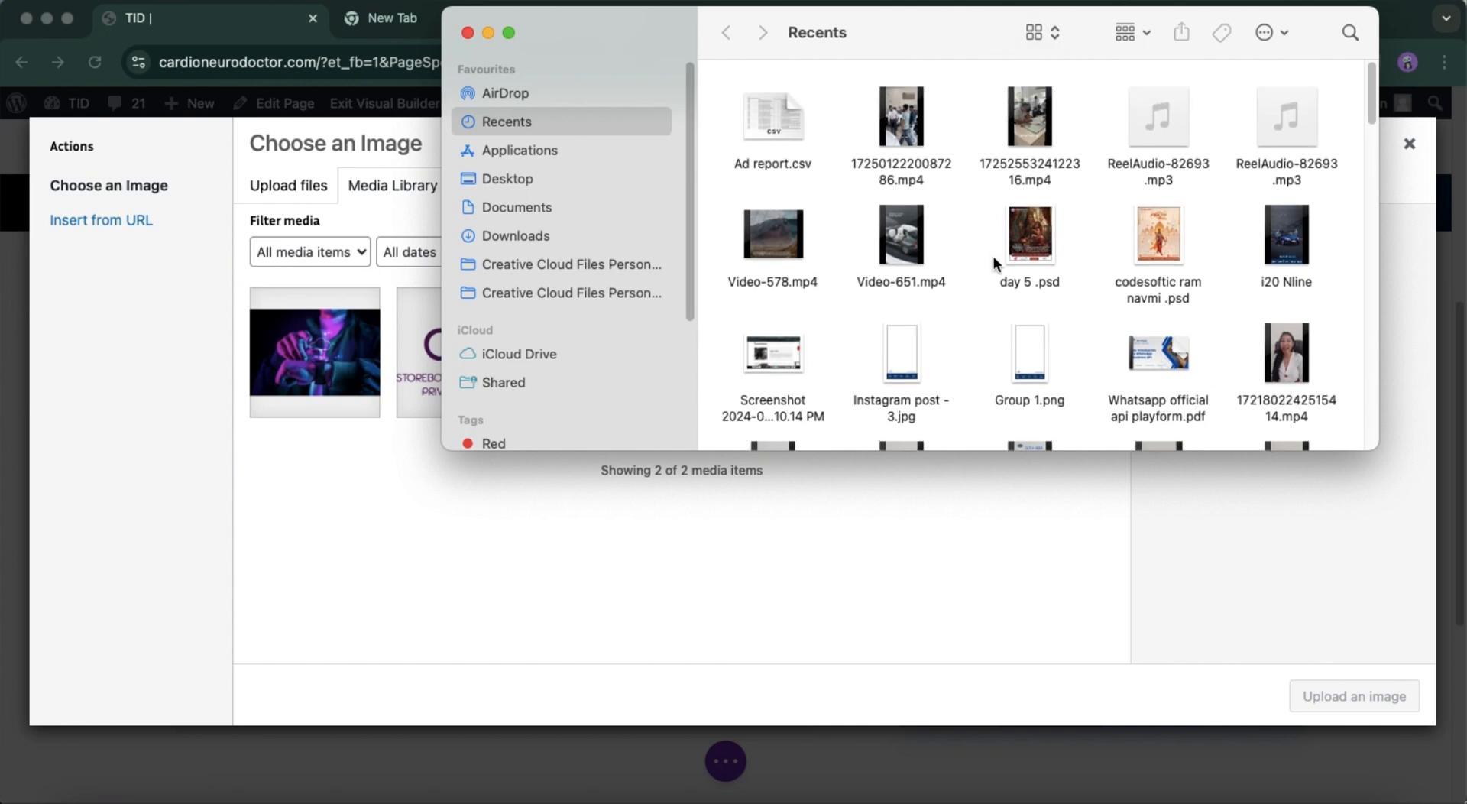
pyautogui.click(552, 228)
pyautogui.scroll(-5, 1185, 378)
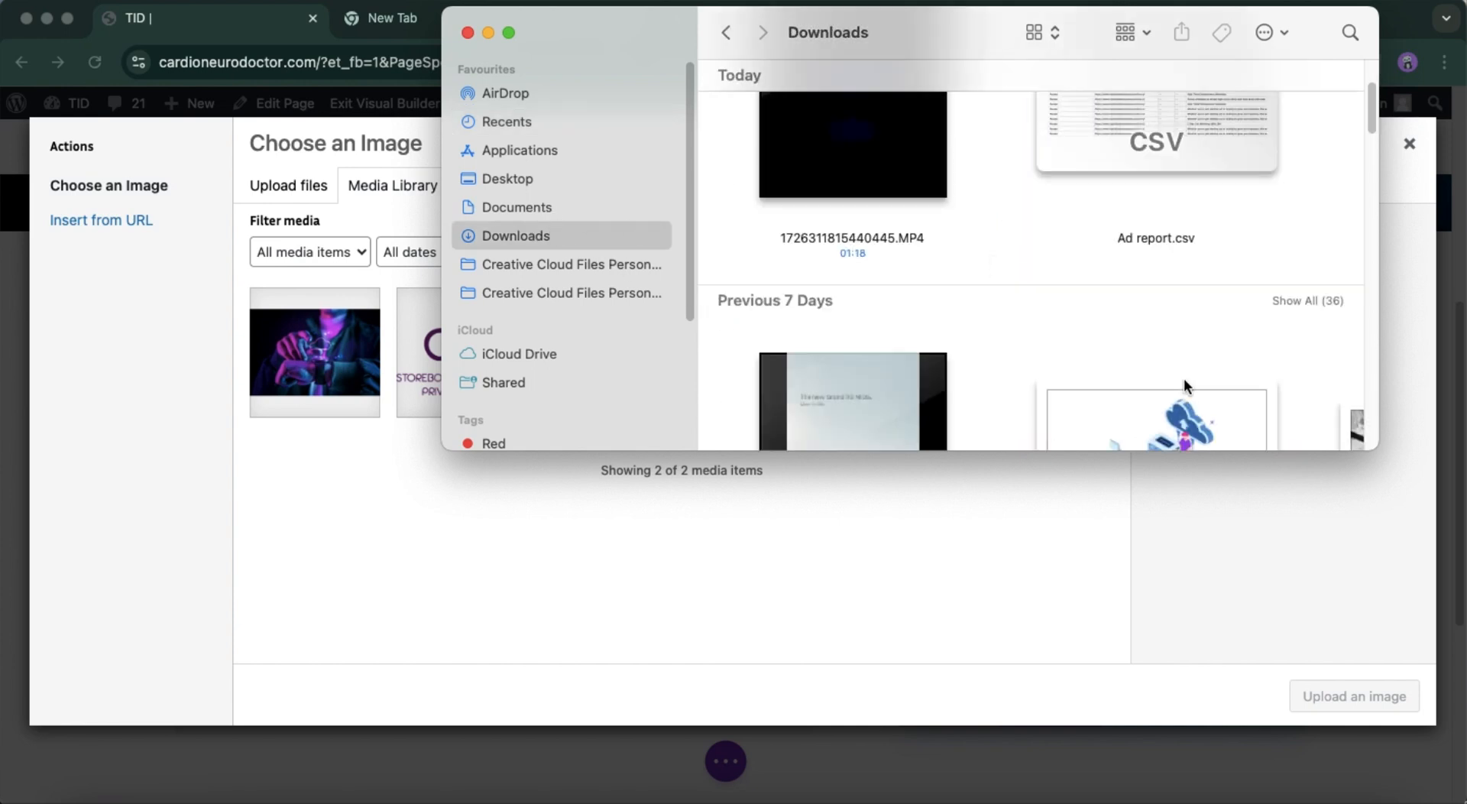
pyautogui.click(1303, 88)
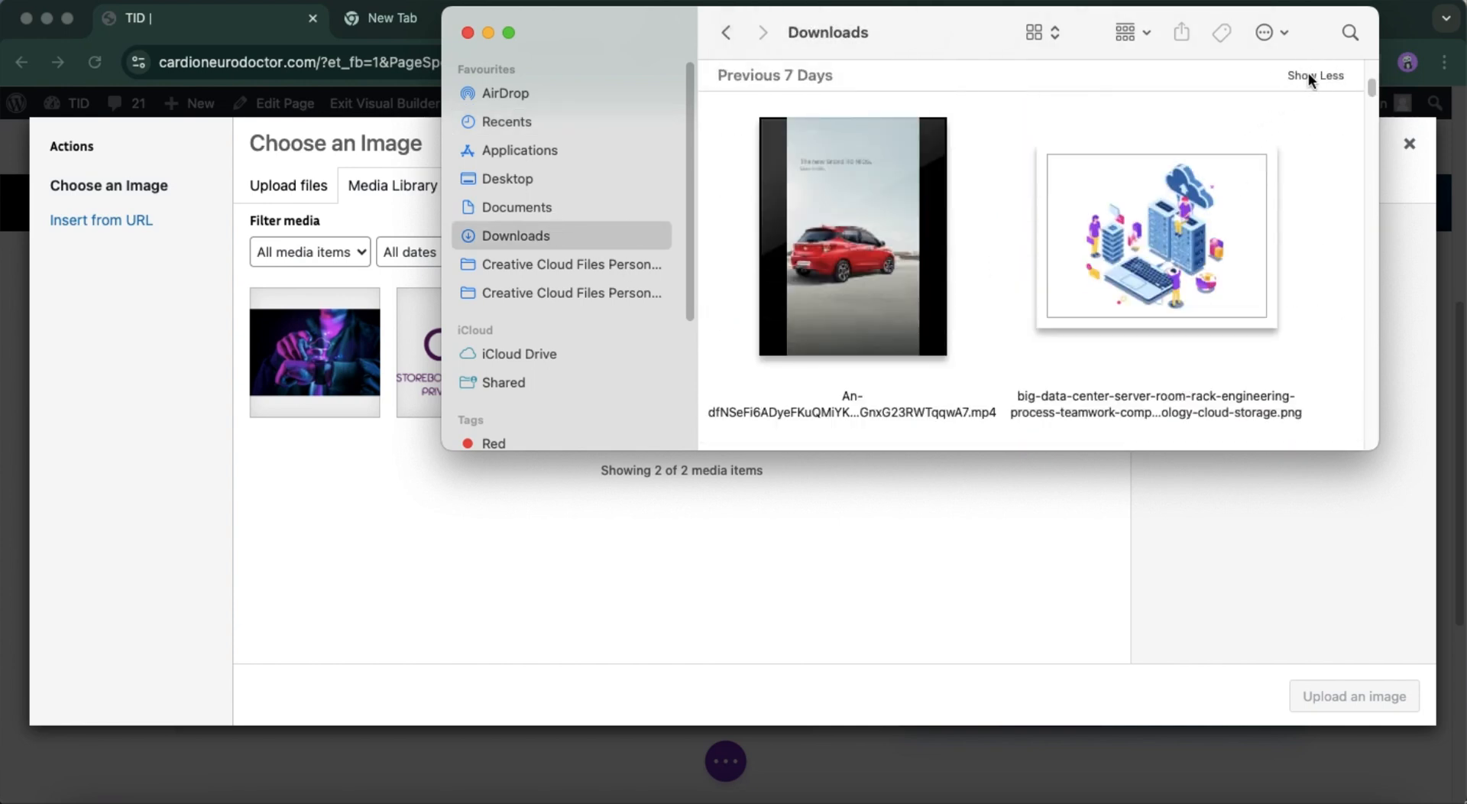
pyautogui.scroll(-10, 1093, 330)
pyautogui.scroll(-10, 1097, 338)
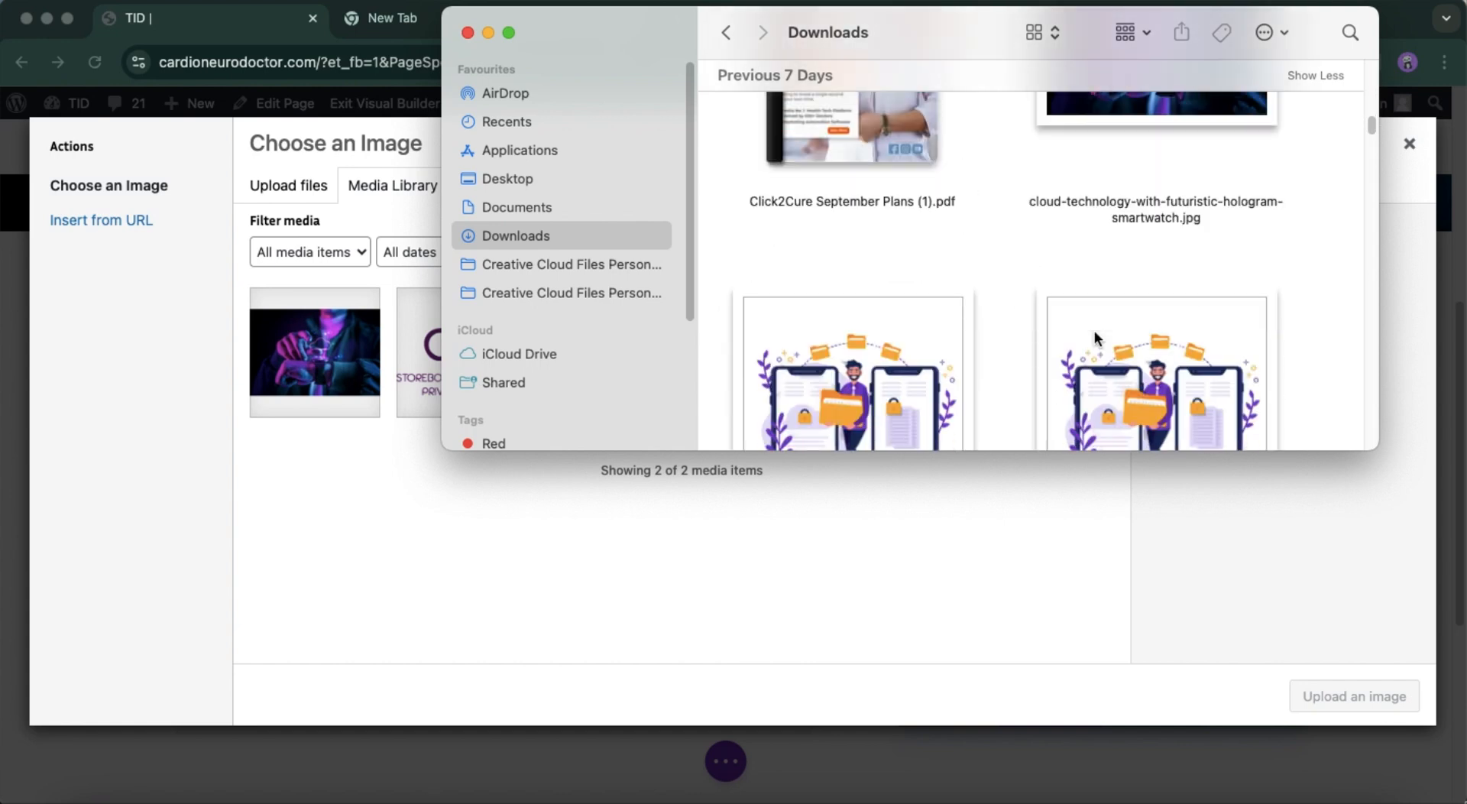
pyautogui.moveTo(852, 160); pyautogui.dragTo(598, 493)
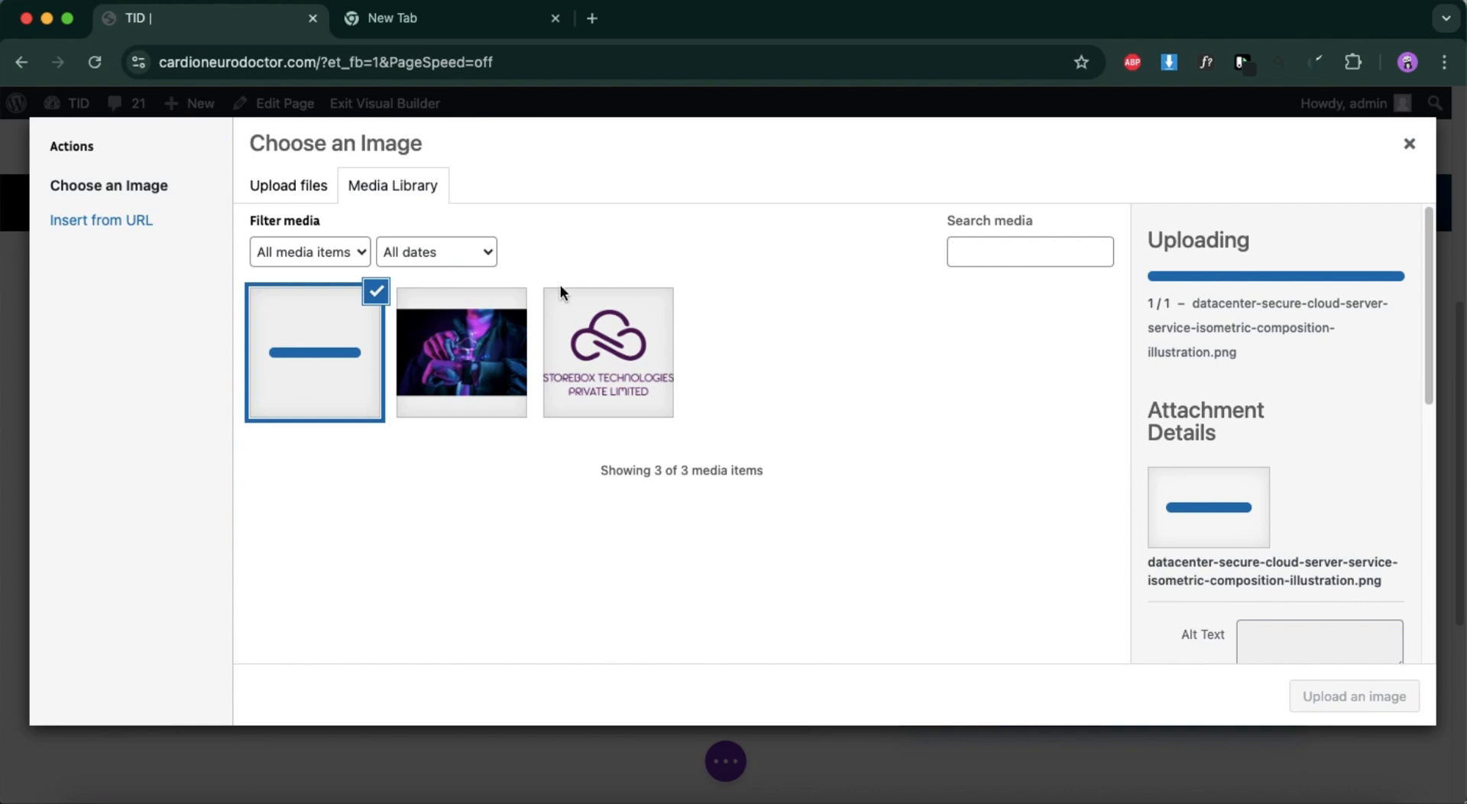
# Use the uploaded datacenter illustration as the Image module's picture and save the module.
pyautogui.click(1410, 152)
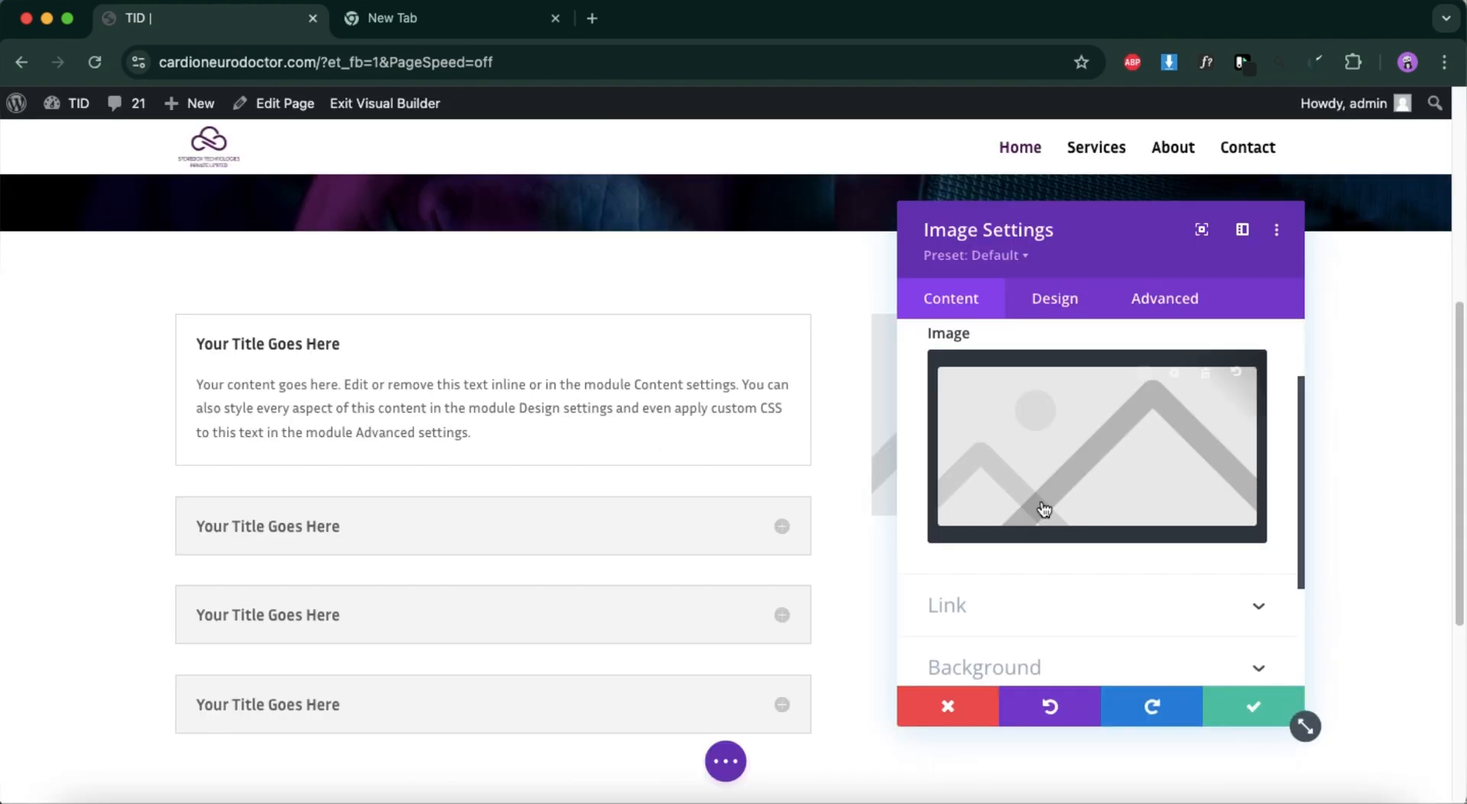
pyautogui.click(1171, 379)
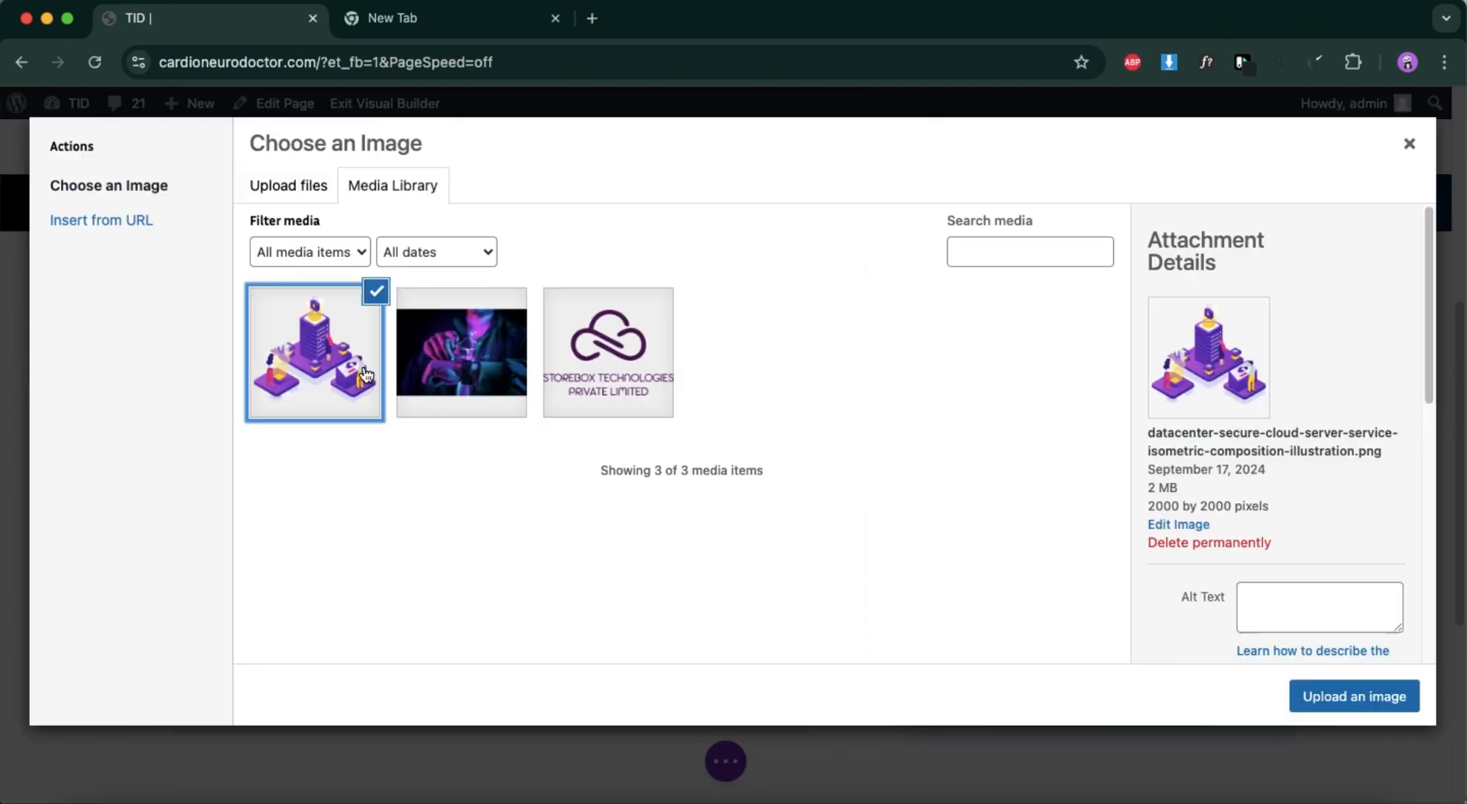
pyautogui.click(1350, 697)
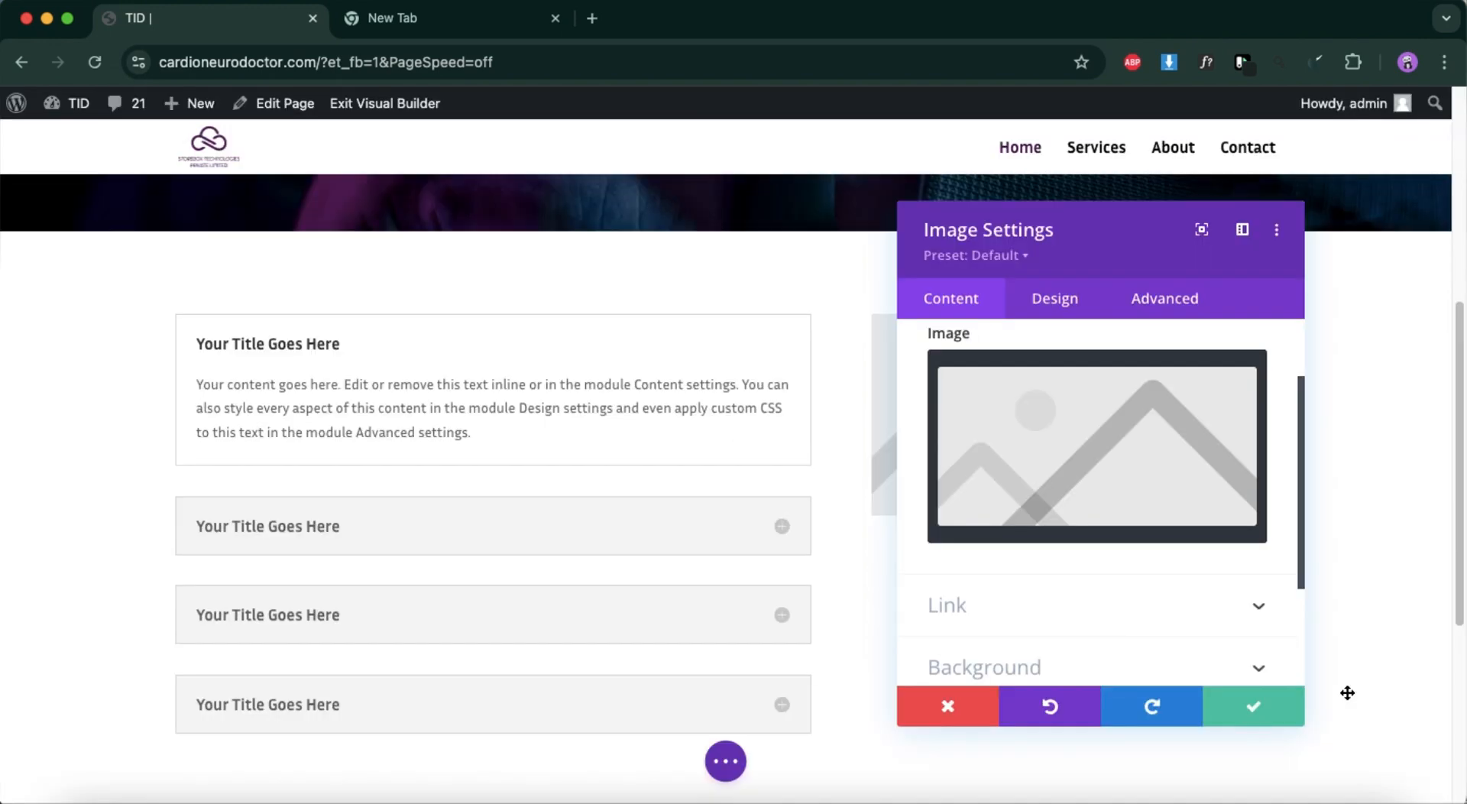
pyautogui.click(1253, 706)
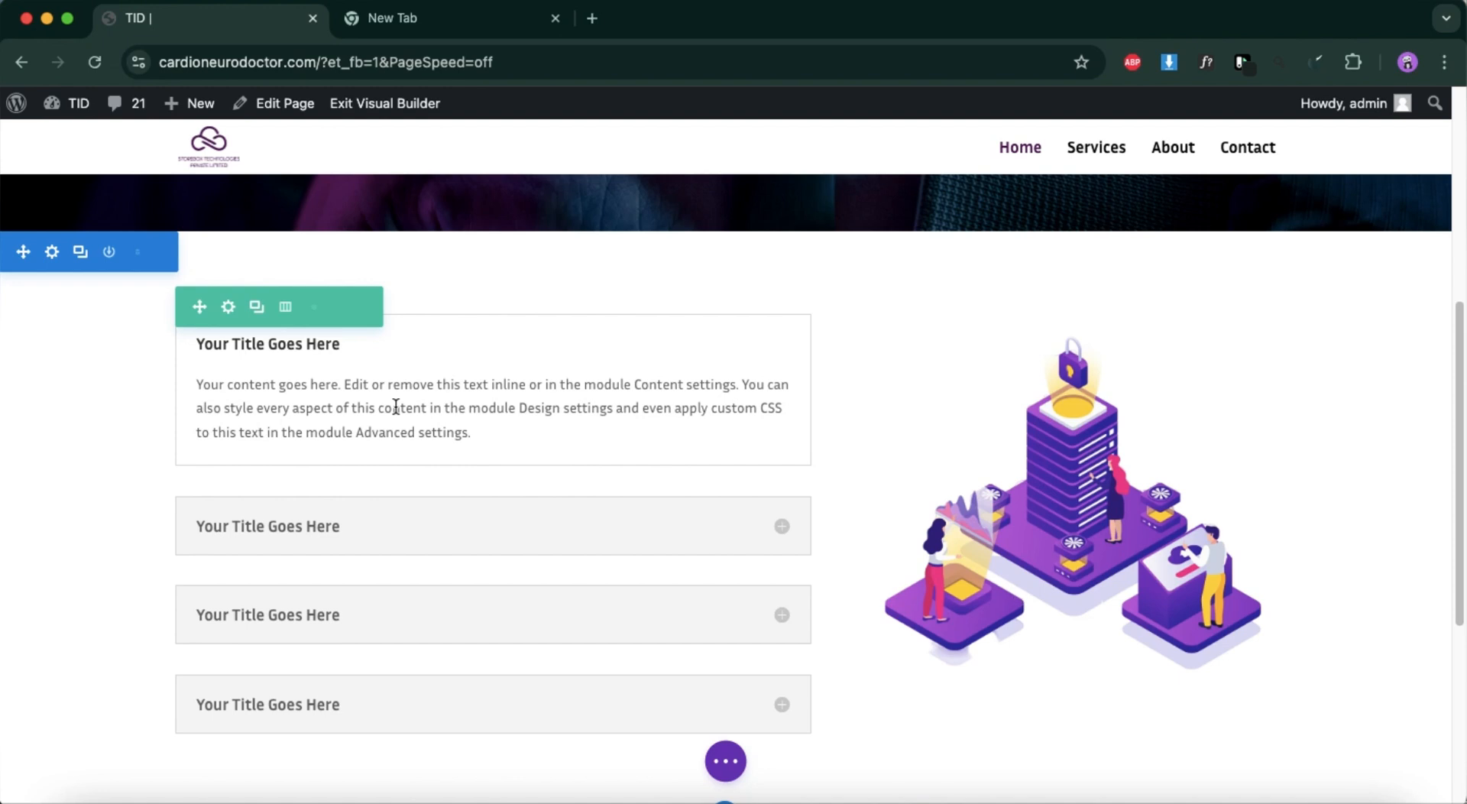
# Open the accordion module's settings and look through the available toggle icons.
pyautogui.moveTo(398, 365)
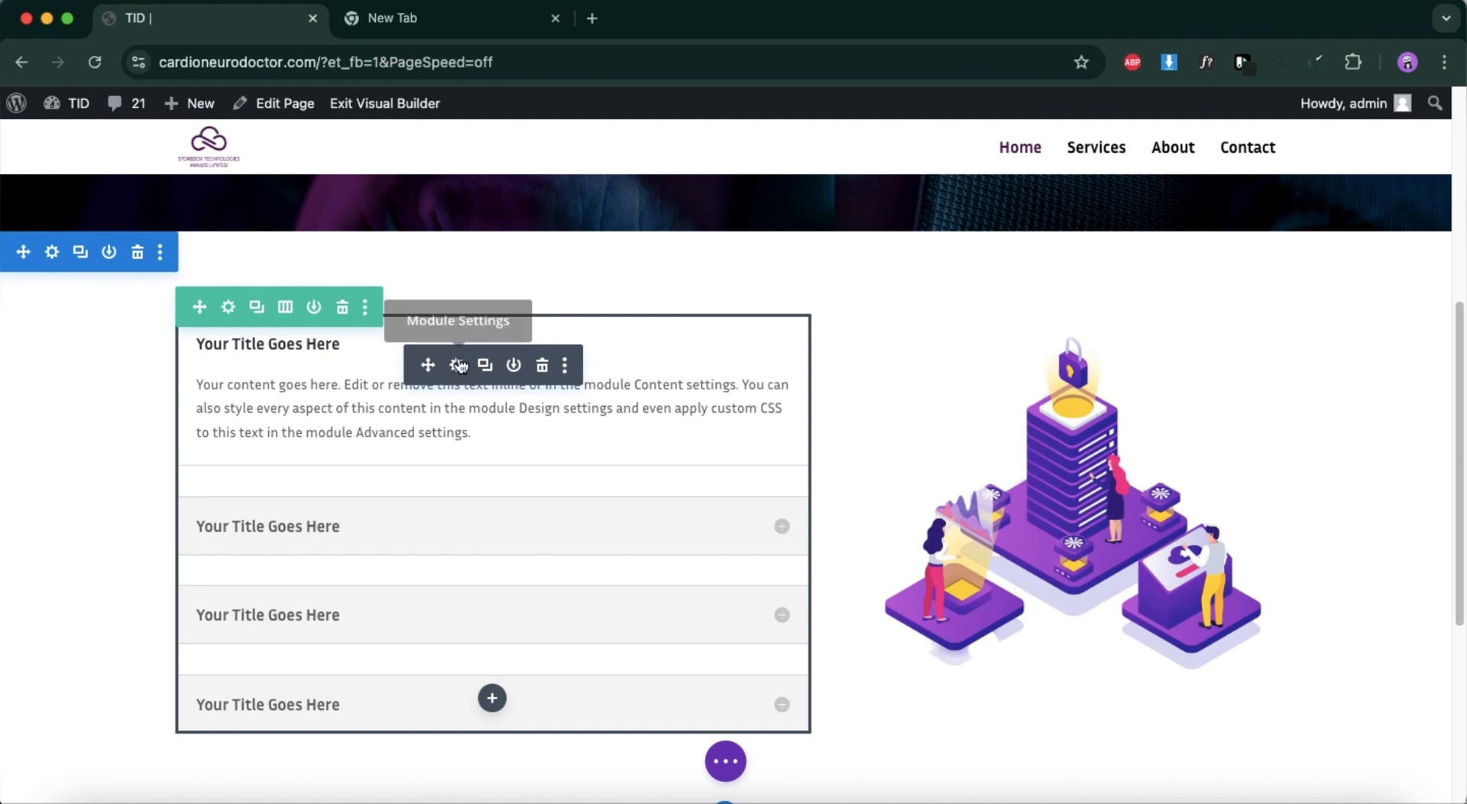
pyautogui.click(457, 365)
pyautogui.scroll(-5, 1072, 490)
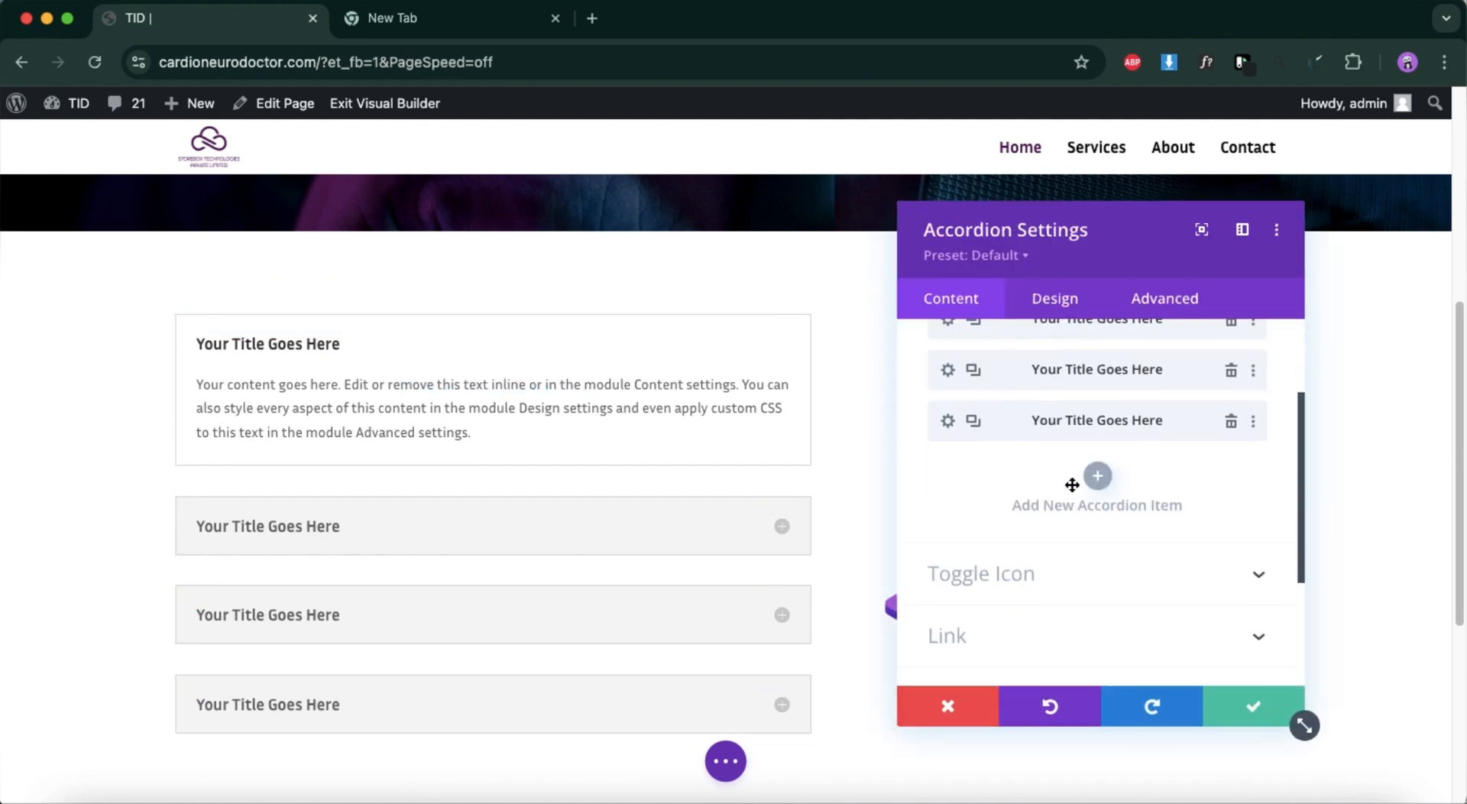
pyautogui.scroll(3, 1044, 608)
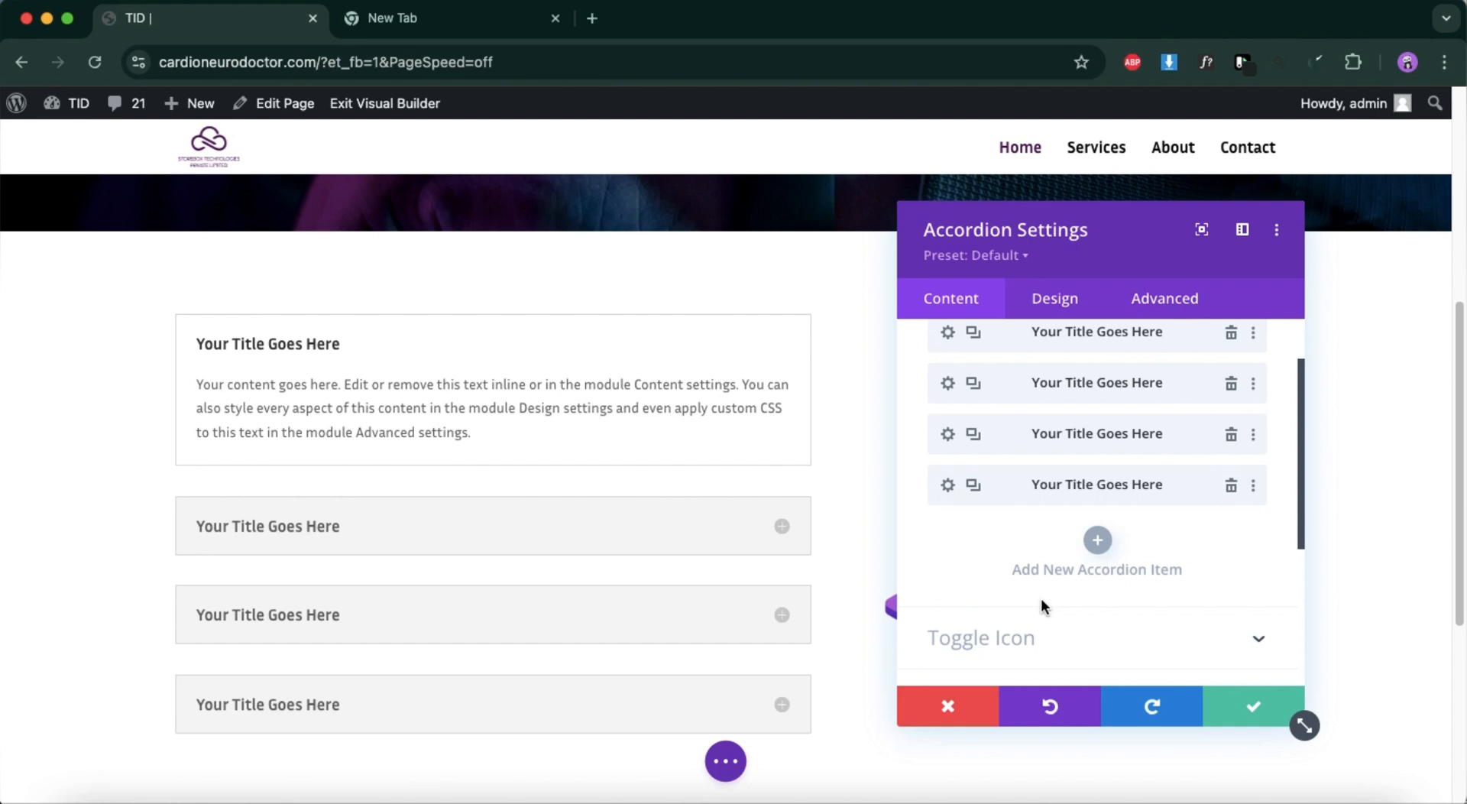
pyautogui.scroll(-3, 1047, 602)
pyautogui.click(1056, 480)
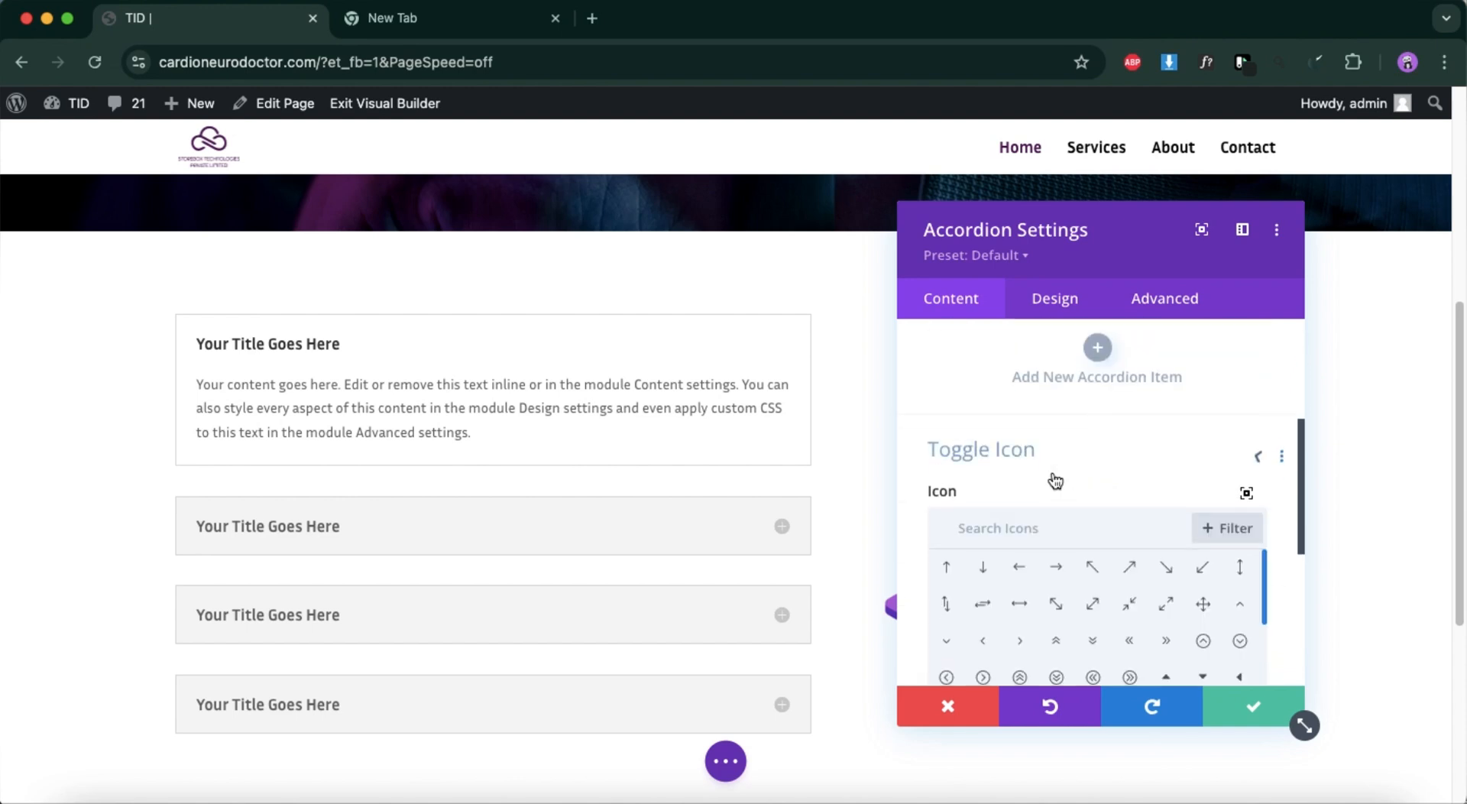
pyautogui.scroll(-6, 1040, 550)
pyautogui.scroll(-3, 1032, 634)
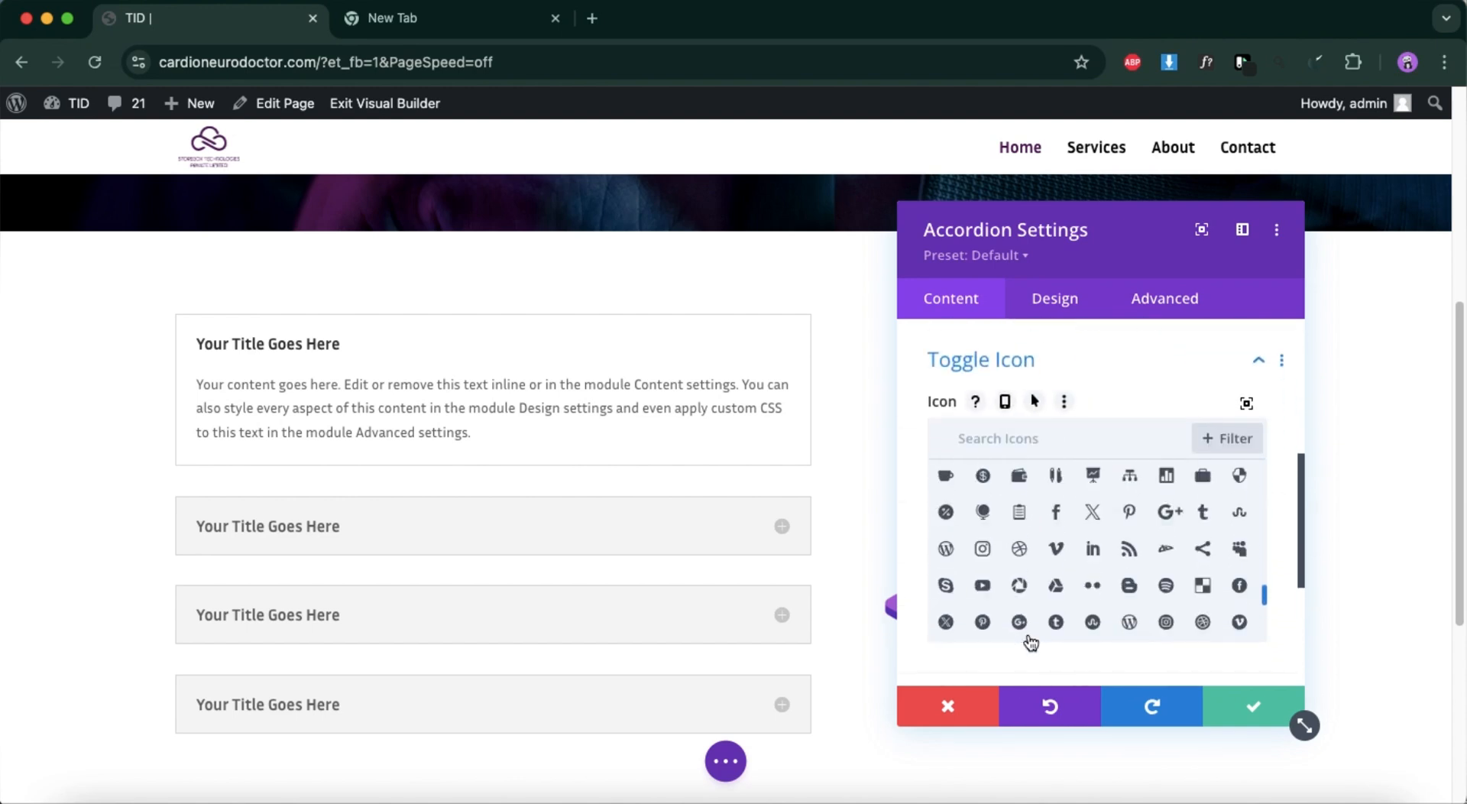
# Set the accordion's border color to the global purple #4e0854 and save the module.
pyautogui.click(1055, 310)
pyautogui.click(1059, 456)
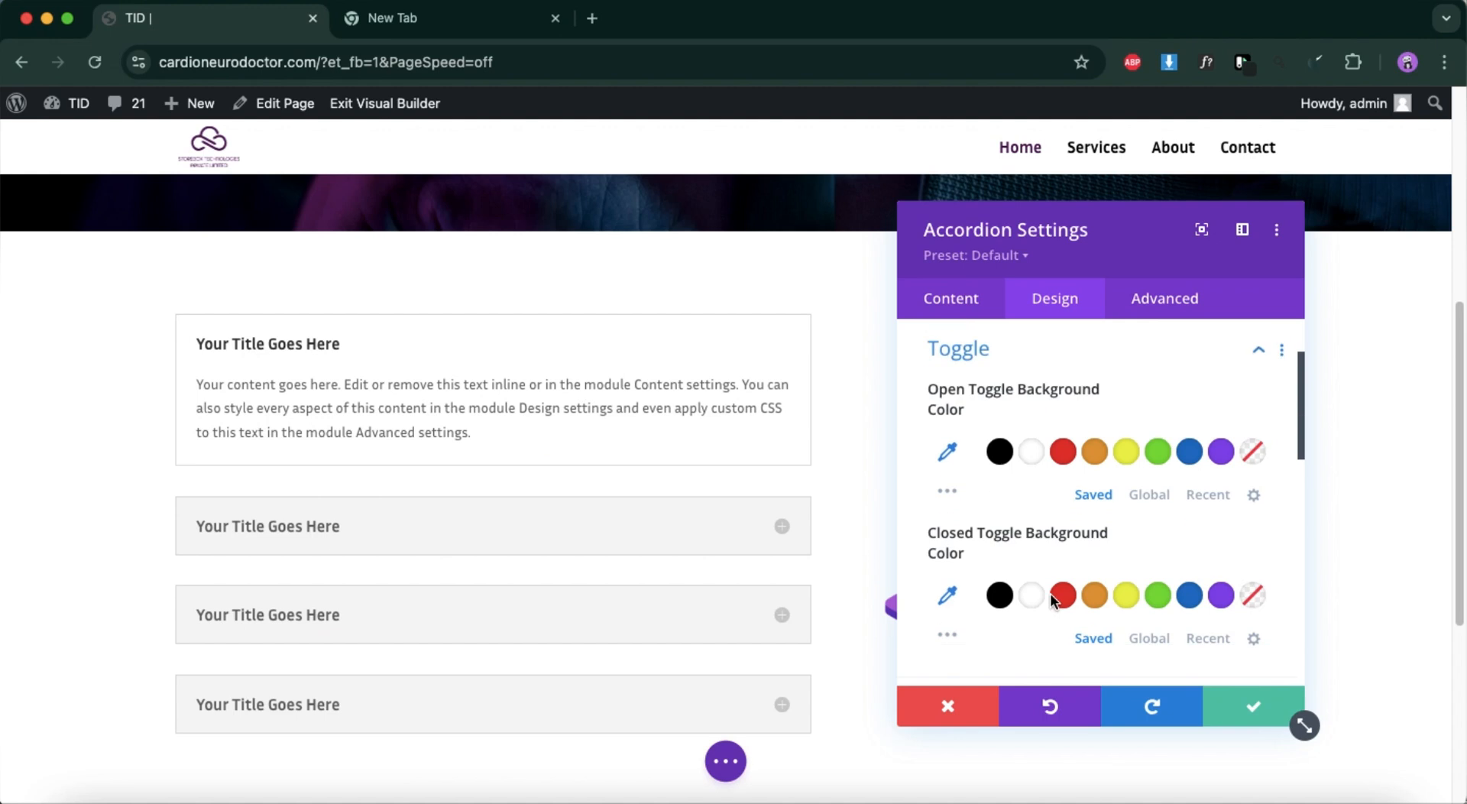
pyautogui.scroll(-6, 1044, 616)
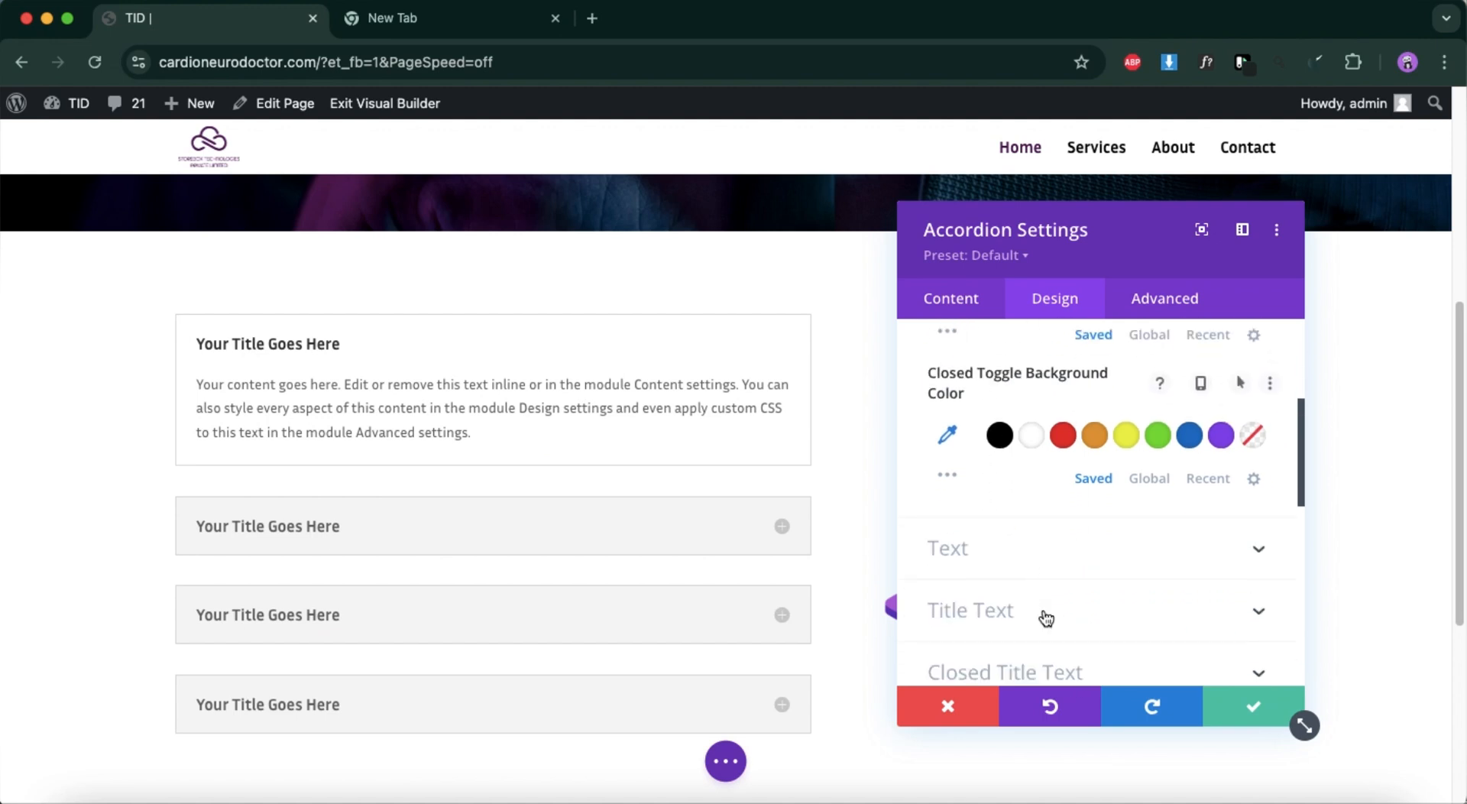
pyautogui.scroll(-4, 1046, 619)
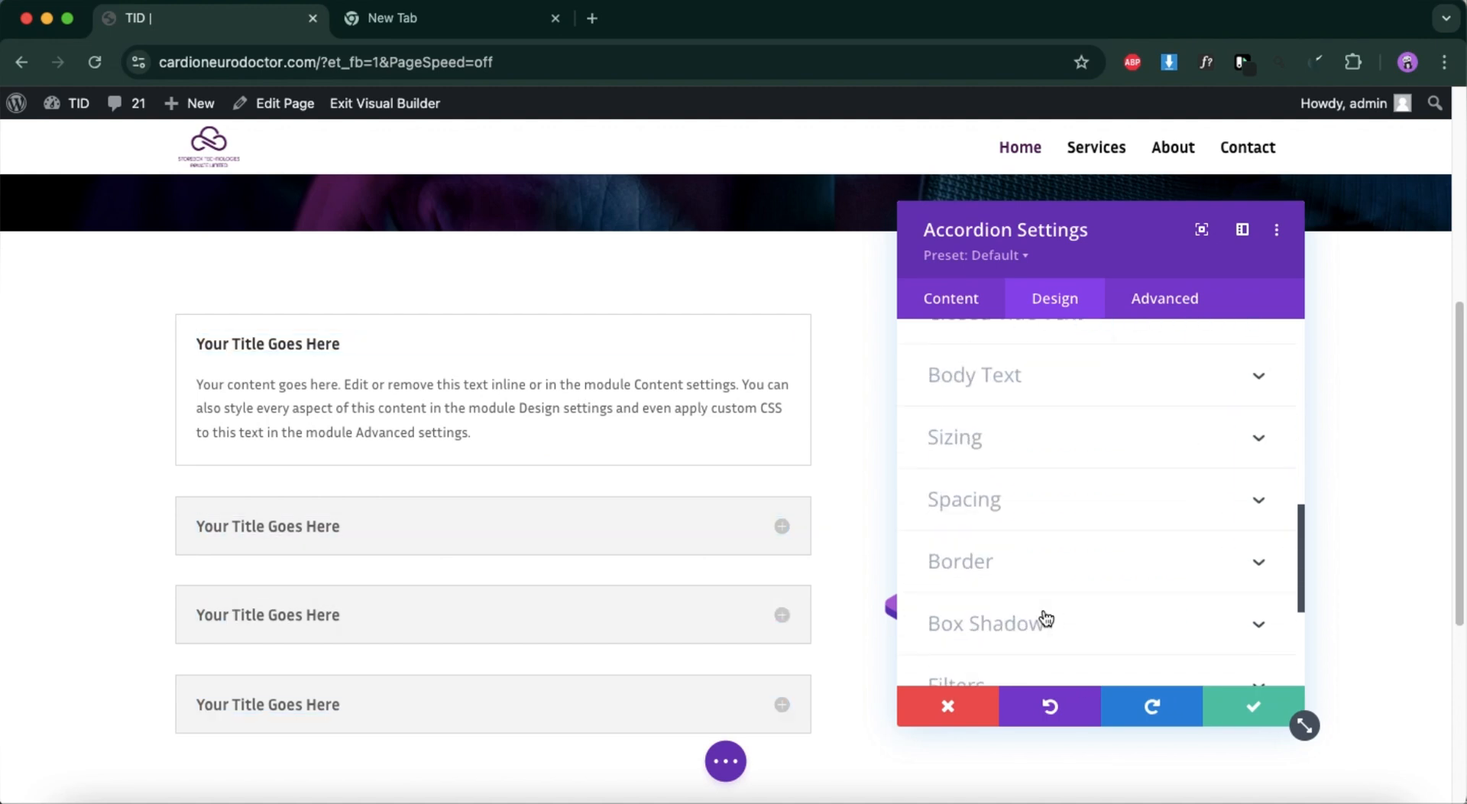
pyautogui.click(1061, 432)
pyautogui.scroll(-6, 1052, 571)
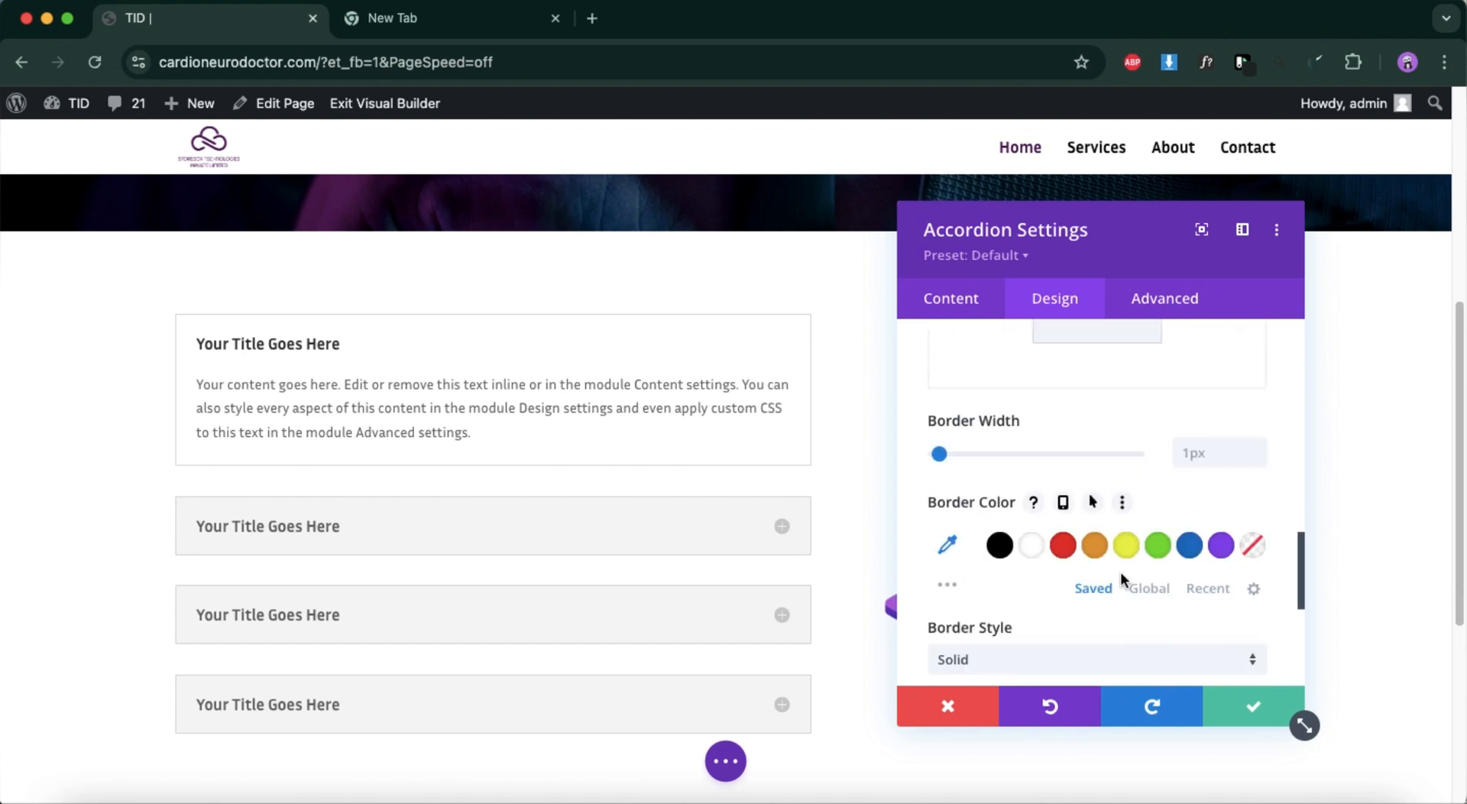
pyautogui.click(1149, 588)
pyautogui.click(1130, 546)
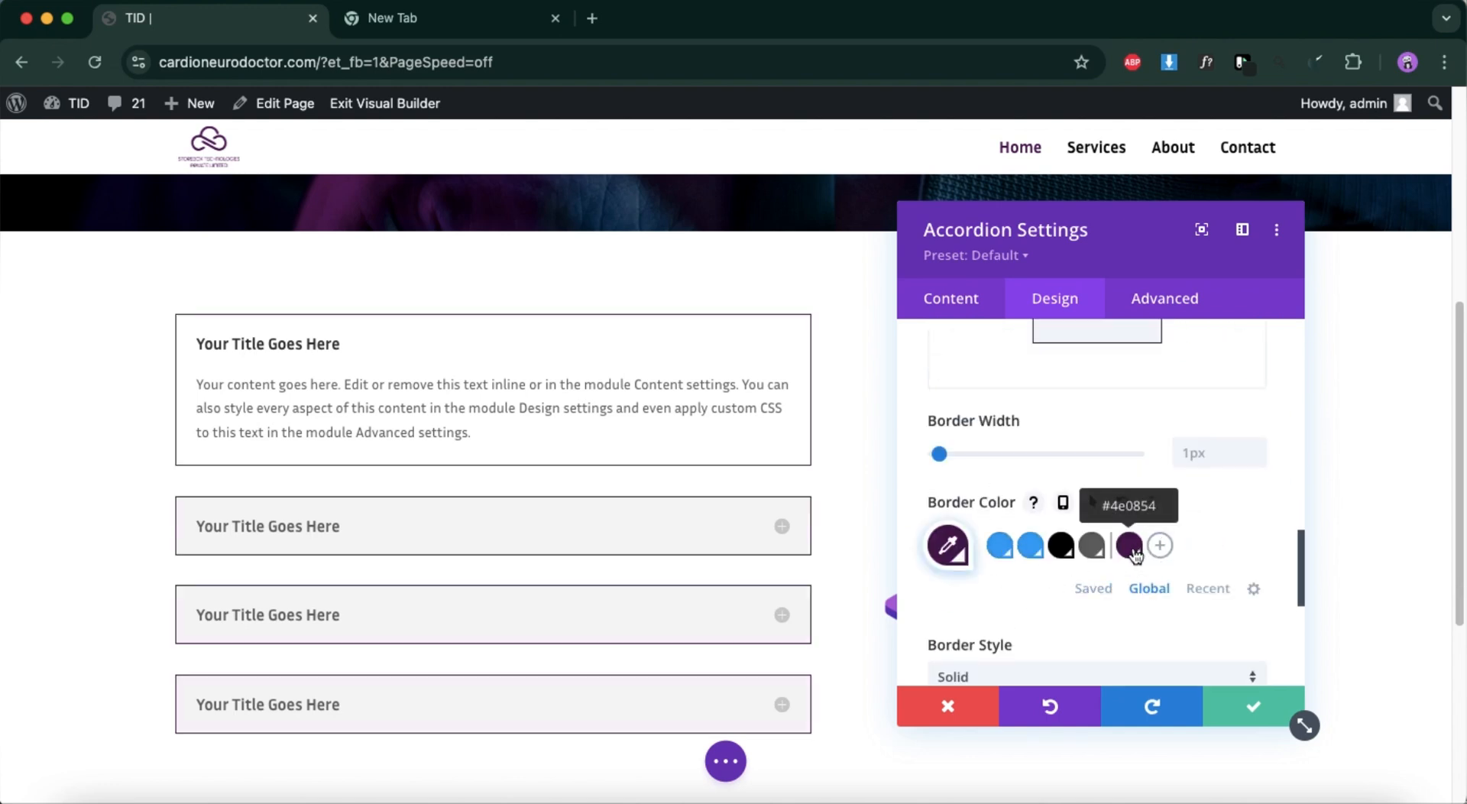
pyautogui.click(1254, 706)
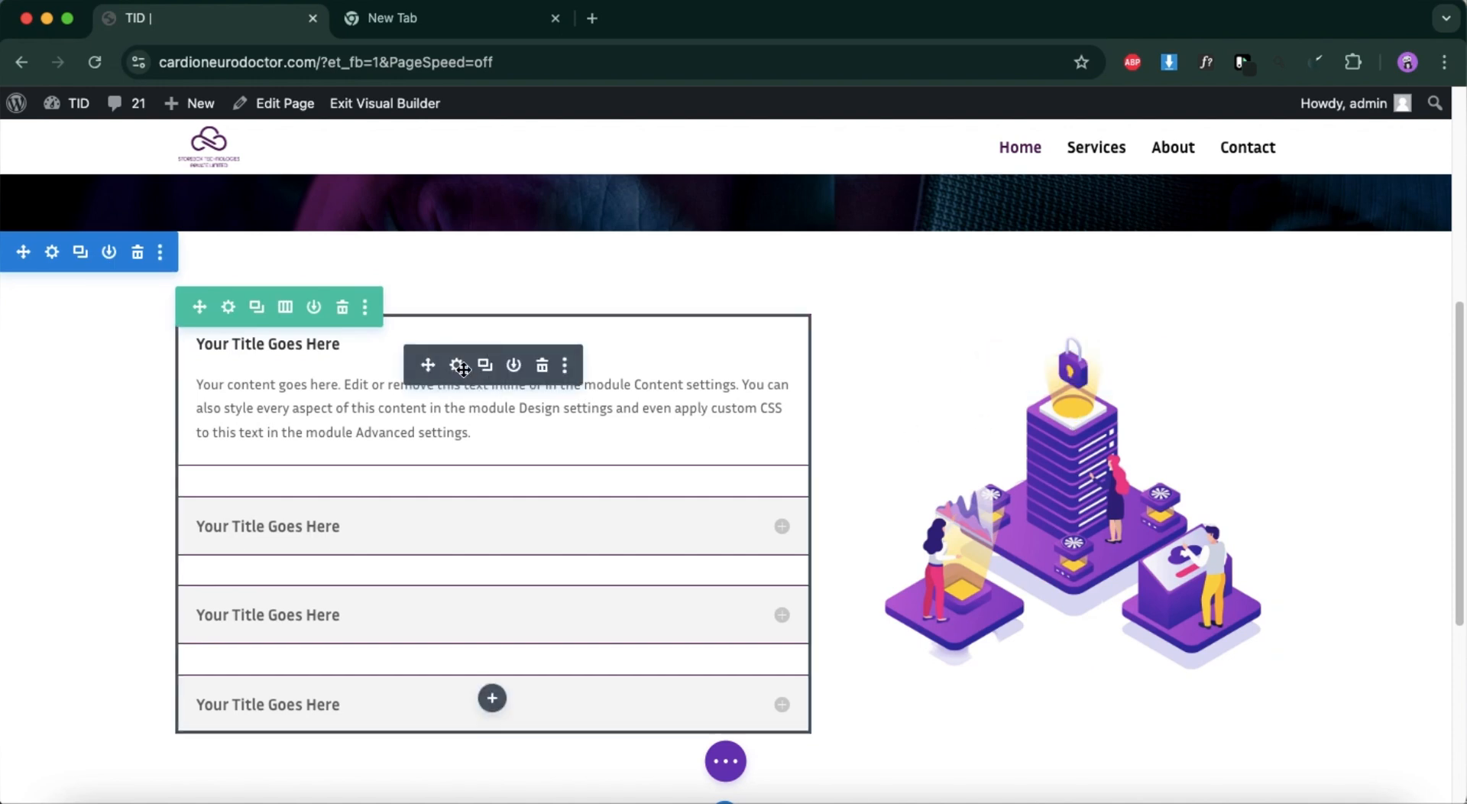
pyautogui.click(458, 365)
pyautogui.click(954, 412)
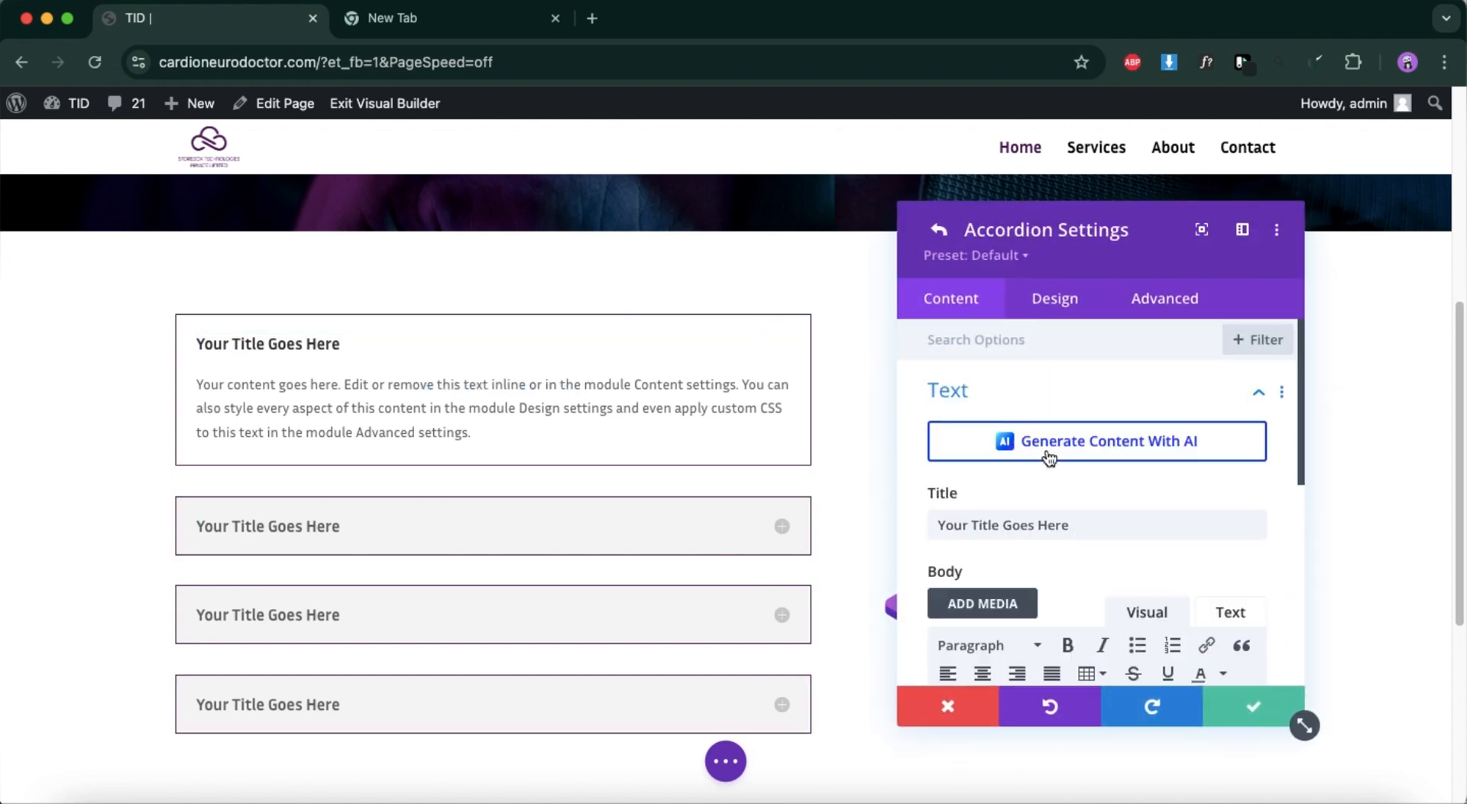
pyautogui.tripleClick(1055, 524)
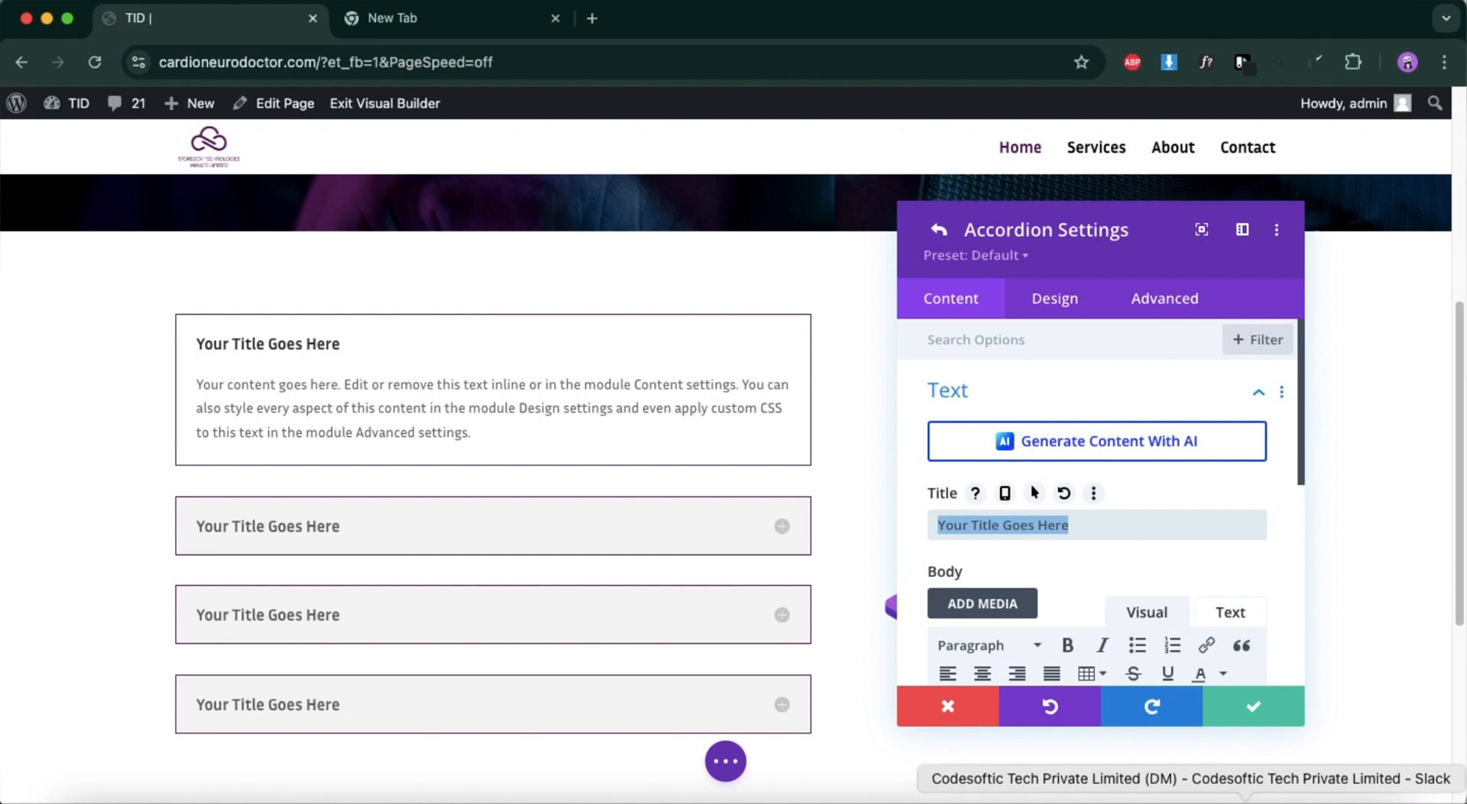
pyautogui.click(1369, 580)
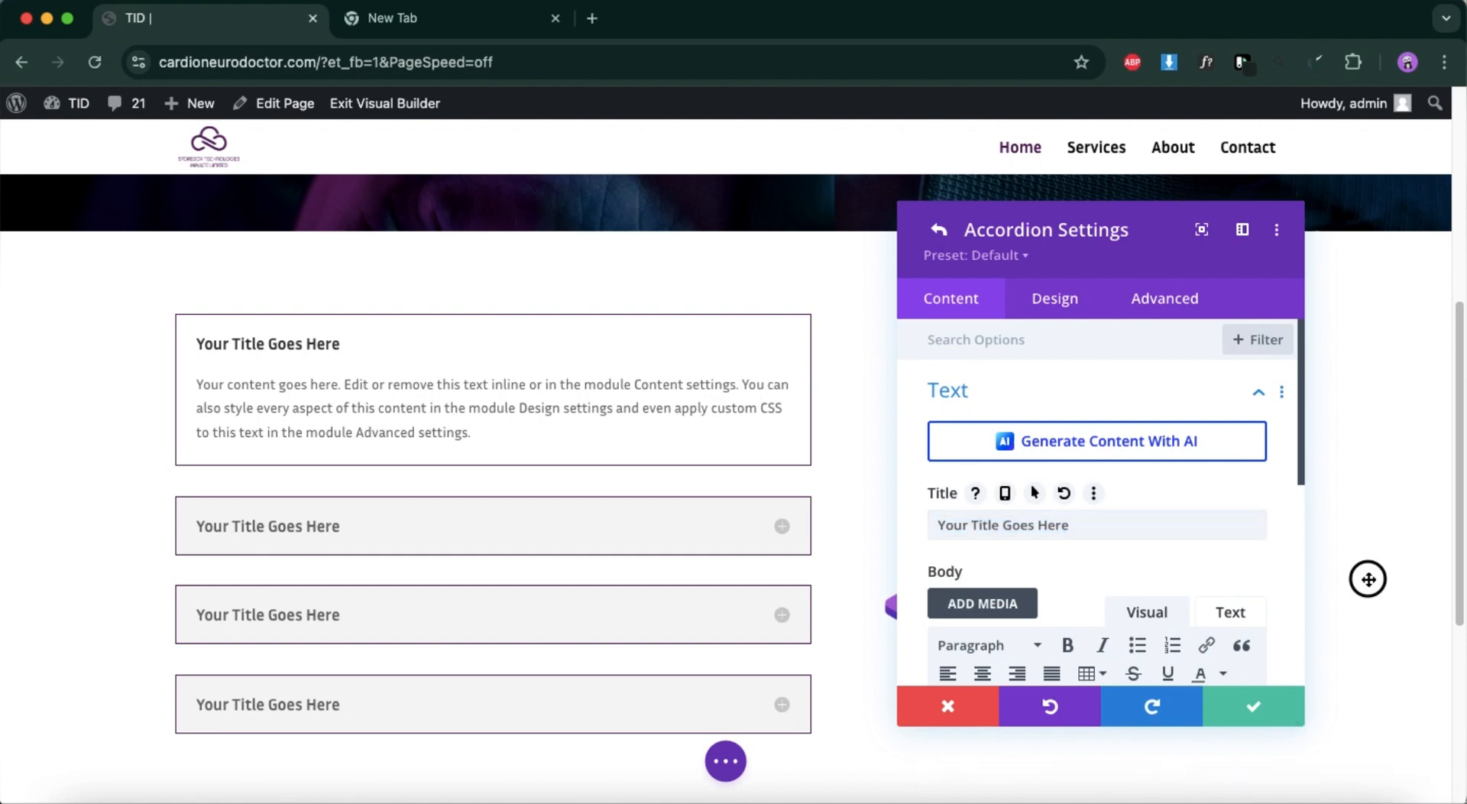
pyautogui.click(1232, 705)
pyautogui.click(1263, 699)
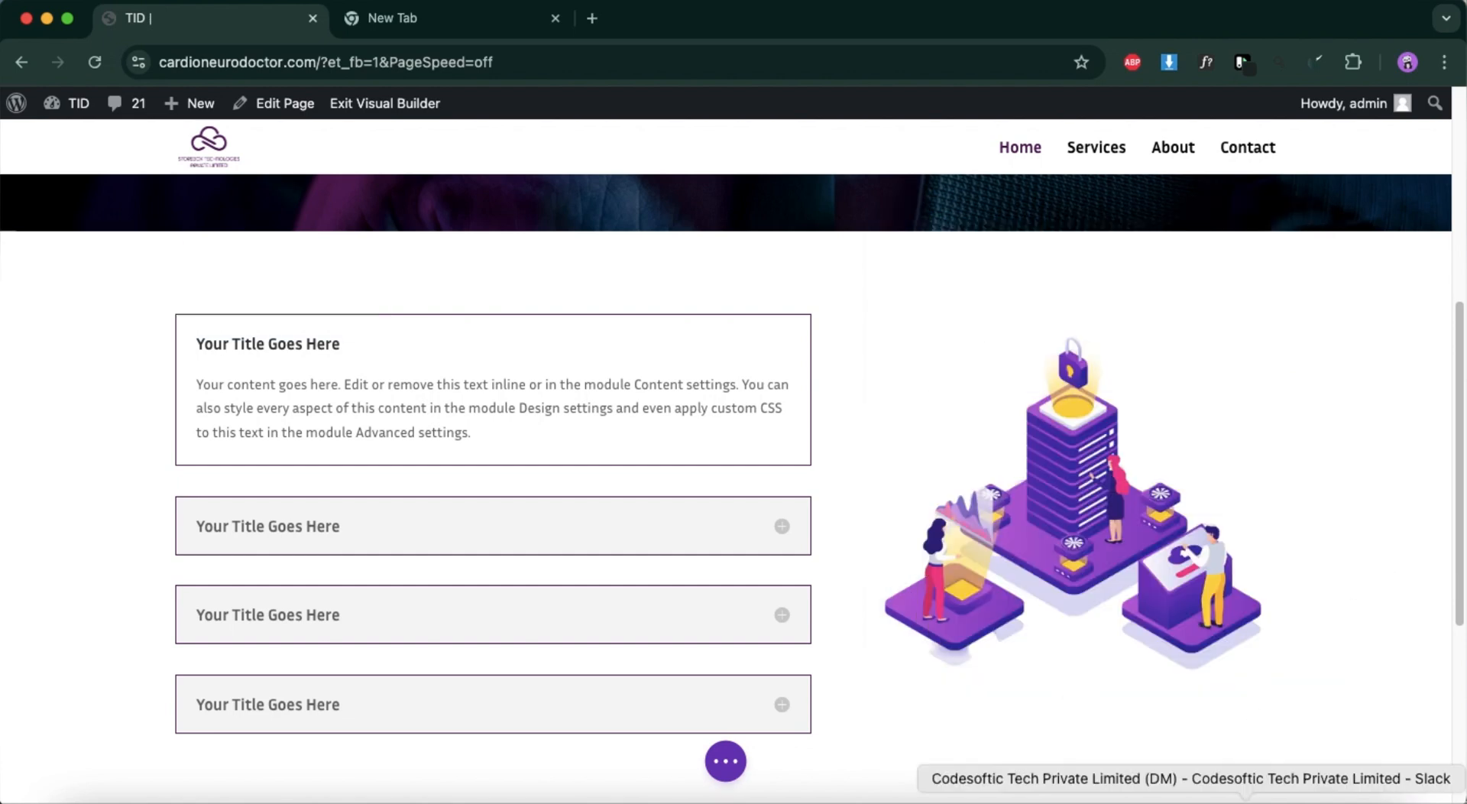
# Switch to the Figma design and lock Frame 8, the background frame of the section below the hero.
pyautogui.click(1311, 799)
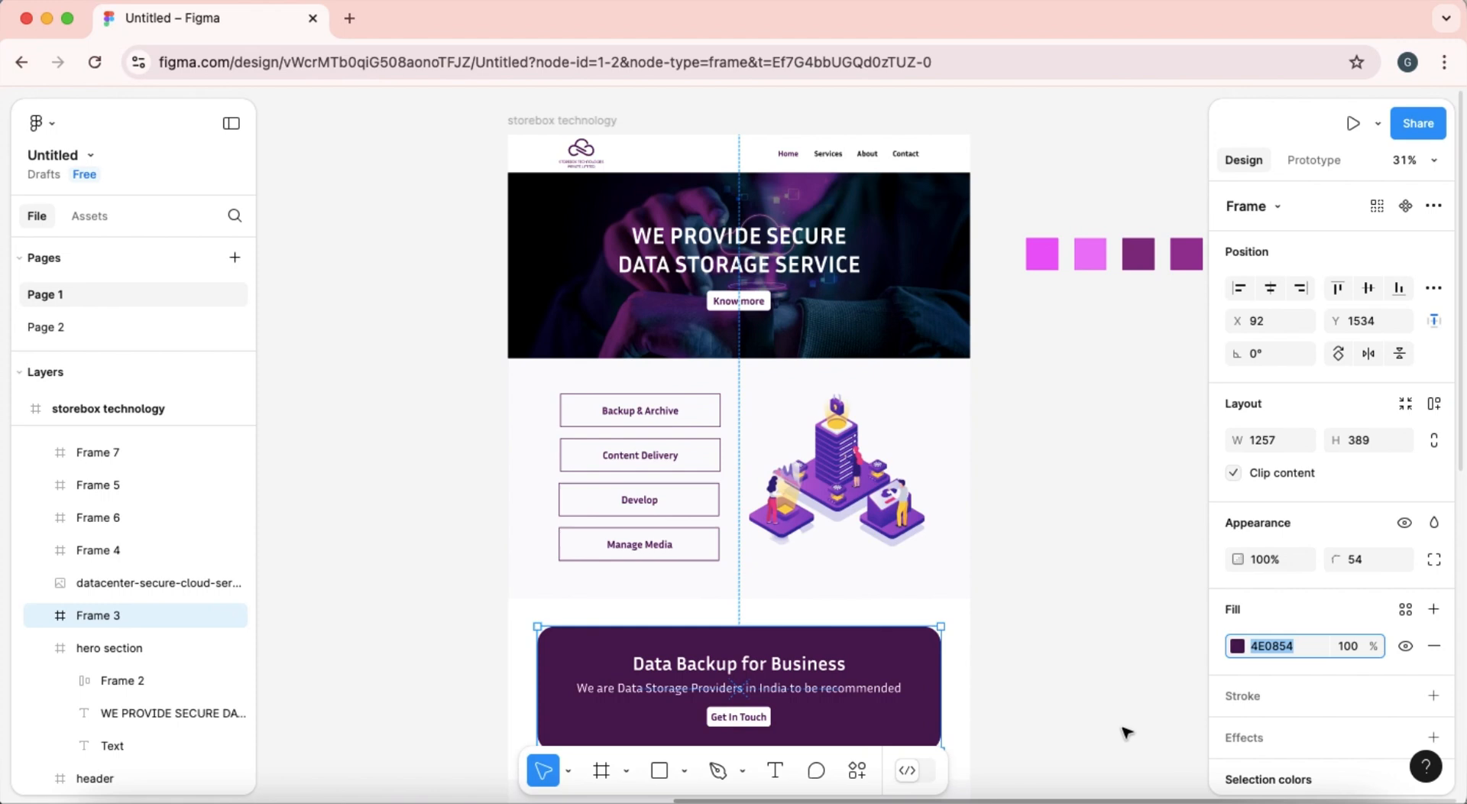
pyautogui.click(670, 420)
pyautogui.click(670, 413)
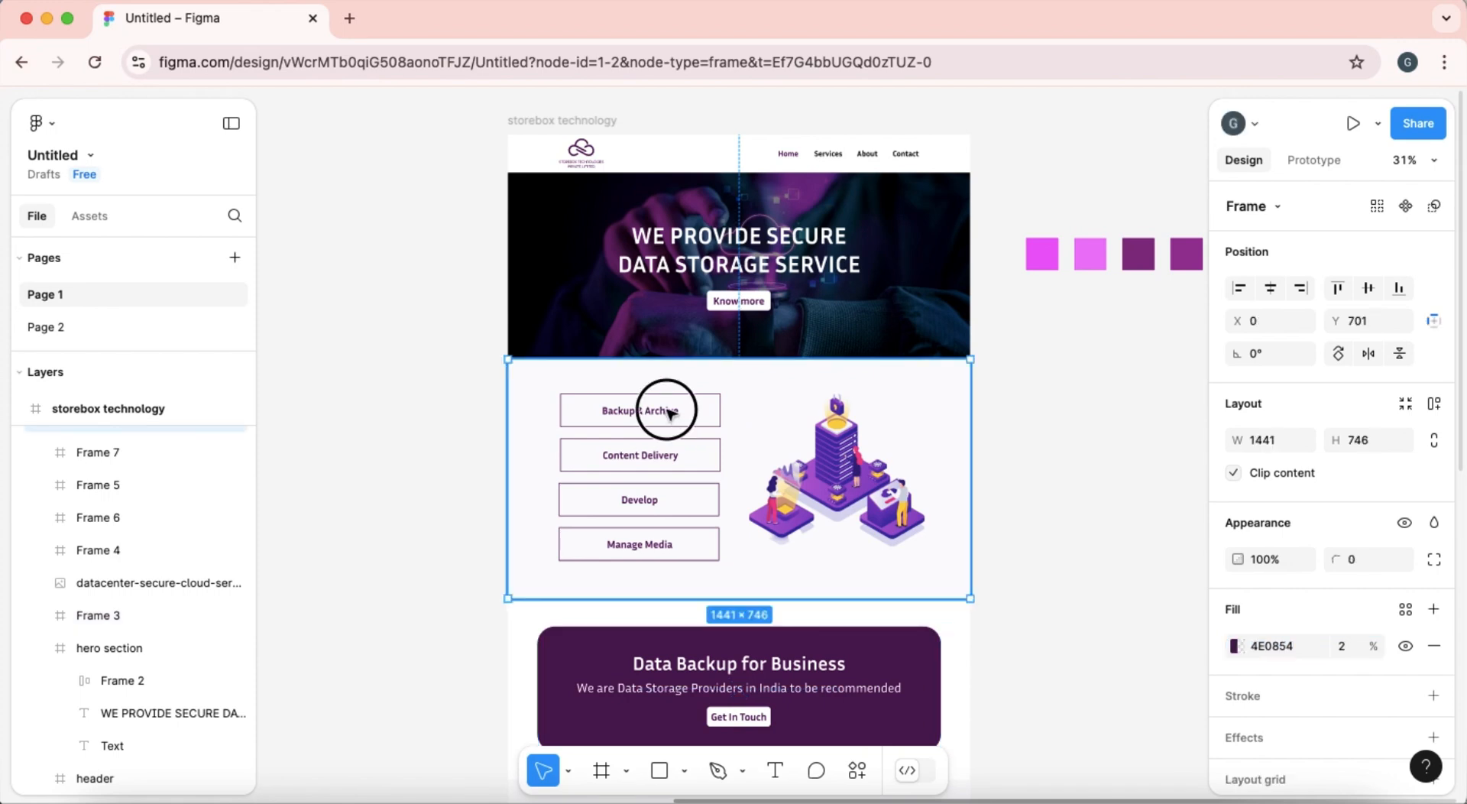
pyautogui.click(669, 413)
pyautogui.click(669, 413)
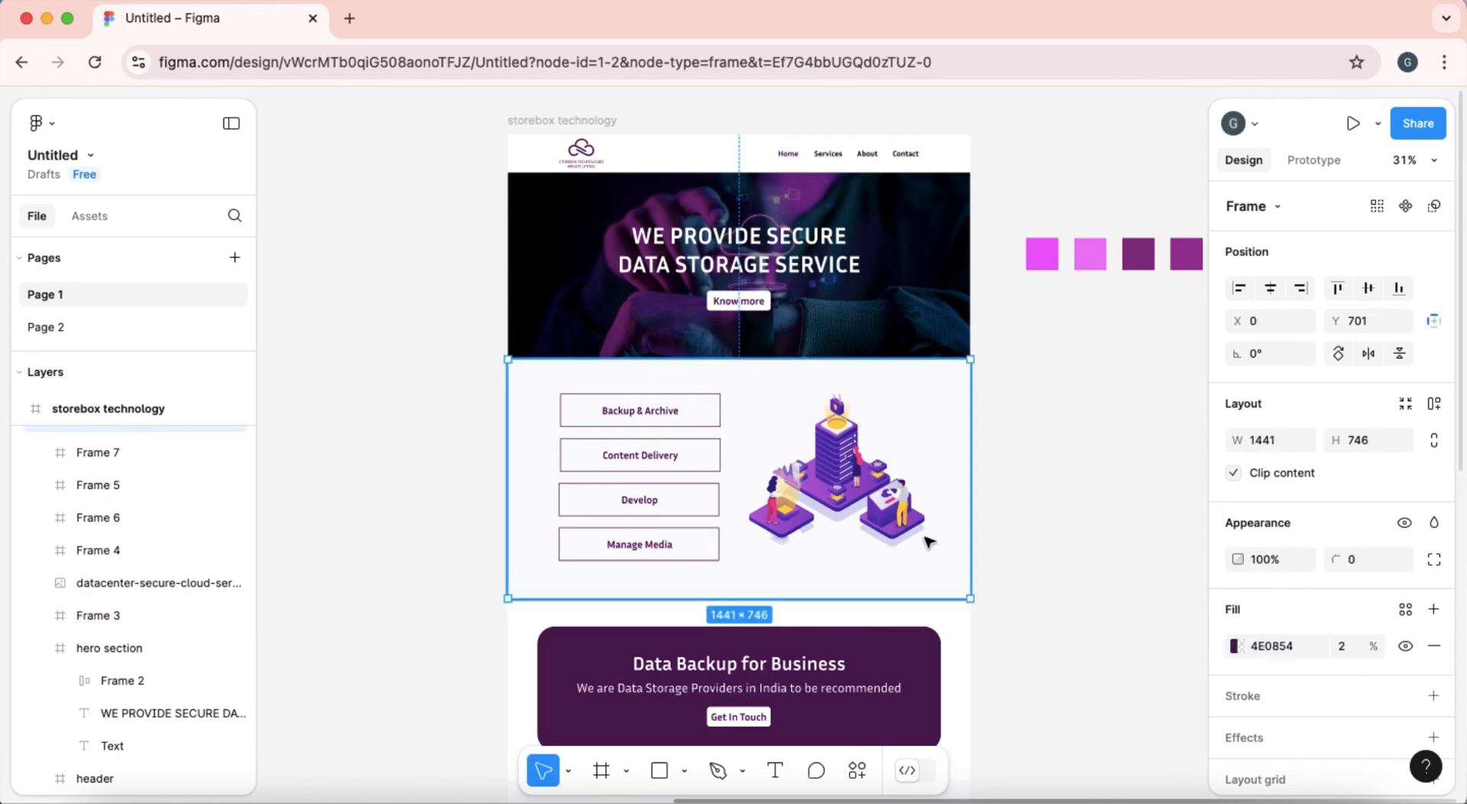
pyautogui.scroll(5, 734, 492)
pyautogui.click(621, 348)
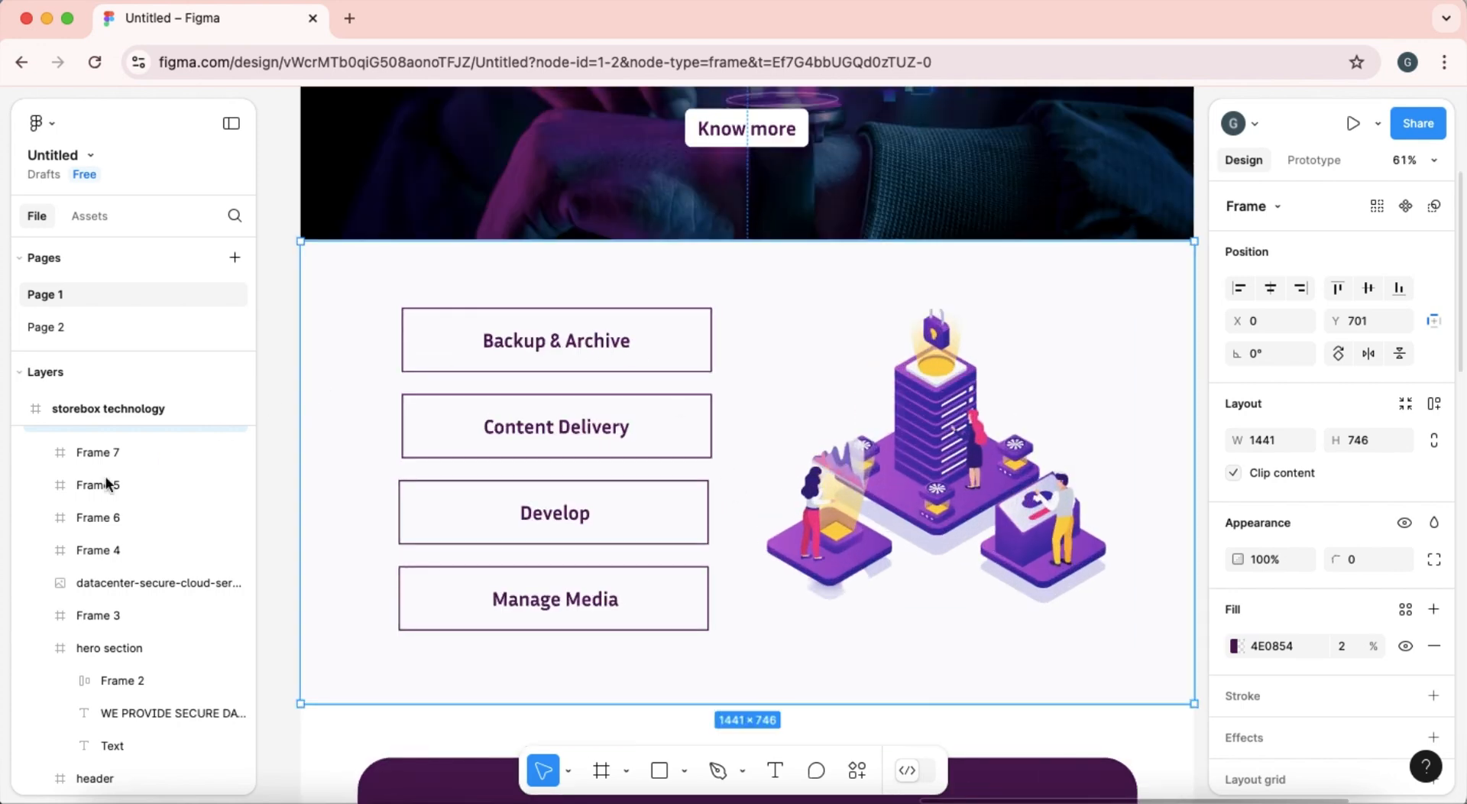
pyautogui.scroll(3, 98, 447)
pyautogui.scroll(2, 145, 799)
pyautogui.scroll(5, 153, 604)
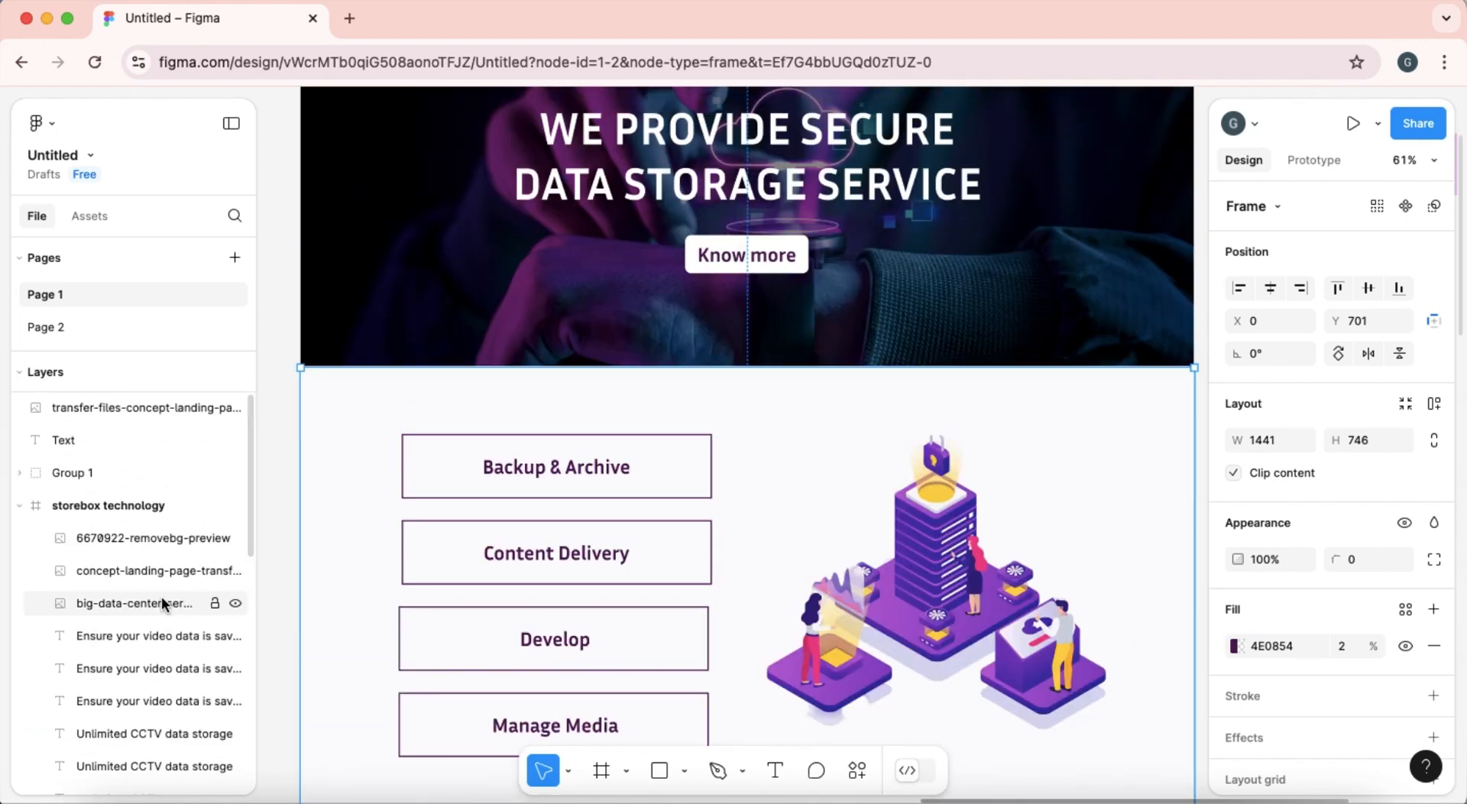
pyautogui.click(108, 506)
pyautogui.click(558, 482)
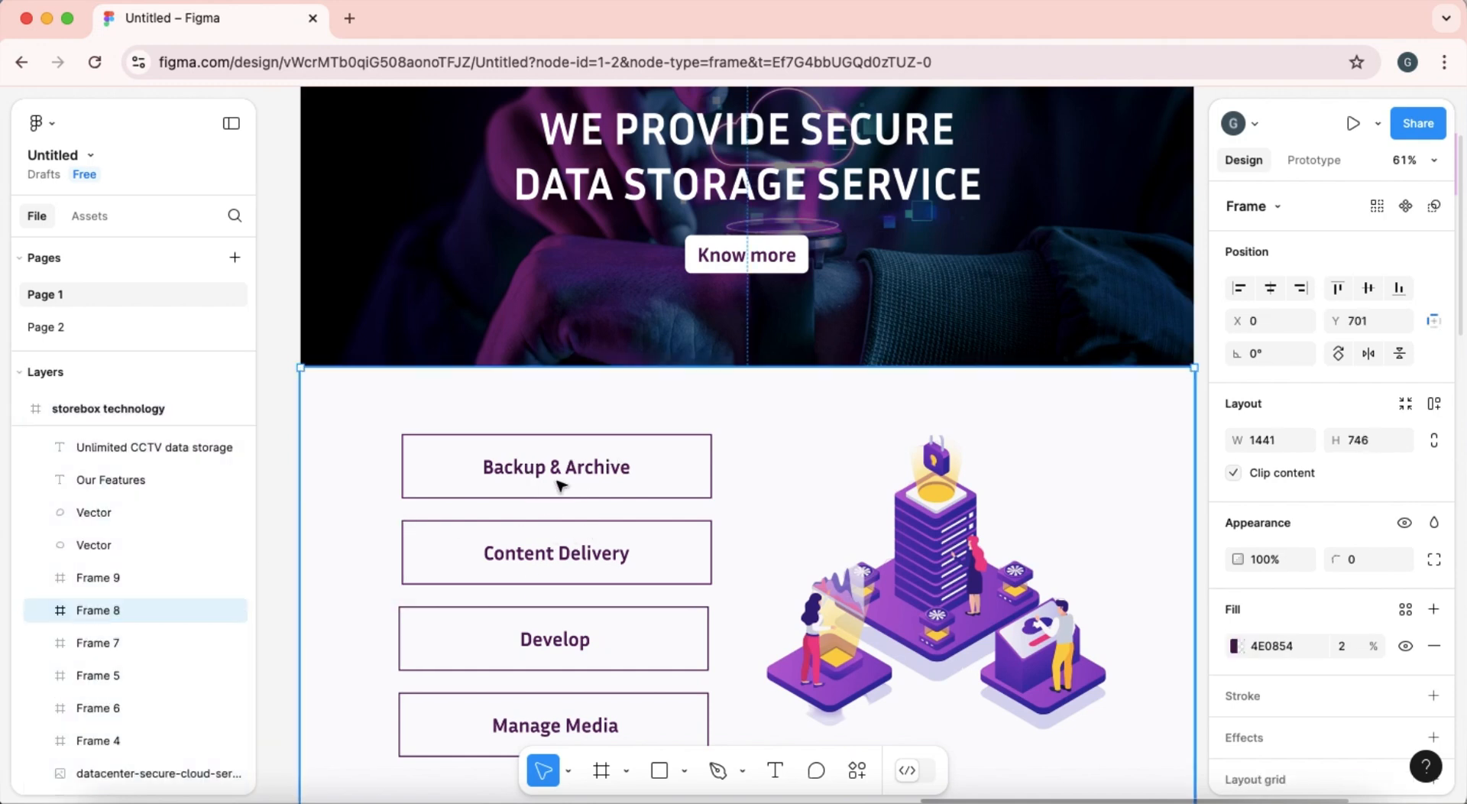
pyautogui.click(214, 611)
# Select the "Backup & Archive" label text inside its box in the Figma design and copy it.
pyautogui.click(487, 463)
pyautogui.click(491, 468)
pyautogui.doubleClick(491, 467)
pyautogui.hotkey('ctrl', 'c')
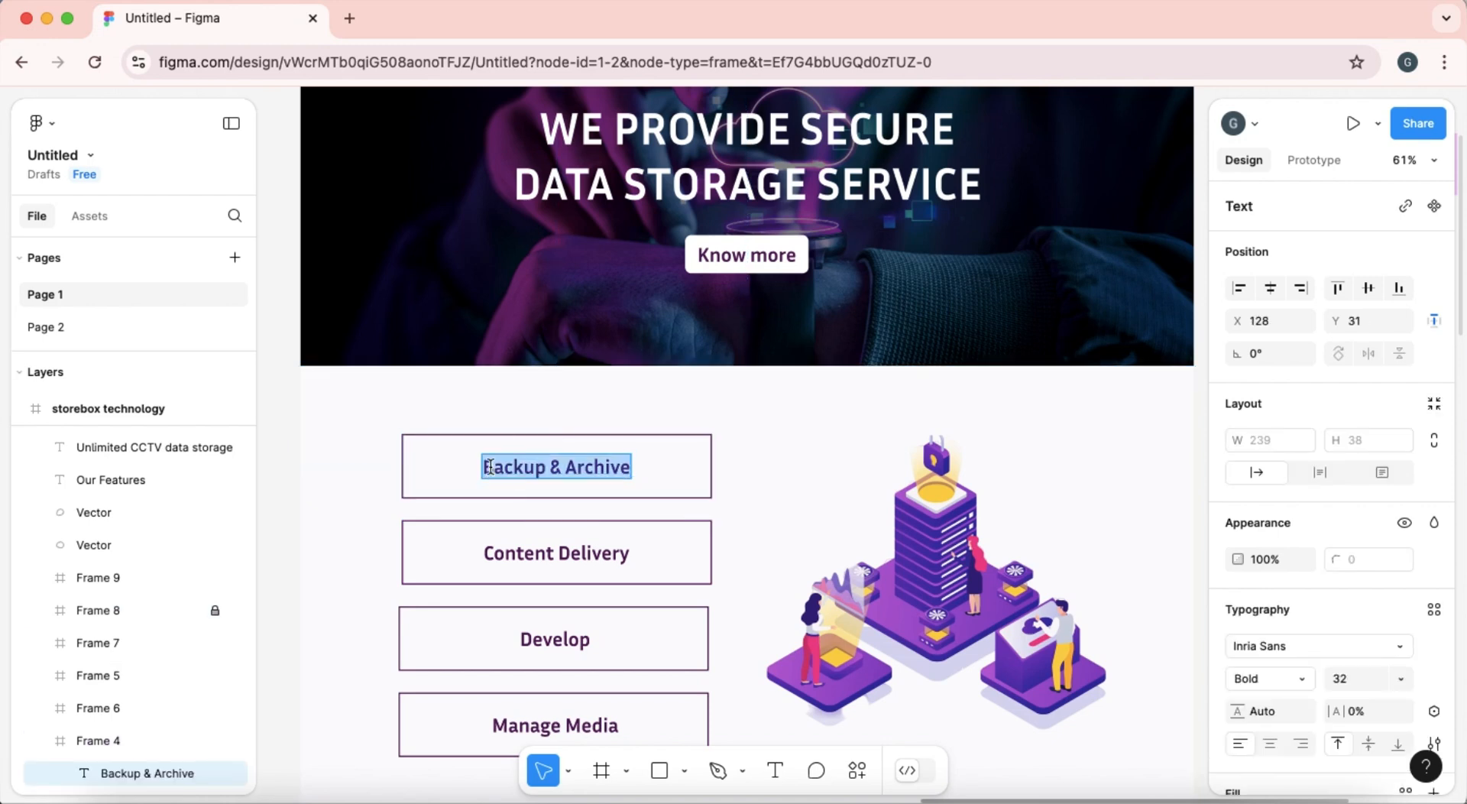
# Return to the Divi page and replace the first accordion item's title with "Backup & Archive".
pyautogui.click(46, 18)
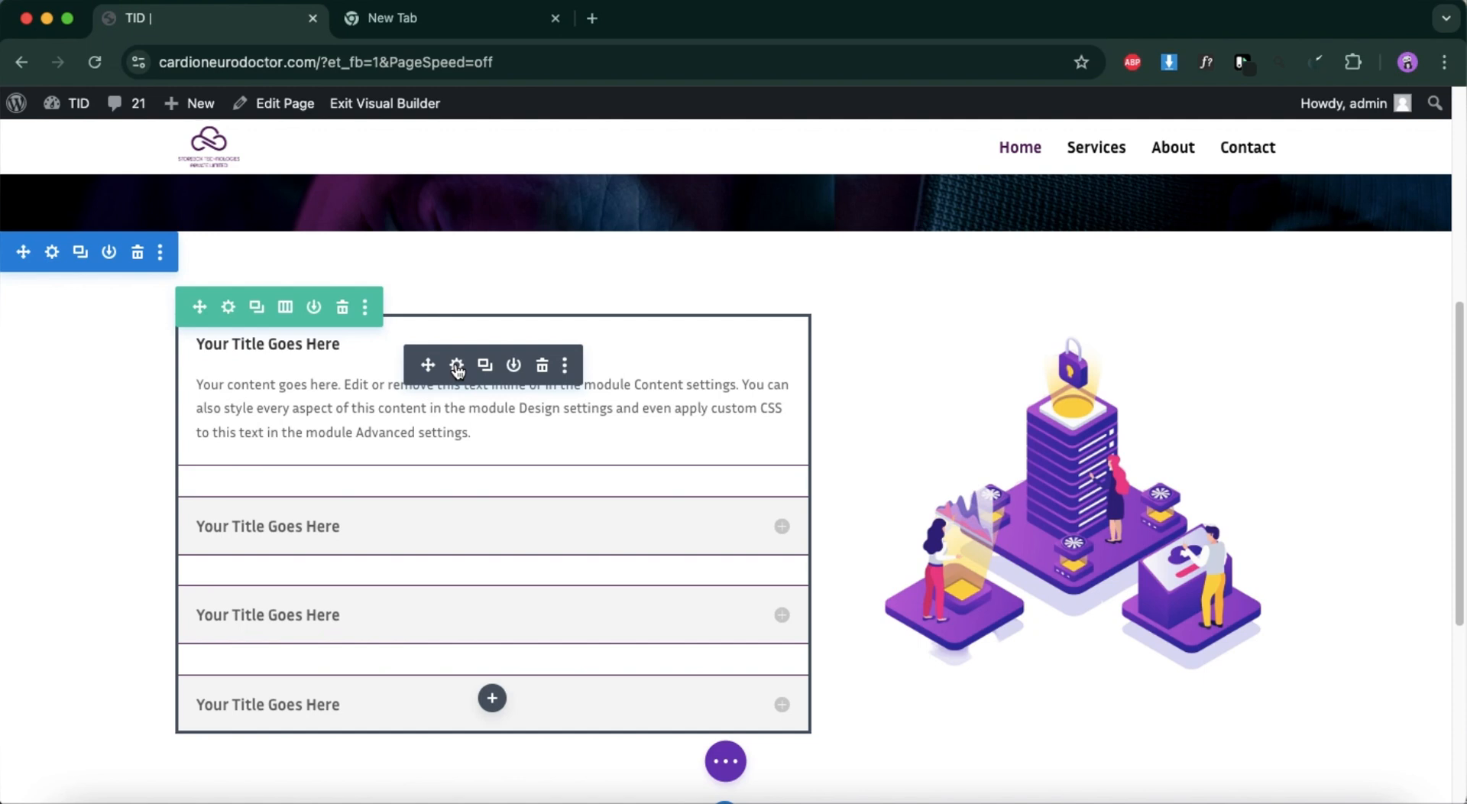
pyautogui.click(457, 367)
pyautogui.click(946, 411)
pyautogui.click(1004, 527)
pyautogui.hotkey('ctrl', 'a')
pyautogui.press('BackSpace')
pyautogui.hotkey('ctrl', 'v')
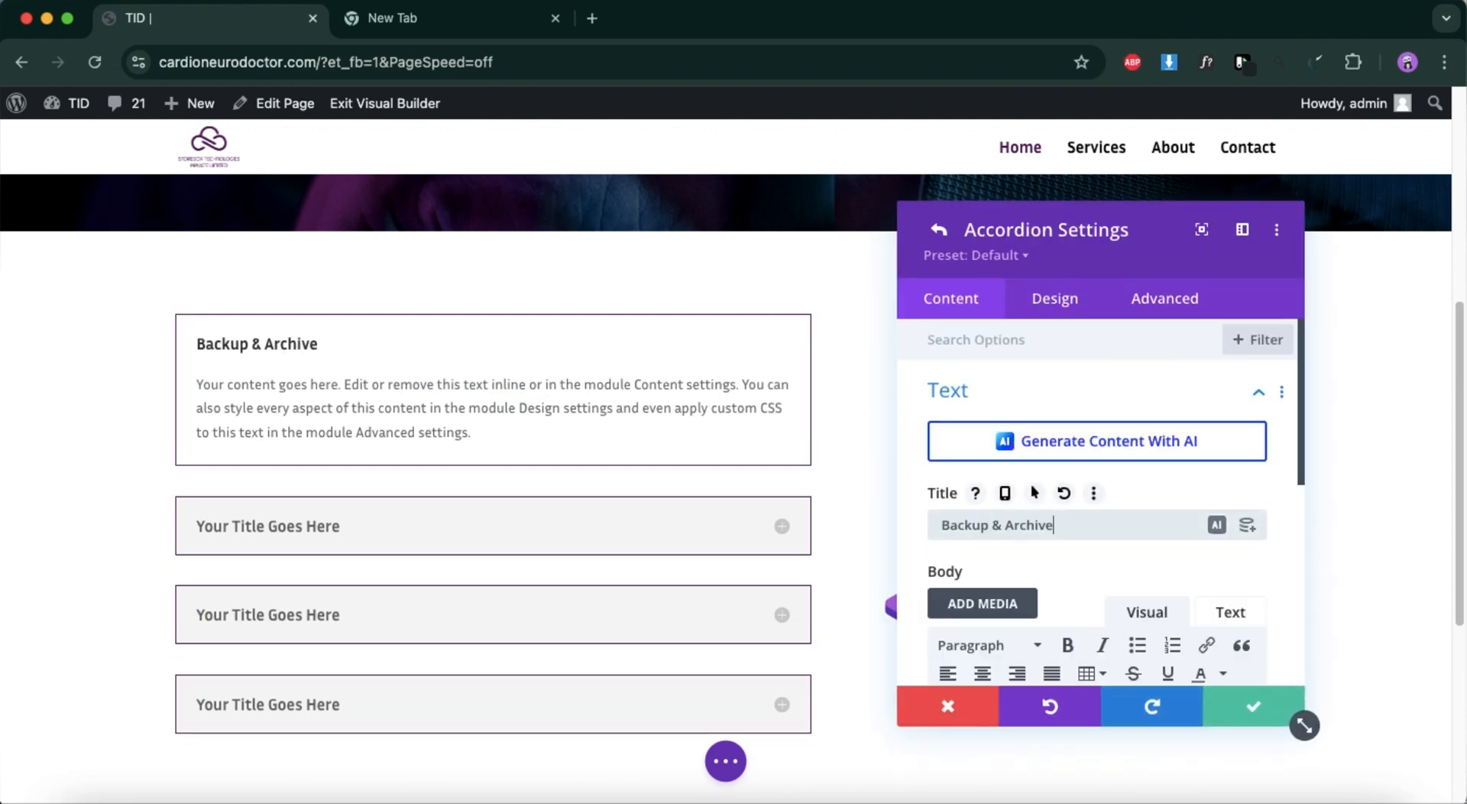
# Set the first accordion item's title text color to the global purple #4e0854.
pyautogui.click(1053, 302)
pyautogui.click(951, 574)
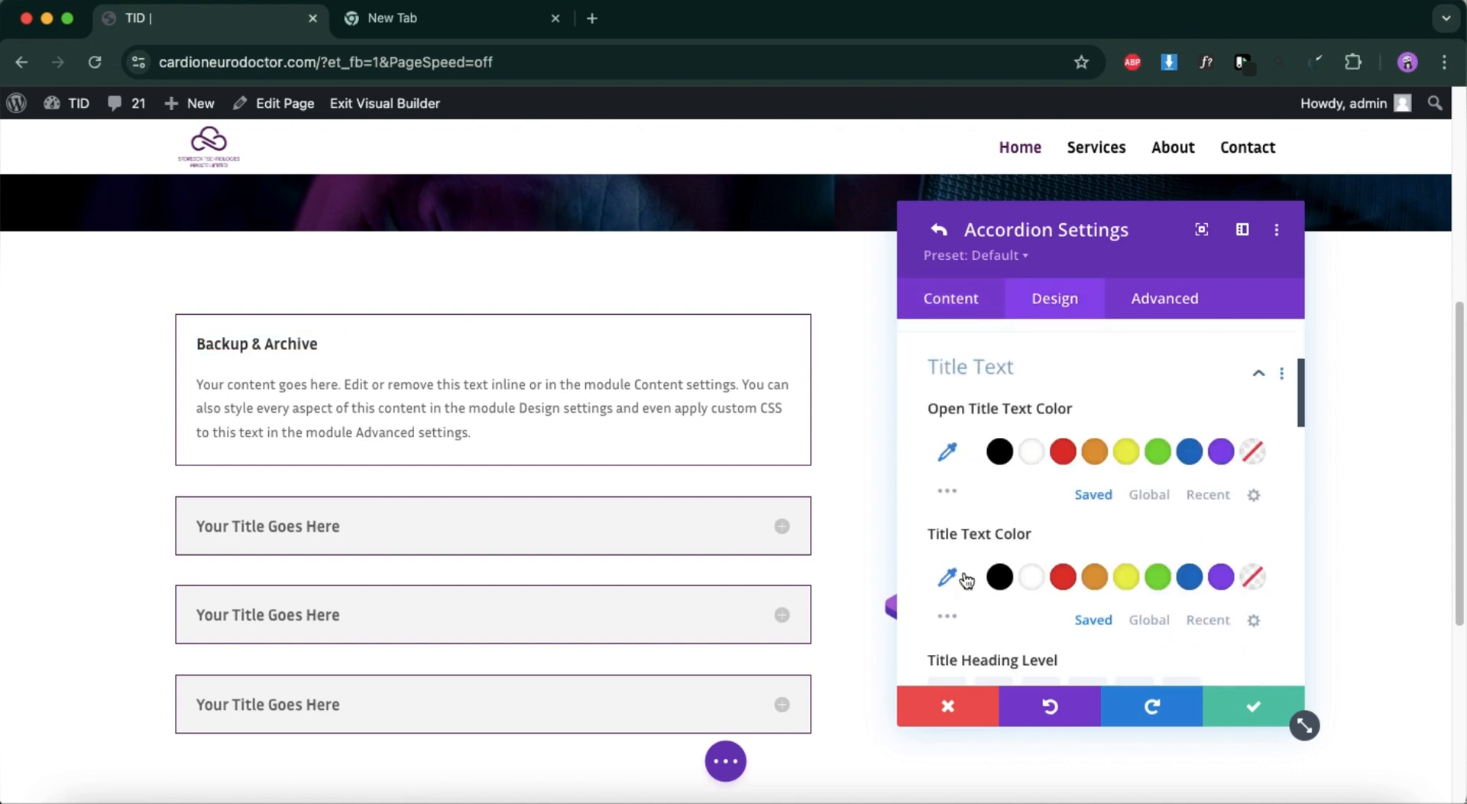
pyautogui.scroll(-1, 1012, 576)
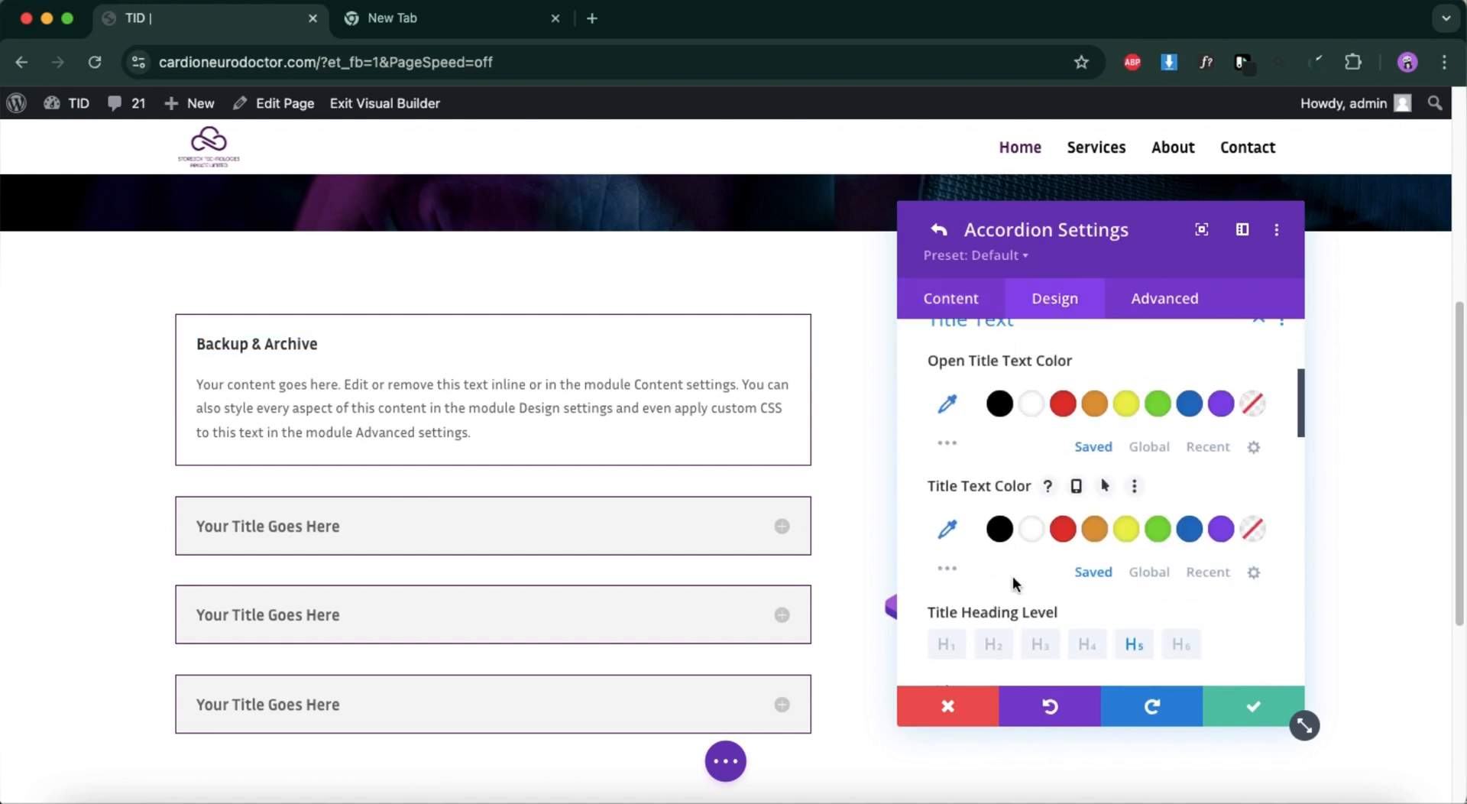
pyautogui.click(1153, 575)
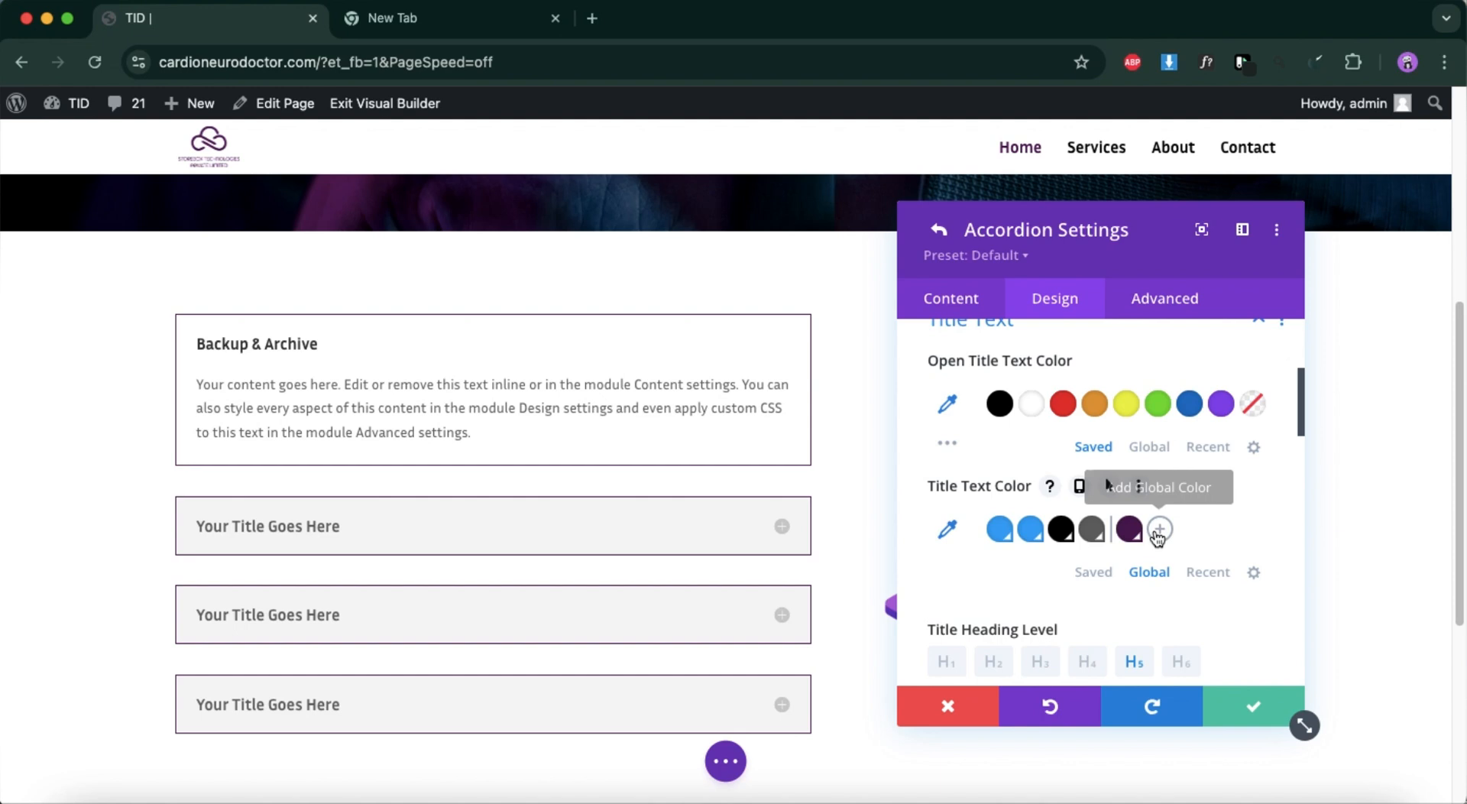
pyautogui.click(1128, 529)
# Set the first accordion item's title text size to 27px and save the item.
pyautogui.scroll(-10, 1111, 629)
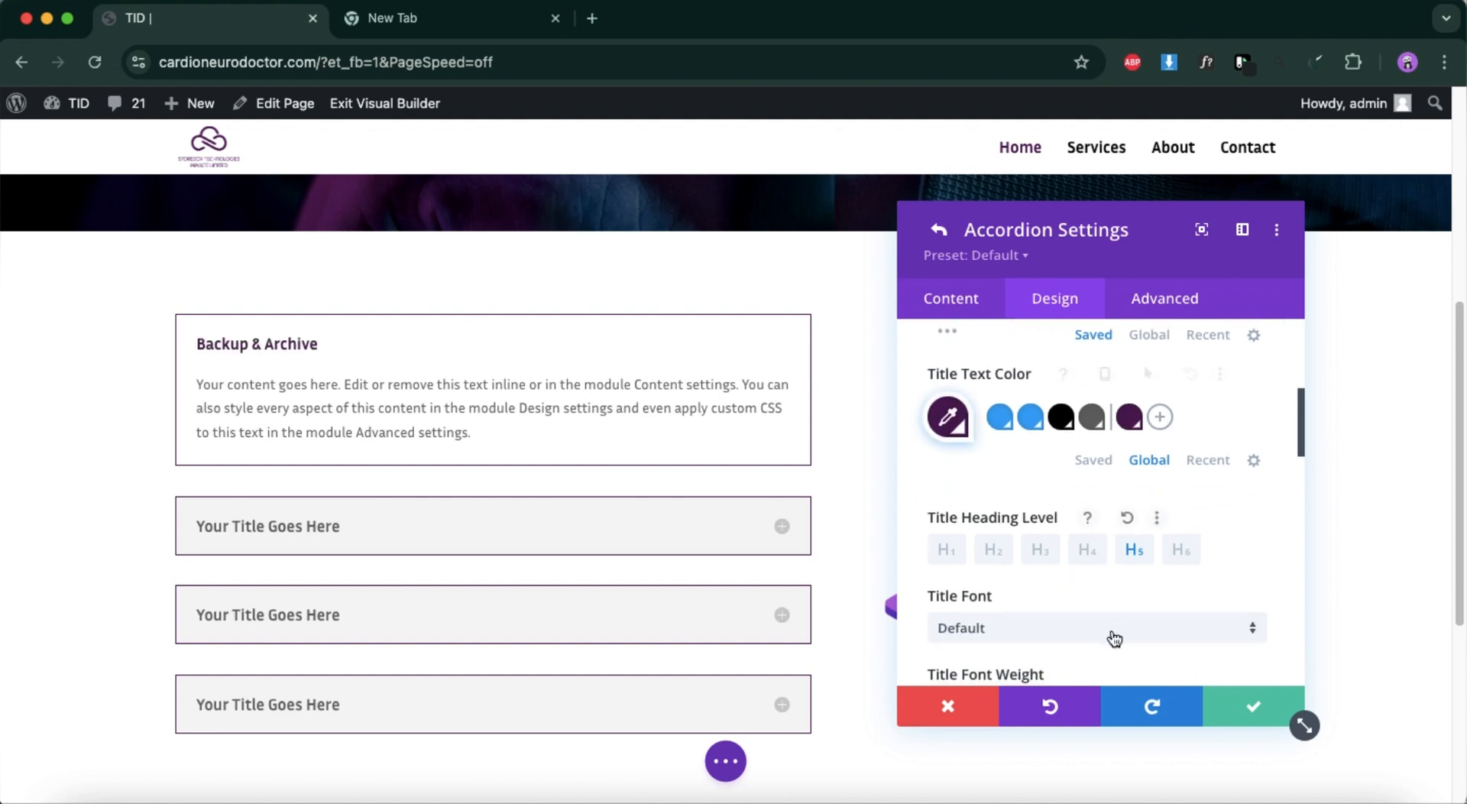
pyautogui.scroll(-1, 1059, 608)
pyautogui.moveTo(974, 523); pyautogui.dragTo(988, 529)
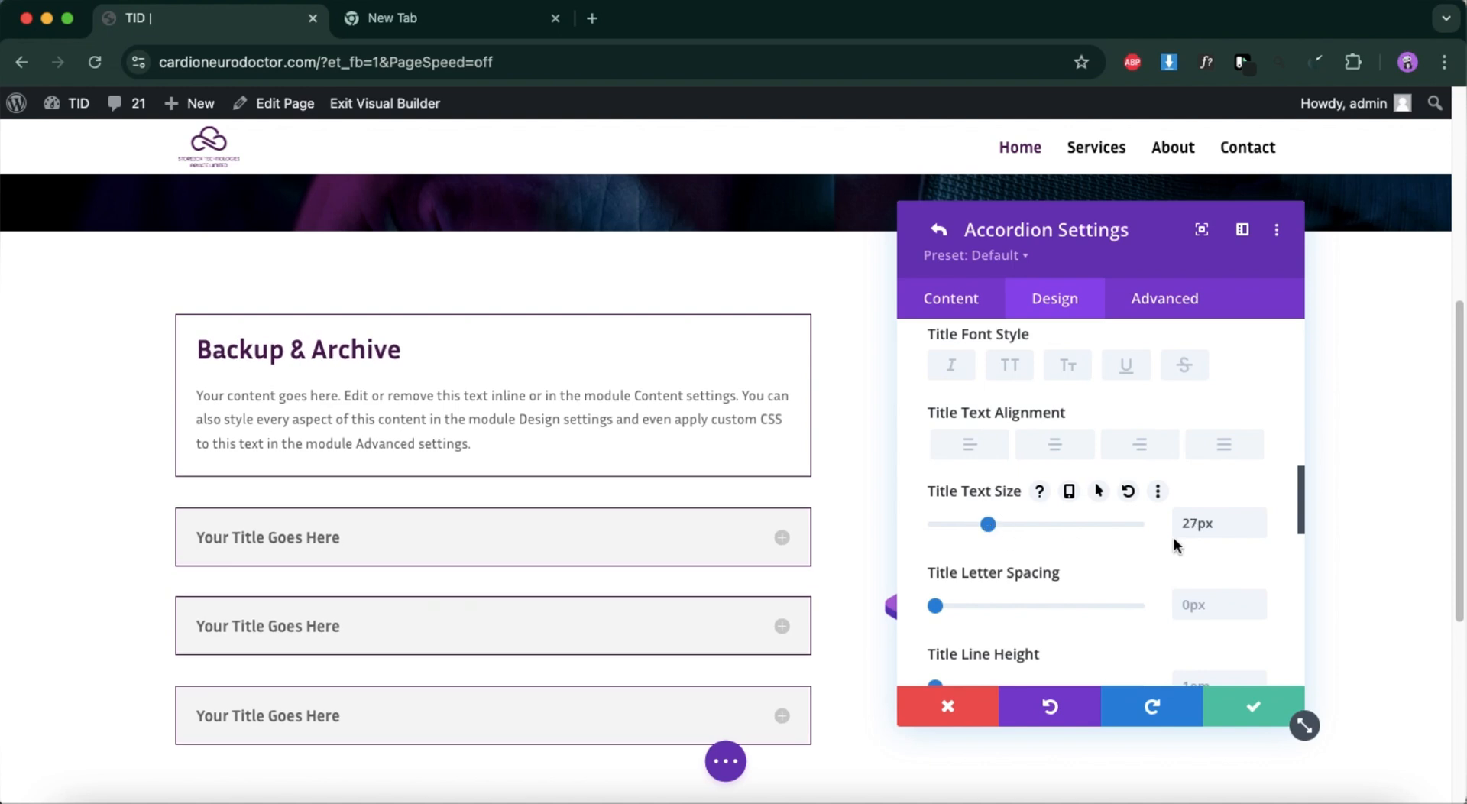
pyautogui.doubleClick(1196, 524)
pyautogui.click(1257, 710)
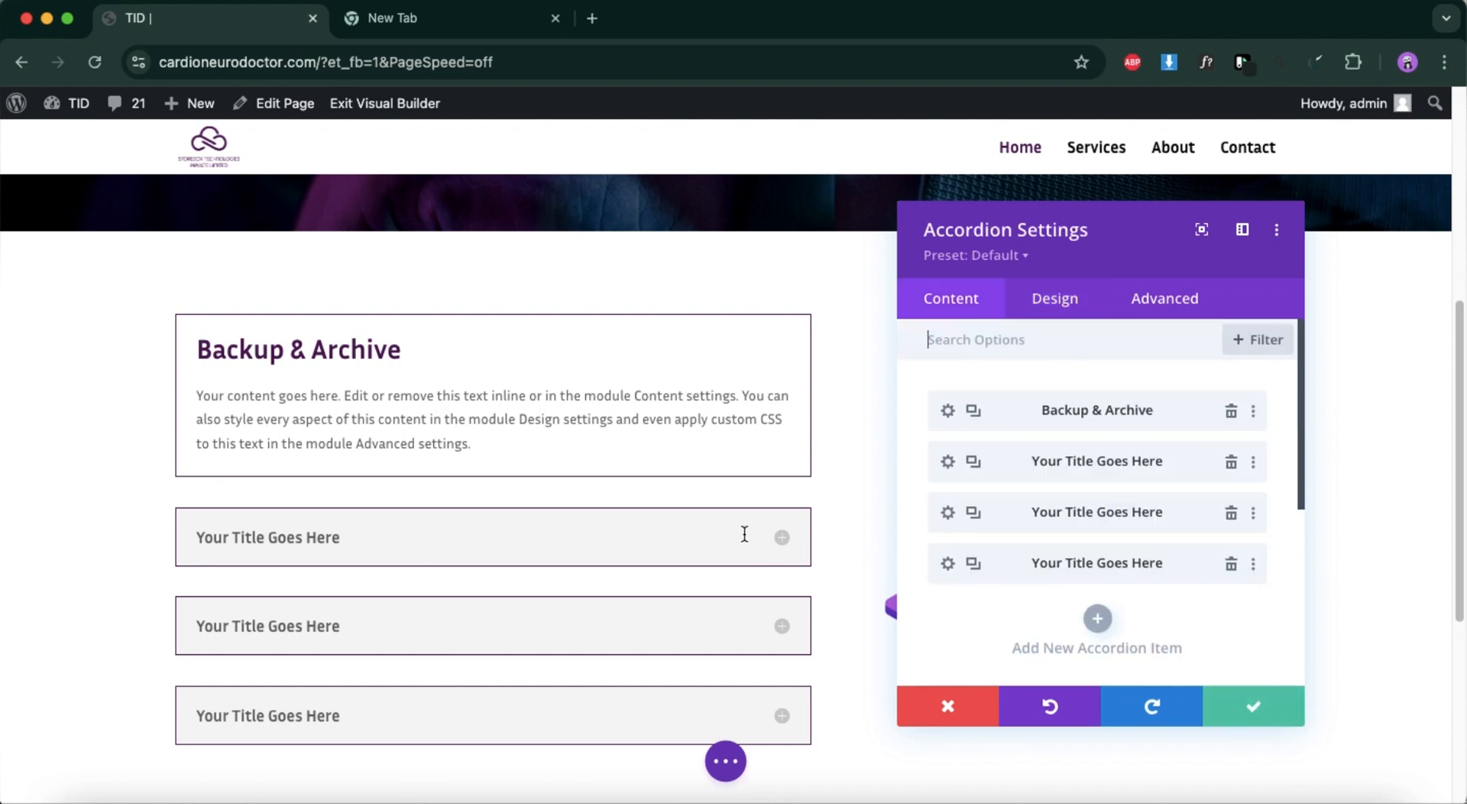
# Set the accordion's icon color to the global purple #4e0854 and save the module.
pyautogui.click(1056, 319)
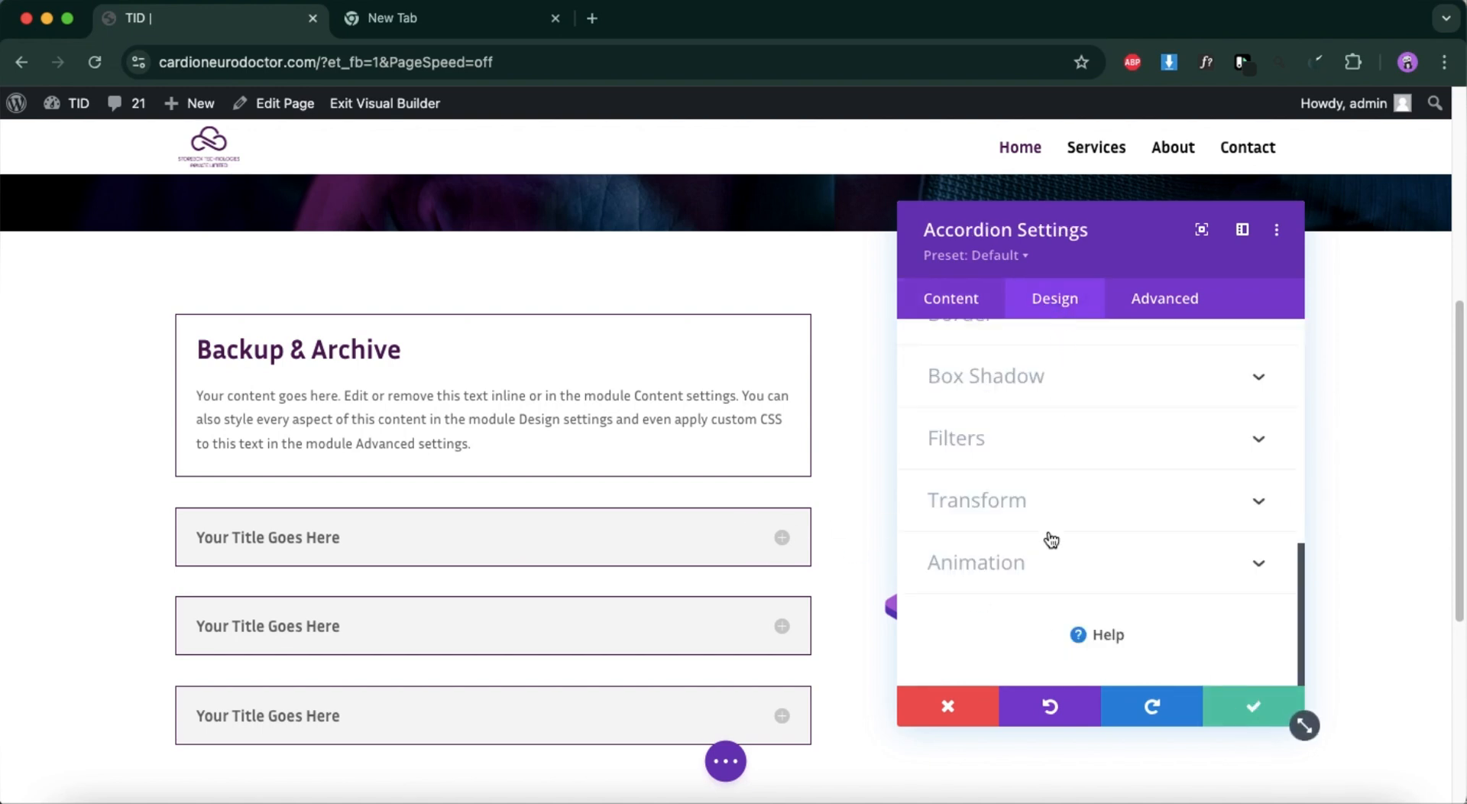
pyautogui.scroll(5, 1049, 535)
pyautogui.scroll(5, 1049, 539)
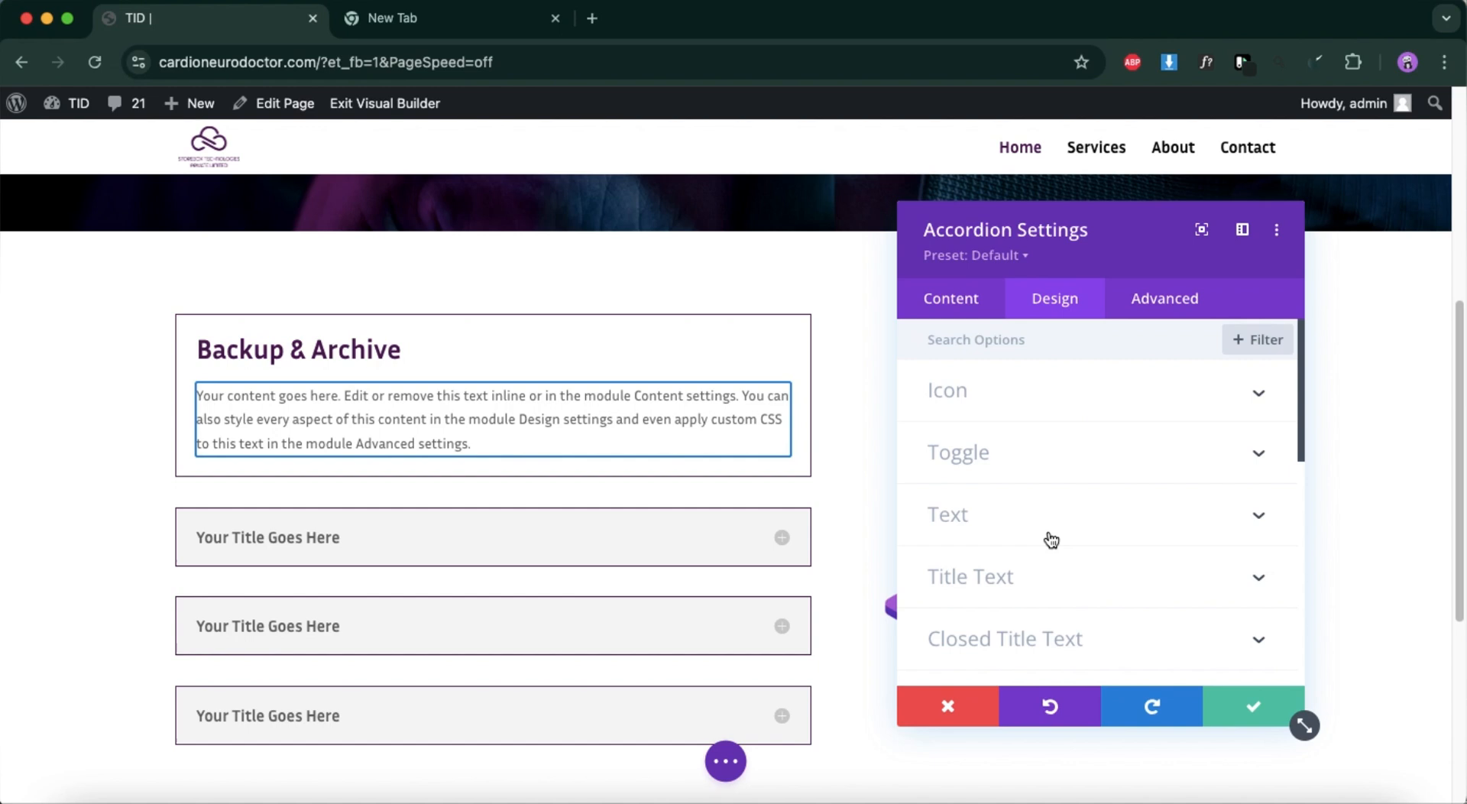
pyautogui.click(1035, 394)
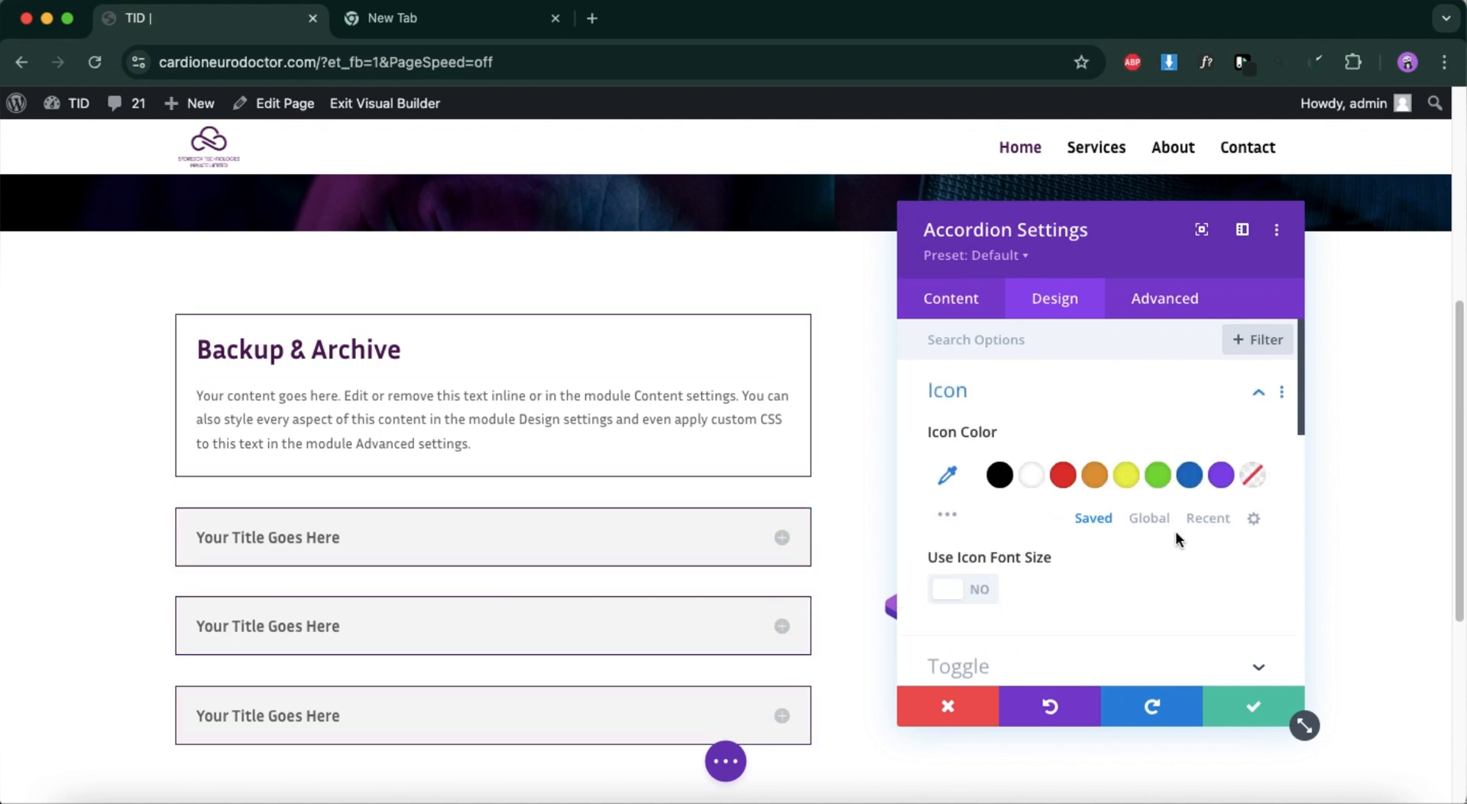
pyautogui.click(1151, 519)
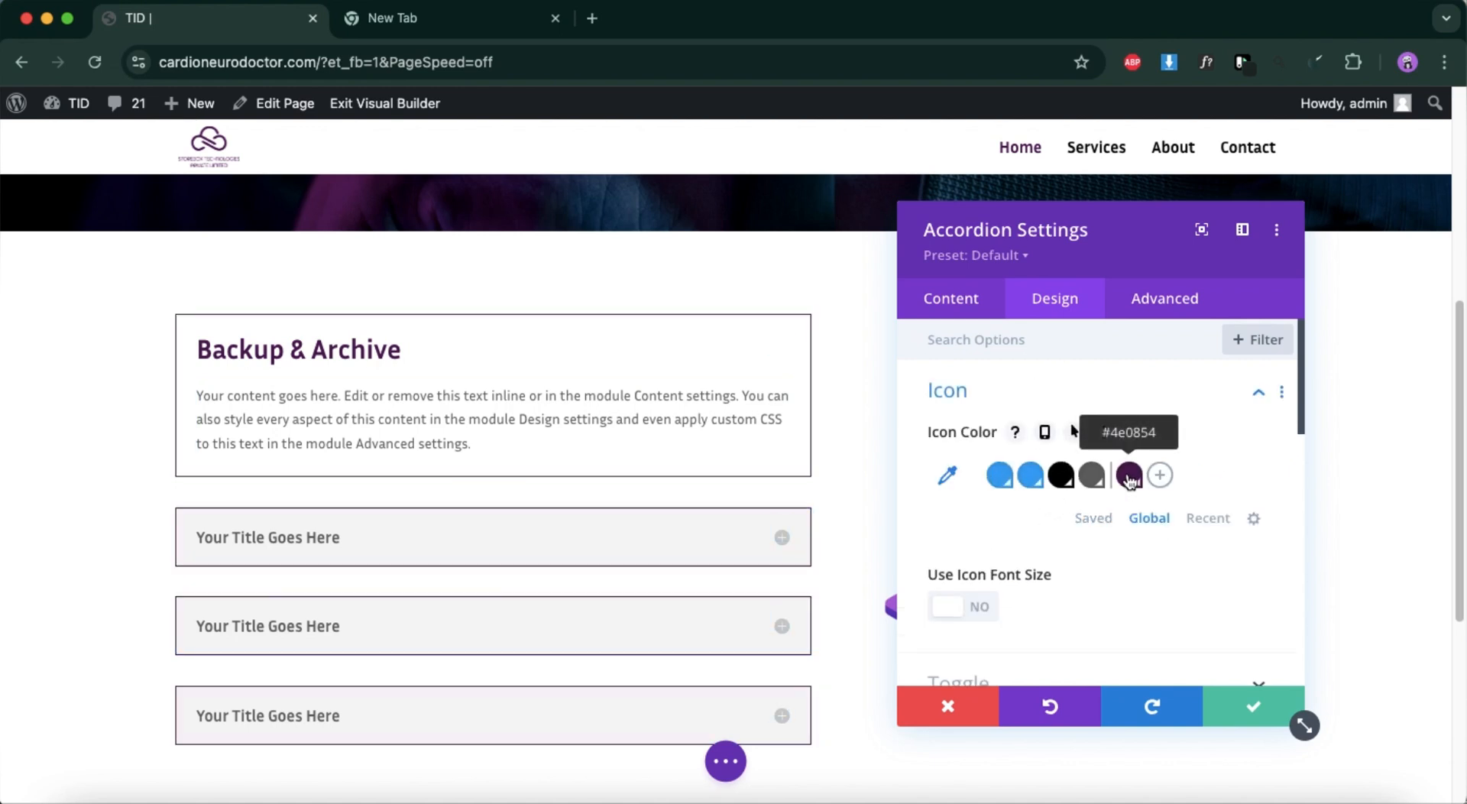
pyautogui.click(1130, 476)
pyautogui.click(1223, 703)
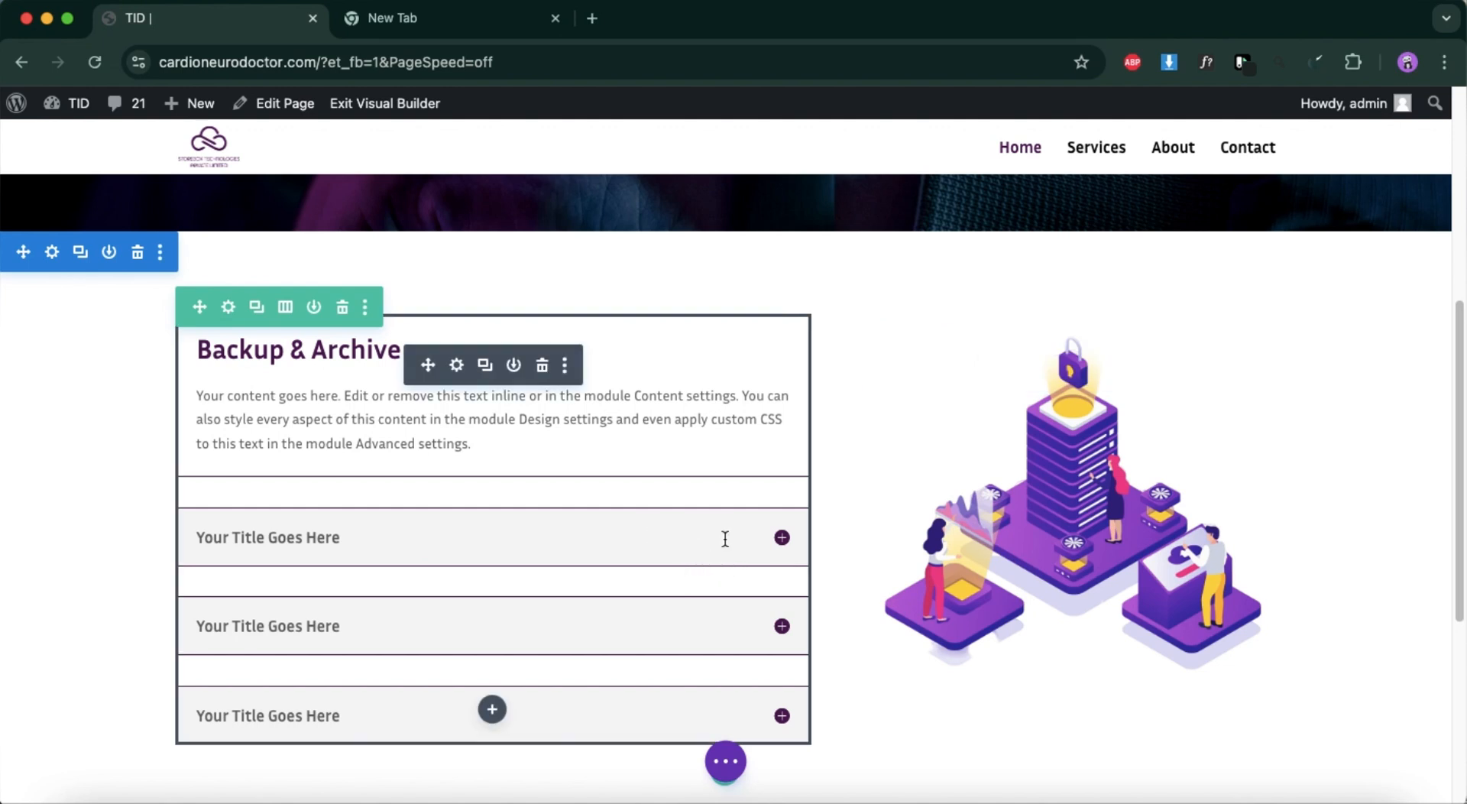
# Open the second accordion item's settings, then copy the "Content Delivery" label text from the Figma design.
pyautogui.click(458, 367)
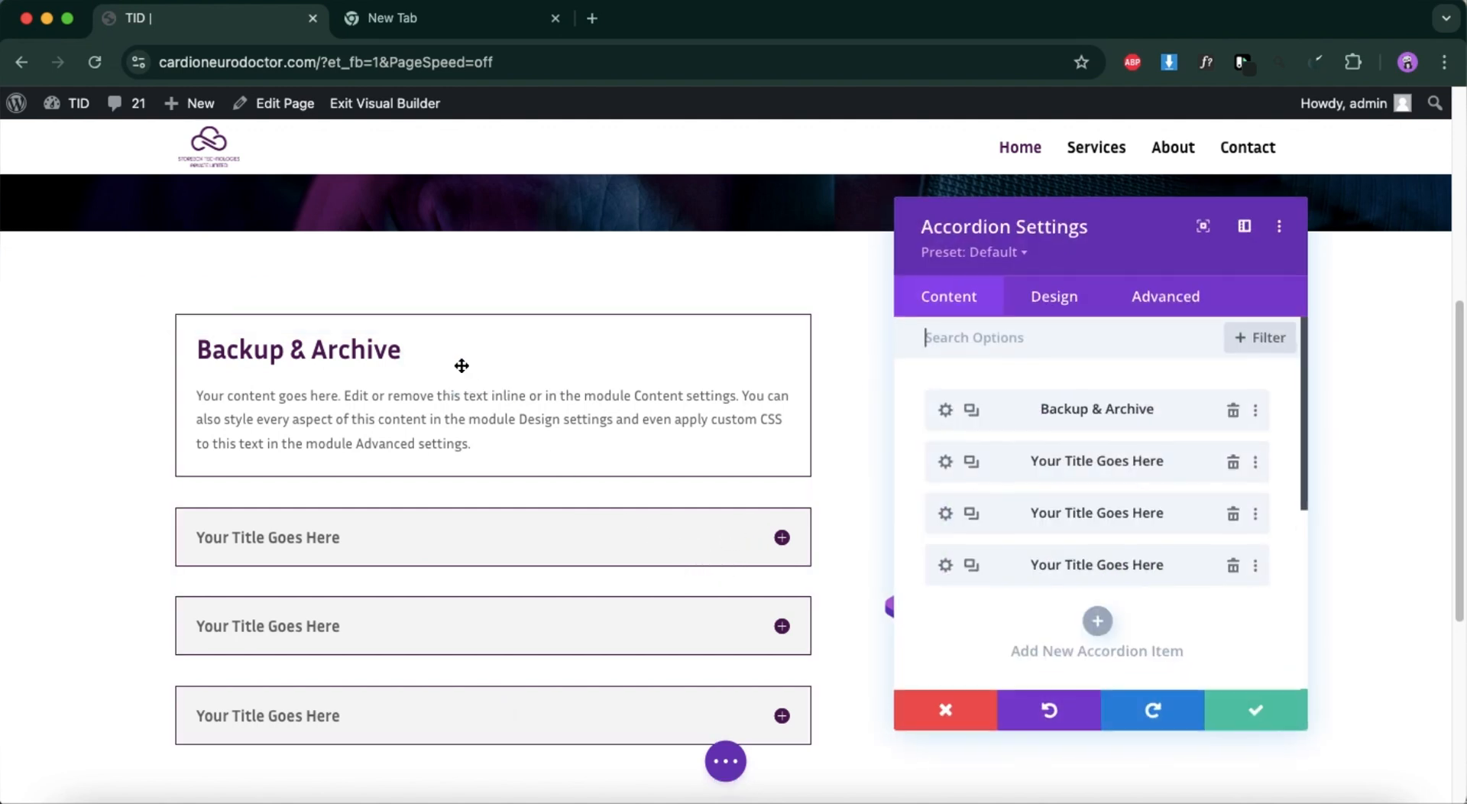
pyautogui.click(948, 468)
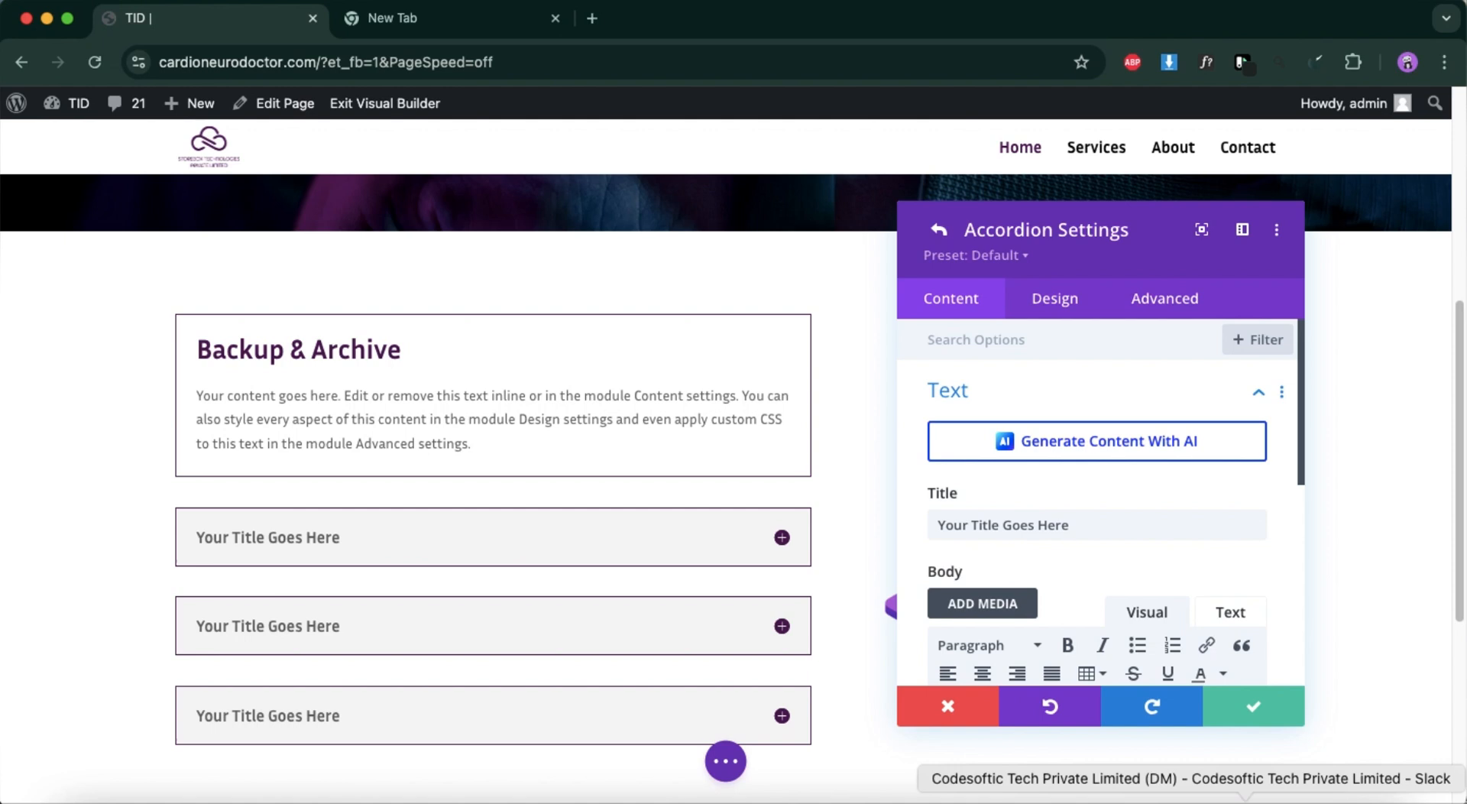
pyautogui.click(1319, 795)
pyautogui.click(566, 534)
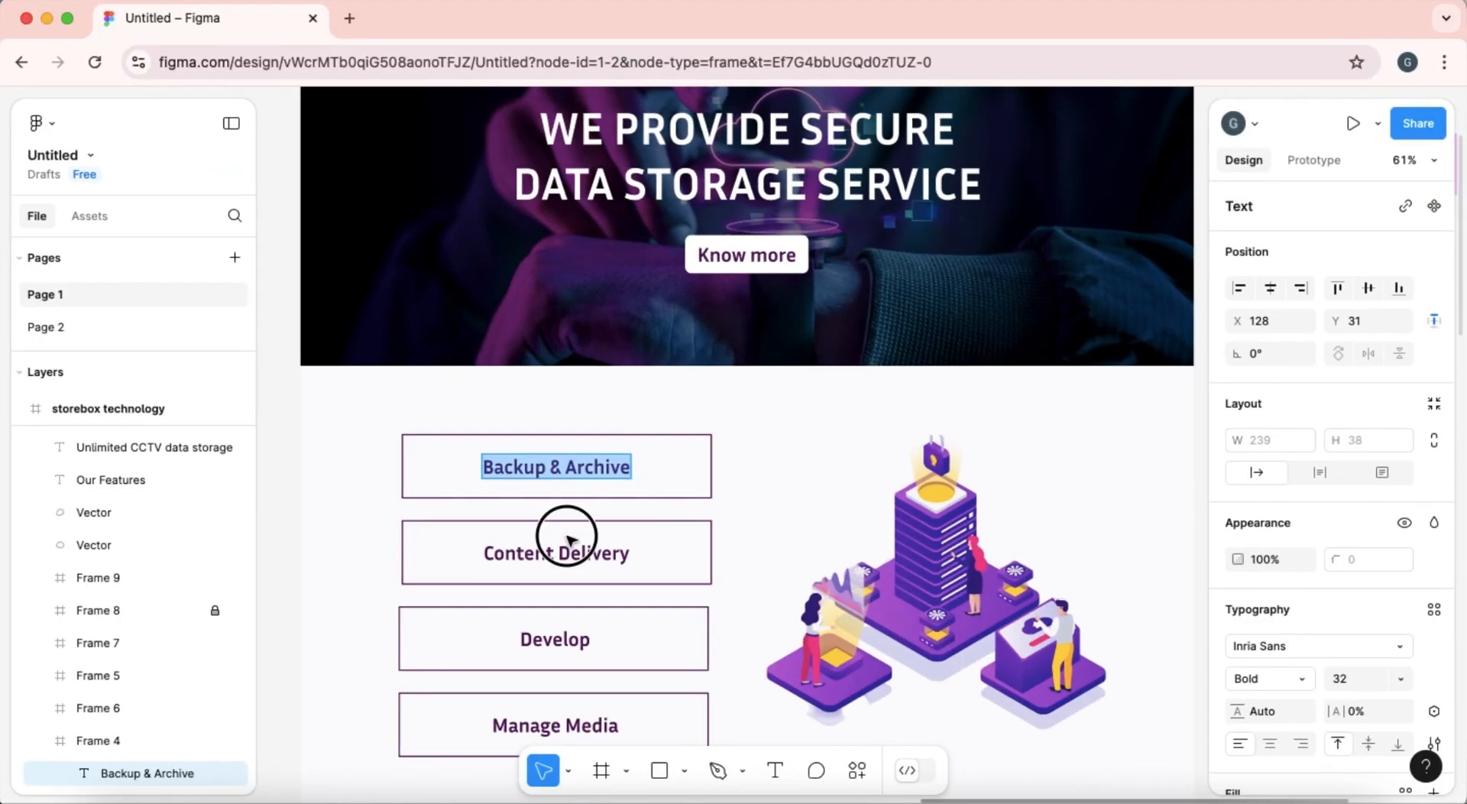
pyautogui.click(569, 558)
pyautogui.doubleClick(570, 558)
pyautogui.hotkey('ctrl', 'c')
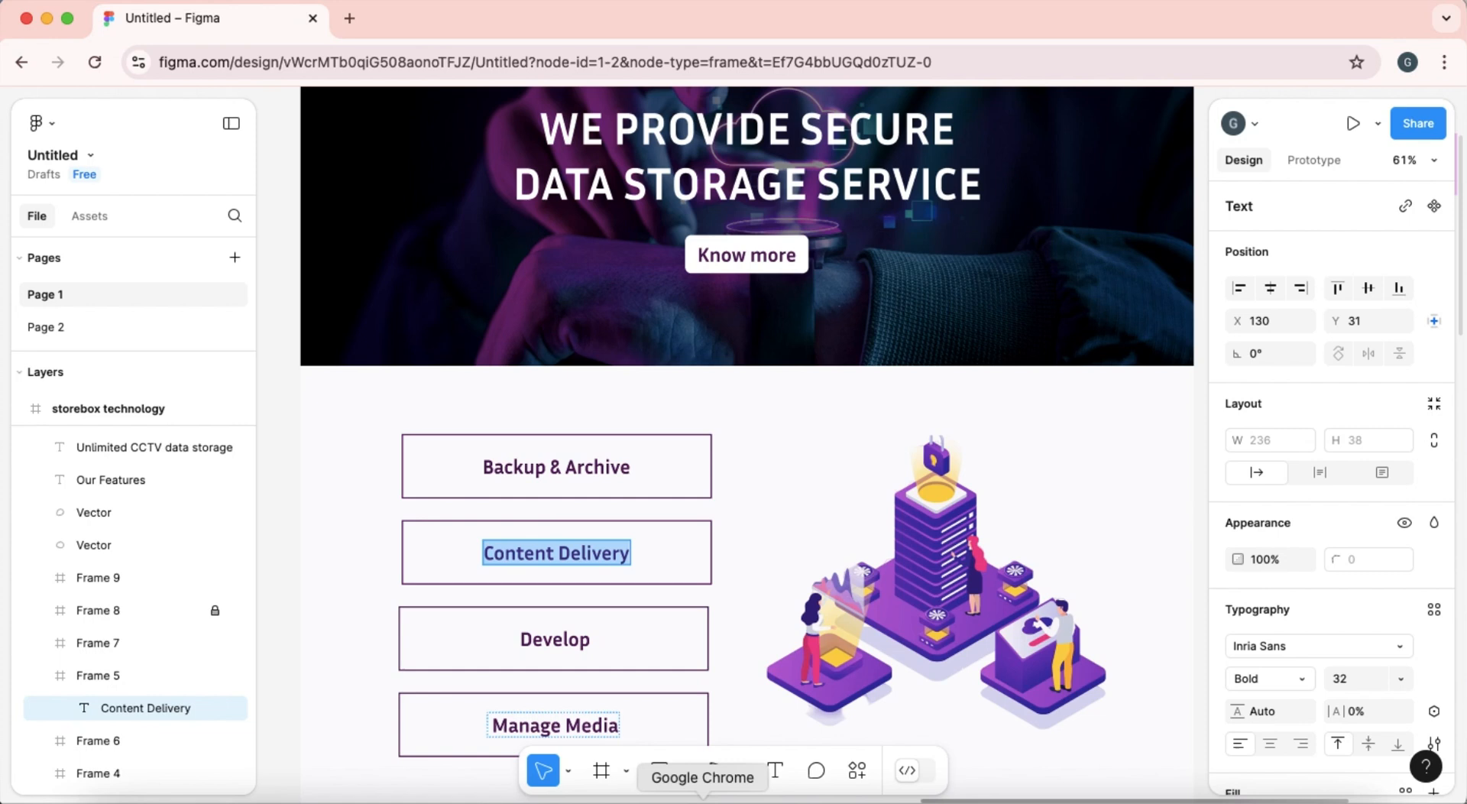
# Return to the Divi page and replace the second accordion item's title with "Content Delivery".
pyautogui.click(48, 20)
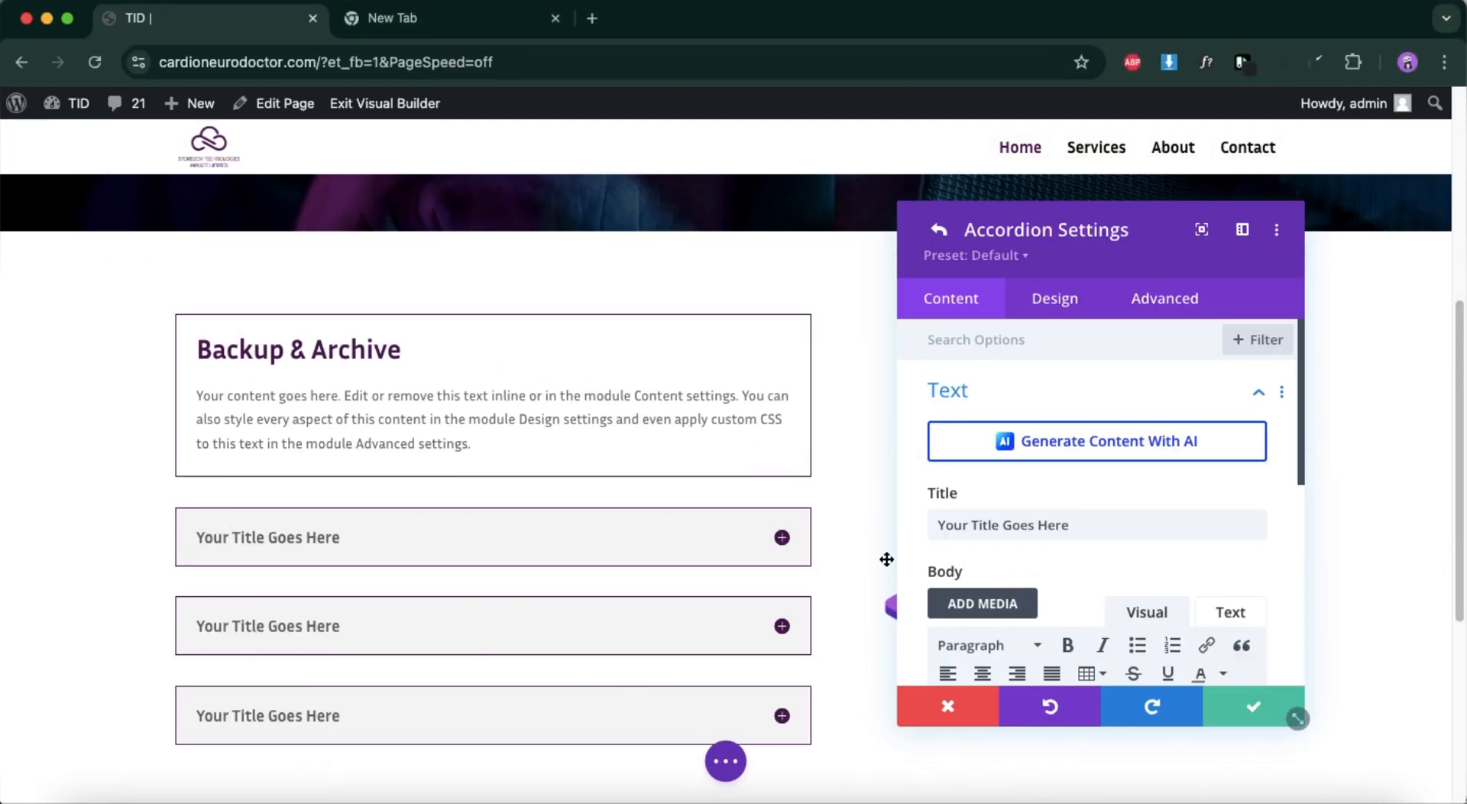
pyautogui.tripleClick(998, 527)
pyautogui.press('BackSpace')
pyautogui.hotkey('ctrl', 'v')
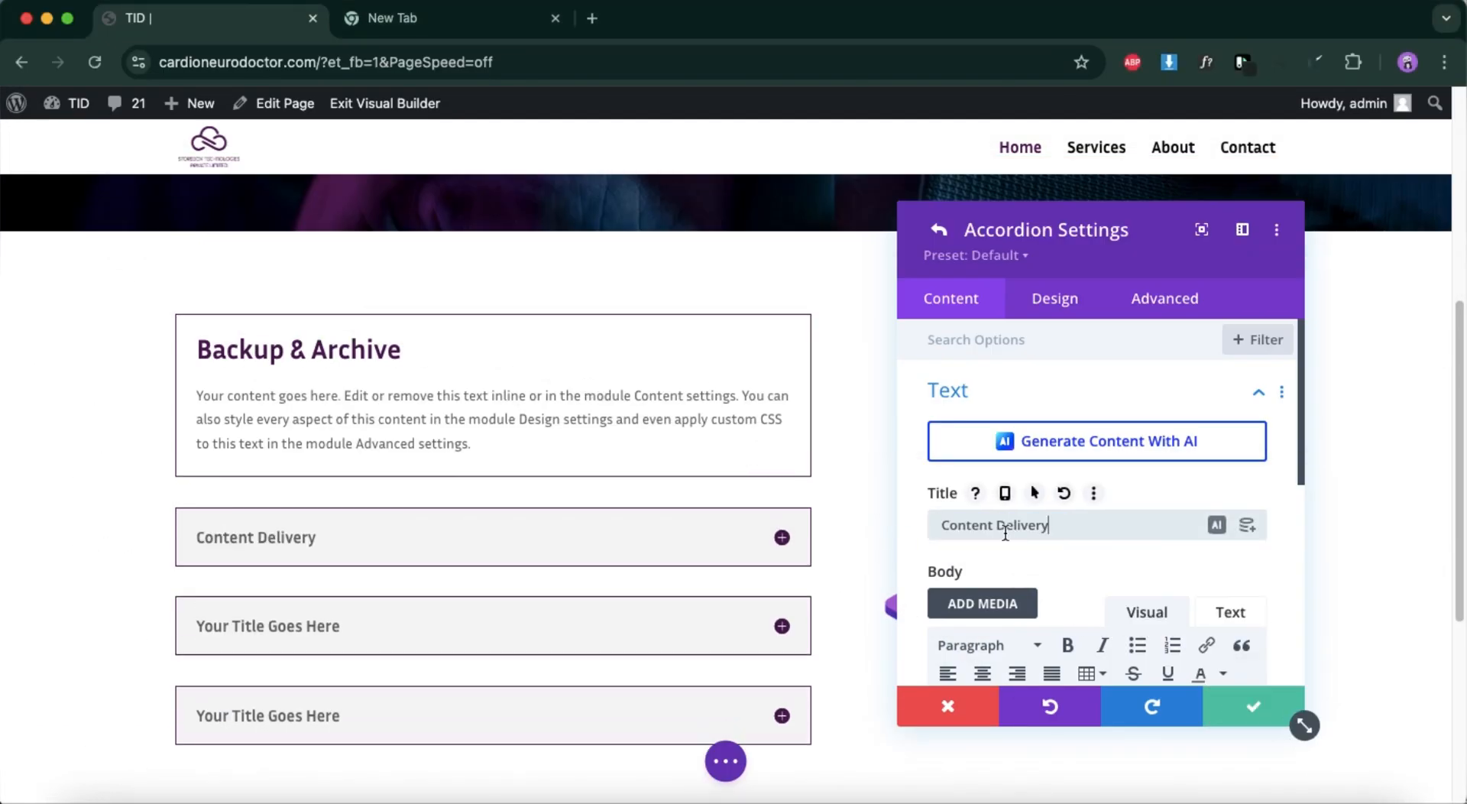
# Set the "Content Delivery" item's title text color to the global purple #4e0854.
pyautogui.click(1062, 308)
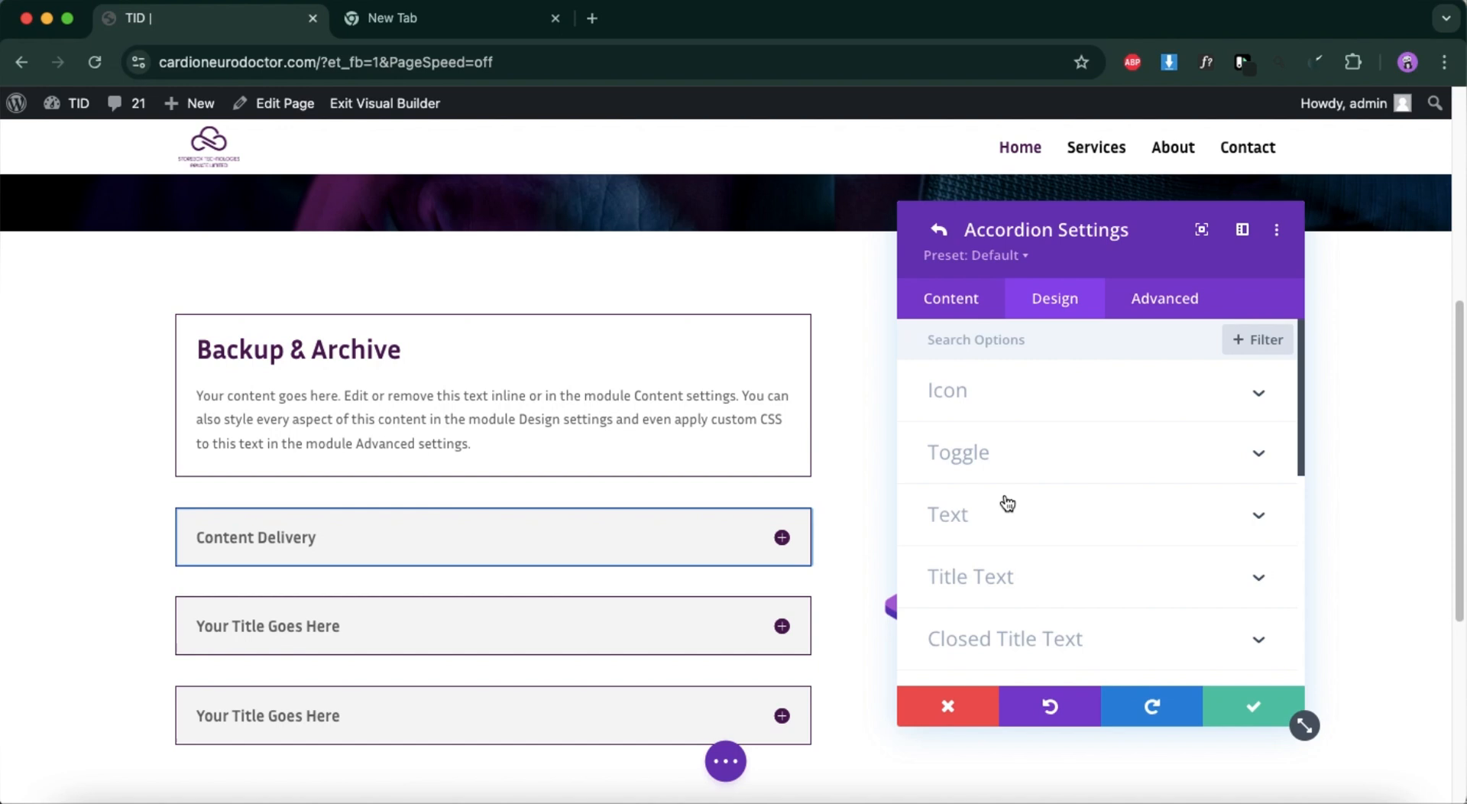
pyautogui.click(1006, 506)
pyautogui.scroll(-3, 1011, 539)
pyautogui.scroll(-3, 1010, 539)
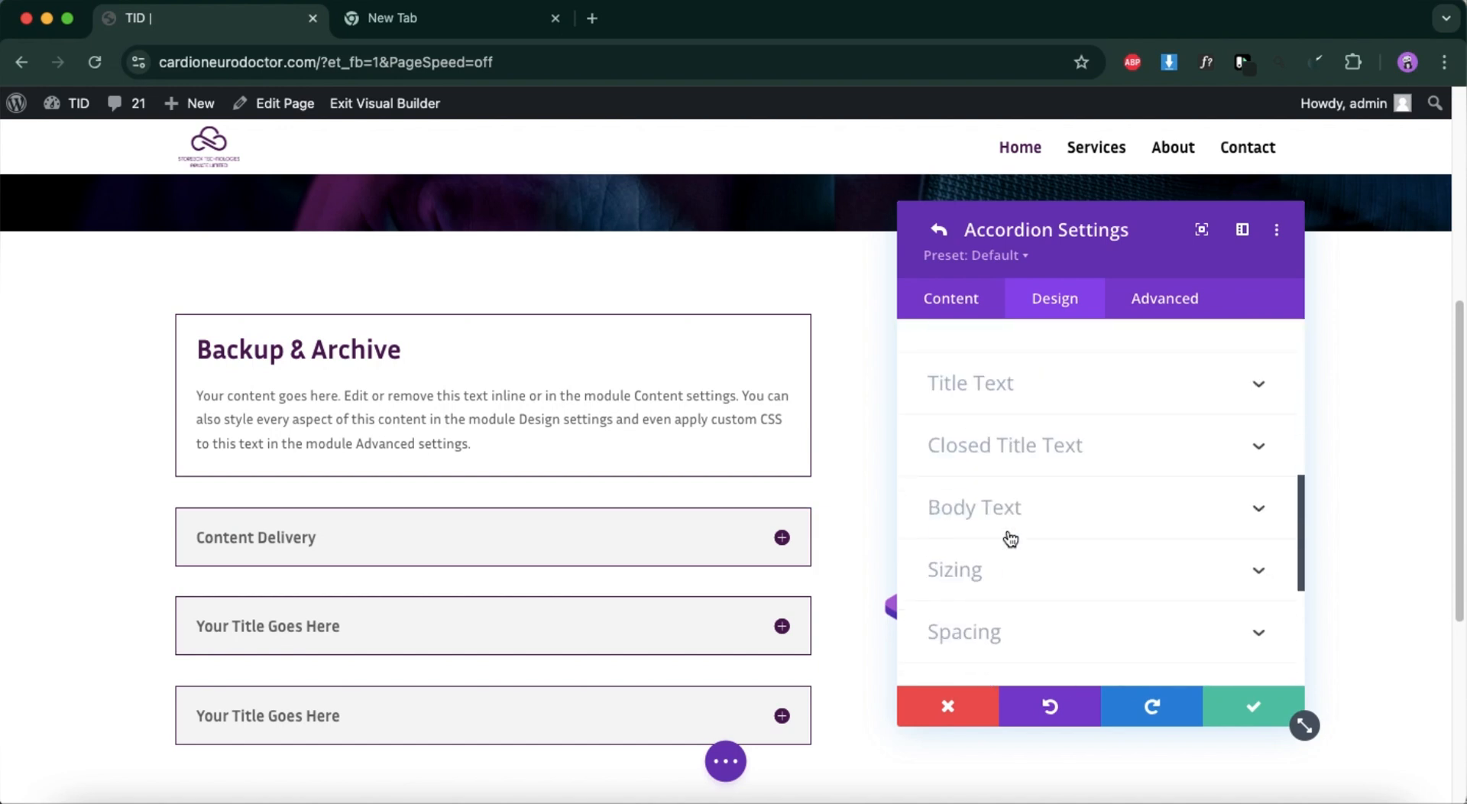
pyautogui.click(1016, 386)
pyautogui.scroll(-1, 956, 557)
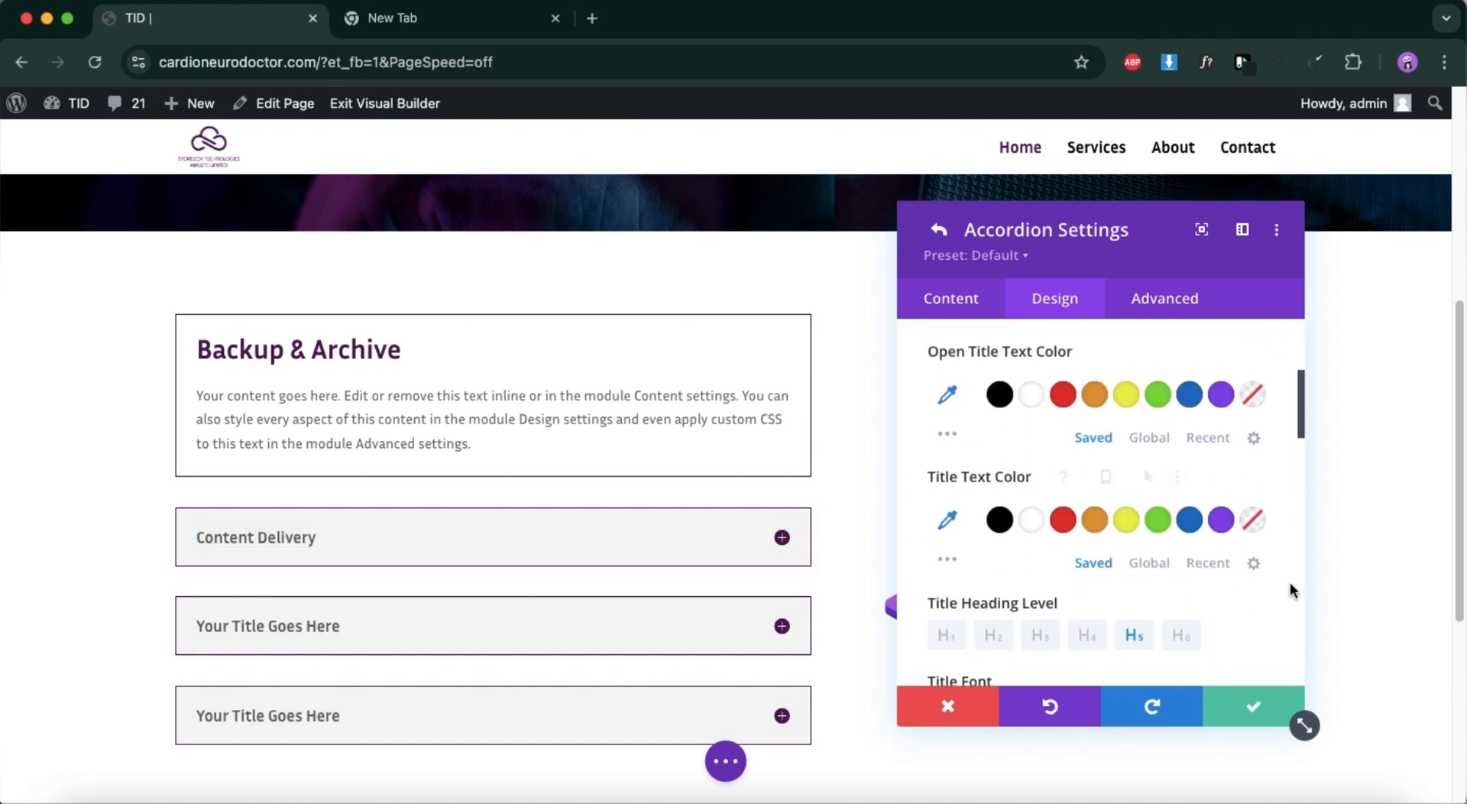
pyautogui.click(1162, 568)
pyautogui.click(1135, 526)
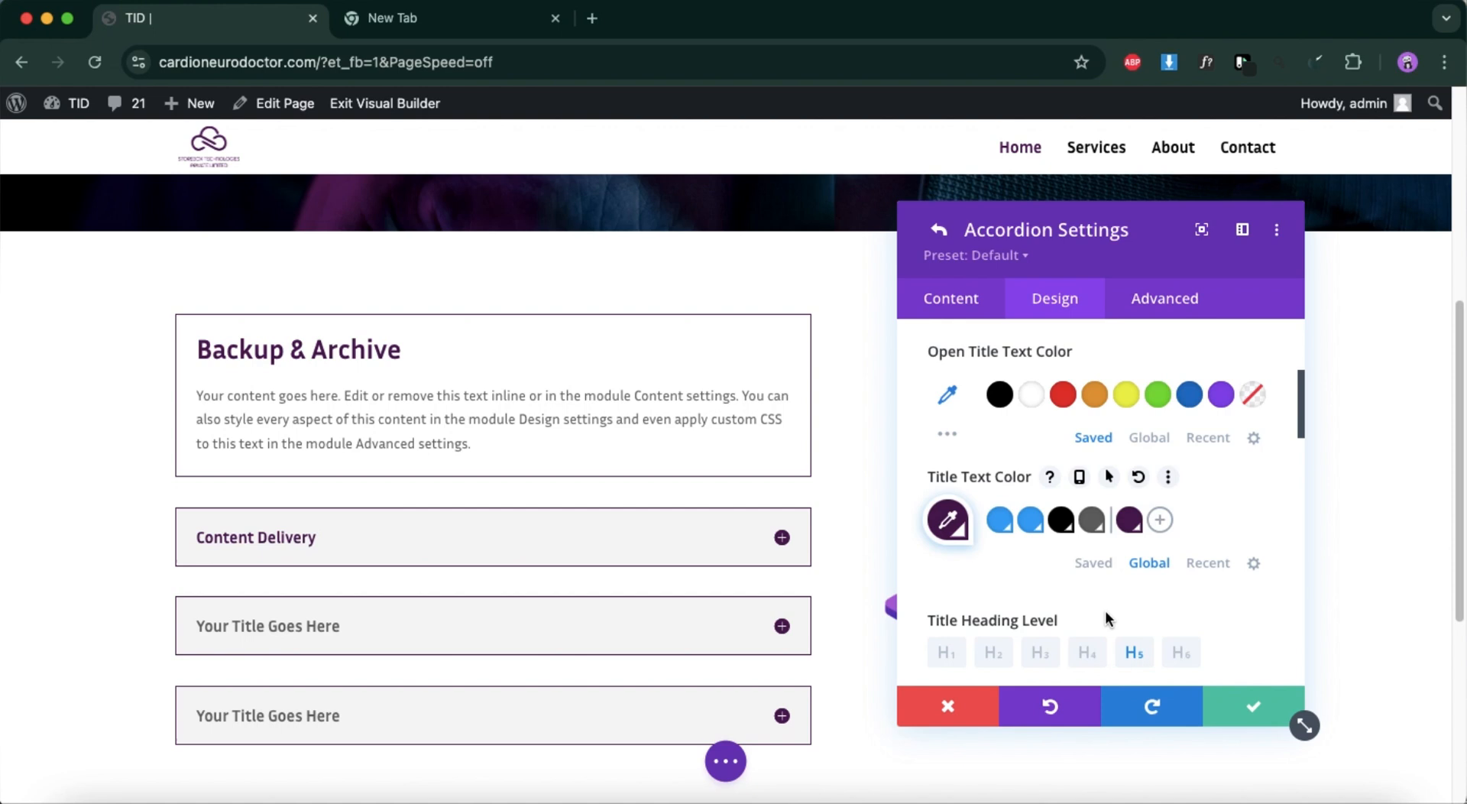
# Set the "Content Delivery" item's title text size to 27px, then save the item and the accordion module.
pyautogui.scroll(-5, 1105, 610)
pyautogui.scroll(-1, 1105, 609)
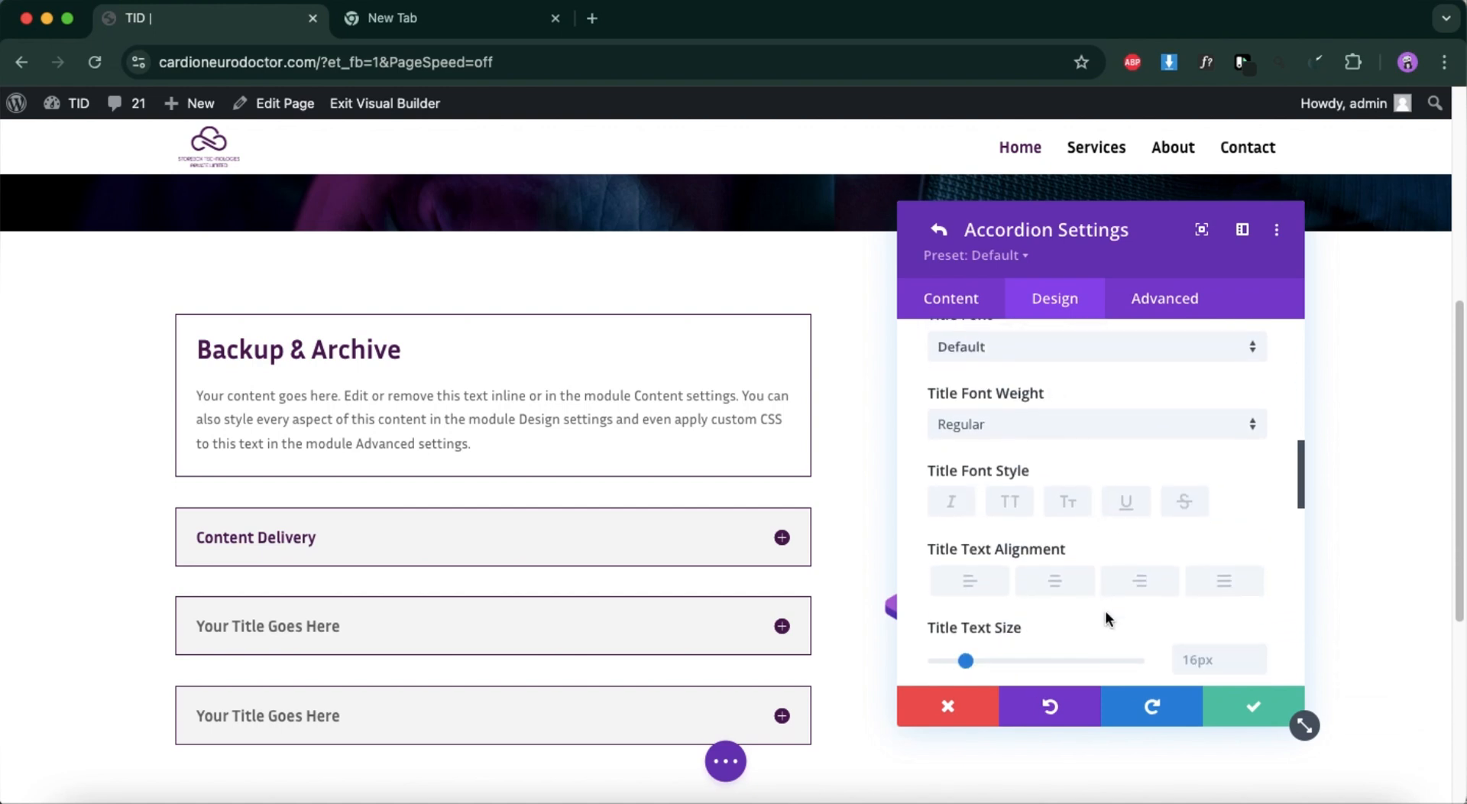
pyautogui.click(1200, 616)
pyautogui.press('super+v')
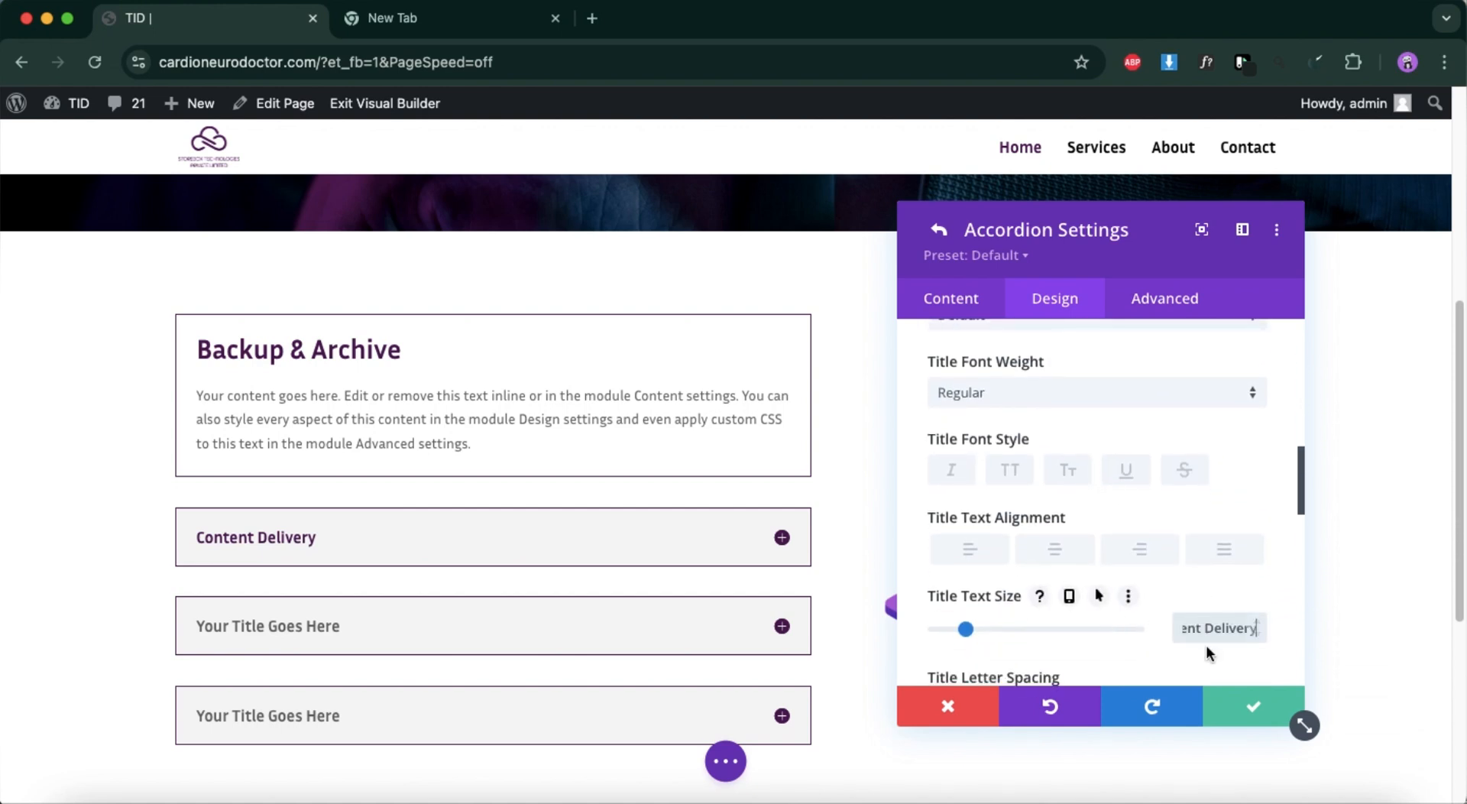
pyautogui.tripleClick(1216, 617)
pyautogui.press('BackSpace')
pyautogui.write('2px7')
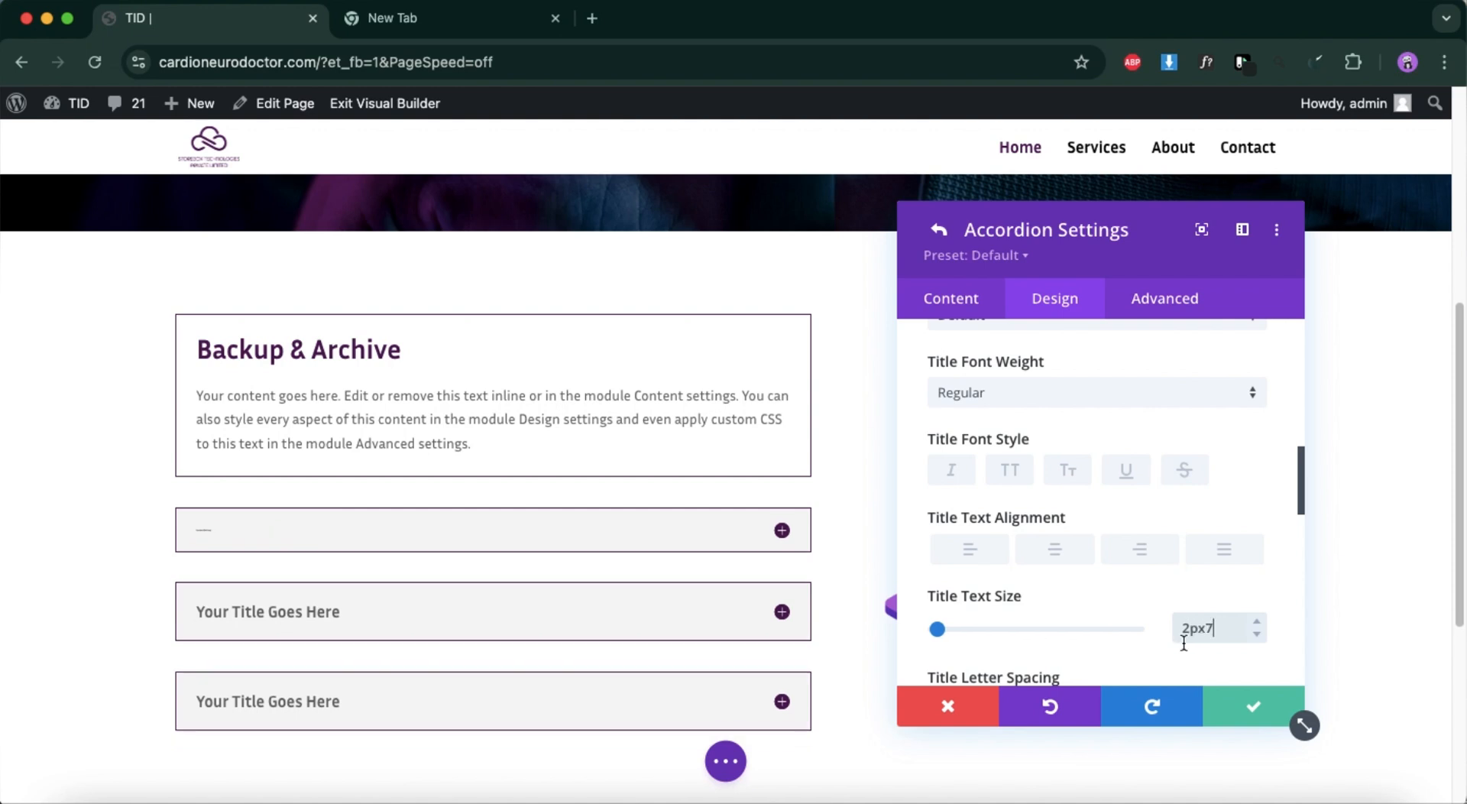
pyautogui.press('BackSpace')
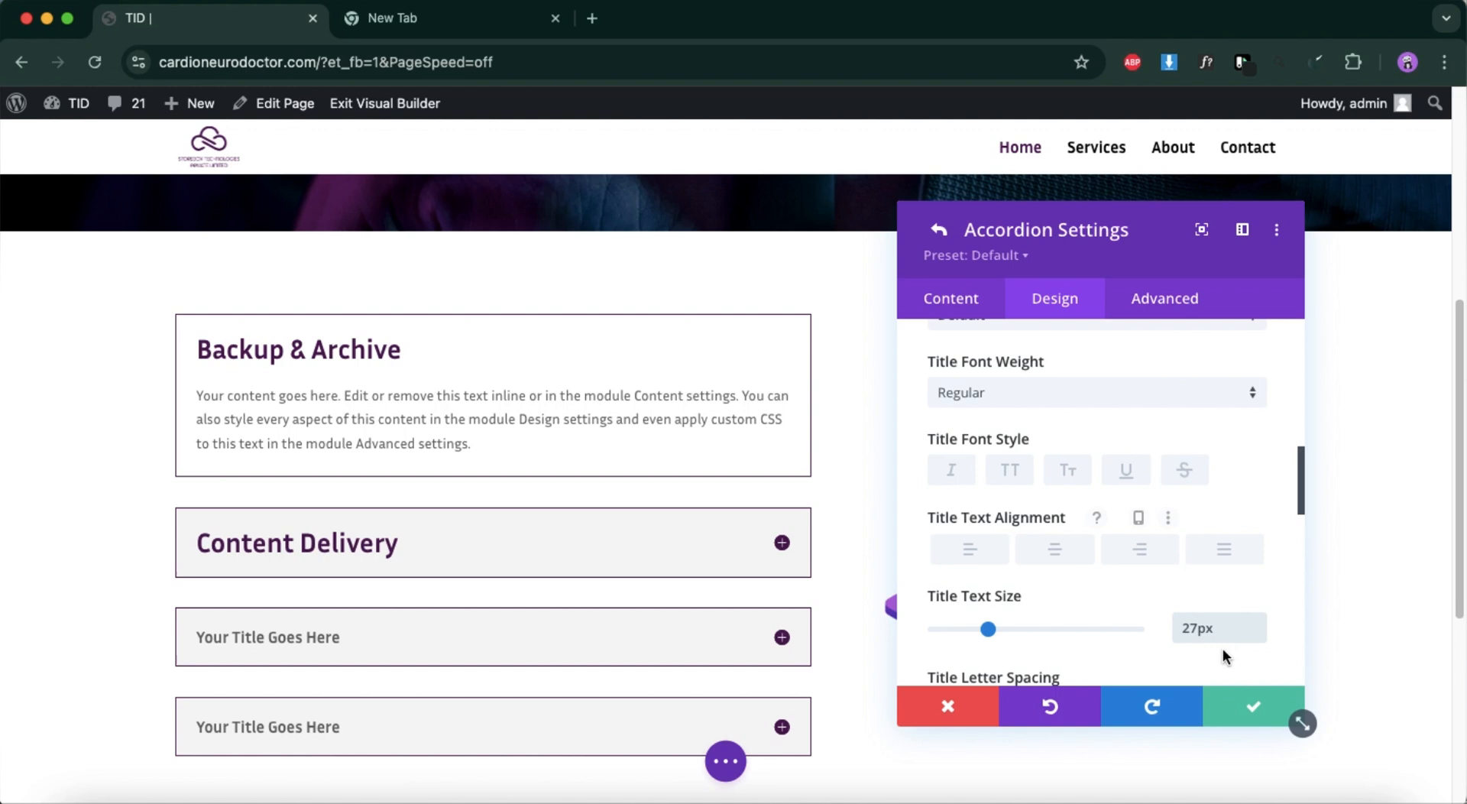
pyautogui.click(1268, 702)
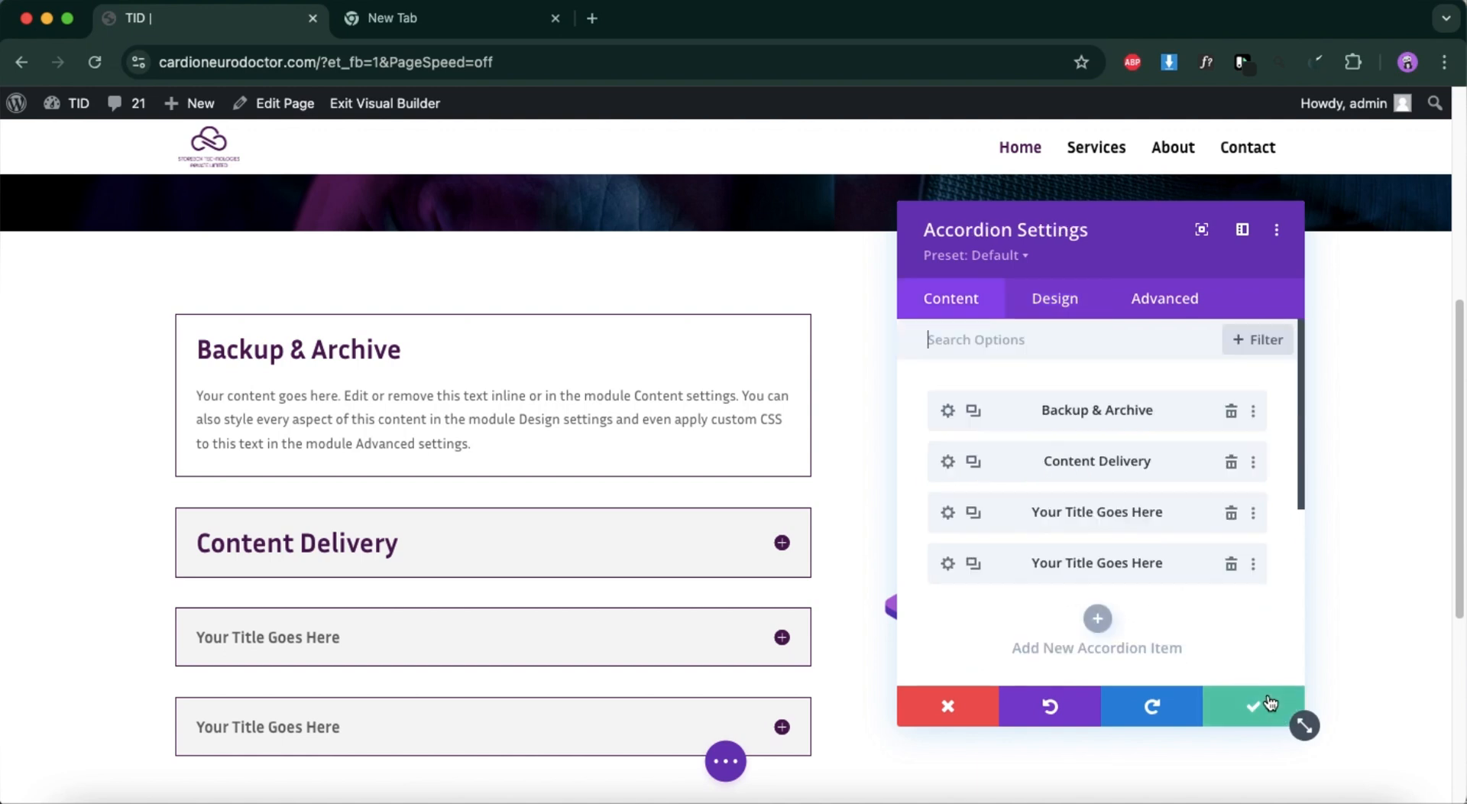
pyautogui.click(1242, 707)
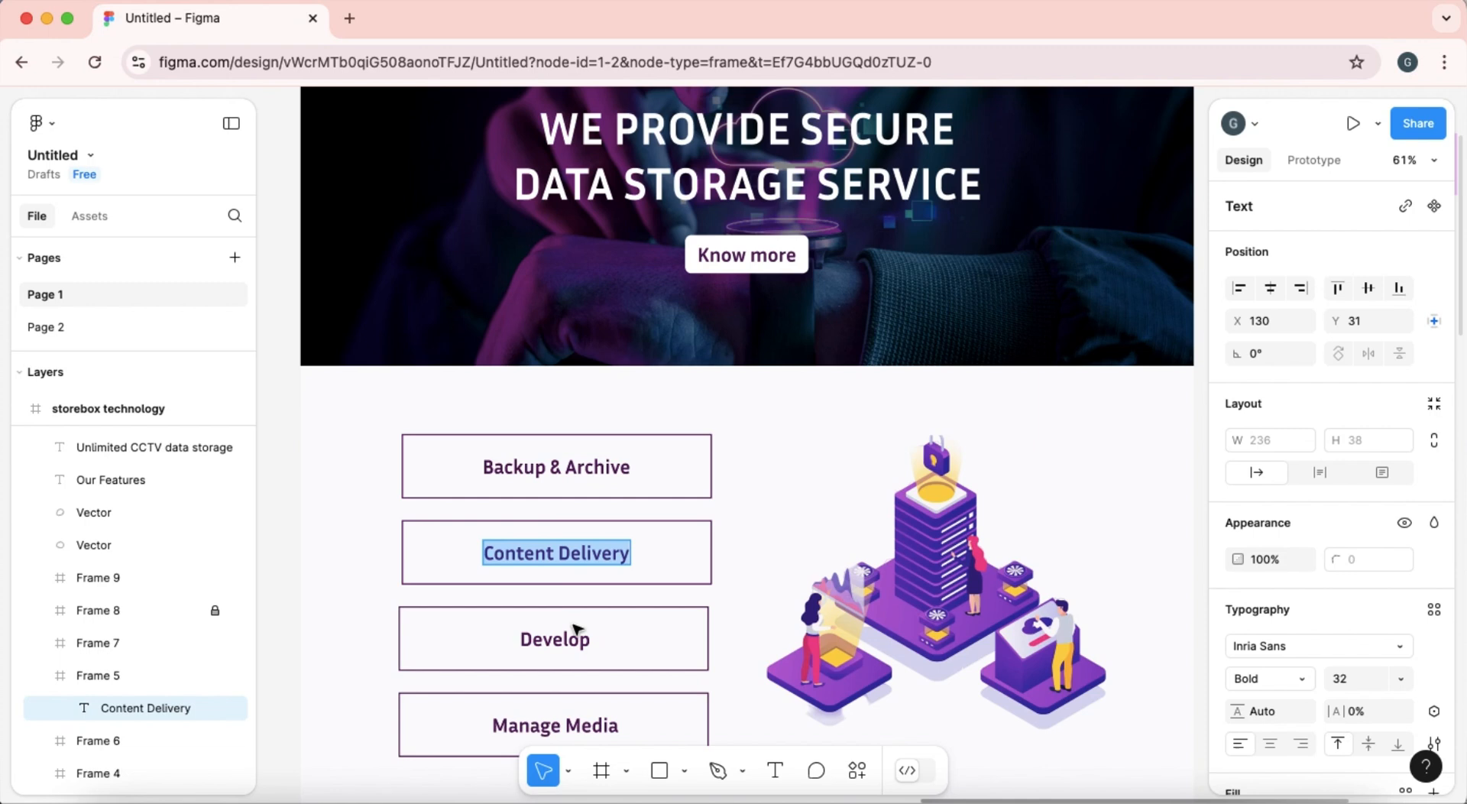
# Switch to the Figma design and copy the "Develop" label text from the third box.
pyautogui.doubleClick(577, 634)
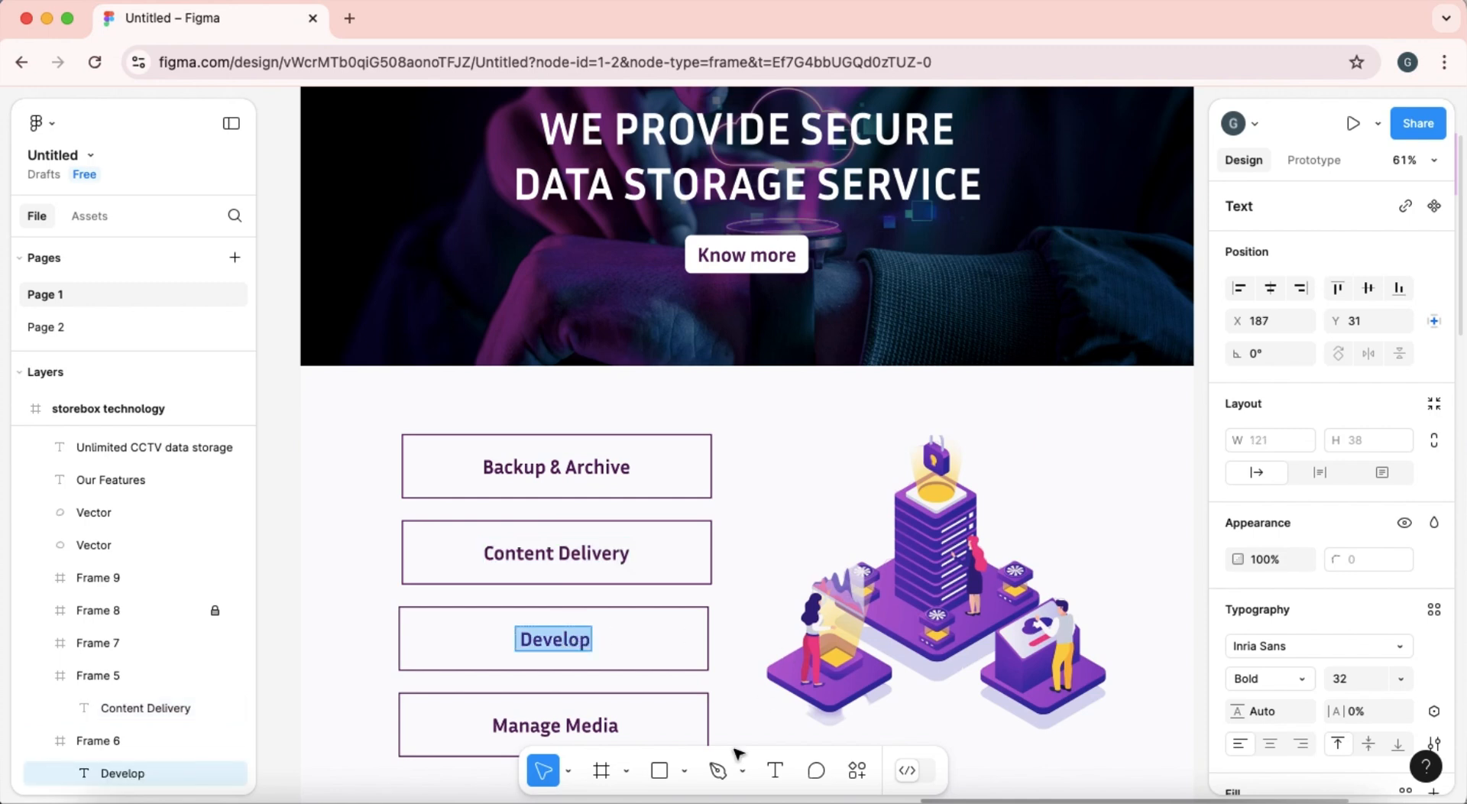
pyautogui.click(47, 19)
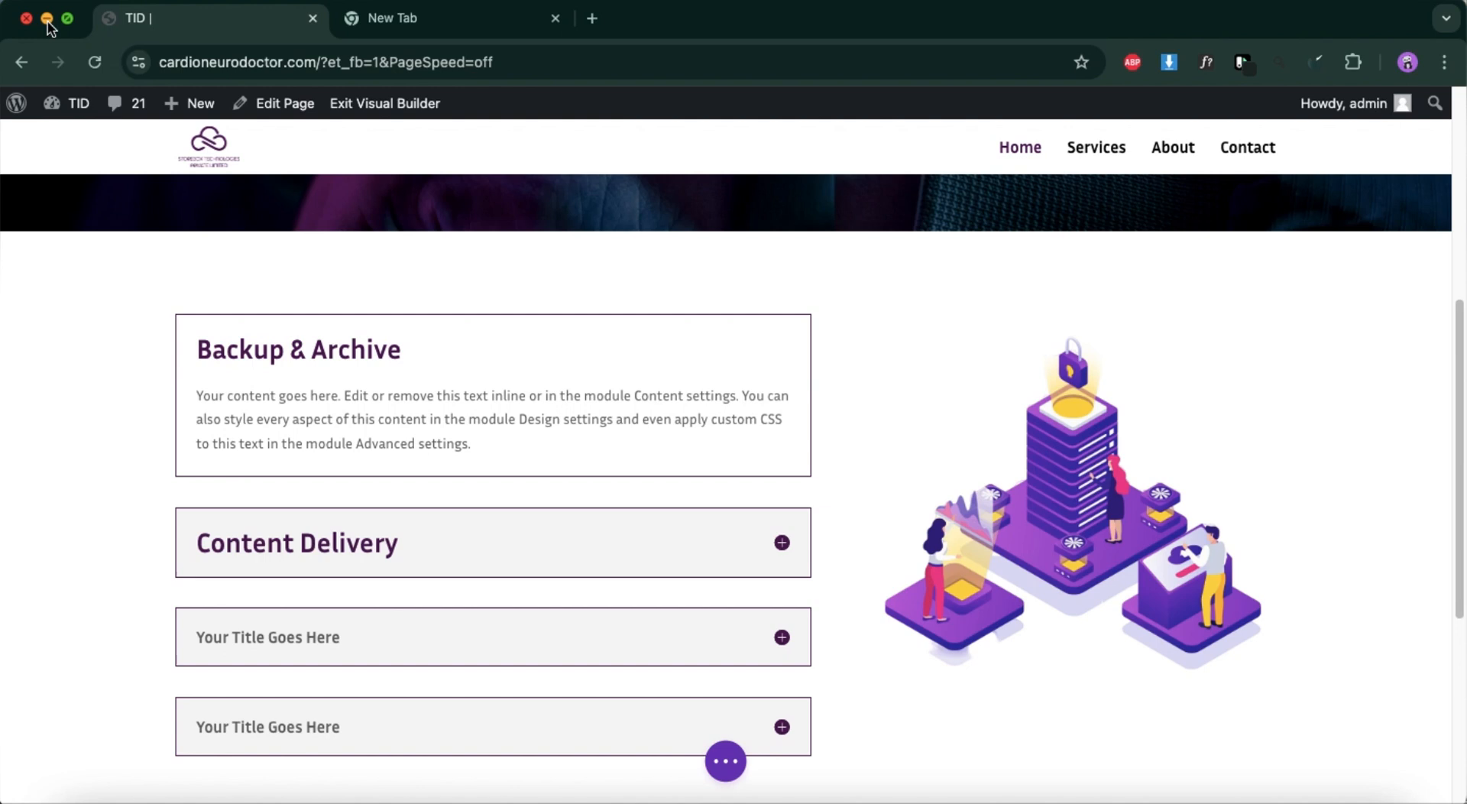
pyautogui.scroll(-2, 612, 631)
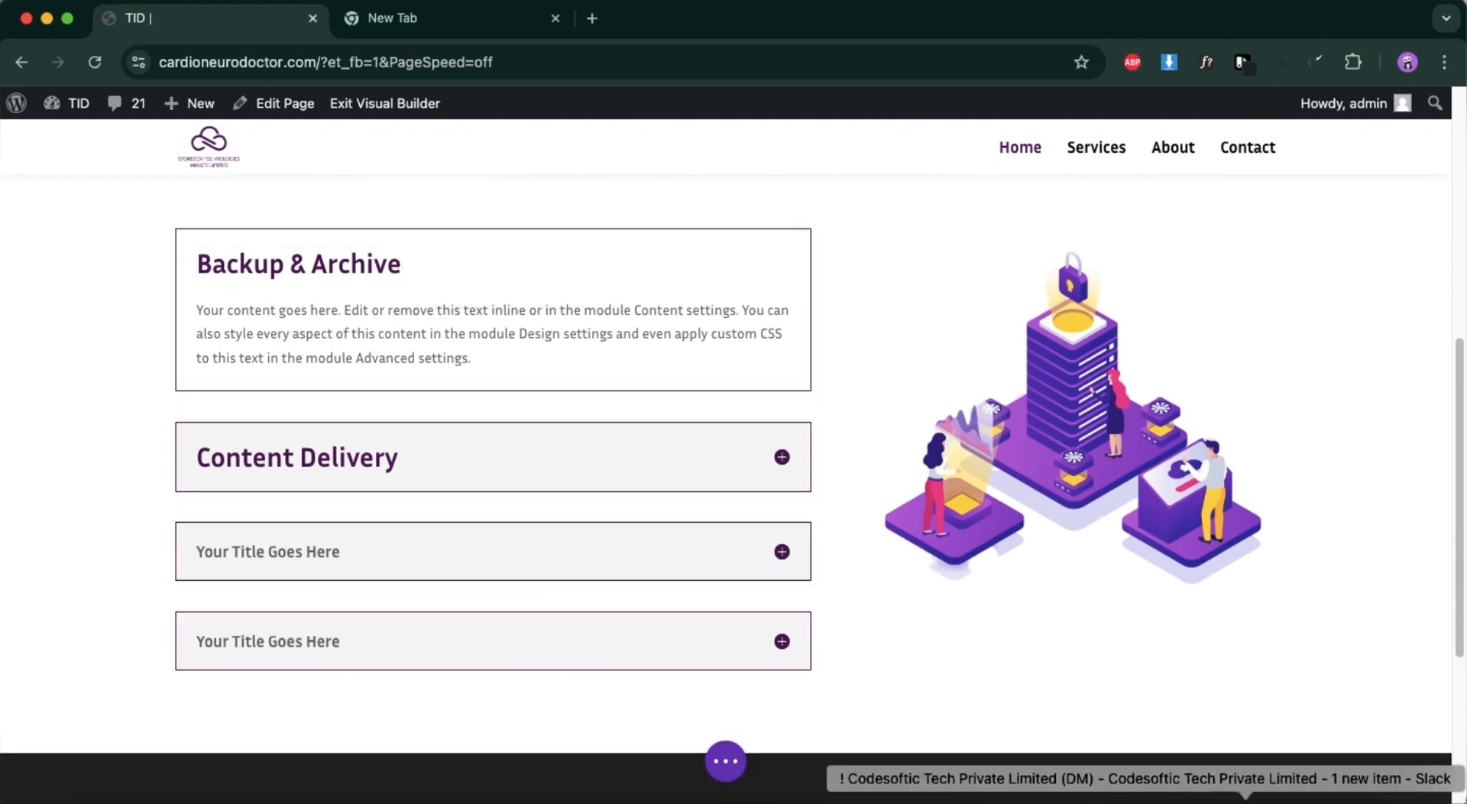
pyautogui.click(785, 799)
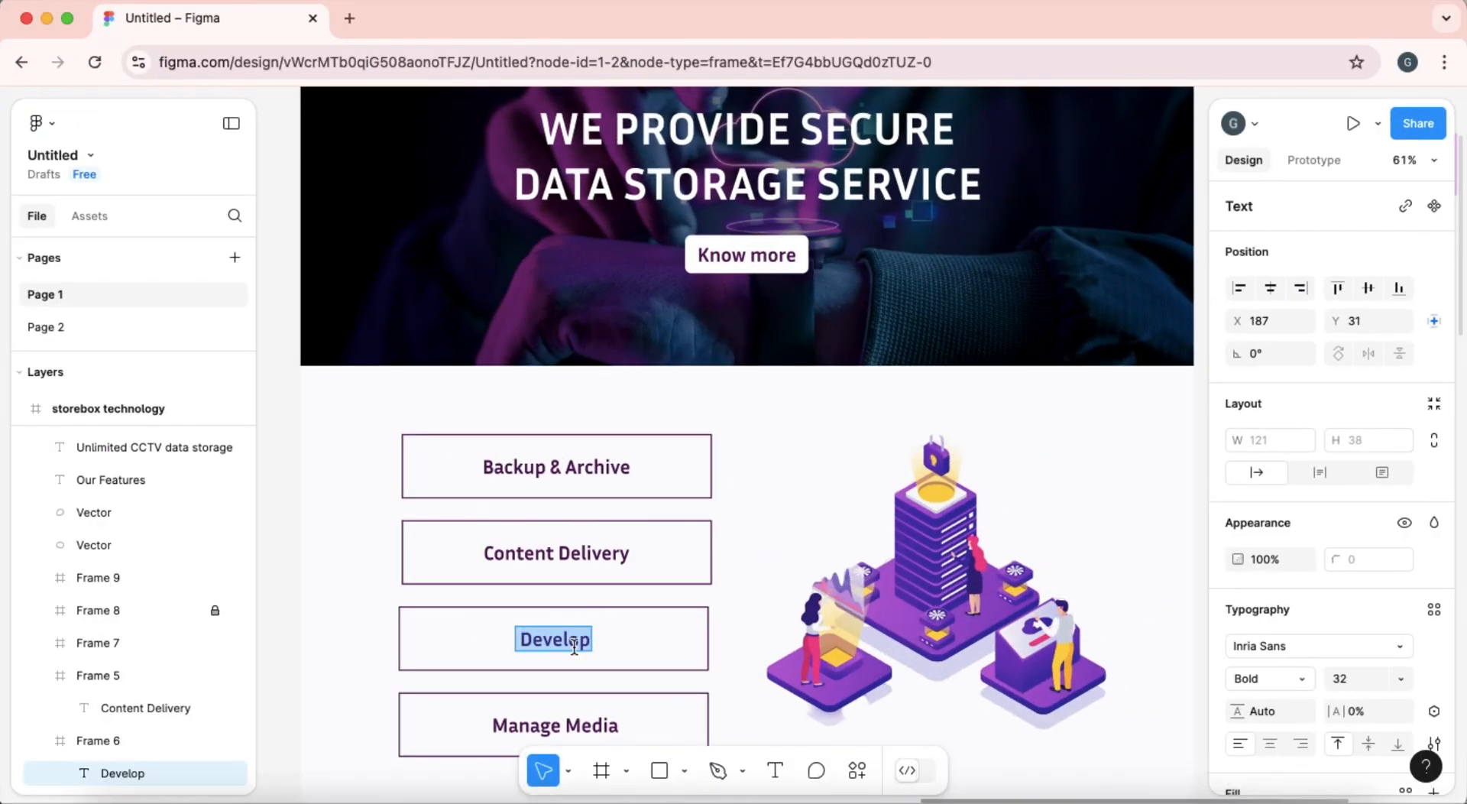
# Return to the Divi page and replace the third accordion item's title with "Develop" directly on the page.
pyautogui.click(45, 16)
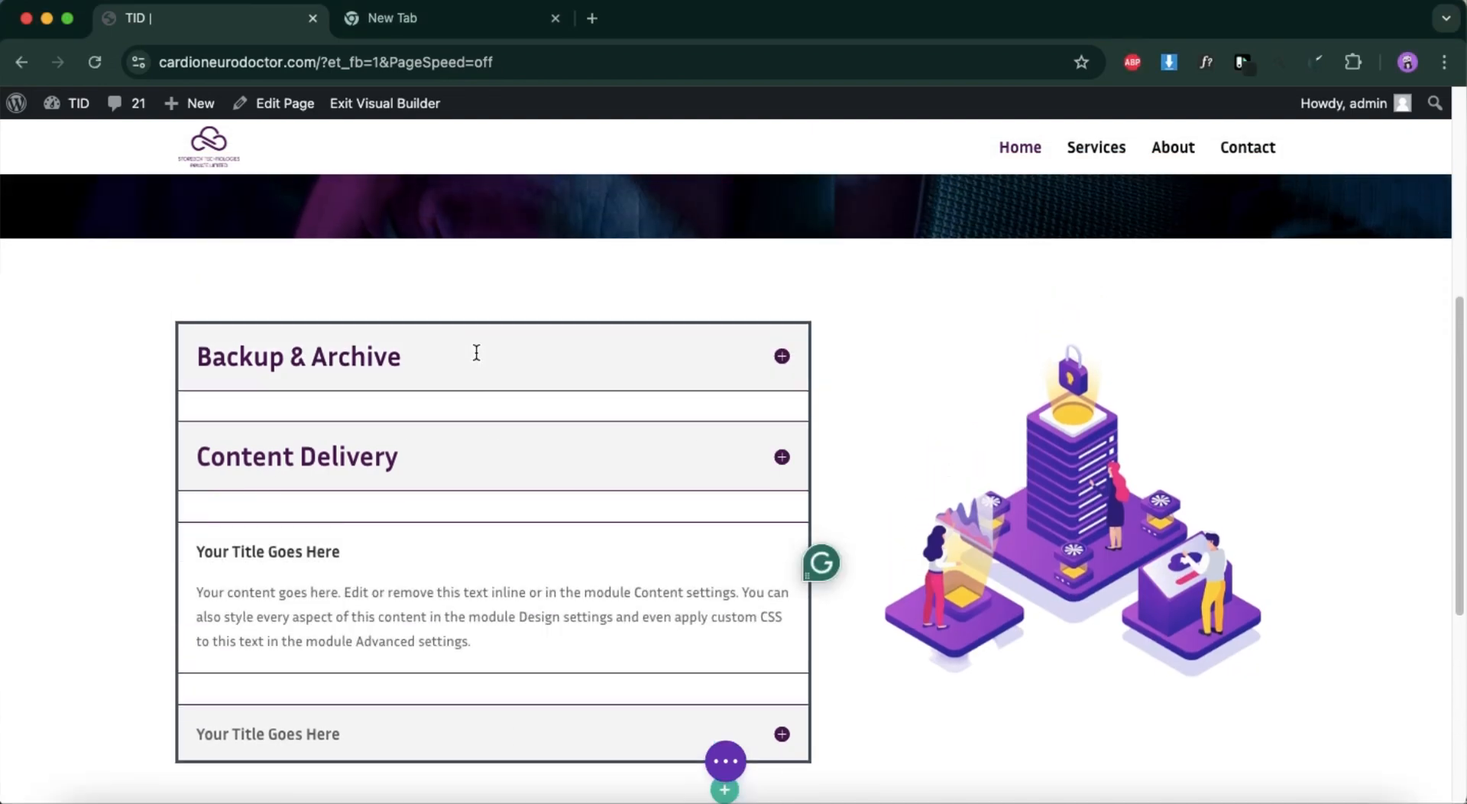
pyautogui.tripleClick(339, 546)
pyautogui.write('Develop')
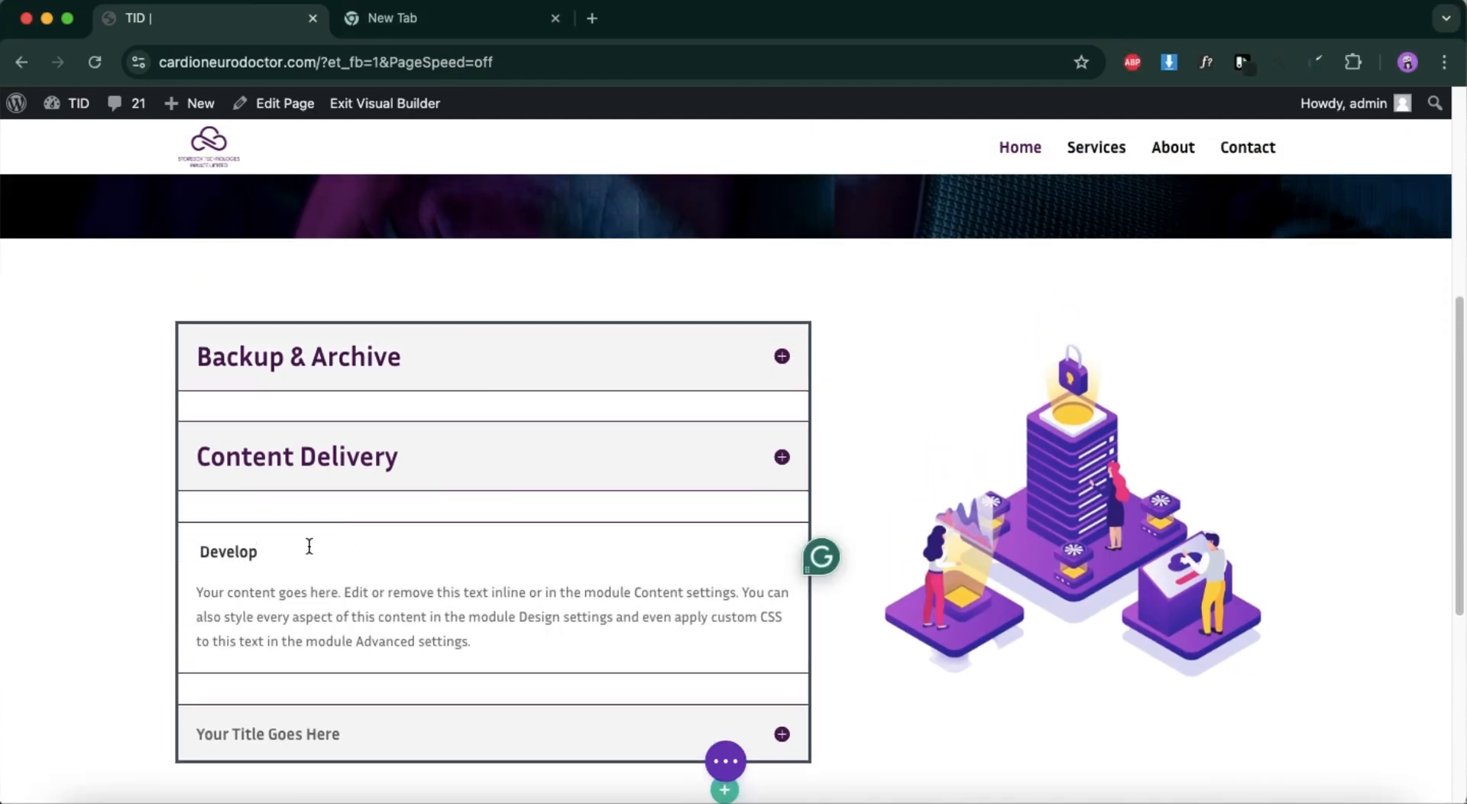
# Switch to the Figma design and copy the "Manage Media" label text from the fourth box.
pyautogui.scroll(-2, 487, 640)
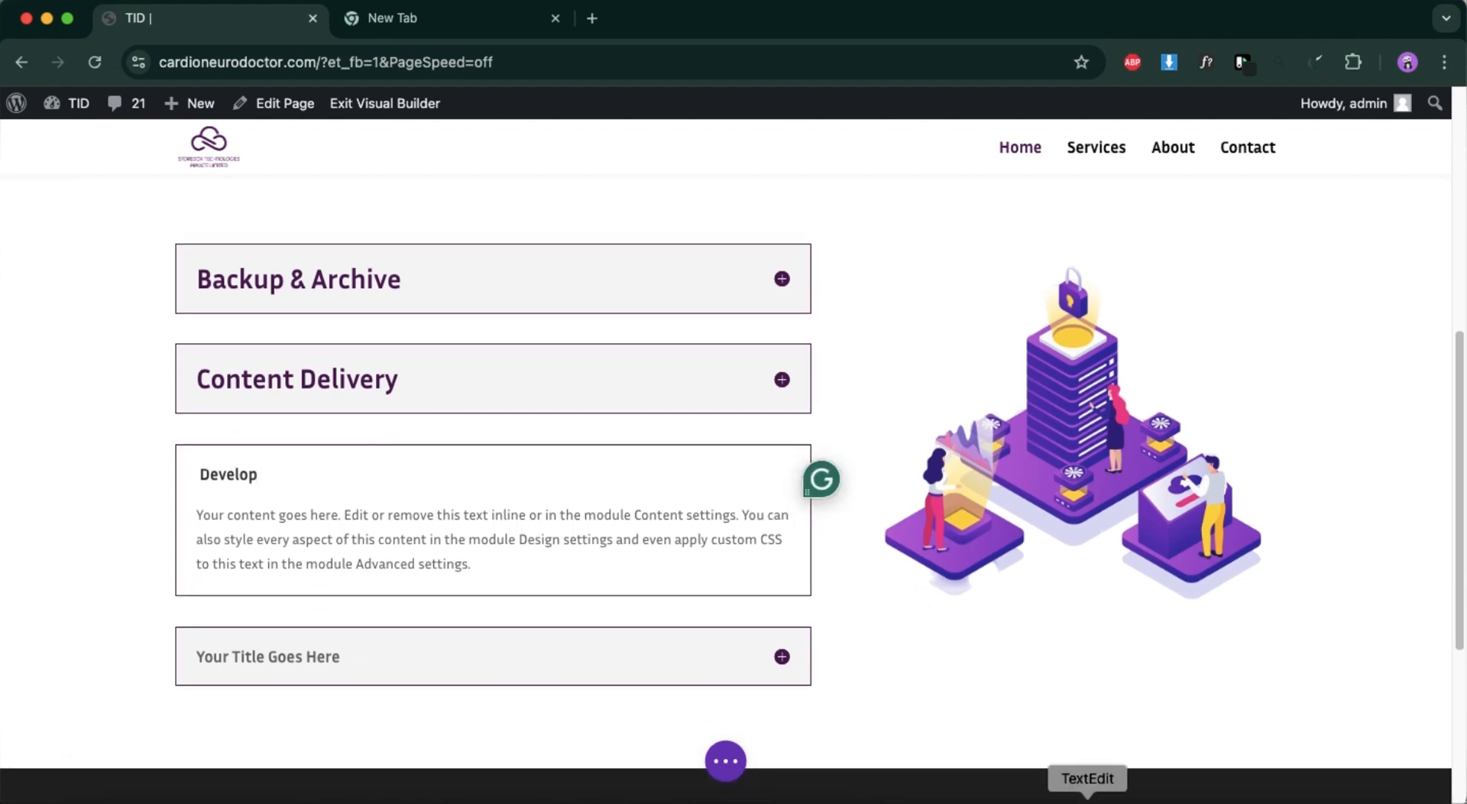
pyautogui.click(1311, 797)
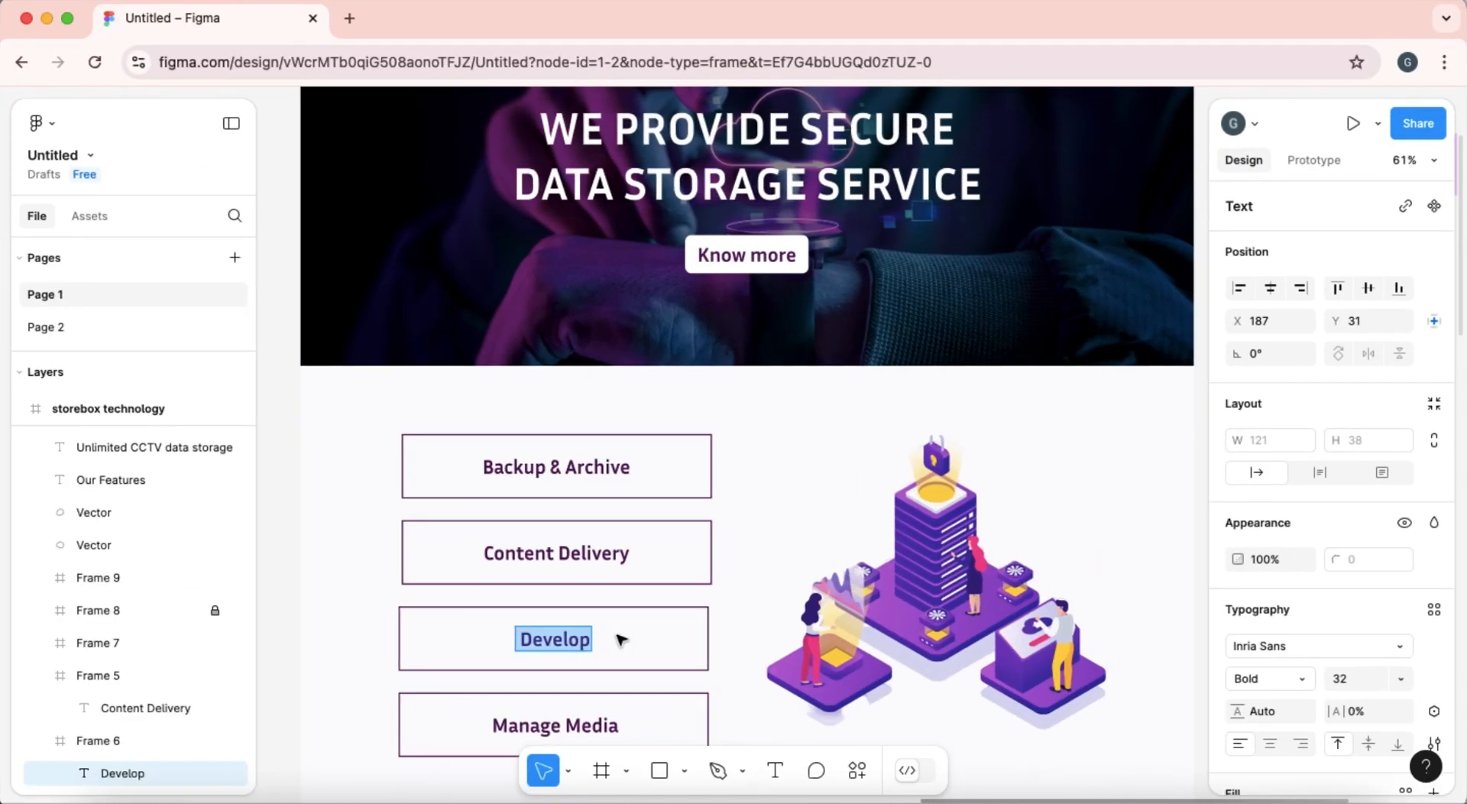
pyautogui.scroll(-1, 600, 634)
pyautogui.doubleClick(592, 645)
pyautogui.press('super+c')
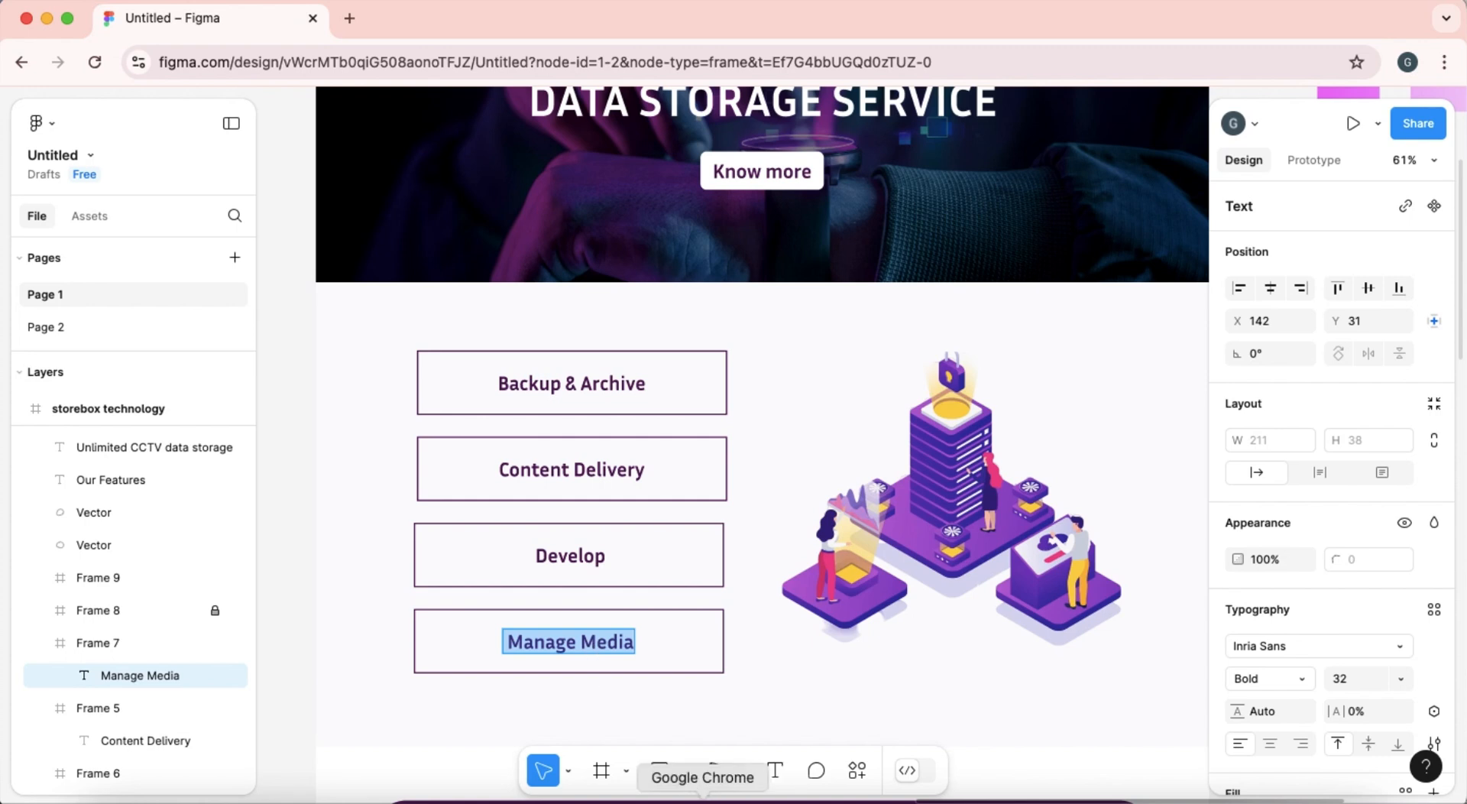
# Return to the Divi page and replace the fourth accordion item's title with "Manage Media" directly on the page.
pyautogui.click(52, 16)
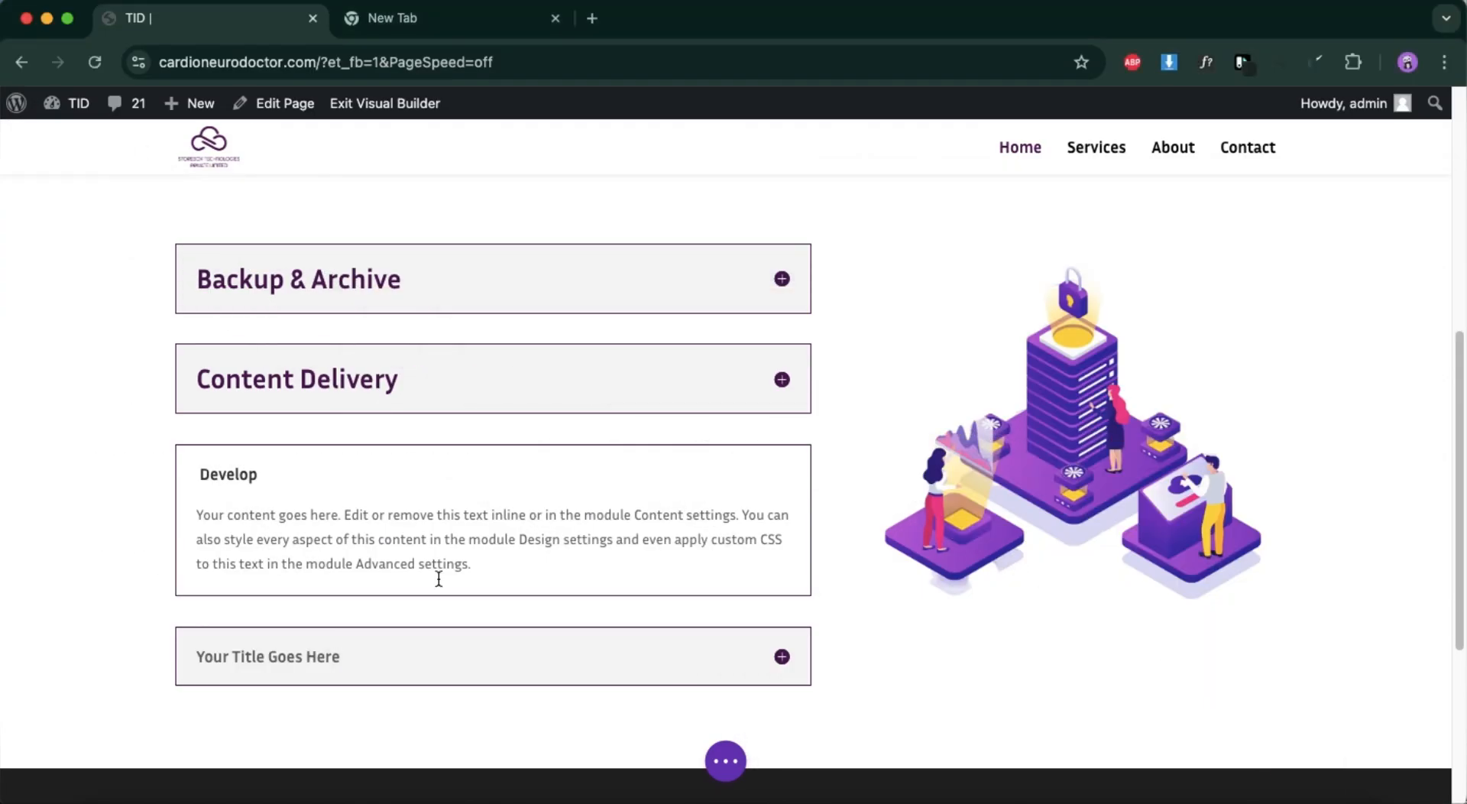
pyautogui.click(435, 653)
pyautogui.press('super+a')
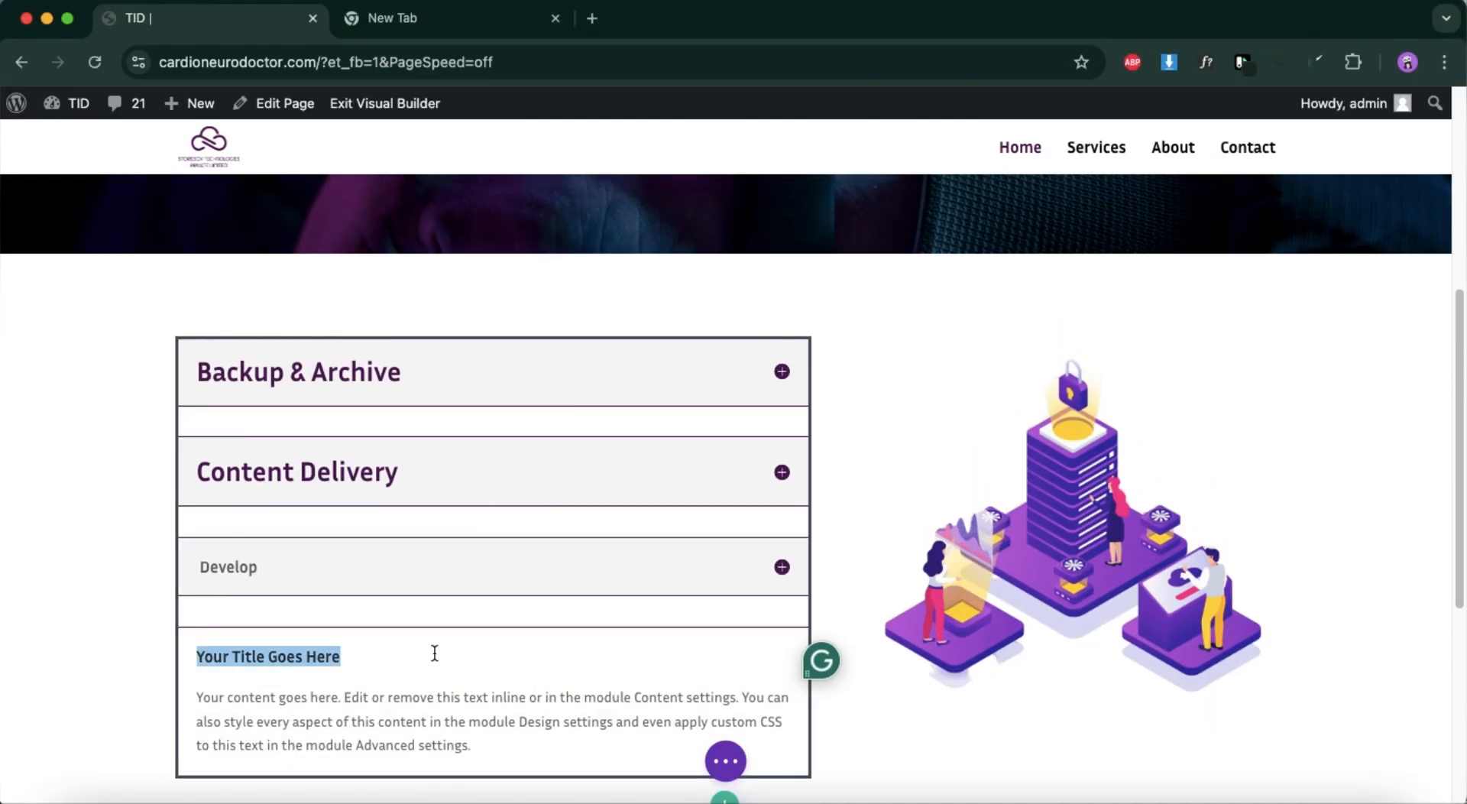
pyautogui.press('super+v')
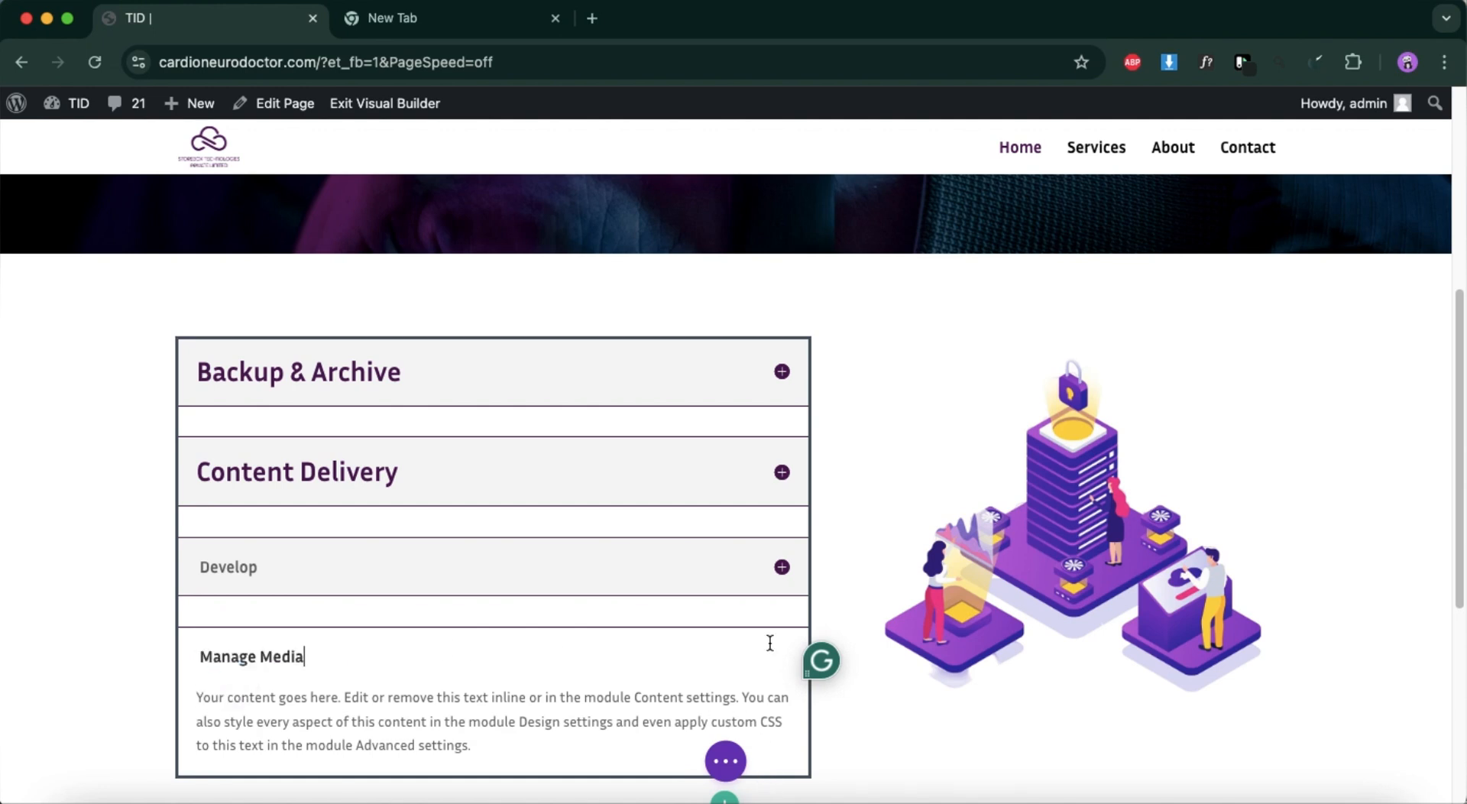
# Finish the inline title editing by expanding the "Develop" item, and save the page in the Visual Builder.
pyautogui.click(676, 567)
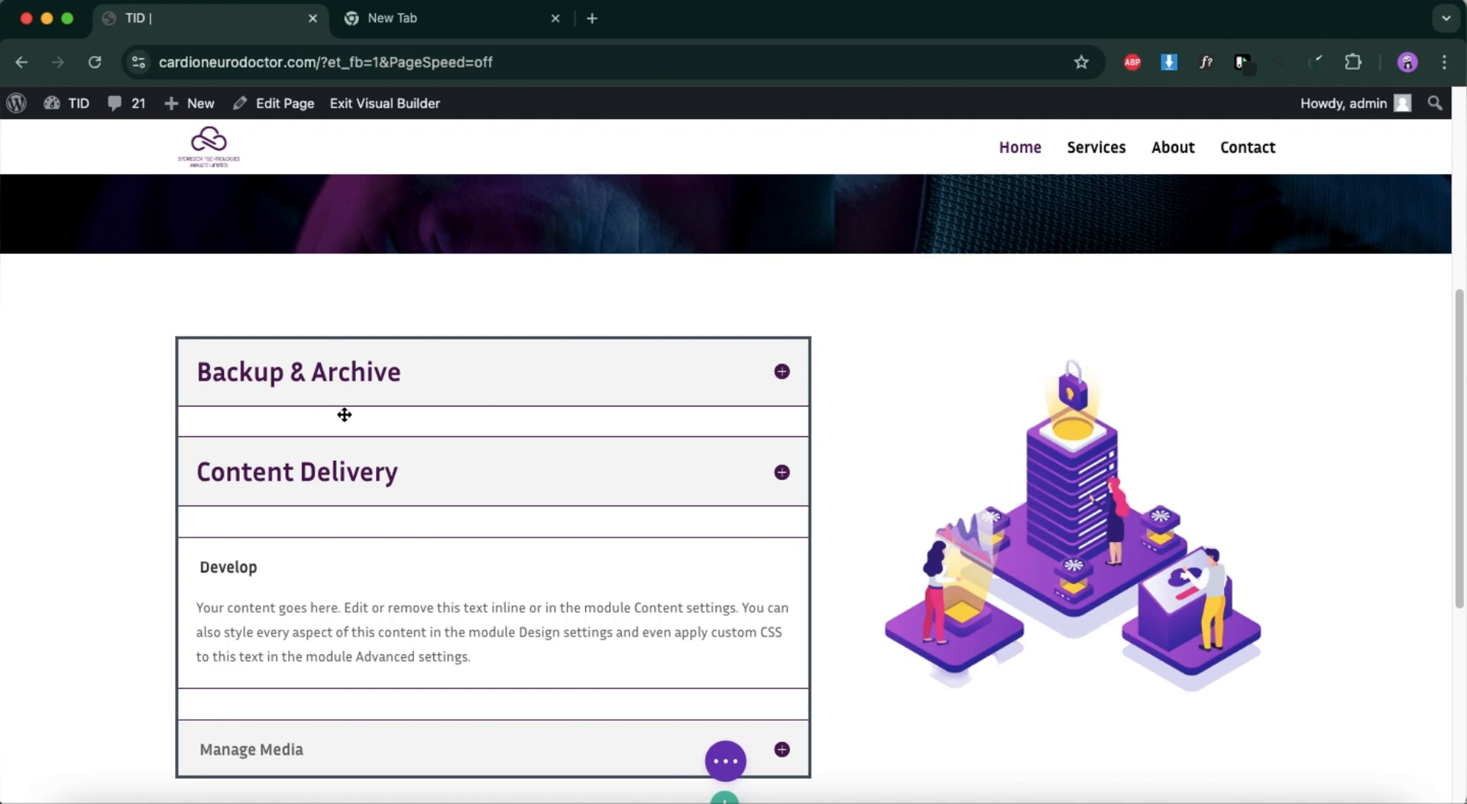
pyautogui.click(727, 760)
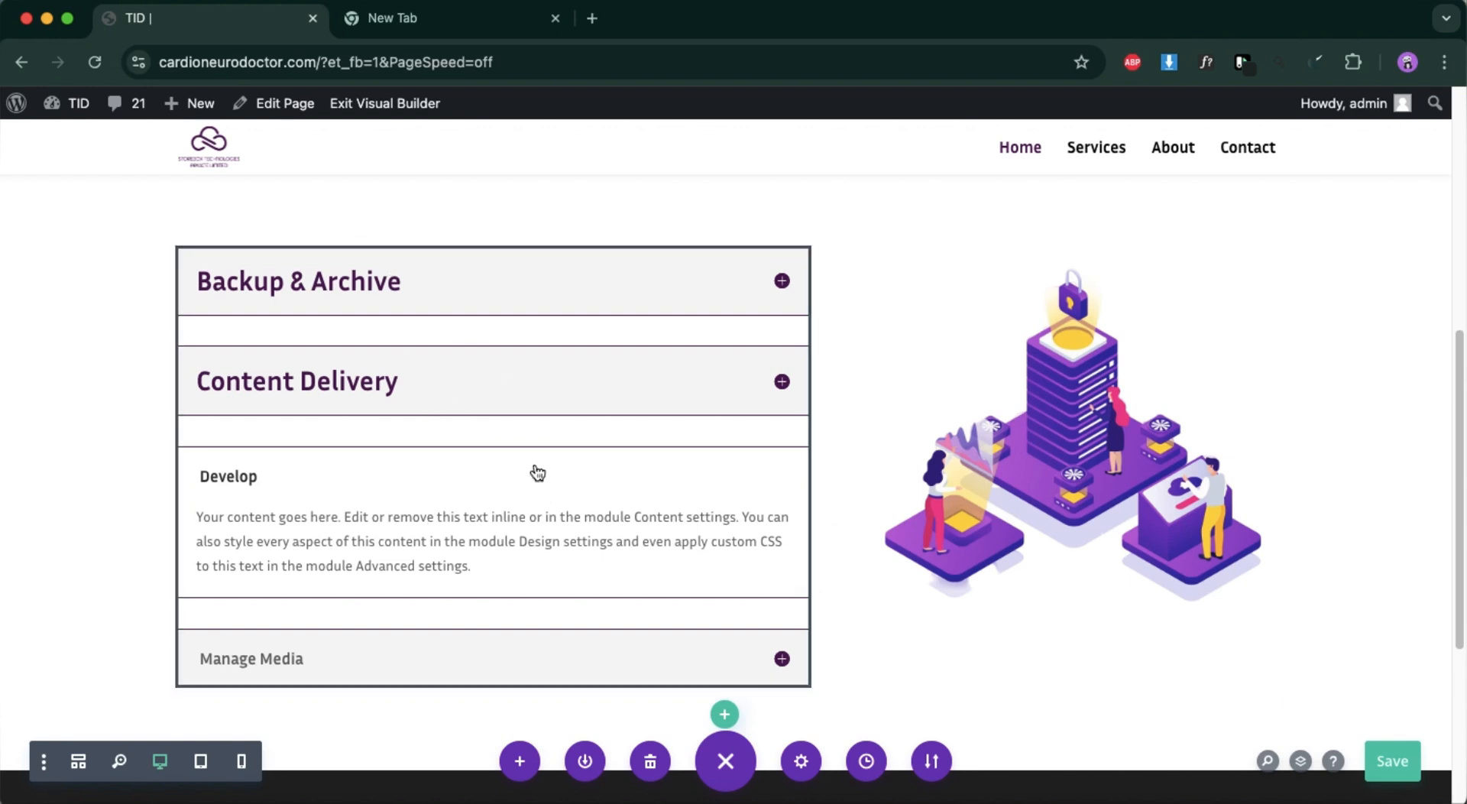
pyautogui.scroll(-3, 537, 474)
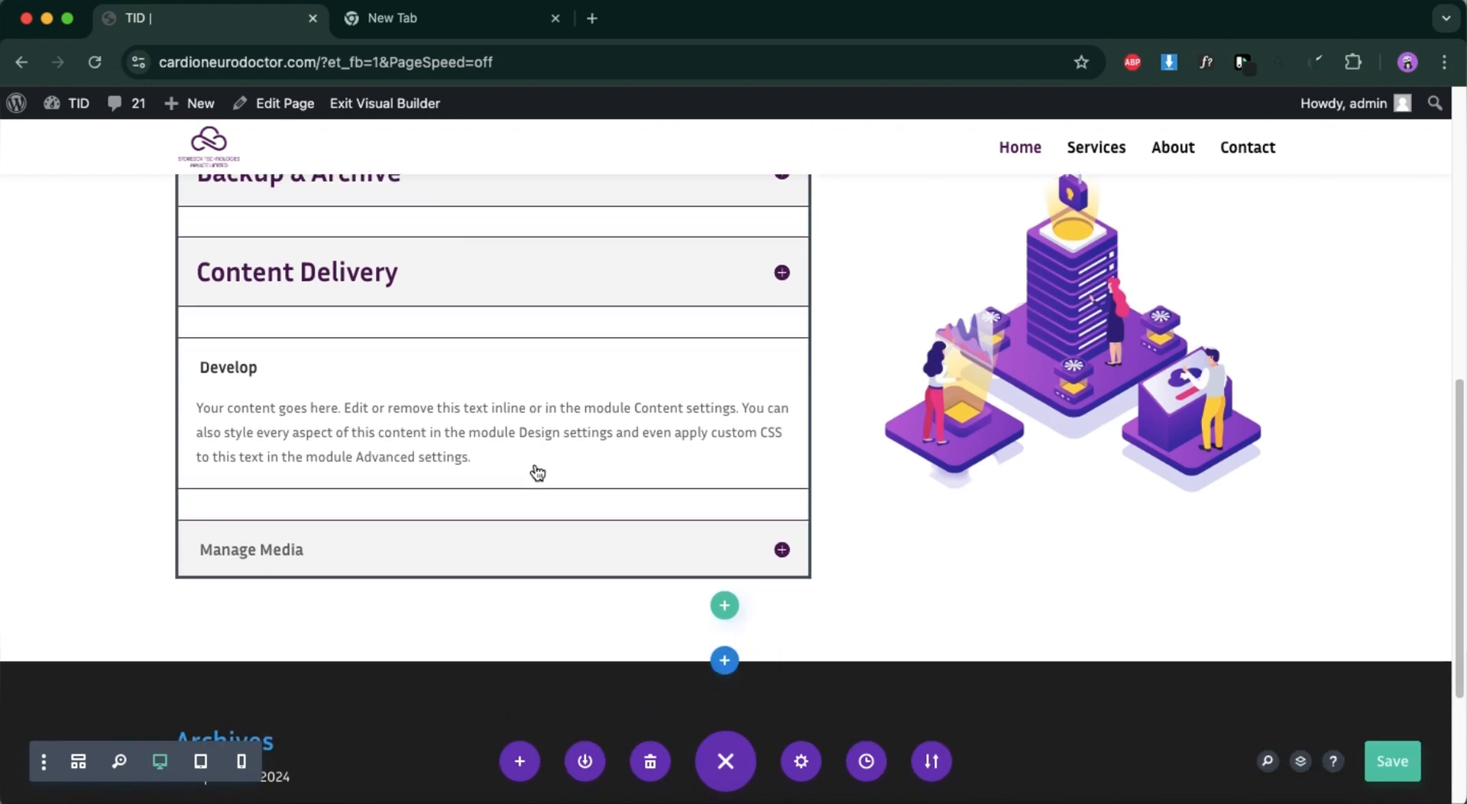
pyautogui.click(1402, 765)
pyautogui.scroll(3, 743, 567)
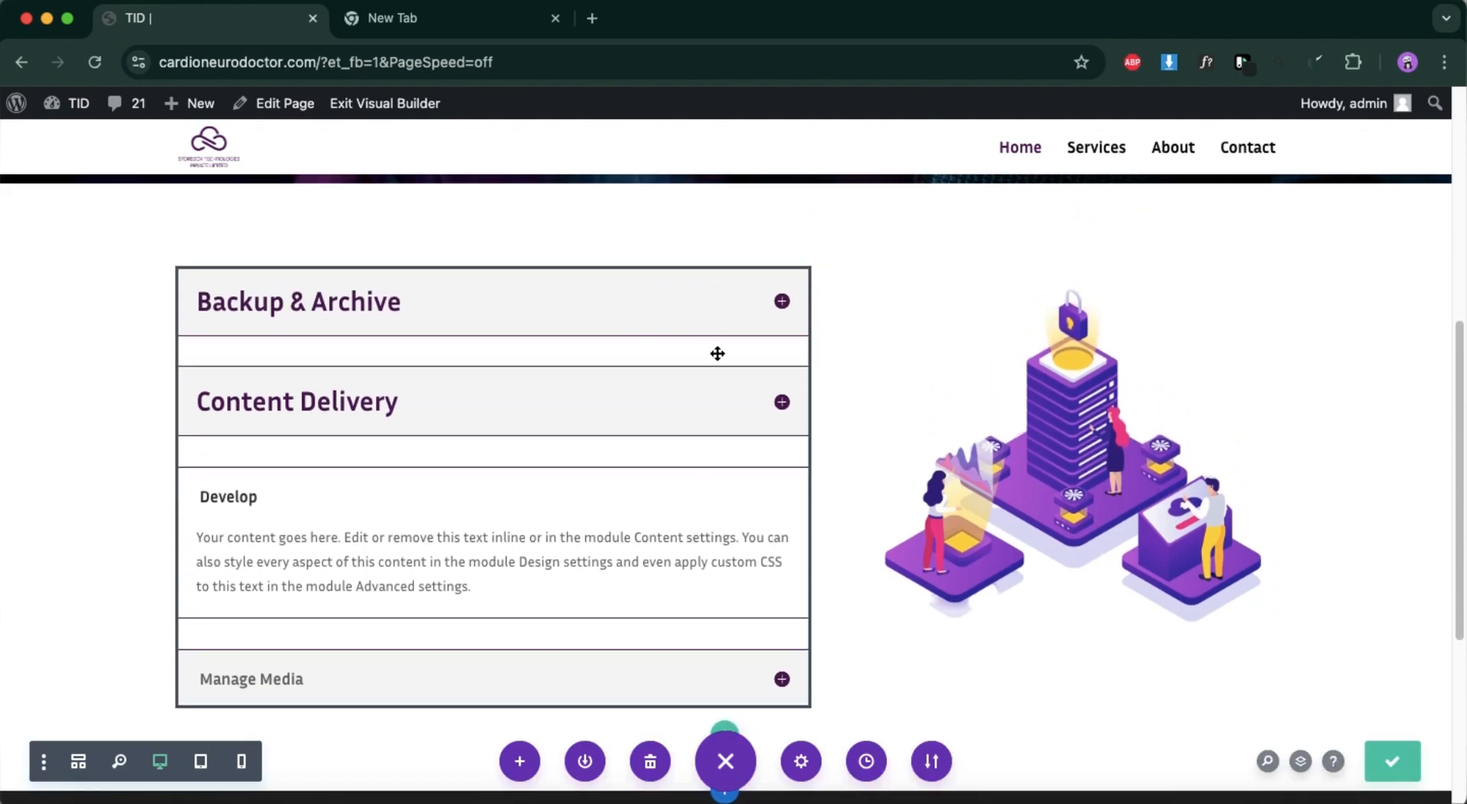
pyautogui.click(895, 524)
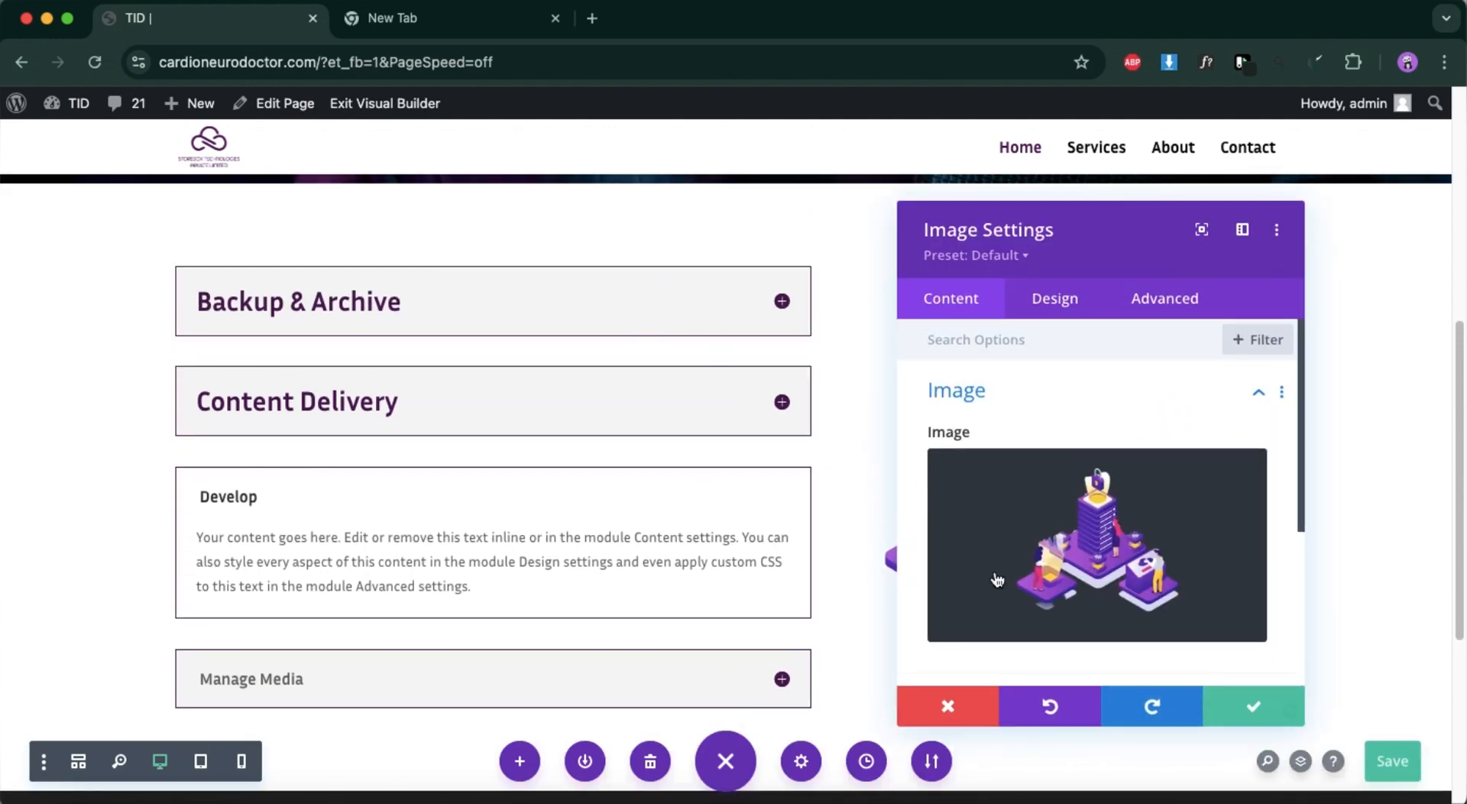
pyautogui.click(948, 704)
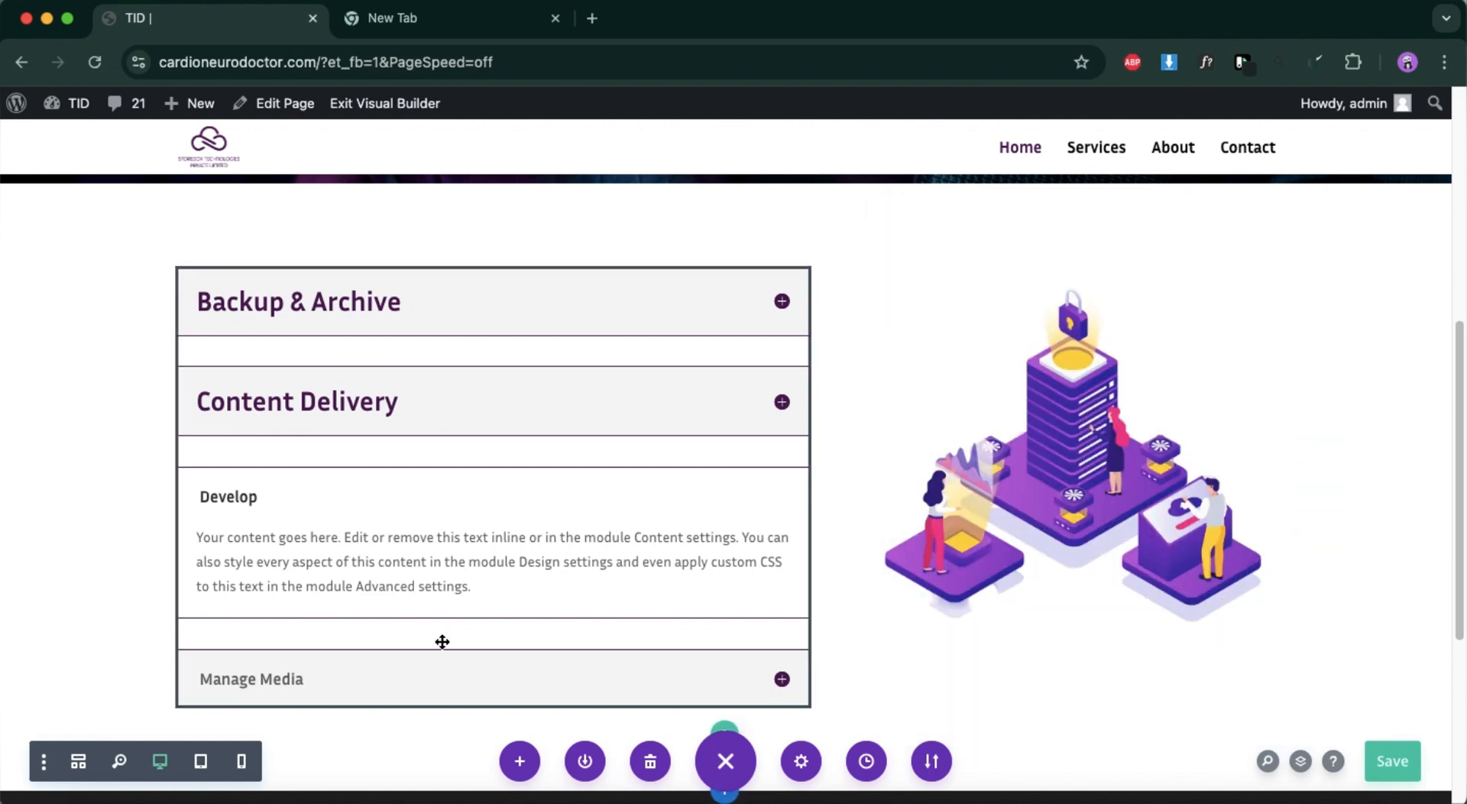
pyautogui.scroll(-3, 429, 735)
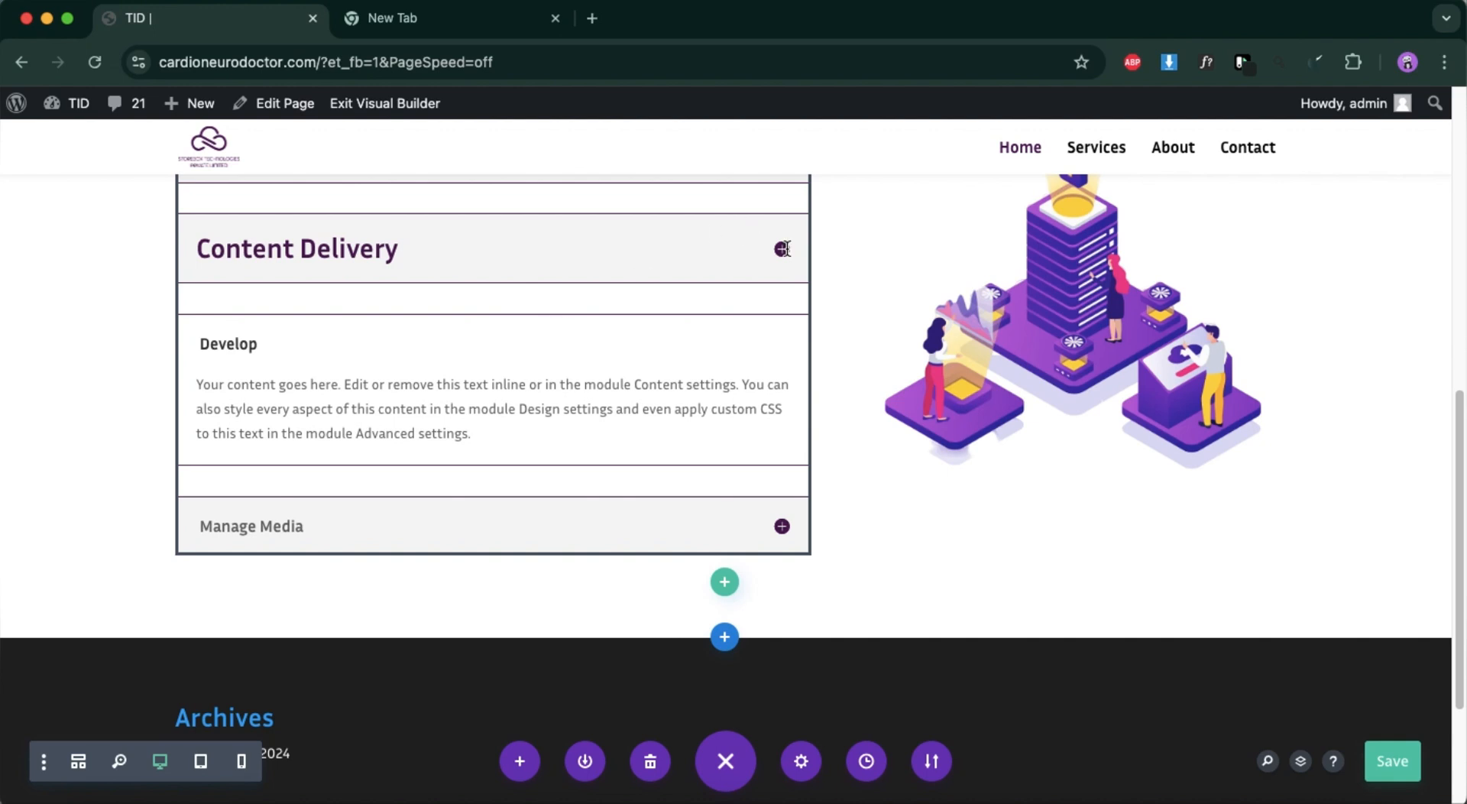
# Expand the "Content Delivery" item on the page and open the settings of the whole accordion module.
pyautogui.click(782, 248)
pyautogui.scroll(4, 566, 466)
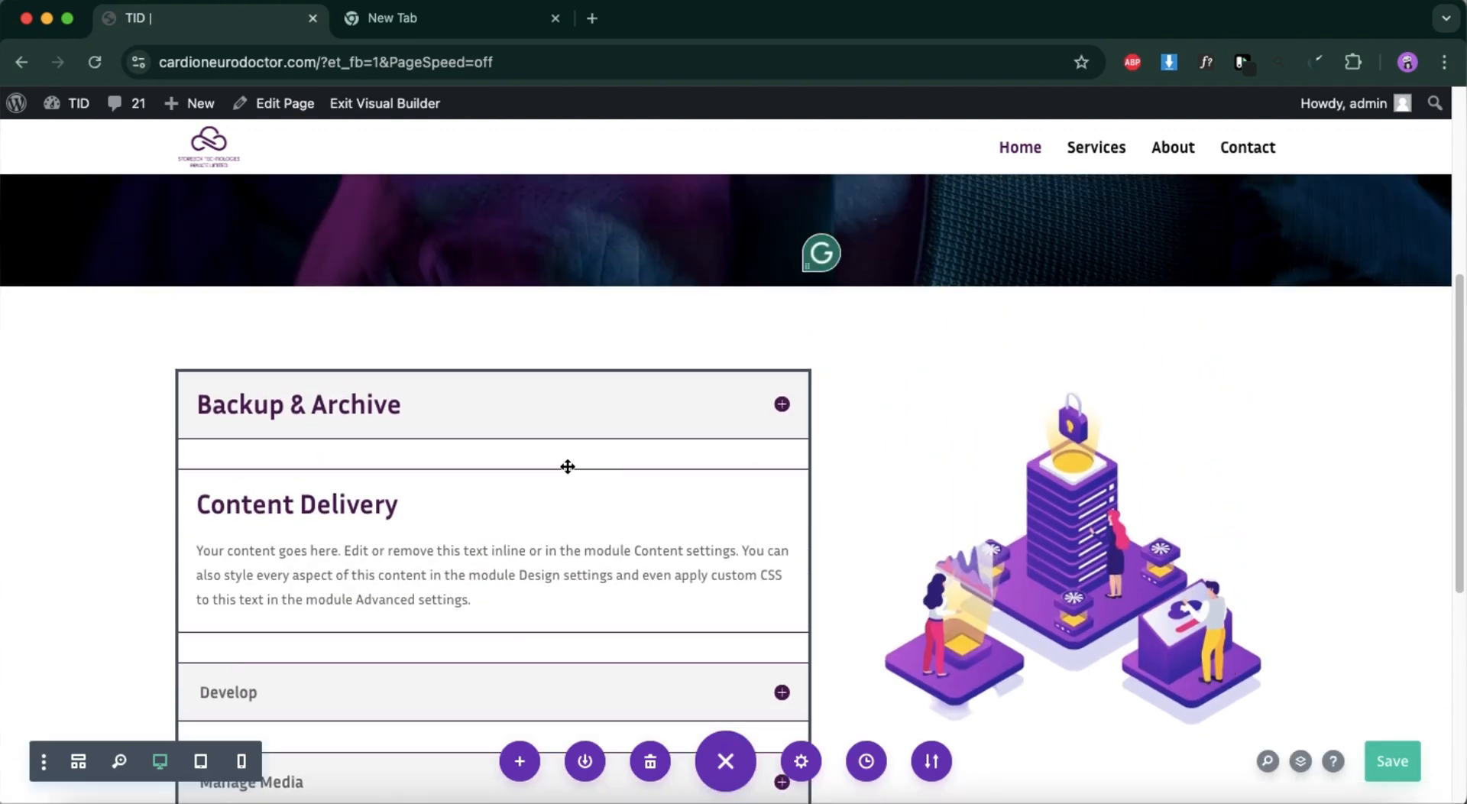
pyautogui.scroll(1, 567, 466)
pyautogui.scroll(1, 410, 557)
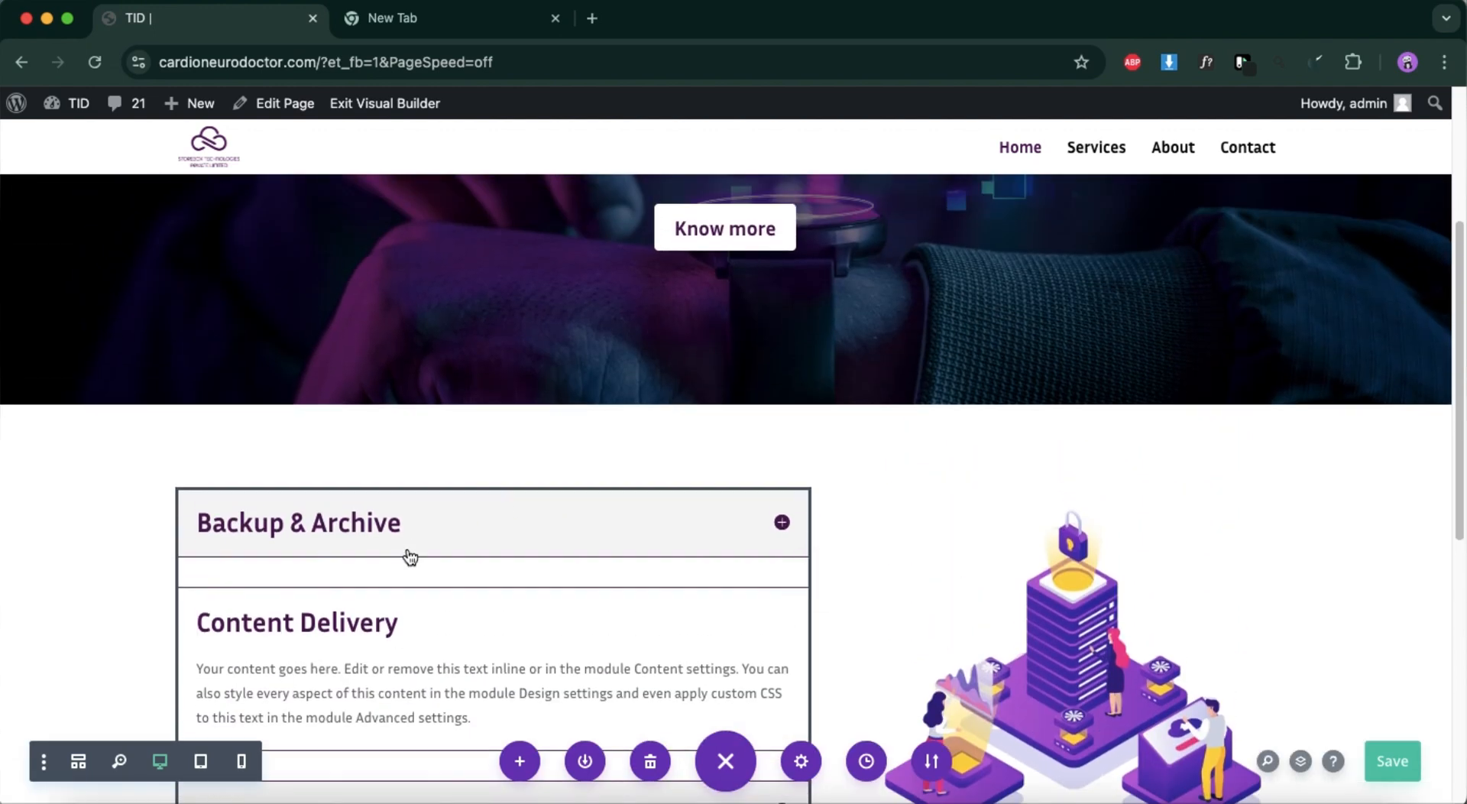
pyautogui.click(411, 557)
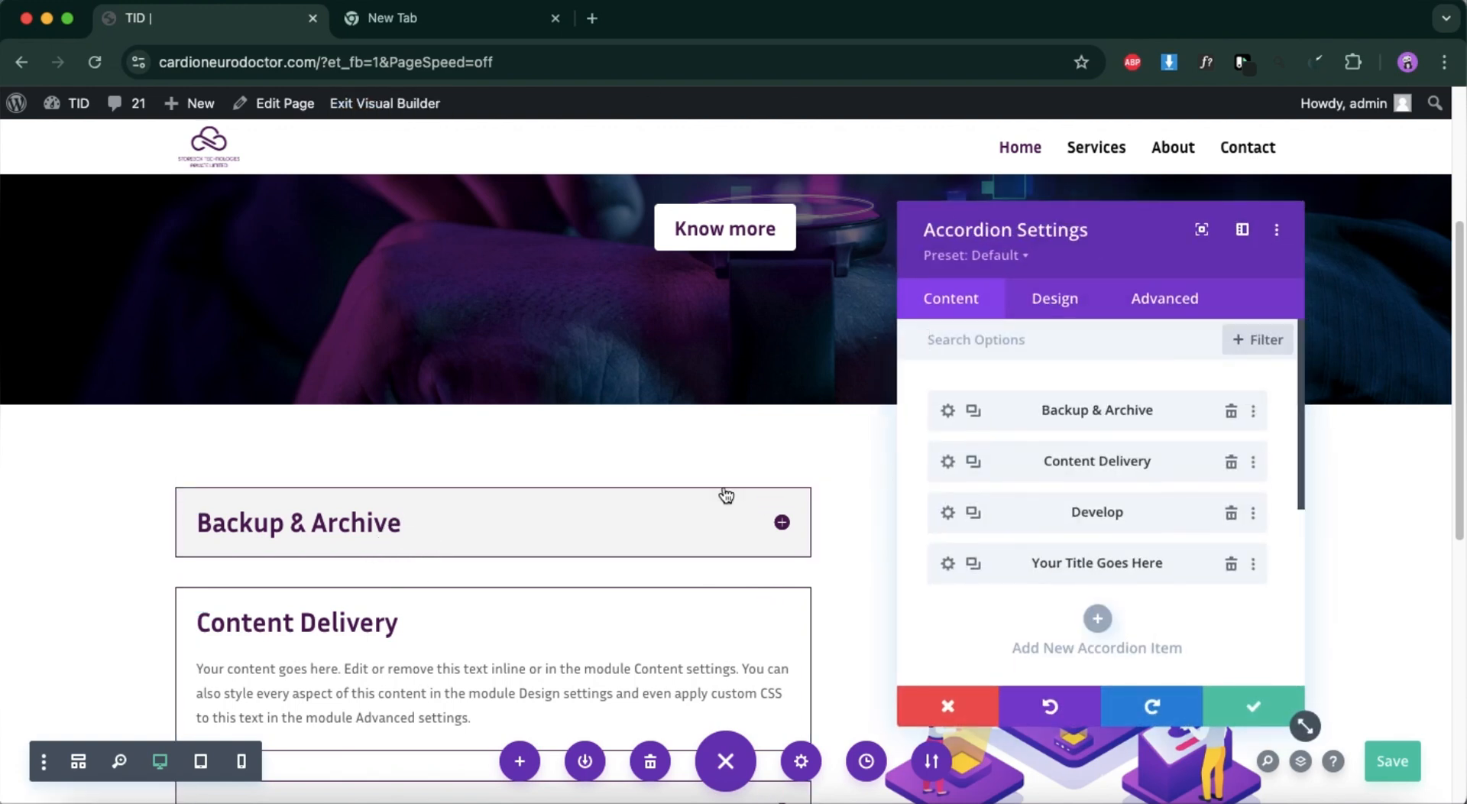
pyautogui.scroll(-4, 426, 646)
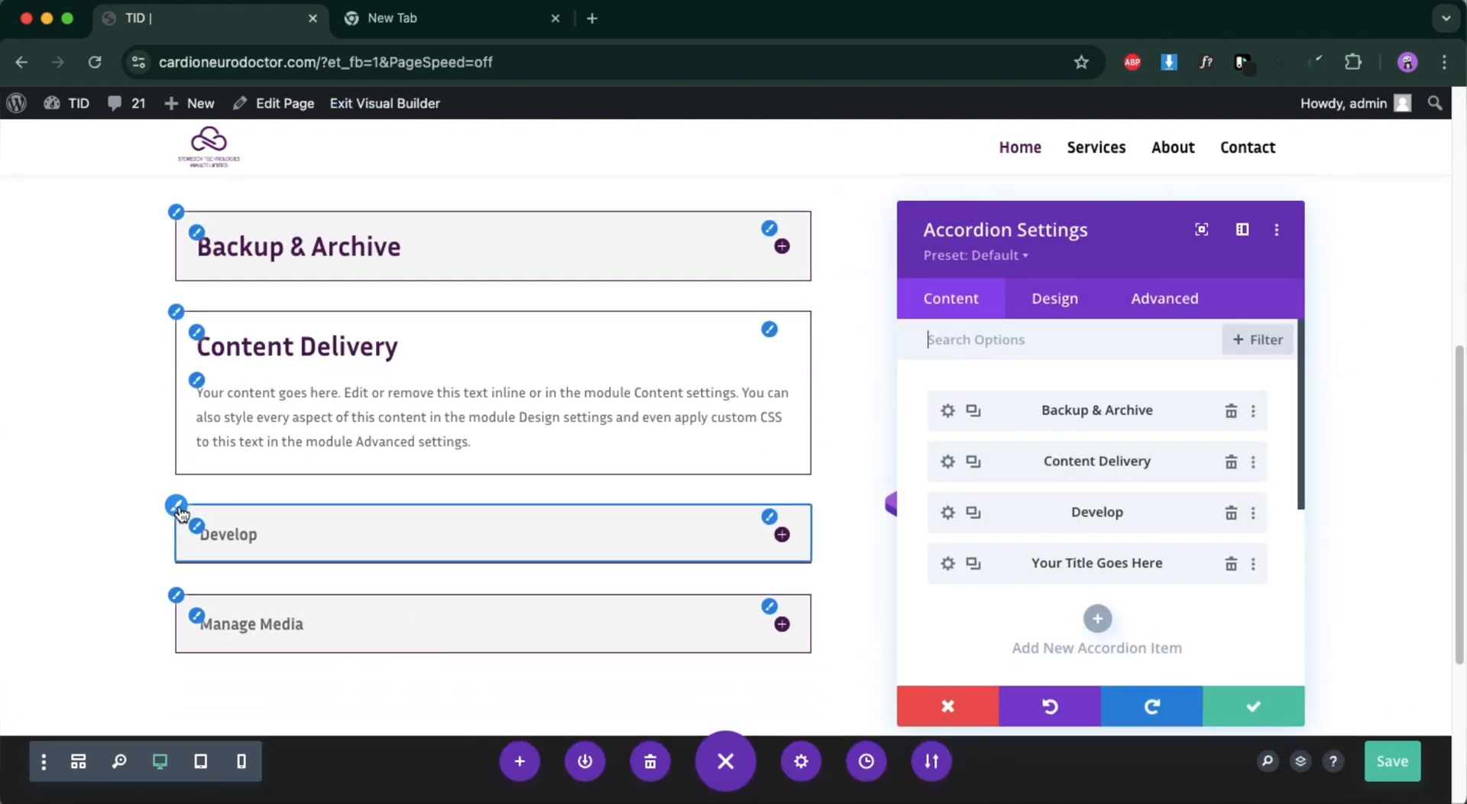
# Set the accordion module's title text color to the global dark purple.
pyautogui.click(175, 505)
pyautogui.scroll(-5, 1015, 521)
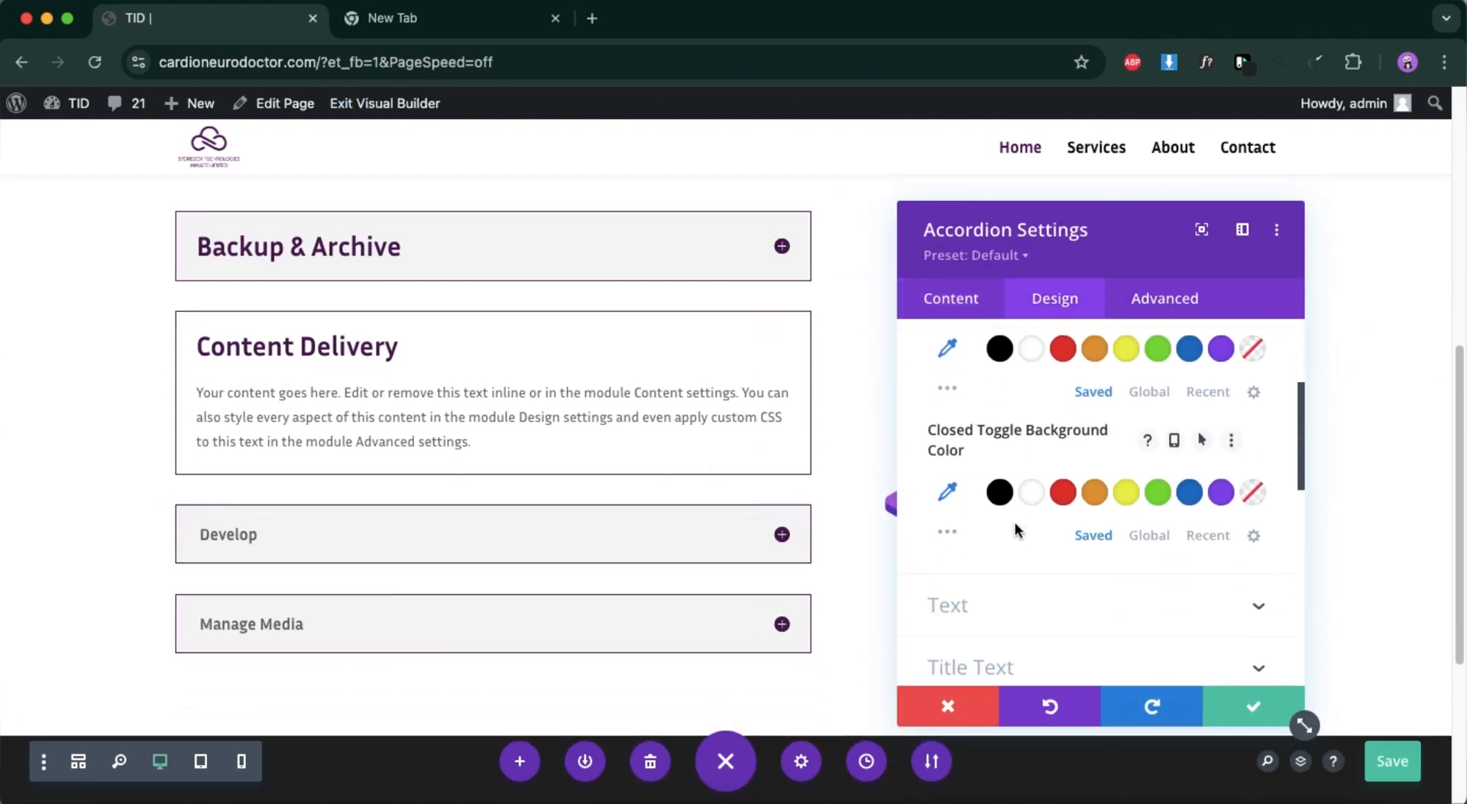
pyautogui.click(1045, 457)
pyautogui.scroll(-4, 1044, 455)
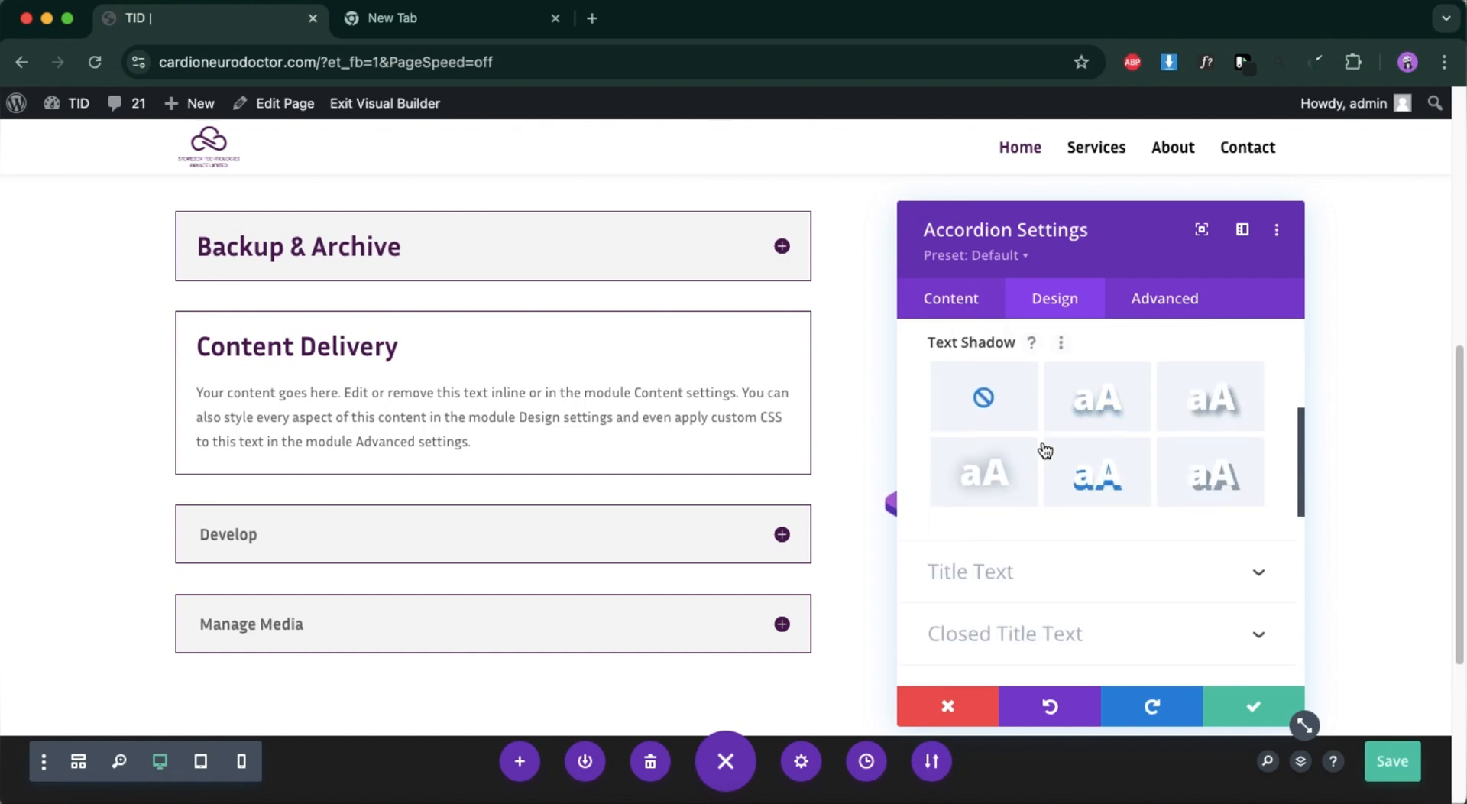
pyautogui.click(1048, 410)
pyautogui.scroll(-2, 1045, 485)
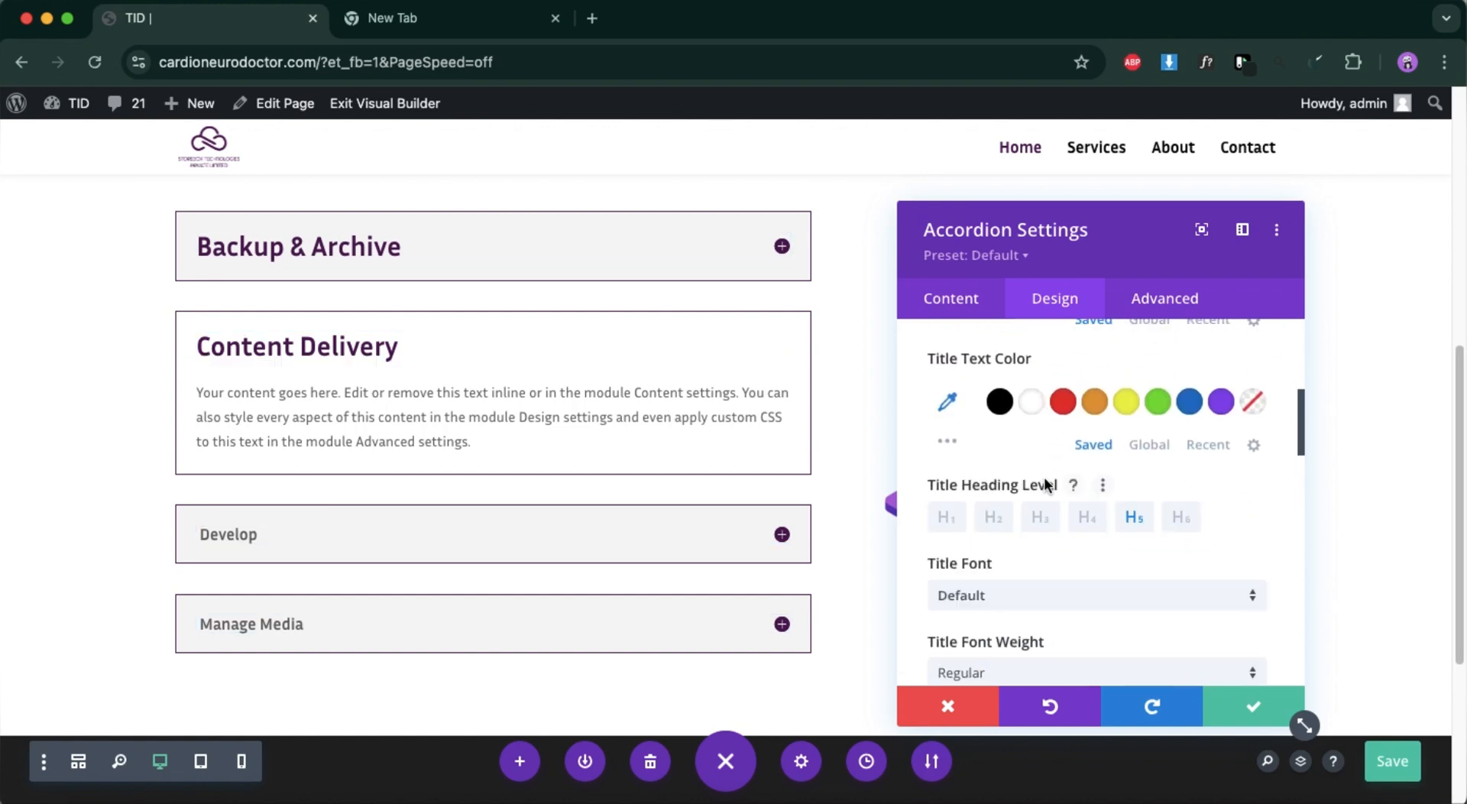
pyautogui.click(1149, 445)
pyautogui.click(1134, 403)
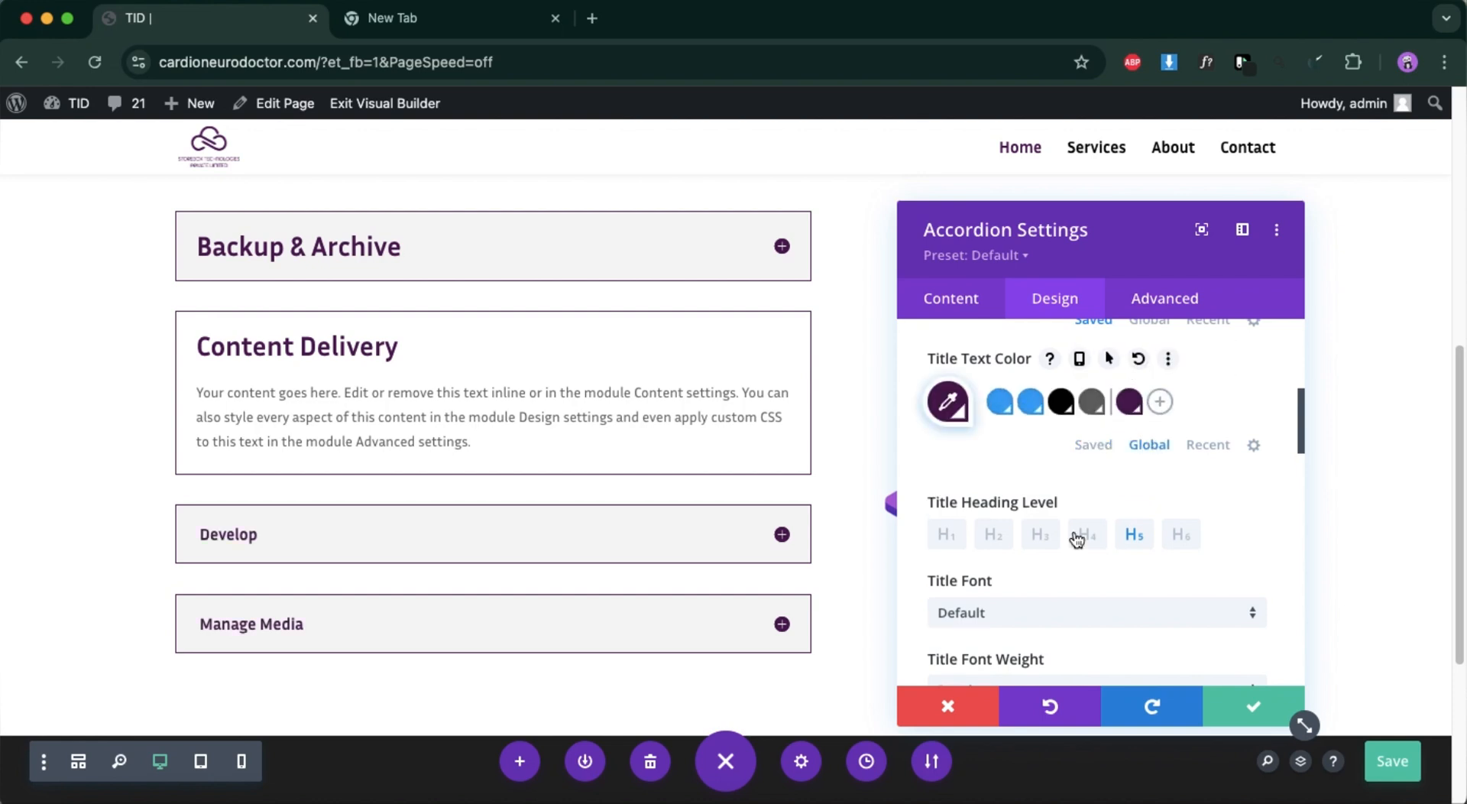
# Set the accordion module's title text size to 27px and save the module settings.
pyautogui.scroll(-3, 1075, 532)
pyautogui.scroll(-1, 1061, 535)
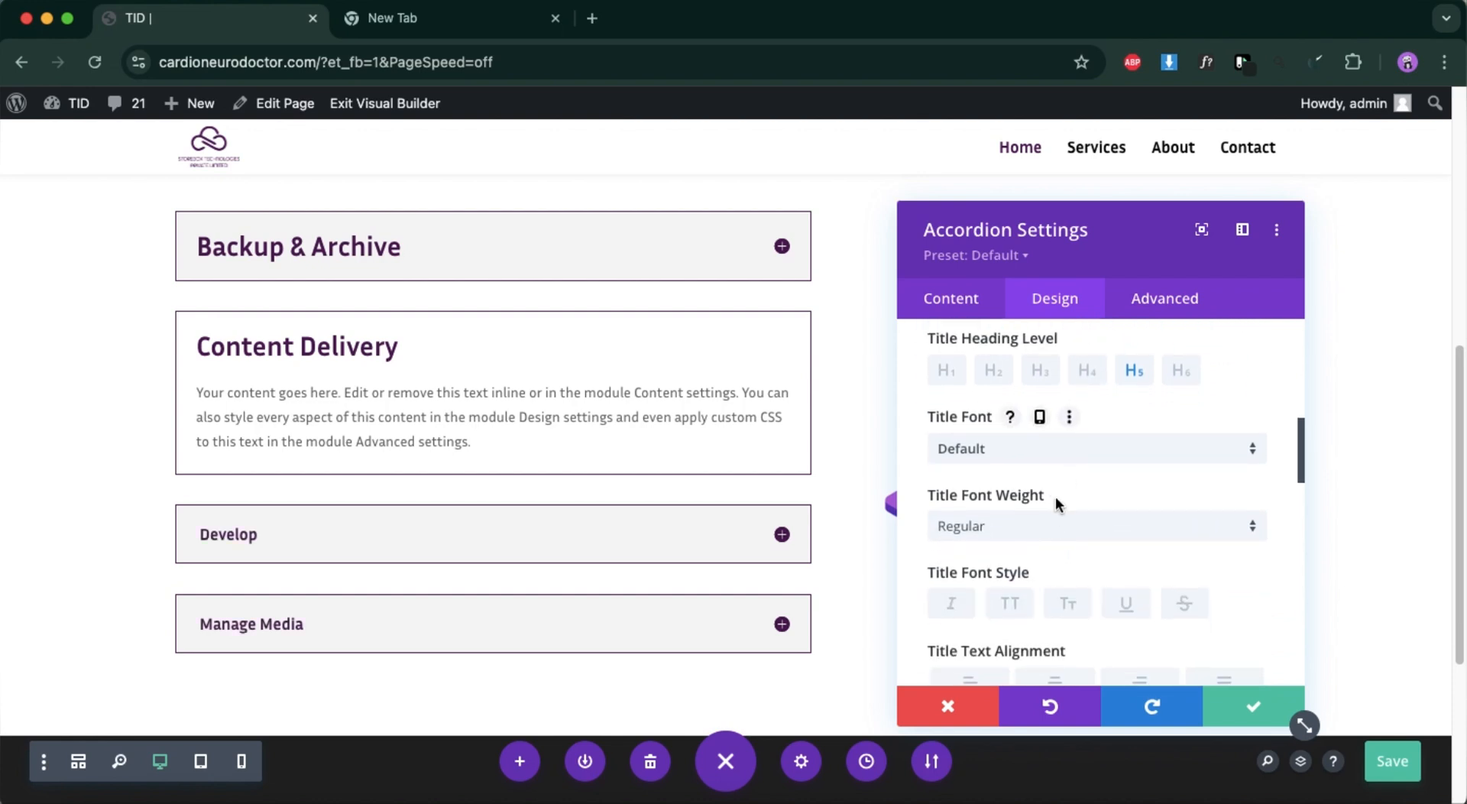
pyautogui.scroll(-4, 1059, 489)
pyautogui.scroll(-1, 1047, 509)
pyautogui.click(1192, 451)
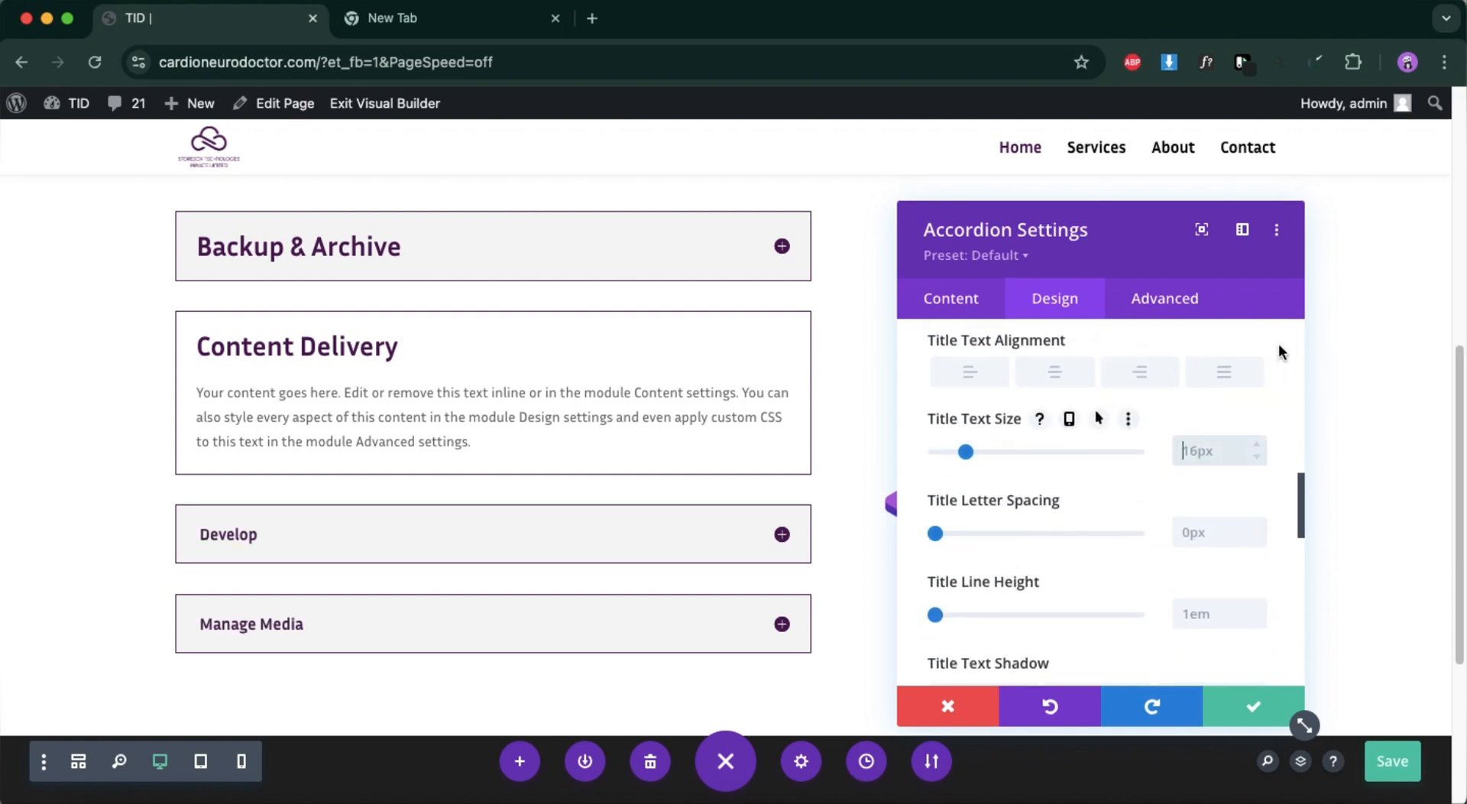
pyautogui.write('27')
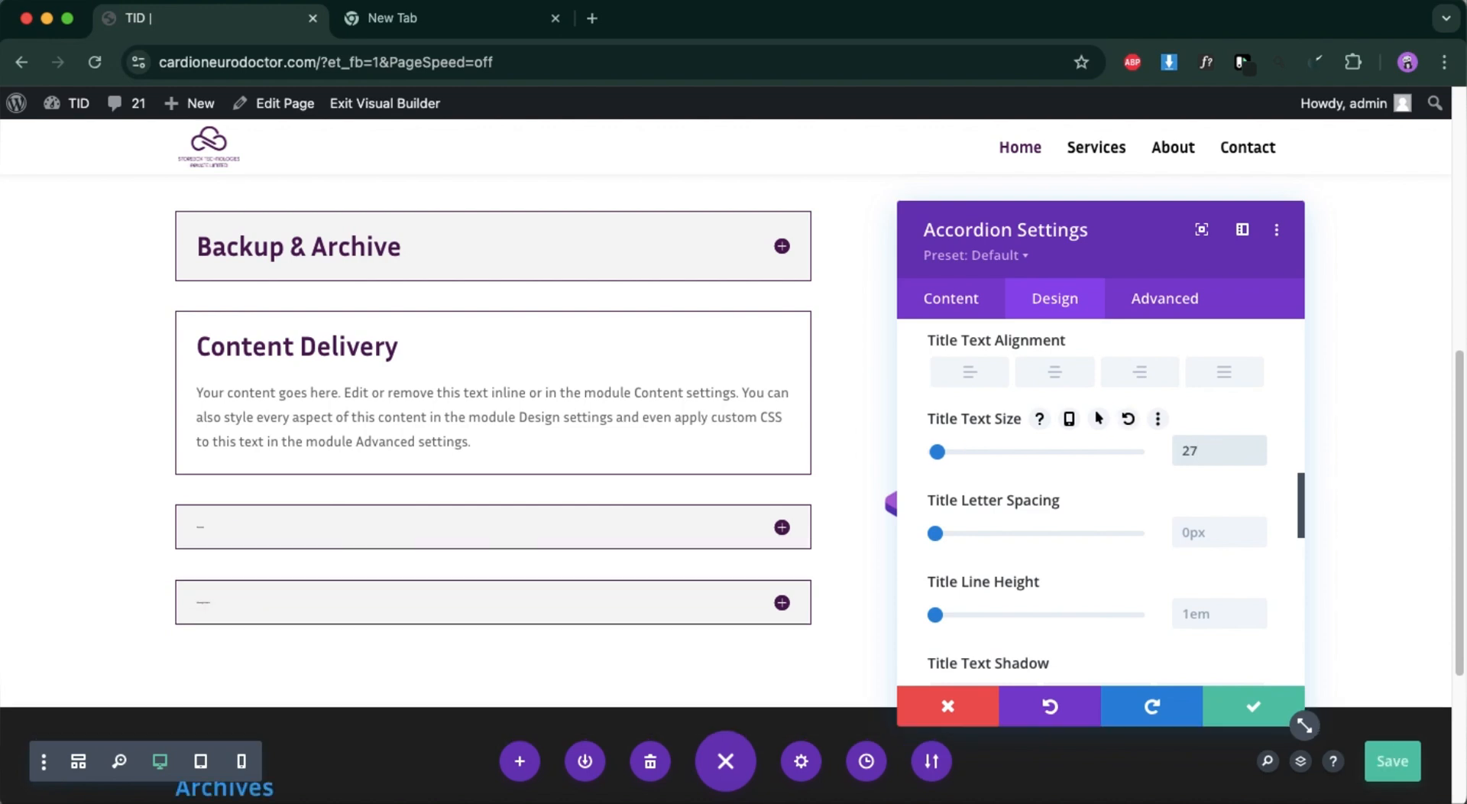
pyautogui.write('px')
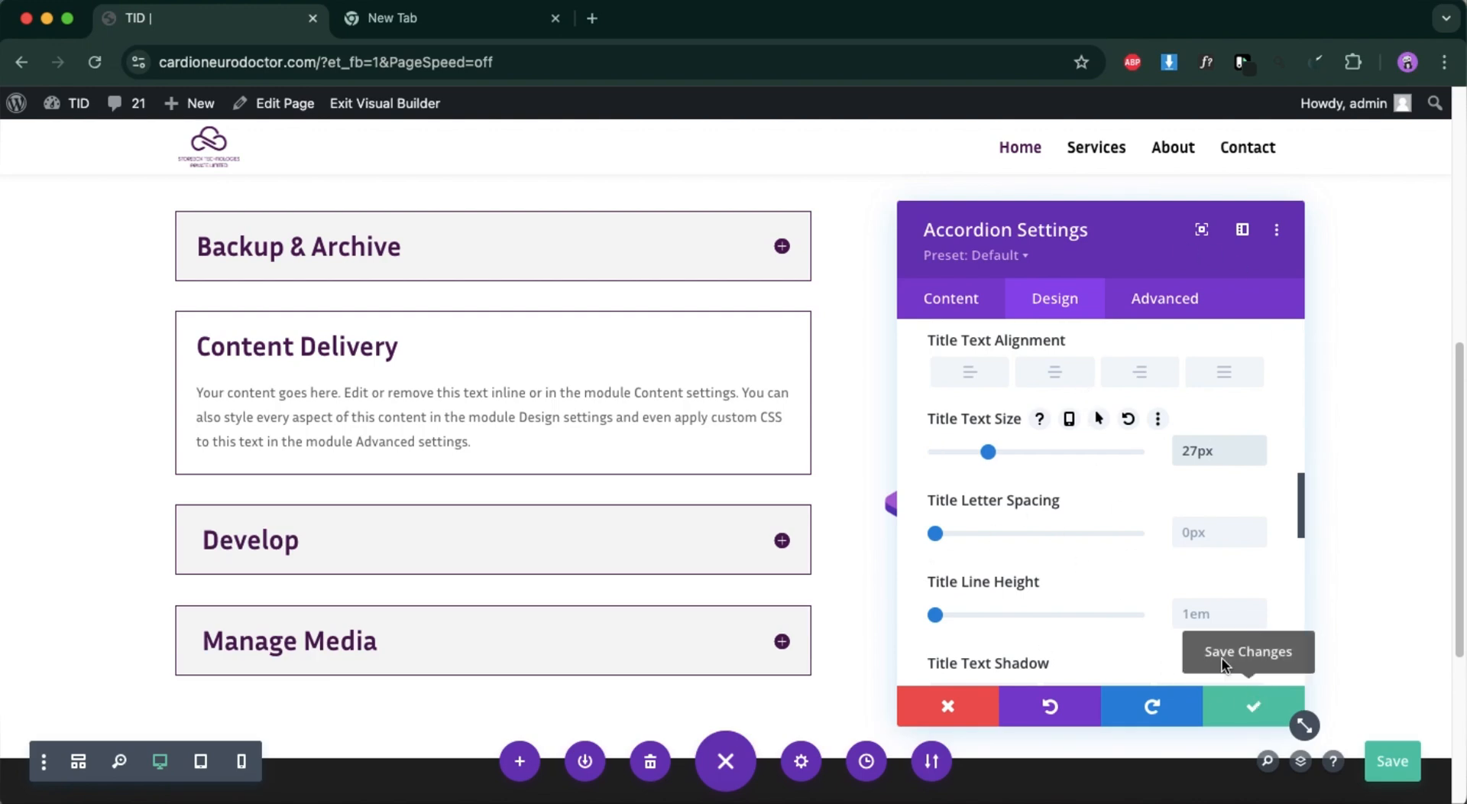
pyautogui.scroll(8, 965, 420)
pyautogui.scroll(3, 1116, 604)
pyautogui.scroll(-3, 1113, 596)
pyautogui.scroll(-2, 1112, 570)
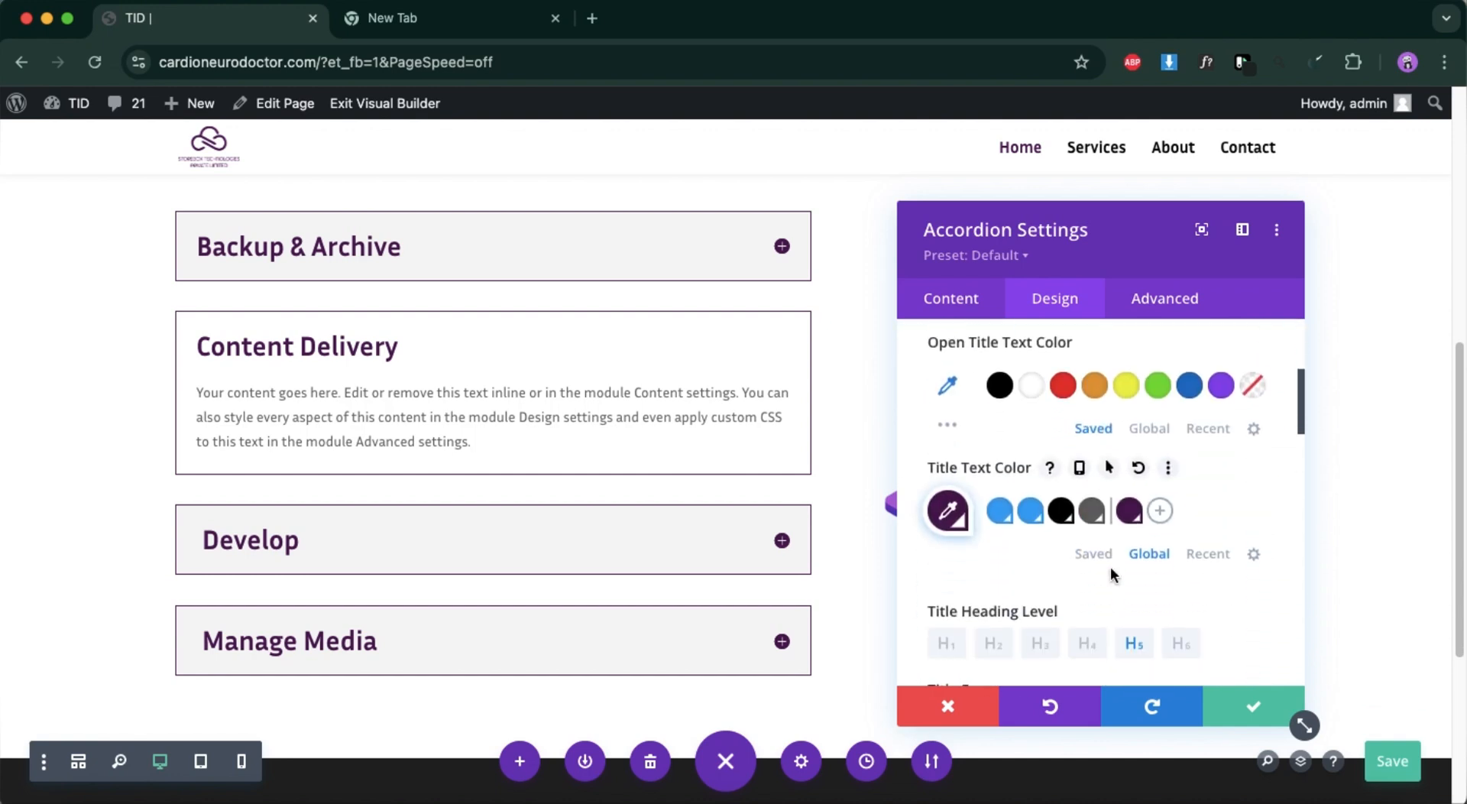
pyautogui.click(1261, 707)
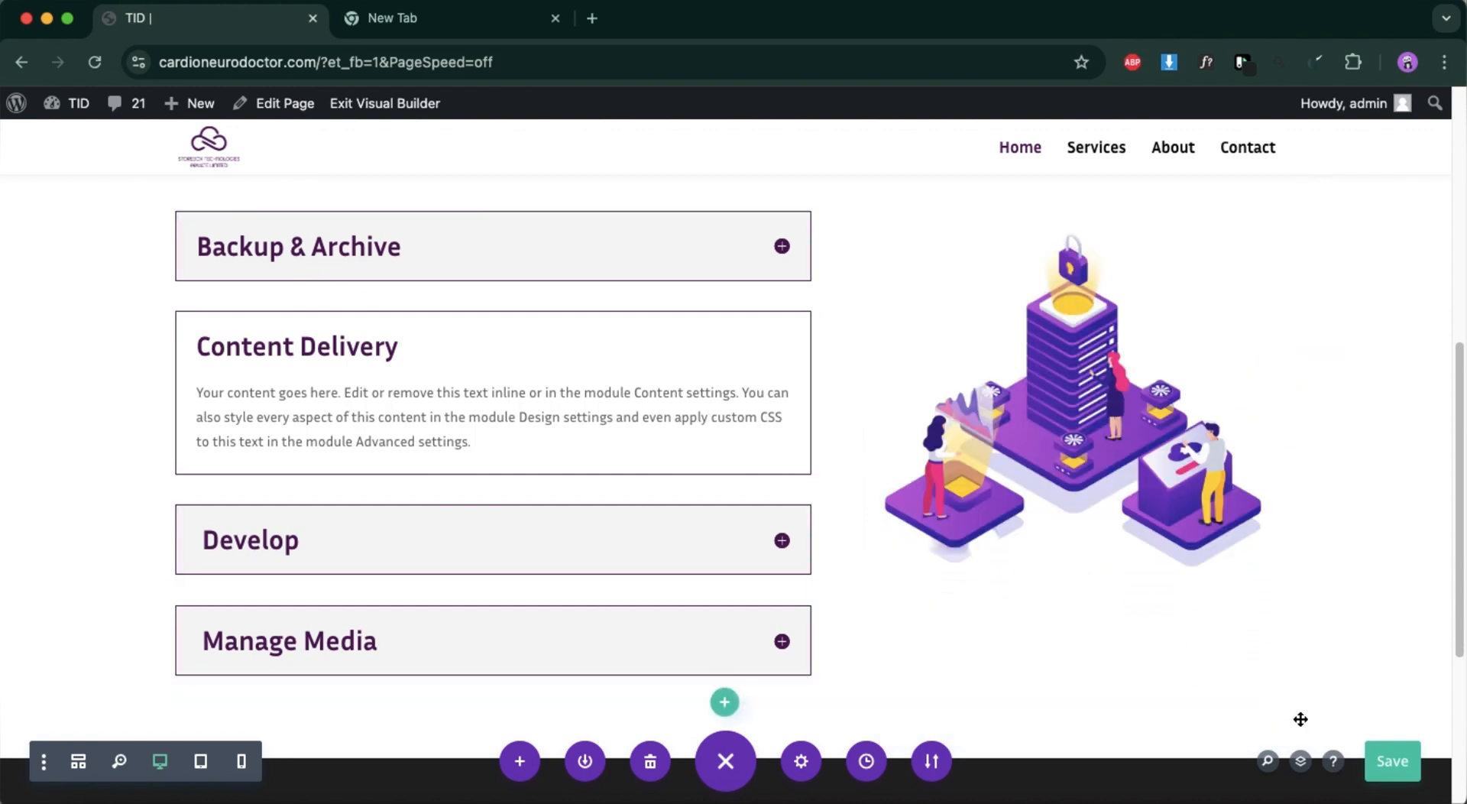
# Save the page with the restyled accordion and reload it in the browser.
pyautogui.click(1391, 759)
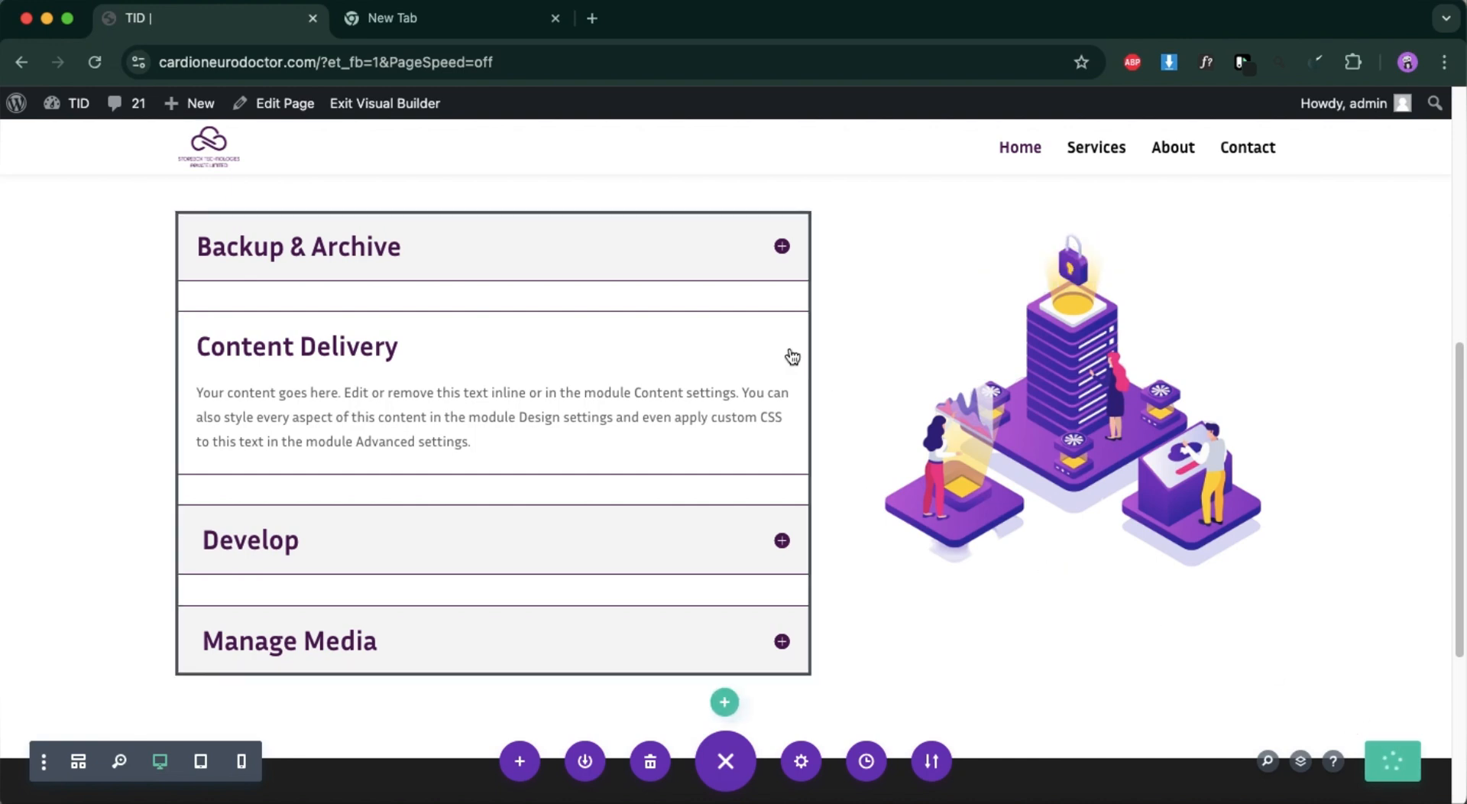
pyautogui.click(753, 371)
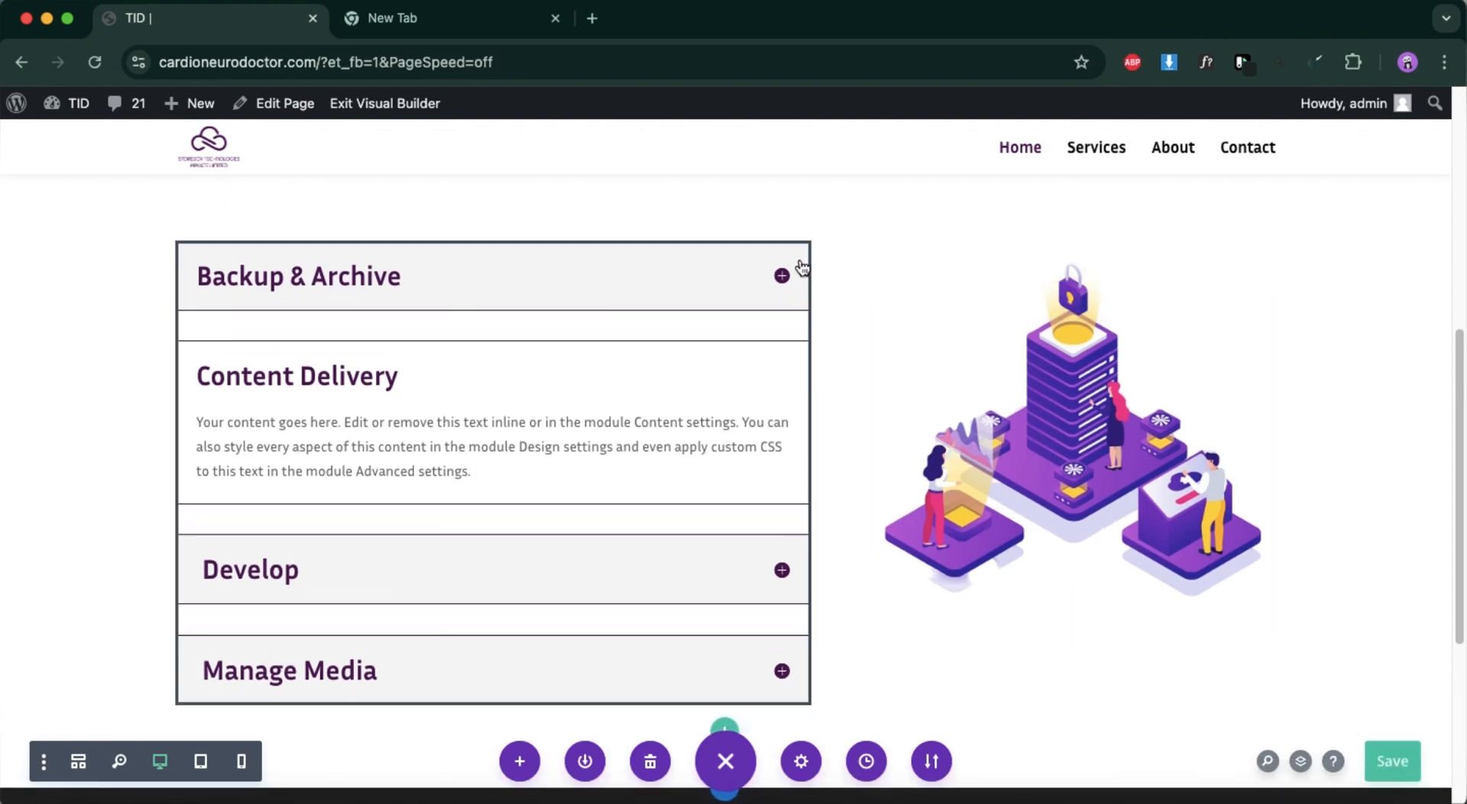
pyautogui.scroll(-5, 485, 525)
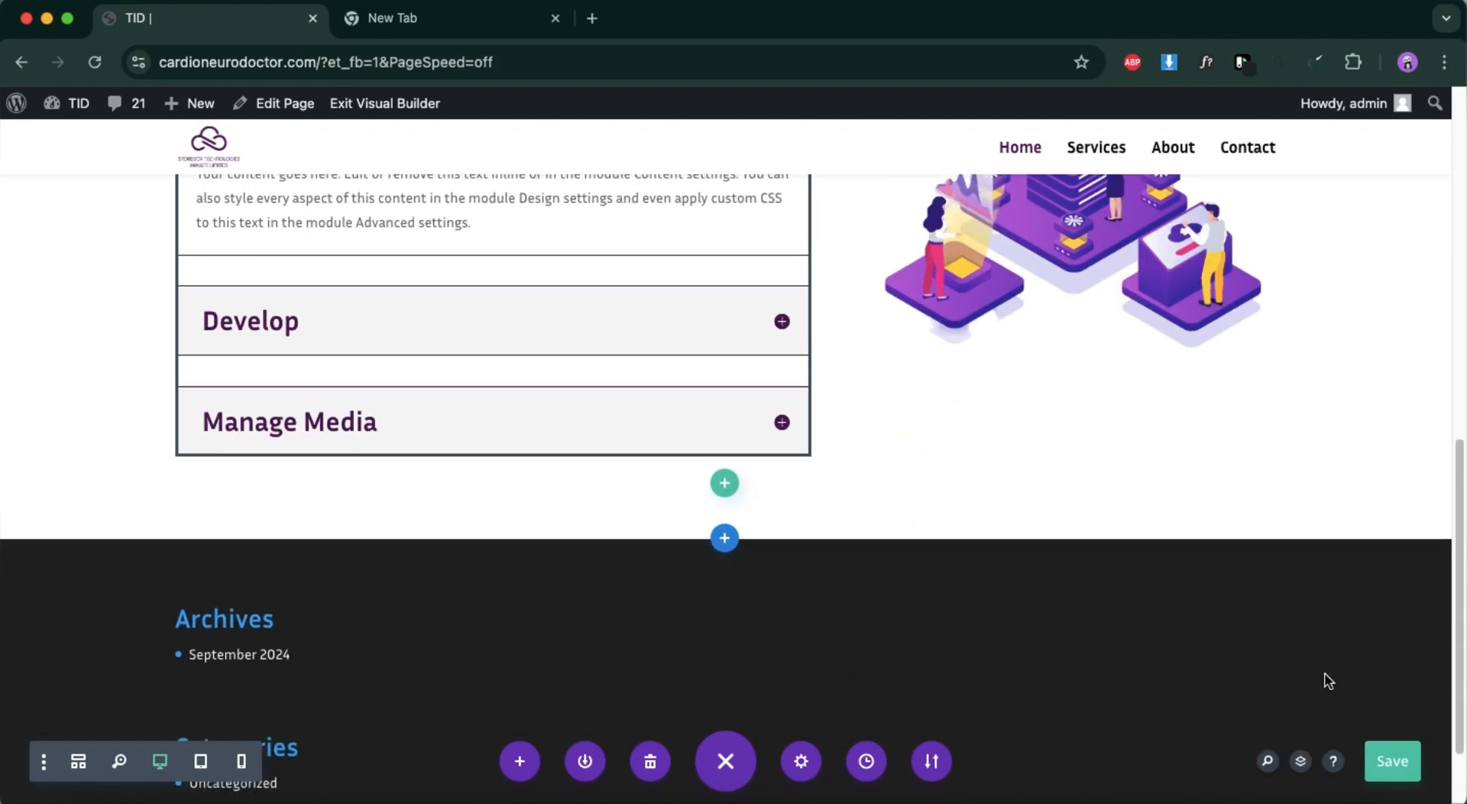
pyautogui.click(1391, 758)
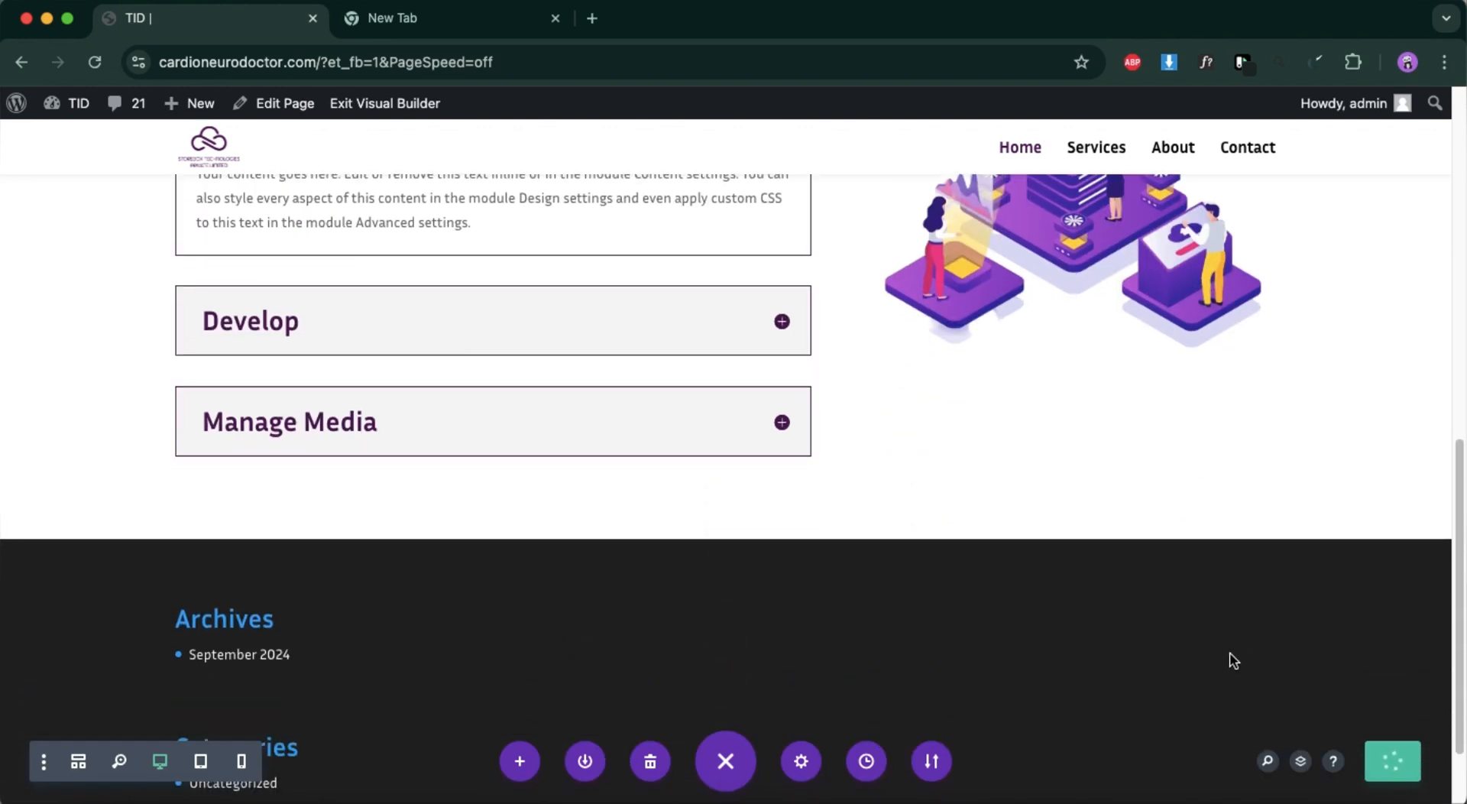
pyautogui.click(95, 58)
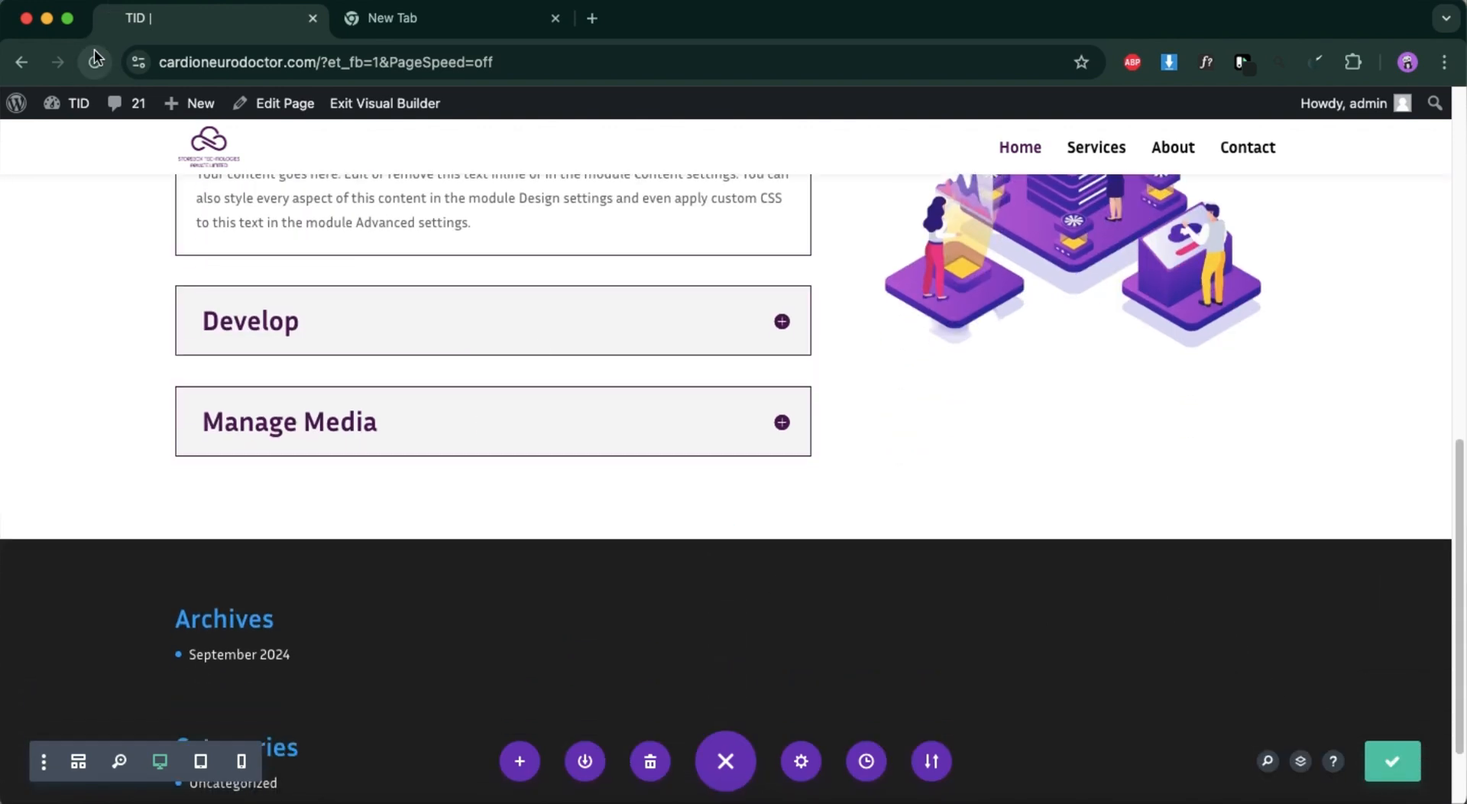
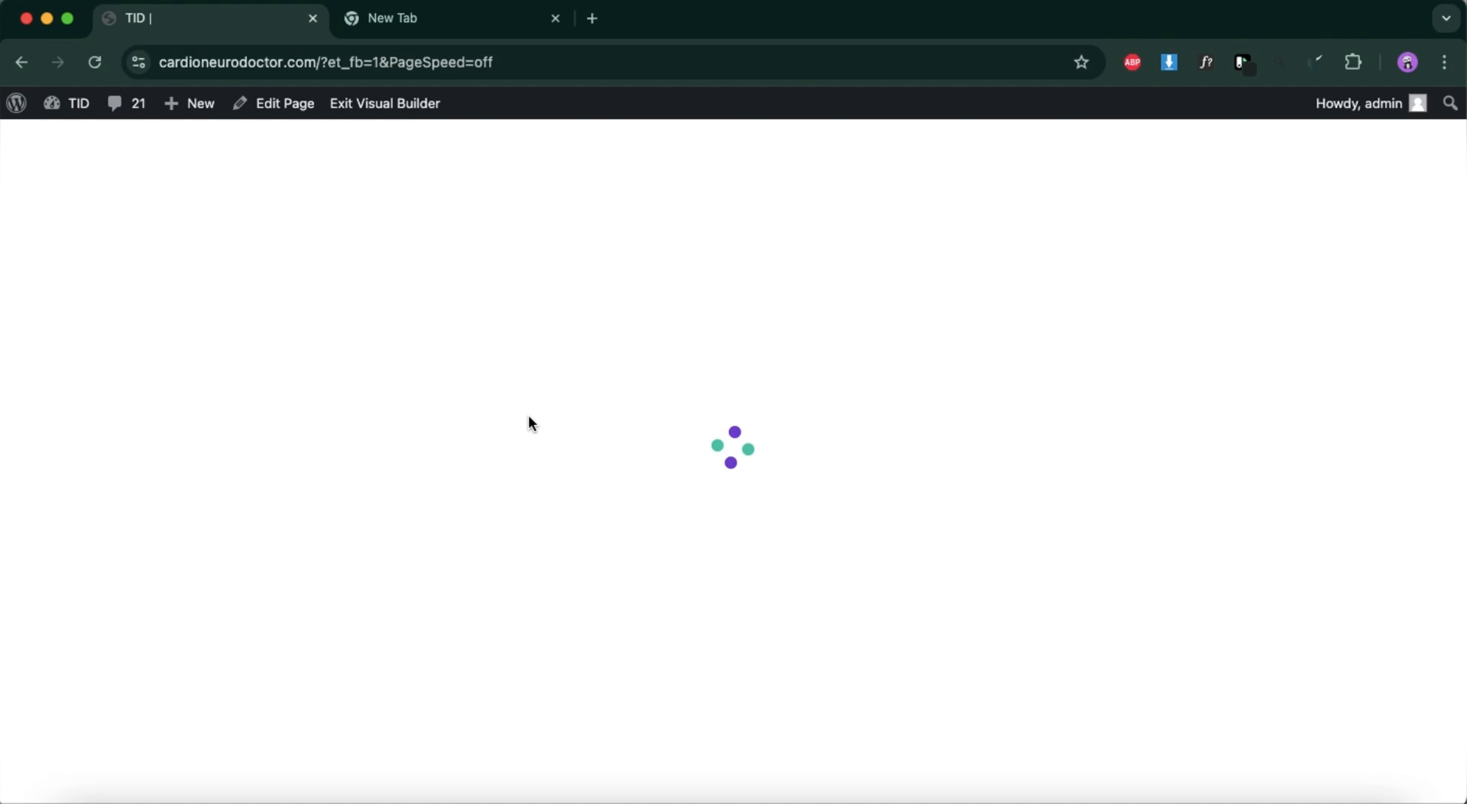
# Examine the design options of the accordion's "Backup & Archive" item, especially its closed toggle text settings.
pyautogui.scroll(-10, 594, 553)
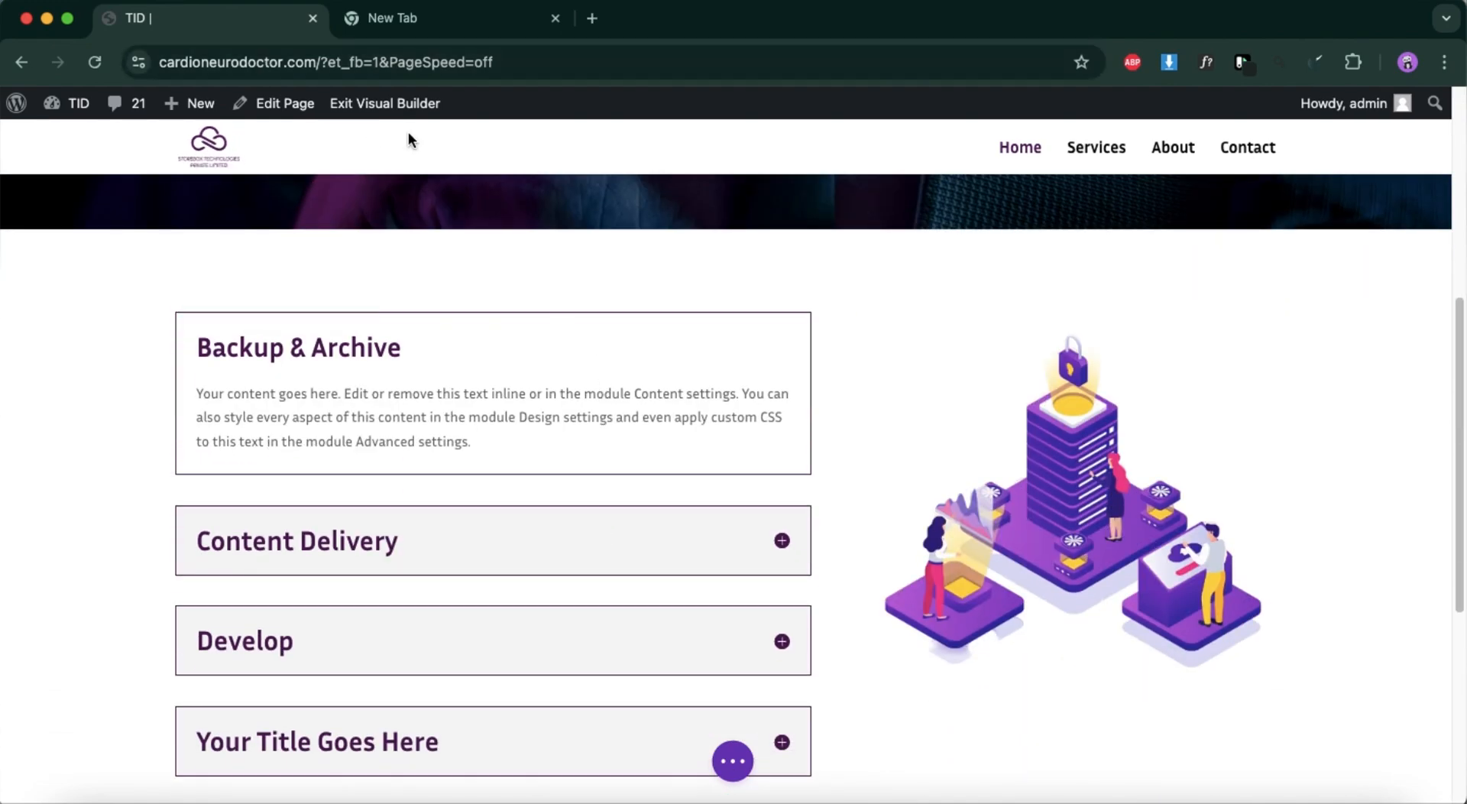
pyautogui.moveTo(313, 328)
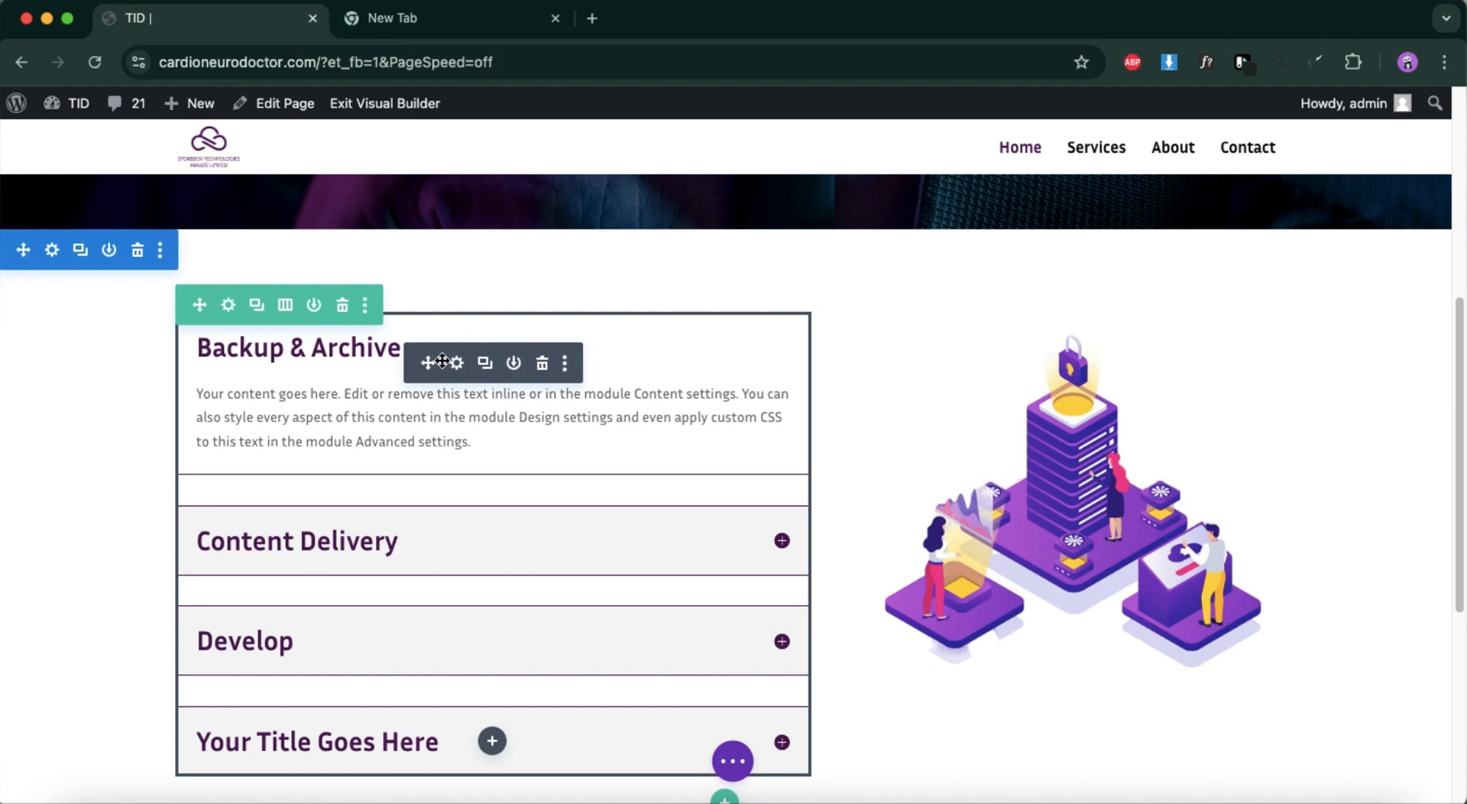
pyautogui.click(455, 363)
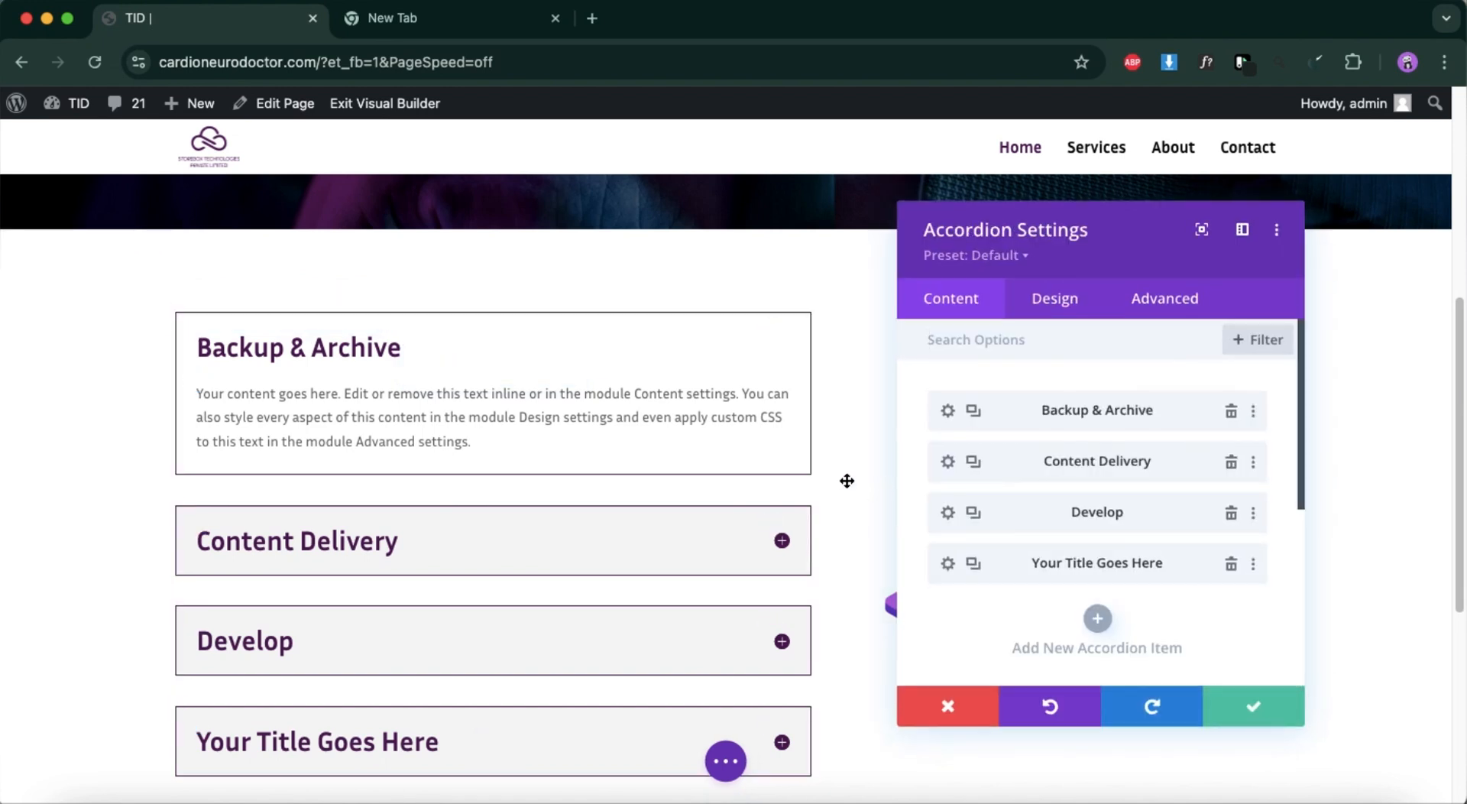
pyautogui.click(946, 413)
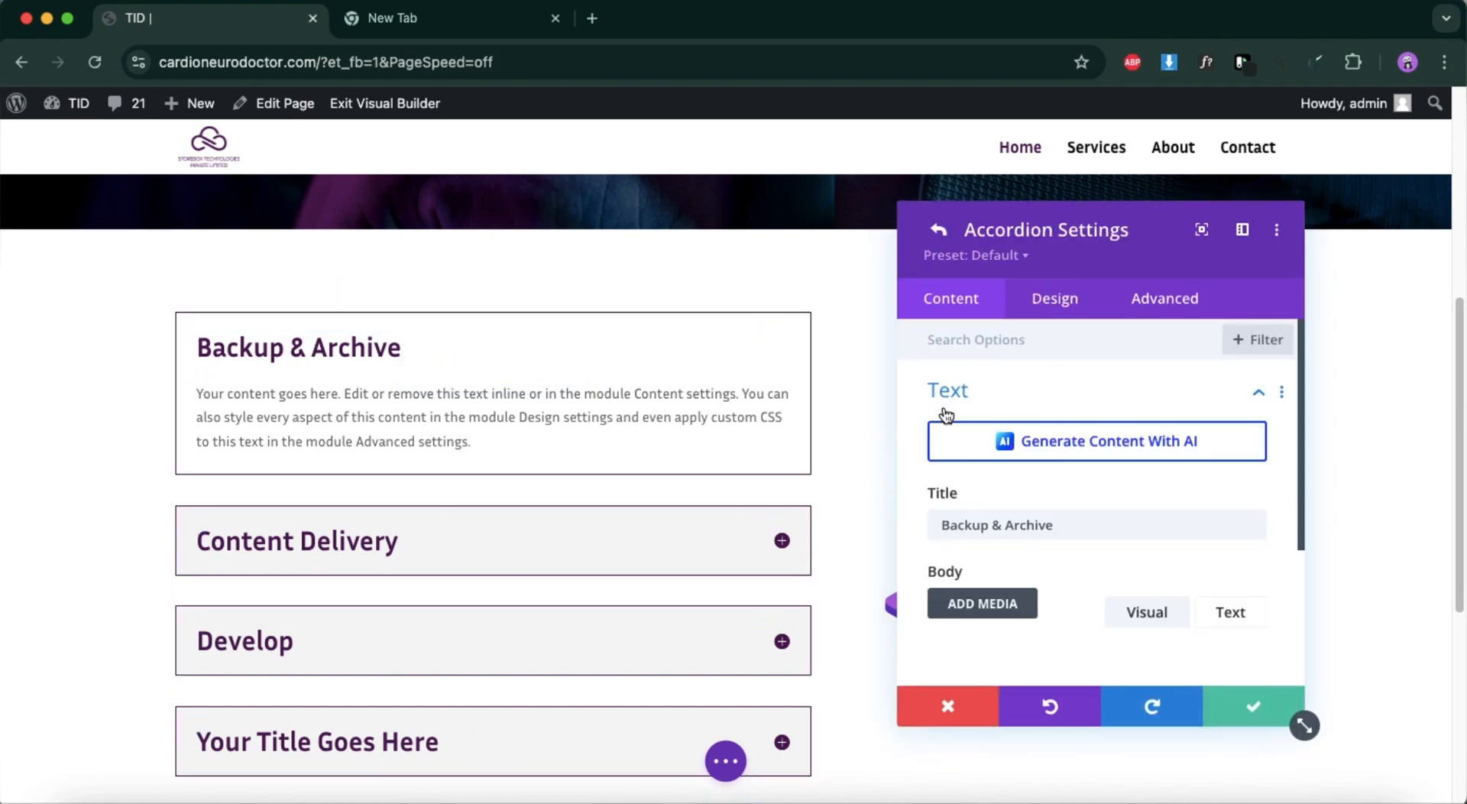
pyautogui.scroll(-4, 963, 502)
pyautogui.scroll(-3, 963, 505)
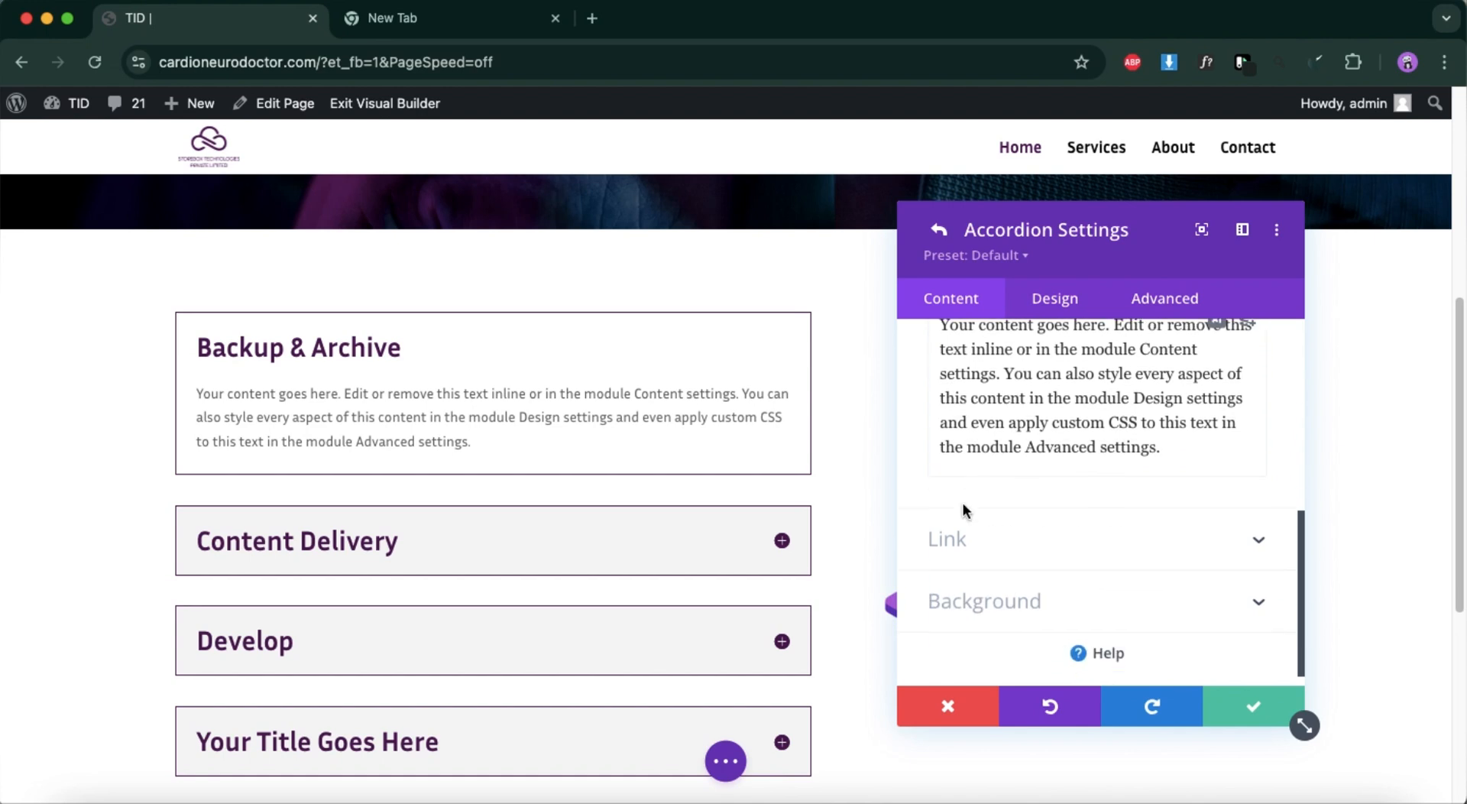
pyautogui.click(1053, 299)
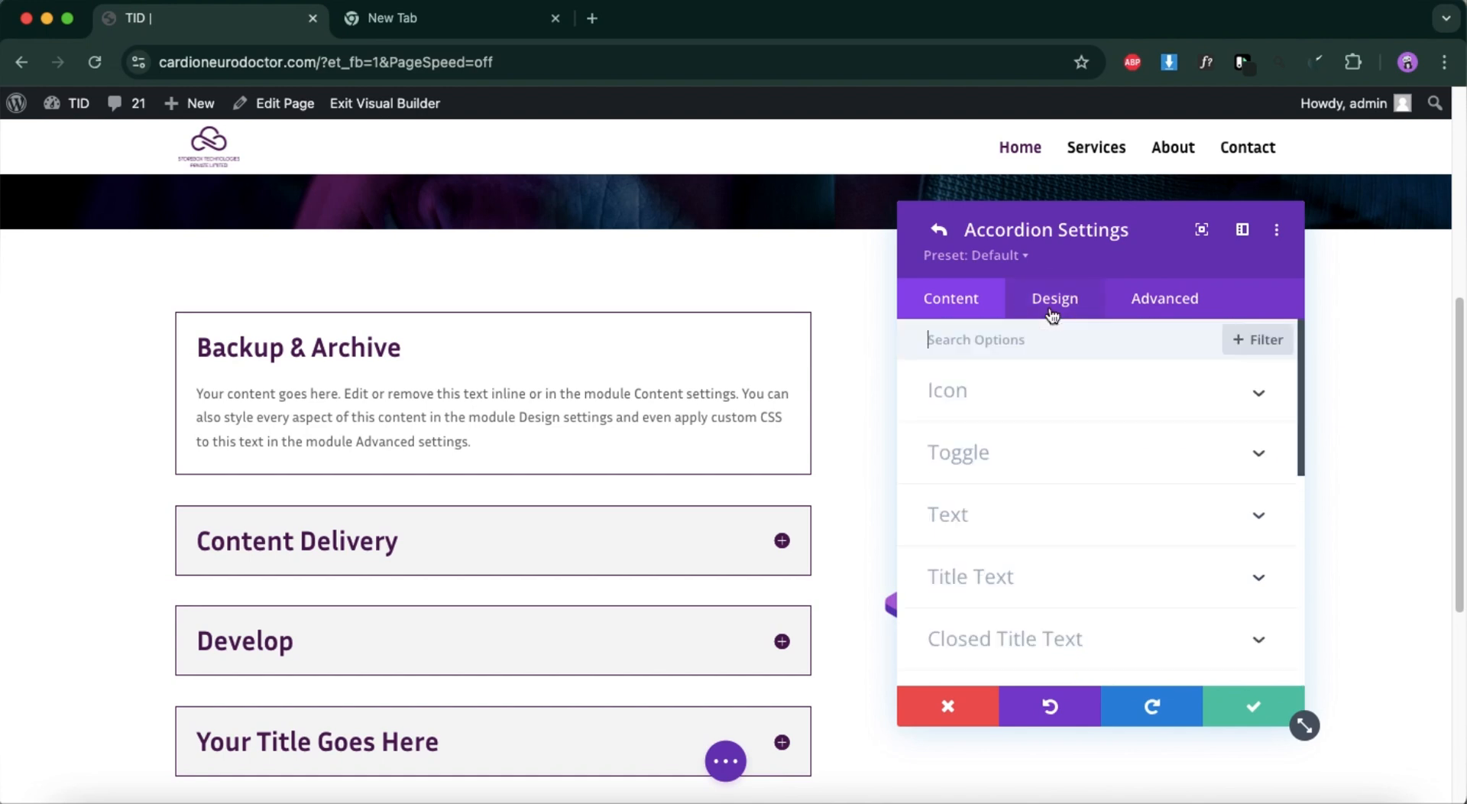
pyautogui.scroll(-3, 1011, 493)
pyautogui.click(1011, 475)
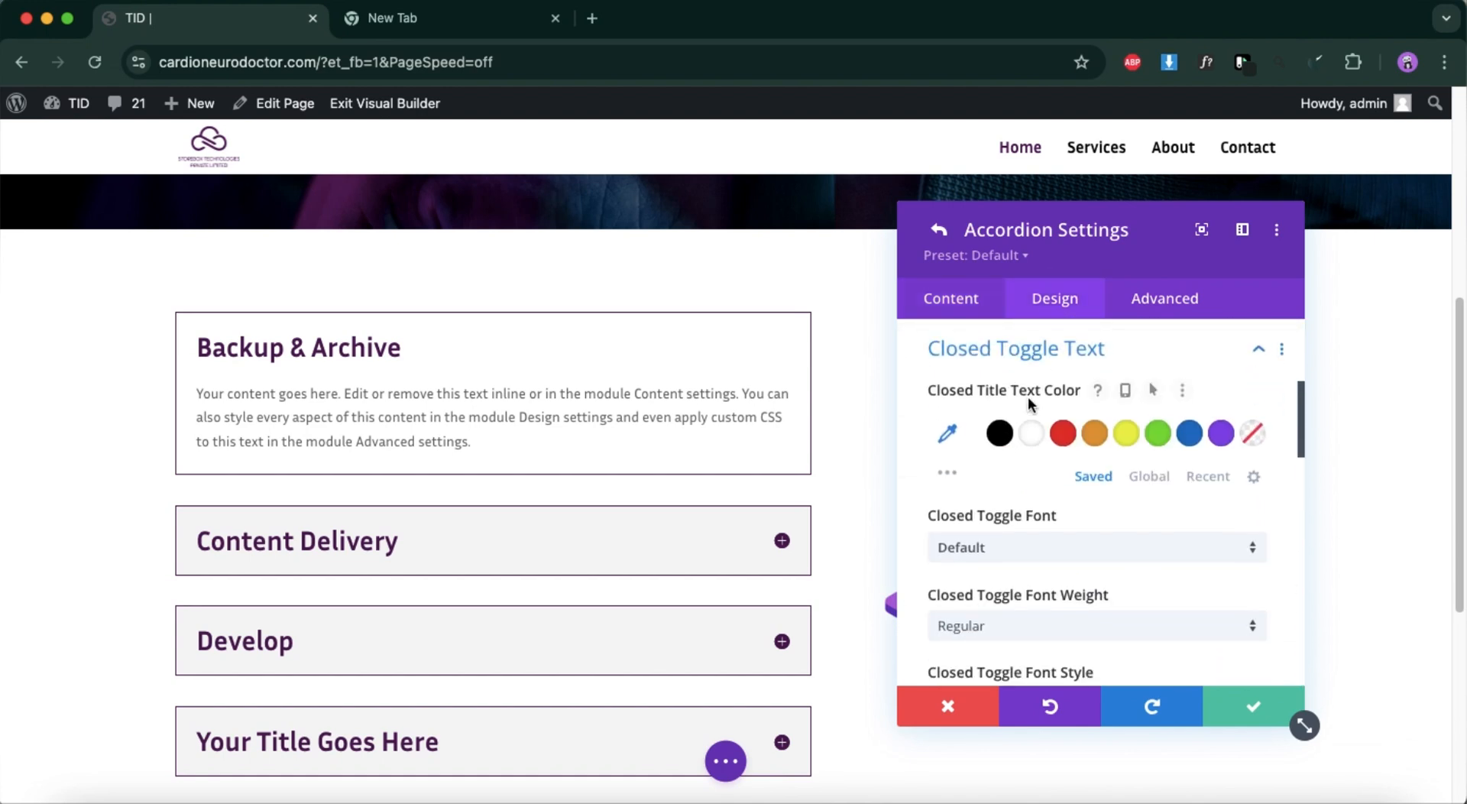
pyautogui.scroll(-5, 1016, 566)
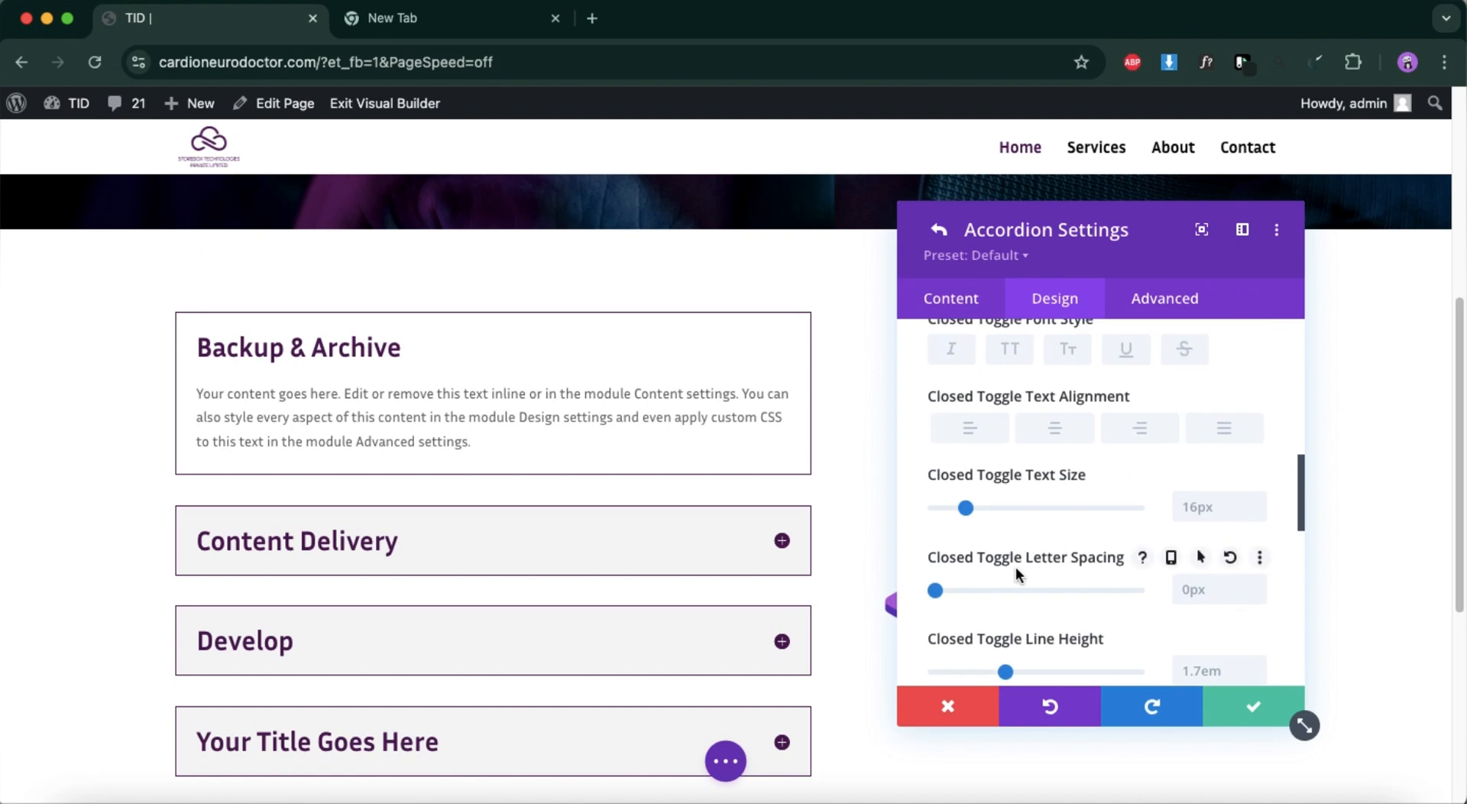
pyautogui.scroll(-2, 1016, 566)
pyautogui.scroll(-5, 1016, 566)
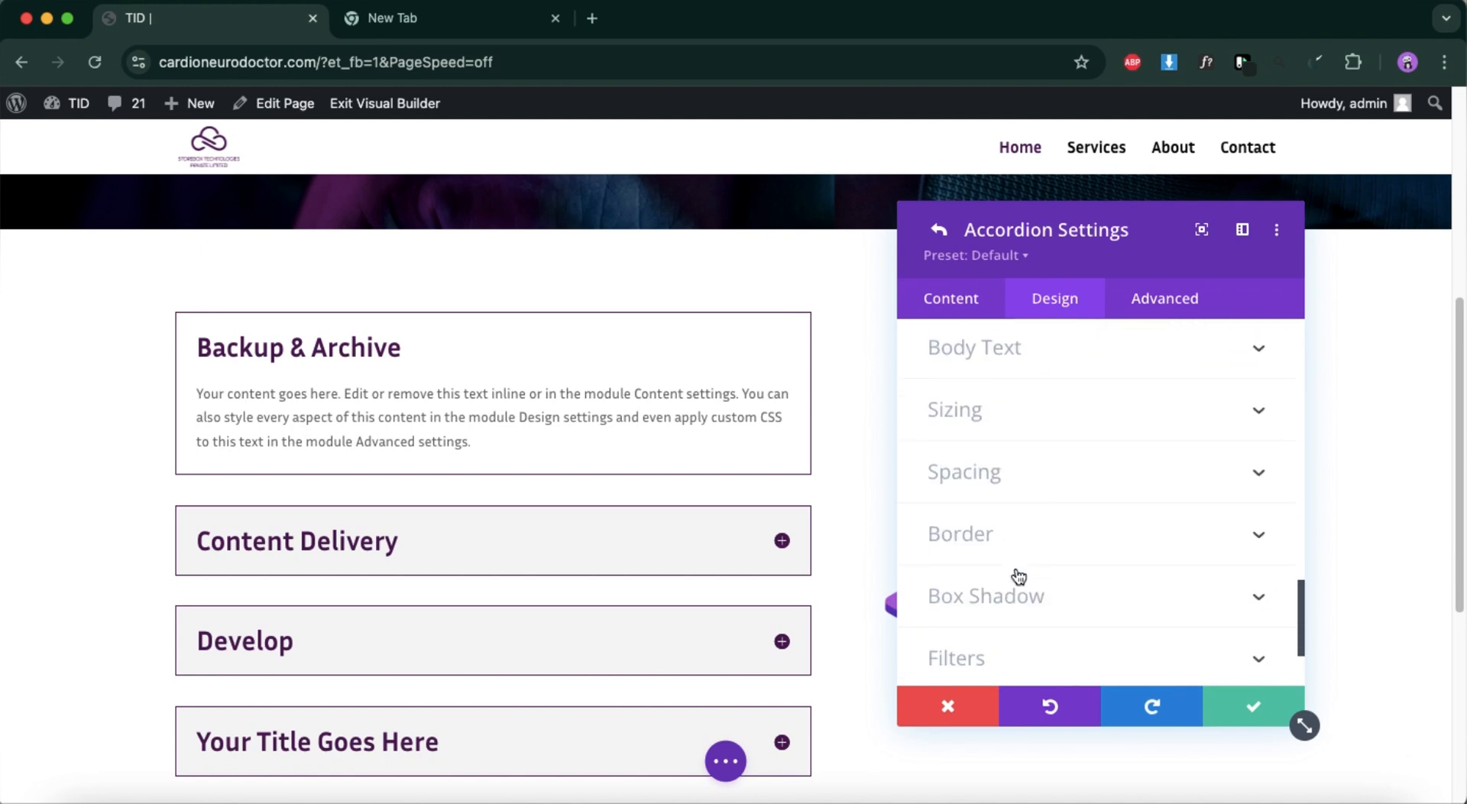
pyautogui.scroll(10, 1004, 557)
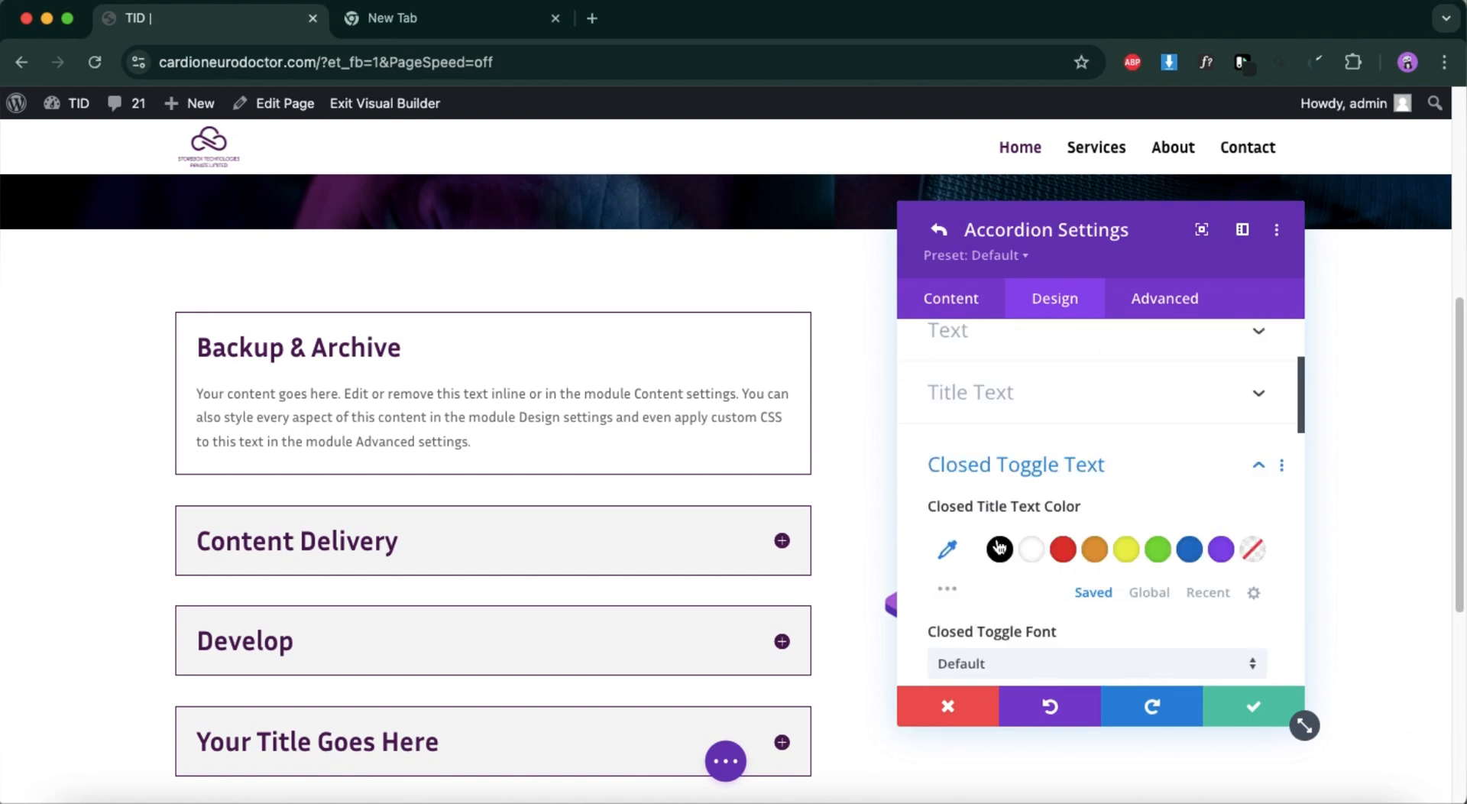
pyautogui.click(948, 230)
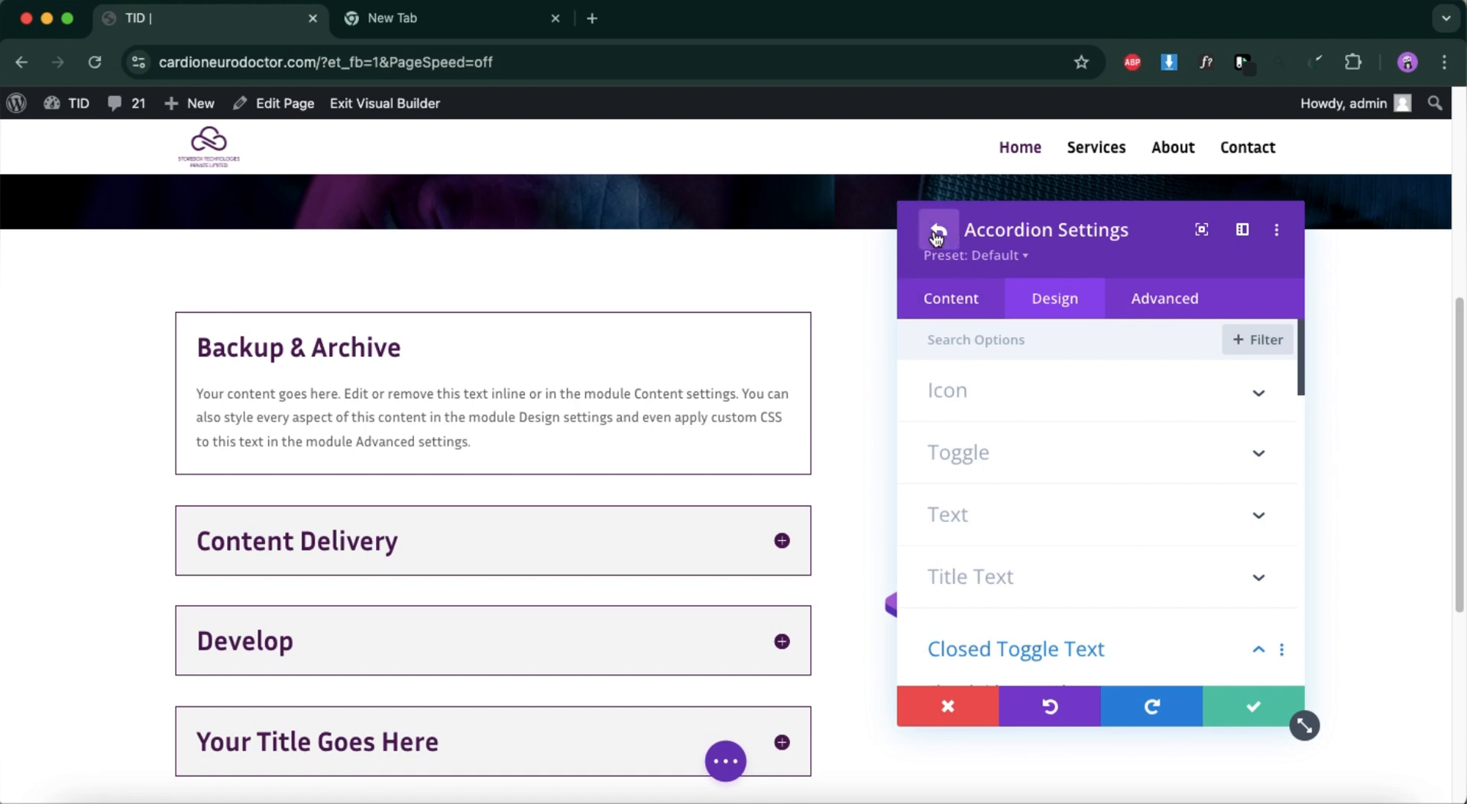
# Examine the design options of the whole accordion module, especially its closed title text settings.
pyautogui.click(1049, 313)
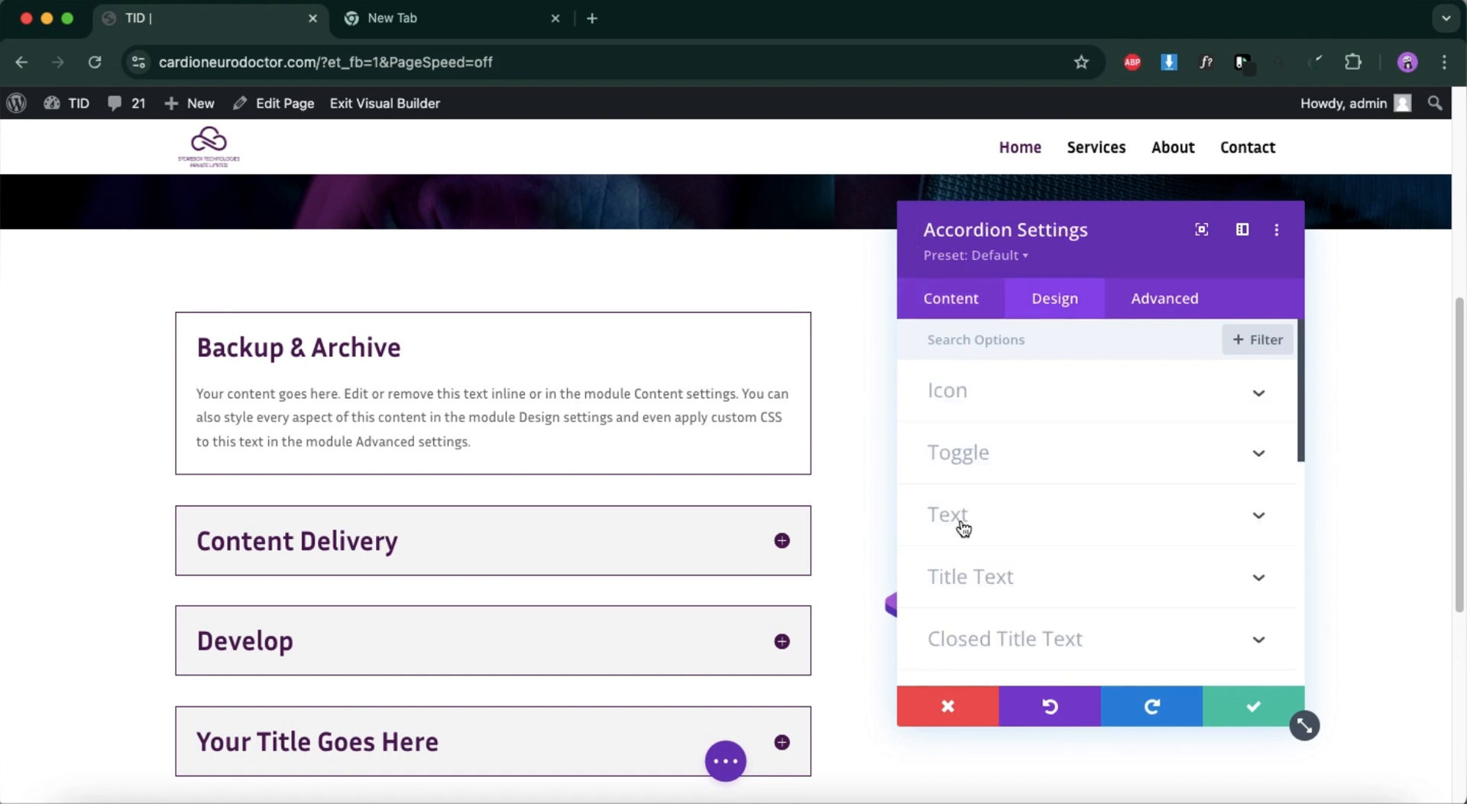
pyautogui.scroll(-7, 963, 528)
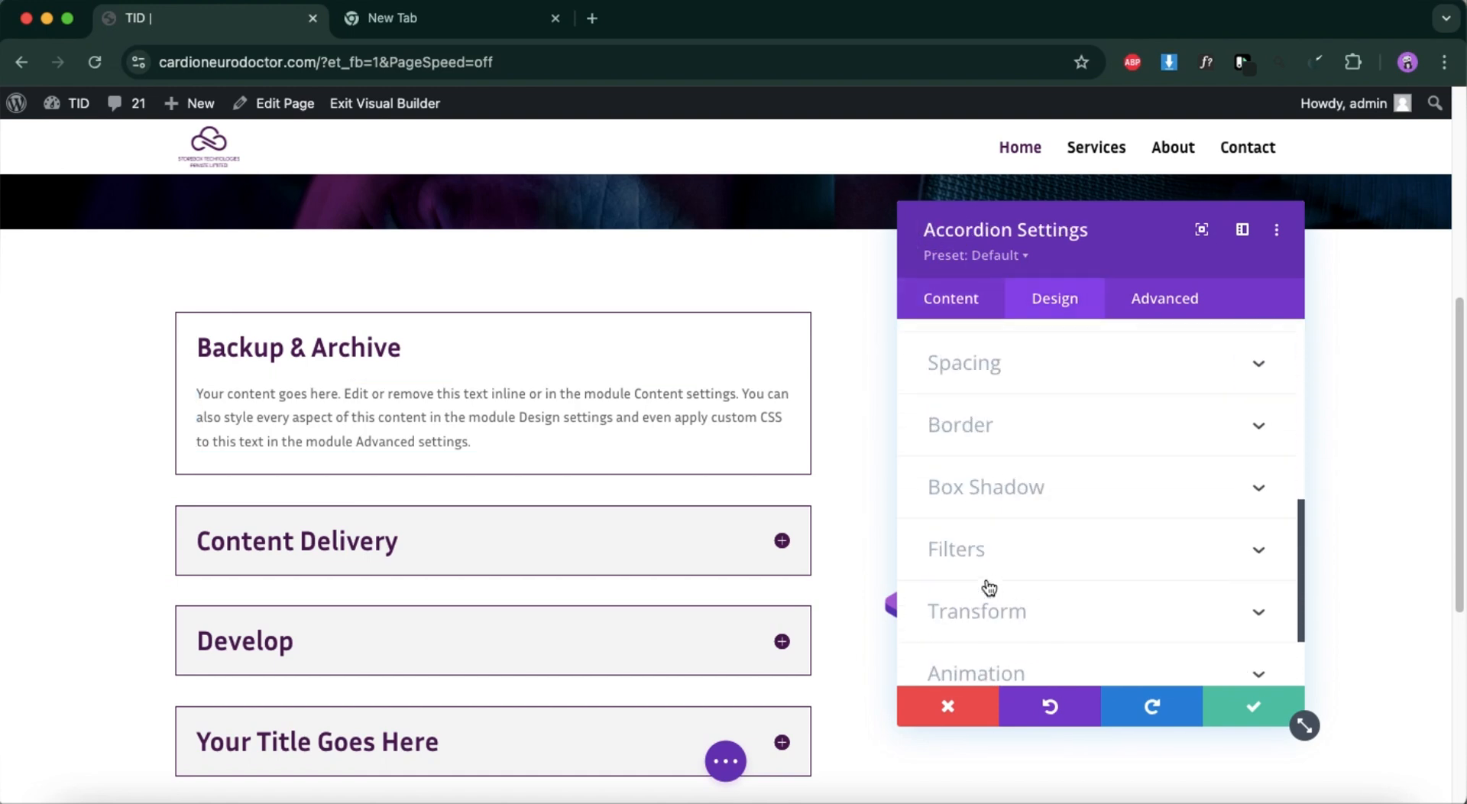
pyautogui.scroll(-2, 990, 587)
pyautogui.scroll(8, 992, 581)
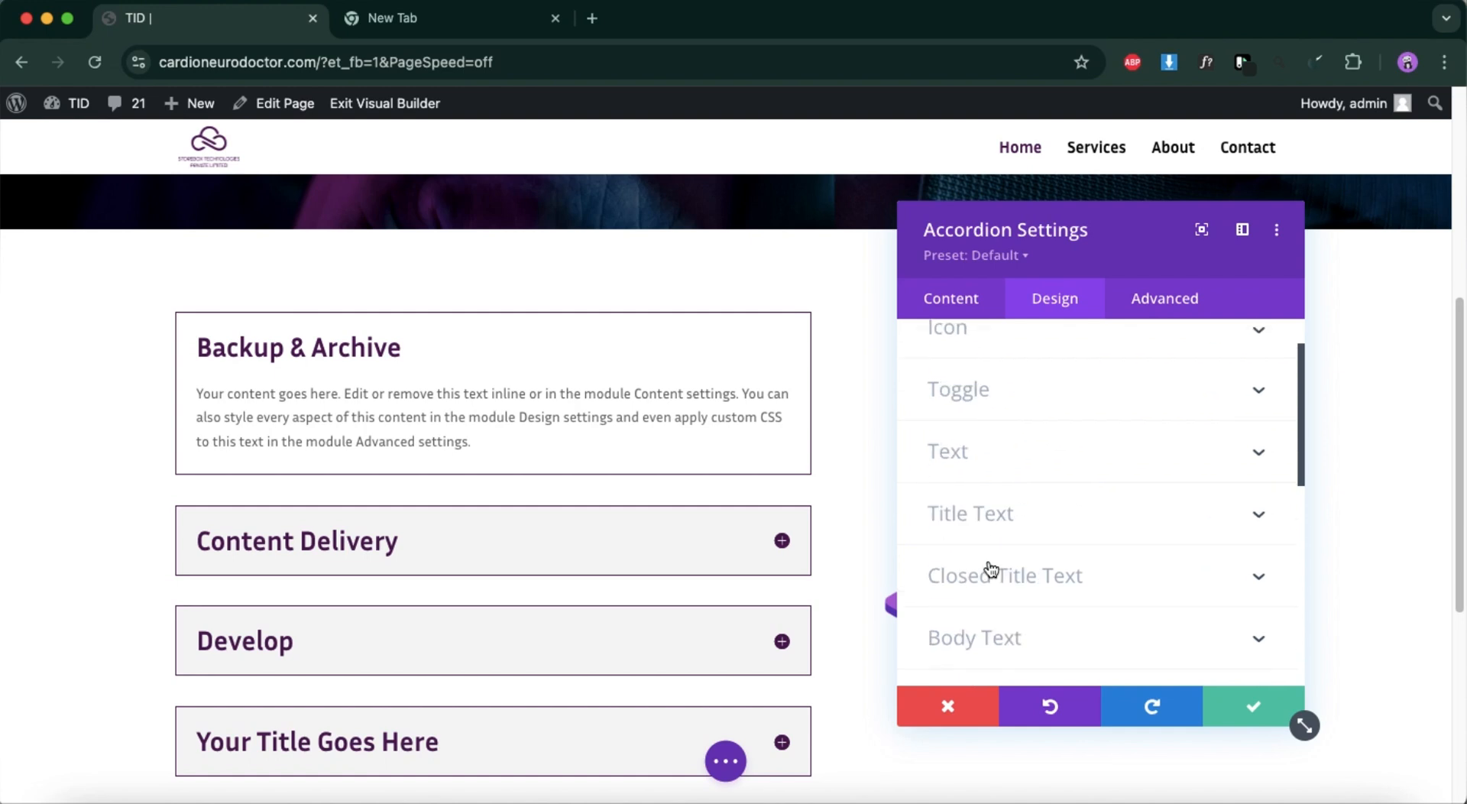
pyautogui.scroll(1, 1008, 416)
pyautogui.scroll(-2, 1016, 550)
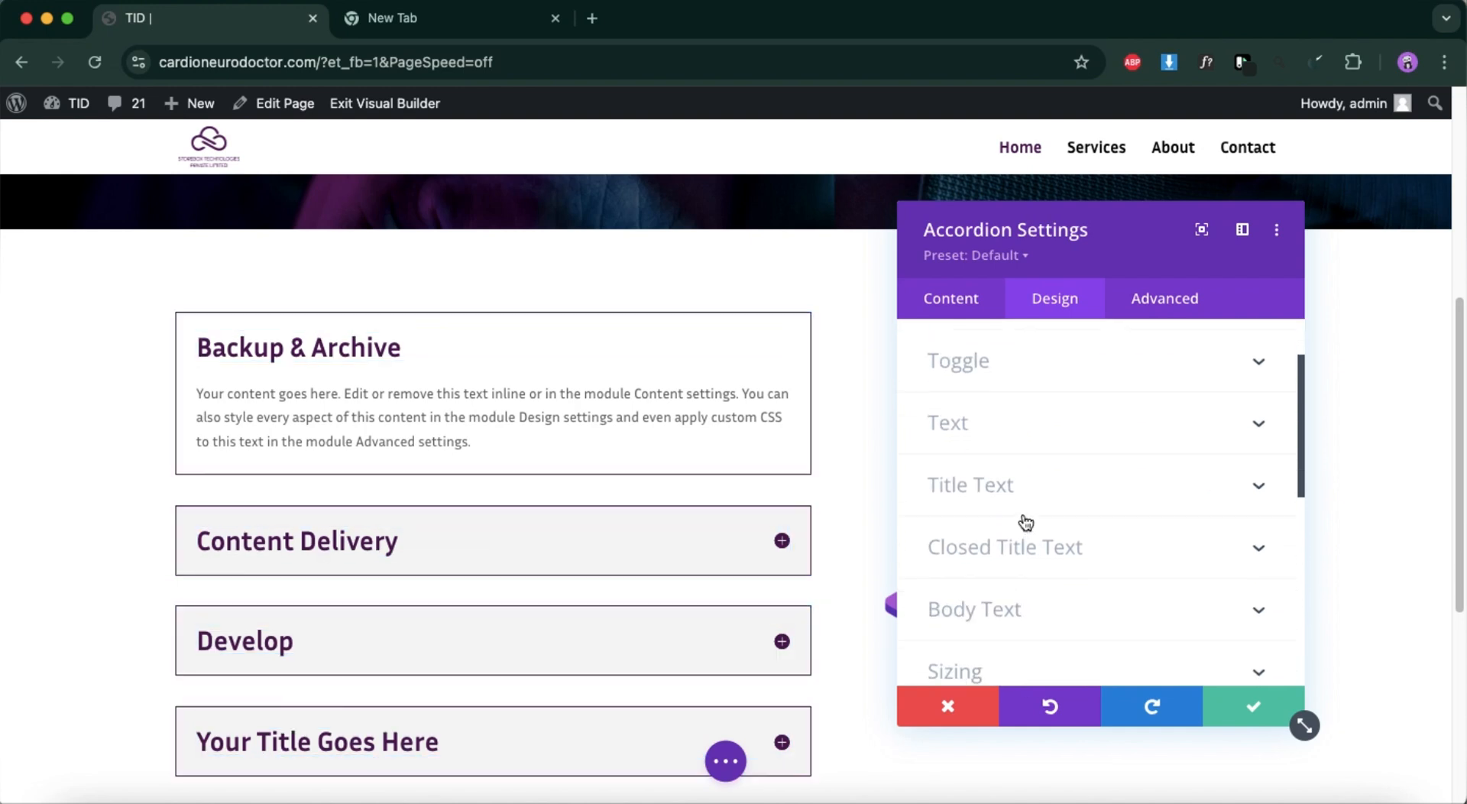
pyautogui.scroll(-2, 1028, 550)
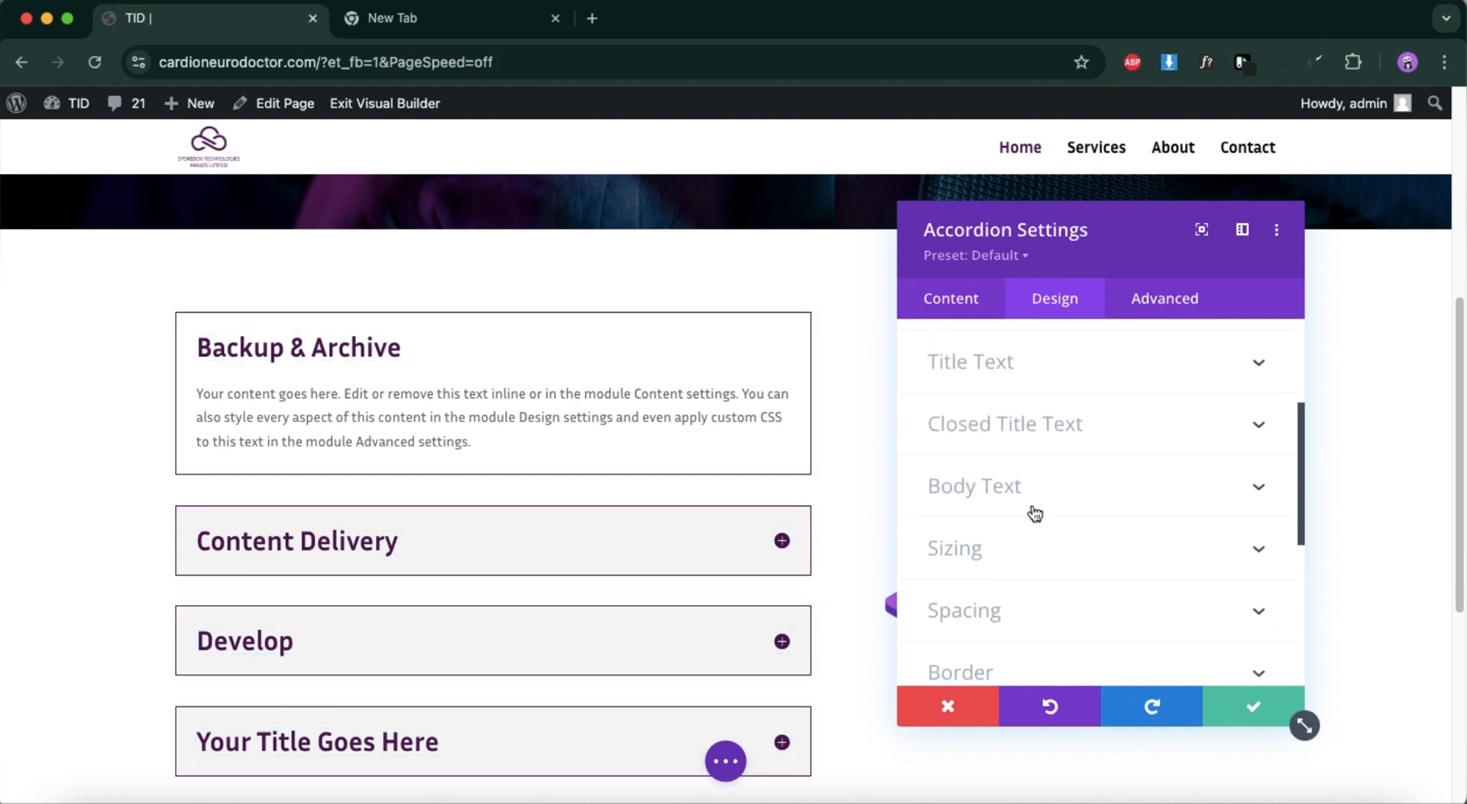
pyautogui.click(1052, 432)
pyautogui.scroll(-3, 1007, 623)
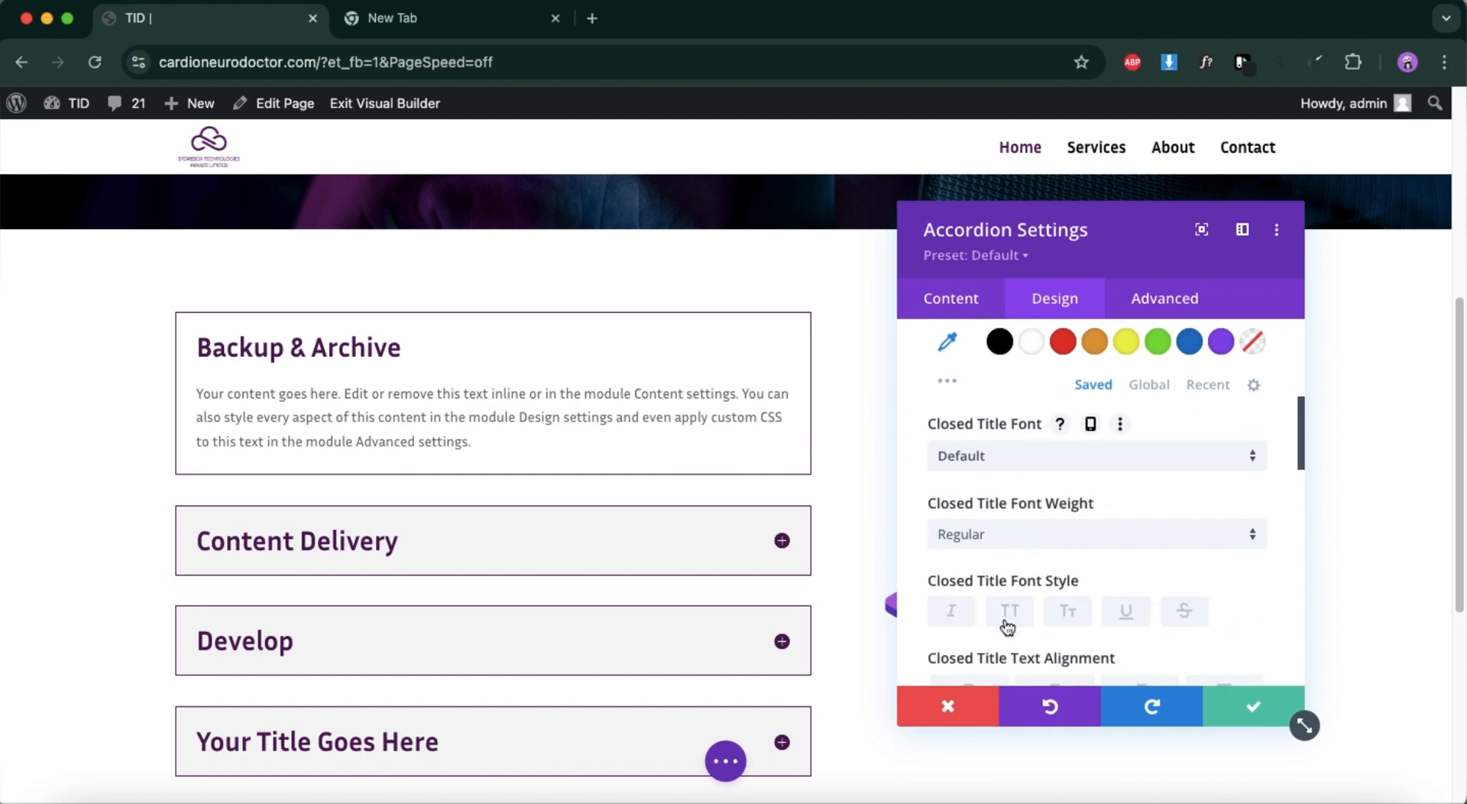
pyautogui.scroll(-12, 1005, 617)
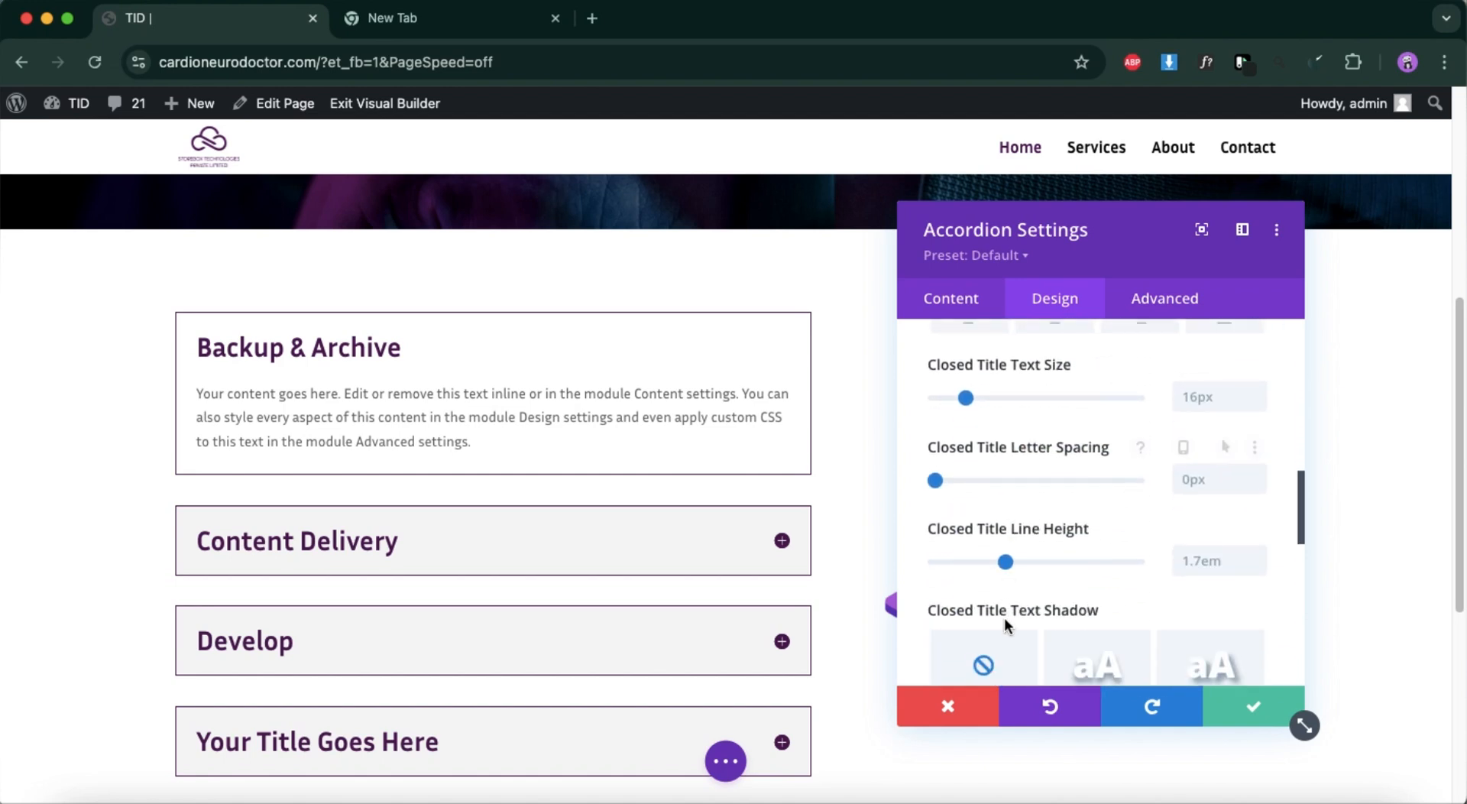
pyautogui.scroll(-8, 1008, 623)
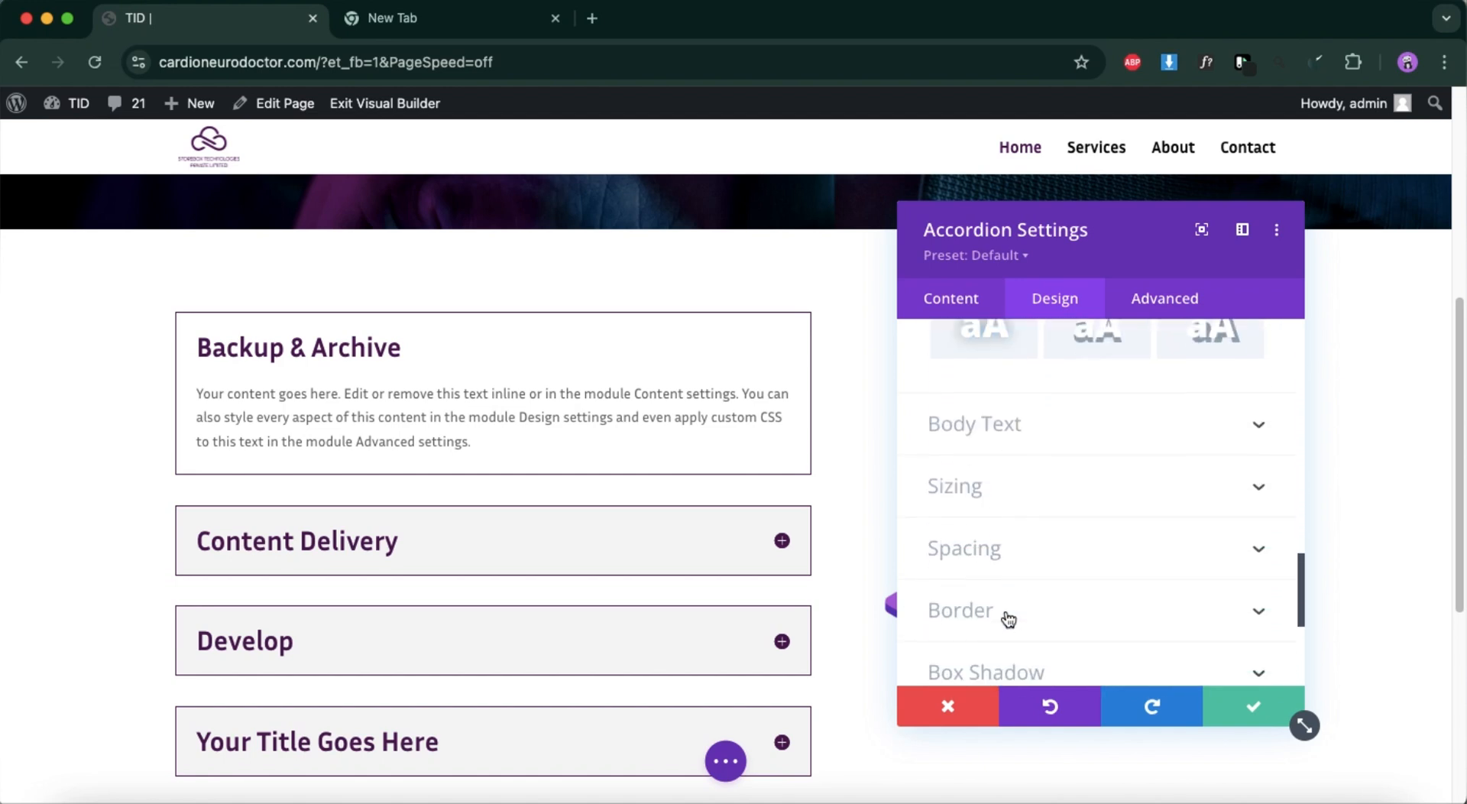
pyautogui.scroll(5, 1007, 619)
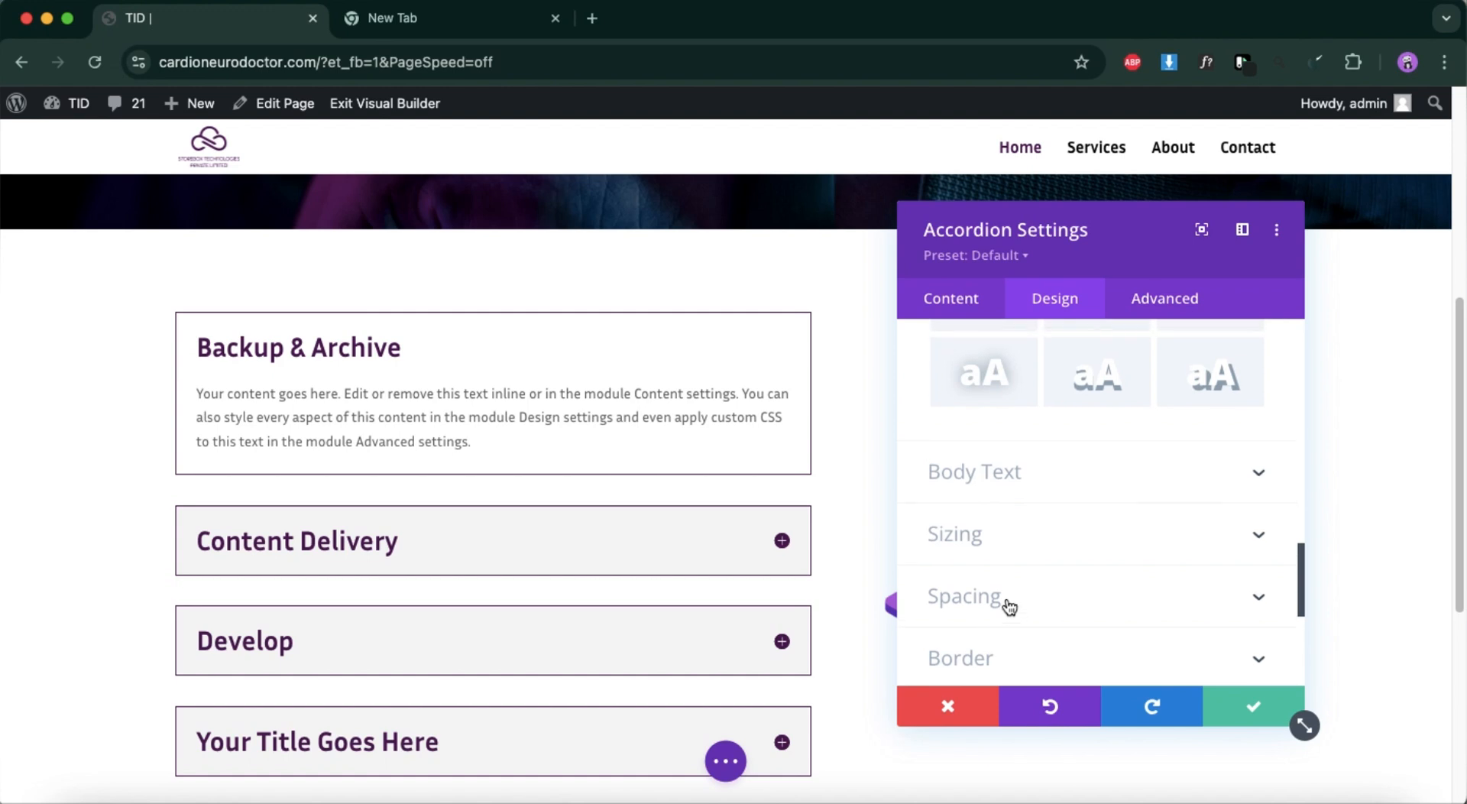
pyautogui.scroll(10, 1009, 606)
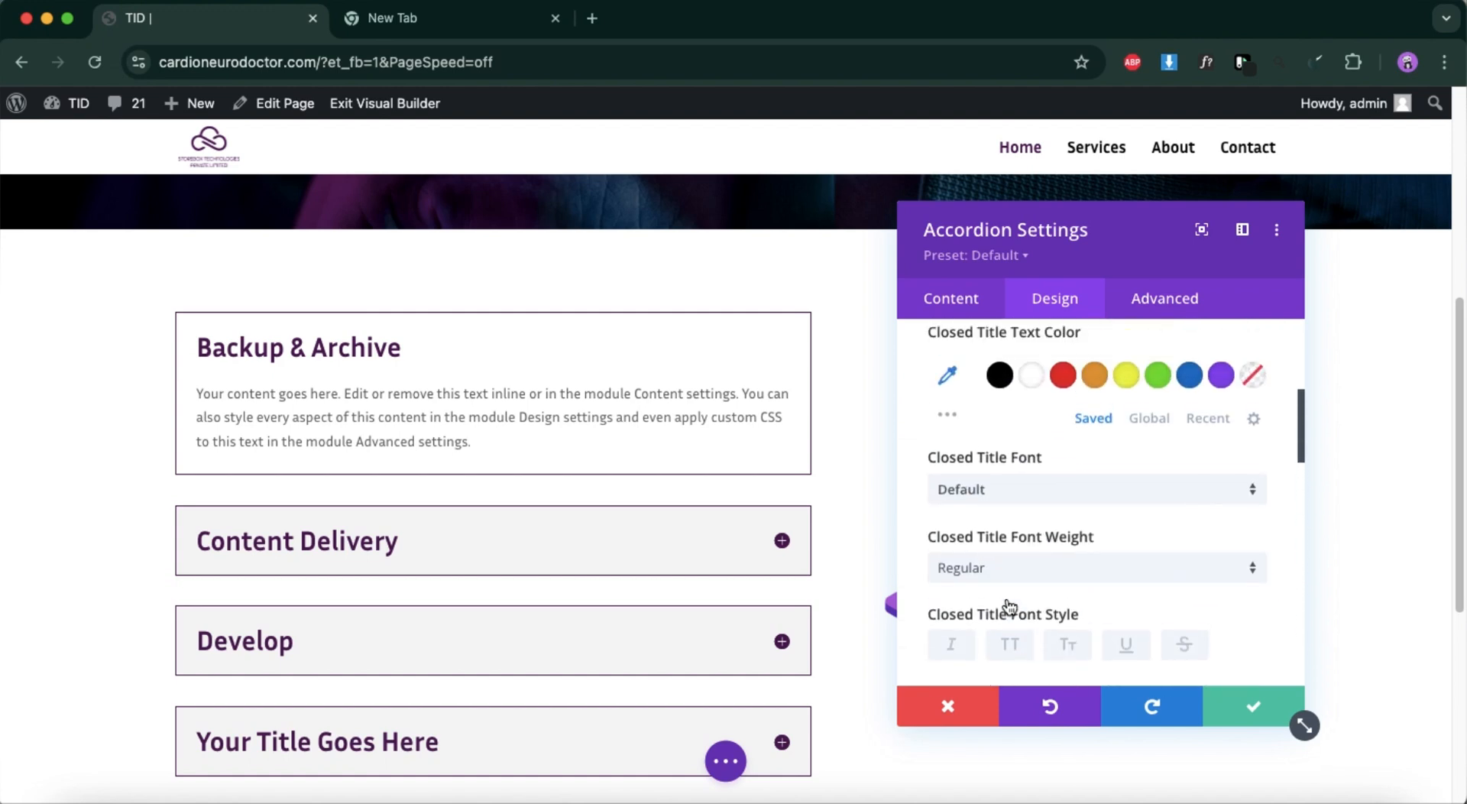
pyautogui.scroll(5, 1007, 603)
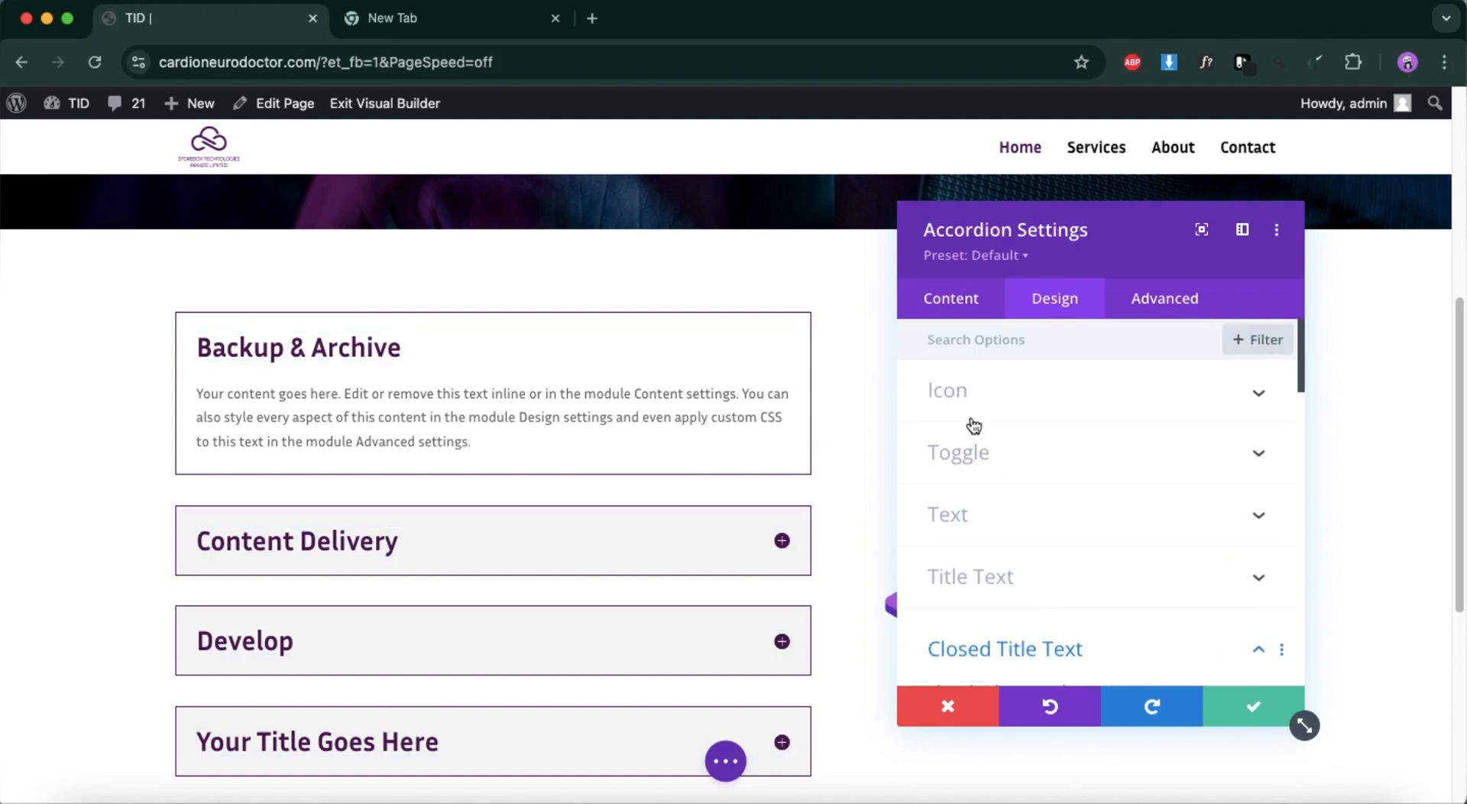
# Try a white #ffffff background on the "Backup & Archive" item and discard the change.
pyautogui.click(952, 302)
pyautogui.click(949, 411)
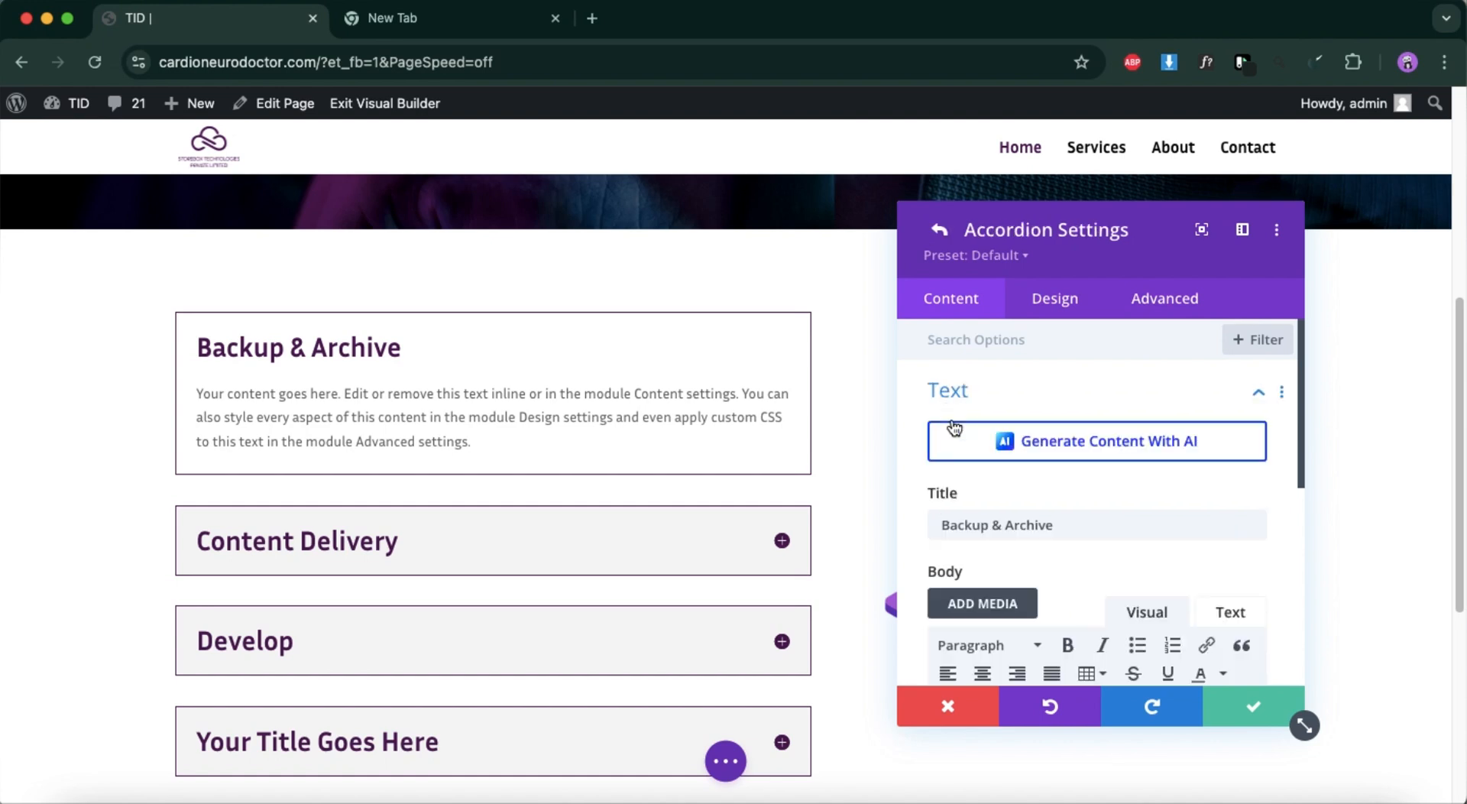
pyautogui.scroll(-5, 1009, 547)
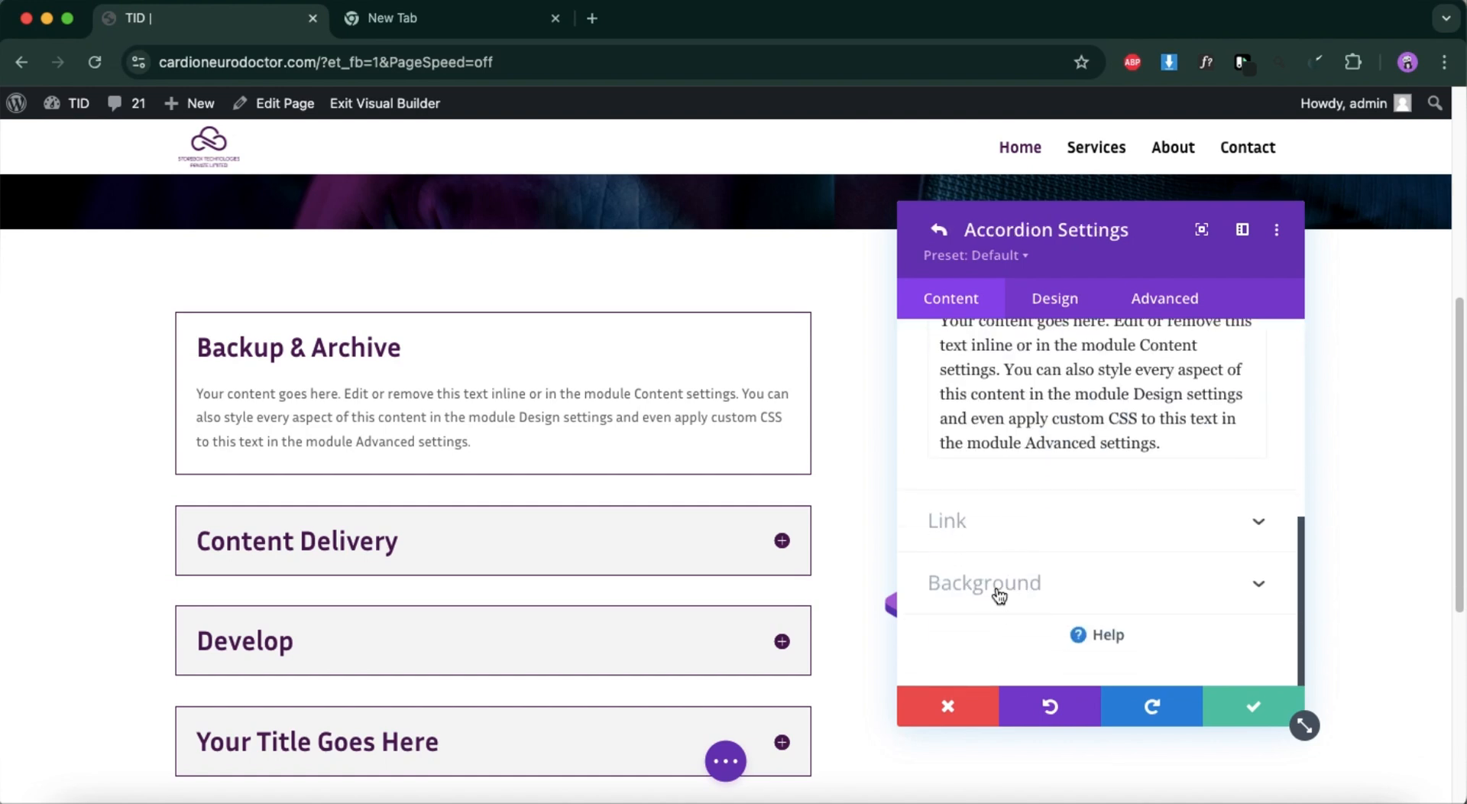
pyautogui.click(999, 584)
pyautogui.scroll(-3, 986, 497)
pyautogui.scroll(3, 944, 419)
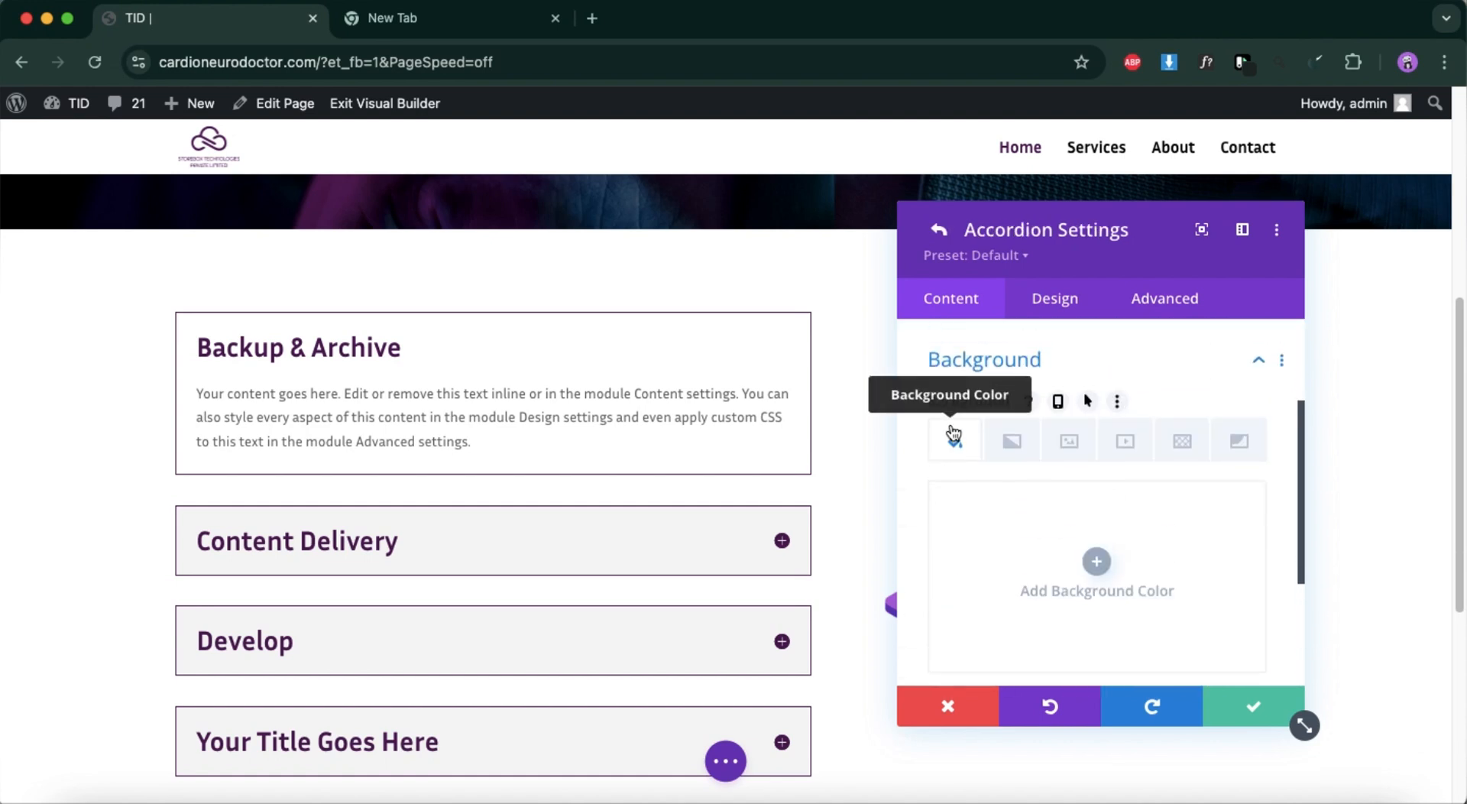
pyautogui.scroll(-3, 971, 504)
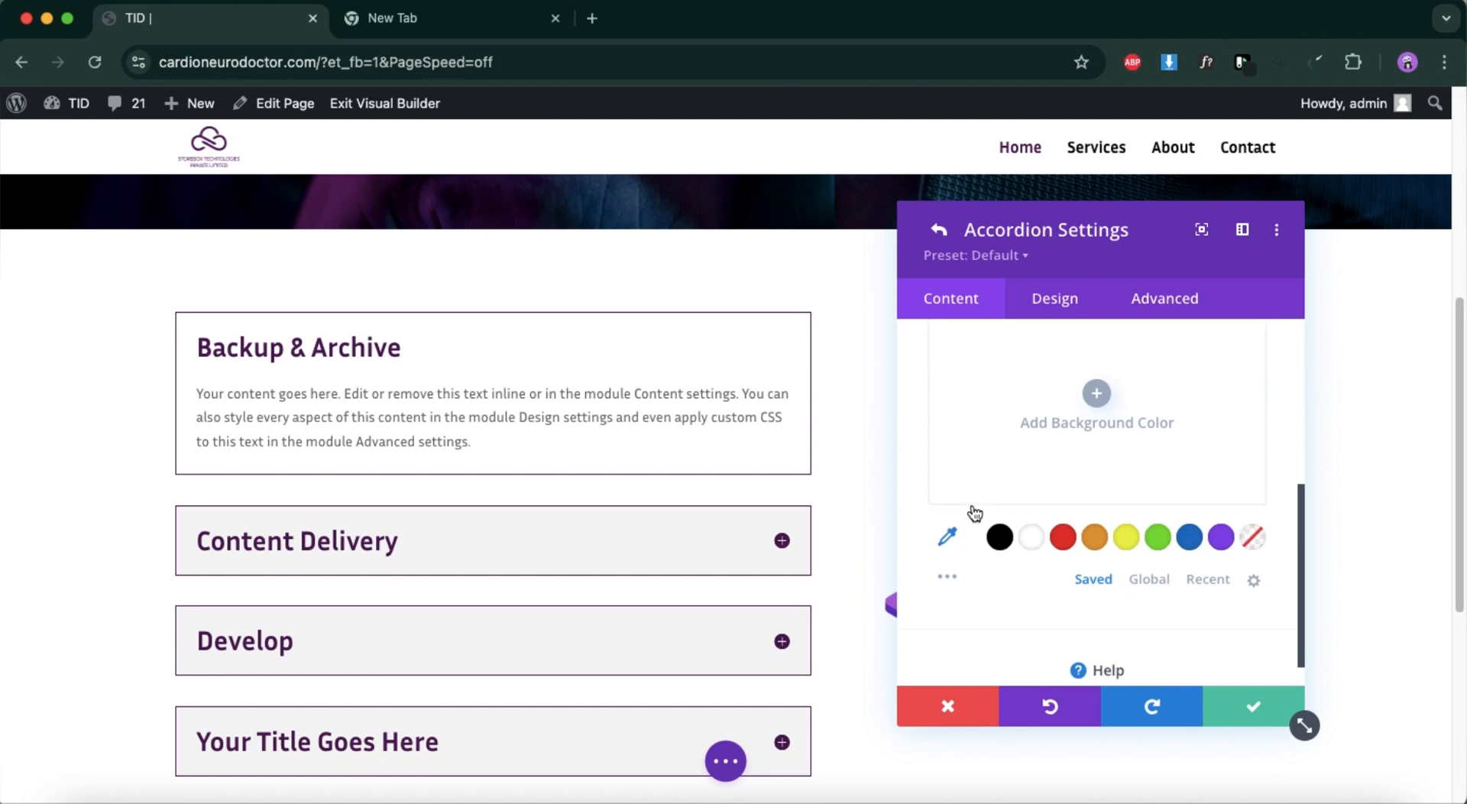
pyautogui.click(1027, 538)
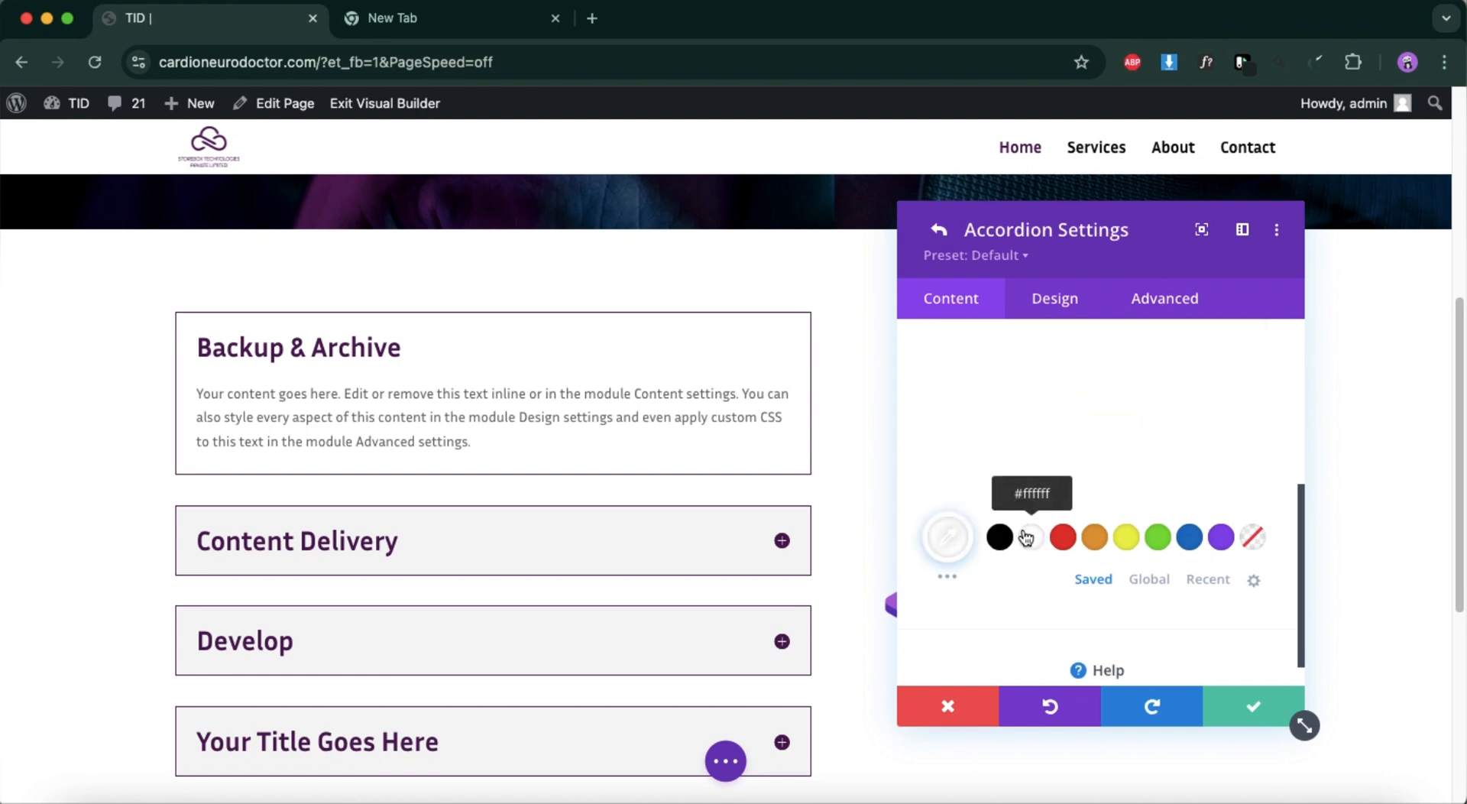
pyautogui.click(947, 701)
# Open the settings of the accordion's fourth item, "Your Title Goes Here", and clear its placeholder title.
pyautogui.scroll(-3, 723, 588)
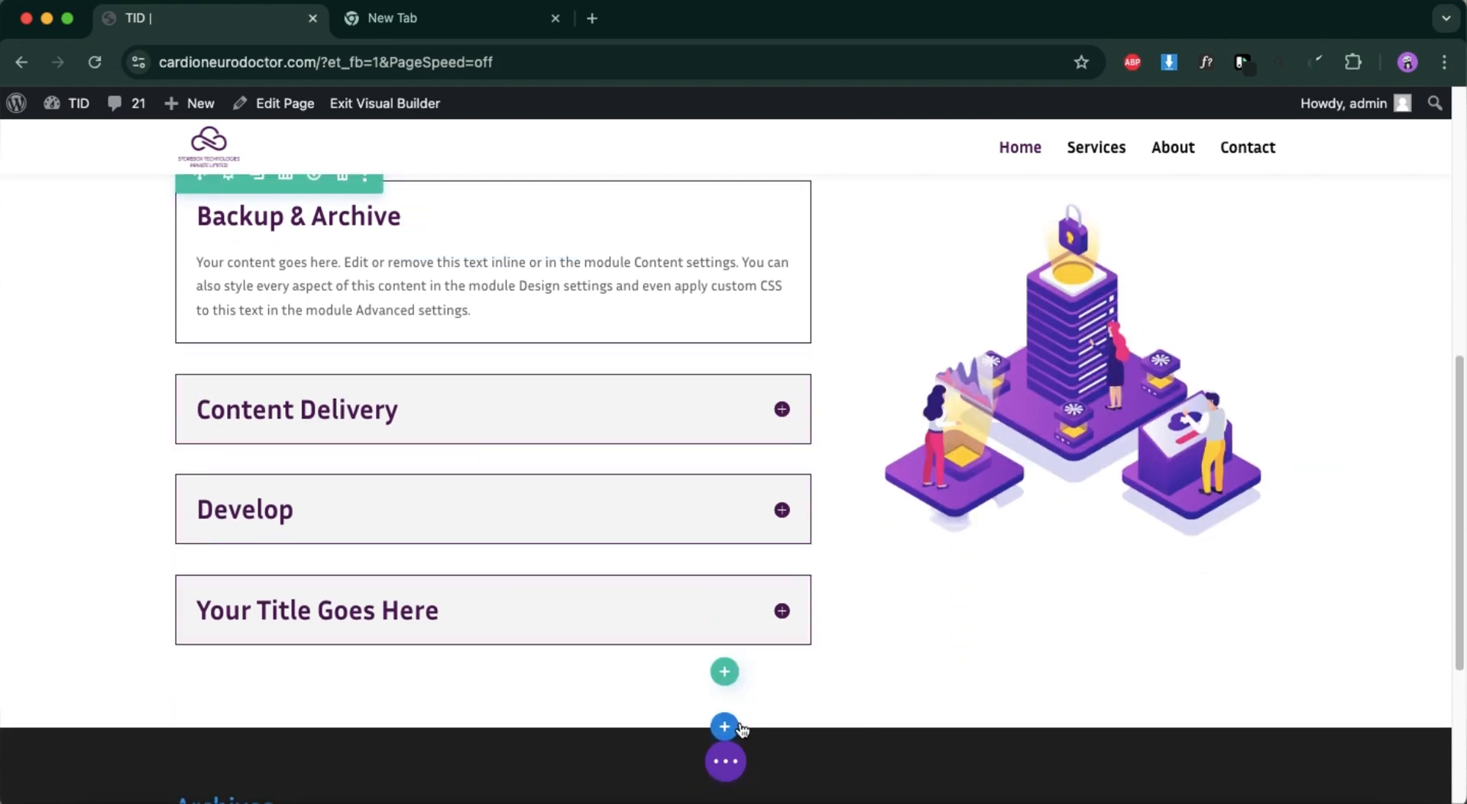
pyautogui.scroll(2, 540, 638)
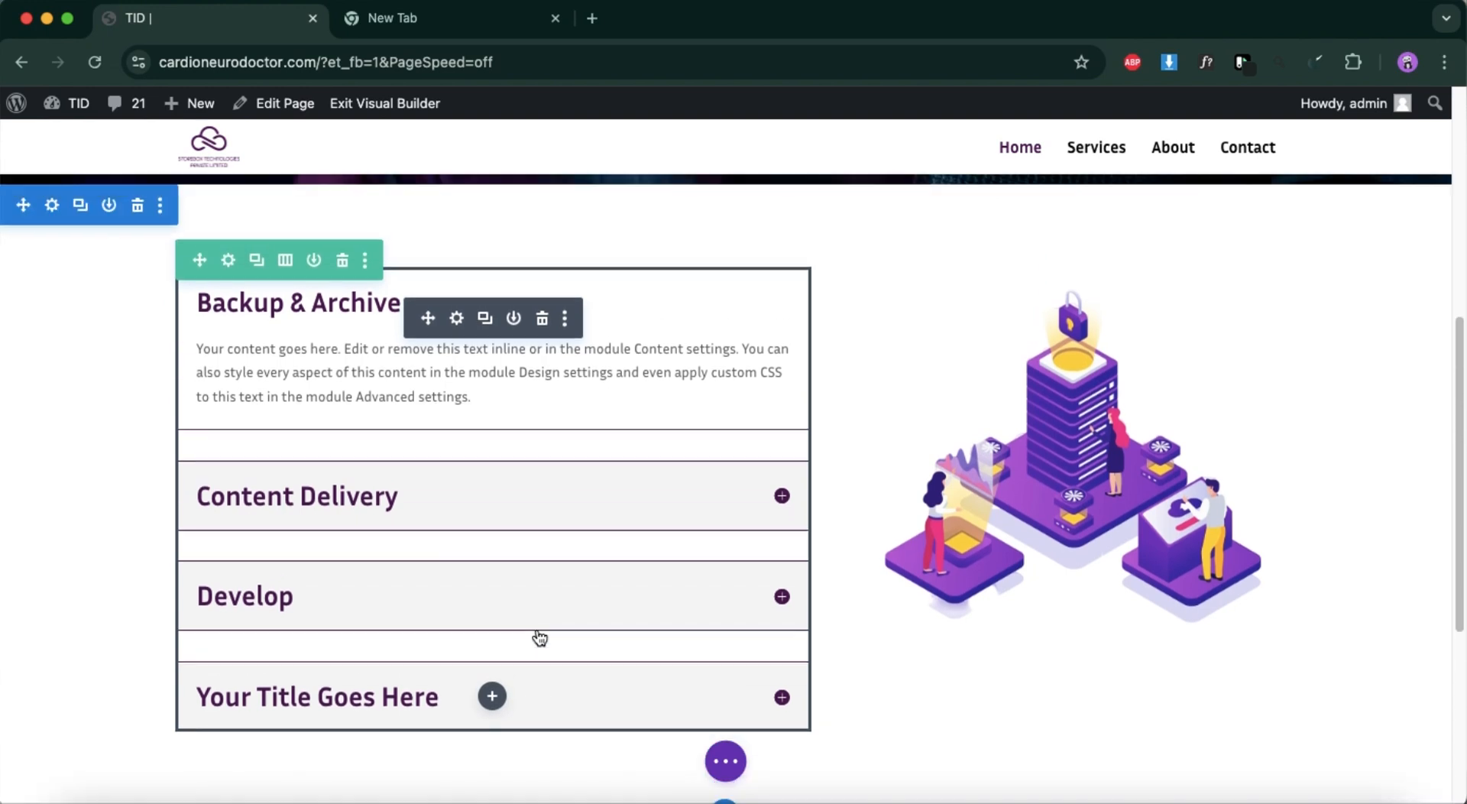
pyautogui.click(458, 319)
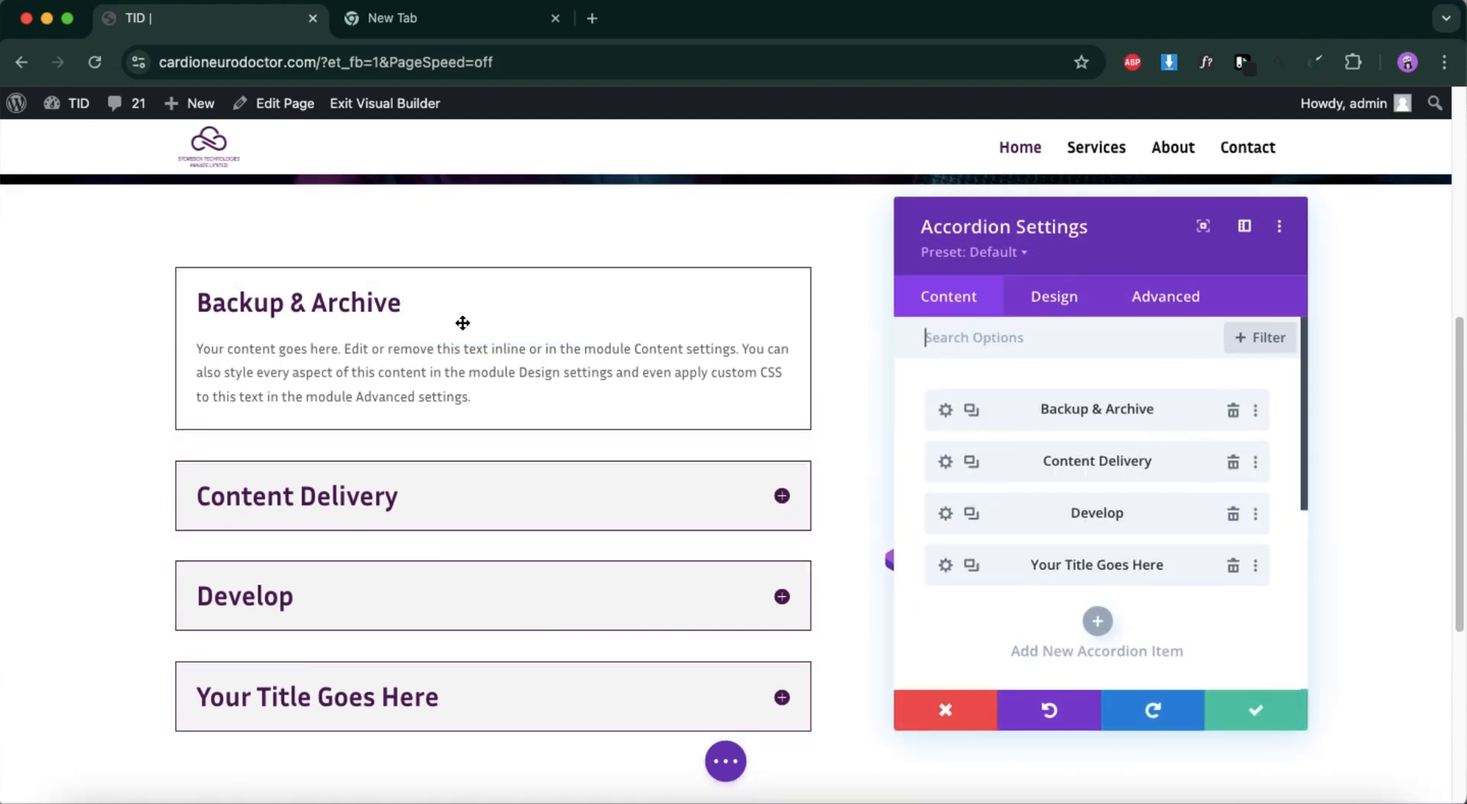
pyautogui.click(948, 565)
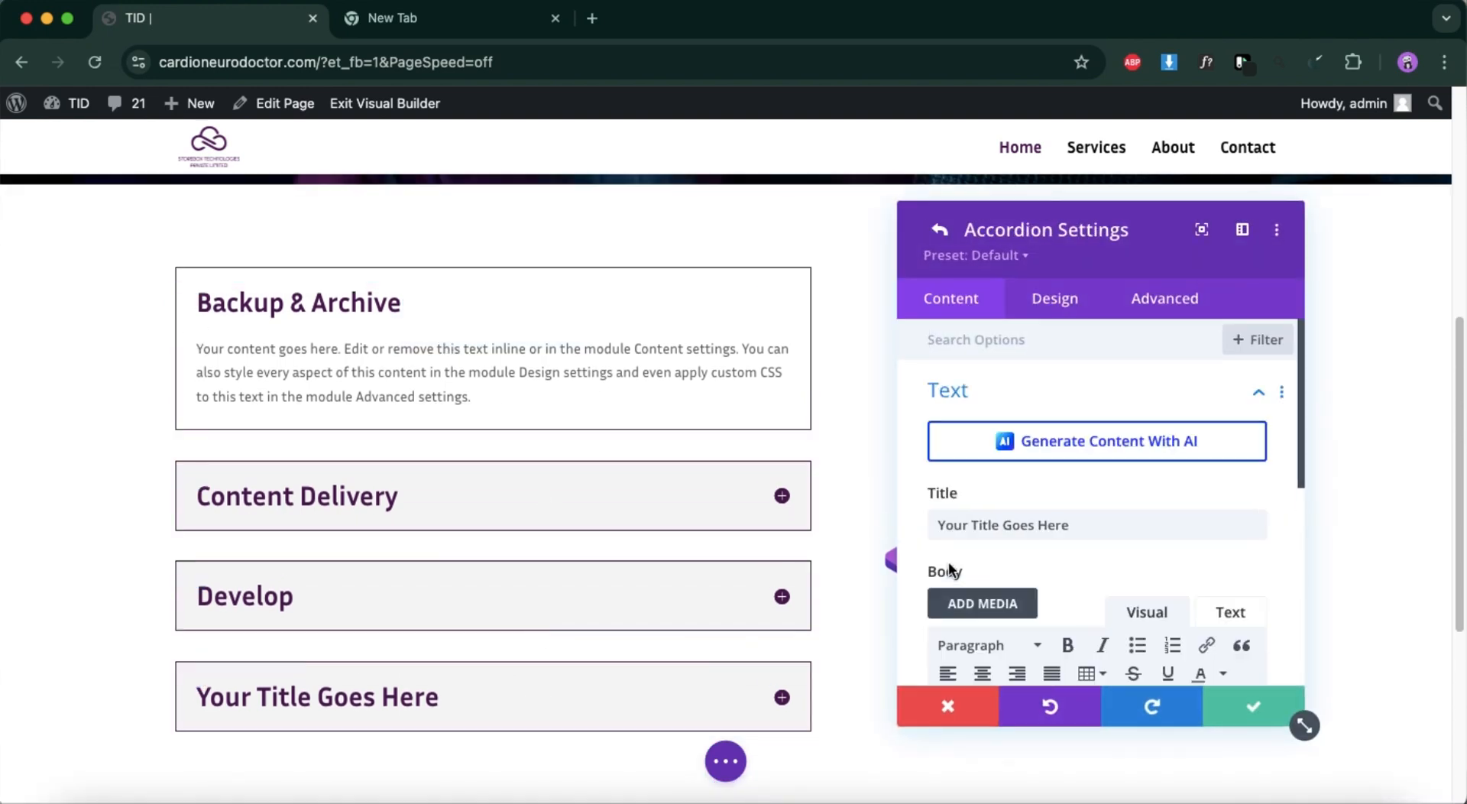
pyautogui.tripleClick(1055, 525)
pyautogui.press('BackSpace')
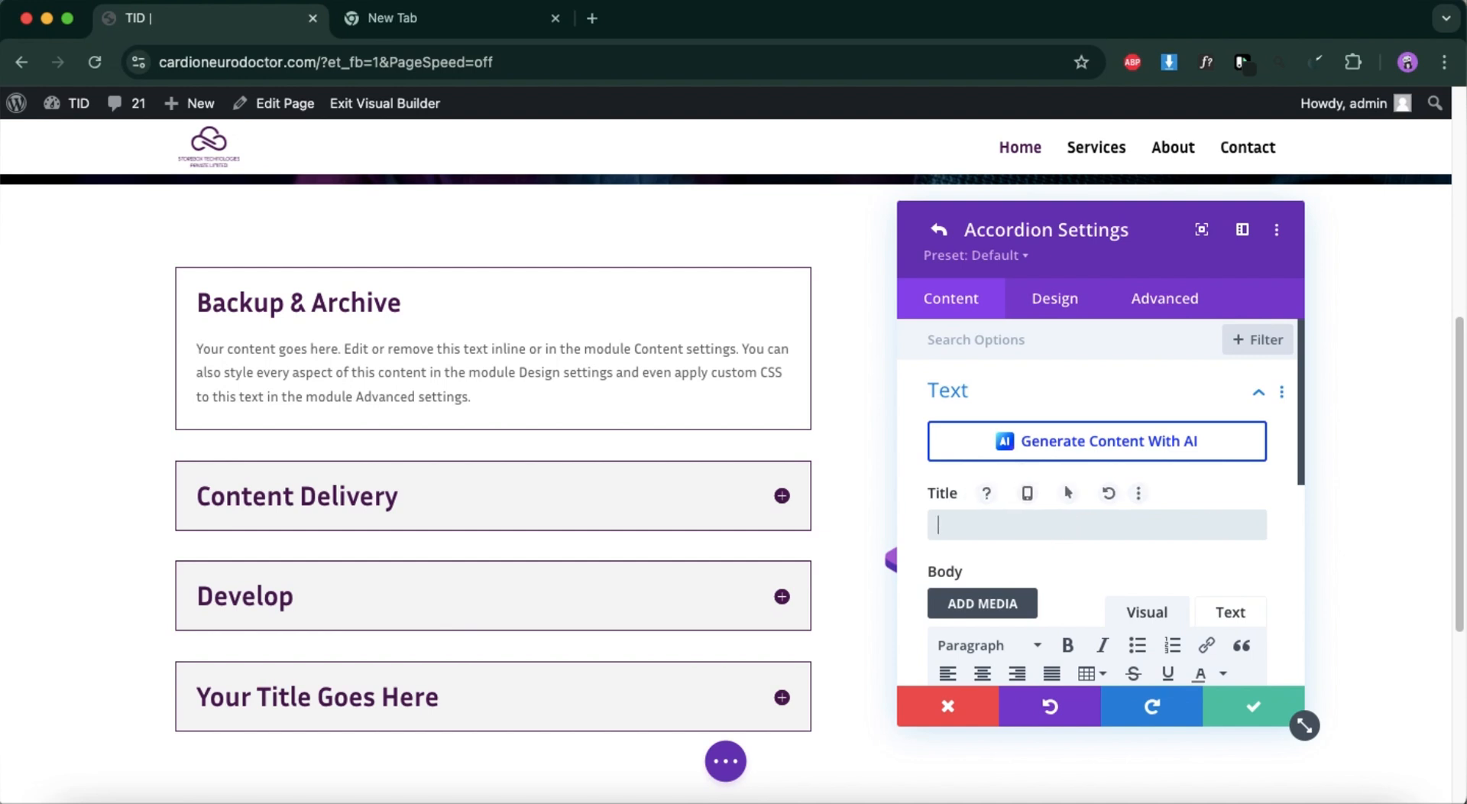
# Try pasting the clipboard contents as the fourth accordion item's title and clear the field again.
pyautogui.write('https://www.instagram.com/p/C_0FJbmtQIz/')
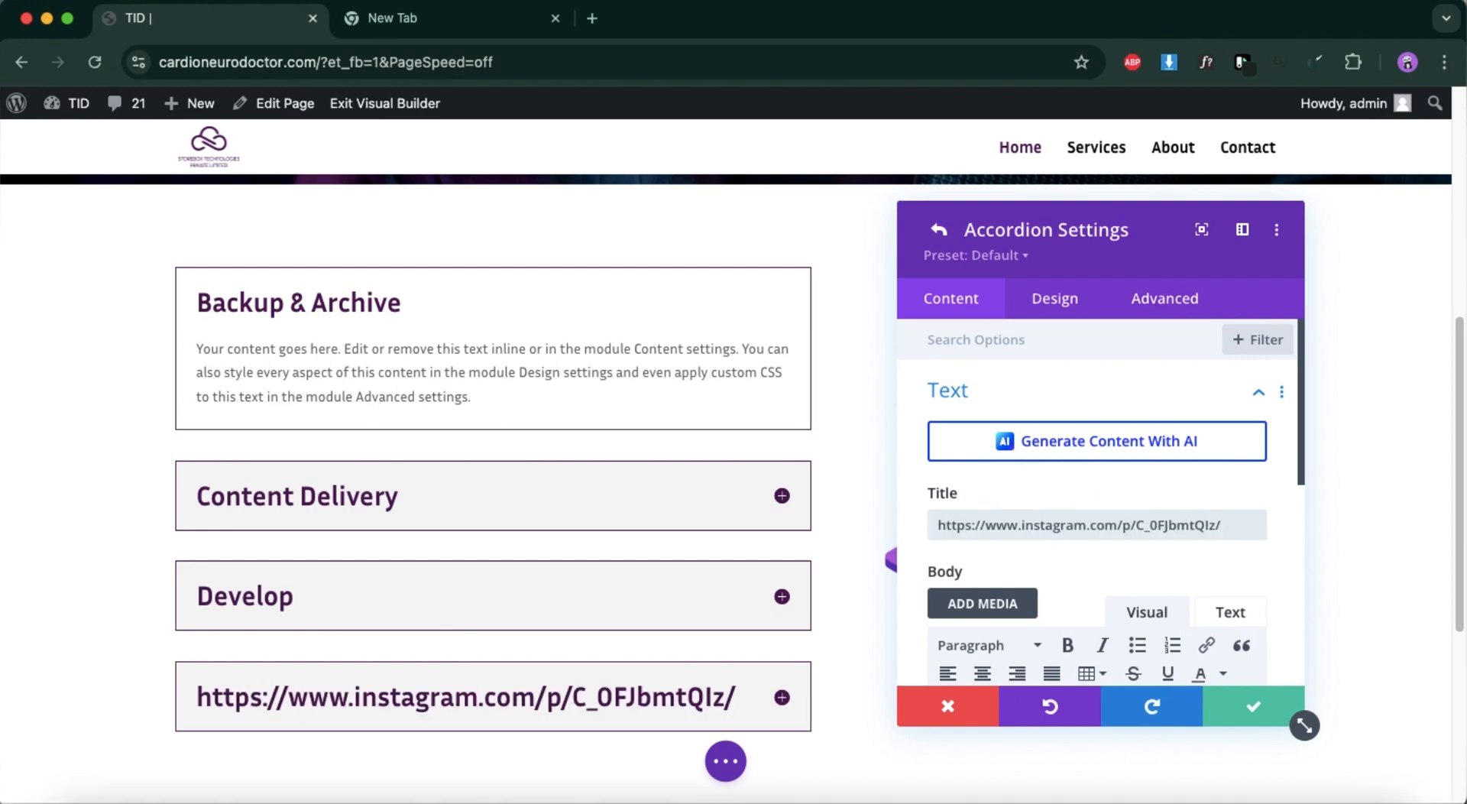
pyautogui.tripleClick(1025, 525)
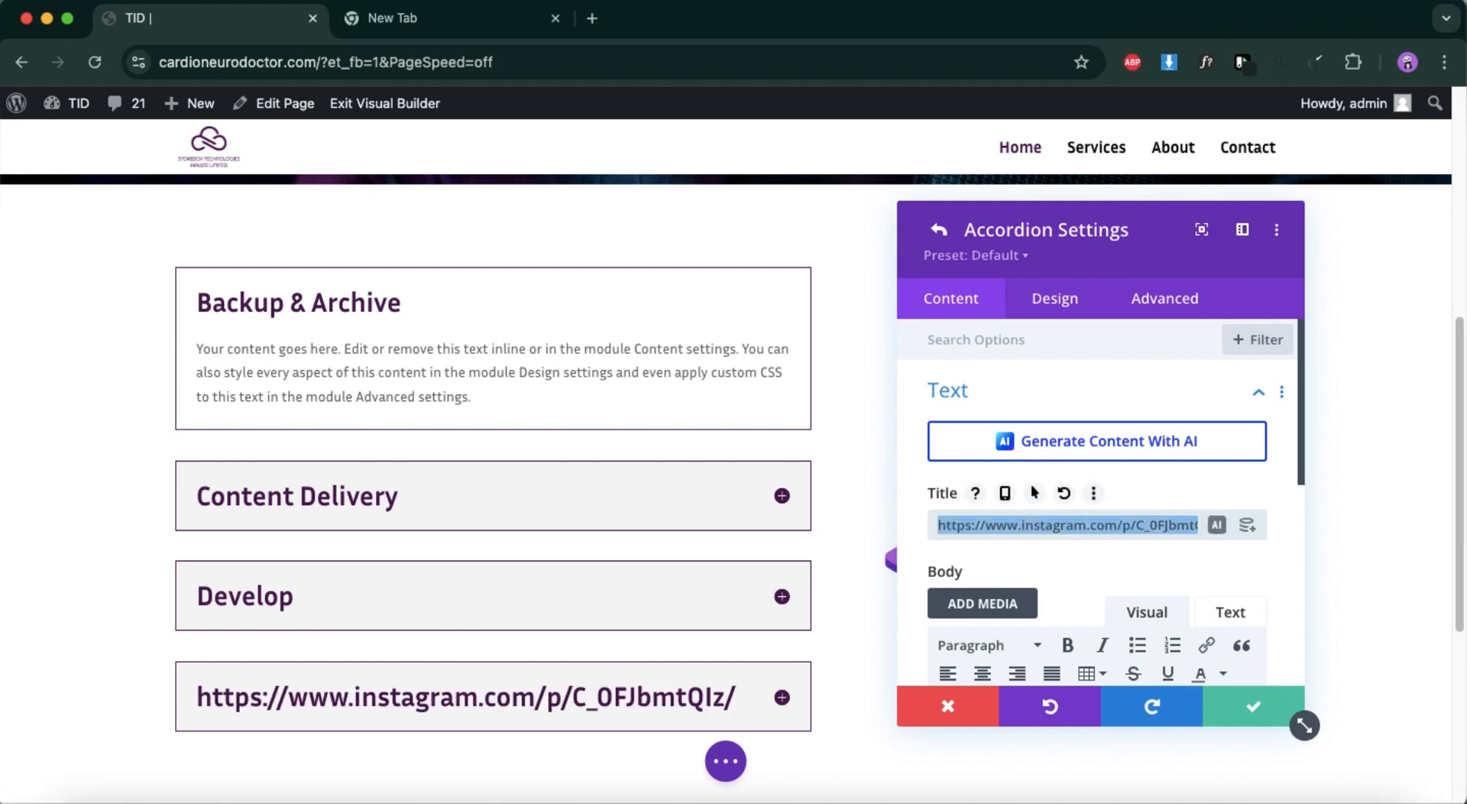
pyautogui.press('BackSpace')
# Copy the "Manage Media" text from the Figma design and paste it as the fourth accordion item's title.
pyautogui.click(1299, 797)
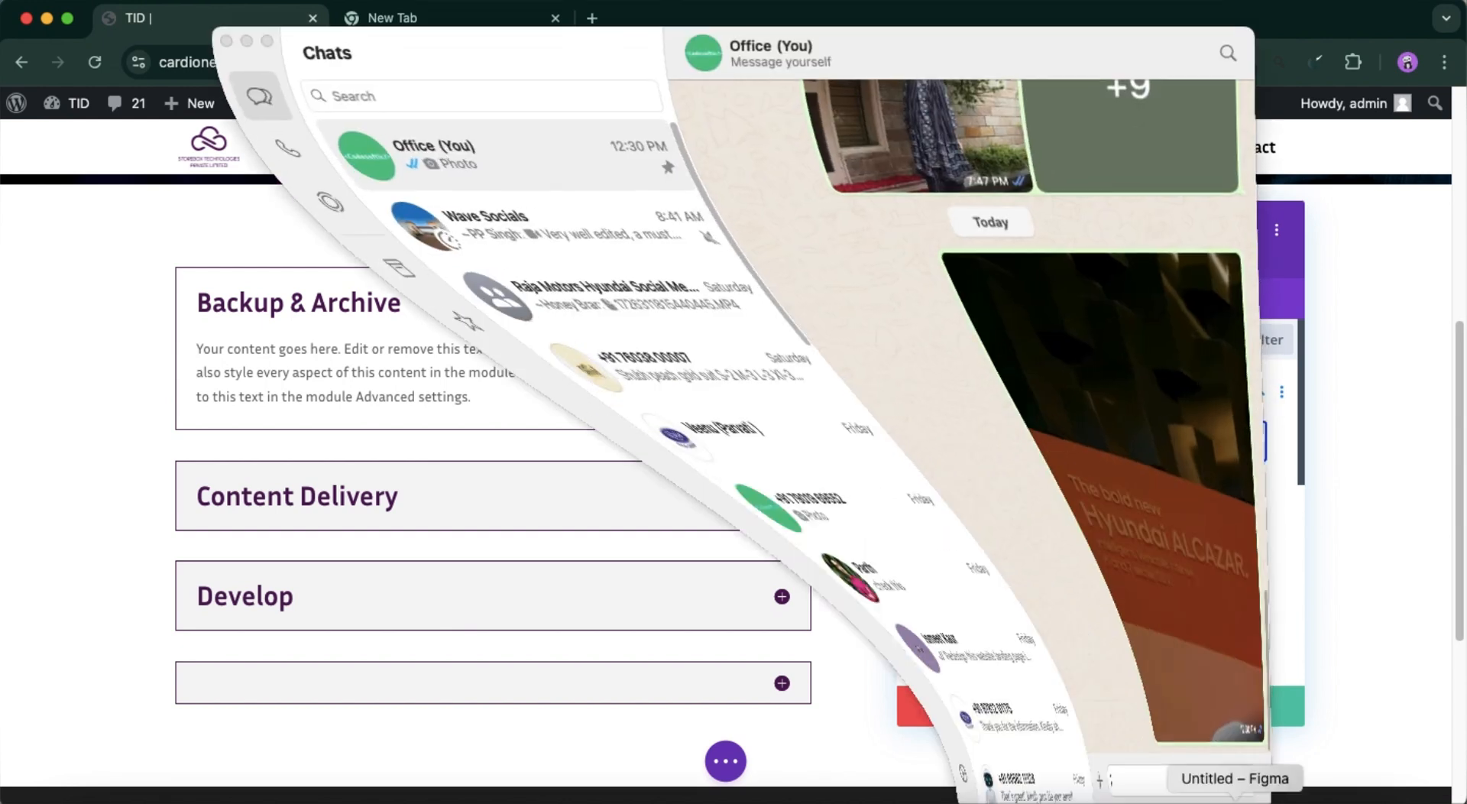
pyautogui.click(246, 40)
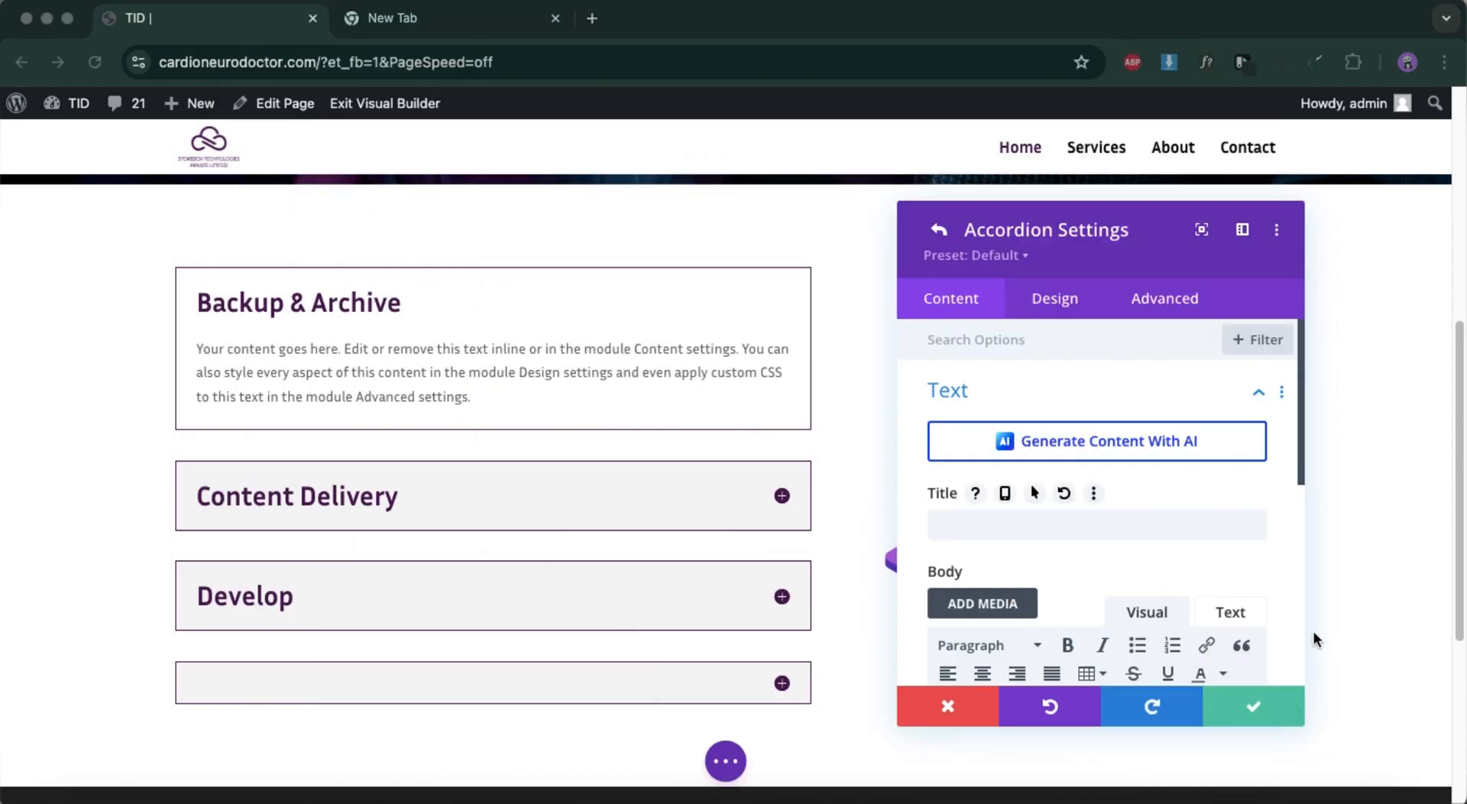
pyautogui.click(1226, 798)
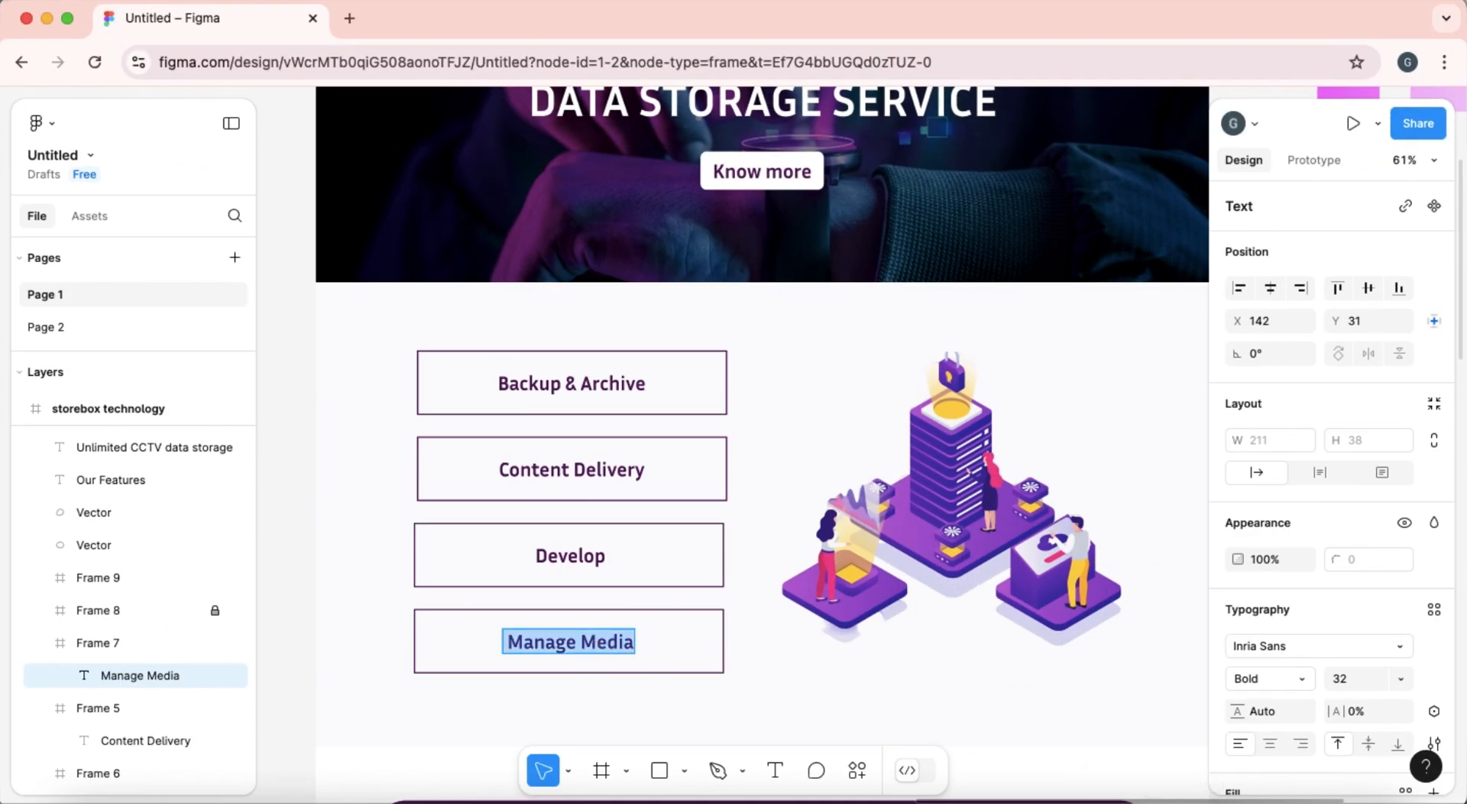
pyautogui.click(46, 20)
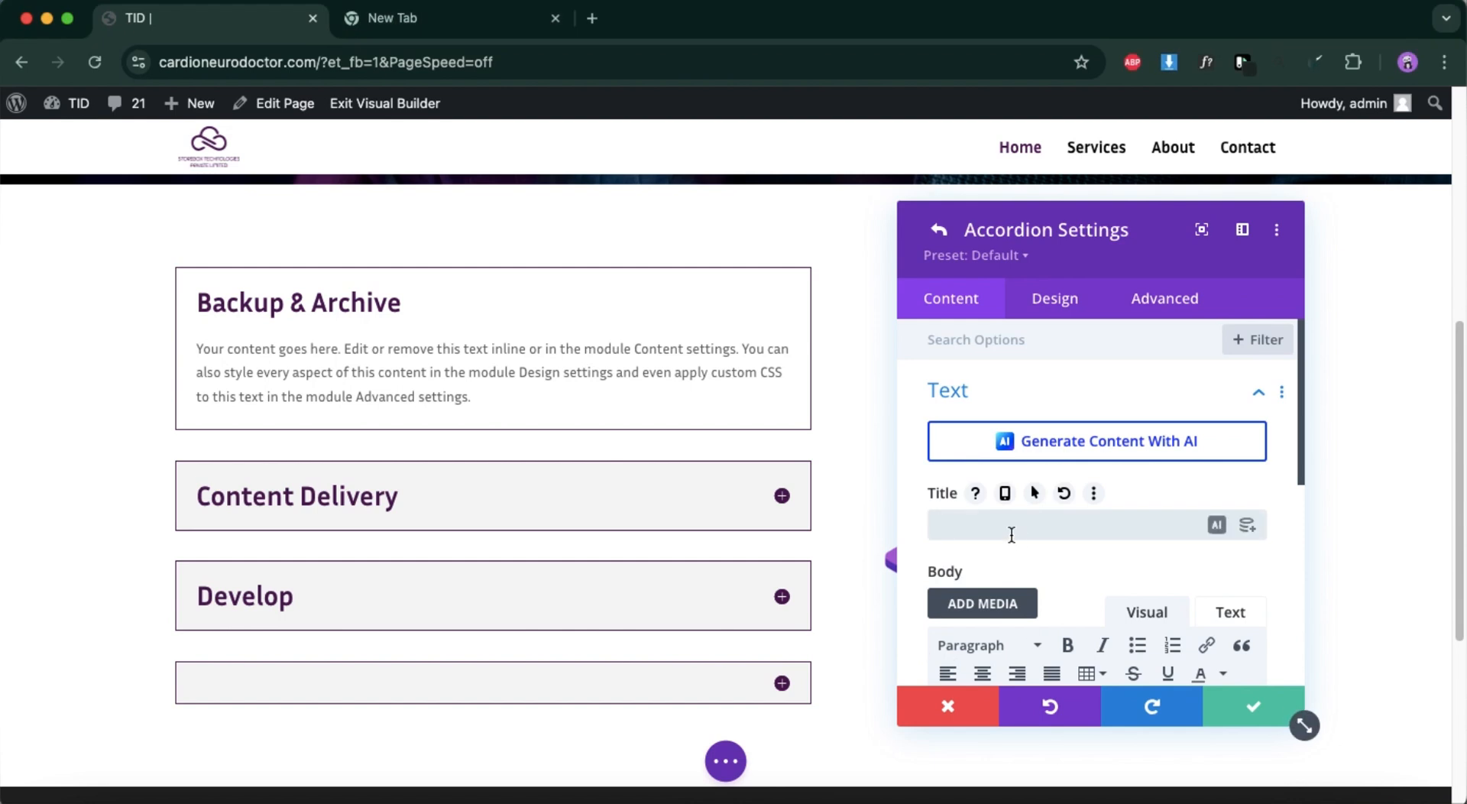
pyautogui.write('Manage Media')
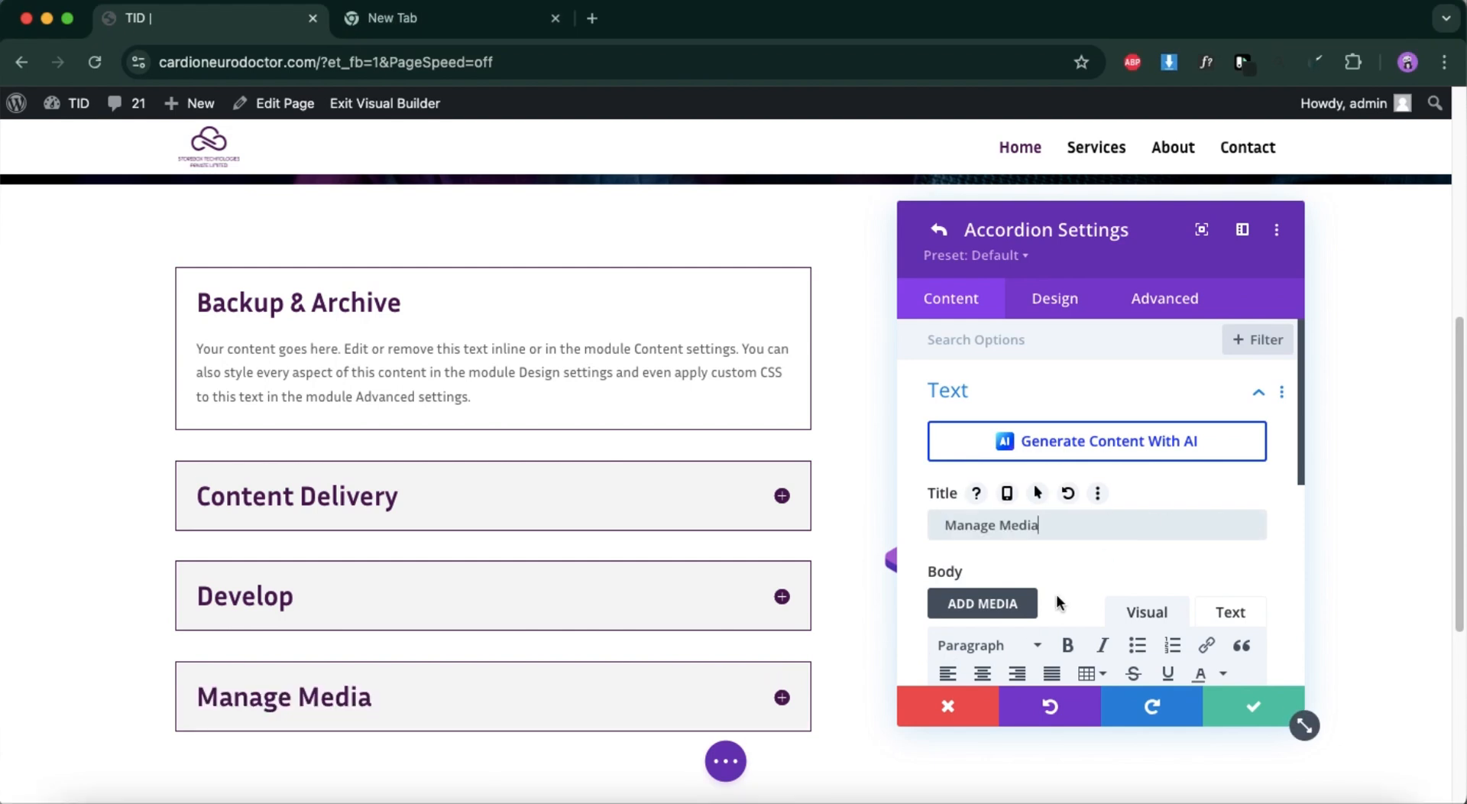
# Try removing the fourth accordion item's placeholder body text and discard the item's changes.
pyautogui.scroll(-4, 994, 665)
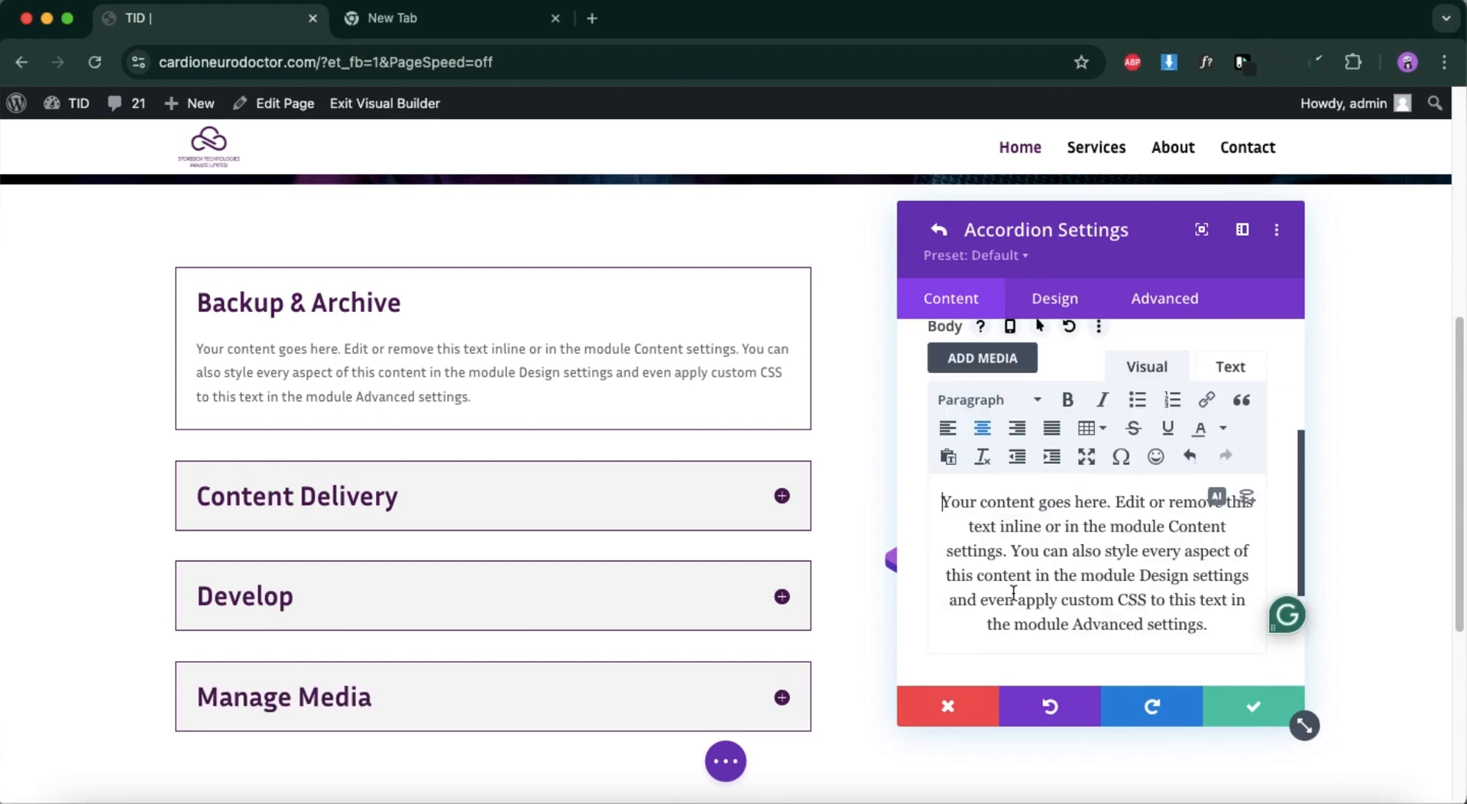
pyautogui.moveTo(941, 495); pyautogui.dragTo(1221, 659)
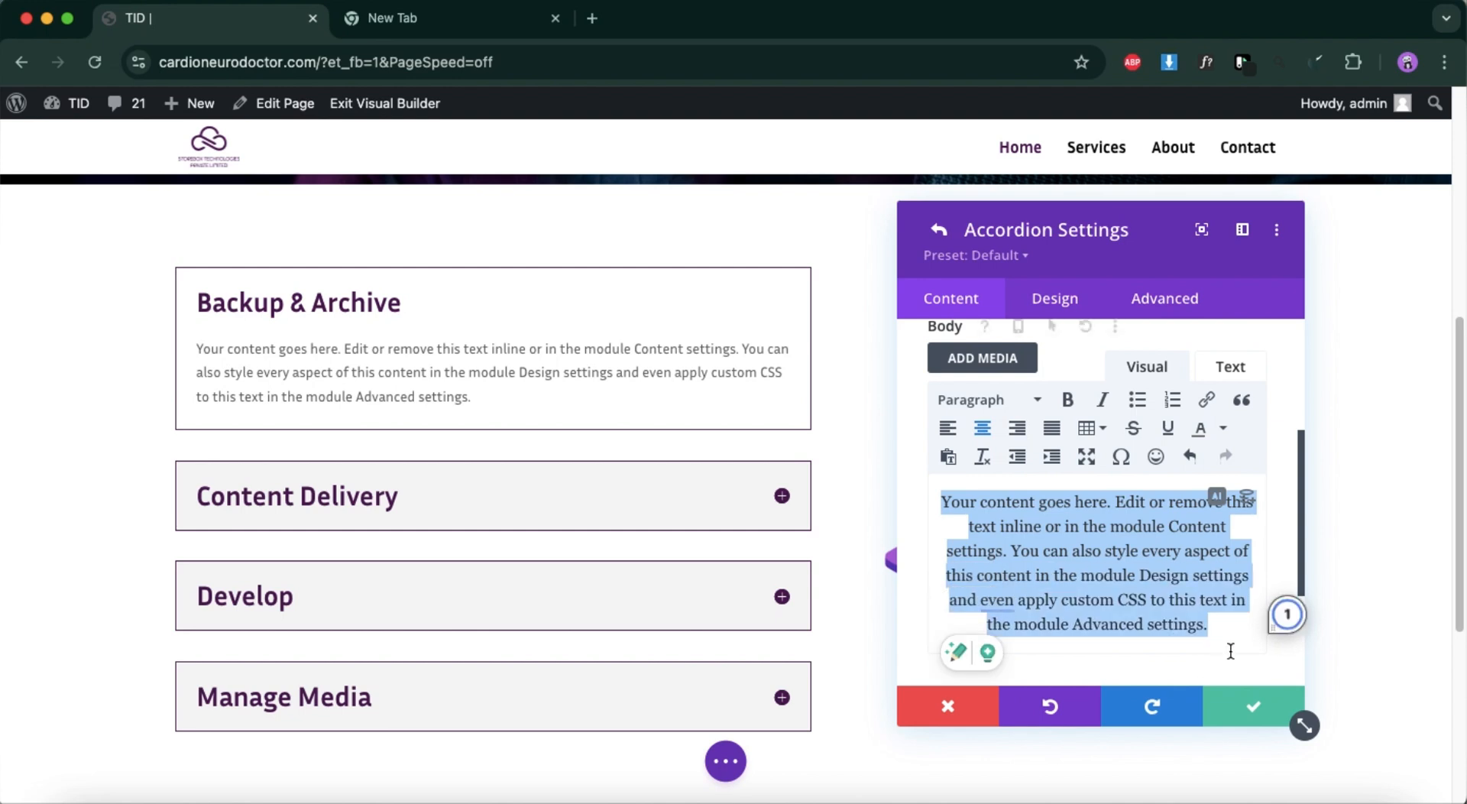
pyautogui.press('BackSpace')
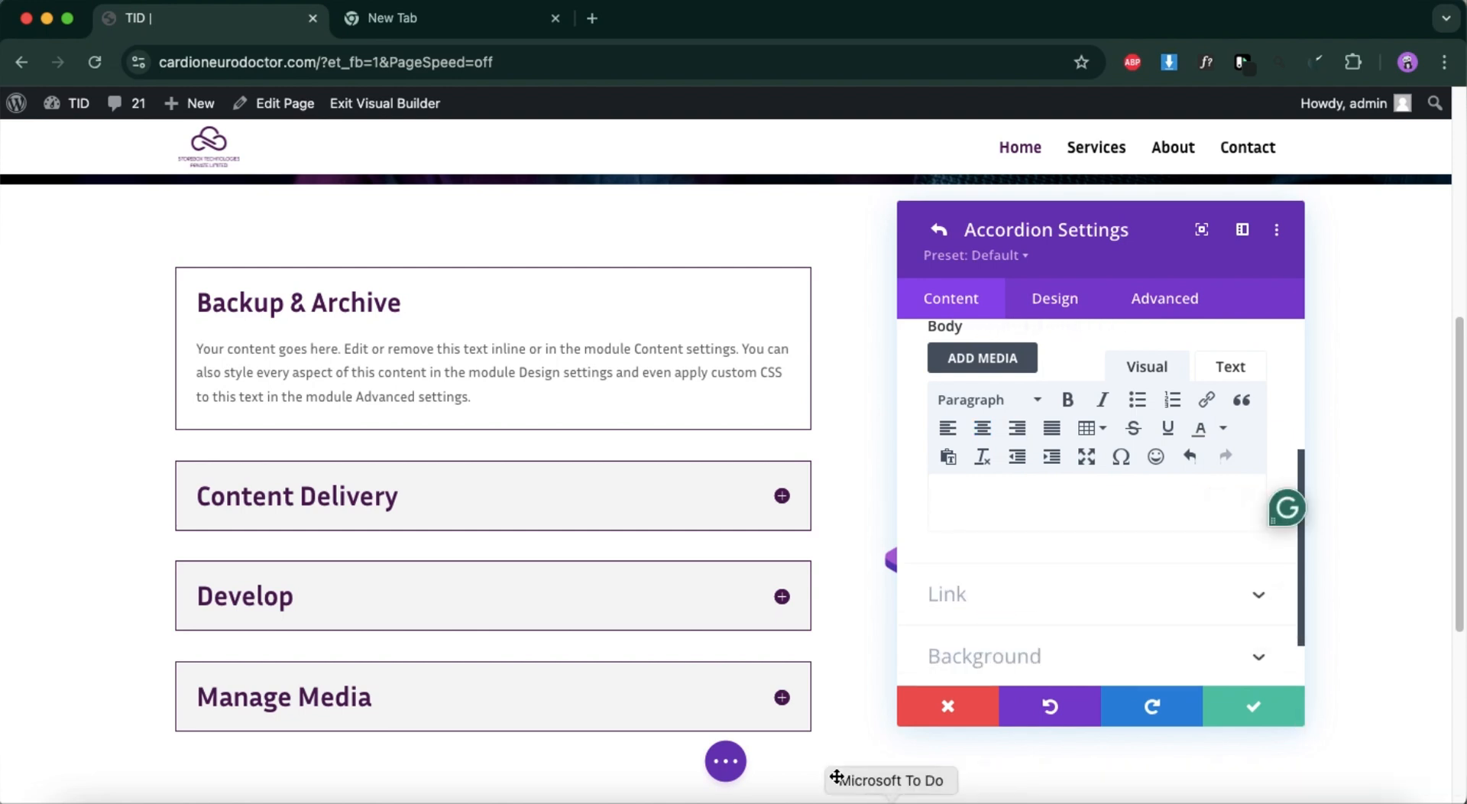
pyautogui.click(948, 706)
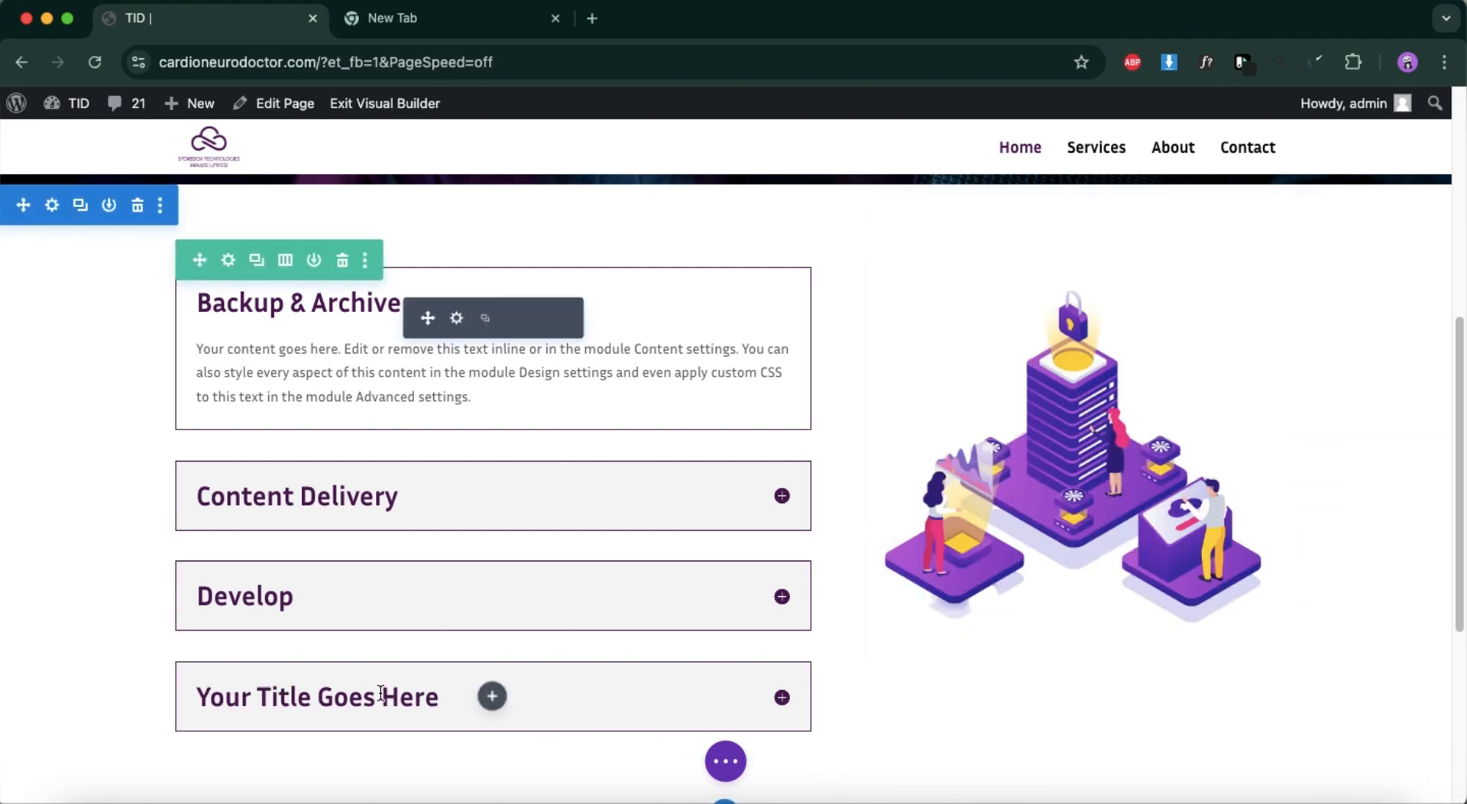
# Try titling the fourth accordion item "Manage Media" again and close the accordion settings without keeping the changes.
pyautogui.click(457, 320)
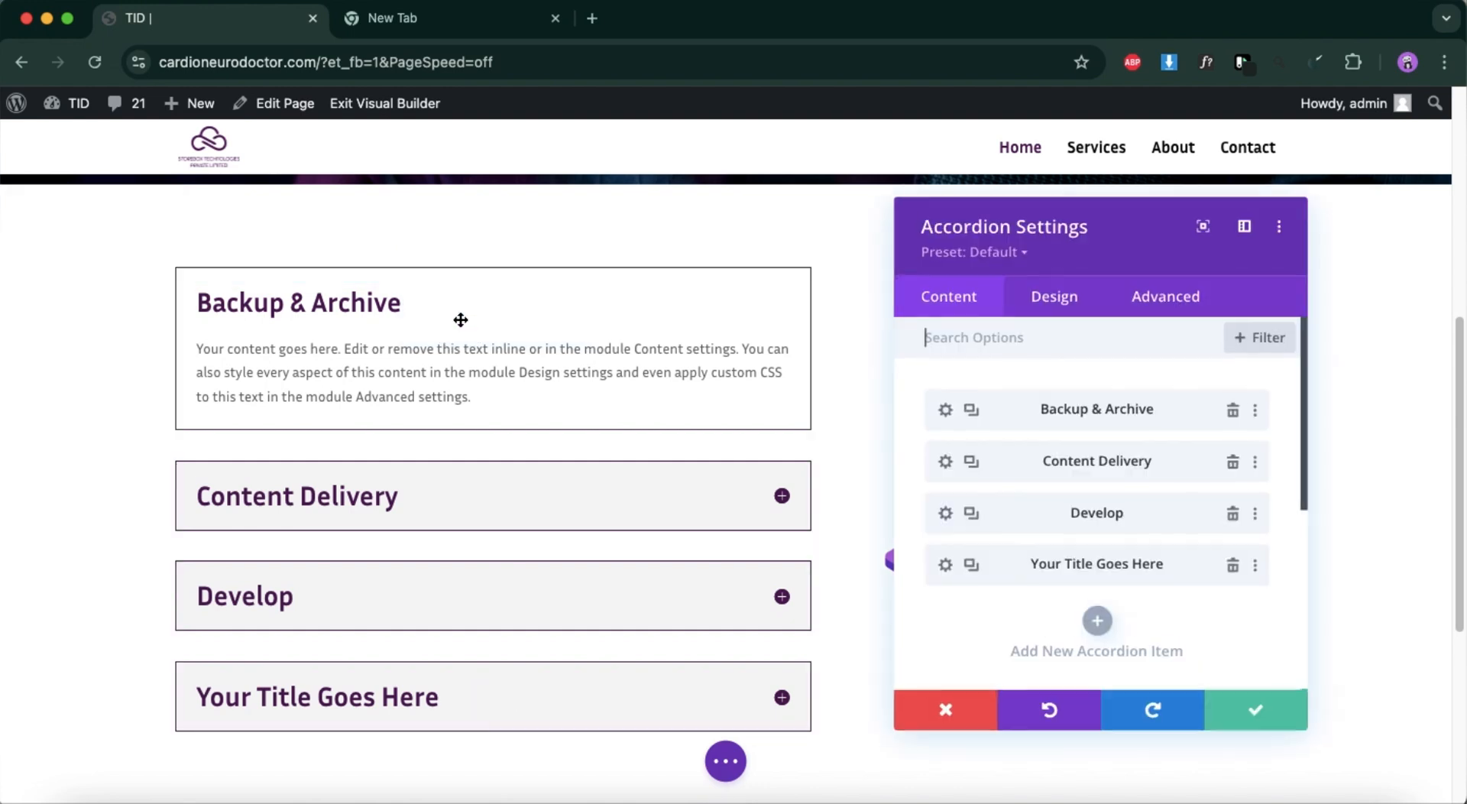
pyautogui.click(944, 564)
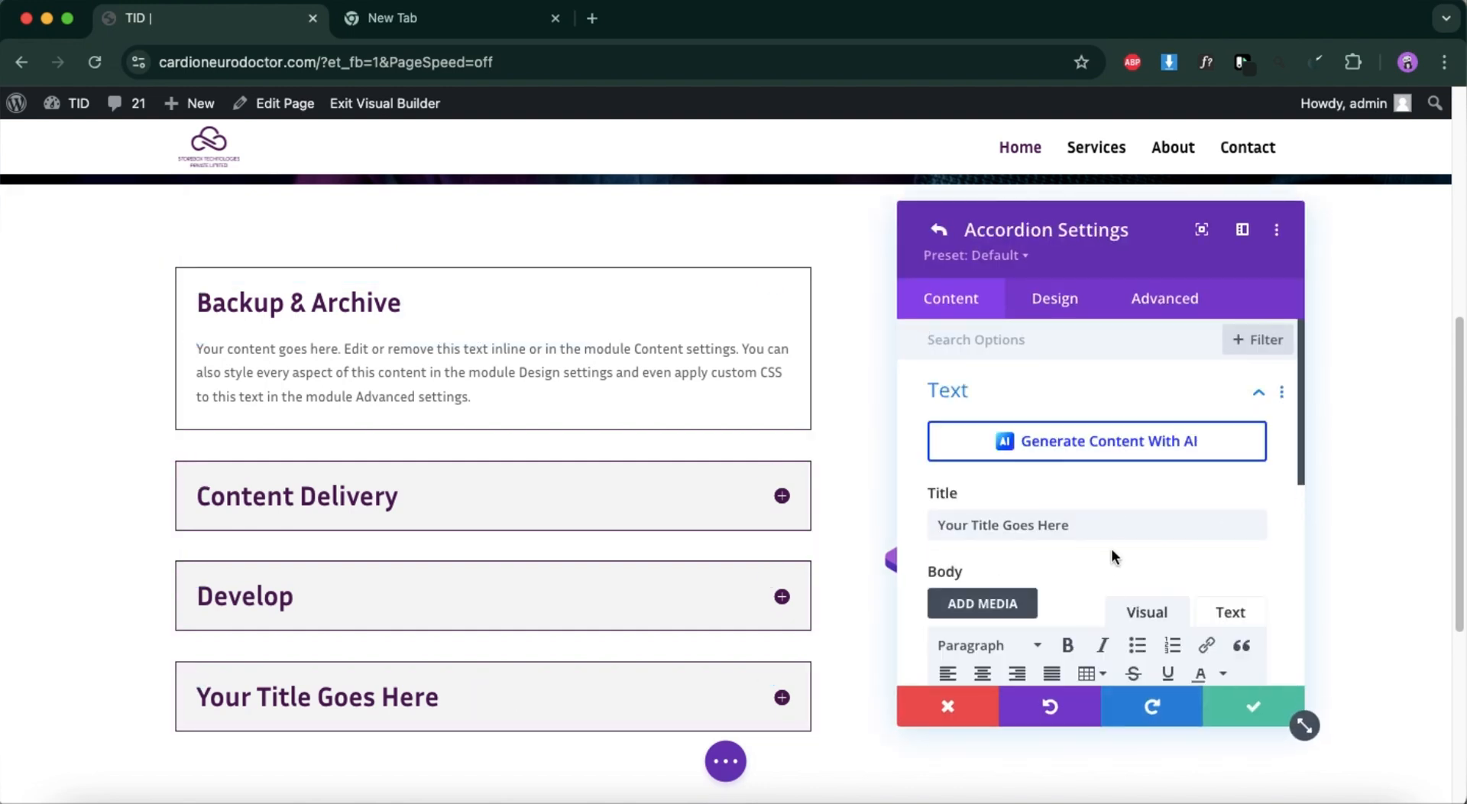
pyautogui.tripleClick(1114, 521)
pyautogui.press('BackSpace')
pyautogui.write('Manage Media')
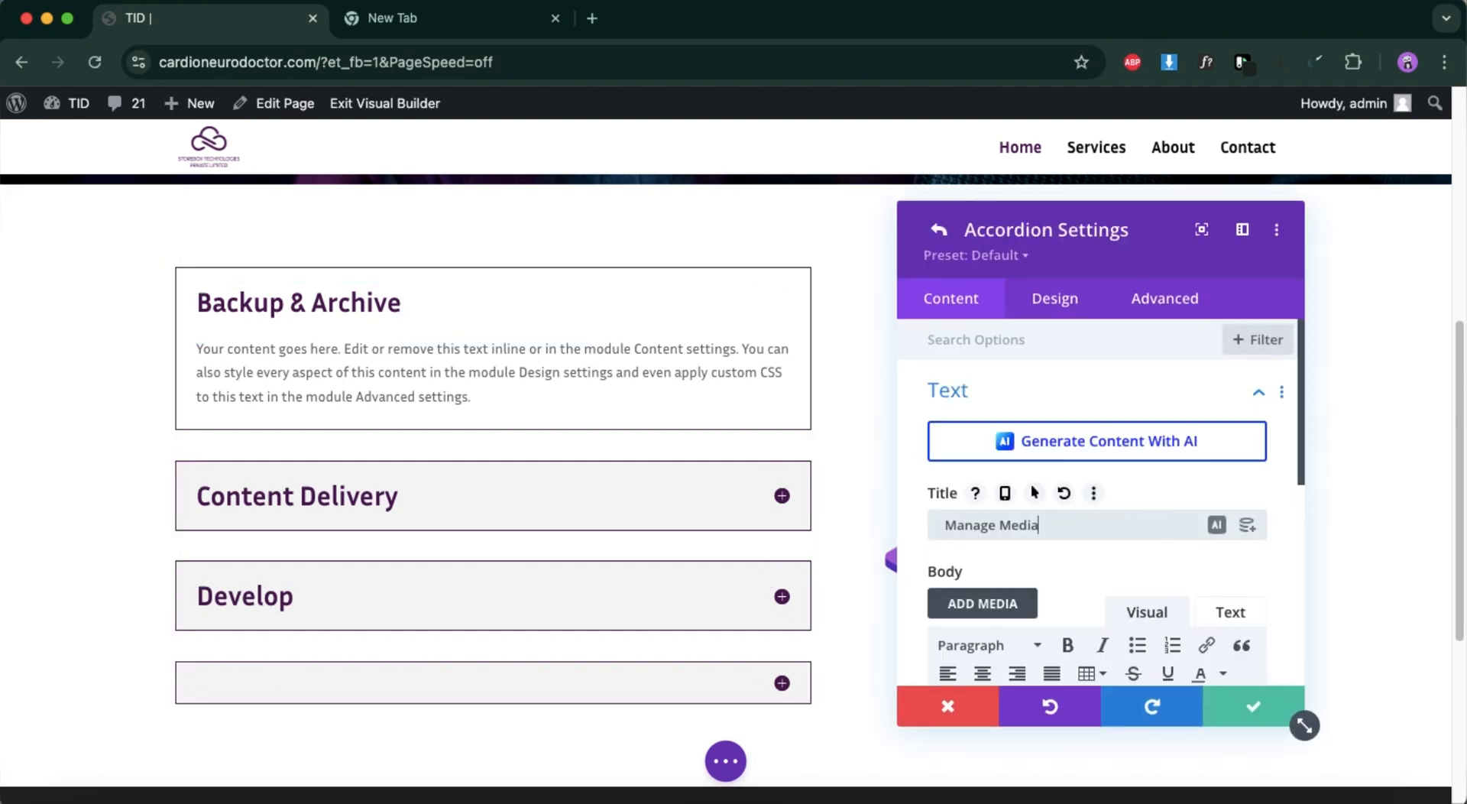
pyautogui.click(1258, 705)
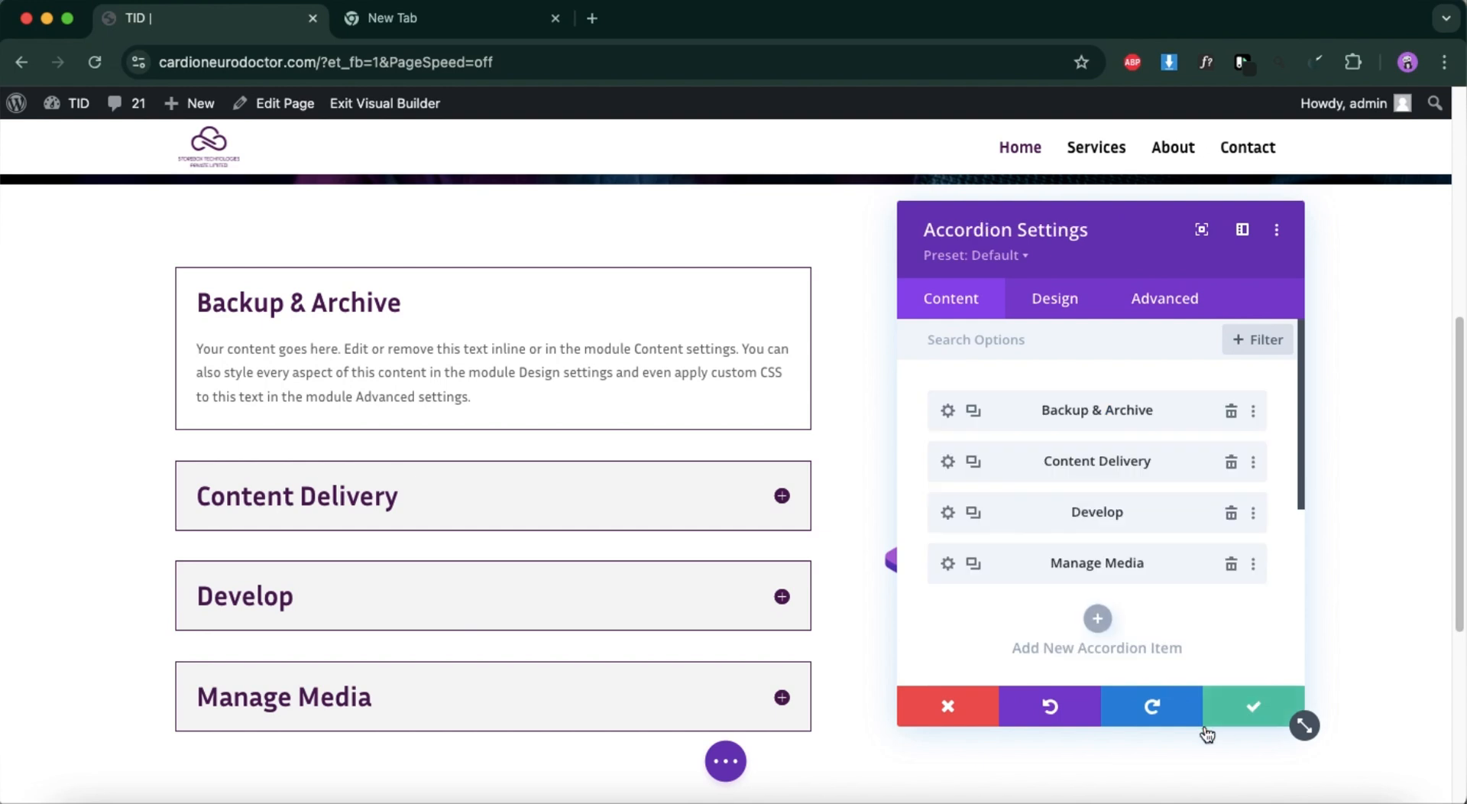
pyautogui.click(727, 765)
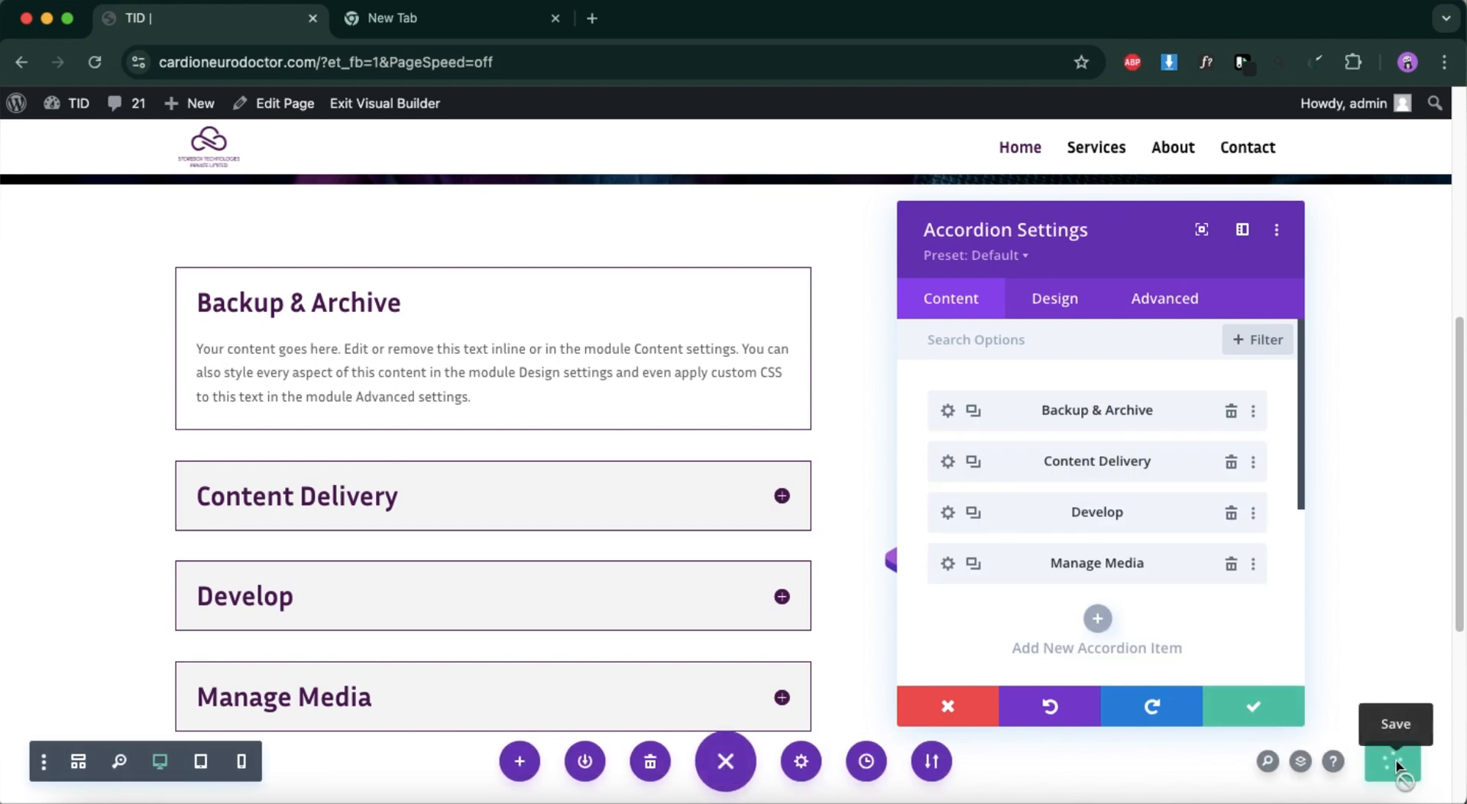
pyautogui.click(949, 708)
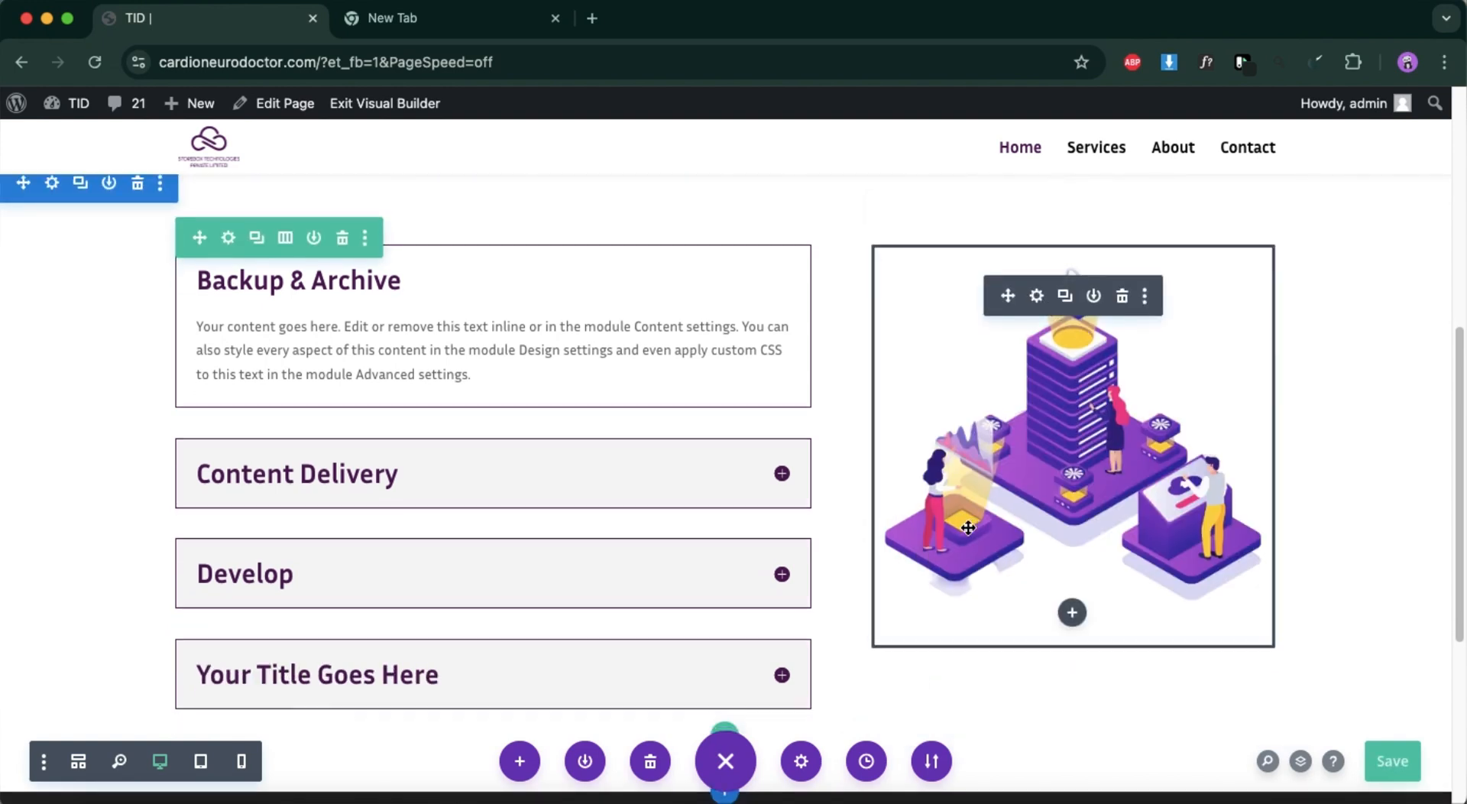
# Insert a new regular section below the services section and leave it without a row.
pyautogui.scroll(-3, 884, 551)
pyautogui.click(726, 558)
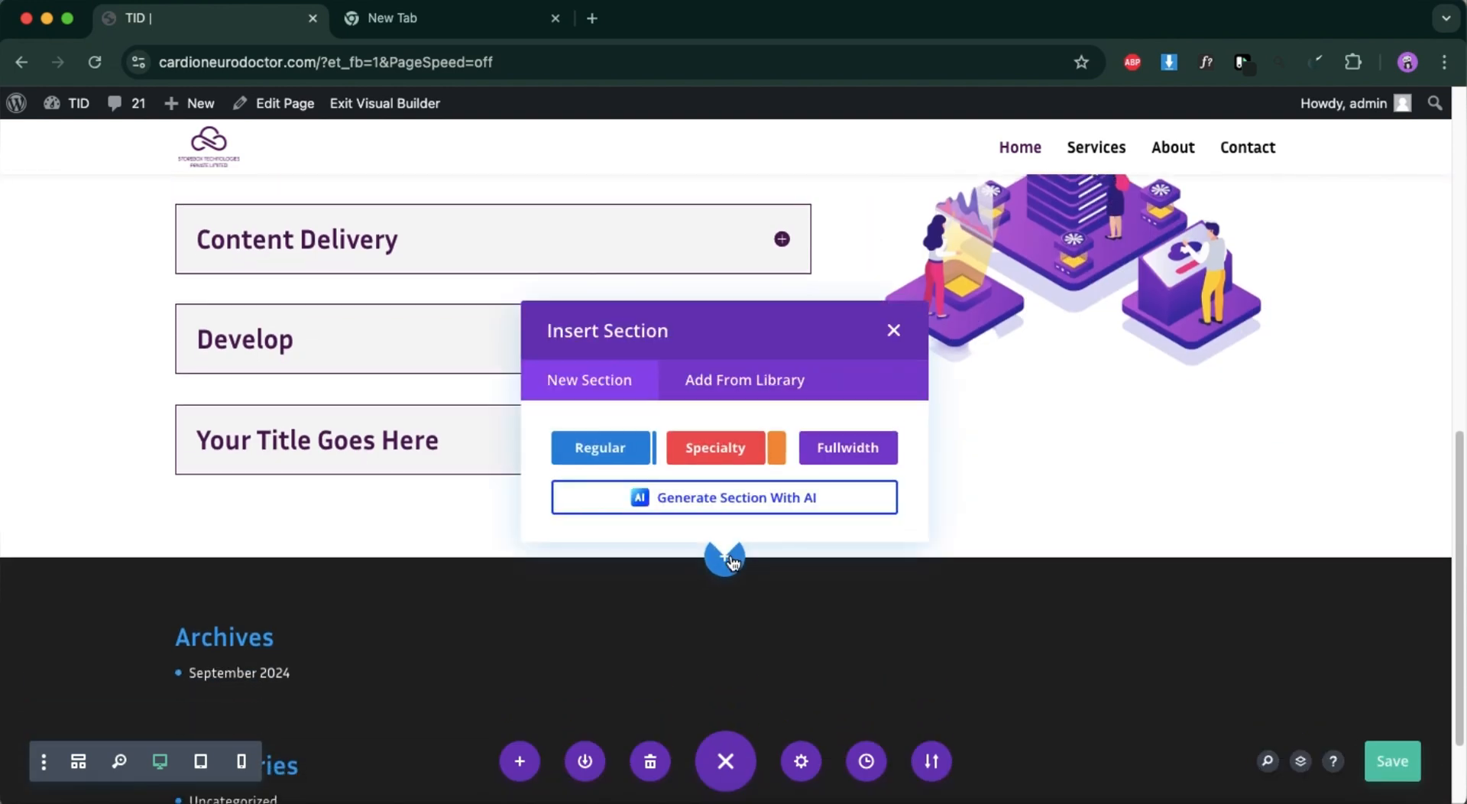
pyautogui.click(624, 450)
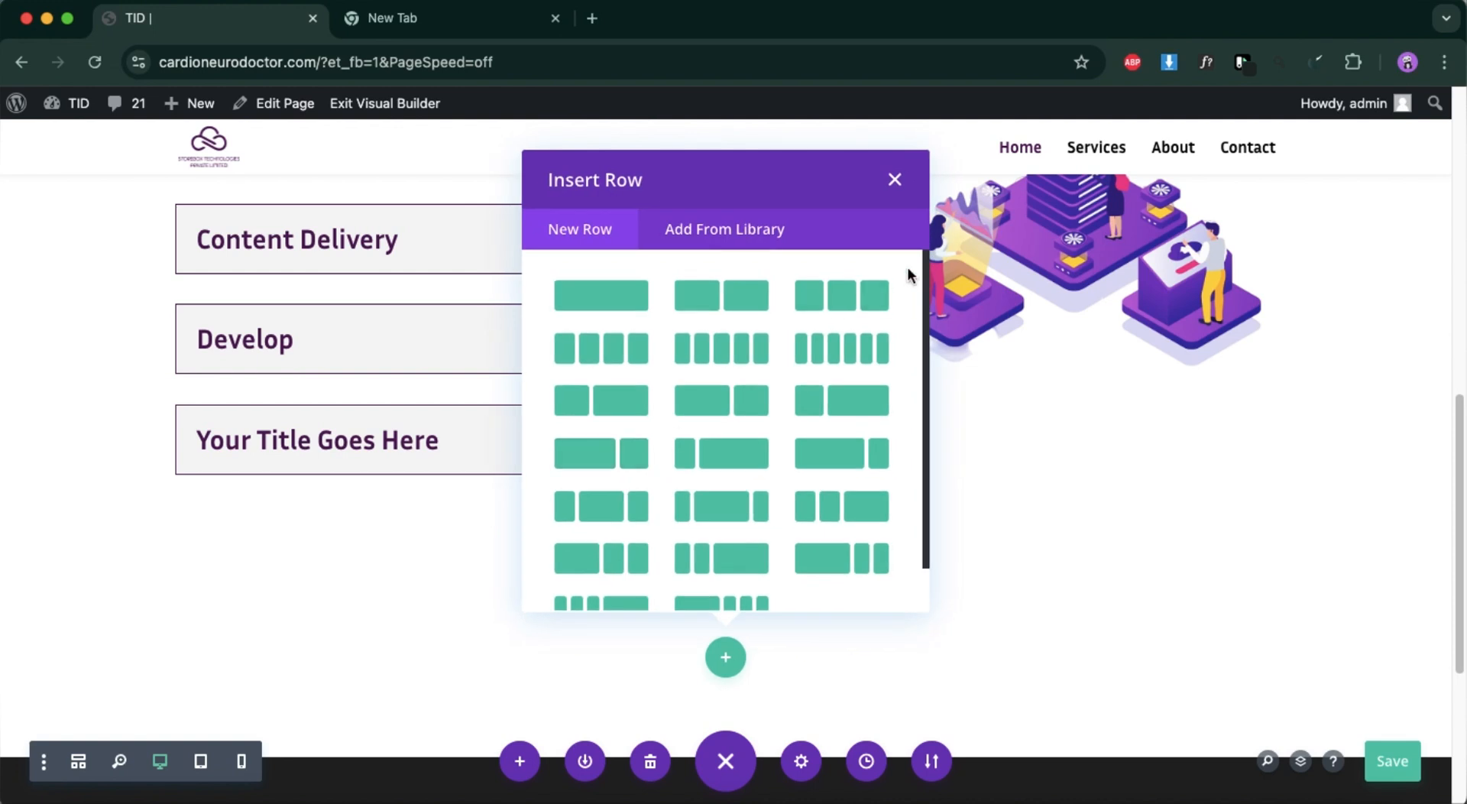
pyautogui.click(896, 178)
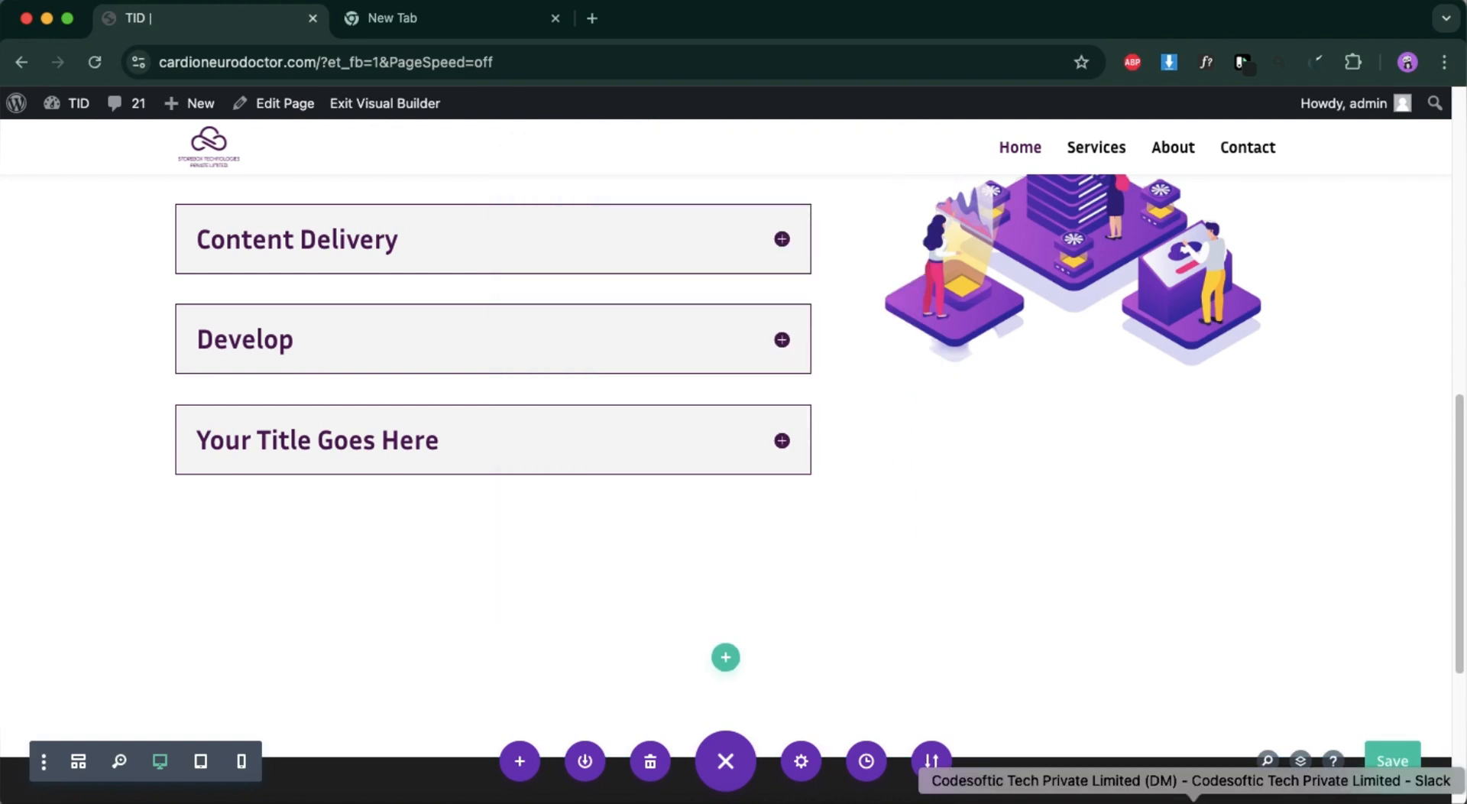
# Switch to Figma and examine the services section's layout and the fill of its background frame, Frame 8.
pyautogui.click(1318, 799)
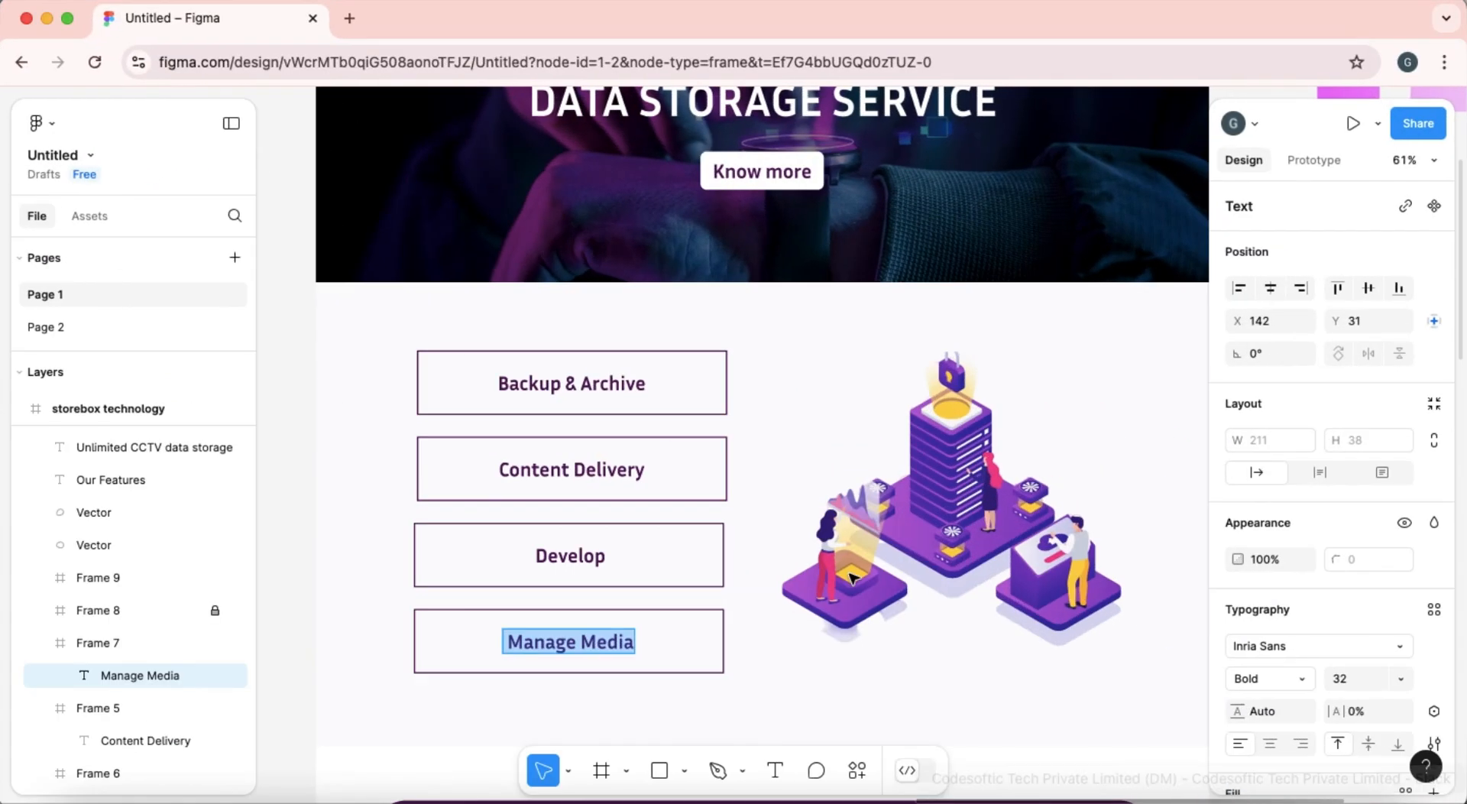
pyautogui.scroll(-5, 764, 603)
pyautogui.scroll(-3, 768, 606)
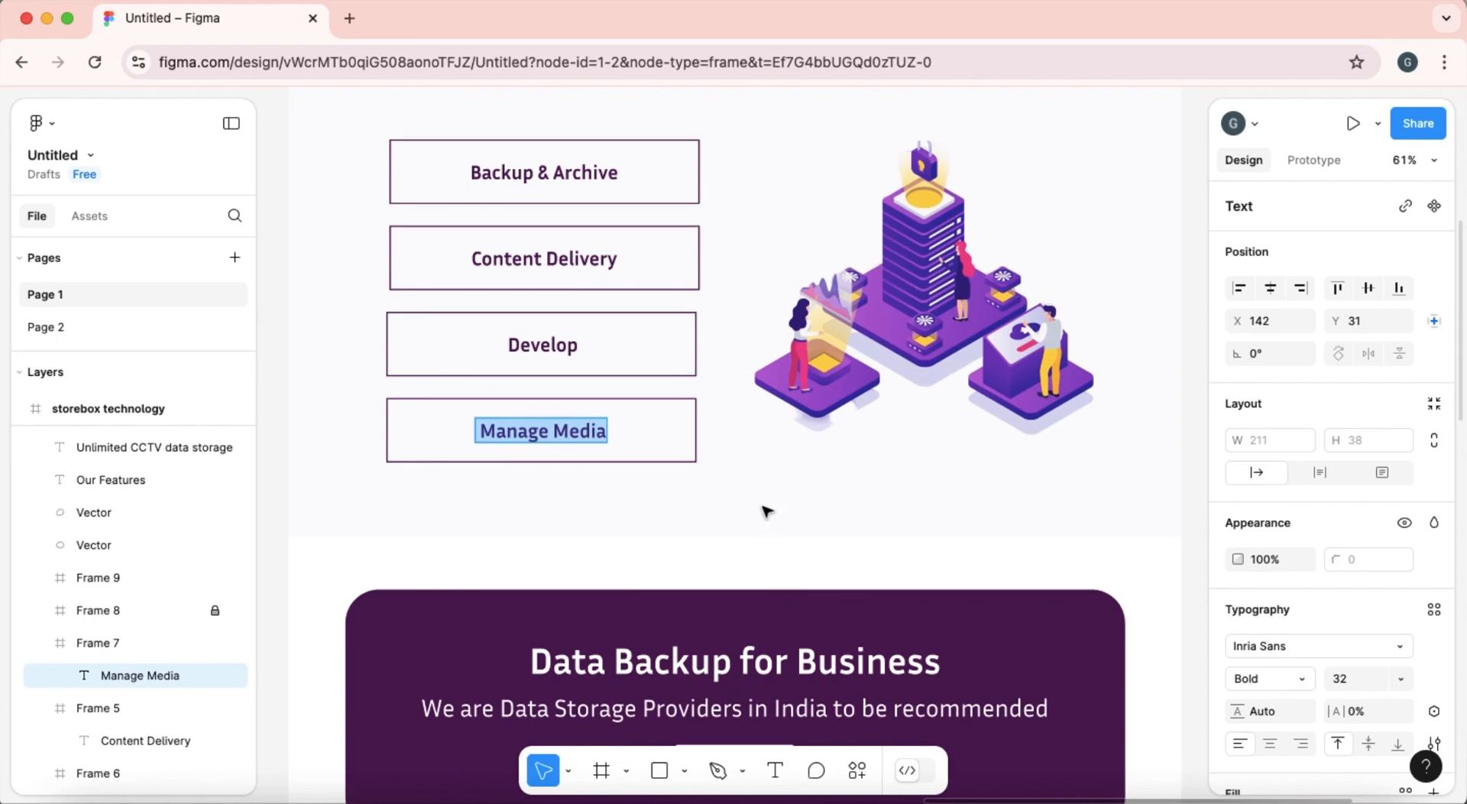
pyautogui.click(767, 510)
pyautogui.scroll(2, 808, 520)
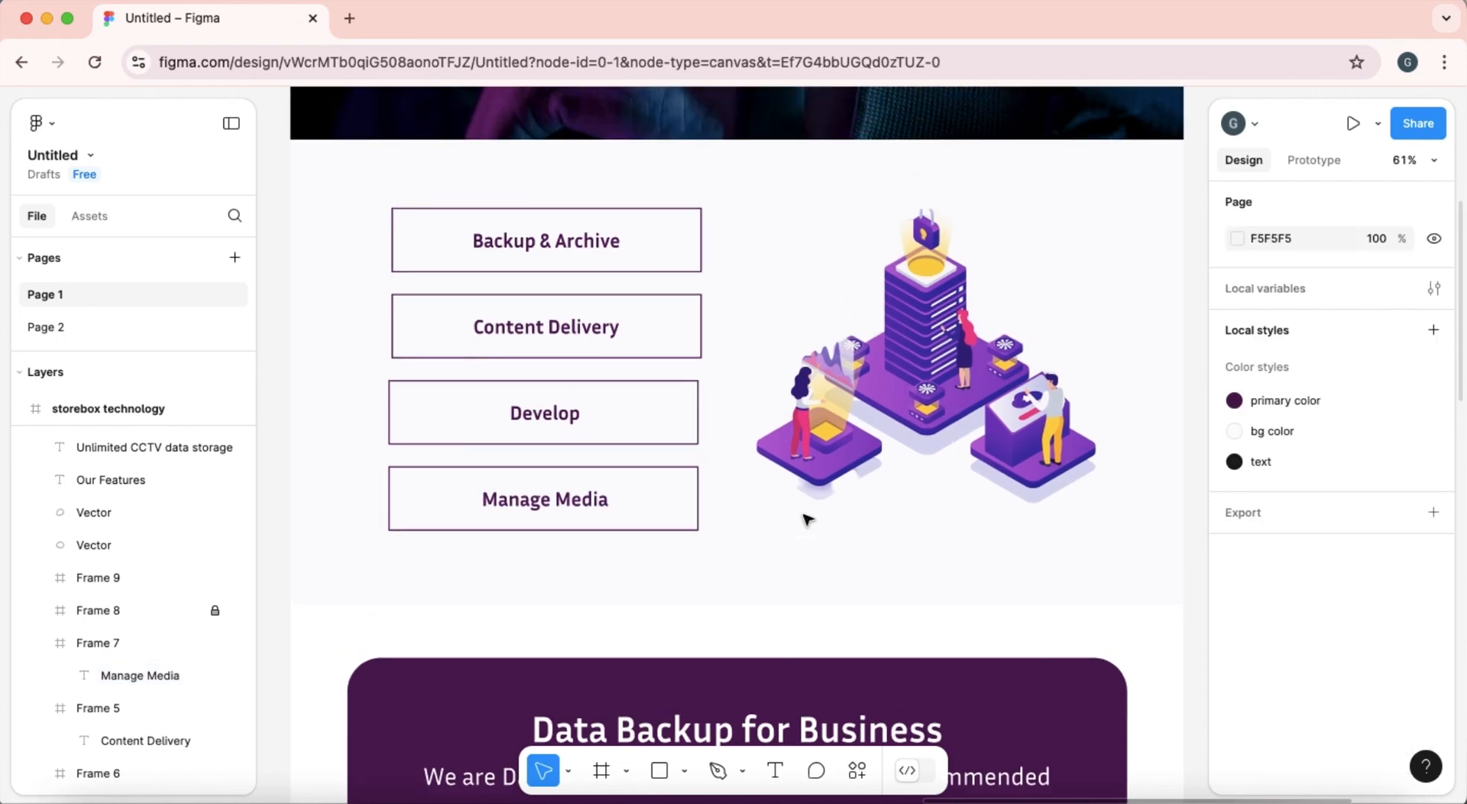
pyautogui.scroll(-5, 805, 515)
pyautogui.scroll(3, 806, 526)
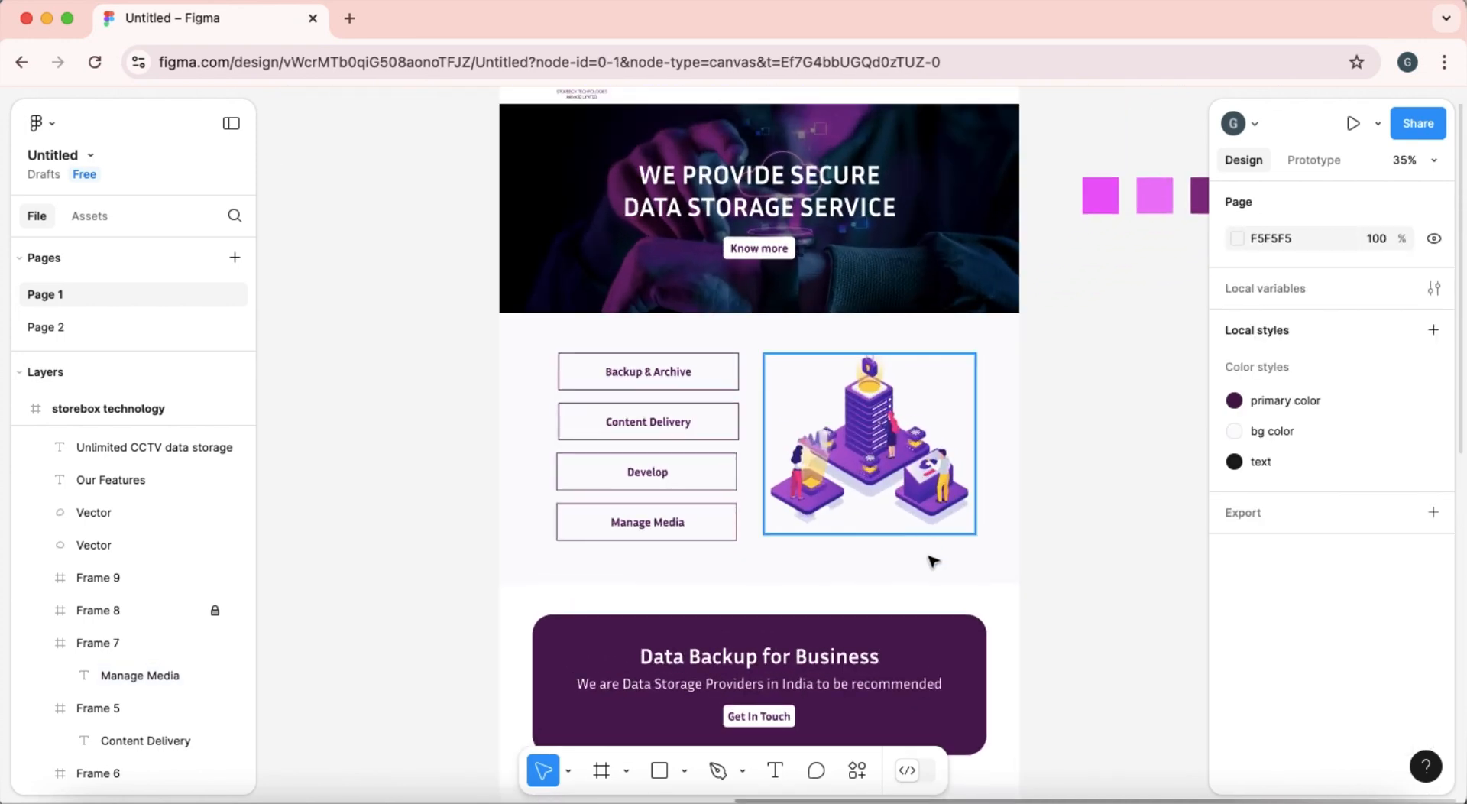
pyautogui.click(203, 609)
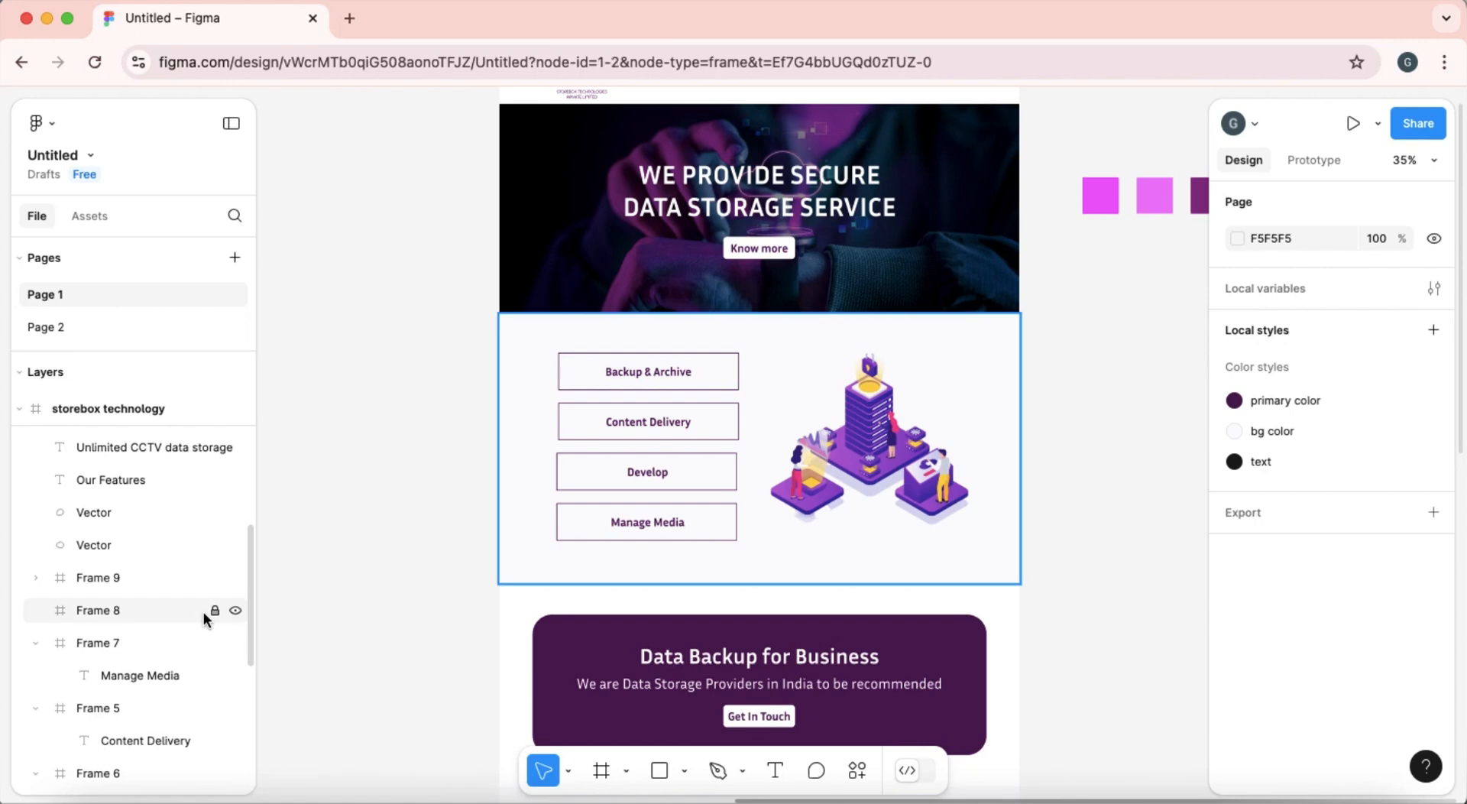
pyautogui.scroll(-3, 1319, 587)
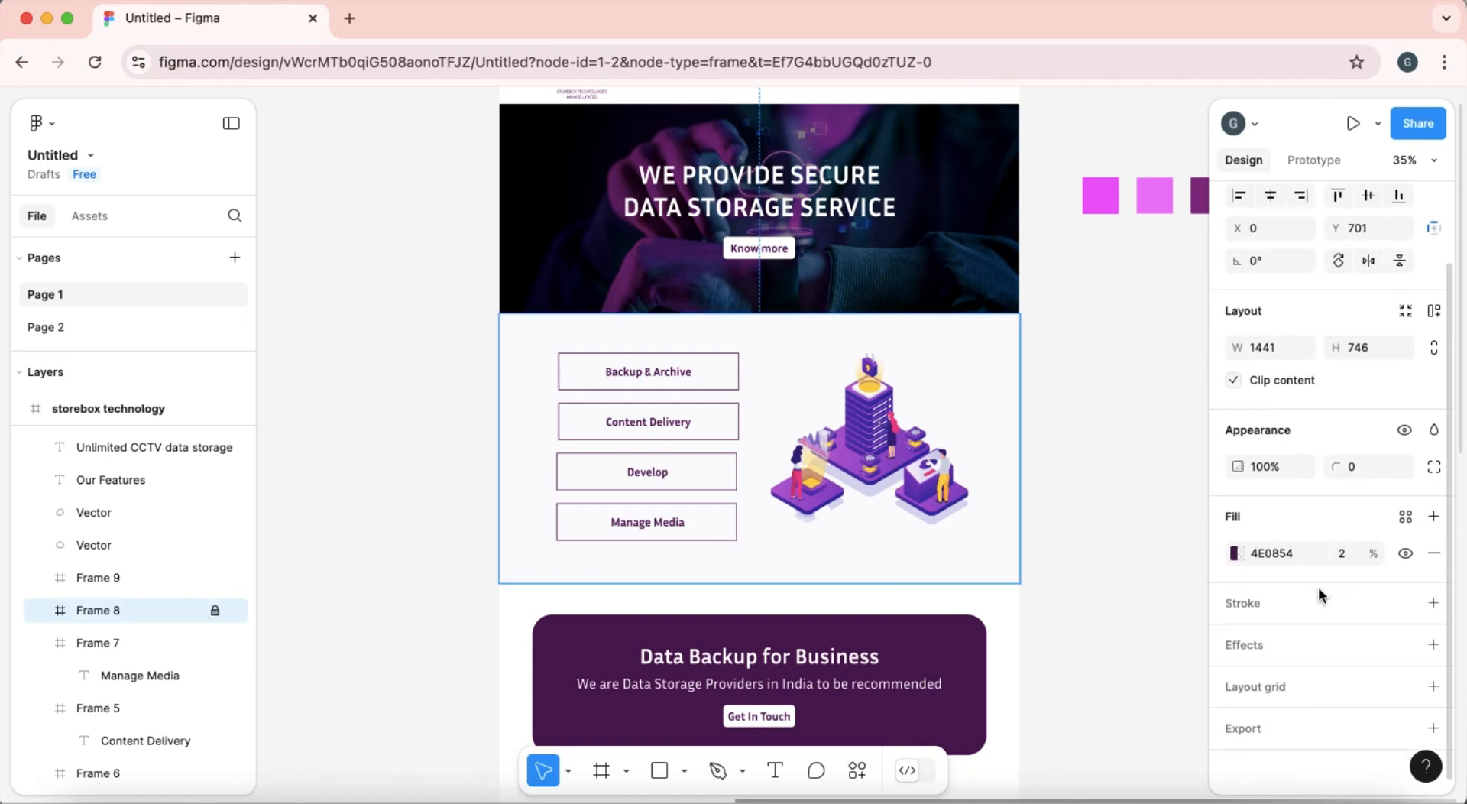
pyautogui.scroll(3, 1393, 754)
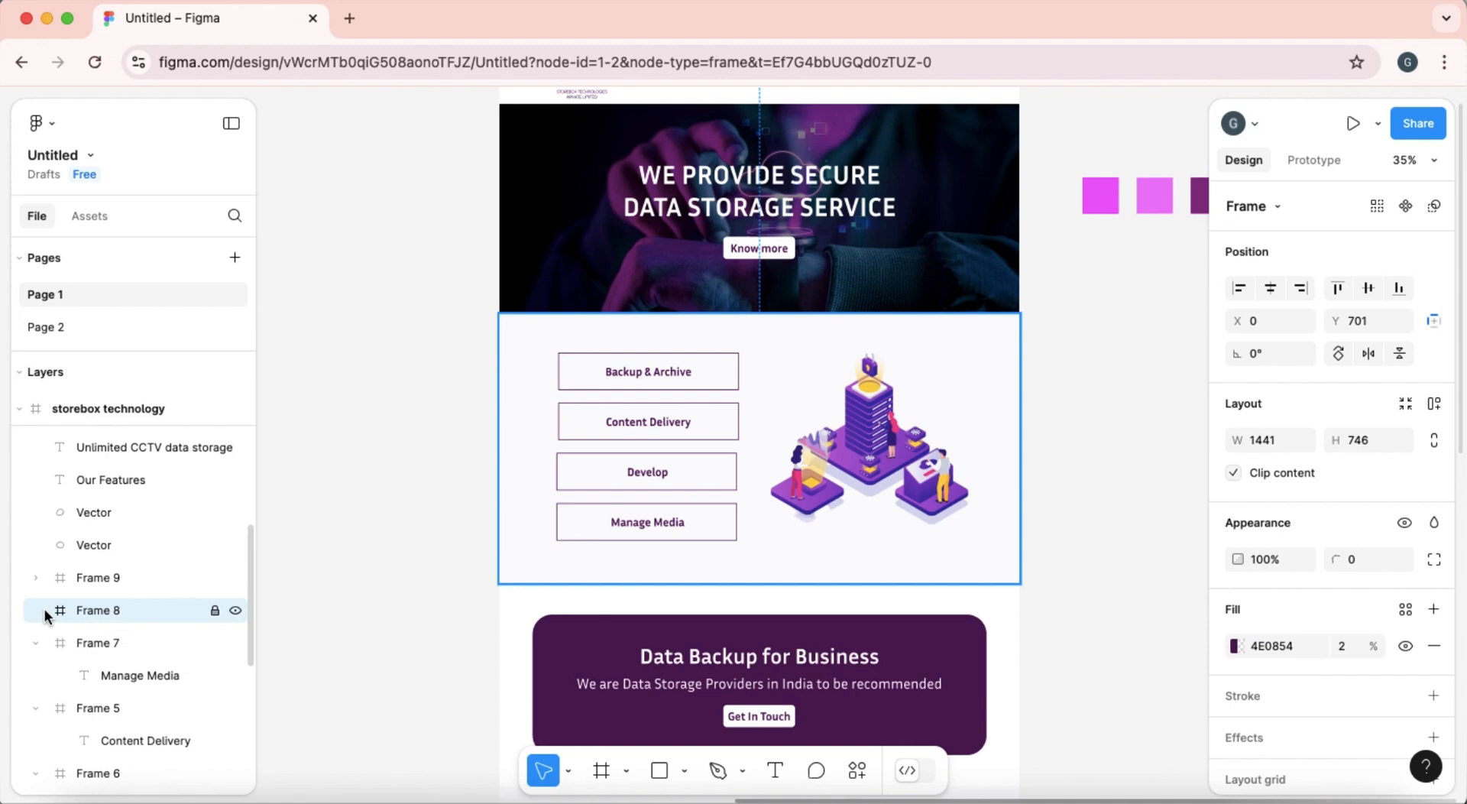
pyautogui.scroll(-2, 1316, 661)
pyautogui.scroll(-1, 1316, 662)
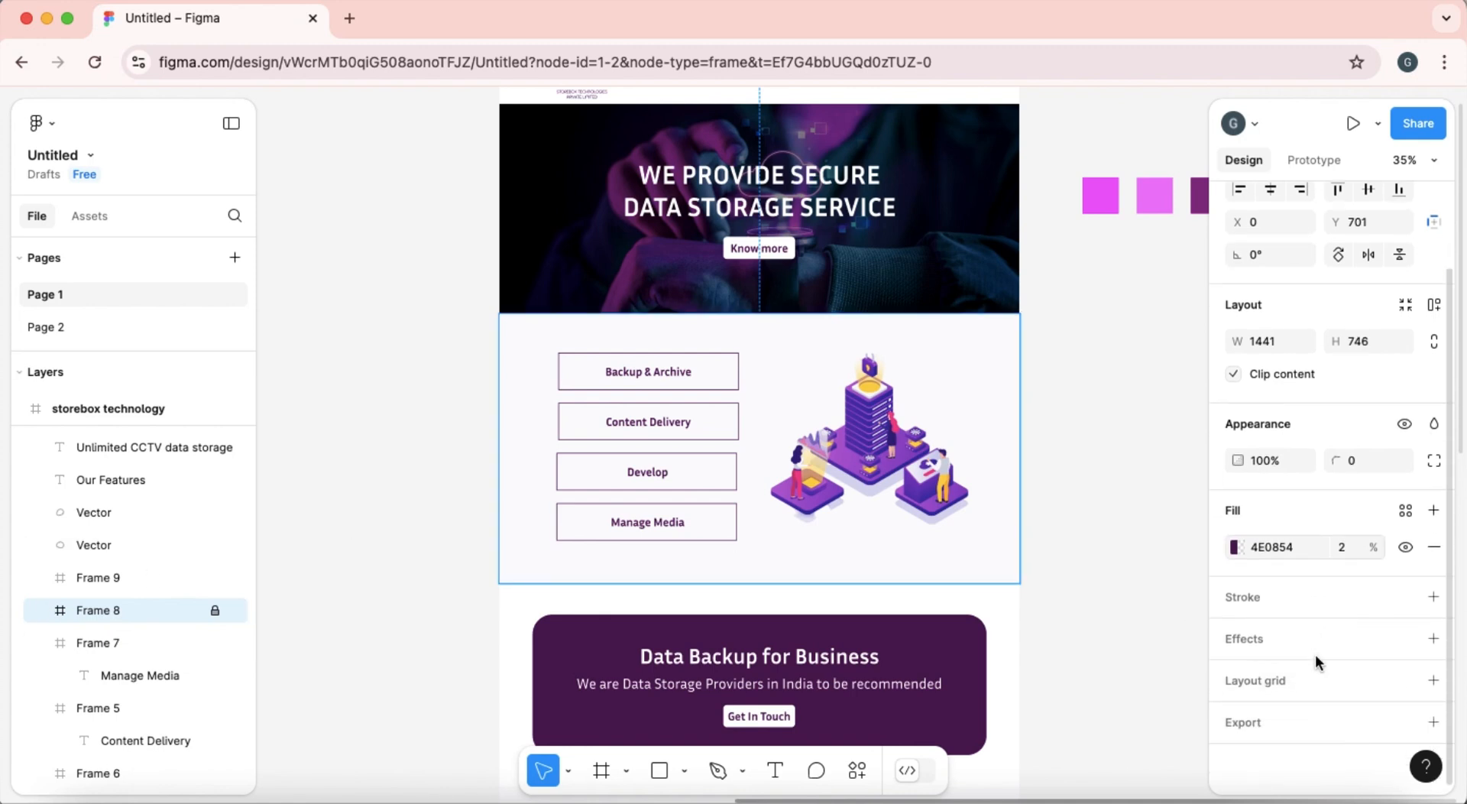
pyautogui.scroll(3, 1254, 586)
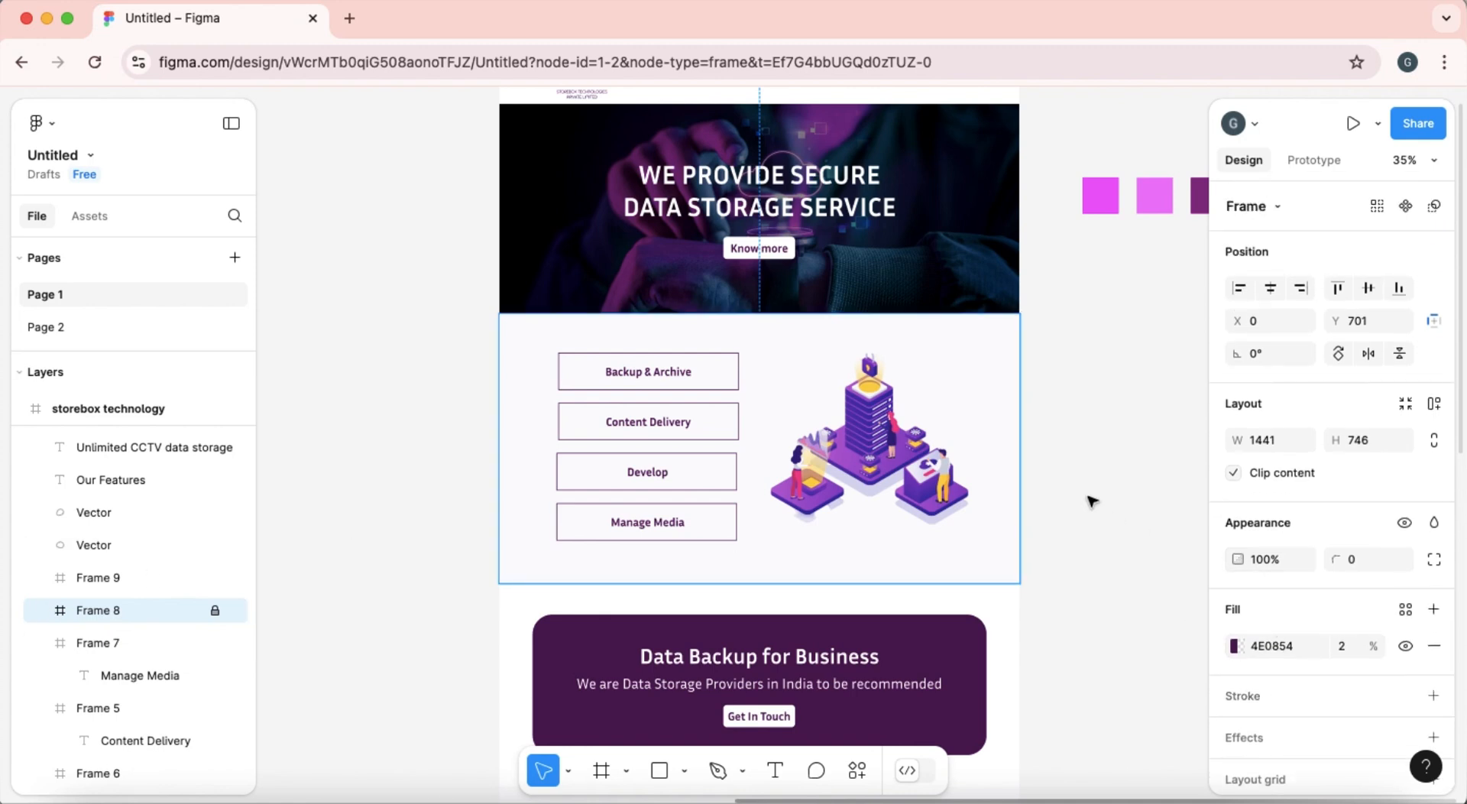
# Copy the hex value FBFAFC from the "bg color" local style.
pyautogui.hscroll(4, 1090, 499)
pyautogui.click(886, 379)
pyautogui.click(1302, 438)
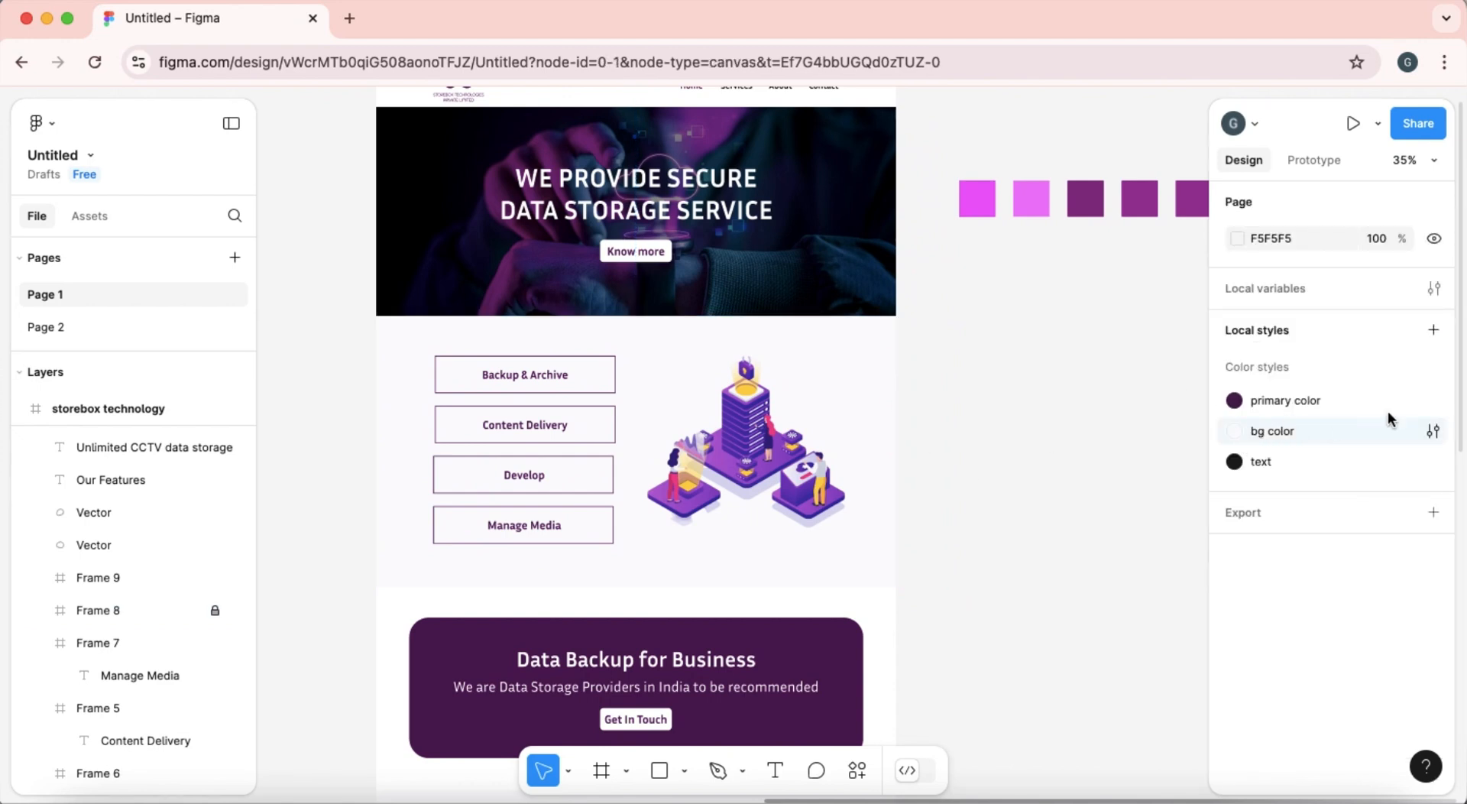
pyautogui.click(1433, 432)
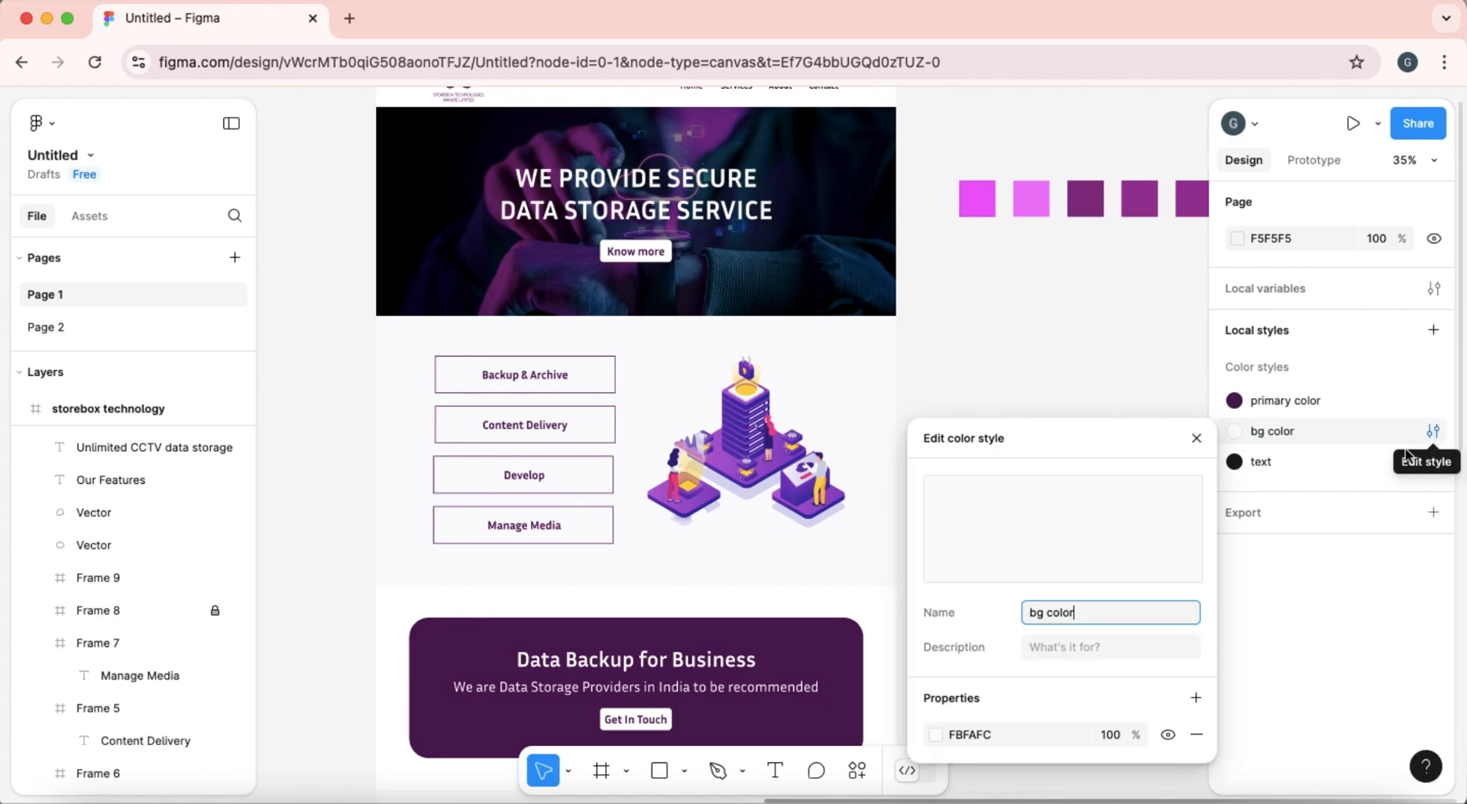
pyautogui.click(989, 731)
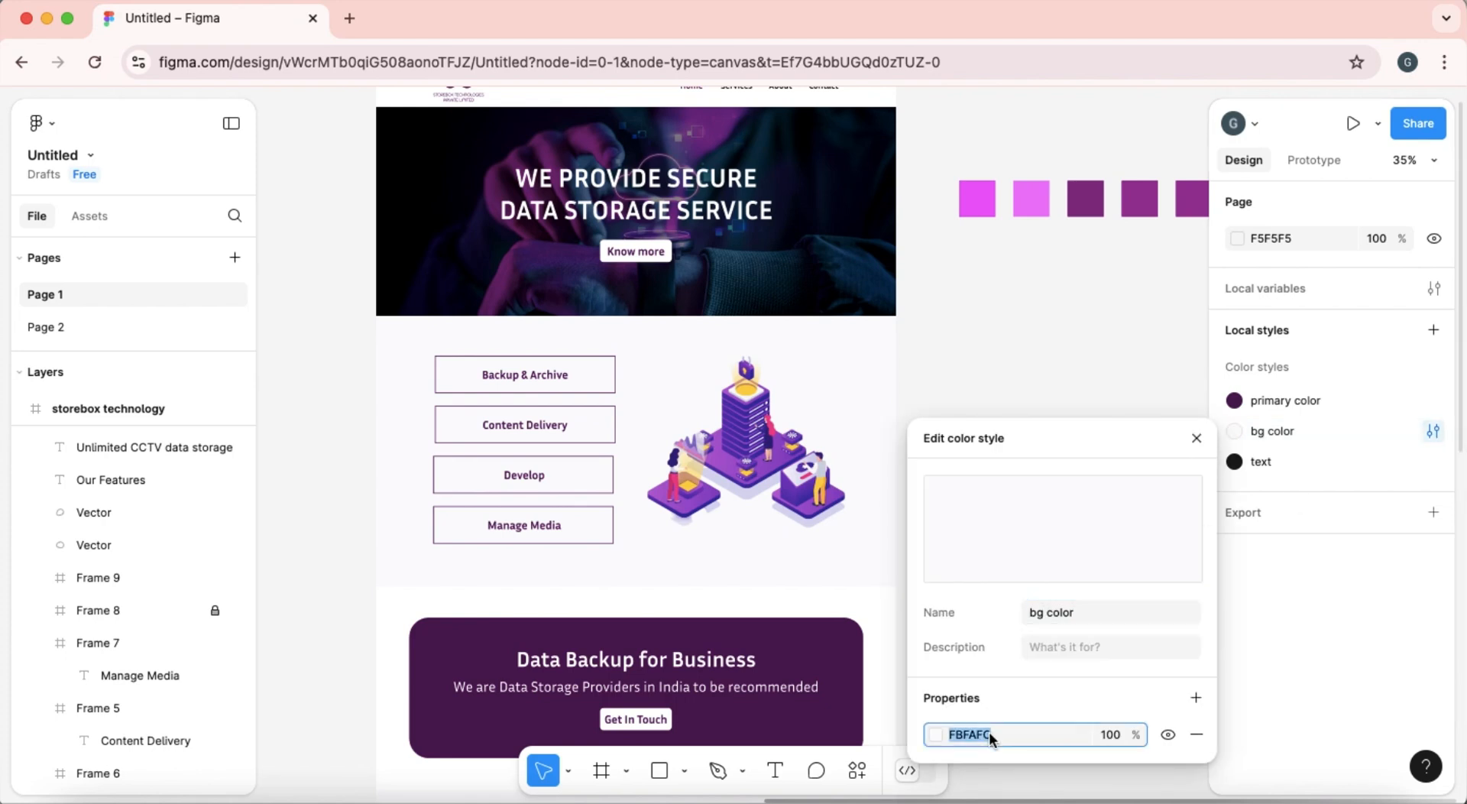
pyautogui.click(993, 356)
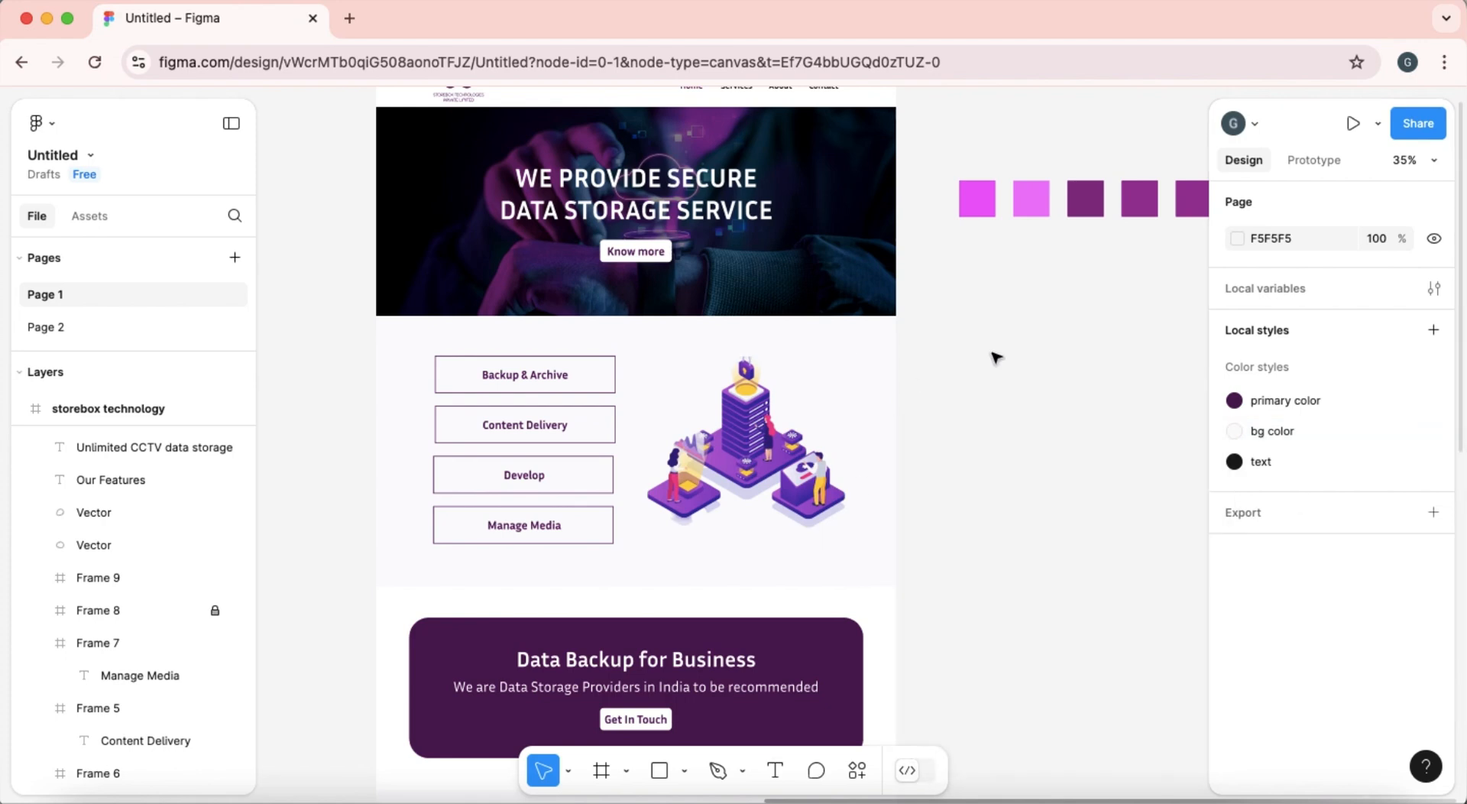
# Switch back to the Divi page and set the services section's background colour to #fbfafc.
pyautogui.scroll(-3, 755, 677)
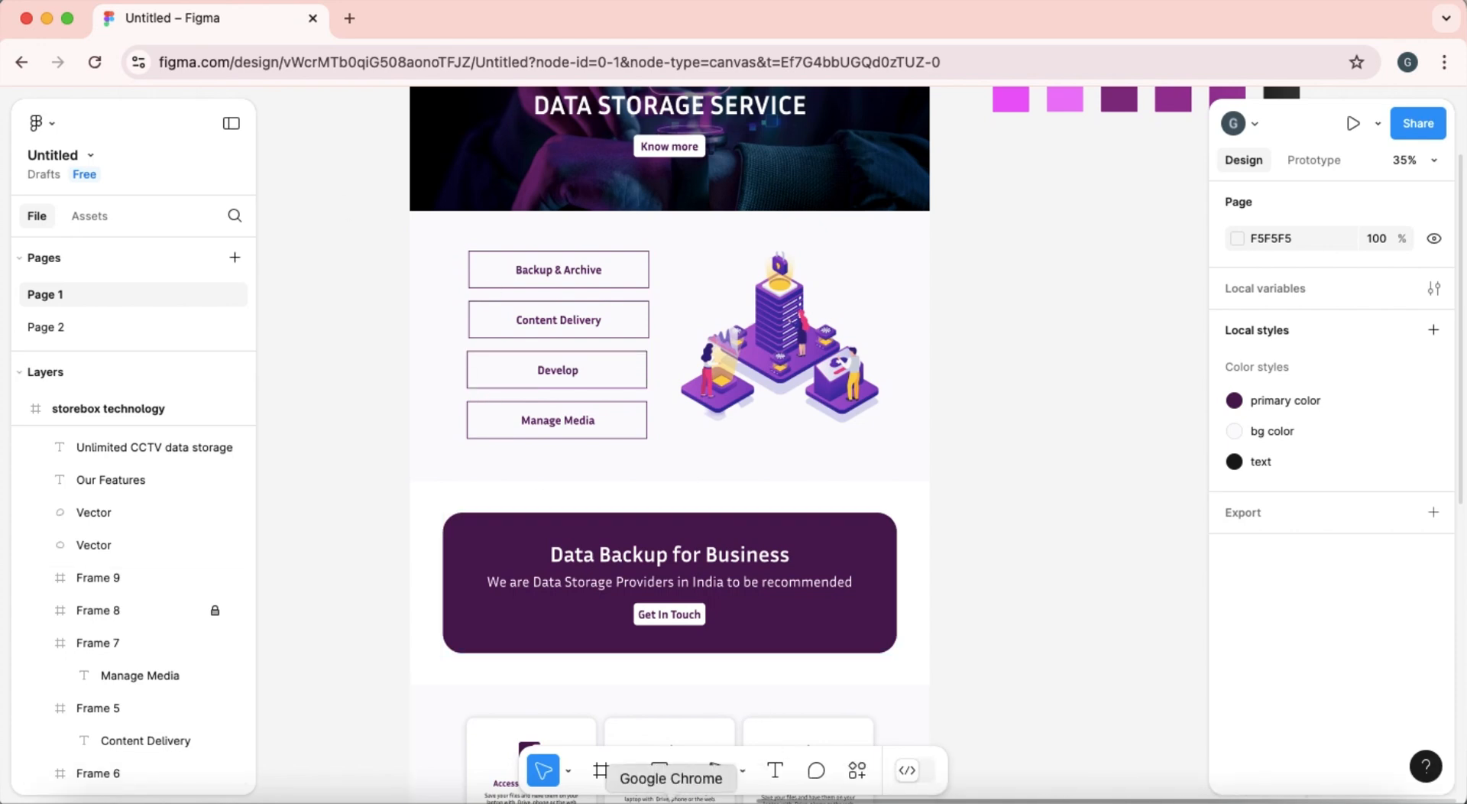
pyautogui.click(47, 20)
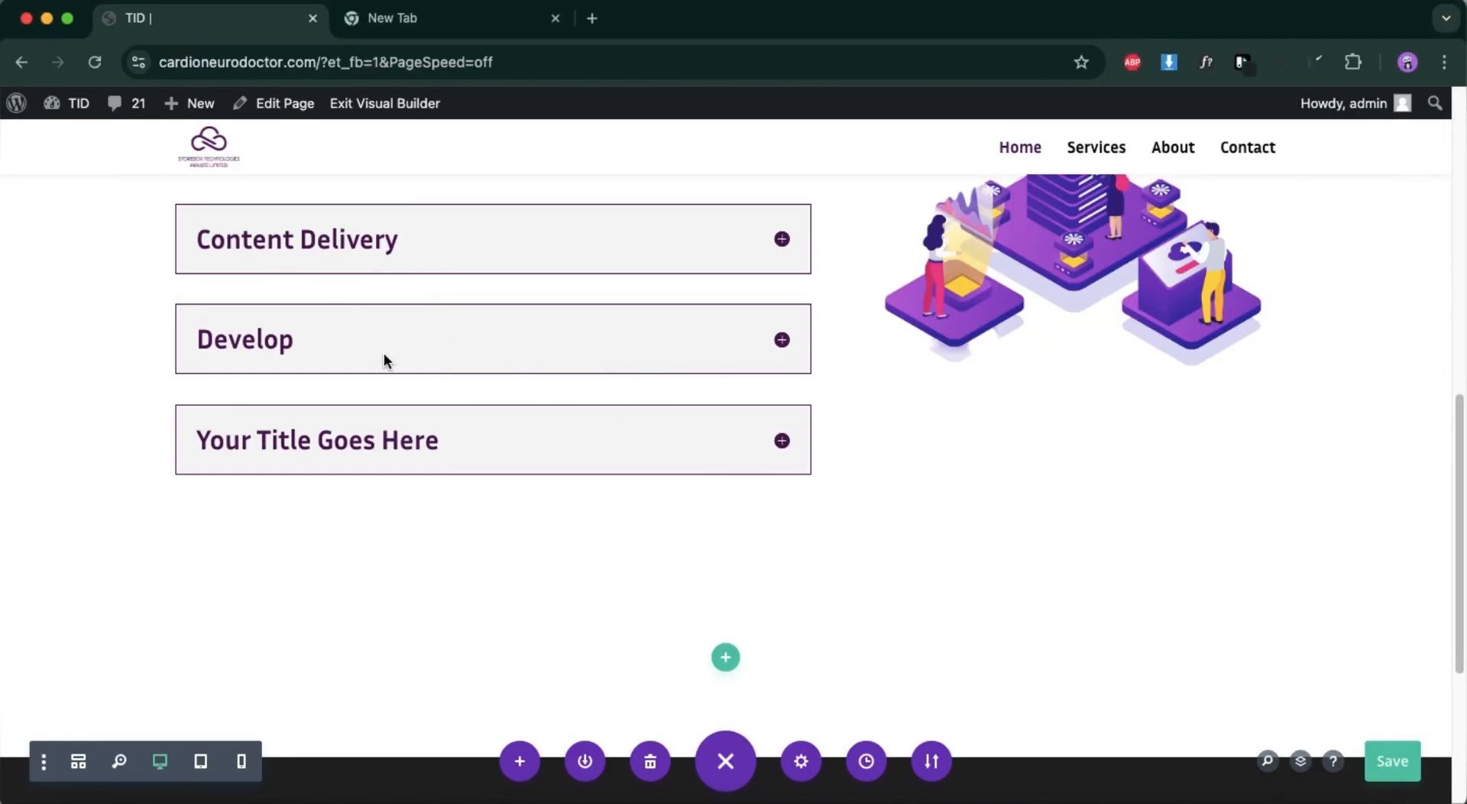
pyautogui.scroll(5, 384, 361)
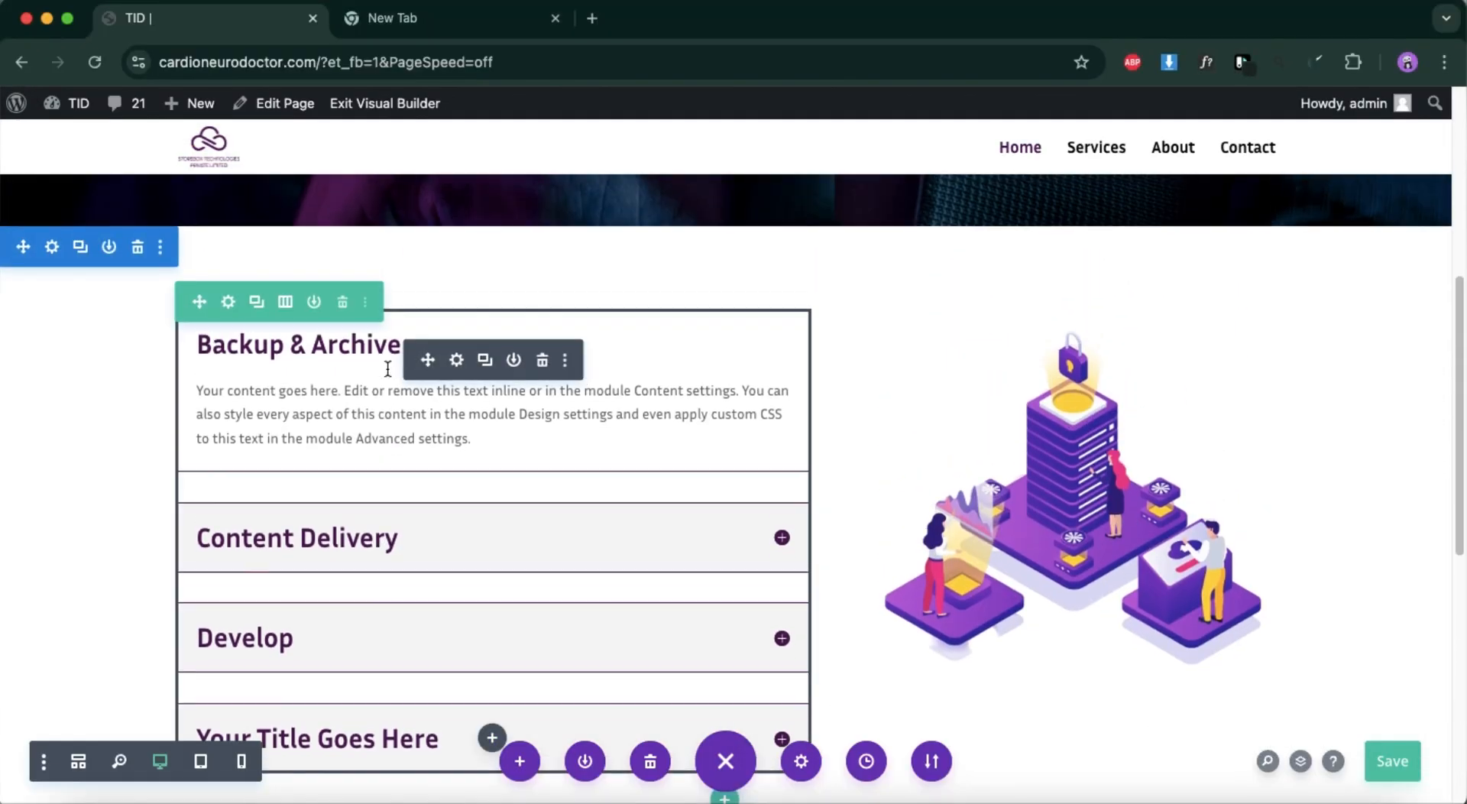
pyautogui.click(51, 246)
pyautogui.click(970, 459)
pyautogui.scroll(-2, 997, 623)
pyautogui.click(948, 610)
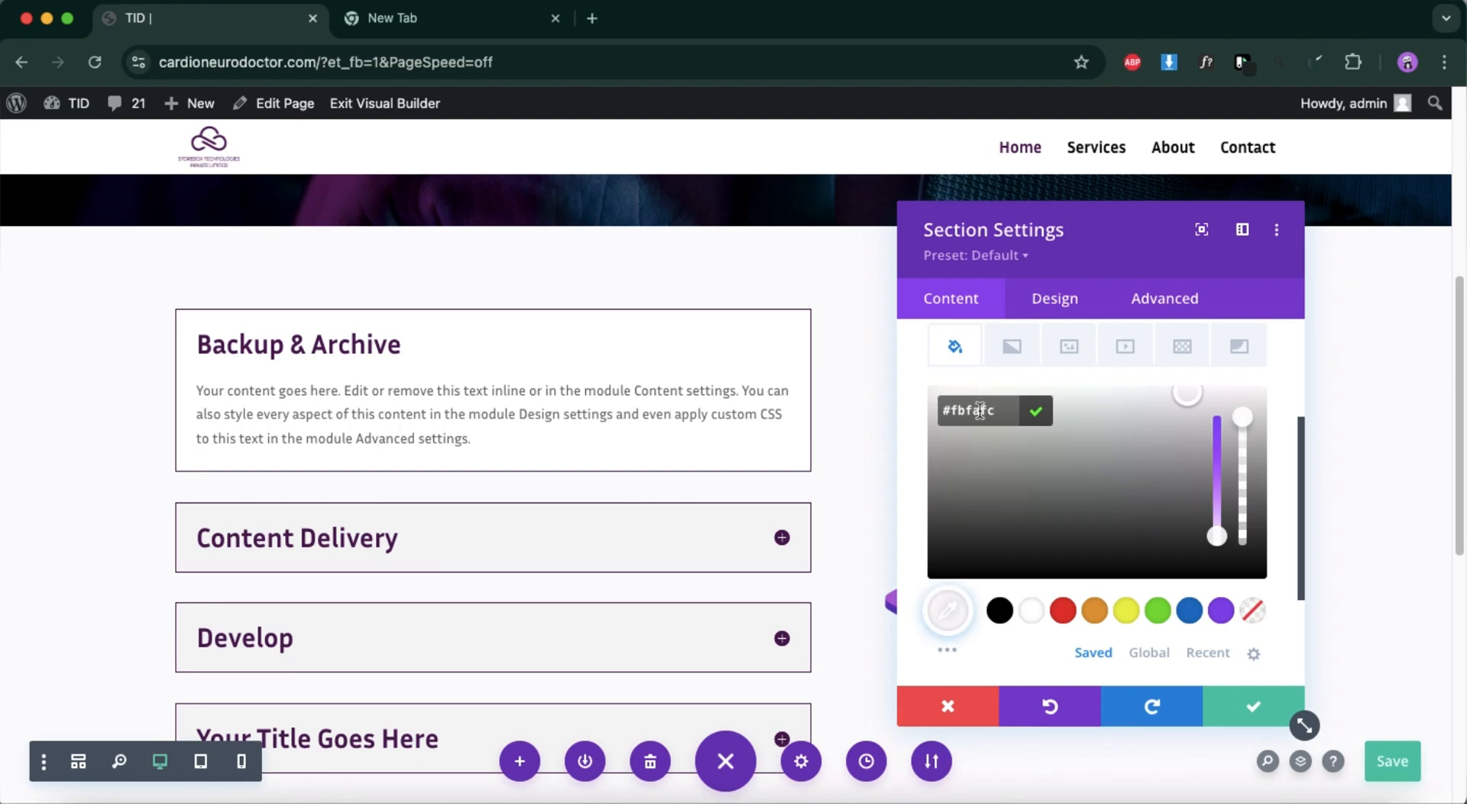
# Save the page with the services section's changes and insert a single-column row without a module in the empty section below.
pyautogui.click(1392, 764)
pyautogui.click(1254, 710)
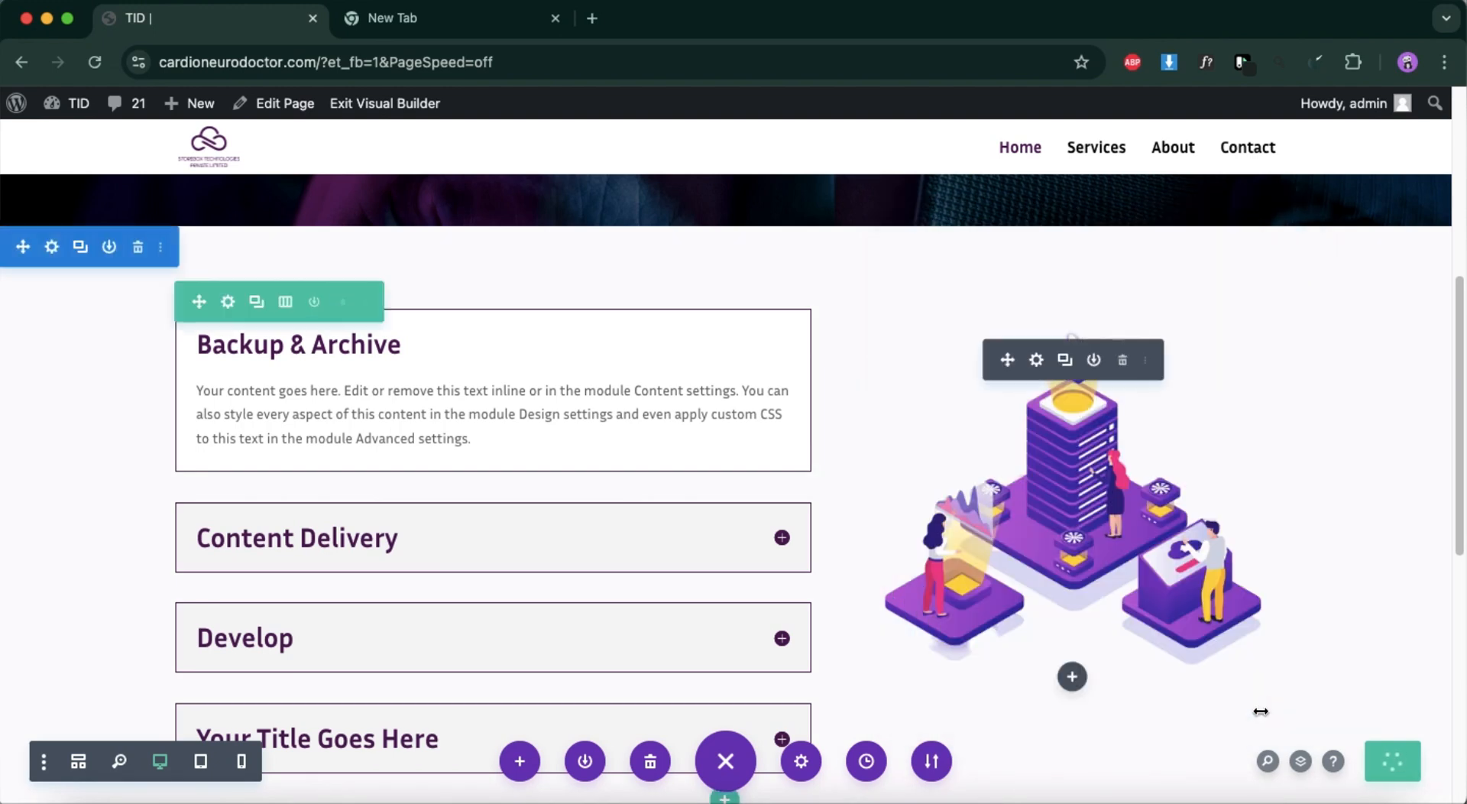
pyautogui.scroll(-3, 1070, 737)
pyautogui.scroll(-5, 861, 662)
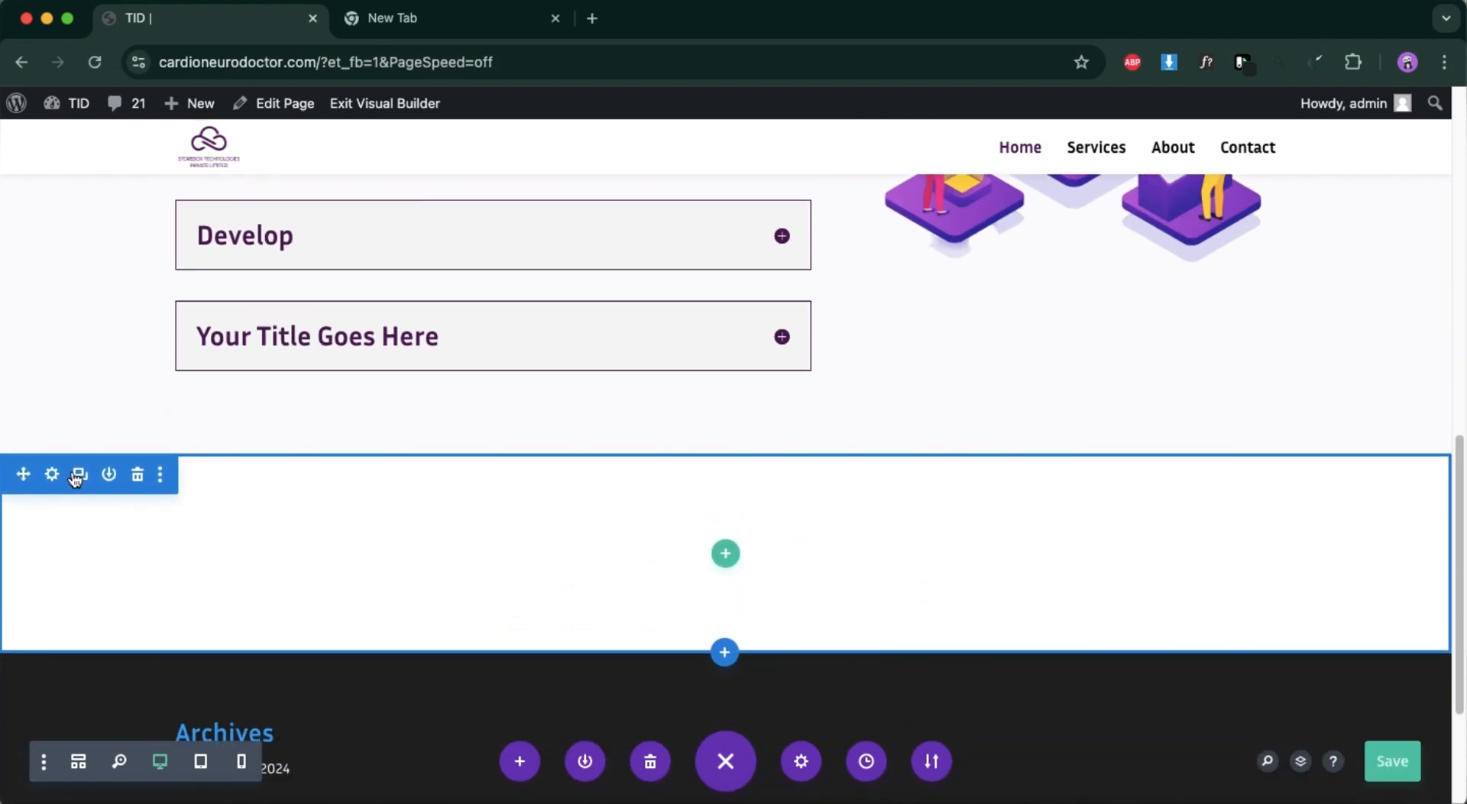
pyautogui.click(726, 553)
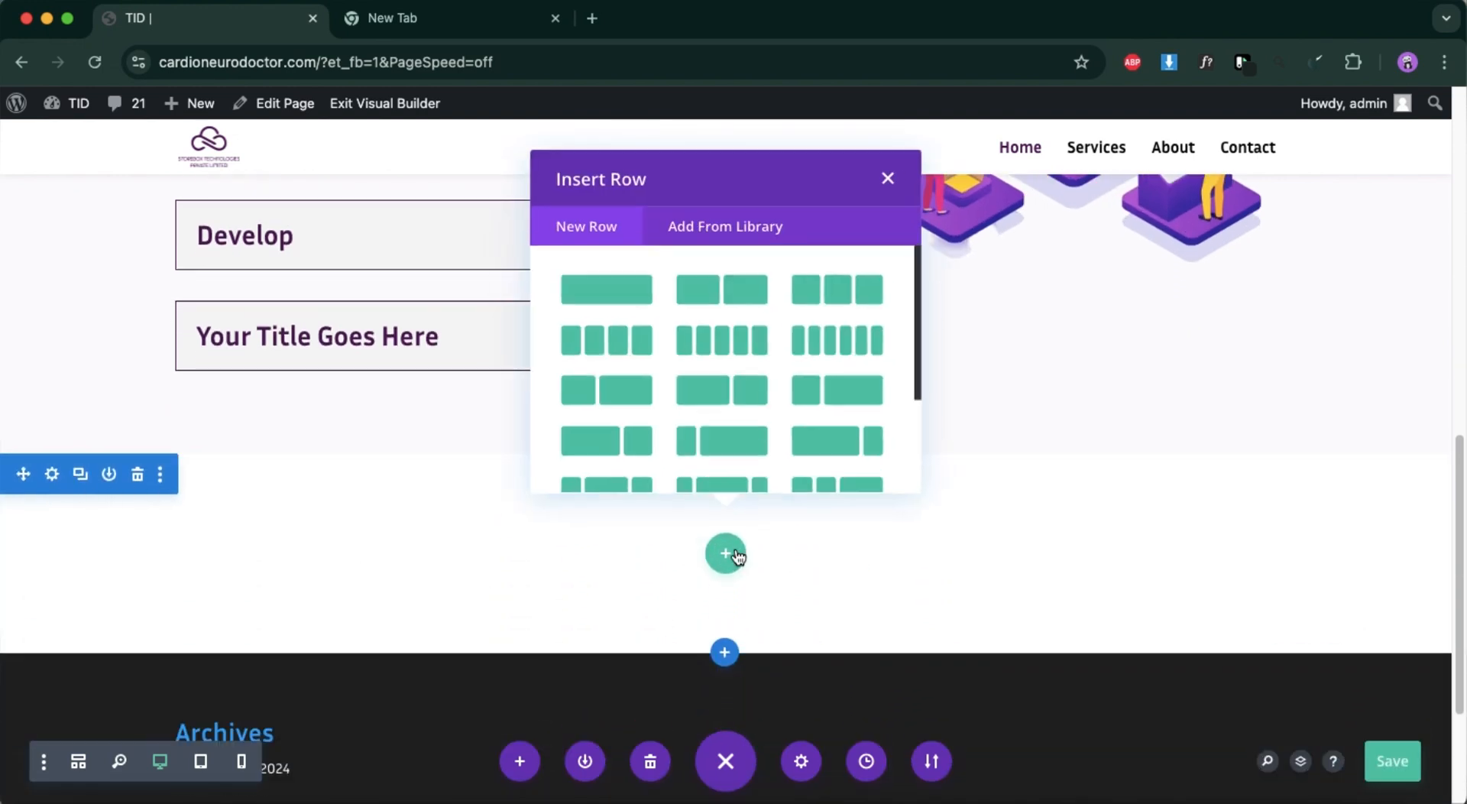
pyautogui.click(624, 293)
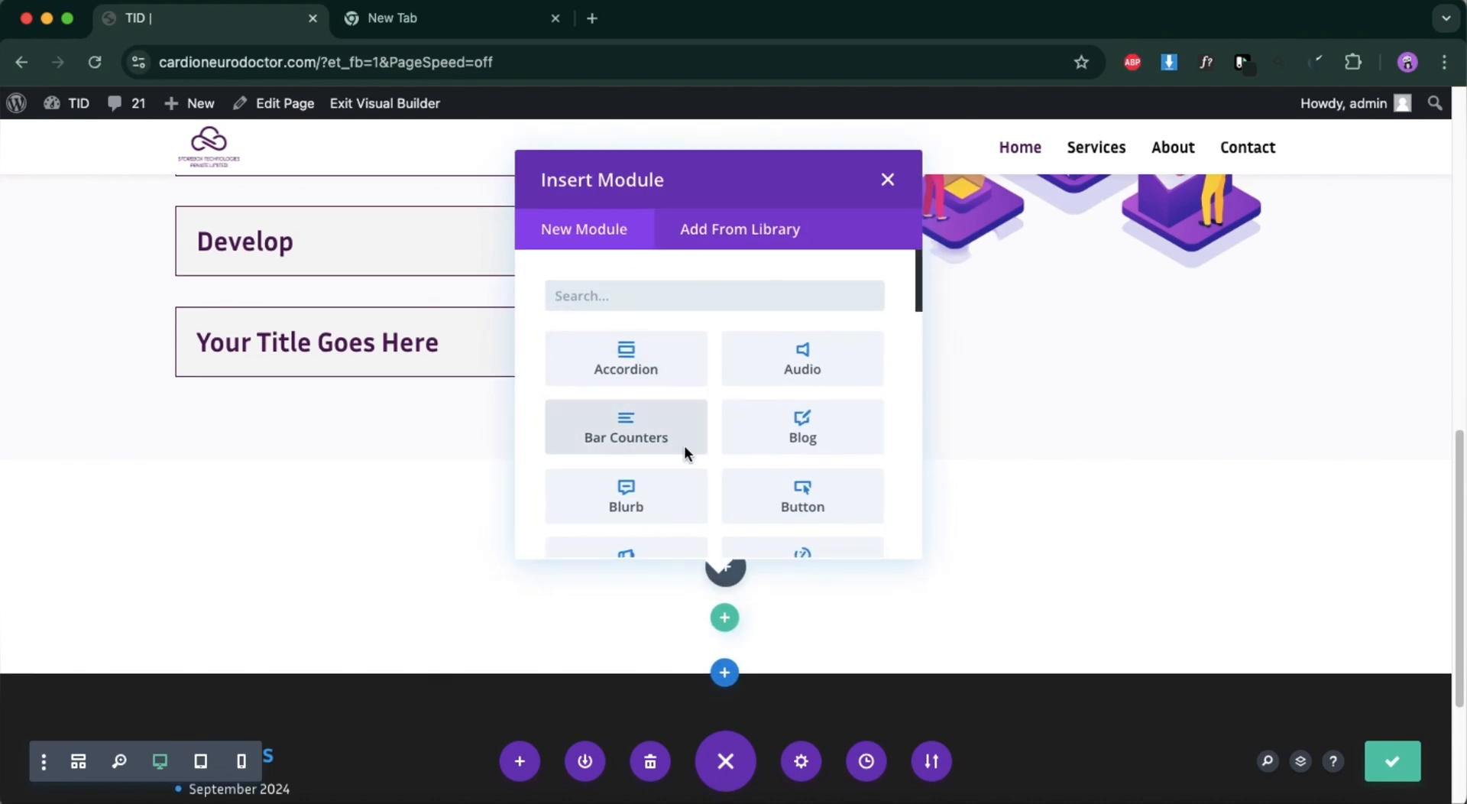
pyautogui.click(887, 181)
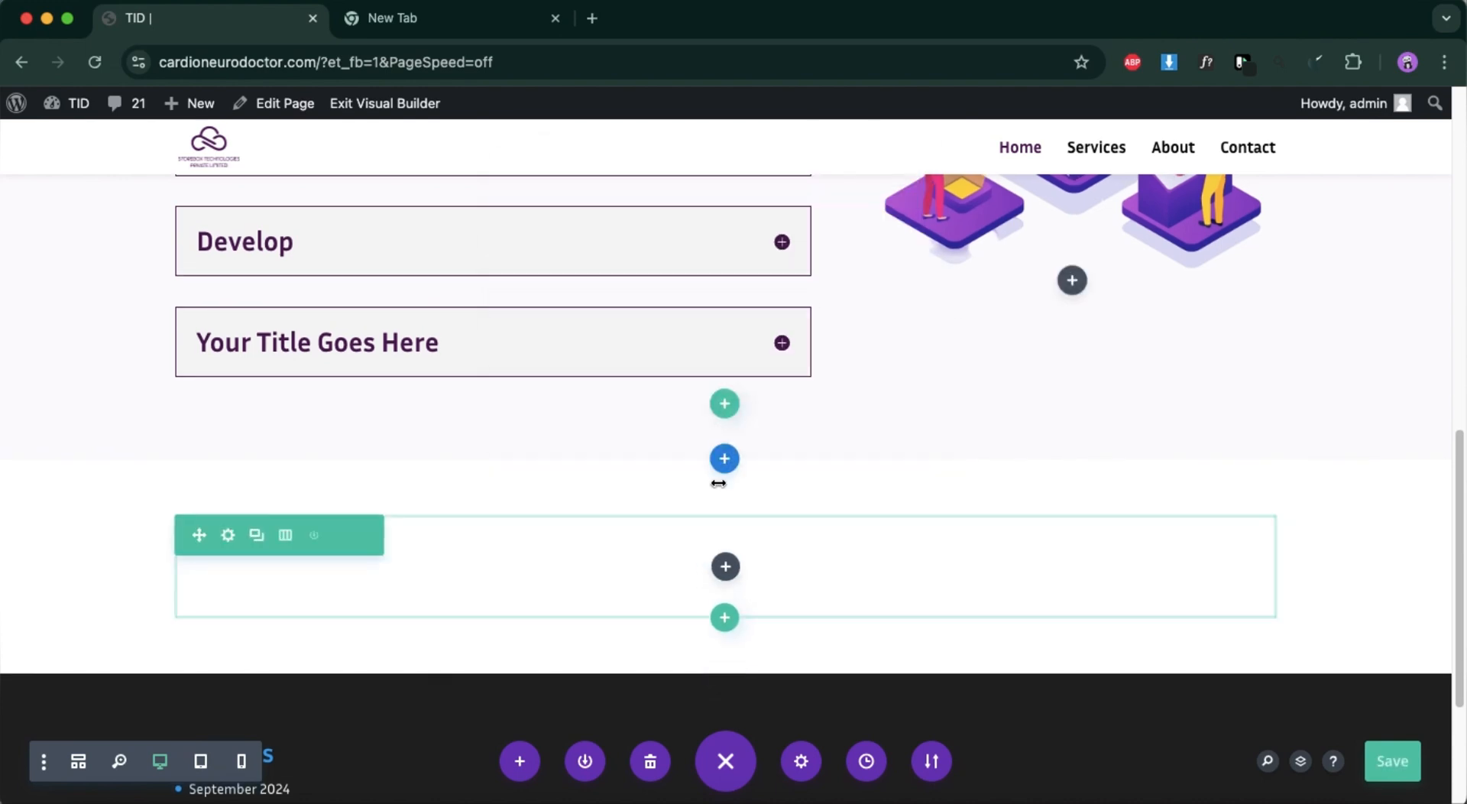
# Set the new row's background colour to the dark purple global colour.
pyautogui.click(228, 536)
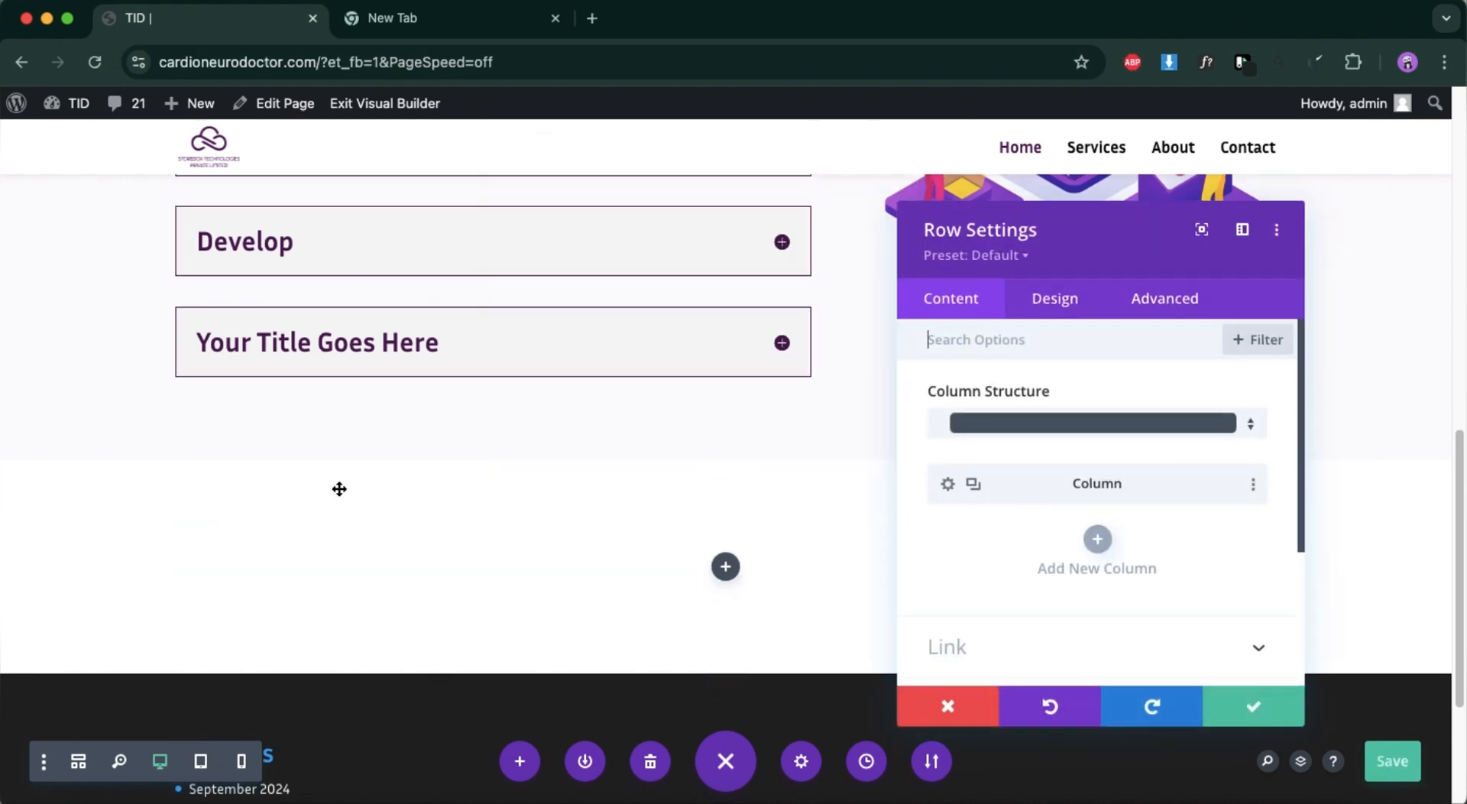
pyautogui.scroll(-5, 1018, 577)
pyautogui.click(1041, 528)
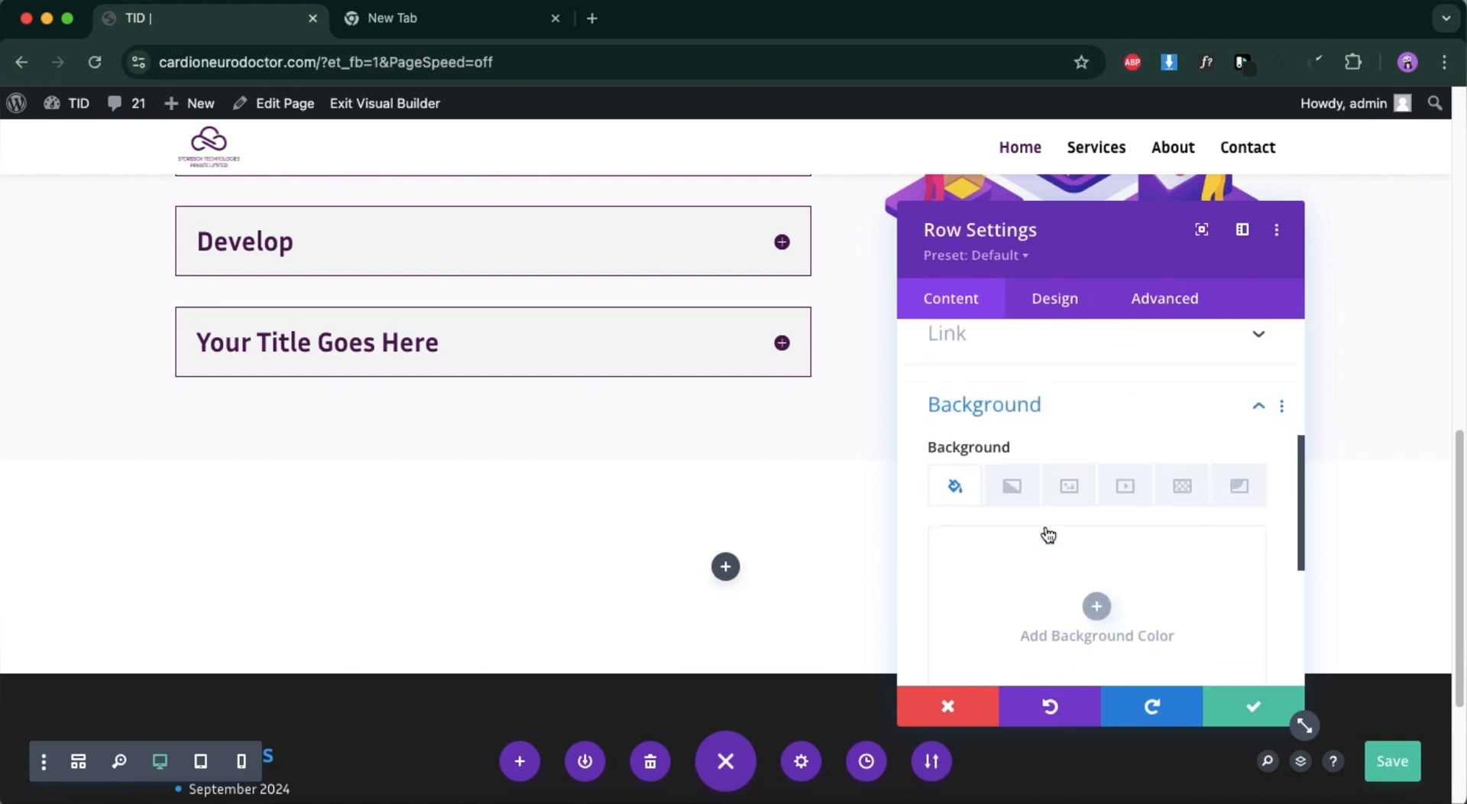
pyautogui.scroll(-3, 1120, 584)
pyautogui.click(1149, 642)
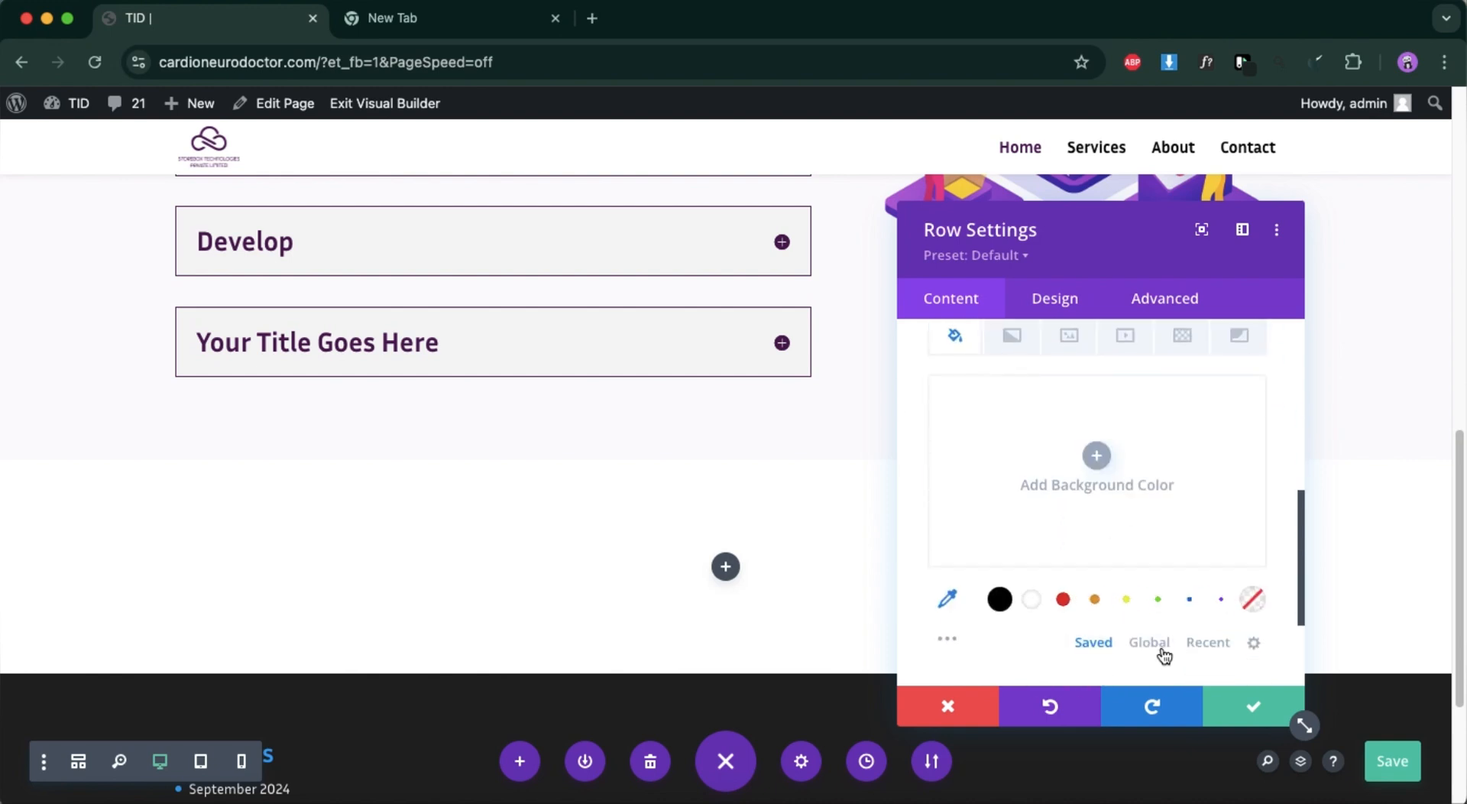
pyautogui.click(1130, 600)
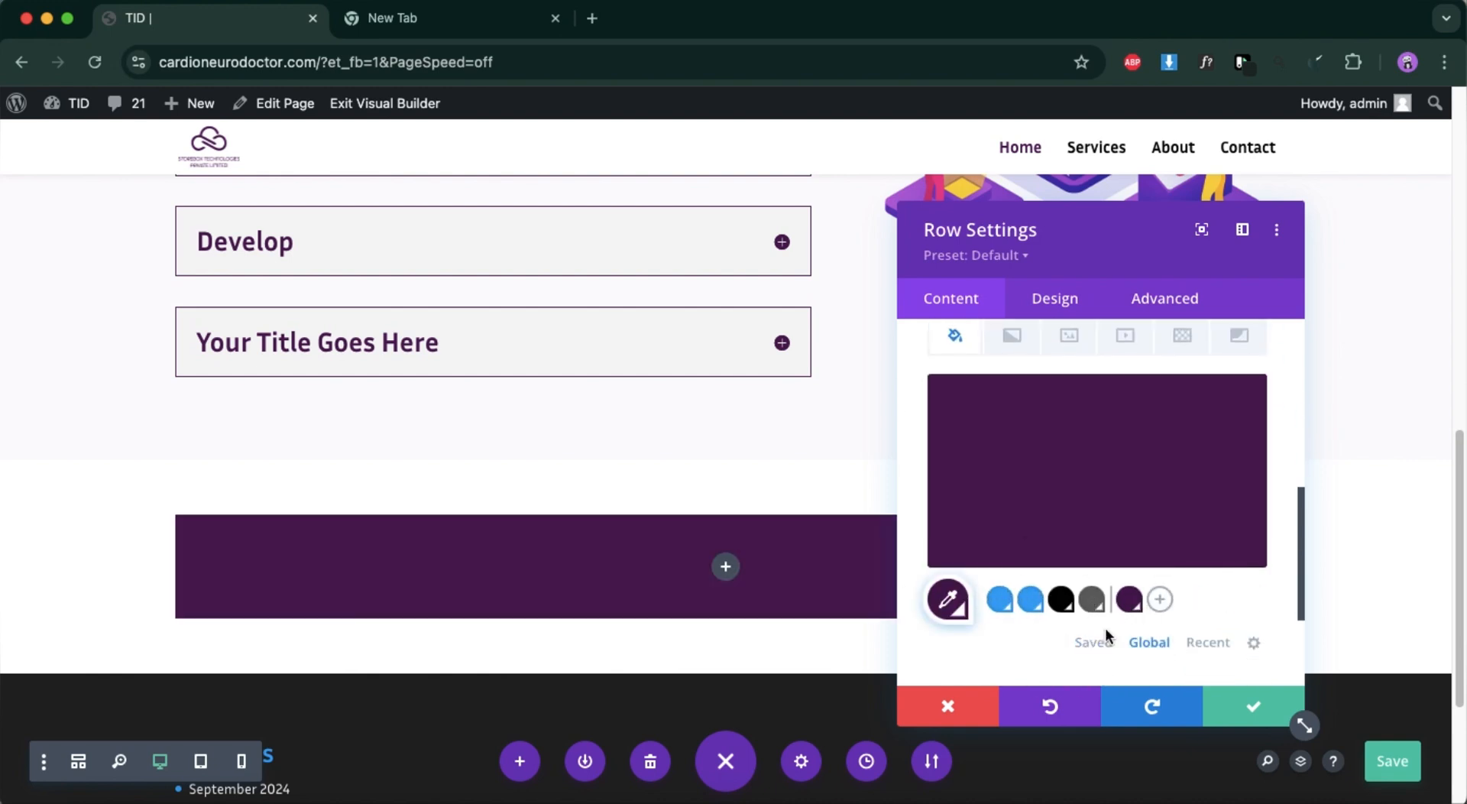
pyautogui.scroll(-3, 1139, 567)
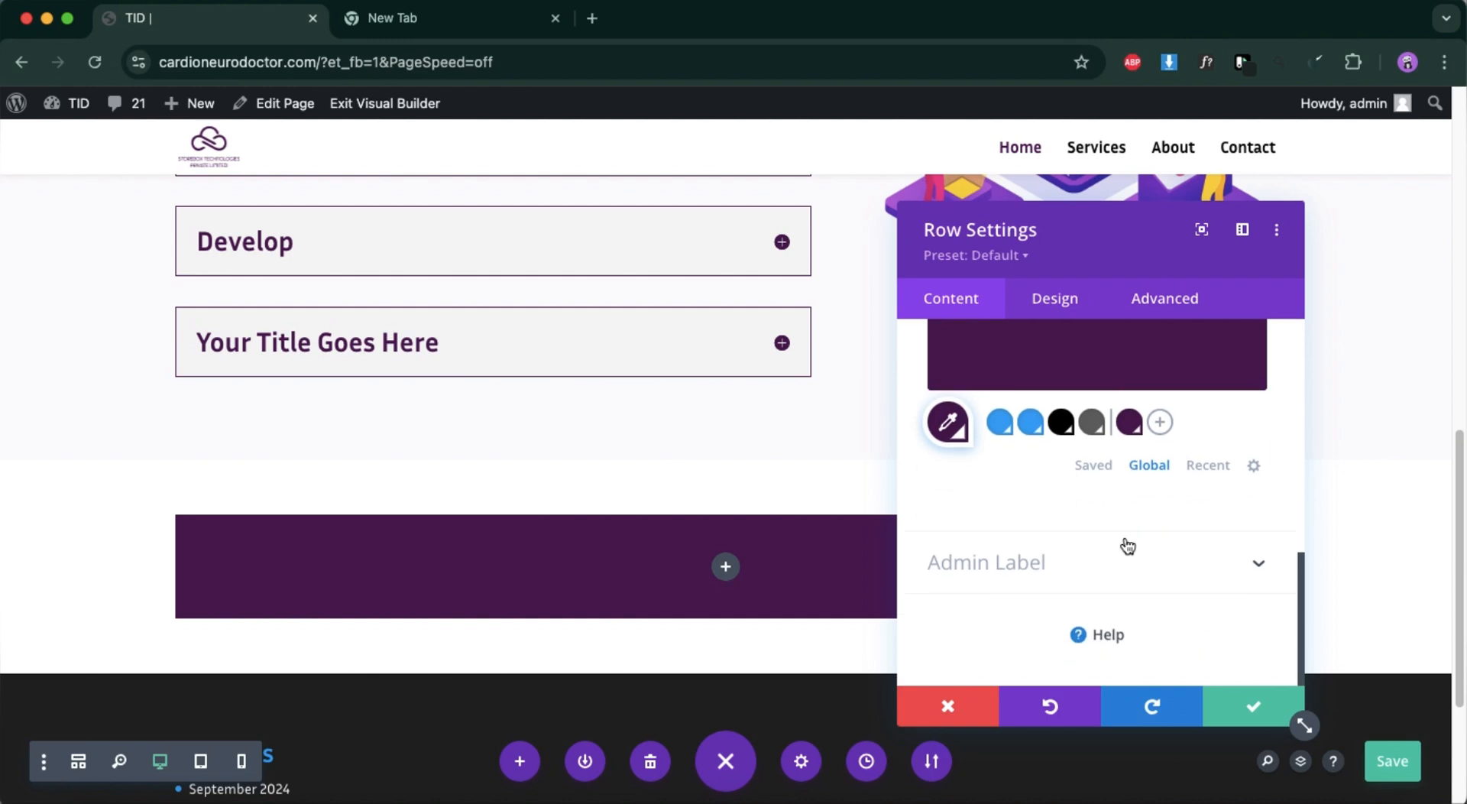
# Round all four corners of the purple row to 16px and apply the row settings.
pyautogui.click(1066, 311)
pyautogui.scroll(-2, 1040, 563)
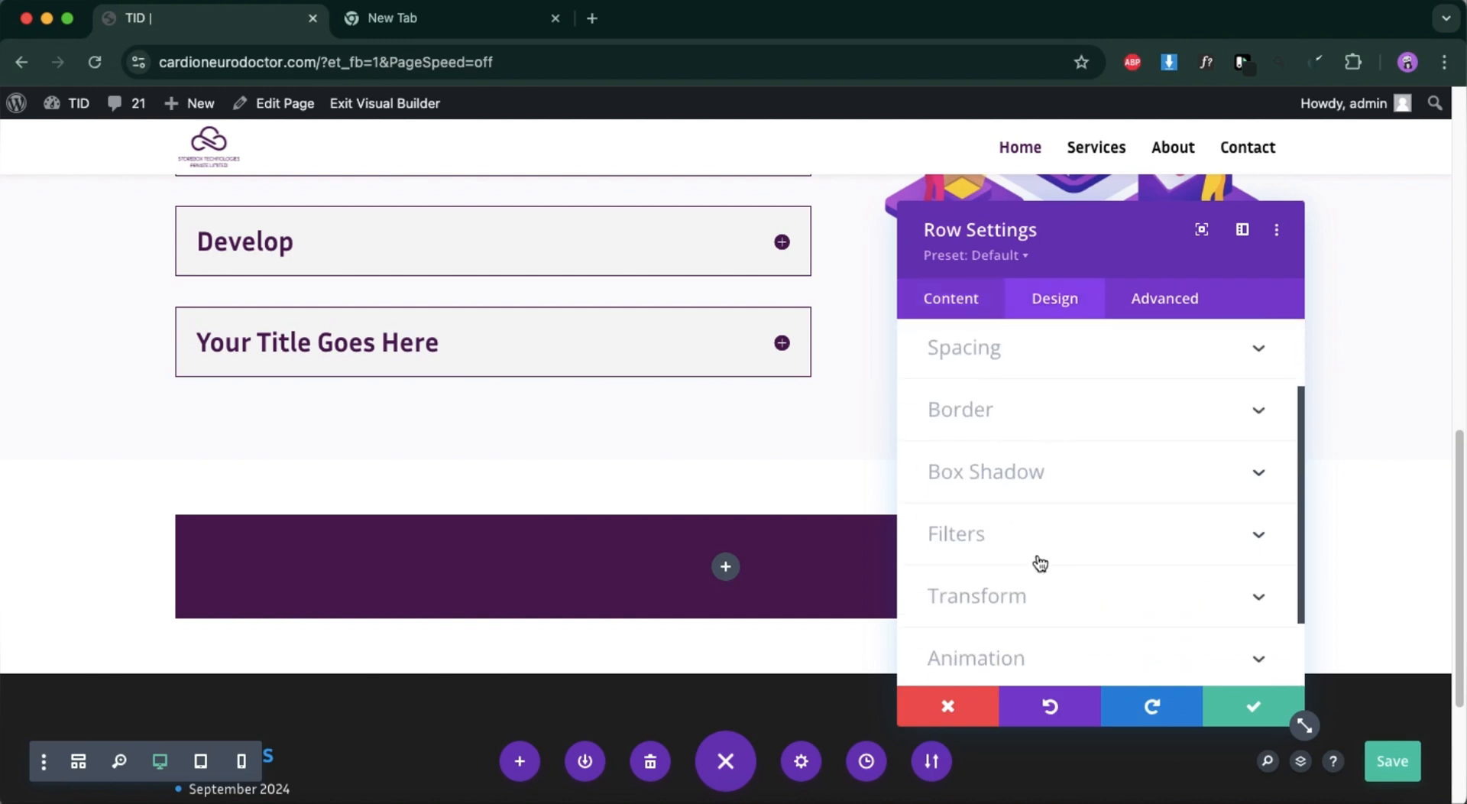
pyautogui.scroll(-1, 1043, 596)
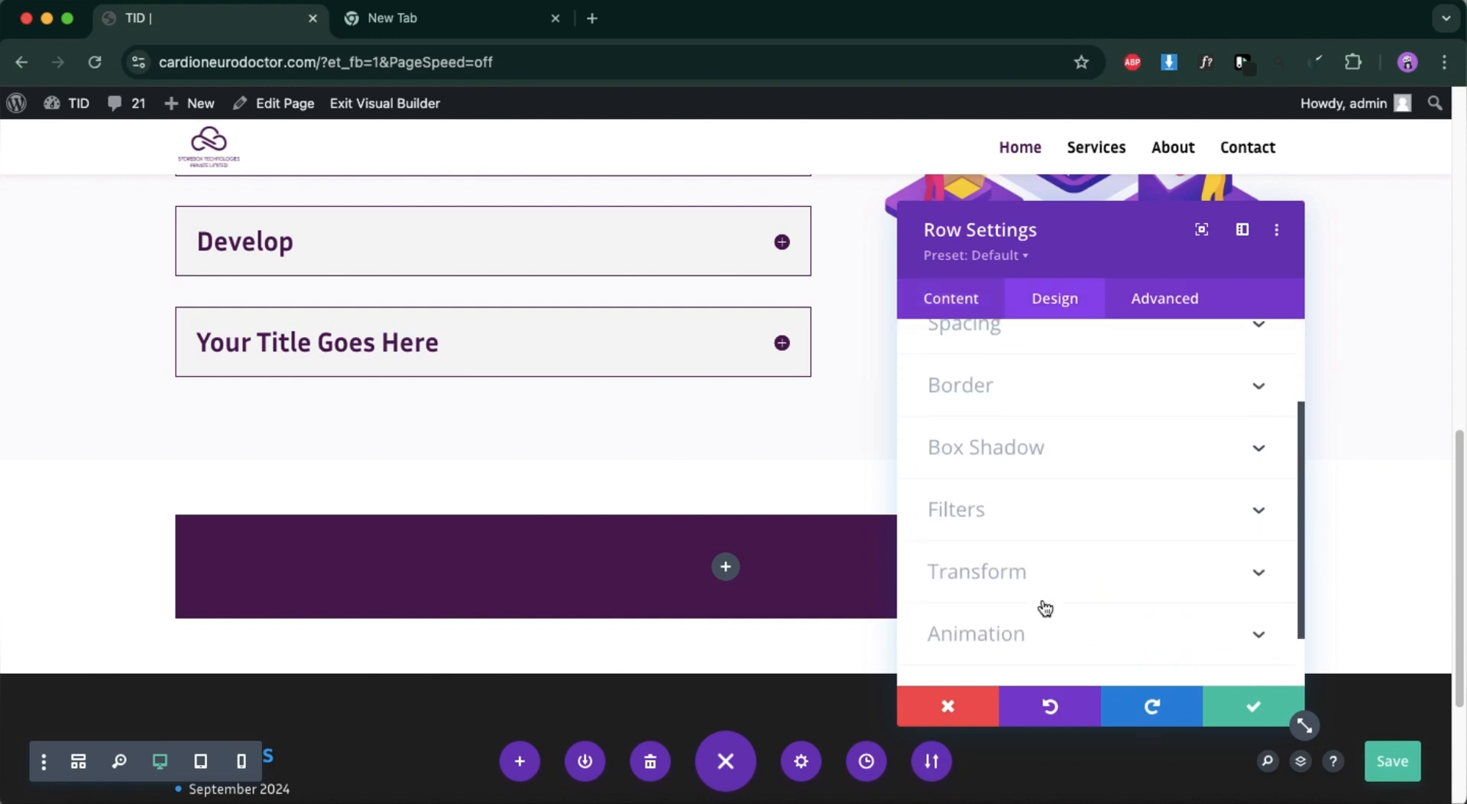
pyautogui.click(1068, 395)
pyautogui.scroll(-1, 1043, 604)
pyautogui.scroll(2, 1039, 636)
pyautogui.click(1234, 496)
pyautogui.click(1235, 496)
pyautogui.click(1234, 495)
pyautogui.click(1235, 496)
pyautogui.click(1235, 495)
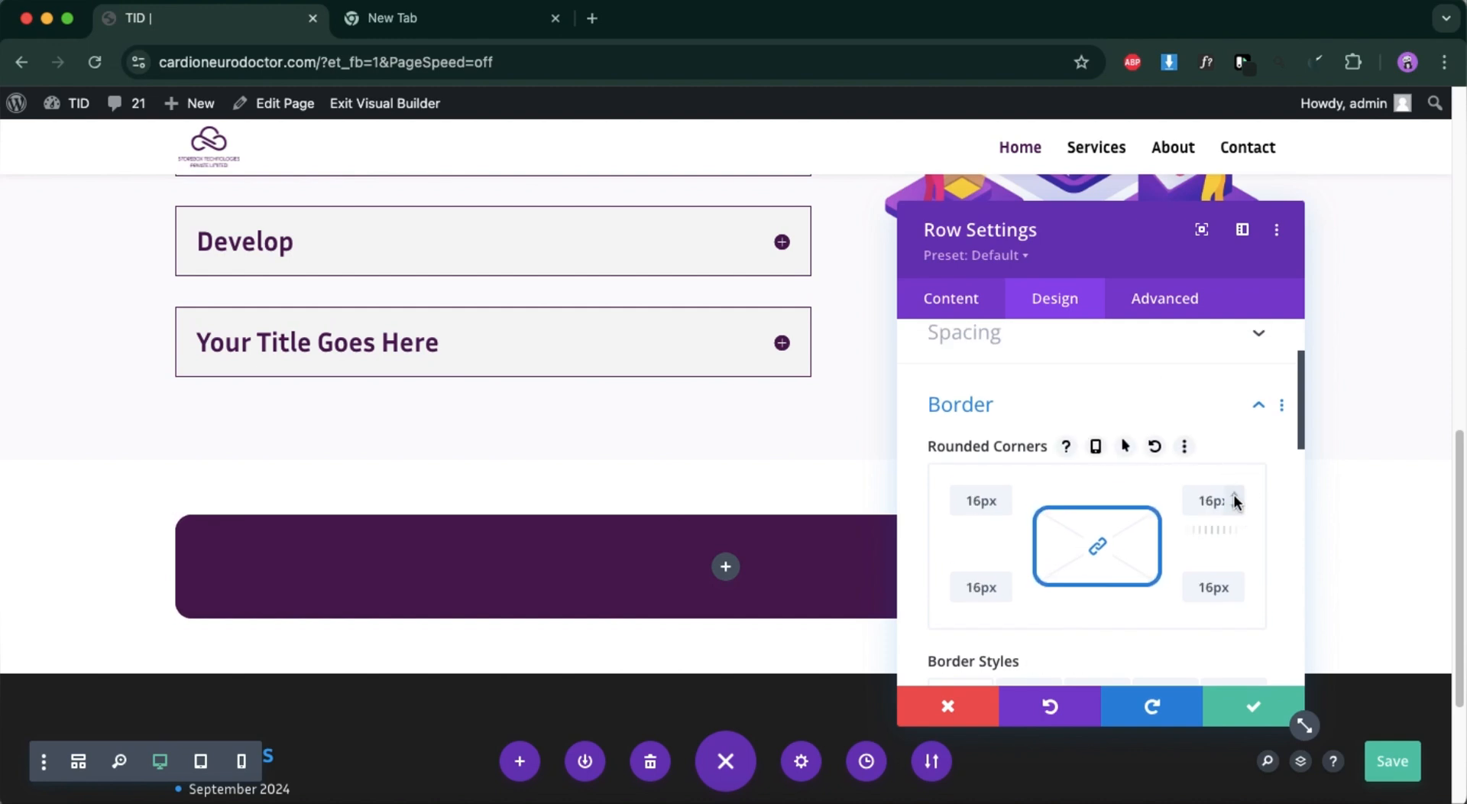
pyautogui.click(1253, 705)
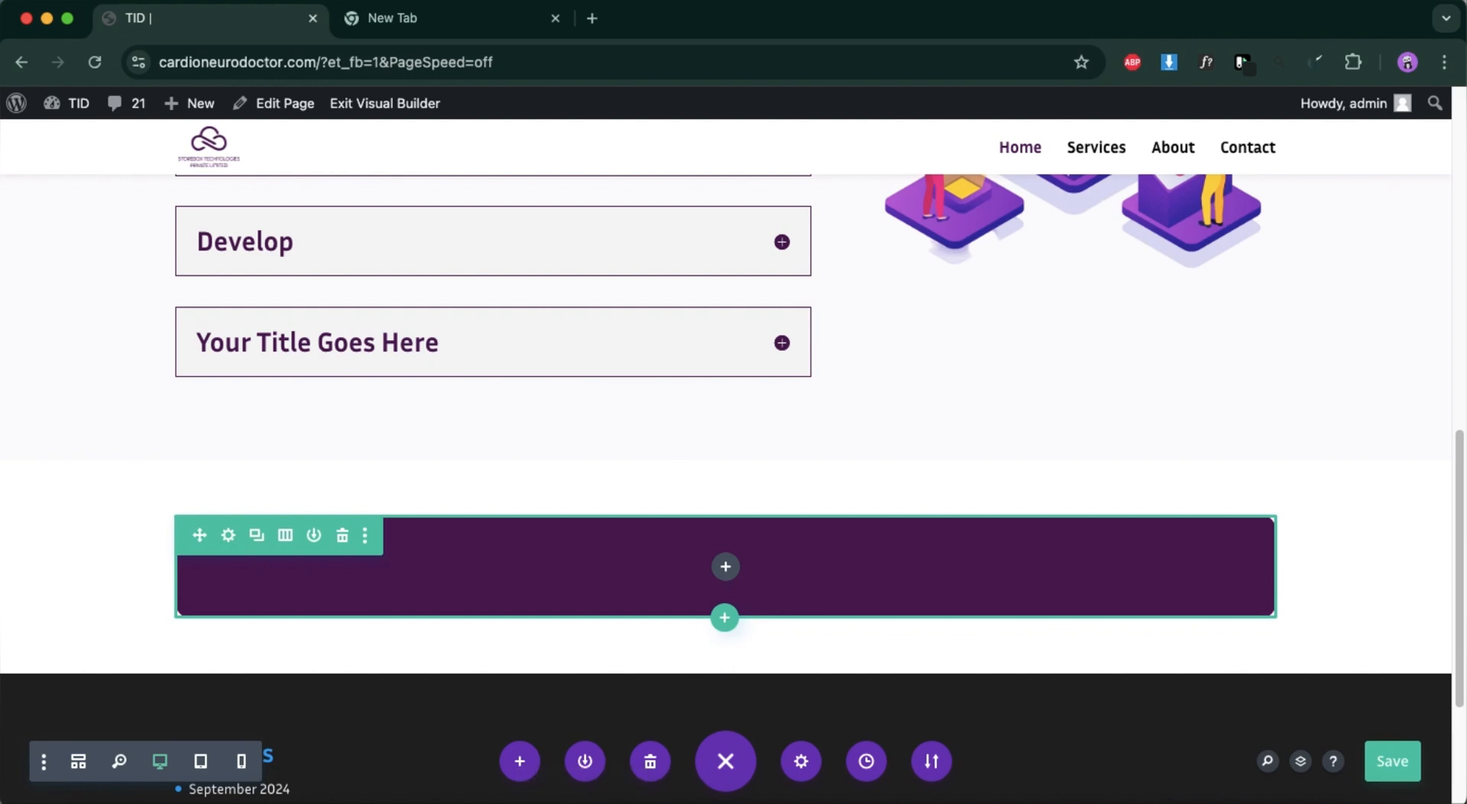
# Switch to Figma and copy the "Data Backup for Business" heading text from the purple banner.
pyautogui.click(48, 19)
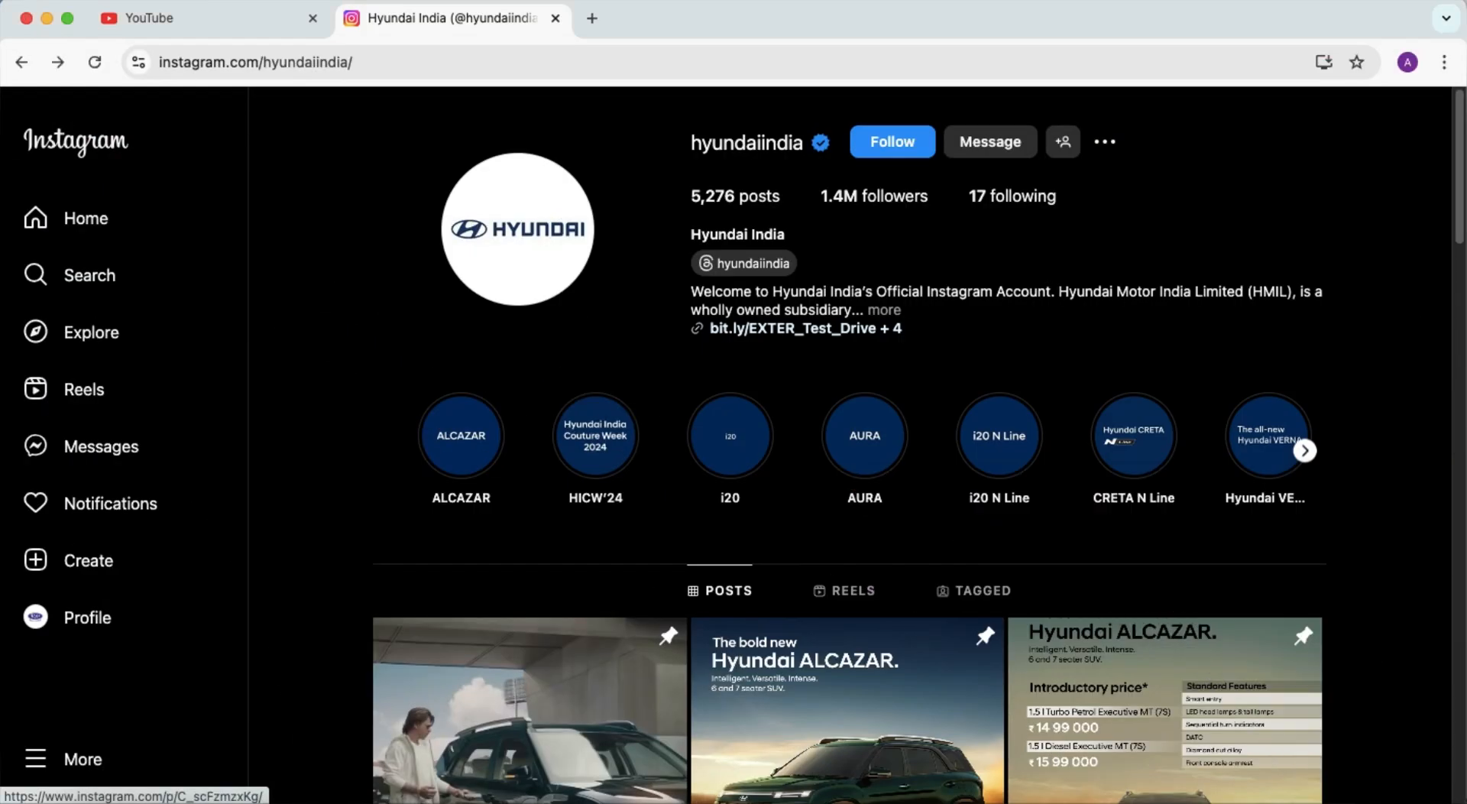
pyautogui.click(1264, 799)
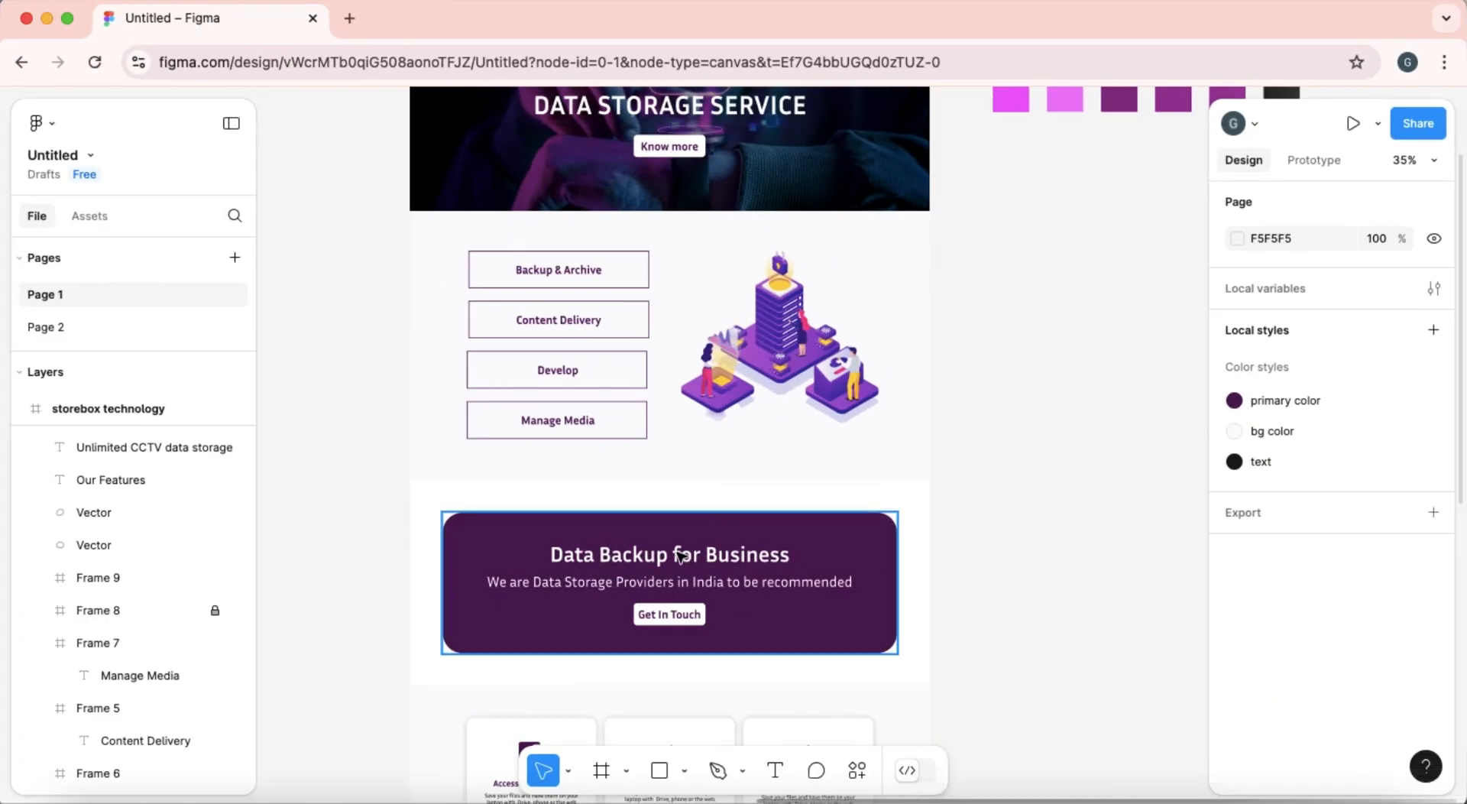
pyautogui.click(679, 568)
pyautogui.click(692, 563)
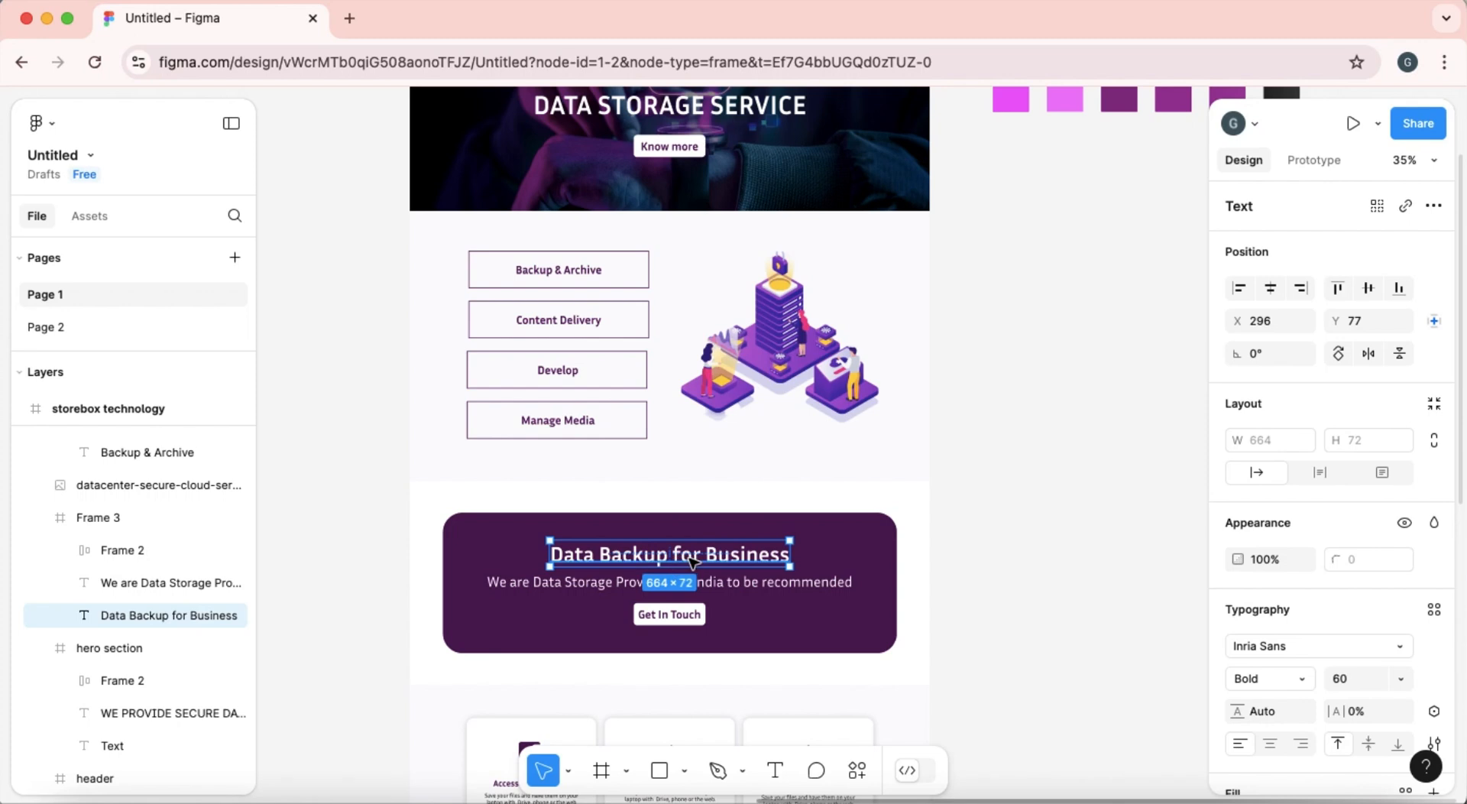
pyautogui.doubleClick(692, 562)
pyautogui.press('super+c')
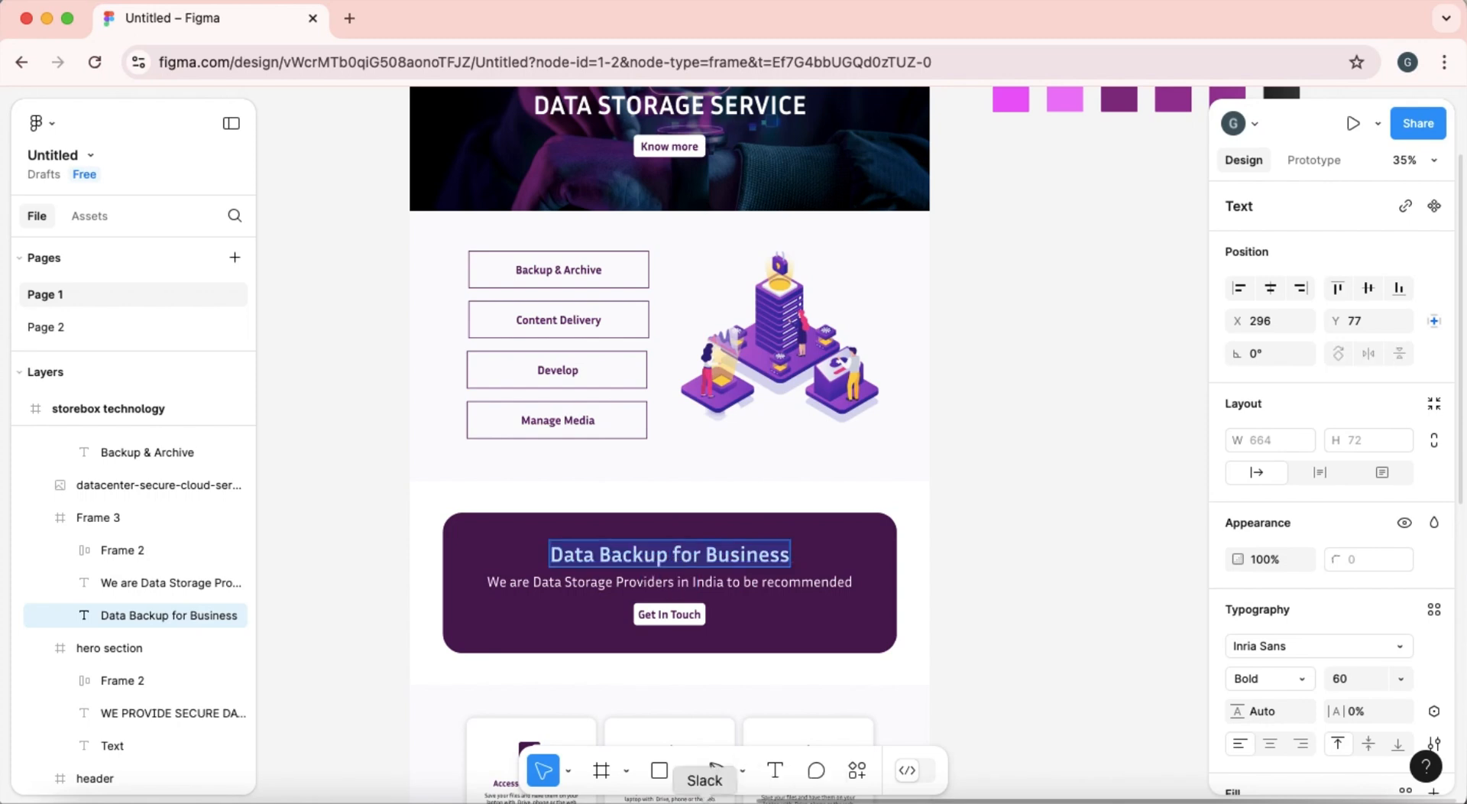
# Switch back to the Divi page and insert a Text module in the purple row.
pyautogui.click(46, 19)
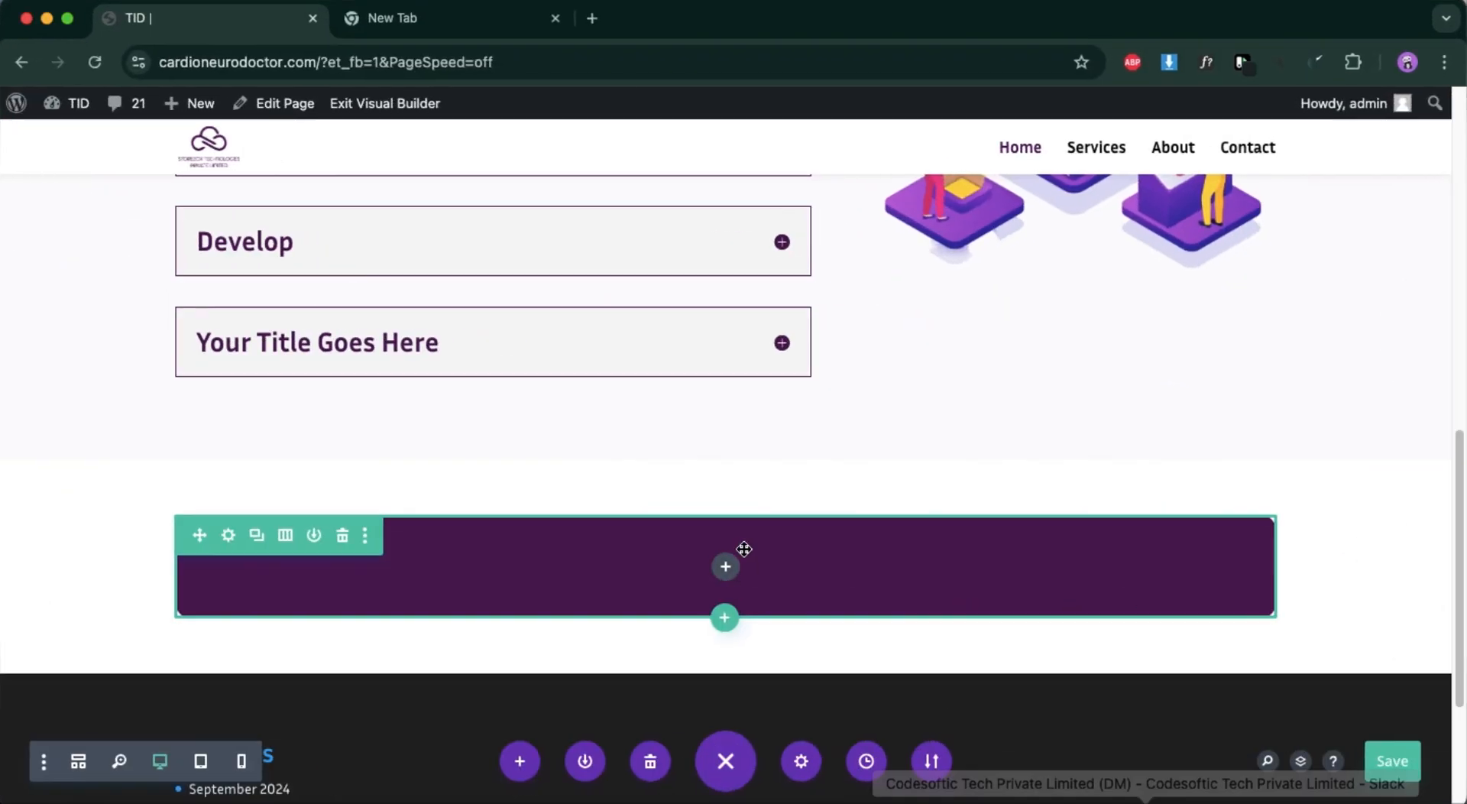
pyautogui.click(726, 567)
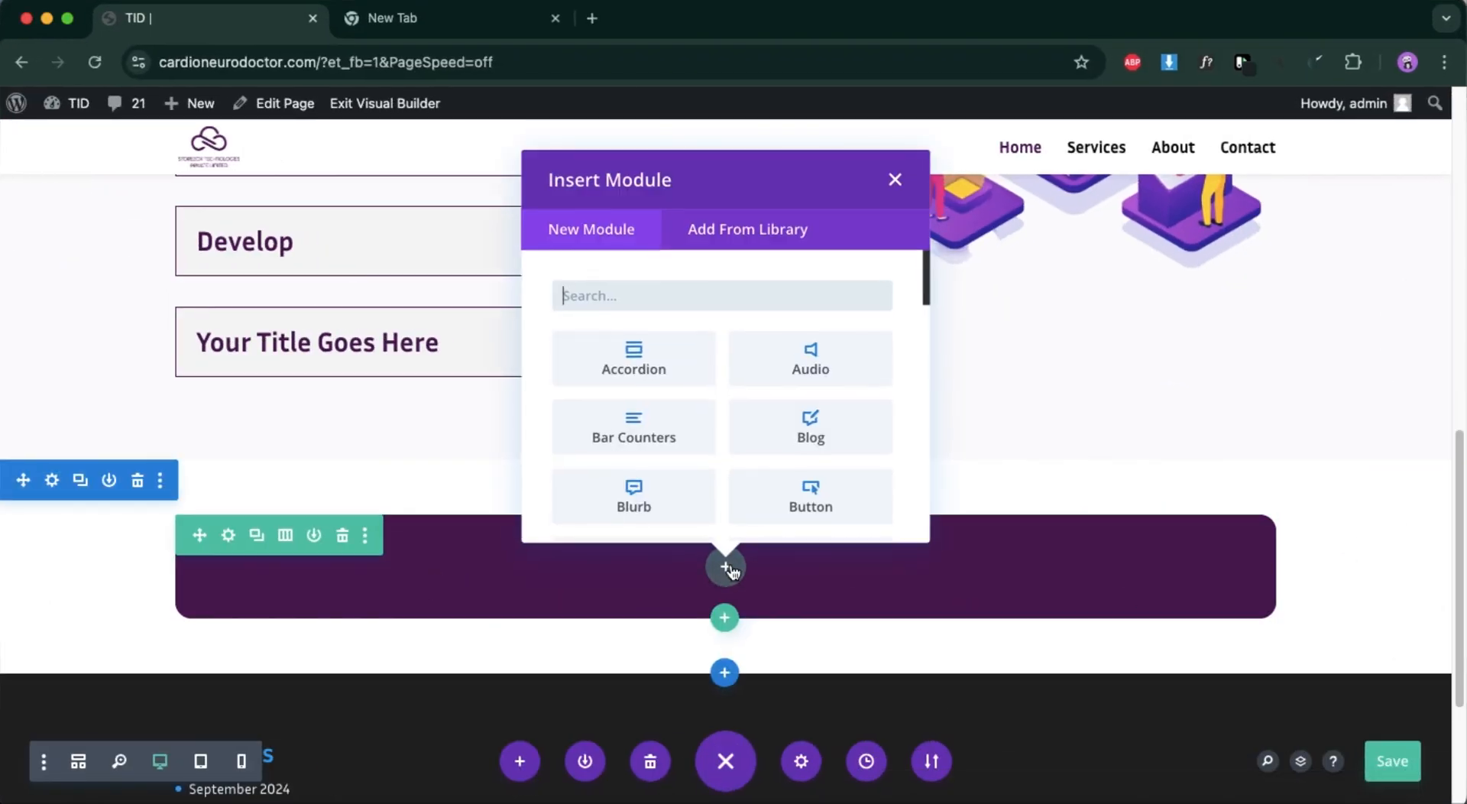
pyautogui.write('te')
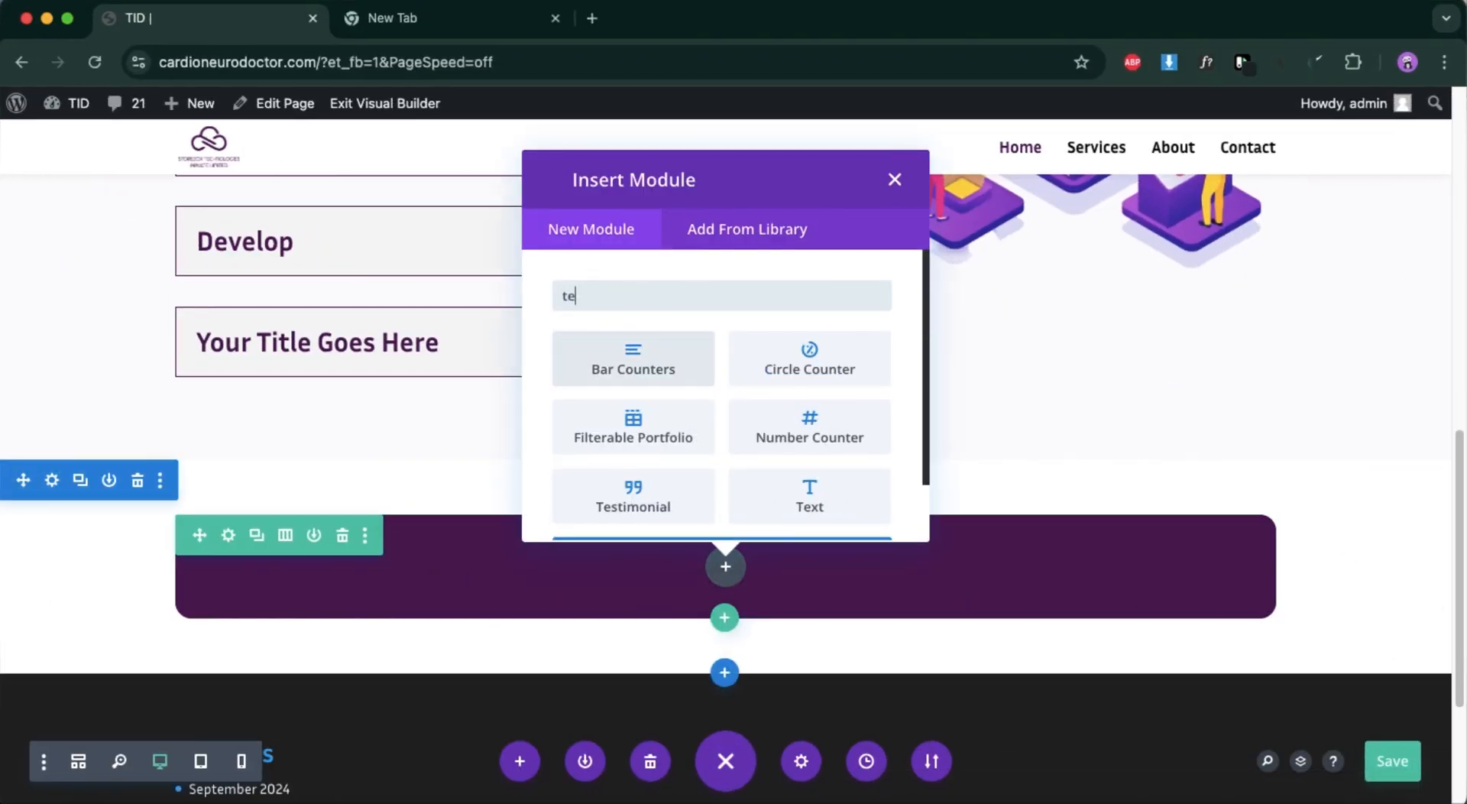
pyautogui.click(819, 498)
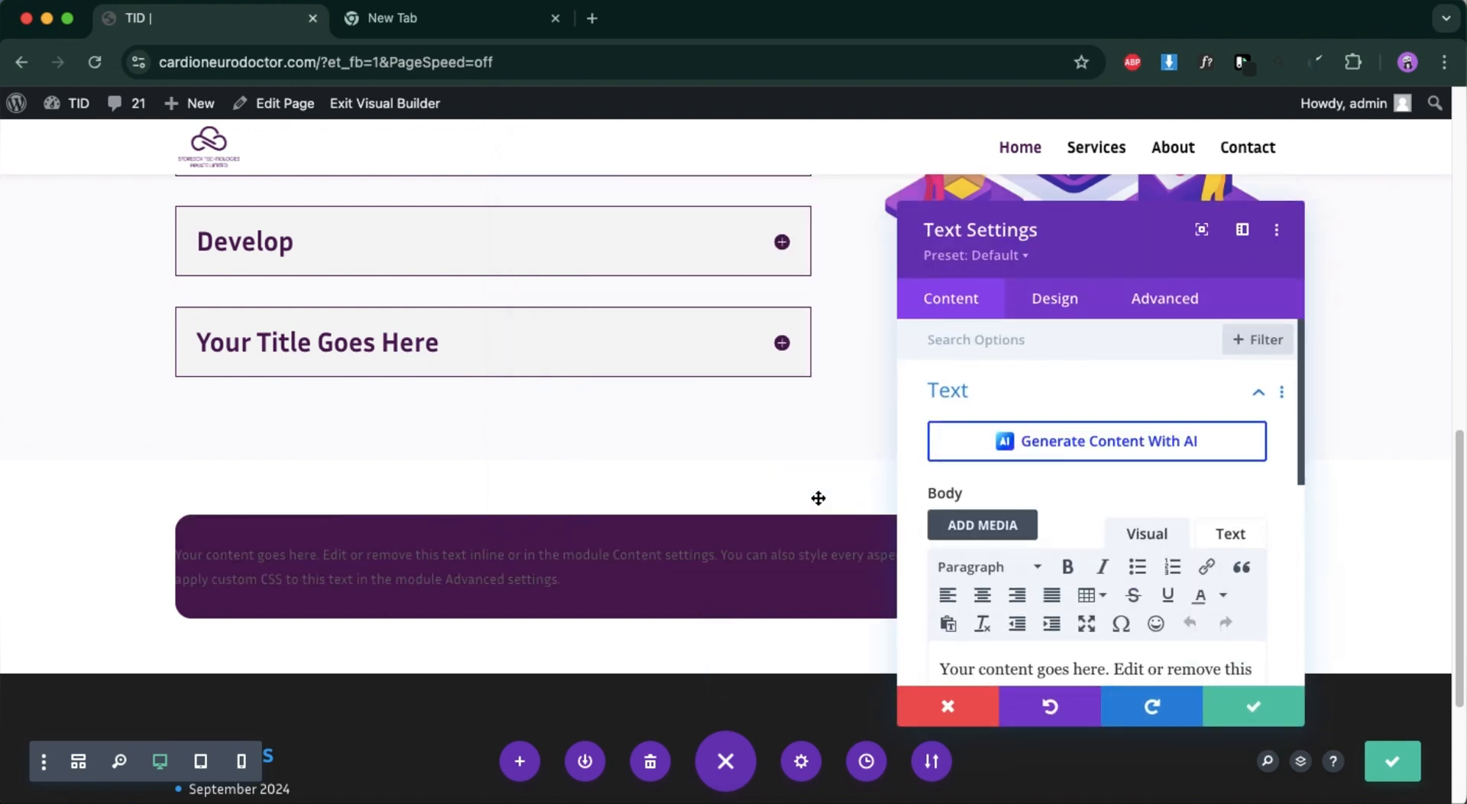
# Replace the text module's placeholder body with "Data Backup for Business" and centre it.
pyautogui.scroll(-2, 1127, 615)
pyautogui.tripleClick(1121, 609)
pyautogui.press('BackSpace')
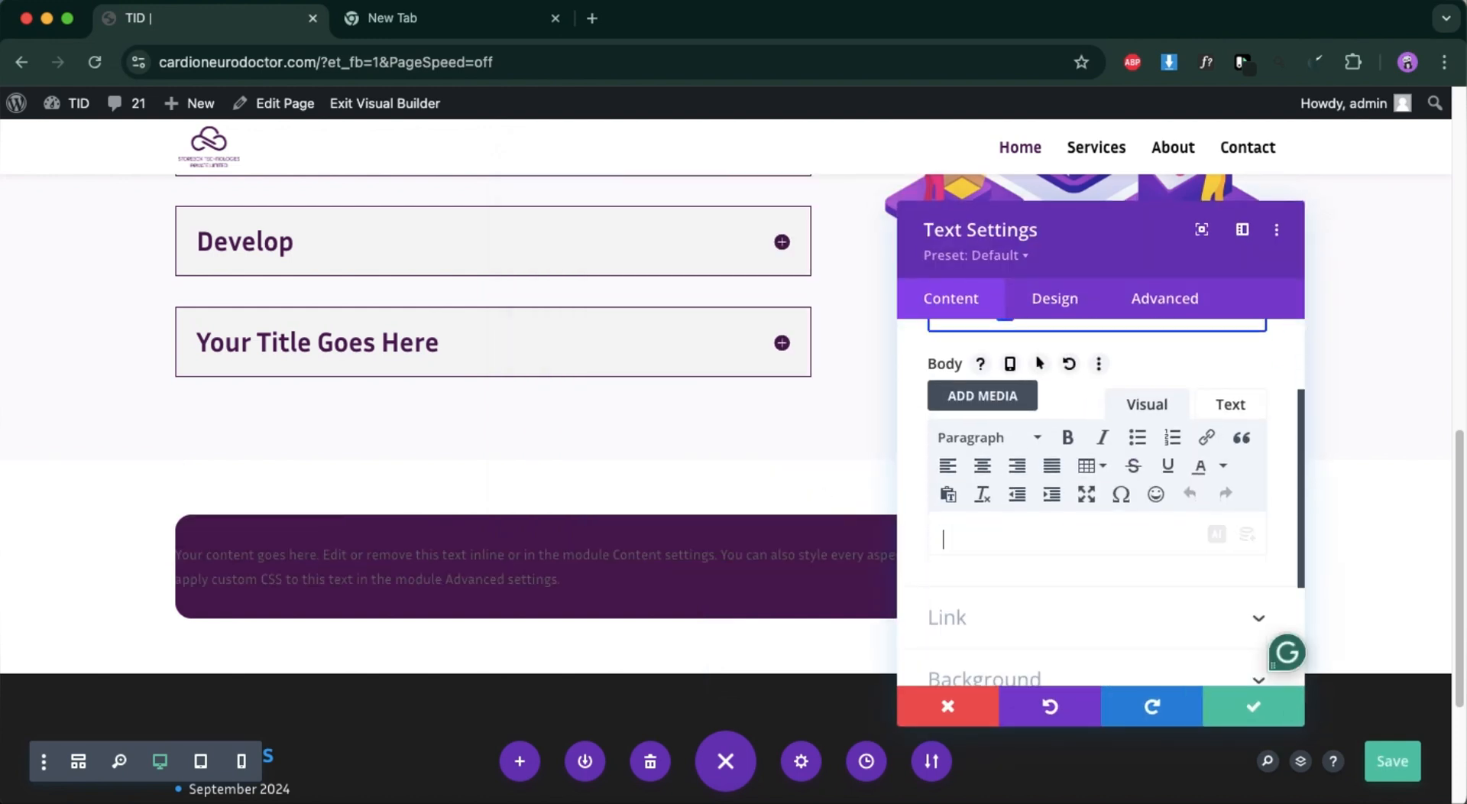
pyautogui.press('super+v')
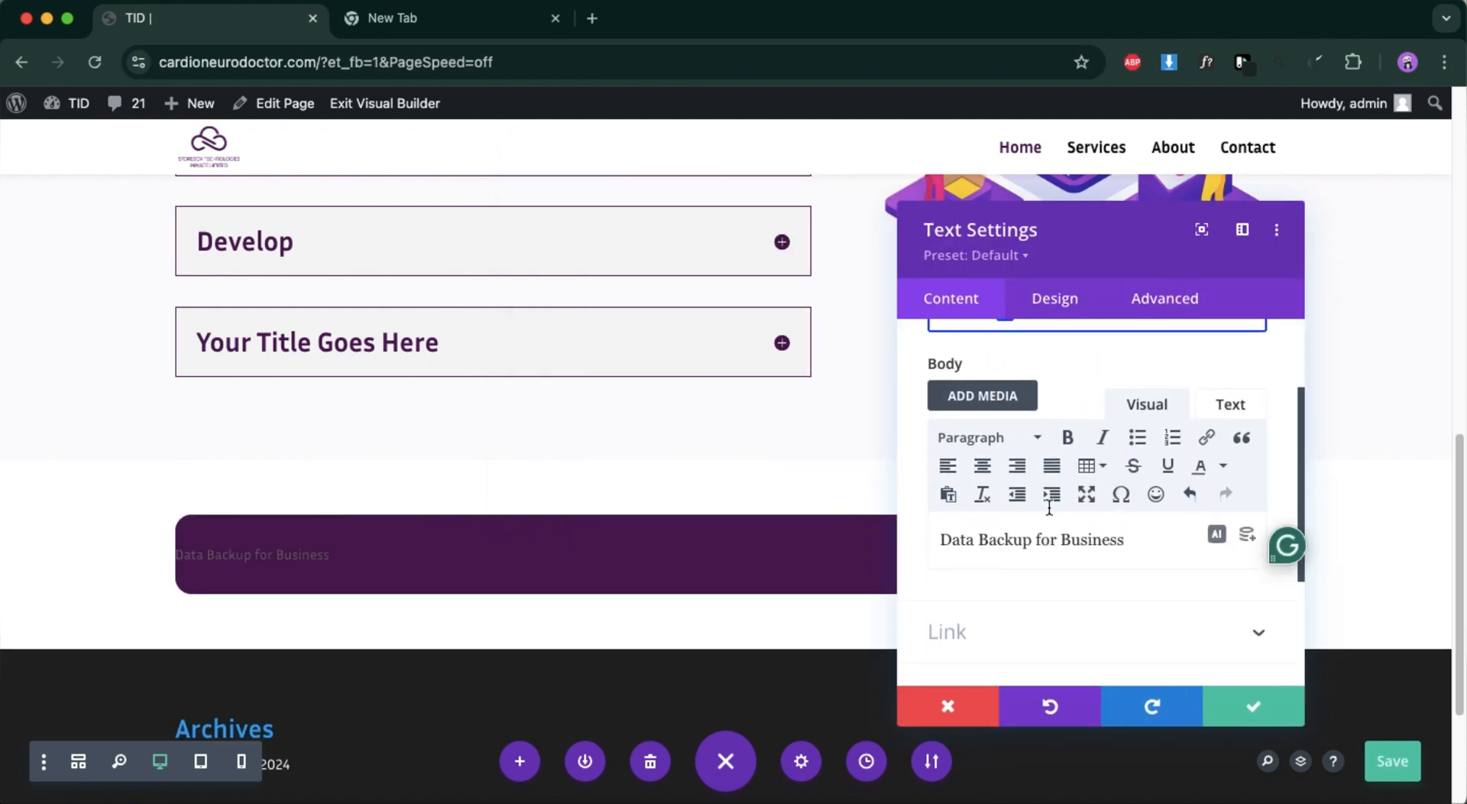
pyautogui.click(983, 466)
# Style the banner heading with Bold weight, white #ffffff text colour and 43px text size, and apply the module settings.
pyautogui.click(1040, 303)
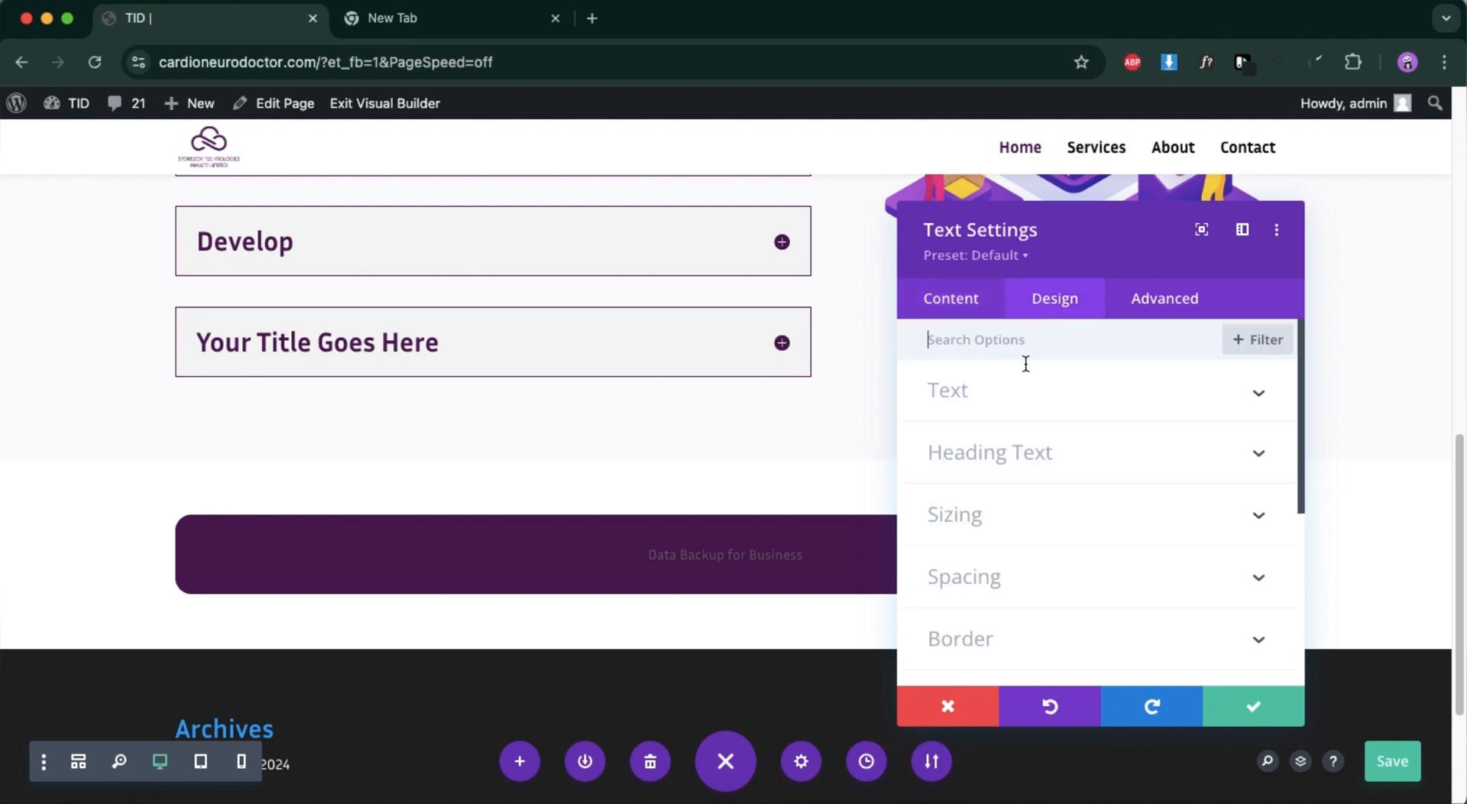
pyautogui.click(996, 394)
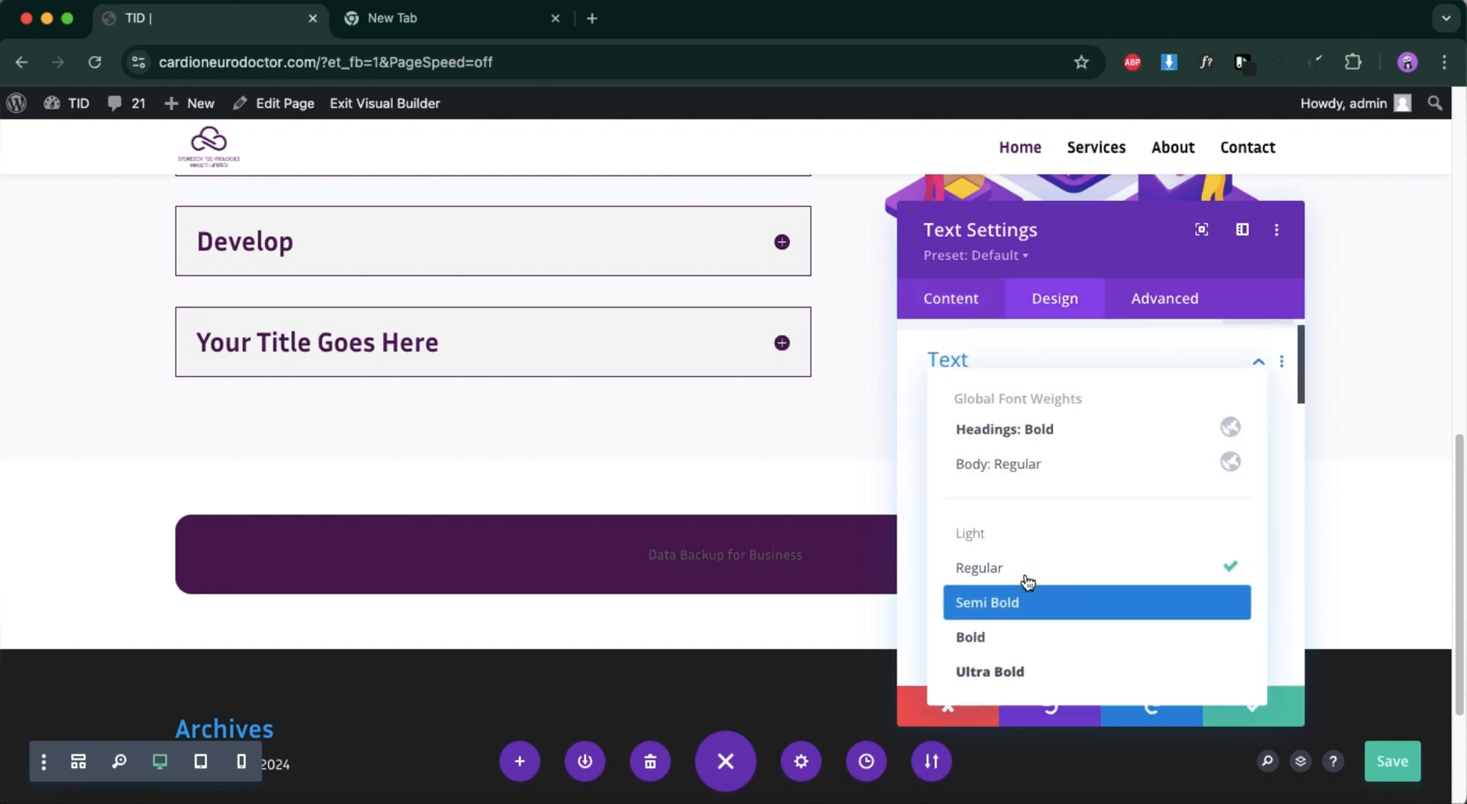
pyautogui.click(1009, 638)
pyautogui.scroll(-3, 1036, 585)
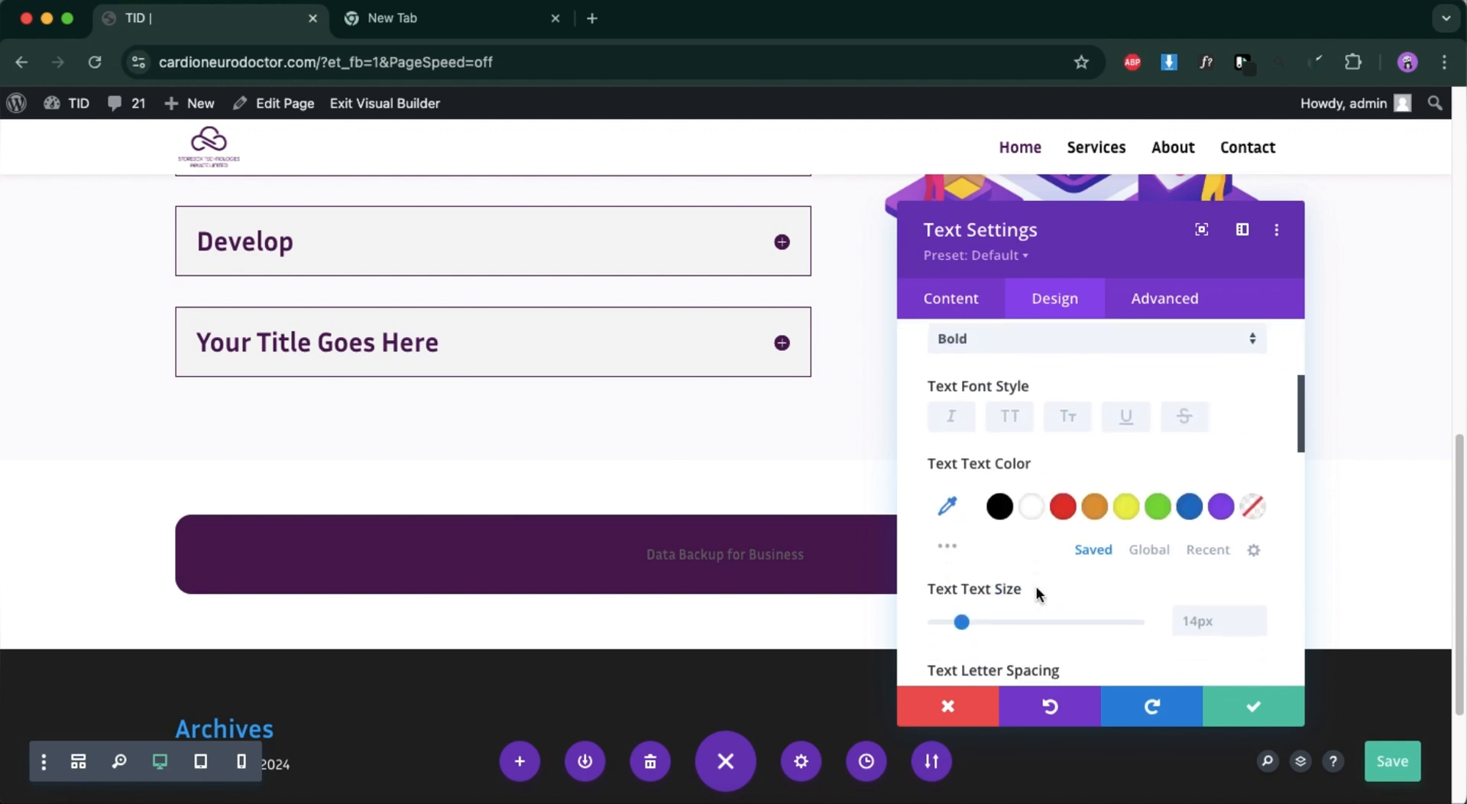
pyautogui.click(1031, 506)
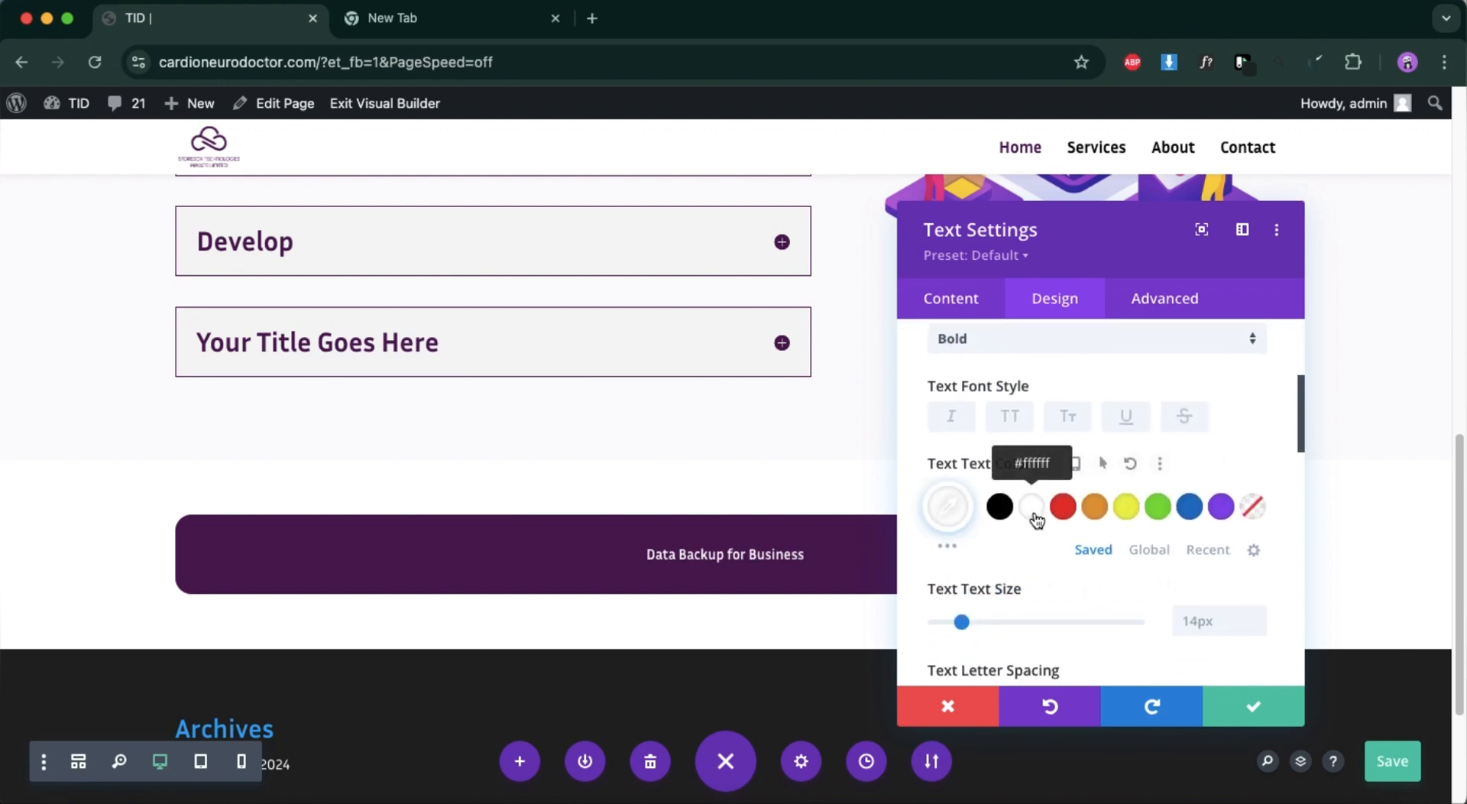
pyautogui.moveTo(962, 622); pyautogui.dragTo(1021, 634)
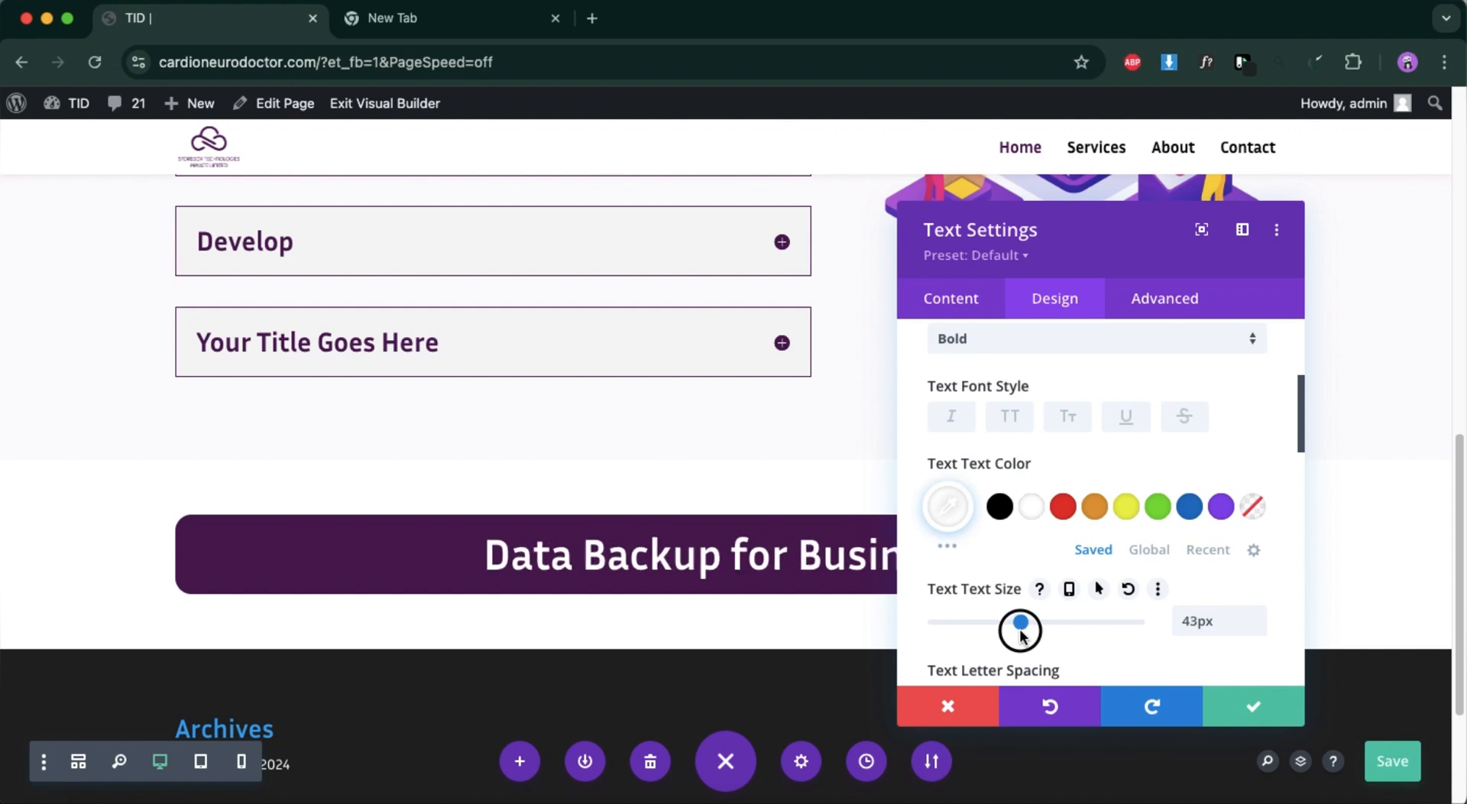
pyautogui.scroll(-5, 1108, 641)
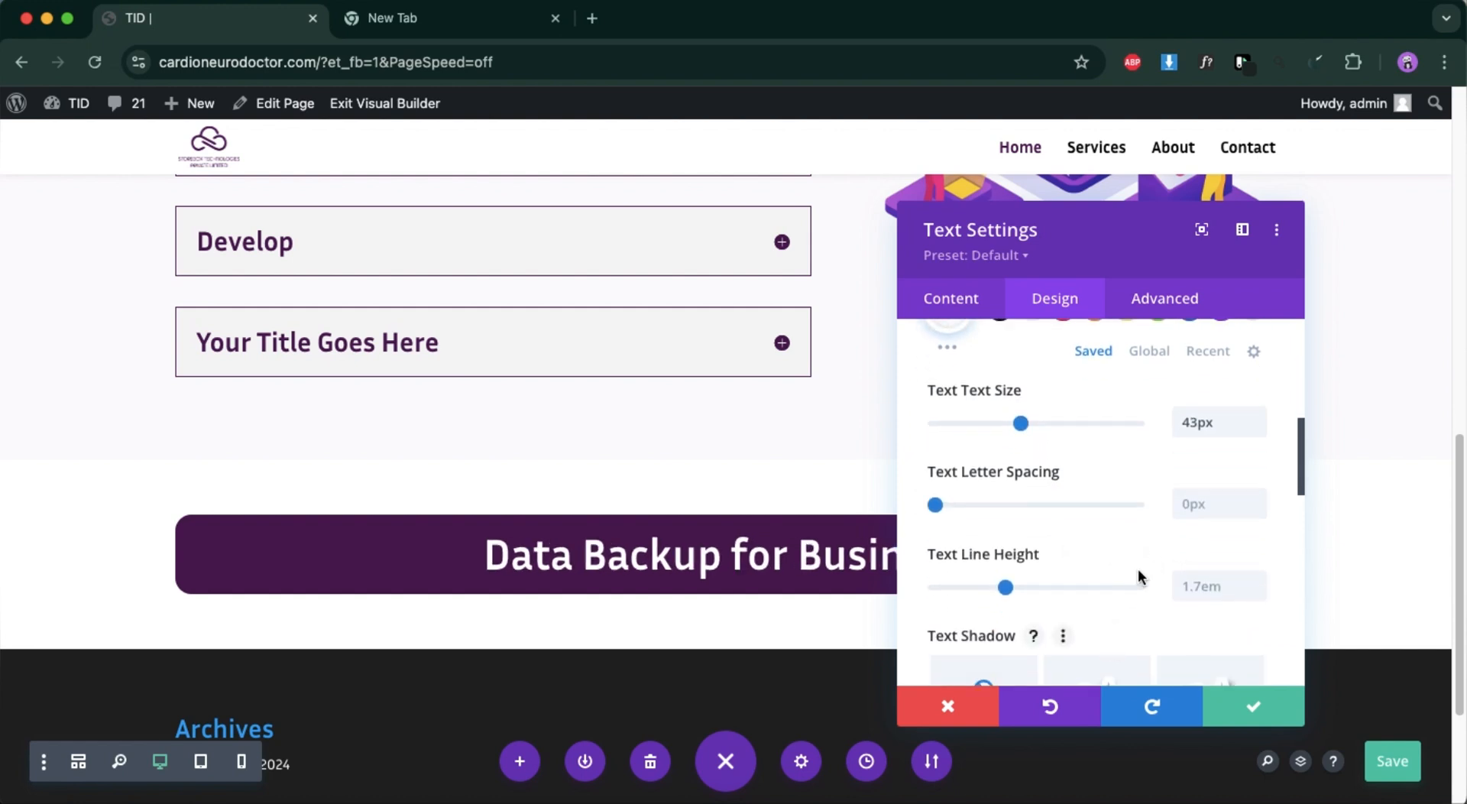
pyautogui.click(1229, 705)
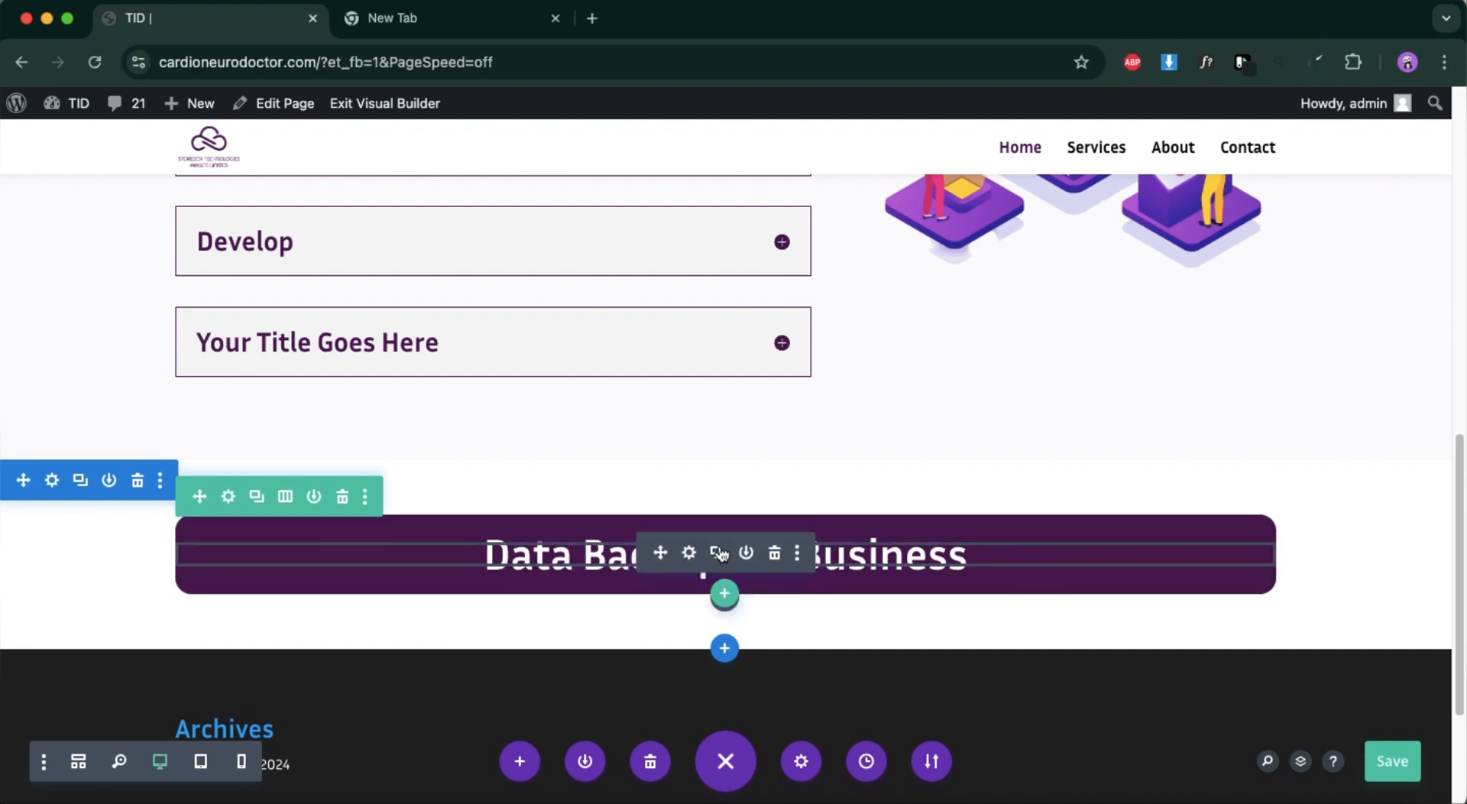
# Duplicate the banner heading module and copy the line "We are Data Storage Providers in India to be recommended" from the Figma banner.
pyautogui.click(718, 553)
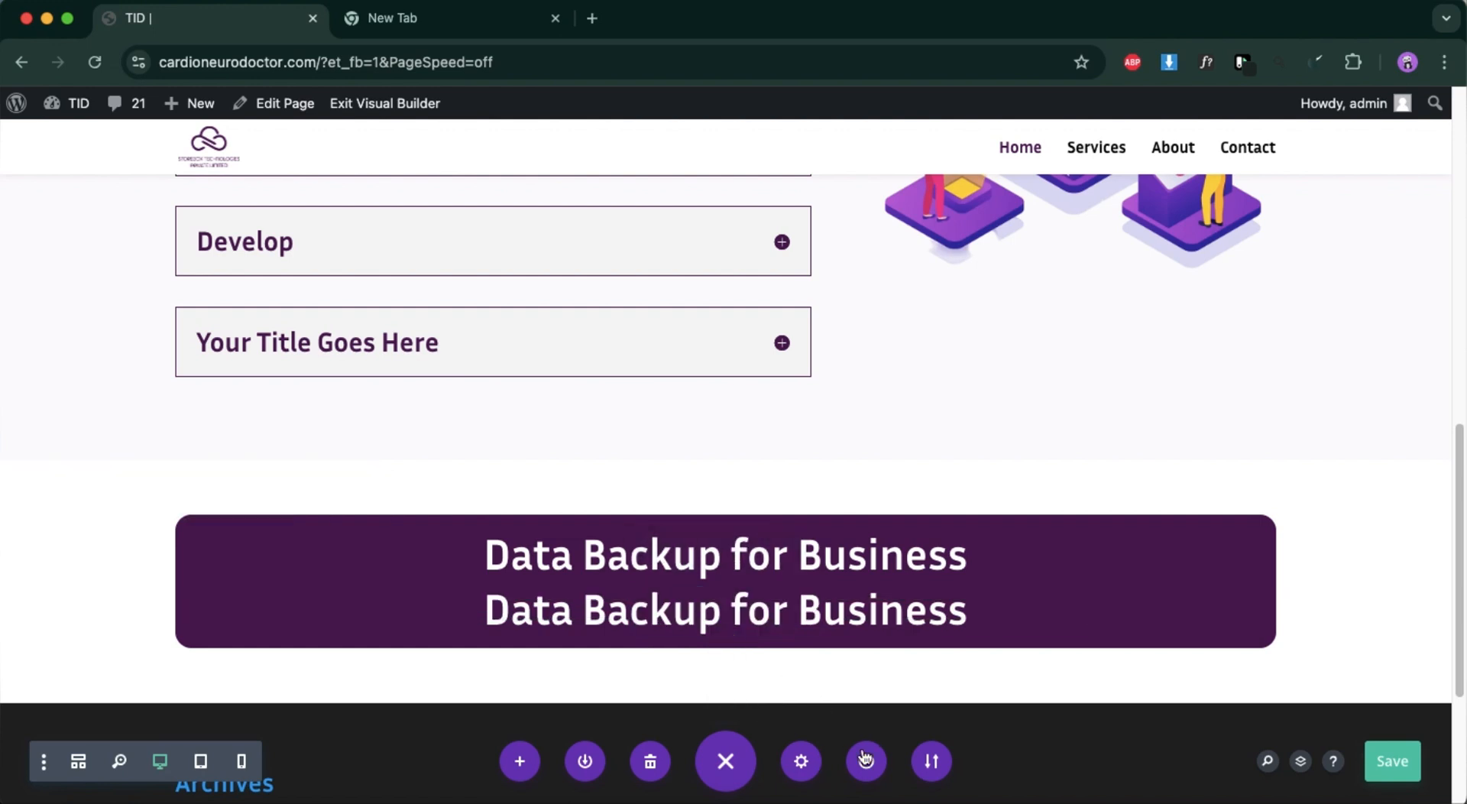
pyautogui.click(1277, 795)
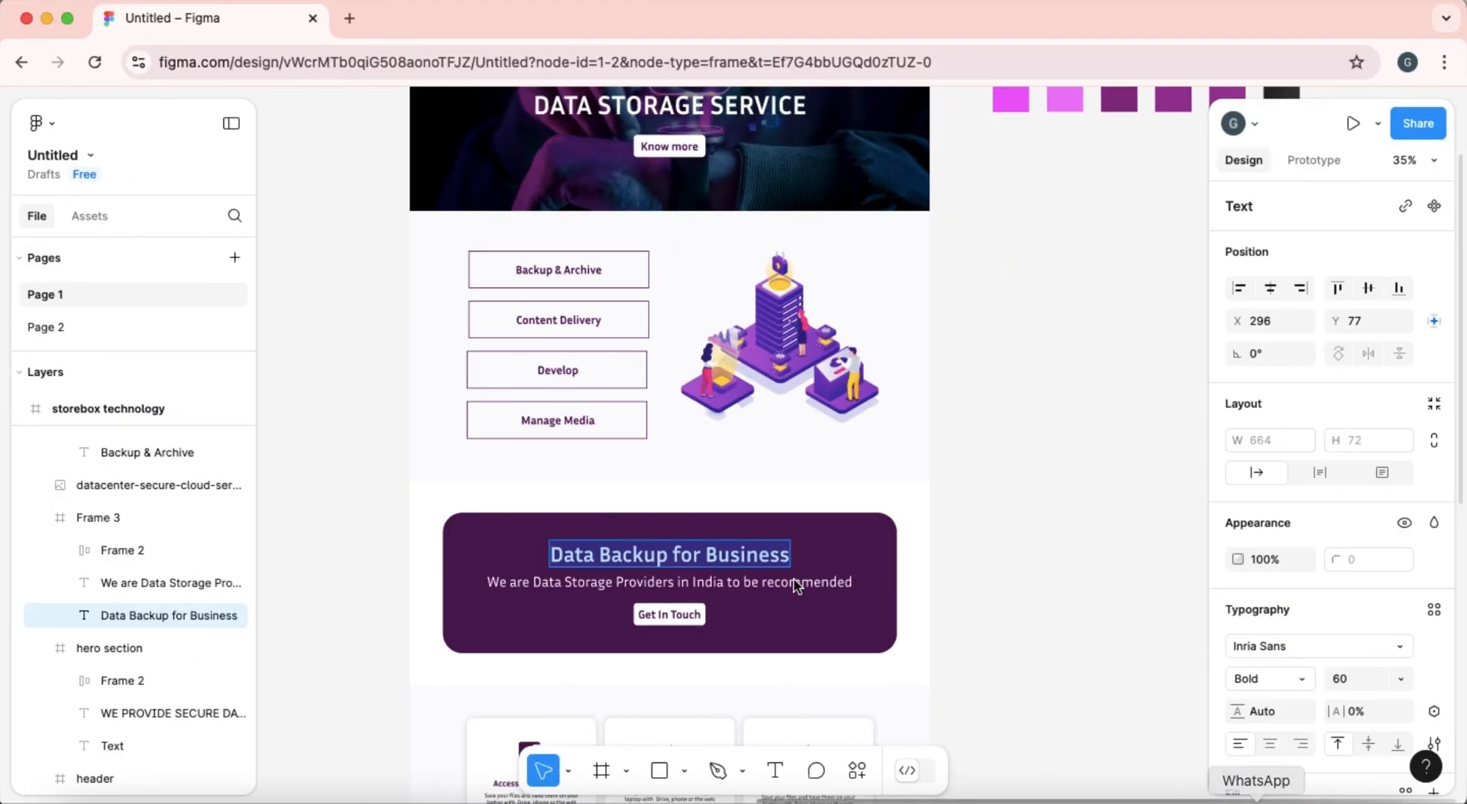
pyautogui.click(746, 581)
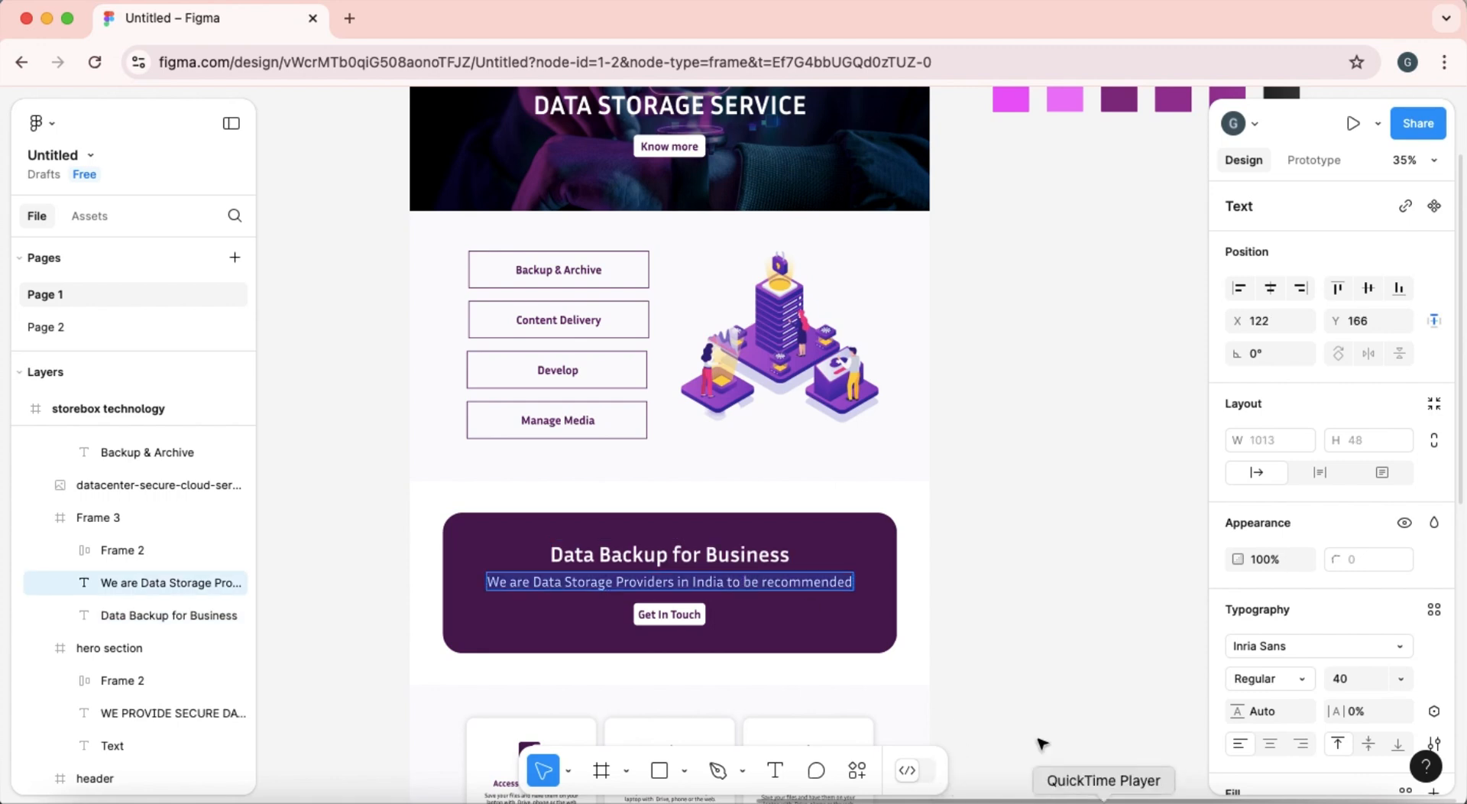
pyautogui.click(47, 14)
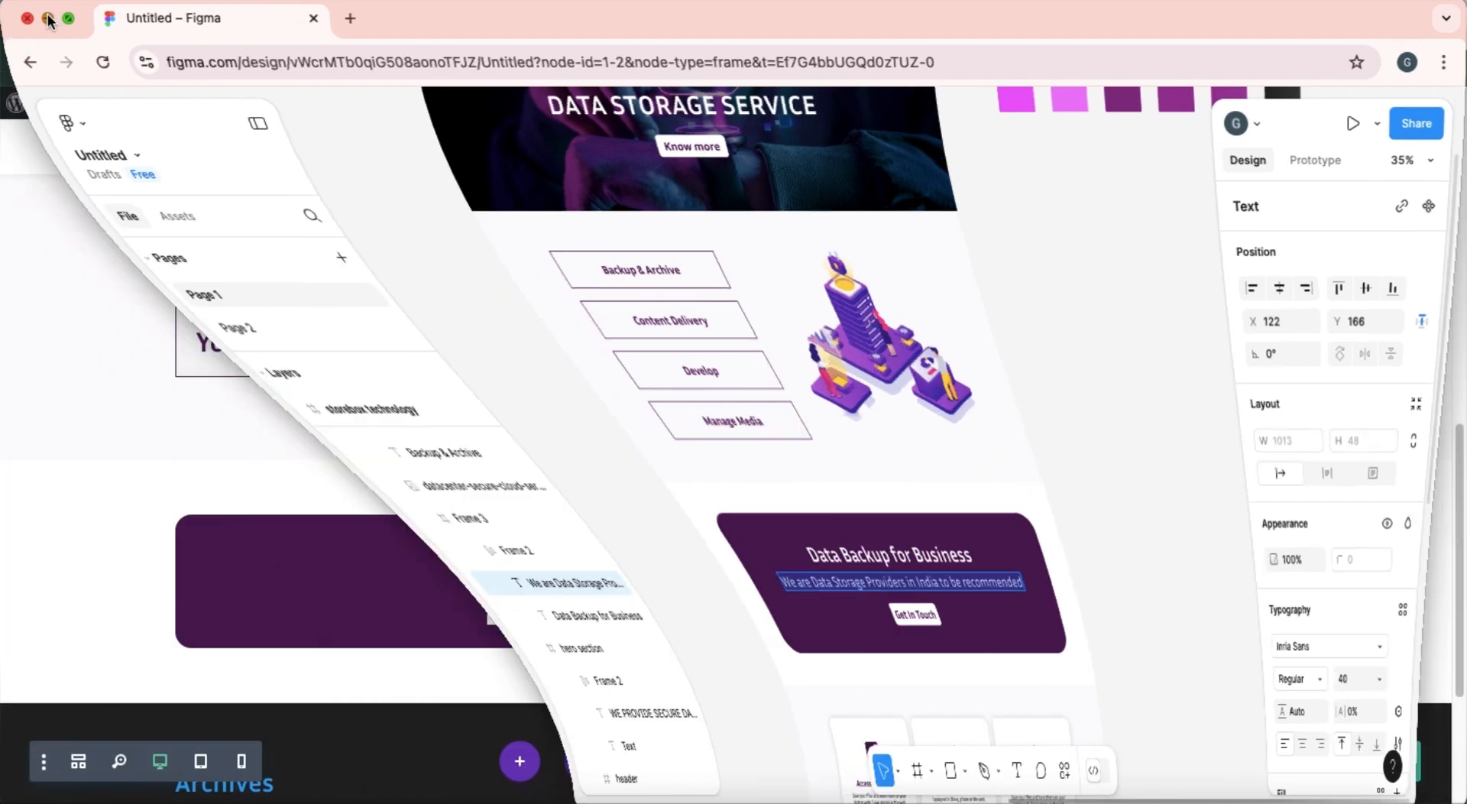
# Replace the duplicated banner text's body with "We are Data Storage Providers in India to be recommended".
pyautogui.moveTo(687, 621)
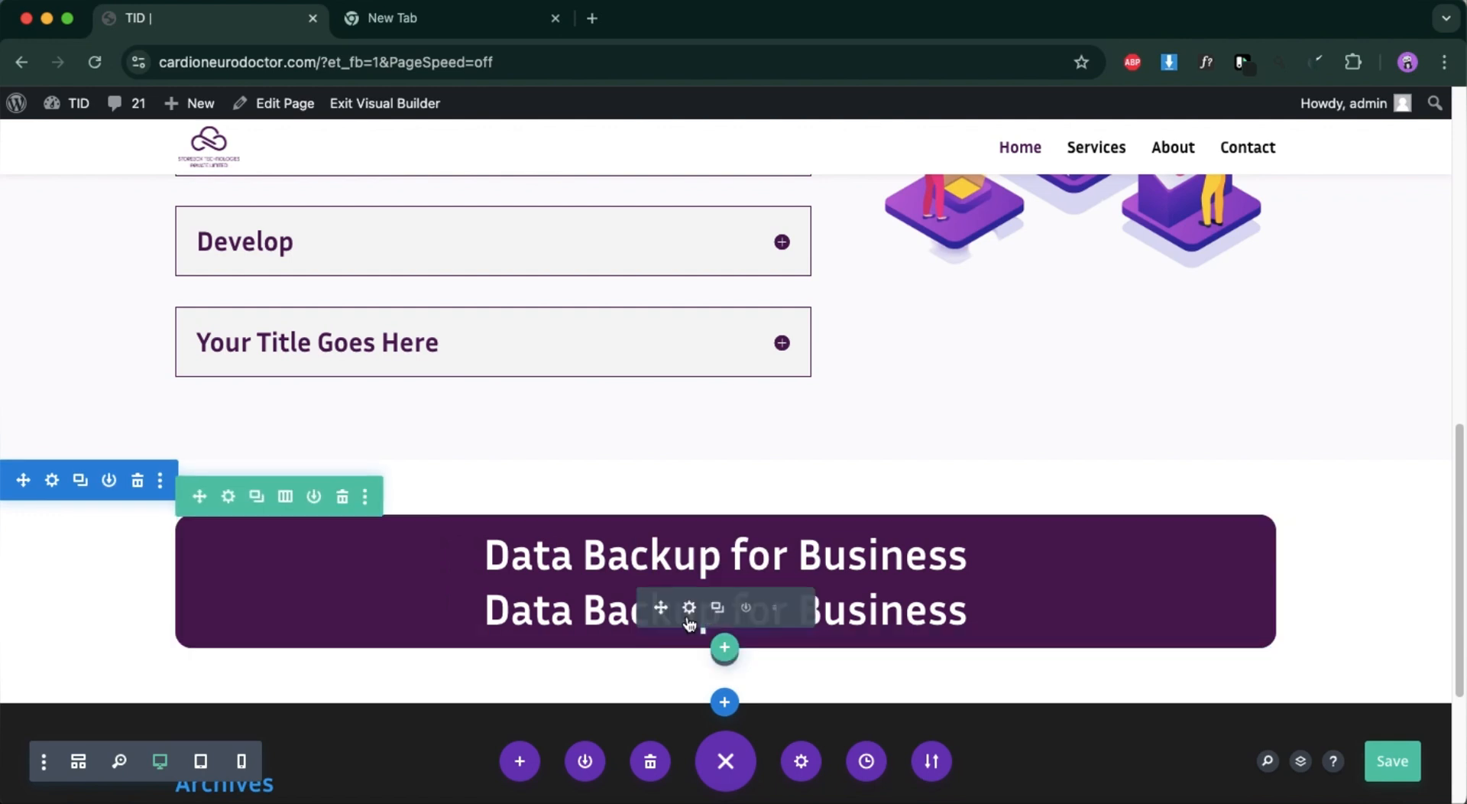
pyautogui.click(689, 608)
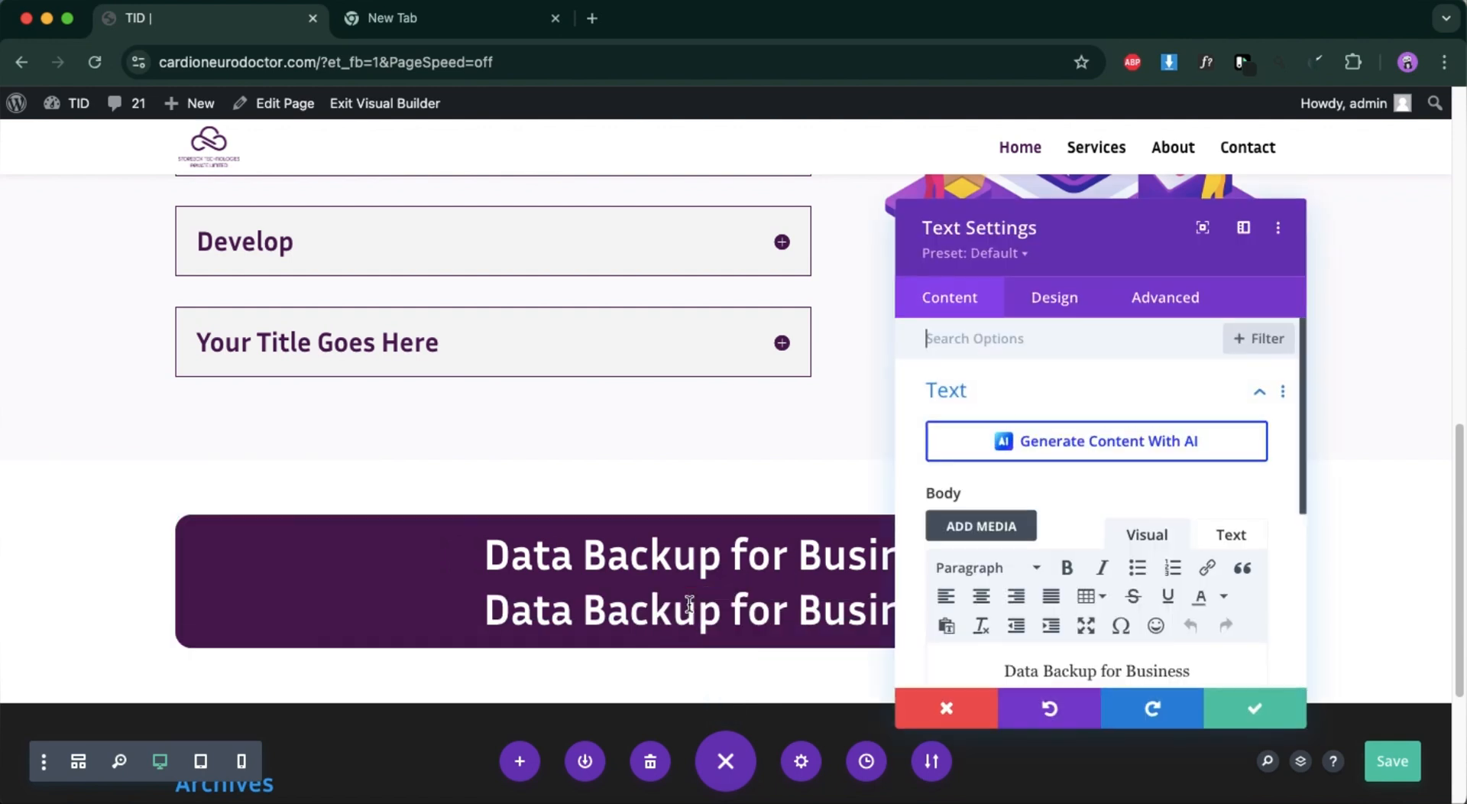
pyautogui.scroll(-2, 1065, 574)
pyautogui.tripleClick(1066, 587)
pyautogui.press('BackSpace')
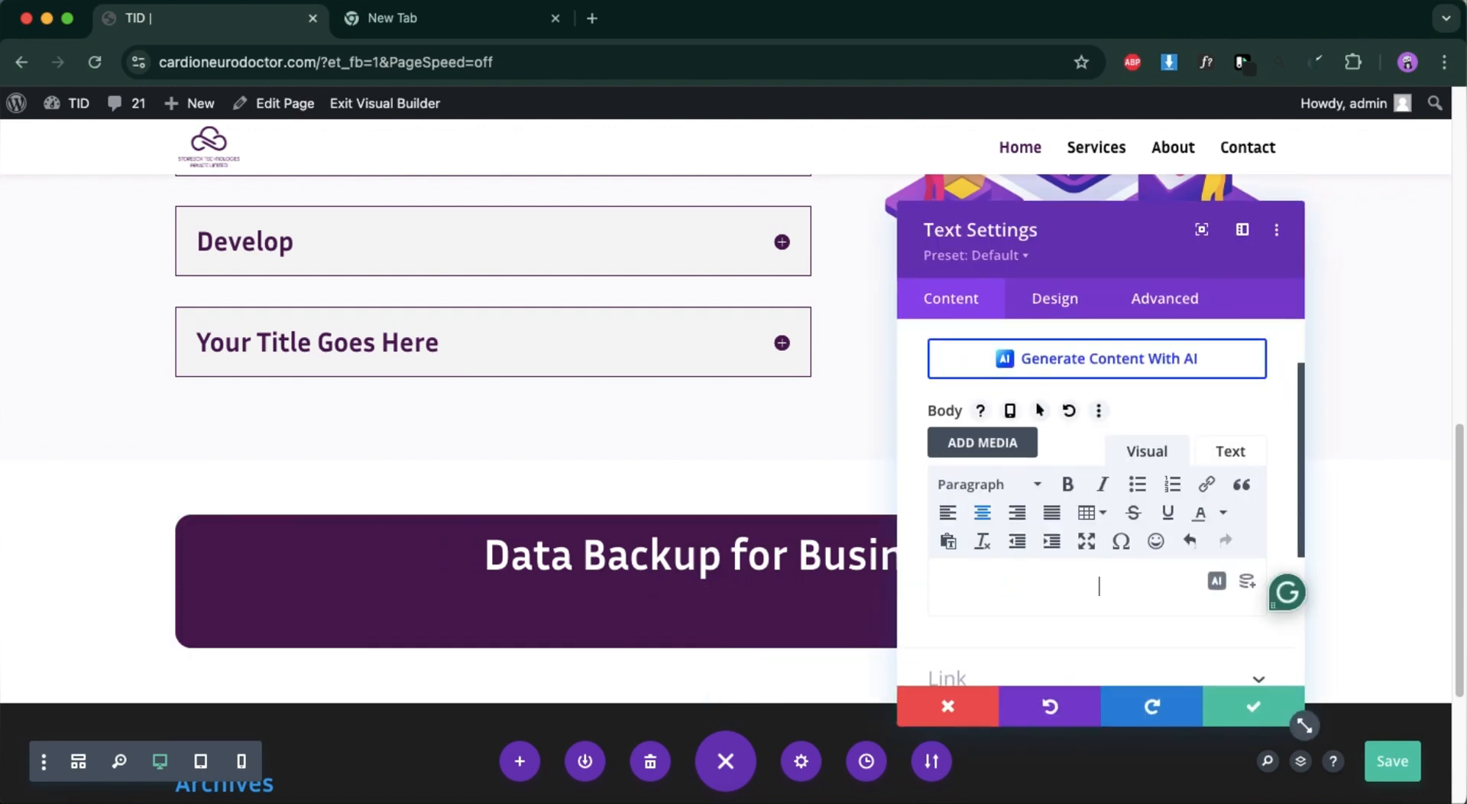
pyautogui.write('We are Data Storage Providers in India to be recommended')
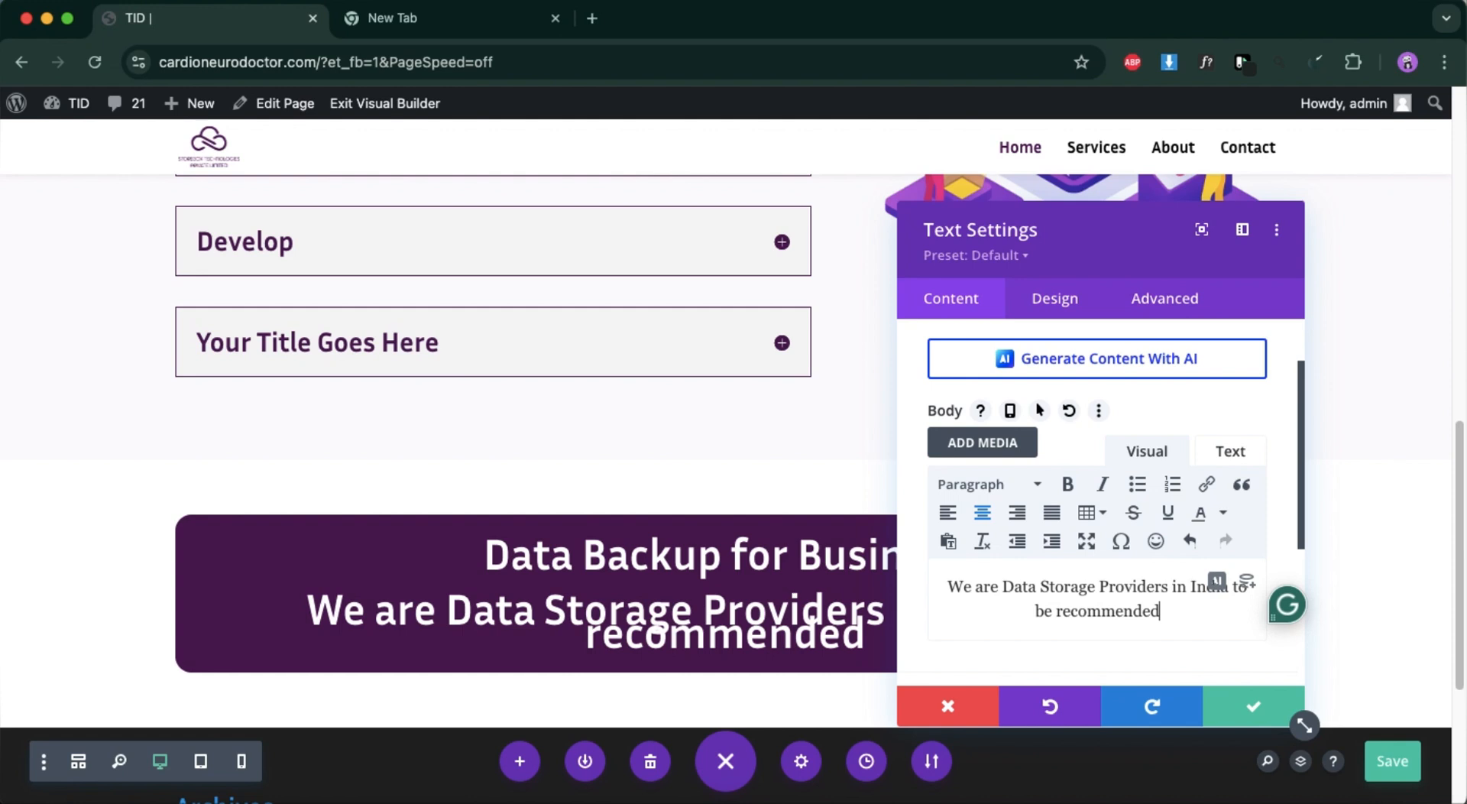
# Style the banner's second line with Regular font weight and 23px text size, and apply the module settings.
pyautogui.click(1046, 301)
pyautogui.click(1004, 391)
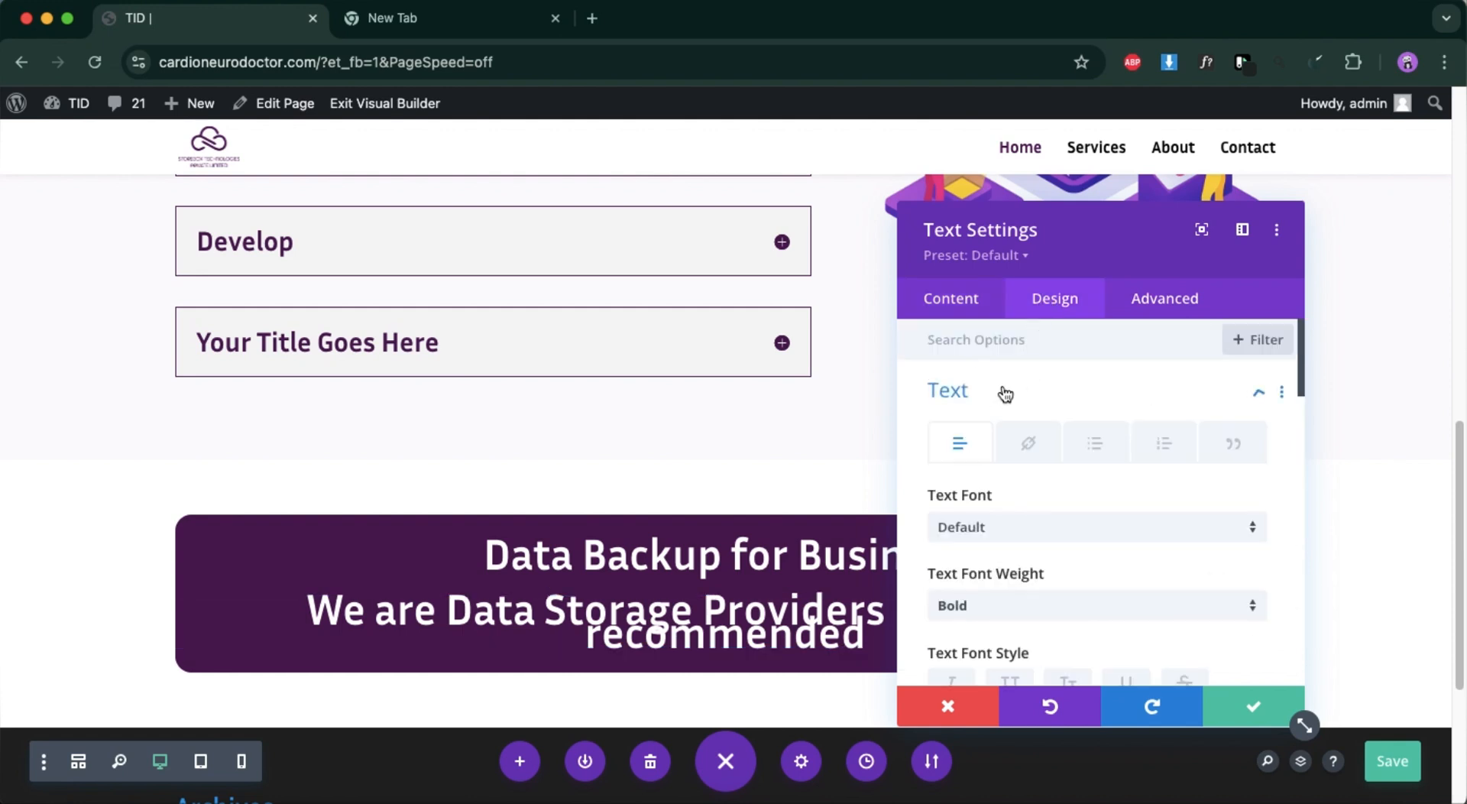
pyautogui.scroll(-3, 1027, 690)
pyautogui.click(1042, 489)
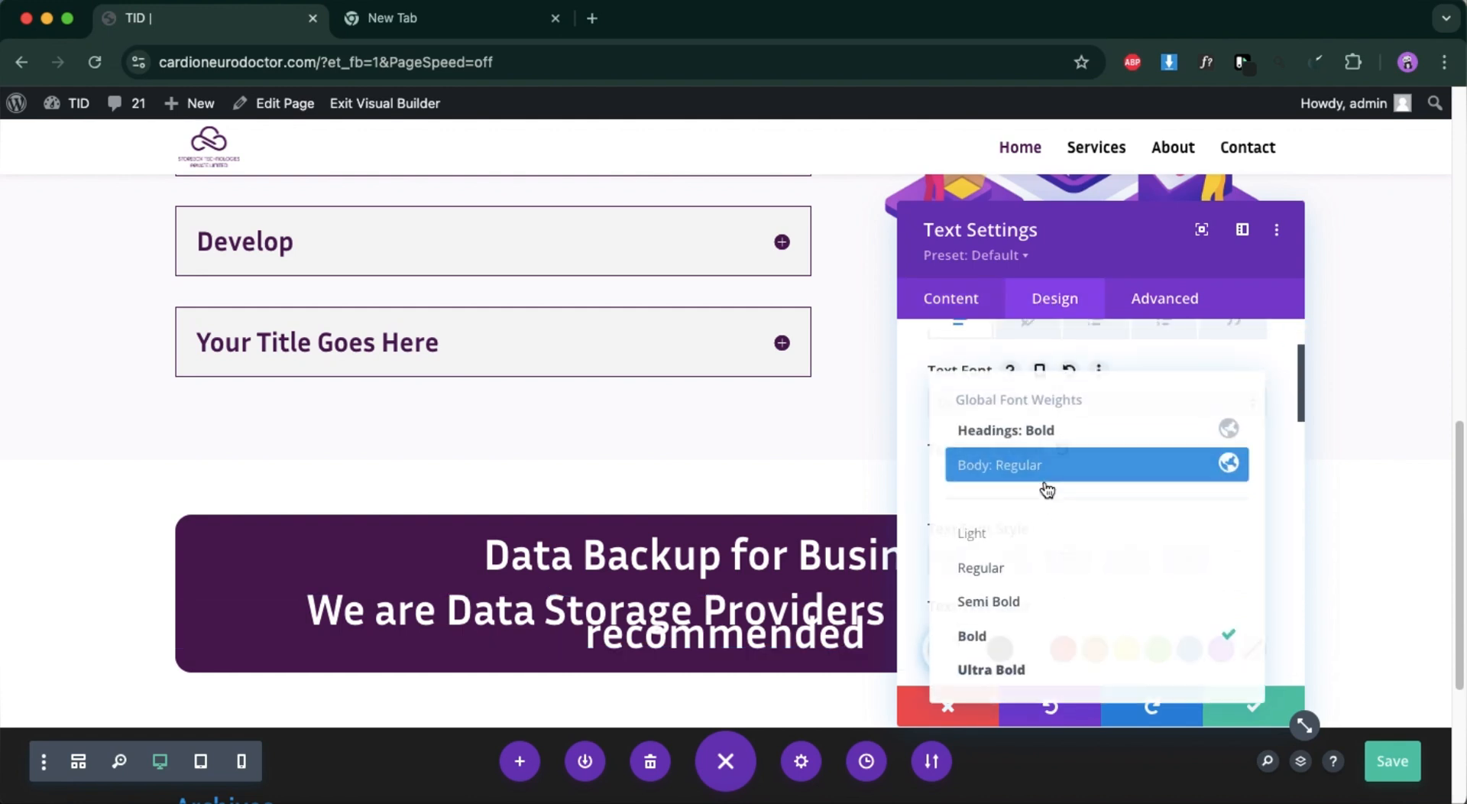
pyautogui.click(1010, 568)
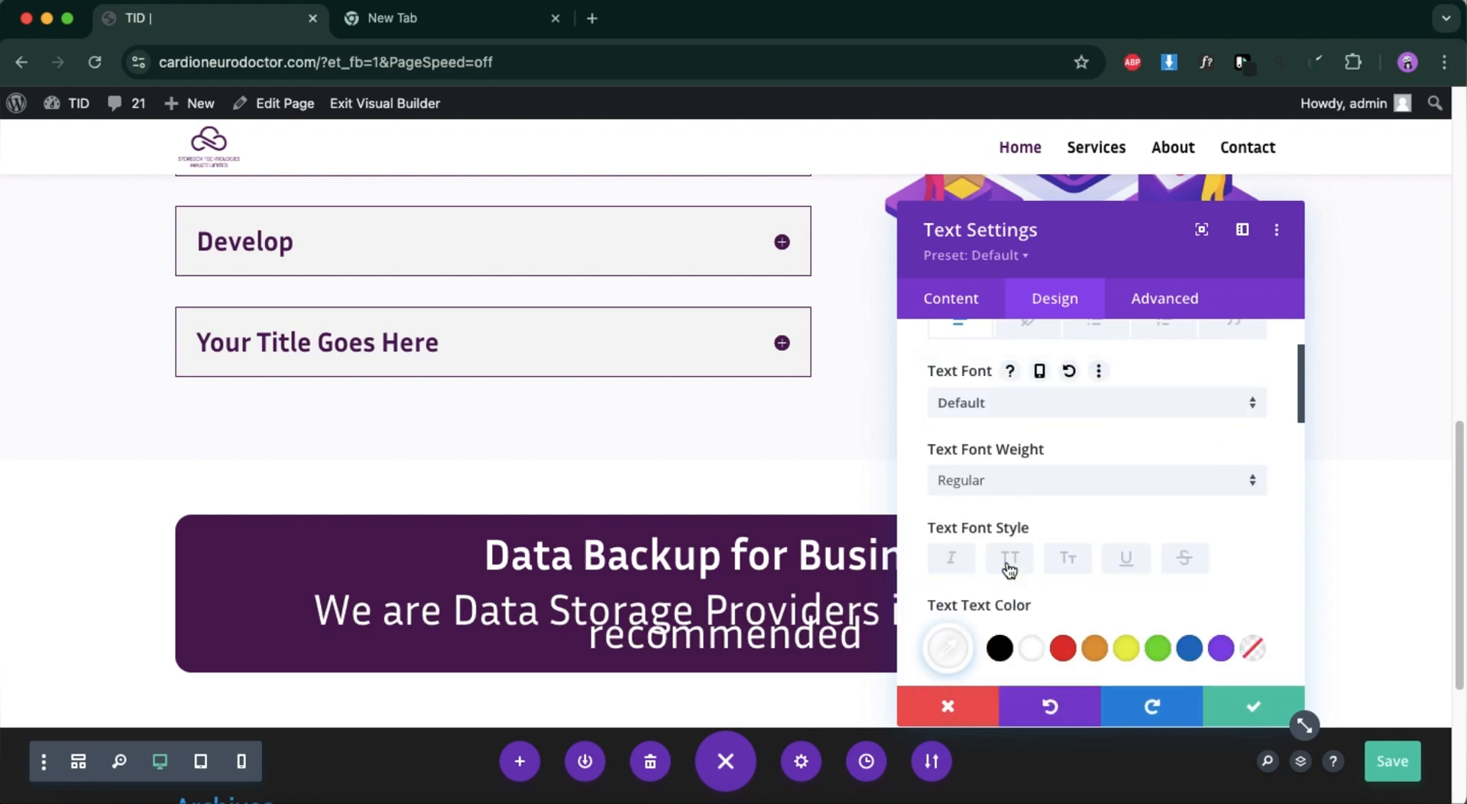
pyautogui.scroll(-3, 1011, 590)
pyautogui.moveTo(1020, 596); pyautogui.dragTo(981, 596)
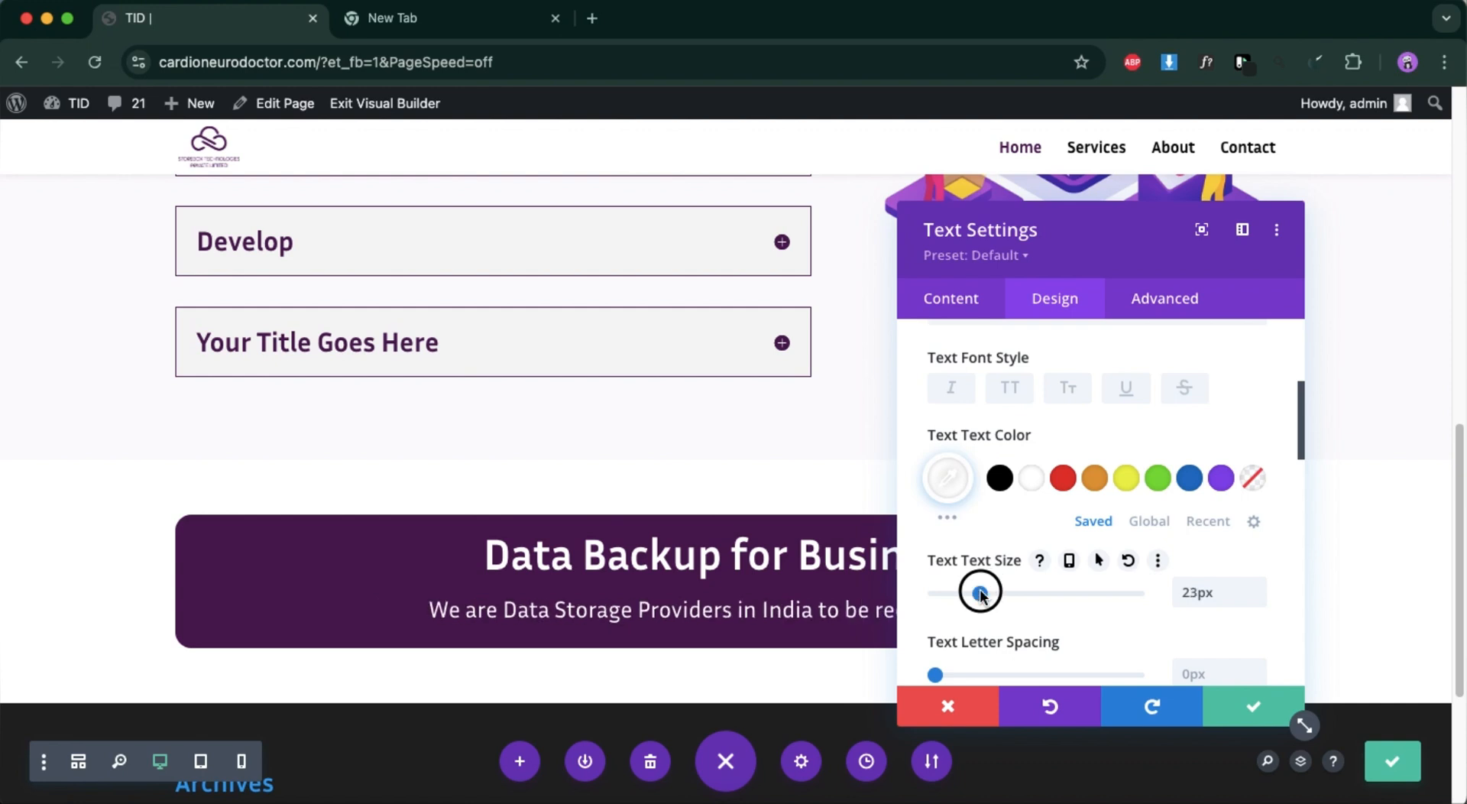
pyautogui.click(1278, 709)
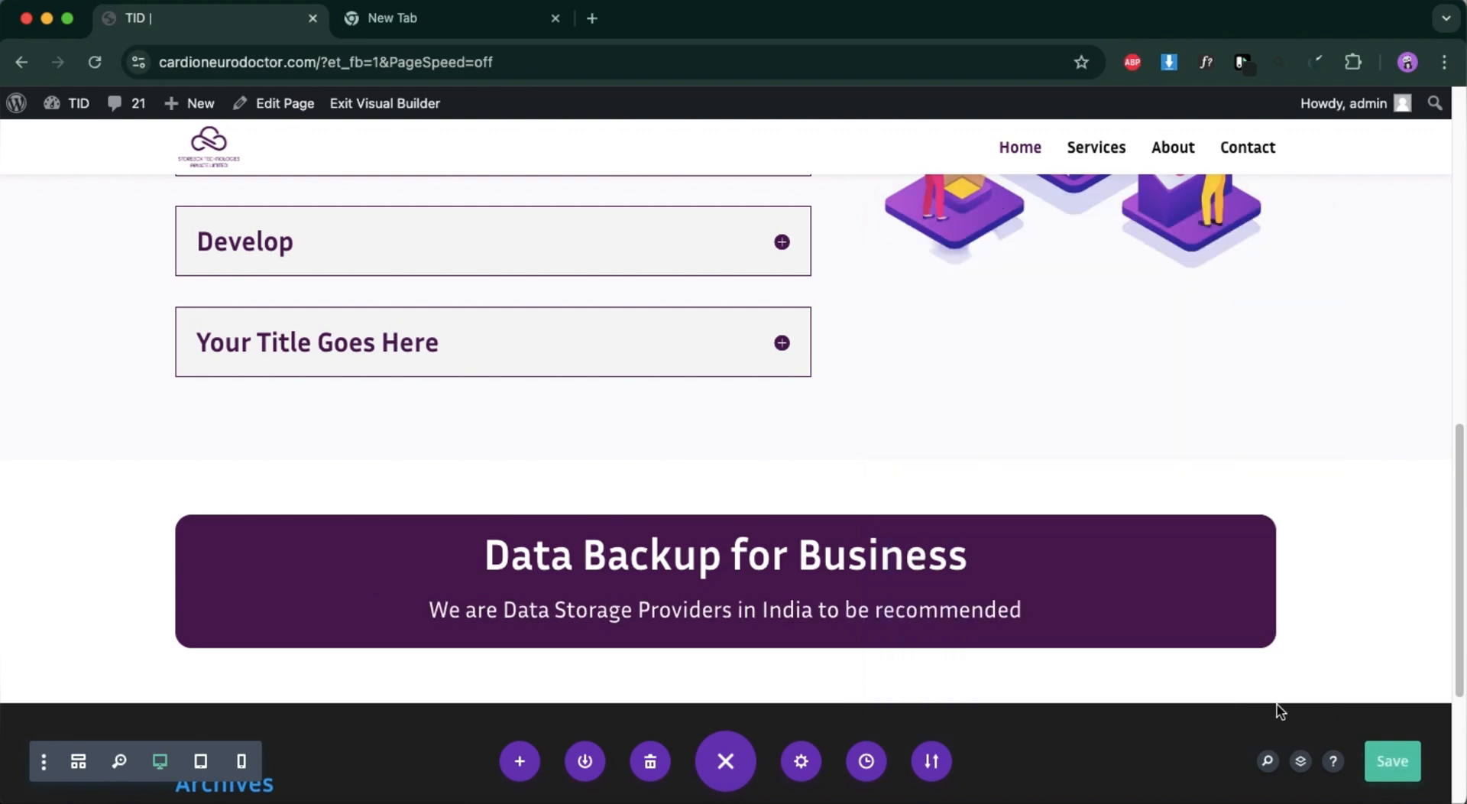
# Increase the purple row's top and bottom padding and insert a Button module below the banner's second line.
pyautogui.moveTo(945, 542); pyautogui.dragTo(945, 577)
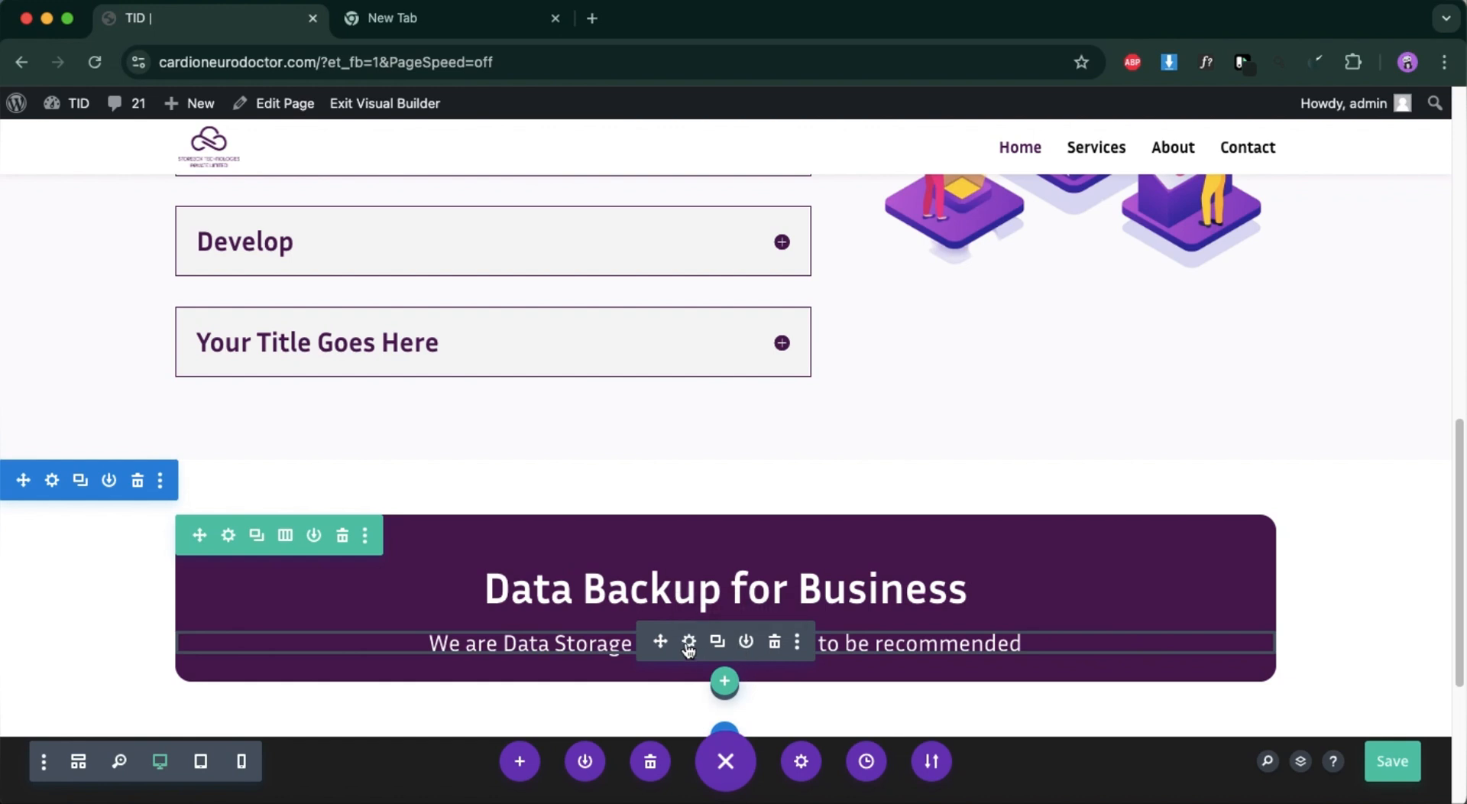
pyautogui.moveTo(878, 671); pyautogui.dragTo(874, 698)
pyautogui.click(724, 687)
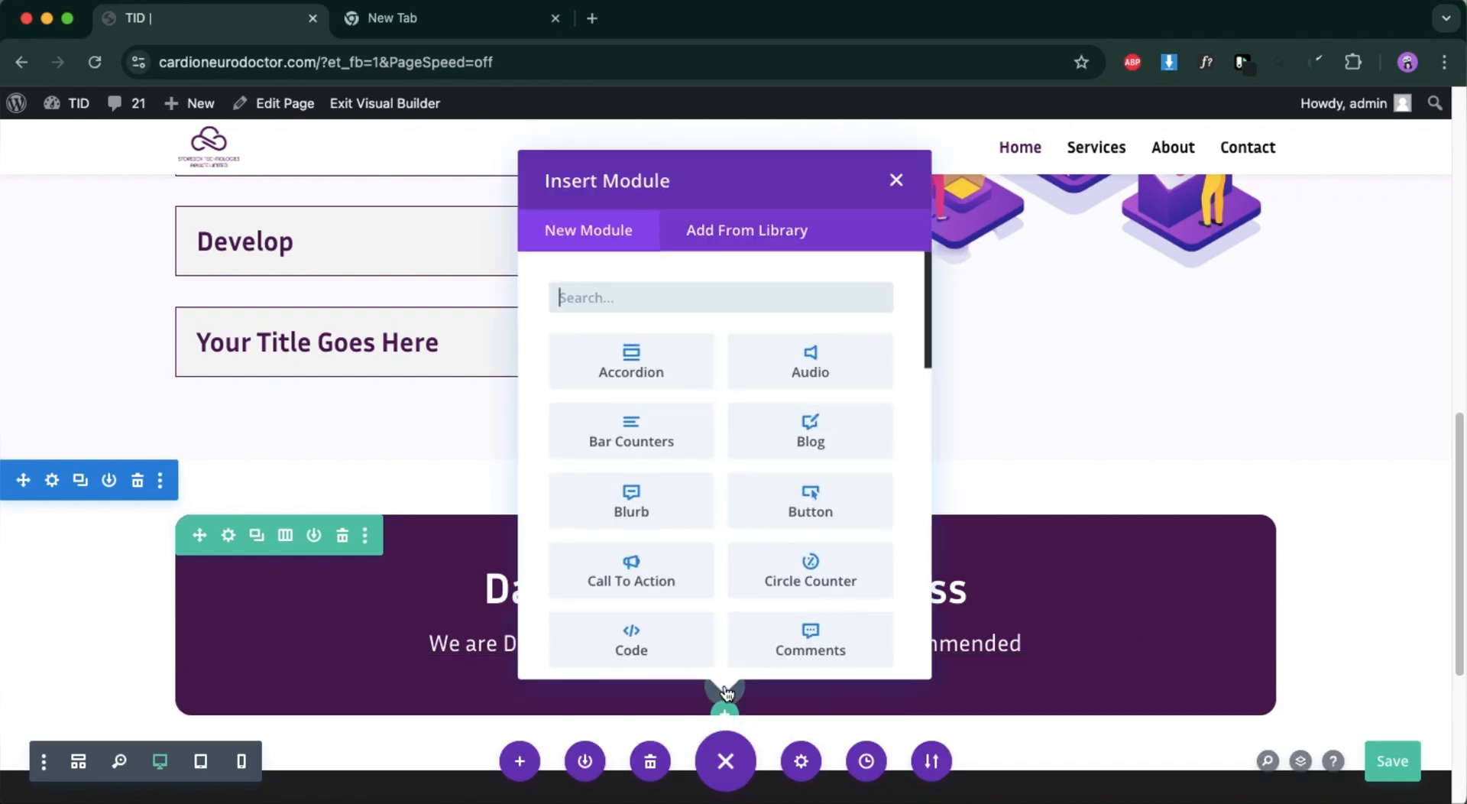
pyautogui.write('but')
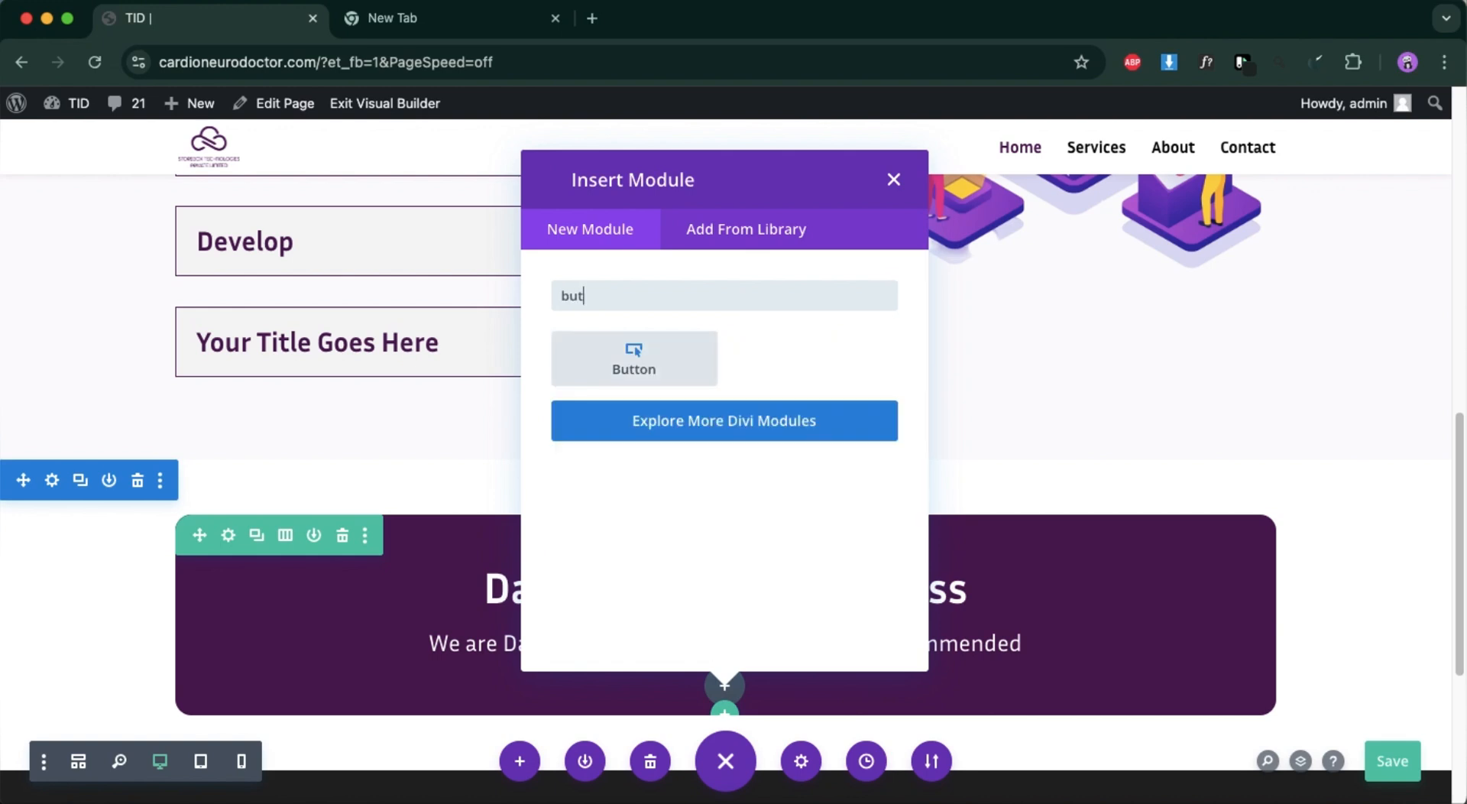
pyautogui.click(709, 376)
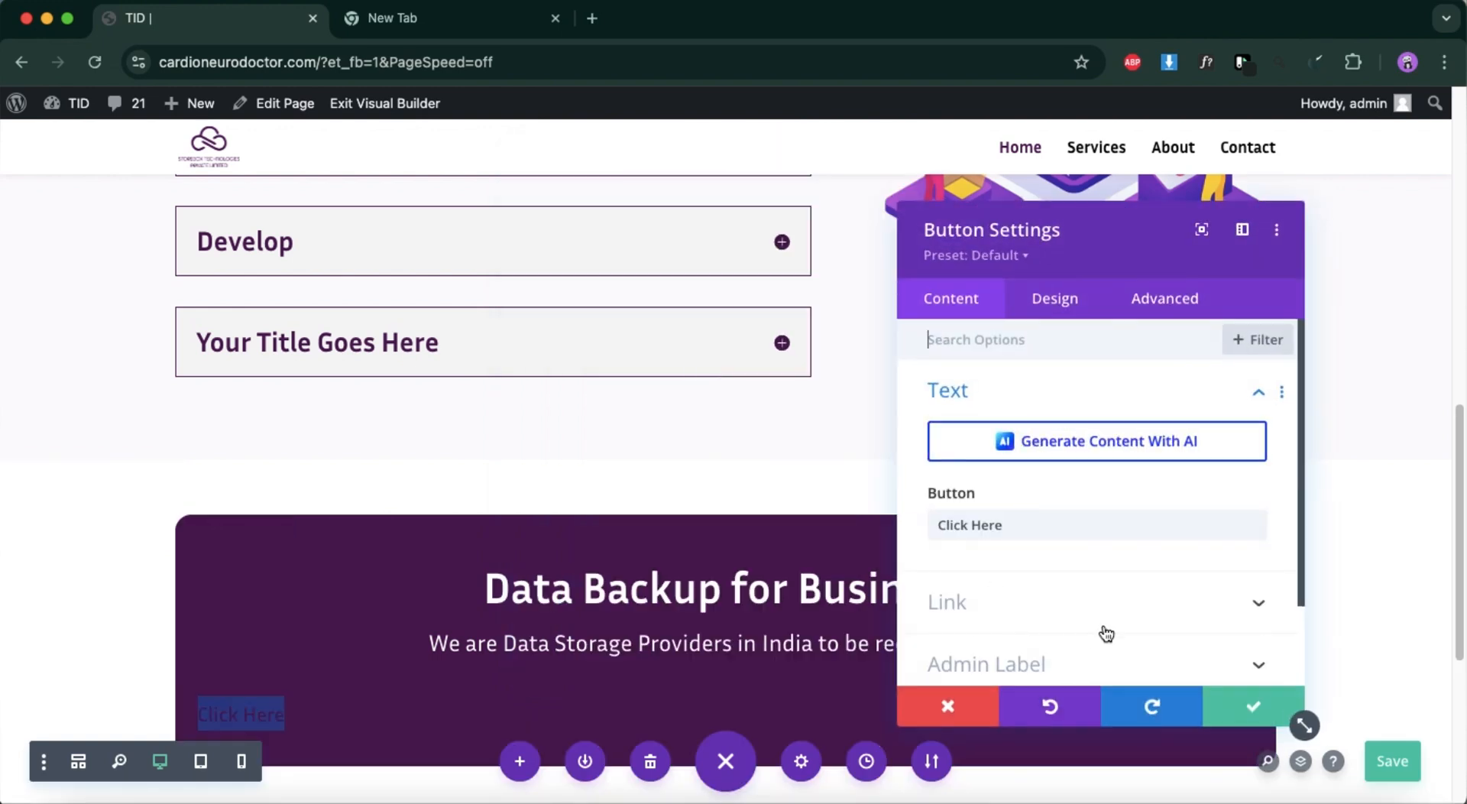
# Enable custom styles for the banner button and give it a white #ffffff background.
pyautogui.scroll(-2, 1106, 633)
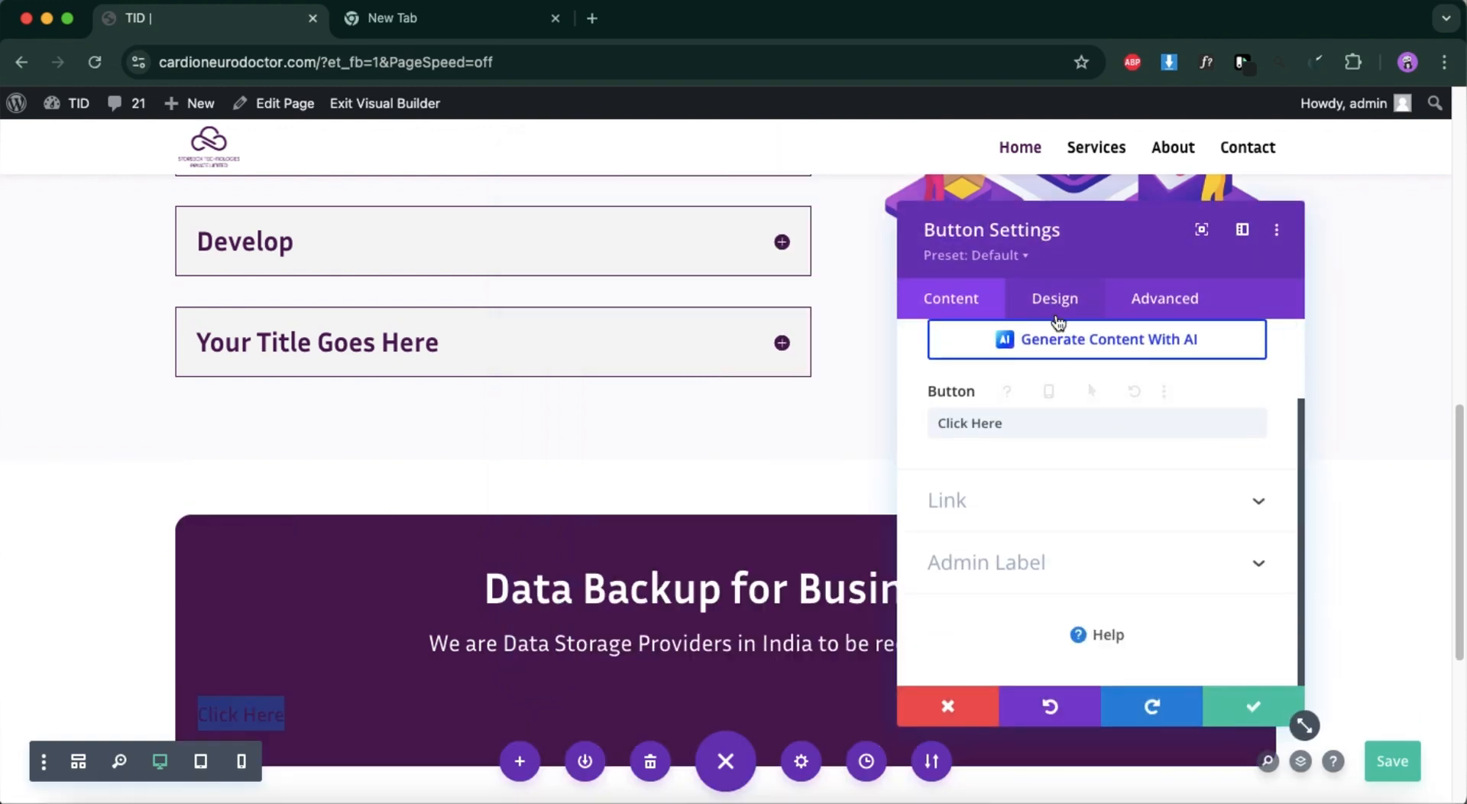
pyautogui.click(1057, 299)
pyautogui.click(1007, 525)
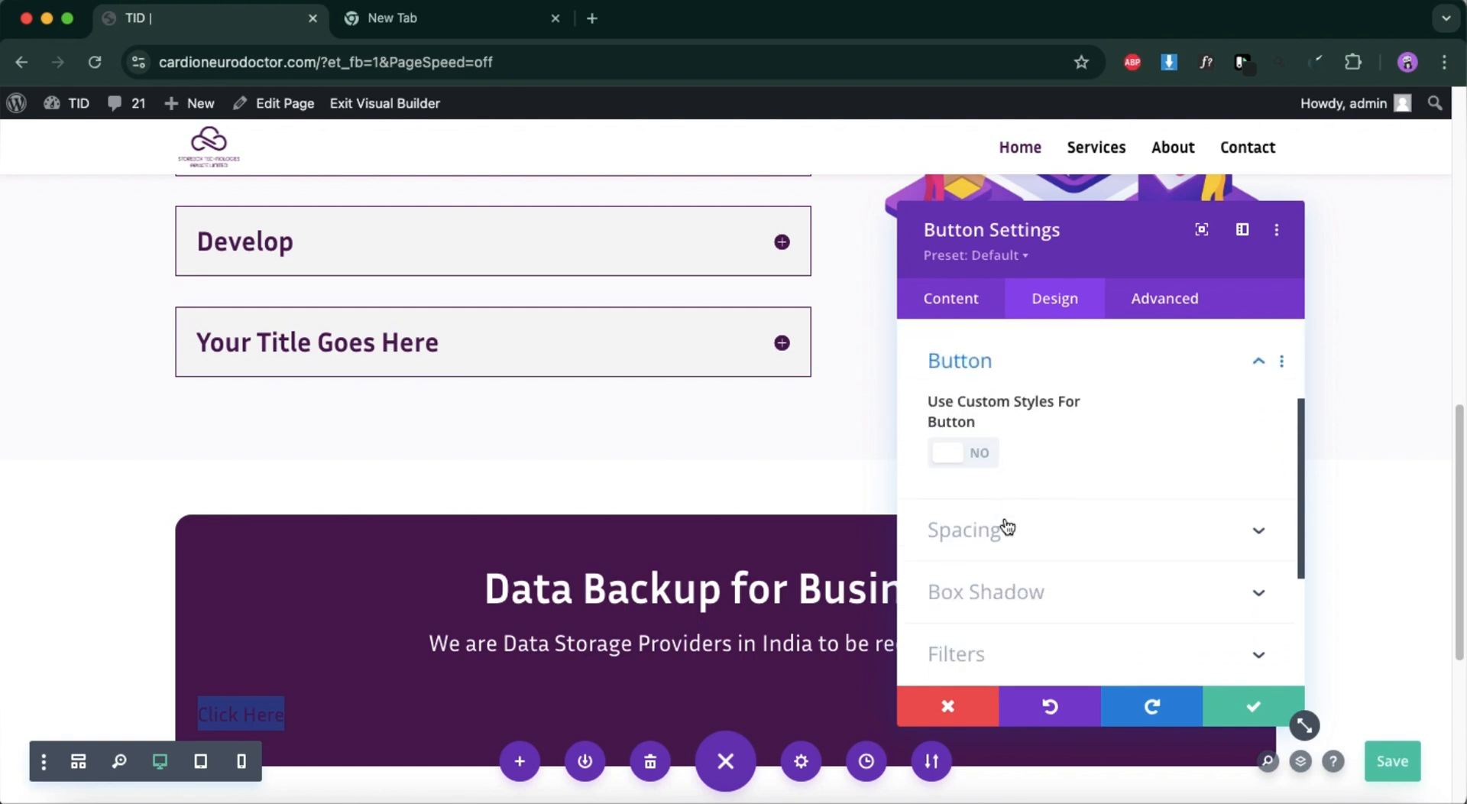
pyautogui.click(987, 442)
pyautogui.scroll(-3, 997, 581)
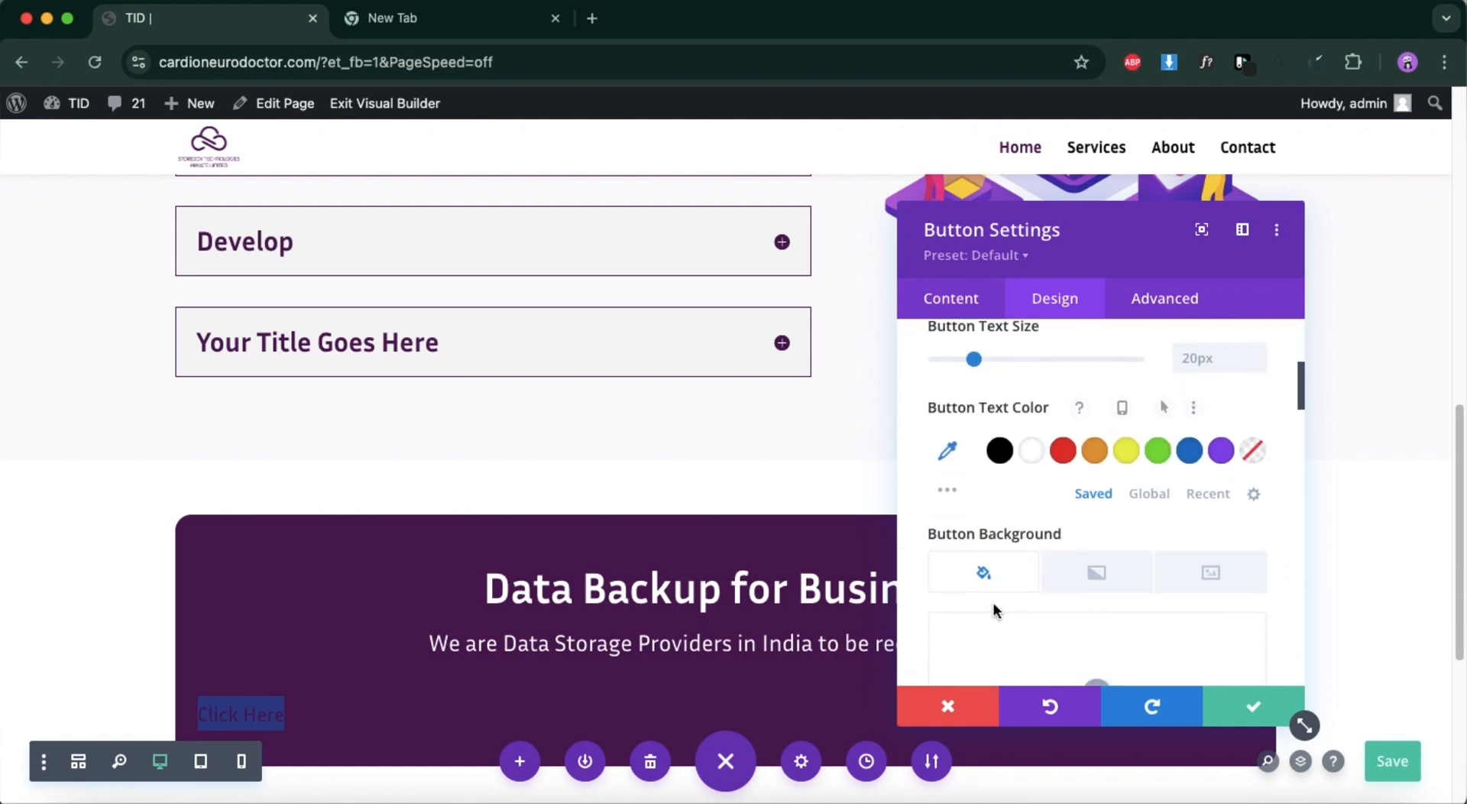
pyautogui.scroll(-2, 996, 612)
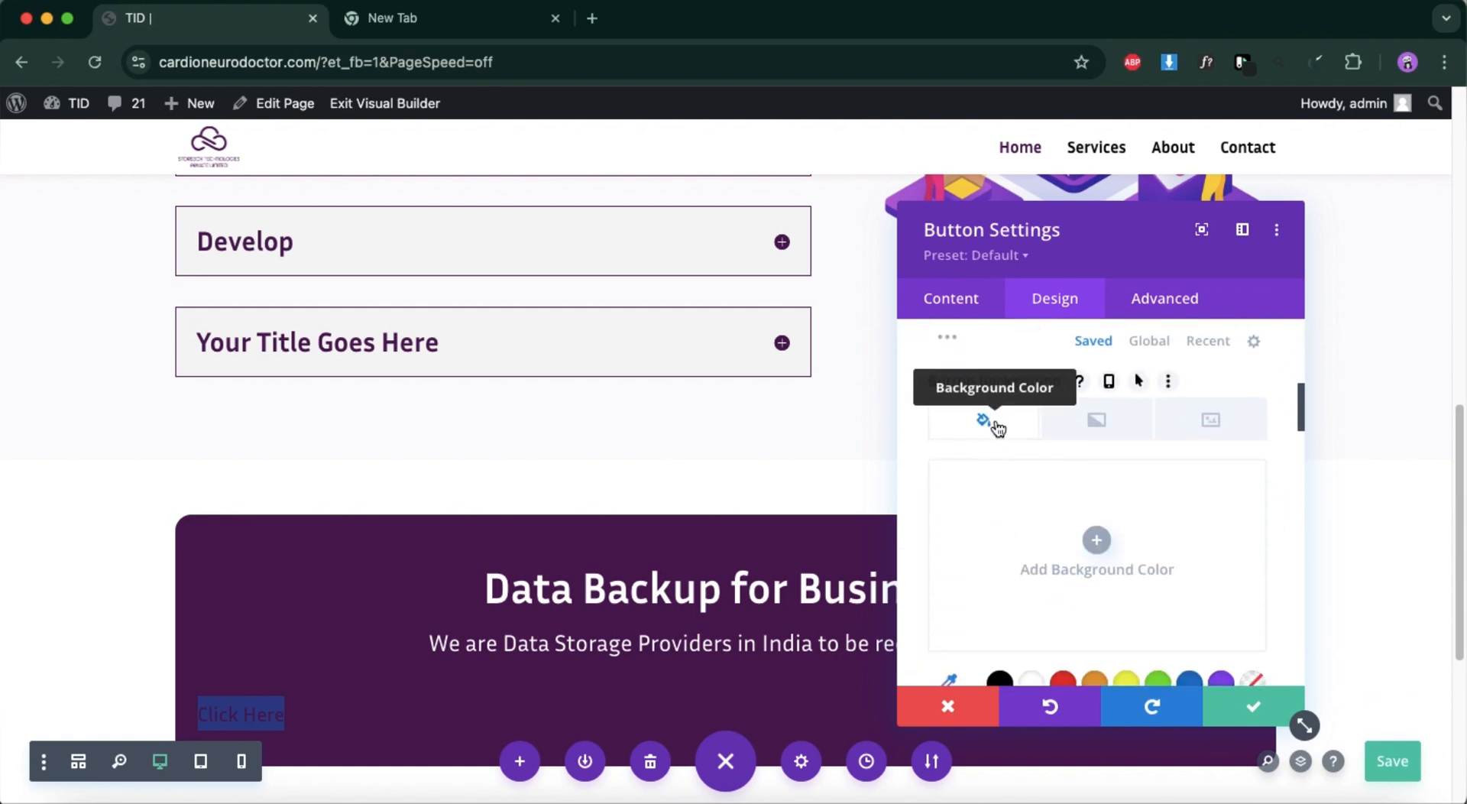
pyautogui.scroll(-2, 1053, 637)
pyautogui.click(1001, 598)
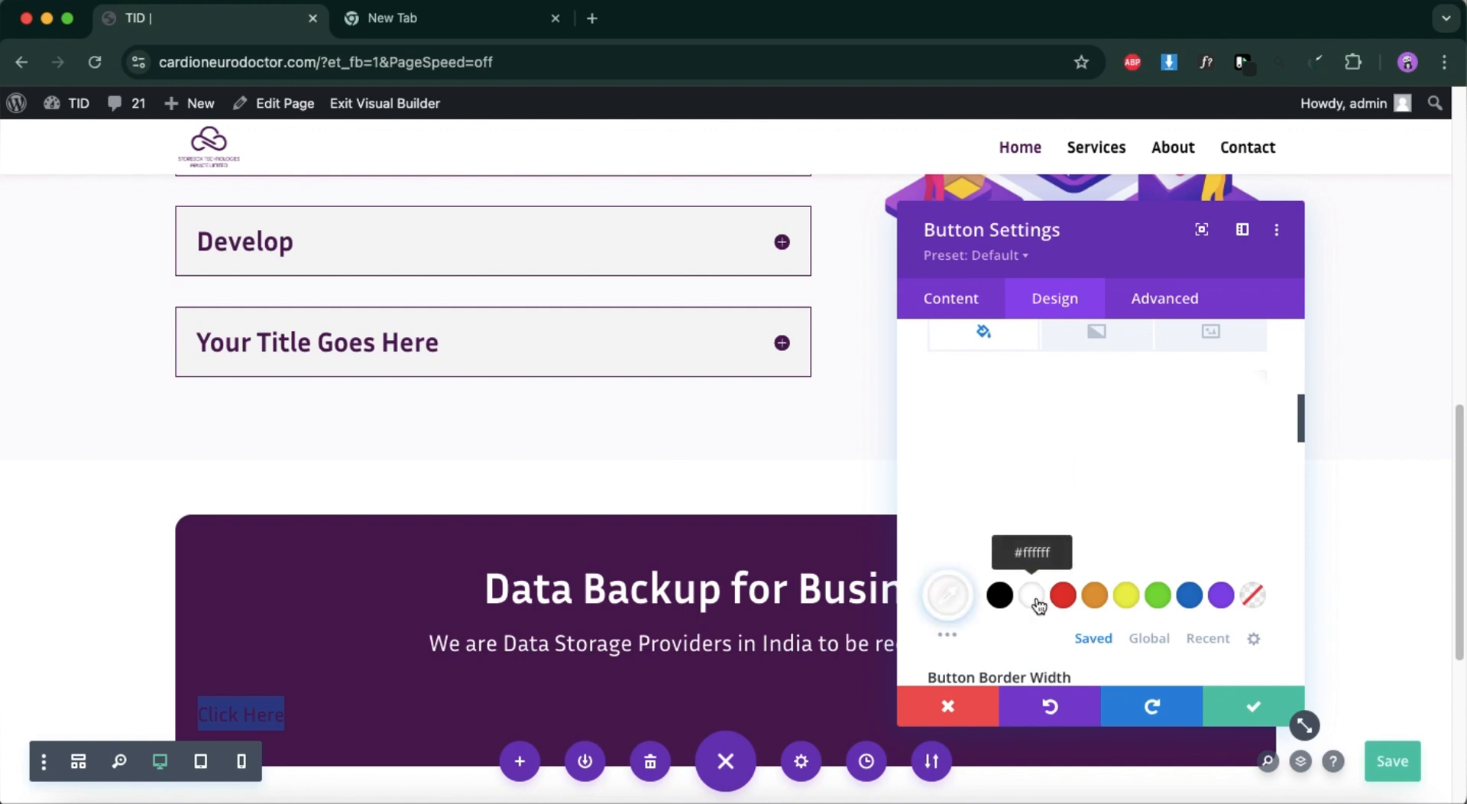
pyautogui.scroll(-3, 1036, 598)
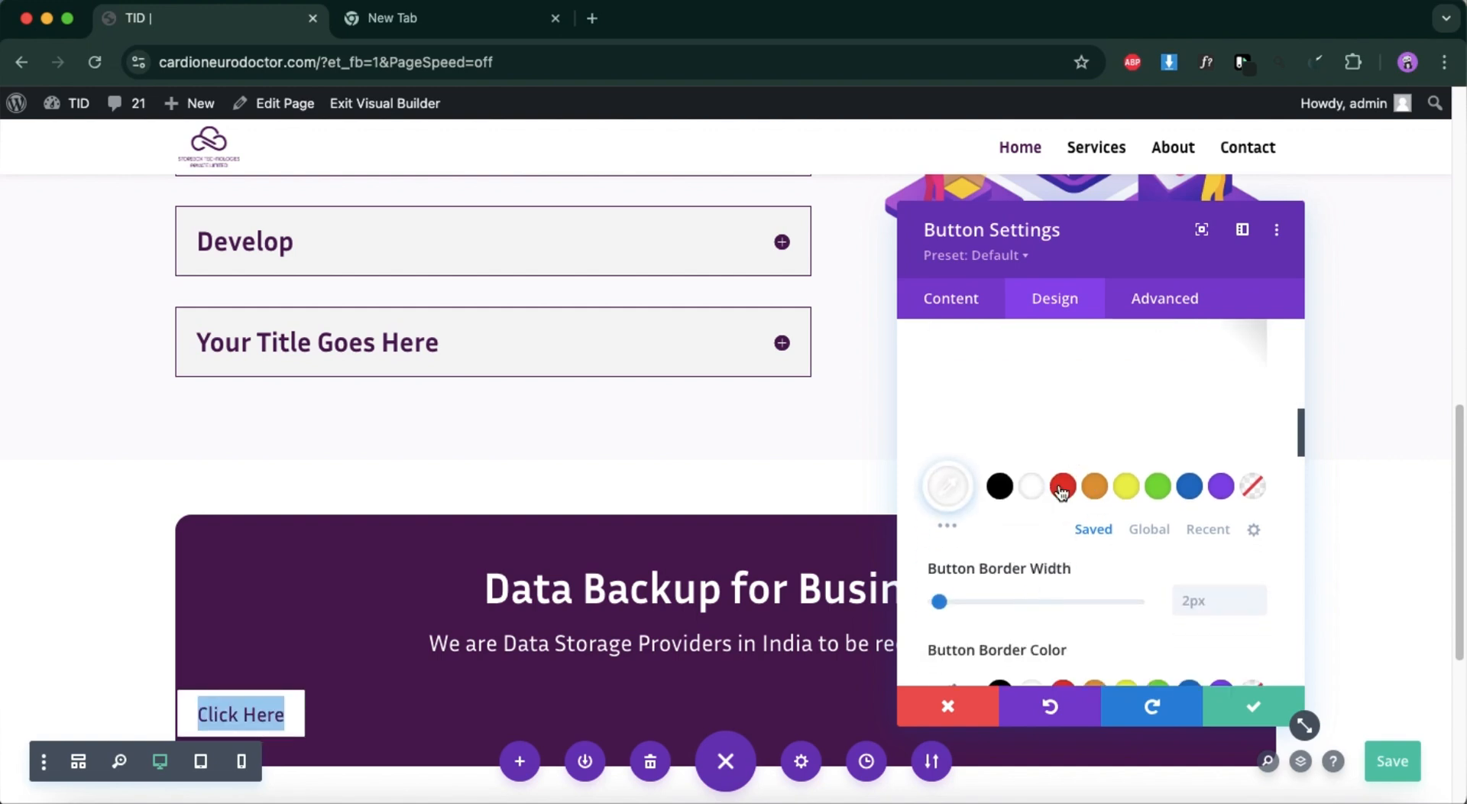
# Adjust the banner button's border styling and apply the button settings.
pyautogui.scroll(-3, 1050, 561)
pyautogui.click(1201, 499)
pyautogui.press('Return')
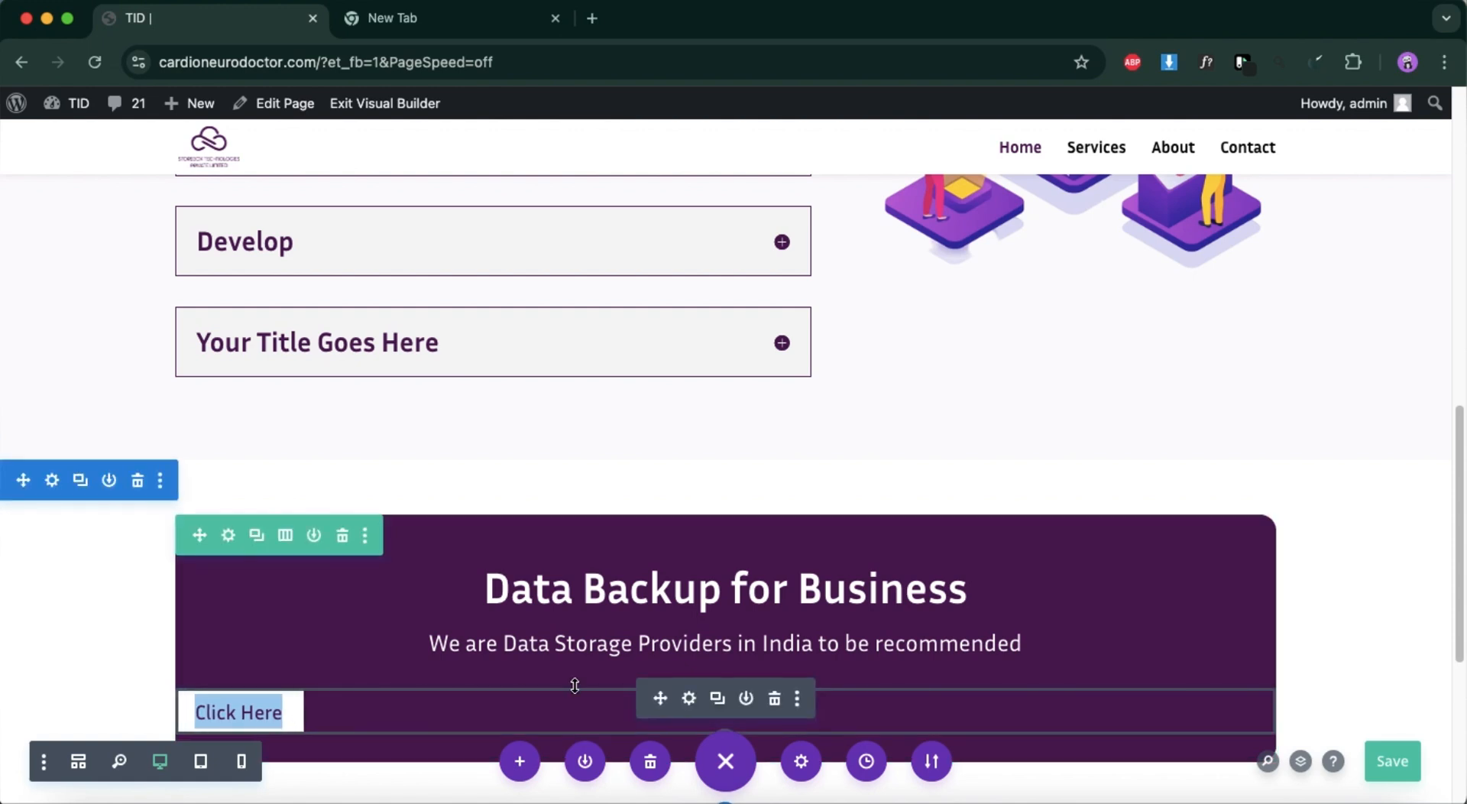
# Centre-align the banner button, apply its settings and save the page.
pyautogui.click(689, 700)
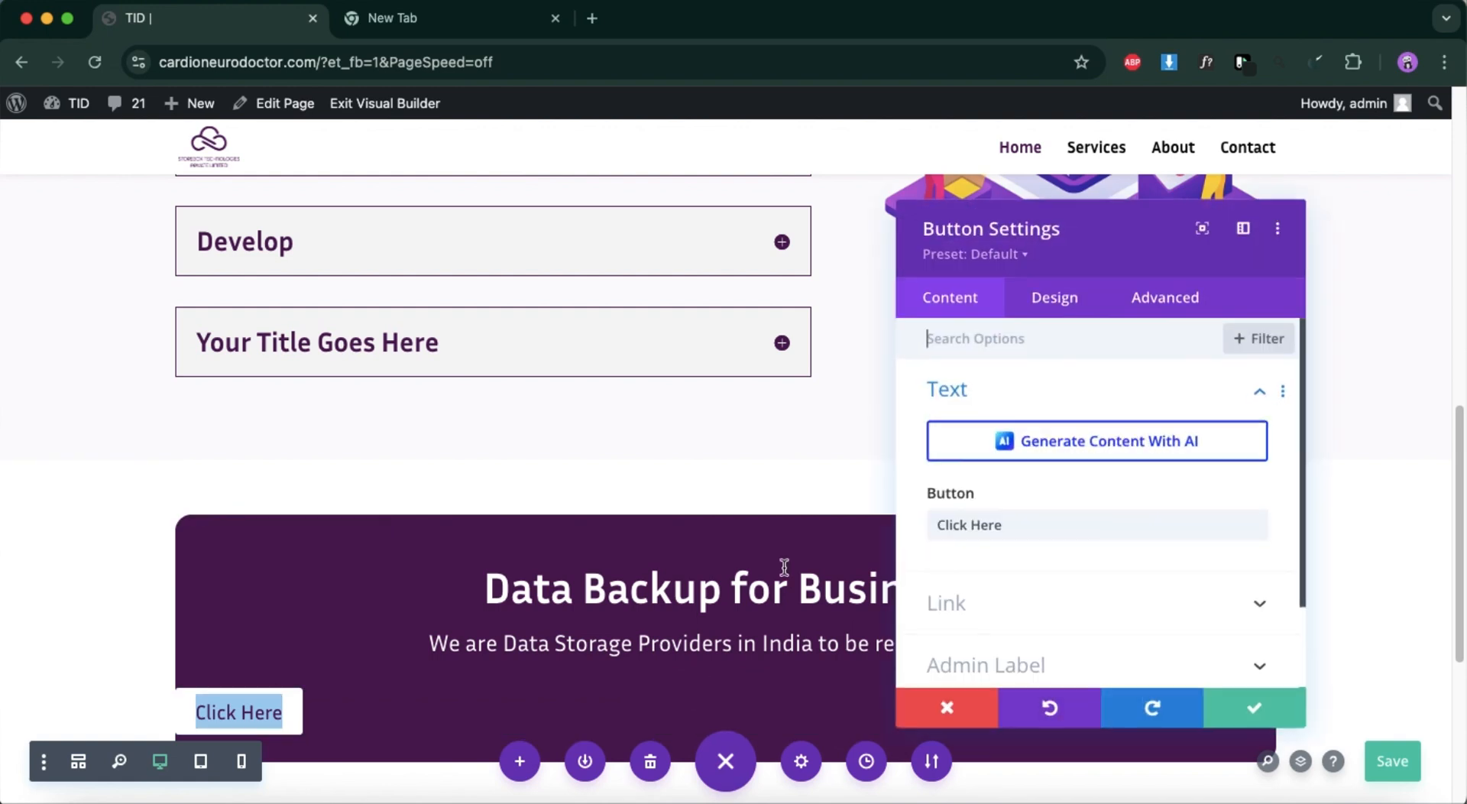
pyautogui.click(1059, 306)
pyautogui.click(1038, 396)
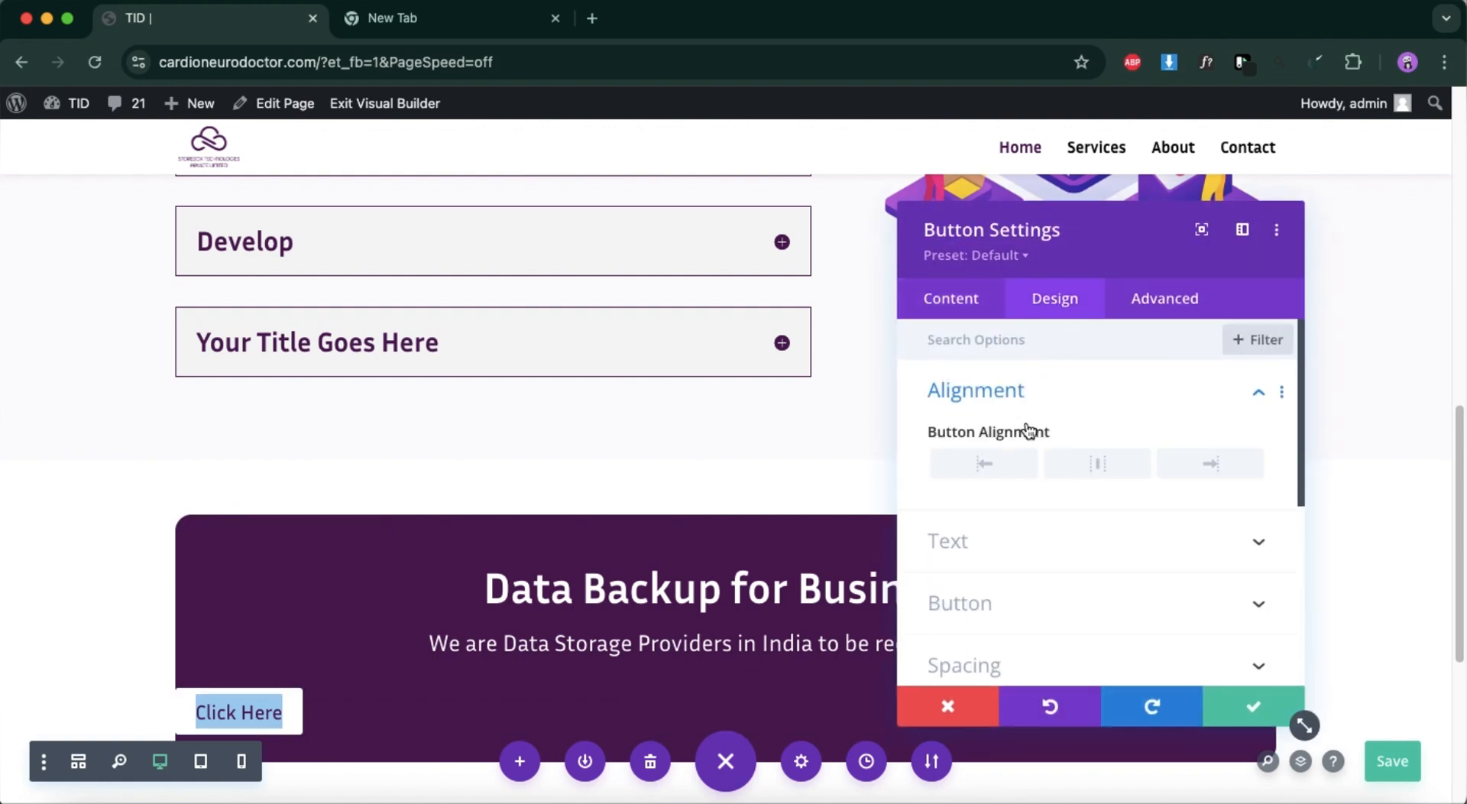
pyautogui.click(1084, 470)
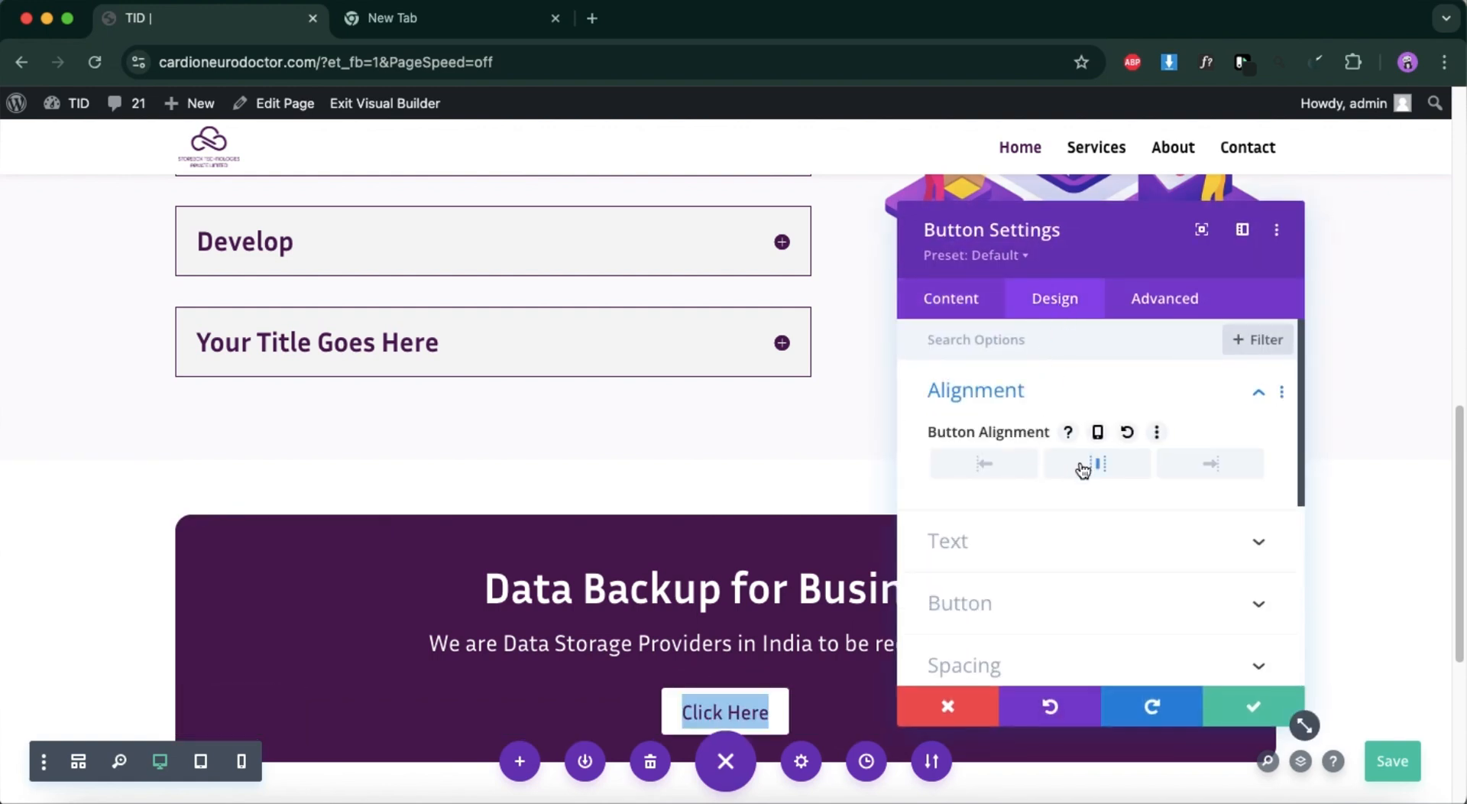
pyautogui.click(1236, 704)
pyautogui.click(1395, 761)
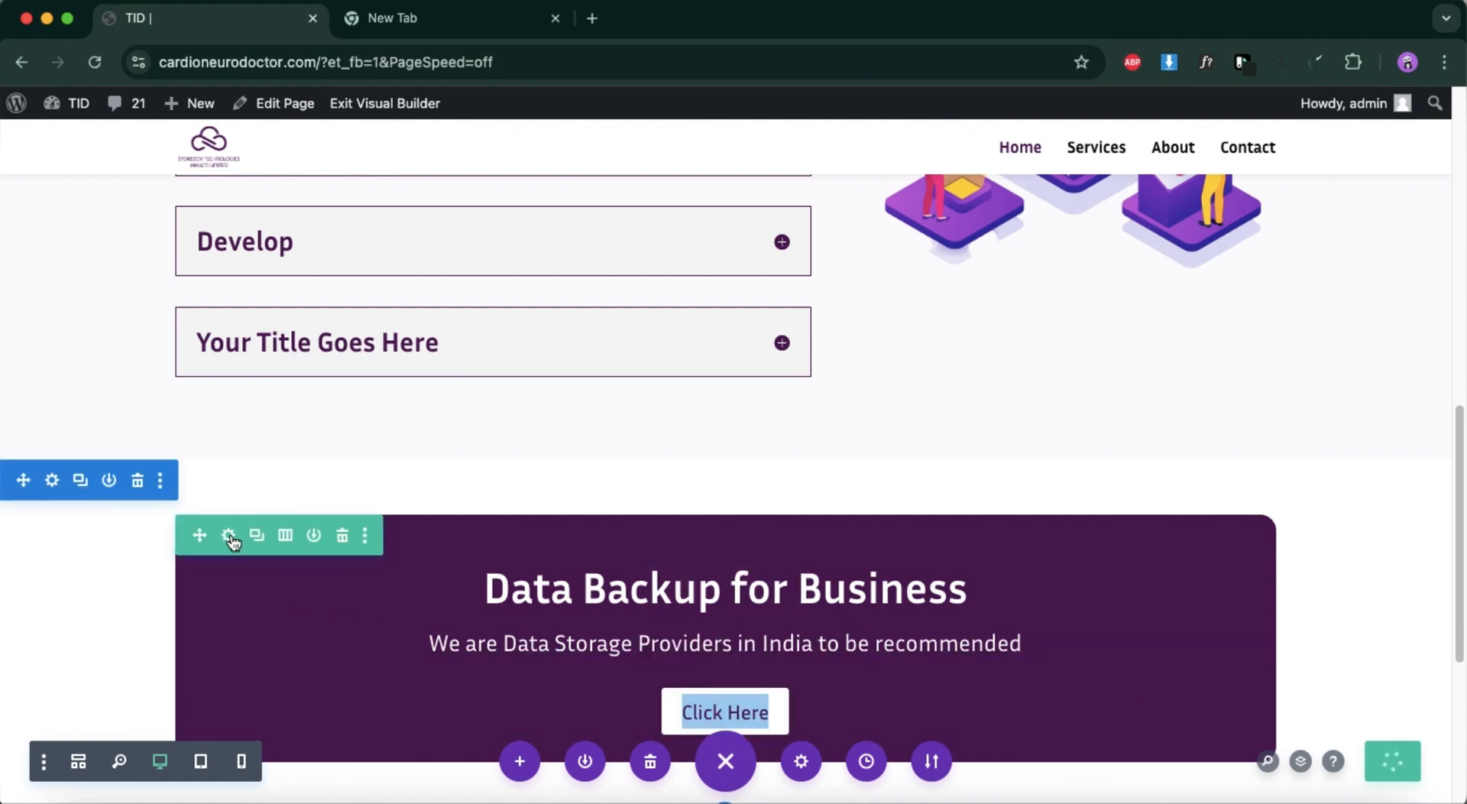
# Increase the rounded corners of the purple banner row equally on all four corners and apply the row settings.
pyautogui.click(227, 538)
pyautogui.scroll(-5, 1065, 469)
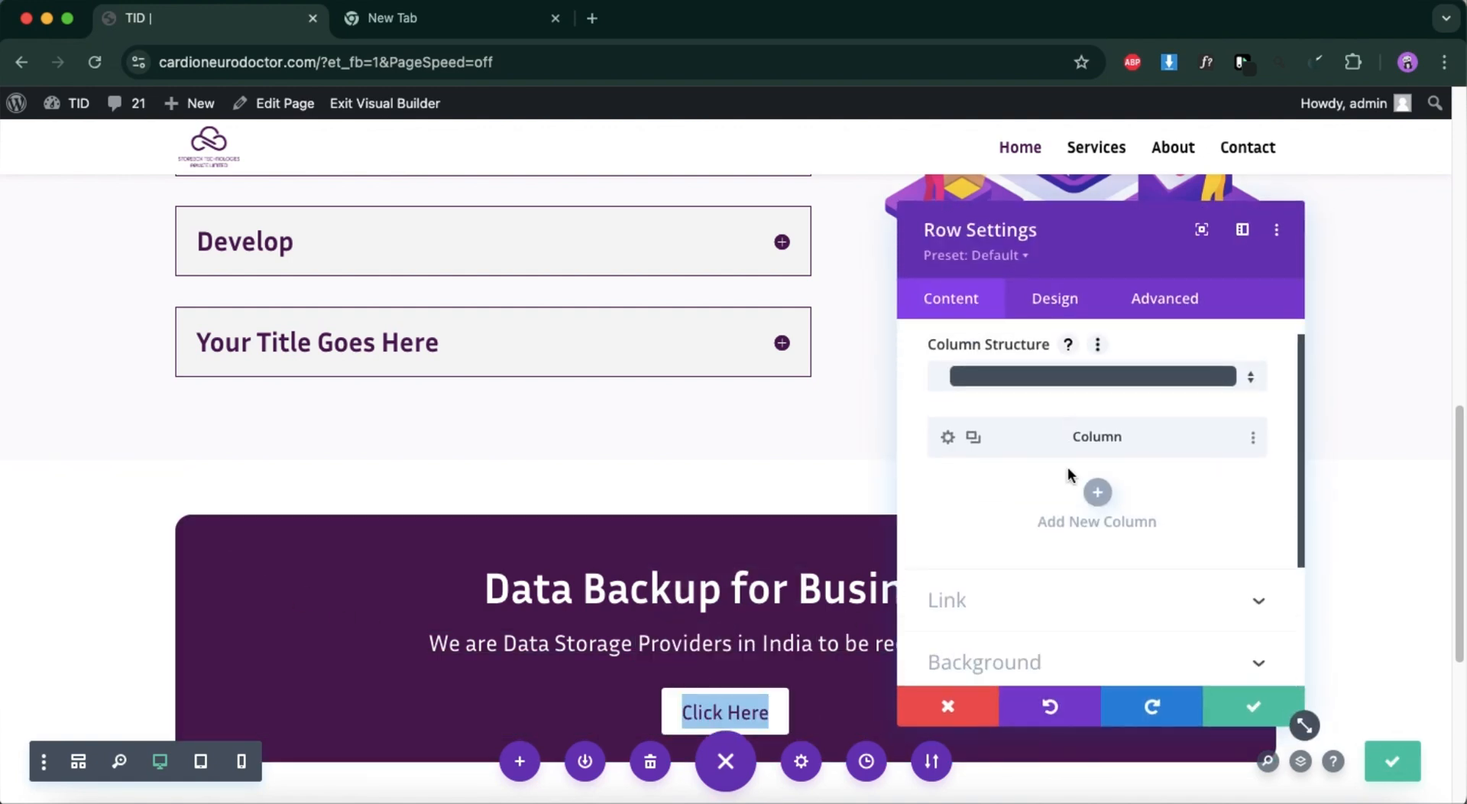
pyautogui.click(1058, 294)
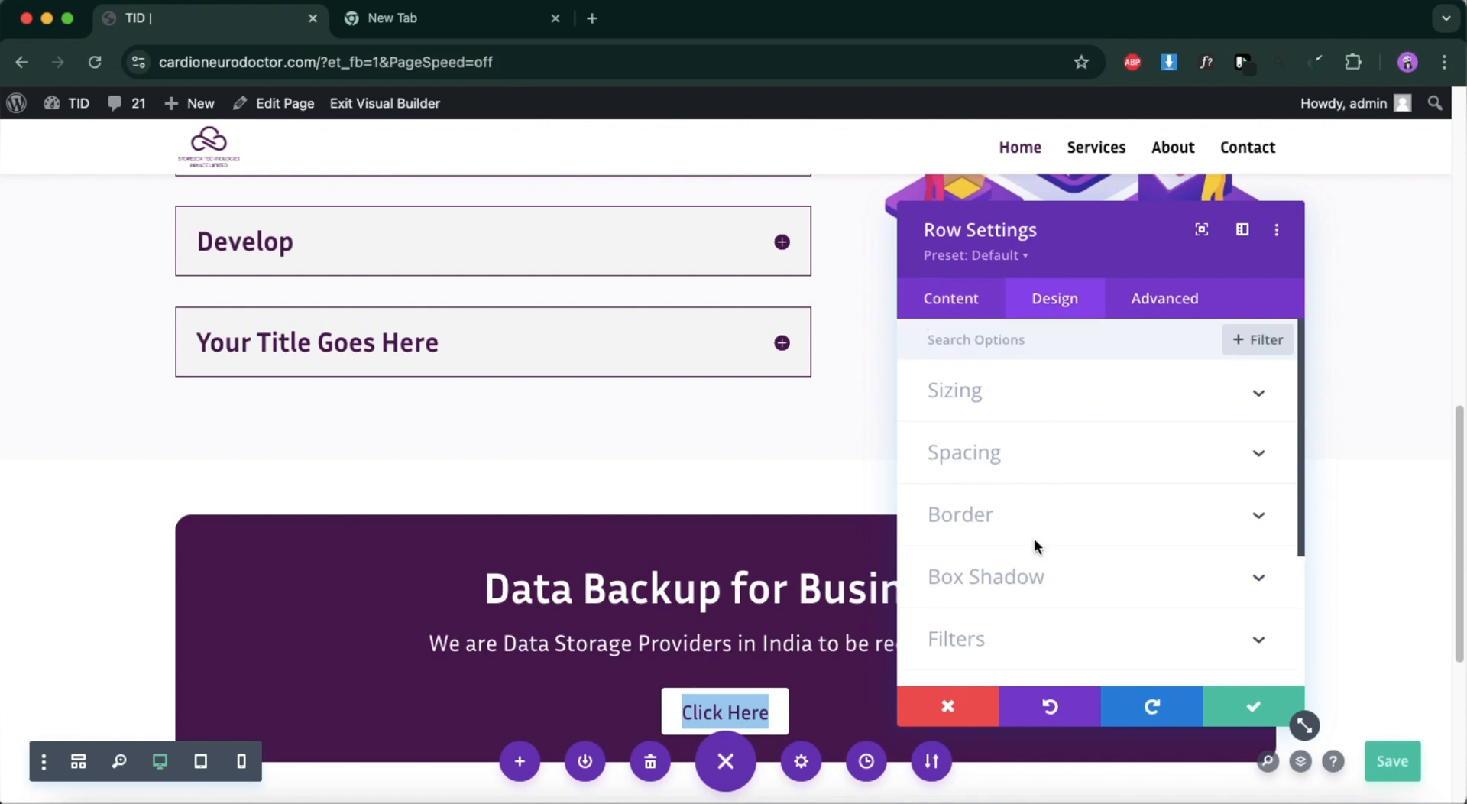
pyautogui.click(1037, 543)
pyautogui.click(1235, 440)
pyautogui.click(1236, 439)
pyautogui.click(1236, 440)
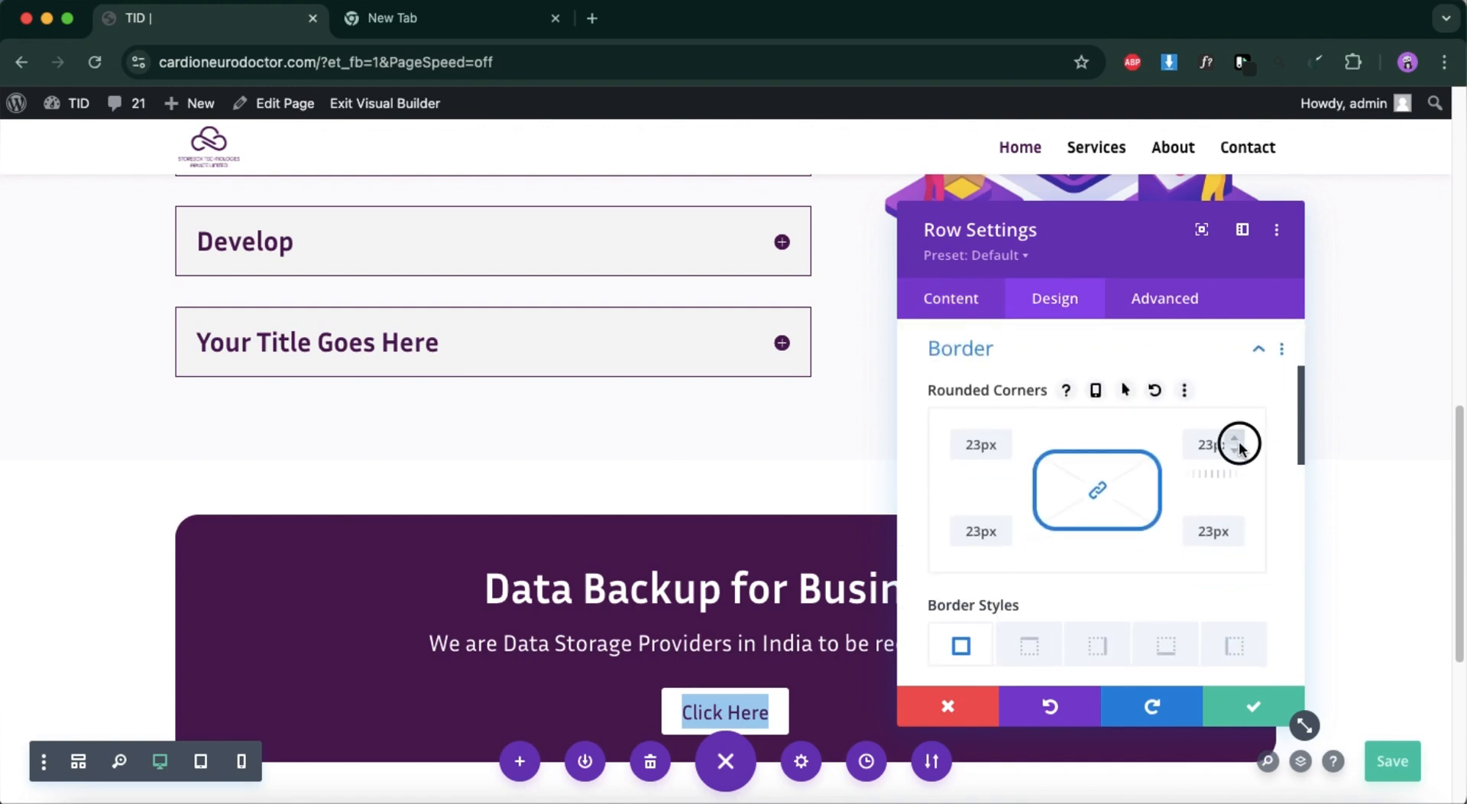
pyautogui.click(1236, 440)
pyautogui.click(1235, 440)
pyautogui.click(1236, 440)
pyautogui.click(1236, 440)
pyautogui.click(1236, 440)
pyautogui.click(1236, 440)
pyautogui.click(1236, 440)
pyautogui.click(1235, 440)
pyautogui.click(1236, 441)
pyautogui.click(1236, 441)
pyautogui.click(1247, 705)
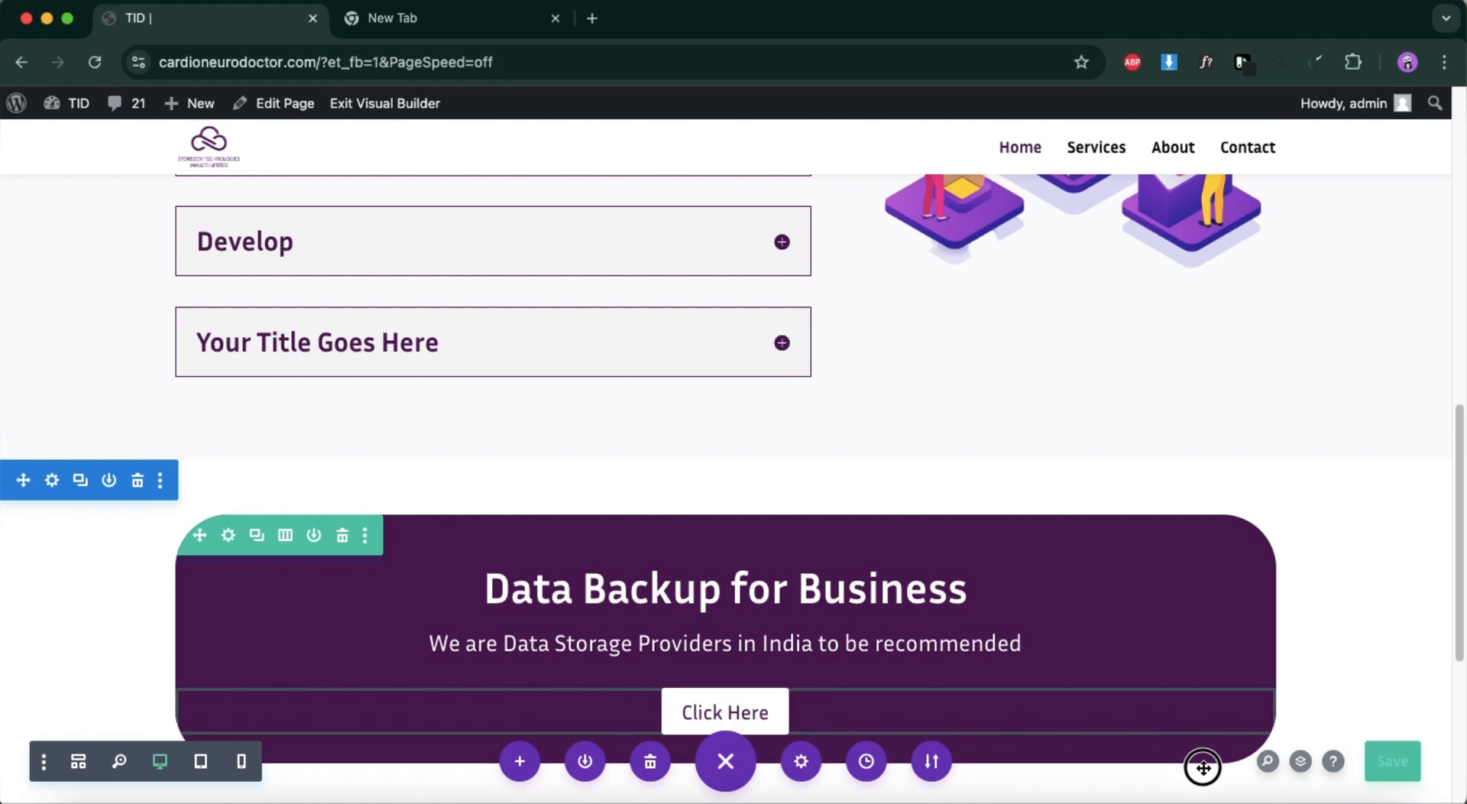
# Tighten the gap above the banner button, increase the purple row's bottom padding and save the page.
pyautogui.scroll(-2, 1117, 671)
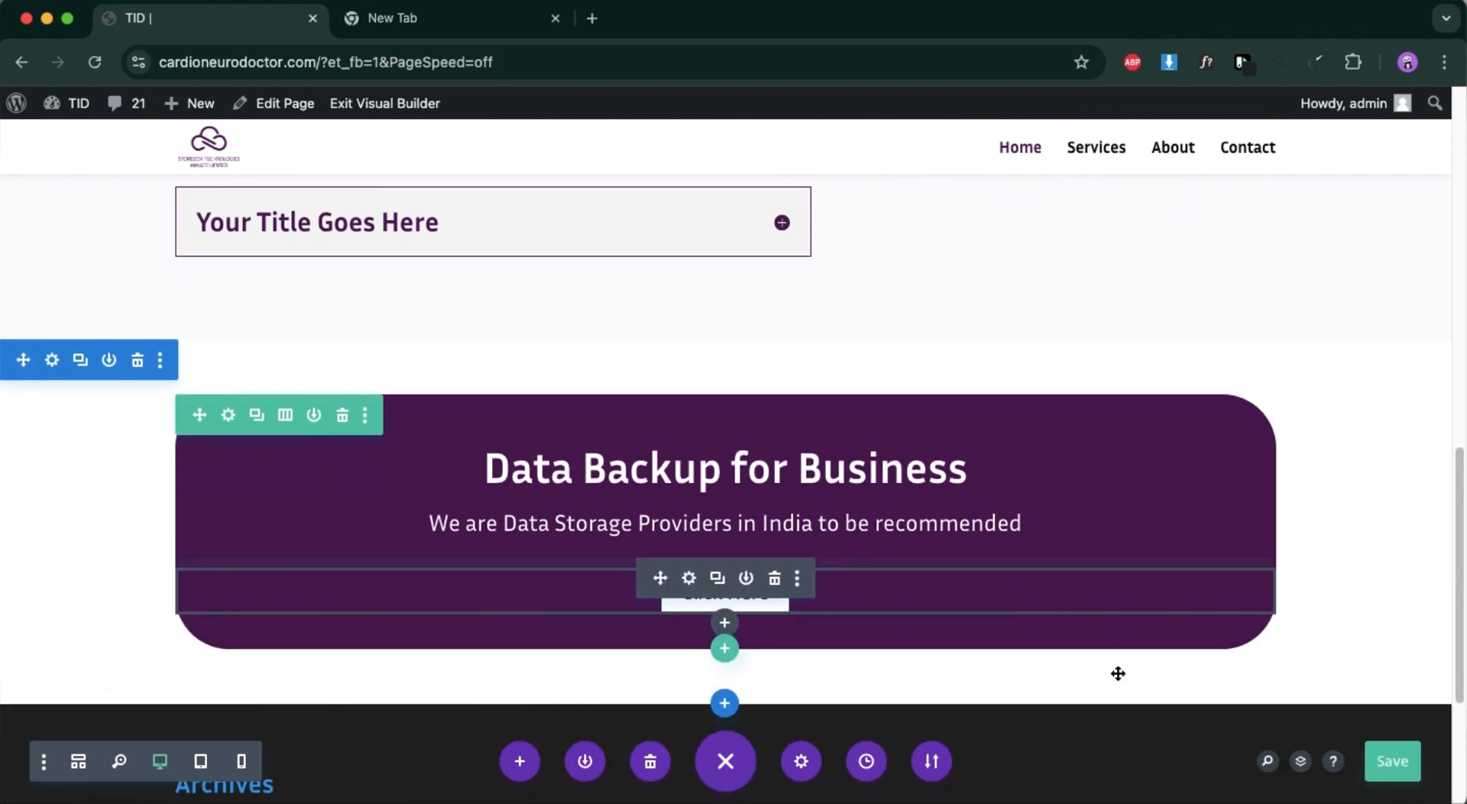
pyautogui.moveTo(876, 565); pyautogui.dragTo(876, 555)
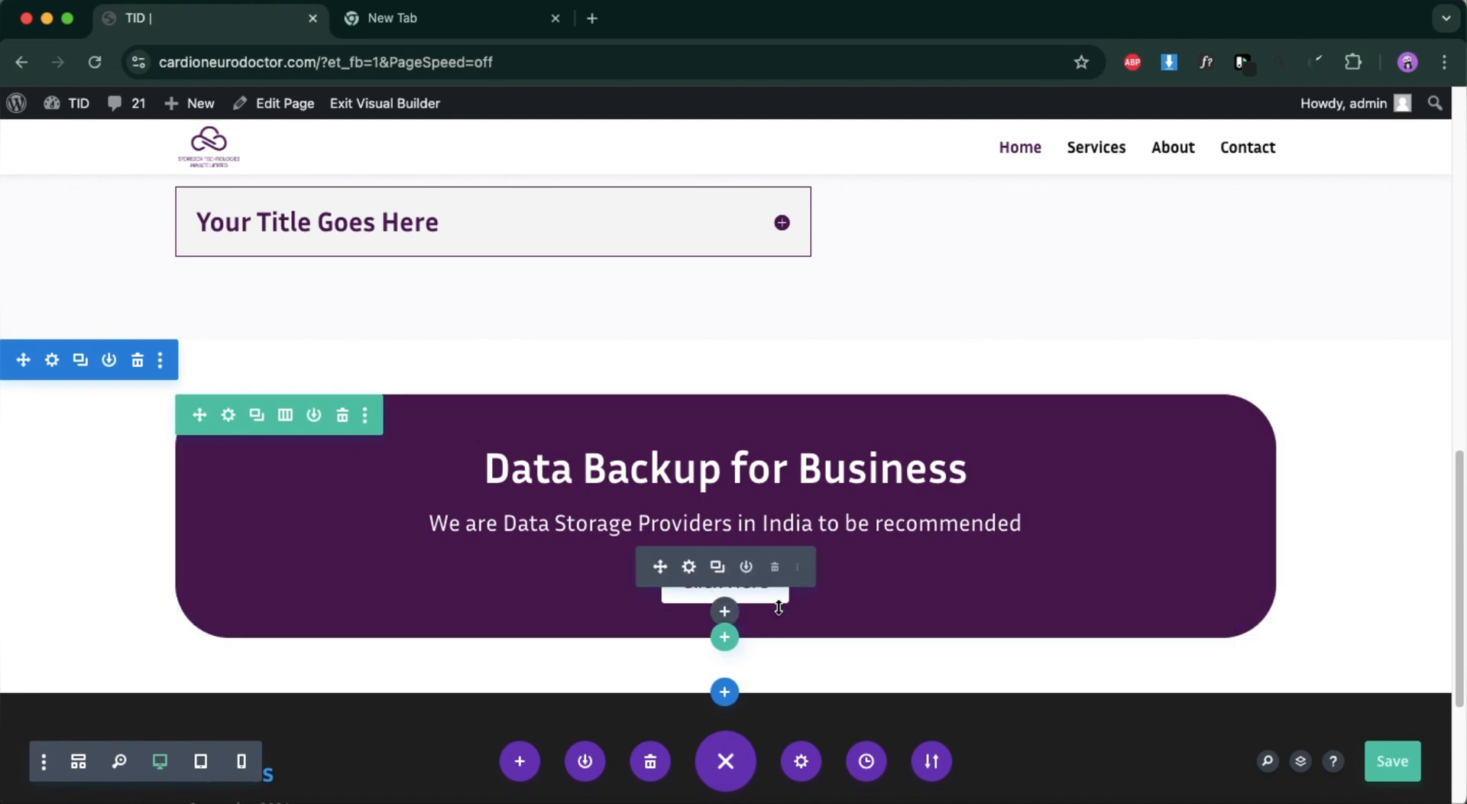
pyautogui.moveTo(780, 609)
pyautogui.mouseDown()
pyautogui.moveTo(784, 648)
pyautogui.moveTo(779, 634)
pyautogui.mouseUp()
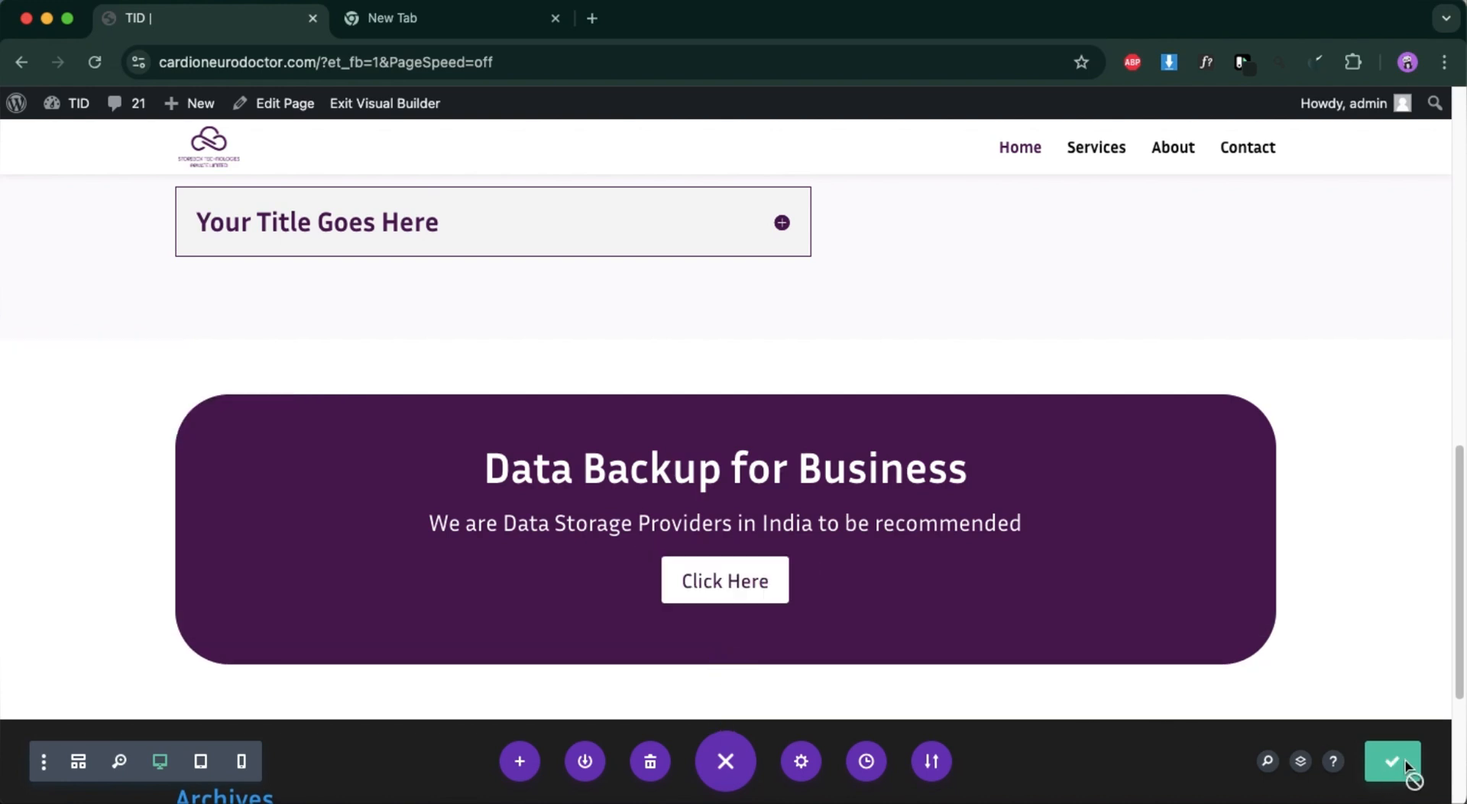
# Switch to the Figma design and examine the section with three feature cards below the banner.
pyautogui.scroll(2, 1163, 586)
pyautogui.scroll(-4, 1163, 587)
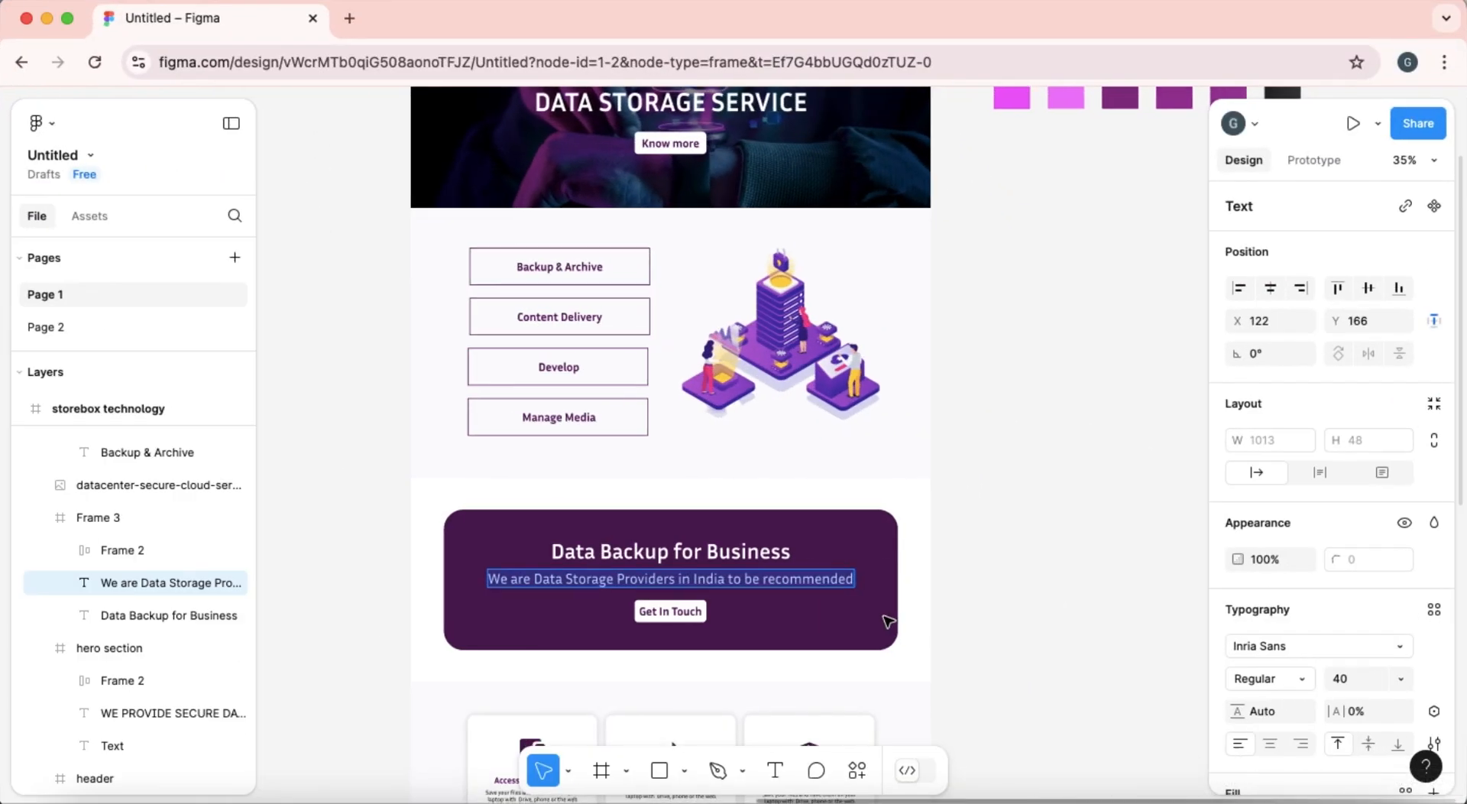
pyautogui.scroll(-5, 884, 613)
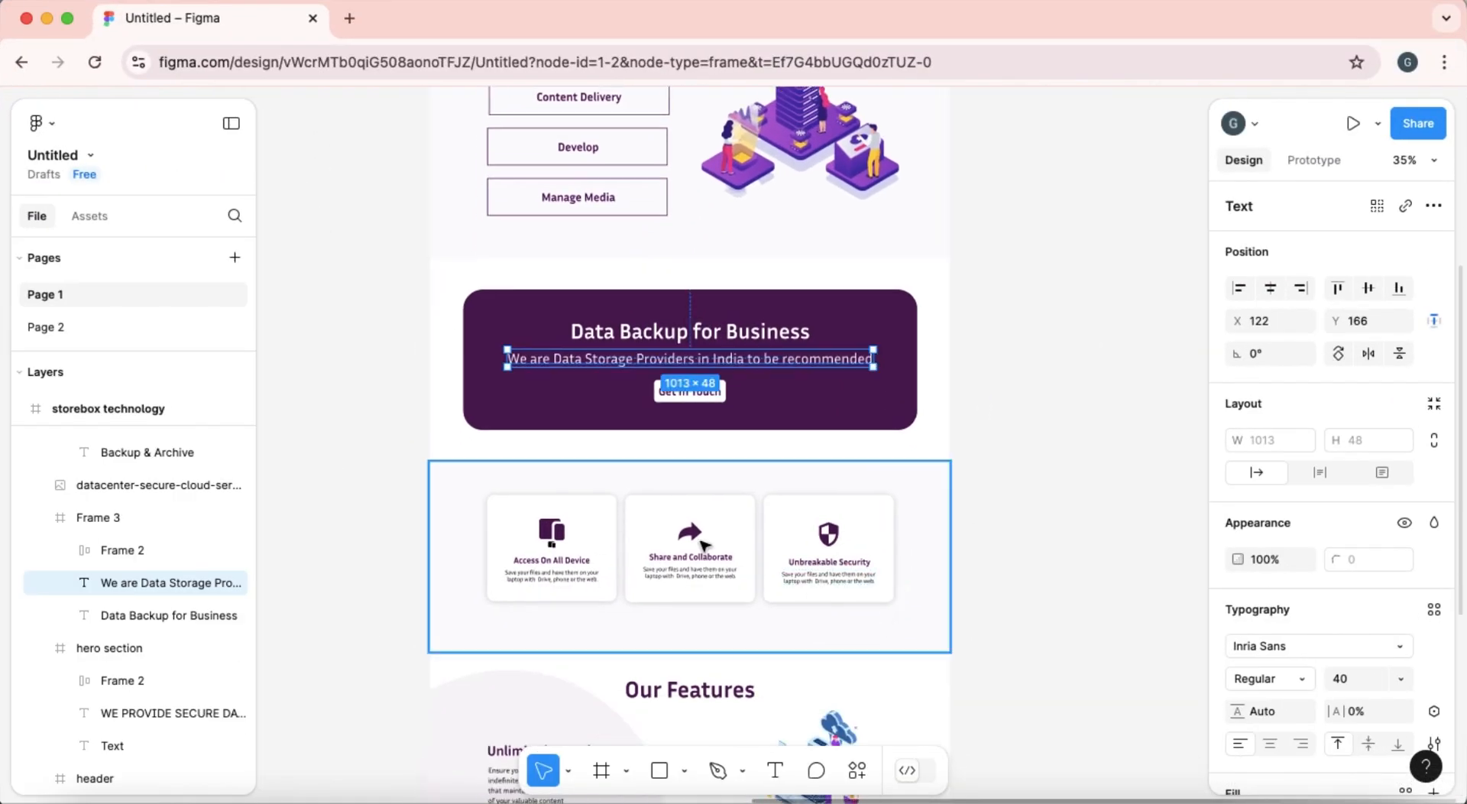
pyautogui.click(703, 544)
pyautogui.scroll(5, 703, 544)
pyautogui.scroll(-5, 704, 544)
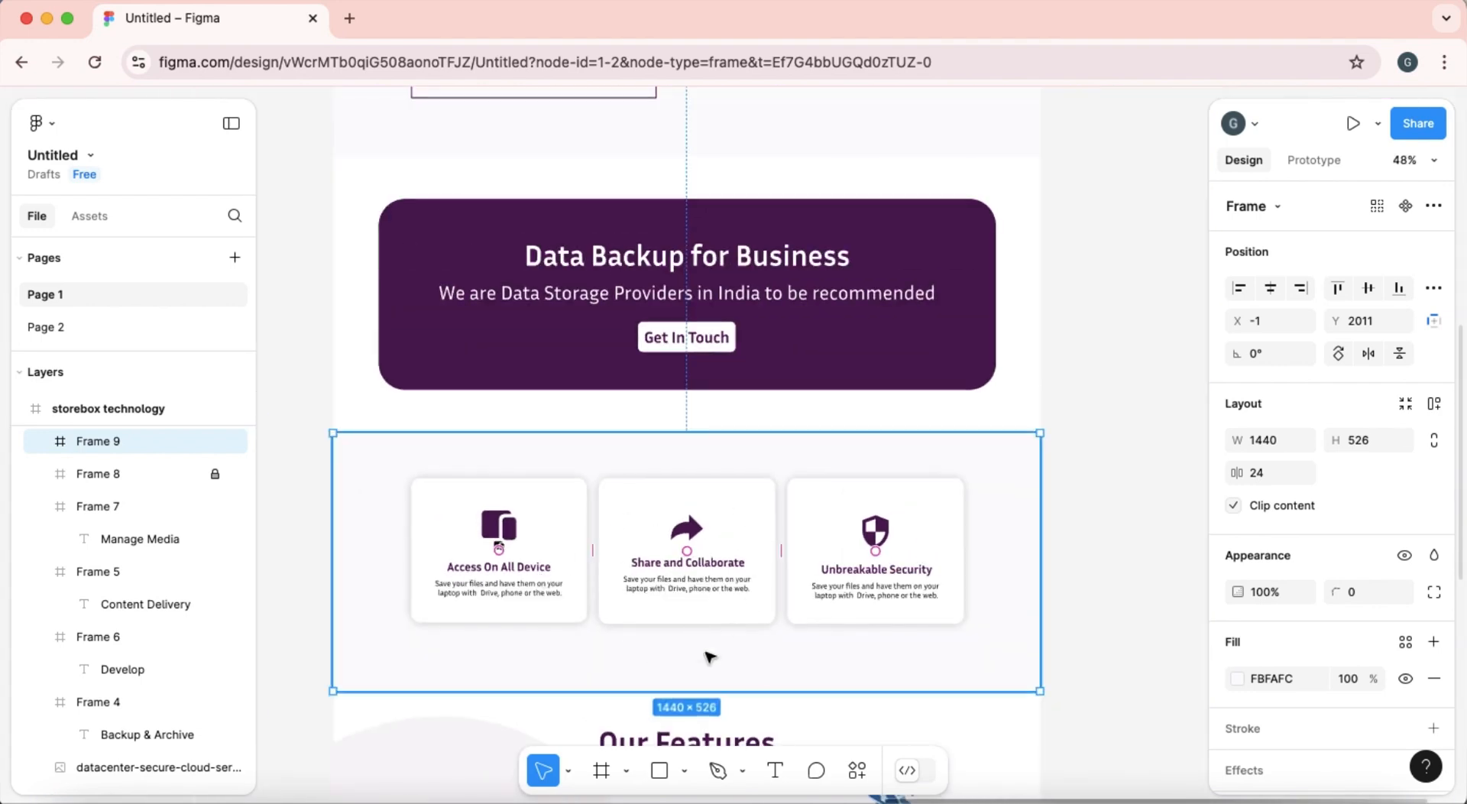
pyautogui.scroll(-10, 709, 656)
pyautogui.scroll(8, 709, 651)
pyautogui.scroll(-2, 710, 651)
pyautogui.scroll(-2, 709, 652)
pyautogui.scroll(6, 710, 651)
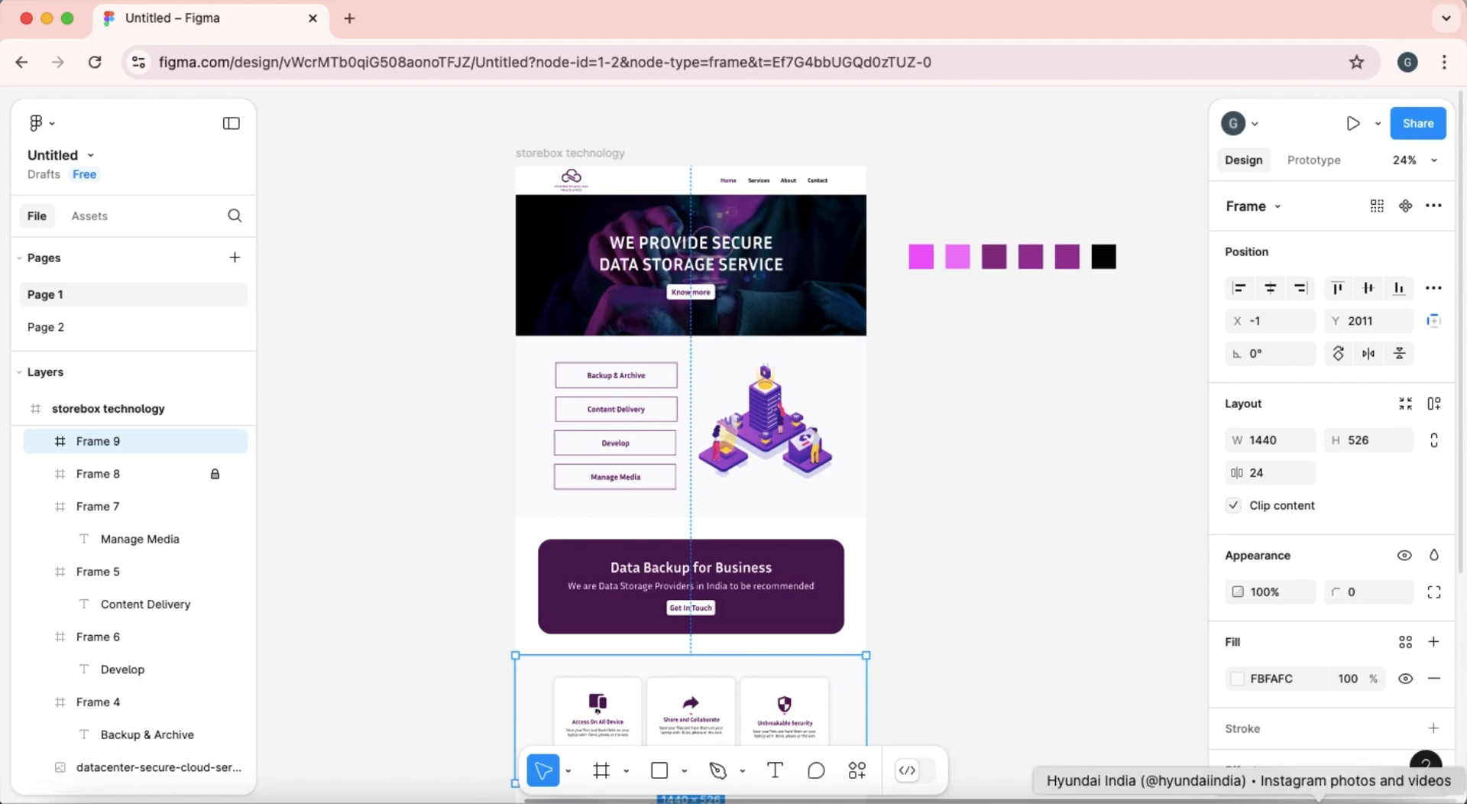
# Return to the Divi page and insert a regular section directly below the purple banner section.
pyautogui.click(46, 23)
pyautogui.scroll(10, 587, 436)
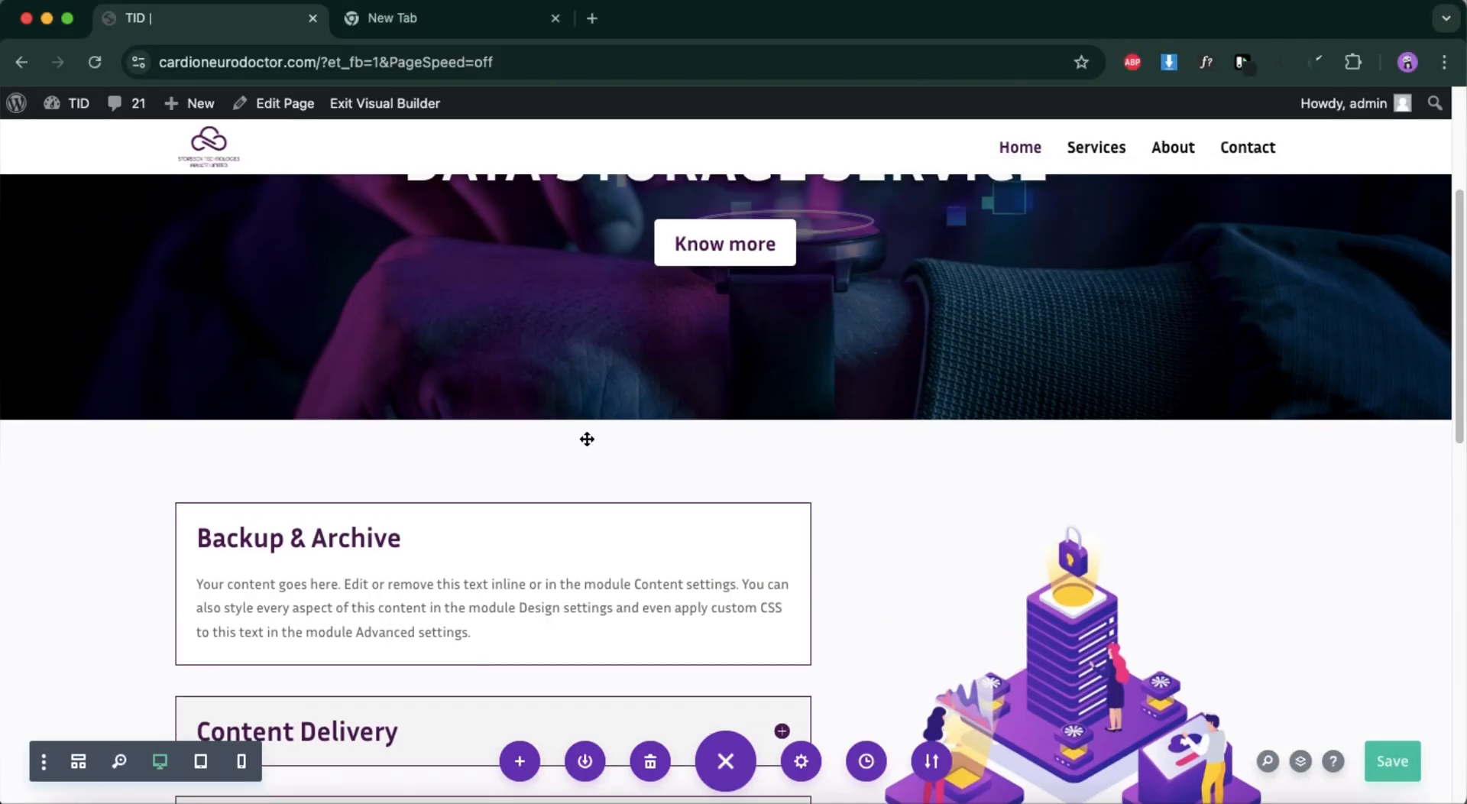
pyautogui.scroll(-10, 587, 438)
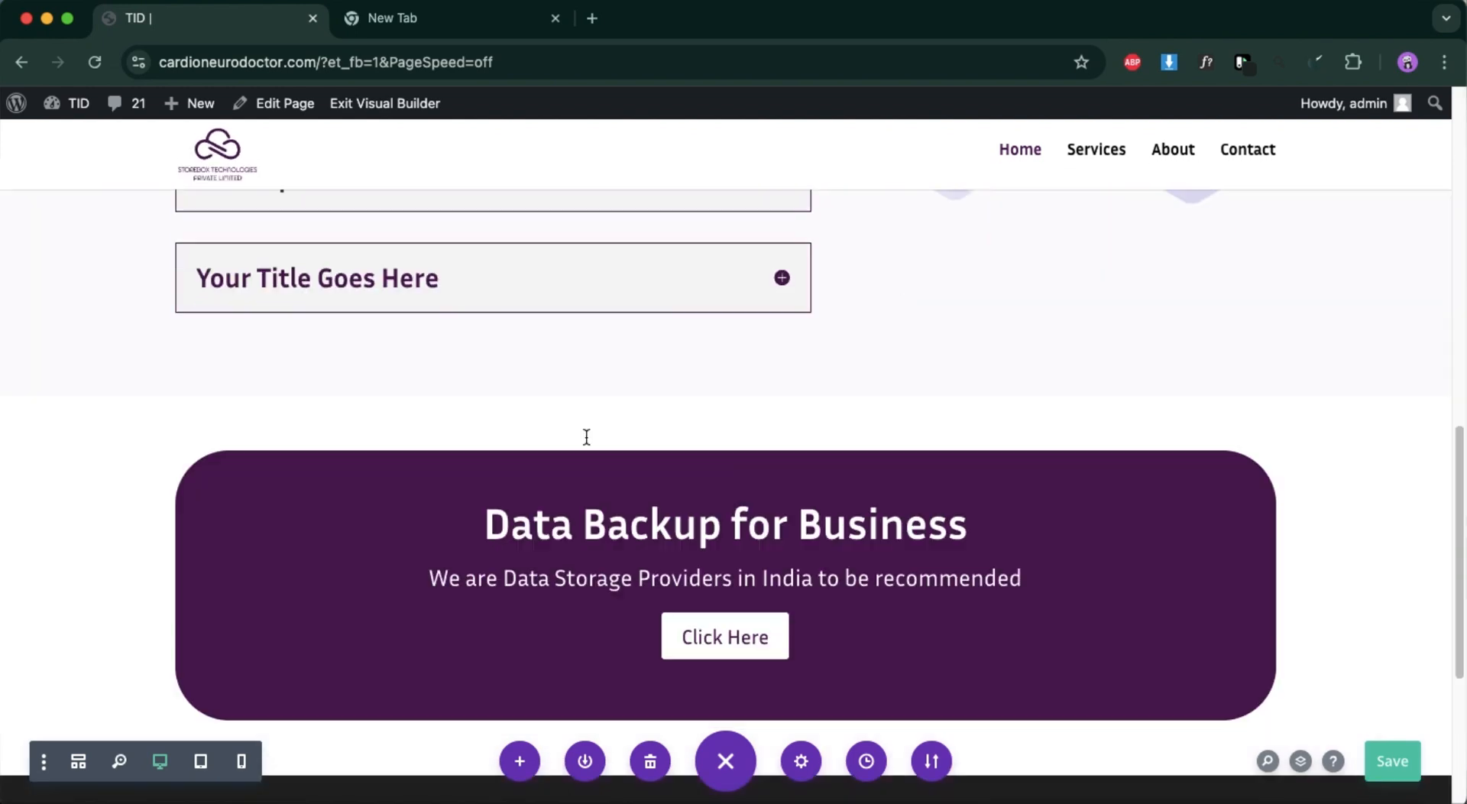
pyautogui.scroll(-2, 604, 436)
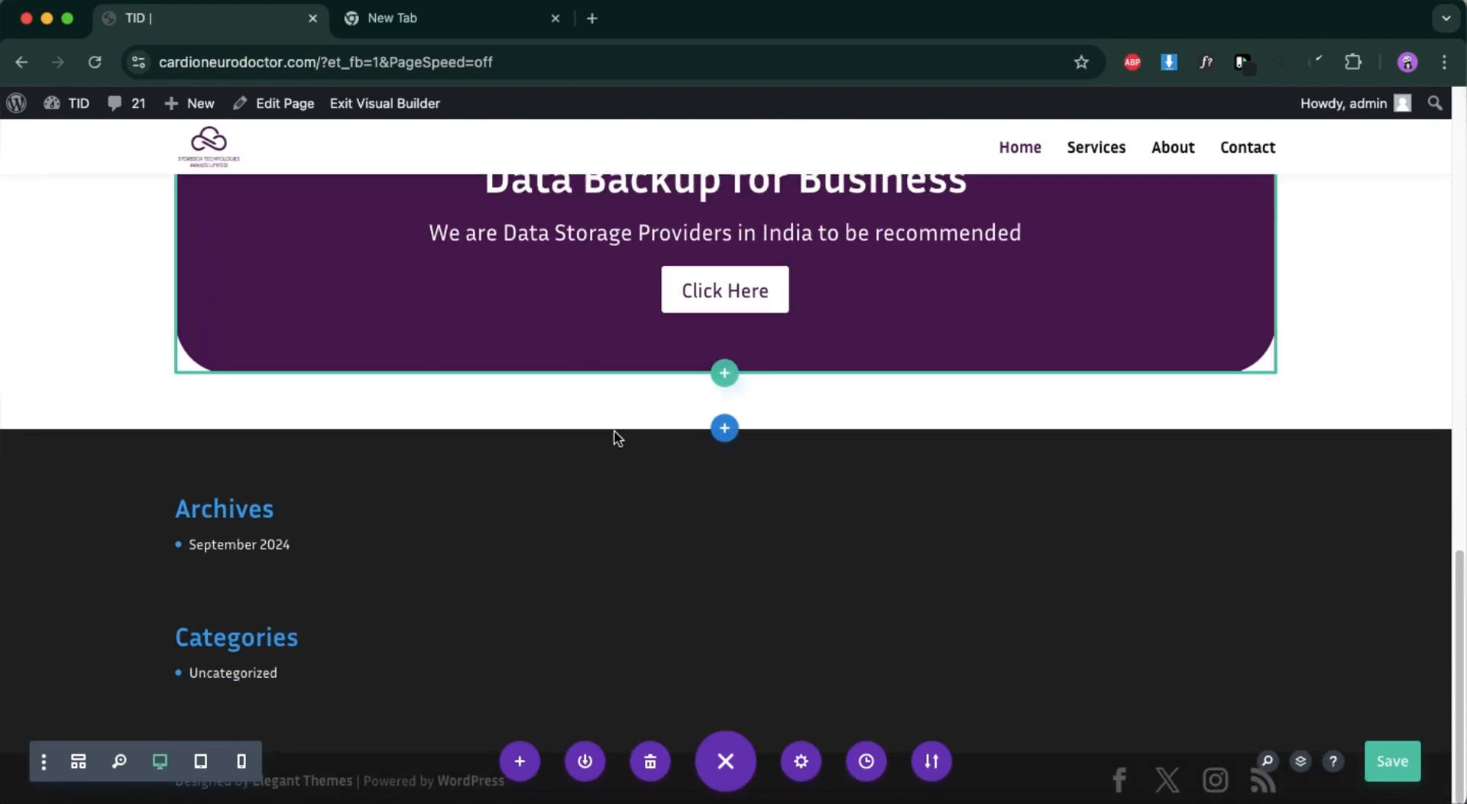
pyautogui.click(722, 430)
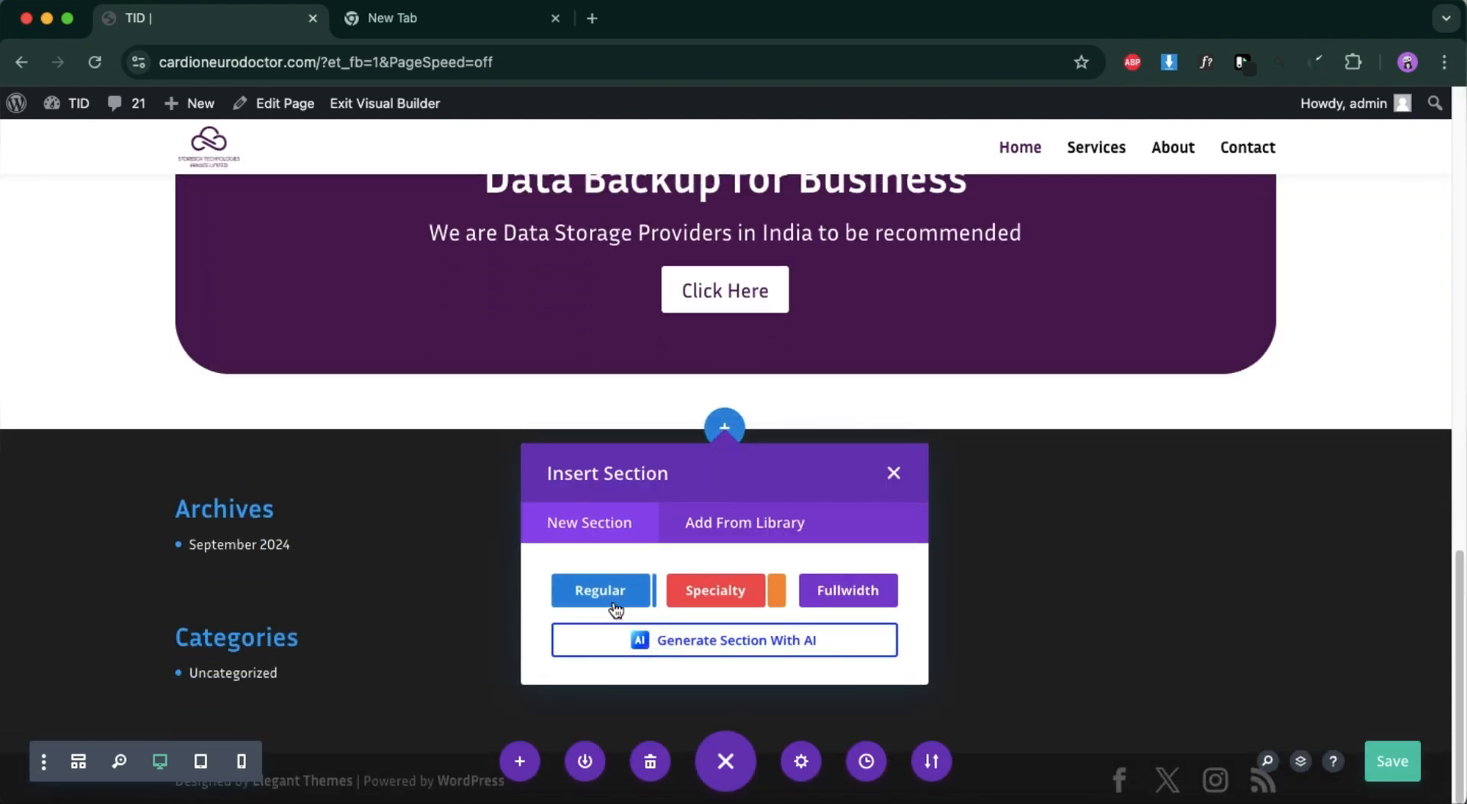
pyautogui.click(600, 591)
pyautogui.click(892, 182)
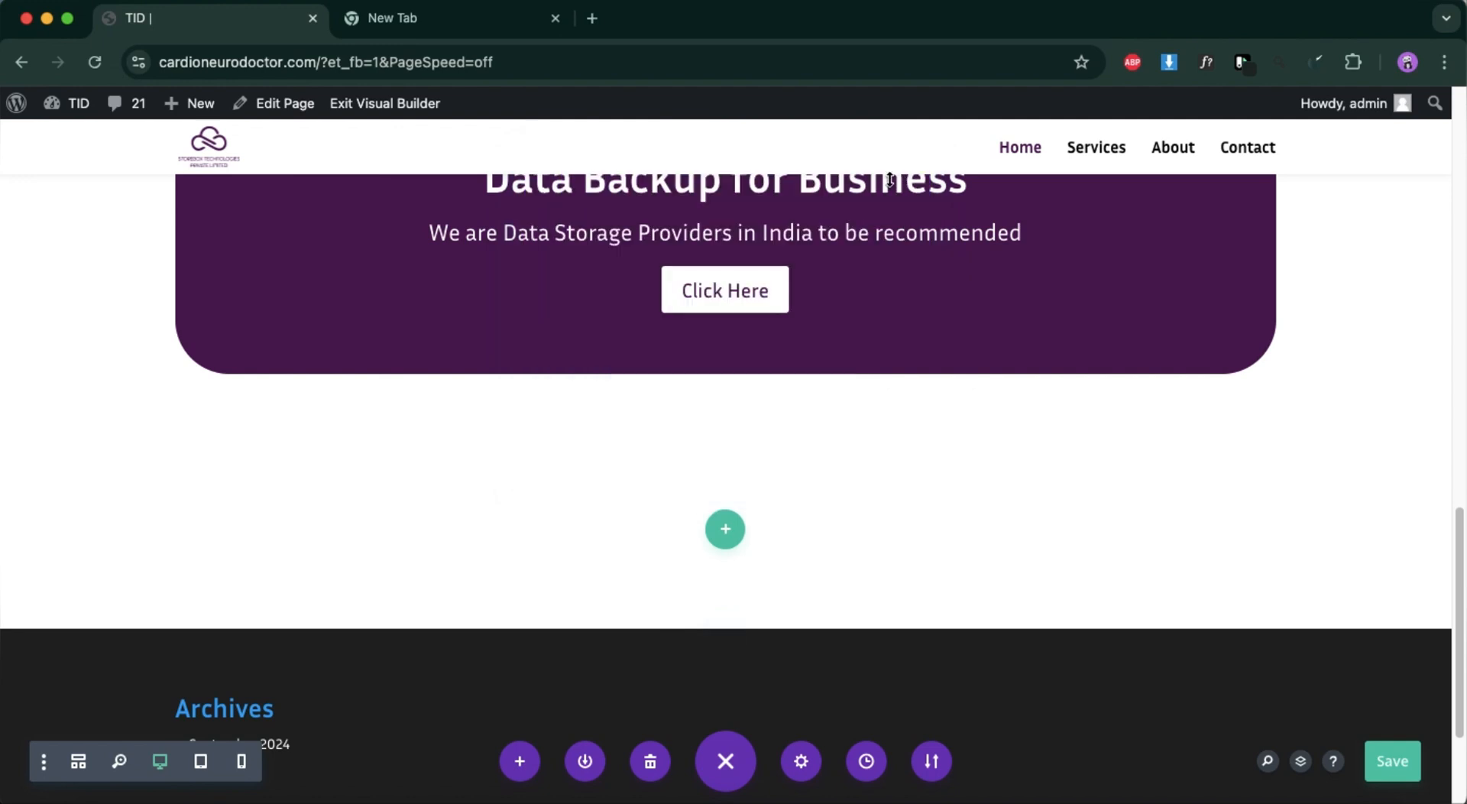
# Insert a four-column row in the new section and add a Blurb module to its first column.
pyautogui.click(726, 529)
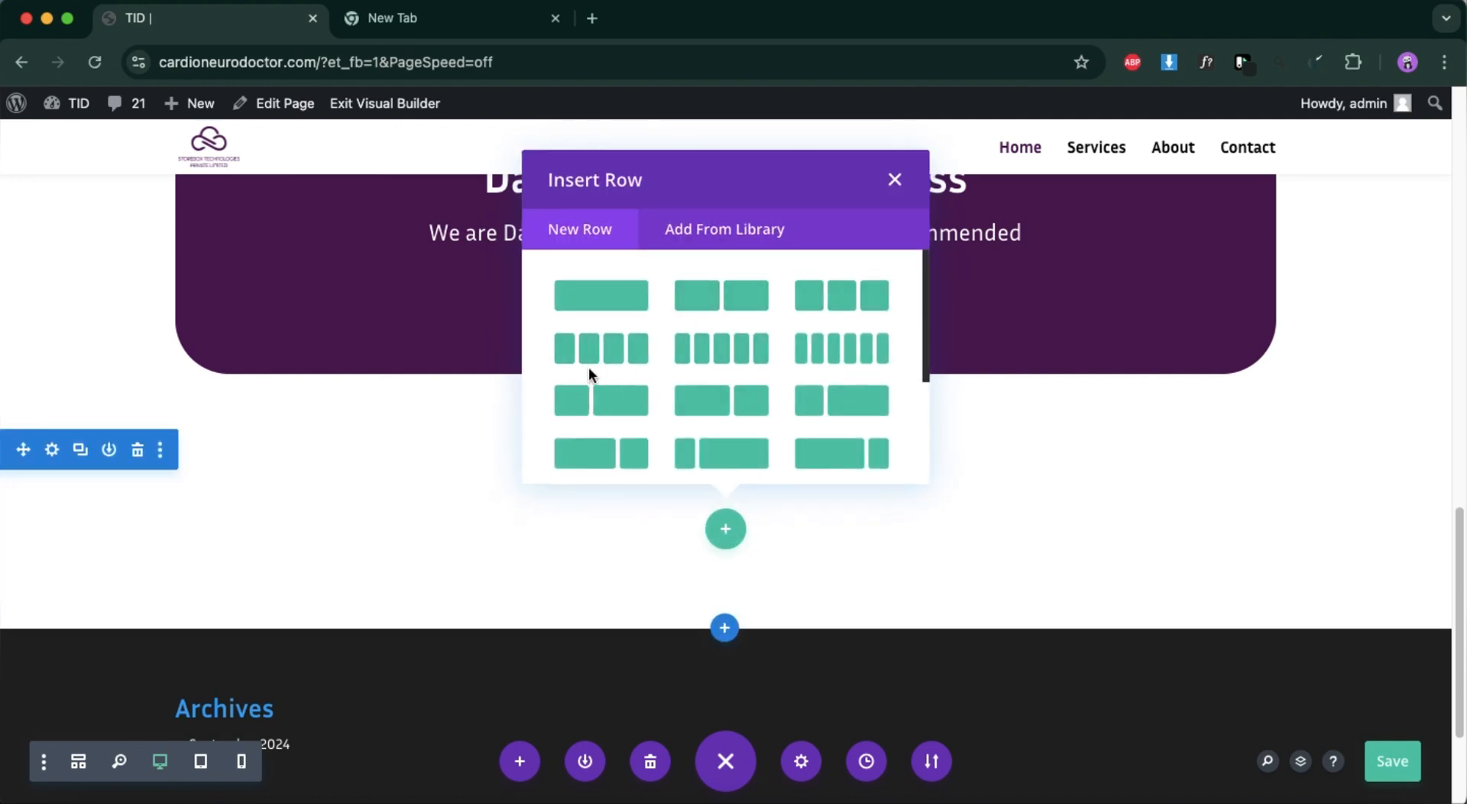
pyautogui.click(600, 348)
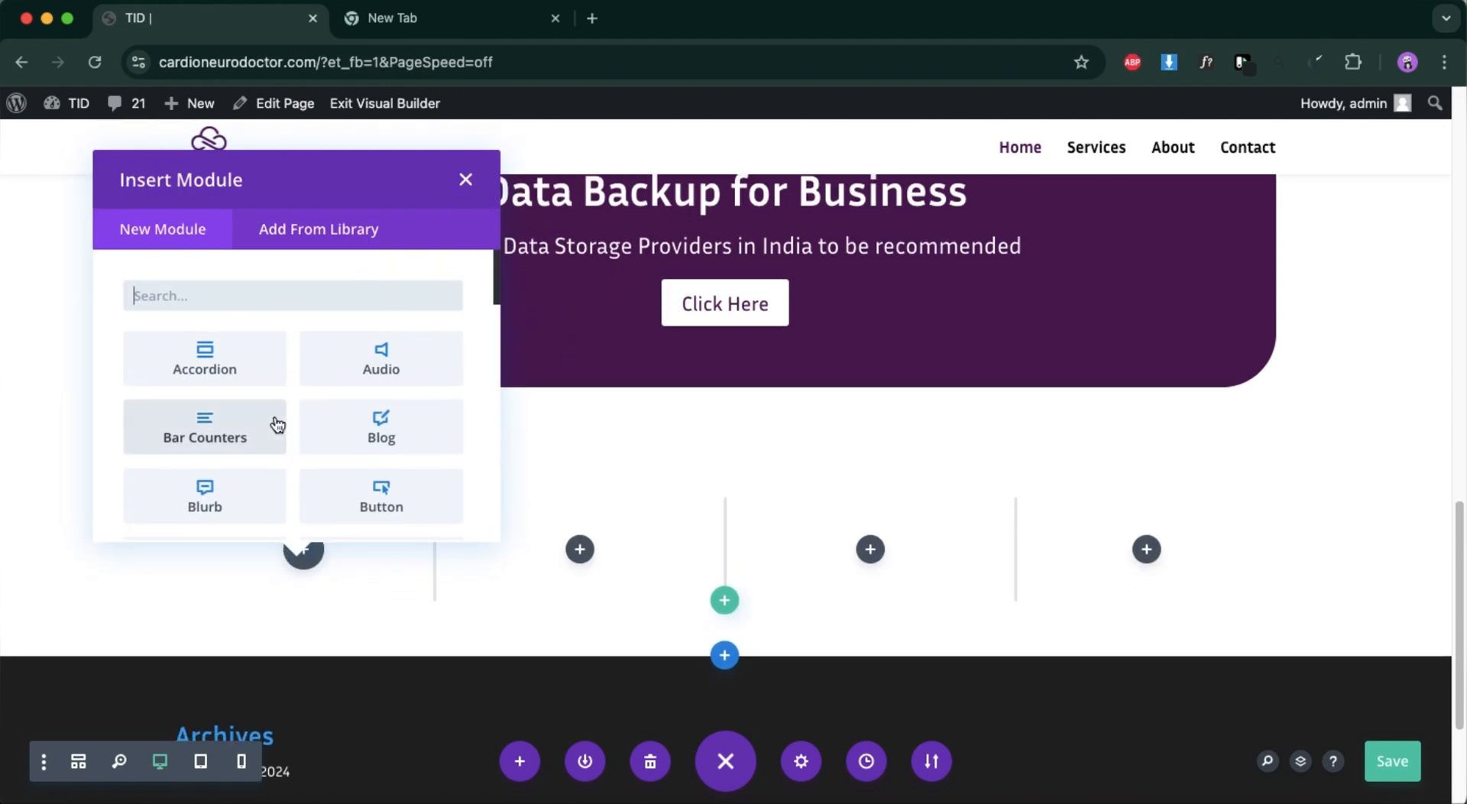
pyautogui.click(204, 511)
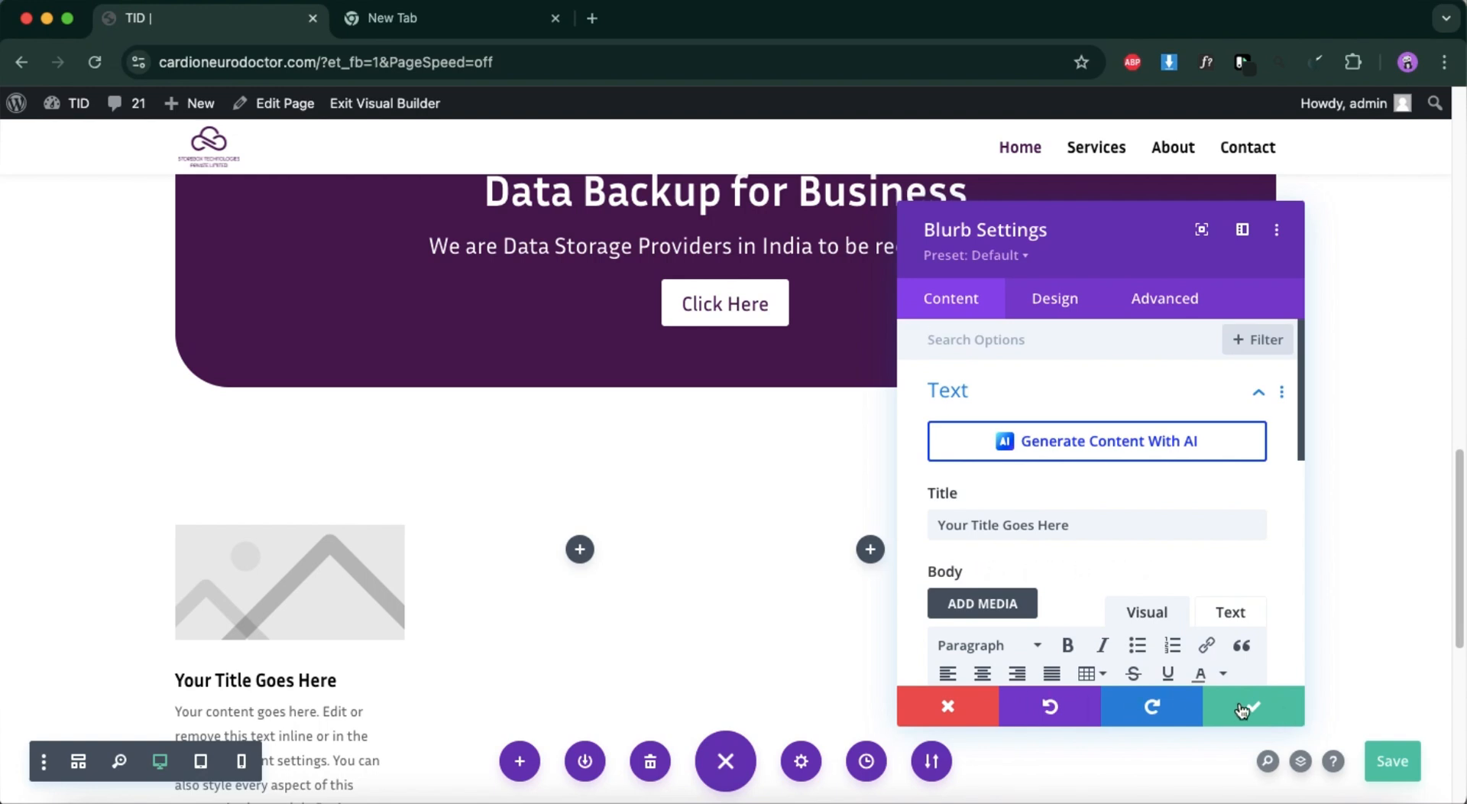
pyautogui.click(1242, 710)
# Switch to the Figma design and copy the first feature card's title text, "Access On All Device".
pyautogui.click(1322, 802)
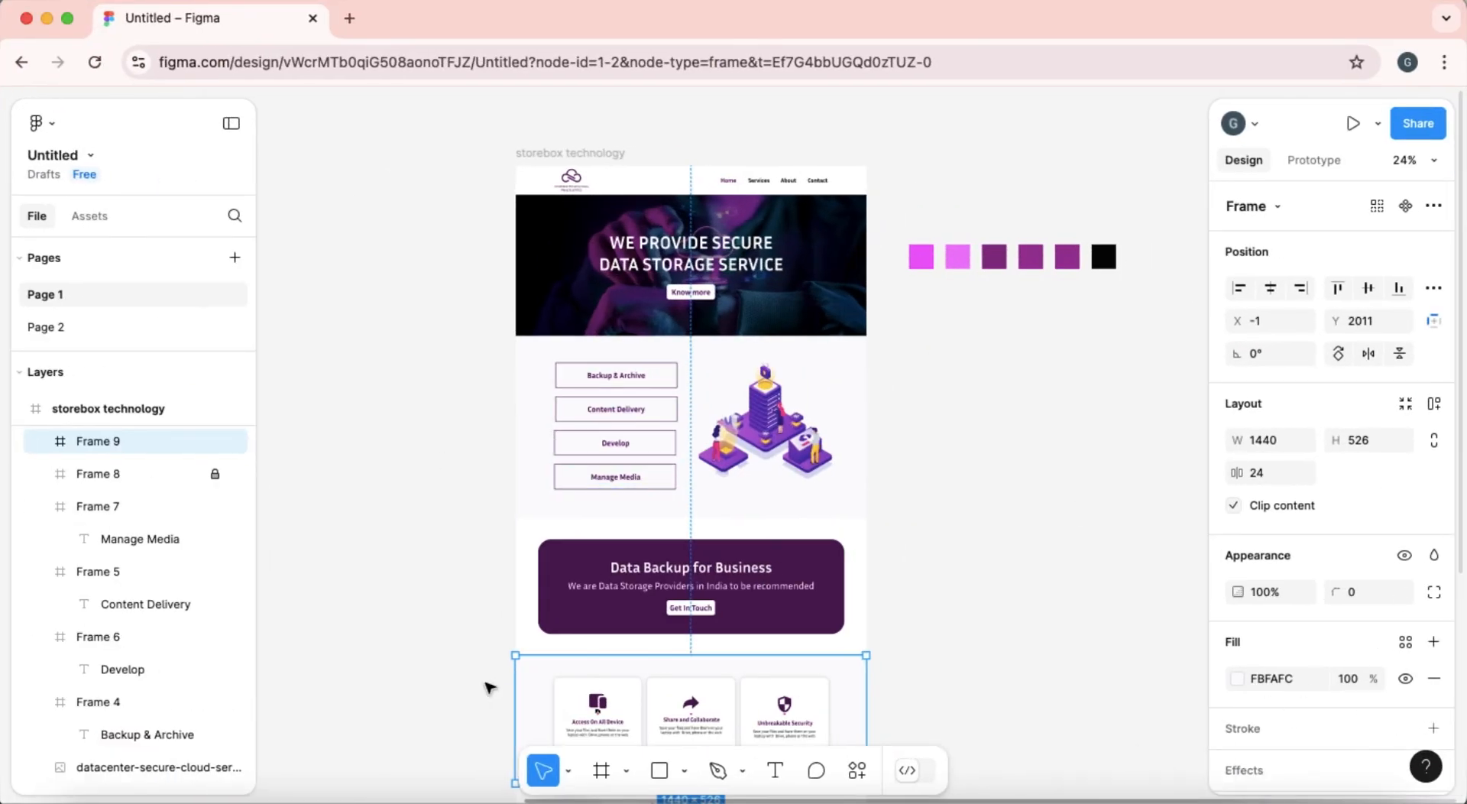
pyautogui.scroll(-5, 489, 686)
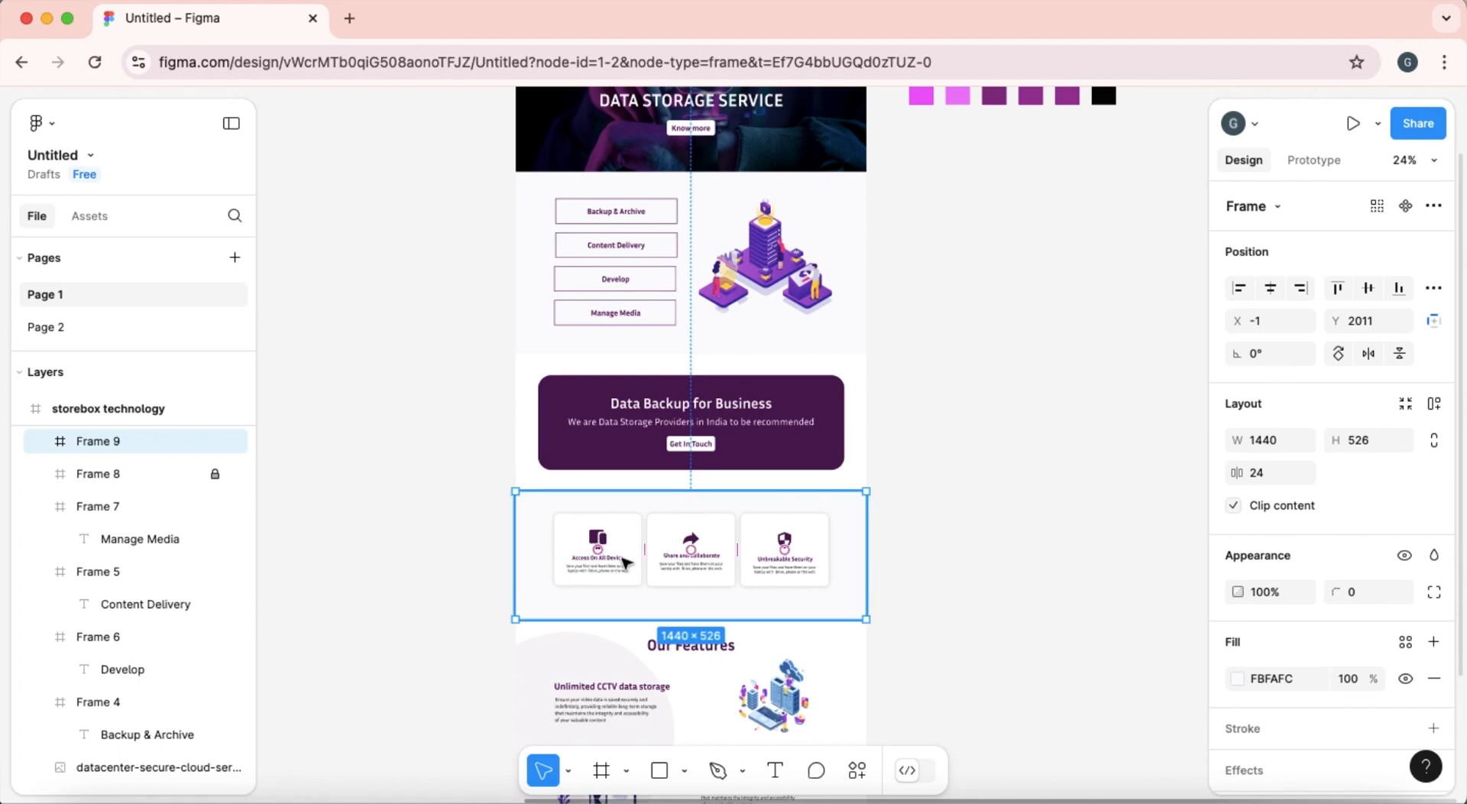
pyautogui.doubleClick(622, 559)
pyautogui.doubleClick(623, 559)
pyautogui.doubleClick(622, 558)
pyautogui.doubleClick(622, 559)
pyautogui.press('super+c')
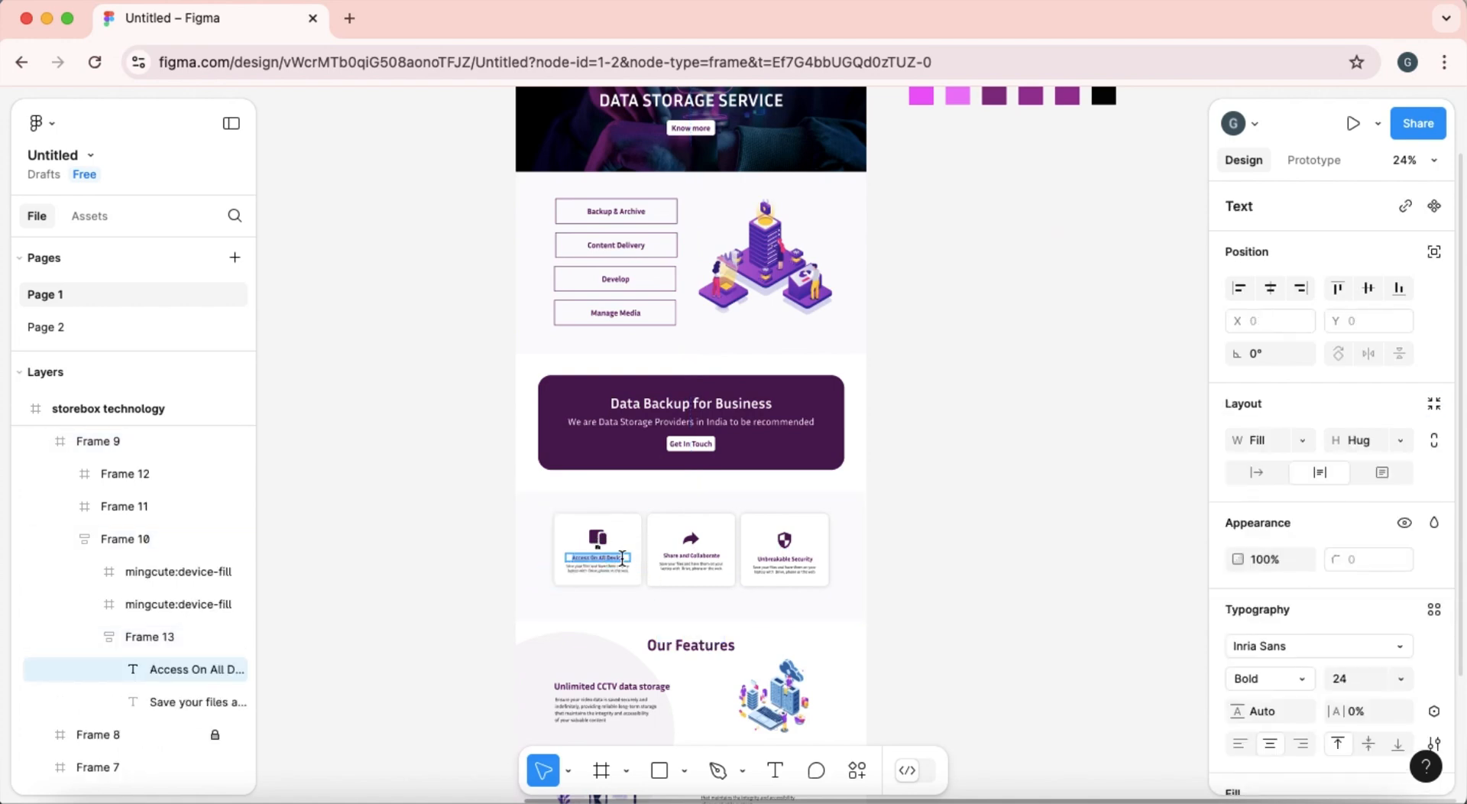
# Return to the Divi page and replace the new blurb's title with "Access On All Device".
pyautogui.click(46, 20)
pyautogui.scroll(-2, 305, 617)
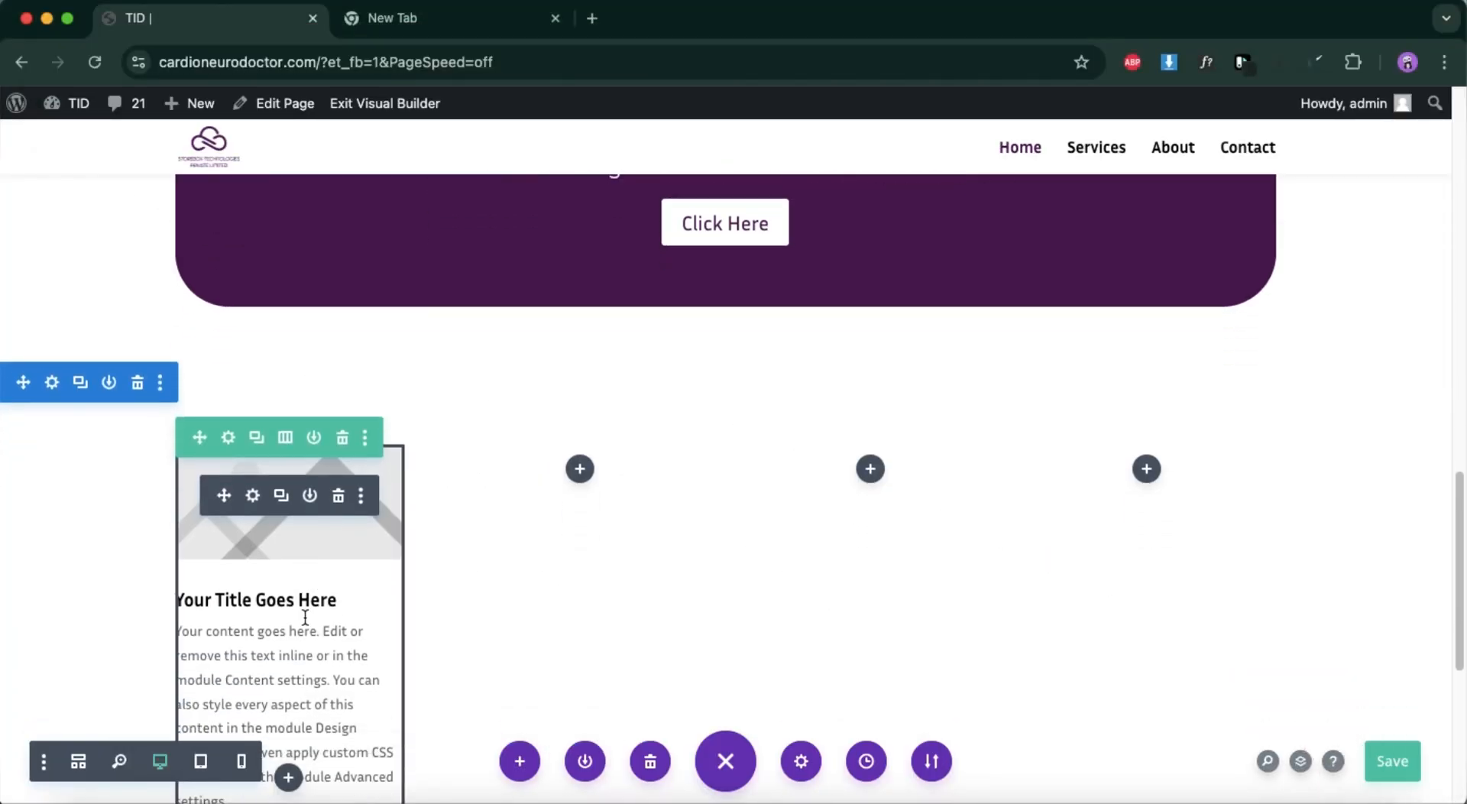
pyautogui.click(253, 494)
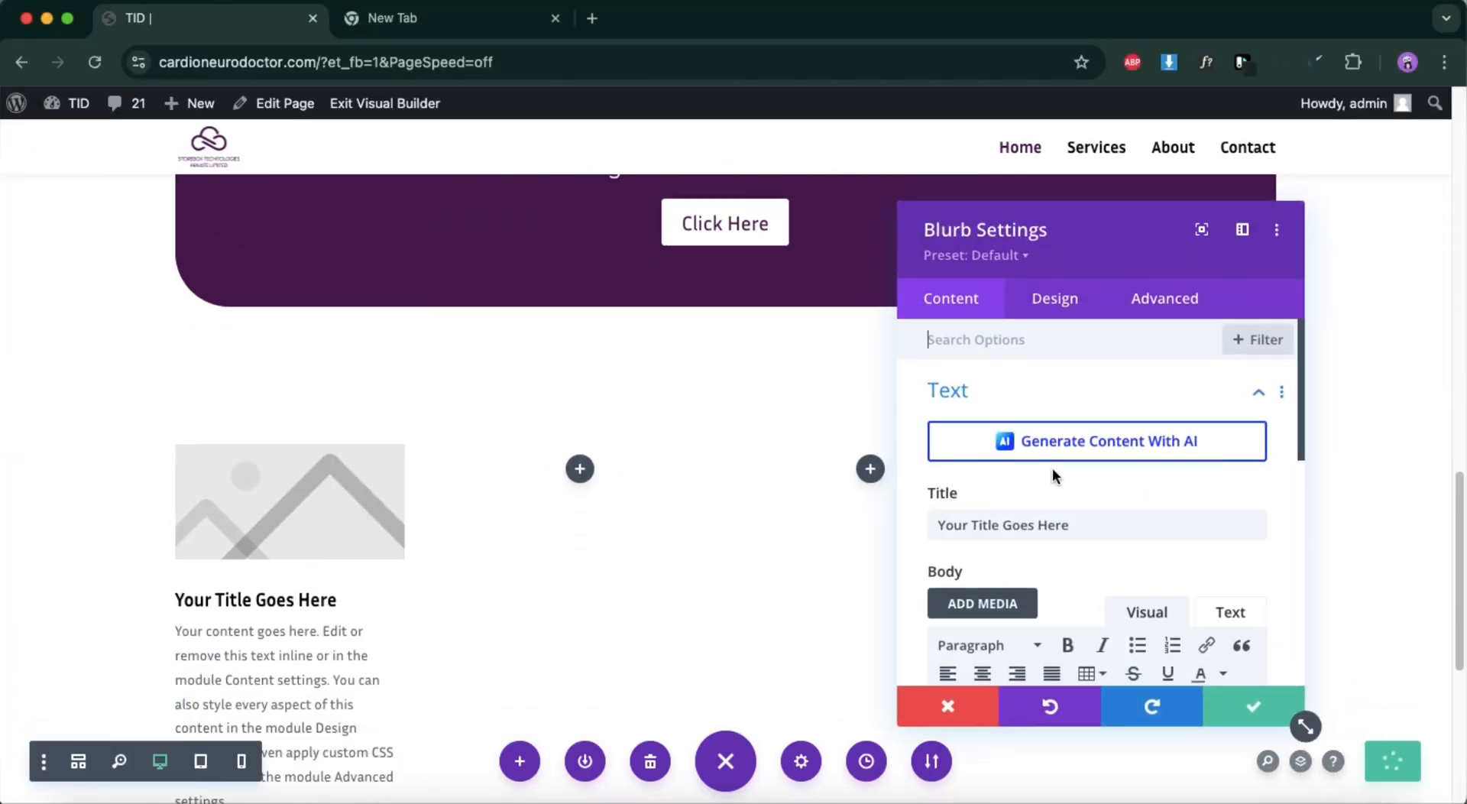
pyautogui.doubleClick(1086, 520)
pyautogui.tripleClick(1087, 521)
pyautogui.press('super+v')
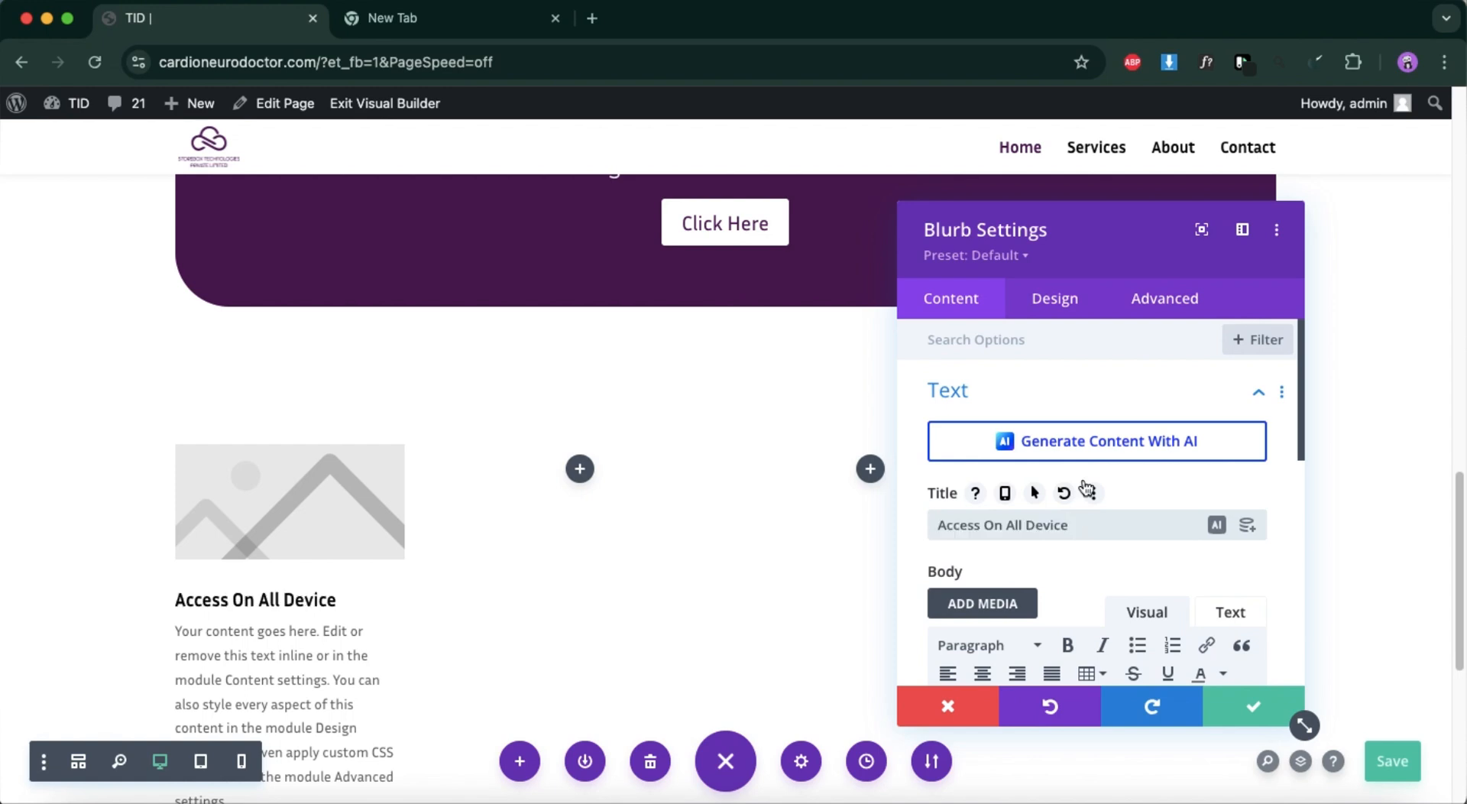
# Centre-align the blurb's text.
pyautogui.click(1053, 317)
pyautogui.click(1020, 457)
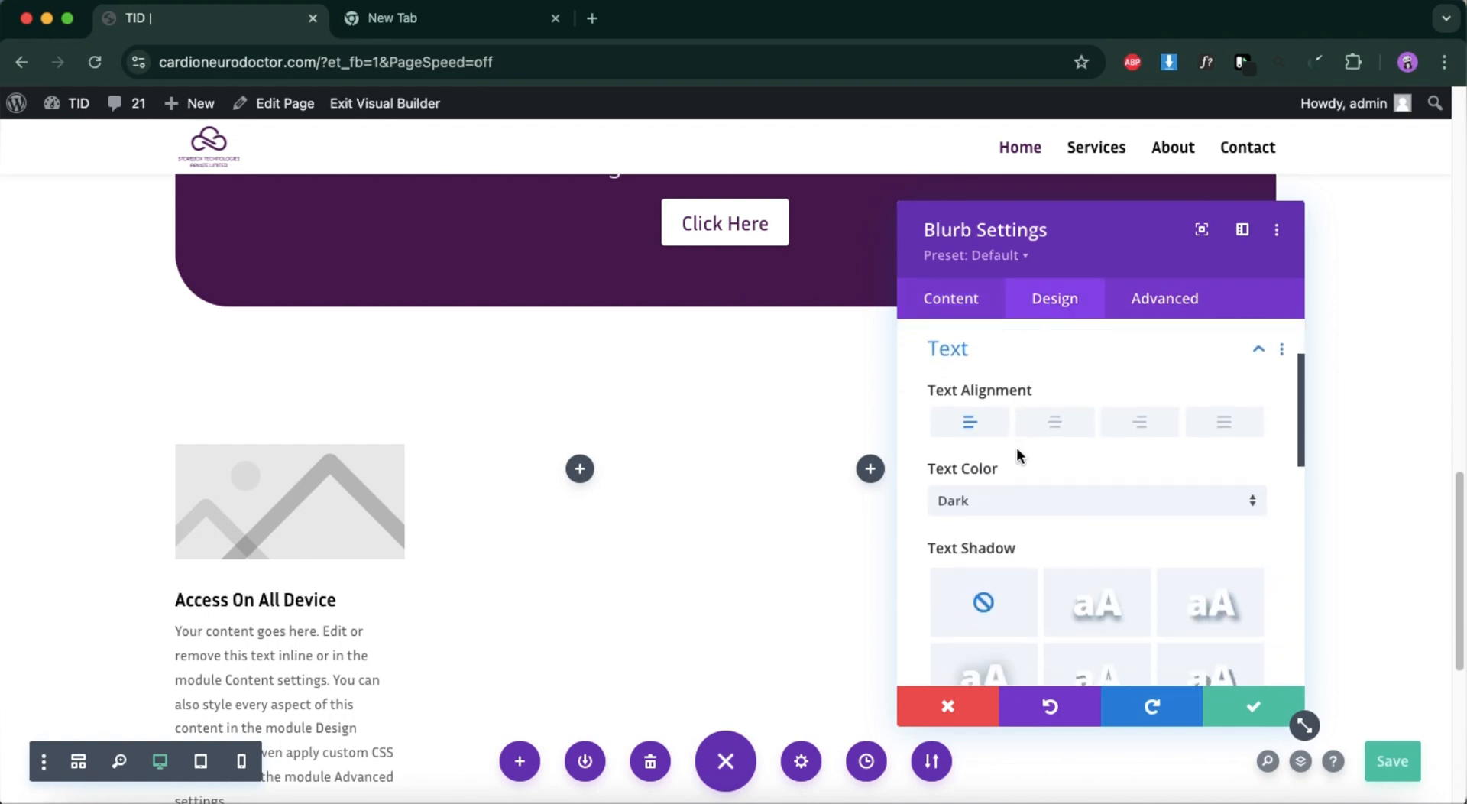
pyautogui.click(1054, 422)
# Delete the placeholder body text of the "Access On All Device" blurb.
pyautogui.click(940, 300)
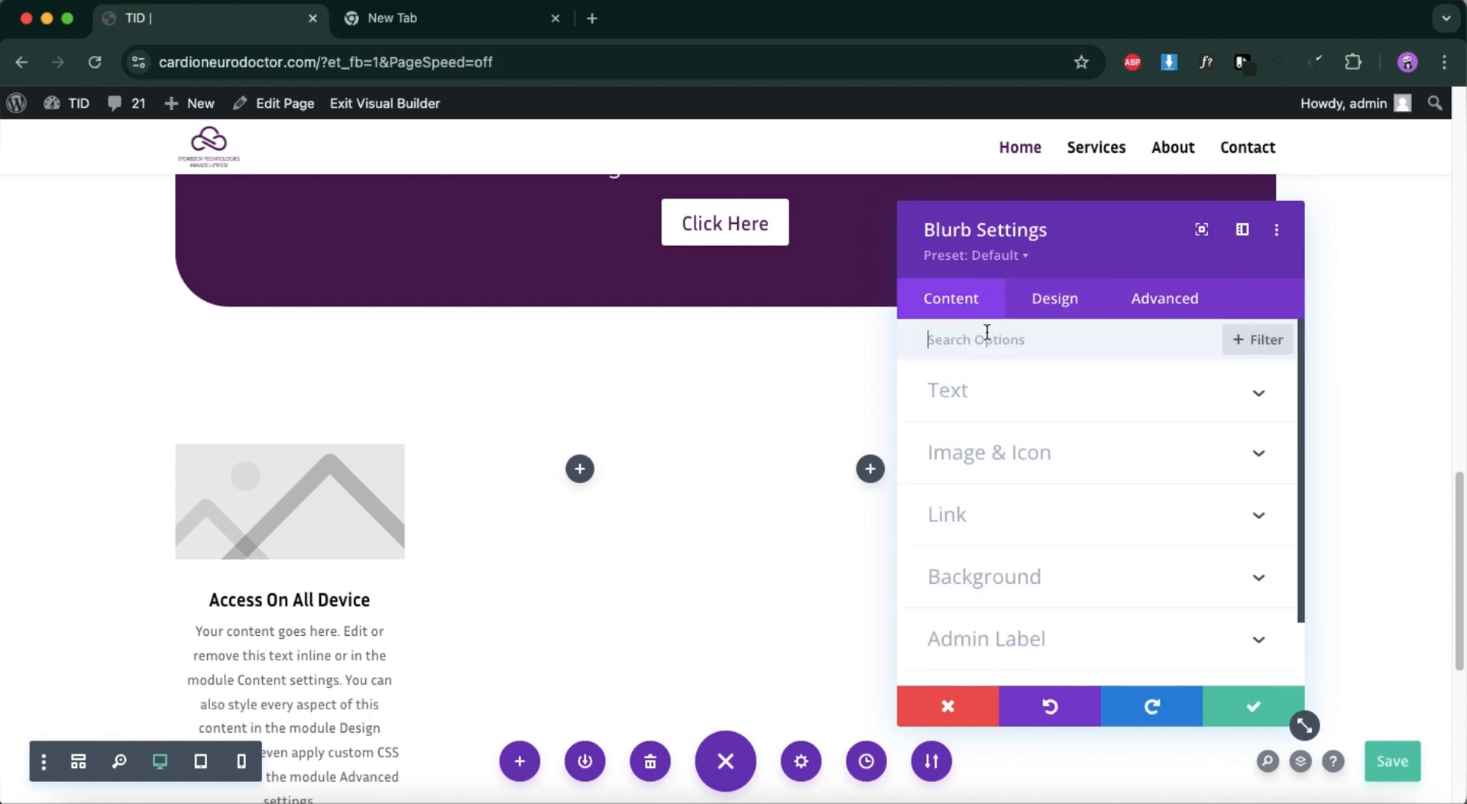
pyautogui.click(1023, 393)
pyautogui.scroll(-4, 1028, 581)
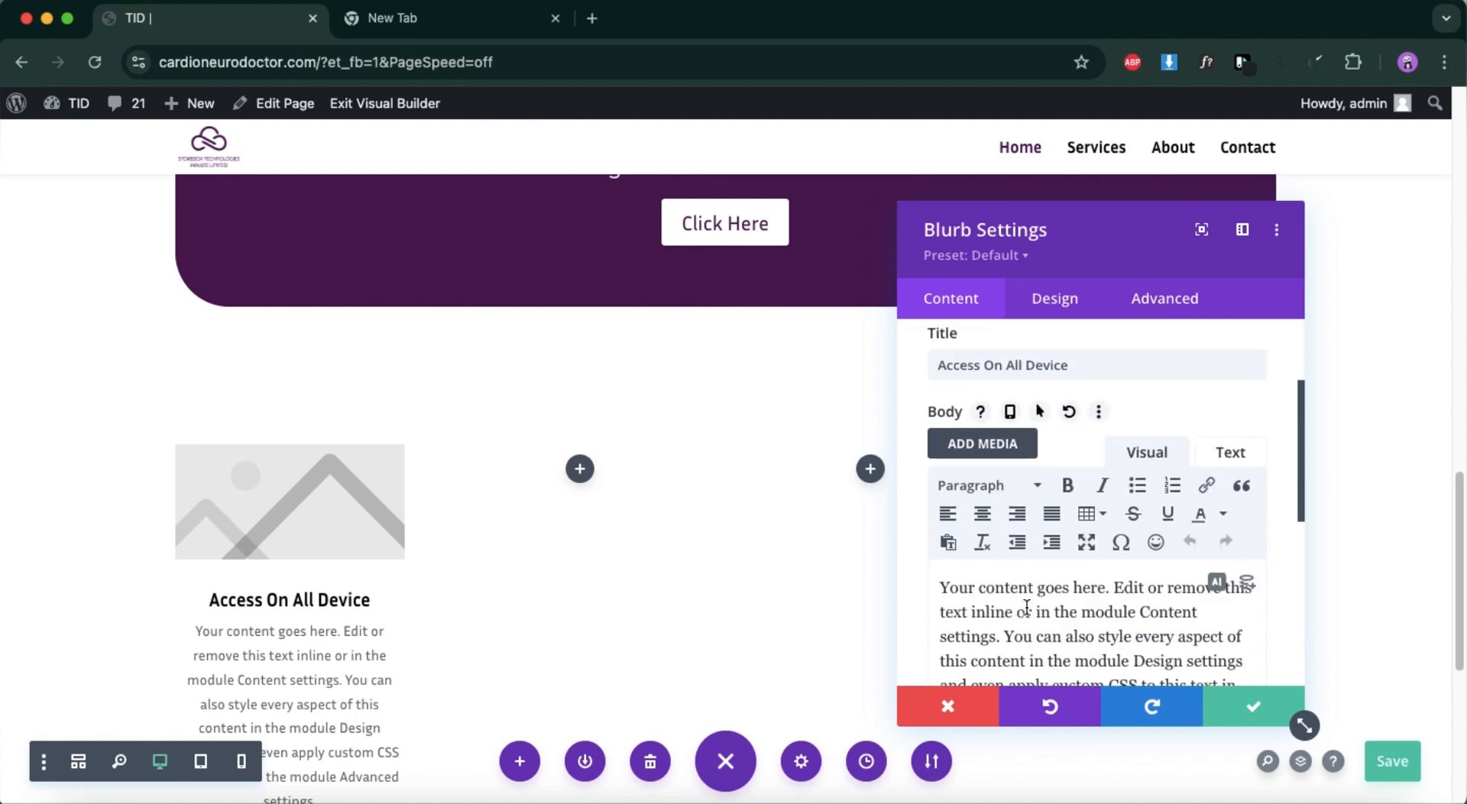
pyautogui.tripleClick(1027, 606)
pyautogui.press('BackSpace')
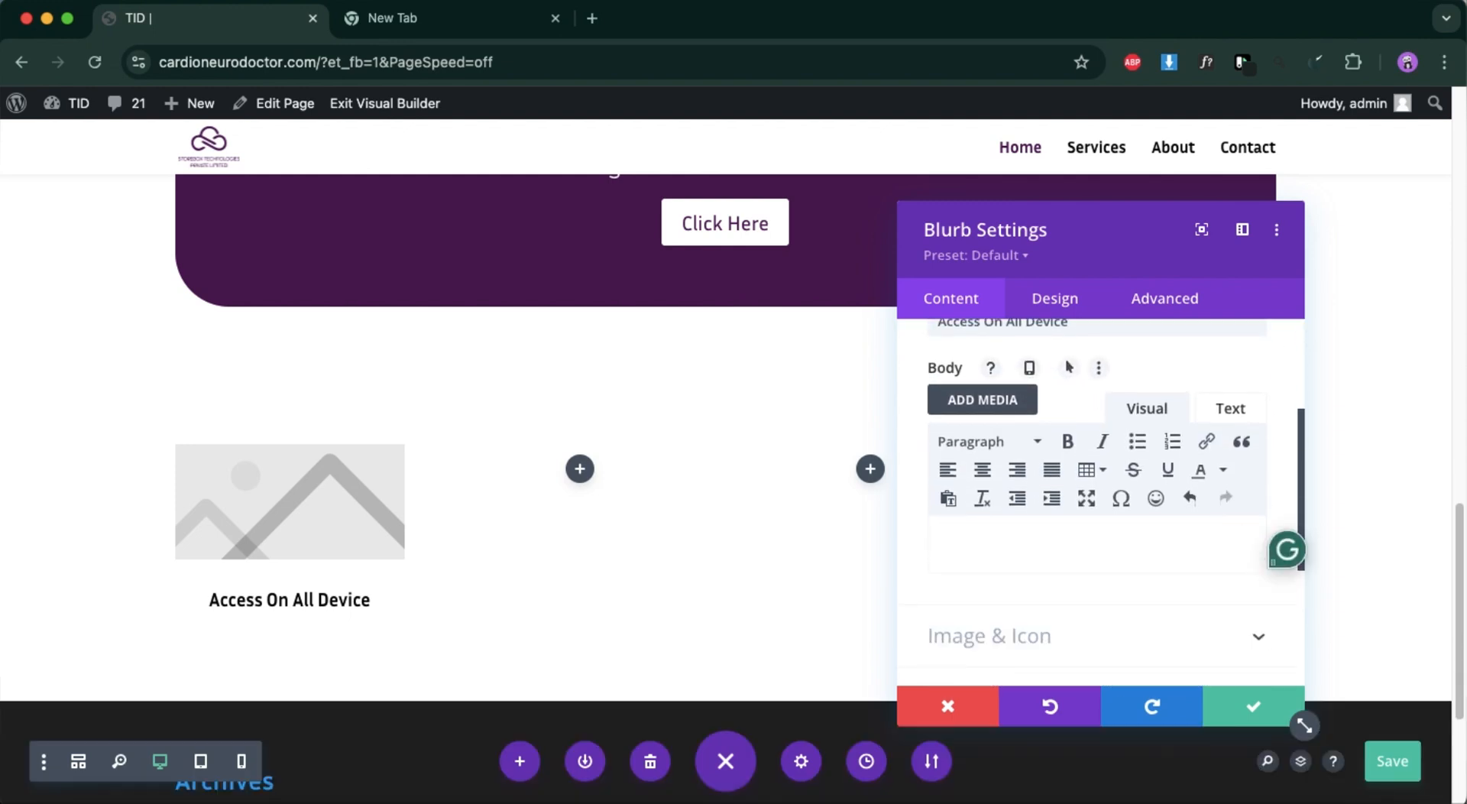
# Set the blurb's title text colour to the global dark purple #4e0854 and apply the module settings.
pyautogui.scroll(3, 991, 438)
pyautogui.click(1055, 300)
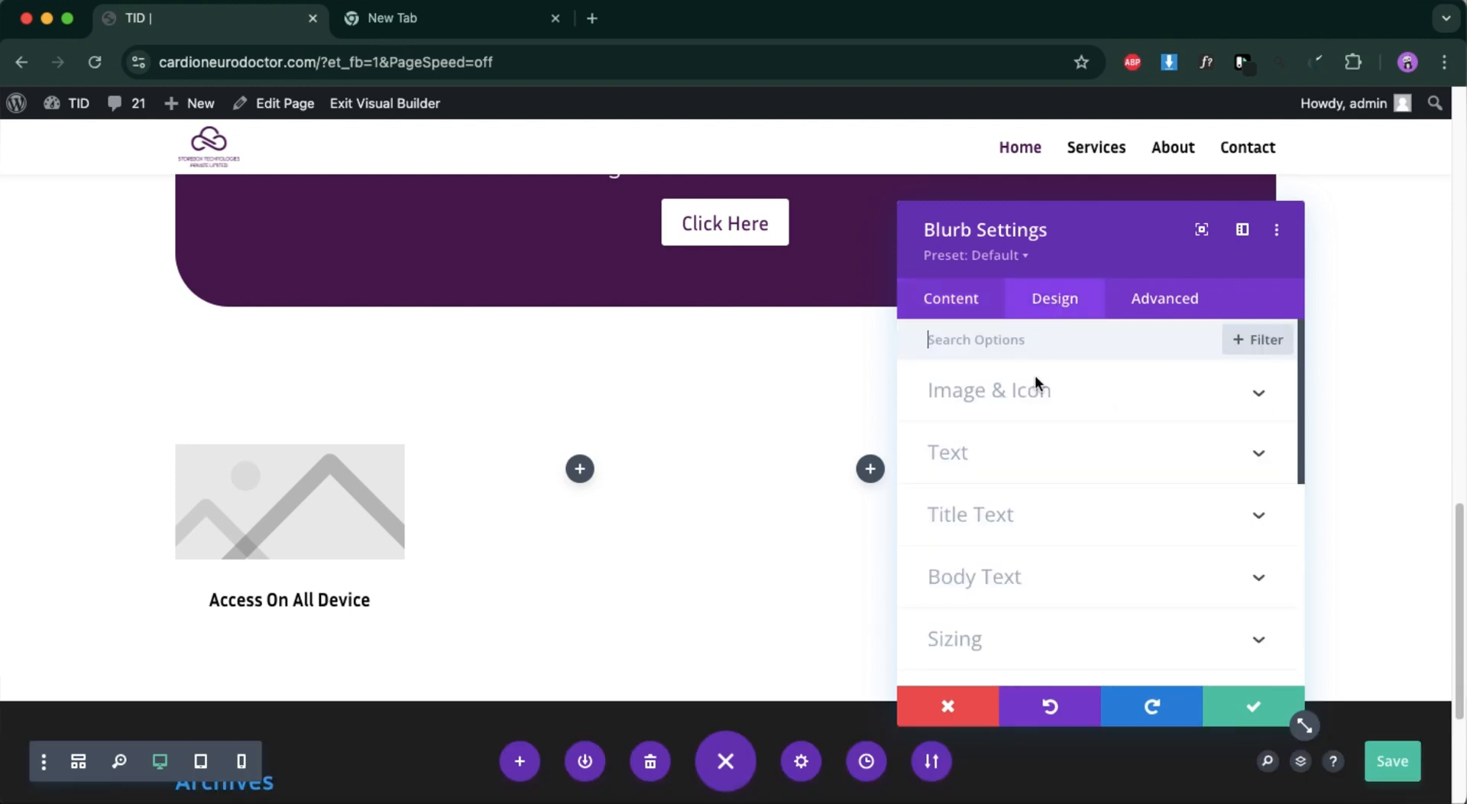
pyautogui.click(1022, 508)
pyautogui.scroll(-4, 1021, 500)
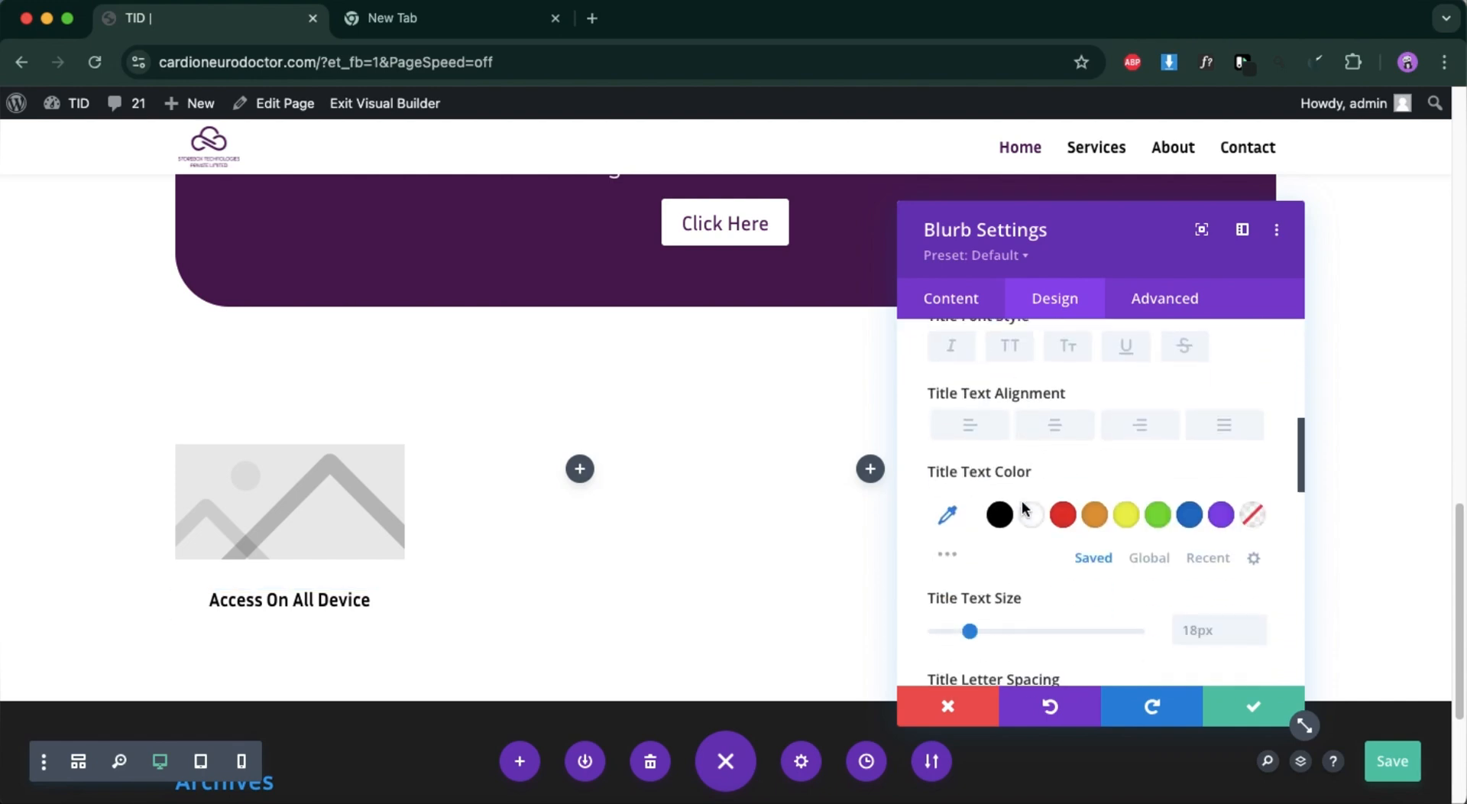
pyautogui.click(1149, 523)
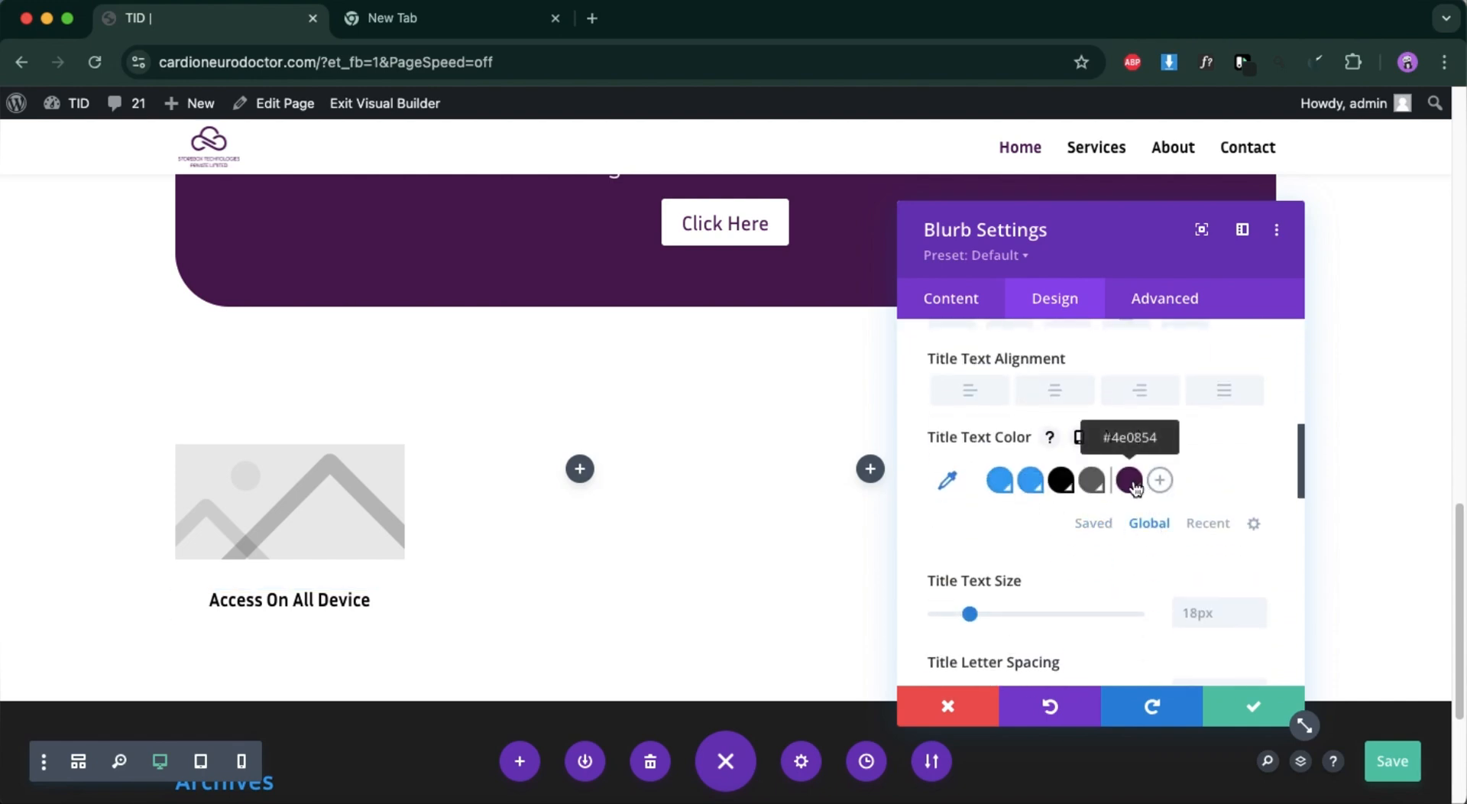
pyautogui.click(1141, 479)
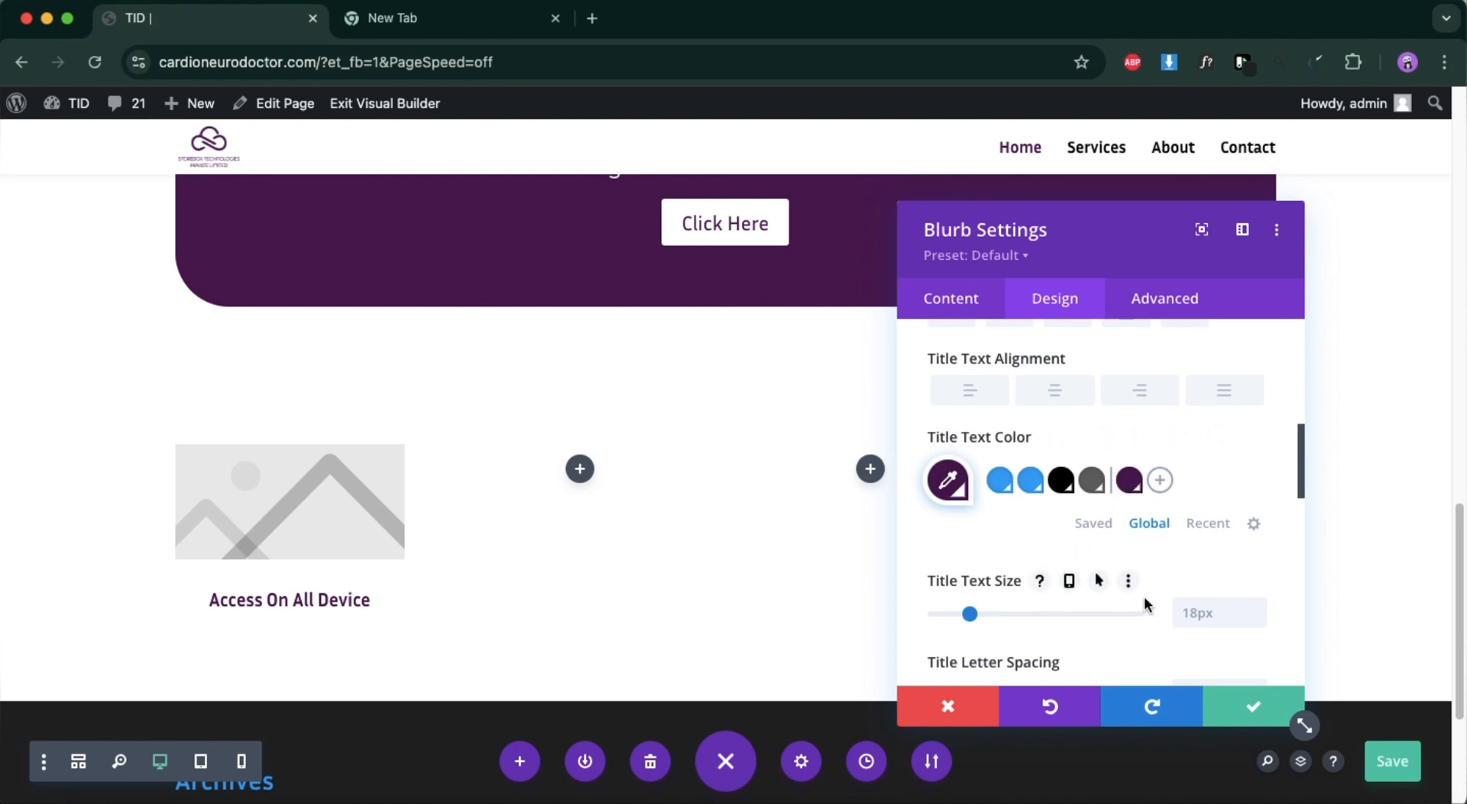
pyautogui.click(1246, 709)
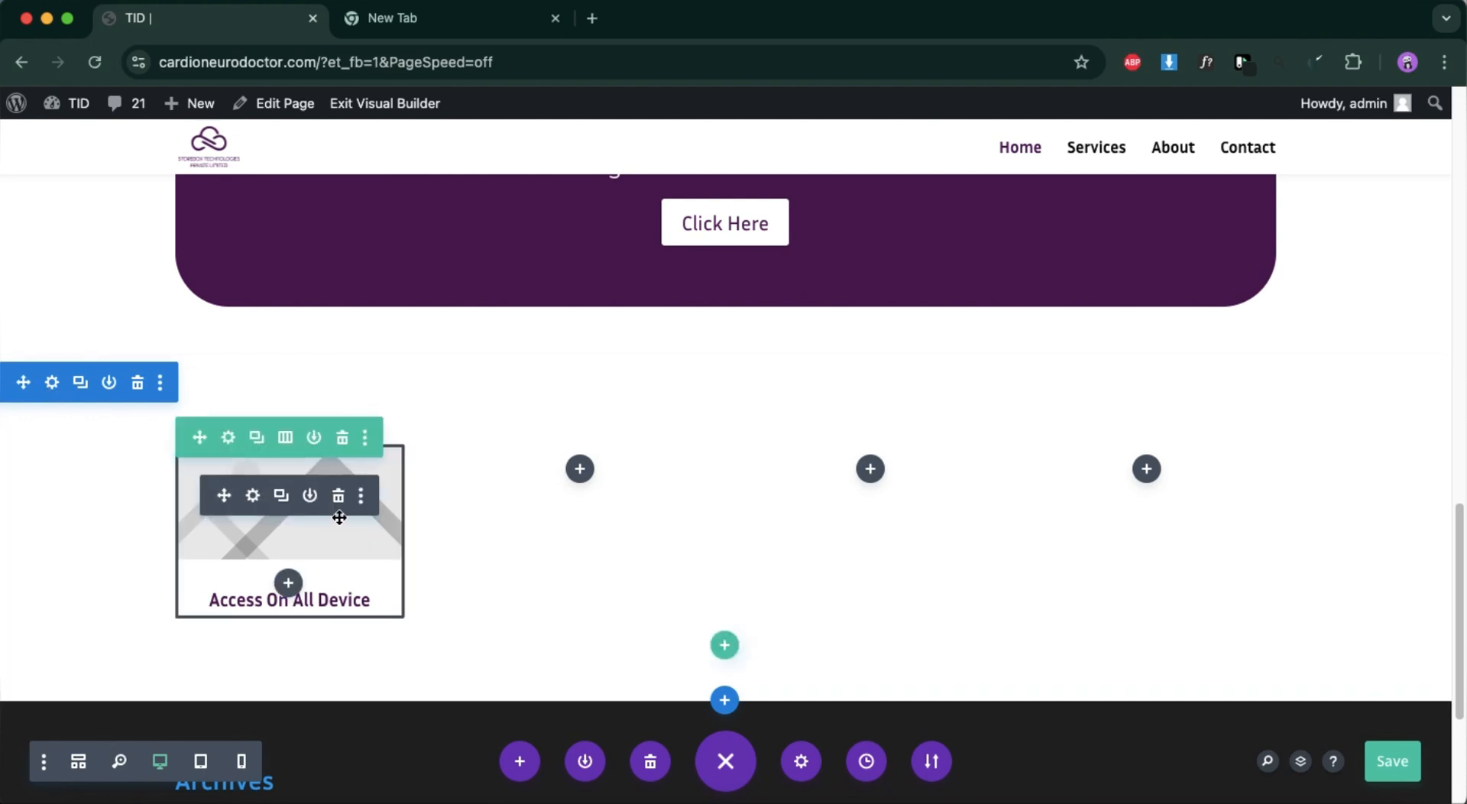
# Reopen the "Access On All Device" blurb's settings and make it use an icon instead of an image.
pyautogui.click(253, 496)
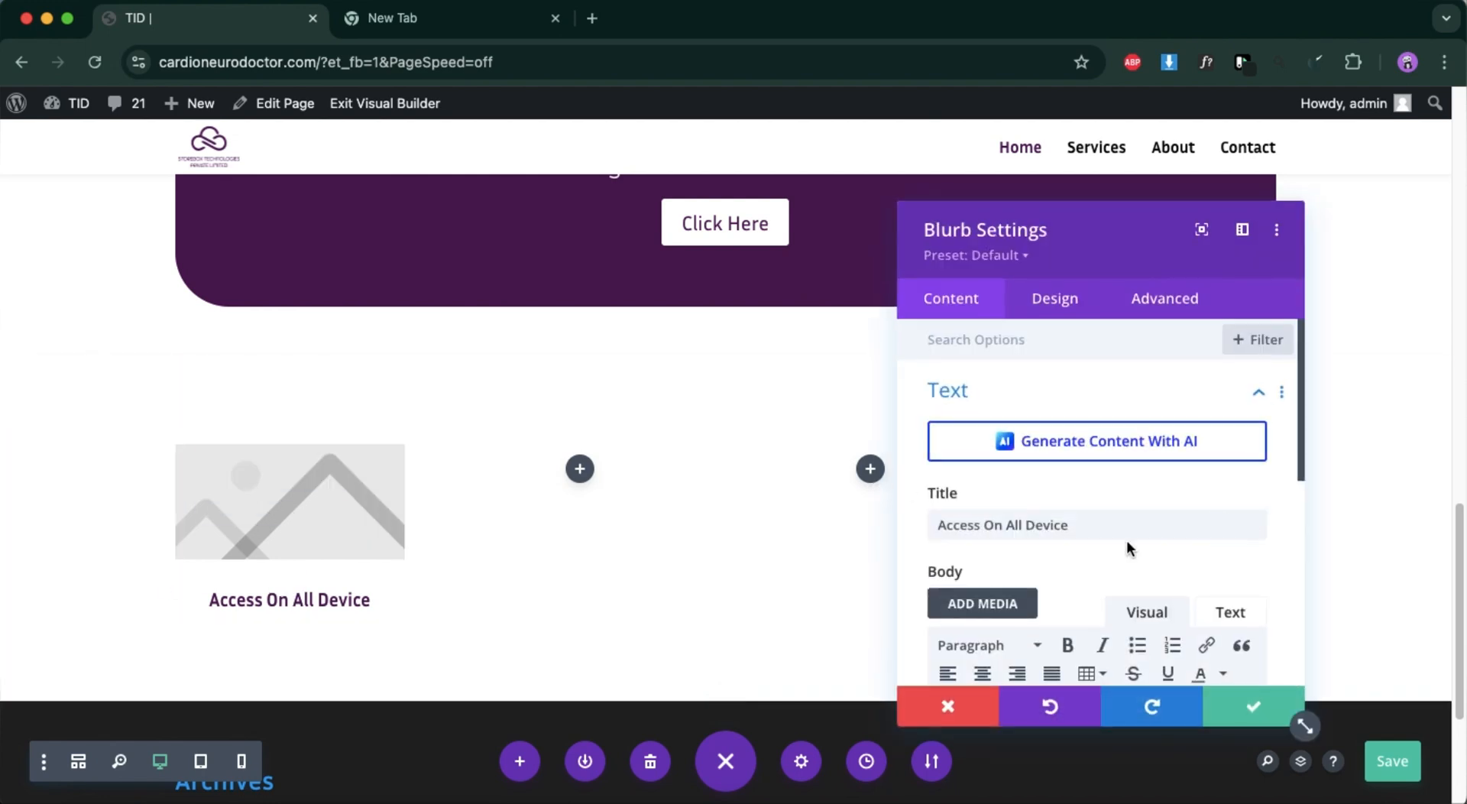
pyautogui.scroll(-2, 1127, 540)
pyautogui.click(1062, 312)
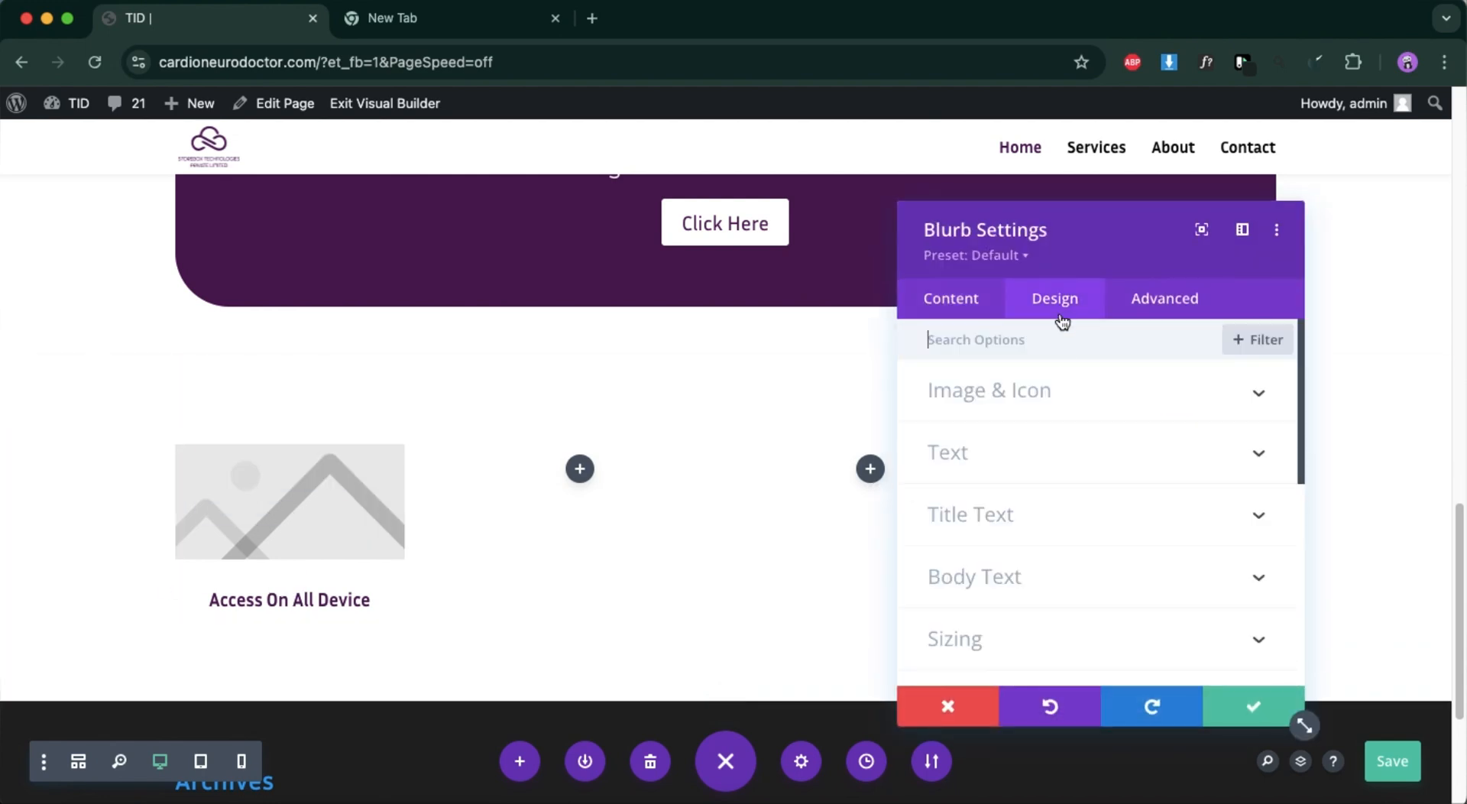
pyautogui.click(1065, 401)
pyautogui.scroll(-4, 1162, 527)
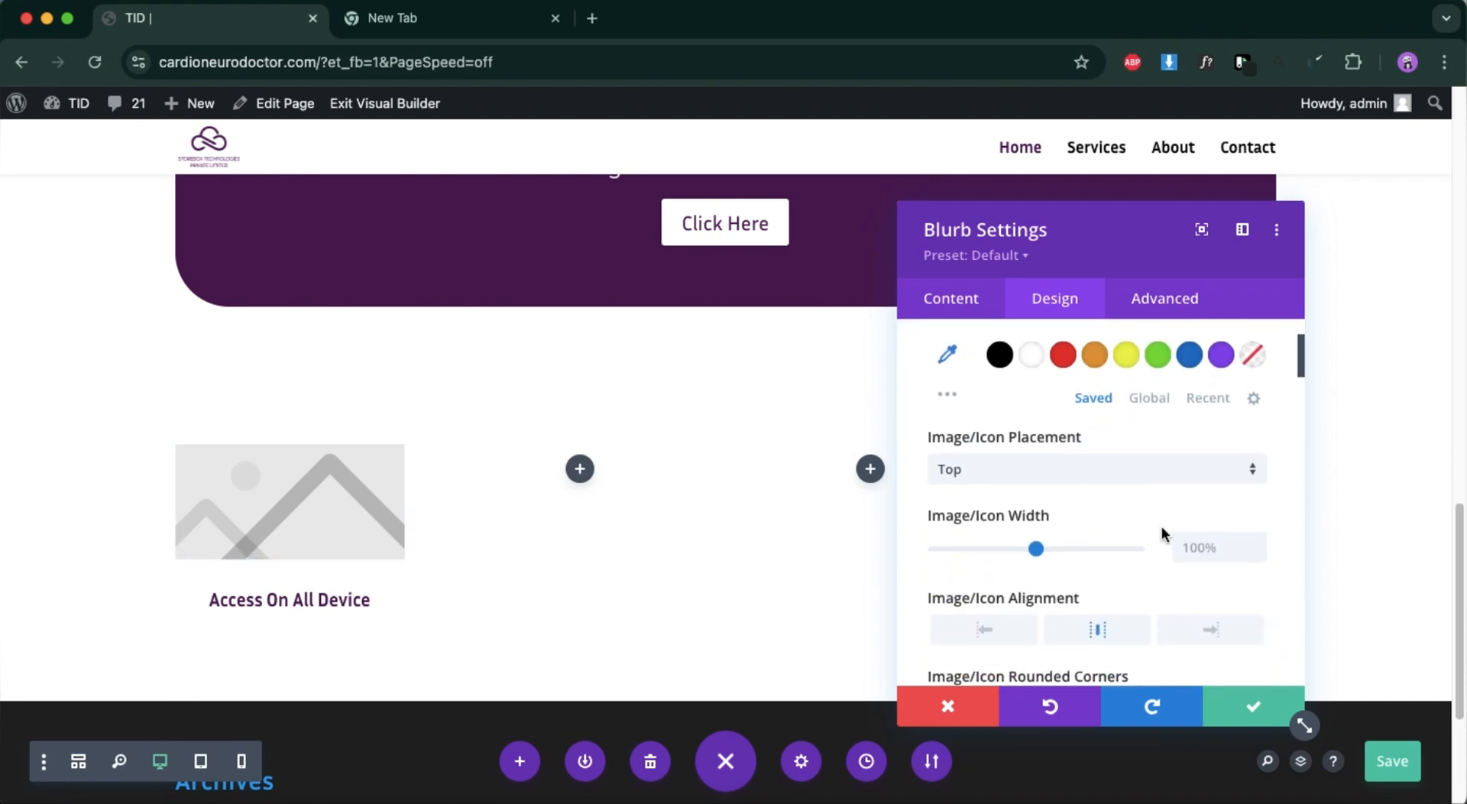
pyautogui.scroll(5, 1154, 512)
pyautogui.click(954, 306)
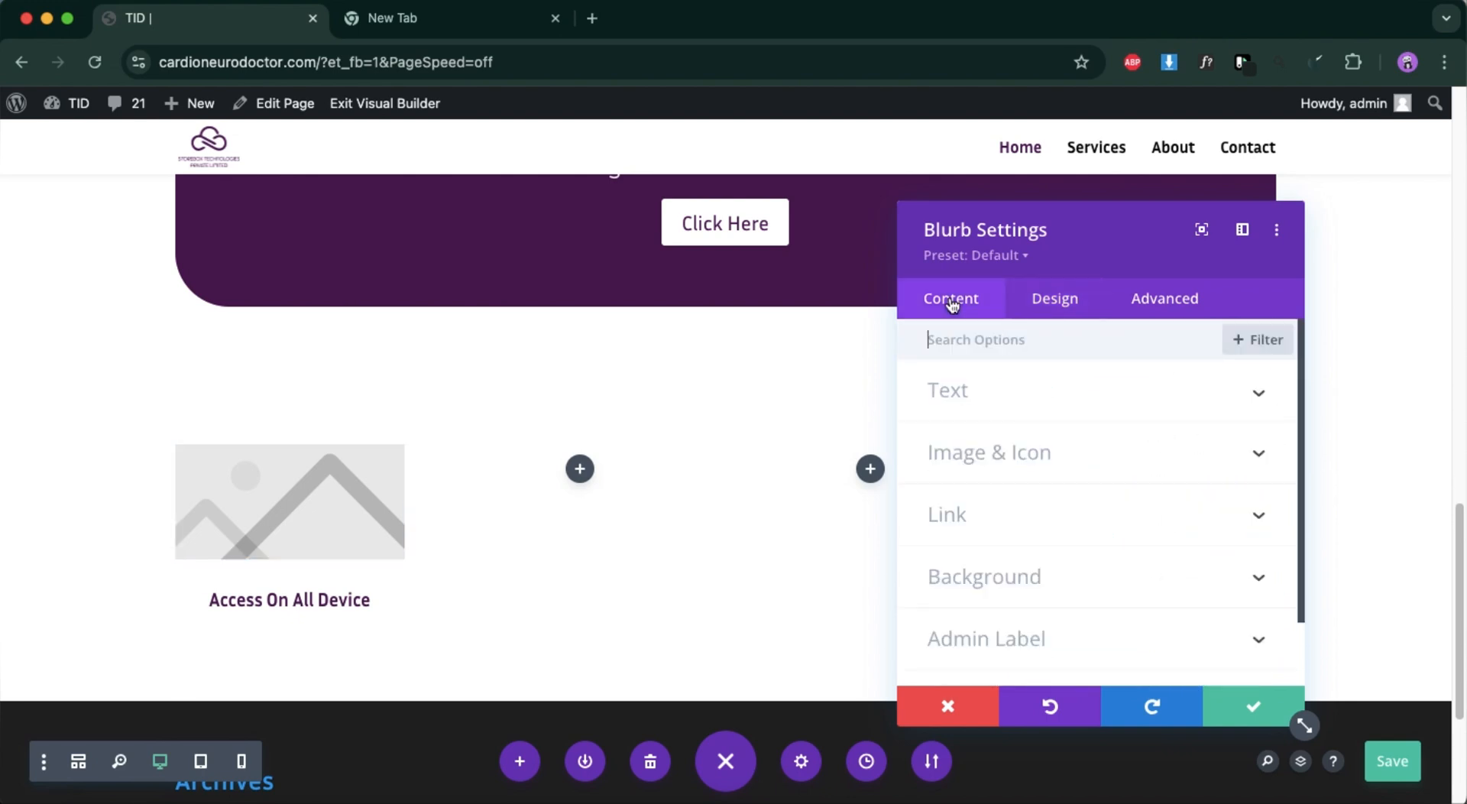
pyautogui.scroll(-1, 984, 511)
pyautogui.scroll(1, 979, 474)
pyautogui.click(976, 455)
pyautogui.scroll(-1, 1043, 521)
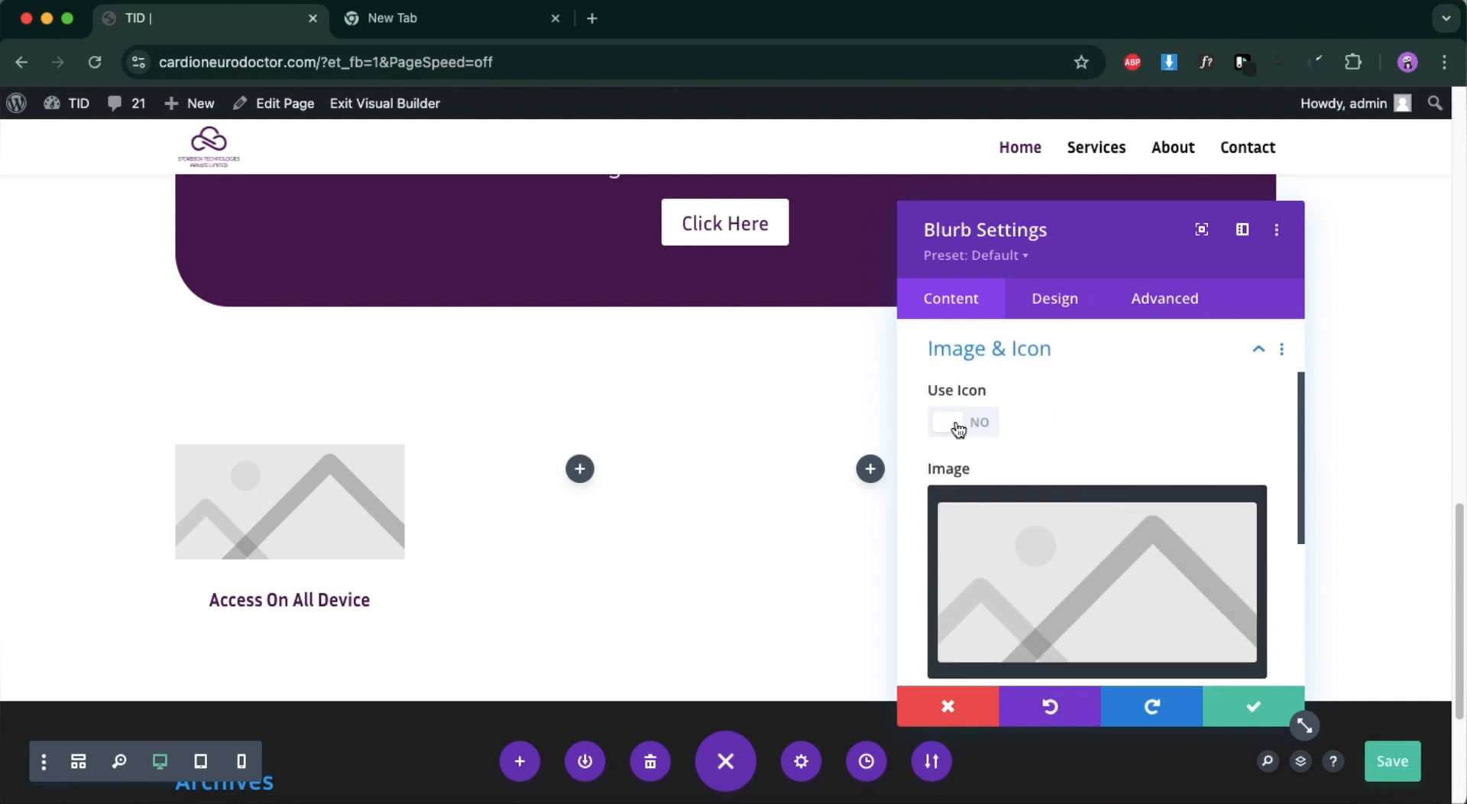
pyautogui.click(981, 425)
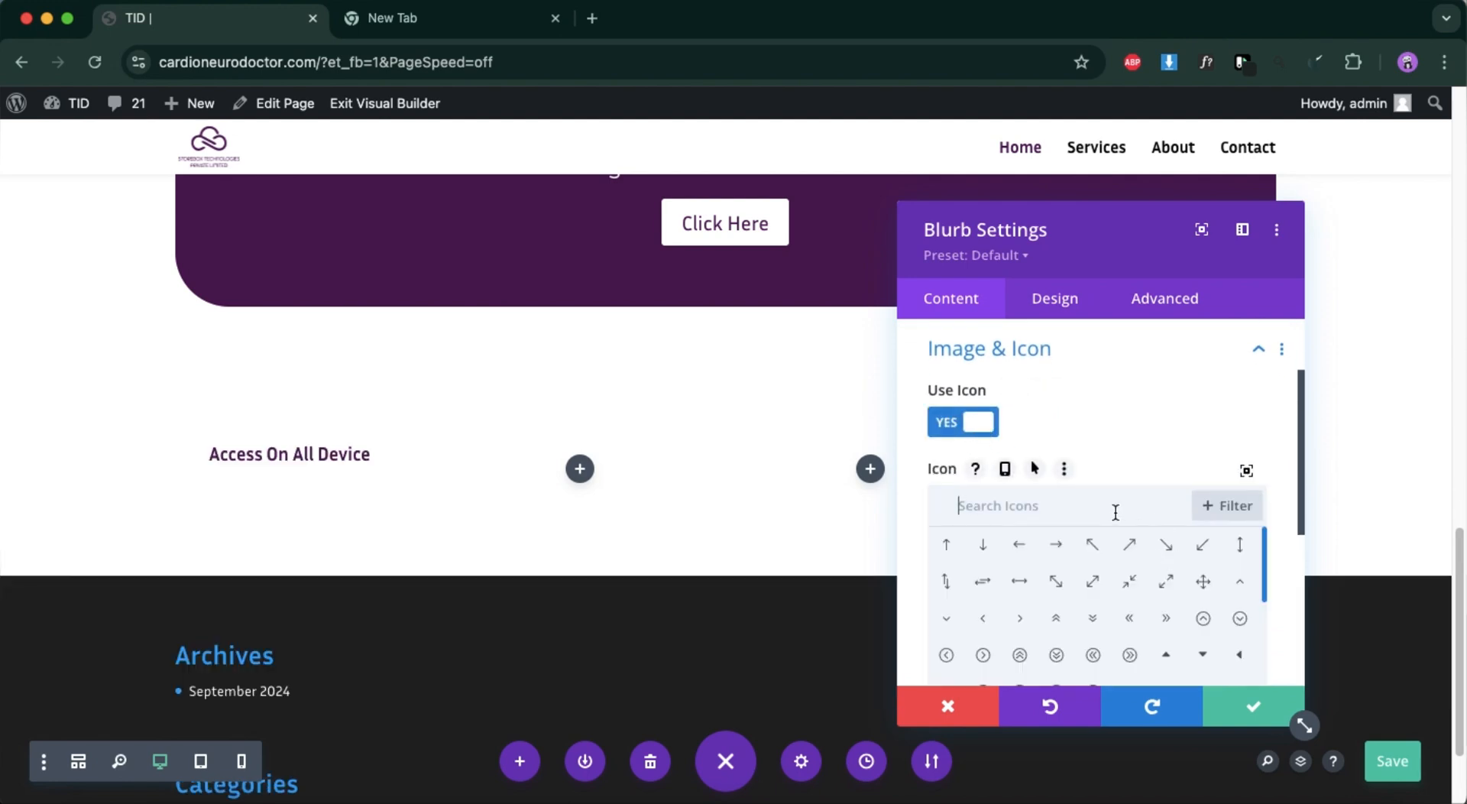
pyautogui.write('sha')
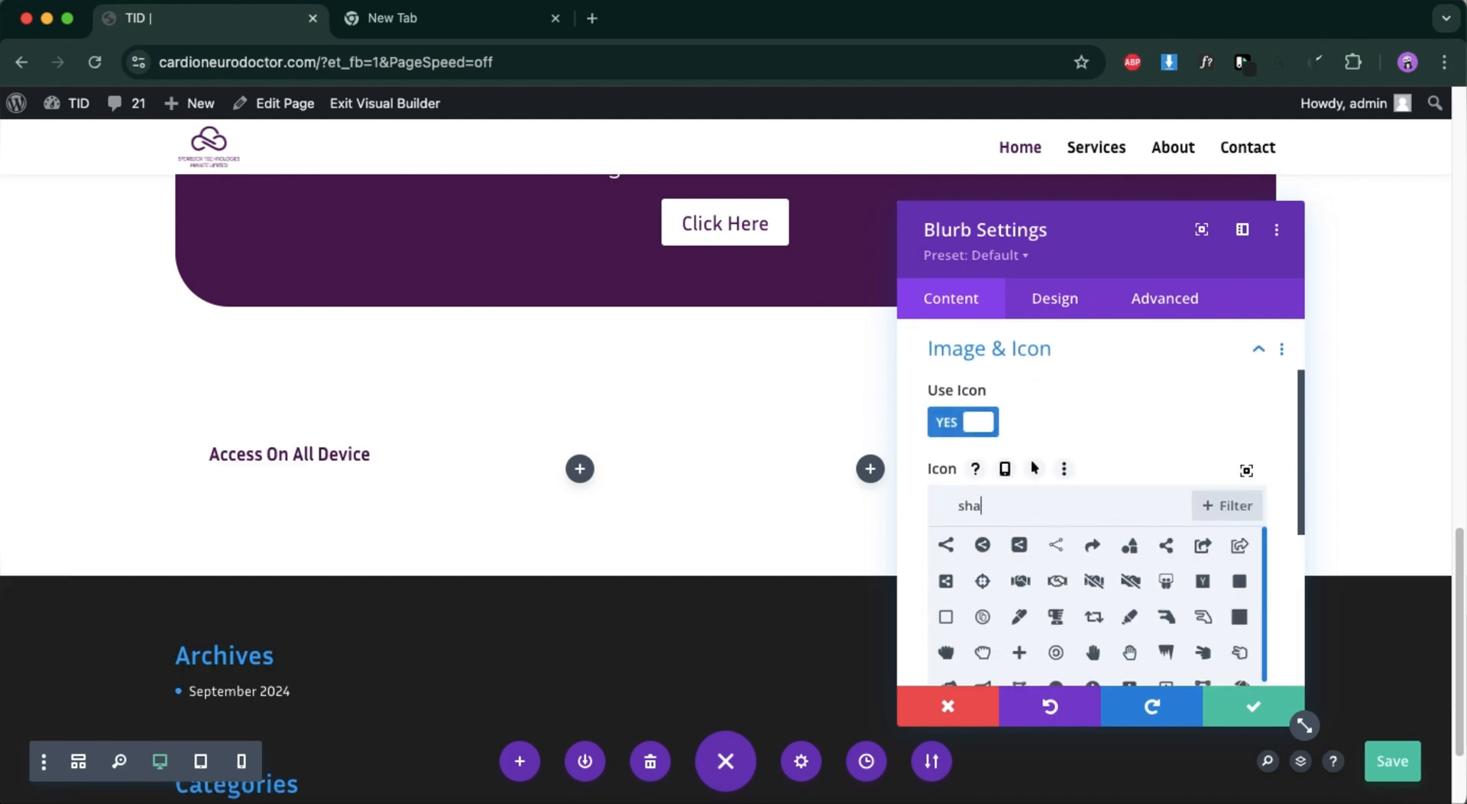
pyautogui.write('r')
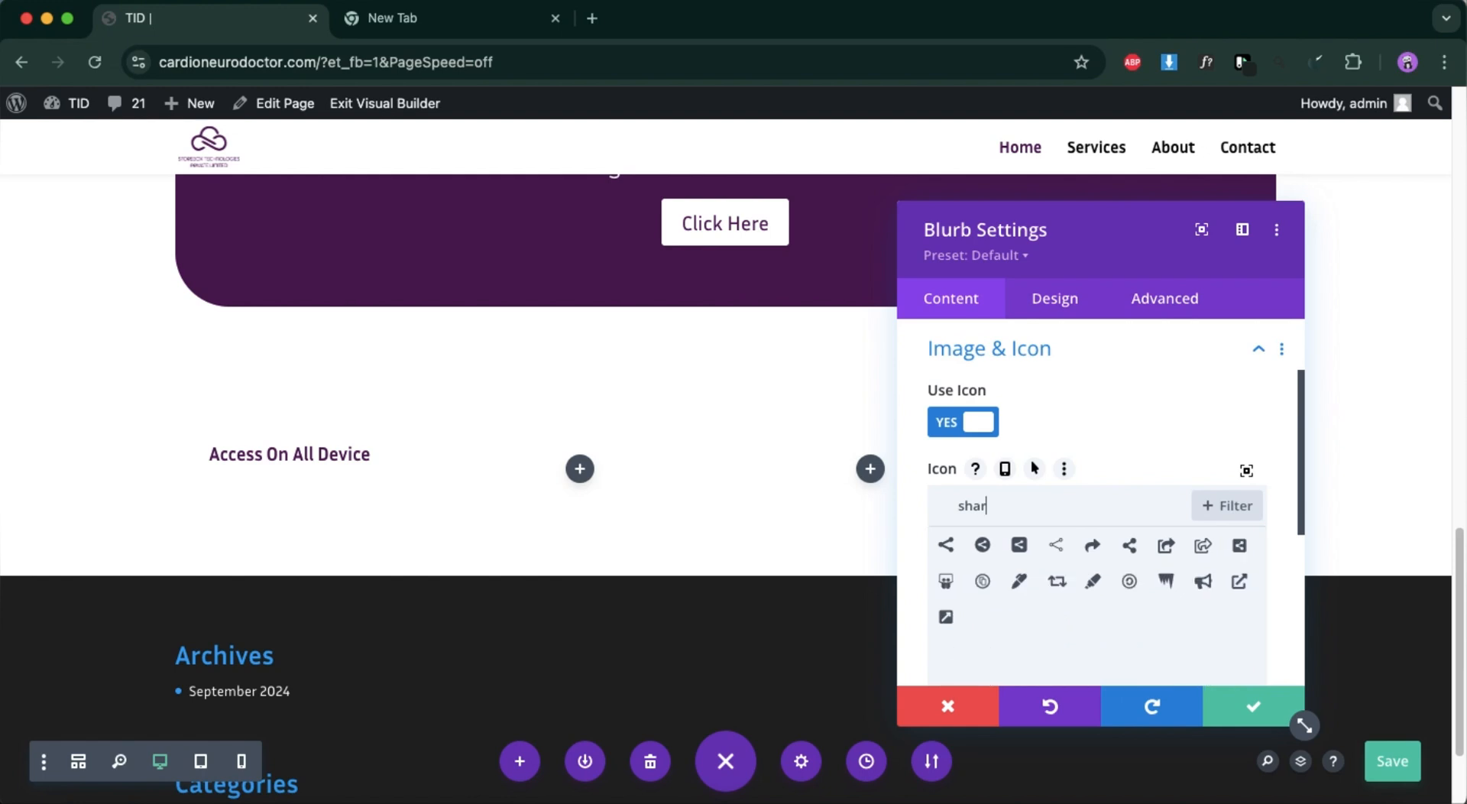
pyautogui.press('BackSpace')
pyautogui.press('BackSpace')
pyautogui.press('BackSpace')
pyautogui.press('BackSpace')
# Search the icon library for "device" and choose the house-with-laptop icon for the blurb.
pyautogui.write('dev')
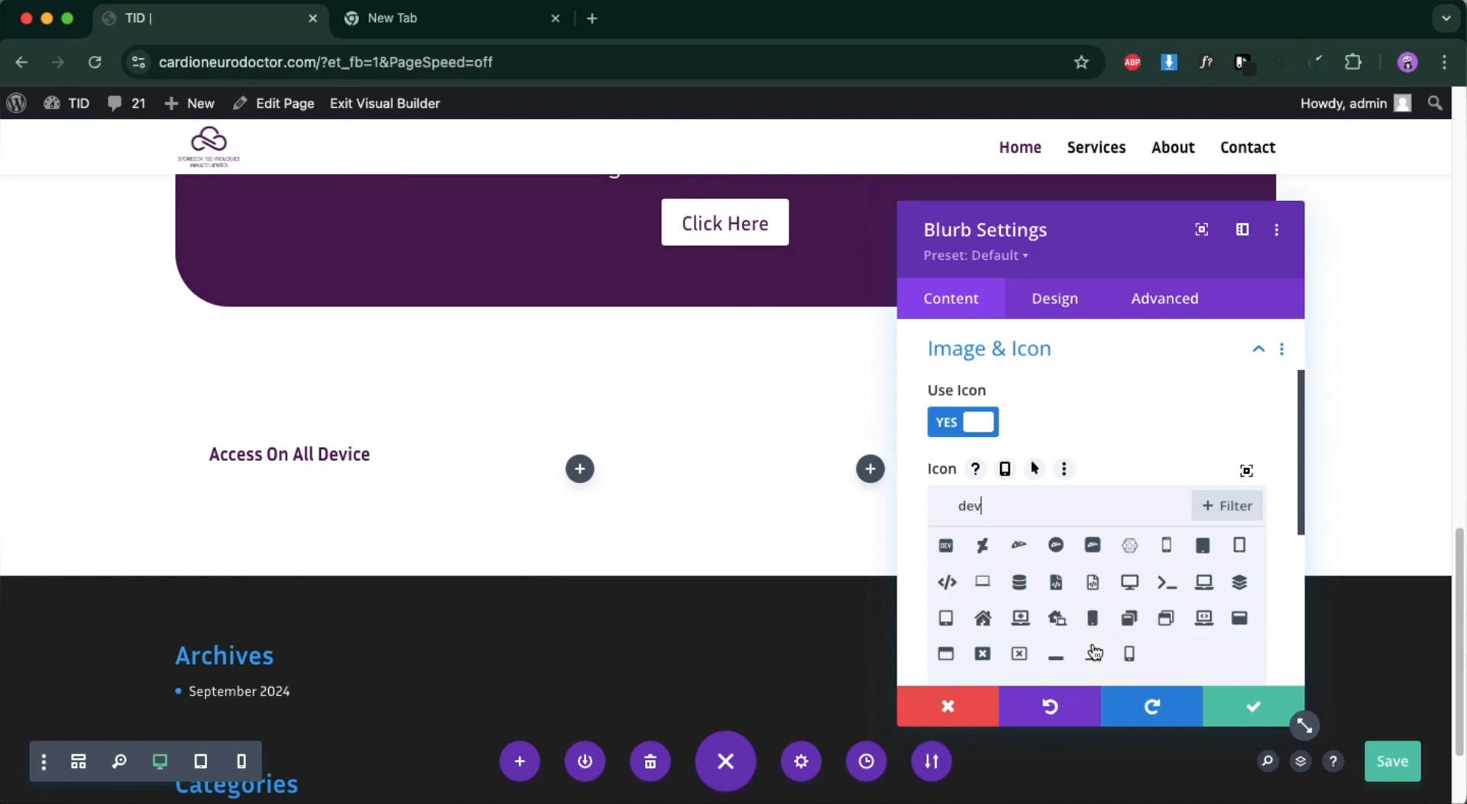
pyautogui.write('ice')
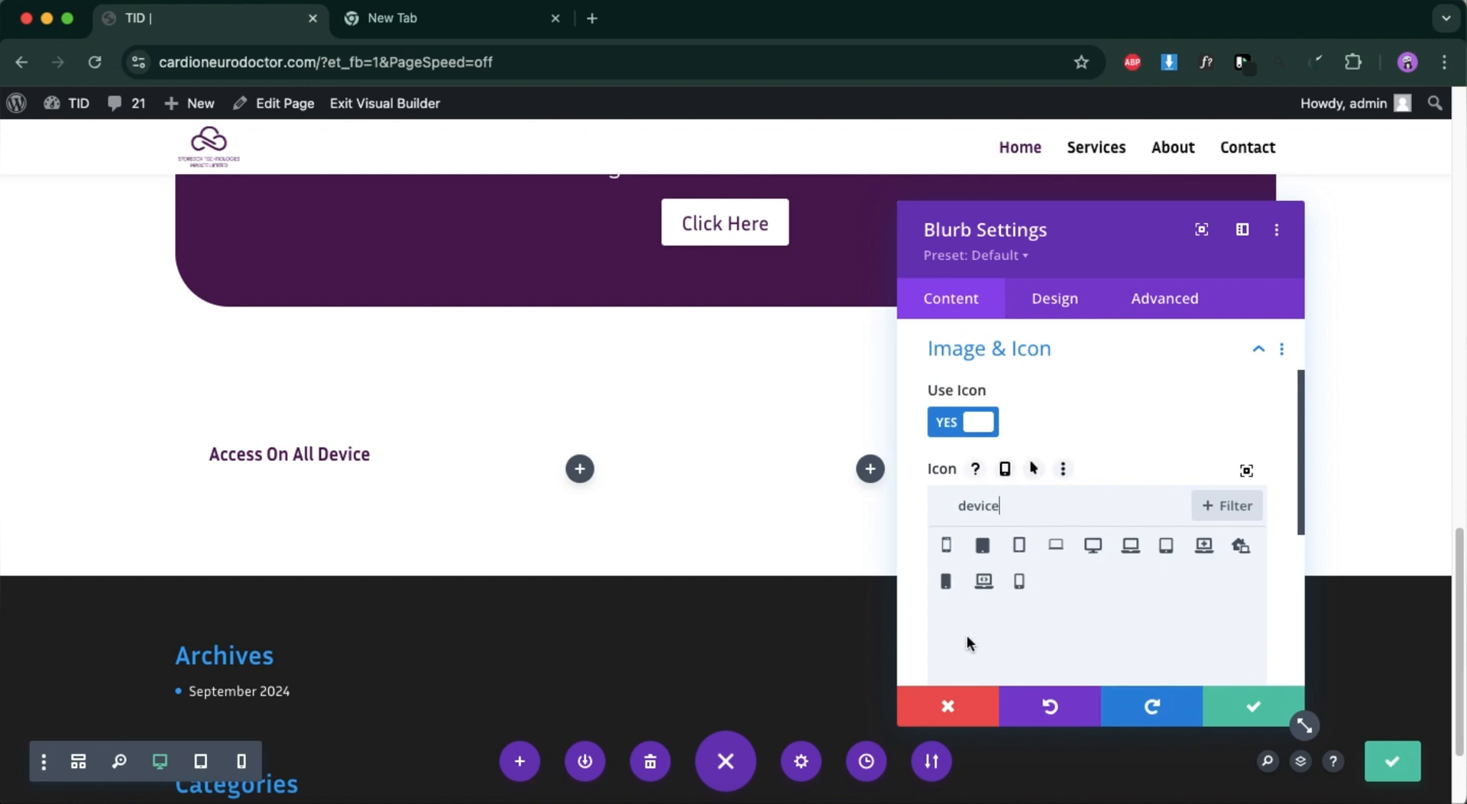
pyautogui.click(1240, 547)
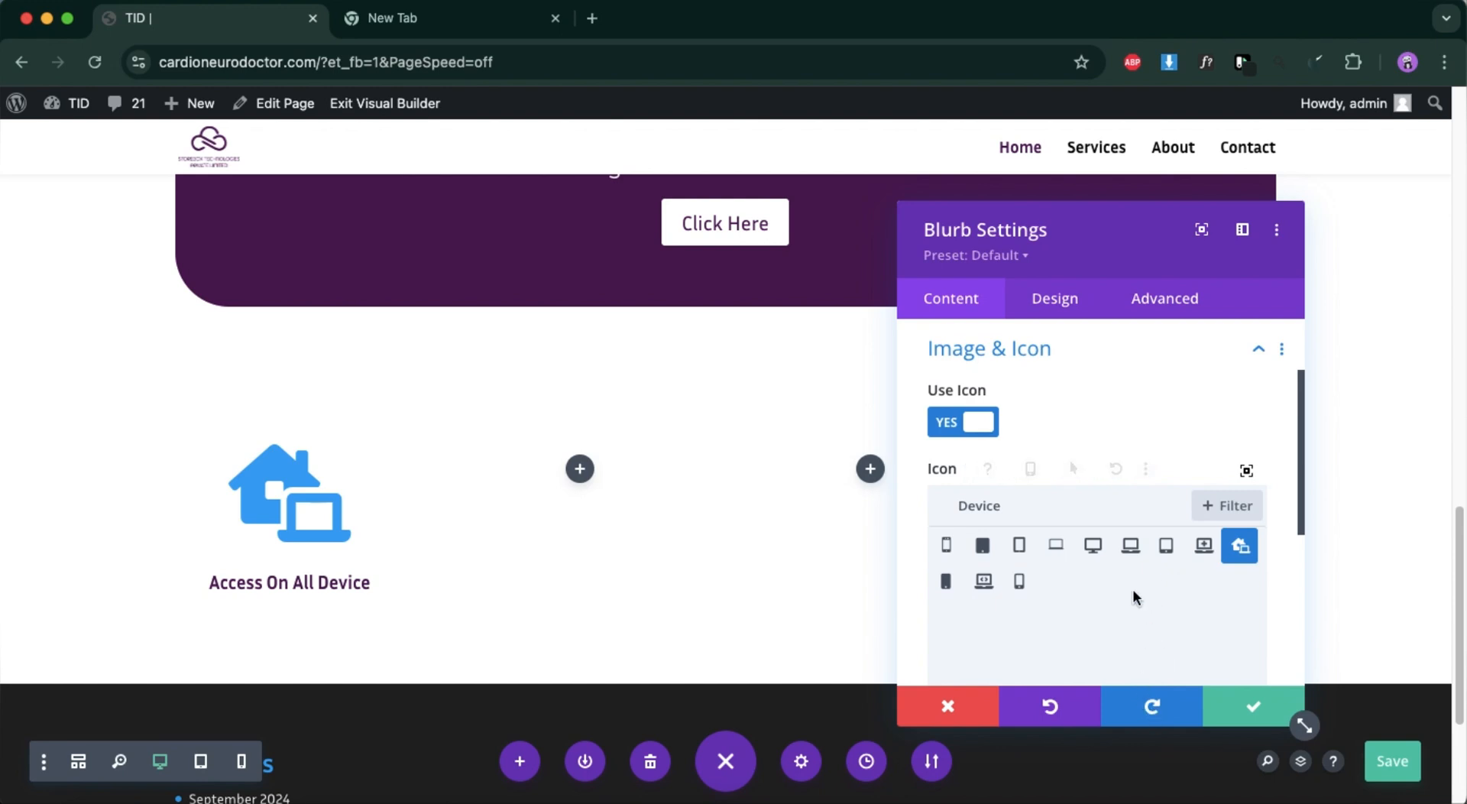
# Clear the icon search term and browse the full icon library for an alternative blurb icon.
pyautogui.click(998, 508)
pyautogui.press('super+a')
pyautogui.press('BackSpace')
pyautogui.scroll(-5, 1052, 596)
pyautogui.scroll(-10, 1052, 596)
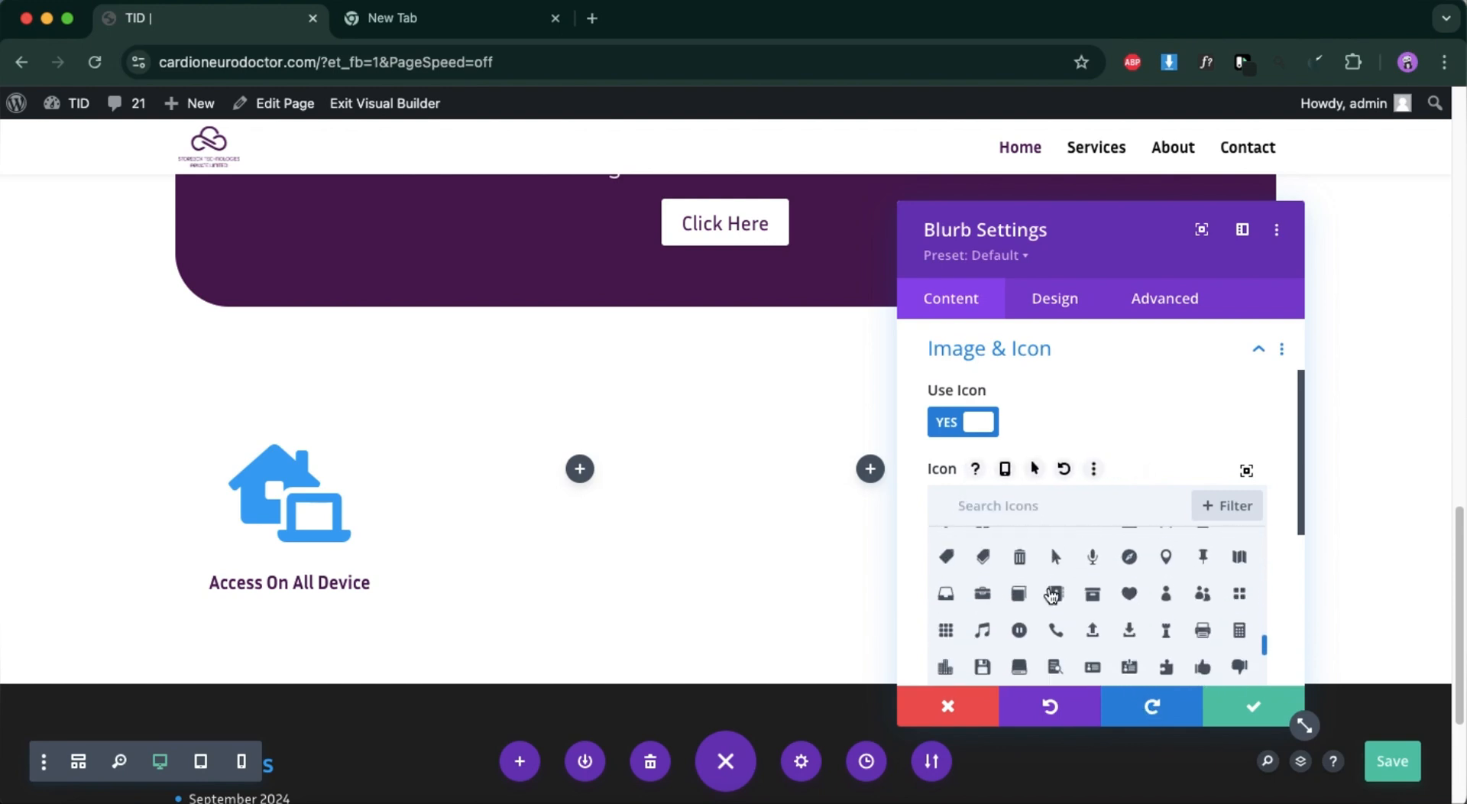
pyautogui.scroll(-10, 1052, 595)
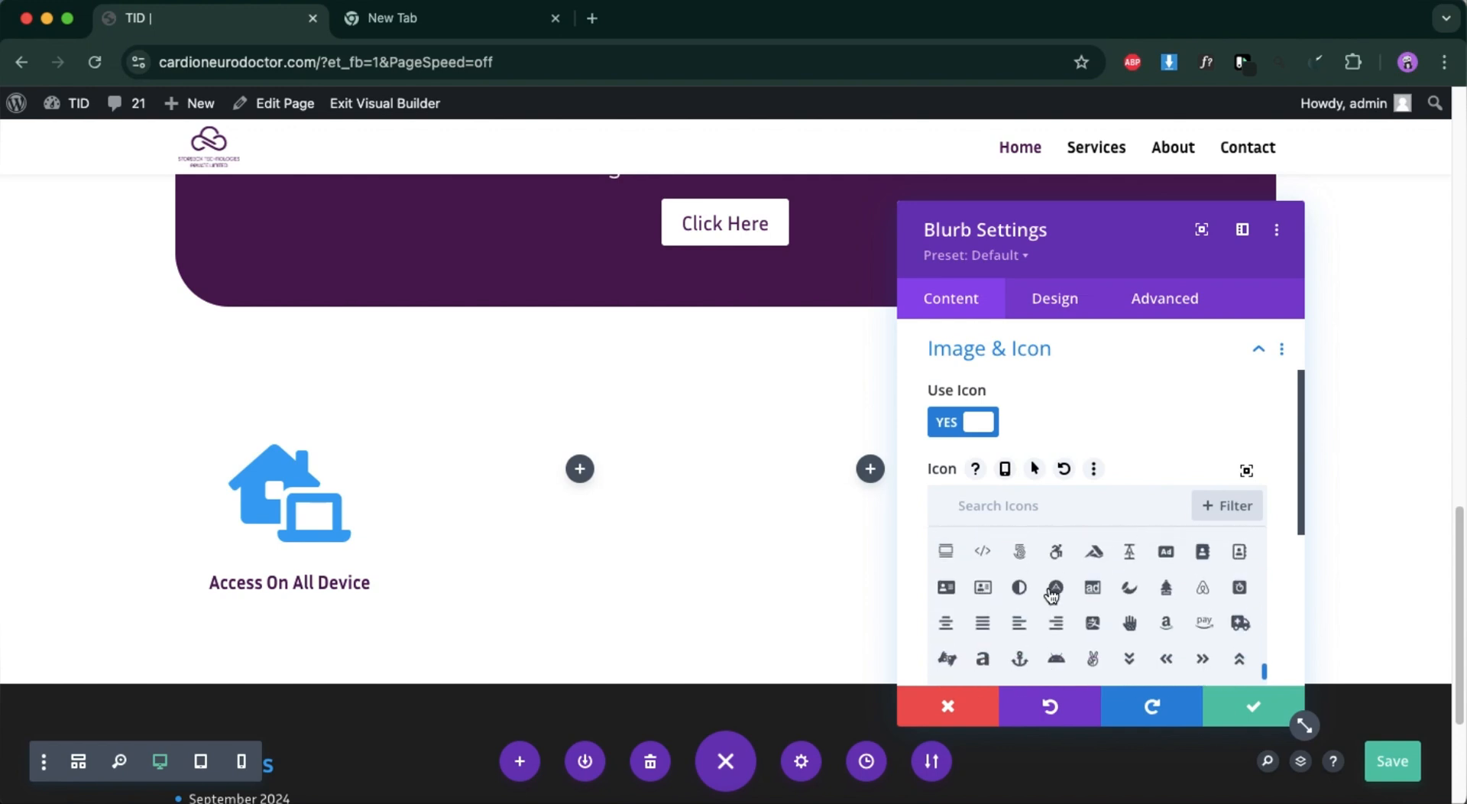
pyautogui.scroll(-10, 1052, 595)
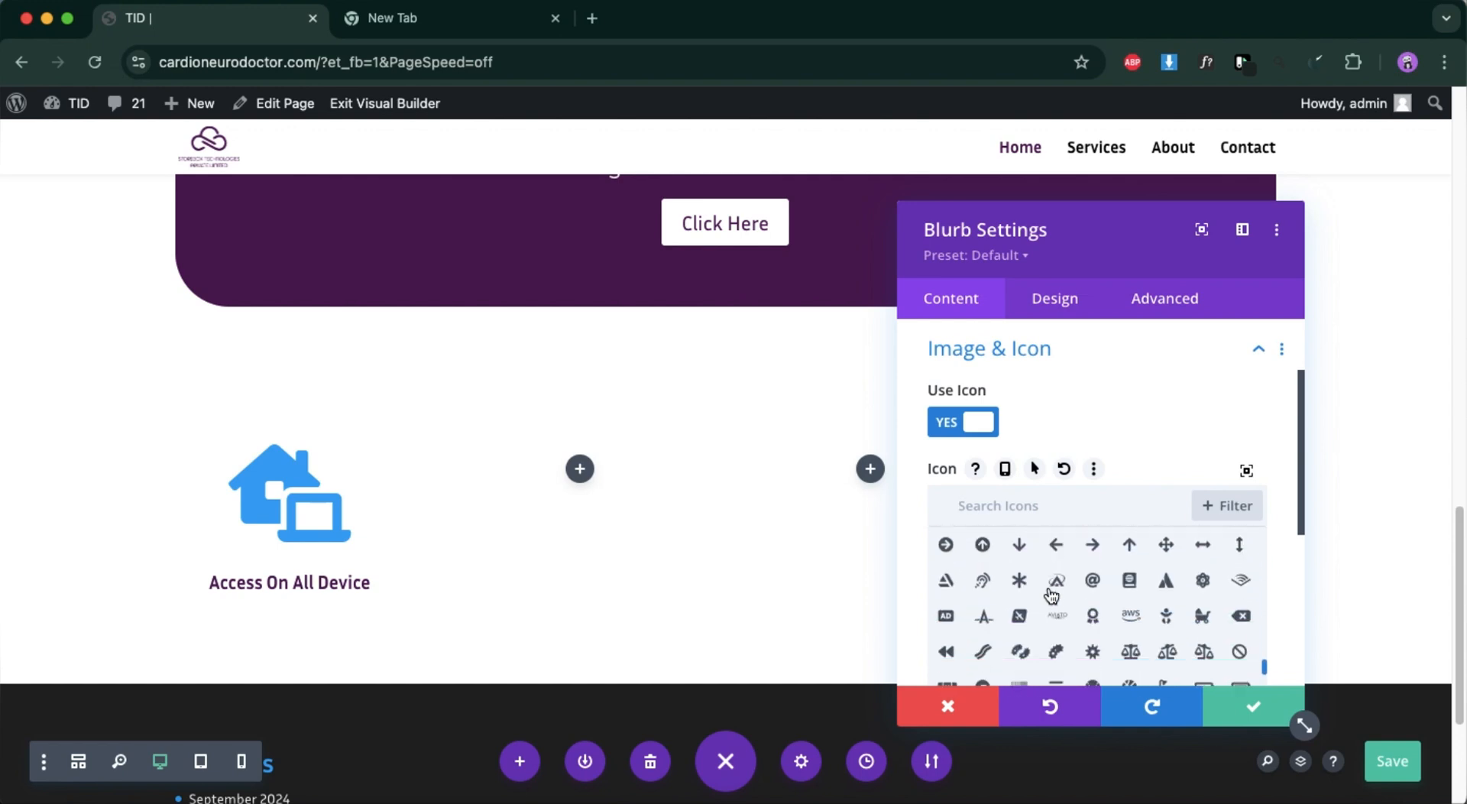
pyautogui.scroll(-10, 1052, 595)
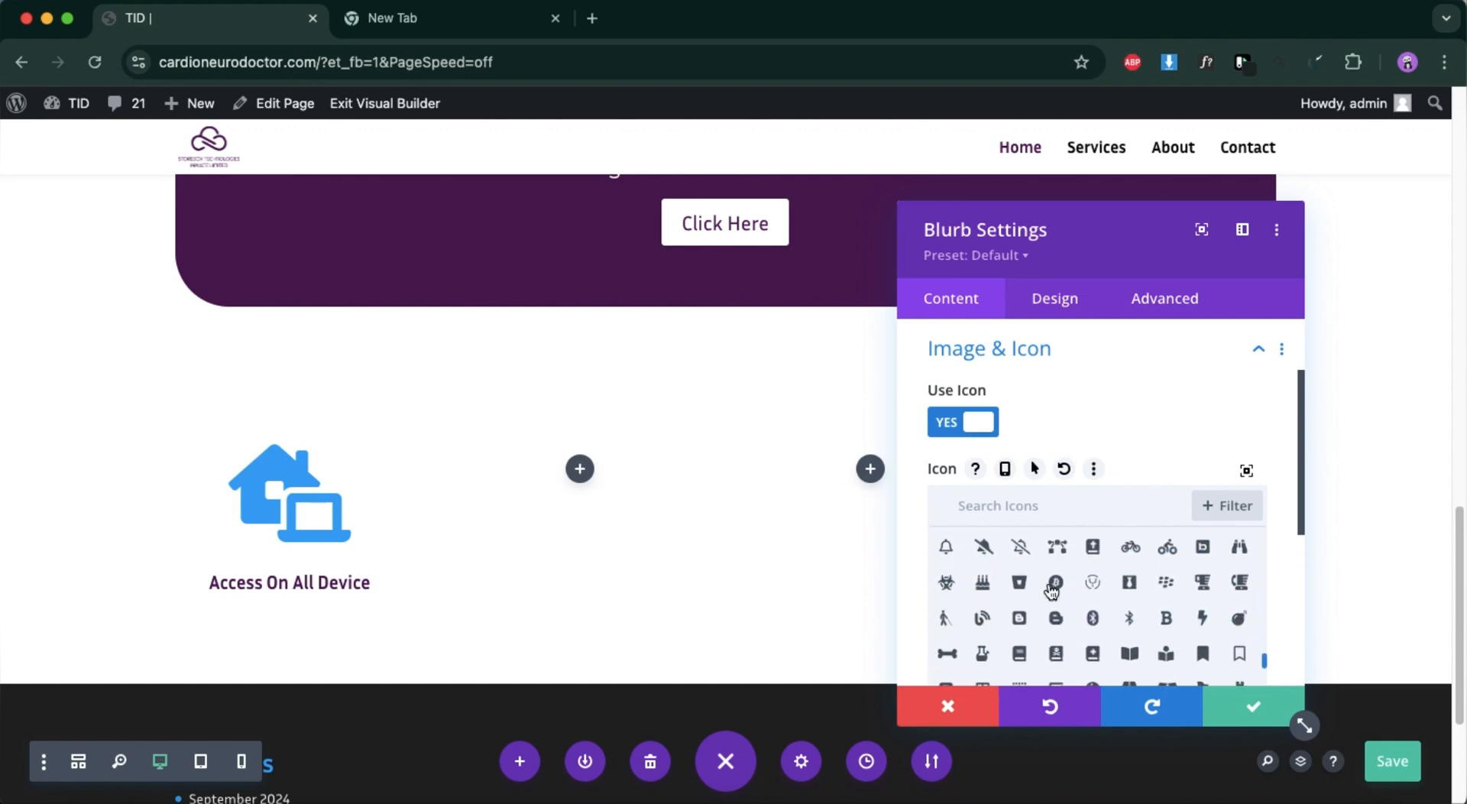
pyautogui.scroll(-10, 1051, 591)
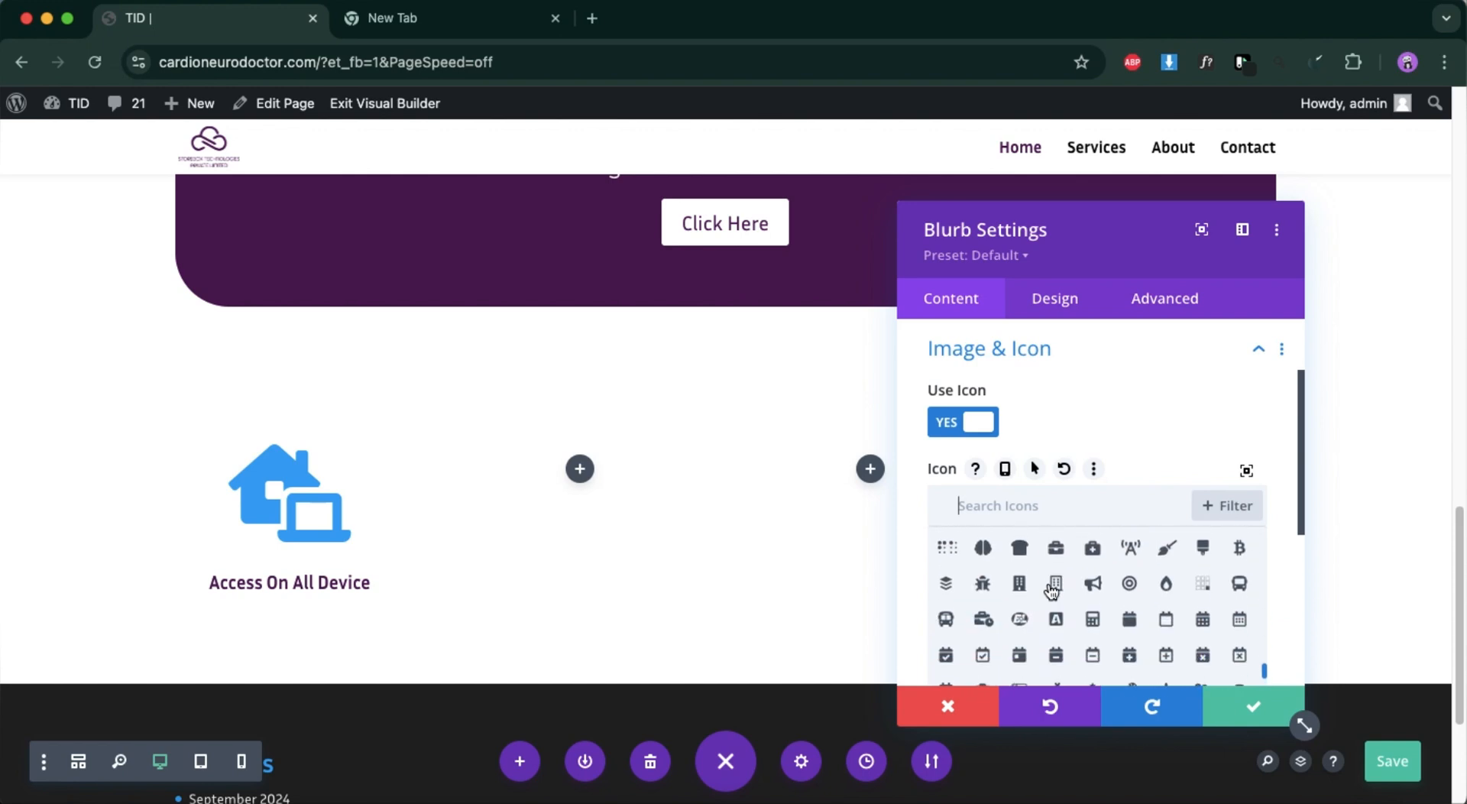
pyautogui.scroll(-10, 1052, 591)
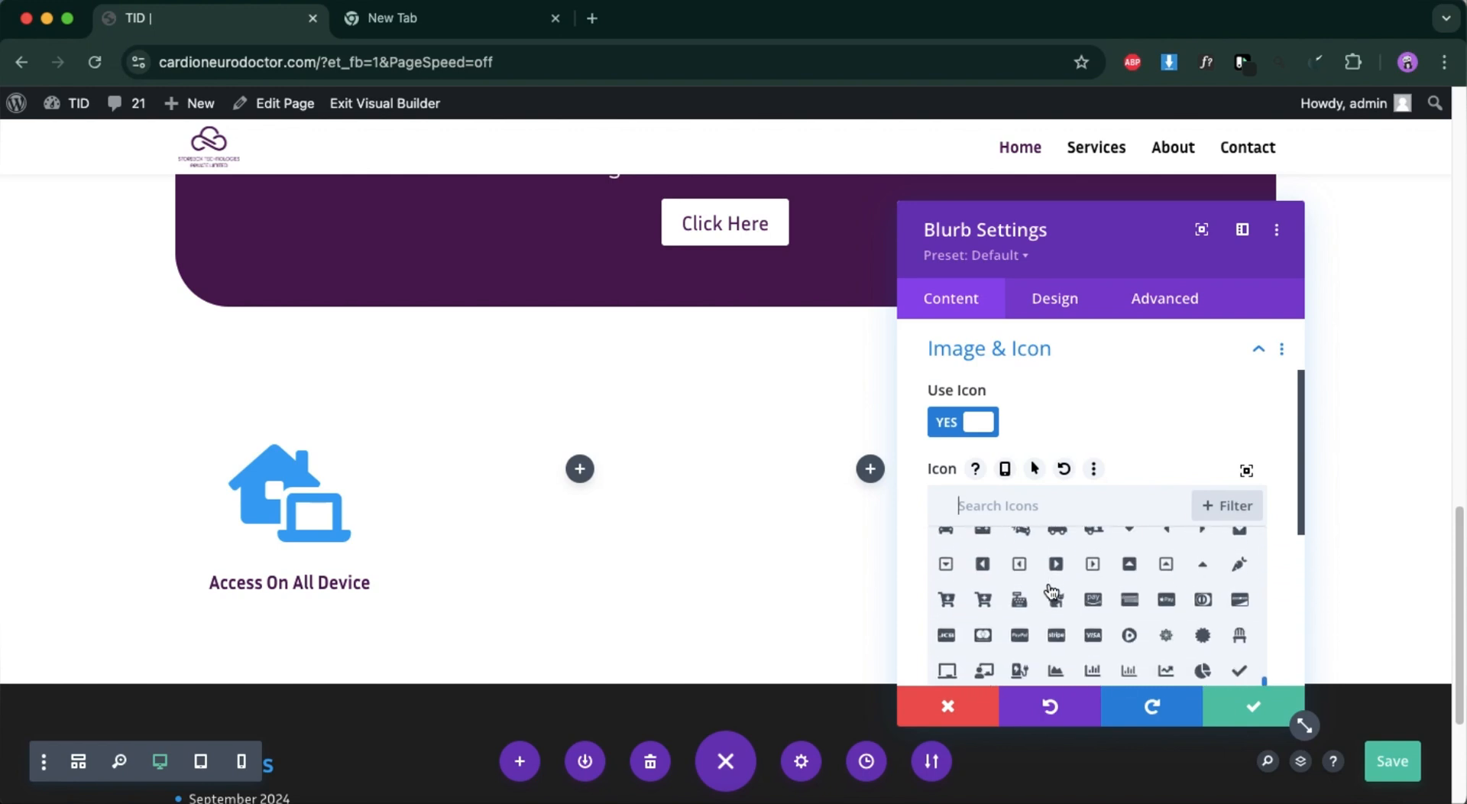
pyautogui.scroll(-10, 1051, 592)
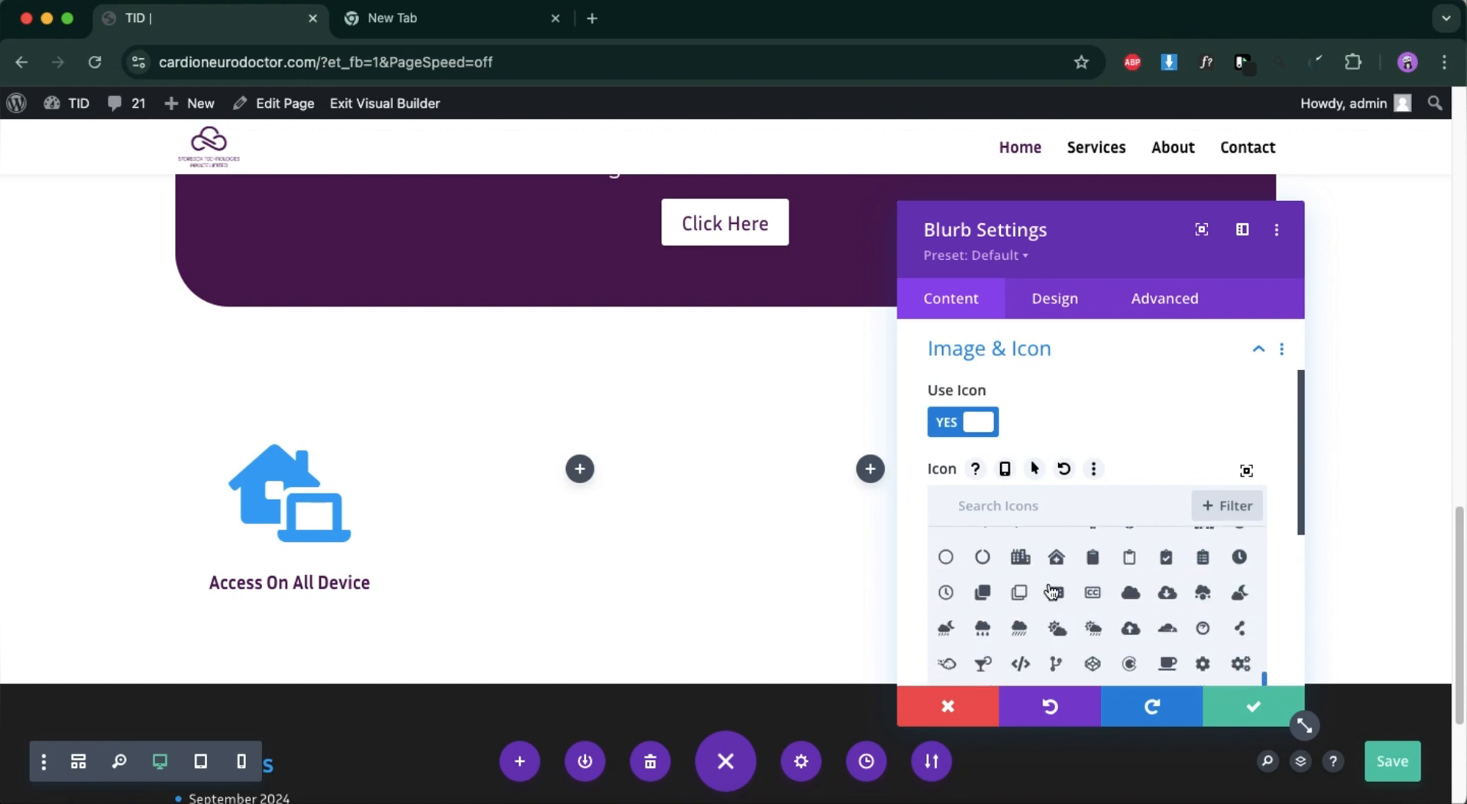
pyautogui.scroll(-10, 1054, 591)
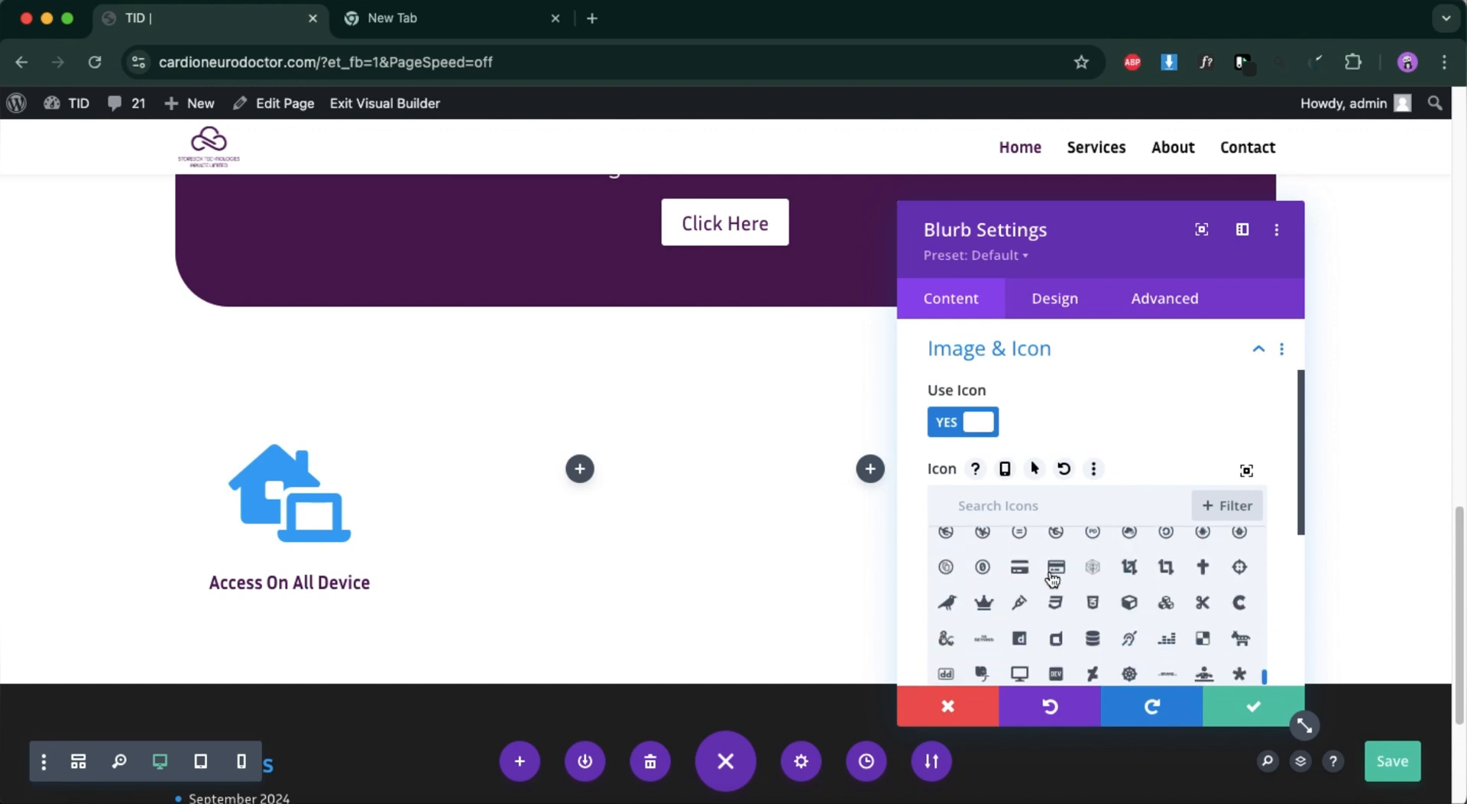
pyautogui.scroll(-3, 1053, 566)
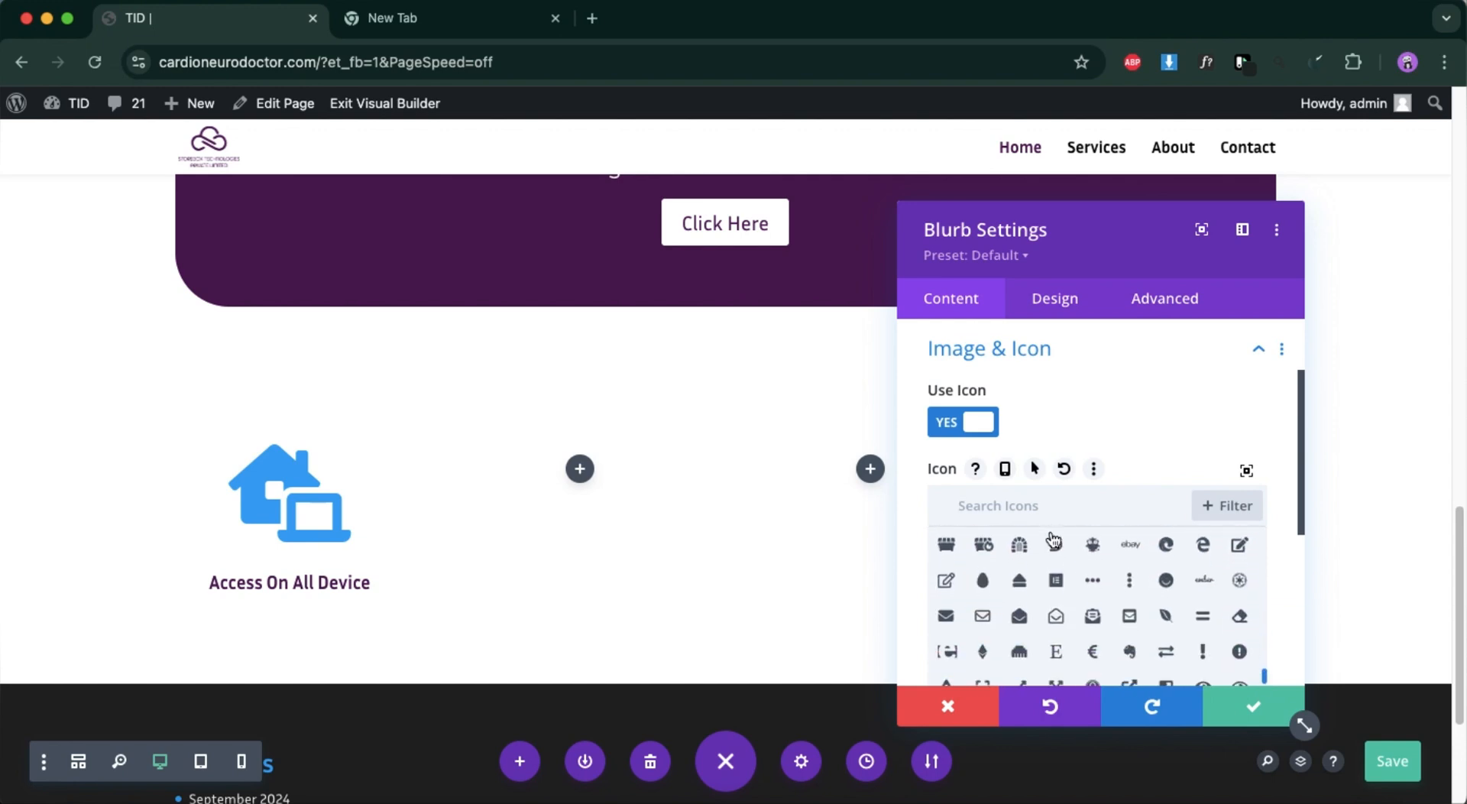
pyautogui.scroll(1, 1053, 539)
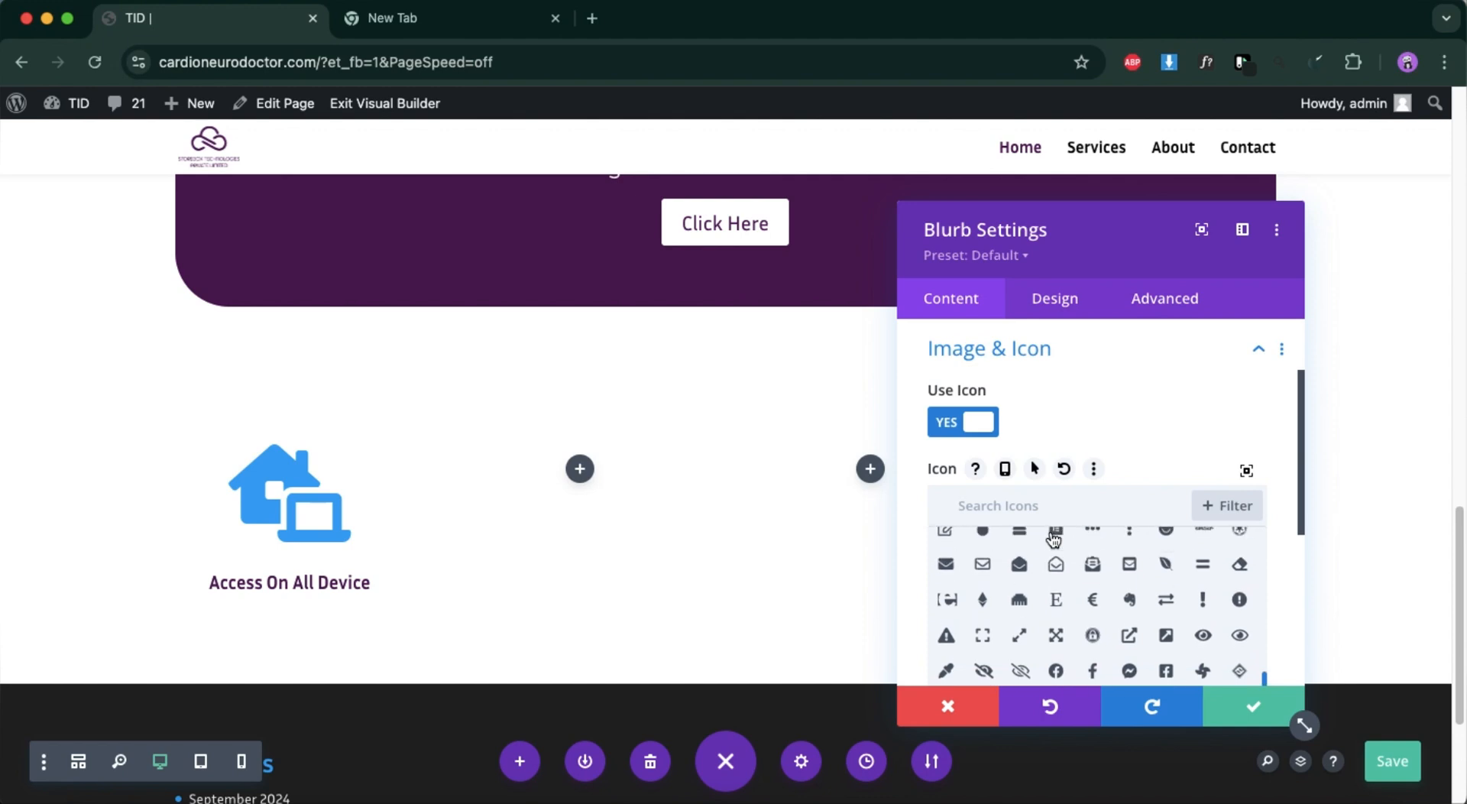
pyautogui.scroll(-10, 1062, 581)
pyautogui.scroll(-10, 1077, 625)
pyautogui.scroll(-10, 1078, 625)
pyautogui.scroll(-10, 1078, 625)
pyautogui.scroll(-10, 1083, 631)
pyautogui.scroll(-10, 1083, 627)
pyautogui.scroll(-10, 1083, 615)
pyautogui.scroll(-10, 1083, 615)
pyautogui.scroll(-10, 1083, 615)
pyautogui.scroll(-10, 1083, 615)
pyautogui.scroll(-10, 1083, 616)
pyautogui.scroll(-10, 1083, 592)
pyautogui.scroll(-10, 1083, 587)
pyautogui.scroll(-10, 1083, 587)
pyautogui.scroll(-4, 1083, 587)
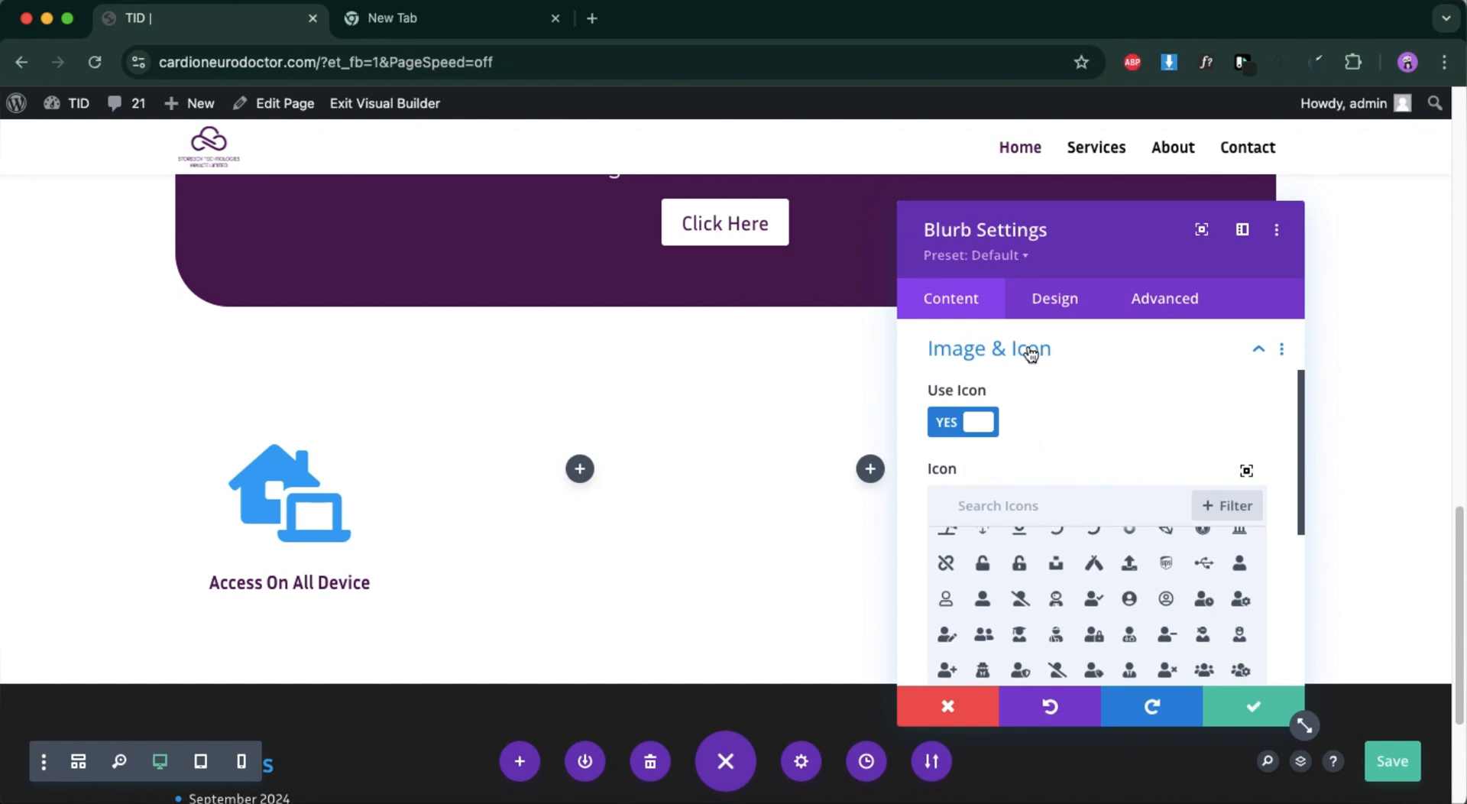
# Set the "Access On All Device" blurb's icon colour to the global dark purple and apply the module settings.
pyautogui.click(1045, 303)
pyautogui.click(1019, 394)
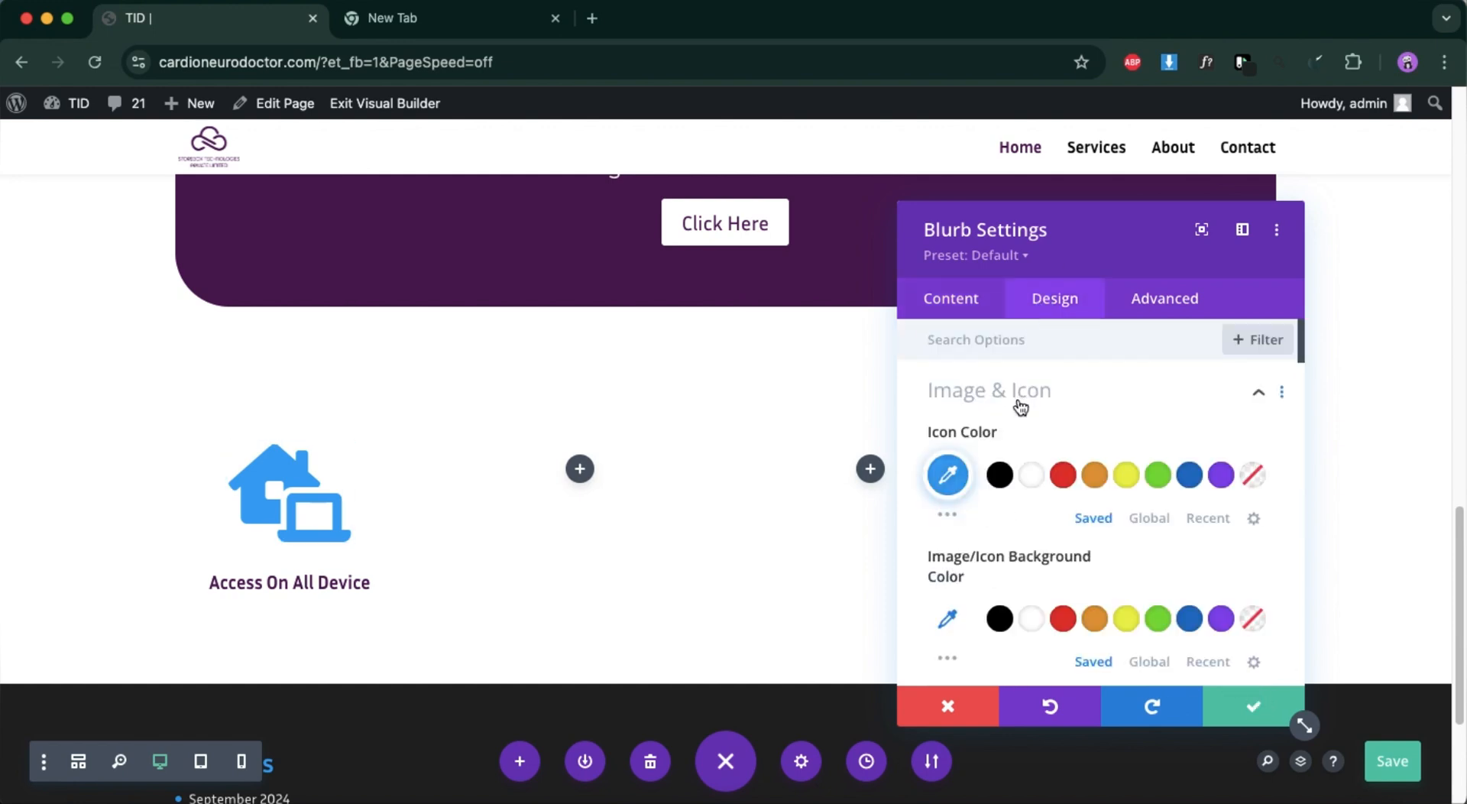
pyautogui.click(1150, 518)
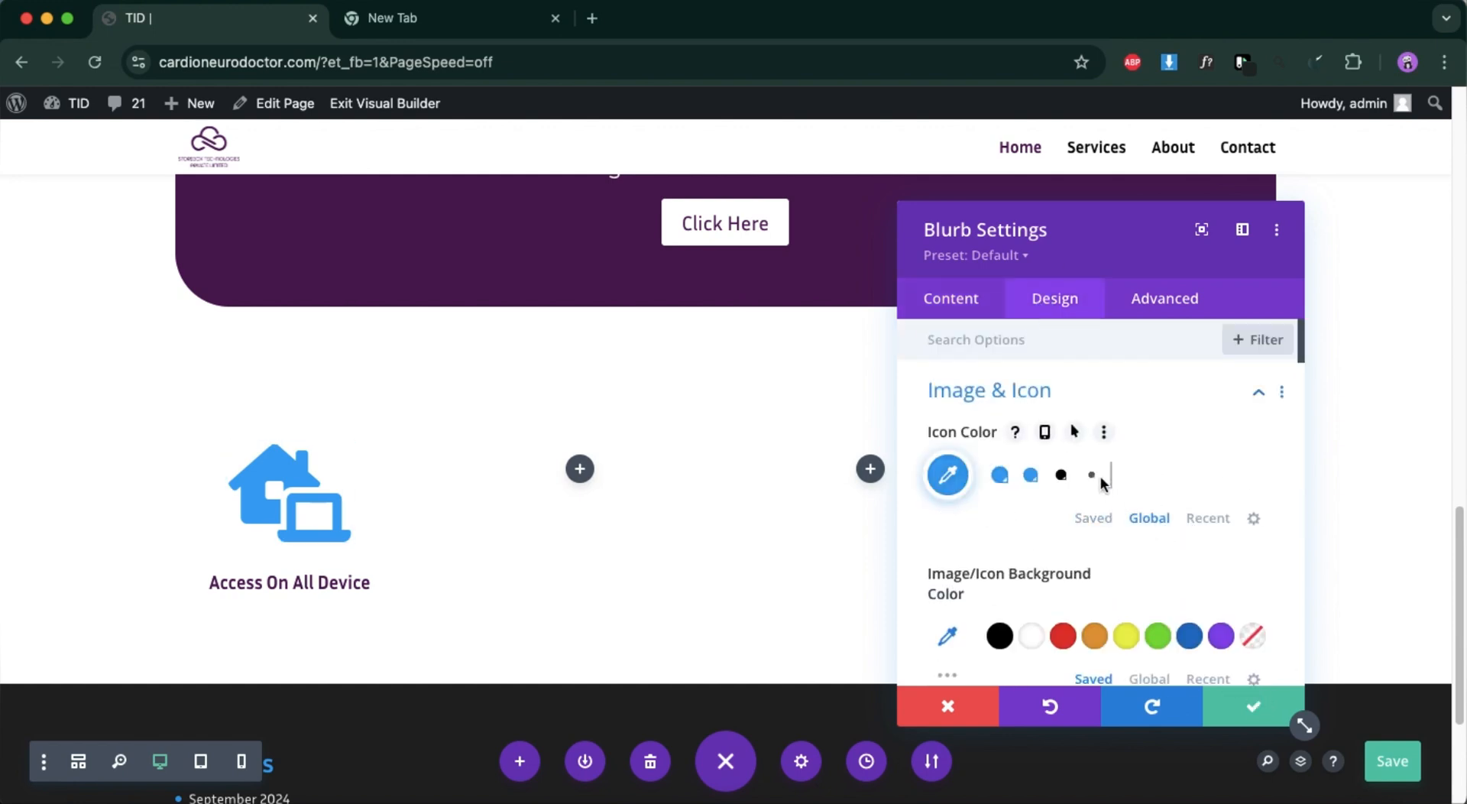
pyautogui.click(1129, 475)
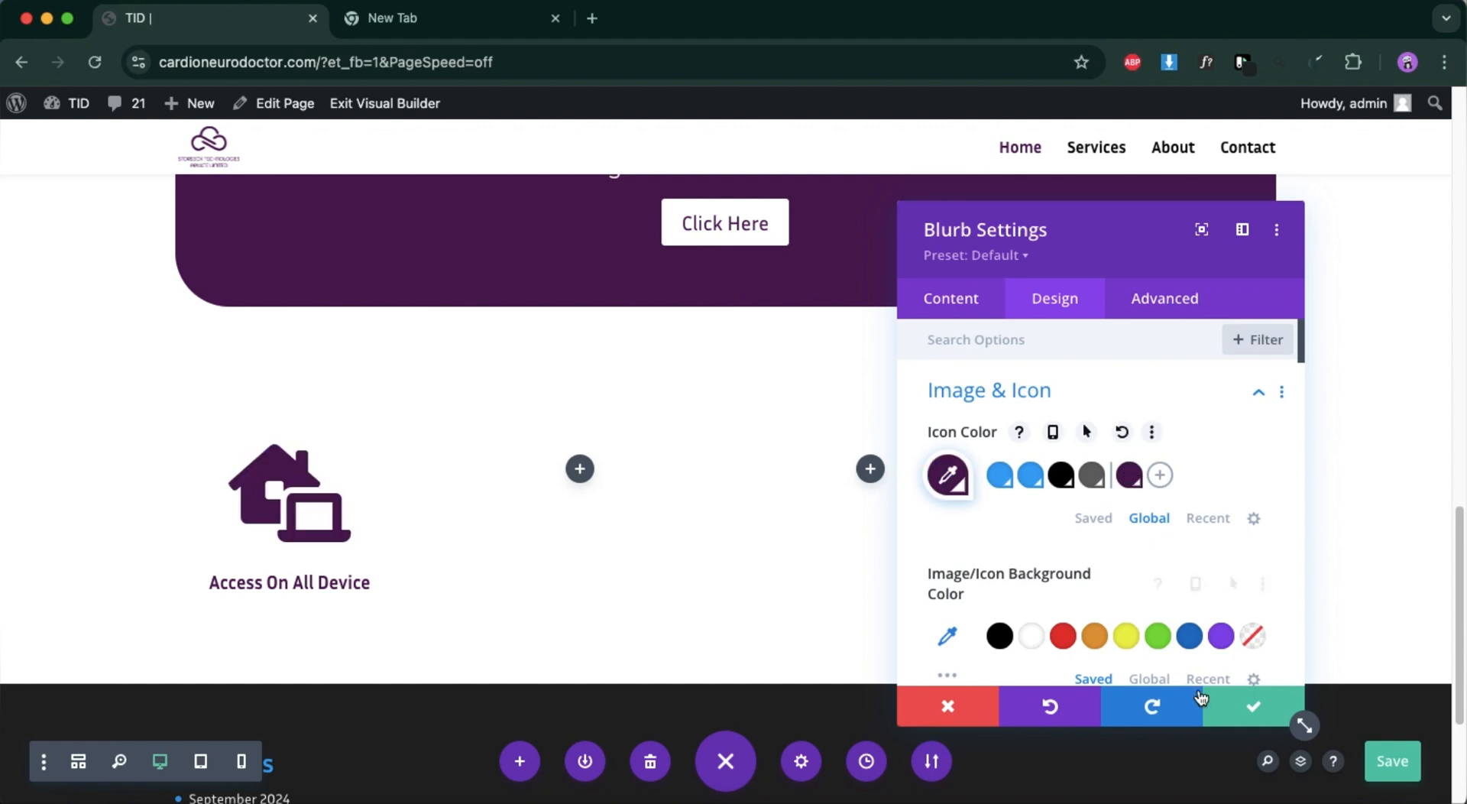
pyautogui.click(1238, 710)
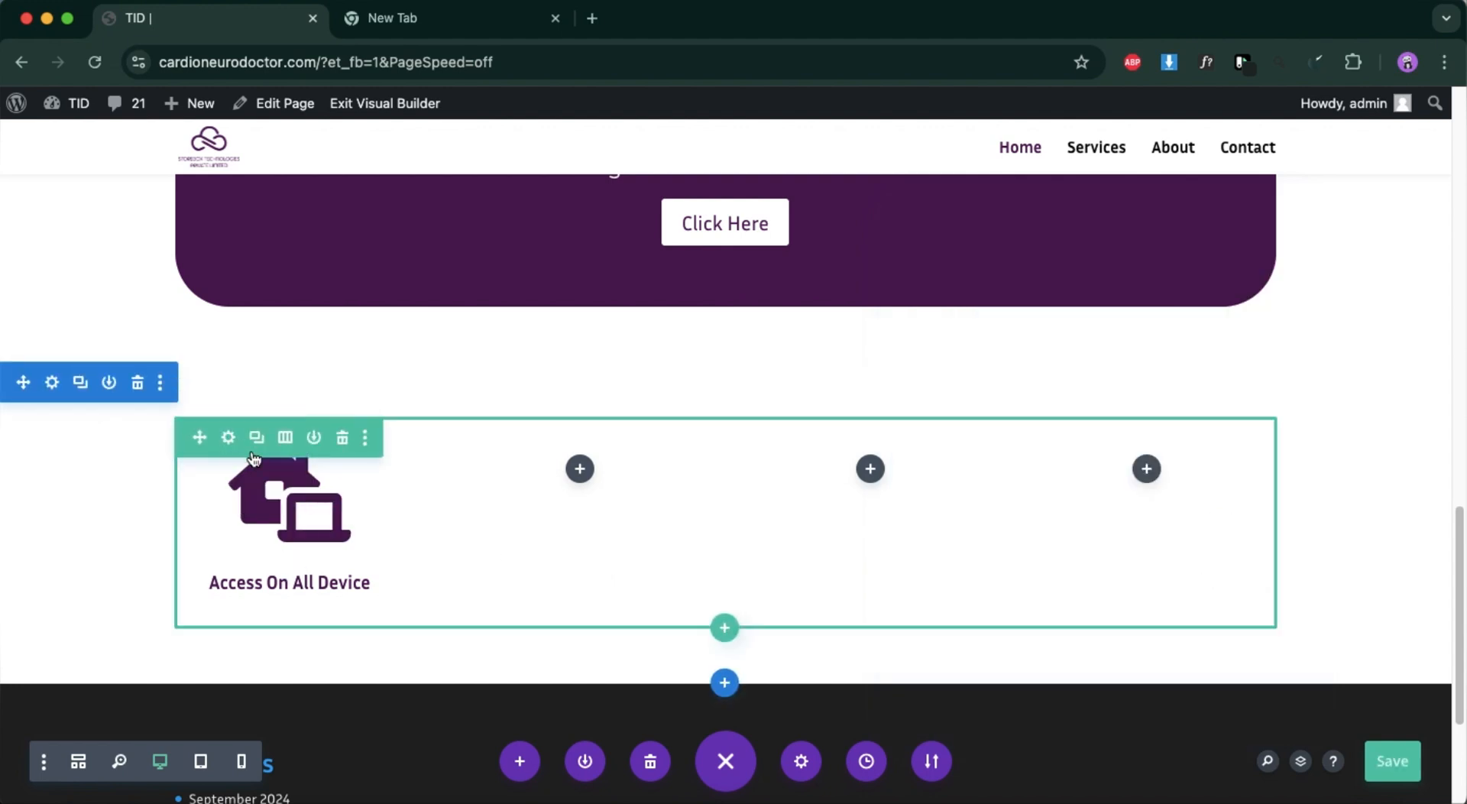
# Switch to the Figma design, copy the fill colour FBFAFC of the feature cards frame, and return to the Divi page.
pyautogui.click(1325, 801)
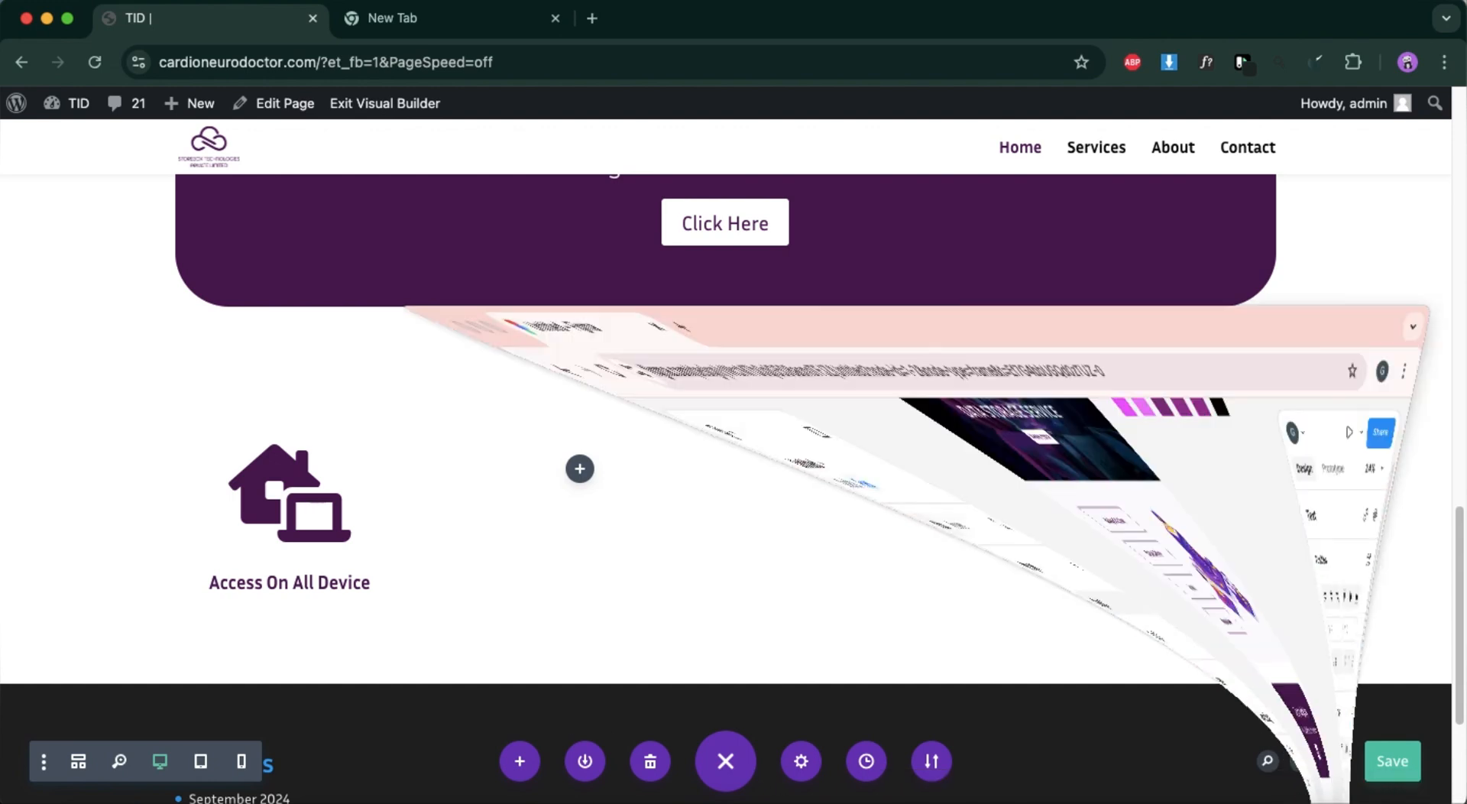
pyautogui.scroll(5, 675, 552)
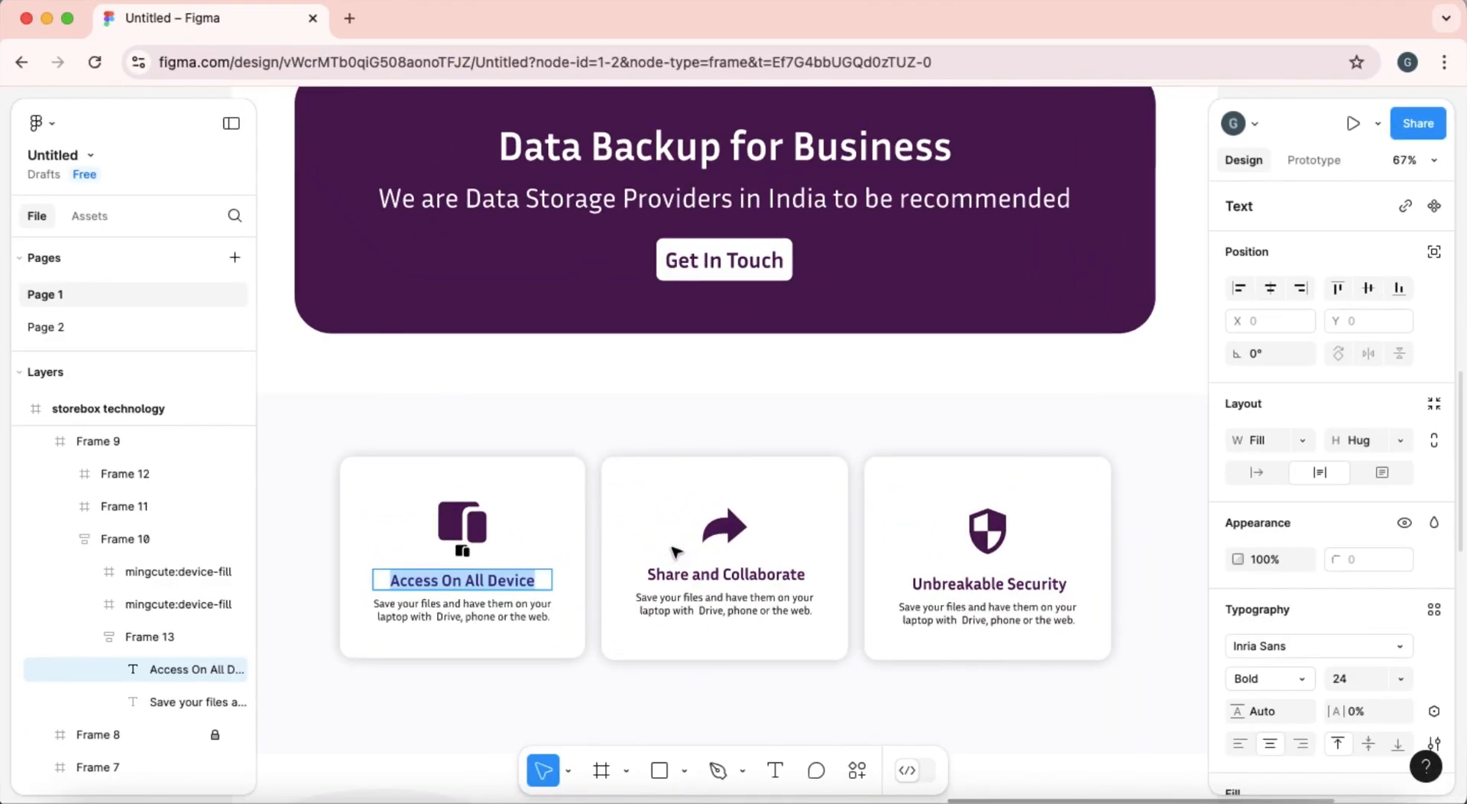
pyautogui.click(624, 417)
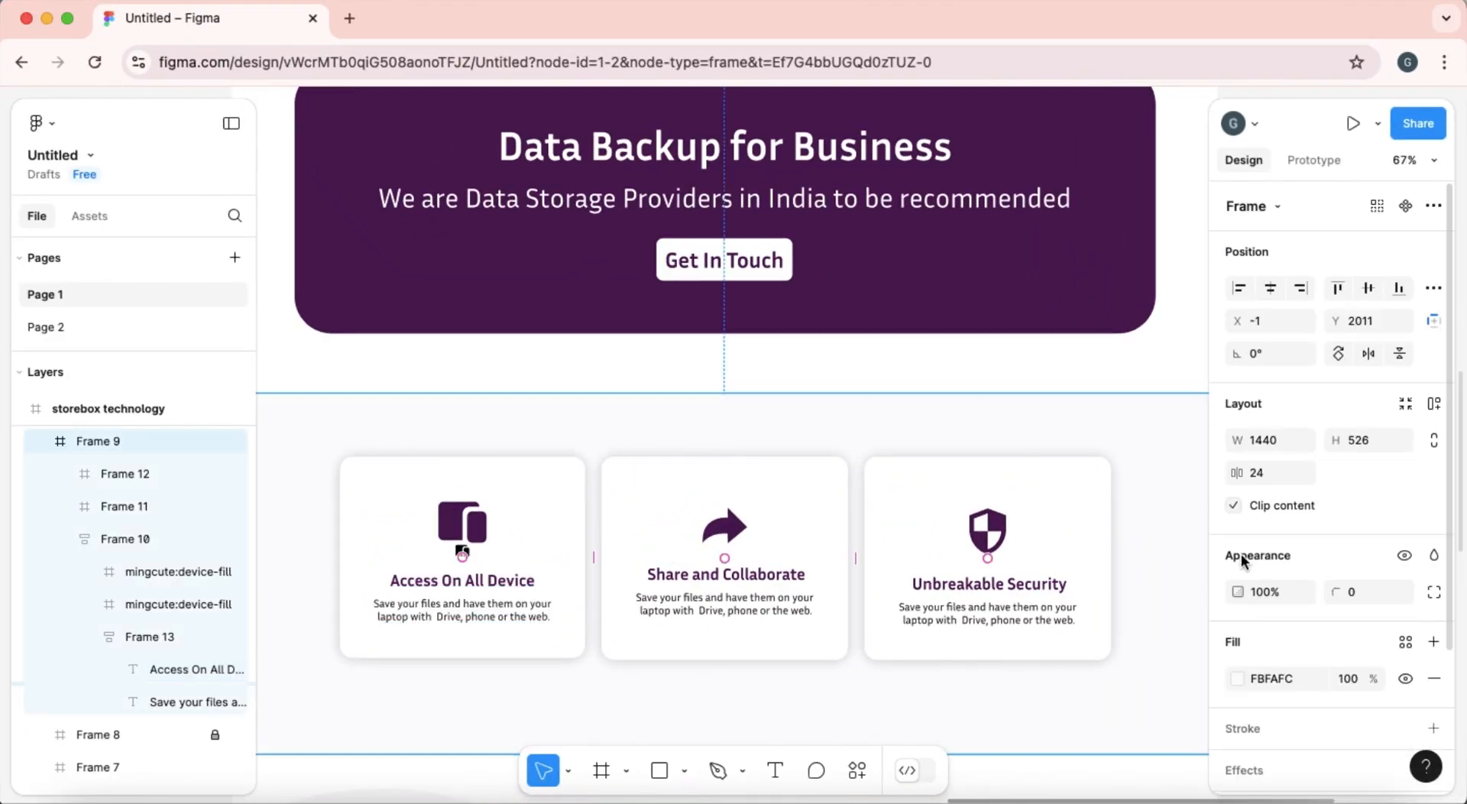
pyautogui.click(1289, 680)
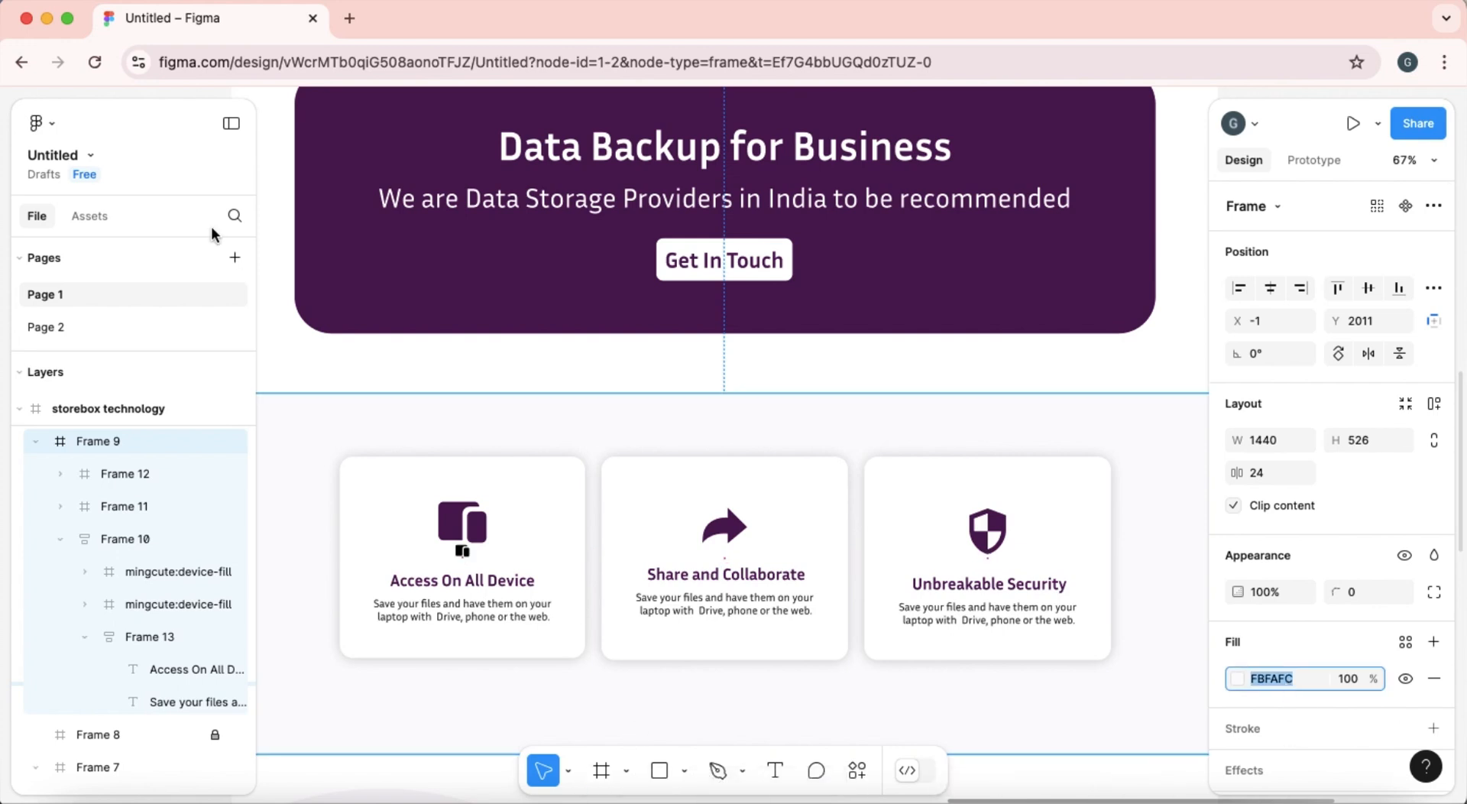
pyautogui.click(48, 17)
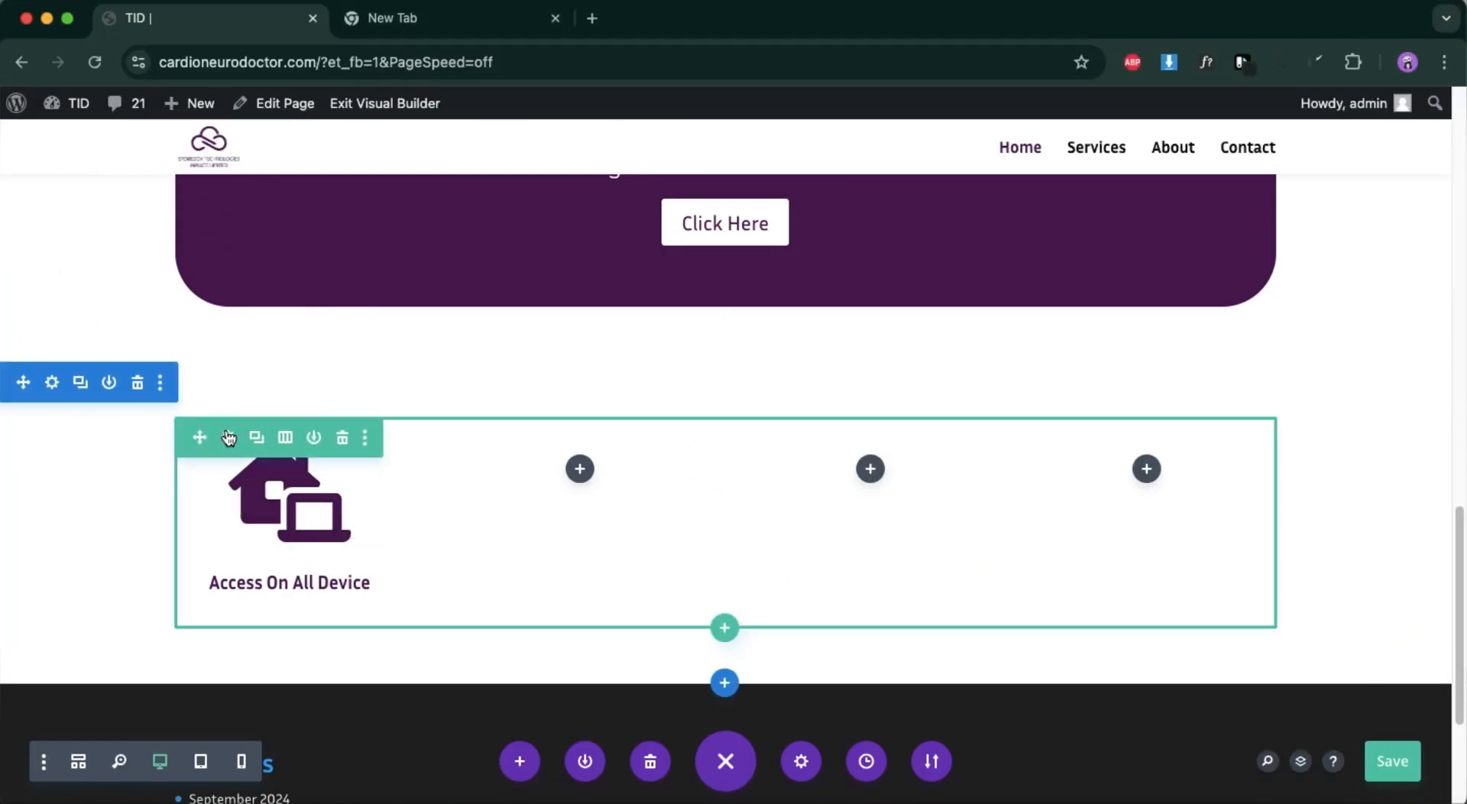
pyautogui.click(227, 431)
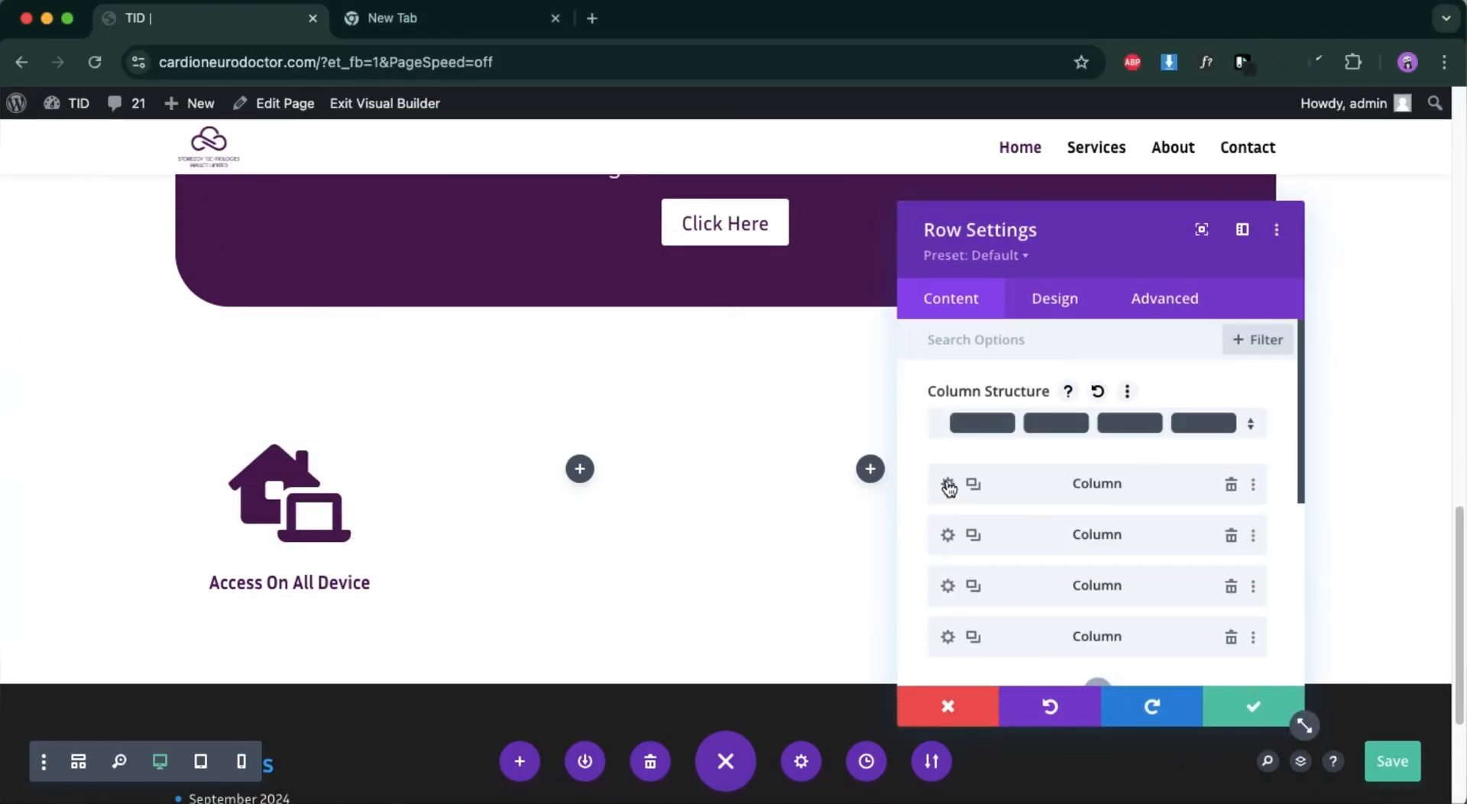
pyautogui.click(948, 485)
pyautogui.scroll(-2, 1018, 571)
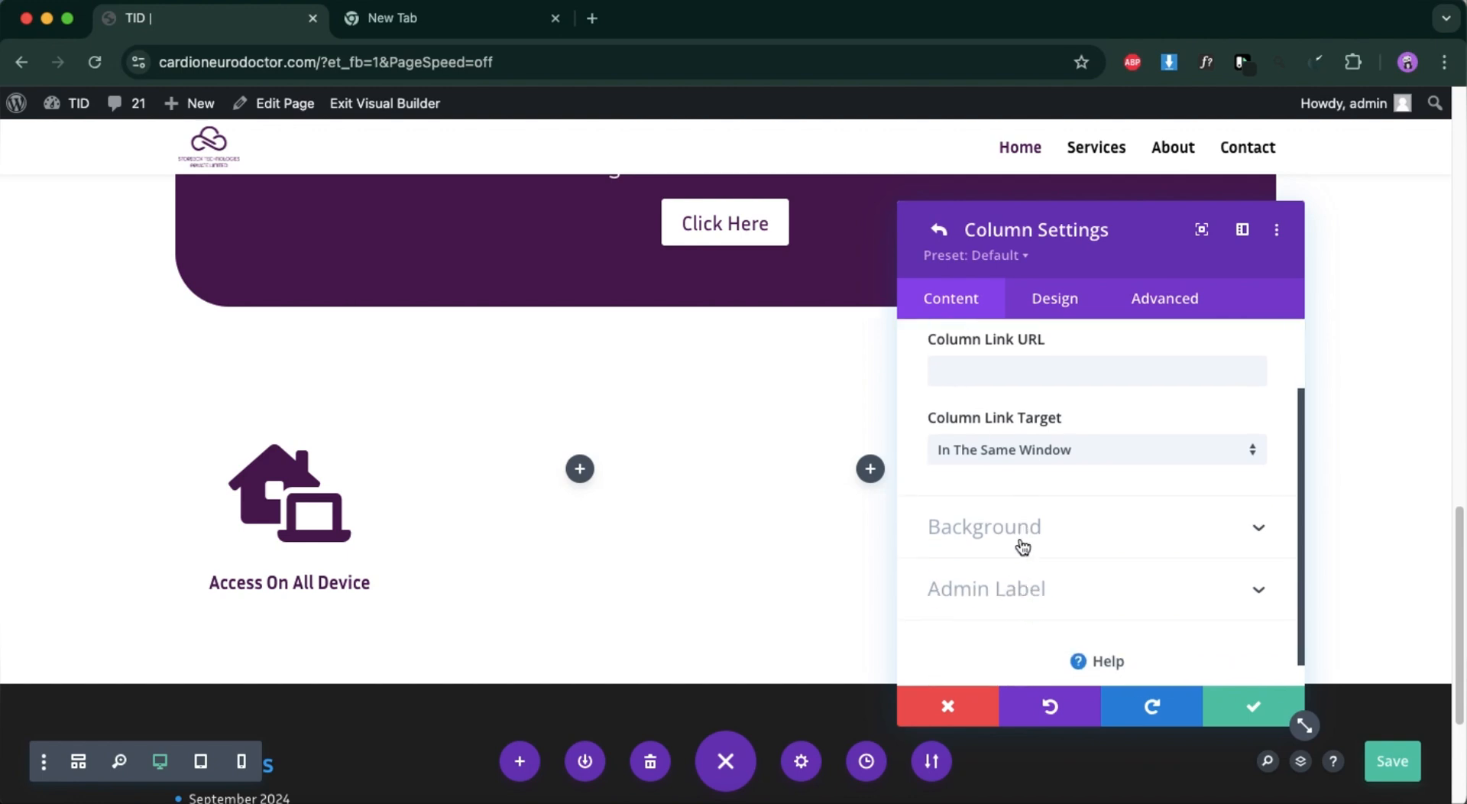
pyautogui.click(1021, 546)
pyautogui.click(948, 632)
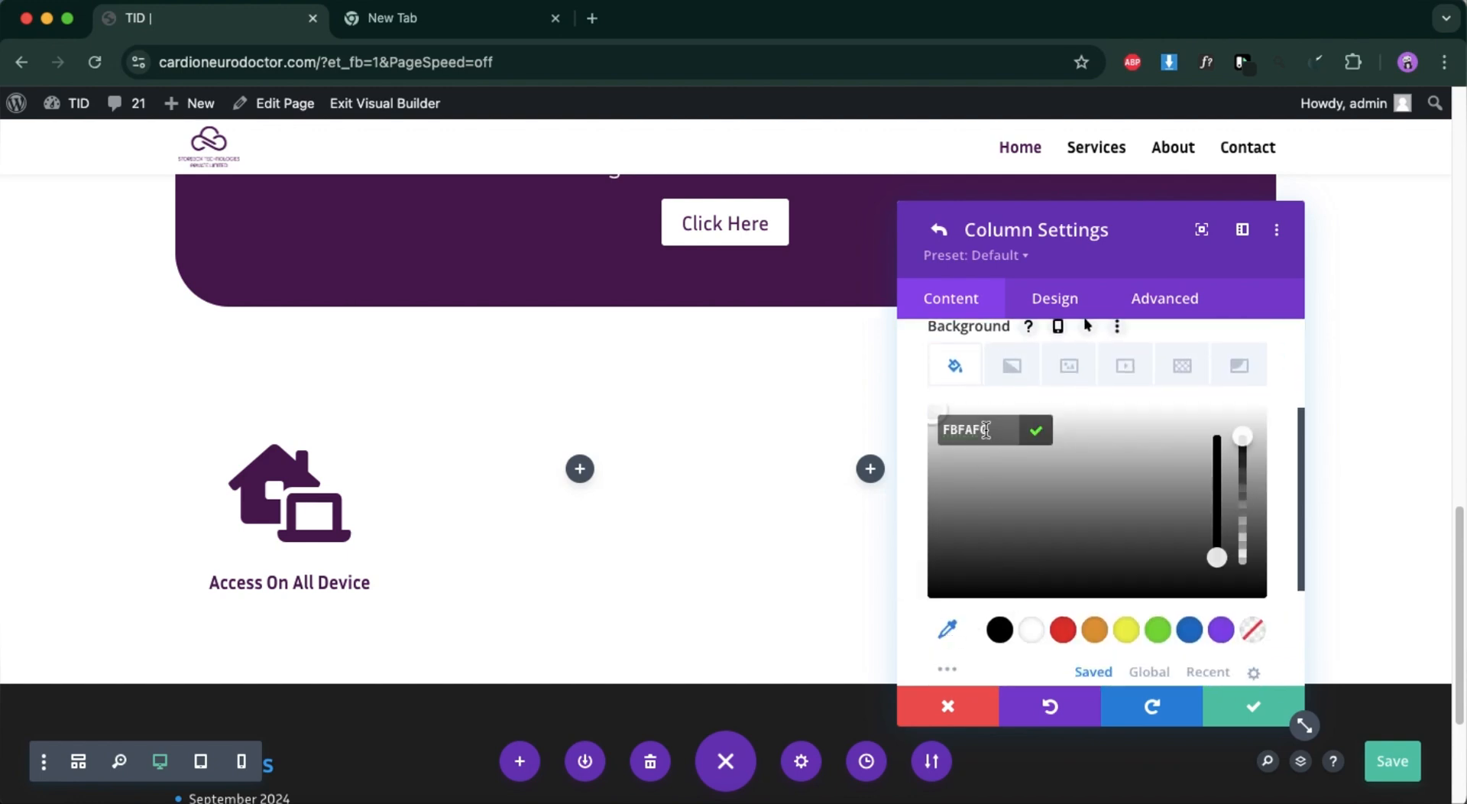
pyautogui.press('BackSpace')
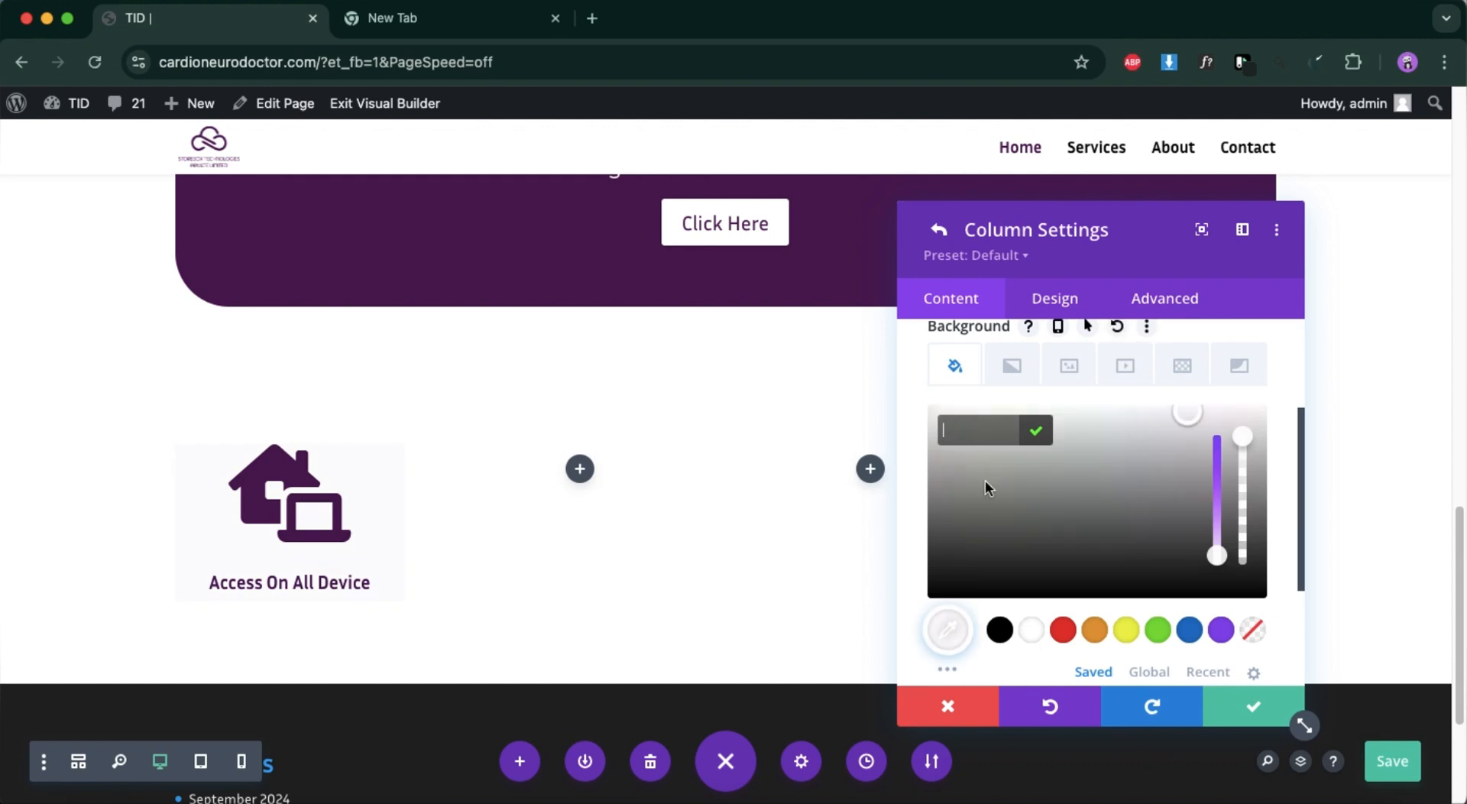
pyautogui.click(864, 507)
pyautogui.click(947, 706)
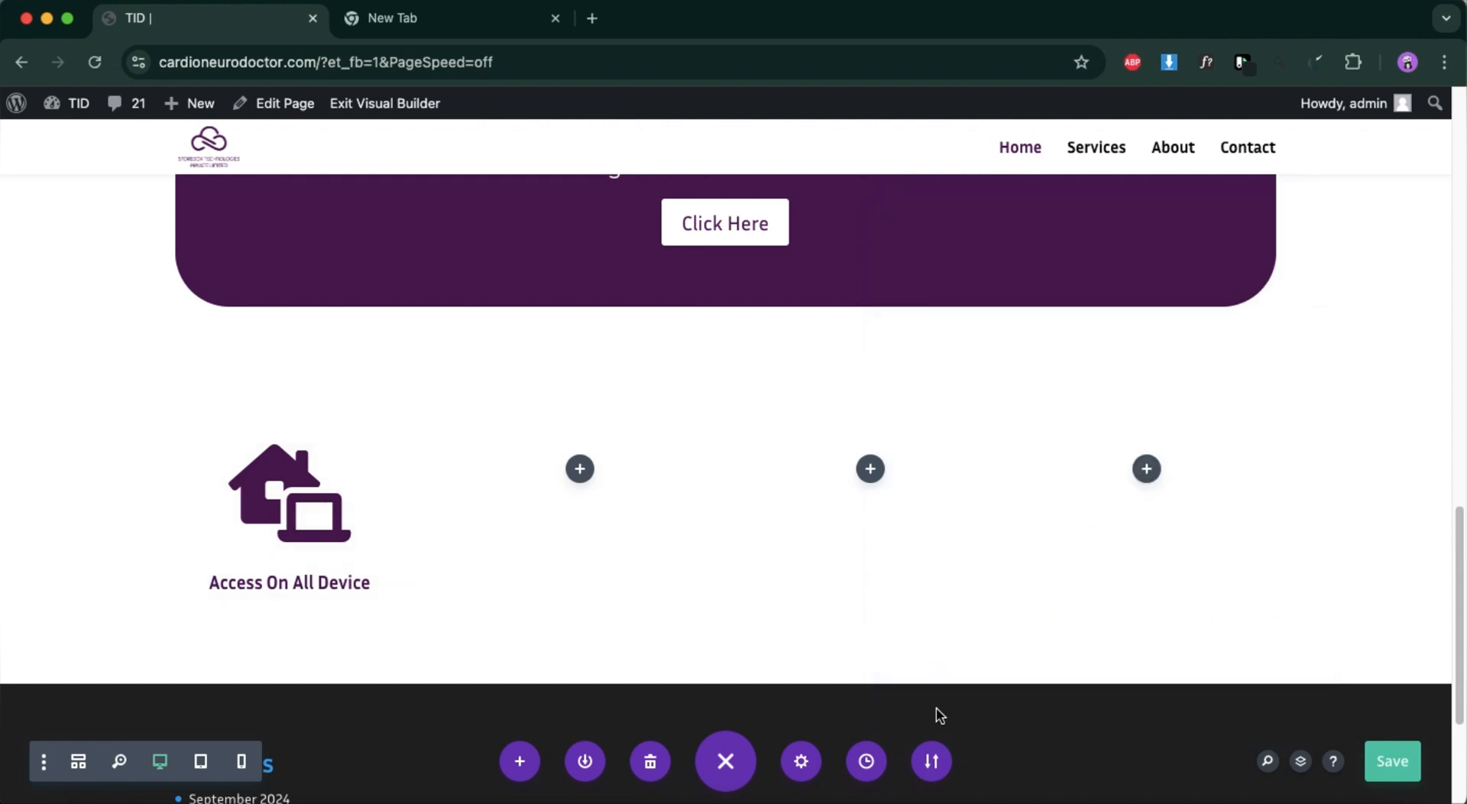
# Set the background colour of the feature cards section to #fbfafc and apply the section settings.
pyautogui.moveTo(313, 425)
pyautogui.click(50, 386)
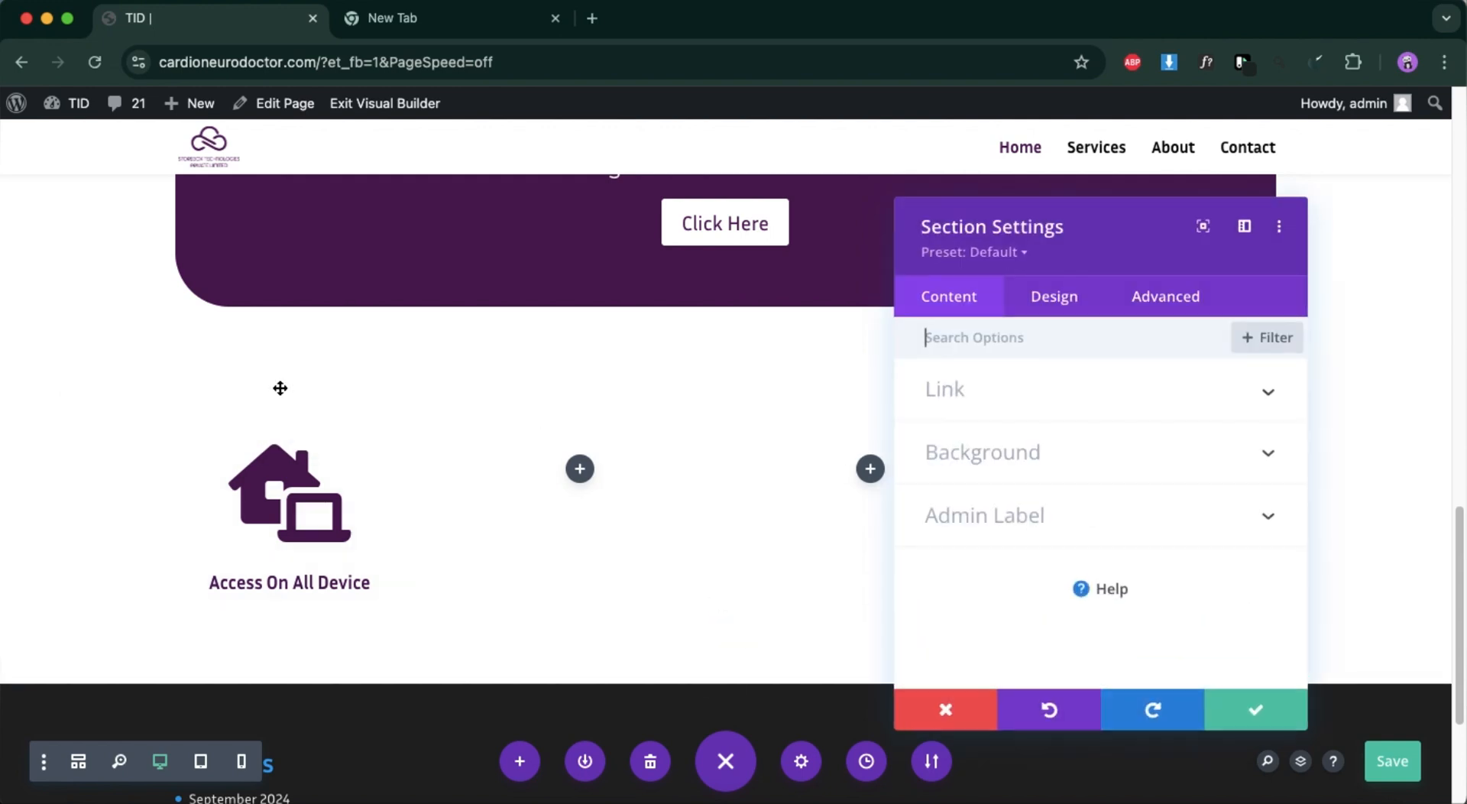
pyautogui.click(993, 452)
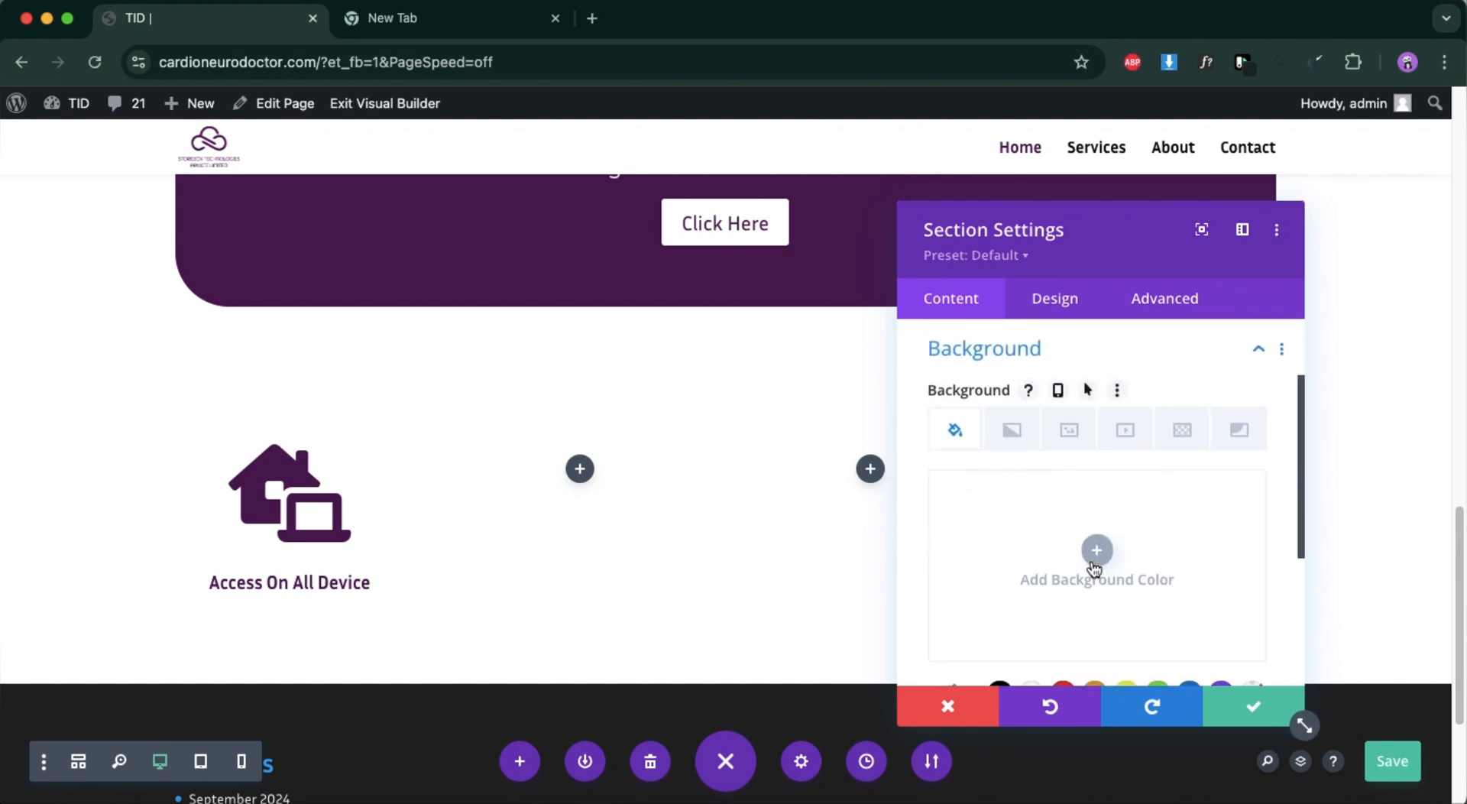
pyautogui.scroll(-2, 1095, 567)
pyautogui.click(946, 625)
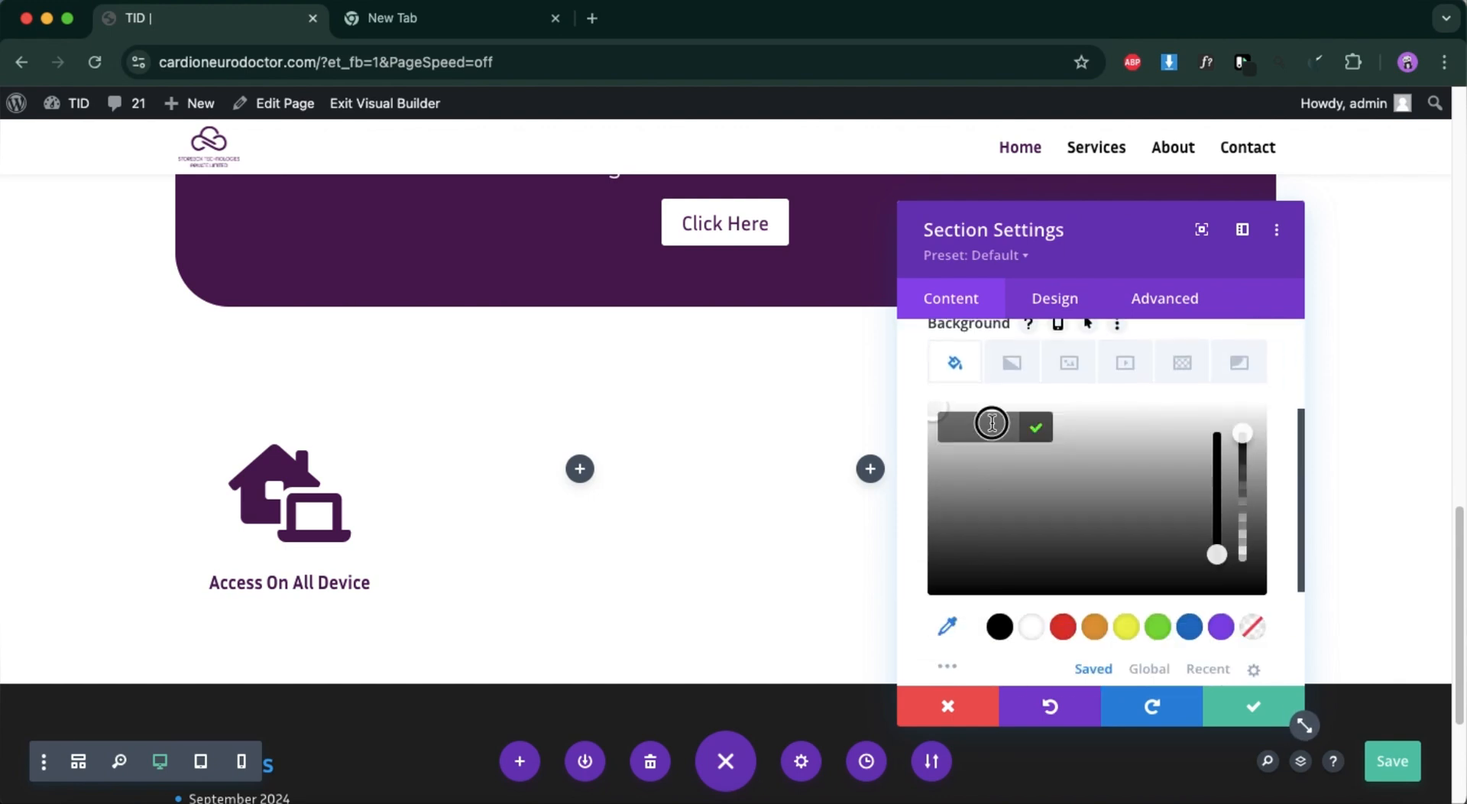
pyautogui.write('#fbfafc')
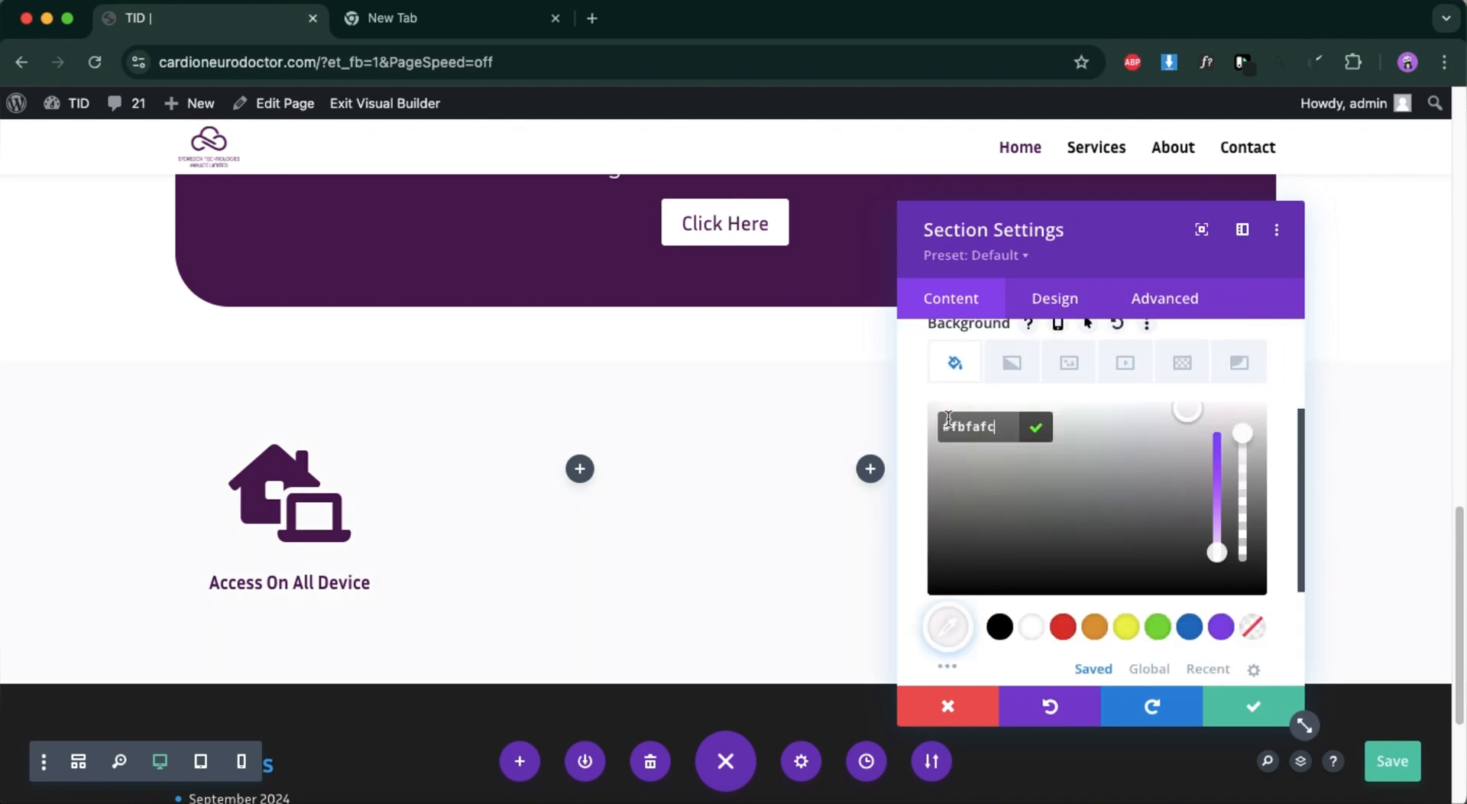
pyautogui.click(1252, 704)
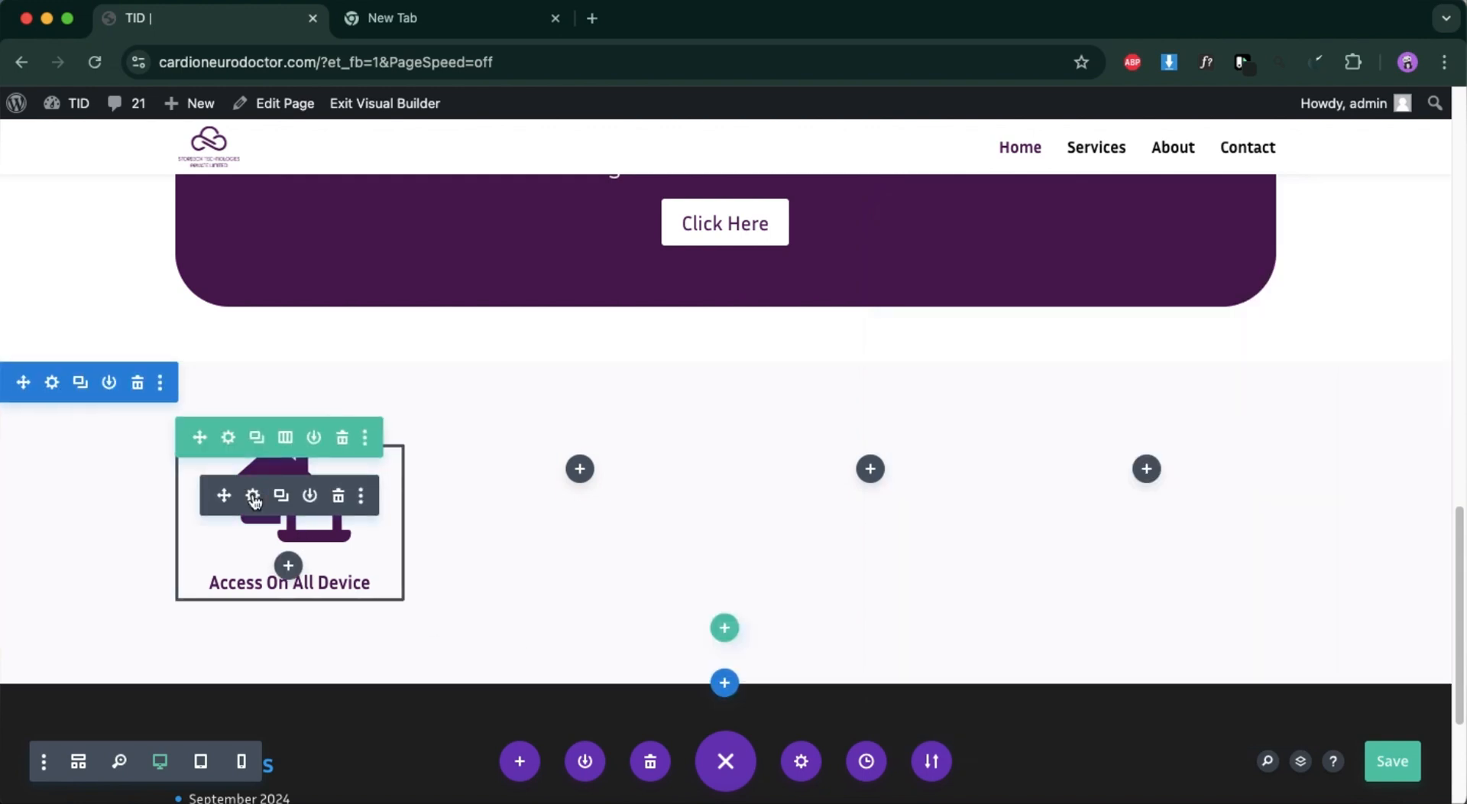
# Give the "Access On All Device" blurb a white background colour.
pyautogui.click(253, 496)
pyautogui.scroll(-5, 1133, 543)
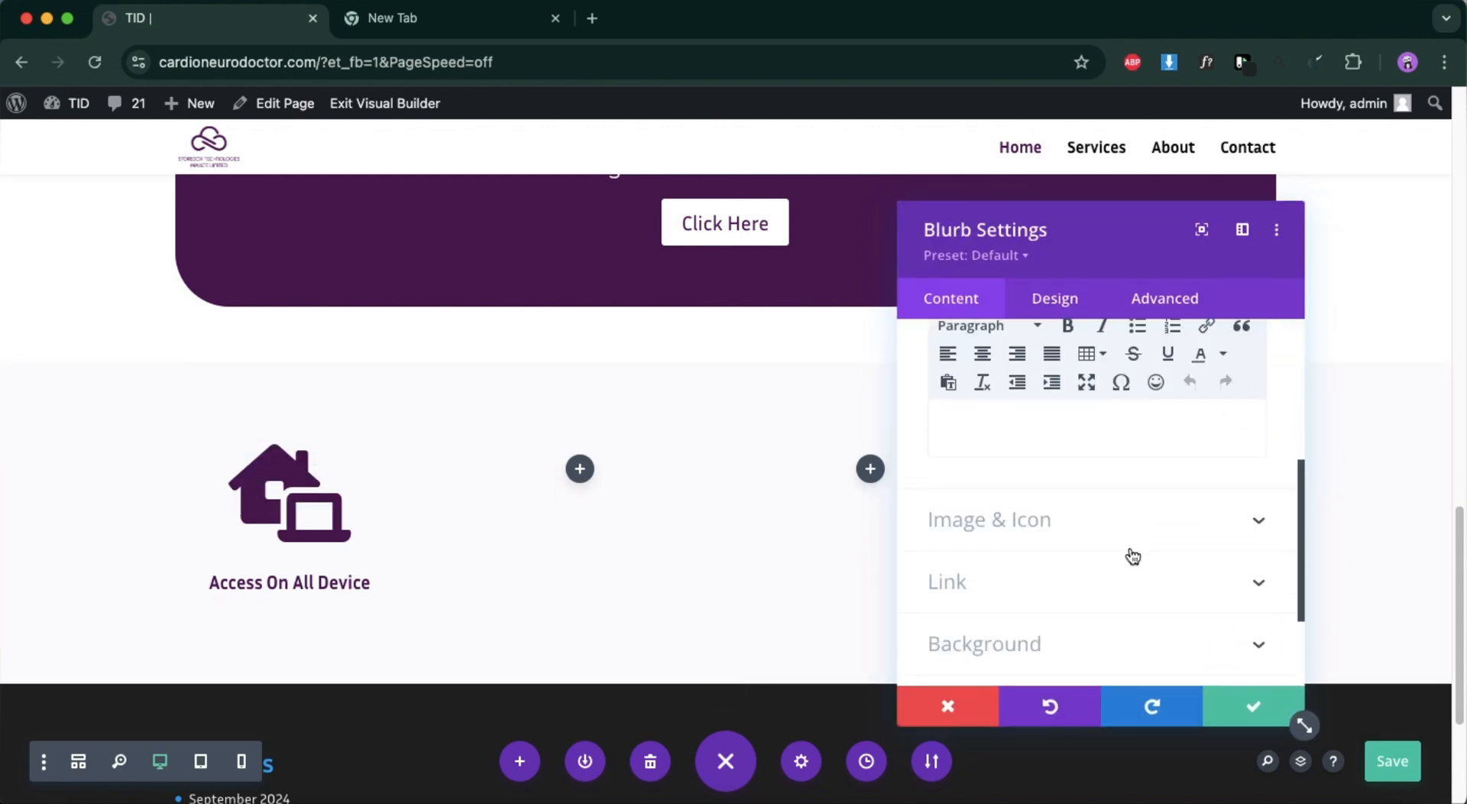
pyautogui.scroll(-1, 1081, 626)
pyautogui.click(1079, 584)
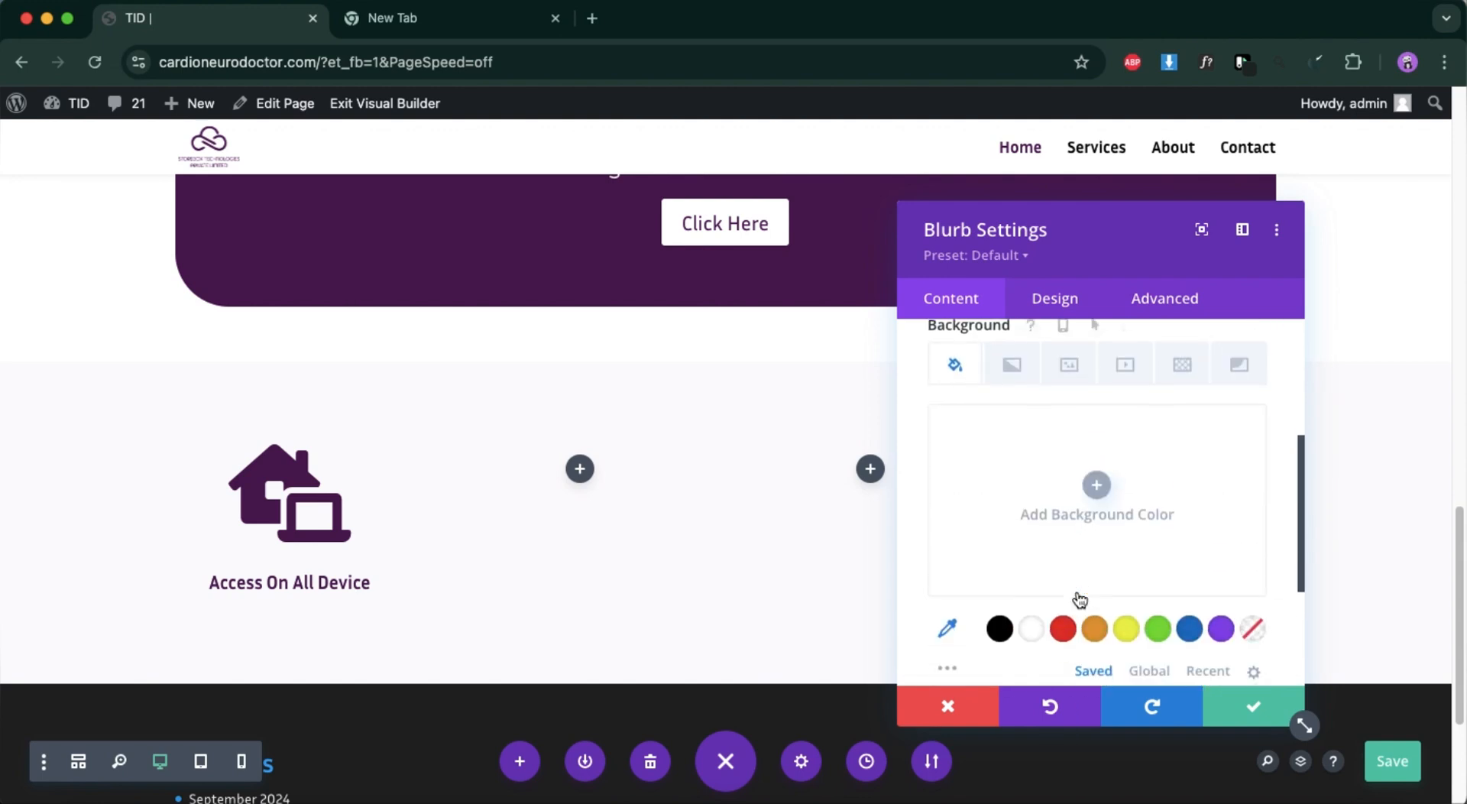
pyautogui.scroll(-2, 1074, 596)
pyautogui.click(1038, 489)
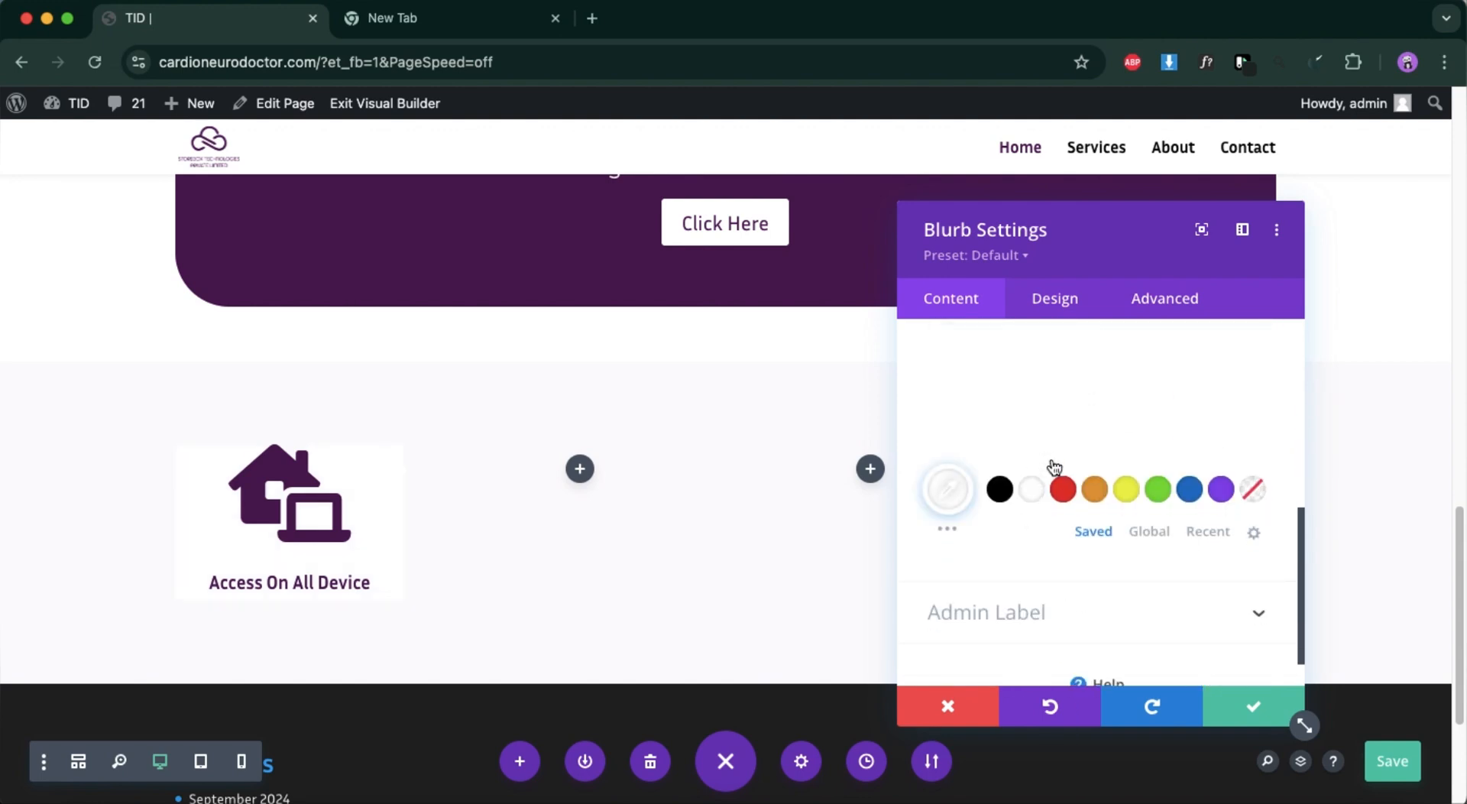
pyautogui.click(1070, 301)
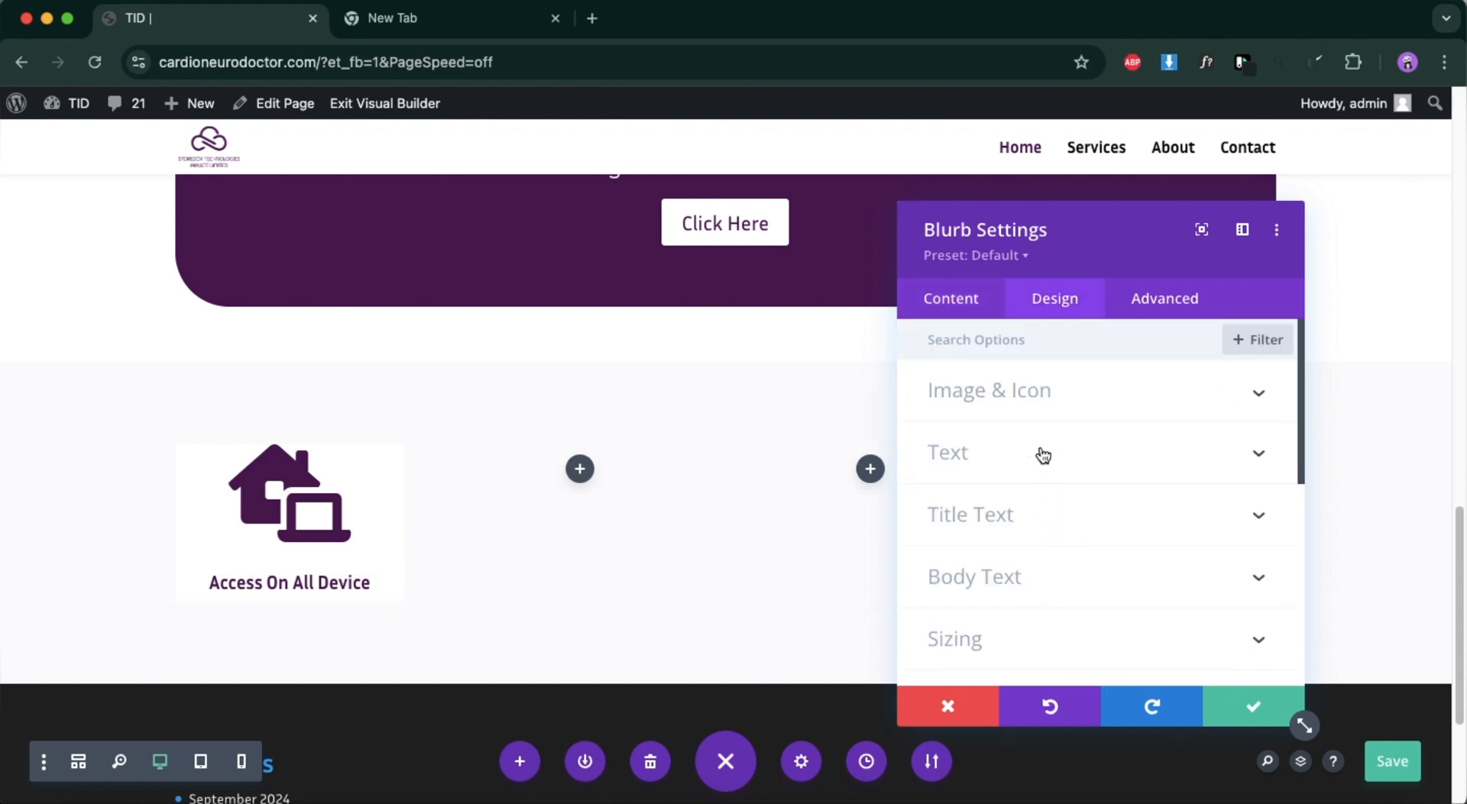
pyautogui.scroll(-2, 1025, 527)
pyautogui.scroll(1, 1017, 535)
pyautogui.scroll(2, 1017, 535)
pyautogui.scroll(-4, 1031, 518)
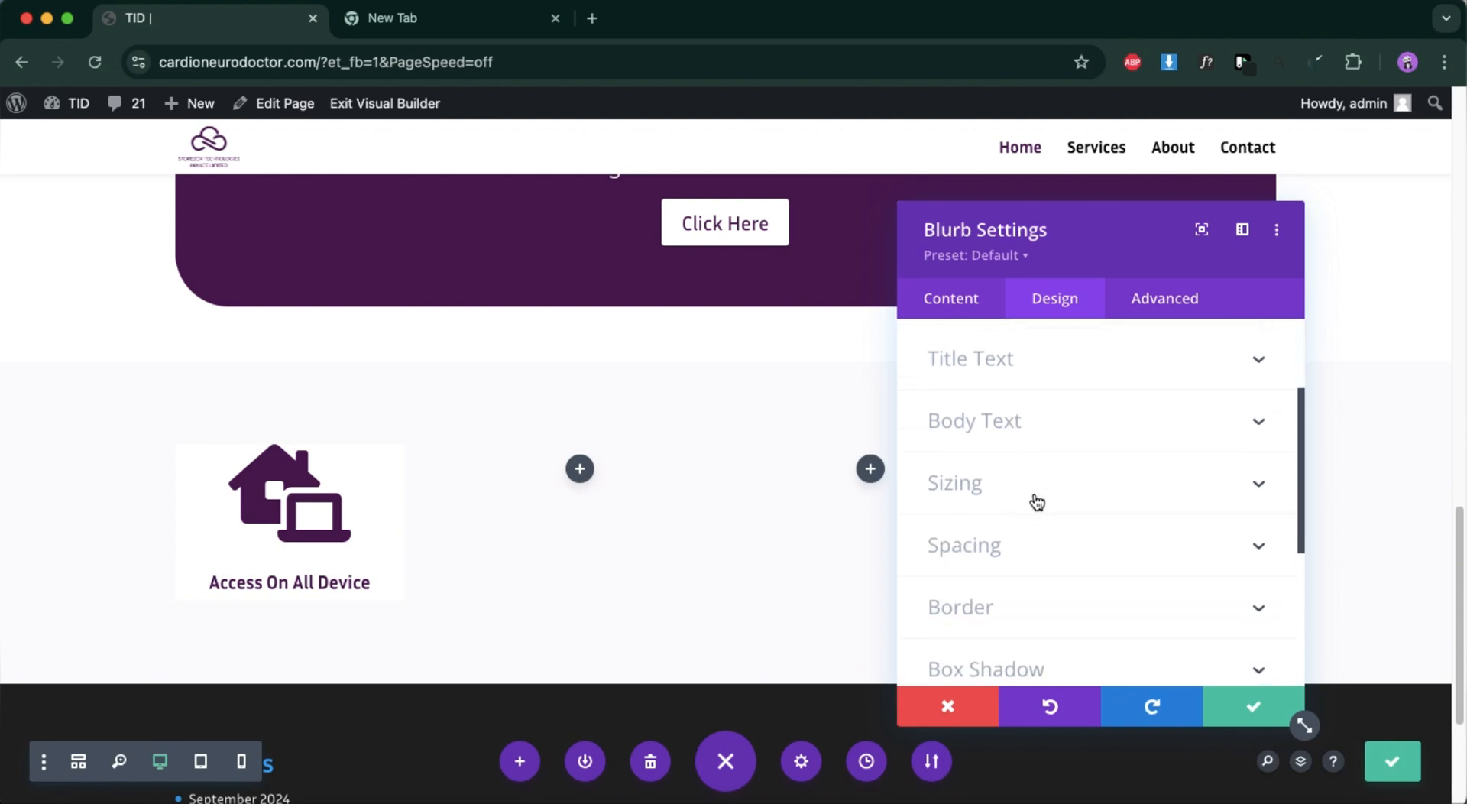
pyautogui.click(1034, 552)
pyautogui.click(988, 428)
pyautogui.click(988, 428)
pyautogui.click(988, 428)
pyautogui.click(987, 416)
pyautogui.click(986, 416)
pyautogui.click(987, 416)
pyautogui.click(987, 416)
pyautogui.click(987, 416)
pyautogui.click(987, 416)
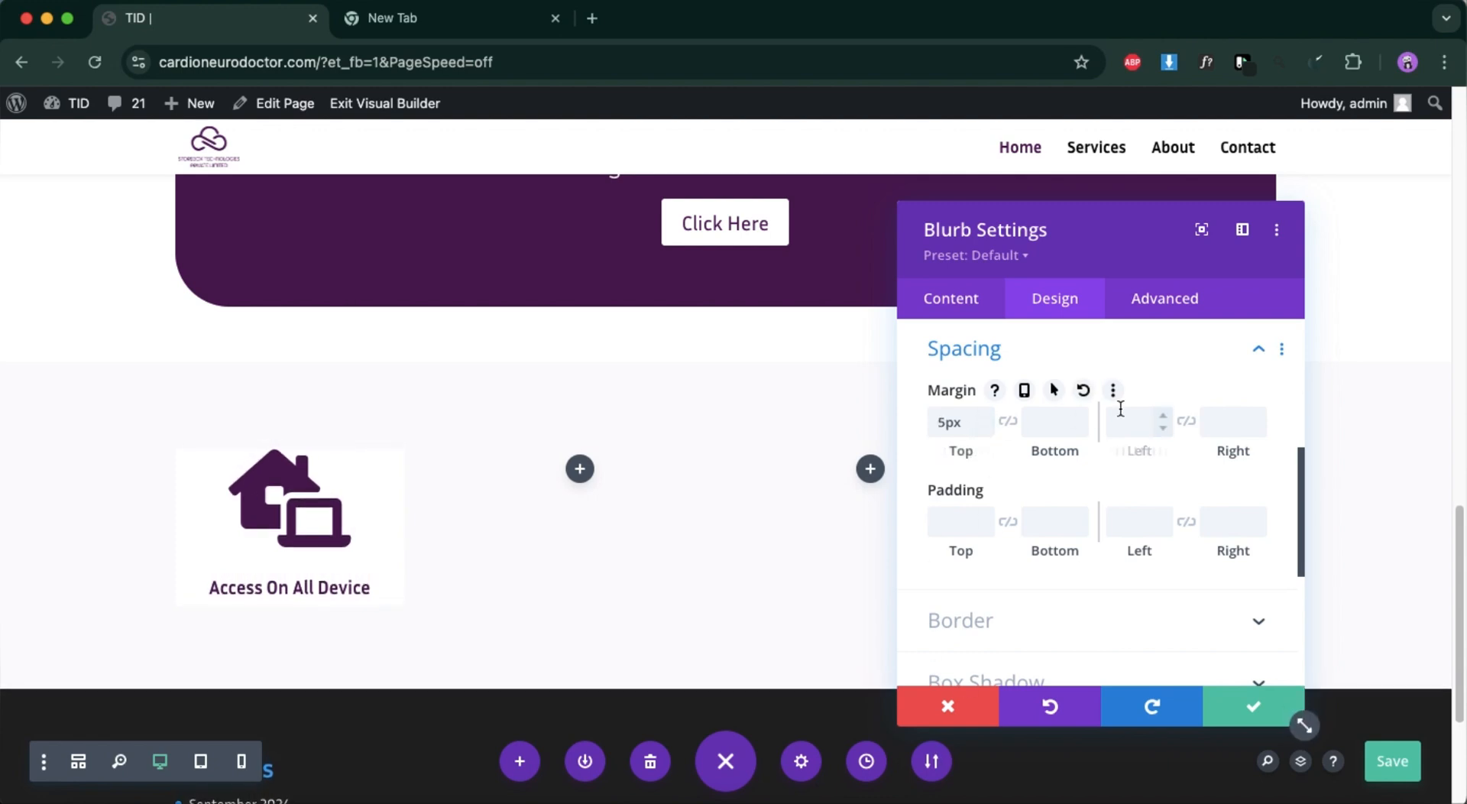
pyautogui.click(963, 716)
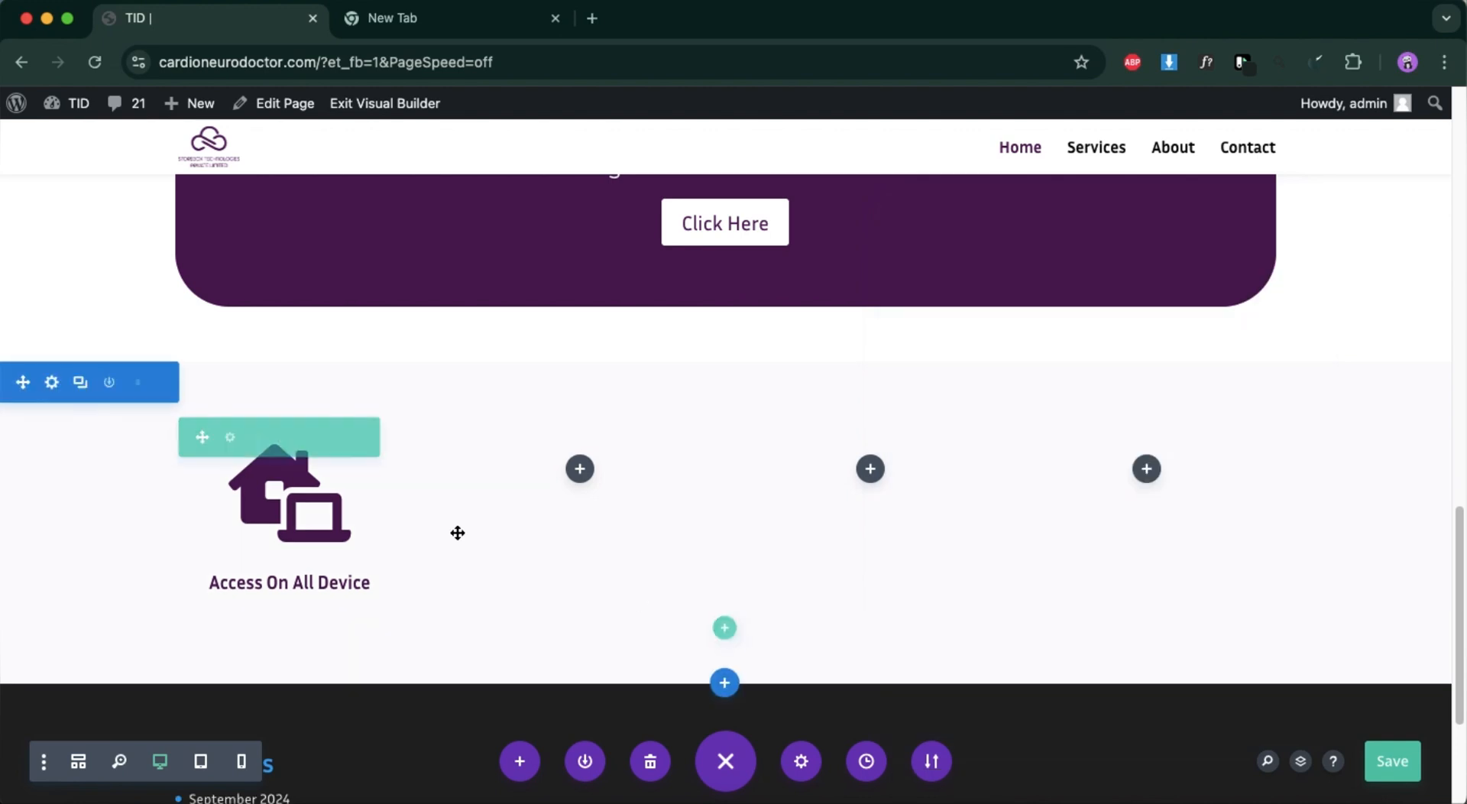
# Reopen the "Access On All Device" blurb's settings and set its background colour to white, #ffffff.
pyautogui.moveTo(252, 497)
pyautogui.click(252, 496)
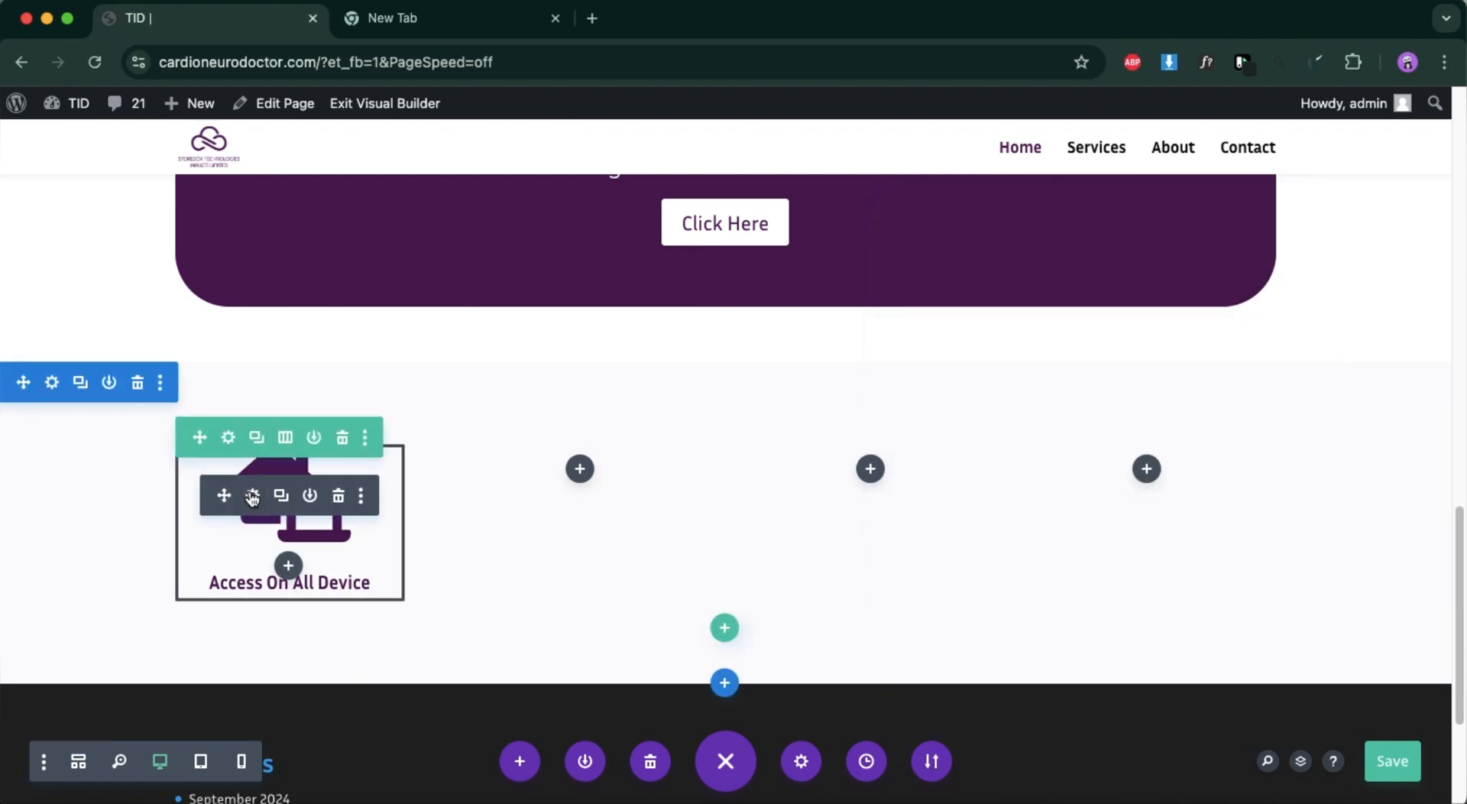
pyautogui.scroll(-5, 1035, 458)
pyautogui.scroll(-2, 1024, 504)
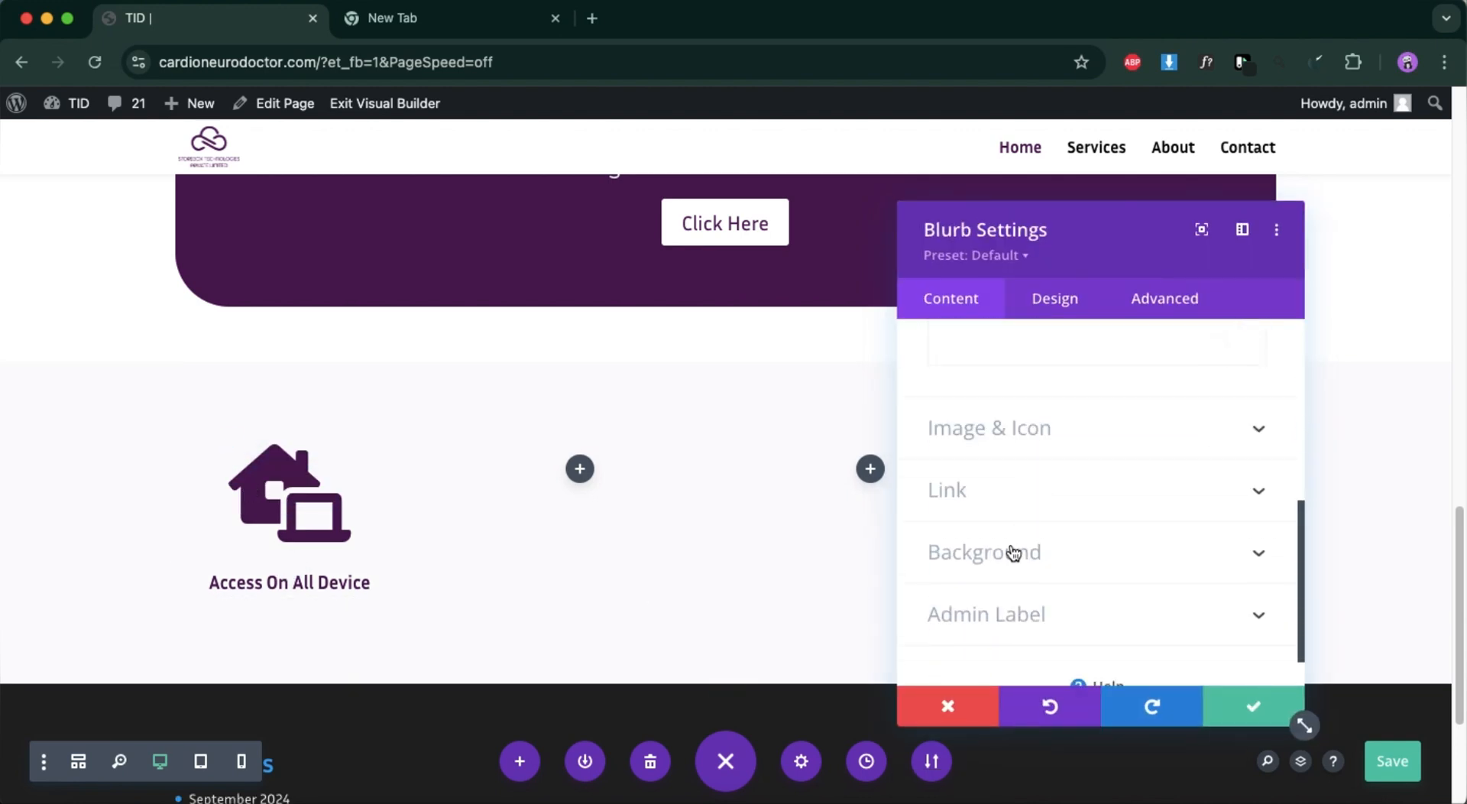
pyautogui.click(1014, 559)
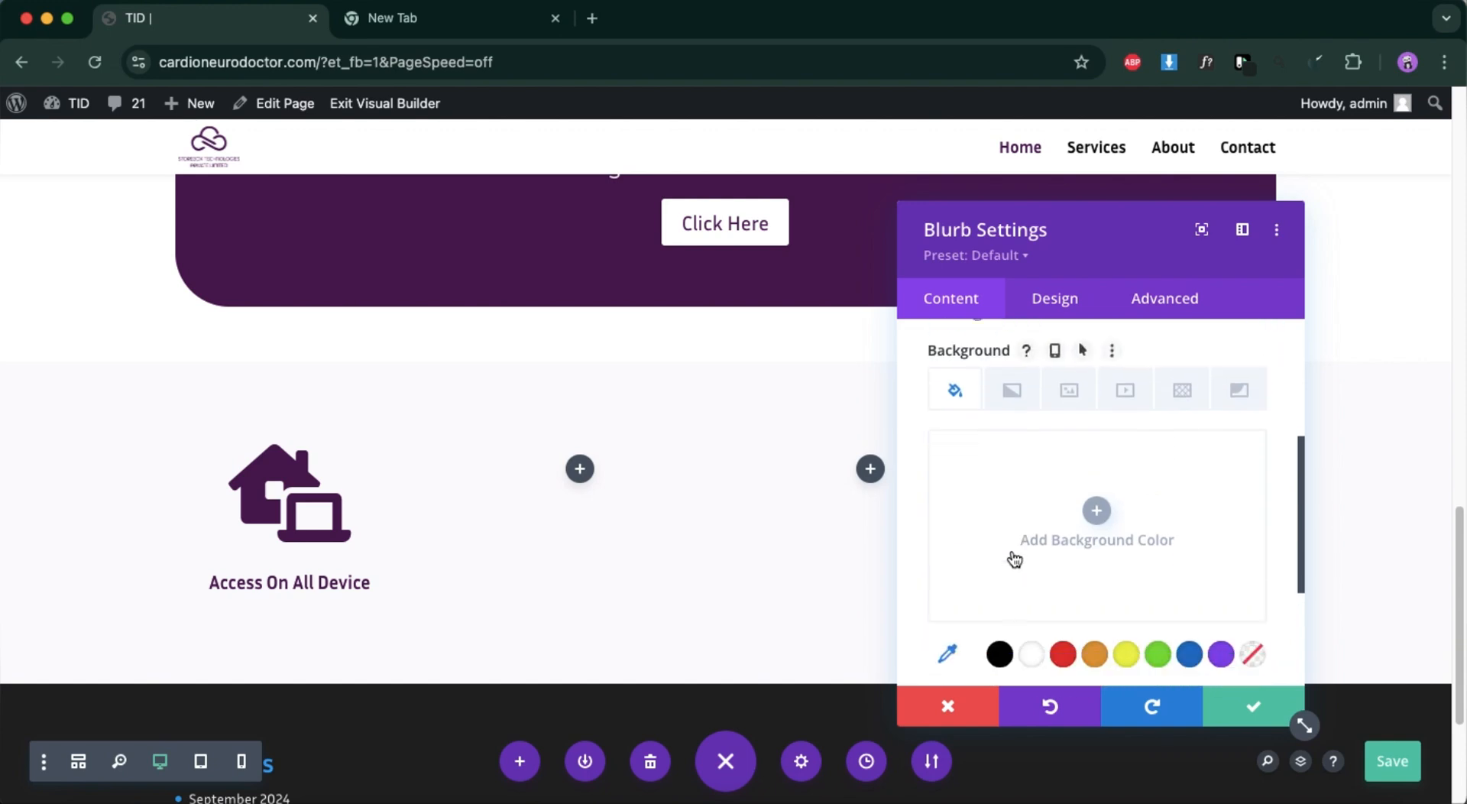
pyautogui.click(1031, 650)
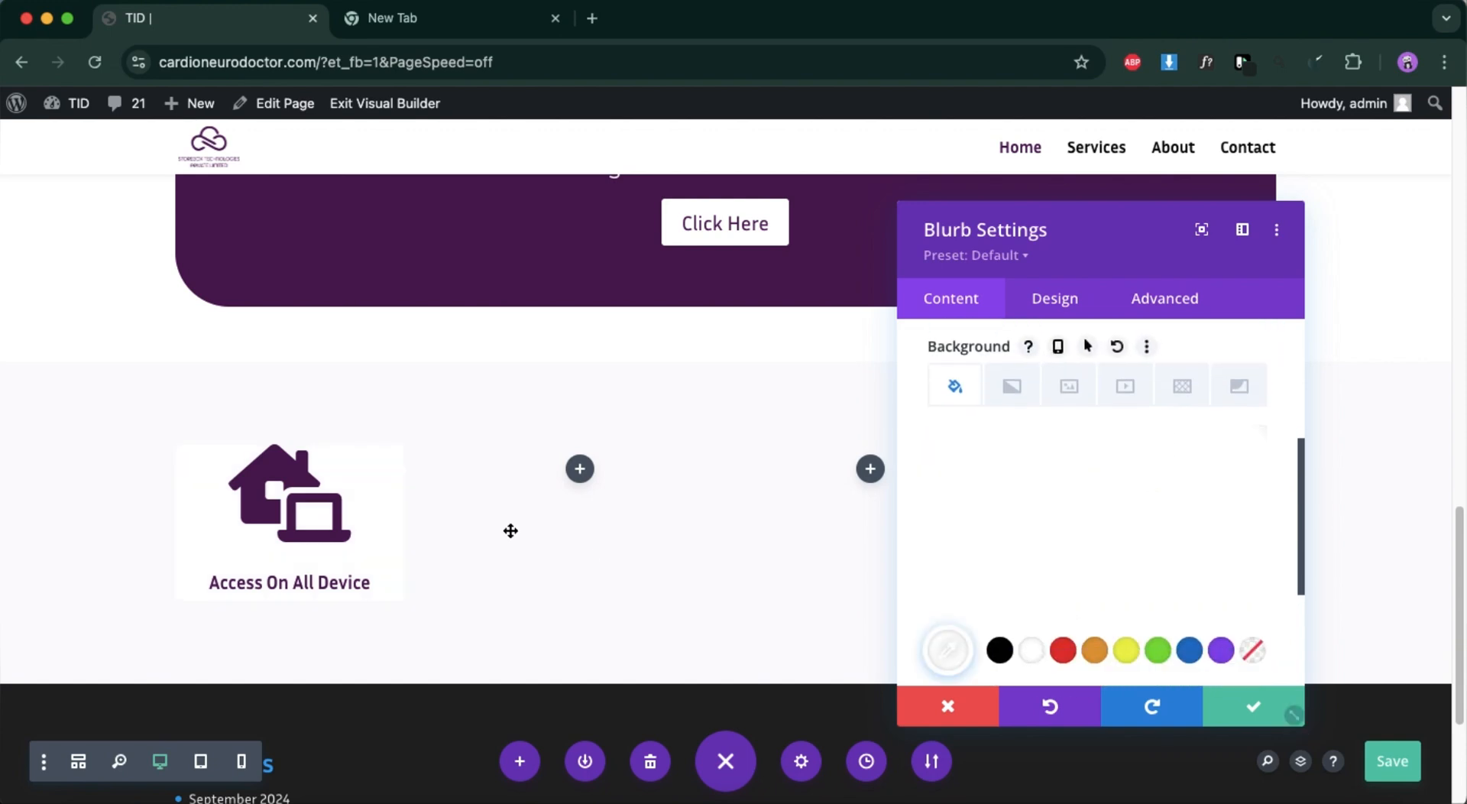
# Set the "Access On All Device" blurb's top and bottom padding to 20px.
pyautogui.click(1056, 297)
pyautogui.scroll(-3, 1032, 524)
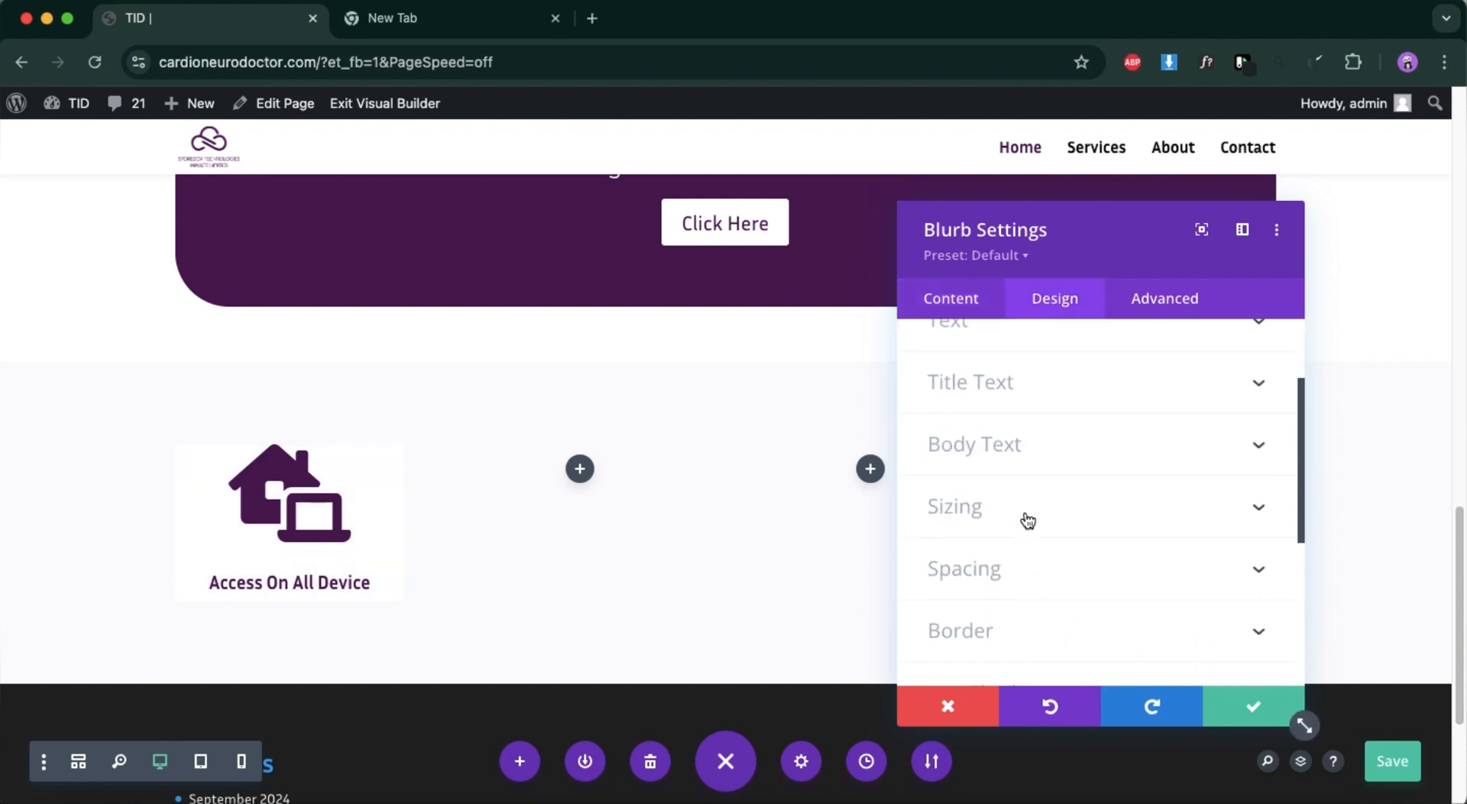
pyautogui.click(1017, 585)
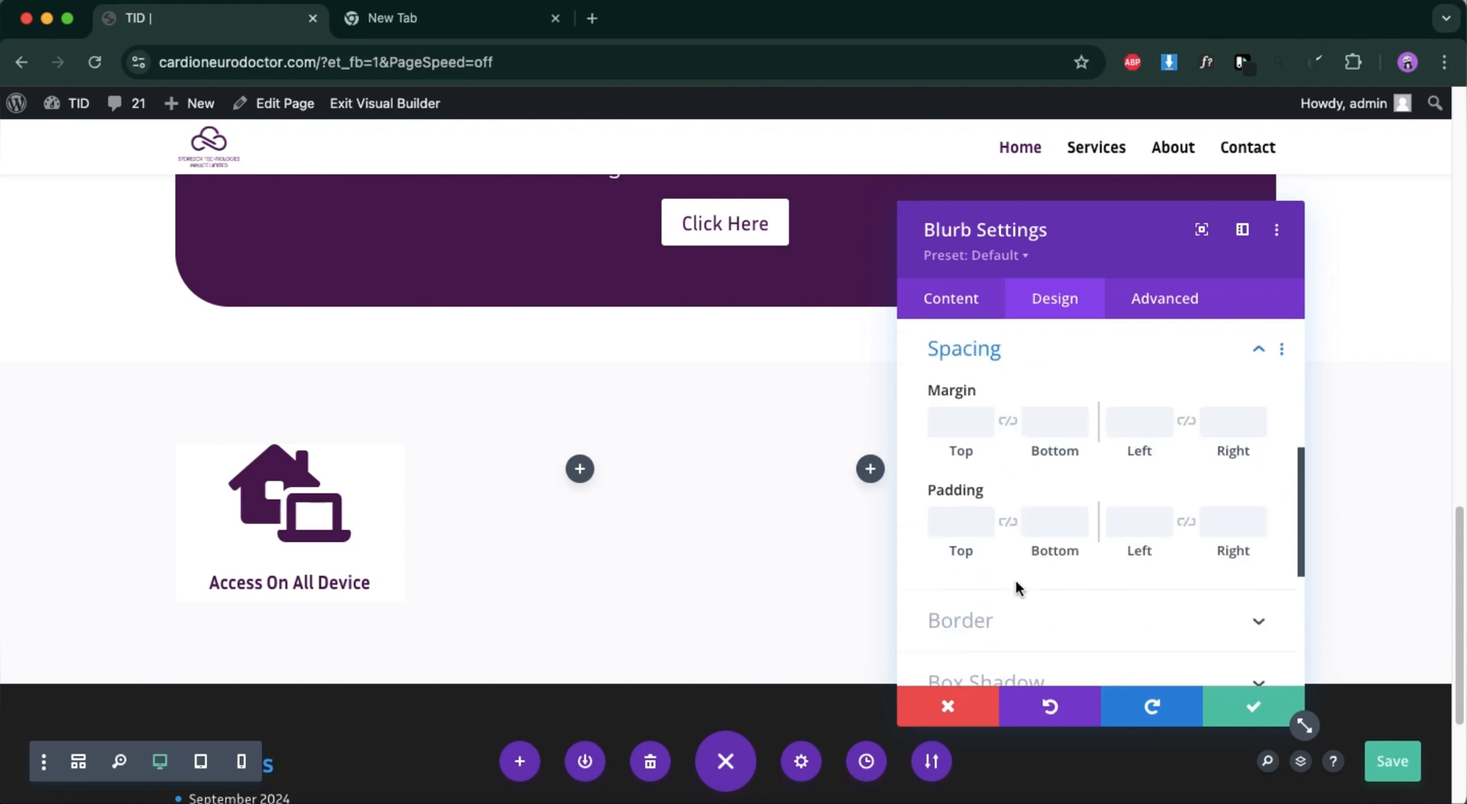
pyautogui.click(984, 528)
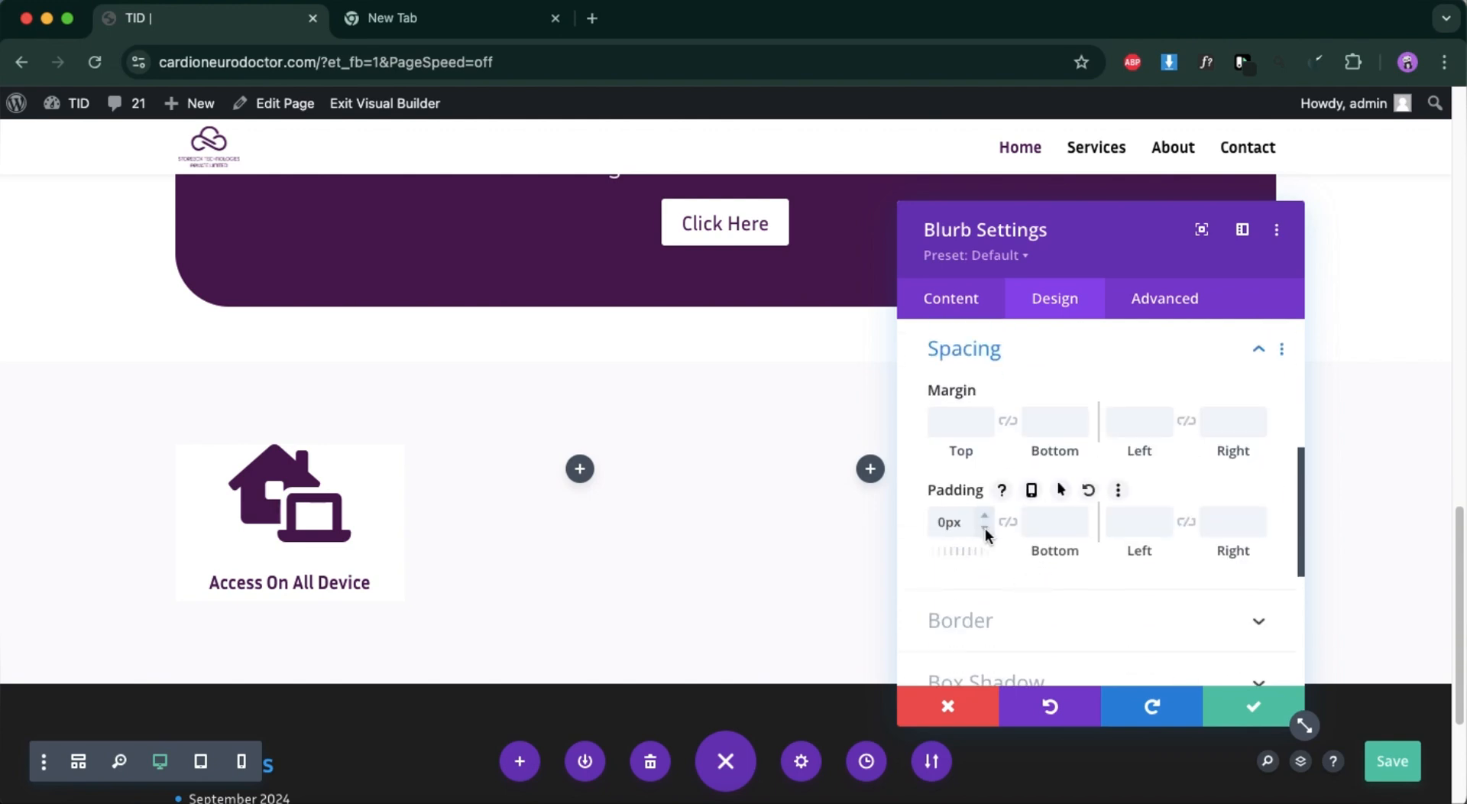
pyautogui.click(984, 516)
pyautogui.click(984, 516)
pyautogui.click(985, 516)
pyautogui.click(985, 516)
pyautogui.click(986, 516)
pyautogui.click(985, 516)
pyautogui.click(985, 516)
pyautogui.click(985, 516)
pyautogui.click(985, 516)
pyautogui.click(985, 516)
pyautogui.click(986, 515)
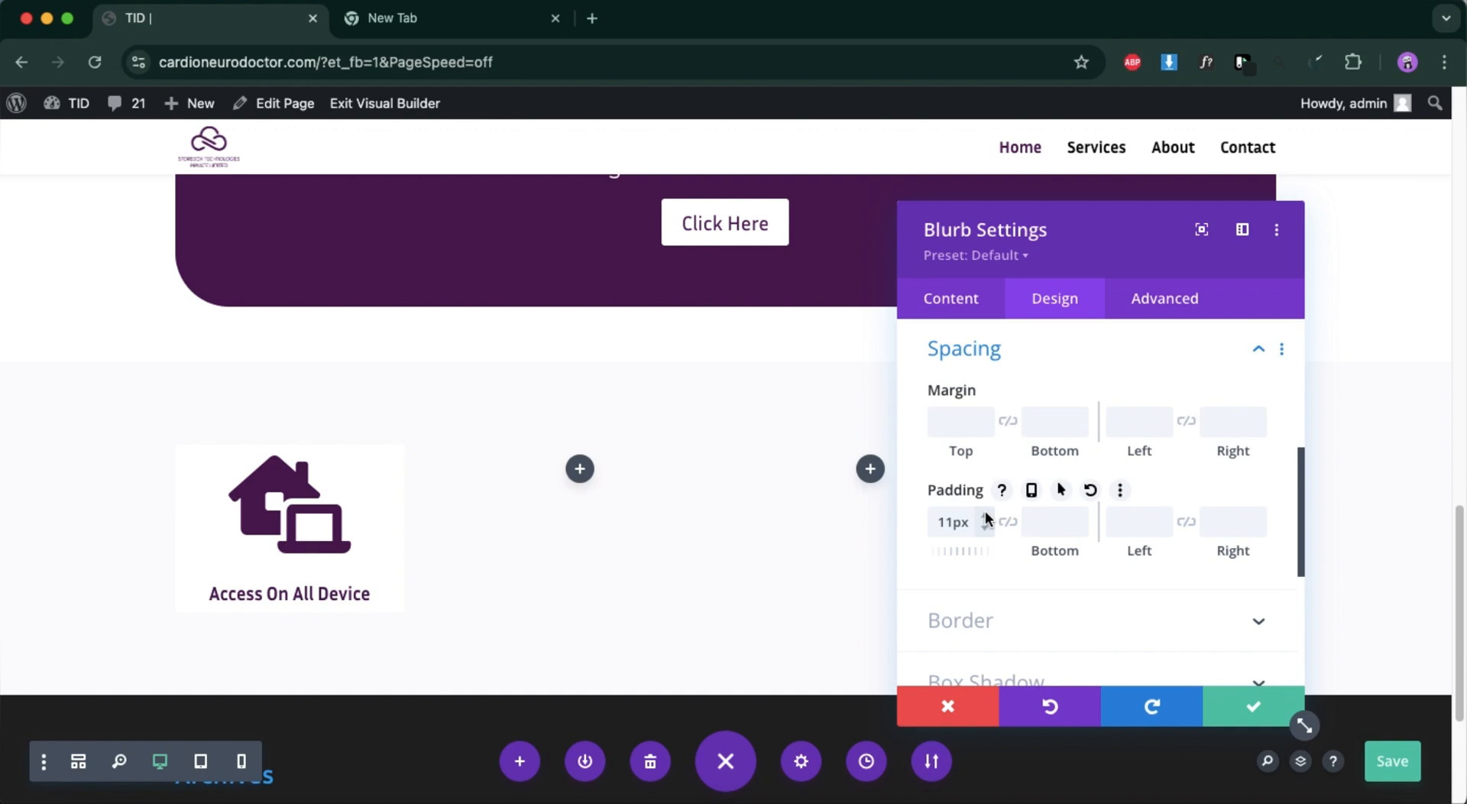
pyautogui.click(985, 514)
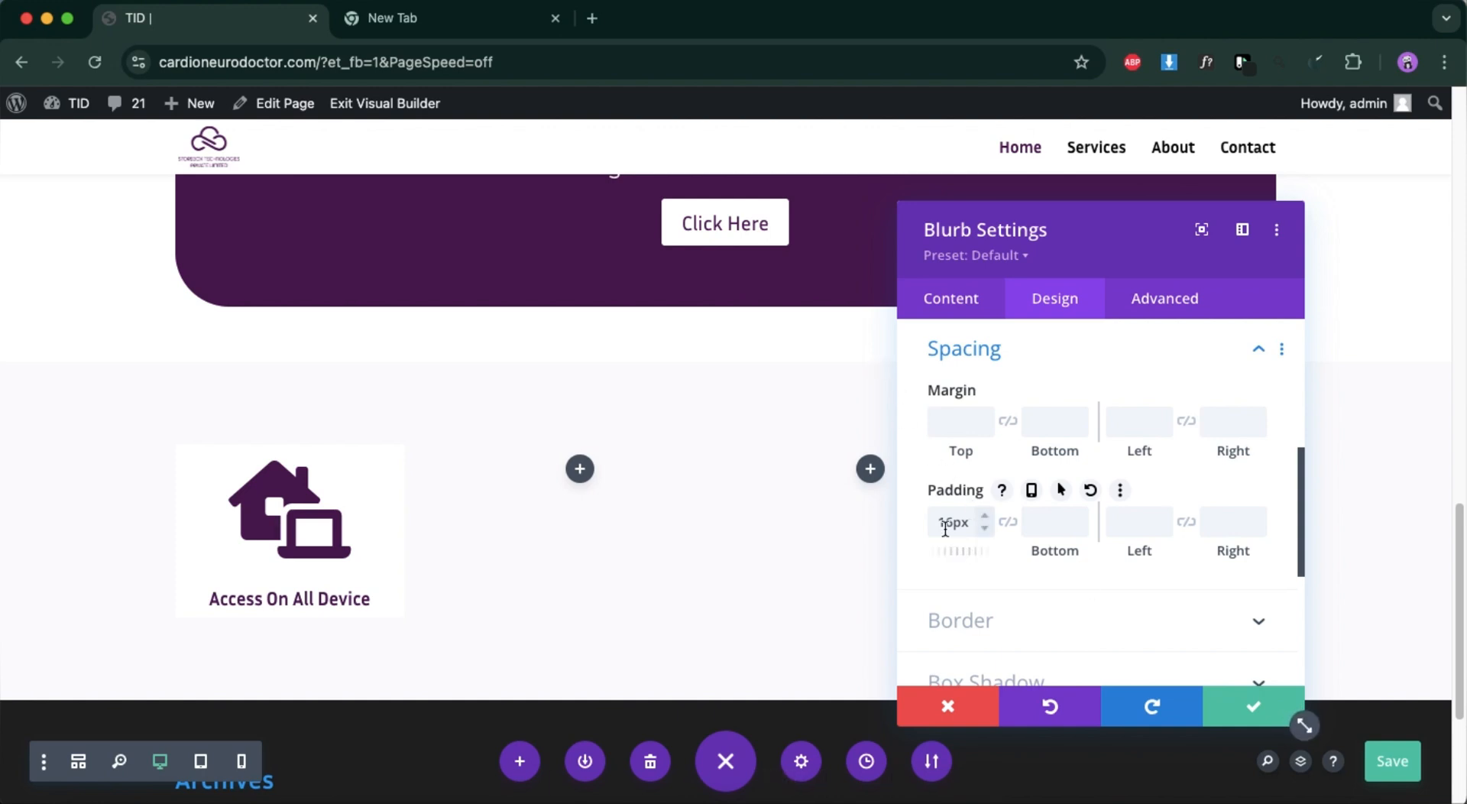
pyautogui.write('5')
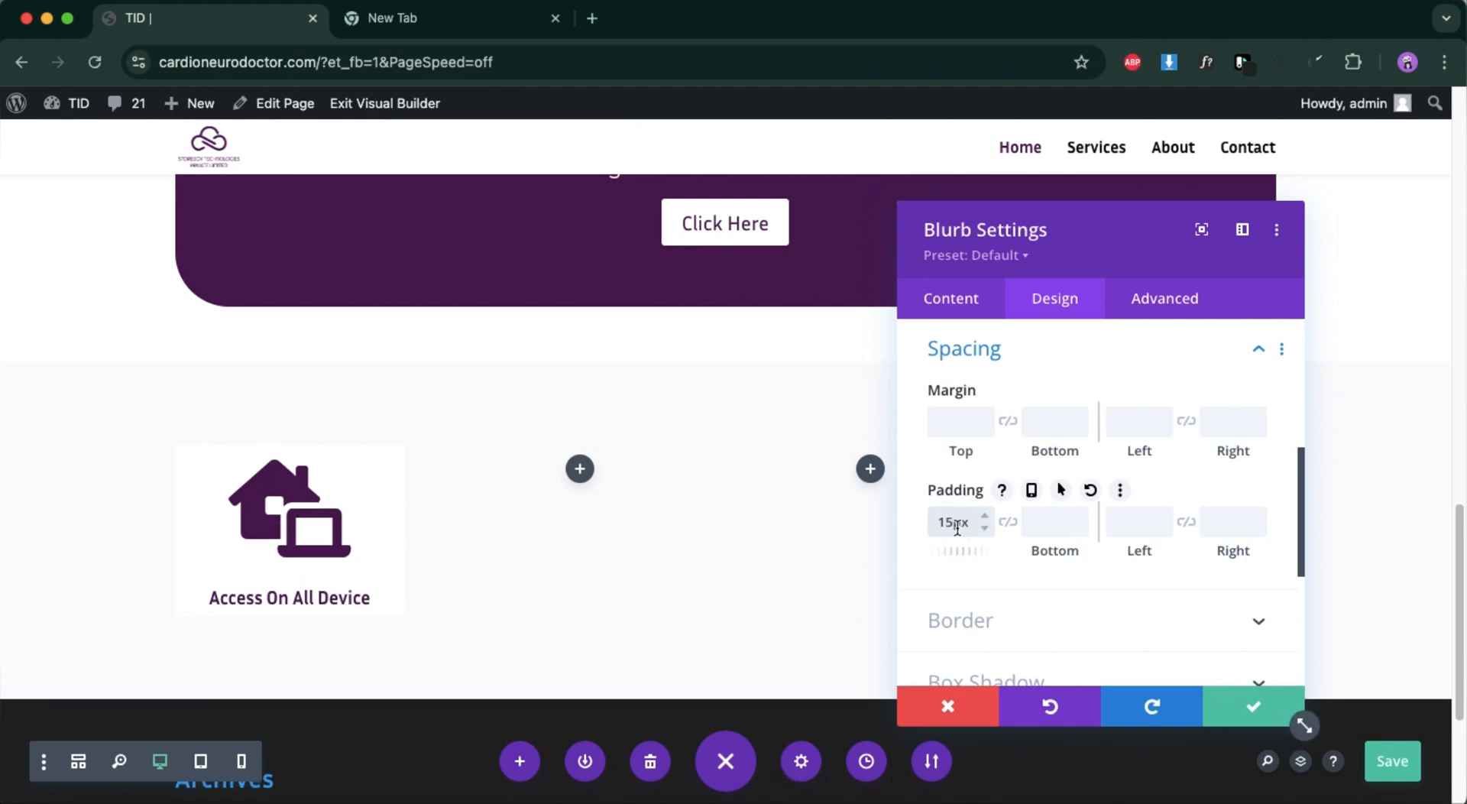
pyautogui.write('20px')
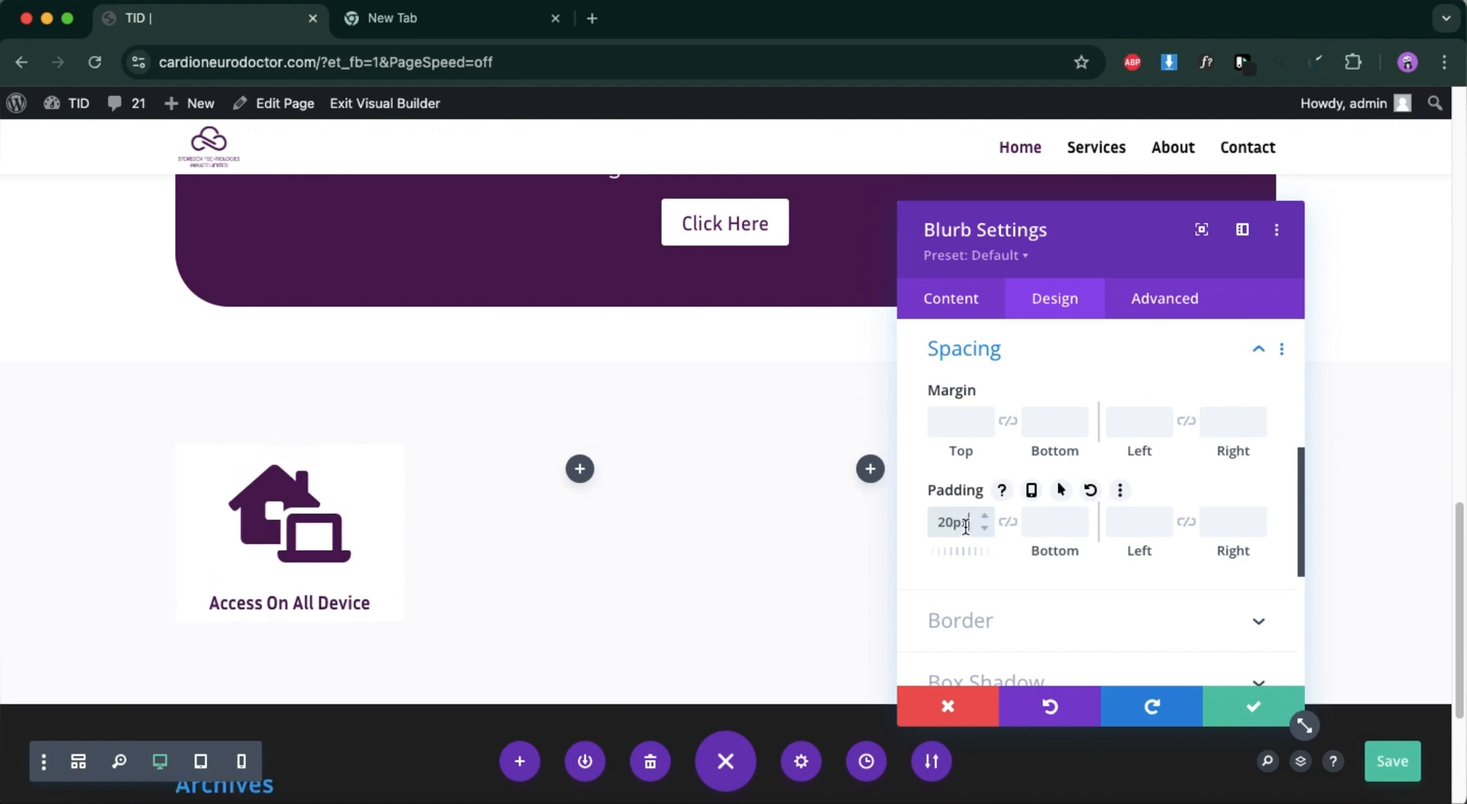
pyautogui.click(1066, 527)
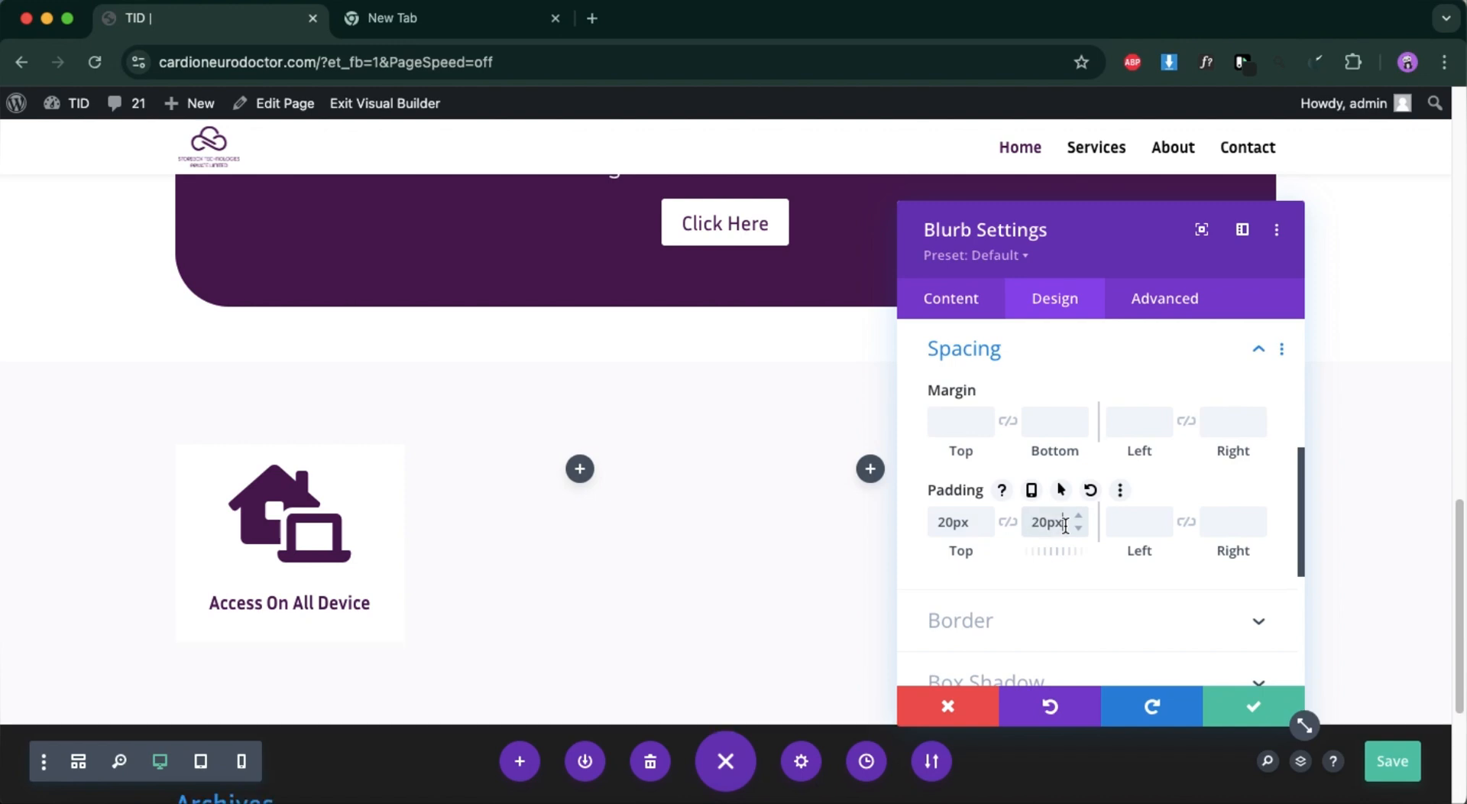
# Give the blurb the all-around soft outer box shadow preset and set its blur strength to 36px.
pyautogui.scroll(-2, 1103, 603)
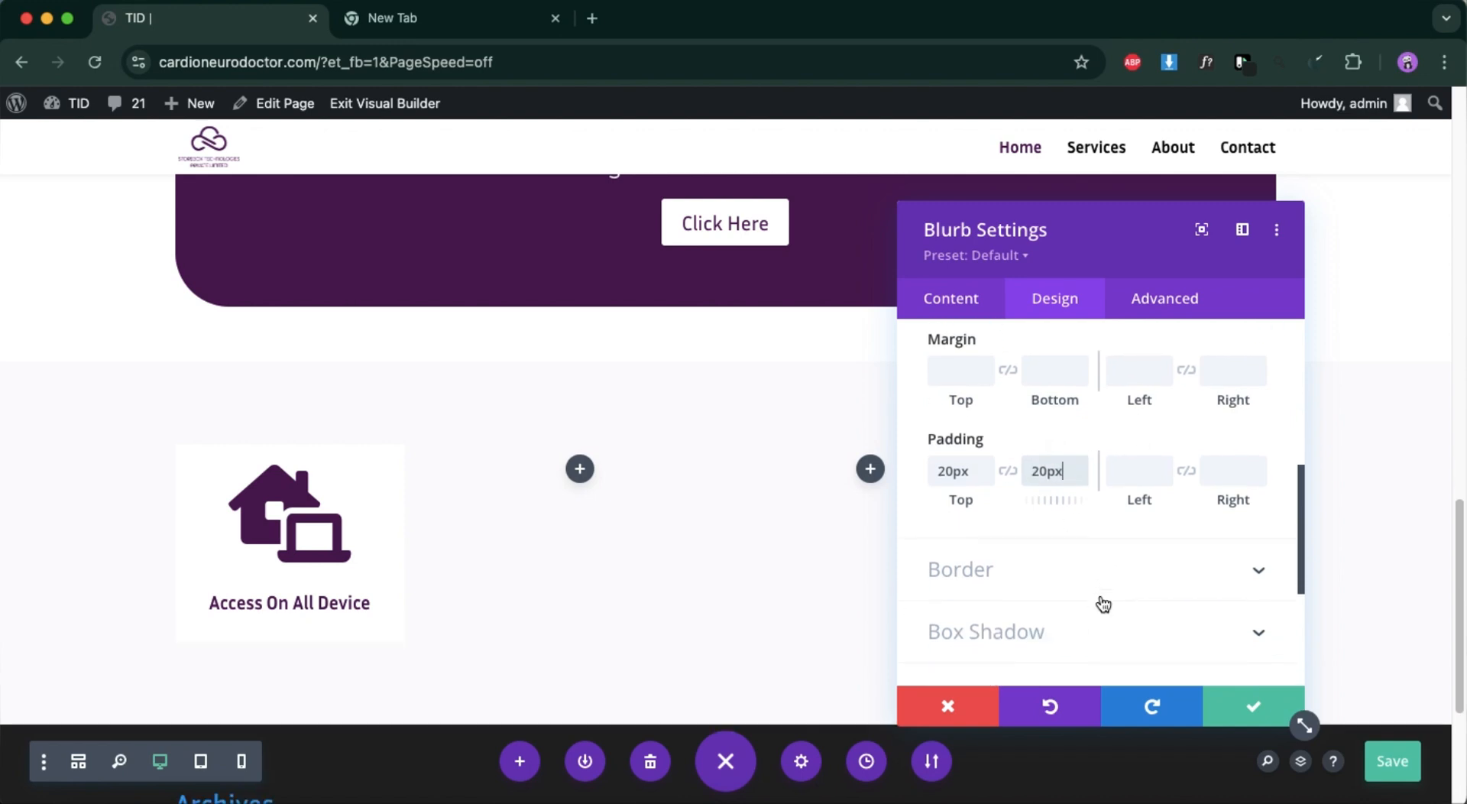
pyautogui.scroll(-1, 1103, 604)
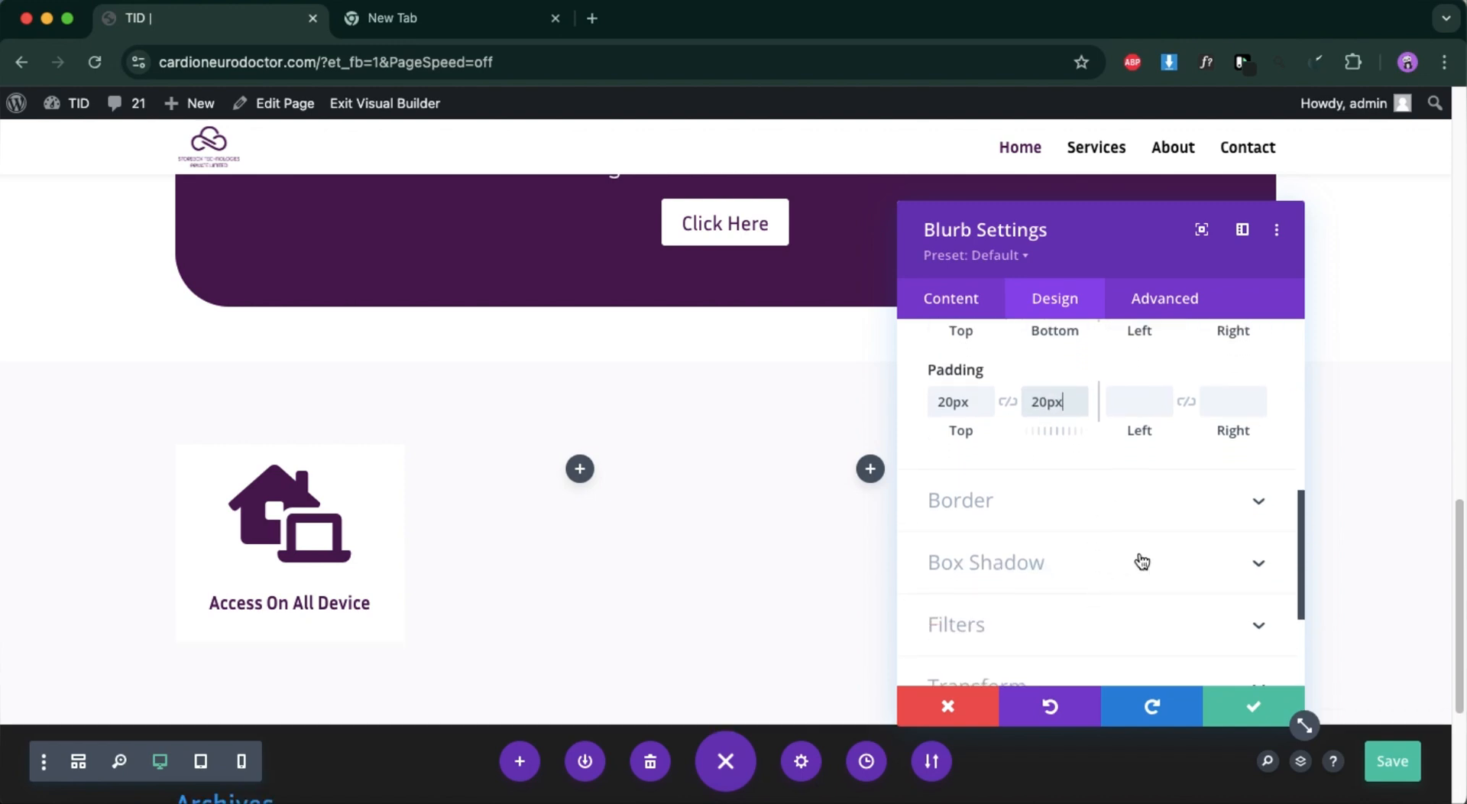
pyautogui.click(1243, 561)
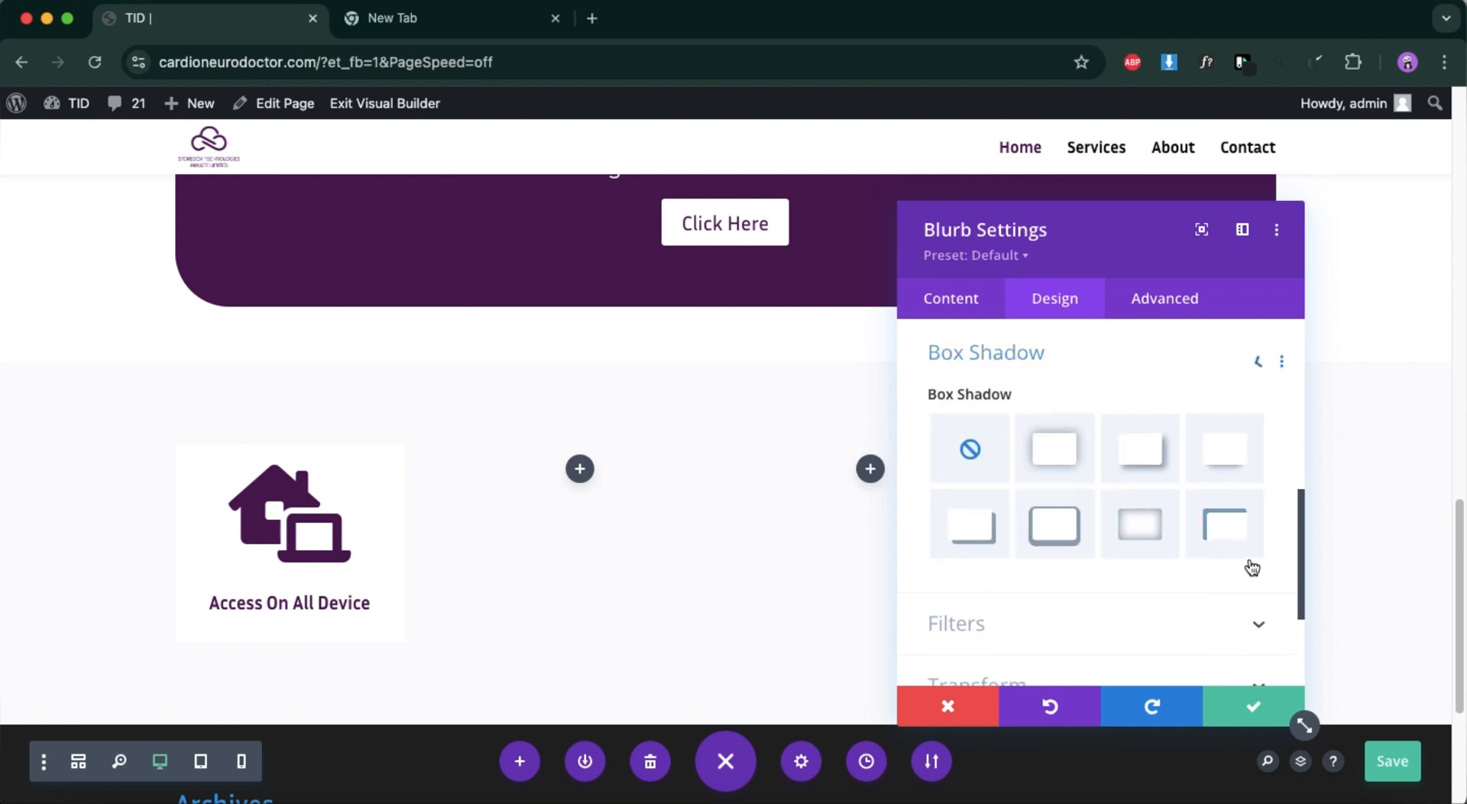
pyautogui.click(1063, 443)
pyautogui.scroll(-2, 1070, 527)
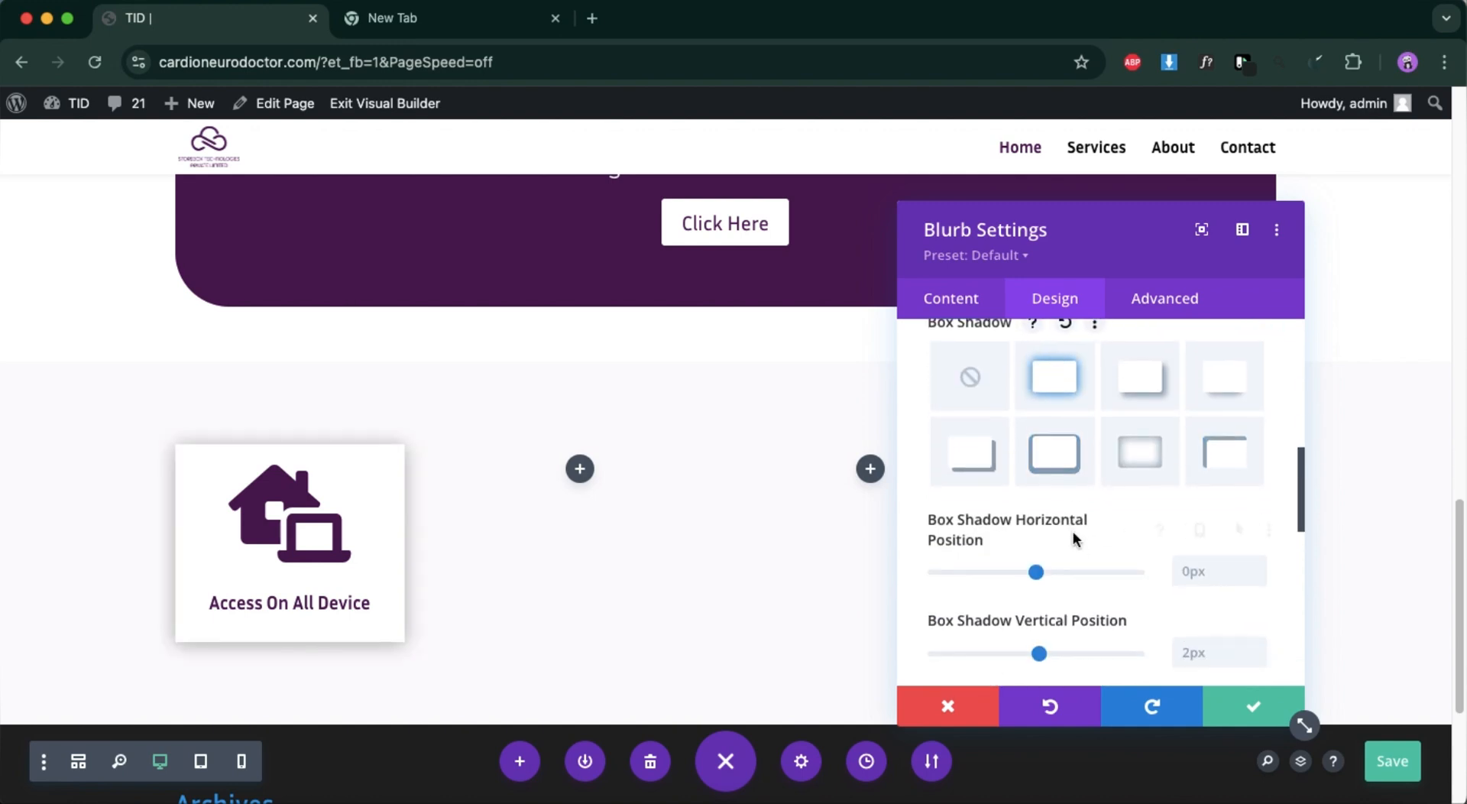
pyautogui.scroll(-3, 1036, 638)
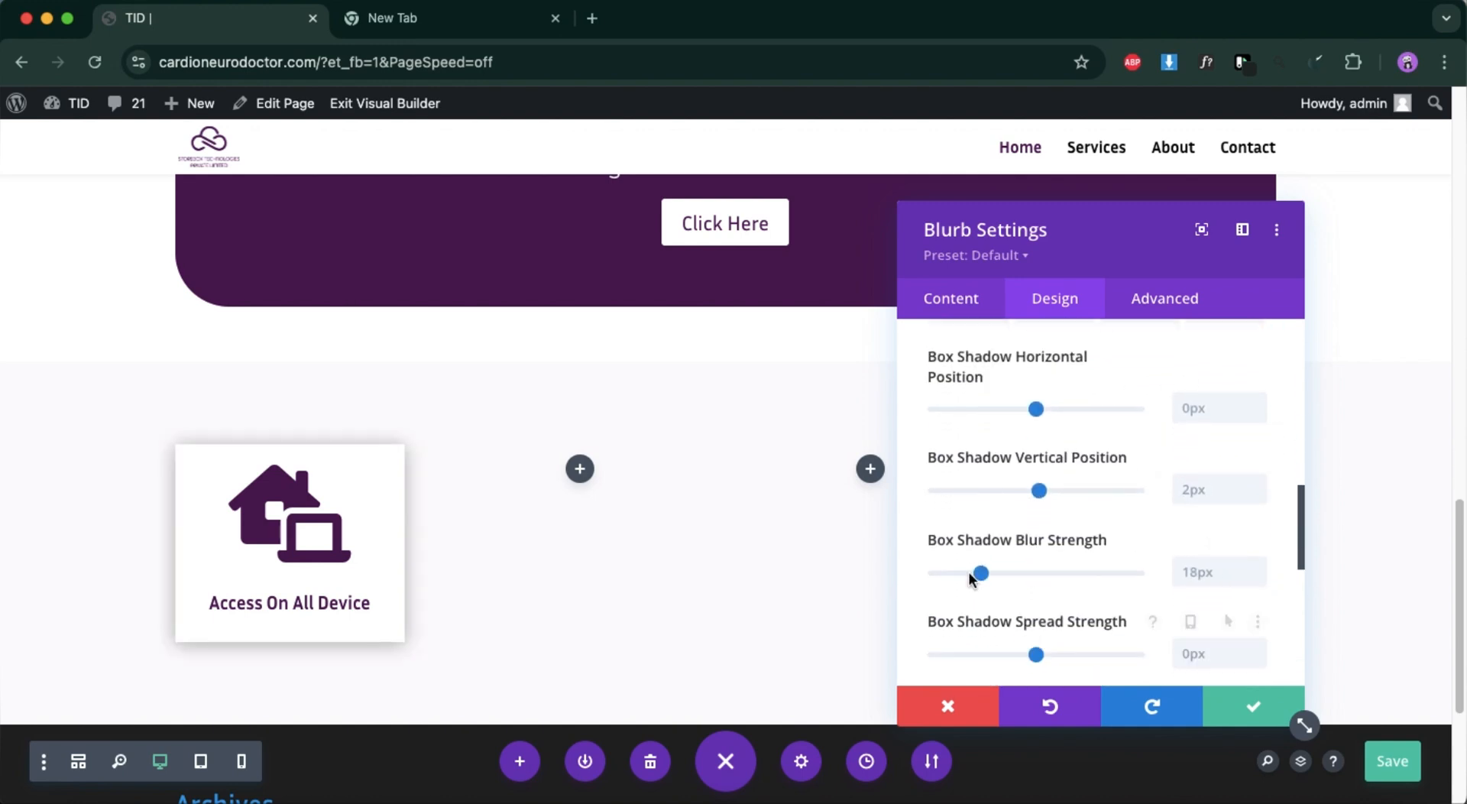
pyautogui.moveTo(979, 572); pyautogui.dragTo(957, 577)
pyautogui.moveTo(1036, 654)
pyautogui.mouseDown()
pyautogui.moveTo(982, 662)
pyautogui.moveTo(1036, 663)
pyautogui.mouseUp()
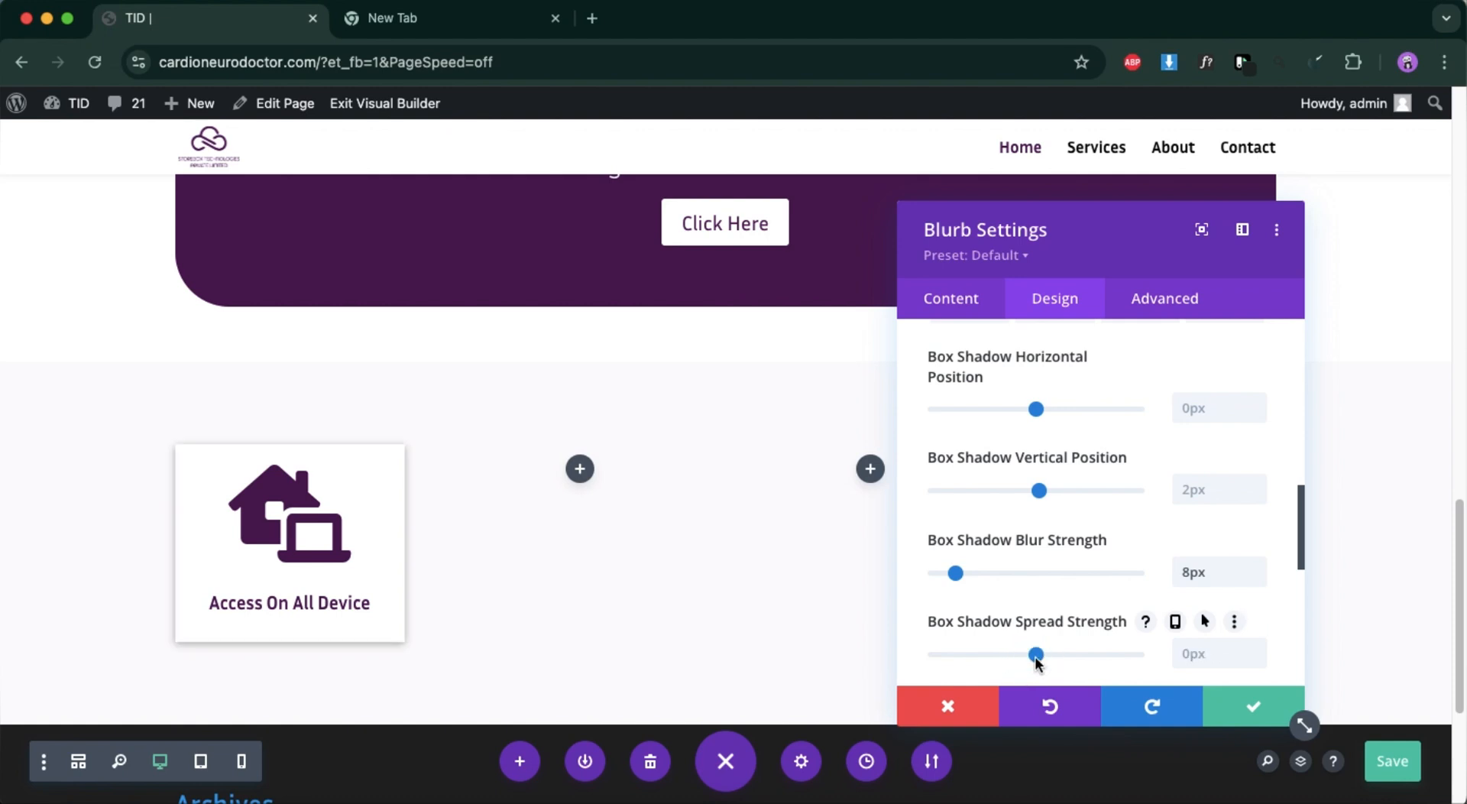
pyautogui.moveTo(956, 573); pyautogui.dragTo(1028, 579)
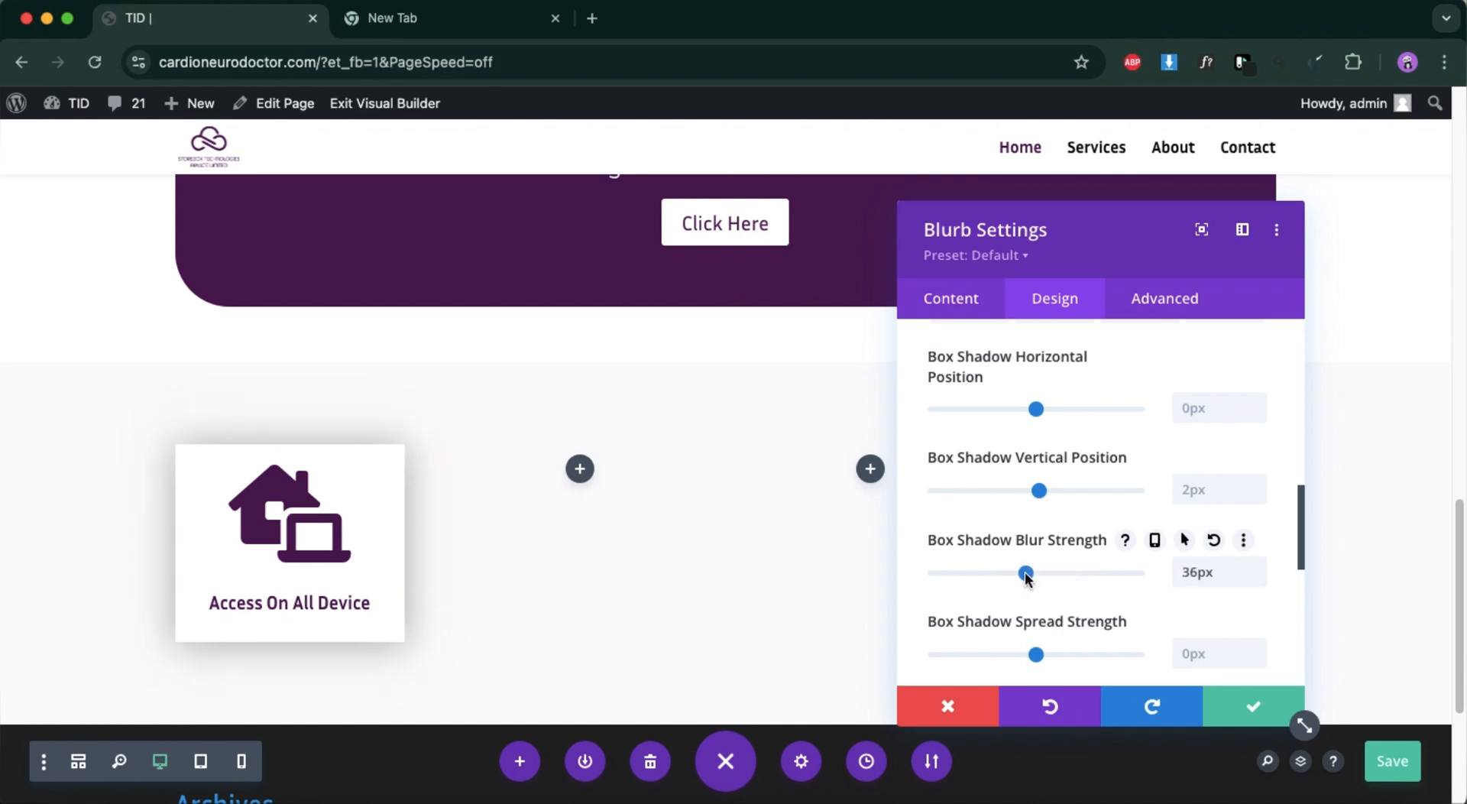
# Round all four corners of the blurb's border to 21px.
pyautogui.scroll(5, 1091, 540)
pyautogui.click(1096, 452)
pyautogui.click(1236, 437)
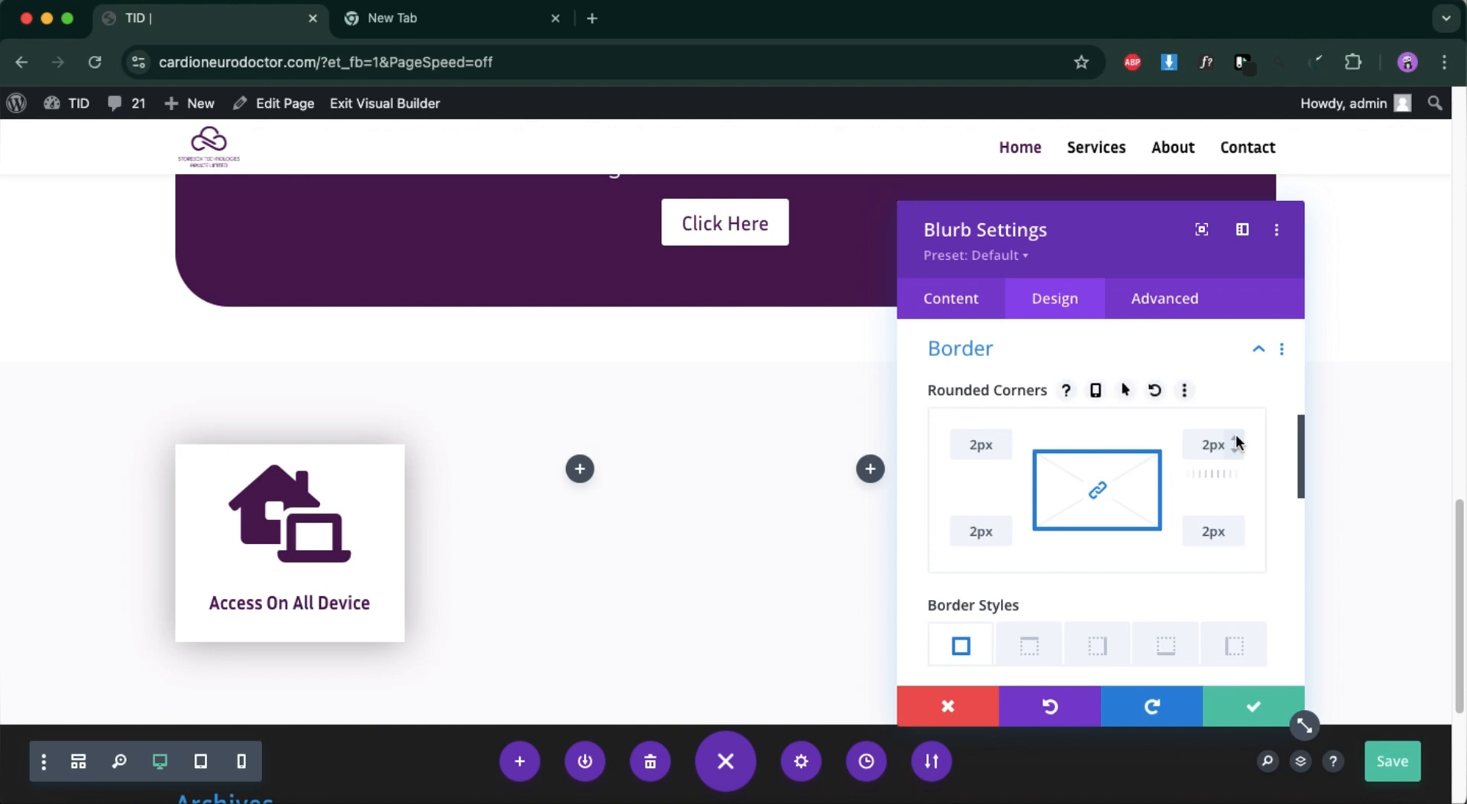
pyautogui.click(1236, 437)
pyautogui.click(1236, 437)
pyautogui.click(1236, 437)
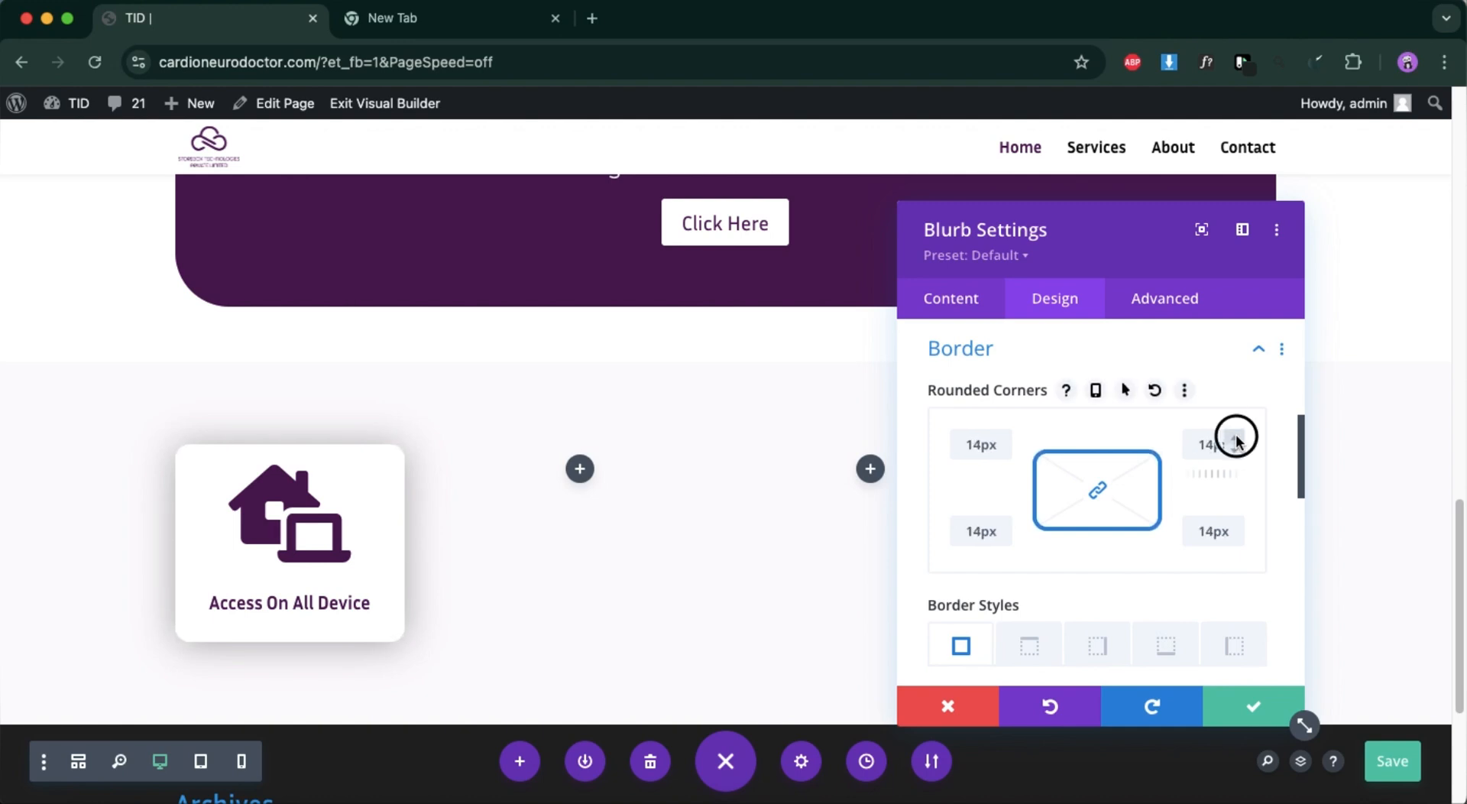
pyautogui.click(1236, 438)
pyautogui.click(1236, 437)
pyautogui.click(1236, 438)
pyautogui.click(1236, 437)
# Lighten the blurb's box shadow colour to rgba(0,0,0,0.21) and apply the module settings.
pyautogui.scroll(-5, 1163, 519)
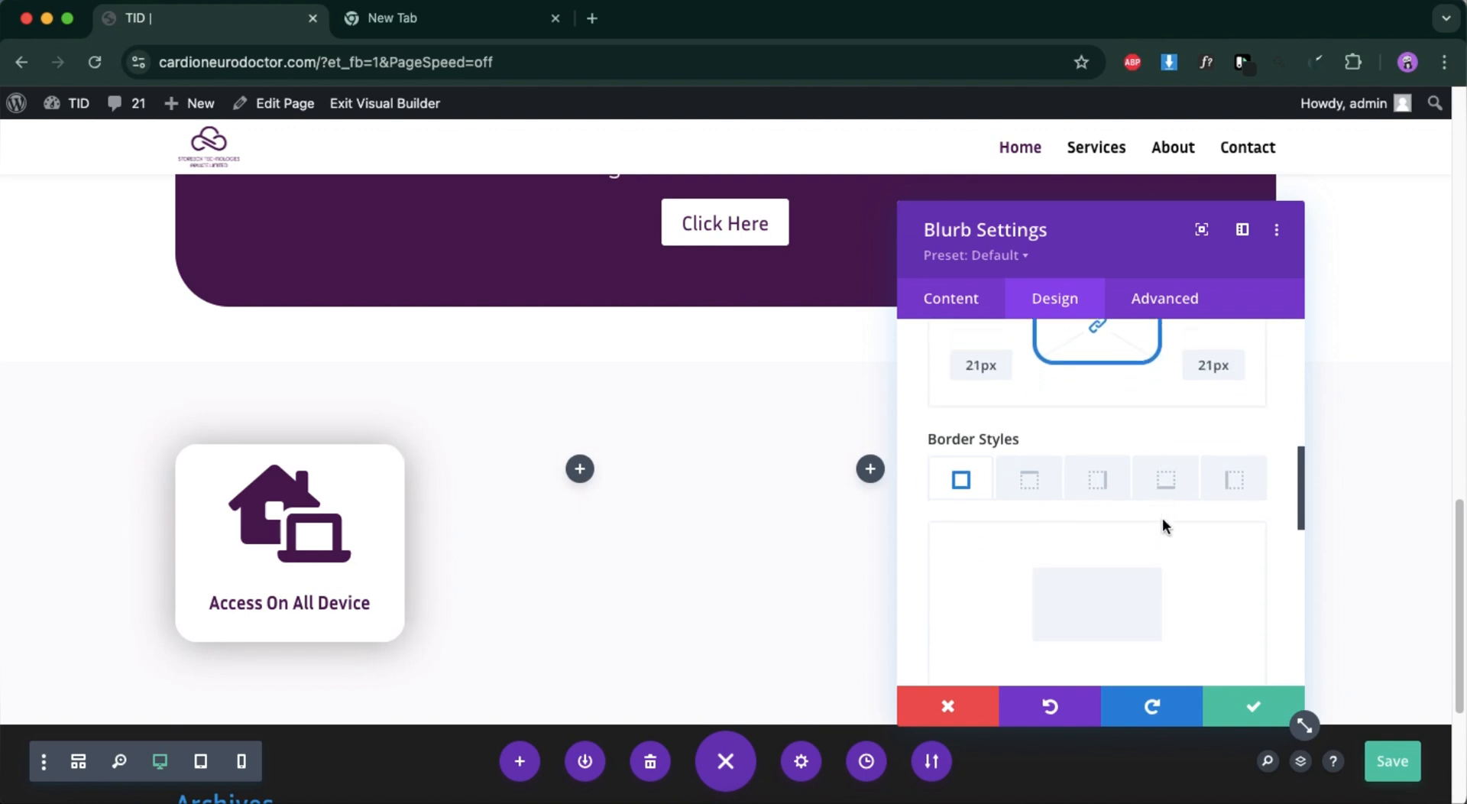
pyautogui.scroll(-3, 1165, 527)
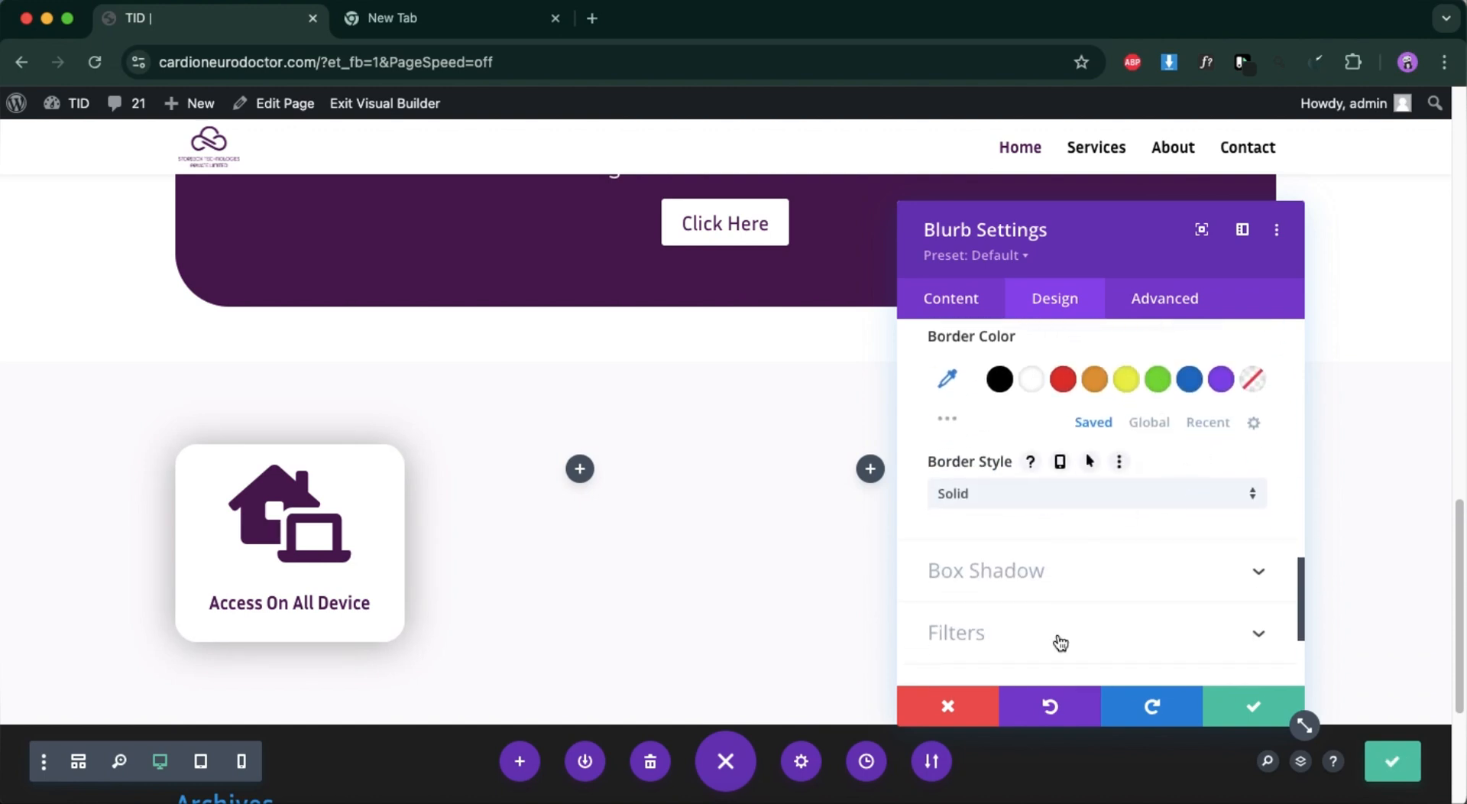
pyautogui.scroll(-3, 1061, 643)
pyautogui.click(1067, 453)
pyautogui.scroll(-5, 1079, 617)
pyautogui.scroll(-2, 993, 596)
pyautogui.click(951, 578)
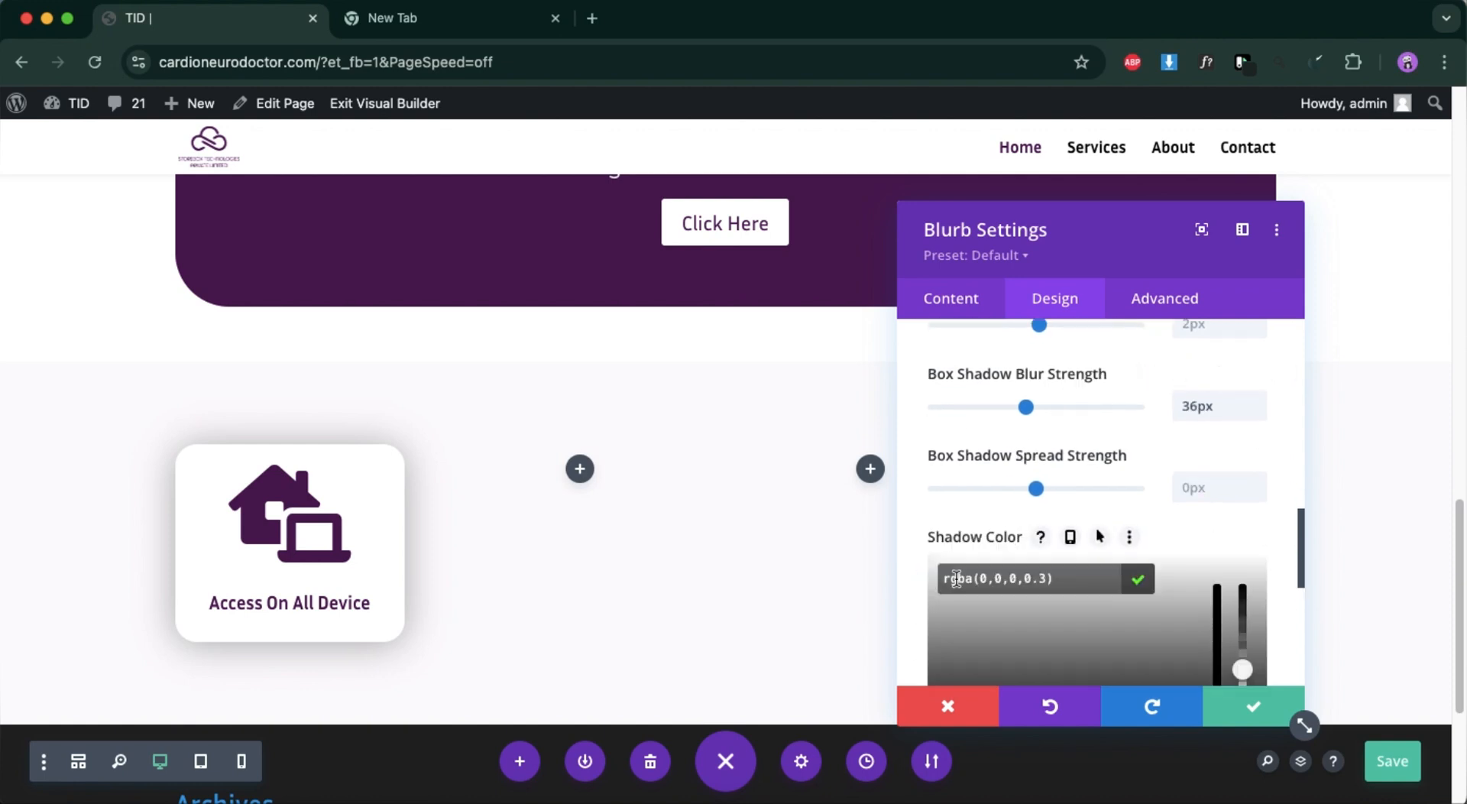
pyautogui.scroll(-3, 1209, 593)
pyautogui.moveTo(1246, 531); pyautogui.dragTo(1252, 551)
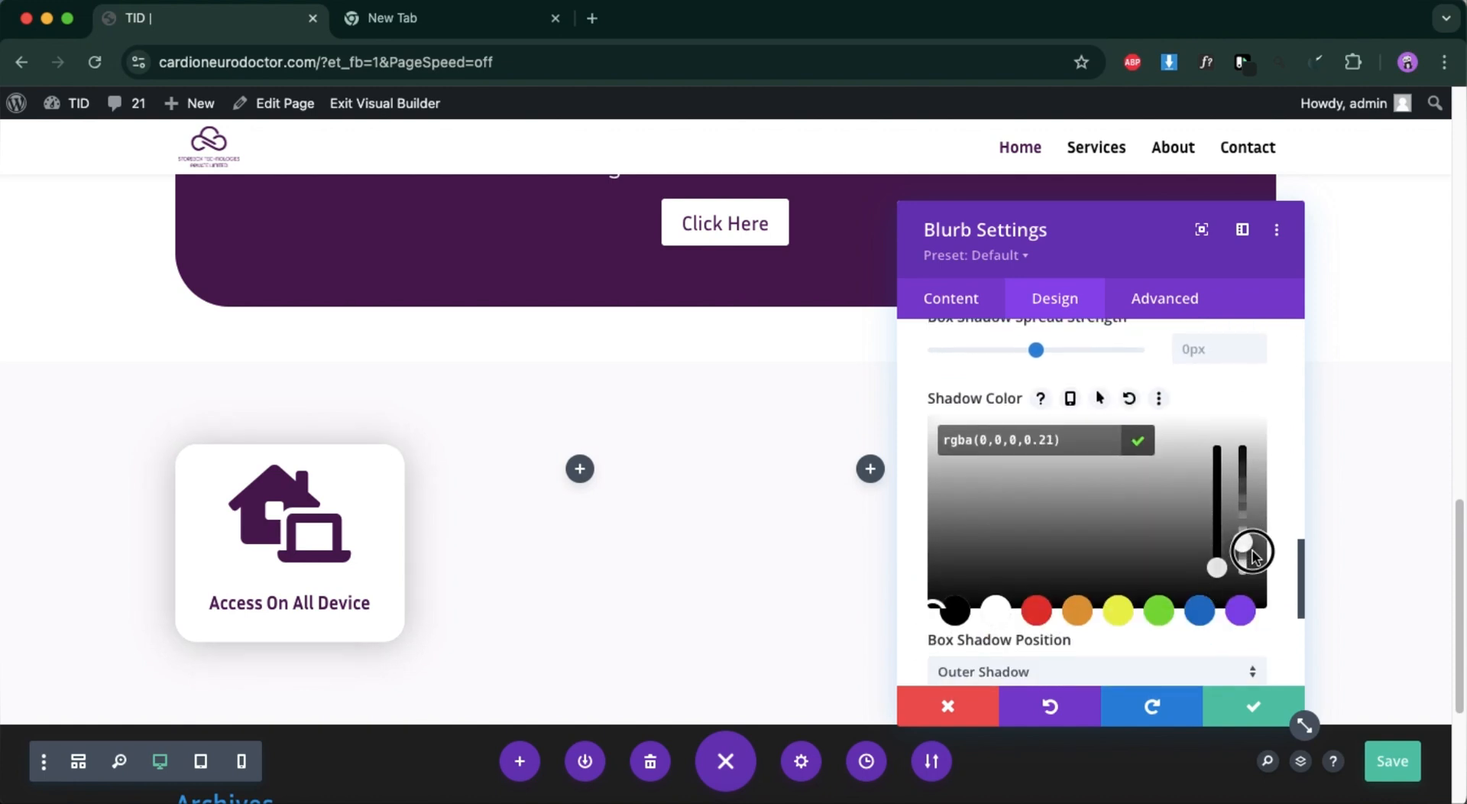
pyautogui.click(1254, 713)
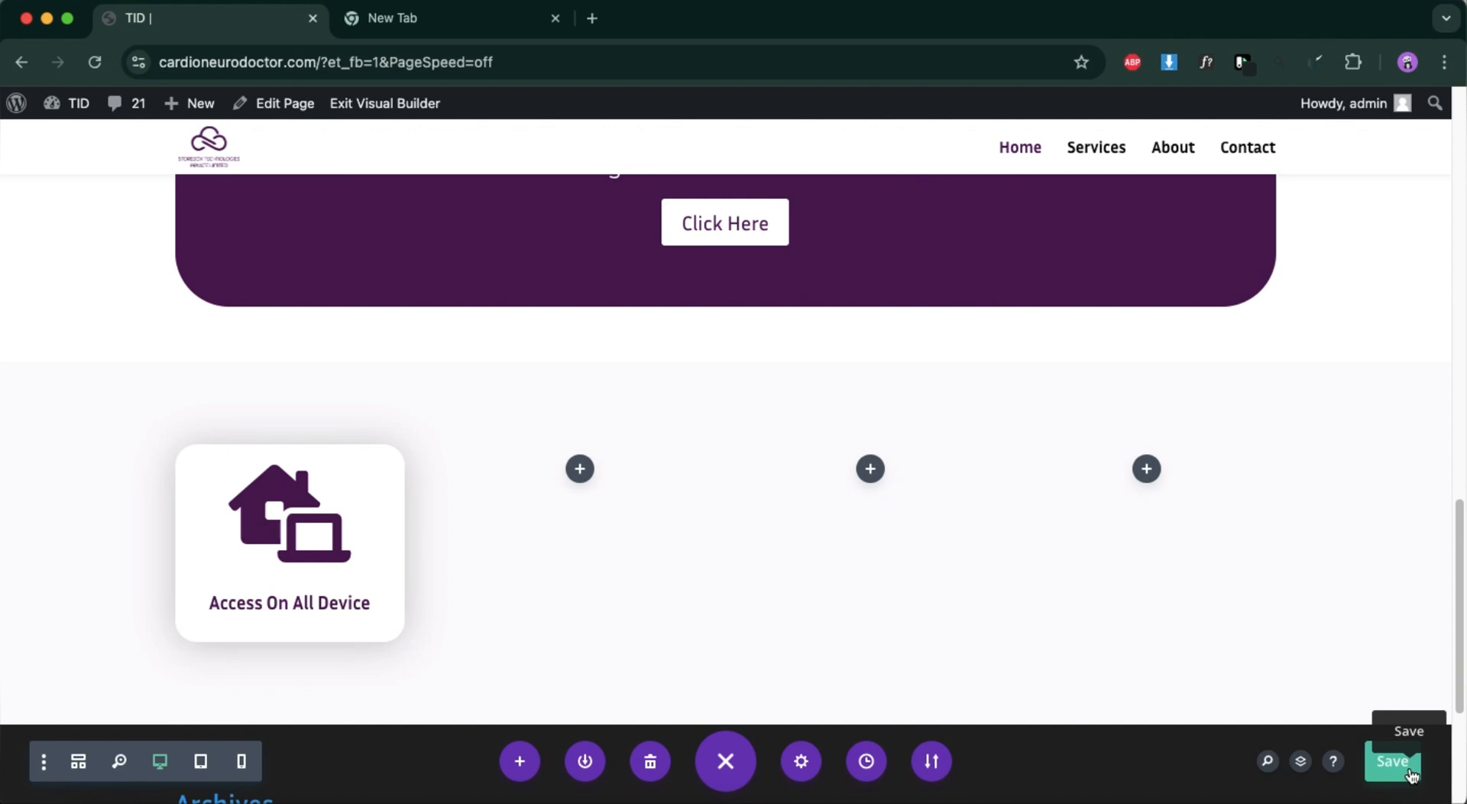
# Duplicate the "Access On All Device" blurb and move the copy into the row's empty second column.
pyautogui.moveTo(250, 500)
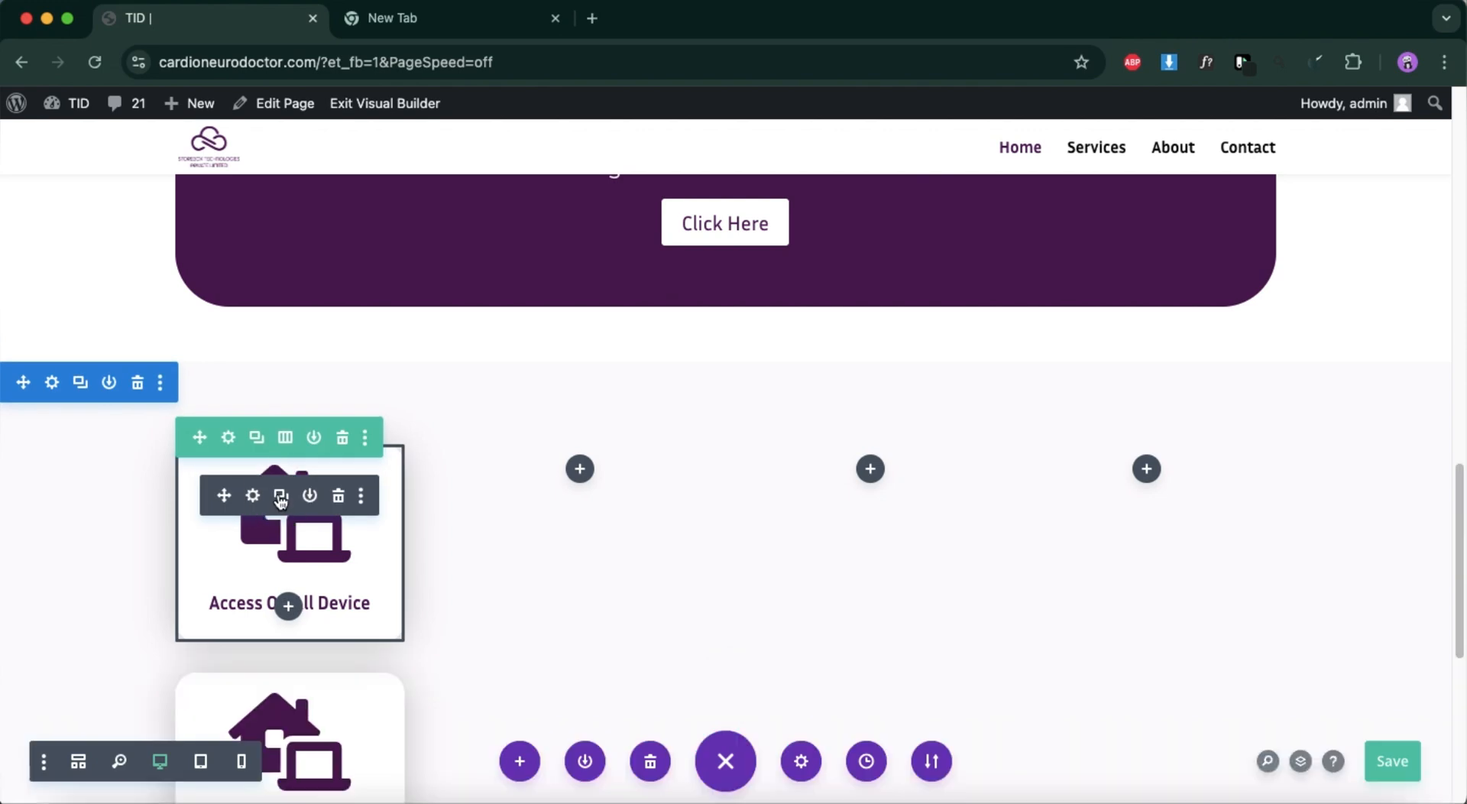
pyautogui.click(280, 498)
pyautogui.scroll(-4, 291, 527)
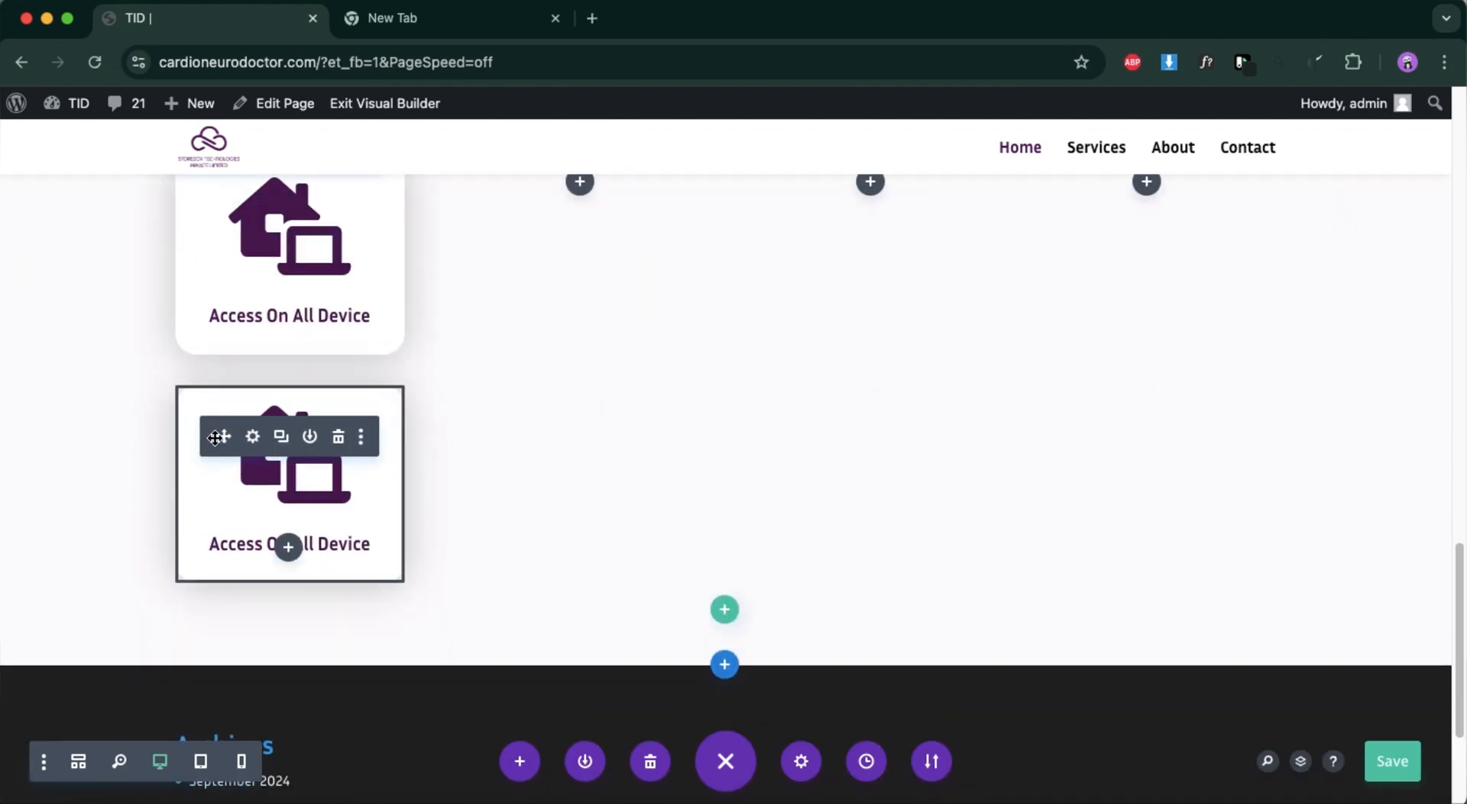
pyautogui.moveTo(223, 438); pyautogui.dragTo(581, 199)
pyautogui.scroll(2, 678, 387)
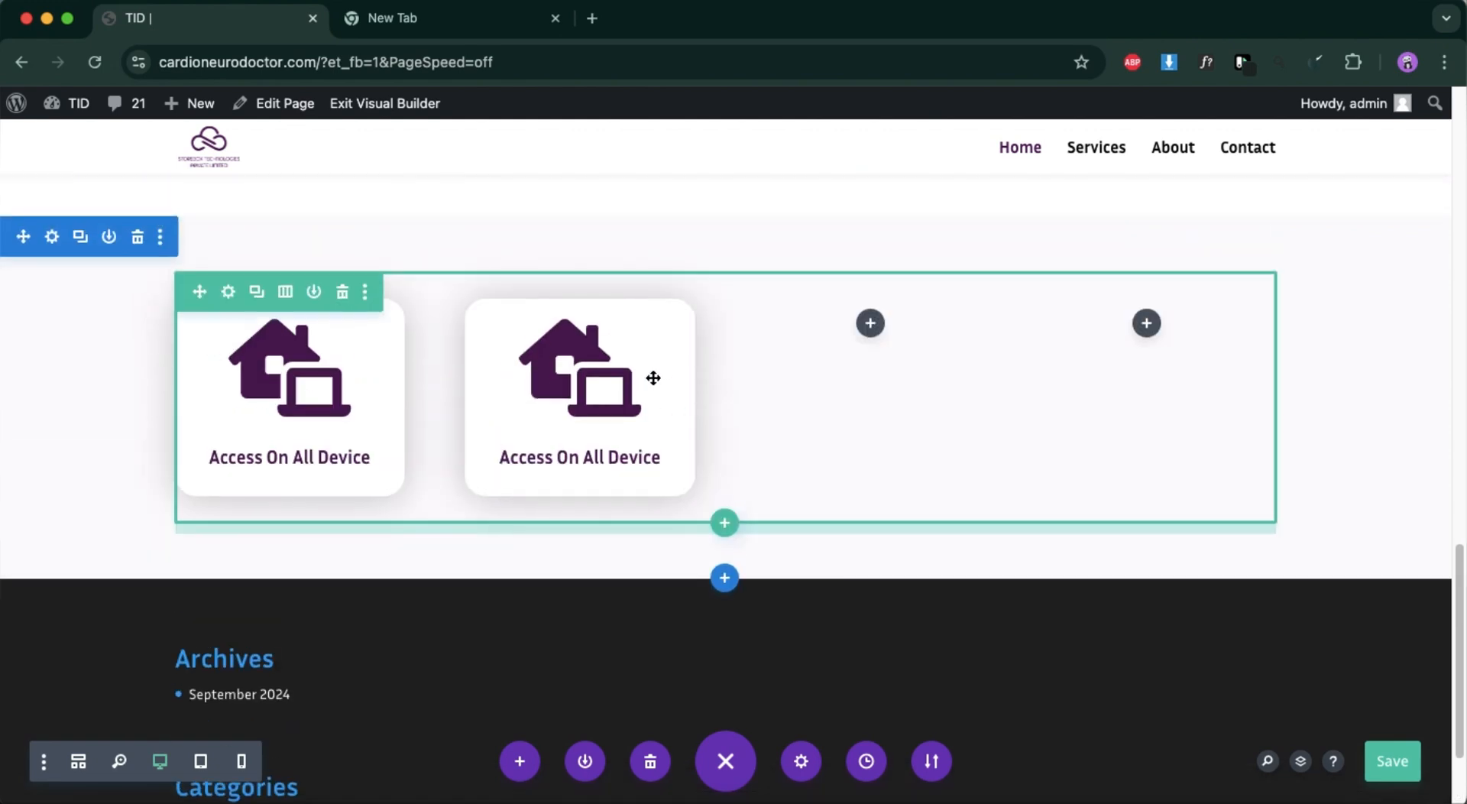
# Duplicate the blurb twice more and move the copies into the row's empty third and fourth columns.
pyautogui.click(571, 350)
pyautogui.click(597, 520)
pyautogui.moveTo(597, 520); pyautogui.dragTo(867, 324)
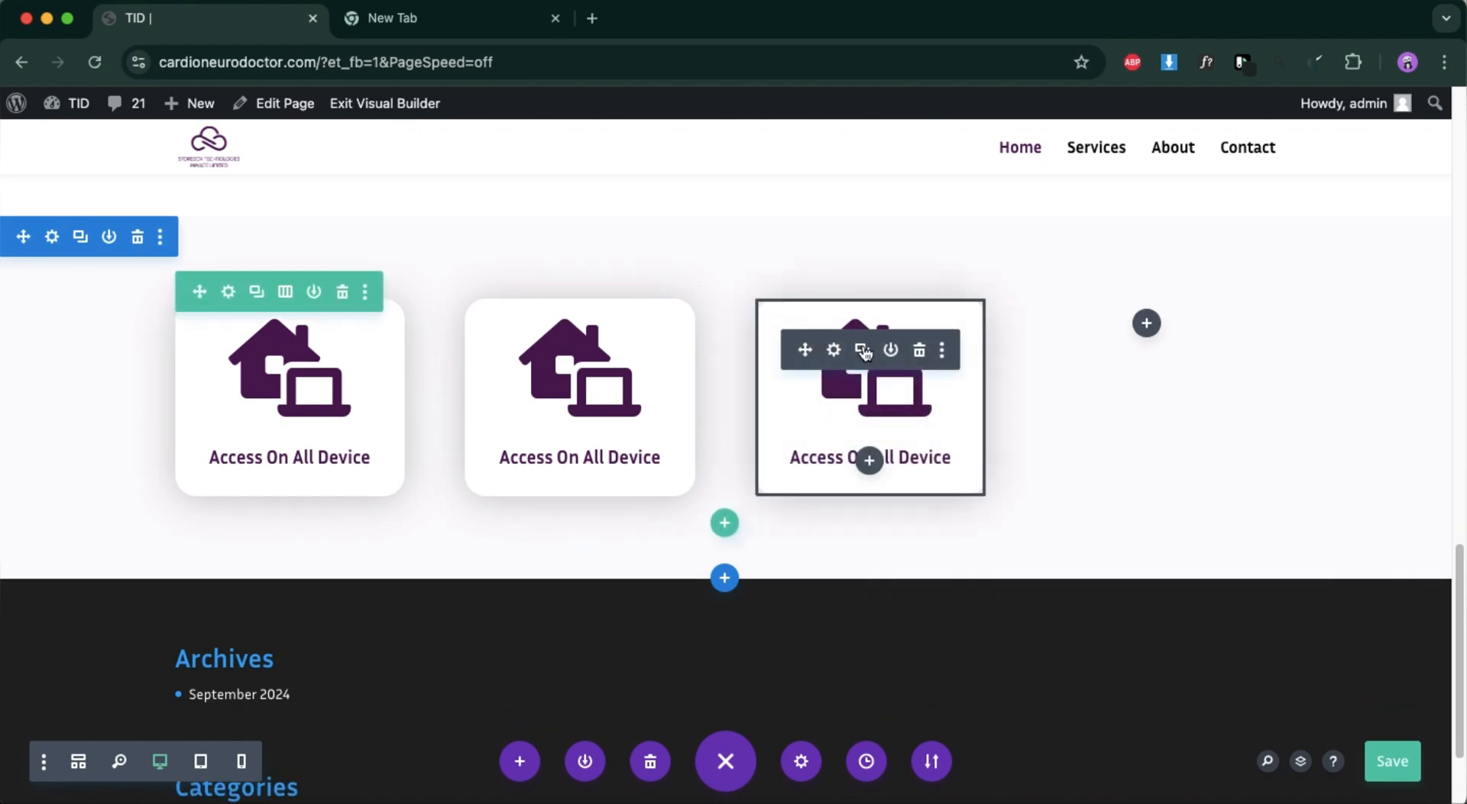
pyautogui.click(863, 350)
pyautogui.moveTo(804, 577); pyautogui.dragTo(1145, 327)
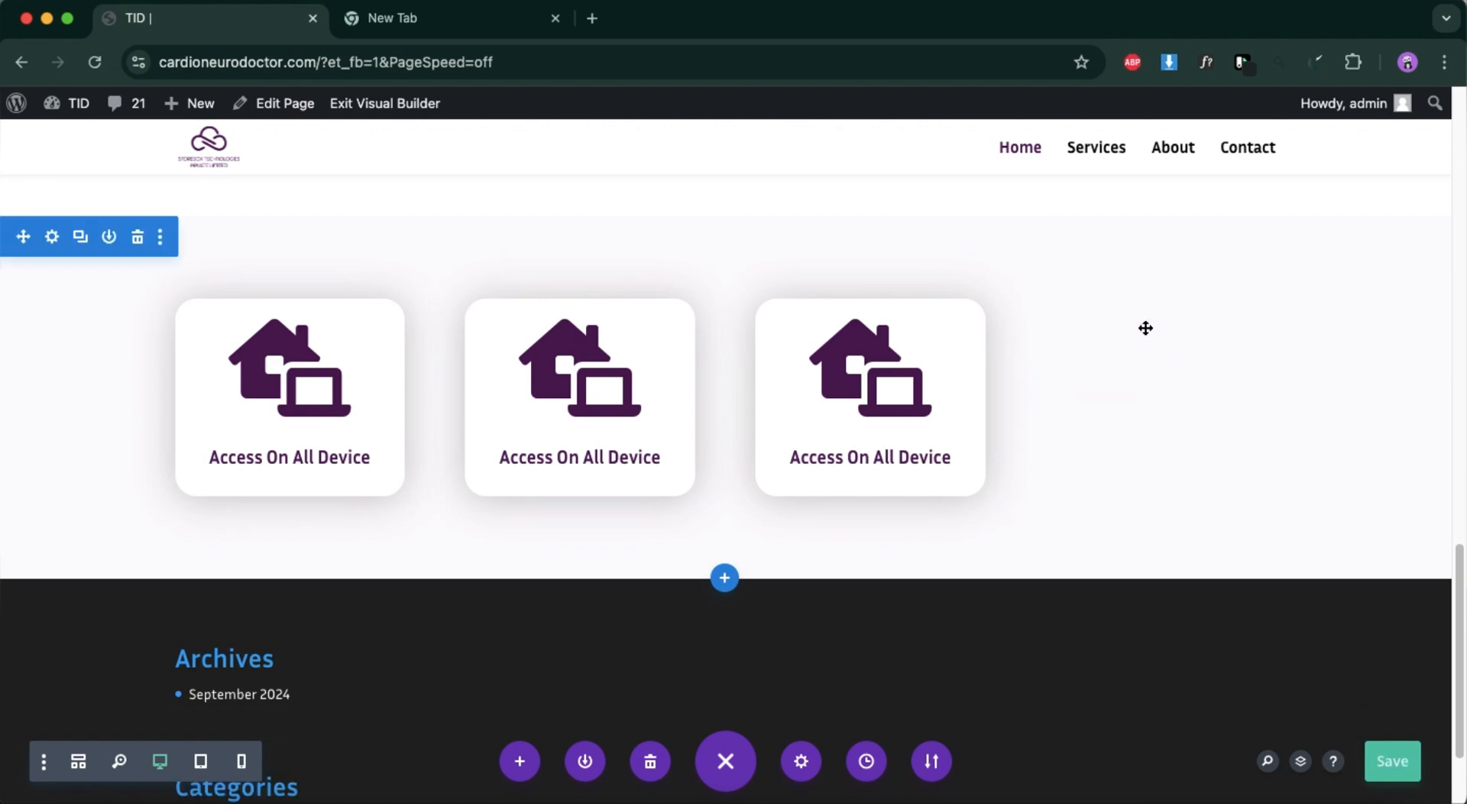
# Increase the bottom and top padding of the section holding the four blurb cards, and save the page.
pyautogui.click(1399, 763)
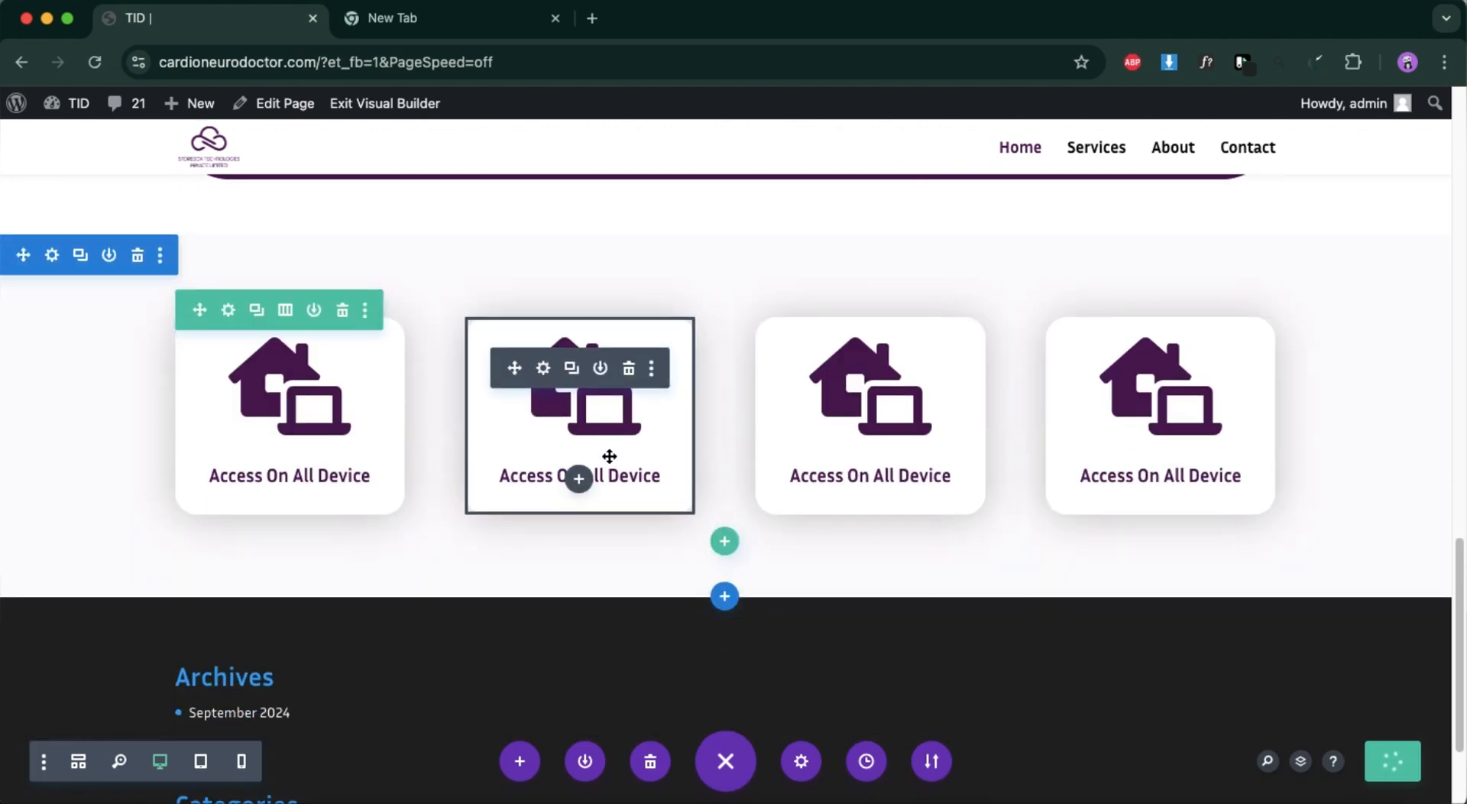
pyautogui.moveTo(639, 581); pyautogui.dragTo(639, 683)
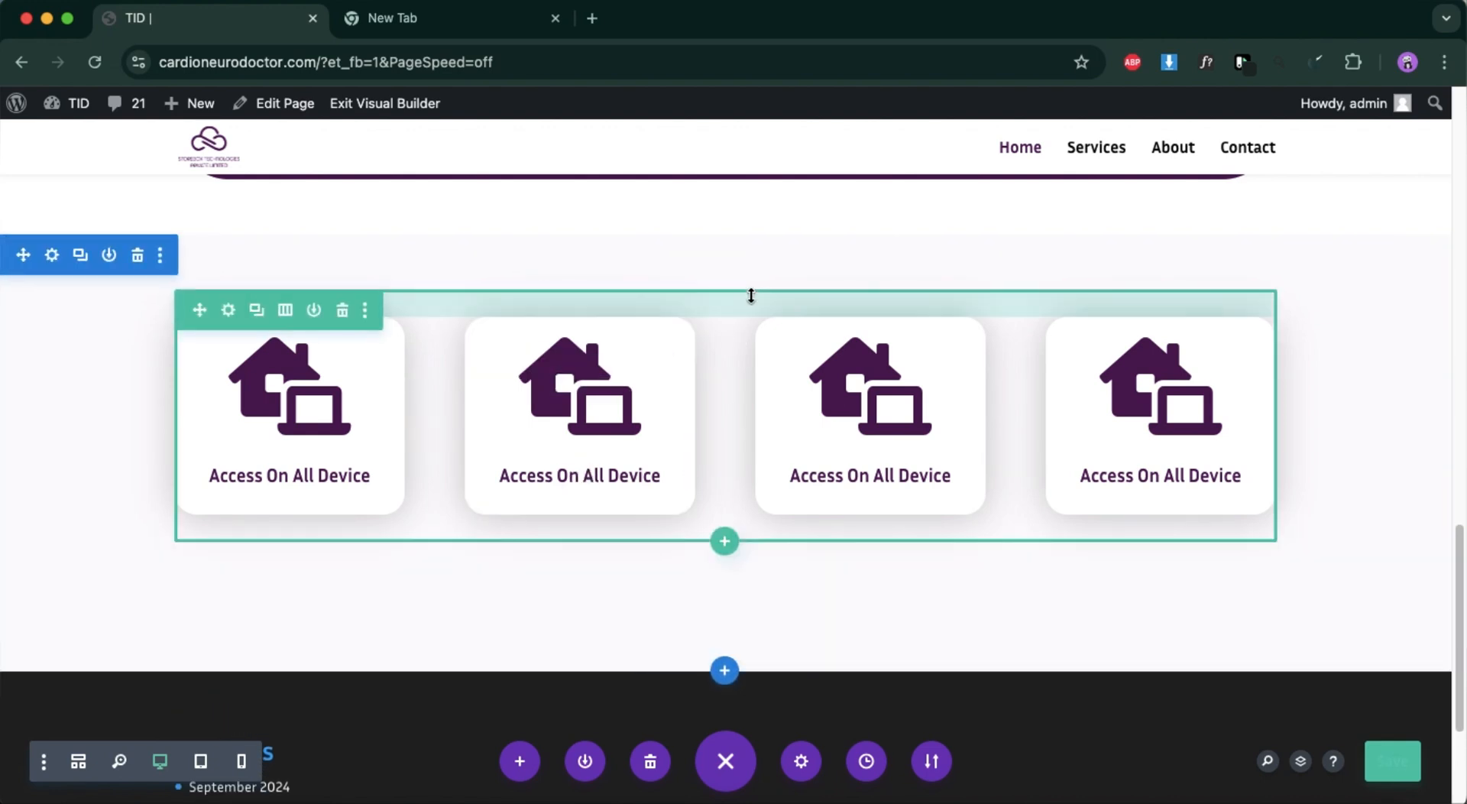
pyautogui.moveTo(754, 287); pyautogui.dragTo(754, 352)
pyautogui.scroll(-1, 442, 653)
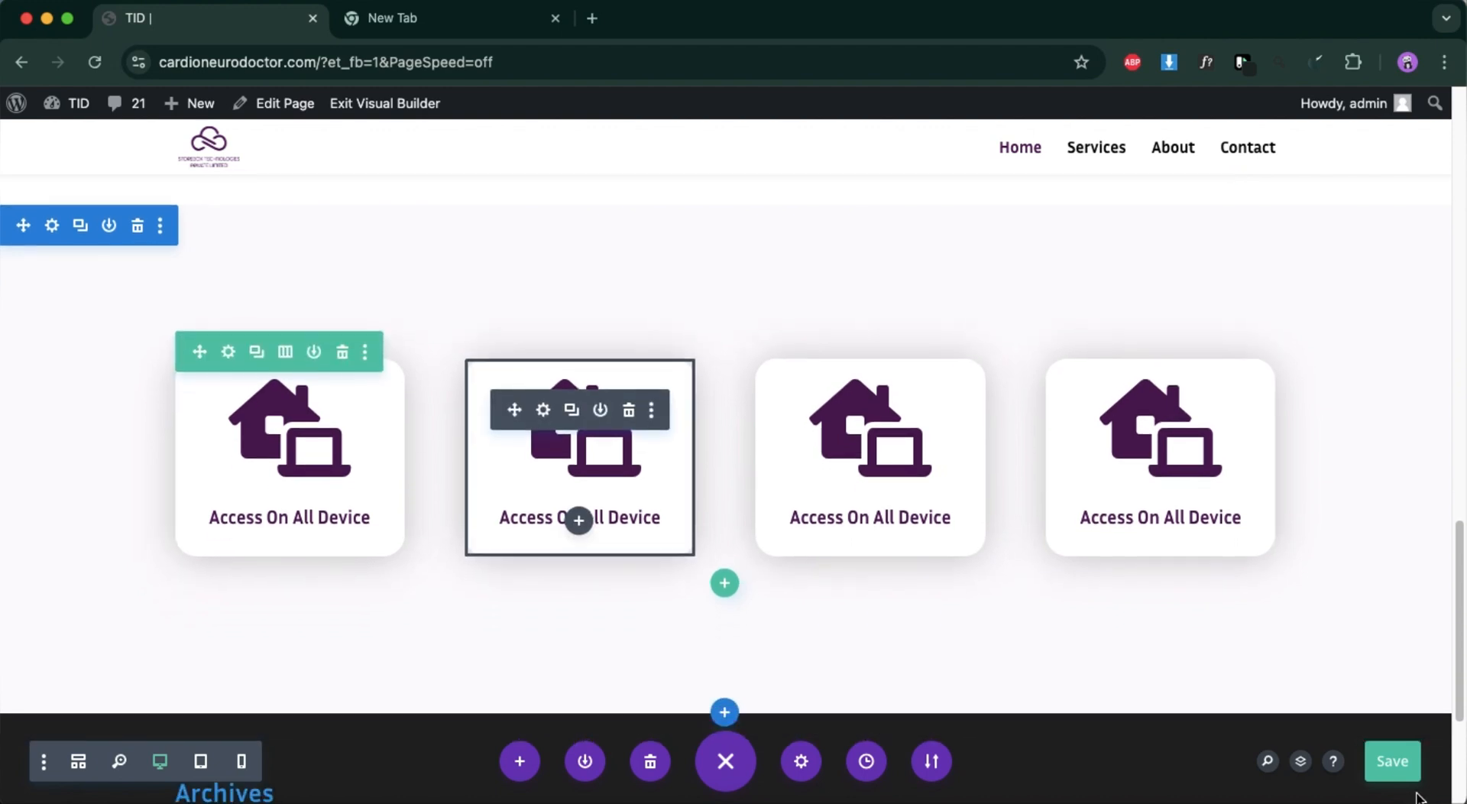
pyautogui.scroll(-4, 829, 693)
pyautogui.scroll(15, 829, 693)
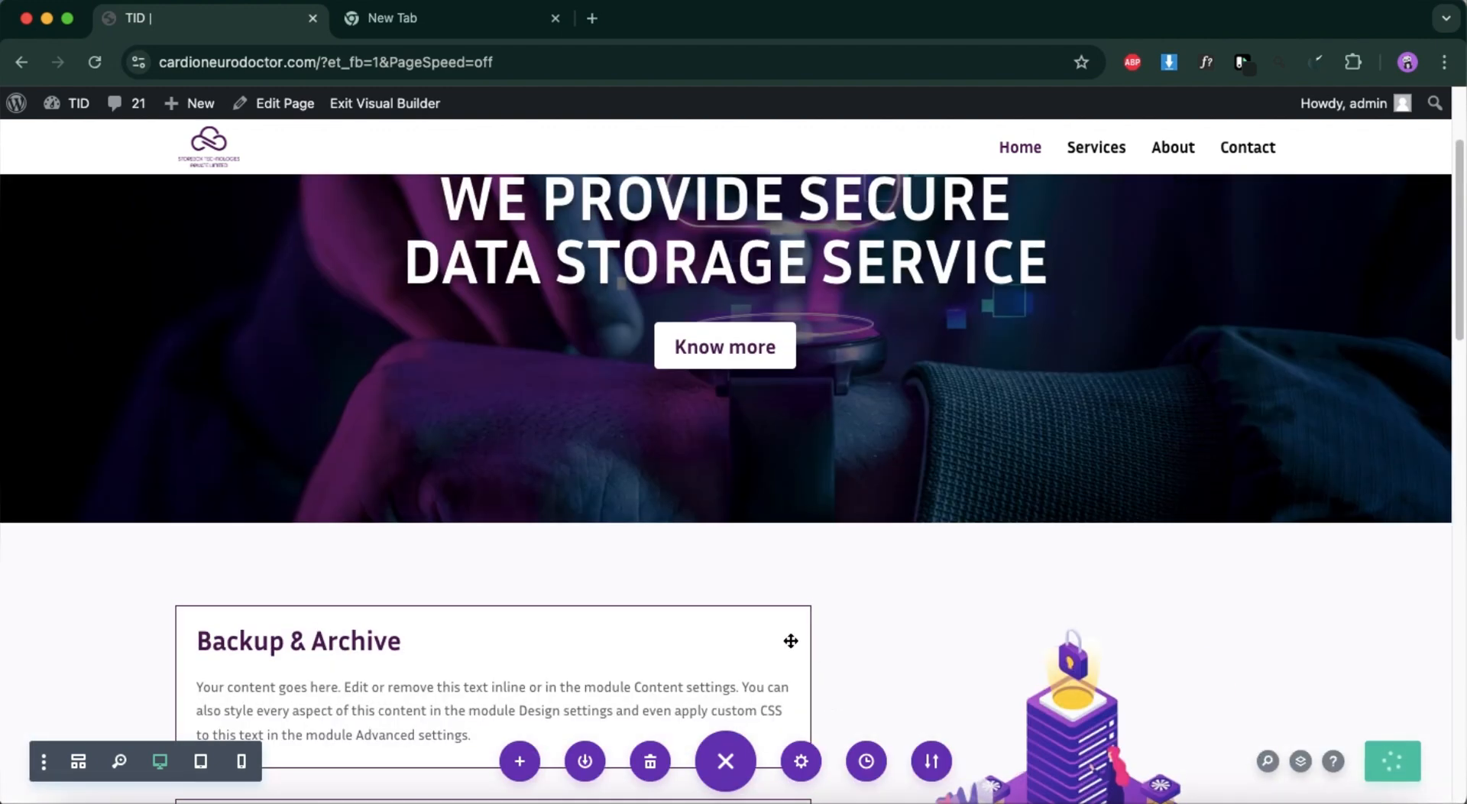
# Open the live Home page outside the Visual Builder and review its sections from the hero down to the feature cards.
pyautogui.moveTo(77, 107)
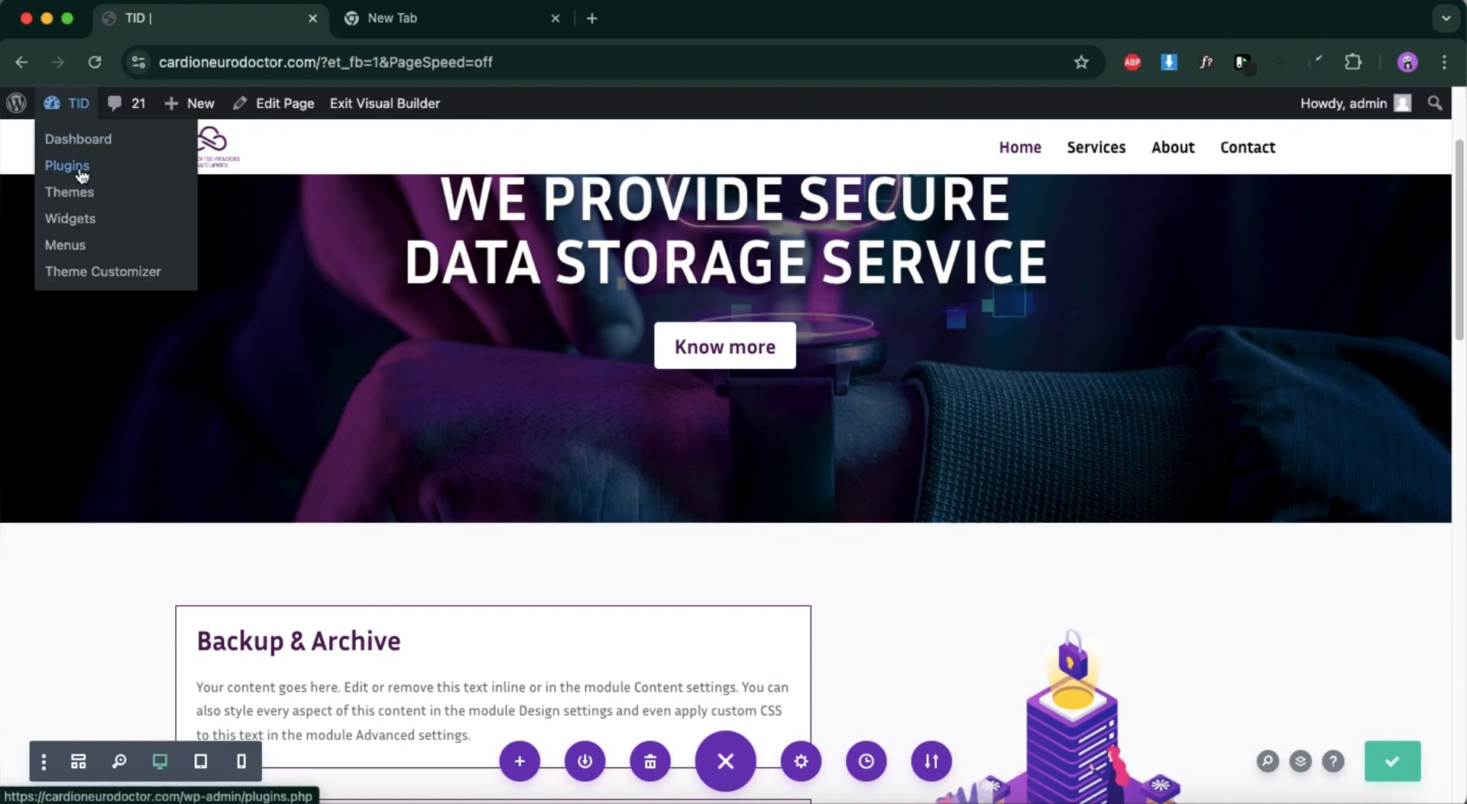
pyautogui.click(8, 104)
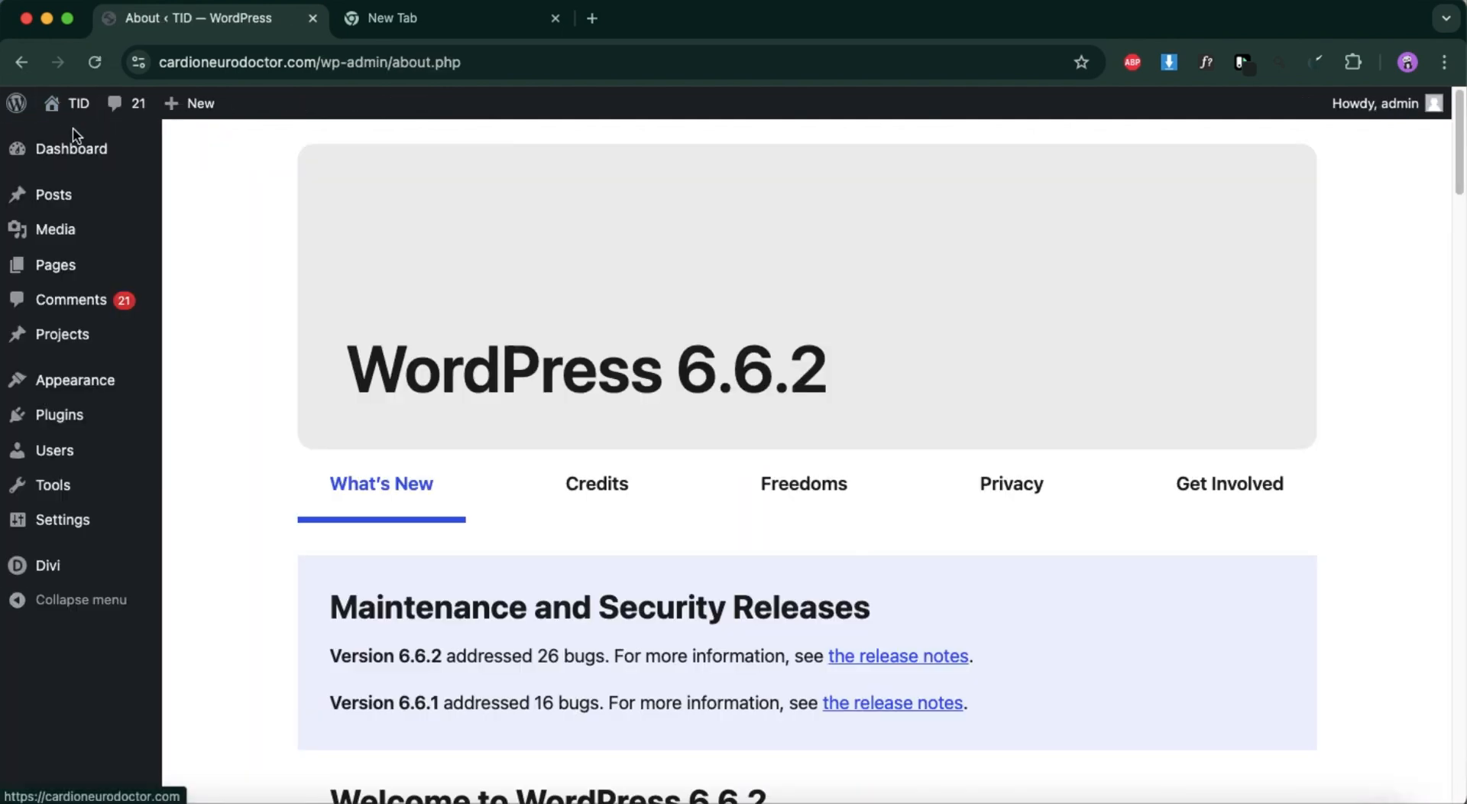
pyautogui.moveTo(76, 113)
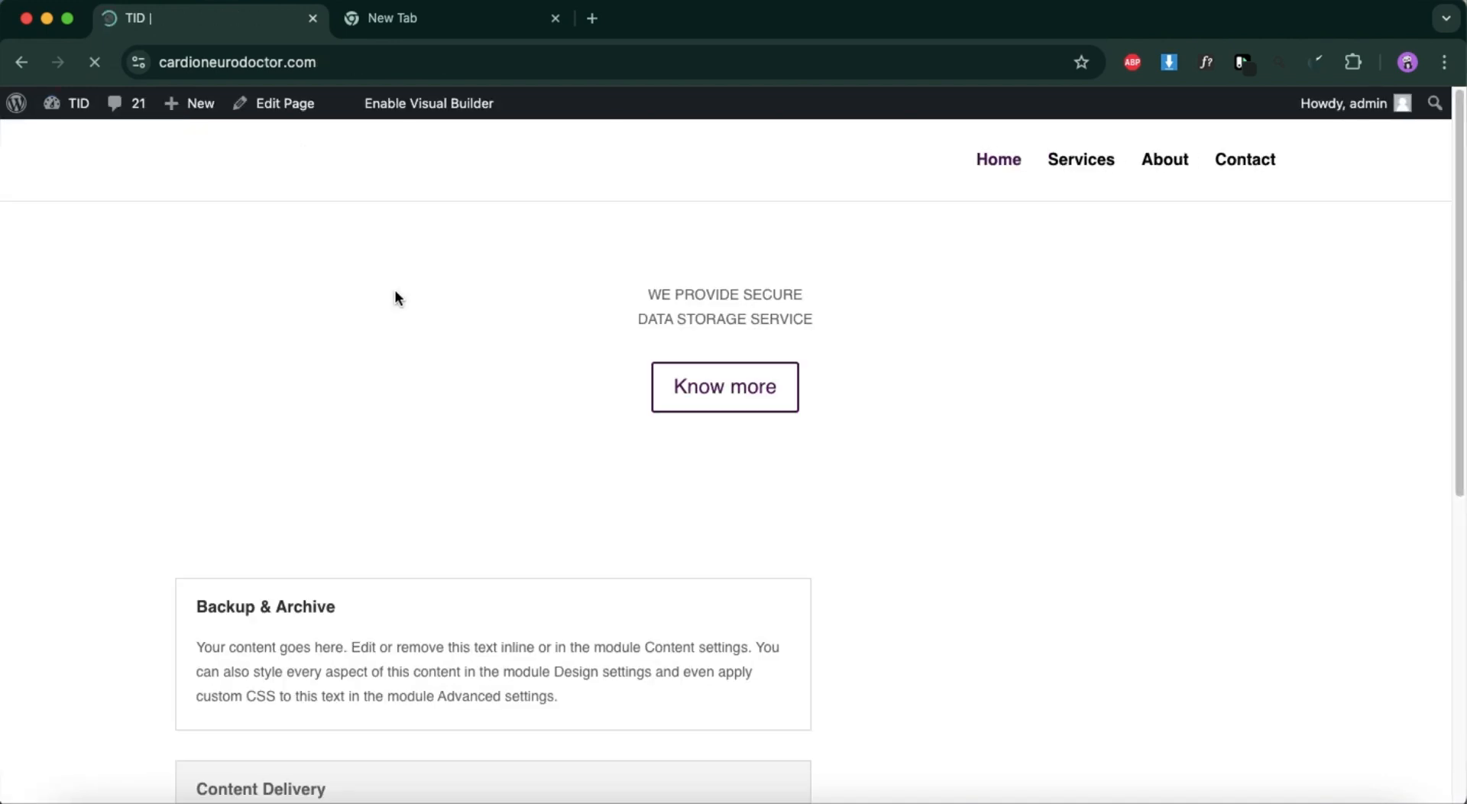
pyautogui.scroll(-15, 861, 467)
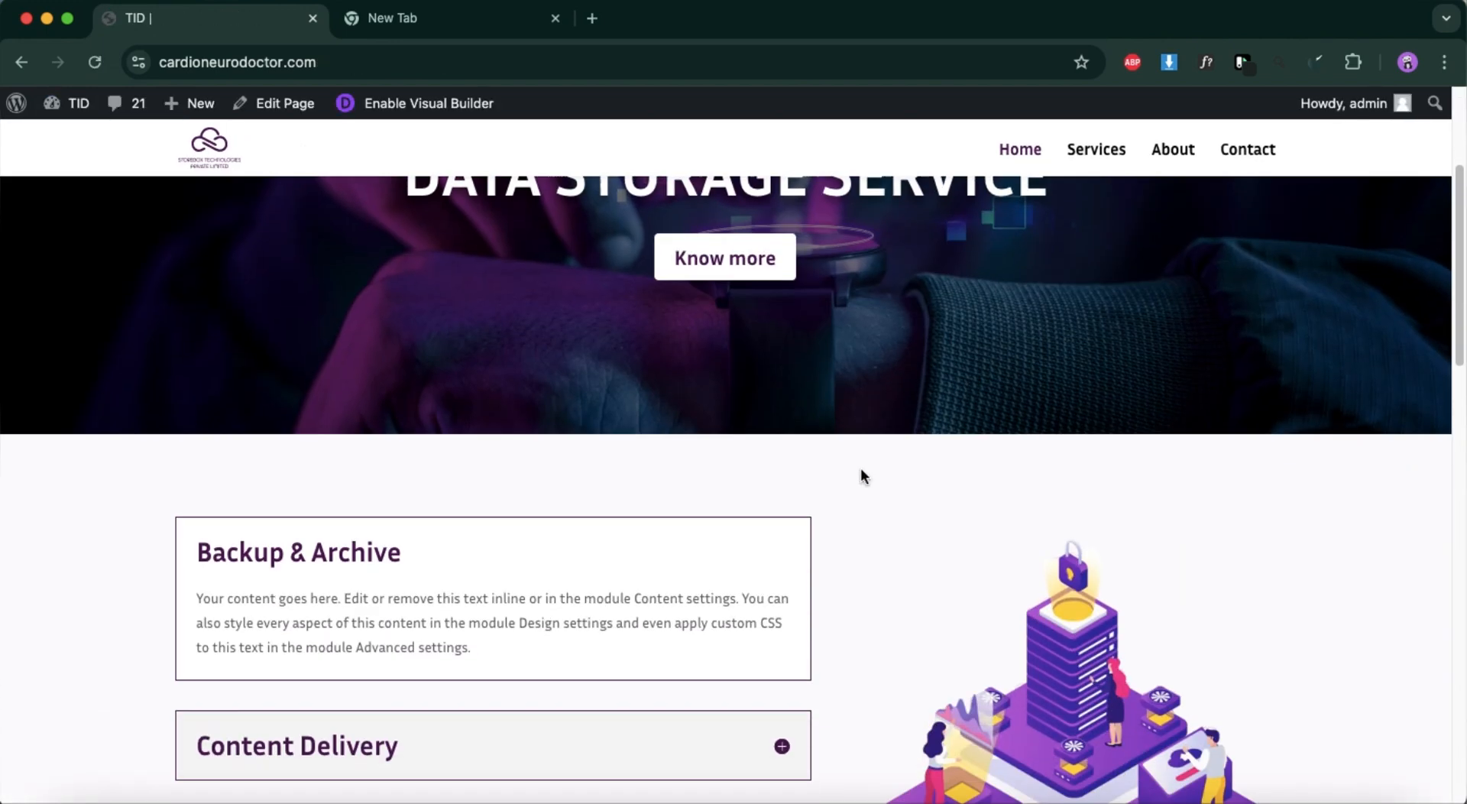
pyautogui.scroll(-10, 862, 474)
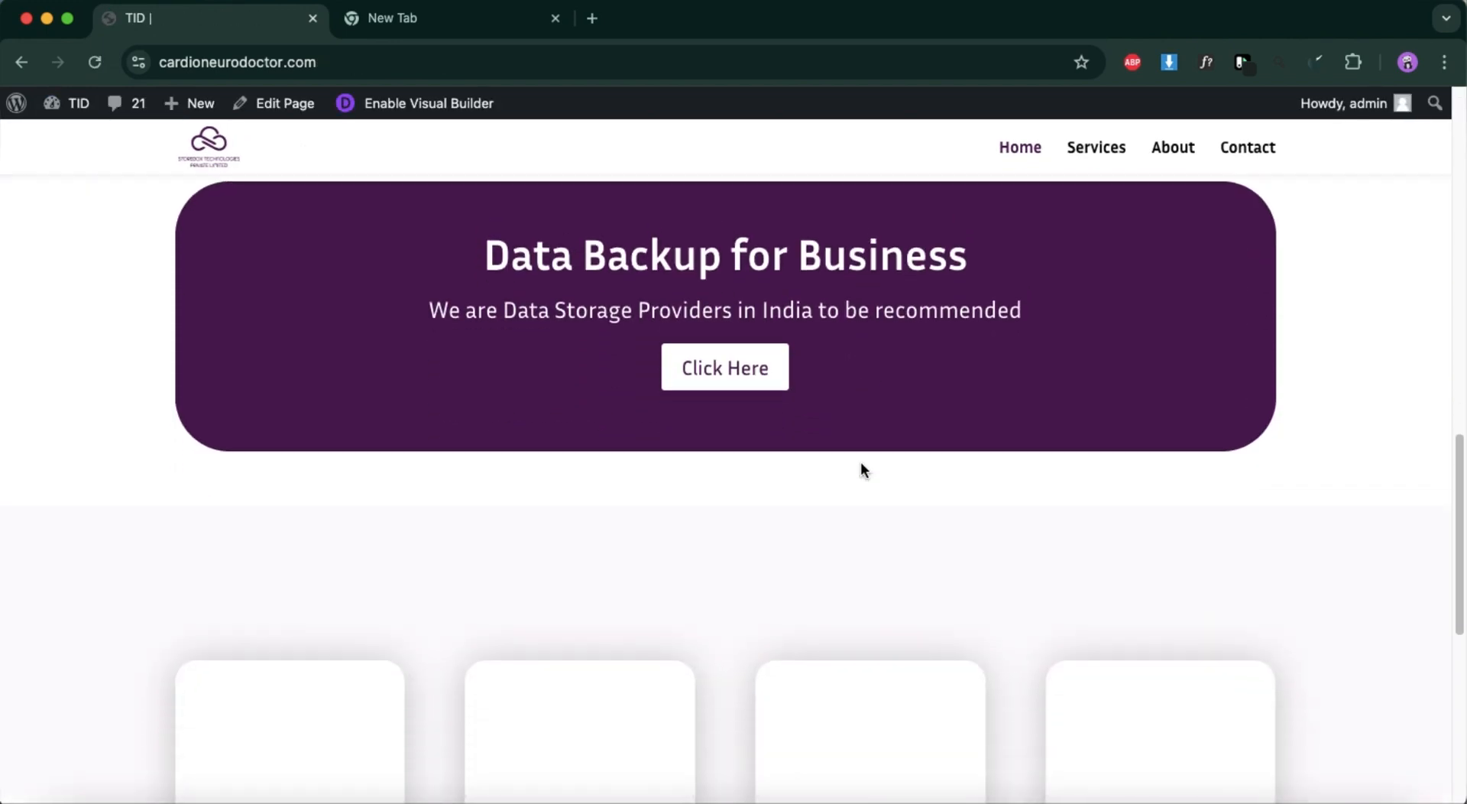
pyautogui.scroll(20, 862, 464)
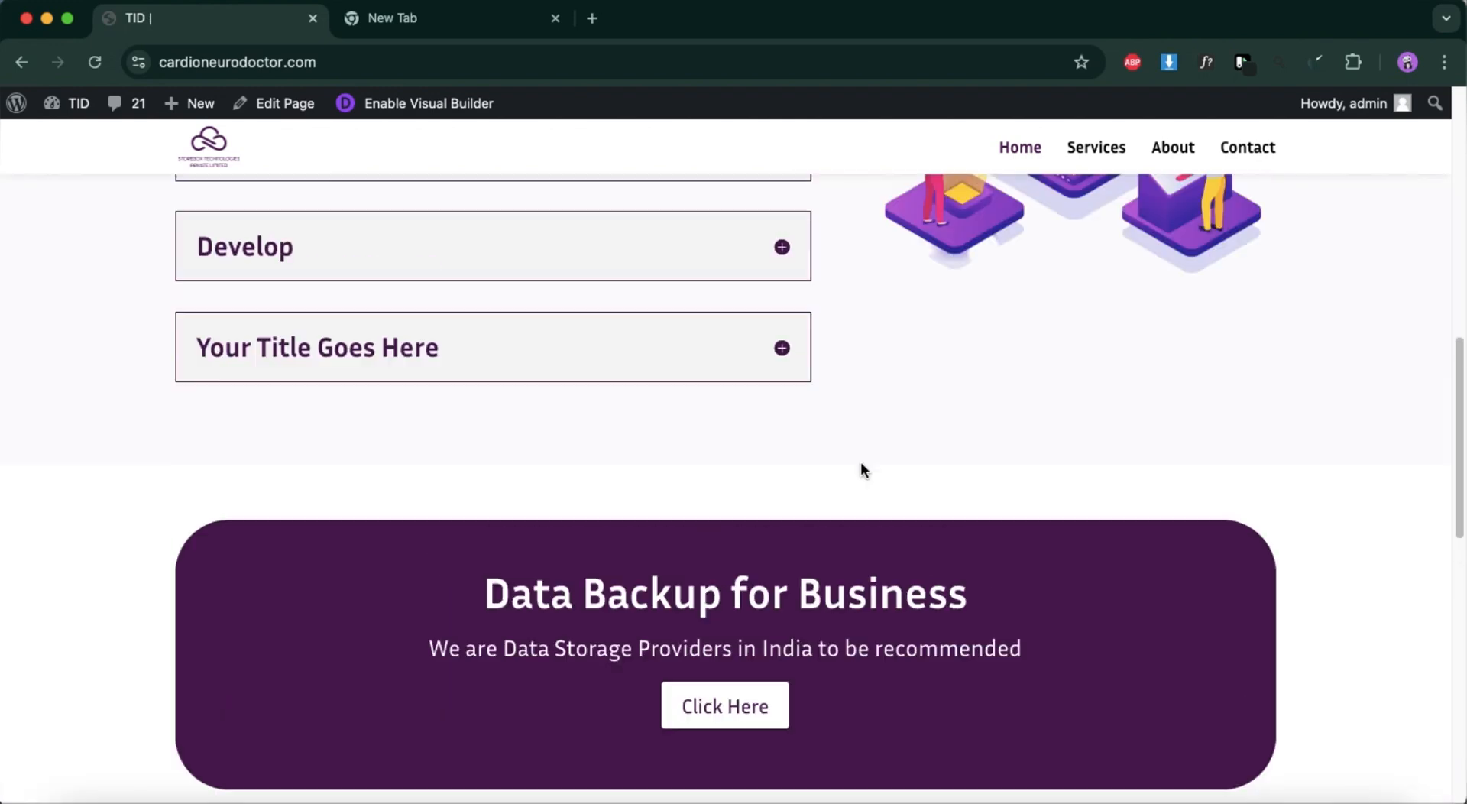